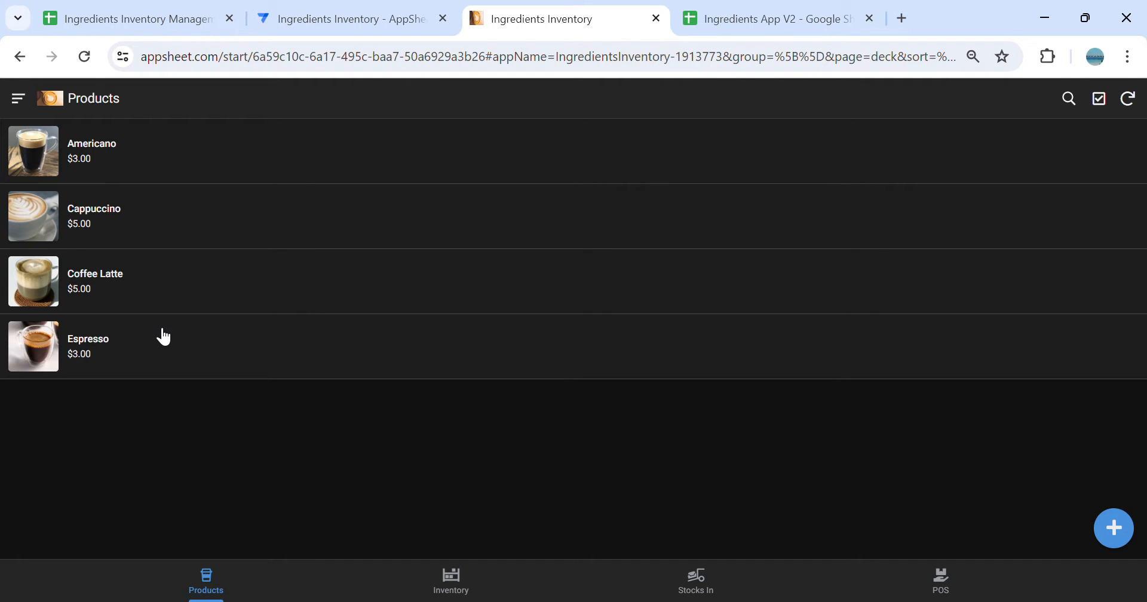
Examine the product details of Americano and Coffee Latte, including the ingredients and volumes each one uses
{"action": "left_click", "coordinate": [203, 169]}
{"action": "scroll", "coordinate": [371, 320], "scroll_direction": "down", "scroll_amount": 2}
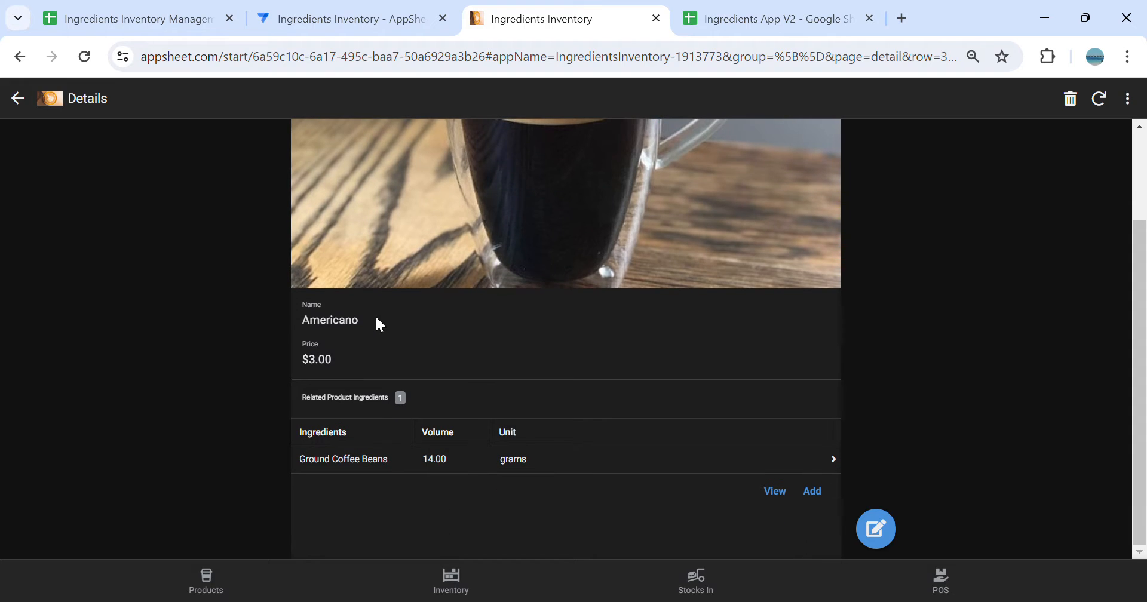
{"action": "left_click", "coordinate": [18, 99]}
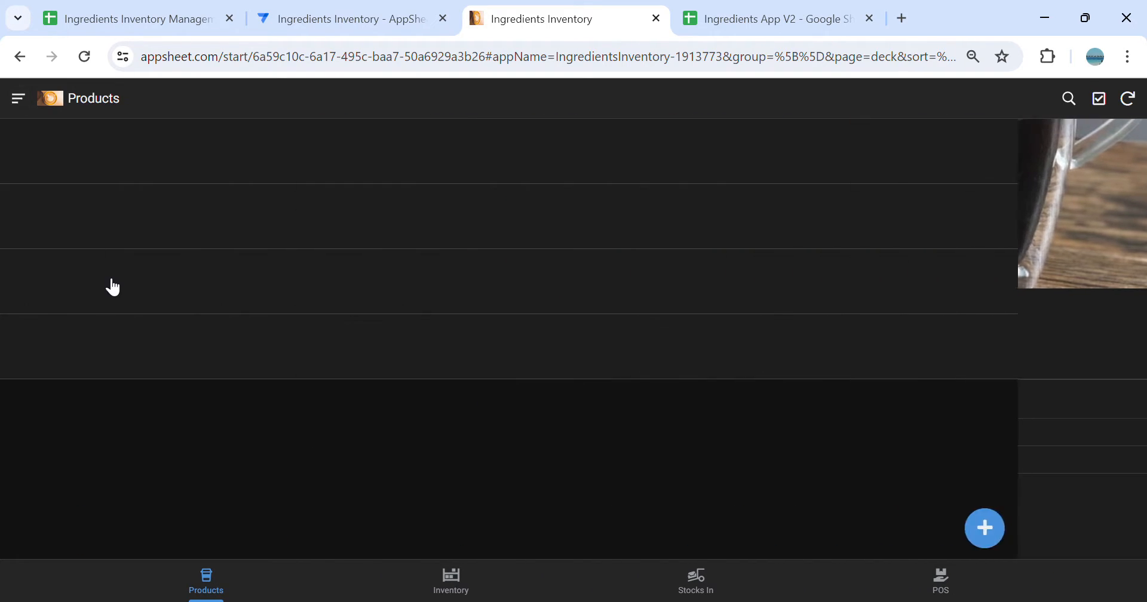
{"action": "left_click", "coordinate": [88, 299]}
{"action": "scroll", "coordinate": [527, 356], "scroll_direction": "down", "scroll_amount": 3}
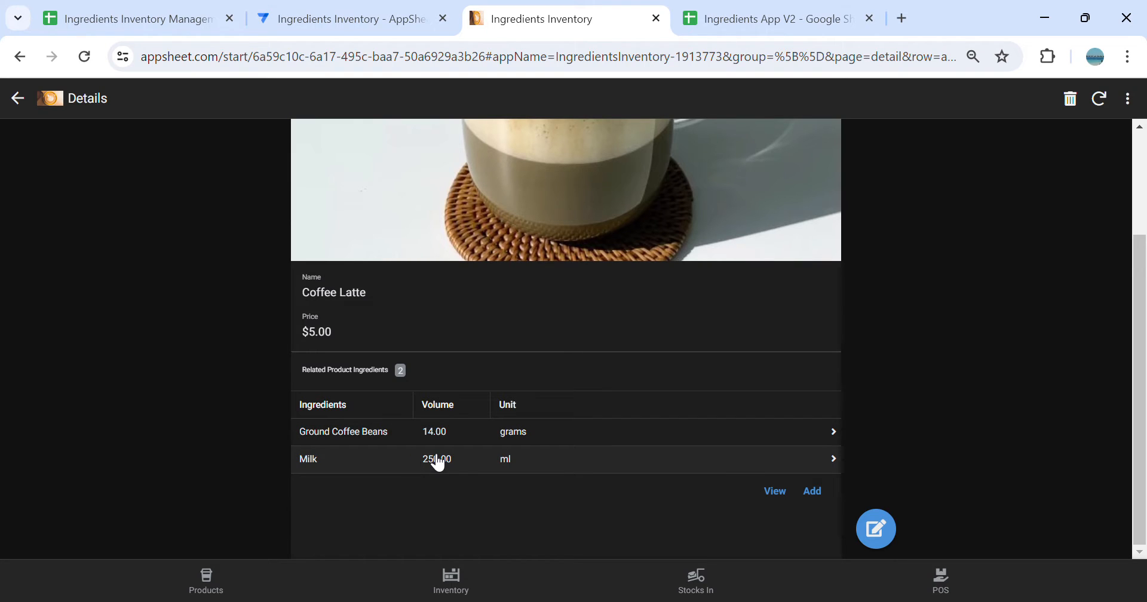
{"action": "scroll", "coordinate": [552, 445], "scroll_direction": "up", "scroll_amount": 3}
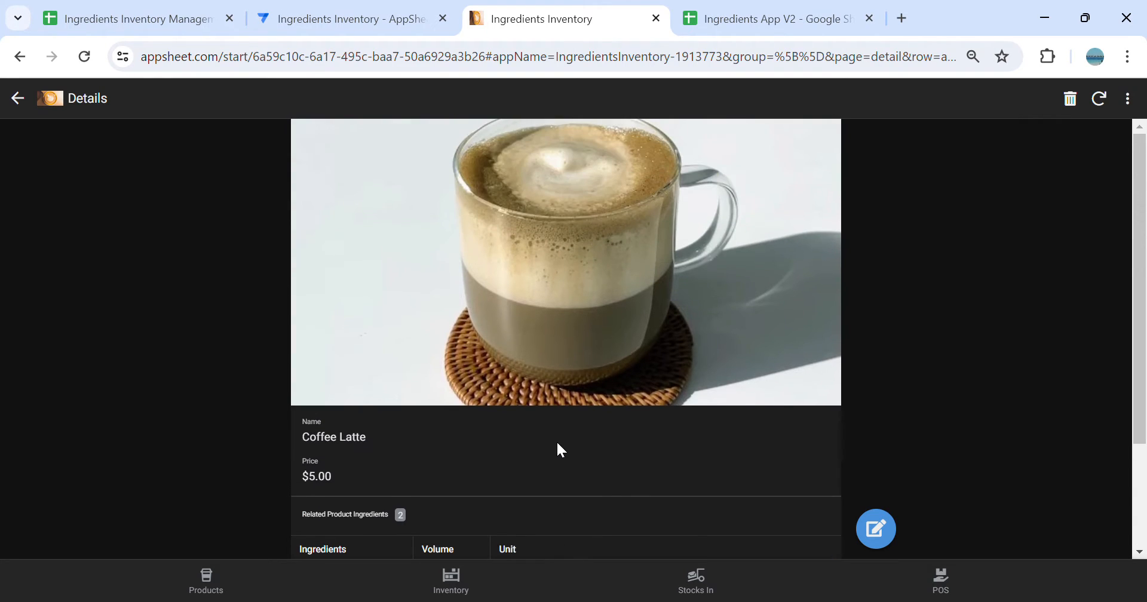
{"action": "scroll", "coordinate": [431, 317], "scroll_direction": "down", "scroll_amount": 3}
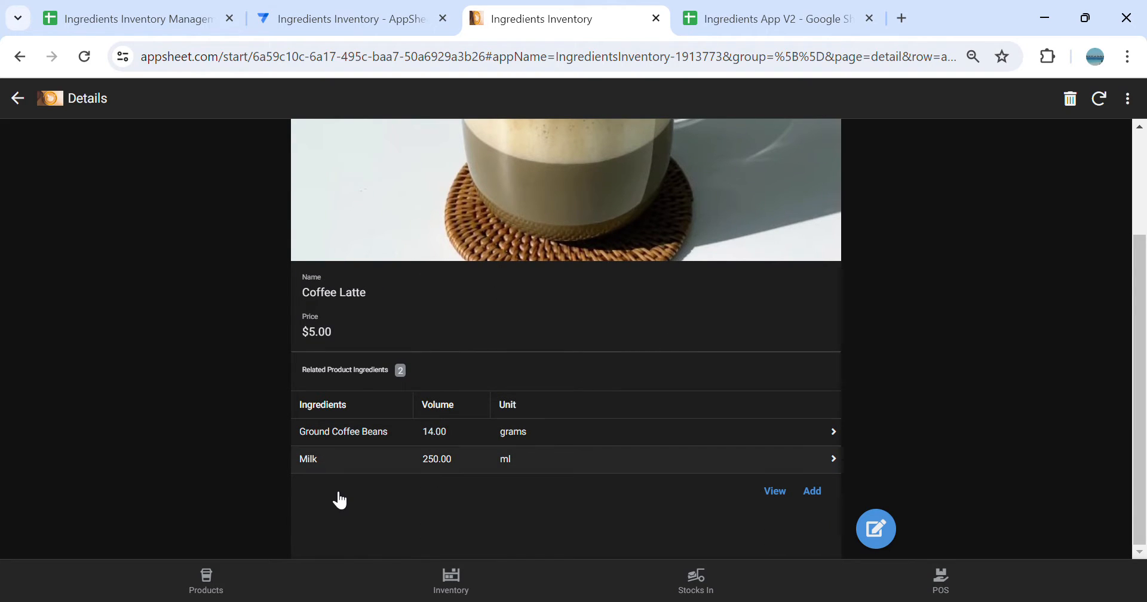
{"action": "left_click", "coordinate": [958, 593]}
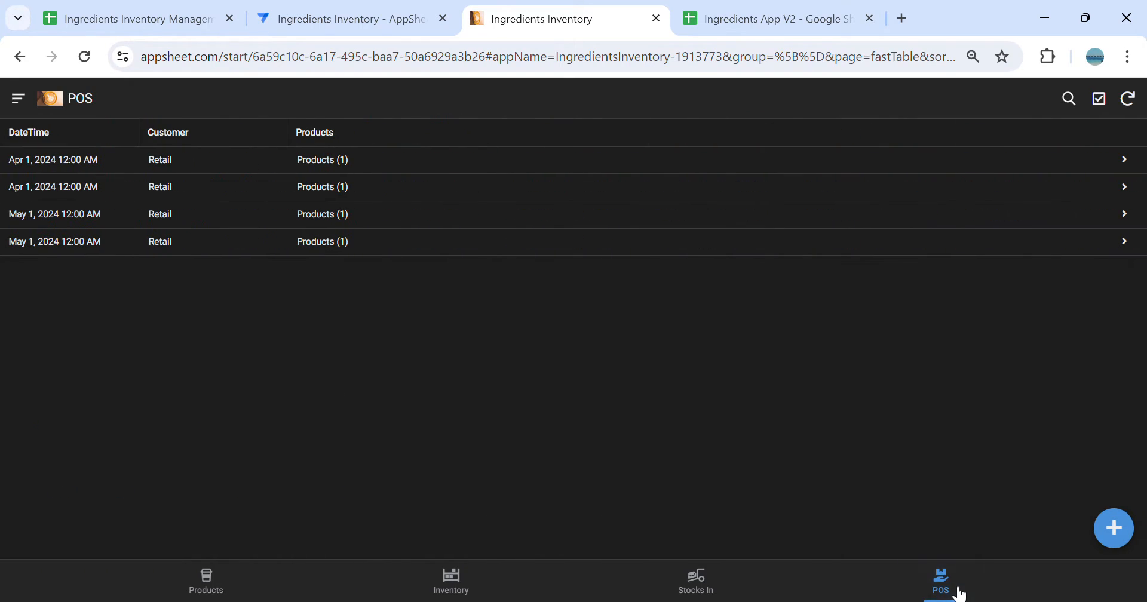
{"action": "left_click", "coordinate": [1115, 531]}
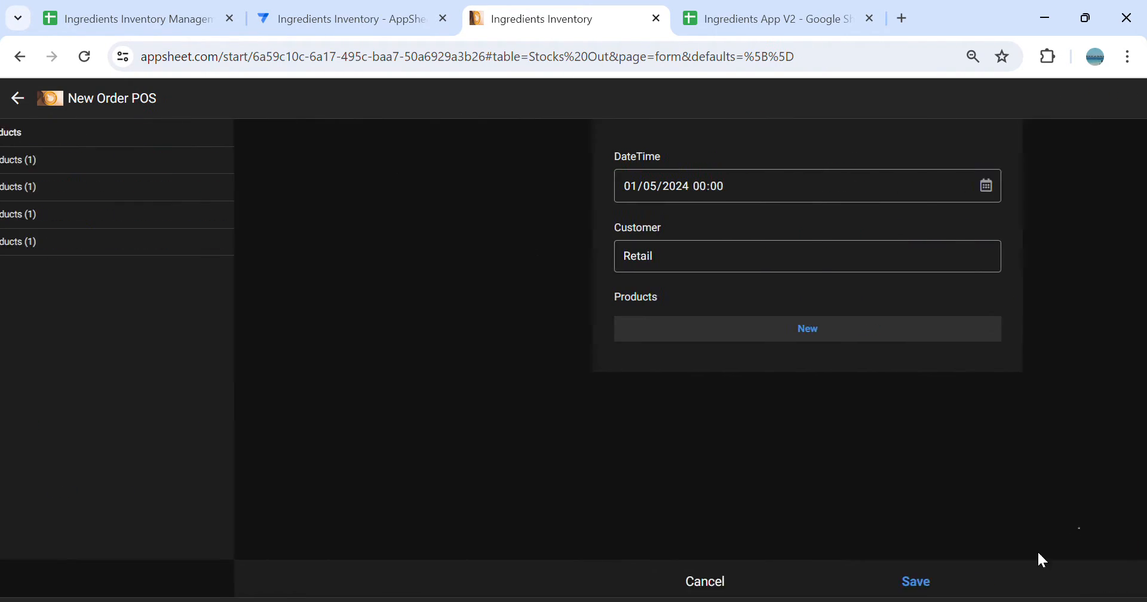
{"action": "left_click", "coordinate": [475, 582]}
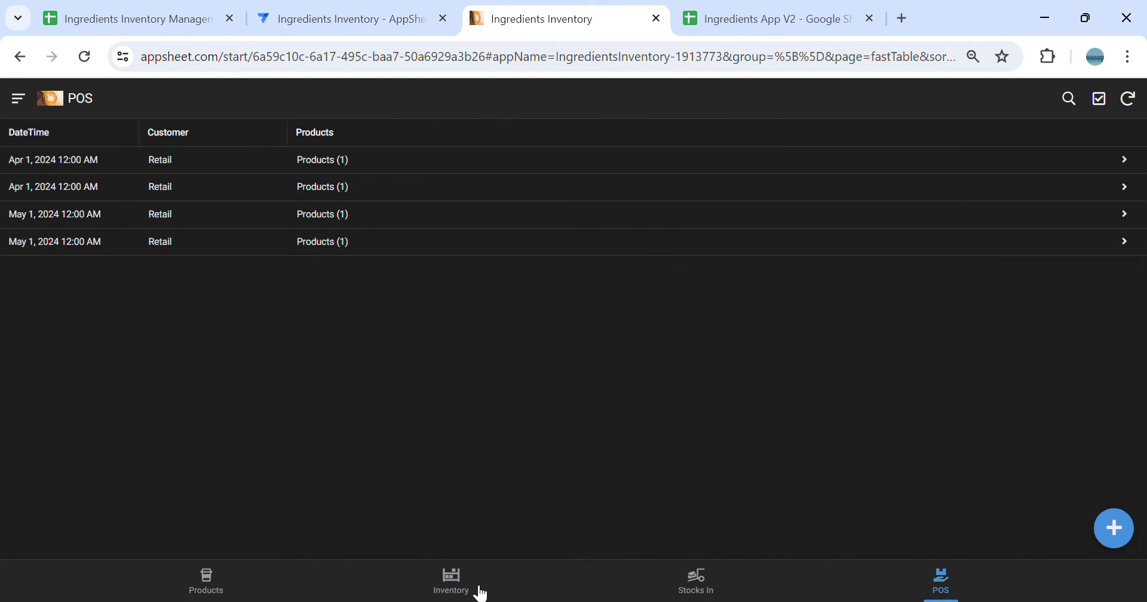
Check the remaining ingredient stock in the inventory and compare it with the recipes of Americano and Coffee Latte
{"action": "left_click", "coordinate": [477, 589]}
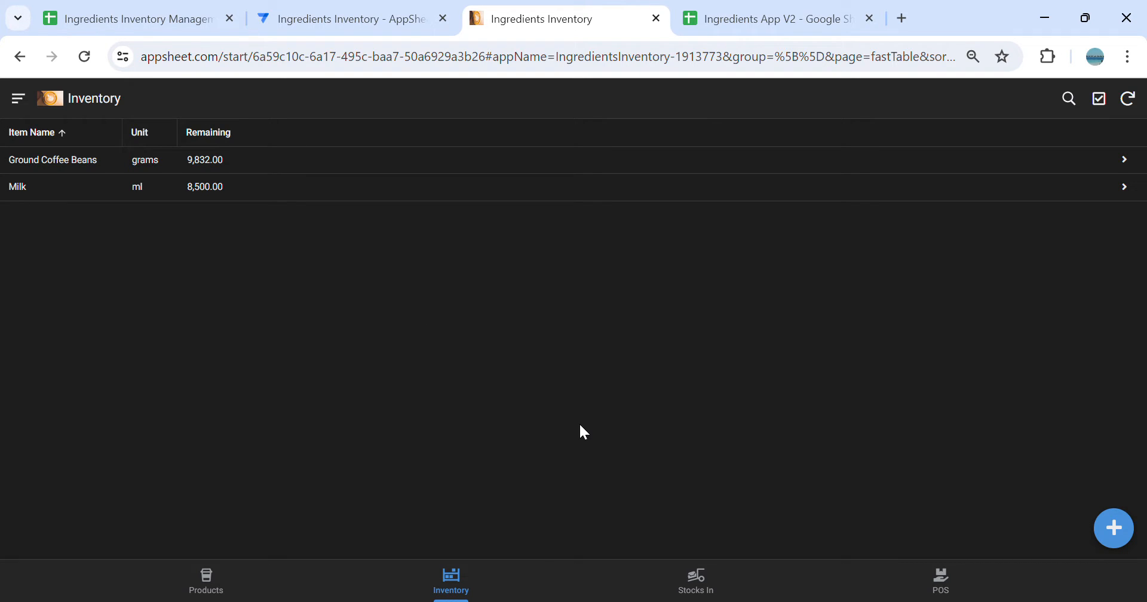
{"action": "left_click", "coordinate": [206, 583]}
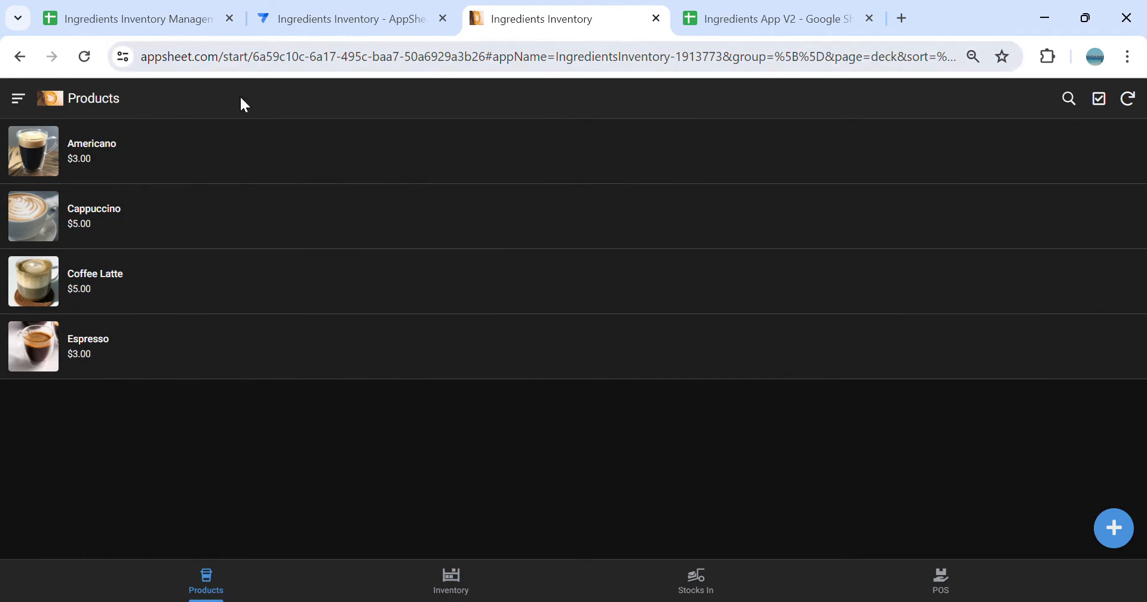
{"action": "left_click", "coordinate": [126, 178]}
{"action": "scroll", "coordinate": [518, 466], "scroll_direction": "down", "scroll_amount": 2}
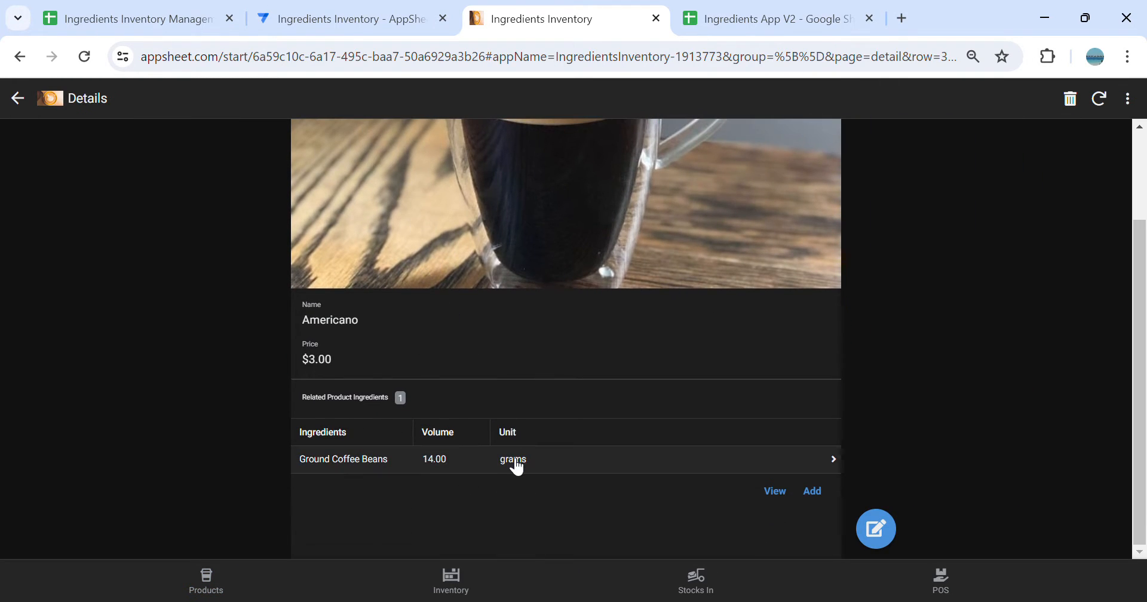
{"action": "left_click", "coordinate": [25, 111]}
{"action": "left_click", "coordinate": [198, 302]}
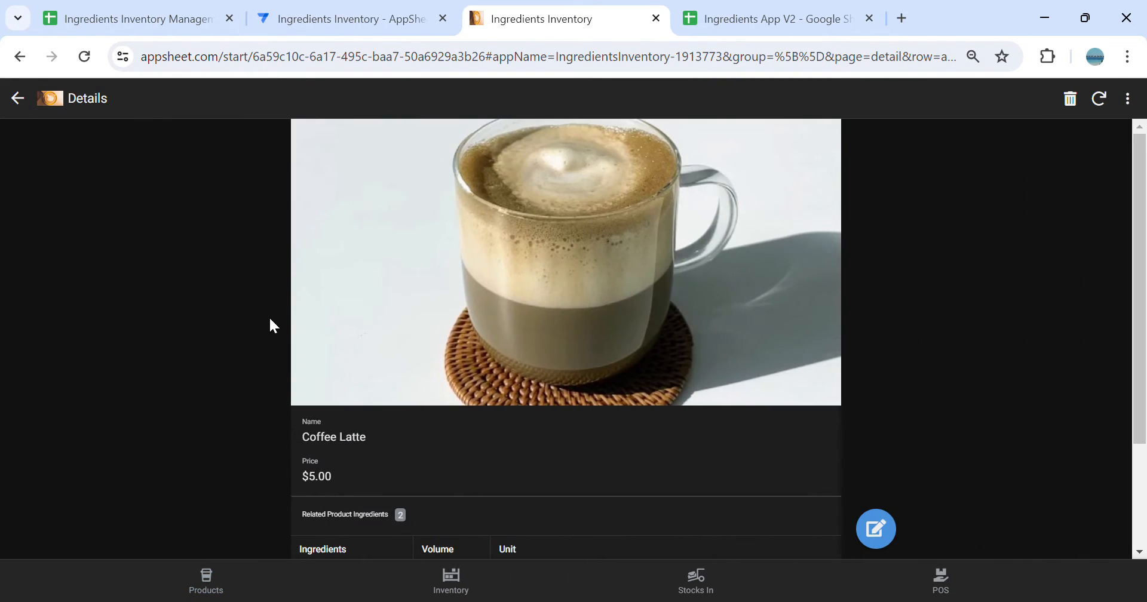
{"action": "scroll", "coordinate": [415, 448], "scroll_direction": "down", "scroll_amount": 3}
{"action": "left_click_drag", "start_coordinate": [304, 293], "coordinate": [391, 295]}
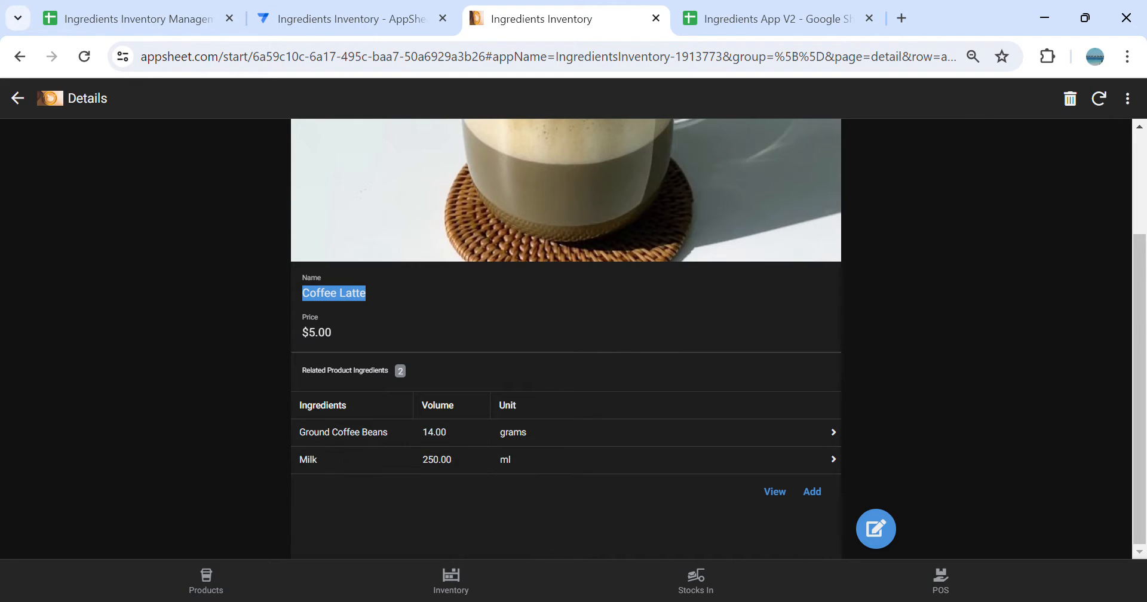
{"action": "left_click", "coordinate": [20, 99]}
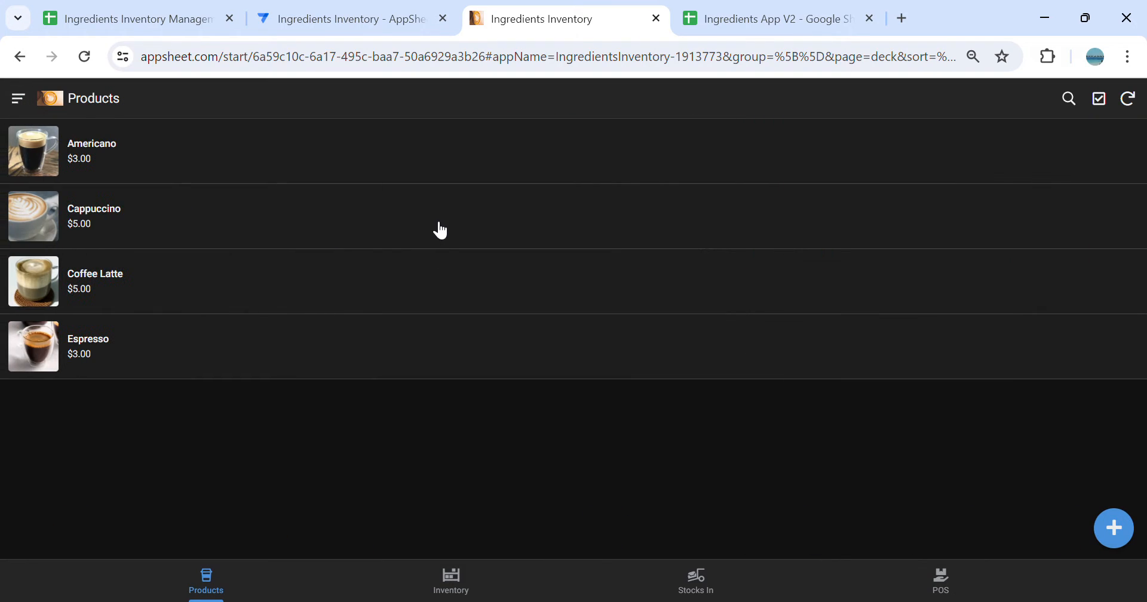
Review the inventory levels, the ingredient quantities in the Apr 1, 2024 stock-in record, and the list of POS orders
{"action": "left_click", "coordinate": [461, 583]}
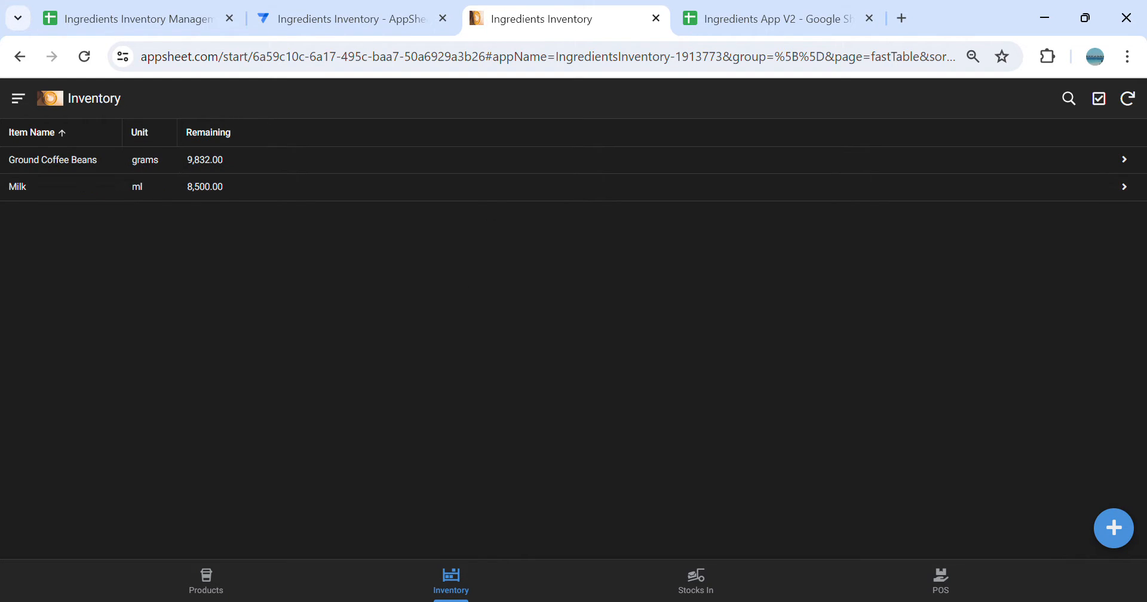
{"action": "left_click", "coordinate": [696, 583]}
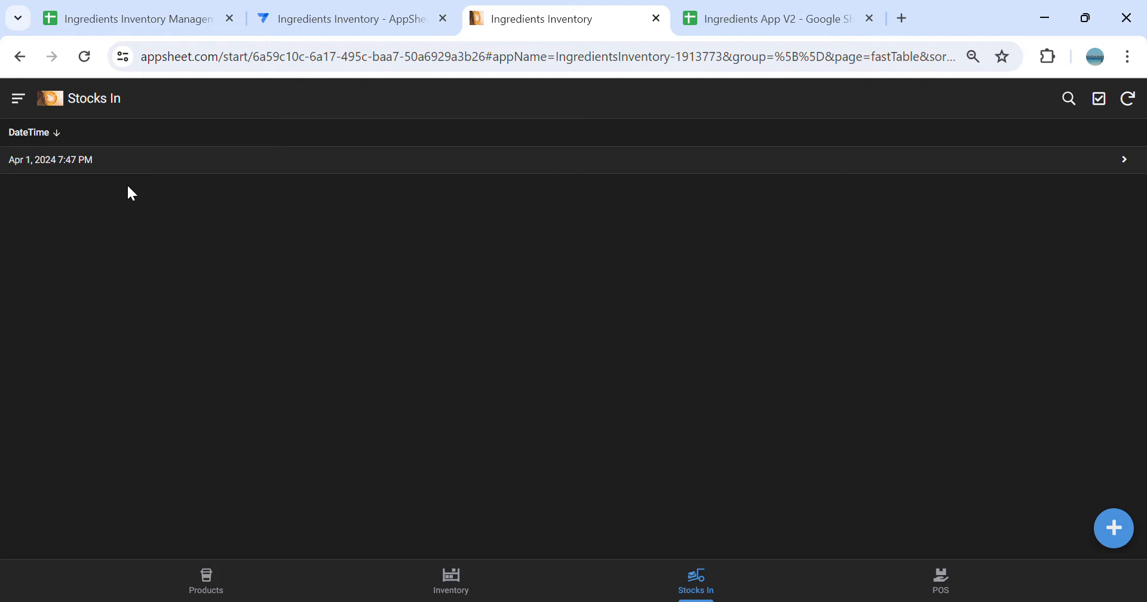
{"action": "left_click", "coordinate": [120, 170]}
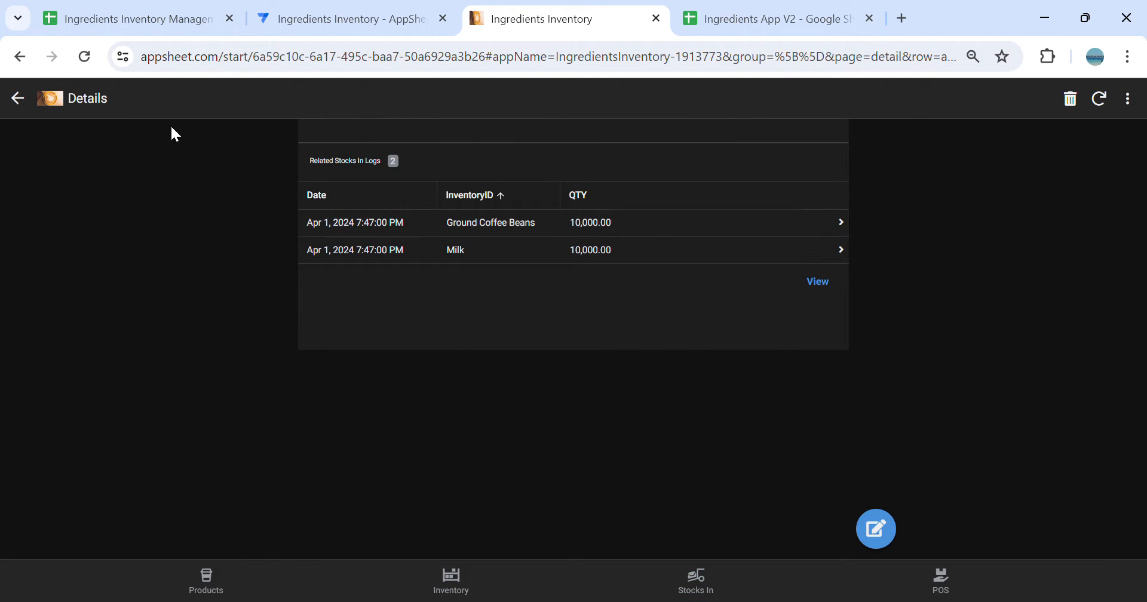
{"action": "left_click", "coordinate": [30, 102]}
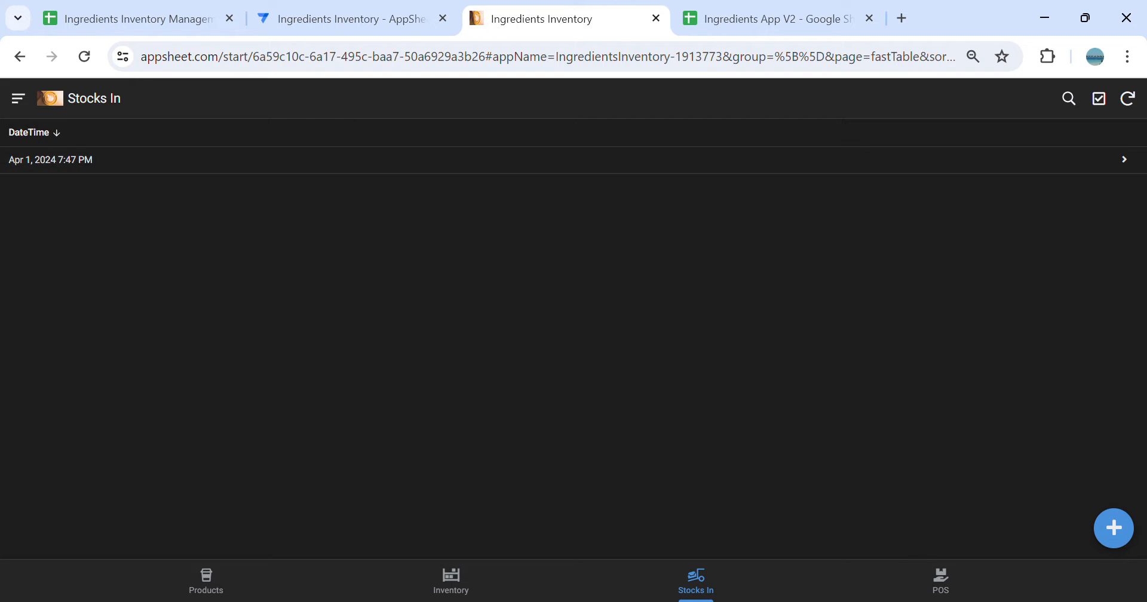
{"action": "left_click", "coordinate": [956, 587]}
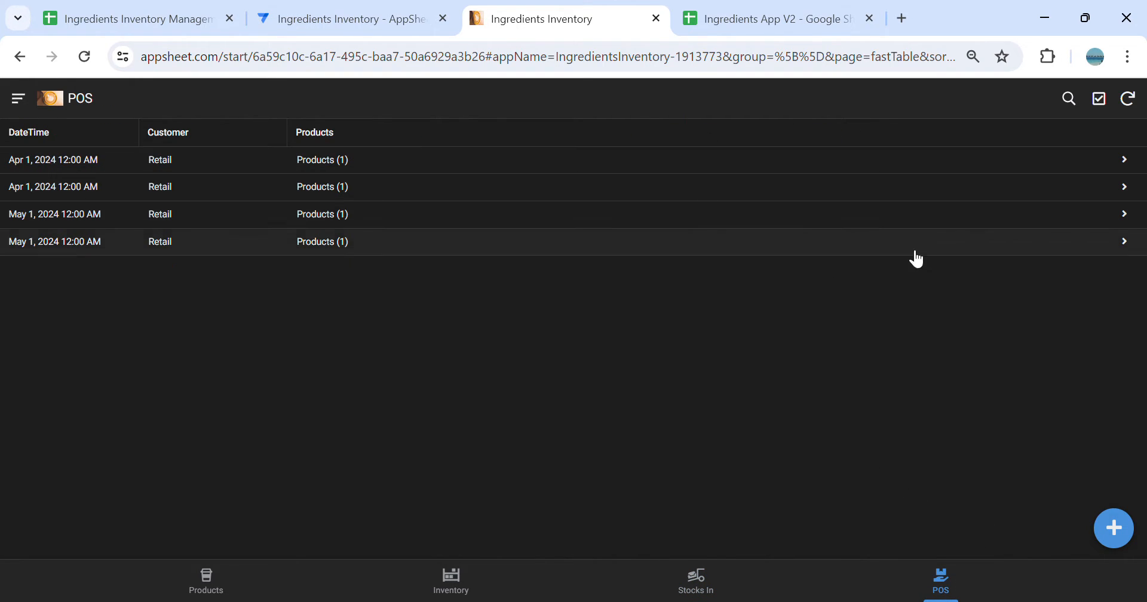
{"action": "left_click", "coordinate": [438, 574]}
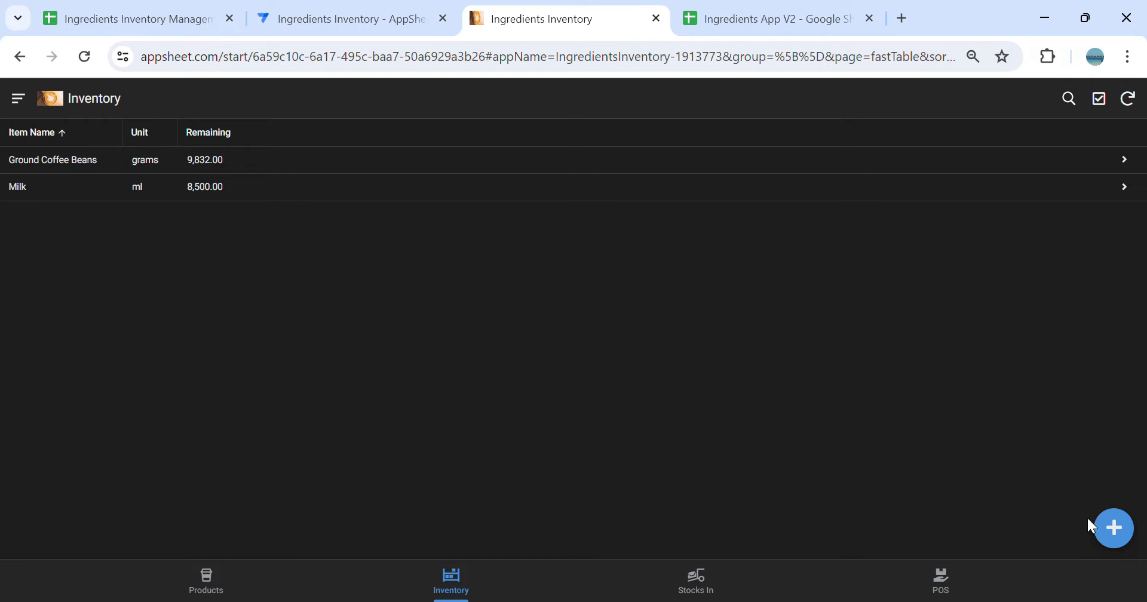
Start a new POS order for the Retail customer and add Coffee Latte with a quantity of 4
{"action": "left_click", "coordinate": [960, 590]}
{"action": "left_click", "coordinate": [1116, 537]}
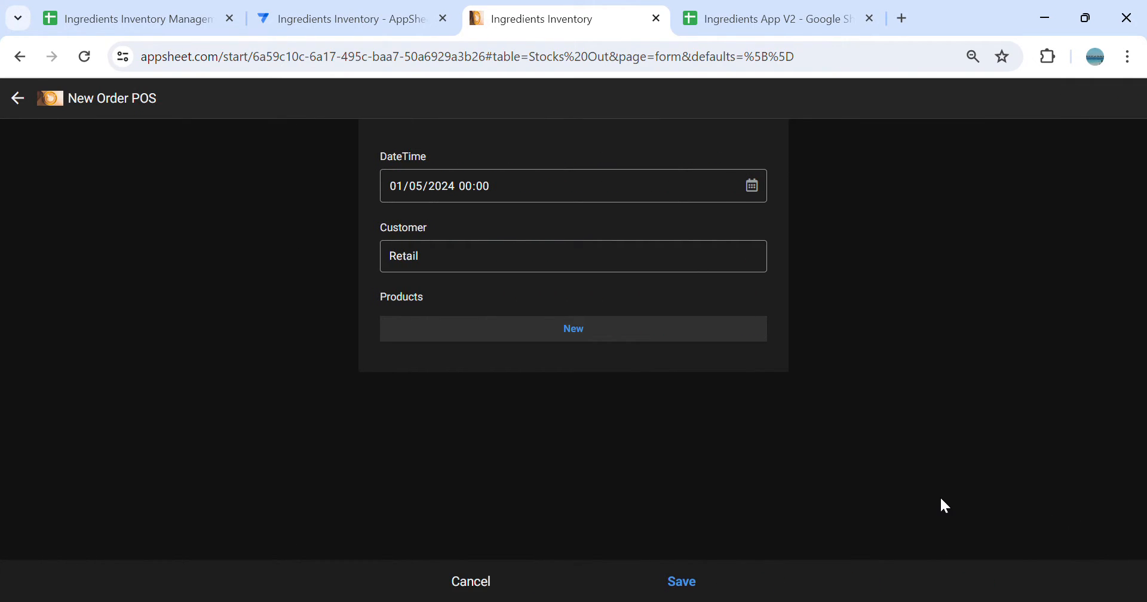
{"action": "left_click", "coordinate": [594, 332]}
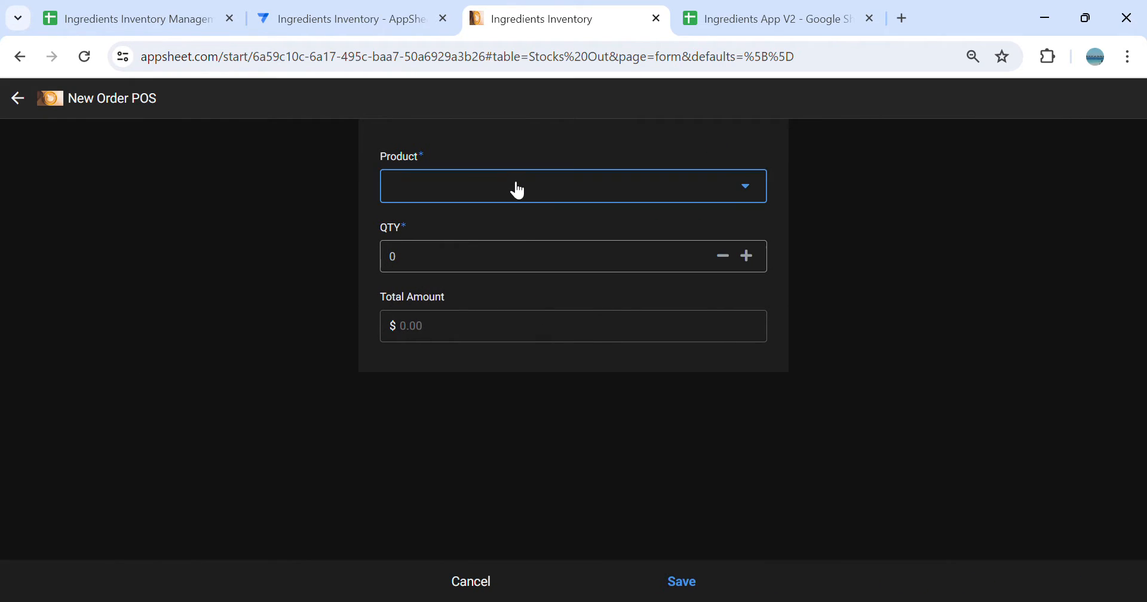
{"action": "left_click", "coordinate": [518, 190]}
{"action": "left_click", "coordinate": [514, 316]}
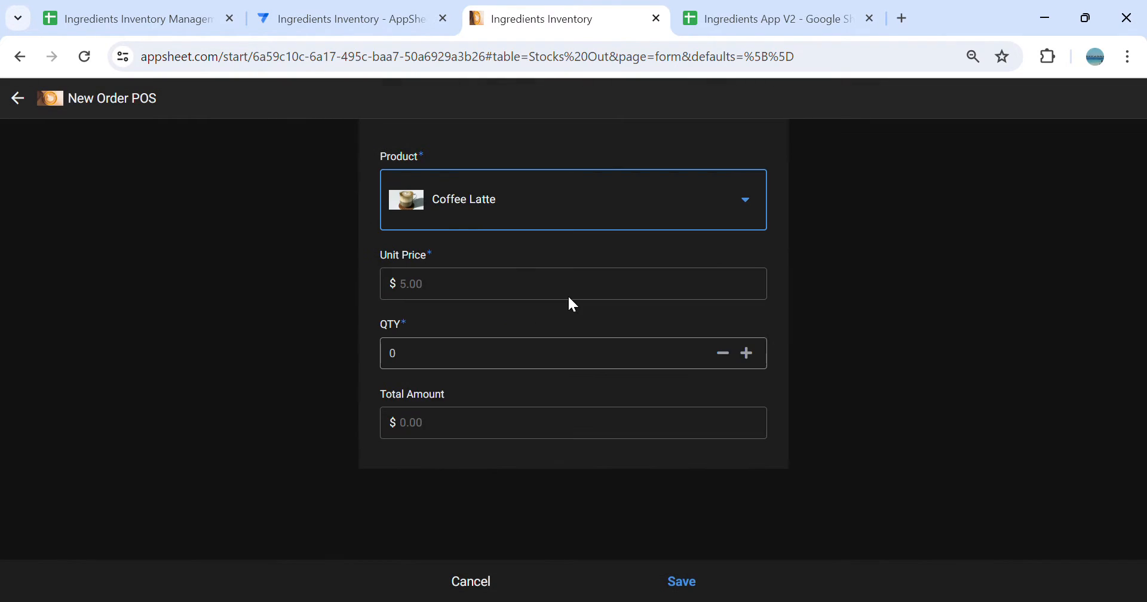
{"action": "double_click", "coordinate": [755, 359]}
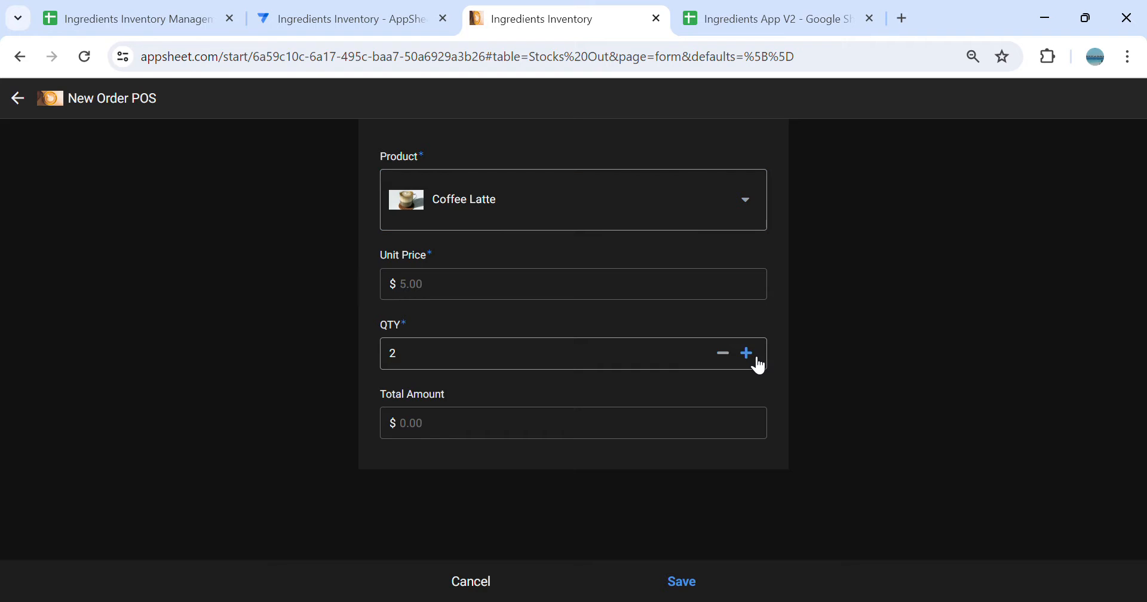
{"action": "left_click", "coordinate": [693, 581]}
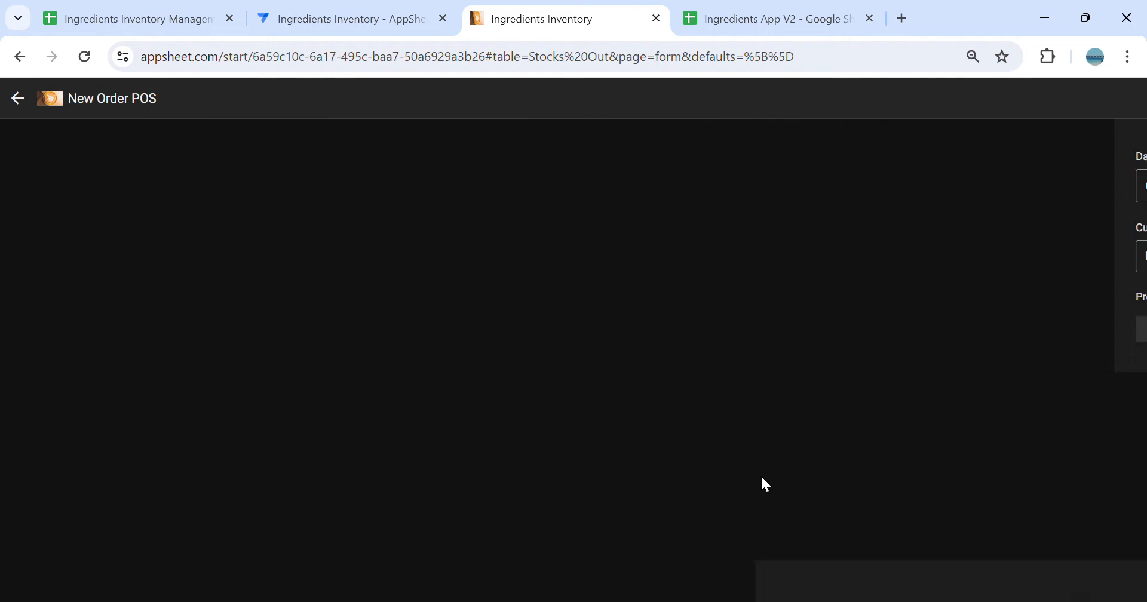
Add Cappuccino with a quantity of 4 to the order and save the order
{"action": "left_click", "coordinate": [744, 389]}
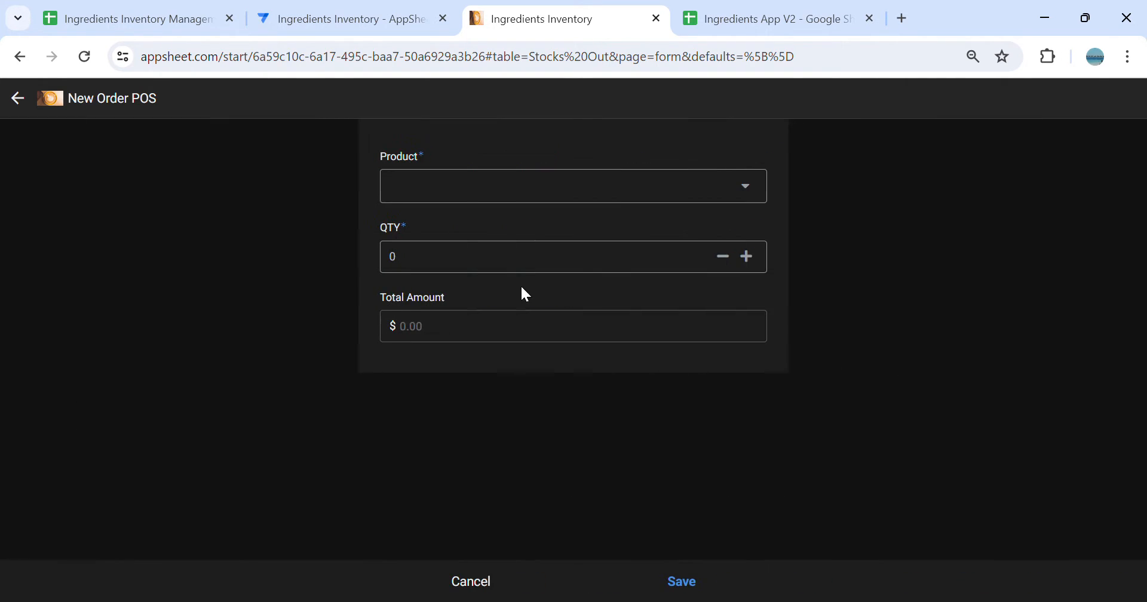
{"action": "left_click", "coordinate": [501, 207]}
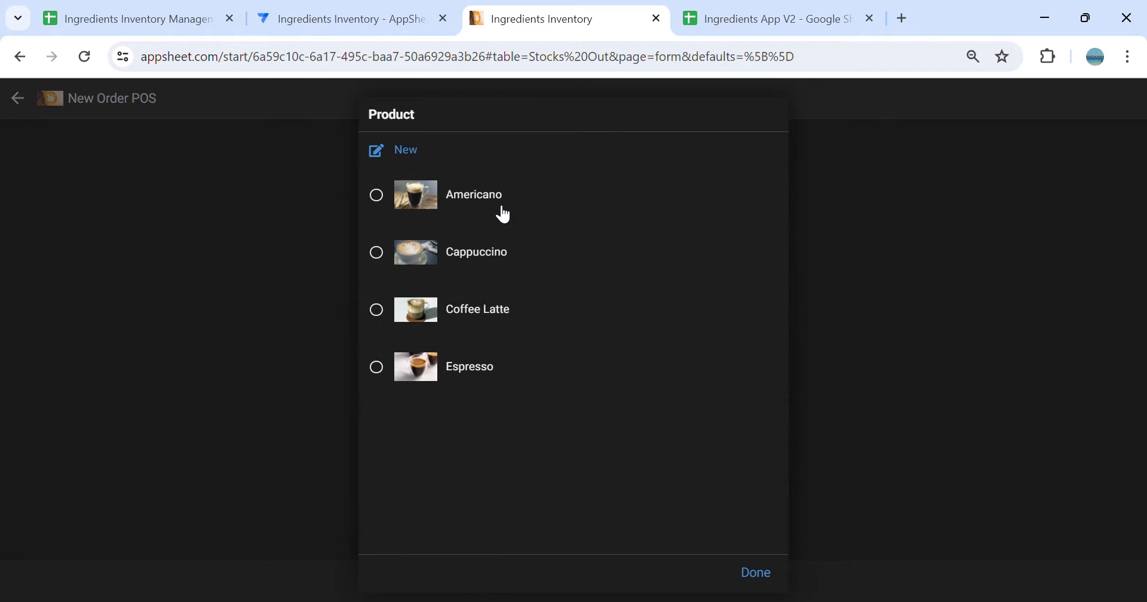
{"action": "left_click", "coordinate": [520, 261]}
{"action": "left_click", "coordinate": [747, 353]}
{"action": "left_click", "coordinate": [747, 353]}
{"action": "left_click", "coordinate": [747, 353]}
{"action": "left_click", "coordinate": [747, 354]}
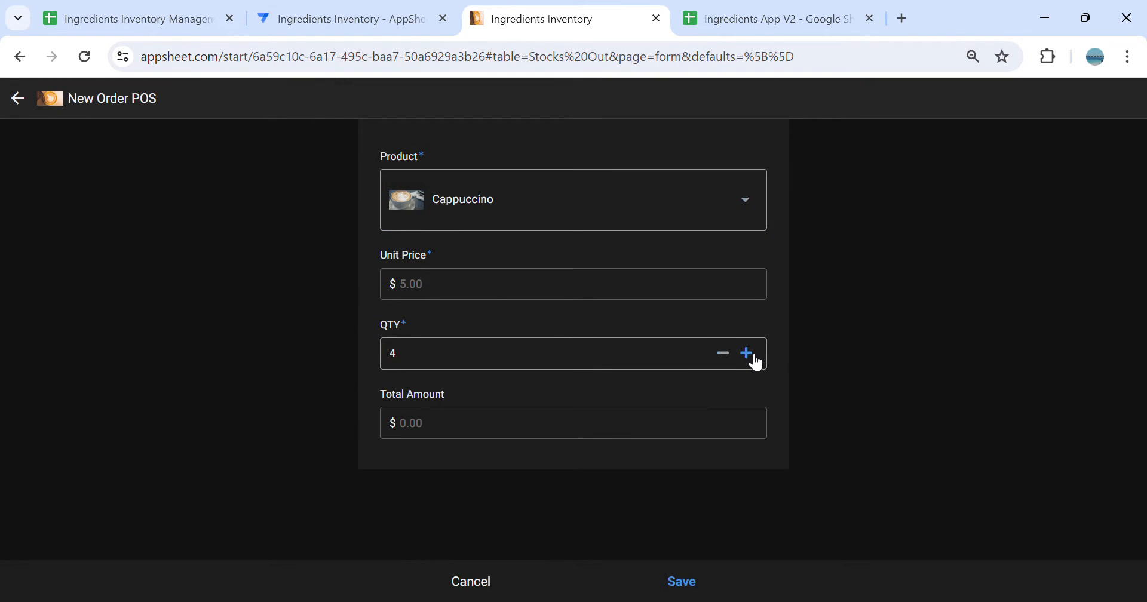
{"action": "left_click", "coordinate": [687, 584]}
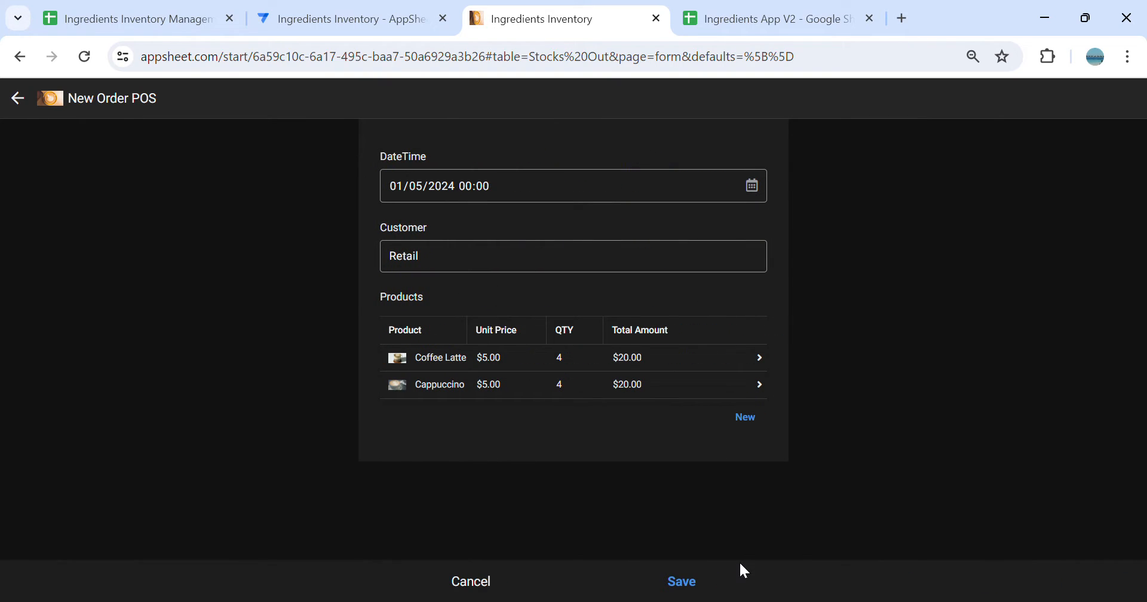
{"action": "left_click", "coordinate": [683, 581]}
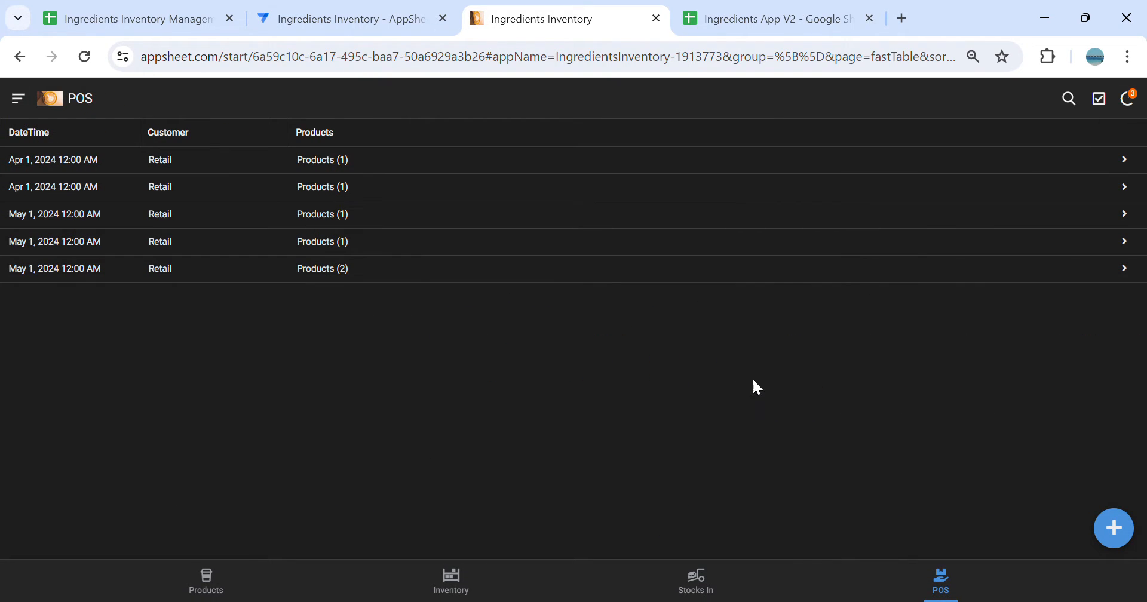
Check the remaining inventory after the sale and examine the ingredient volumes in the Cappuccino recipe
{"action": "left_click", "coordinate": [465, 570]}
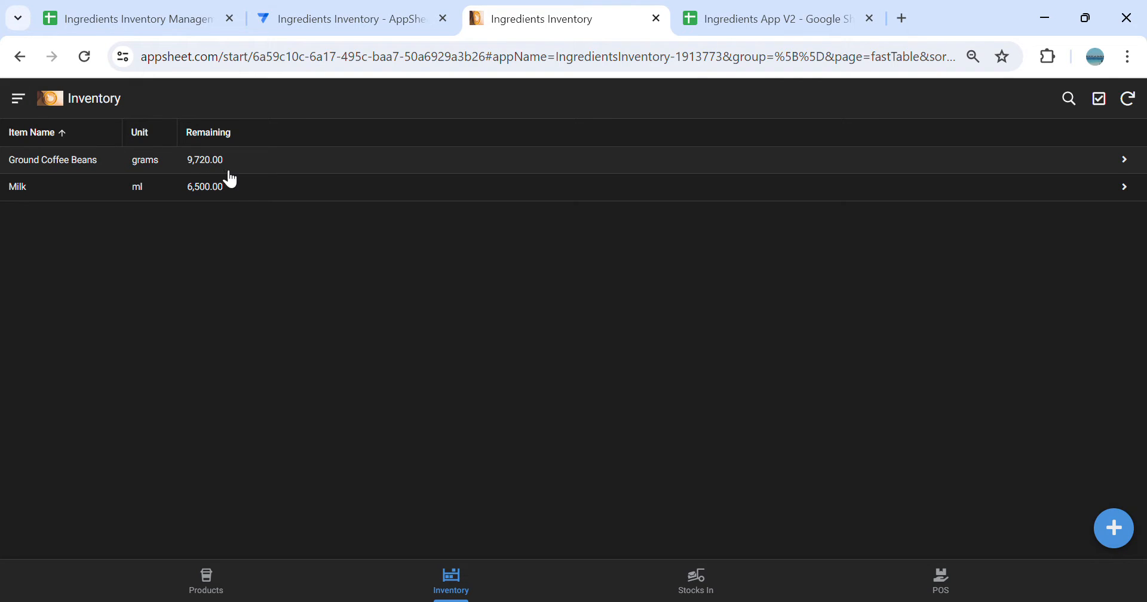
{"action": "left_click", "coordinate": [207, 582]}
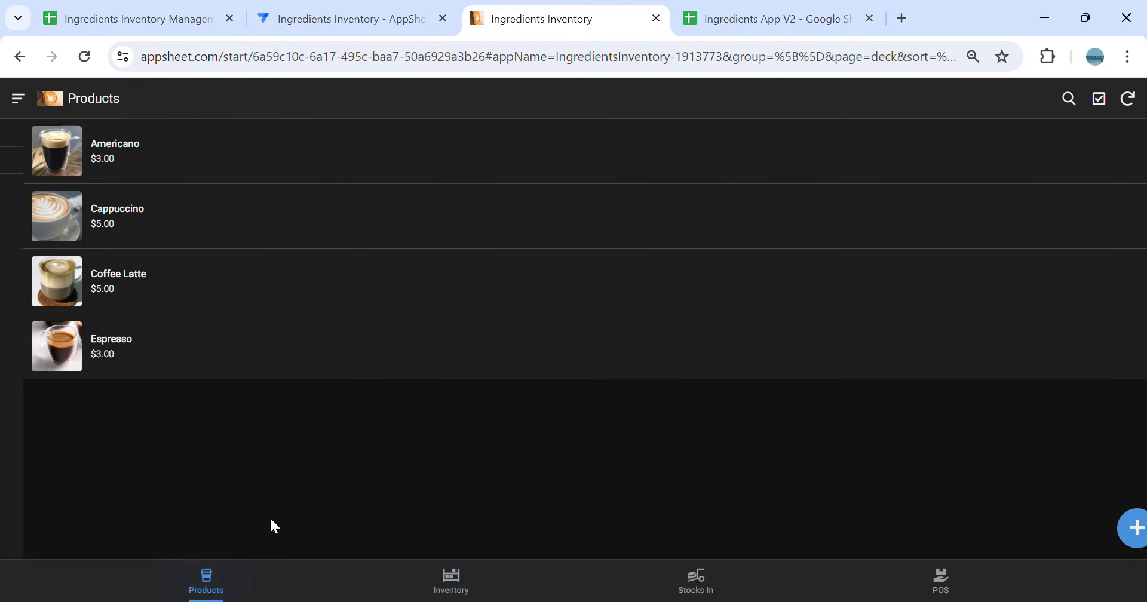
{"action": "left_click", "coordinate": [174, 223]}
{"action": "scroll", "coordinate": [562, 271], "scroll_direction": "down", "scroll_amount": 2}
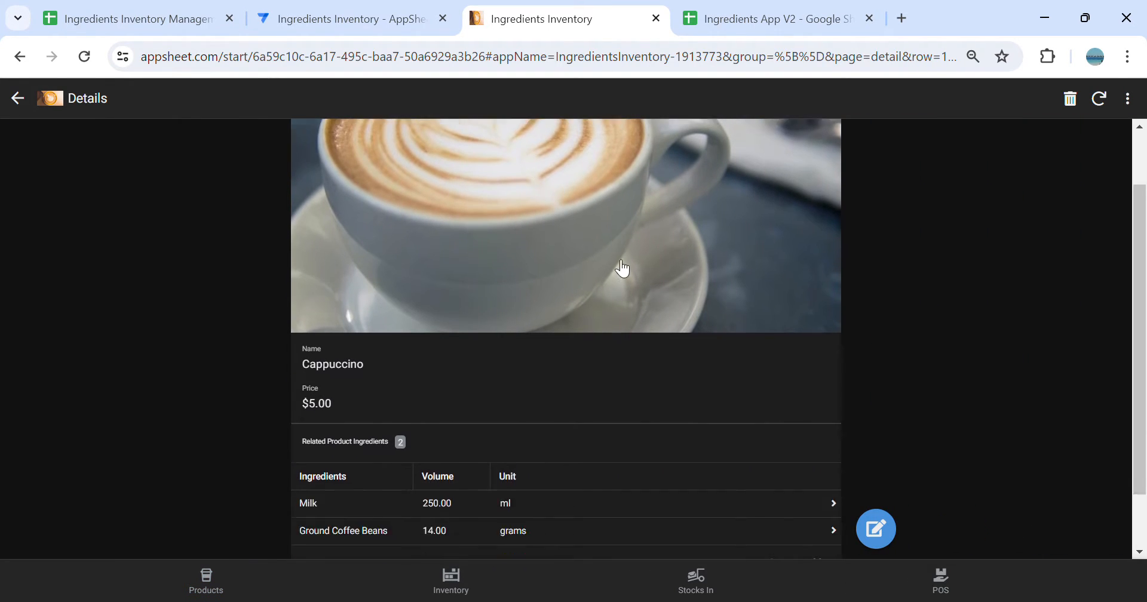
{"action": "scroll", "coordinate": [586, 311], "scroll_direction": "up", "scroll_amount": 2}
{"action": "scroll", "coordinate": [508, 293], "scroll_direction": "down", "scroll_amount": 2}
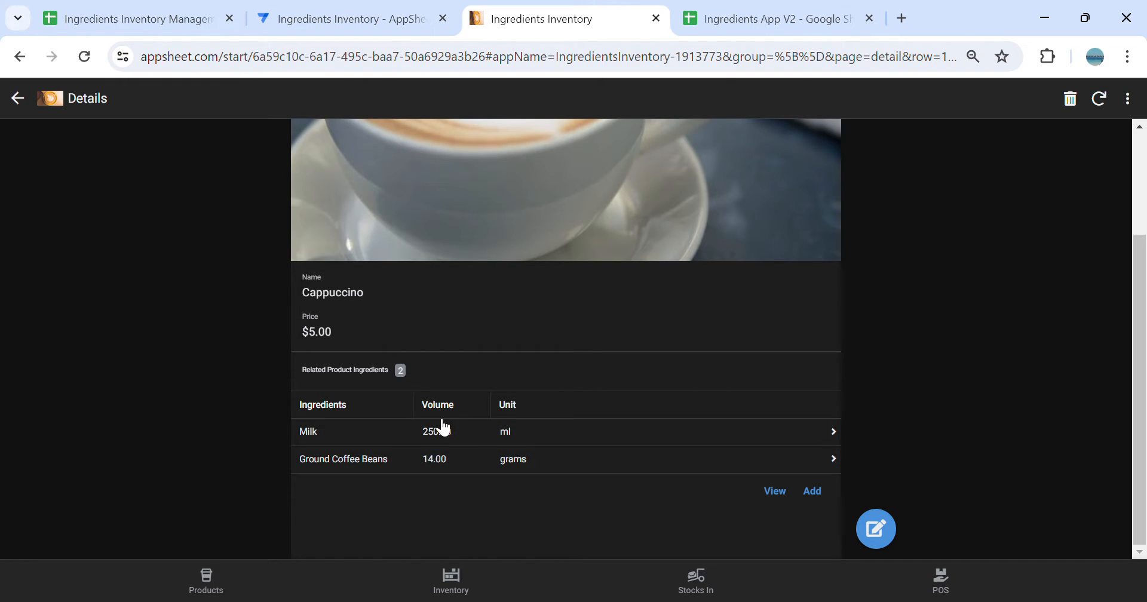
{"action": "left_click", "coordinate": [19, 99]}
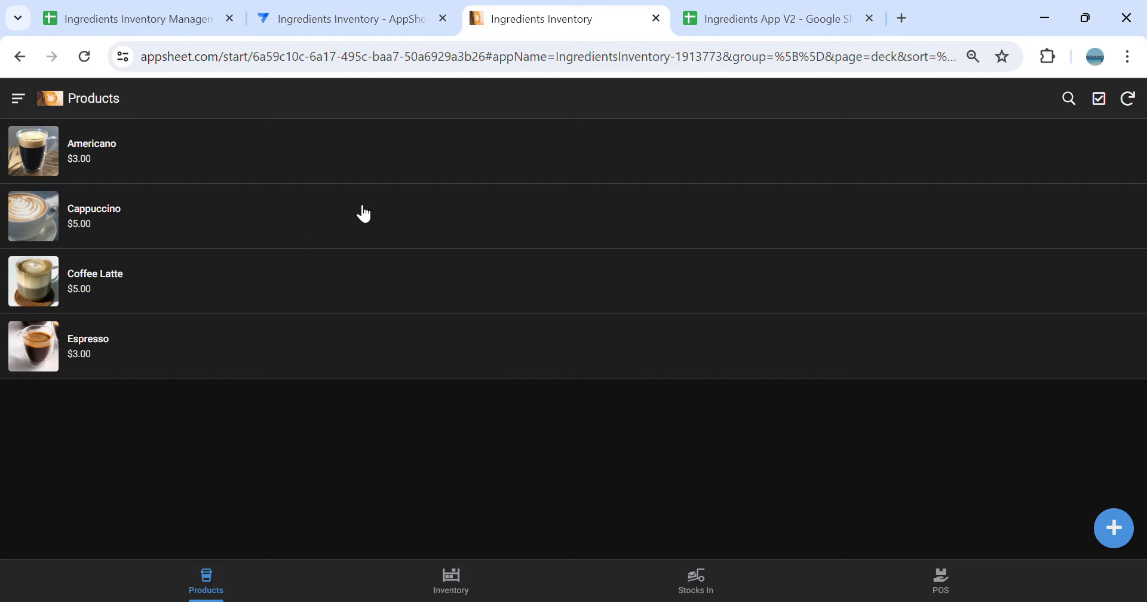
Switch to the Ingredients App V2 spreadsheet, close its AppSheet side panel, and delete the Inventory sheet
{"action": "left_click", "coordinate": [810, 23]}
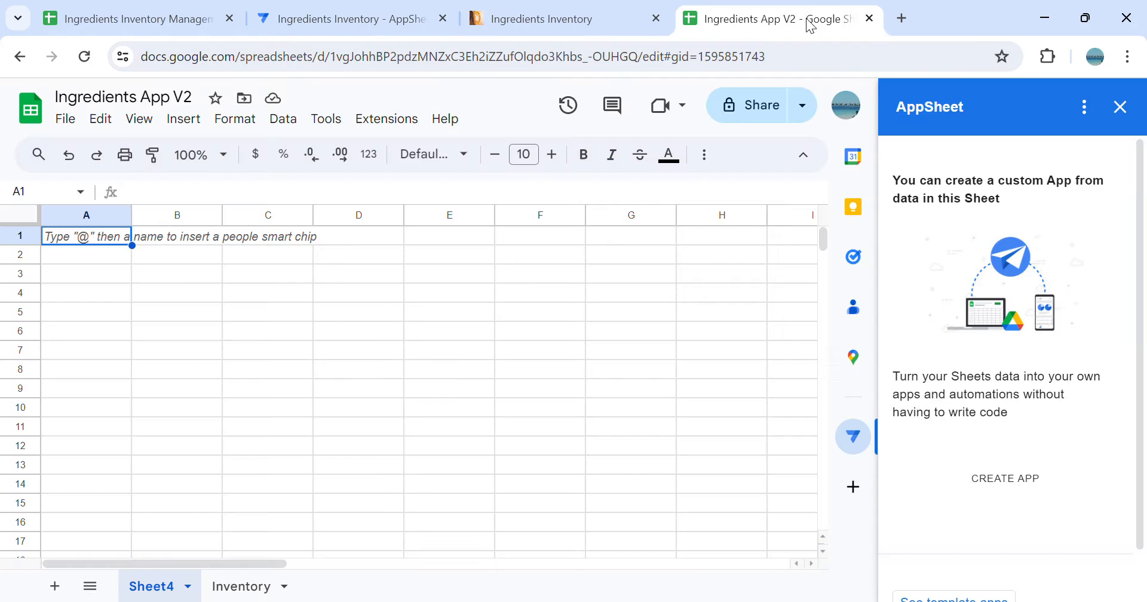
{"action": "left_click", "coordinate": [1120, 107]}
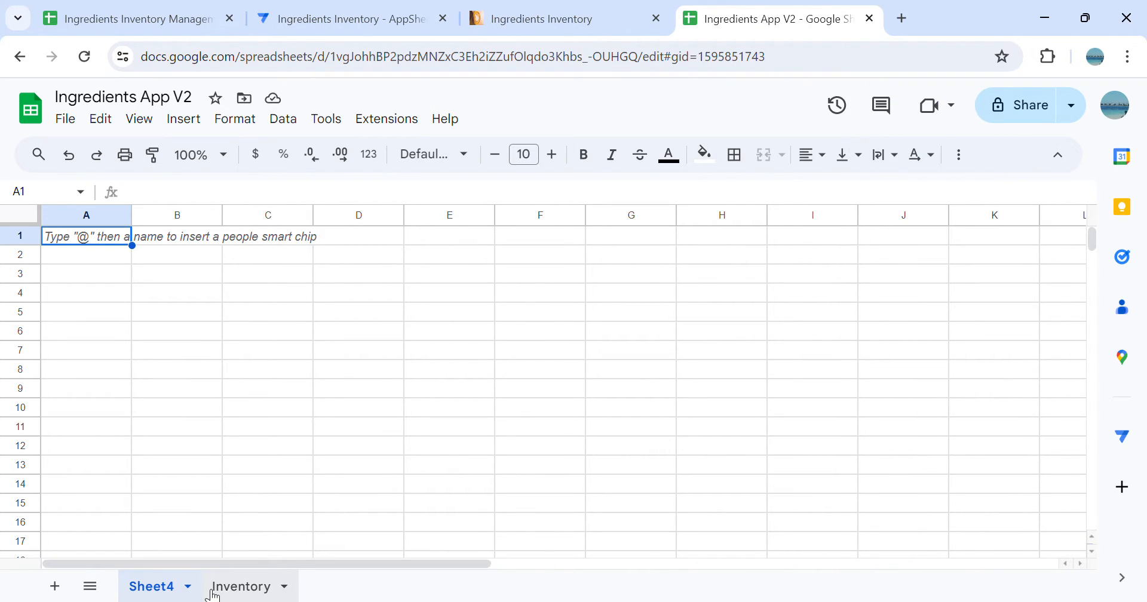
{"action": "right_click", "coordinate": [253, 598]}
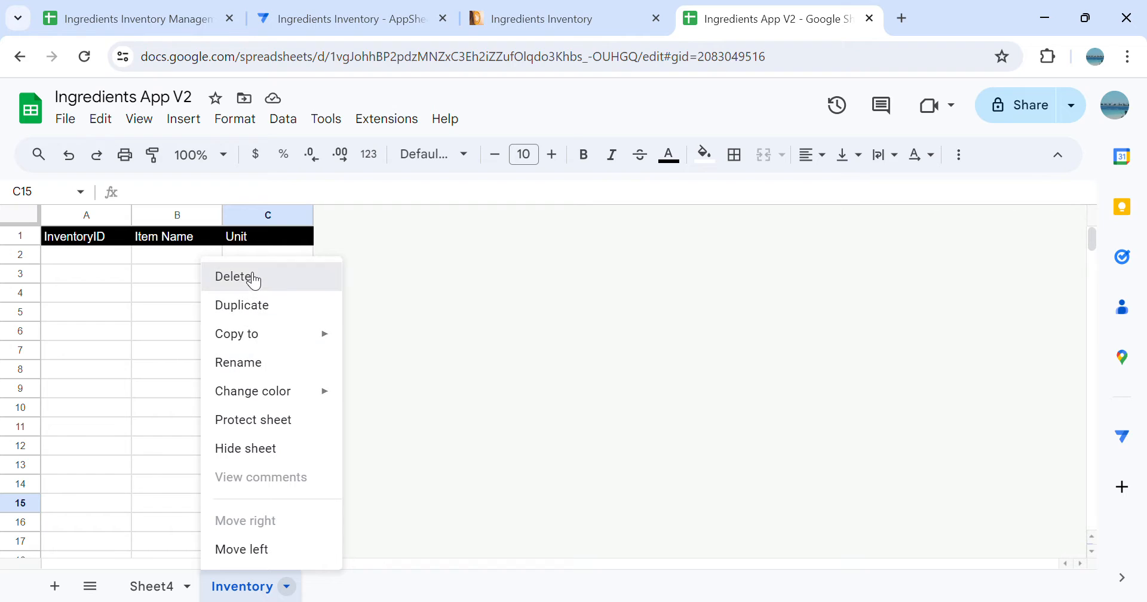
{"action": "left_click", "coordinate": [251, 277]}
{"action": "left_click", "coordinate": [788, 380]}
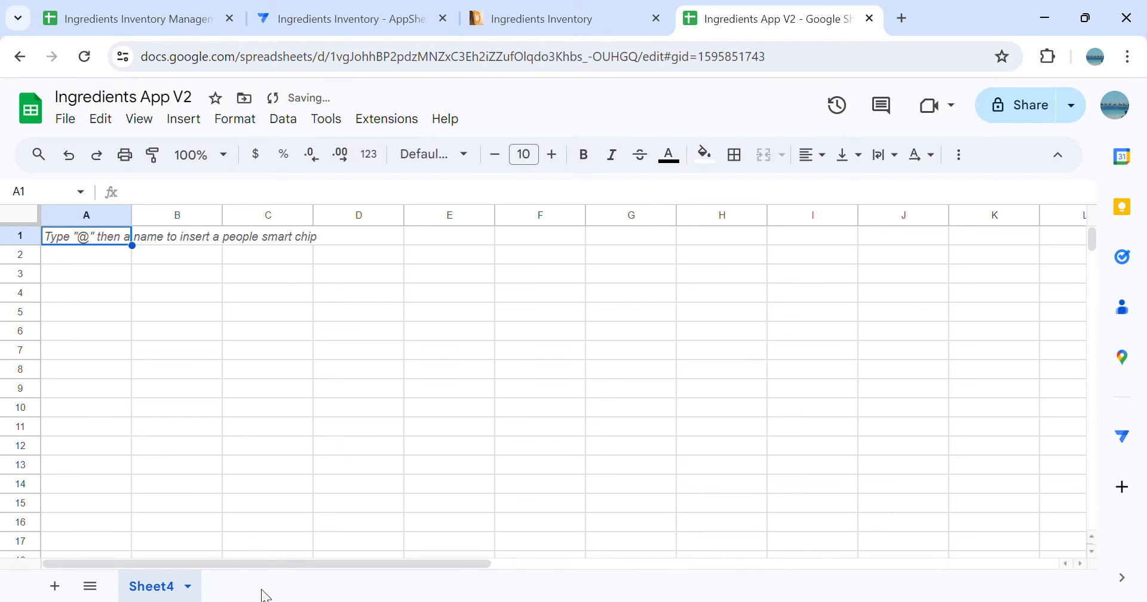
Rename the remaining sheet in Ingredients App V2 as Products
{"action": "right_click", "coordinate": [160, 596]}
{"action": "left_click", "coordinate": [183, 364]}
{"action": "left_click", "coordinate": [209, 392]}
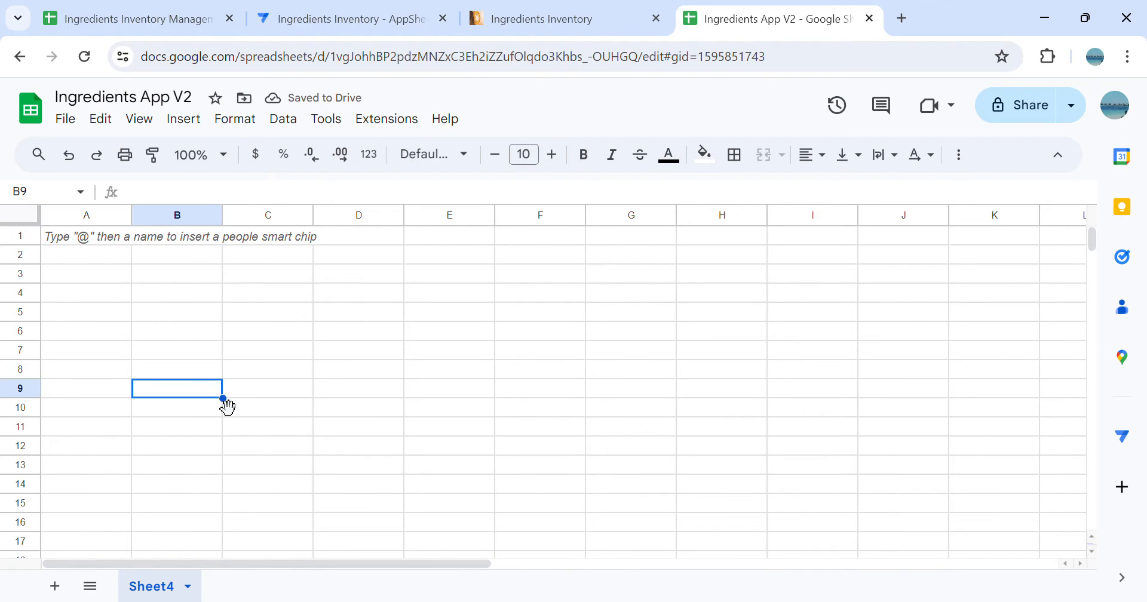
{"action": "type", "text": "P"}
{"action": "key", "text": "BackSpace"}
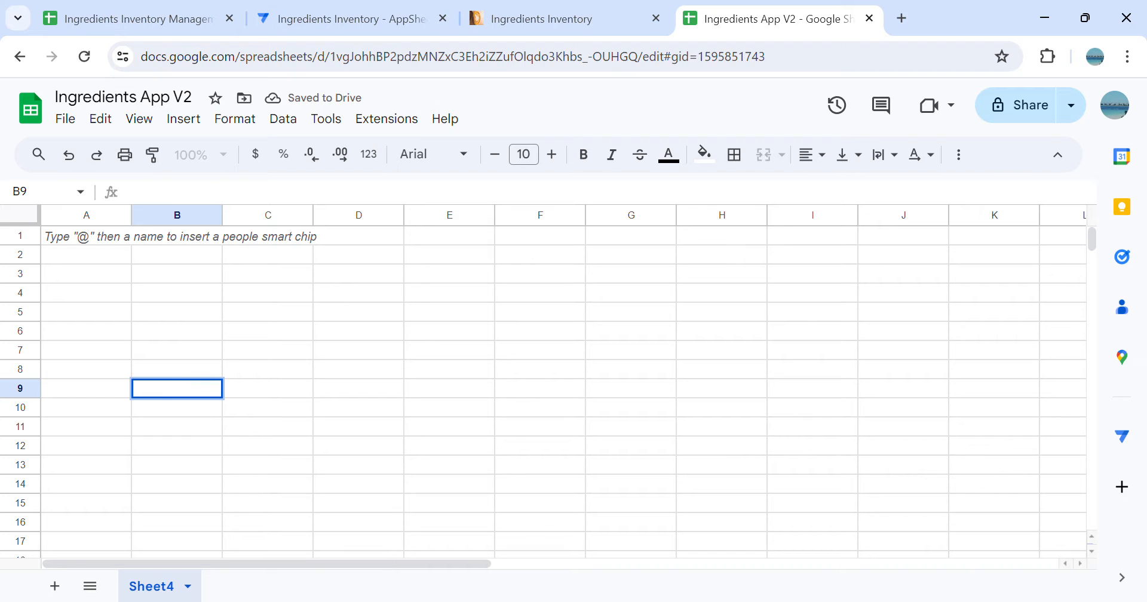
{"action": "right_click", "coordinate": [159, 592]}
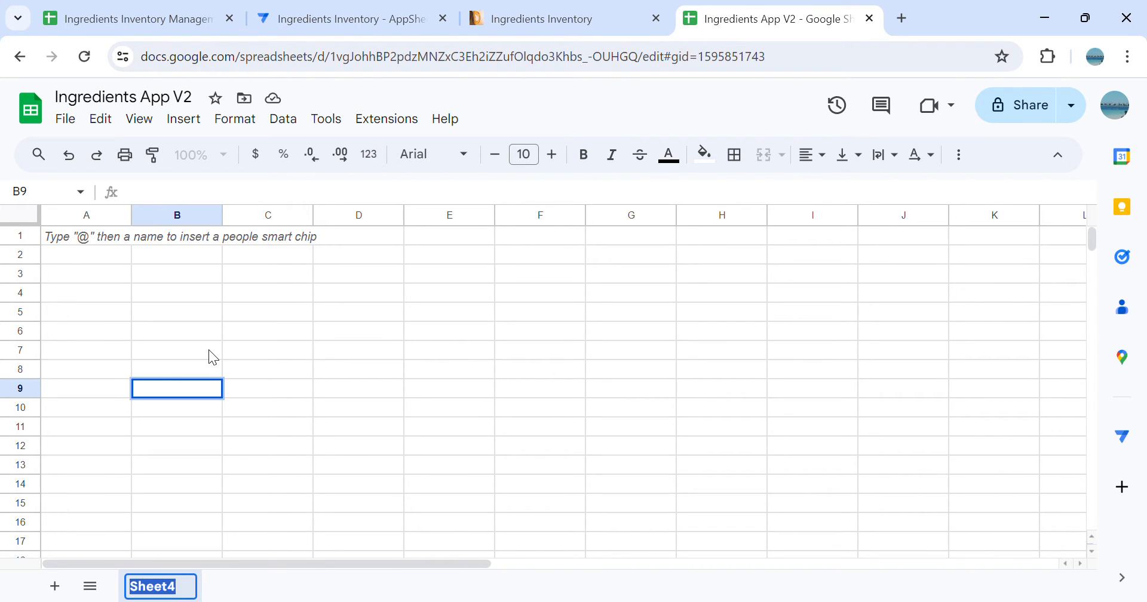
{"action": "type", "text": "Producst"}
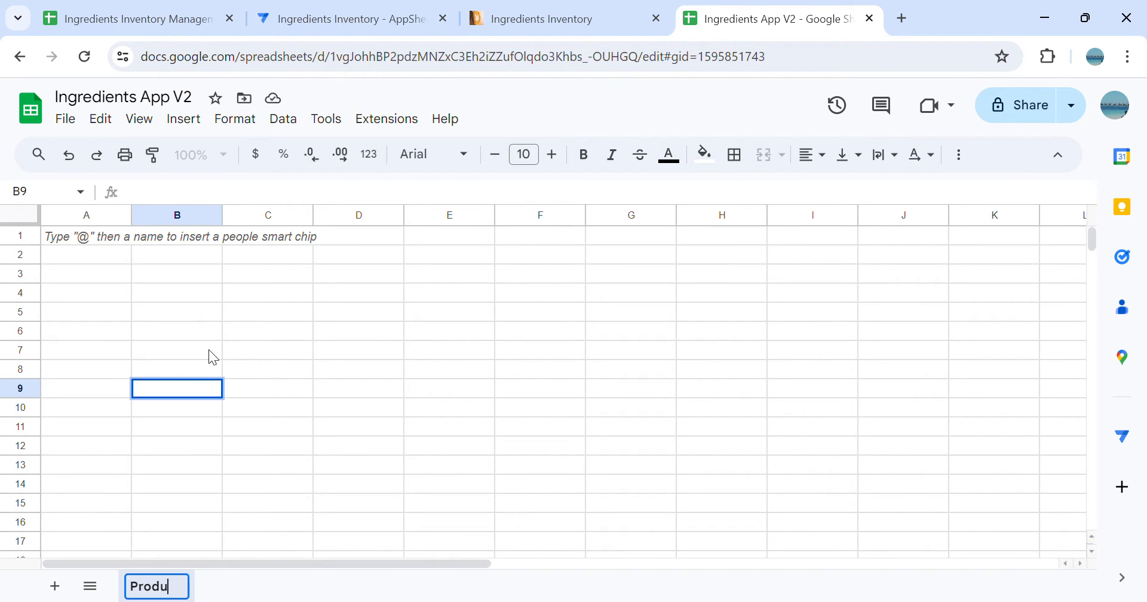
{"action": "key", "text": "BackSpace"}
{"action": "key", "text": "BackSpace"}
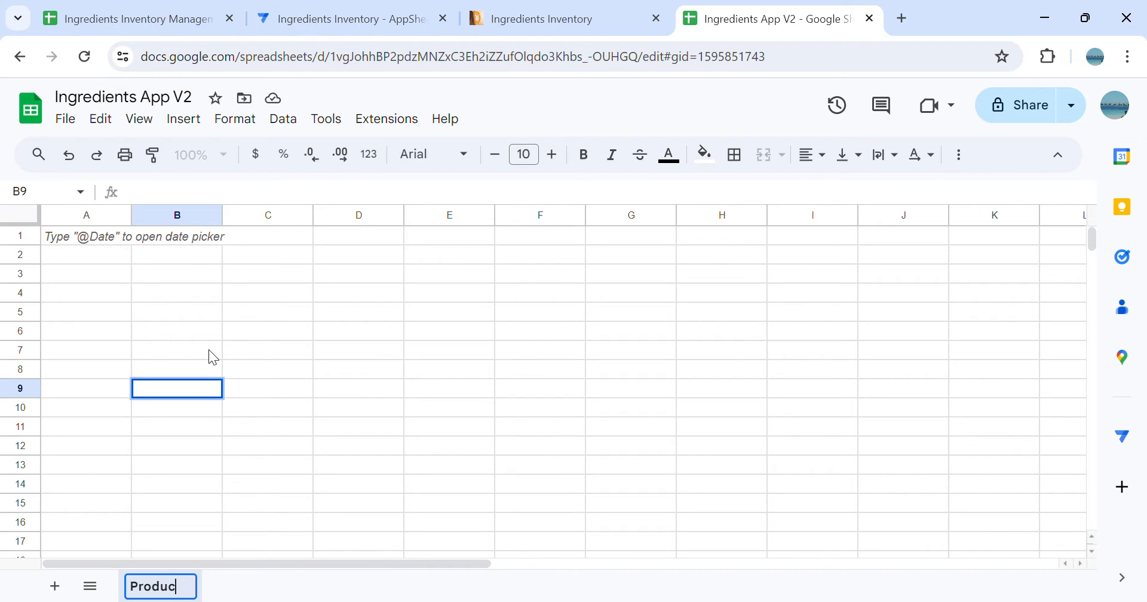
{"action": "type", "text": "ts"}
{"action": "key", "text": "Return"}
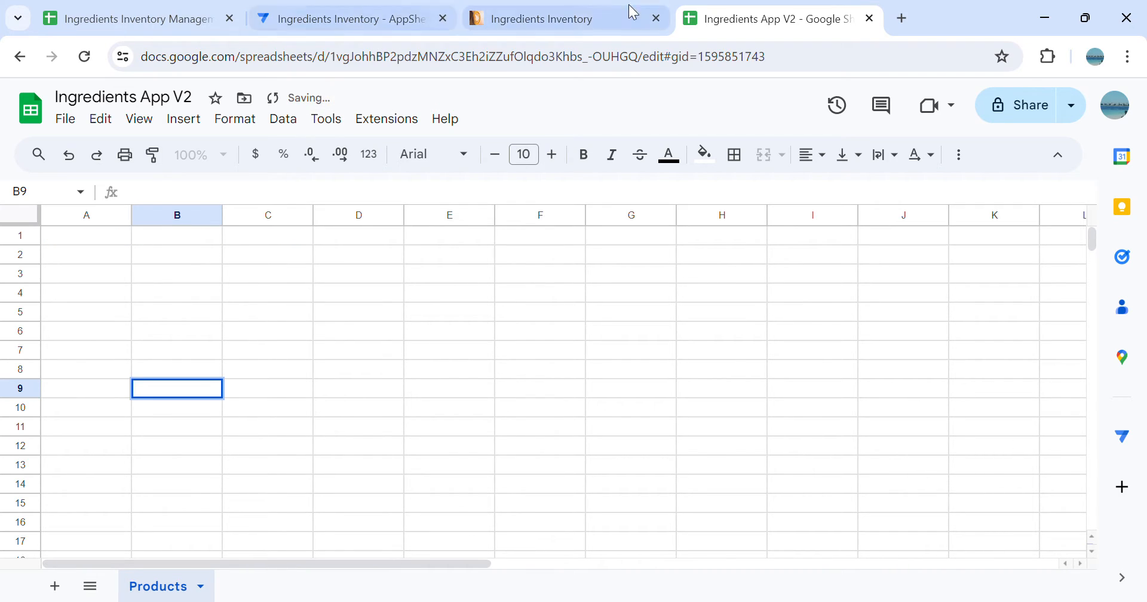
Copy the ProductID, Name, Price and Photo header row from Ingredients Inventory Management's Products sheet into row 1 of the Products sheet in Ingredients App V2
{"action": "left_click", "coordinate": [588, 18]}
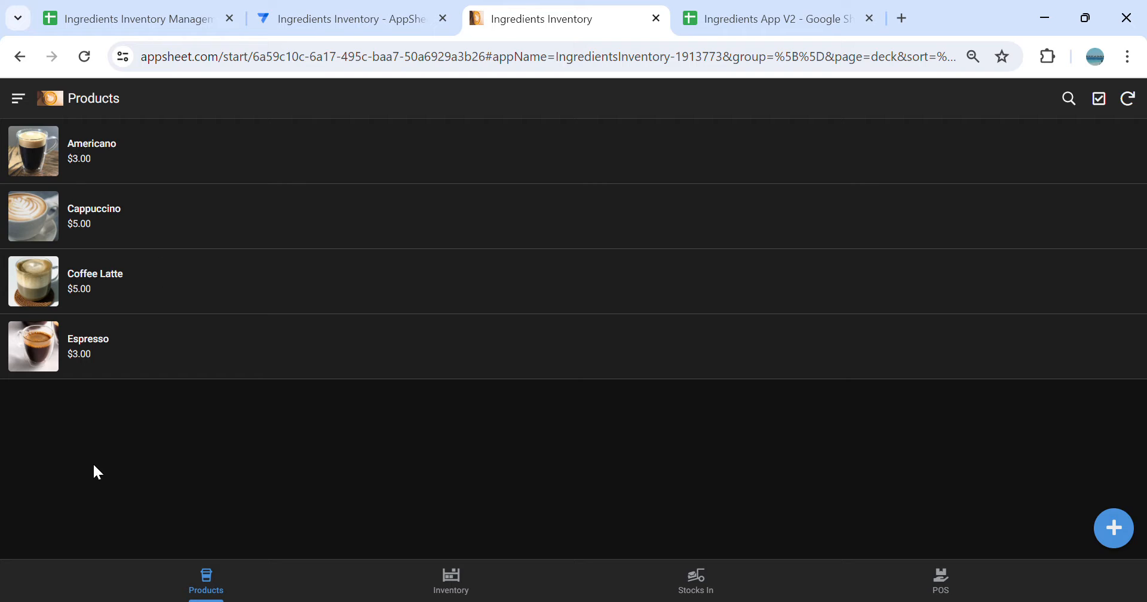
{"action": "left_click", "coordinate": [96, 31]}
{"action": "left_click", "coordinate": [20, 236]}
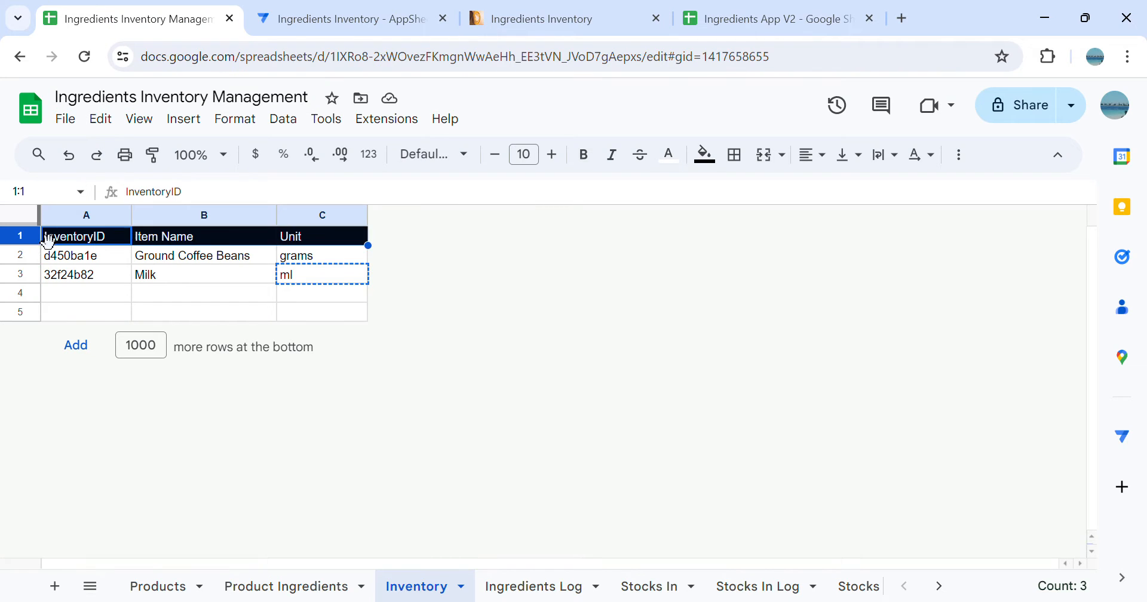
{"action": "key", "text": "ctrl+c"}
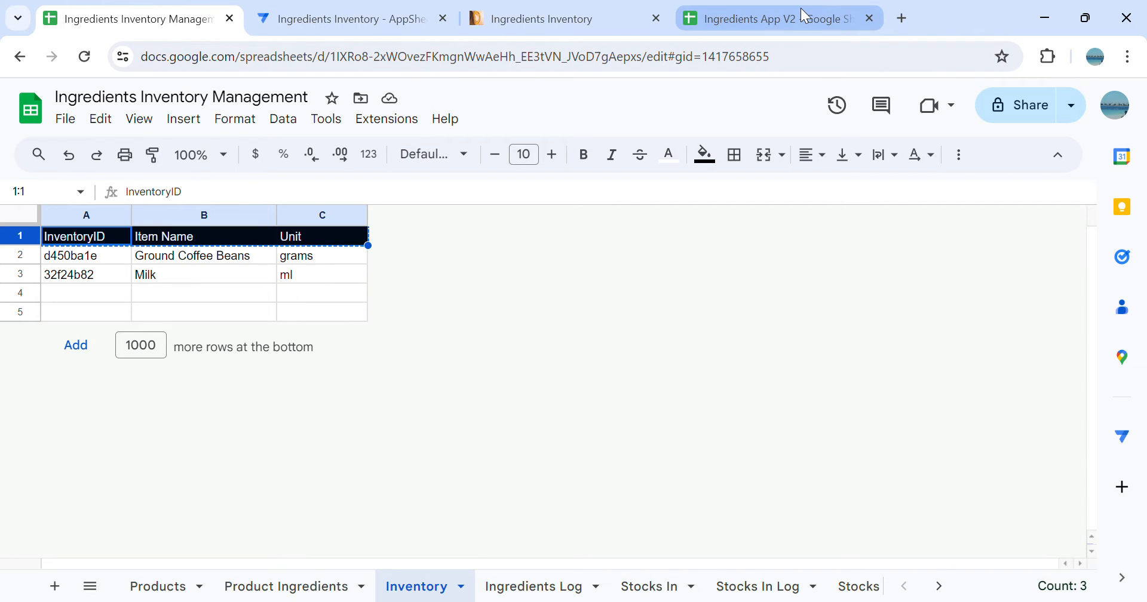
{"action": "left_click", "coordinate": [160, 587]}
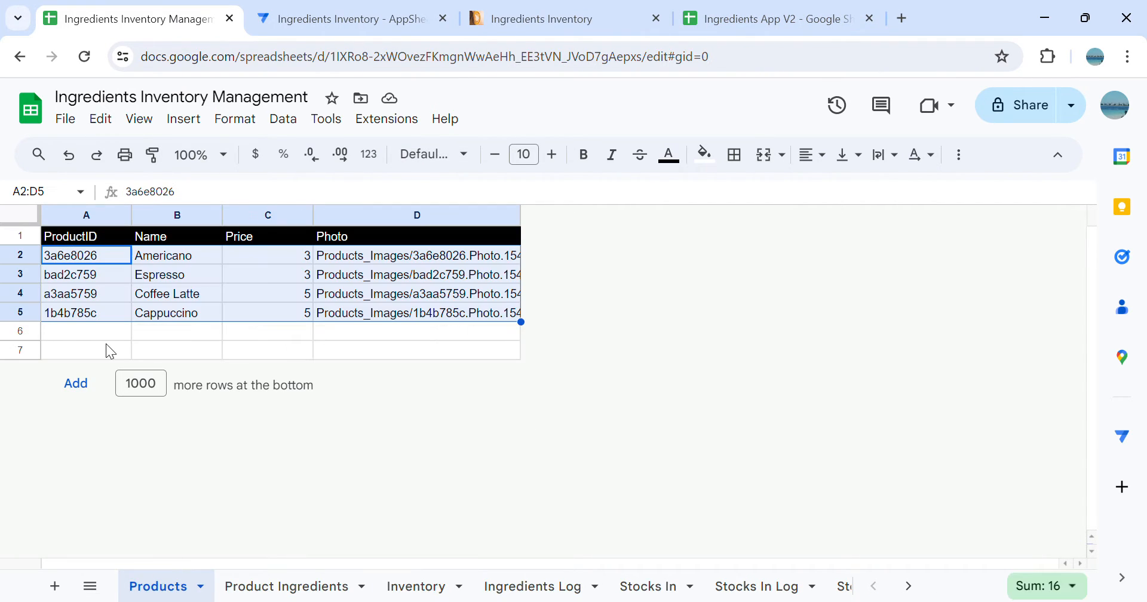
{"action": "left_click", "coordinate": [38, 236]}
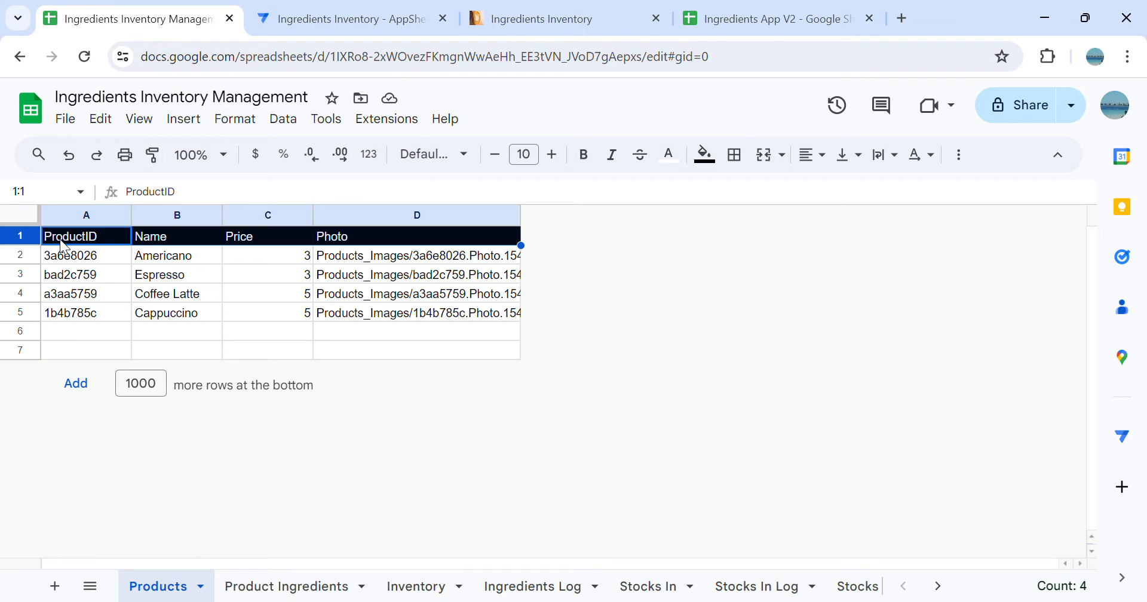
{"action": "key", "text": "ctrl+c"}
{"action": "left_click", "coordinate": [771, 18]}
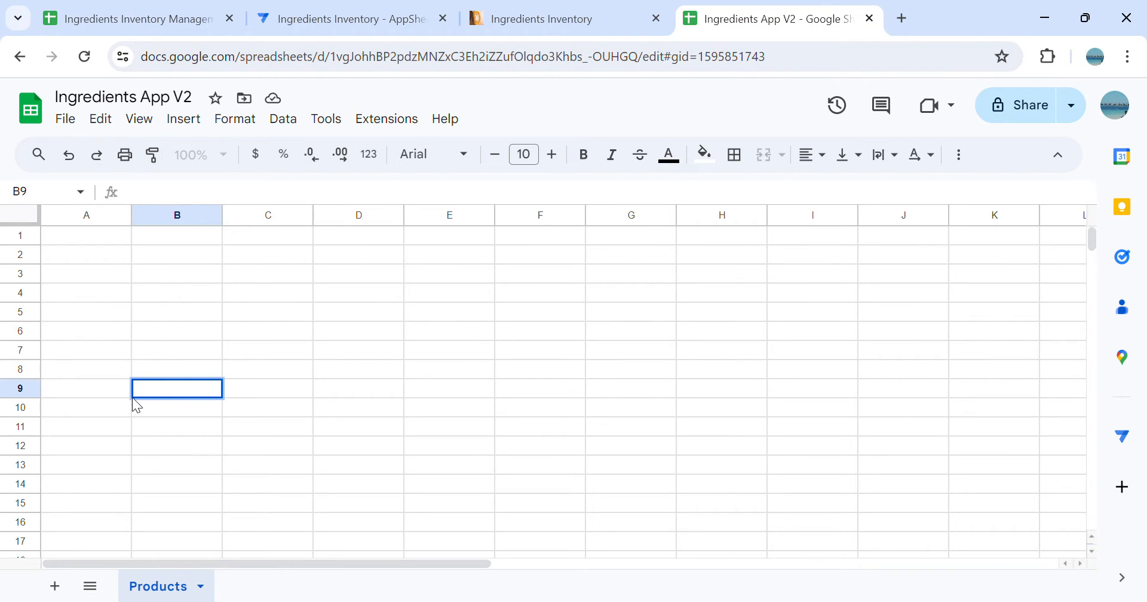
{"action": "left_click", "coordinate": [100, 238]}
{"action": "key", "text": "ctrl+v"}
{"action": "left_click", "coordinate": [308, 432]}
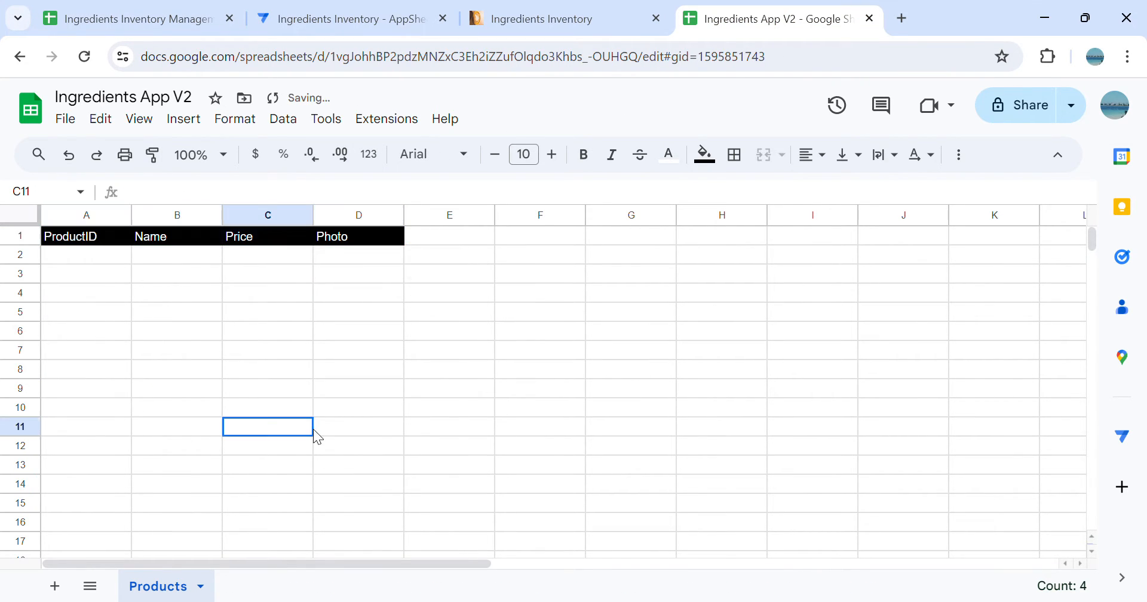
Review the ProductID, Name, Price and Photo columns of the new Products sheet
{"action": "left_click", "coordinate": [90, 237]}
{"action": "left_click", "coordinate": [164, 244]}
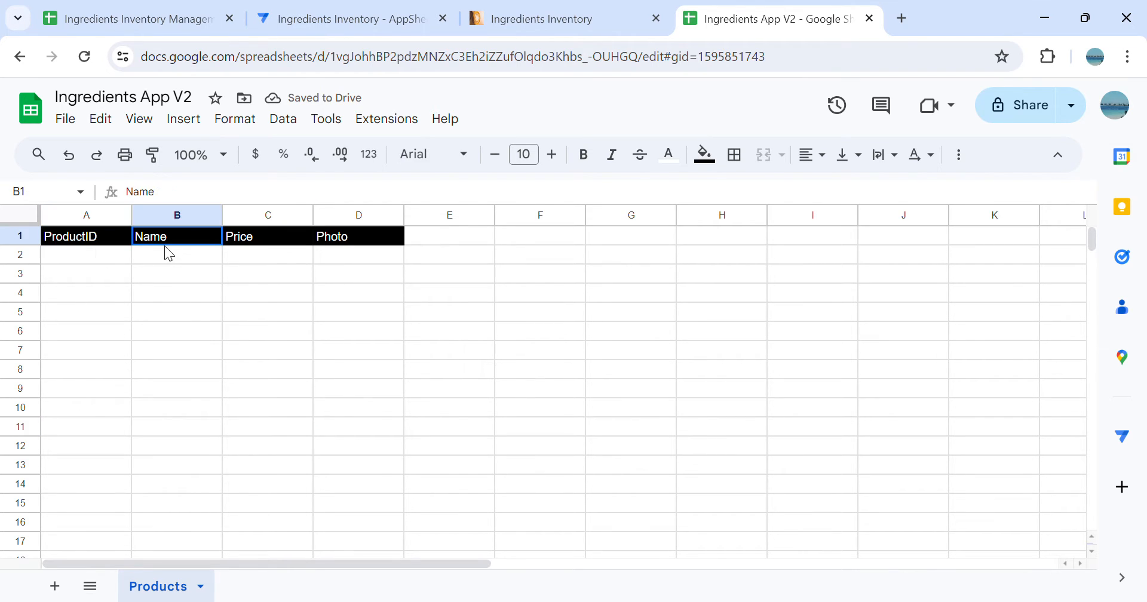
{"action": "left_click", "coordinate": [266, 241]}
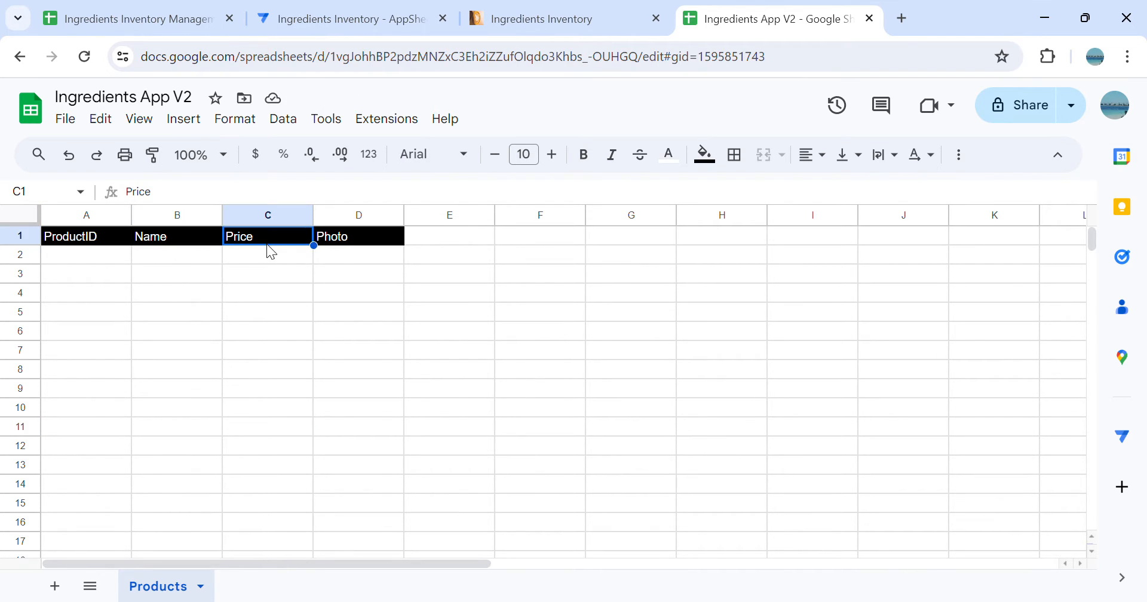
{"action": "left_click", "coordinate": [273, 264]}
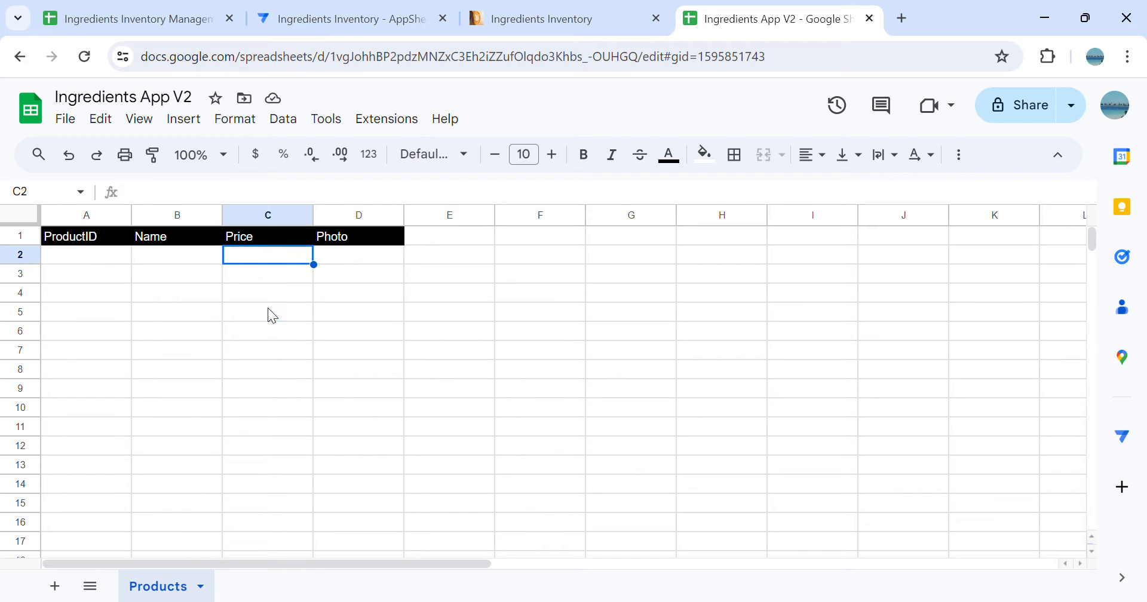
{"action": "left_click", "coordinate": [273, 315]}
{"action": "left_click", "coordinate": [268, 255]}
{"action": "left_click", "coordinate": [271, 308]}
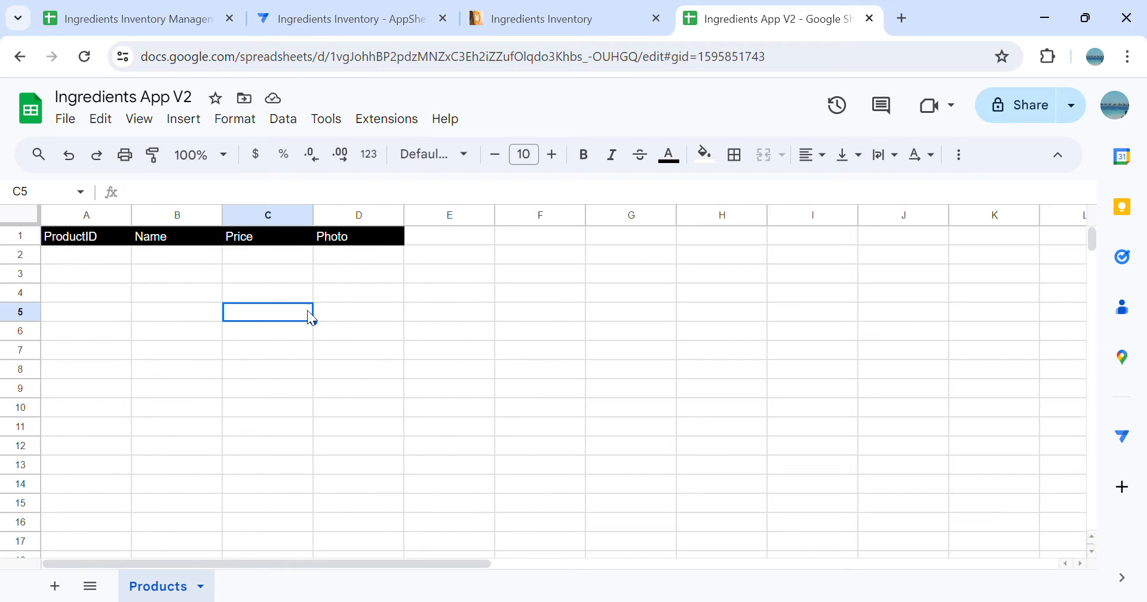
{"action": "left_click", "coordinate": [357, 257]}
{"action": "left_click", "coordinate": [352, 241]}
{"action": "left_click", "coordinate": [359, 273]}
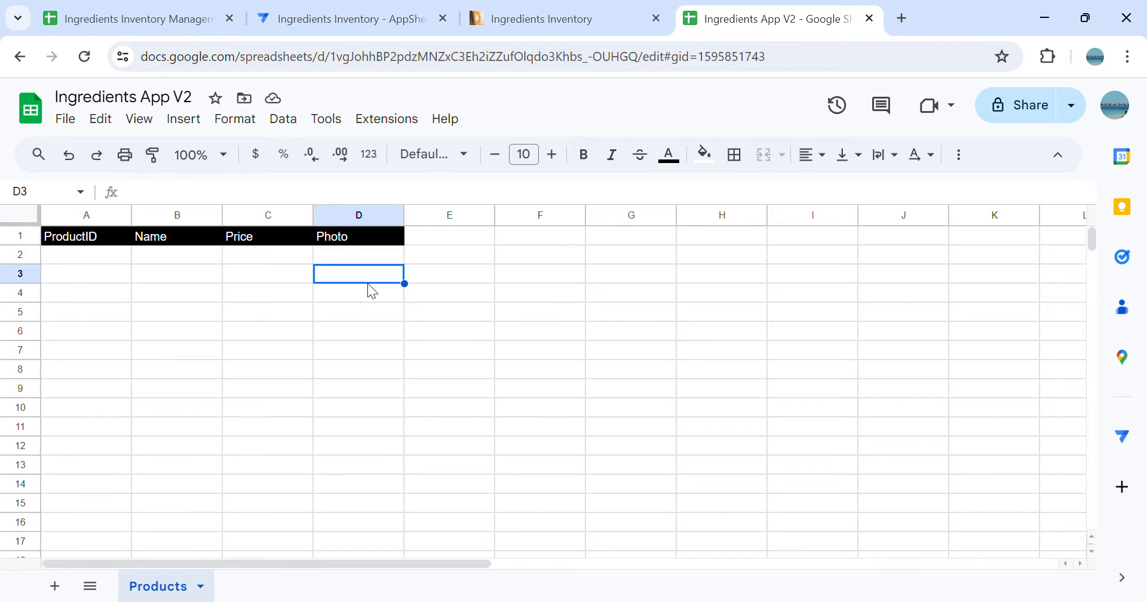
{"action": "left_click_drag", "start_coordinate": [358, 332], "coordinate": [358, 351]}
{"action": "left_click", "coordinate": [358, 257]}
Delete the unused columns E through Z from the Products sheet
{"action": "left_click", "coordinate": [439, 216]}
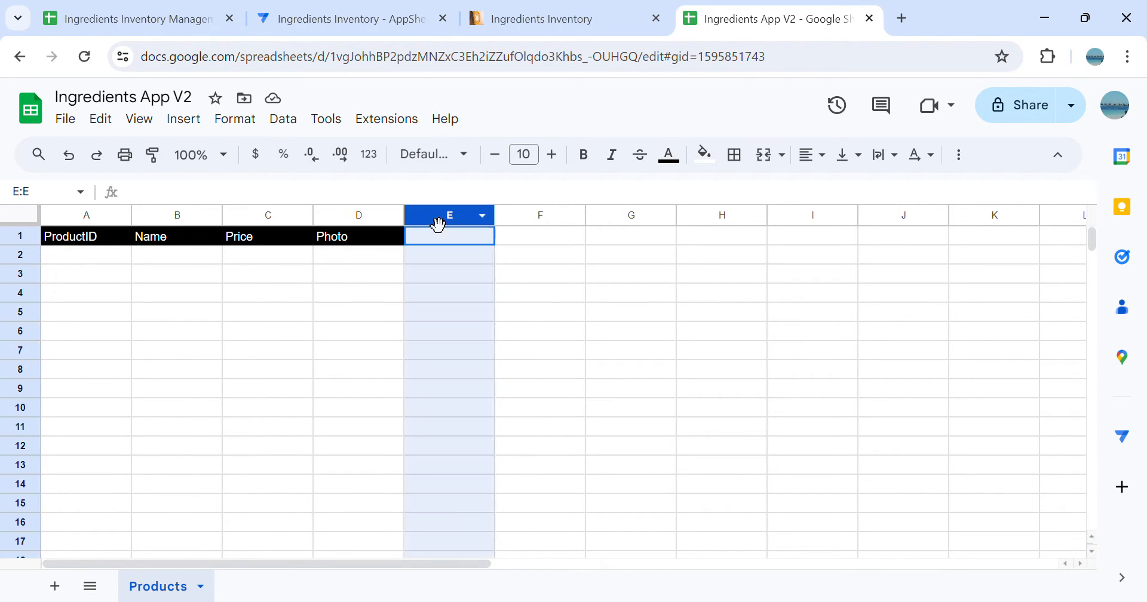
{"action": "key", "text": "ctrl+shift+Right"}
{"action": "right_click", "coordinate": [410, 275]}
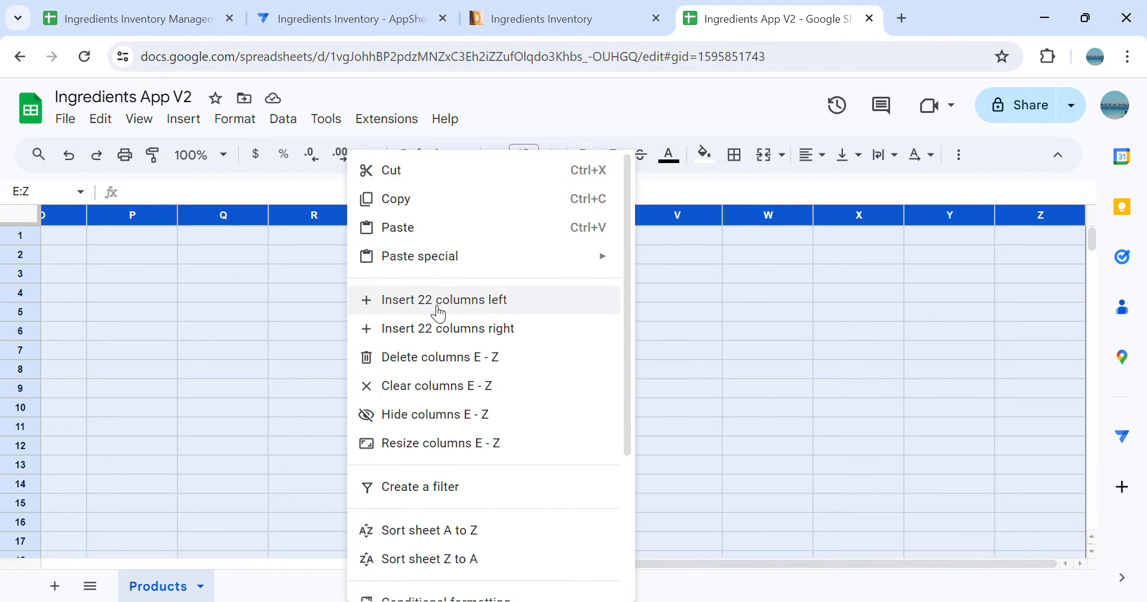
{"action": "left_click", "coordinate": [428, 358]}
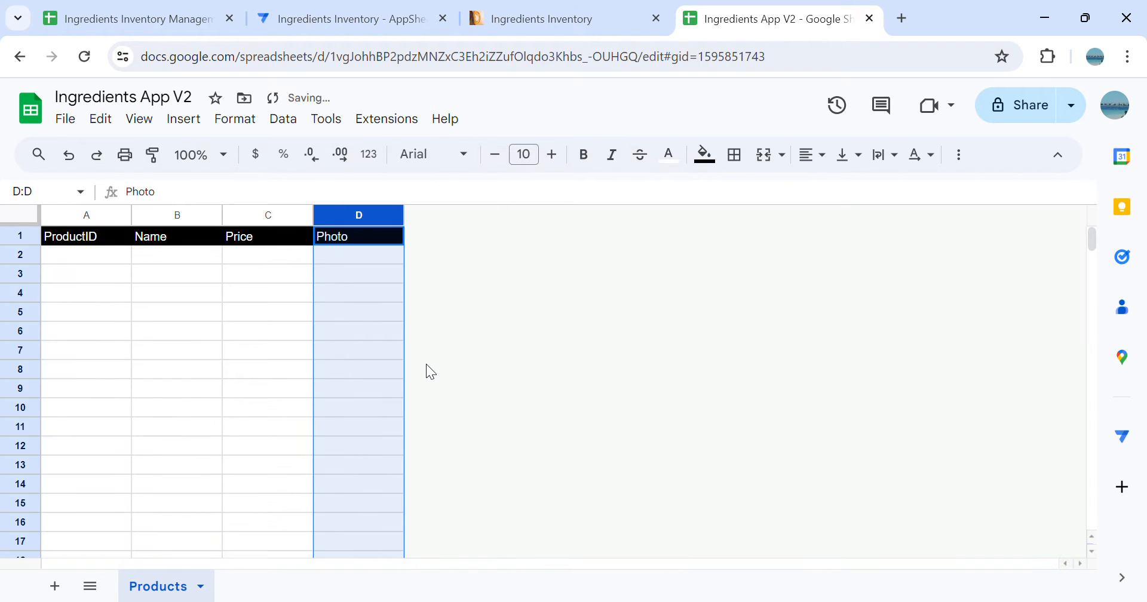
Copy the name of the Product Ingredients sheet in Ingredients Inventory Management and return to Ingredients App V2
{"action": "left_click", "coordinate": [266, 22]}
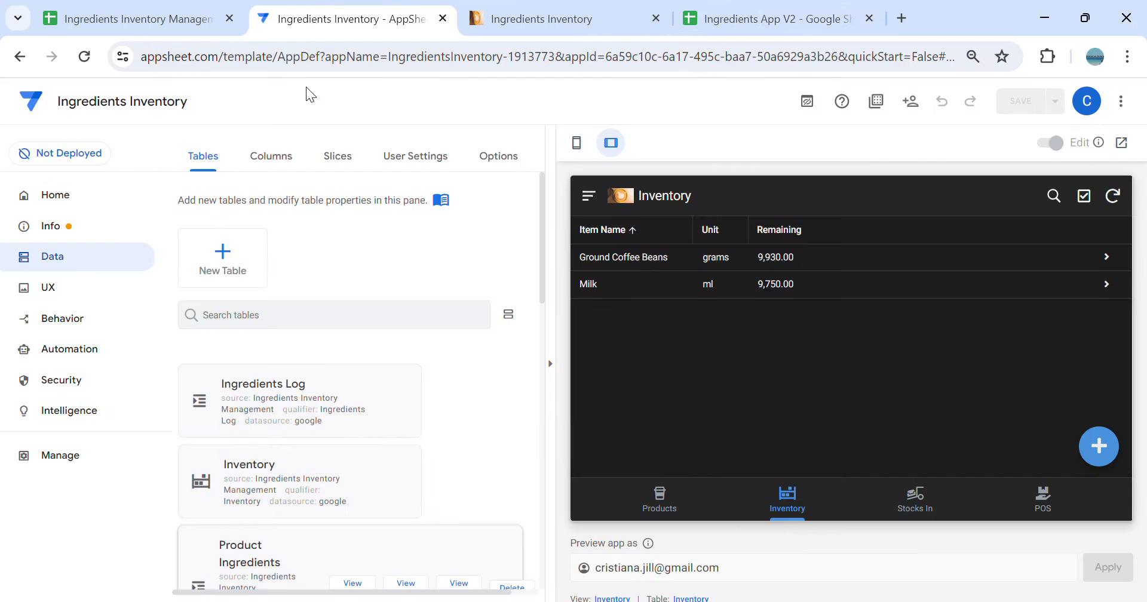
{"action": "left_click", "coordinate": [132, 9]}
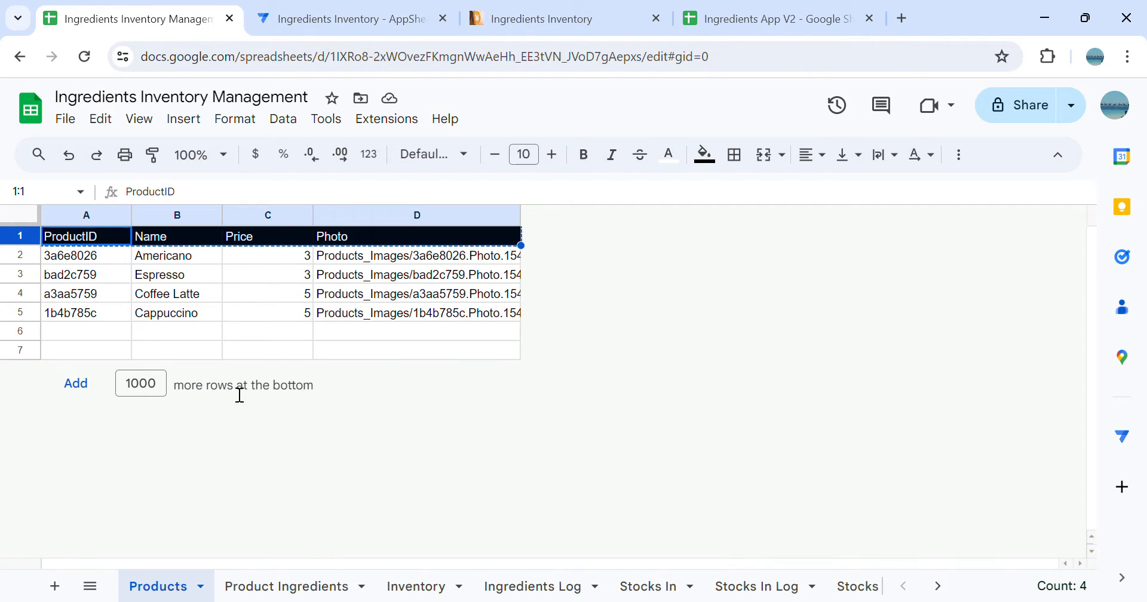
{"action": "left_click", "coordinate": [293, 584]}
{"action": "right_click", "coordinate": [259, 597]}
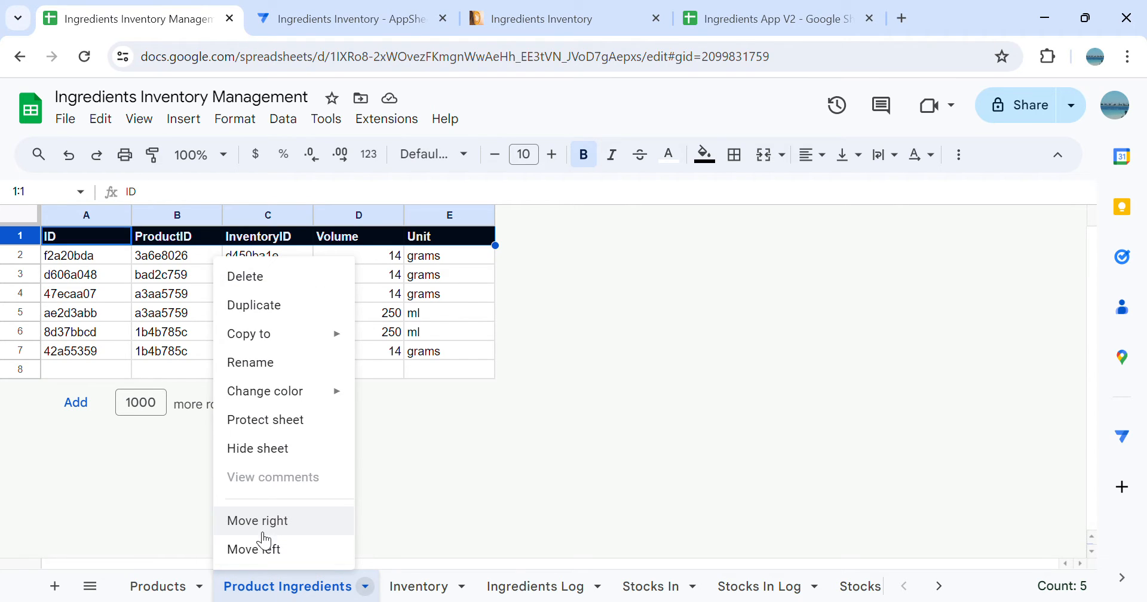
{"action": "left_click", "coordinate": [271, 361]}
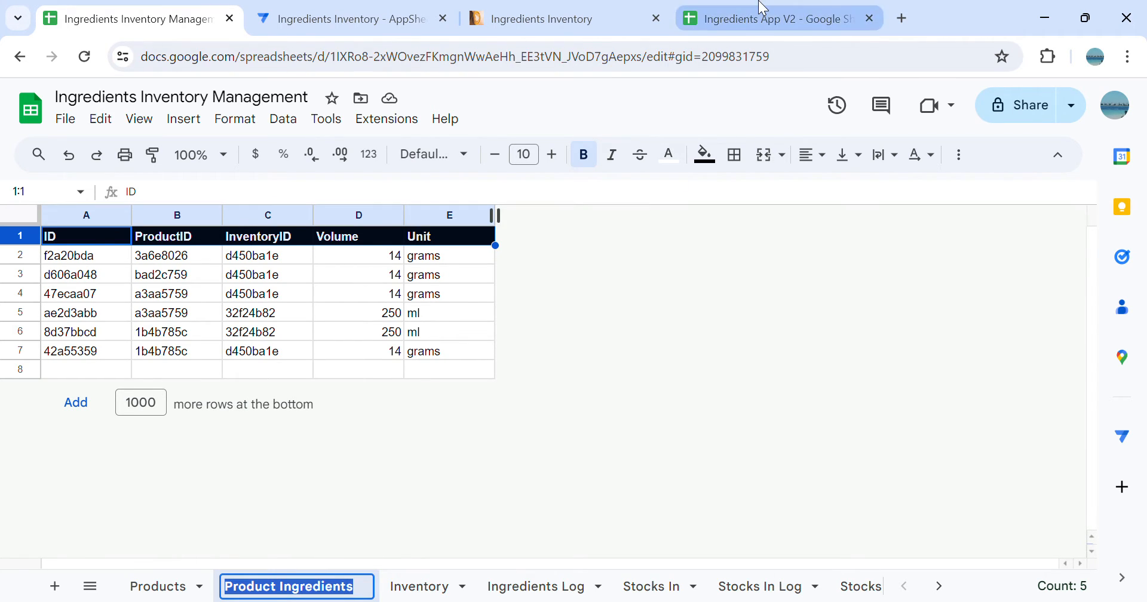
{"action": "left_click", "coordinate": [770, 19]}
{"action": "left_click", "coordinate": [163, 411]}
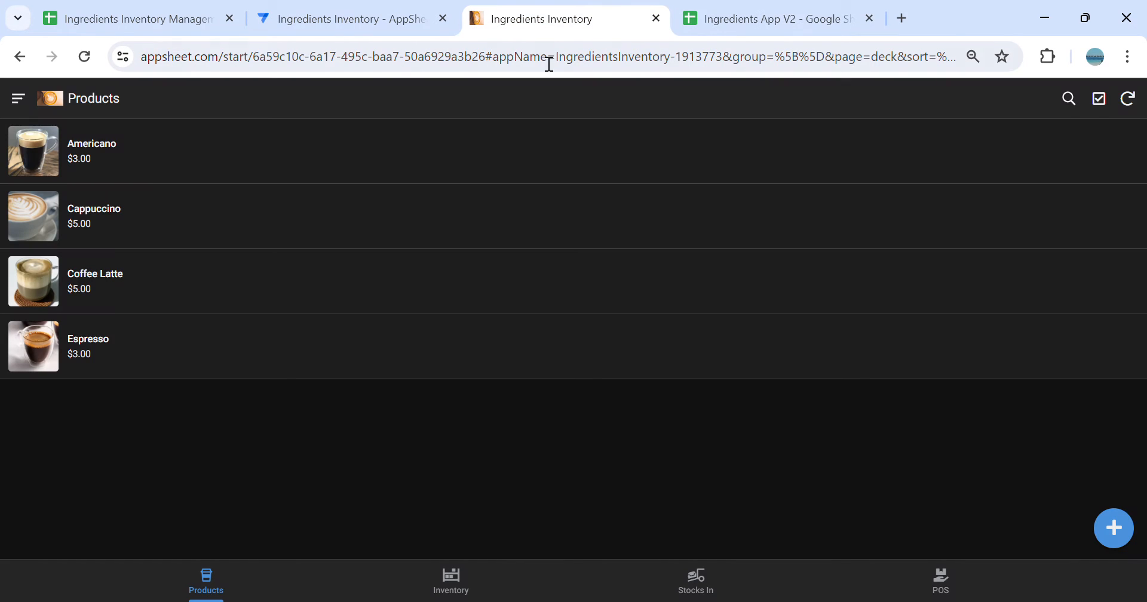
Examine the related product ingredients of the Americano in the Ingredients Inventory app
{"action": "left_click", "coordinate": [555, 18]}
{"action": "left_click", "coordinate": [150, 155]}
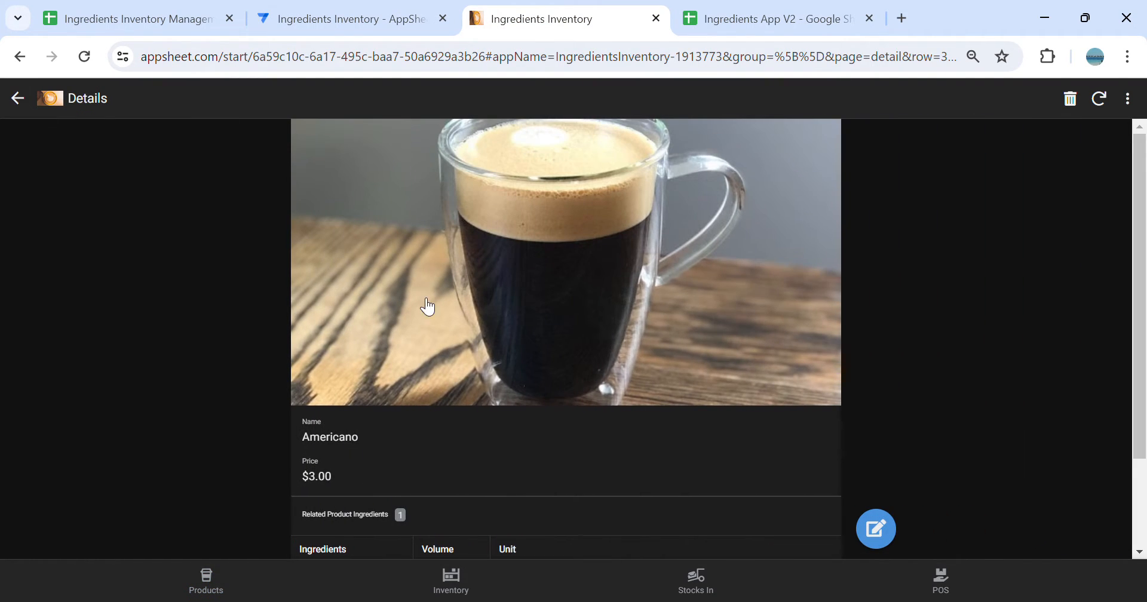
{"action": "scroll", "coordinate": [428, 307], "scroll_direction": "down", "scroll_amount": 2}
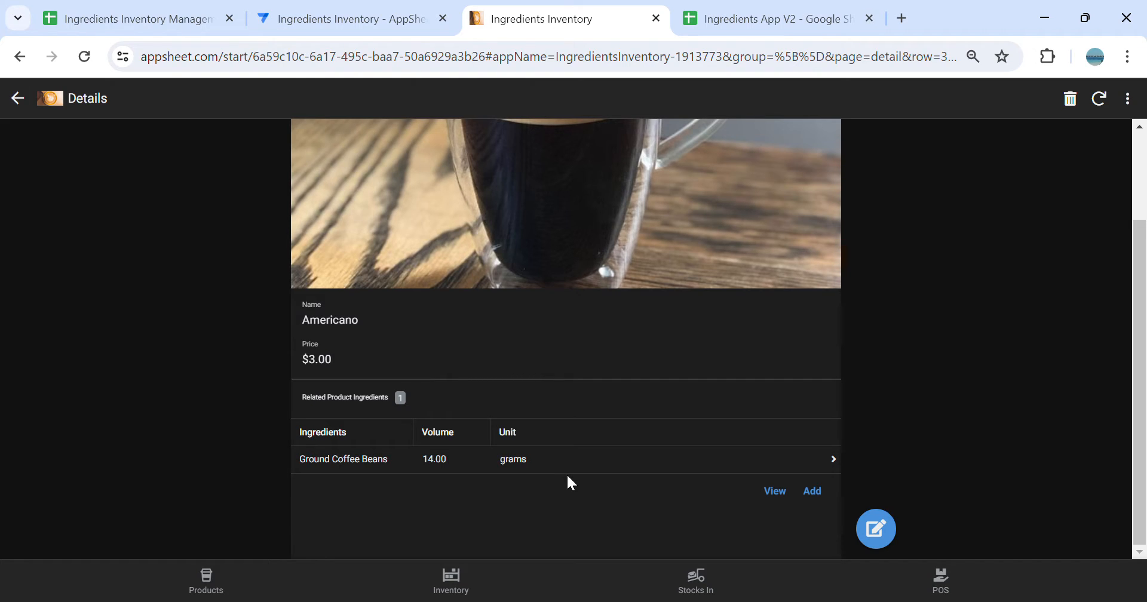
Add a new sheet to the Ingredients App V2 spreadsheet and name it Product Ingredients
{"action": "left_click", "coordinate": [797, 19]}
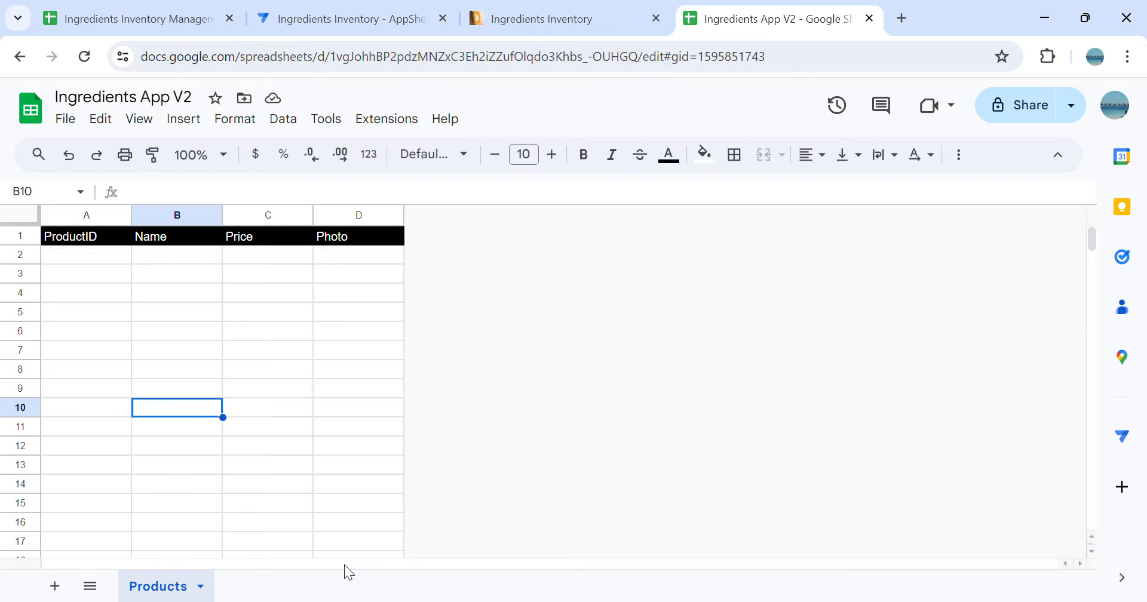
{"action": "left_click", "coordinate": [55, 586]}
{"action": "right_click", "coordinate": [261, 593]}
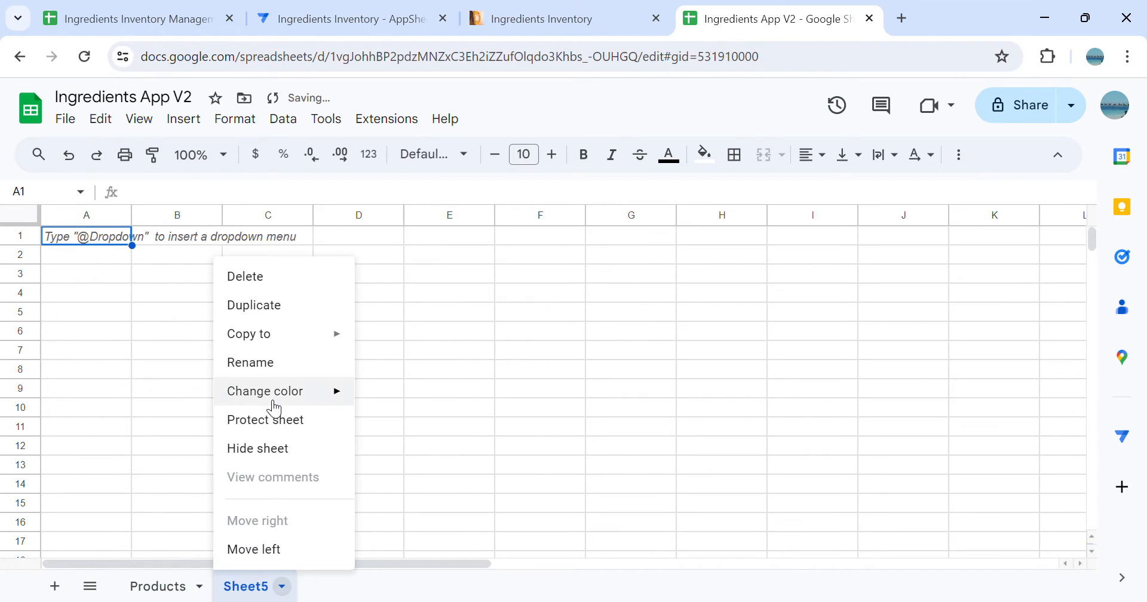
{"action": "left_click", "coordinate": [277, 360]}
{"action": "type", "text": "Product Ingredients"}
{"action": "left_click", "coordinate": [328, 424]}
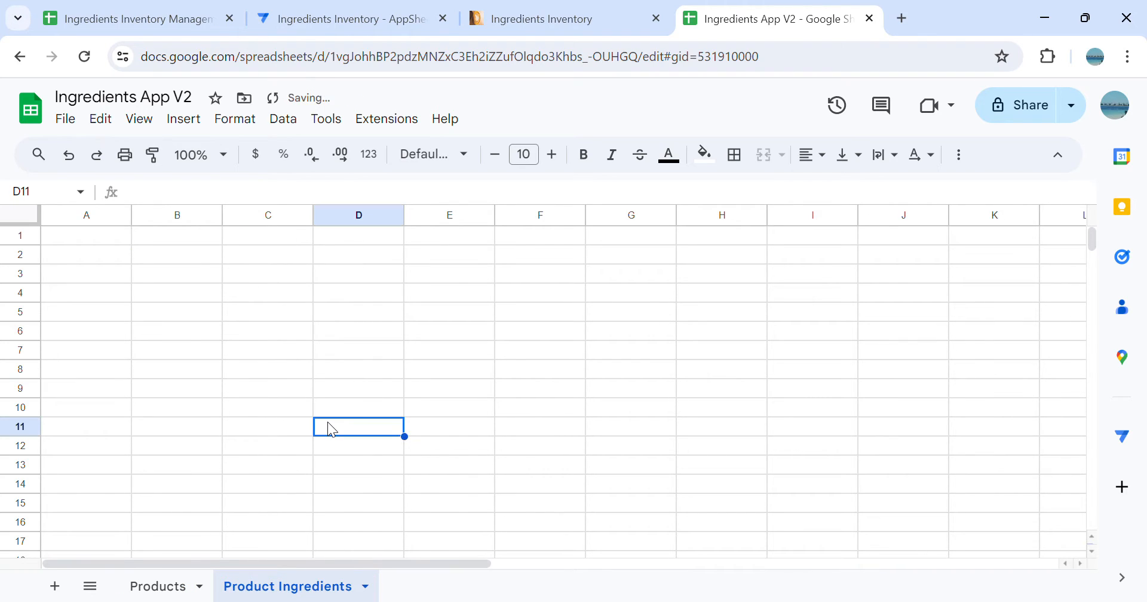
Copy the header row of the Product Ingredients sheet in Ingredients Inventory Management into row 1 of the same-named sheet in Ingredients App V2
{"action": "left_click", "coordinate": [149, 19]}
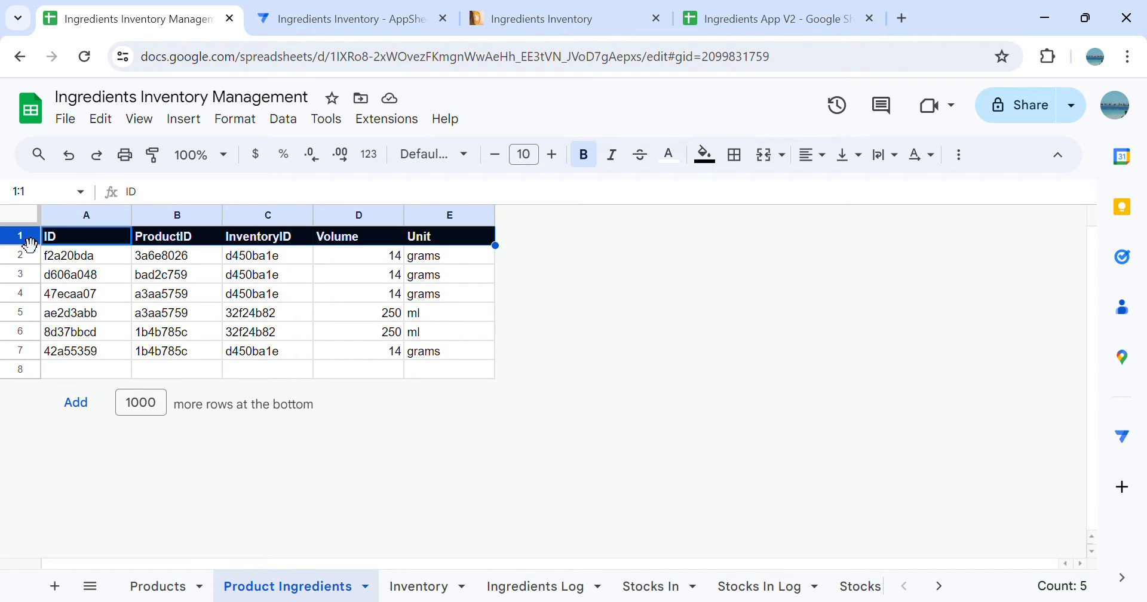
{"action": "key", "text": "ctrl+c"}
{"action": "left_click", "coordinate": [837, 18]}
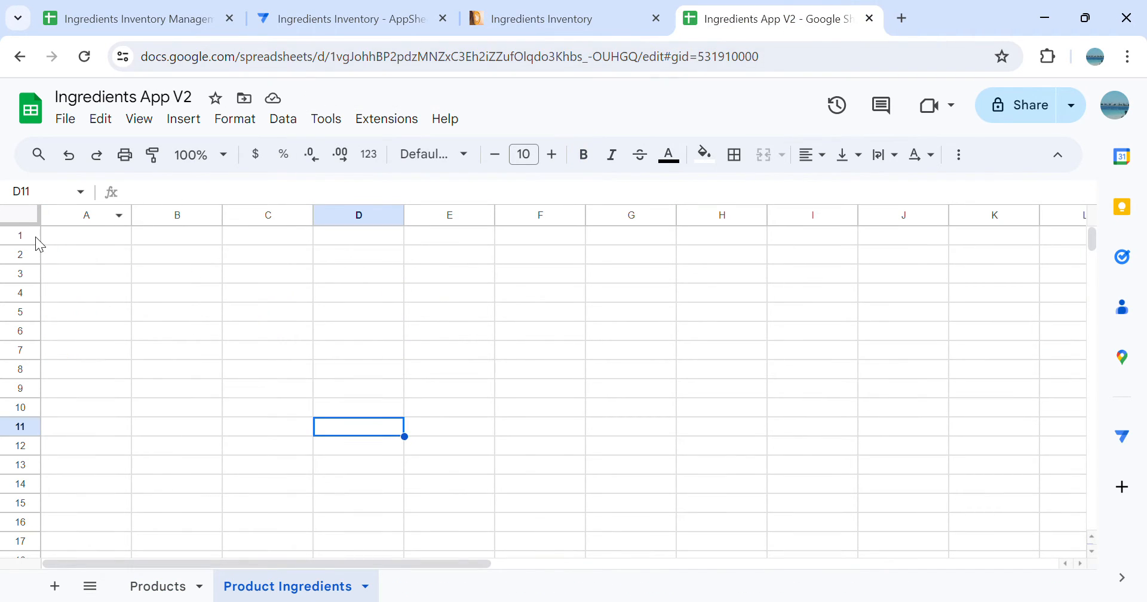
{"action": "left_click", "coordinate": [63, 234]}
{"action": "key", "text": "ctrl+v"}
{"action": "left_click", "coordinate": [339, 386]}
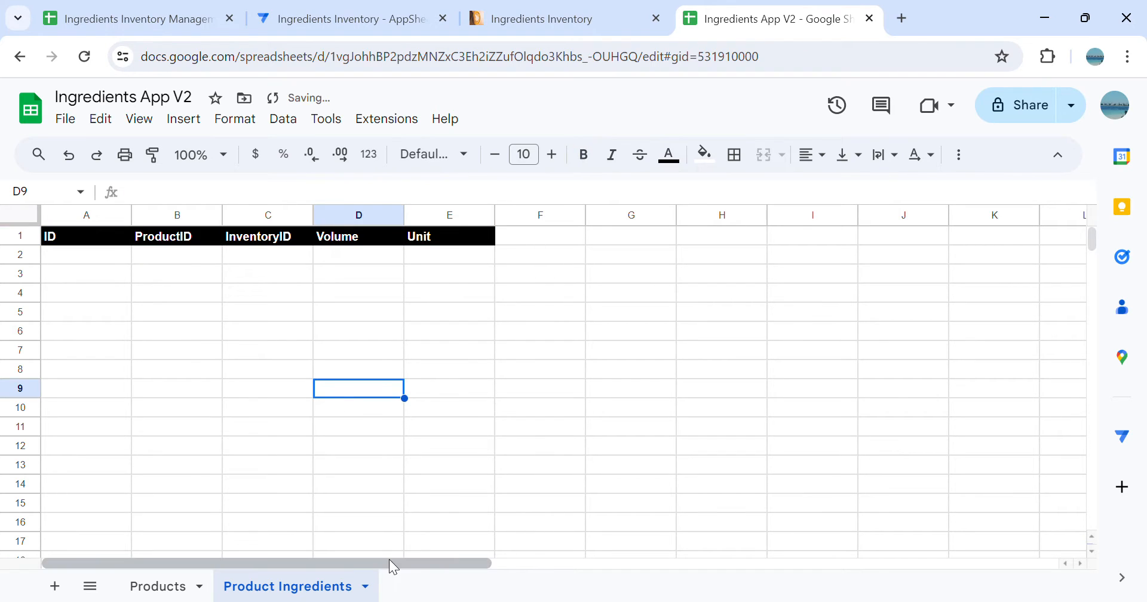
Examine the ID and ProductID columns of the Product Ingredients sheet and compare ProductID with the Products sheet's first column
{"action": "left_click", "coordinate": [80, 240]}
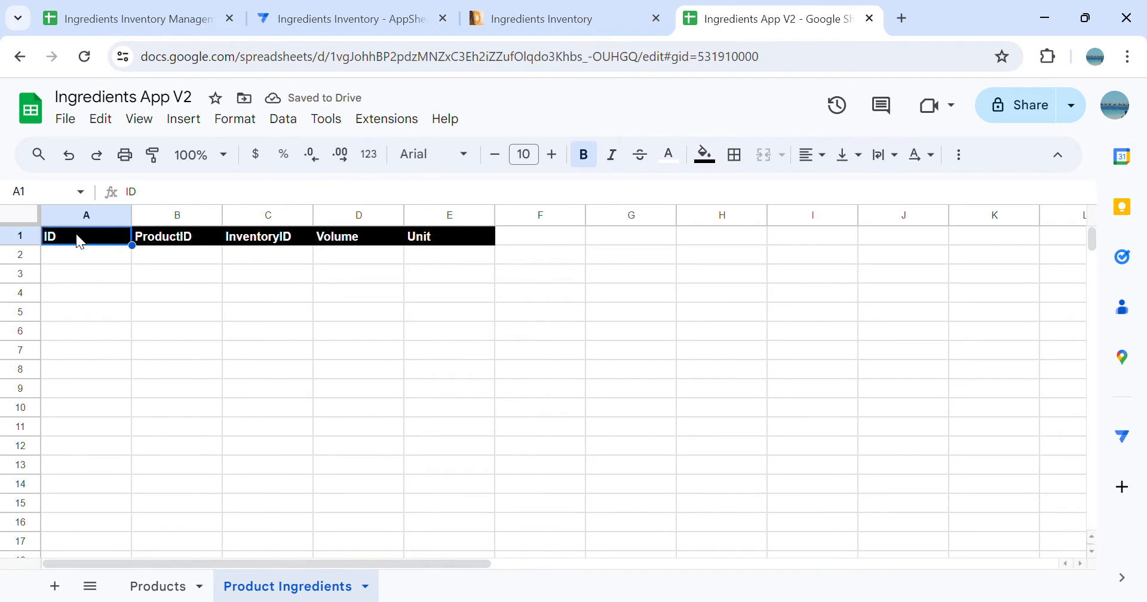
{"action": "key", "text": "Down"}
{"action": "key", "text": "Down"}
{"action": "key", "text": "Down"}
{"action": "key", "text": "Down"}
{"action": "left_click", "coordinate": [187, 239]}
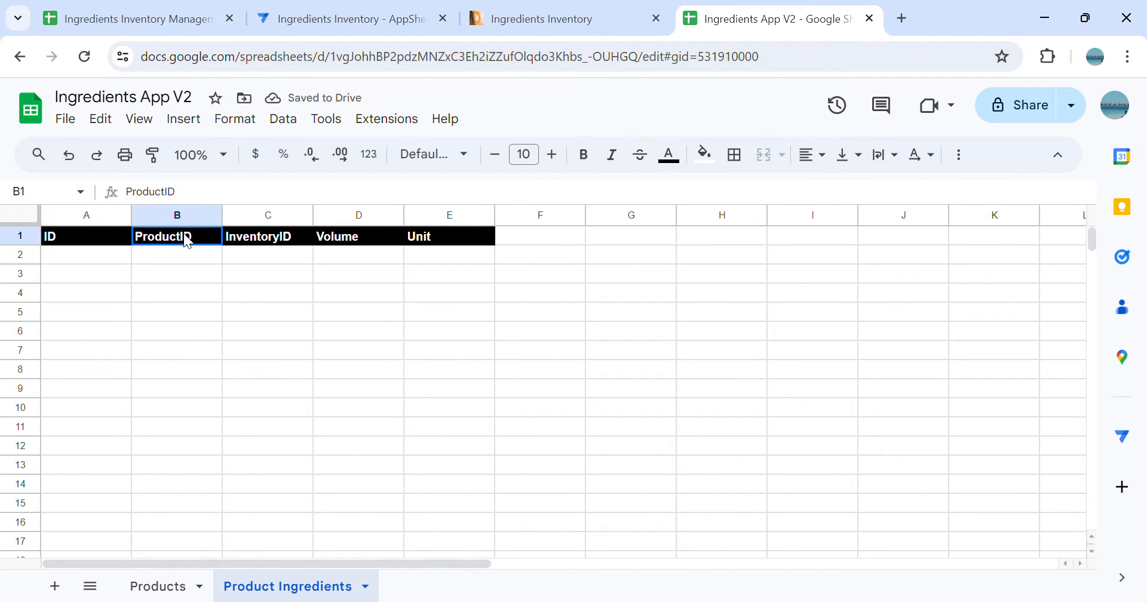
{"action": "left_click", "coordinate": [158, 583]}
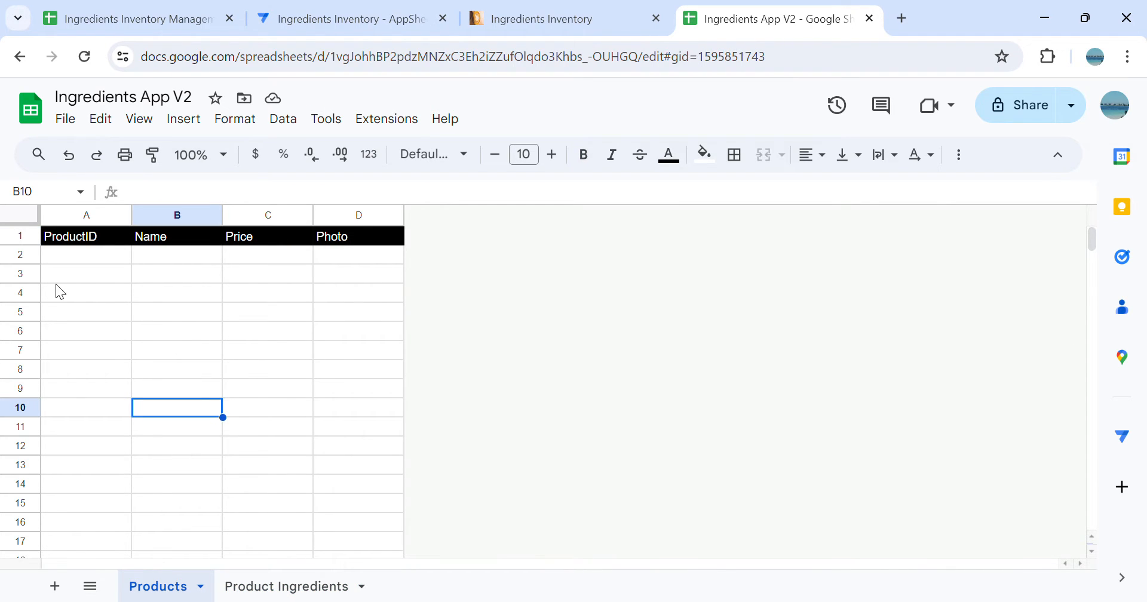
{"action": "left_click", "coordinate": [67, 241]}
{"action": "left_click", "coordinate": [242, 589]}
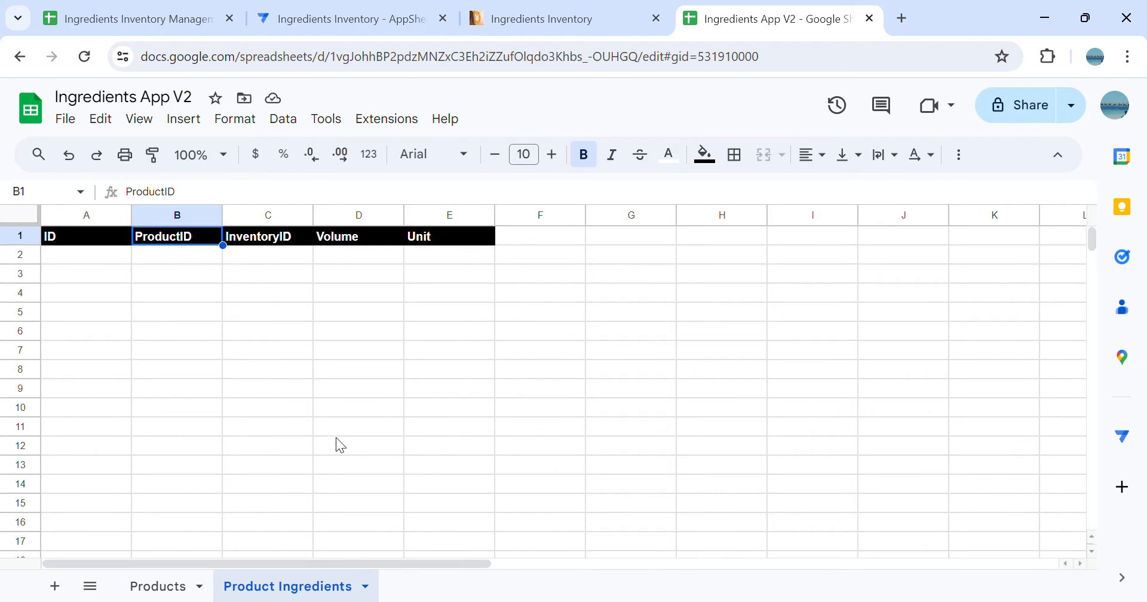
Examine the InventoryID column of the Product Ingredients sheet
{"action": "left_click", "coordinate": [283, 236]}
{"action": "left_click", "coordinate": [283, 254]}
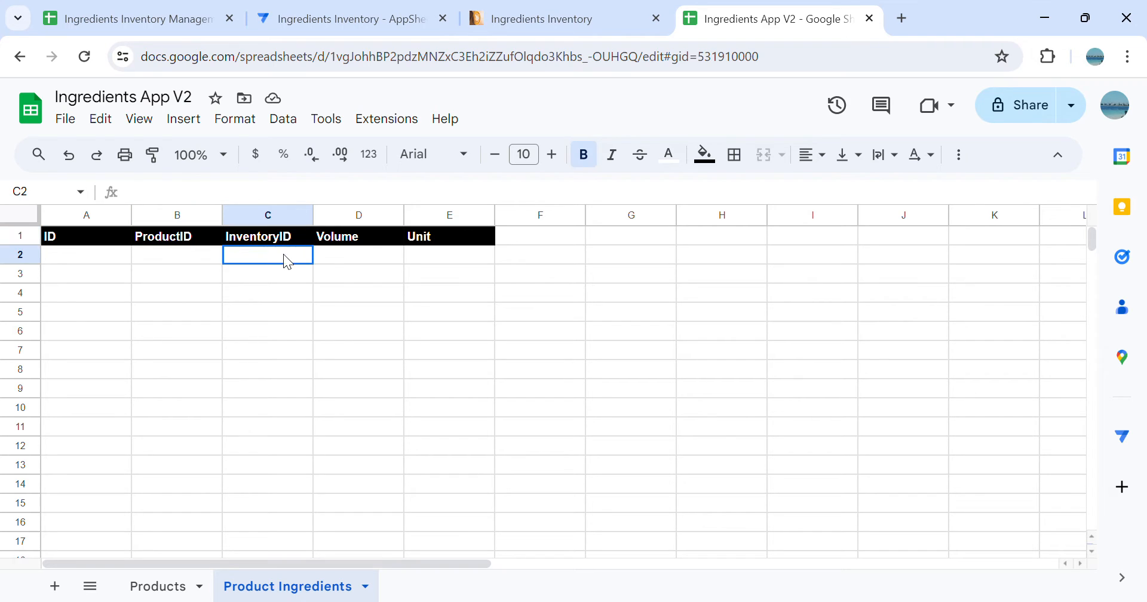
{"action": "left_click", "coordinate": [283, 271]}
{"action": "left_click", "coordinate": [285, 239]}
{"action": "left_click", "coordinate": [291, 258]}
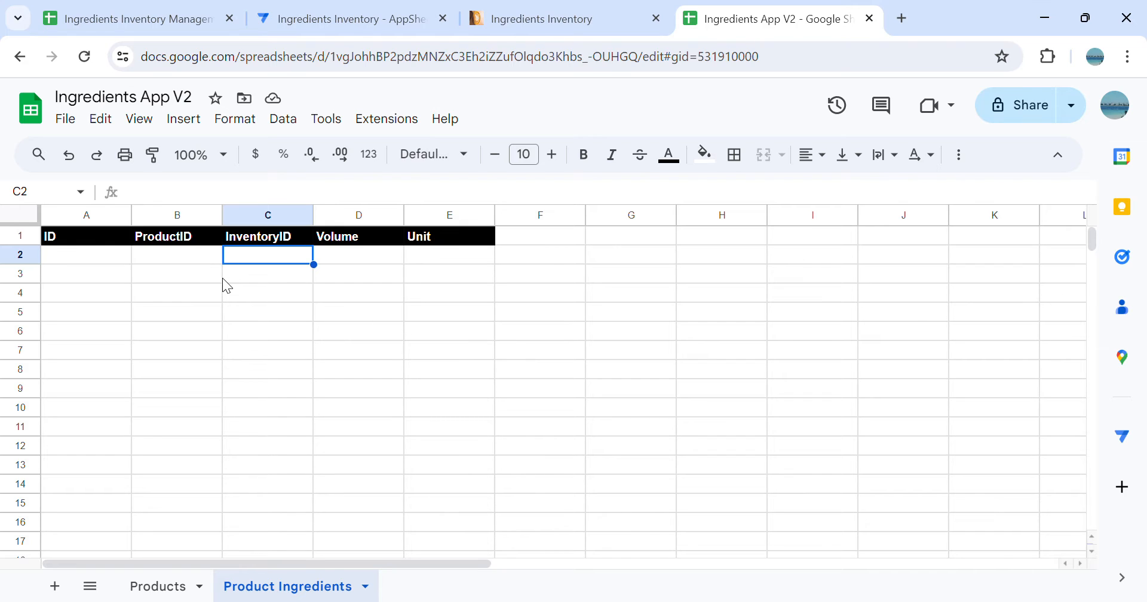
{"action": "left_click", "coordinate": [284, 305]}
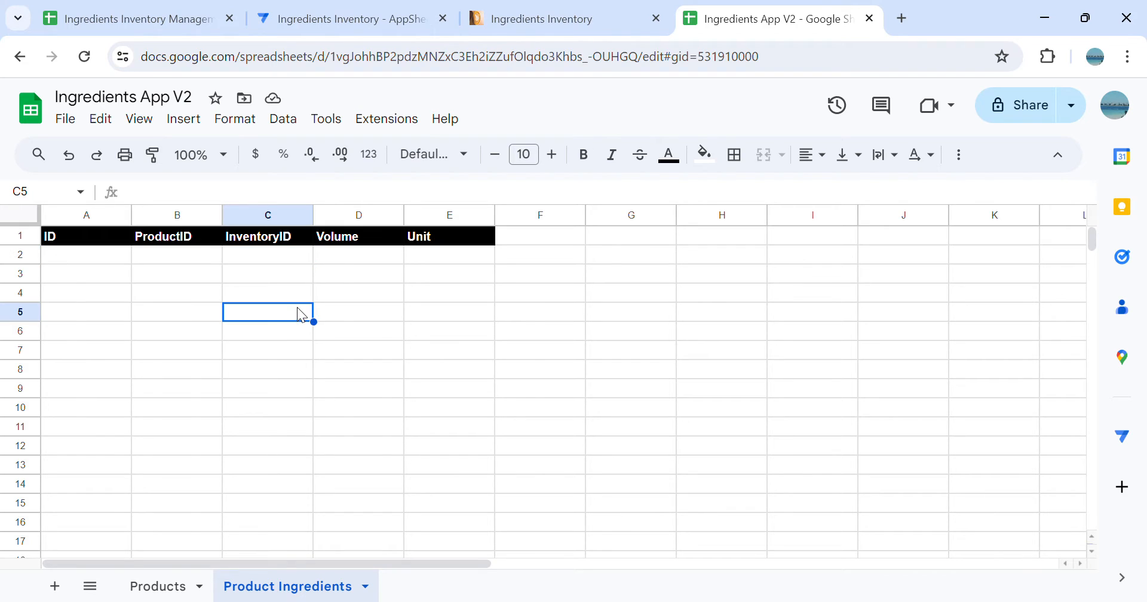
{"action": "left_click", "coordinate": [288, 255]}
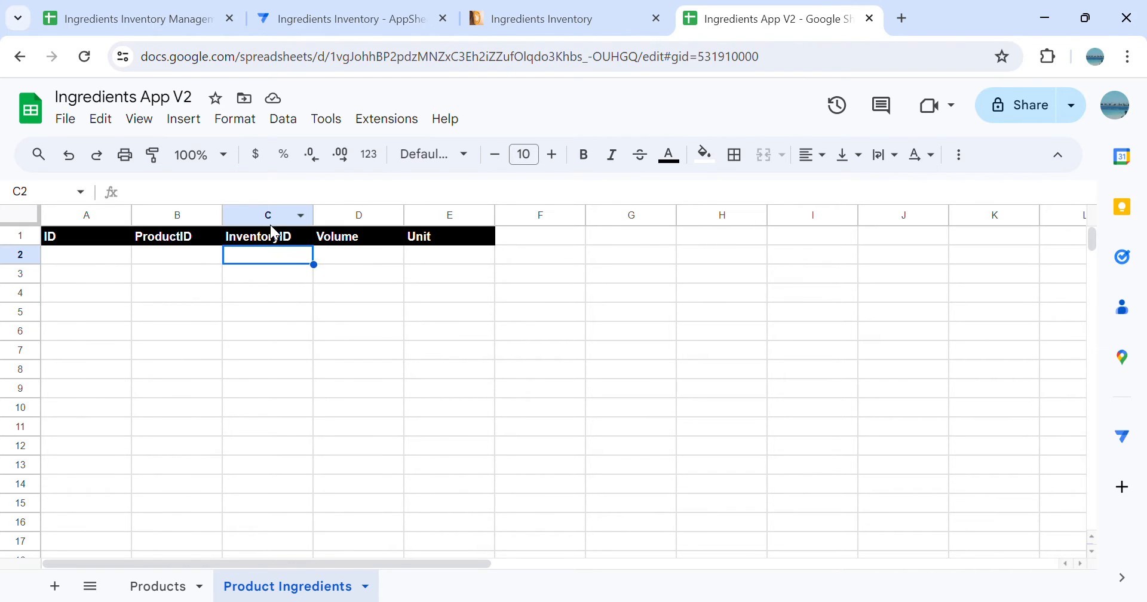
{"action": "left_click", "coordinate": [277, 244]}
{"action": "left_click", "coordinate": [288, 252]}
{"action": "left_click", "coordinate": [286, 276]}
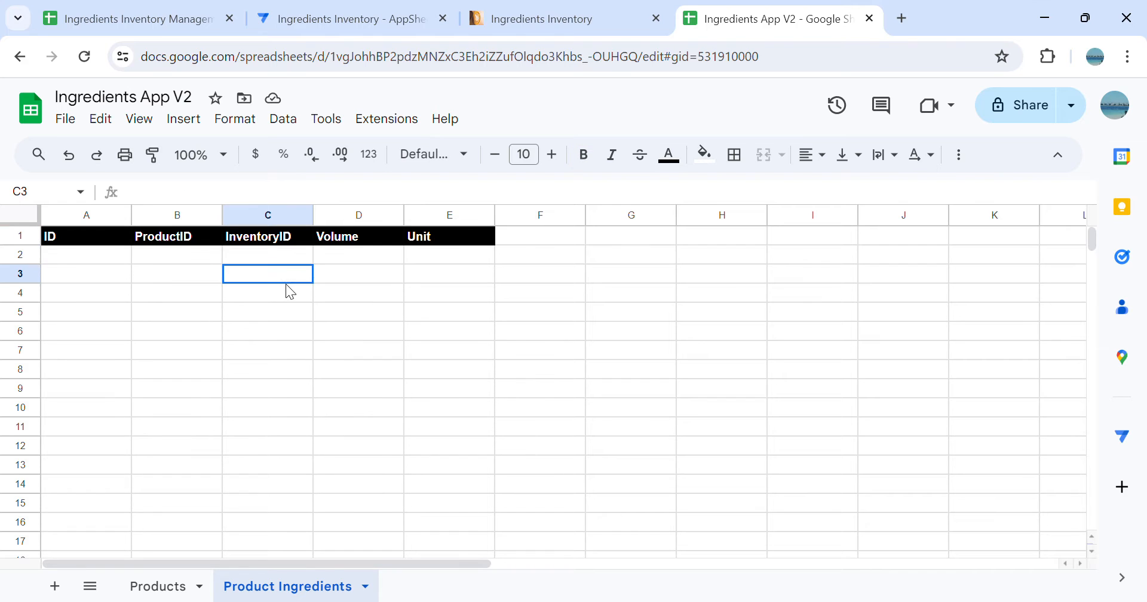
{"action": "left_click", "coordinate": [288, 312]}
{"action": "left_click", "coordinate": [288, 350]}
{"action": "left_click", "coordinate": [290, 387]}
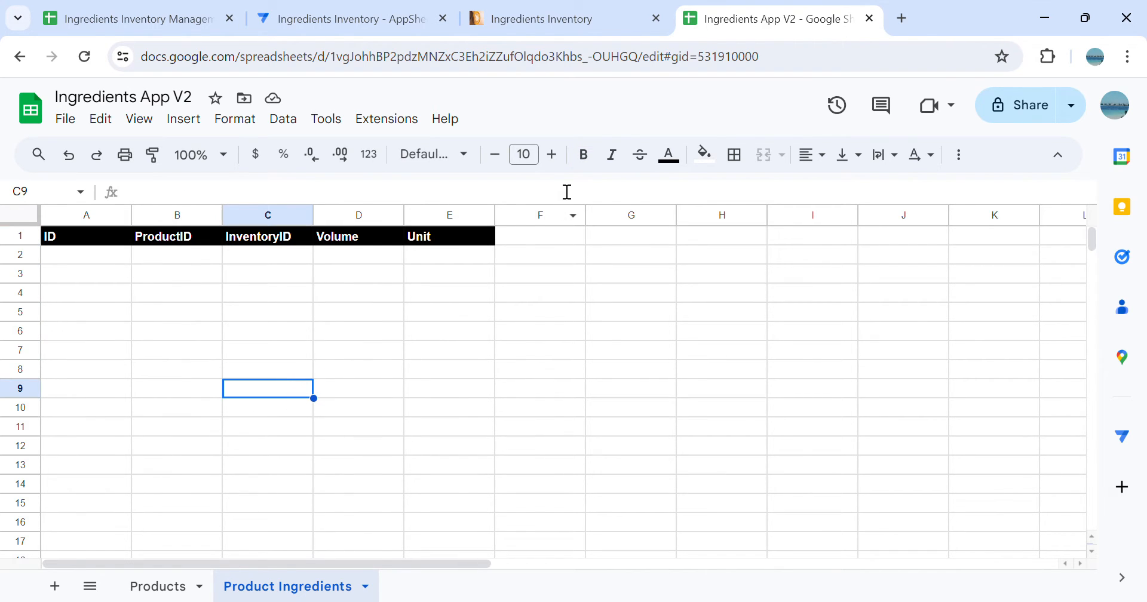
Delete the unused columns F through Z from the Product Ingredients sheet
{"action": "left_click", "coordinate": [535, 218]}
{"action": "key", "text": "ctrl+shift+Right"}
{"action": "right_click", "coordinate": [584, 292]}
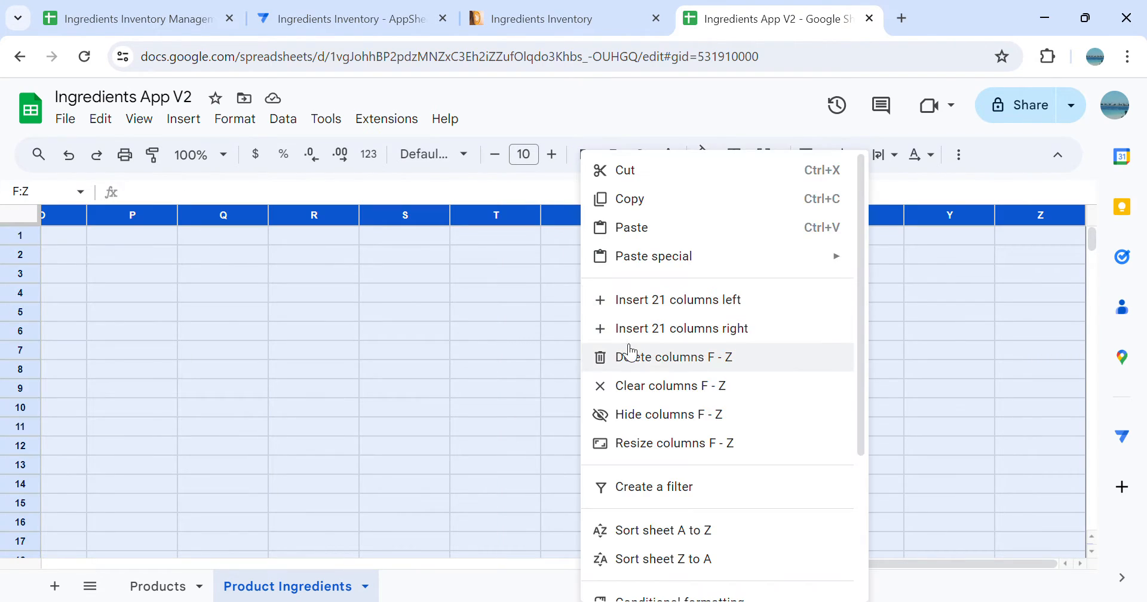
{"action": "left_click", "coordinate": [665, 355]}
{"action": "left_click_drag", "start_coordinate": [272, 409], "coordinate": [282, 424]}
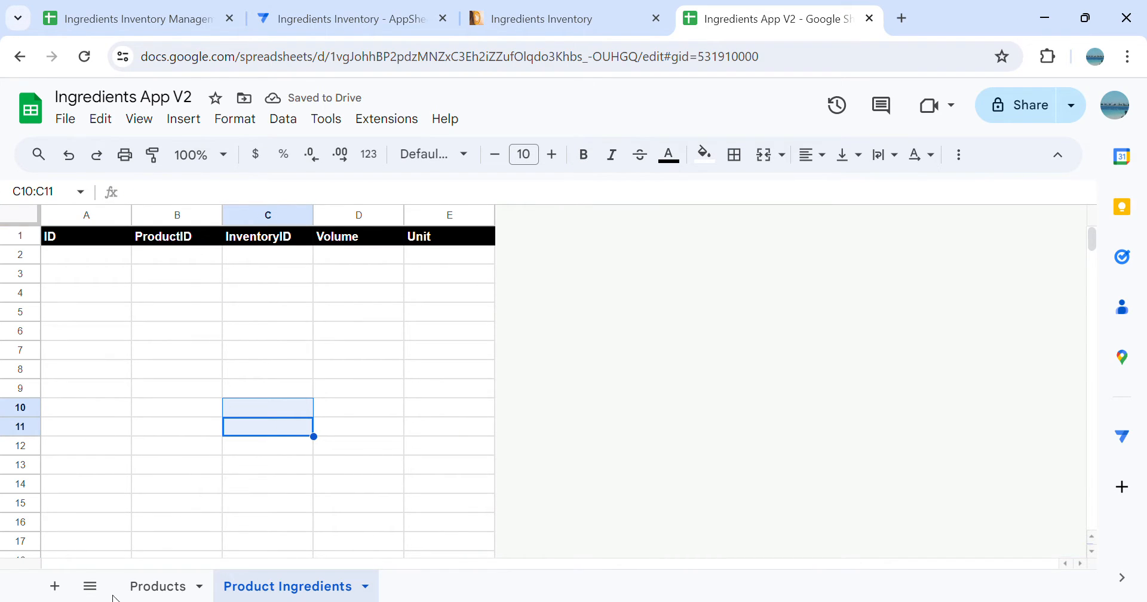
Add a new sheet to Ingredients App V2 and name it Inventory, copying the sheet name from Ingredients Inventory Management
{"action": "left_click", "coordinate": [55, 586]}
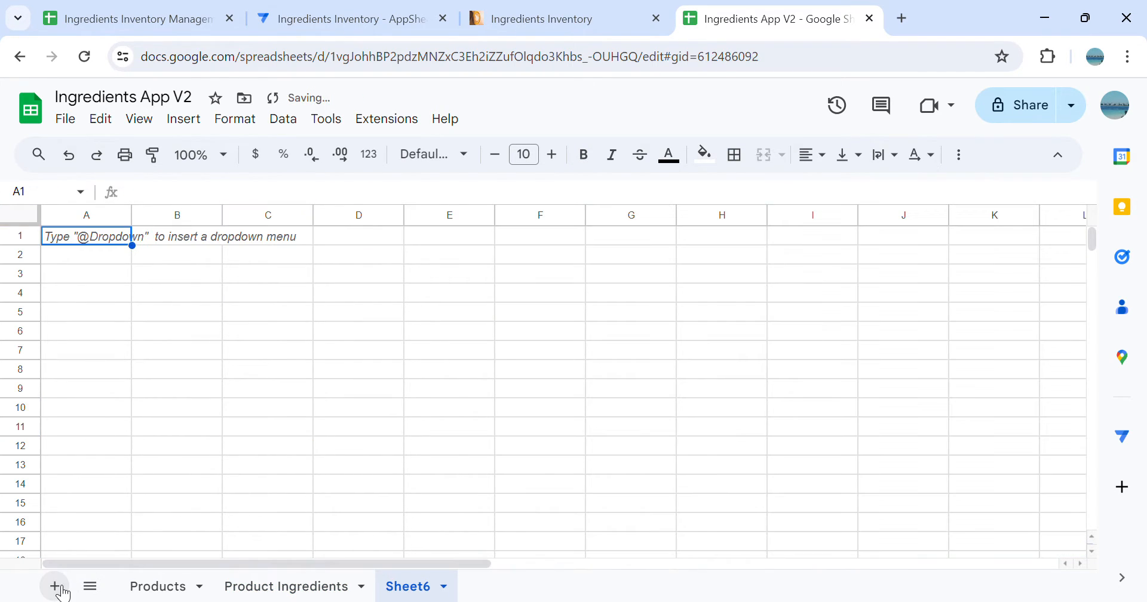
{"action": "left_click", "coordinate": [297, 18]}
{"action": "left_click", "coordinate": [105, 17]}
{"action": "left_click", "coordinate": [419, 586]}
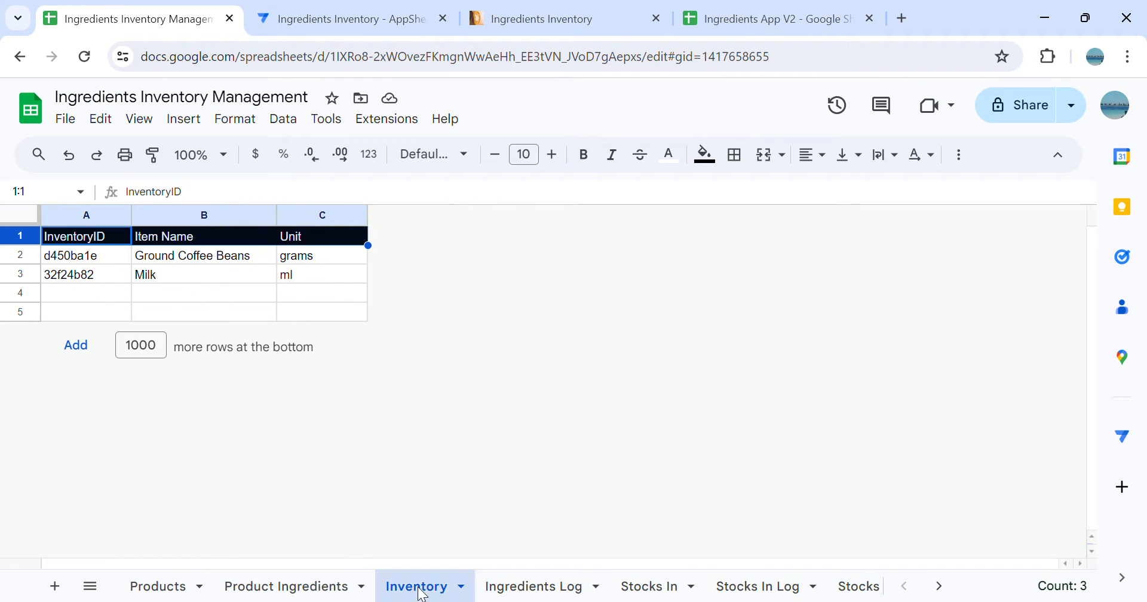
{"action": "left_click", "coordinate": [422, 591]}
{"action": "left_click", "coordinate": [447, 362]}
{"action": "key", "text": "ctrl+c"}
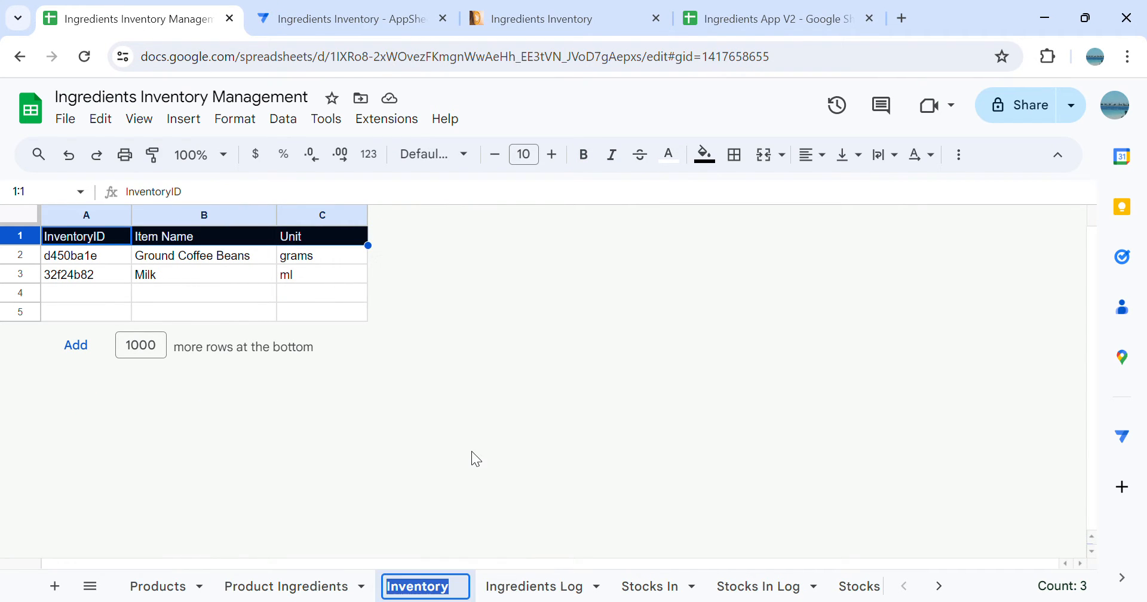
{"action": "left_click", "coordinate": [755, 19]}
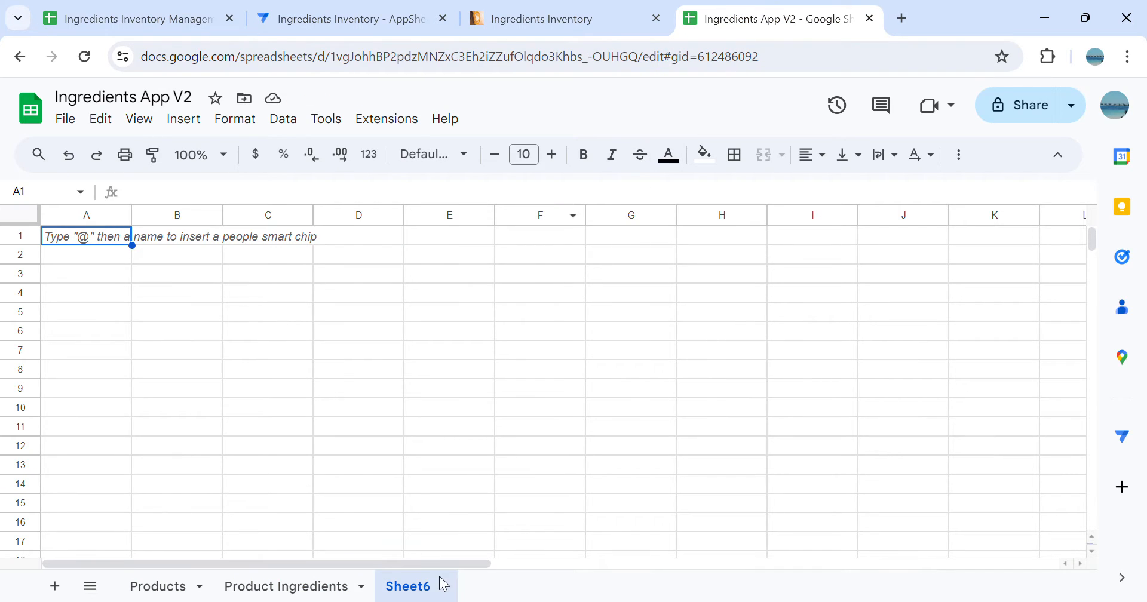
{"action": "left_click", "coordinate": [408, 591]}
{"action": "left_click", "coordinate": [421, 363]}
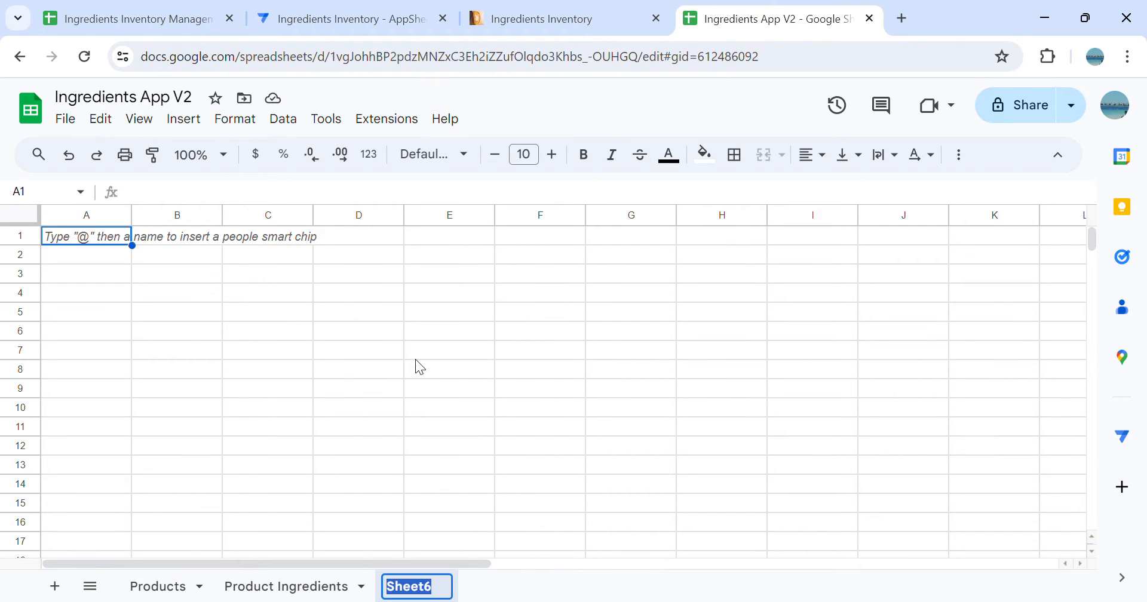
{"action": "key", "text": "ctrl+v"}
{"action": "left_click", "coordinate": [484, 392]}
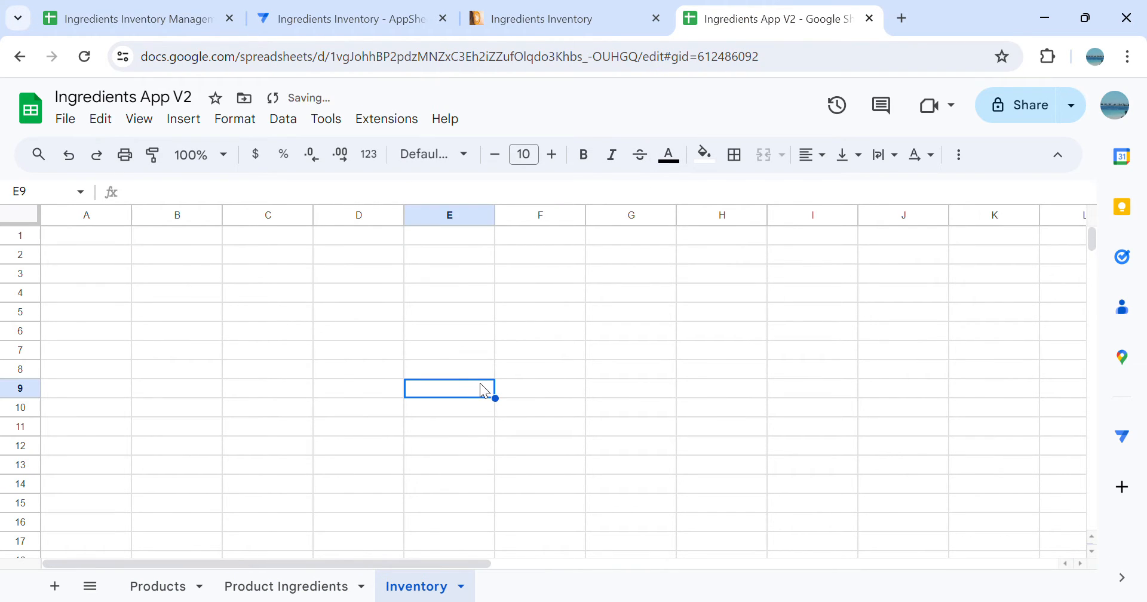
View the app's Inventory list, and copy the Inventory header row from Ingredients Inventory Management into row 1 of Ingredients App V2's Inventory sheet
{"action": "left_click", "coordinate": [525, 13]}
{"action": "left_click", "coordinate": [457, 585]}
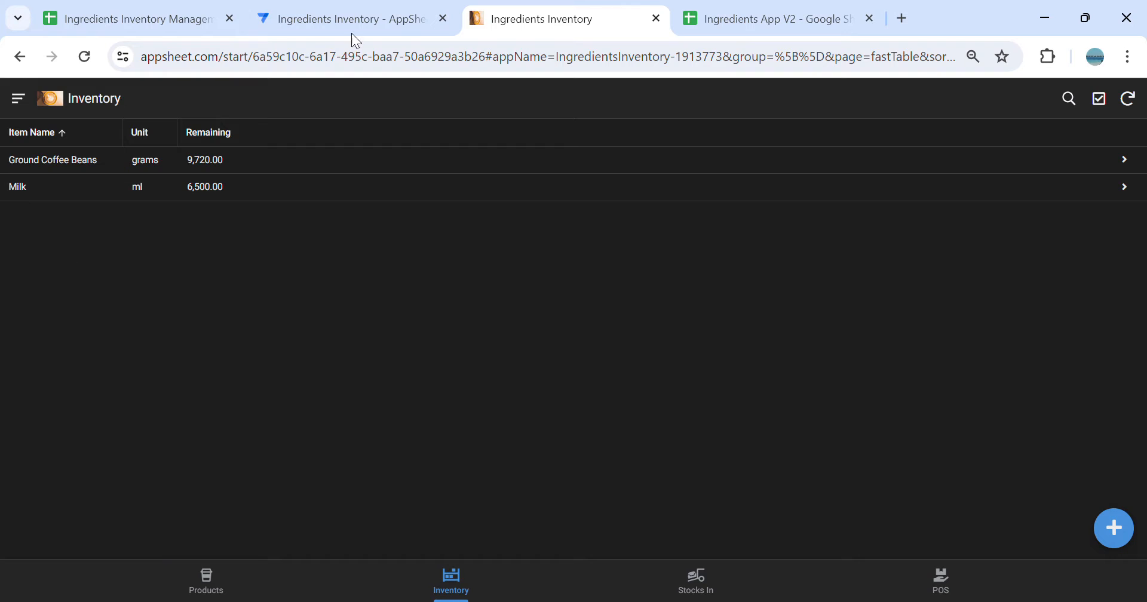
{"action": "left_click", "coordinate": [142, 27]}
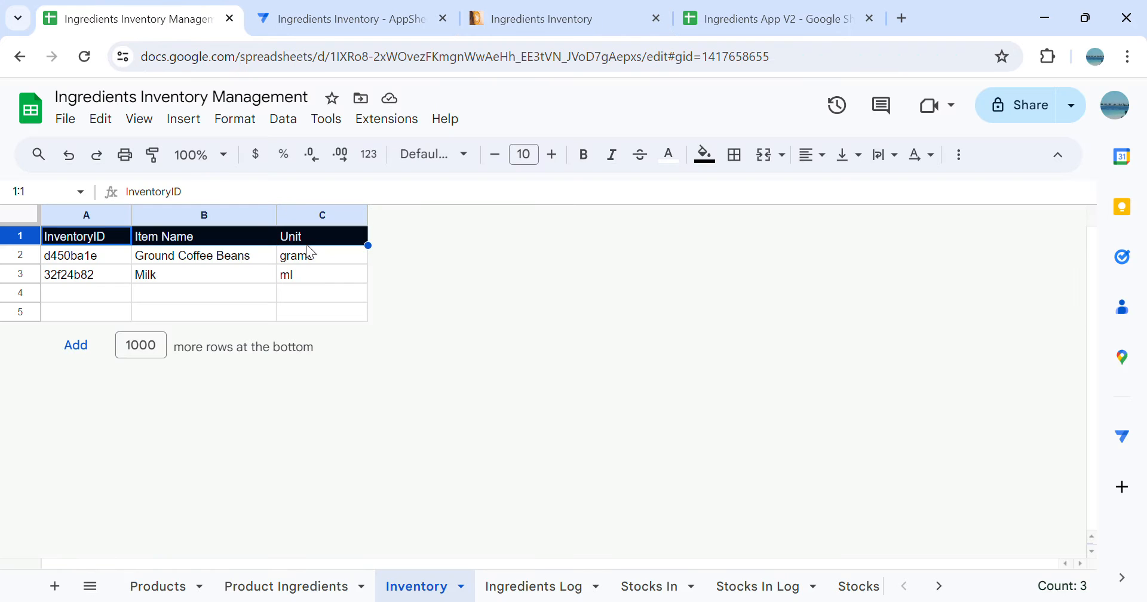
{"action": "key", "text": "ctrl+c"}
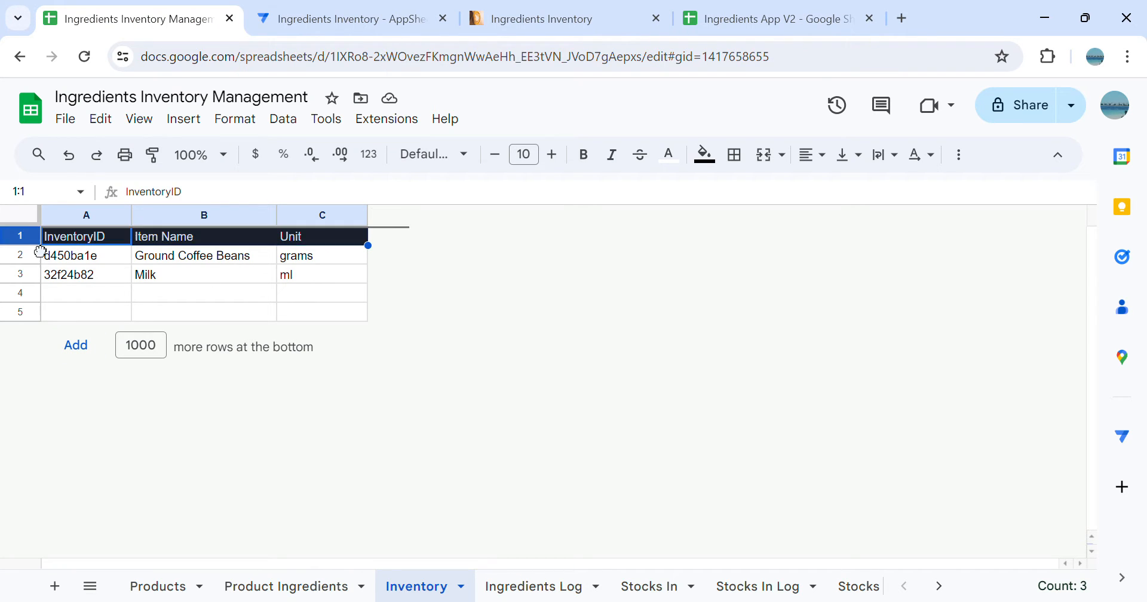
{"action": "left_click", "coordinate": [684, 15]}
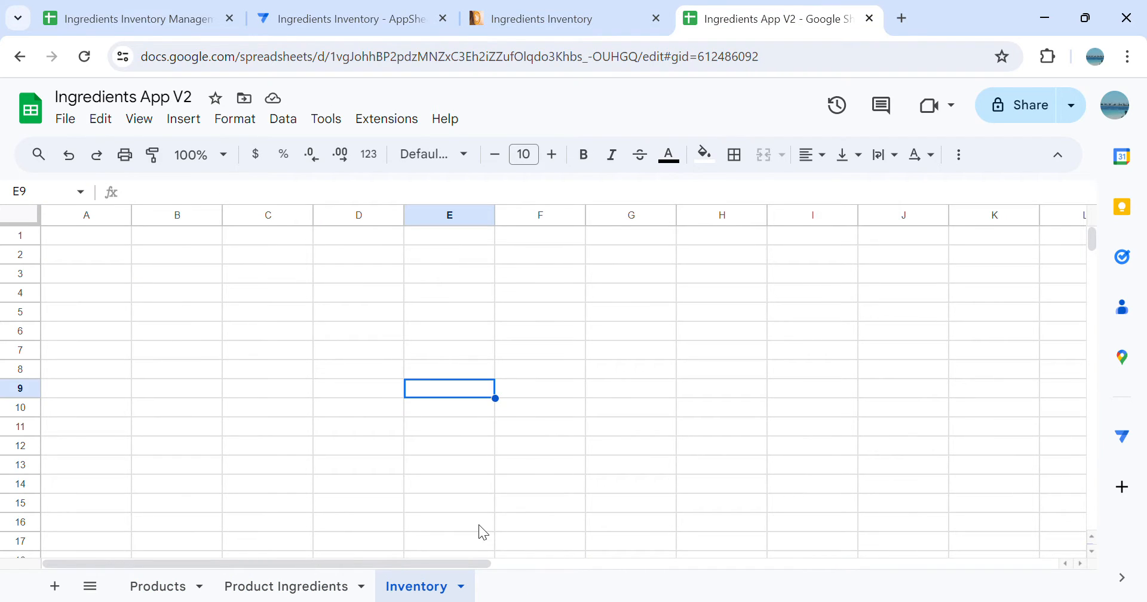
{"action": "left_click", "coordinate": [65, 237]}
{"action": "key", "text": "ctrl+v"}
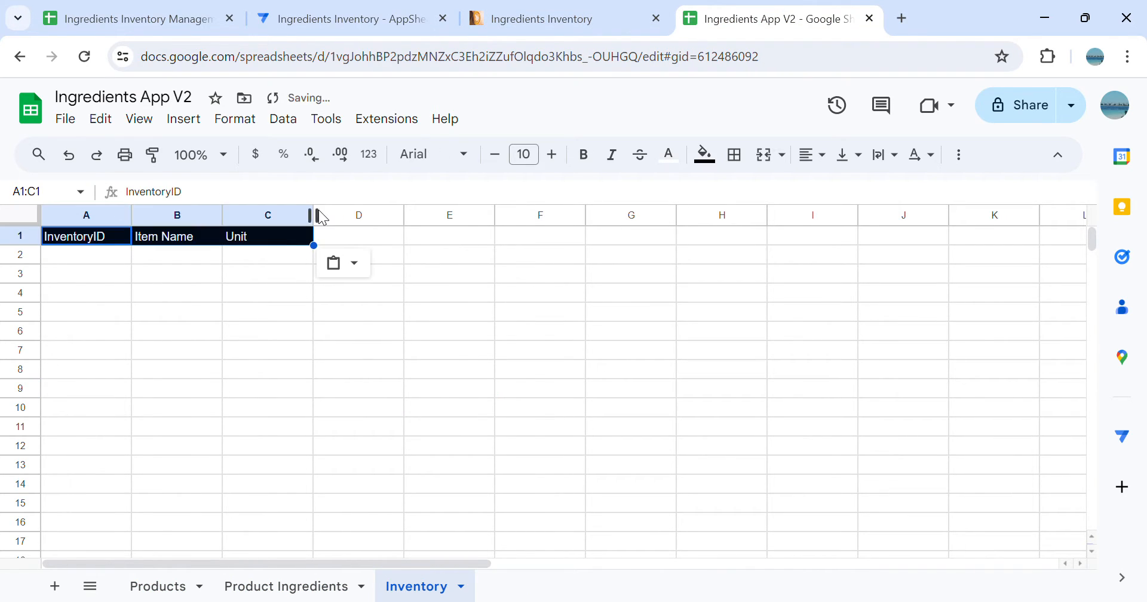
Delete the unused columns D through Z from the Inventory sheet
{"action": "left_click", "coordinate": [363, 212]}
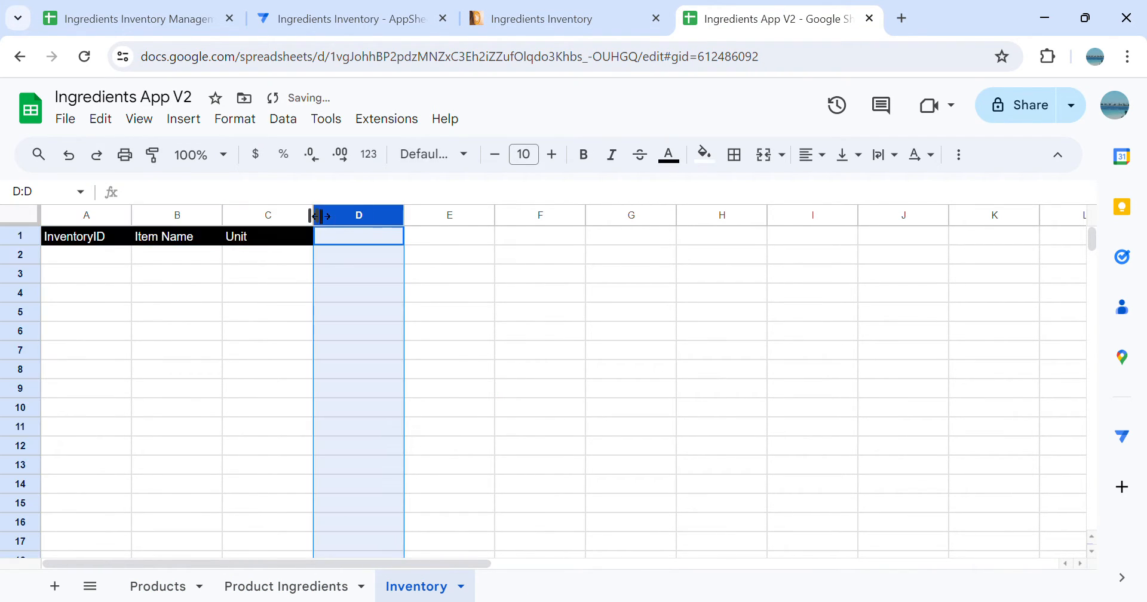
{"action": "key", "text": "ctrl+shift+Right"}
{"action": "right_click", "coordinate": [323, 214]}
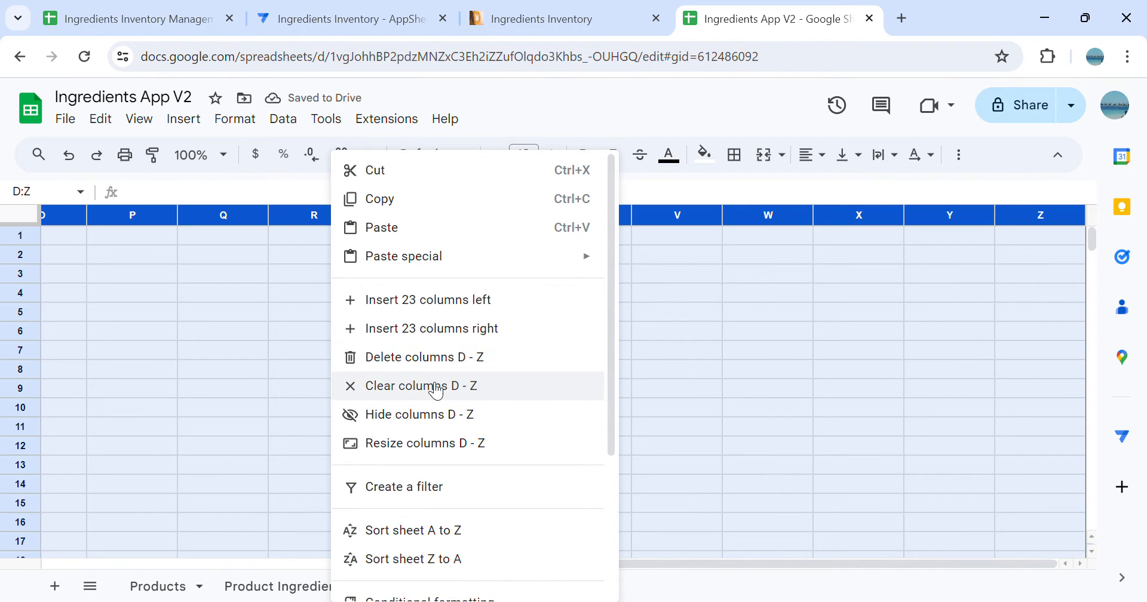
{"action": "left_click", "coordinate": [408, 358]}
{"action": "left_click", "coordinate": [266, 370]}
{"action": "left_click", "coordinate": [148, 294]}
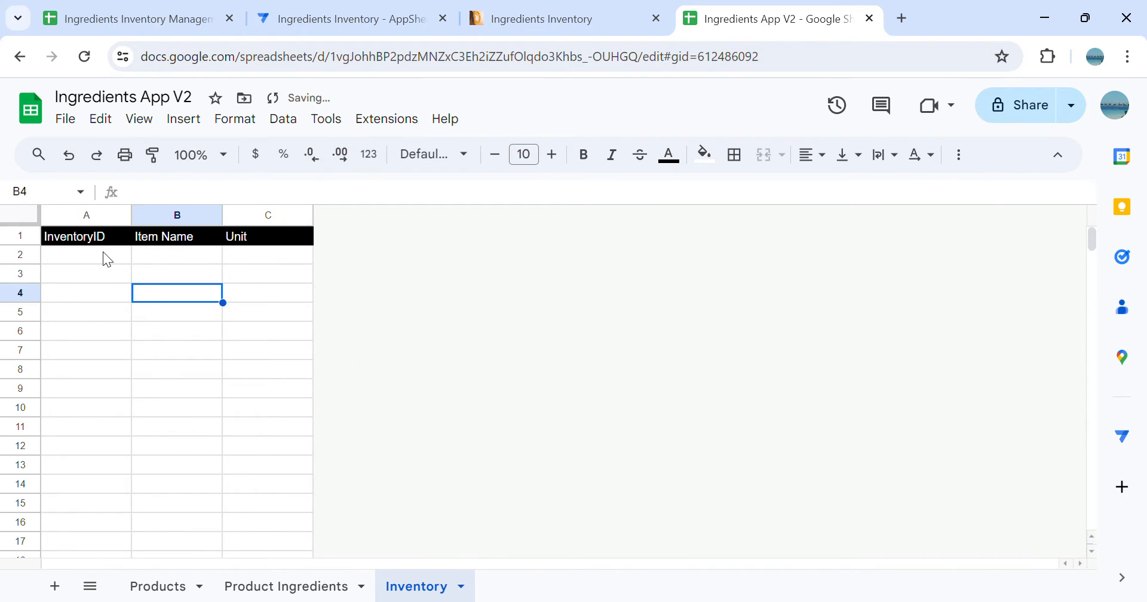
Review the InventoryID, Item Name and Unit columns of the Inventory sheet
{"action": "left_click_drag", "start_coordinate": [103, 254], "coordinate": [136, 356]}
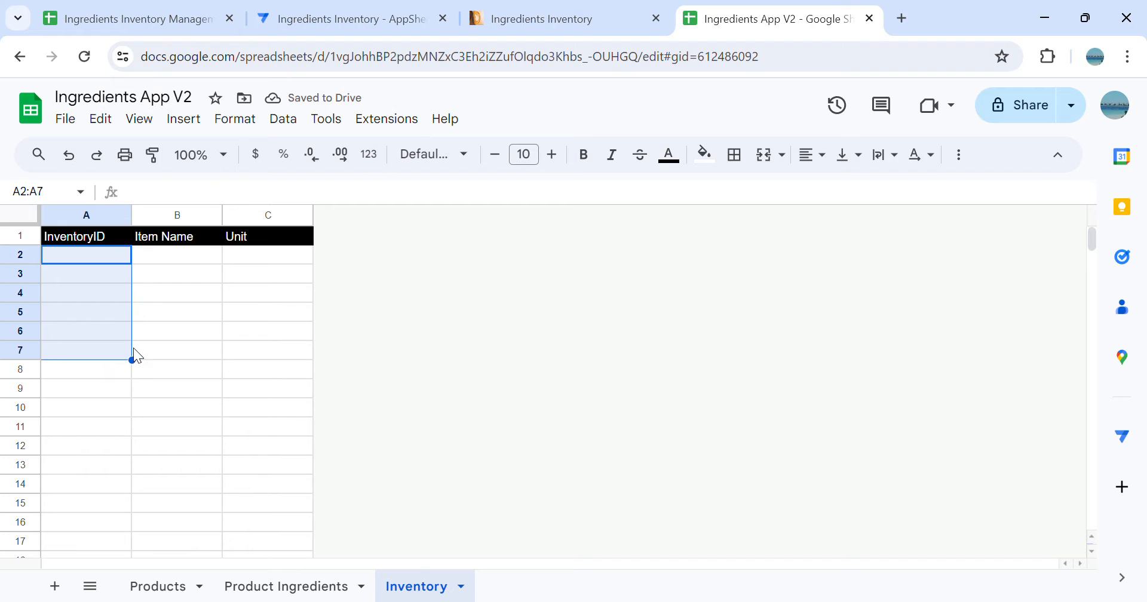
{"action": "left_click_drag", "start_coordinate": [178, 253], "coordinate": [206, 345]}
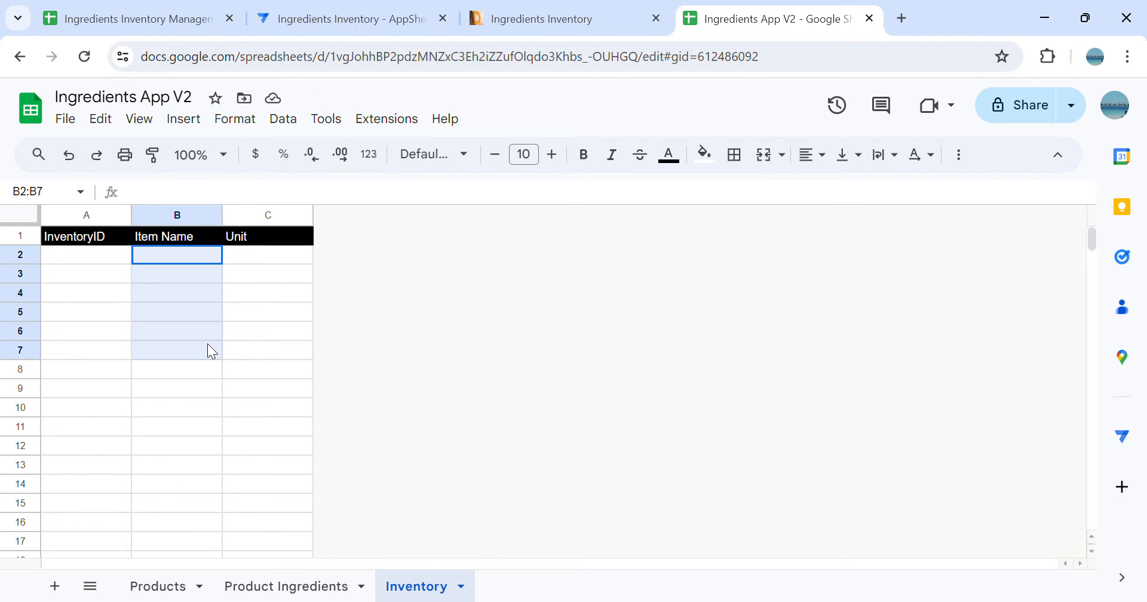
{"action": "left_click_drag", "start_coordinate": [268, 260], "coordinate": [306, 355]}
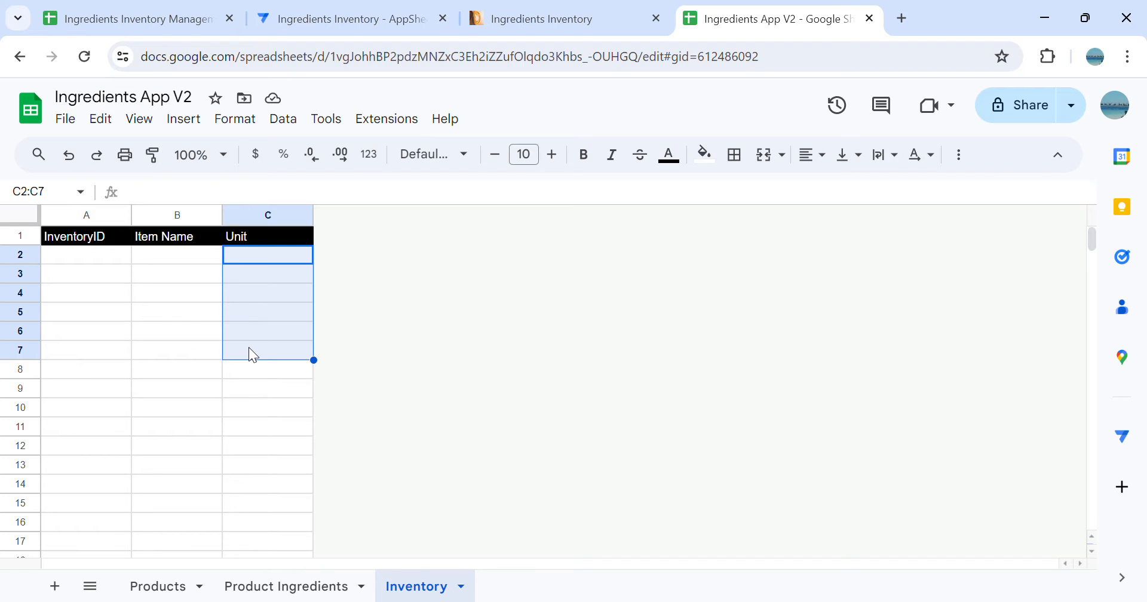
{"action": "left_click", "coordinate": [248, 299]}
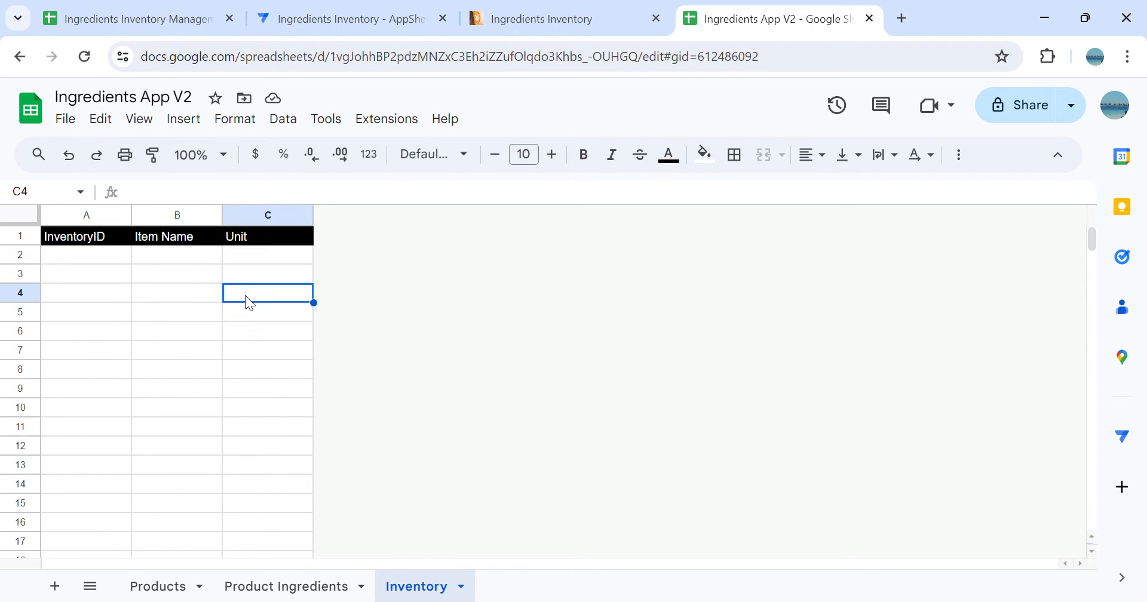
{"action": "left_click", "coordinate": [260, 260]}
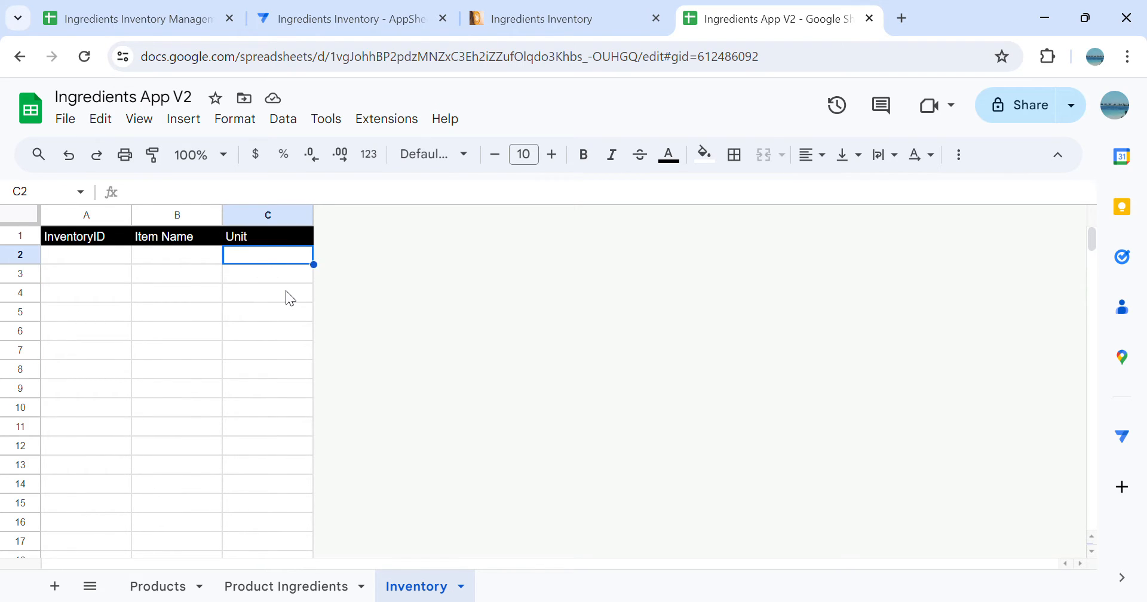
{"action": "left_click_drag", "start_coordinate": [240, 374], "coordinate": [237, 350]}
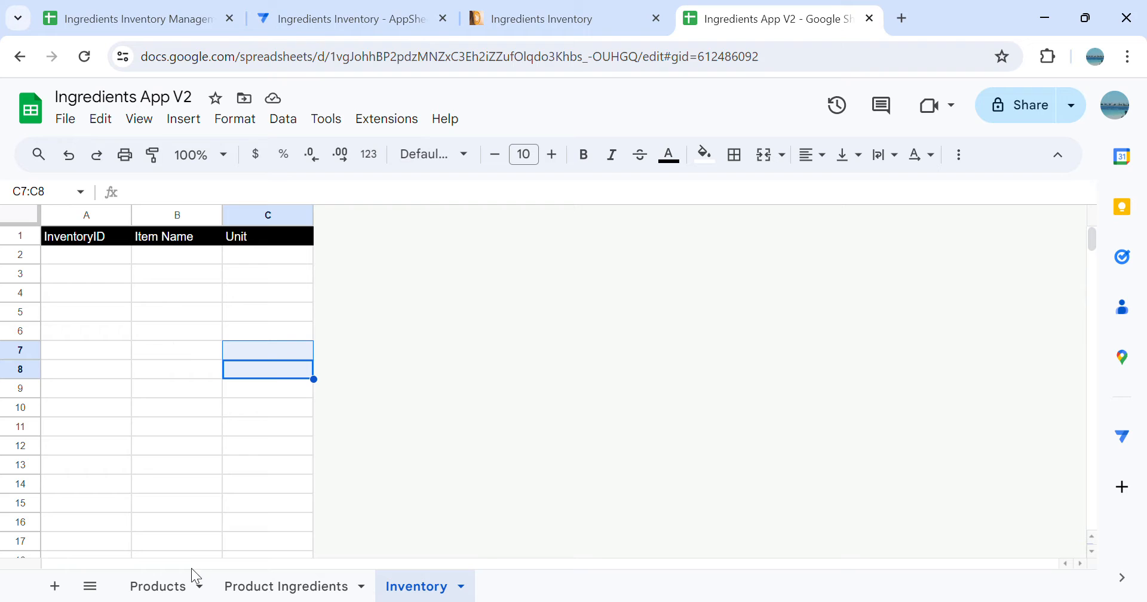
Copy product rows 2 to 5 from Ingredients Inventory Management's Products sheet into Ingredients App V2's Products sheet, starting at A2
{"action": "left_click", "coordinate": [170, 592]}
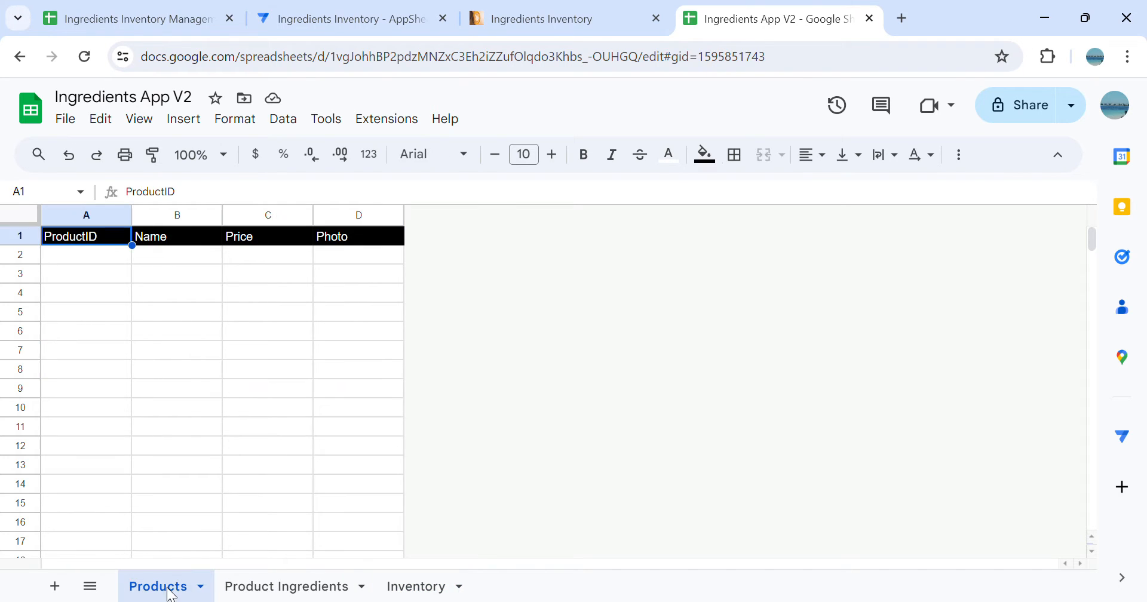
{"action": "left_click", "coordinate": [273, 589]}
{"action": "left_click", "coordinate": [430, 591]}
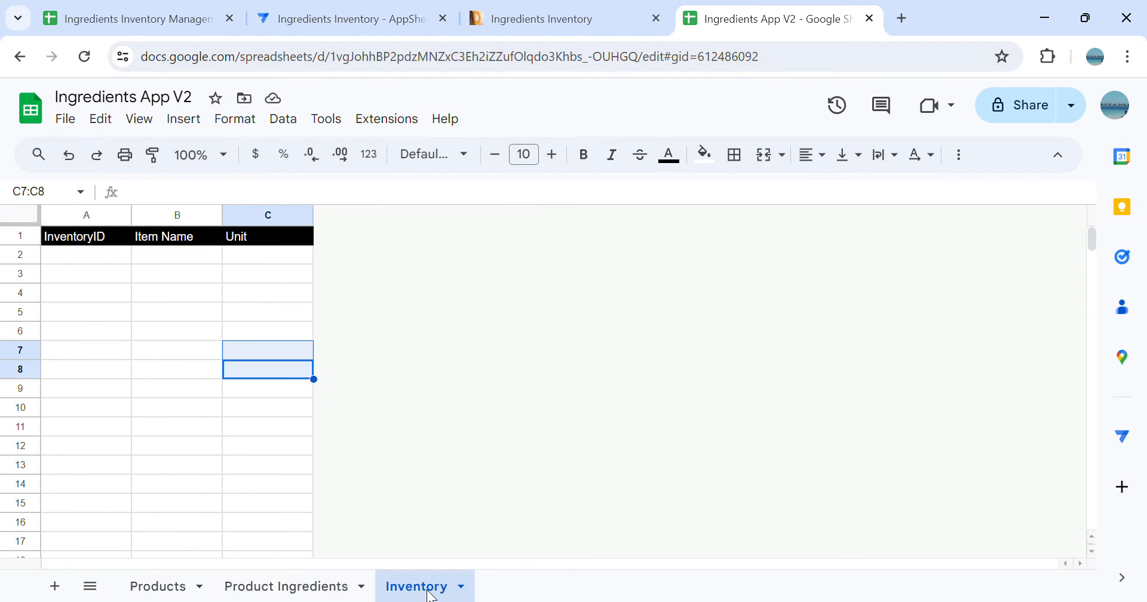
{"action": "left_click", "coordinate": [192, 588]}
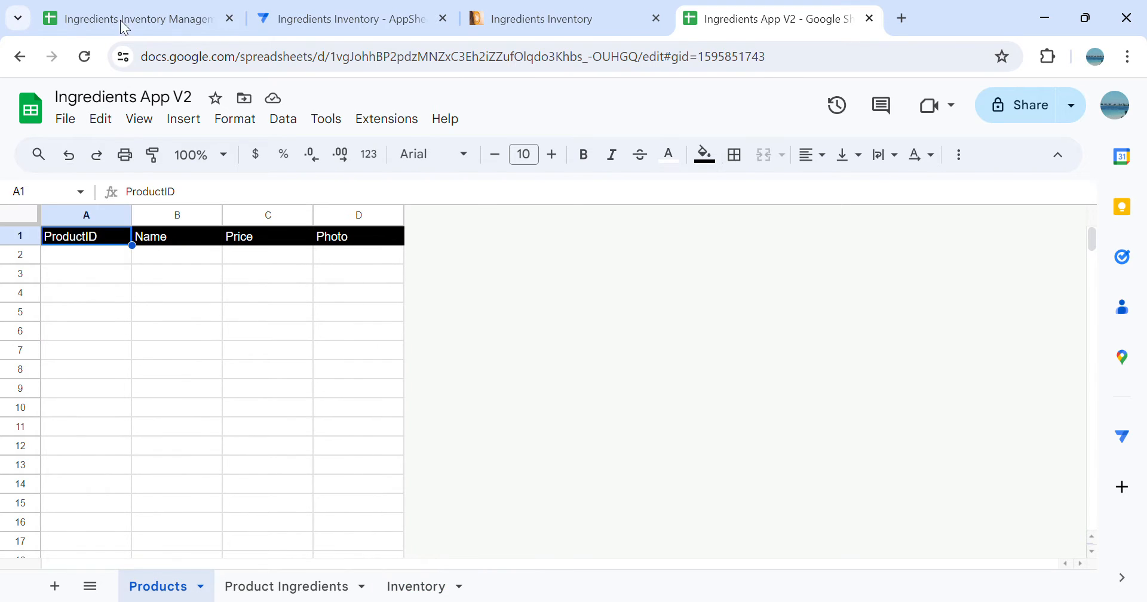
{"action": "left_click", "coordinate": [120, 20]}
{"action": "left_click", "coordinate": [160, 589]}
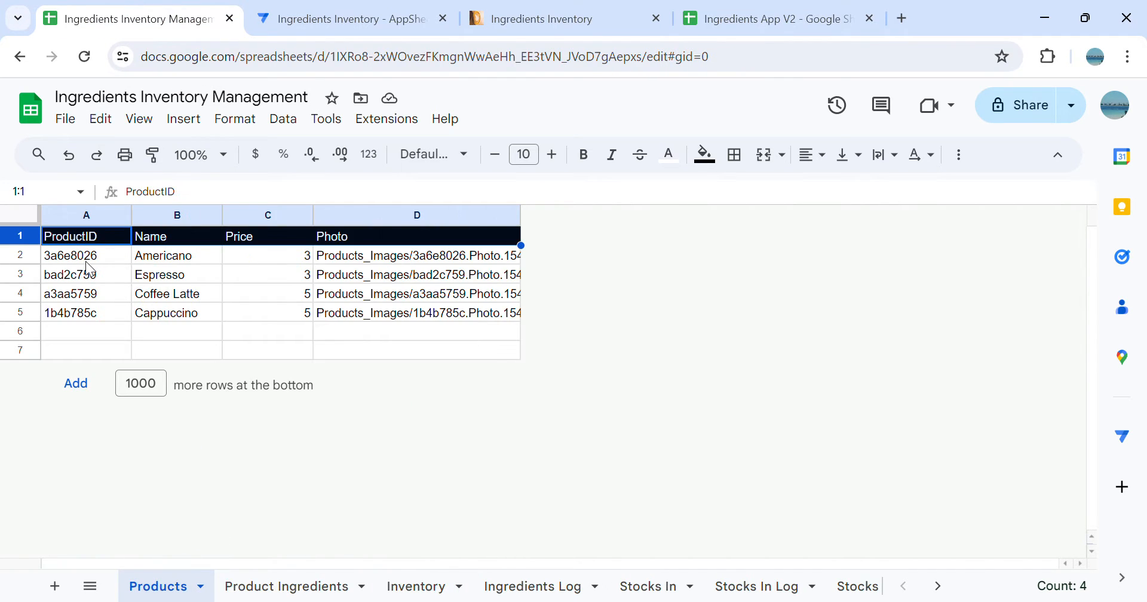
{"action": "left_click_drag", "start_coordinate": [36, 259], "coordinate": [187, 315]}
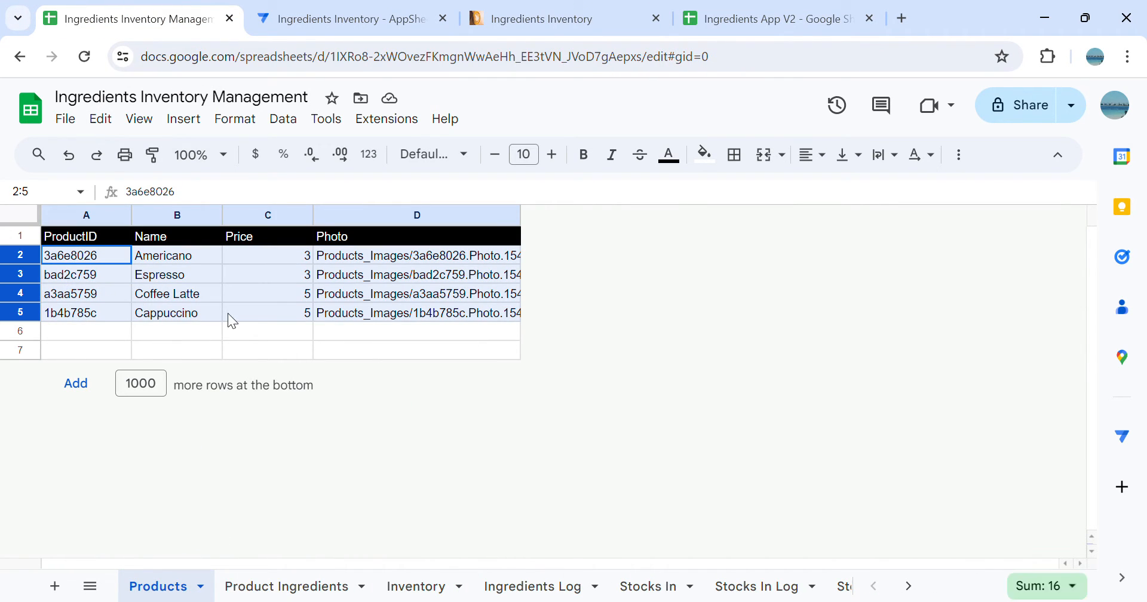
{"action": "left_click", "coordinate": [756, 18]}
{"action": "left_click", "coordinate": [76, 260]}
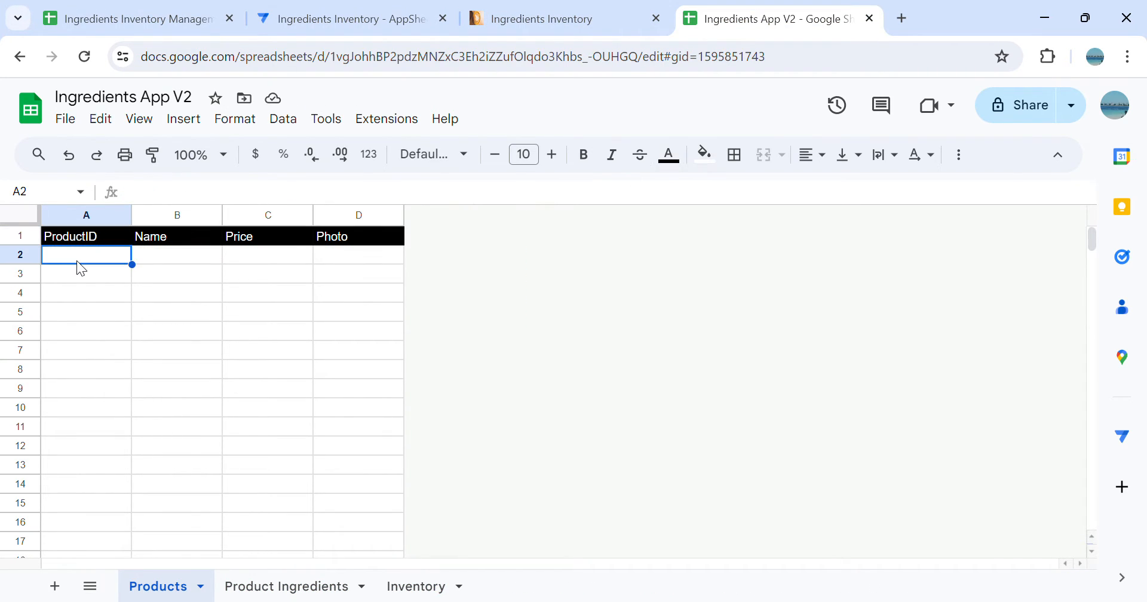
{"action": "key", "text": "ctrl+v"}
{"action": "left_click", "coordinate": [215, 428]}
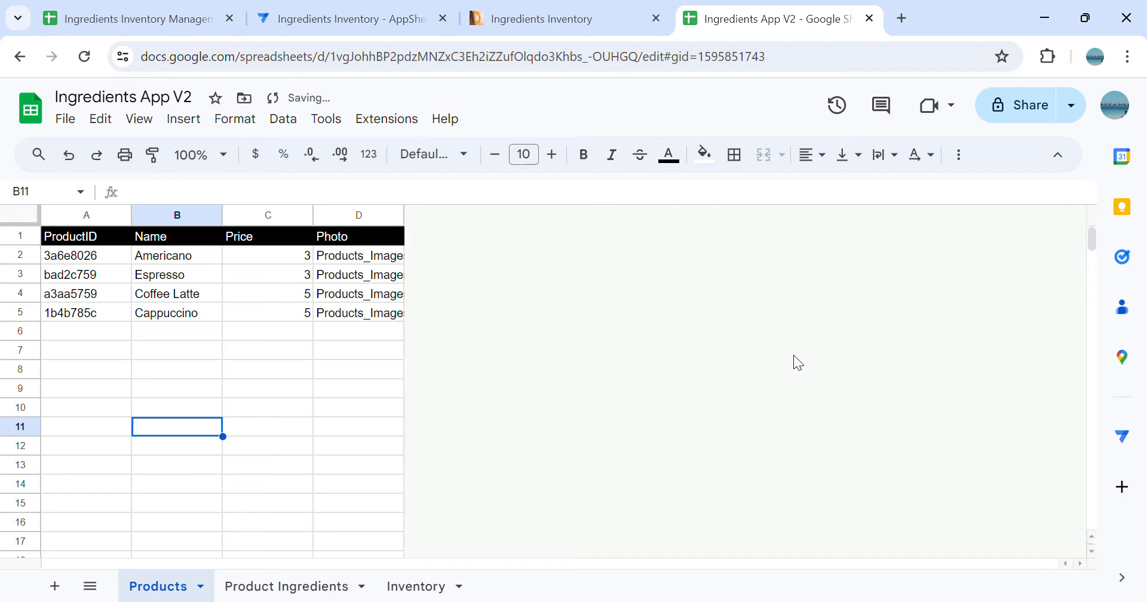
Create an AppSheet app from the Ingredients App V2 spreadsheet and open its data tables
{"action": "left_click", "coordinate": [1124, 441]}
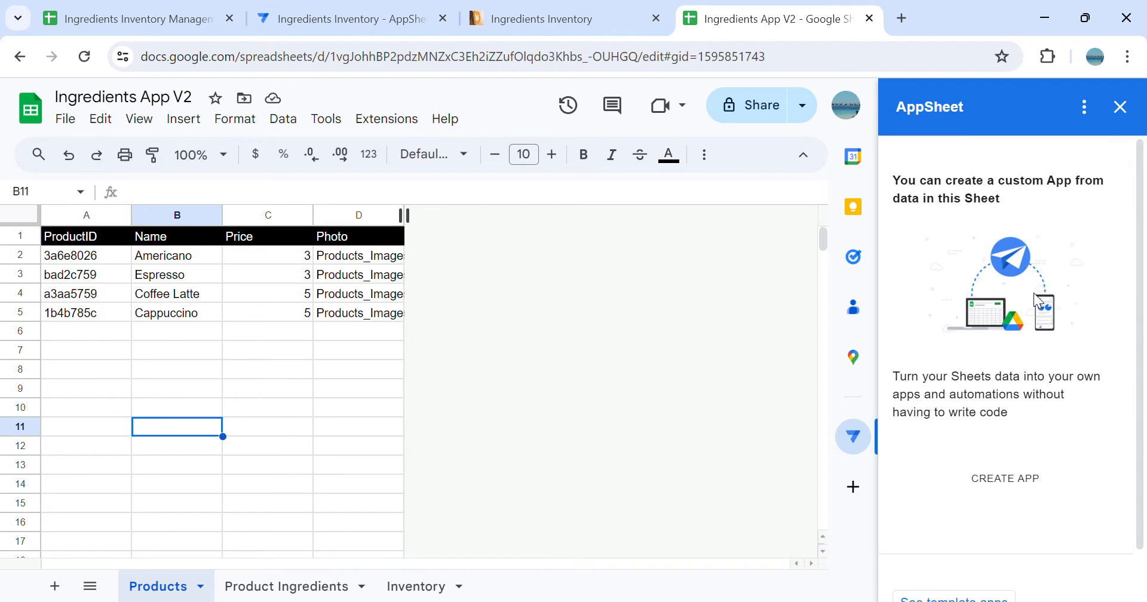
{"action": "left_click", "coordinate": [1019, 481]}
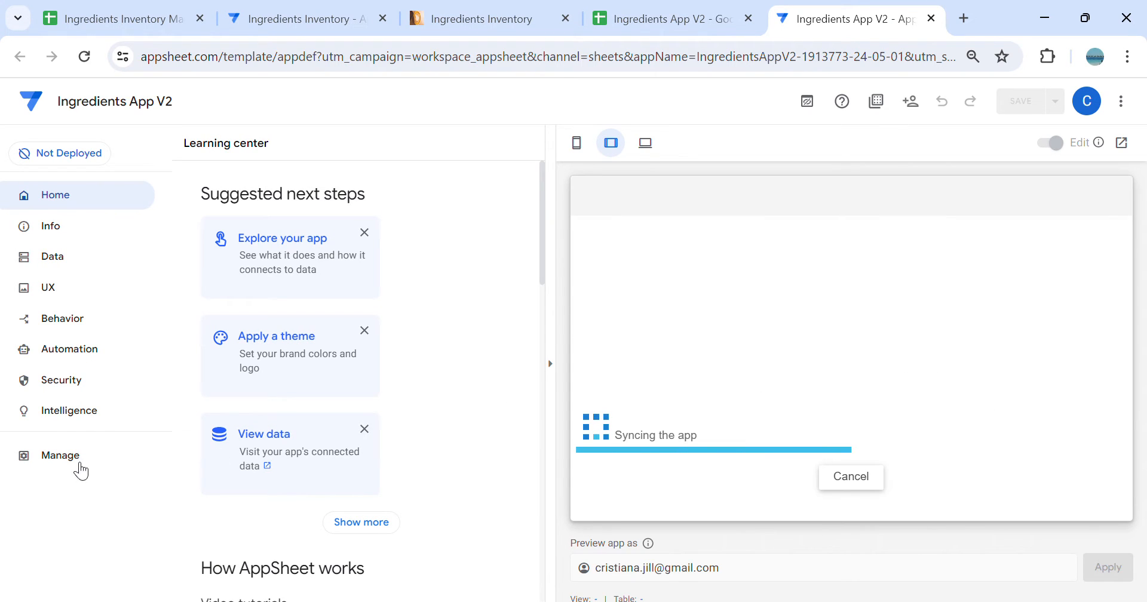
{"action": "left_click", "coordinate": [42, 255]}
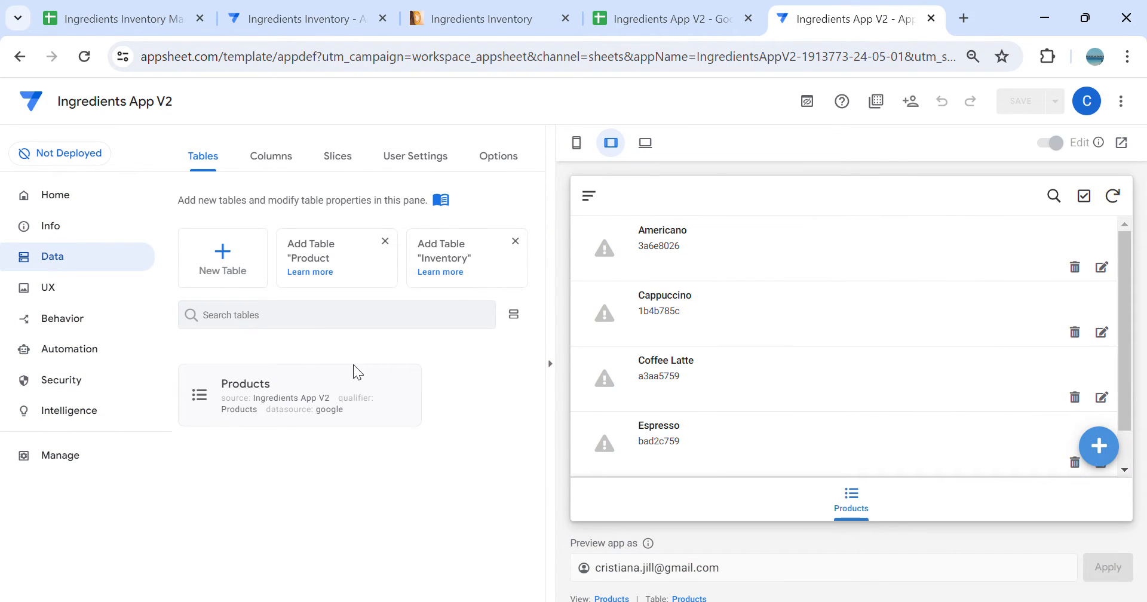
View the Products table in the new editor, return to the legacy editor's table list and collapse the app preview
{"action": "left_click", "coordinate": [807, 103]}
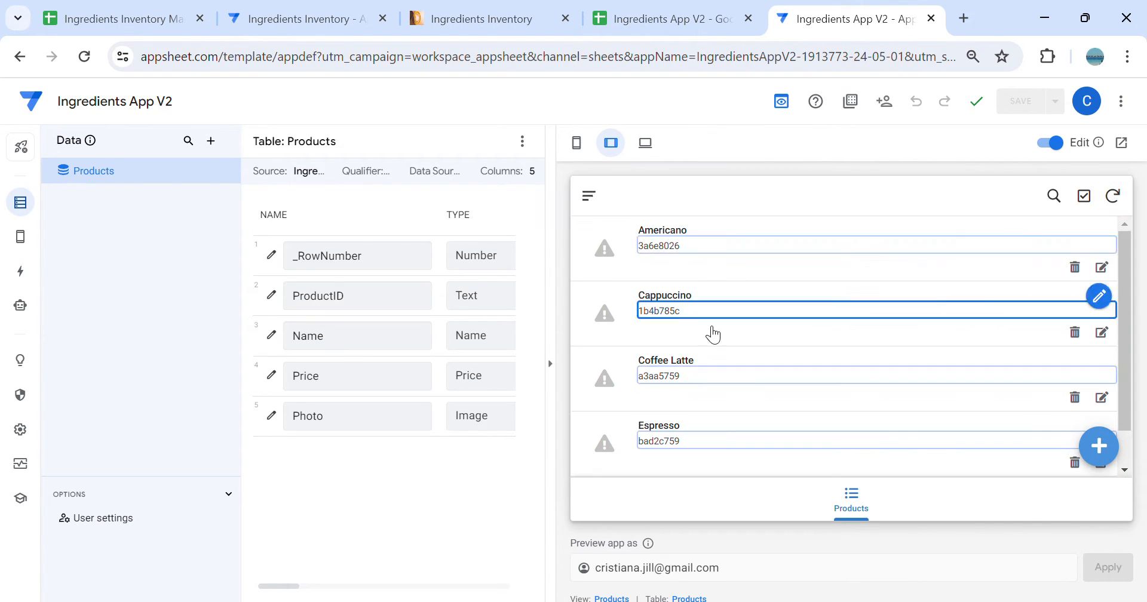
{"action": "left_click", "coordinate": [787, 111]}
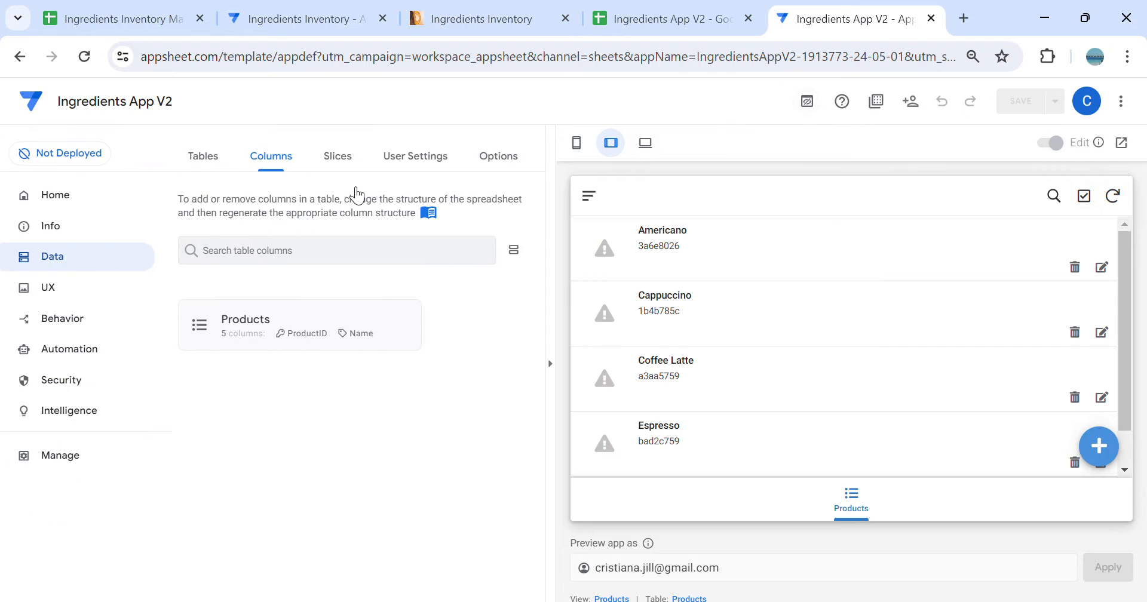
{"action": "left_click", "coordinate": [550, 363]}
{"action": "left_click", "coordinate": [203, 156]}
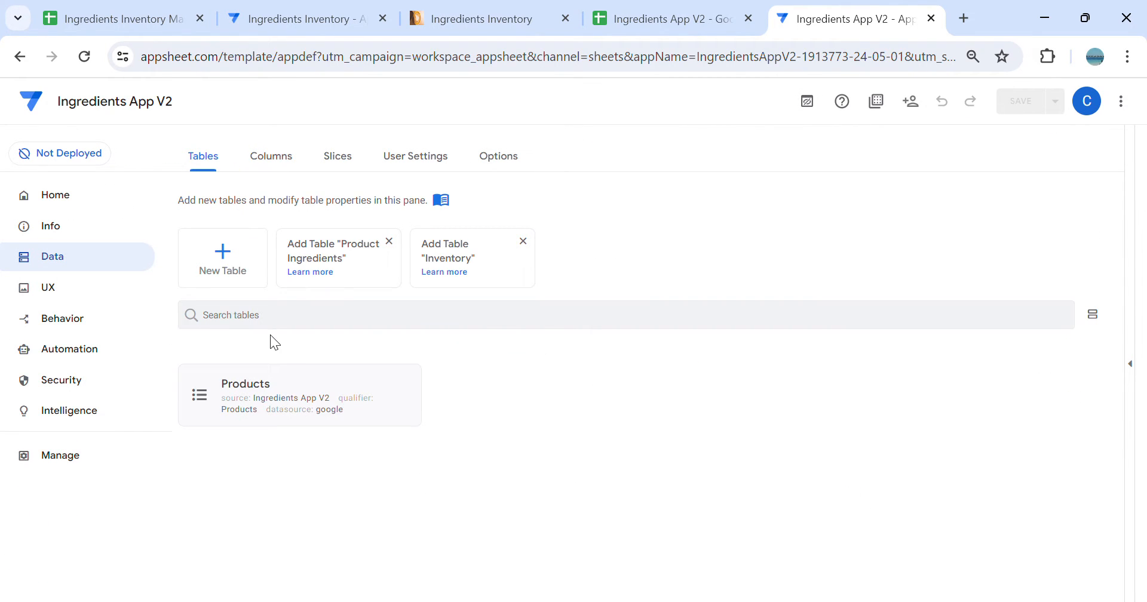
Add the suggested Product Ingredients and Inventory tables from the spreadsheet to the app
{"action": "left_click", "coordinate": [383, 279]}
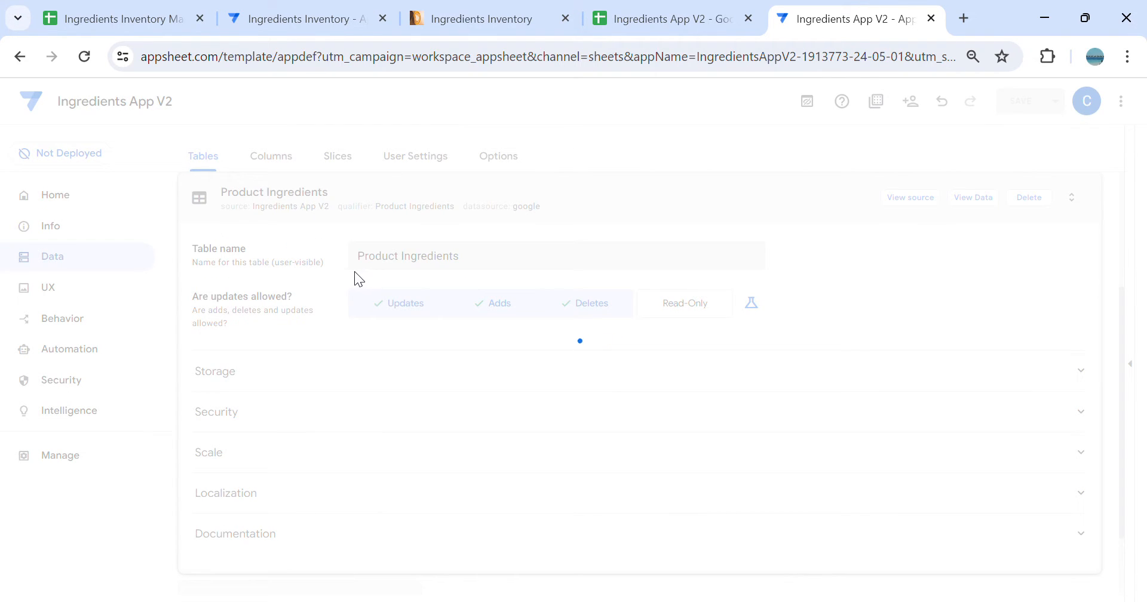
{"action": "left_click", "coordinate": [676, 27]}
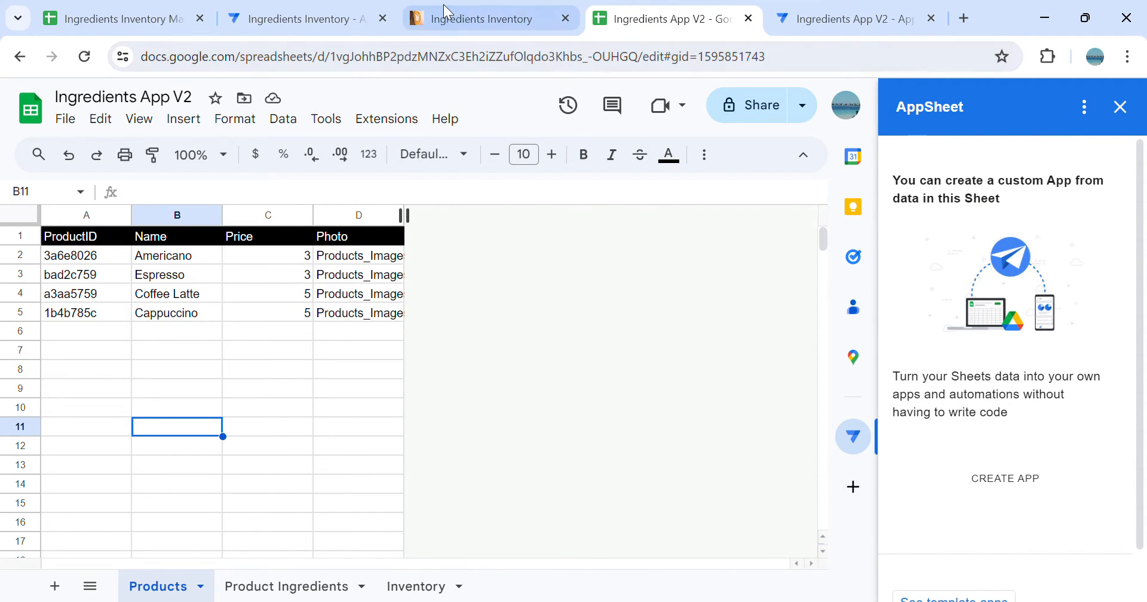
{"action": "left_click", "coordinate": [852, 20]}
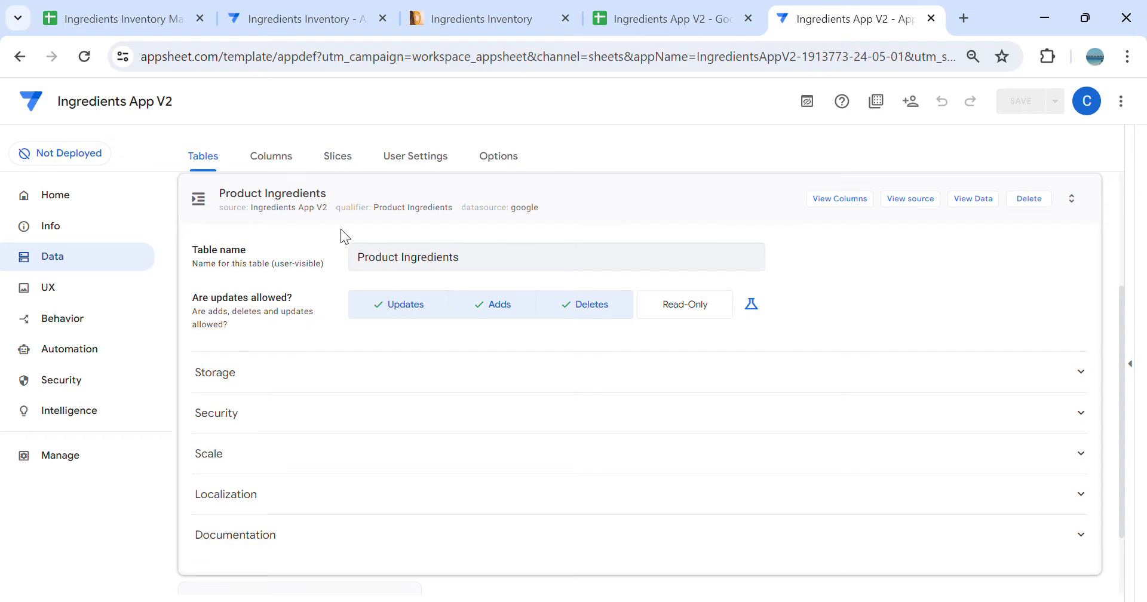
{"action": "left_click", "coordinate": [376, 266]}
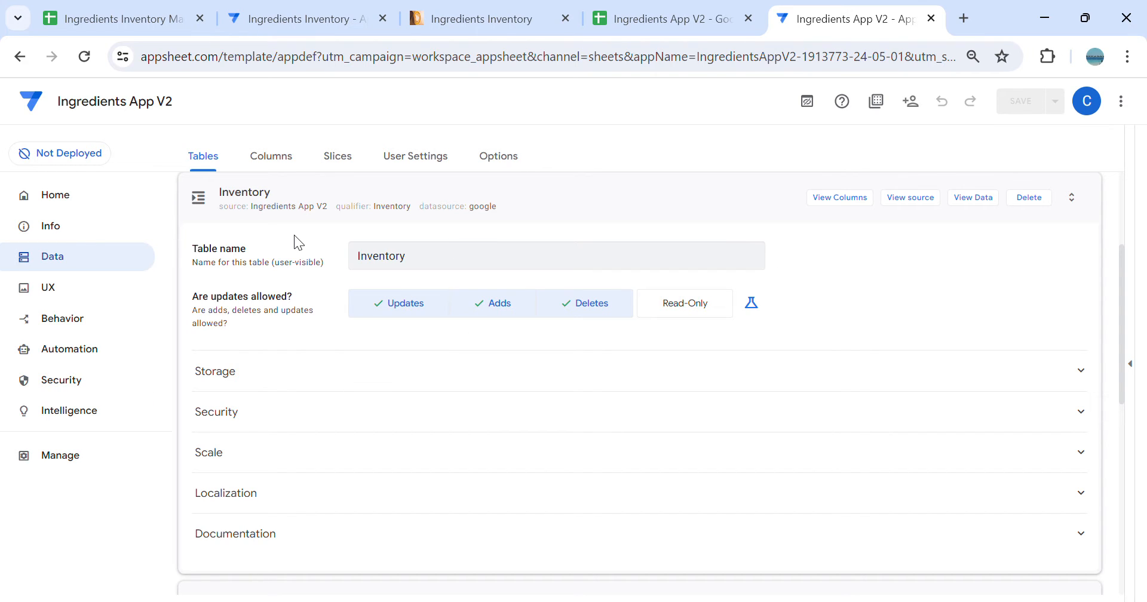
{"action": "scroll", "coordinate": [294, 235], "scroll_direction": "up", "scroll_amount": 3}
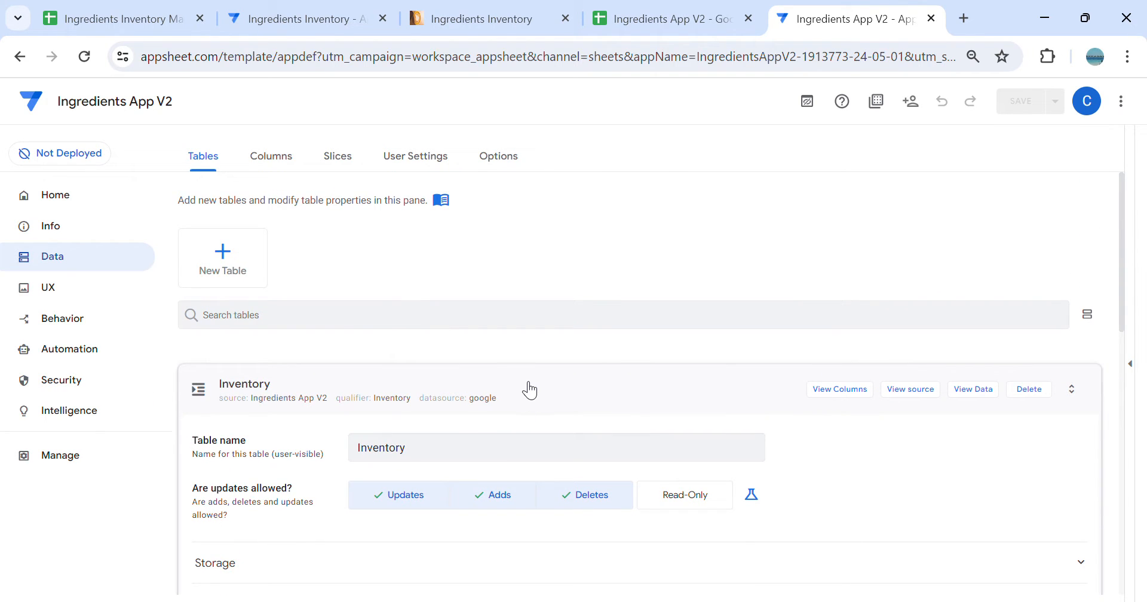
Show the Inventory table's columns and view the Inventory list in the original Ingredients Inventory app for reference
{"action": "left_click", "coordinate": [827, 391]}
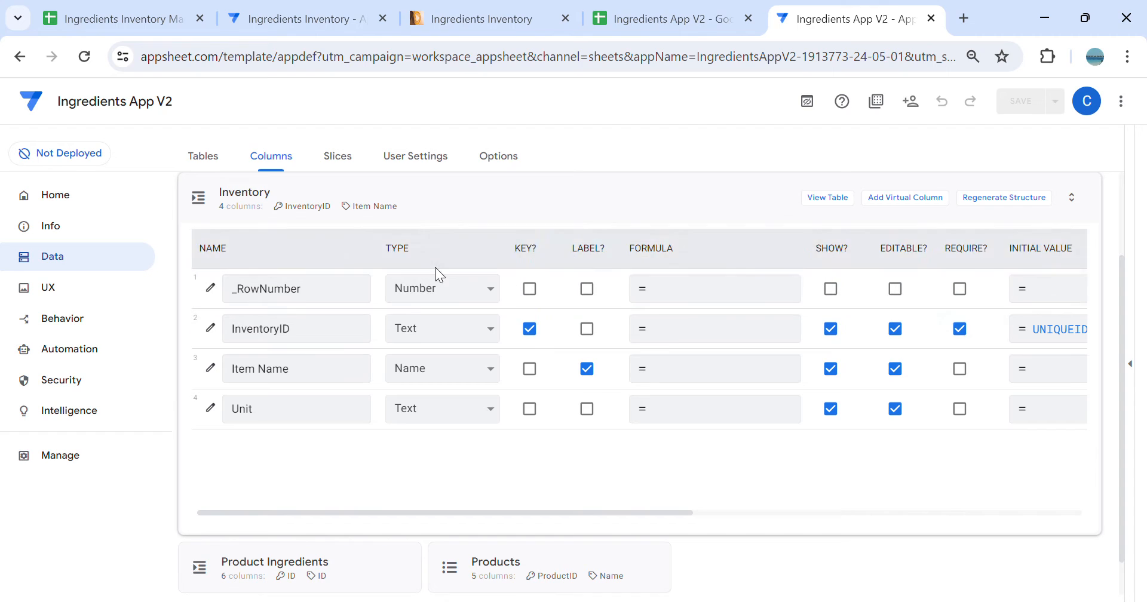
{"action": "left_click", "coordinate": [424, 20]}
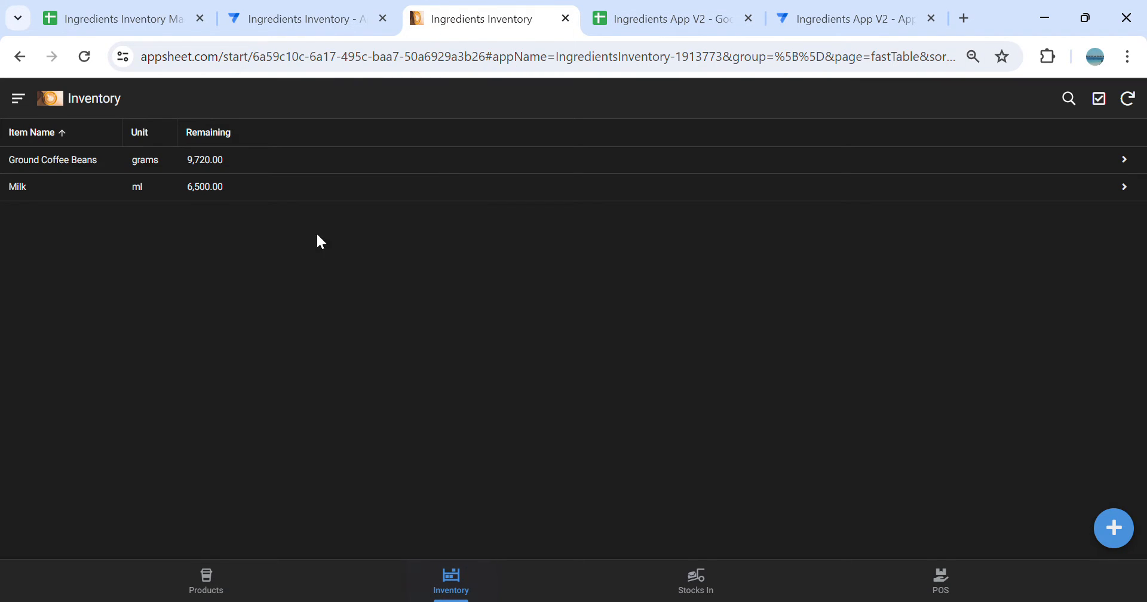
{"action": "left_click", "coordinate": [336, 3]}
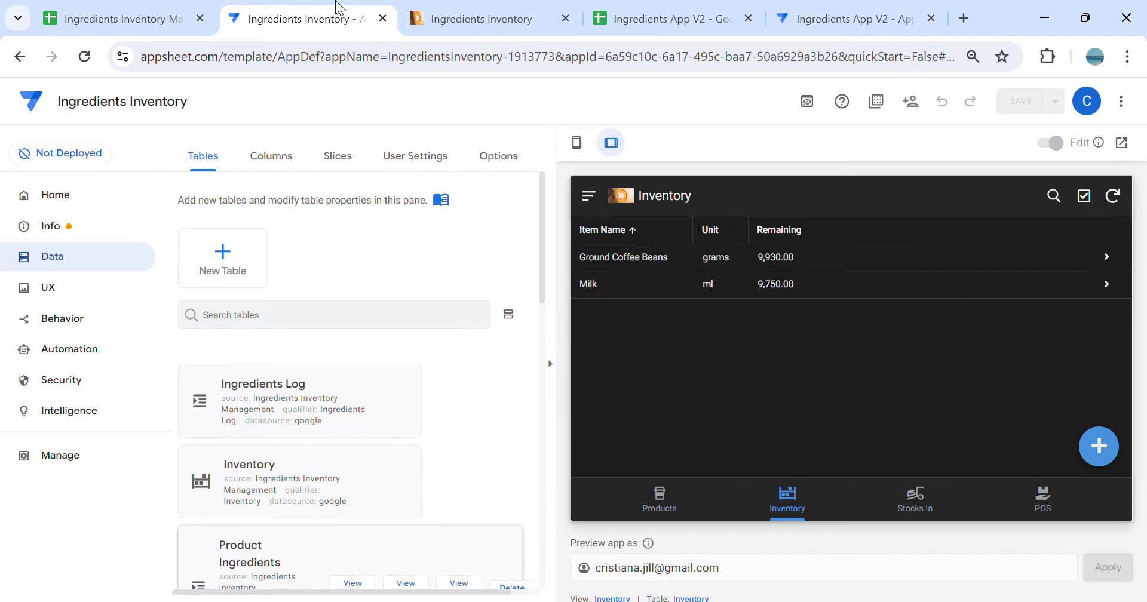
{"action": "left_click", "coordinate": [801, 19]}
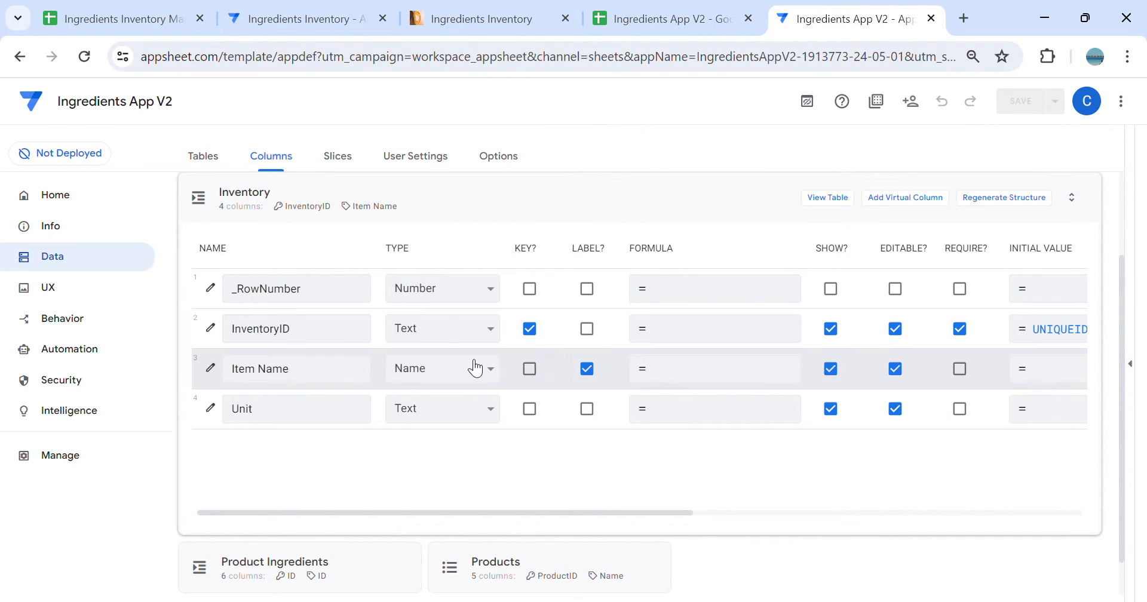
Set the InventoryID column's editable condition to isblank([_this]), and check its initial value formula
{"action": "left_click", "coordinate": [211, 327]}
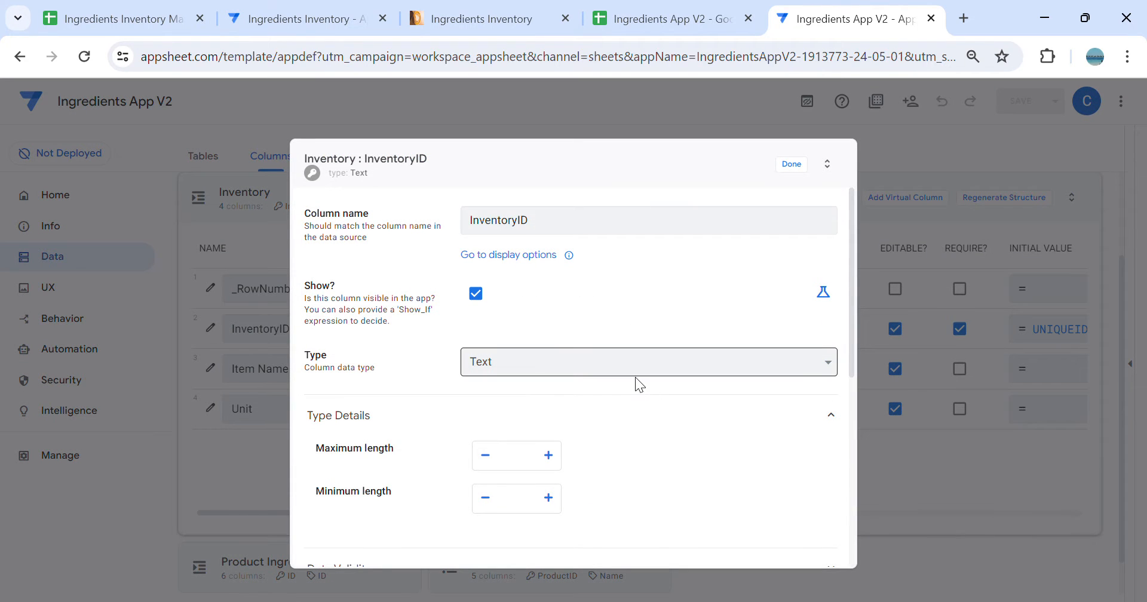
{"action": "scroll", "coordinate": [636, 377], "scroll_direction": "down", "scroll_amount": 4}
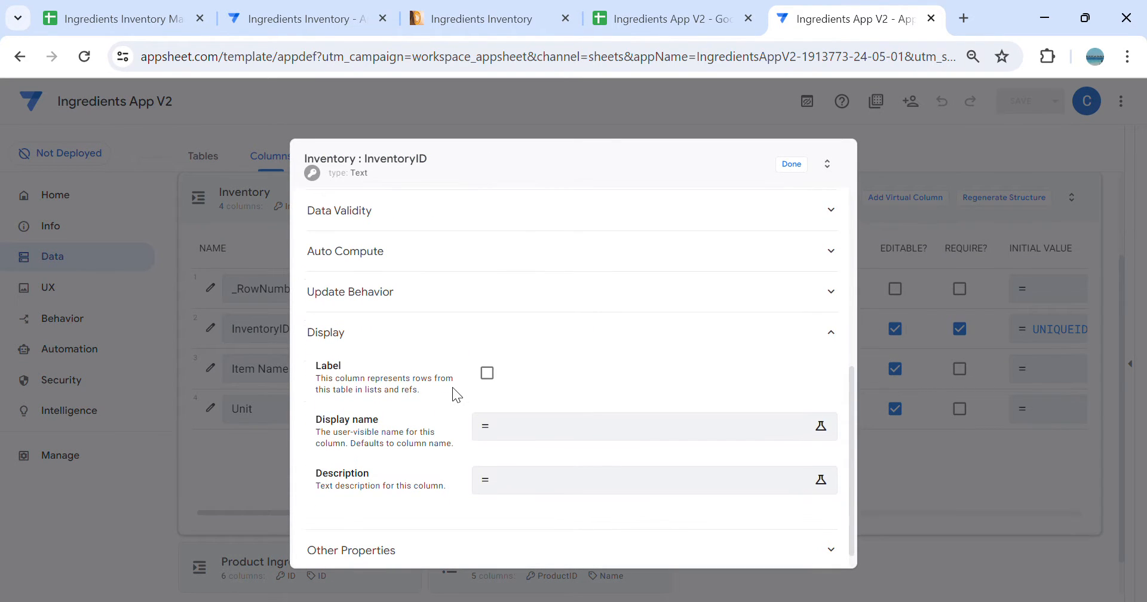
{"action": "left_click", "coordinate": [440, 296]}
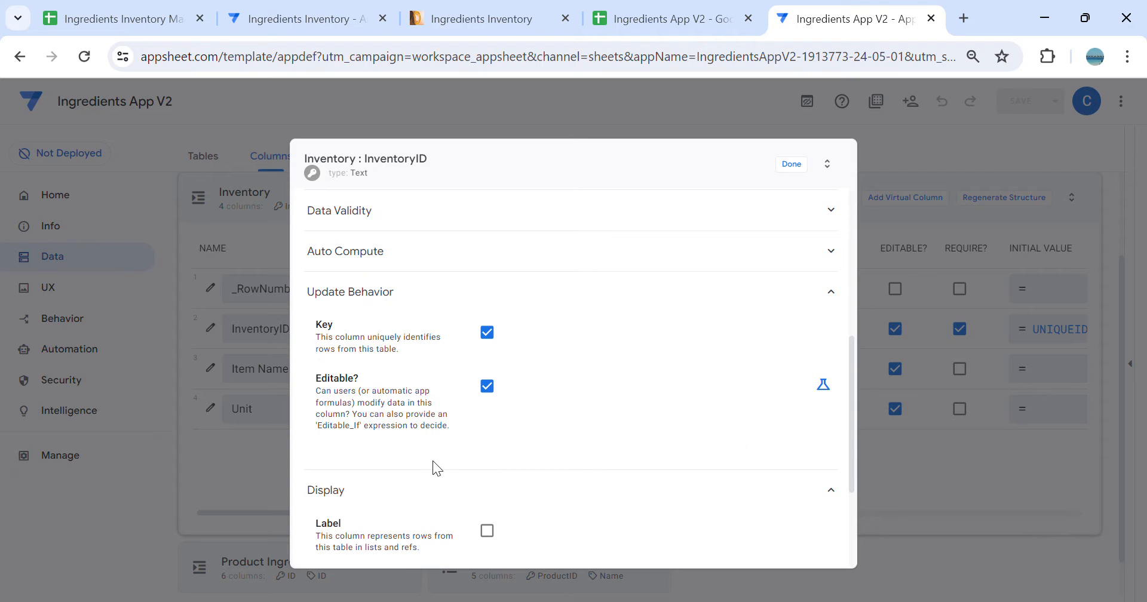
{"action": "left_click", "coordinate": [825, 387]}
{"action": "left_click", "coordinate": [737, 403]}
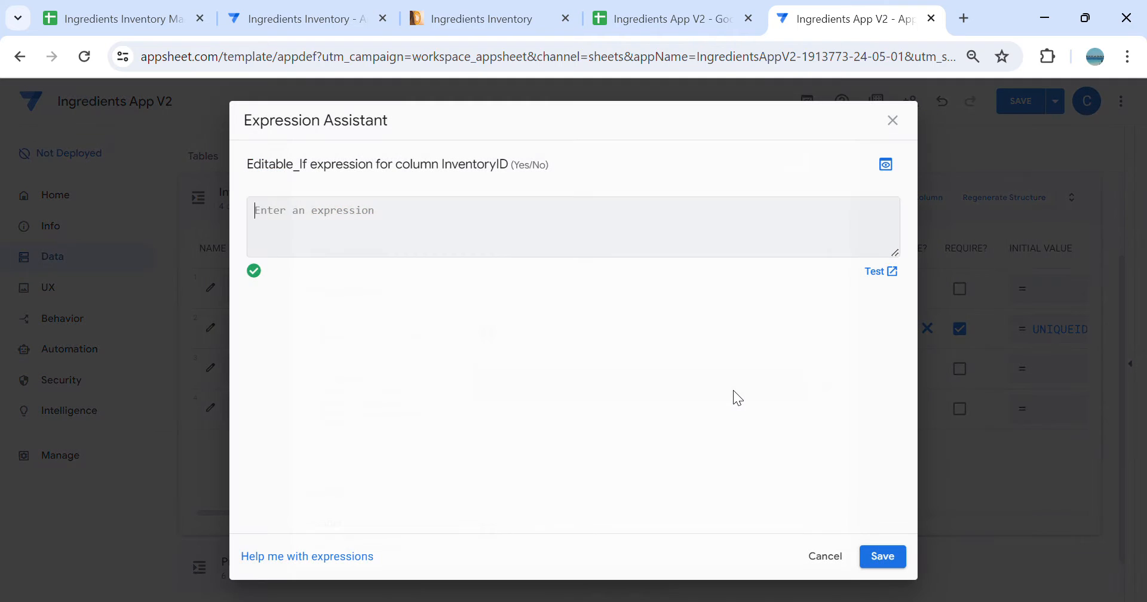
{"action": "type", "text": "isblan"}
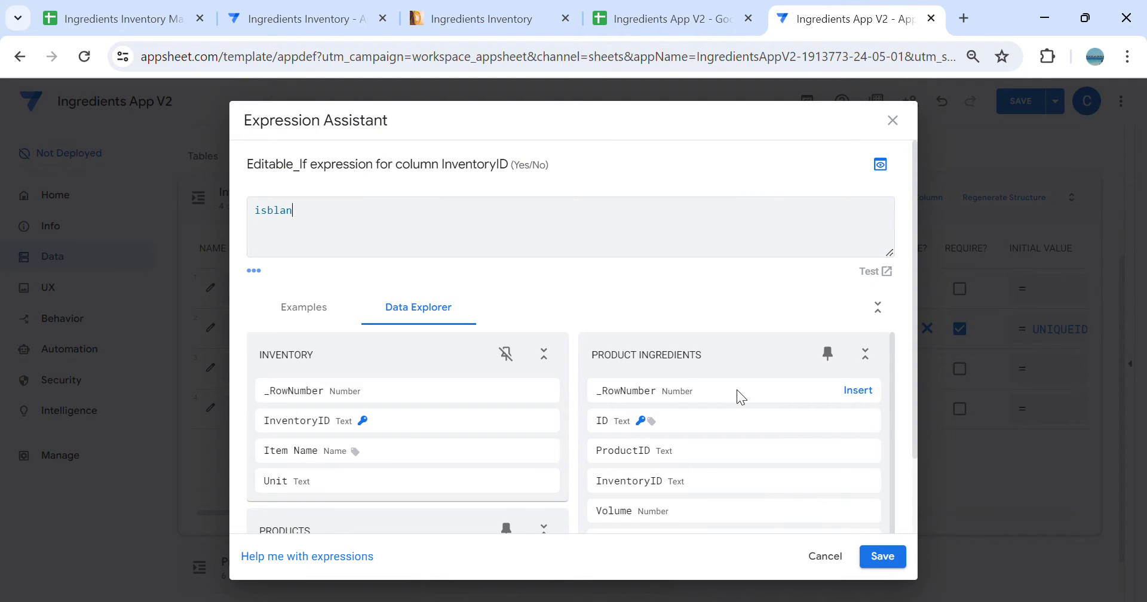
{"action": "type", "text": "k([_this"}
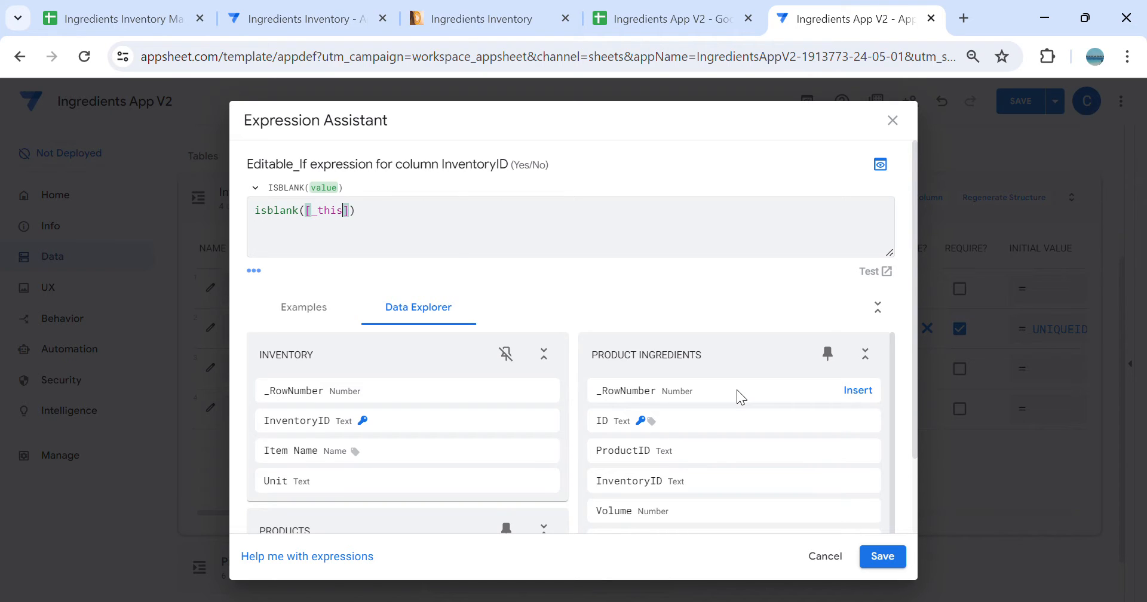
{"action": "left_click", "coordinate": [882, 556]}
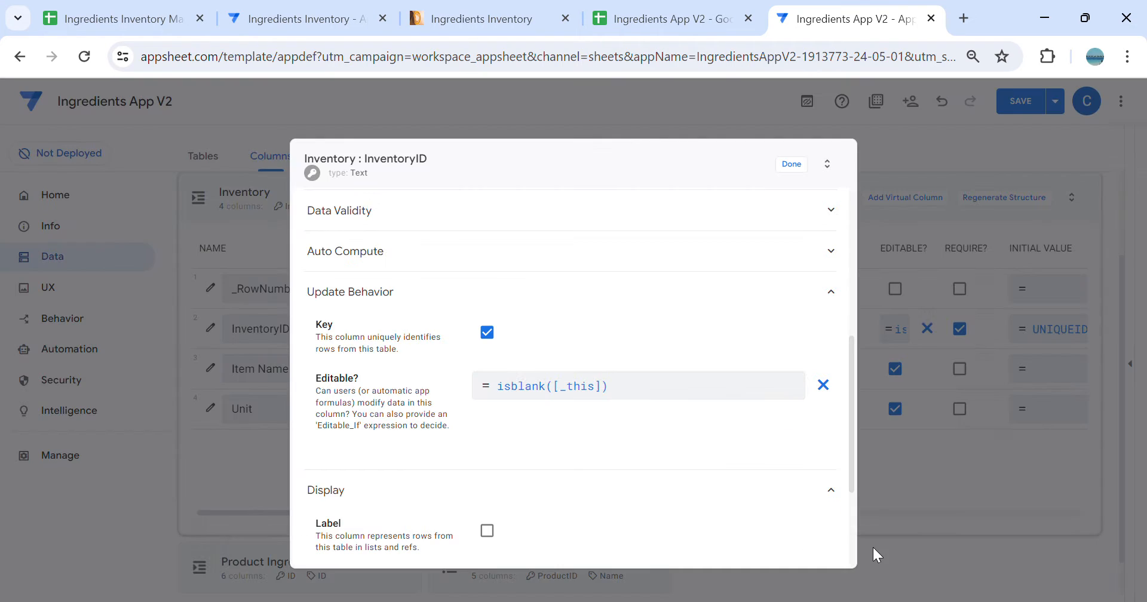
{"action": "left_click", "coordinate": [795, 166]}
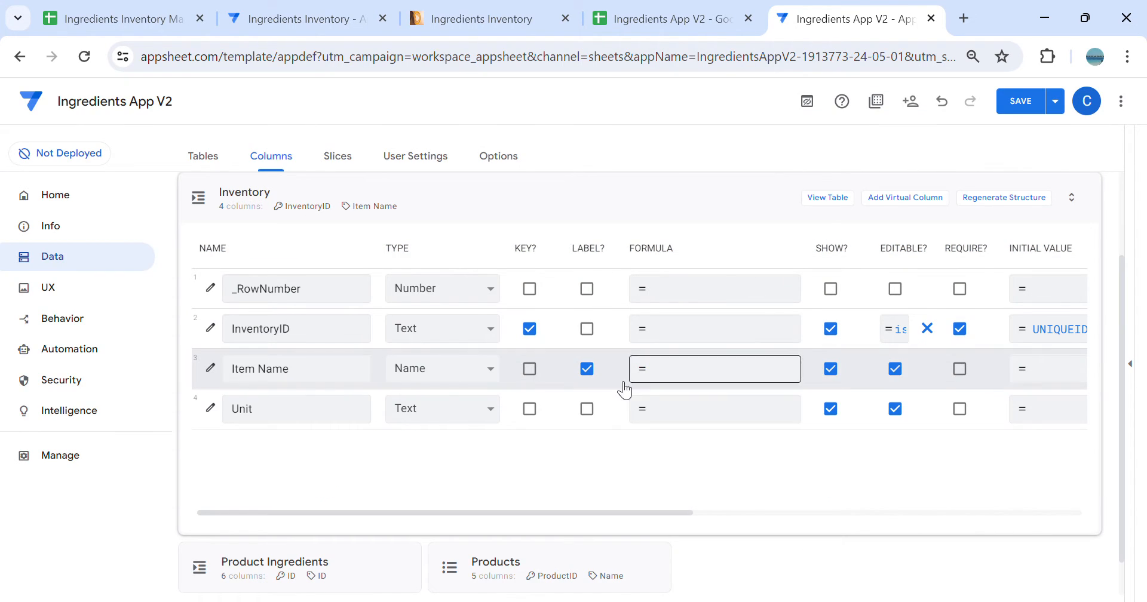
{"action": "left_click", "coordinate": [1086, 336]}
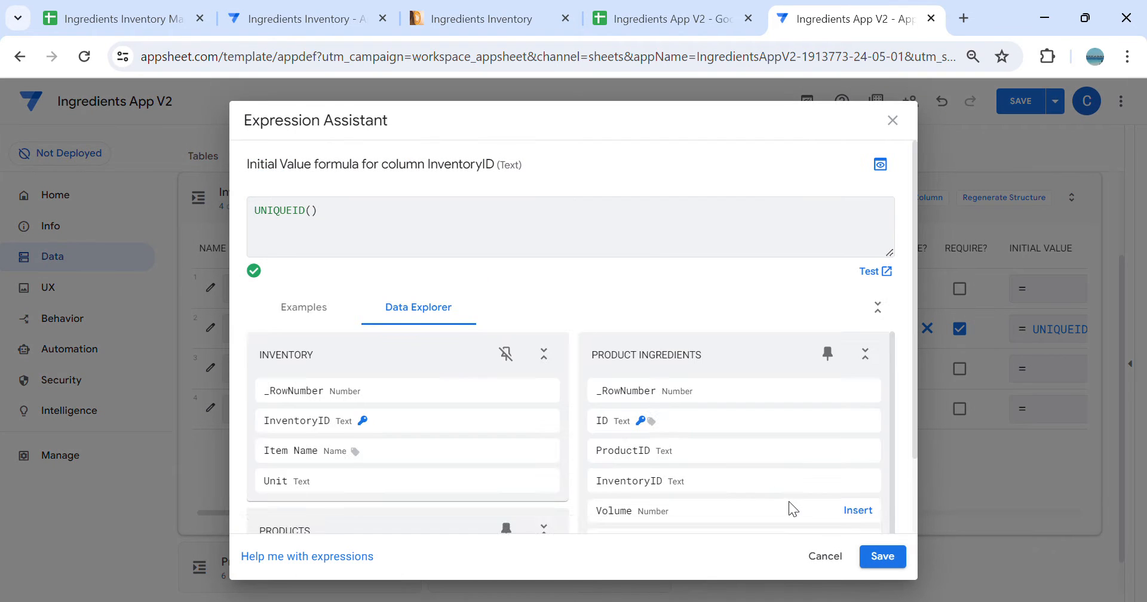
{"action": "left_click", "coordinate": [825, 556]}
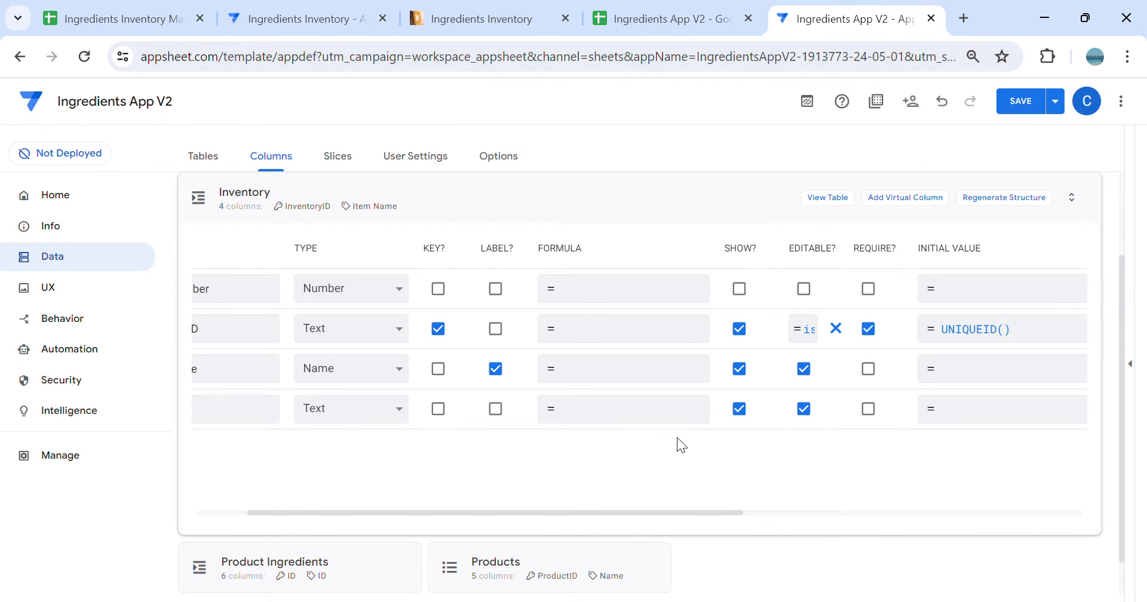
{"action": "left_click_drag", "start_coordinate": [590, 513], "coordinate": [300, 514]}
Make the Item Name and Unit columns of the Inventory table required, and set Item Name's type to Text
{"action": "left_click", "coordinate": [959, 368]}
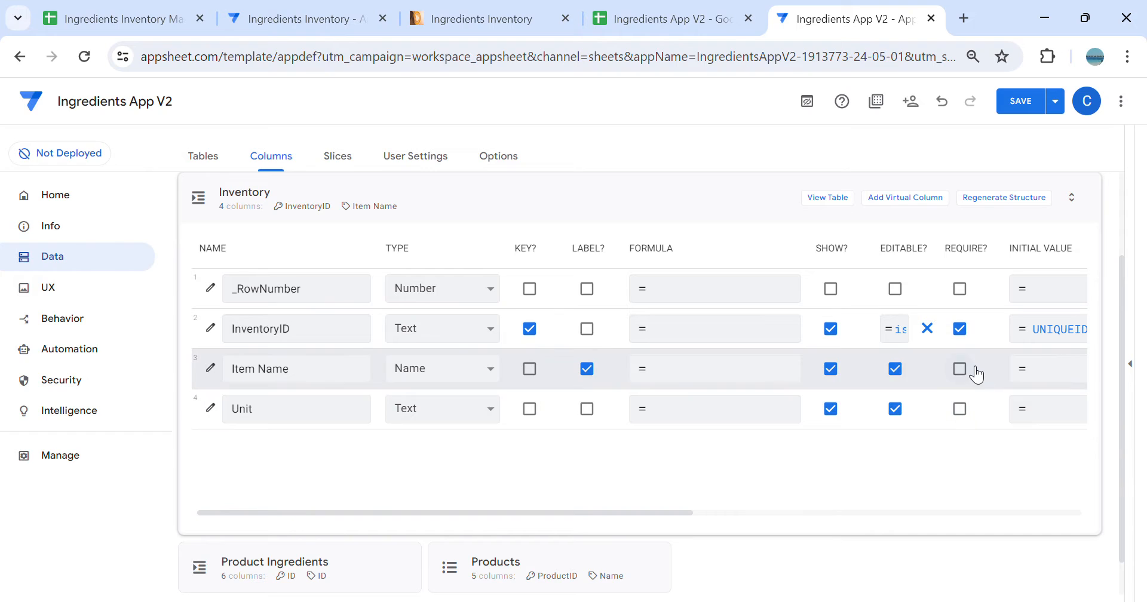
{"action": "left_click", "coordinate": [960, 408]}
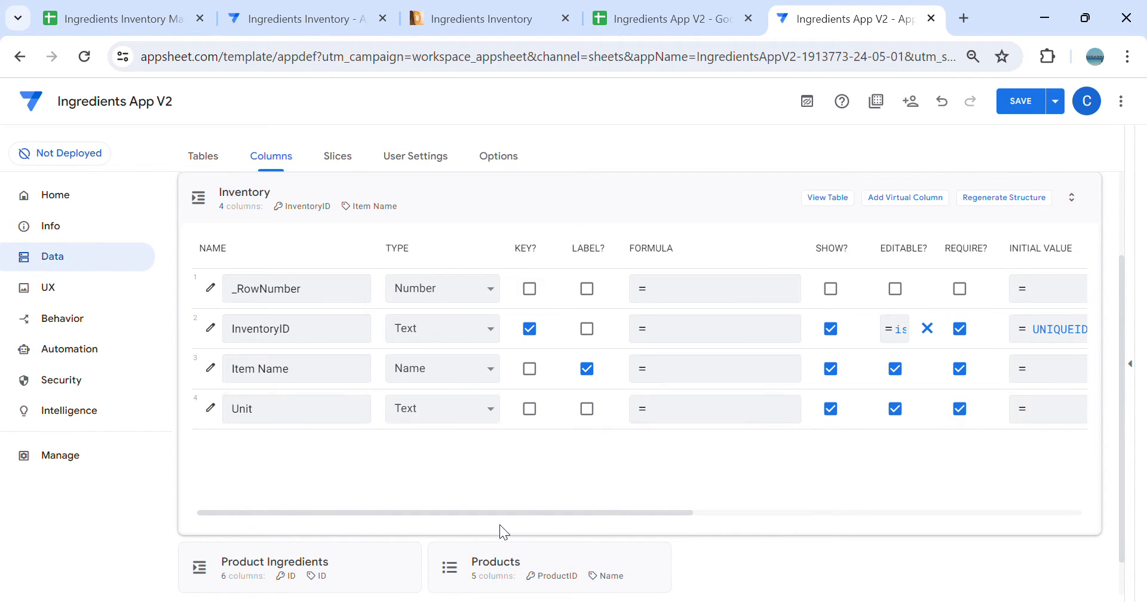
{"action": "left_click", "coordinate": [468, 376]}
{"action": "left_click", "coordinate": [441, 353]}
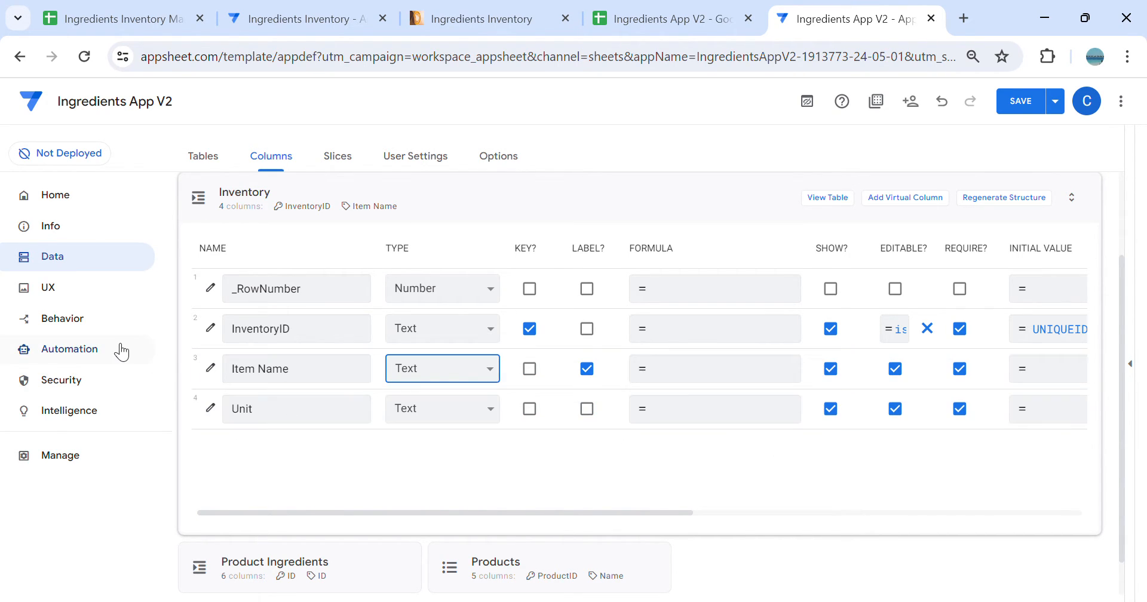
Create a new app view named Inventory
{"action": "left_click", "coordinate": [66, 289]}
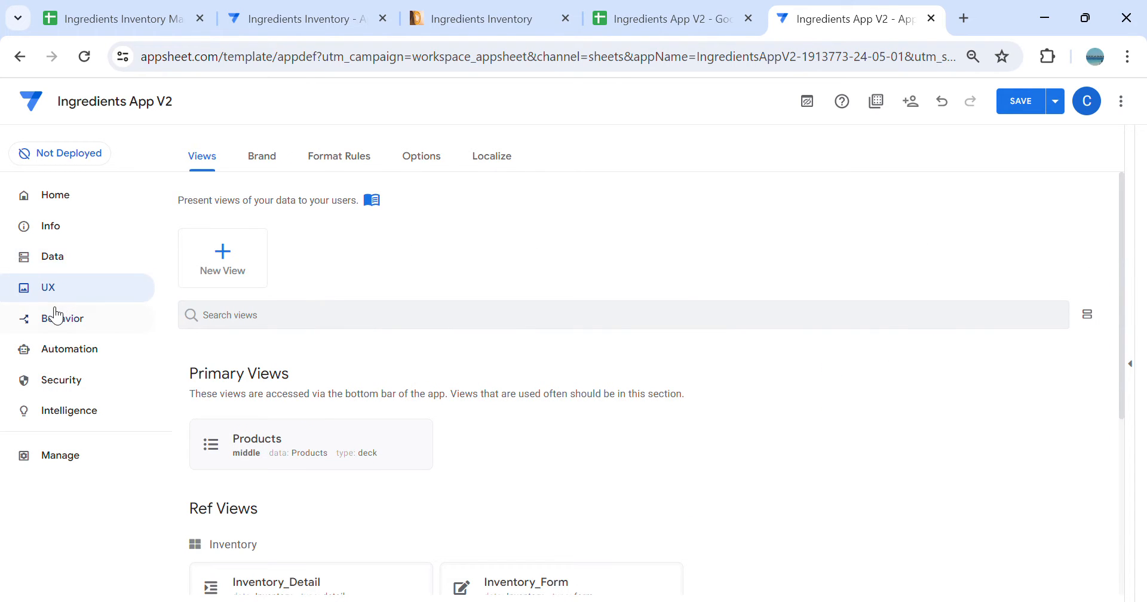
{"action": "left_click", "coordinate": [255, 267]}
{"action": "left_click", "coordinate": [402, 462]}
{"action": "scroll", "coordinate": [465, 435], "scroll_direction": "down", "scroll_amount": 1}
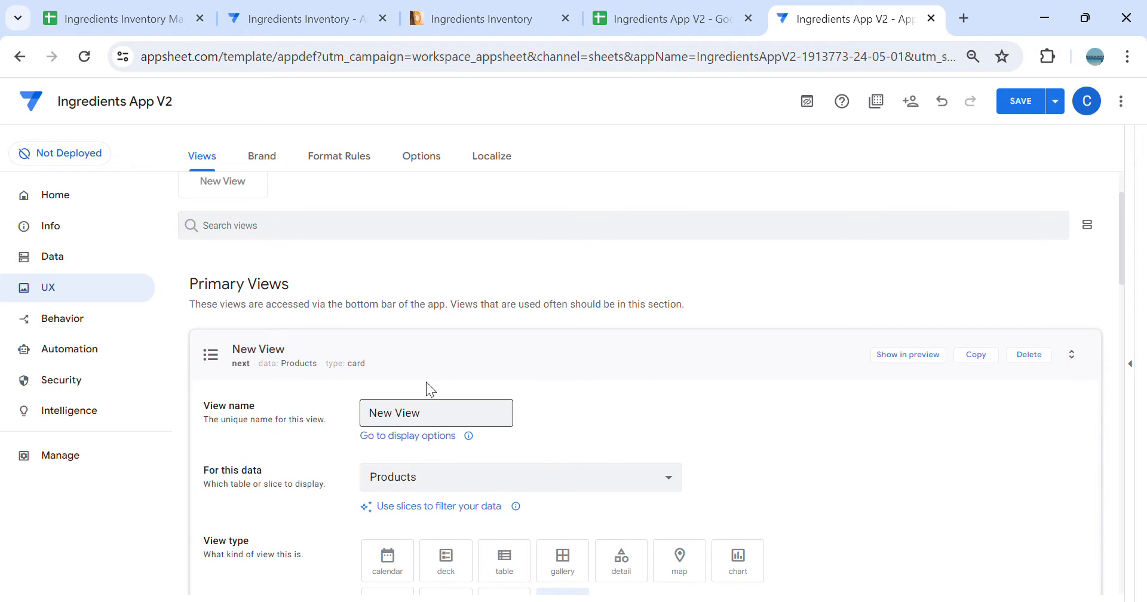
{"action": "left_click_drag", "start_coordinate": [464, 419], "coordinate": [55, 479]}
{"action": "key", "text": "BackSpace"}
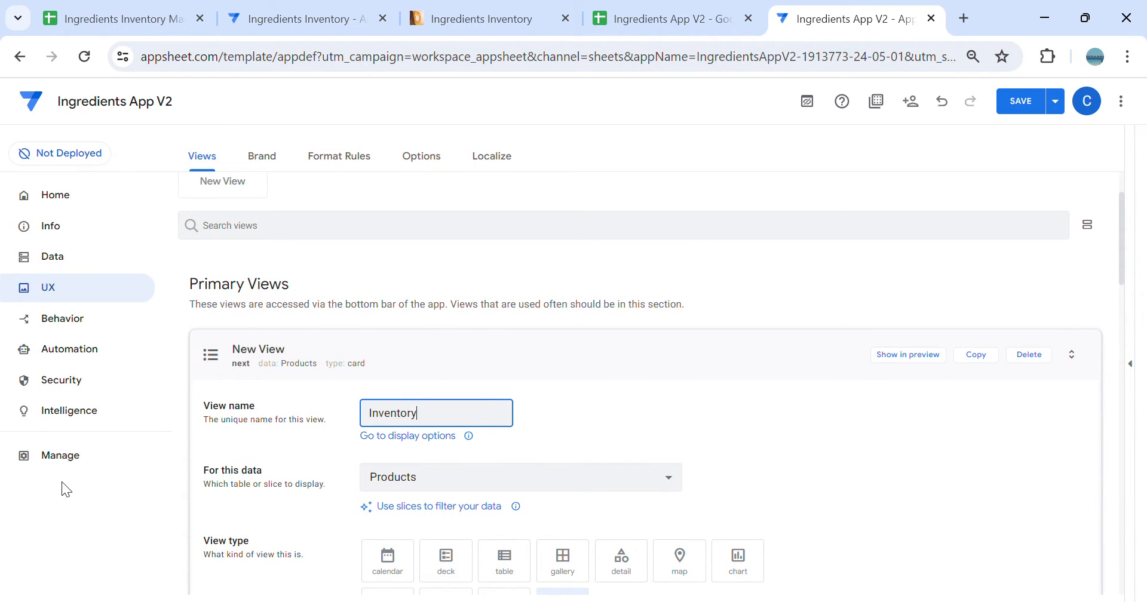
{"action": "left_click", "coordinate": [63, 482]}
Configure the Inventory view to show the Inventory table as a table view in the first position
{"action": "scroll", "coordinate": [323, 443], "scroll_direction": "down", "scroll_amount": 2}
{"action": "left_click", "coordinate": [418, 326]}
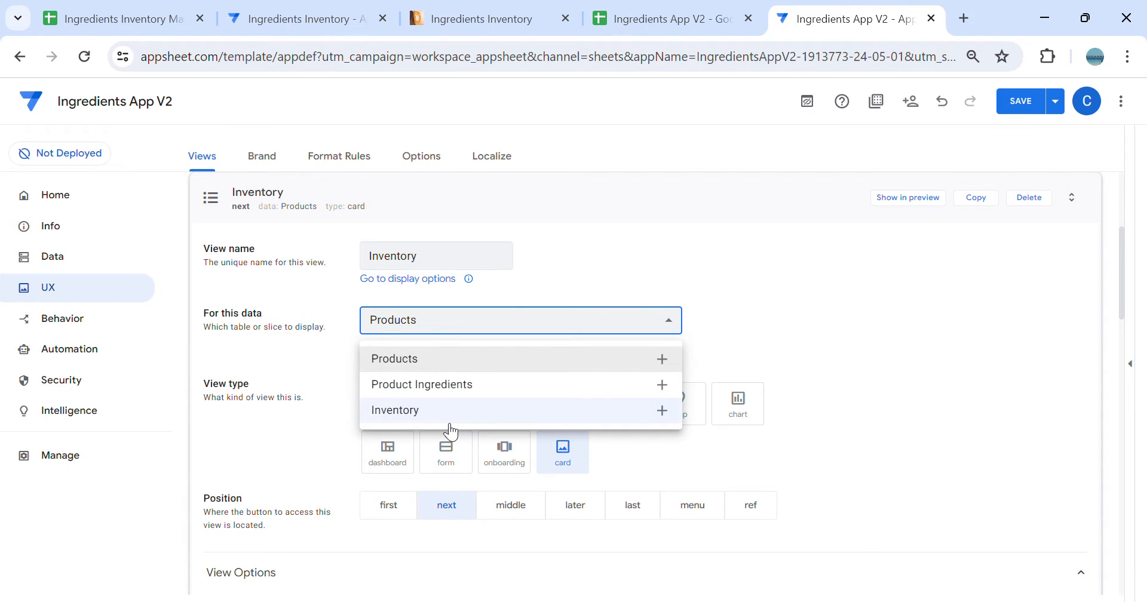
{"action": "left_click", "coordinate": [417, 411]}
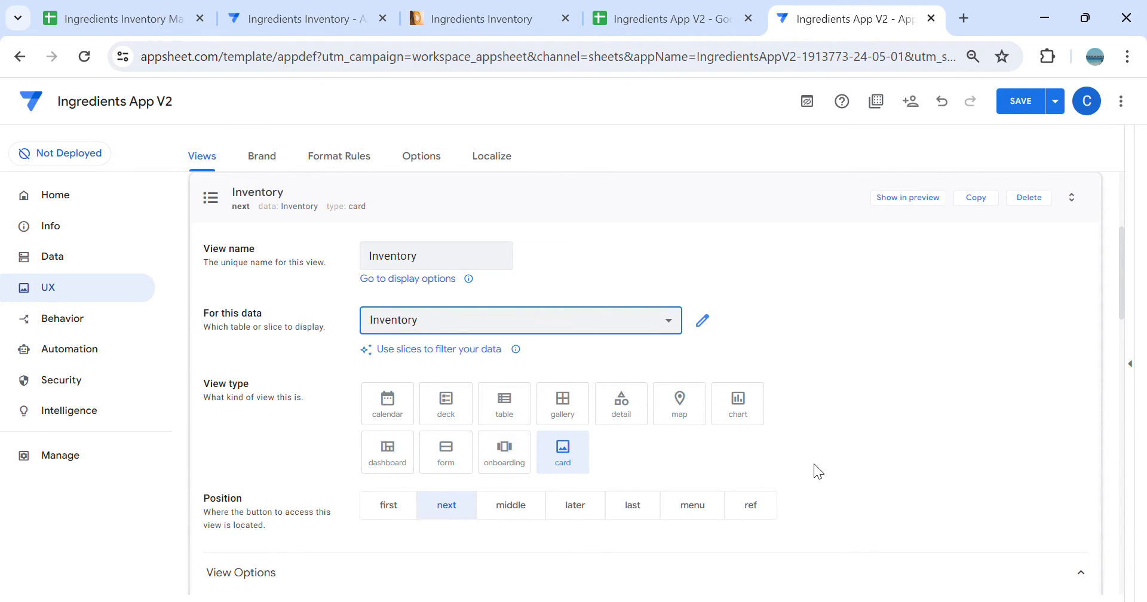
{"action": "left_click", "coordinate": [510, 418]}
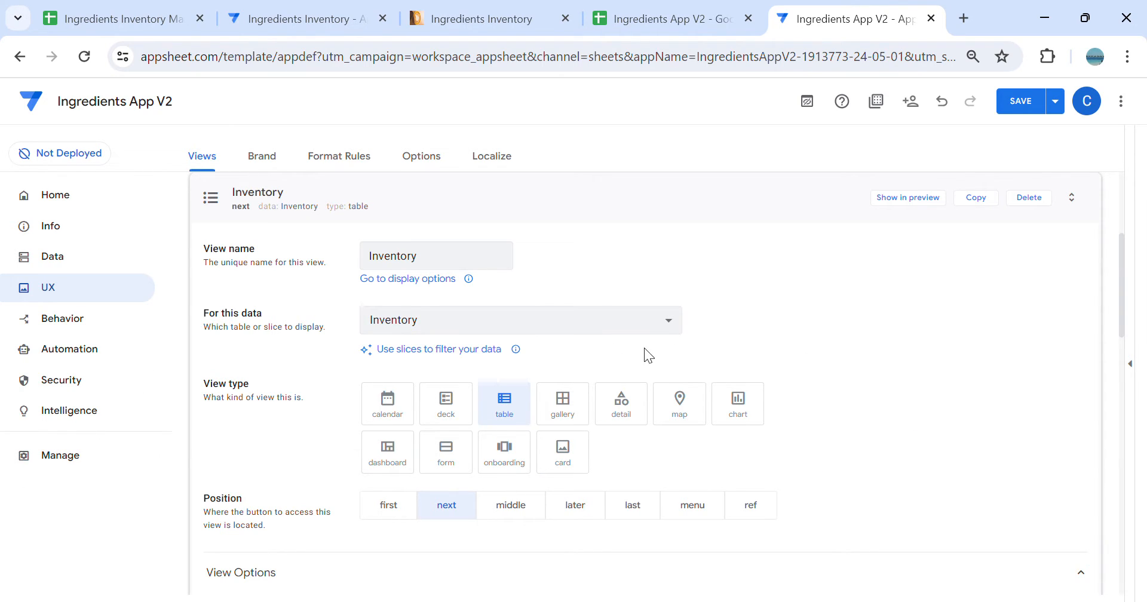
{"action": "scroll", "coordinate": [657, 358], "scroll_direction": "down", "scroll_amount": 2}
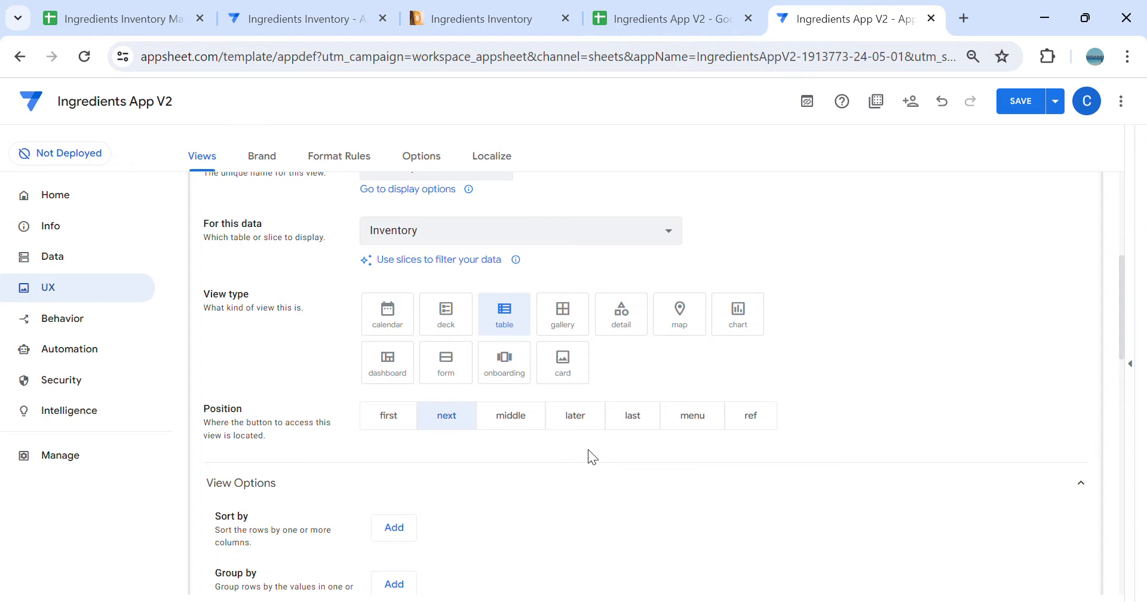
{"action": "left_click", "coordinate": [412, 424]}
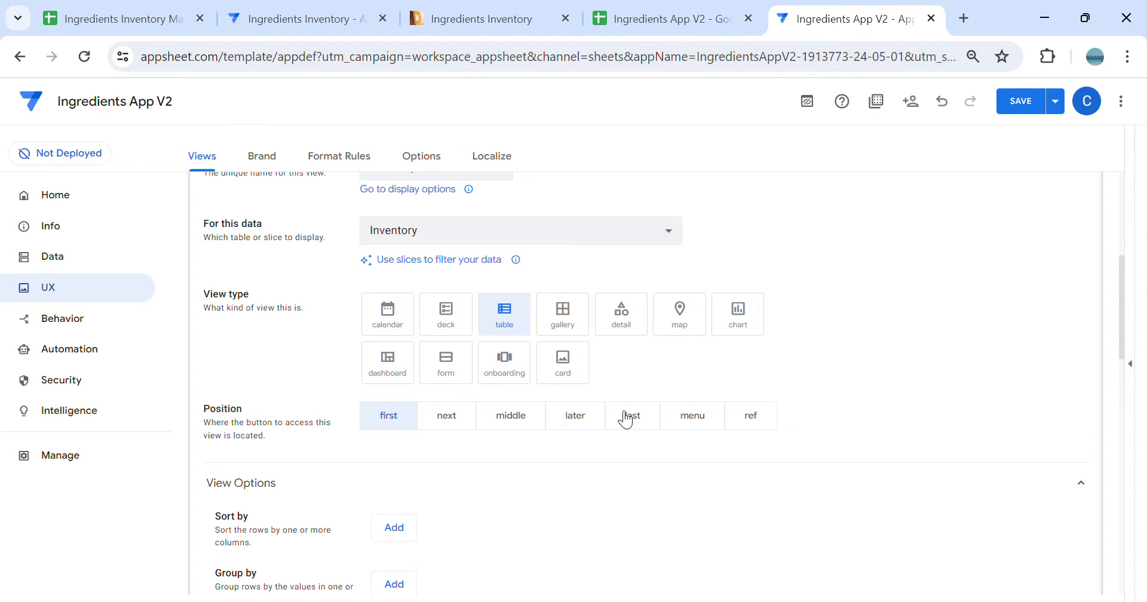
Check the Inventory and Products views in the app preview, and collapse the preview
{"action": "left_click", "coordinate": [1128, 365]}
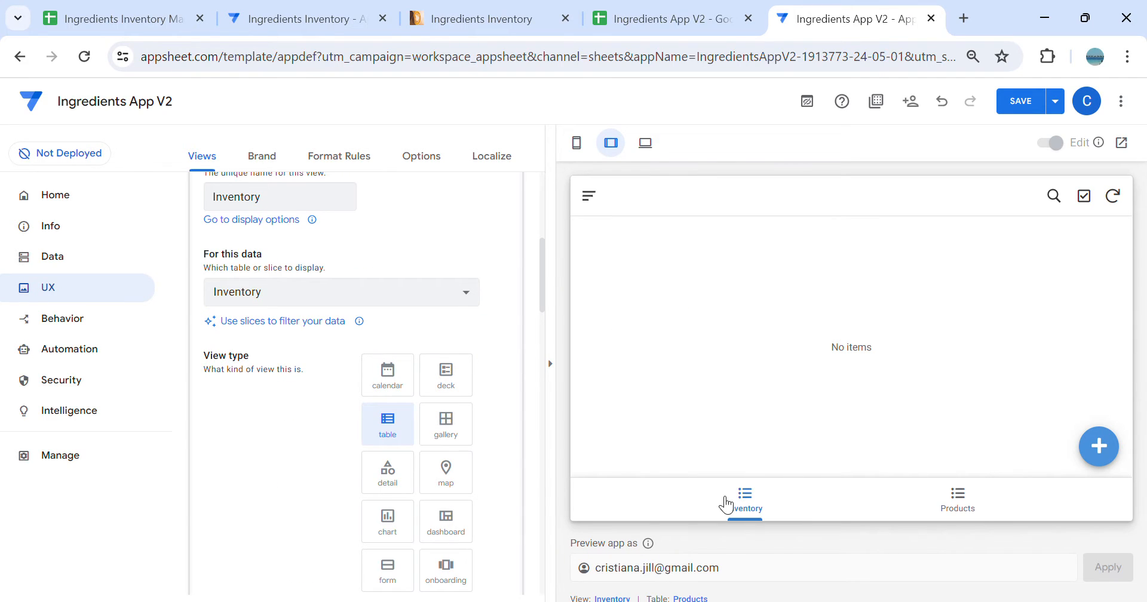
{"action": "left_click", "coordinate": [959, 502]}
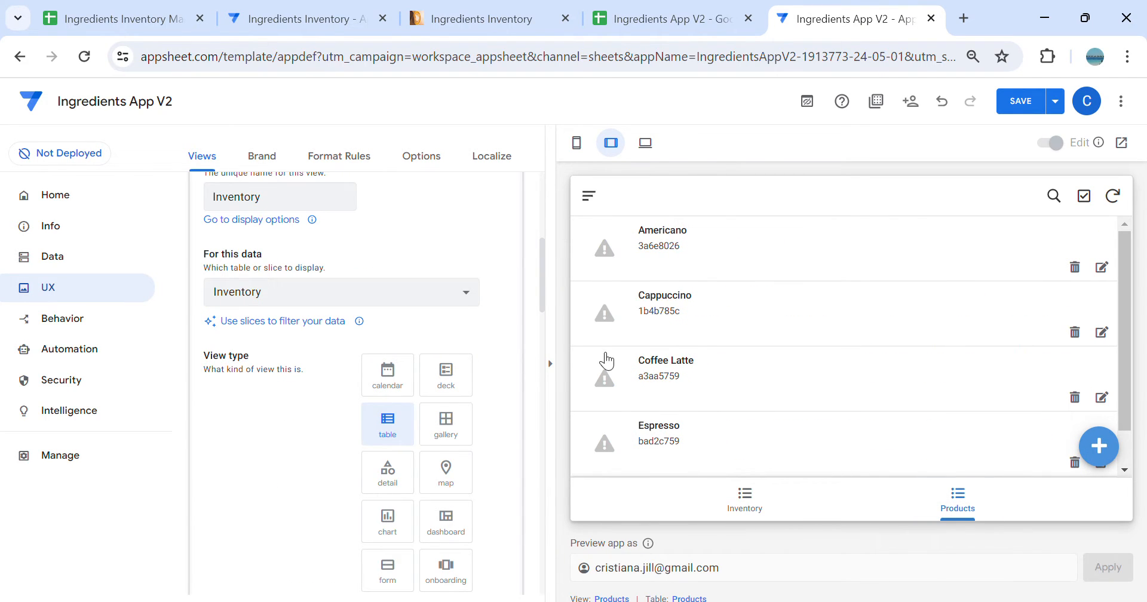
{"action": "left_click", "coordinate": [549, 363]}
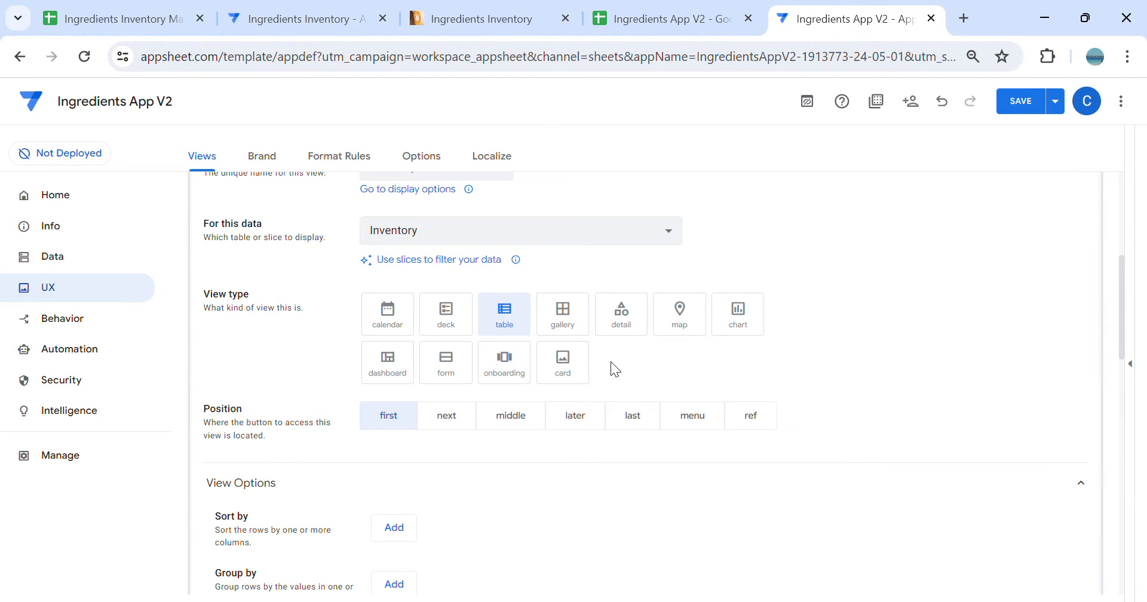
Sort the Inventory view by Item Name in ascending order
{"action": "scroll", "coordinate": [611, 361], "scroll_direction": "down", "scroll_amount": 3}
{"action": "left_click", "coordinate": [401, 356]}
{"action": "left_click", "coordinate": [417, 354]}
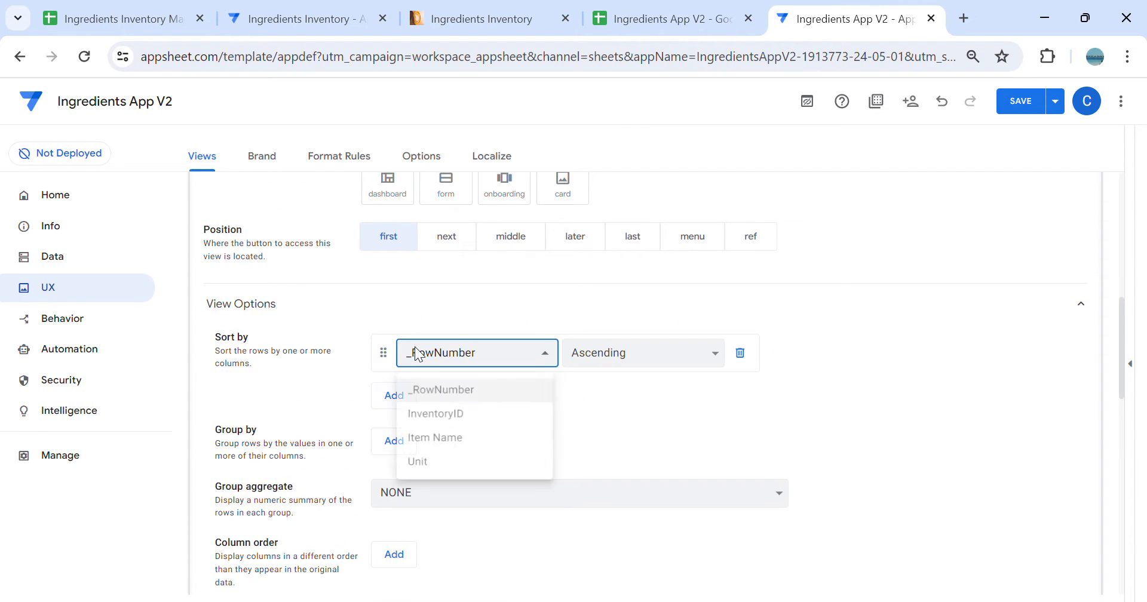
{"action": "left_click", "coordinate": [445, 441]}
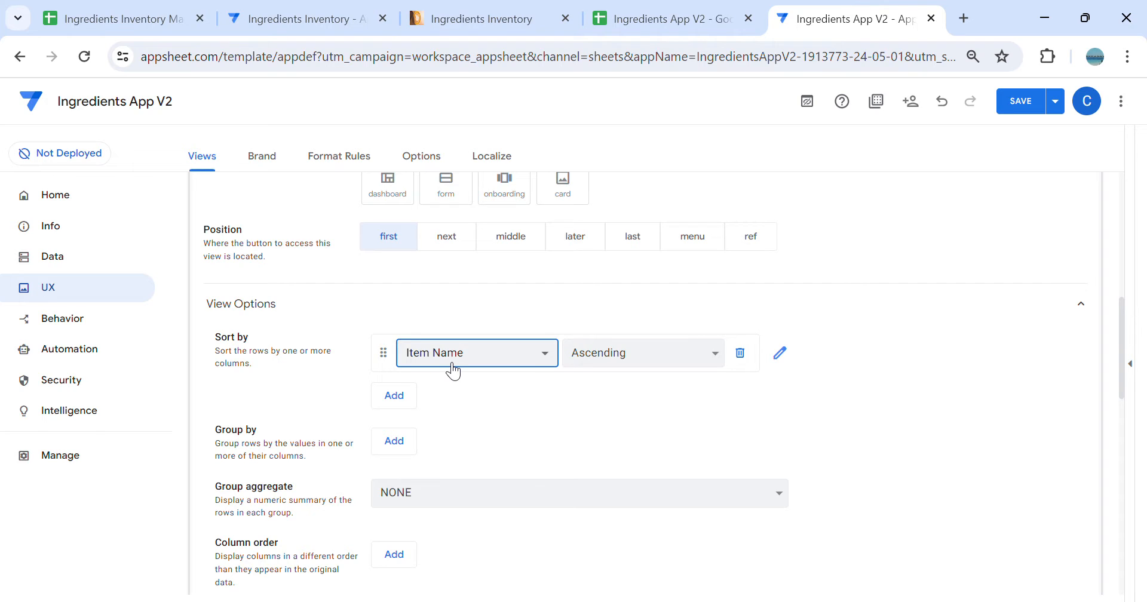
Set the Inventory view's column order to InventoryID, Item Name, Unit
{"action": "scroll", "coordinate": [499, 376], "scroll_direction": "down", "scroll_amount": 3}
{"action": "left_click", "coordinate": [394, 376]}
{"action": "left_click", "coordinate": [431, 389]}
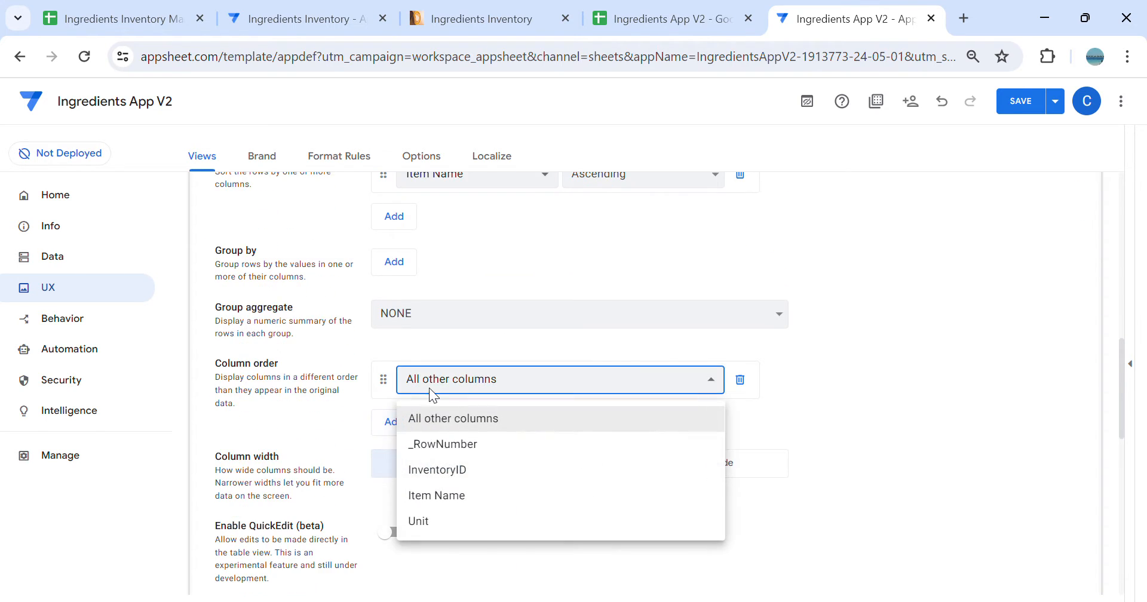
{"action": "left_click", "coordinate": [466, 468]}
{"action": "left_click", "coordinate": [414, 427]}
{"action": "left_click", "coordinate": [425, 431]}
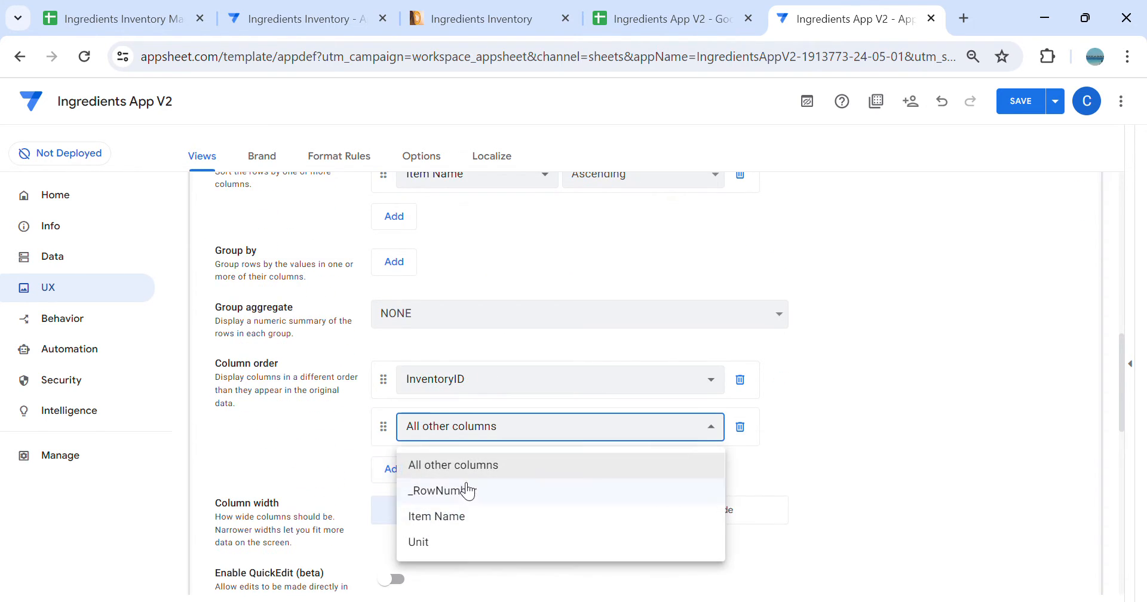
{"action": "left_click", "coordinate": [472, 514]}
{"action": "left_click", "coordinate": [394, 469]}
{"action": "left_click", "coordinate": [418, 475]}
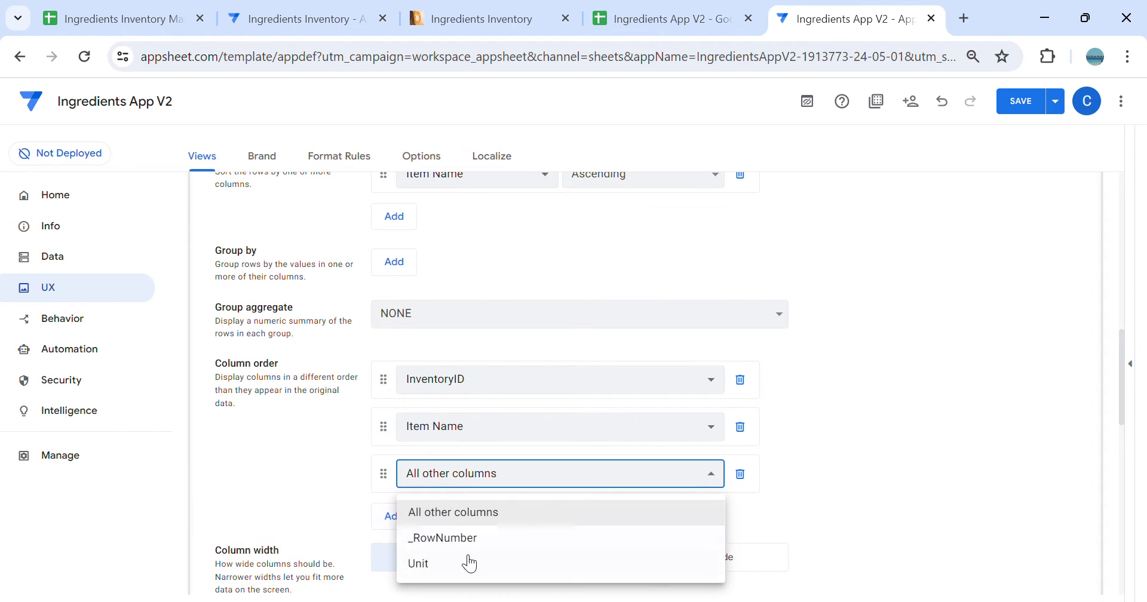
{"action": "left_click", "coordinate": [468, 559]}
Open the Inventory view's display settings at the icon and display name options
{"action": "scroll", "coordinate": [692, 420], "scroll_direction": "down", "scroll_amount": 4}
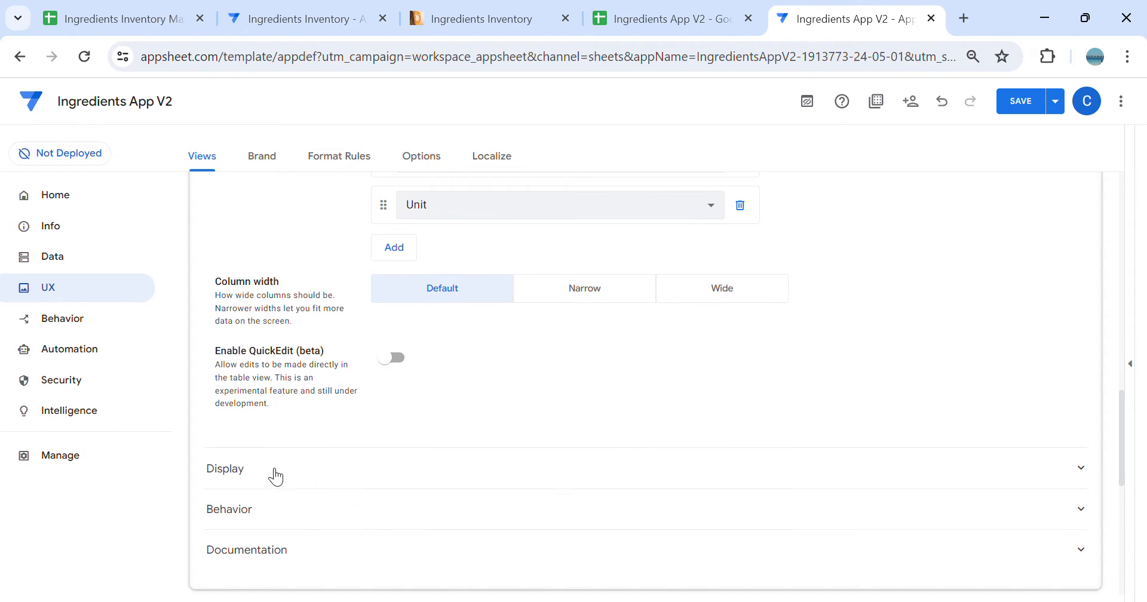
{"action": "left_click", "coordinate": [275, 471]}
{"action": "scroll", "coordinate": [504, 433], "scroll_direction": "down", "scroll_amount": 3}
{"action": "left_click_drag", "start_coordinate": [438, 361], "coordinate": [449, 354]}
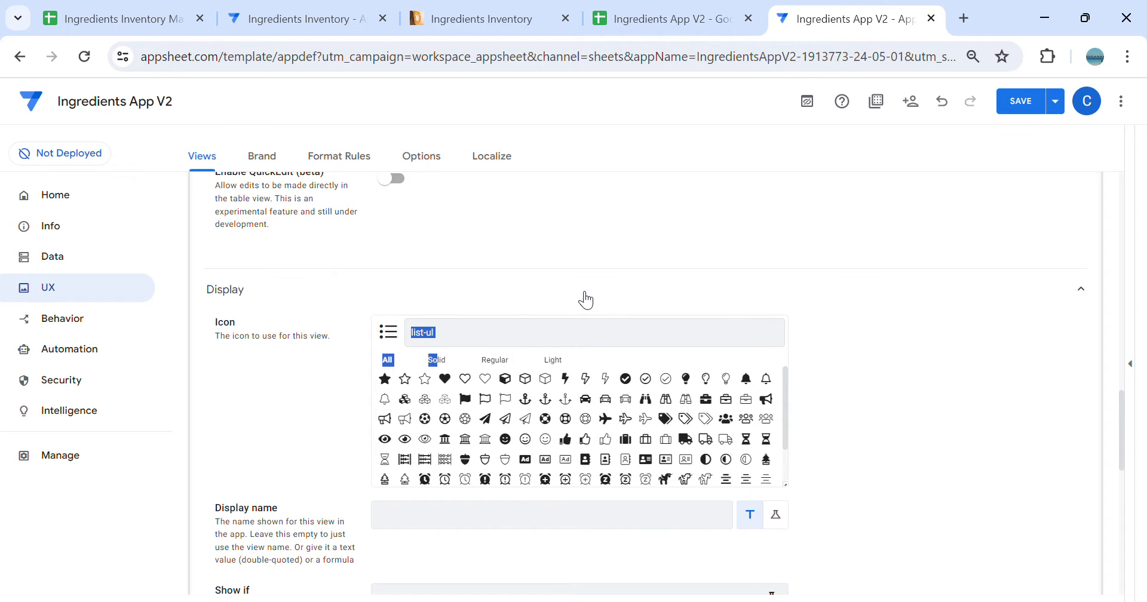
{"action": "left_click", "coordinate": [460, 526]}
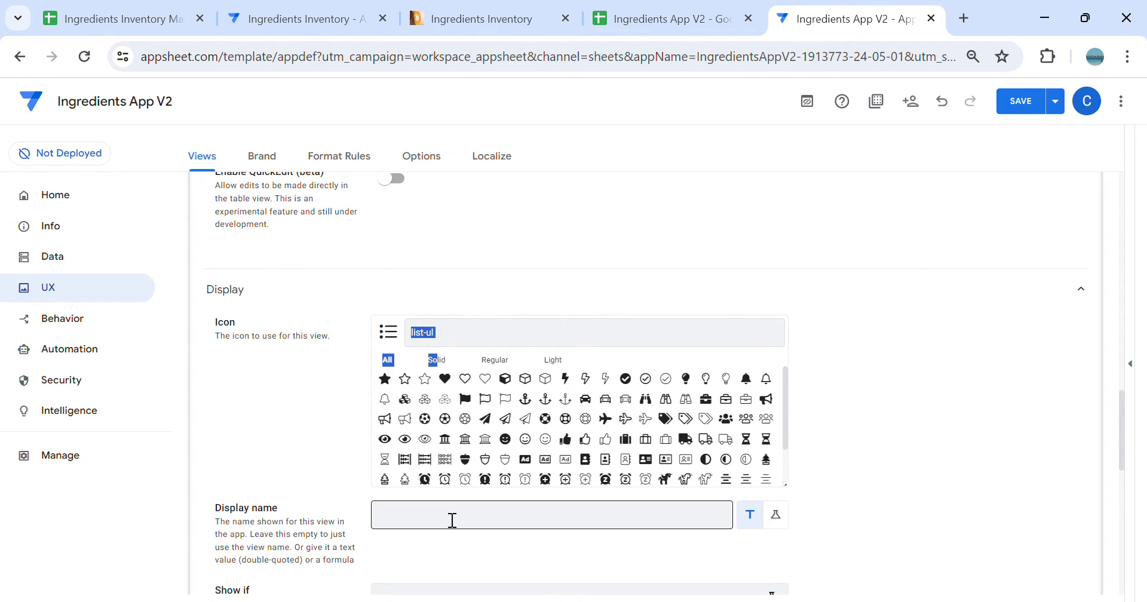
Try a solid list icon for the Inventory view, searching the icons for "she"
{"action": "left_click", "coordinate": [478, 347]}
{"action": "type", "text": "shelv"}
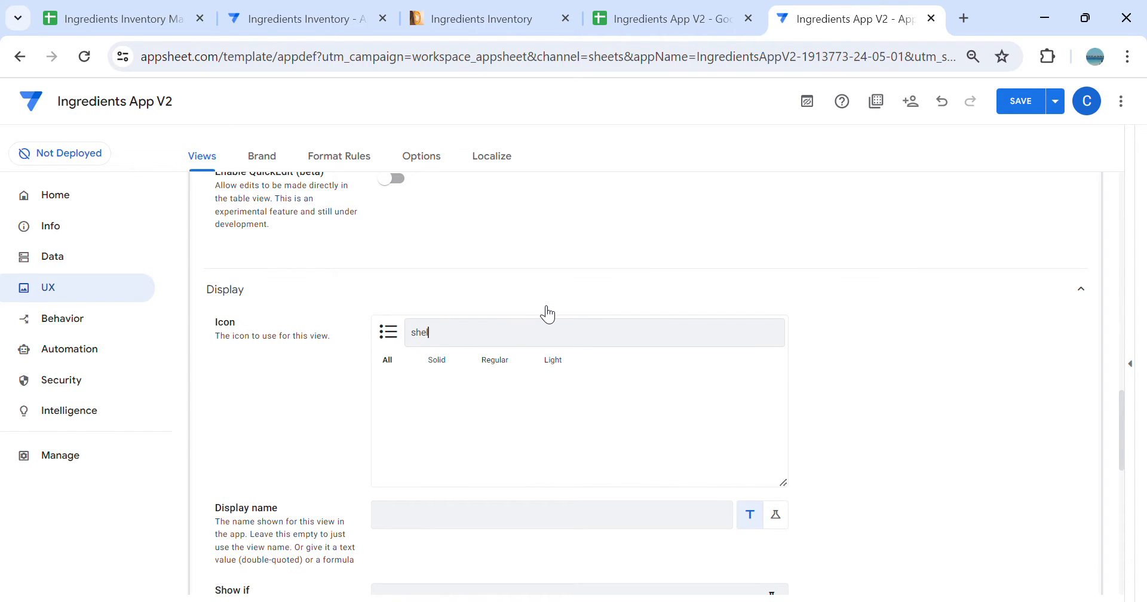
{"action": "key", "text": "BackSpace"}
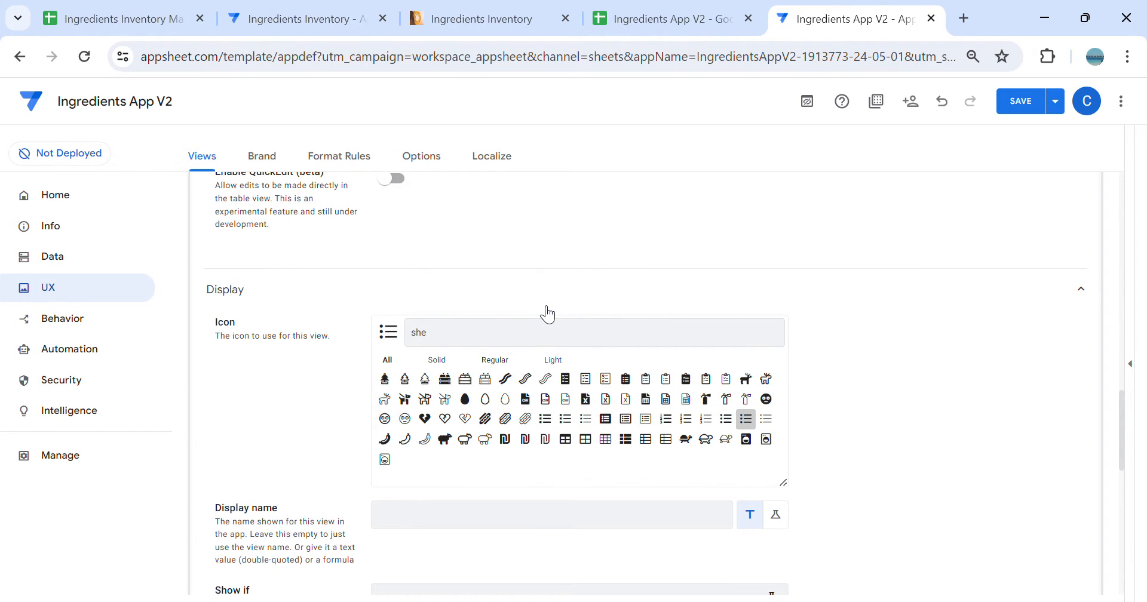
{"action": "left_click", "coordinate": [634, 445]}
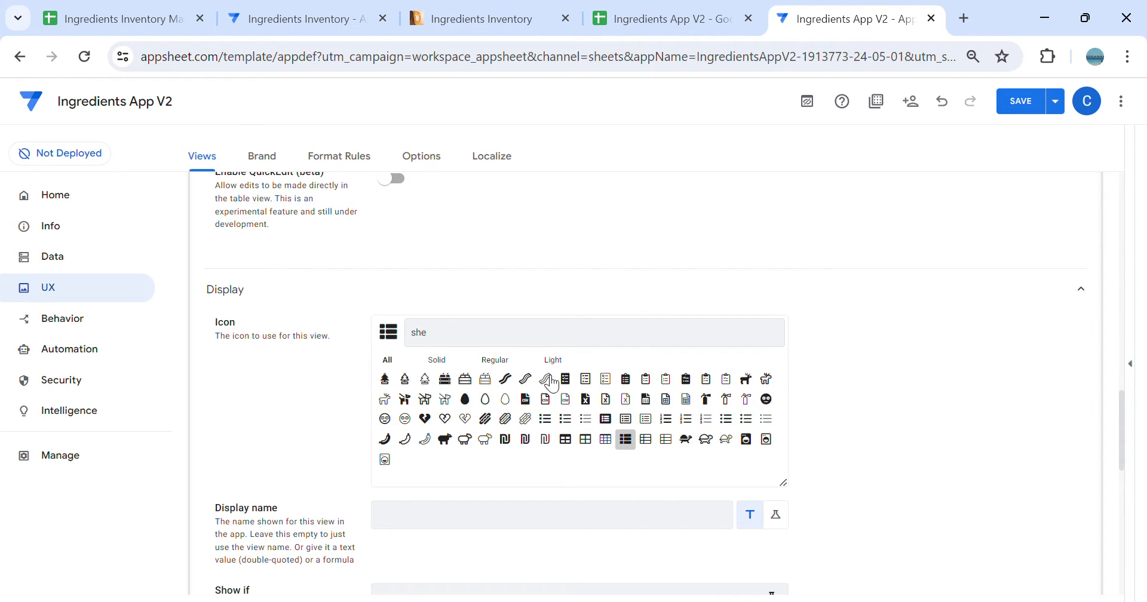
Search the view icons for "wareh", choose the solid warehouse shelving icon for the Inventory view, and save the app
{"action": "left_click_drag", "start_coordinate": [444, 333], "coordinate": [302, 340]}
{"action": "type", "text": "wareh"}
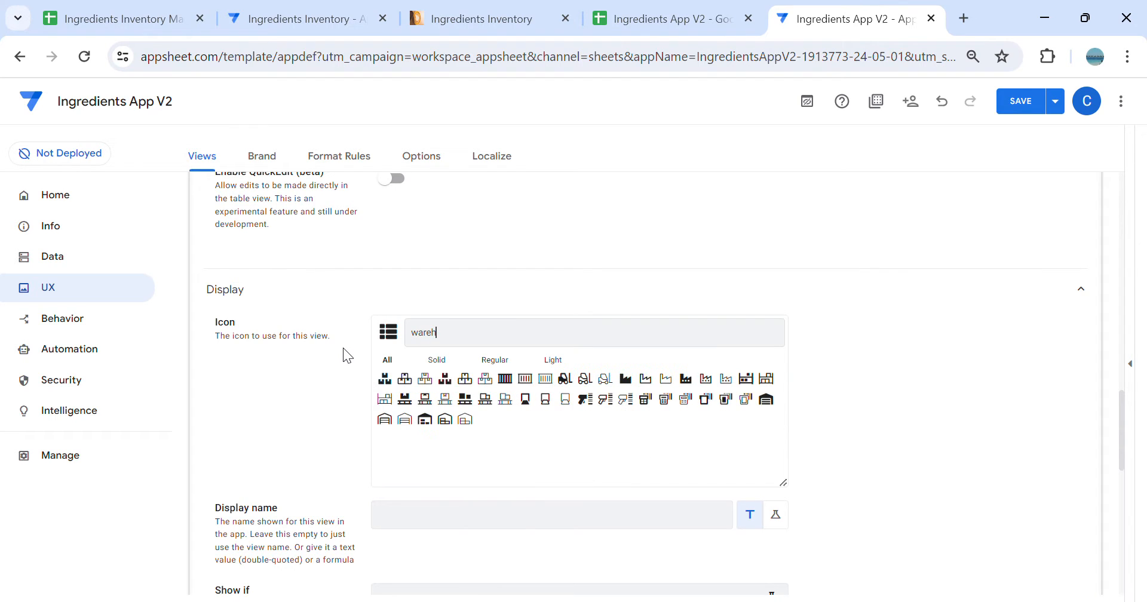
{"action": "left_click", "coordinate": [385, 399]}
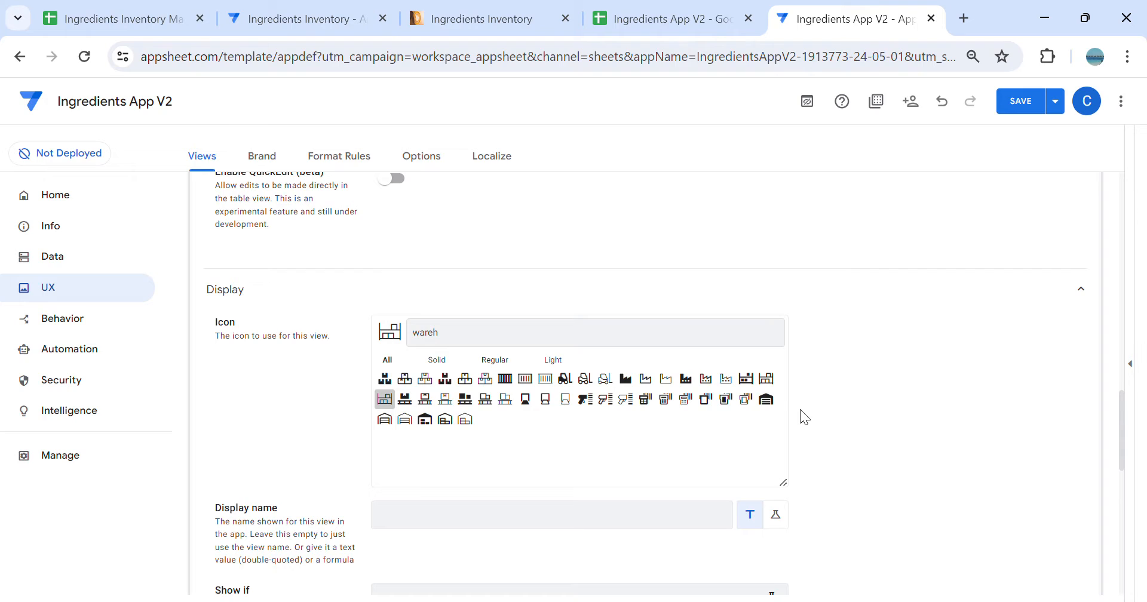
{"action": "left_click", "coordinate": [465, 400]}
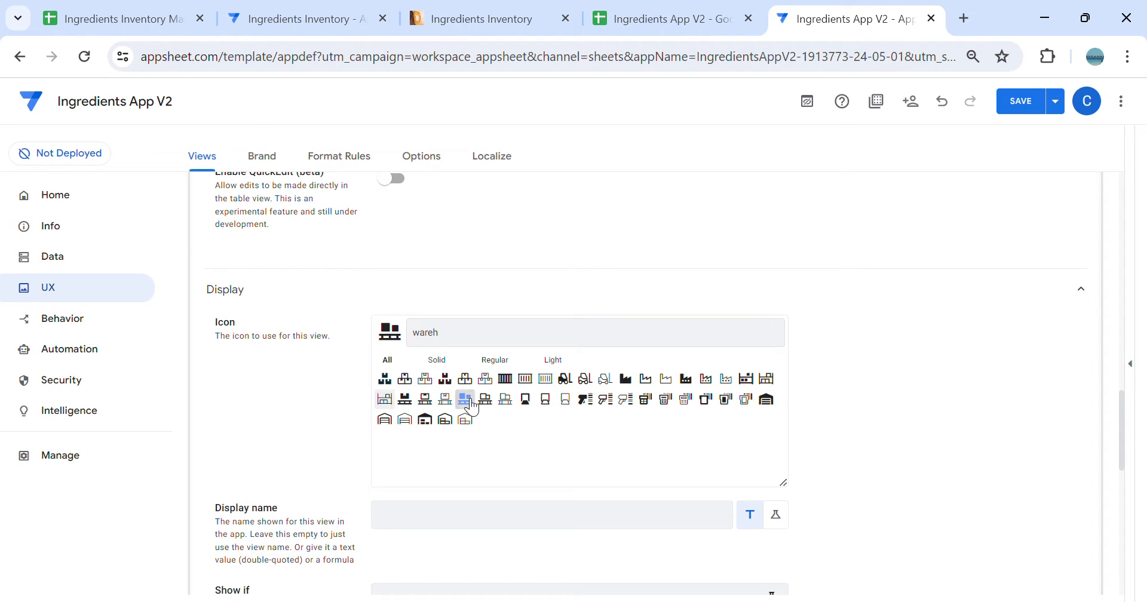
{"action": "left_click", "coordinate": [746, 378]}
{"action": "left_click", "coordinate": [1021, 102]}
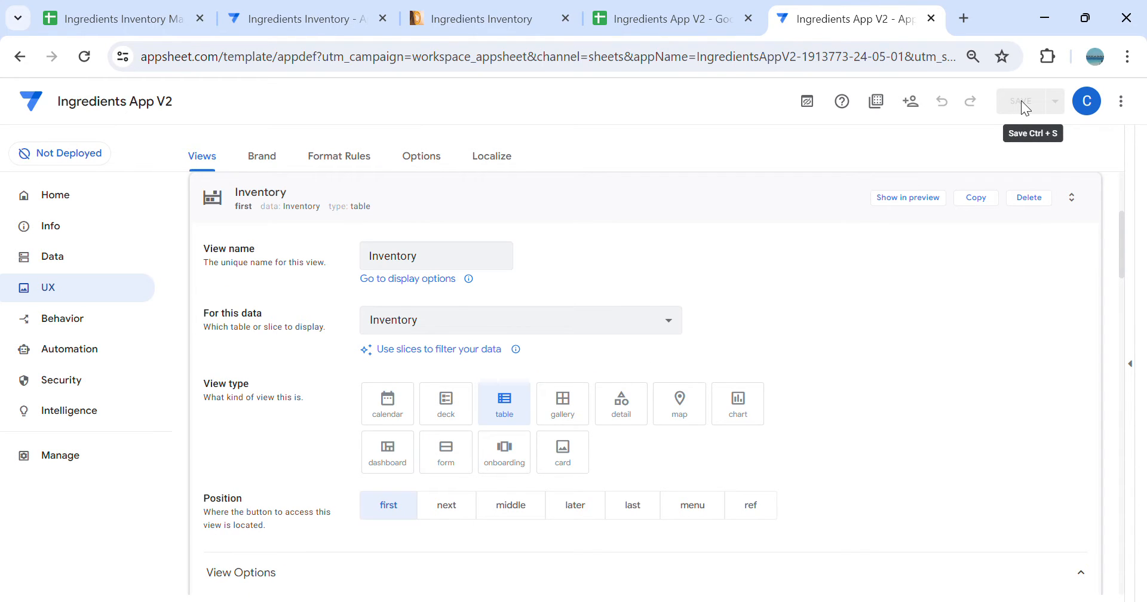
Open a new Inventory entry form in the app preview and examine its Item Name and Unit fields
{"action": "left_click", "coordinate": [1131, 366]}
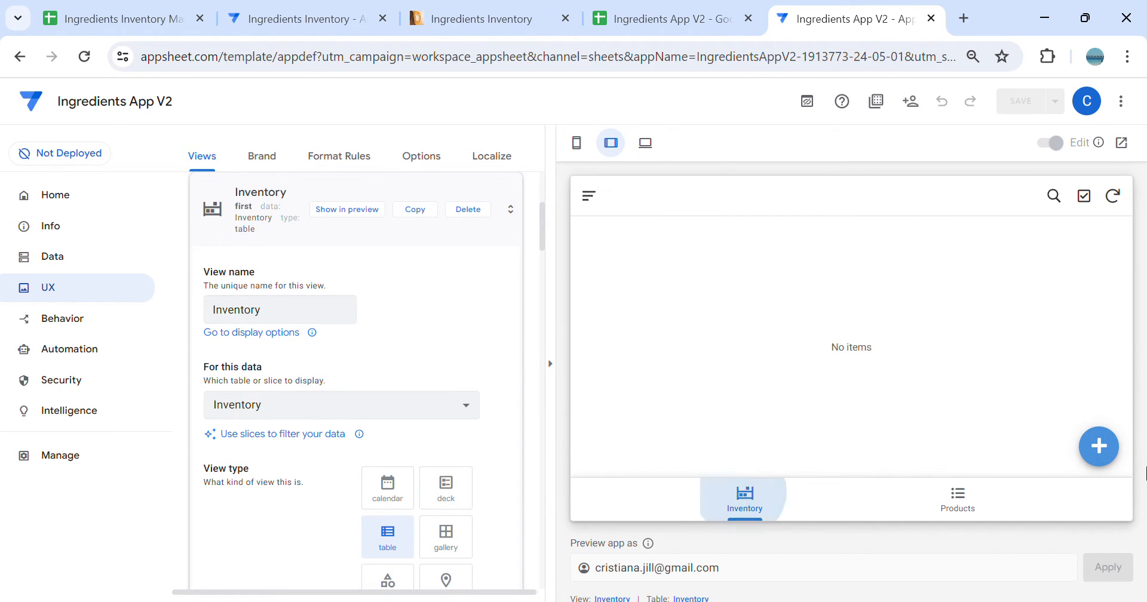
{"action": "left_click", "coordinate": [1099, 447]}
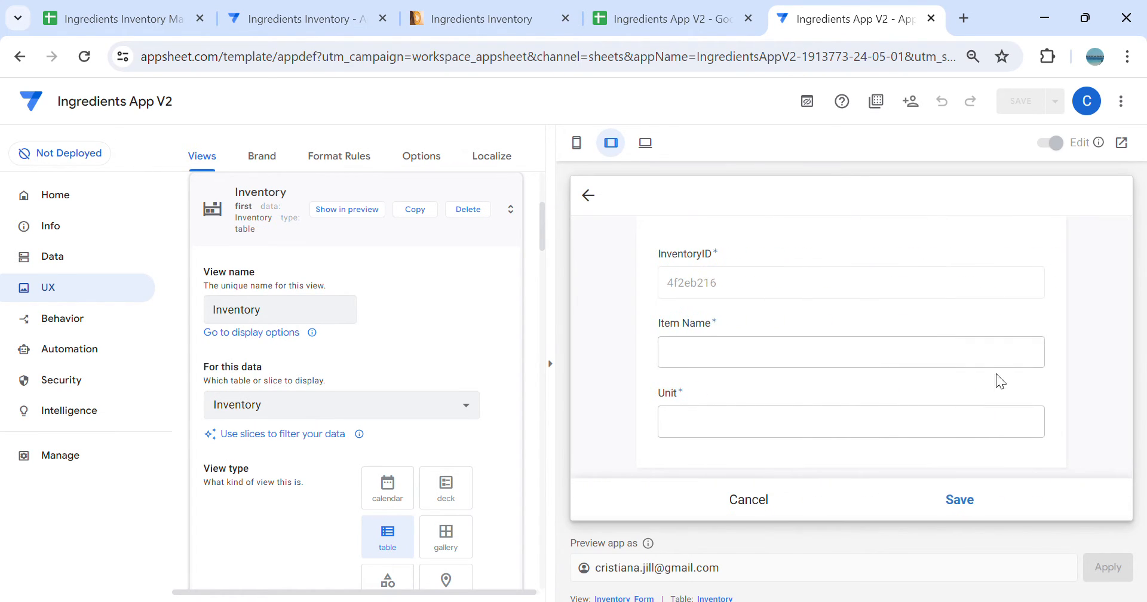
{"action": "left_click", "coordinate": [726, 366]}
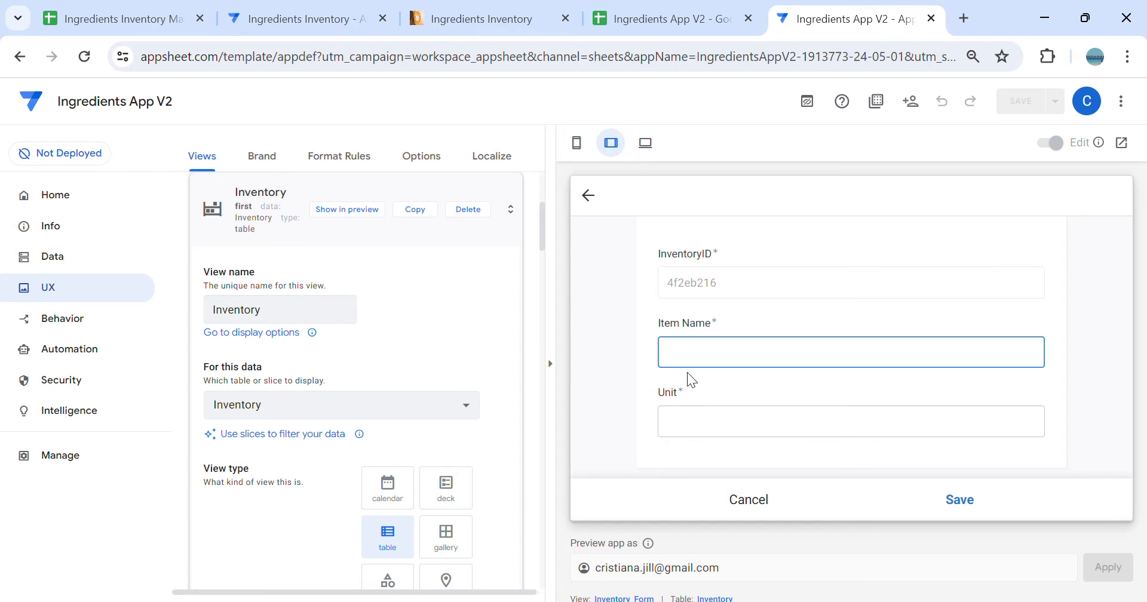
{"action": "left_click", "coordinate": [709, 436]}
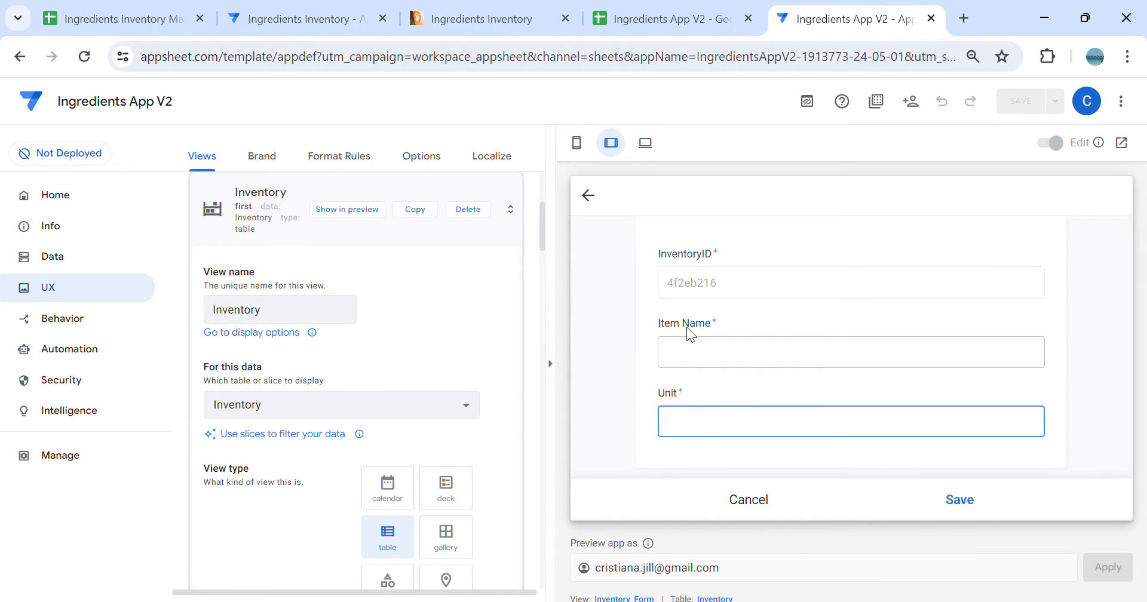
Copy the Ground Coffee Beans and Milk rows from the Inventory sheet of the Ingredients Inventory Management spreadsheet
{"action": "left_click", "coordinate": [90, 17]}
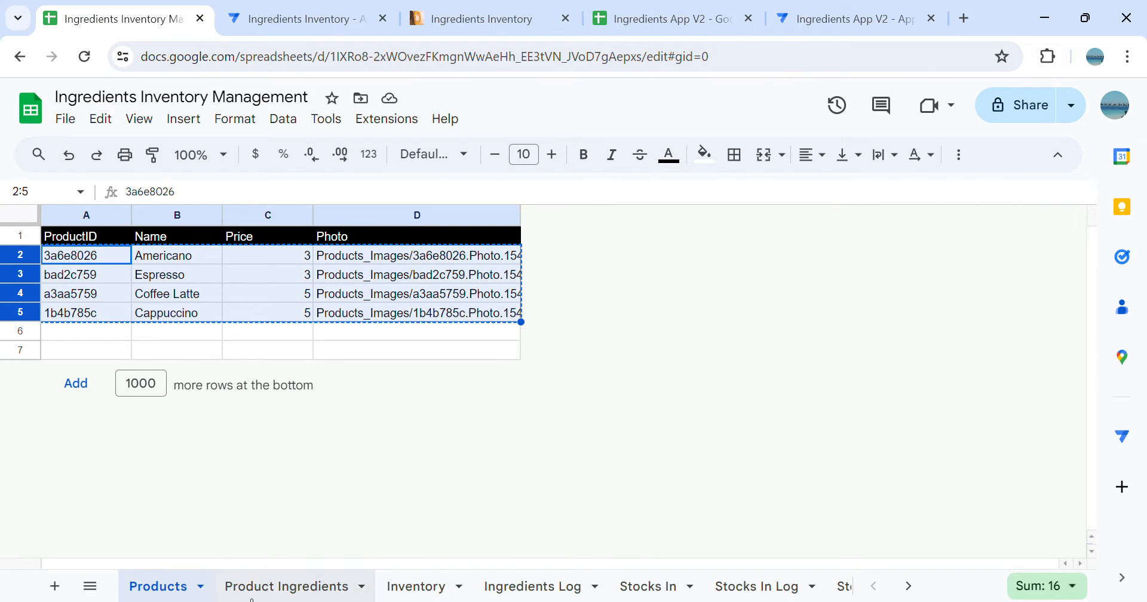
{"action": "left_click", "coordinate": [404, 588]}
{"action": "left_click", "coordinate": [317, 313]}
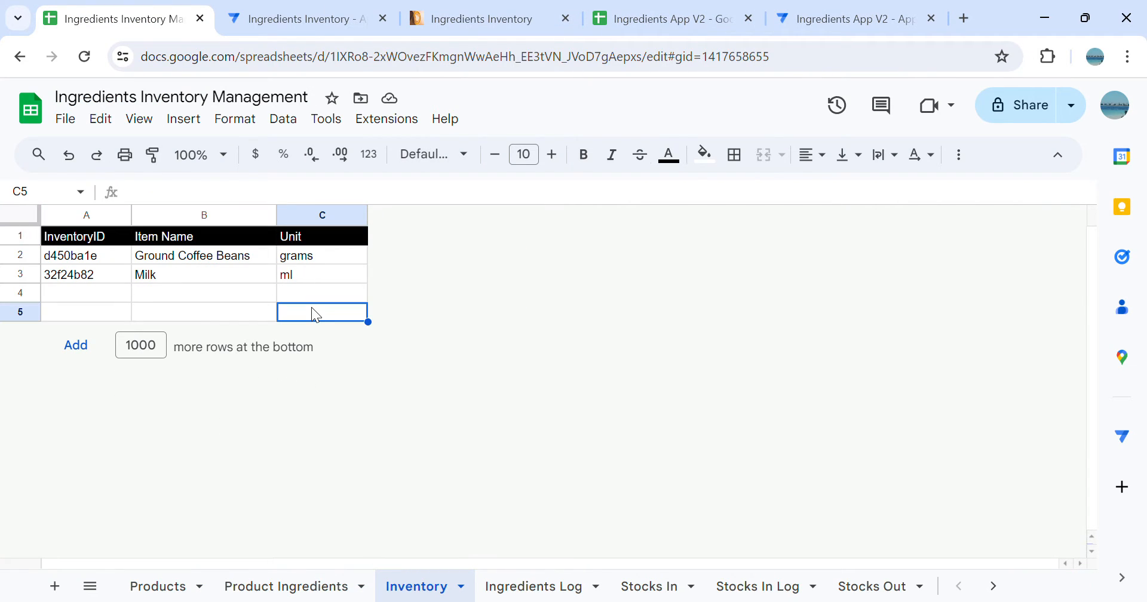
{"action": "left_click_drag", "start_coordinate": [53, 257], "coordinate": [297, 287]}
Paste the copied Ground Coffee Beans and Milk rows into the Ingredients App V2 spreadsheet's Inventory sheet, starting at cell A2
{"action": "left_click", "coordinate": [824, 19]}
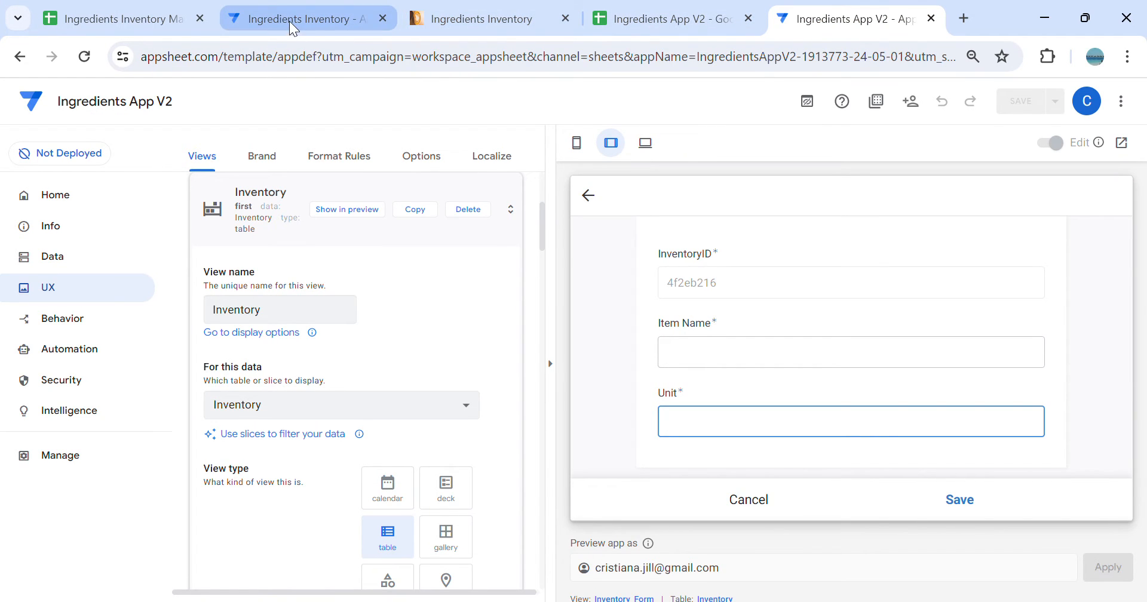
{"action": "left_click", "coordinate": [689, 16]}
{"action": "left_click", "coordinate": [419, 587]}
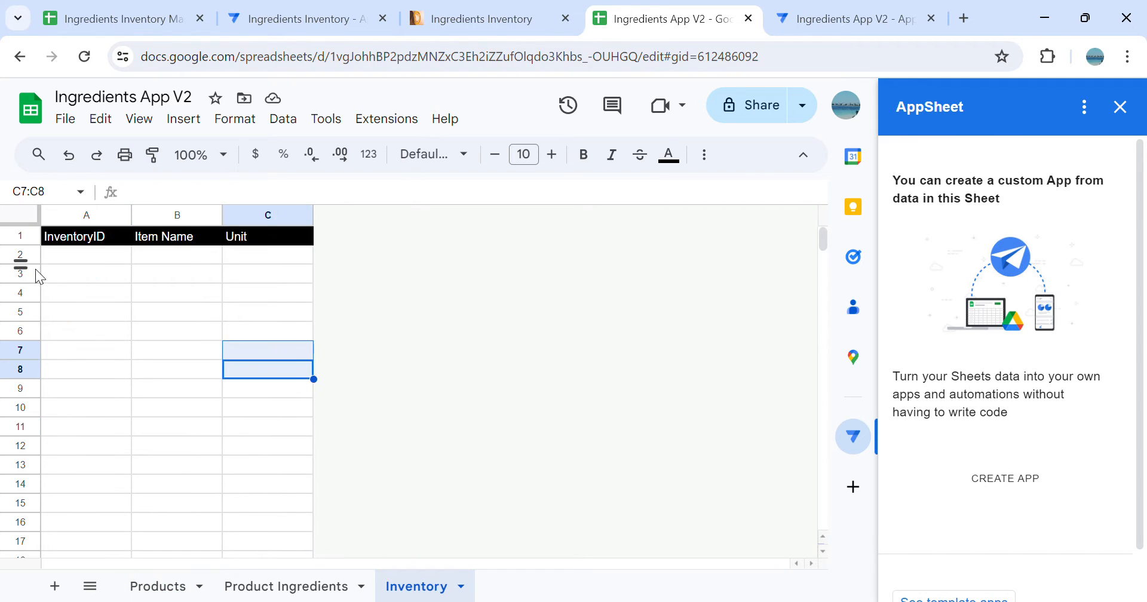
{"action": "left_click", "coordinate": [71, 262]}
{"action": "type", "text": "d450ba1e\tGround Coffee B\tgrams 32f24b82\tMilk\tml"}
{"action": "left_click", "coordinate": [177, 389]}
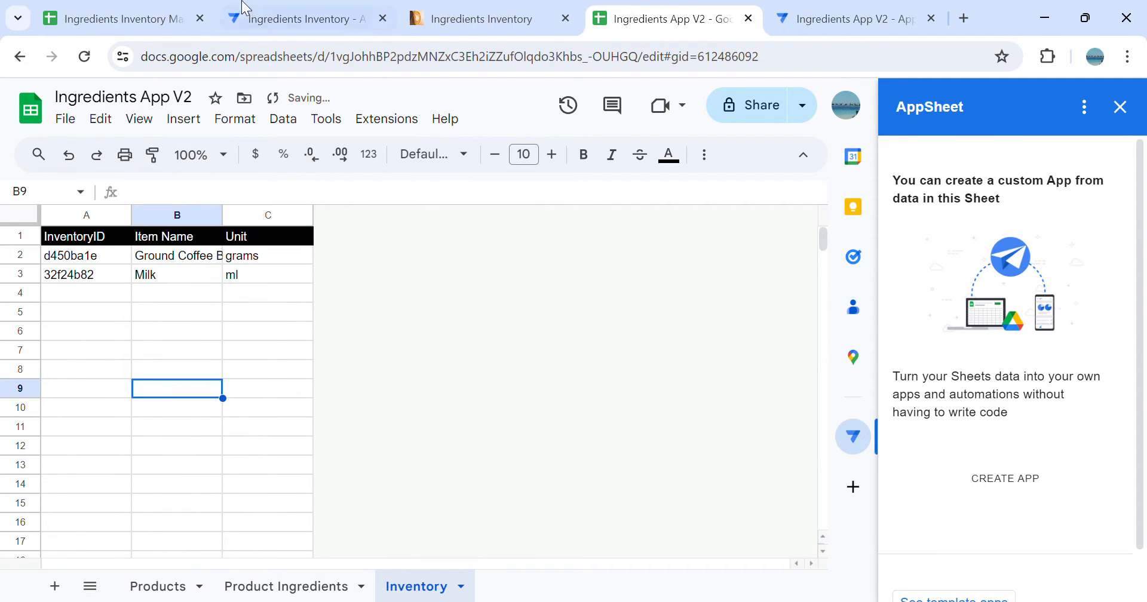
Switch to the Ingredients App V2 editor and set the Inventory table's Unit column type to Enum
{"action": "left_click", "coordinate": [814, 22]}
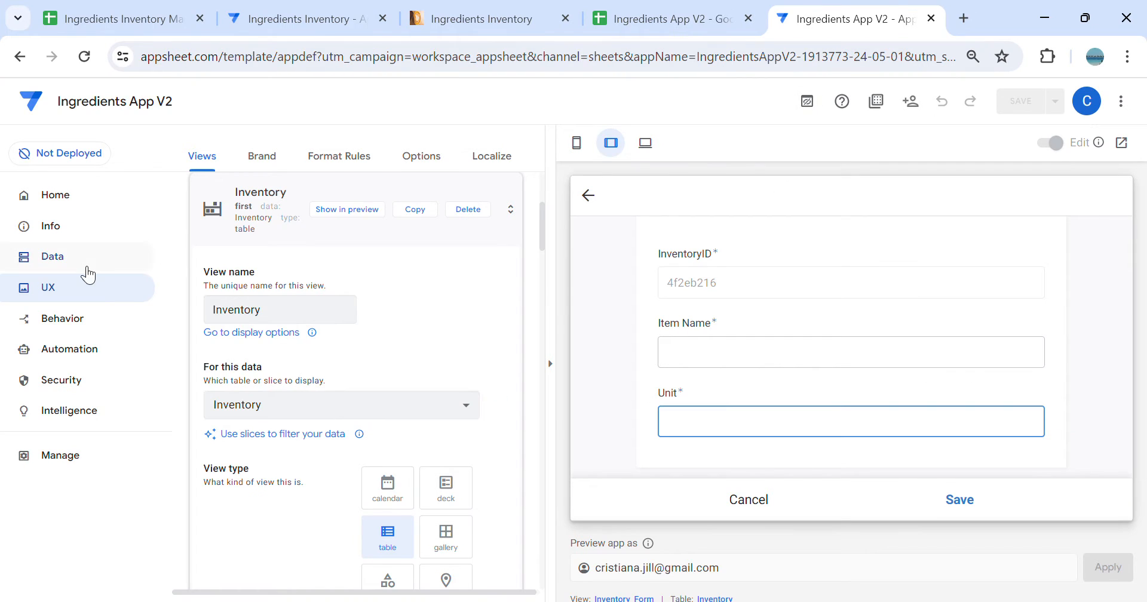
{"action": "left_click", "coordinate": [86, 268]}
{"action": "left_click", "coordinate": [366, 420]}
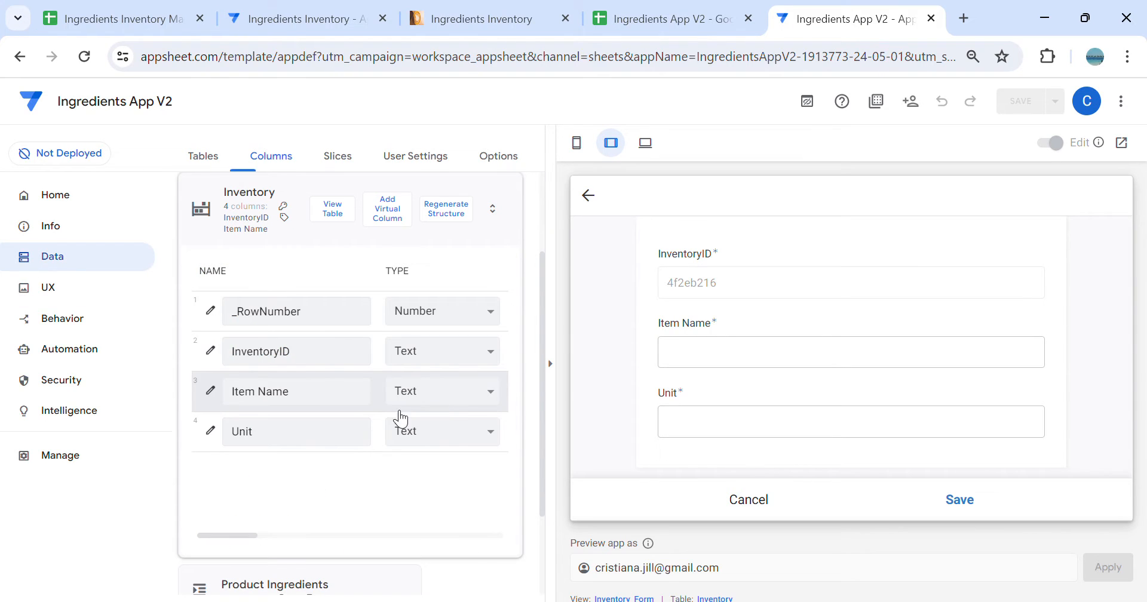
{"action": "left_click", "coordinate": [560, 376]}
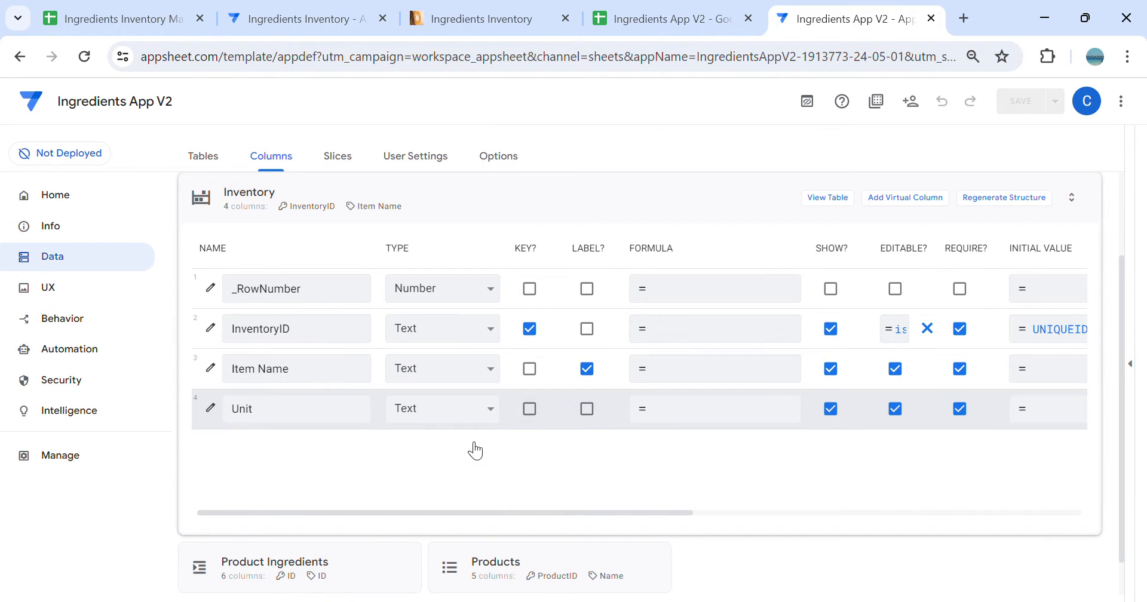
{"action": "left_click", "coordinate": [475, 409]}
{"action": "key", "text": "e"}
{"action": "key", "text": "e"}
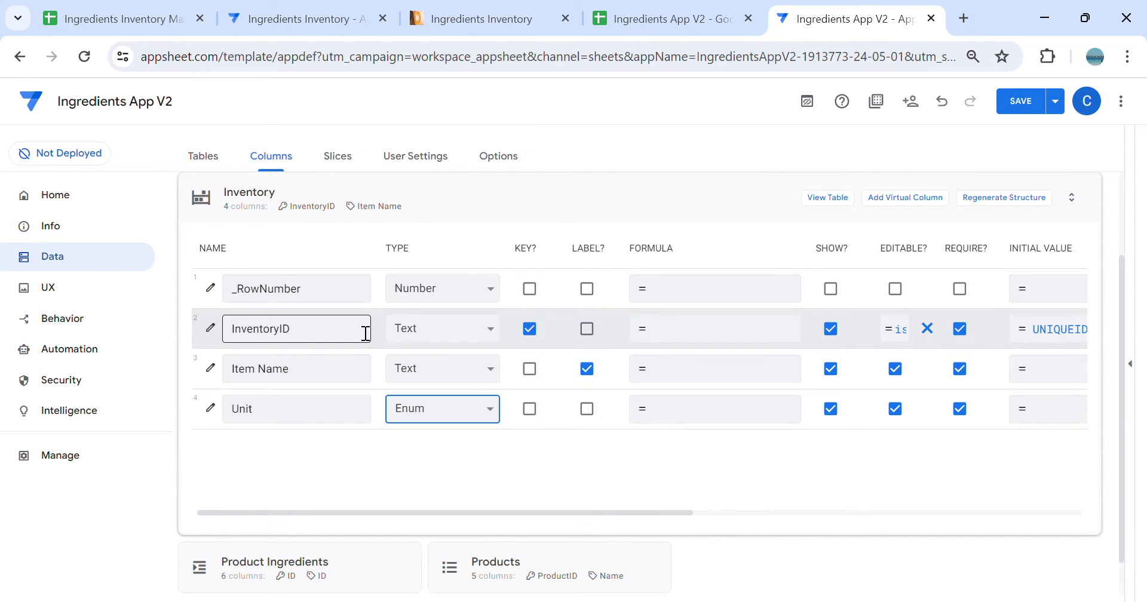
Add "grams" to the Unit column's Enum values, copying it from the Ingredients Inventory Management spreadsheet
{"action": "left_click", "coordinate": [214, 407]}
{"action": "left_click", "coordinate": [511, 461]}
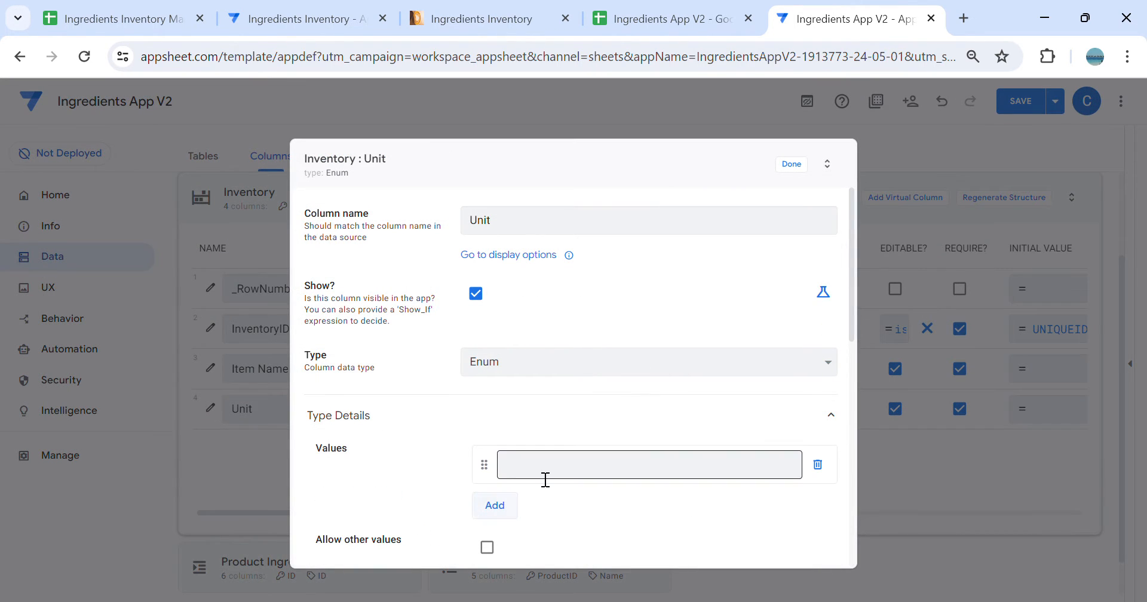
{"action": "left_click", "coordinate": [150, 19]}
{"action": "left_click", "coordinate": [302, 263]}
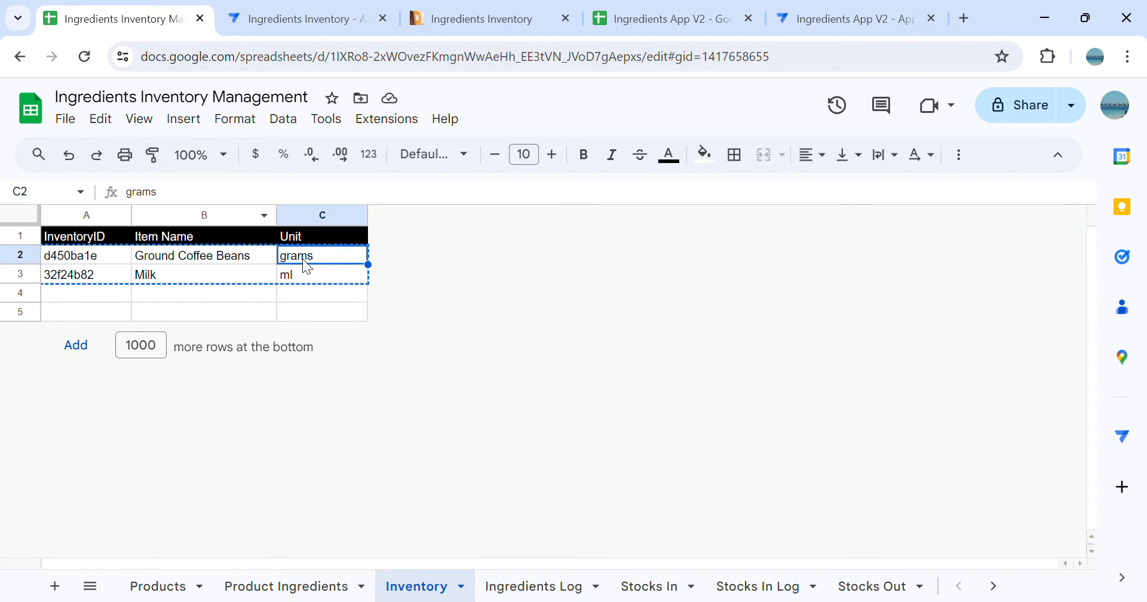
{"action": "key", "text": "ctrl+c"}
{"action": "left_click", "coordinate": [842, 20]}
{"action": "key", "text": "ctrl+v"}
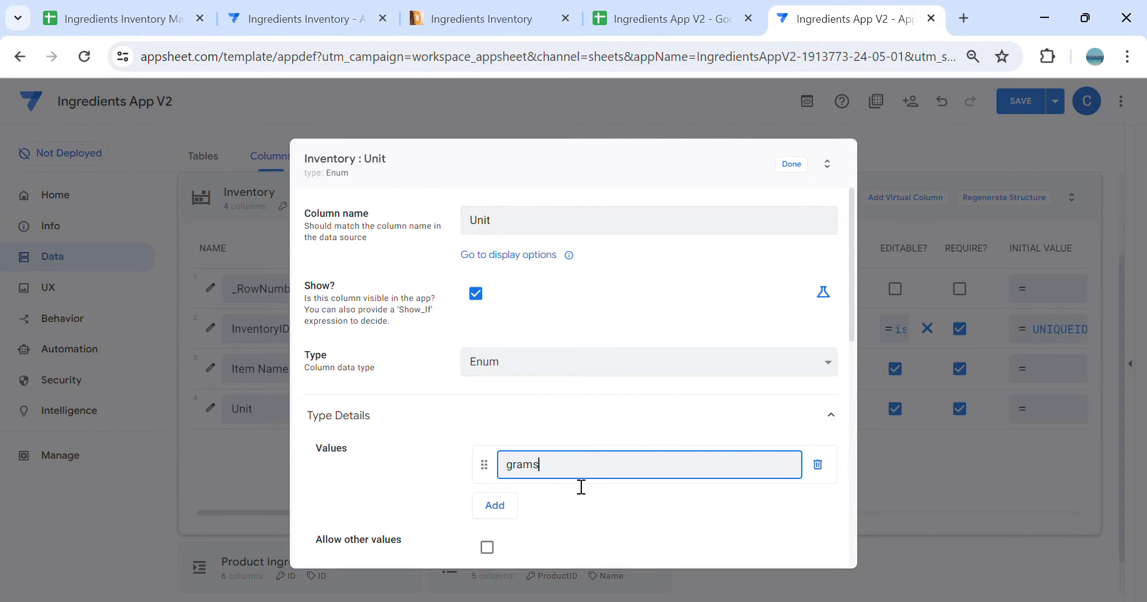
Add "ml" from the source spreadsheet as a second Unit value, close the column settings, and save the app
{"action": "scroll", "coordinate": [538, 493], "scroll_direction": "down", "scroll_amount": 2}
{"action": "left_click", "coordinate": [512, 428]}
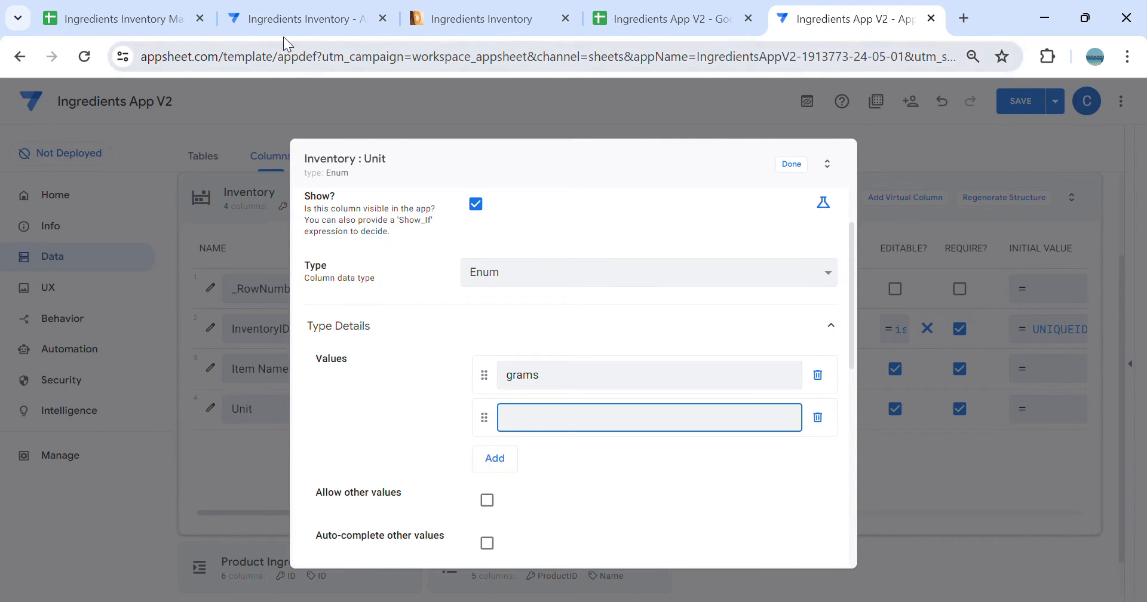
{"action": "left_click", "coordinate": [125, 19]}
{"action": "left_click", "coordinate": [308, 276]}
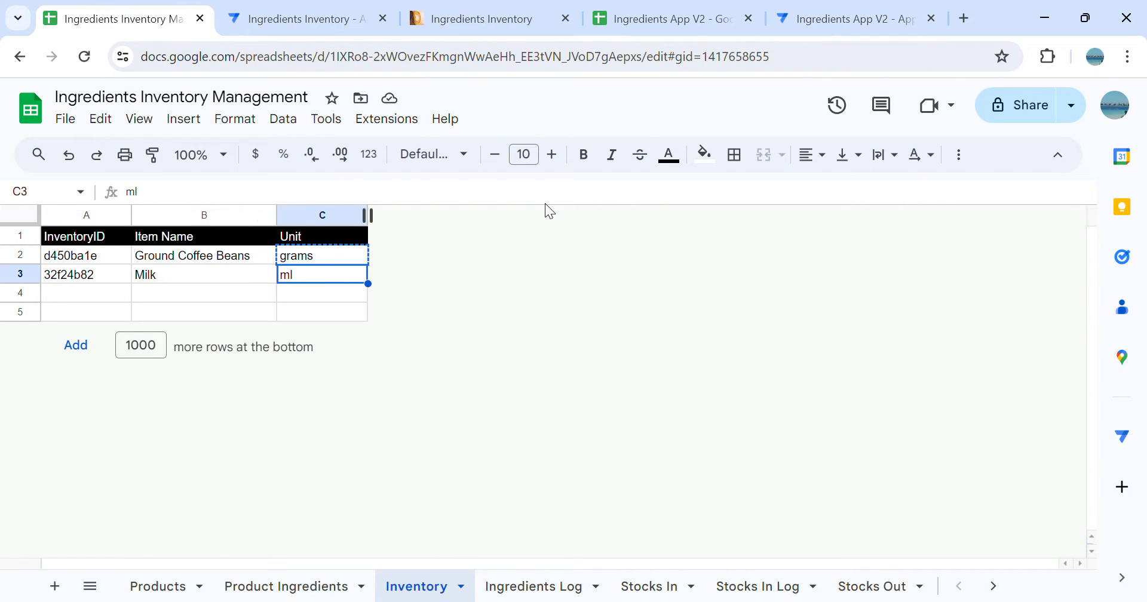
{"action": "key", "text": "ctrl+c"}
{"action": "left_click", "coordinate": [845, 18]}
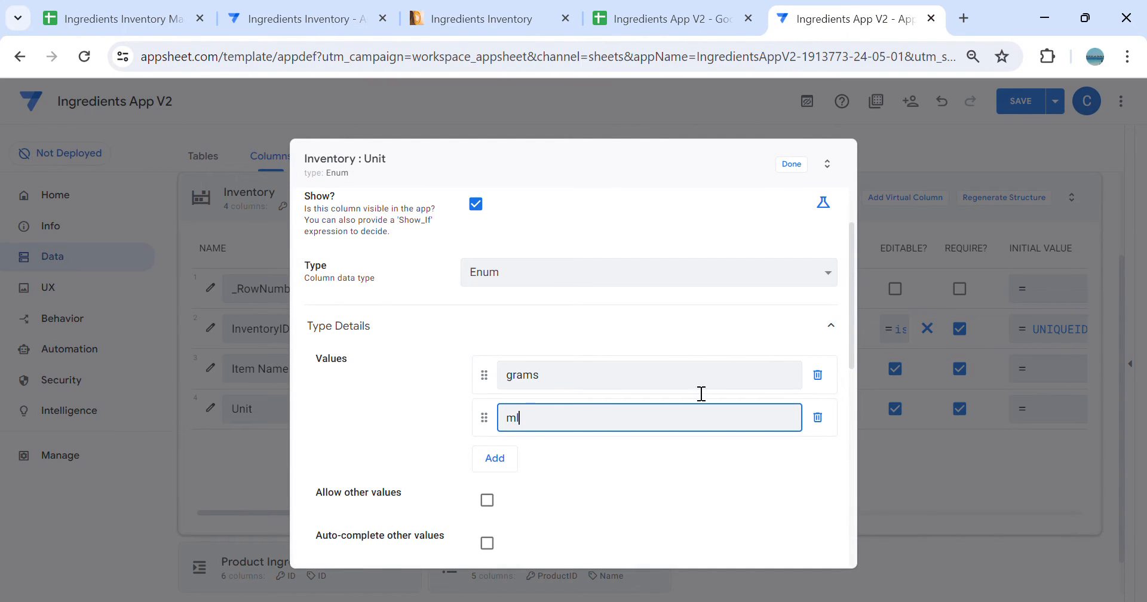
{"action": "left_click", "coordinate": [799, 166]}
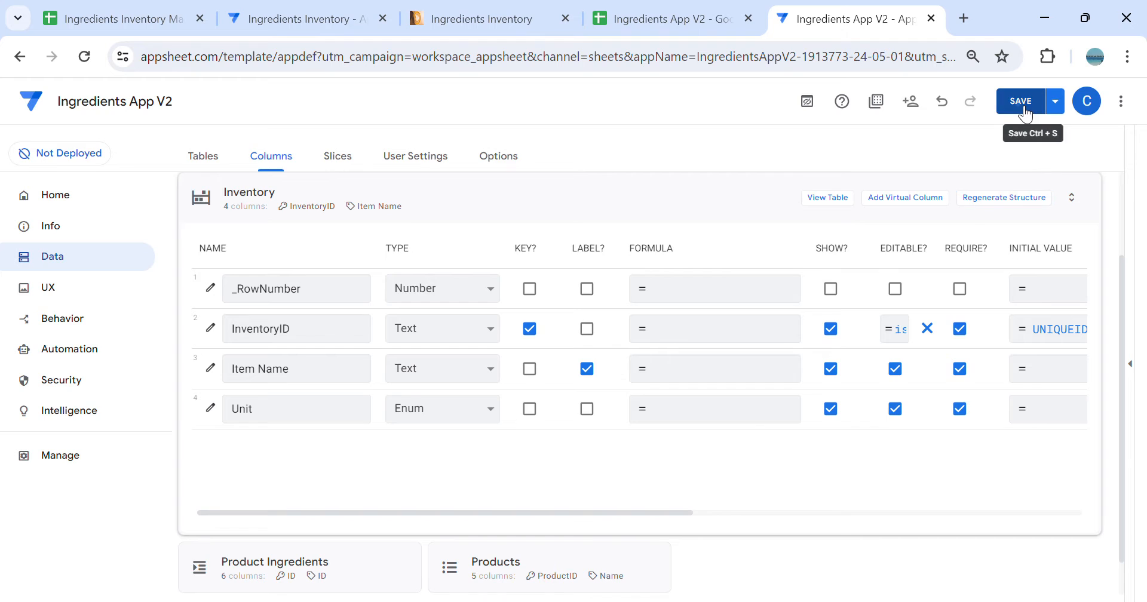
{"action": "left_click", "coordinate": [1023, 103]}
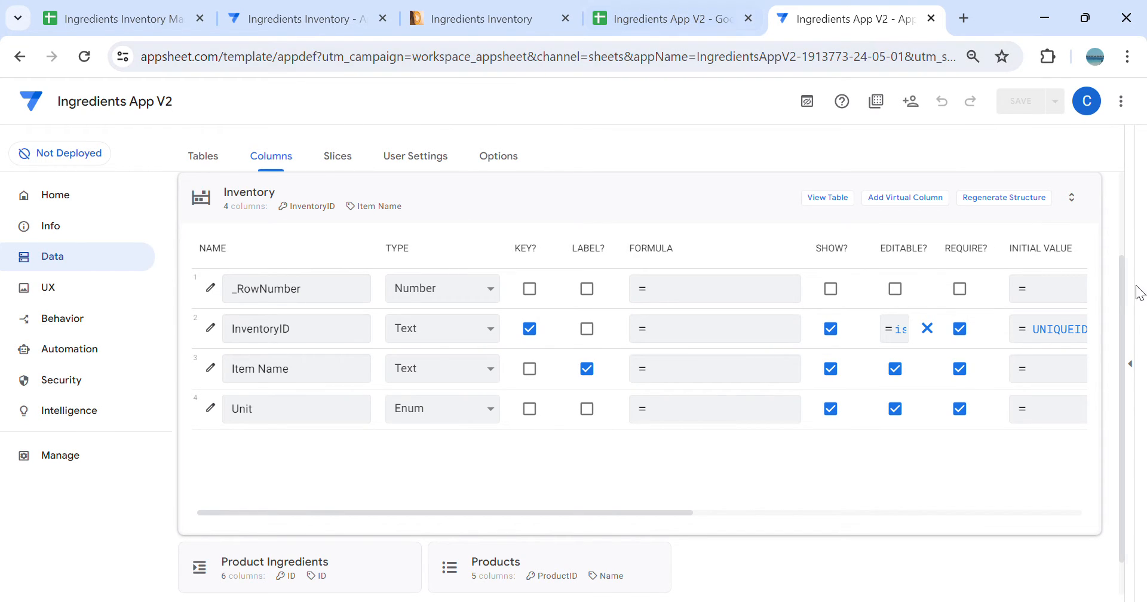
Leave the new-entry form in the app preview and view the Inventory list
{"action": "left_click", "coordinate": [1141, 376]}
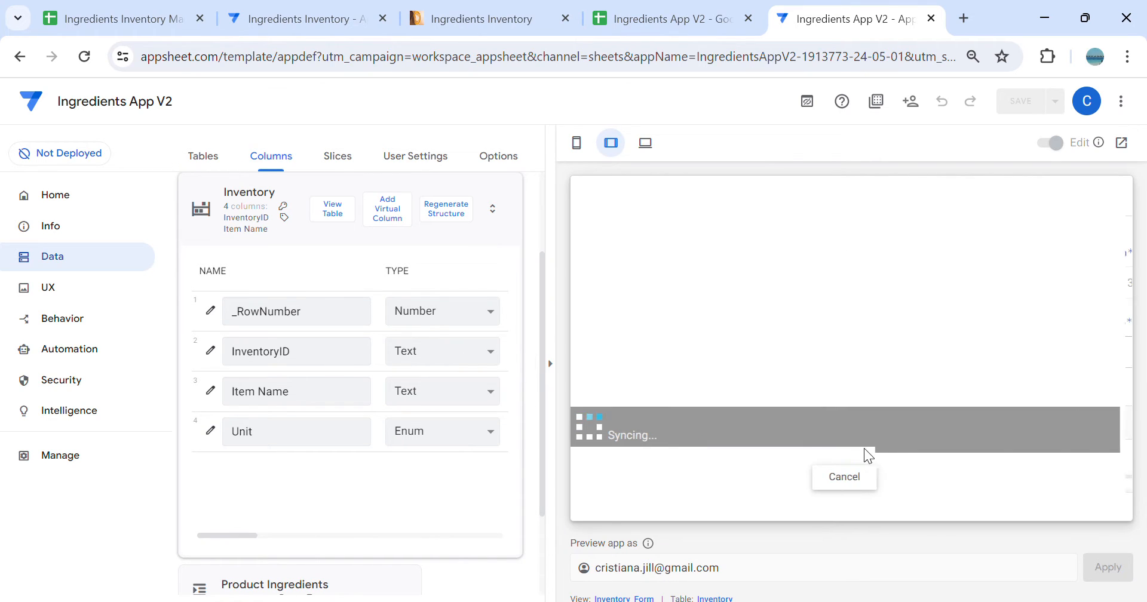
{"action": "left_click", "coordinate": [761, 505]}
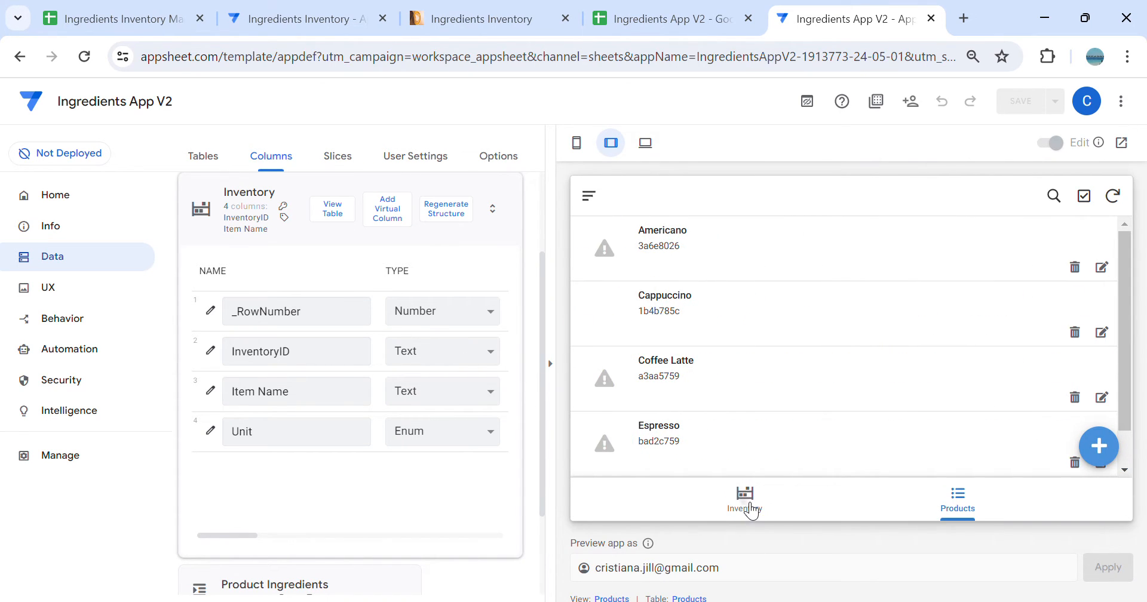
{"action": "left_click", "coordinate": [751, 508]}
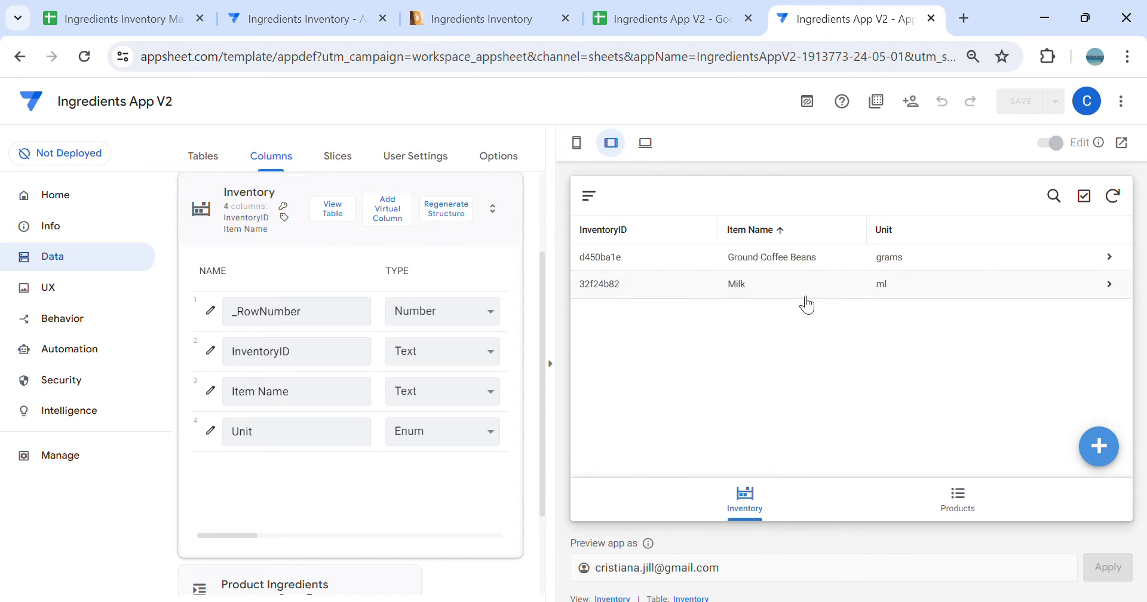
In the brand settings, turn on showing the view name in the header, leave the logo off, and save the app
{"action": "left_click", "coordinate": [108, 293]}
{"action": "left_click", "coordinate": [433, 162]}
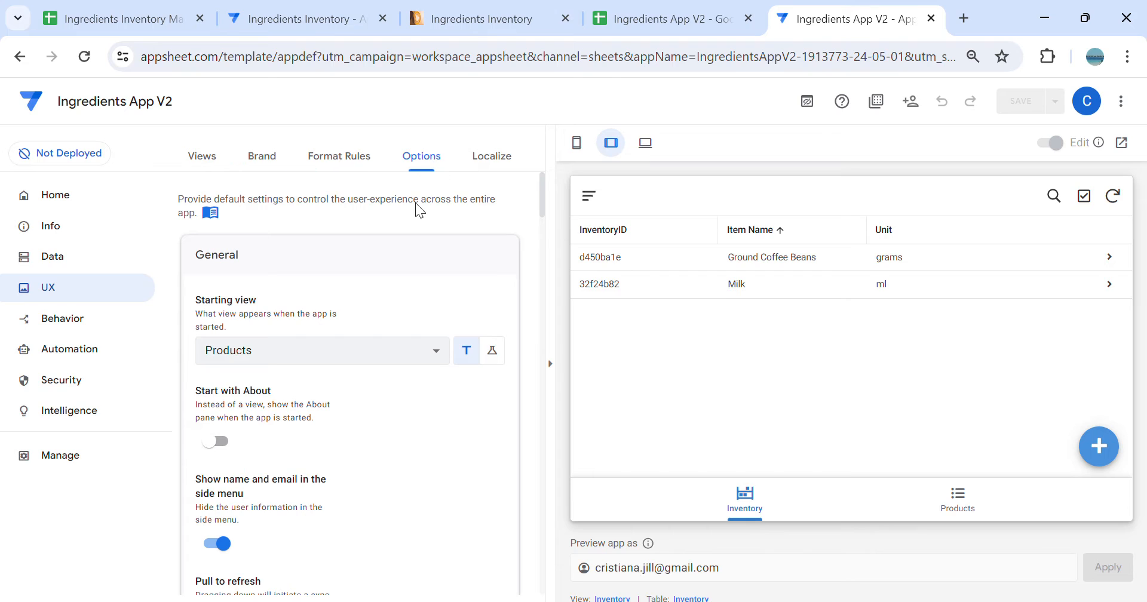
{"action": "scroll", "coordinate": [418, 249], "scroll_direction": "down", "scroll_amount": 2}
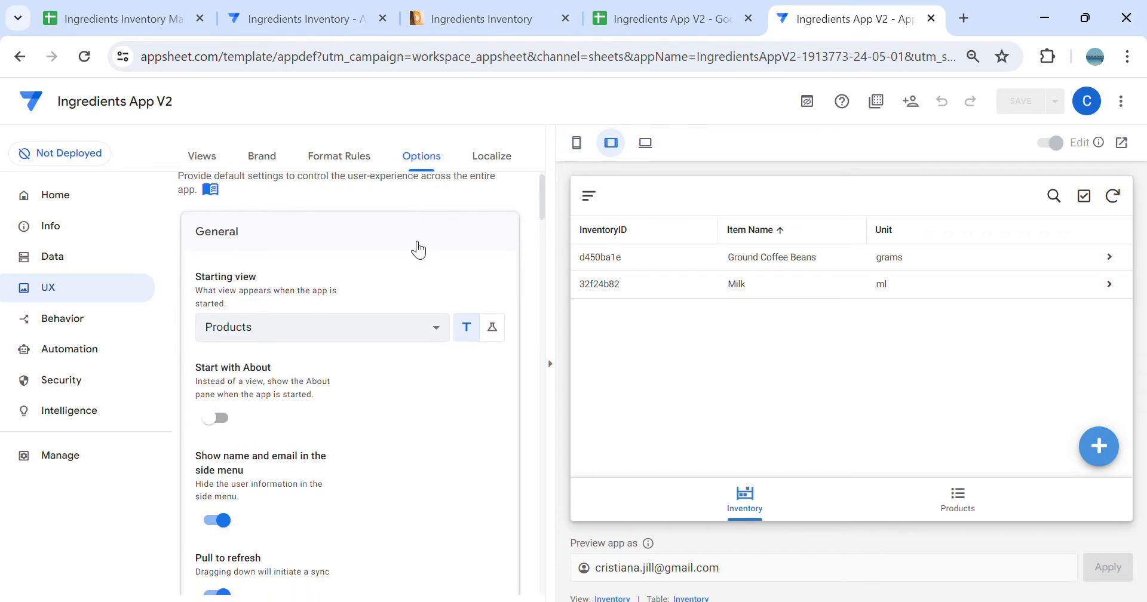
{"action": "left_click", "coordinate": [282, 154]}
{"action": "scroll", "coordinate": [342, 315], "scroll_direction": "down", "scroll_amount": 4}
{"action": "left_click", "coordinate": [243, 423]}
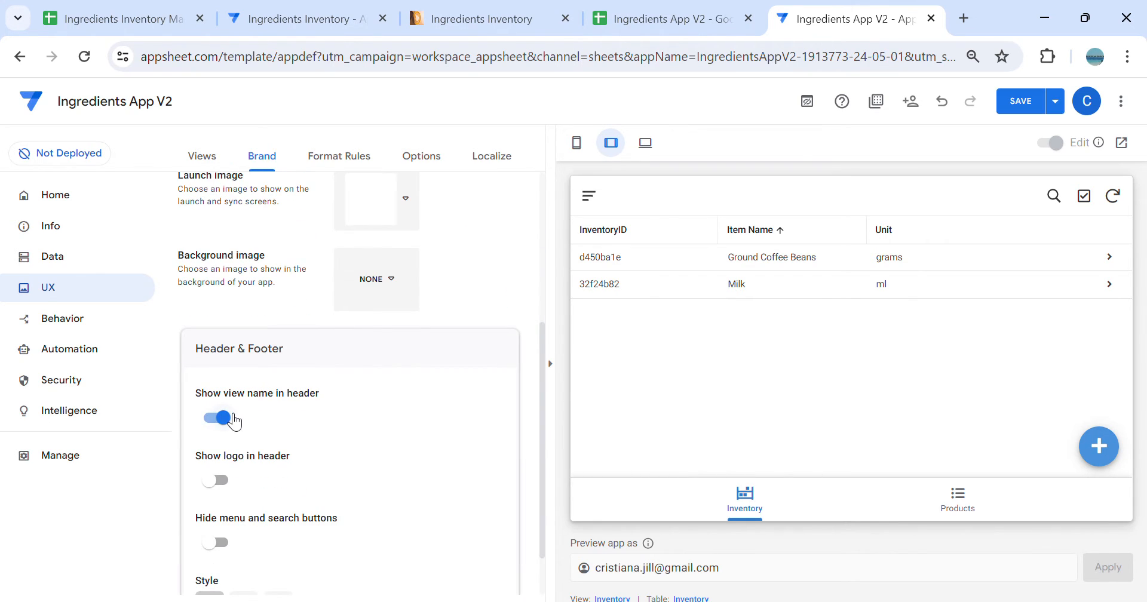
{"action": "left_click", "coordinate": [219, 480]}
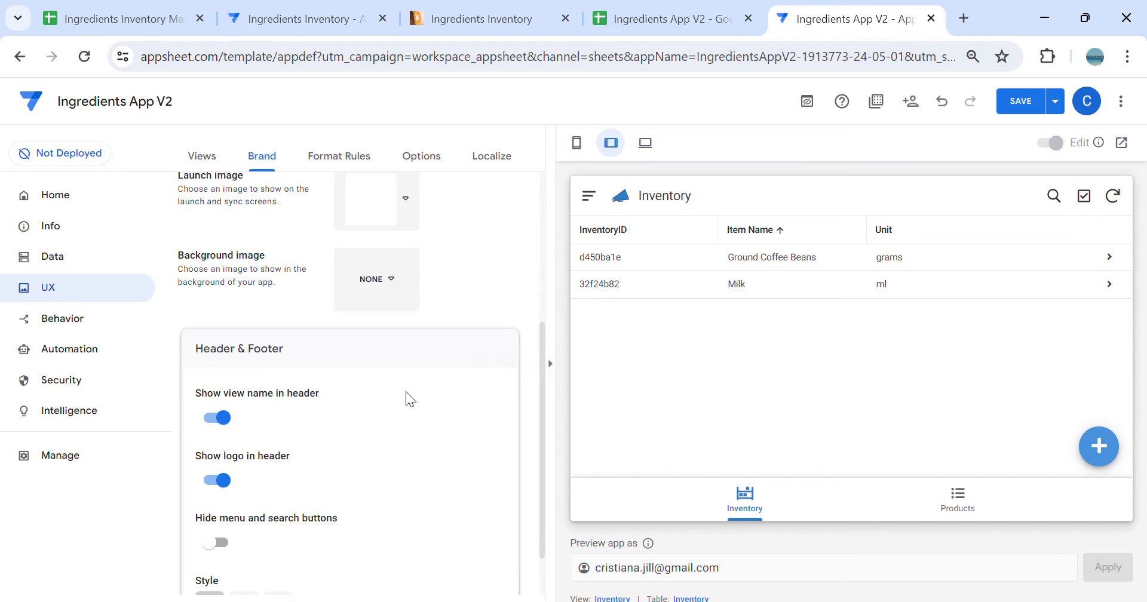
{"action": "left_click", "coordinate": [216, 480]}
{"action": "left_click", "coordinate": [1014, 114]}
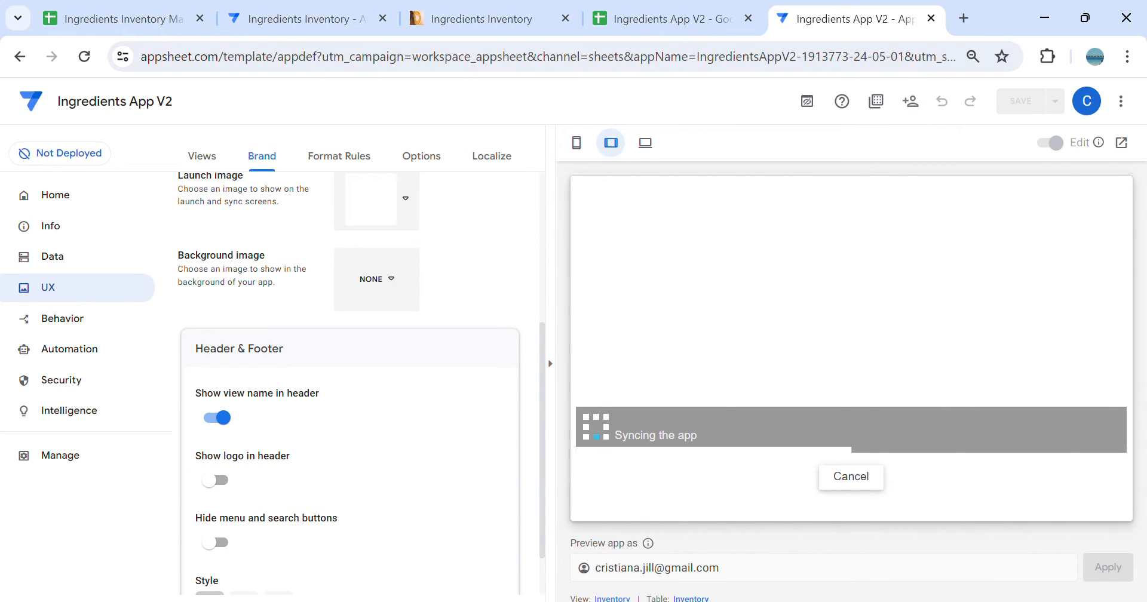
Remove InventoryID from the Inventory view's column order and save the app
{"action": "left_click", "coordinate": [613, 599]}
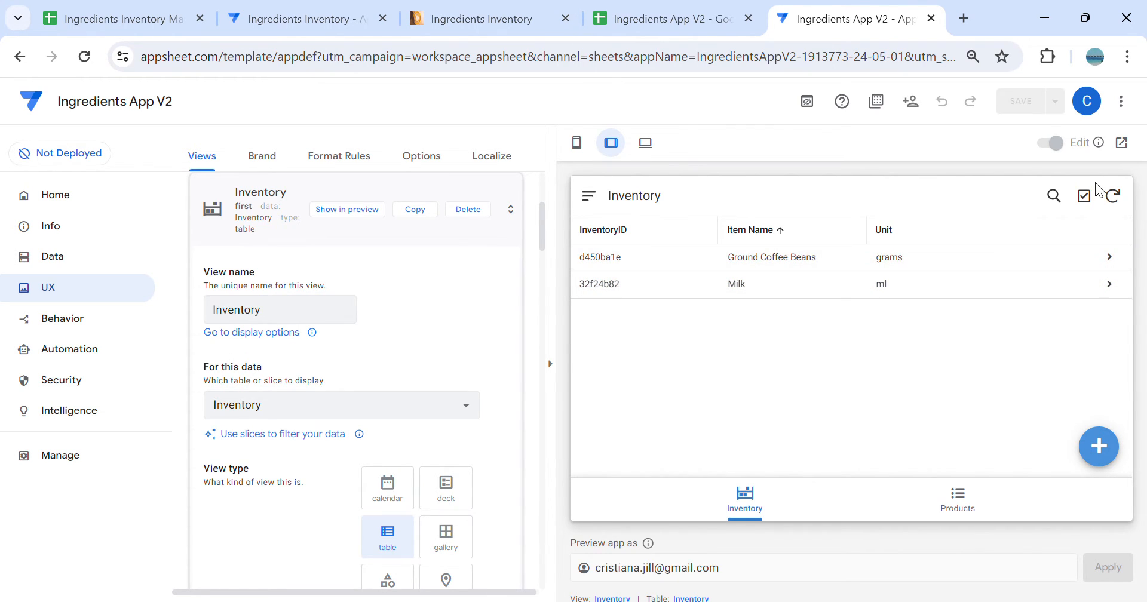
{"action": "scroll", "coordinate": [312, 402], "scroll_direction": "down", "scroll_amount": 9}
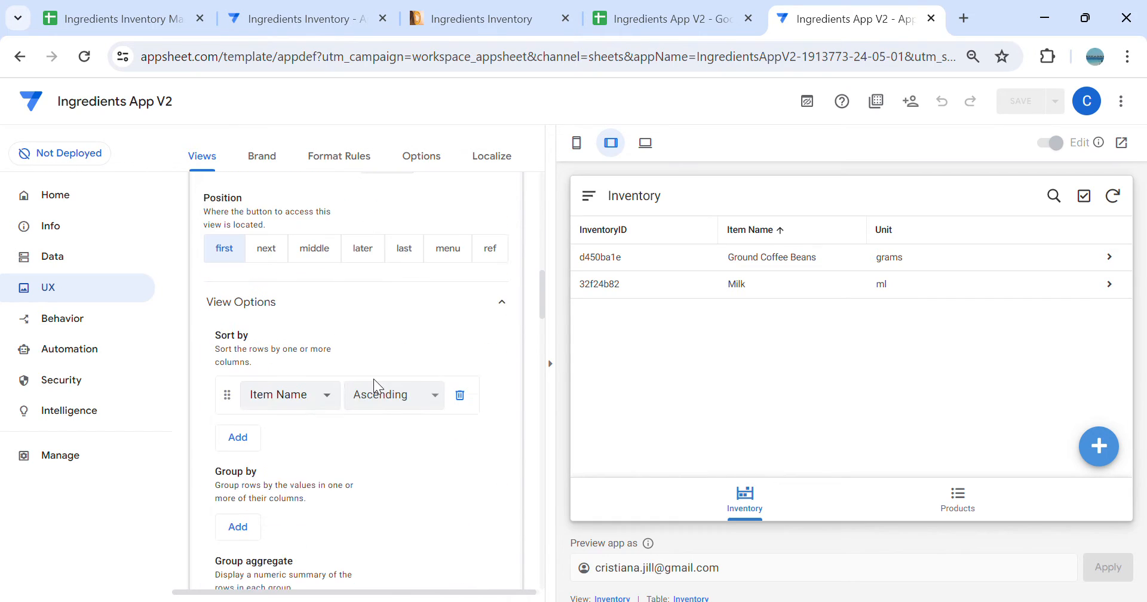
{"action": "scroll", "coordinate": [374, 380], "scroll_direction": "down", "scroll_amount": 4}
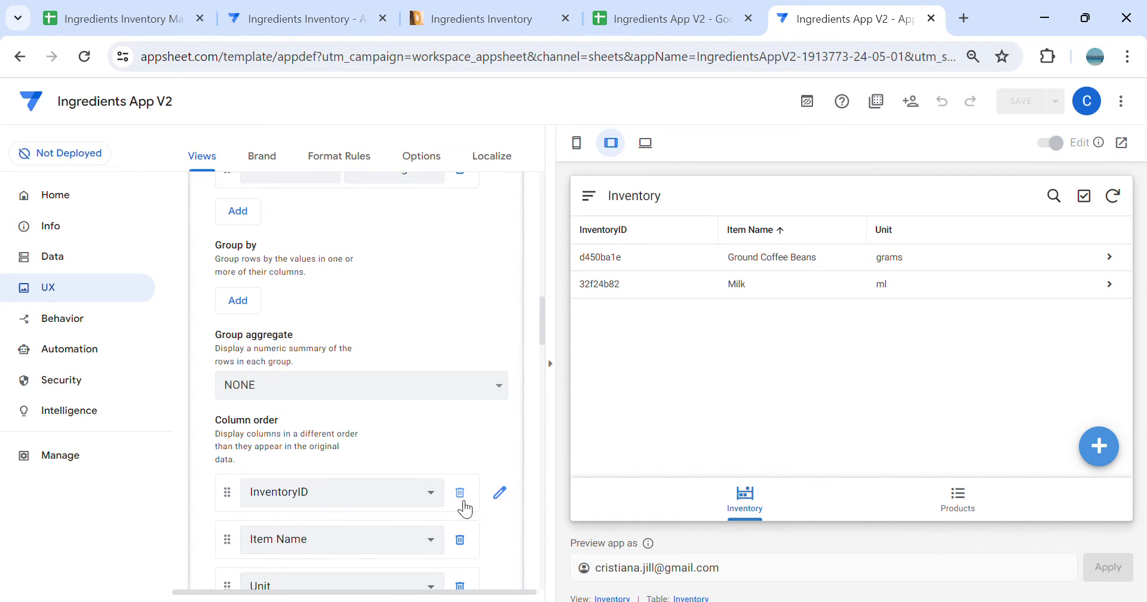
{"action": "left_click", "coordinate": [460, 493]}
{"action": "left_click", "coordinate": [1021, 101]}
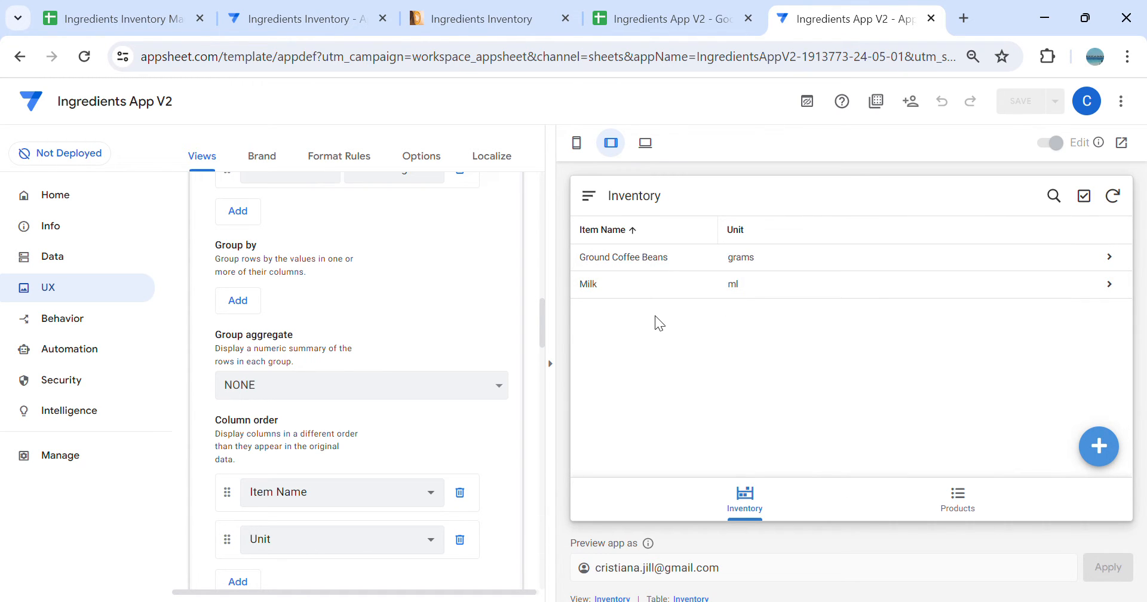
Widen the editor and open the Products table's settings in the app's data
{"action": "left_click", "coordinate": [70, 263]}
{"action": "left_click", "coordinate": [353, 384]}
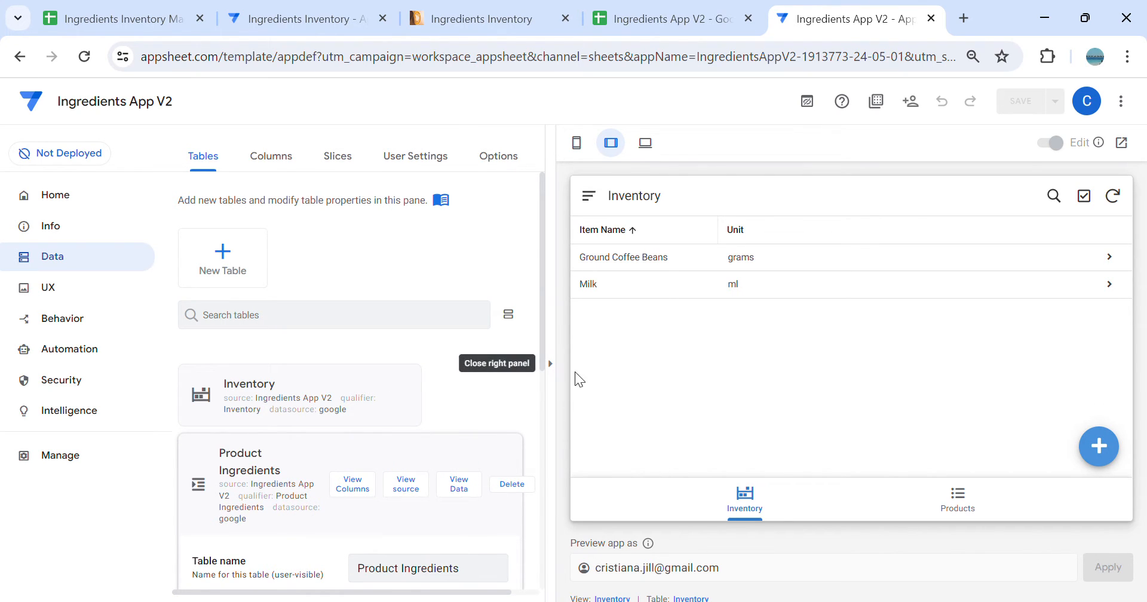
{"action": "left_click", "coordinate": [550, 365]}
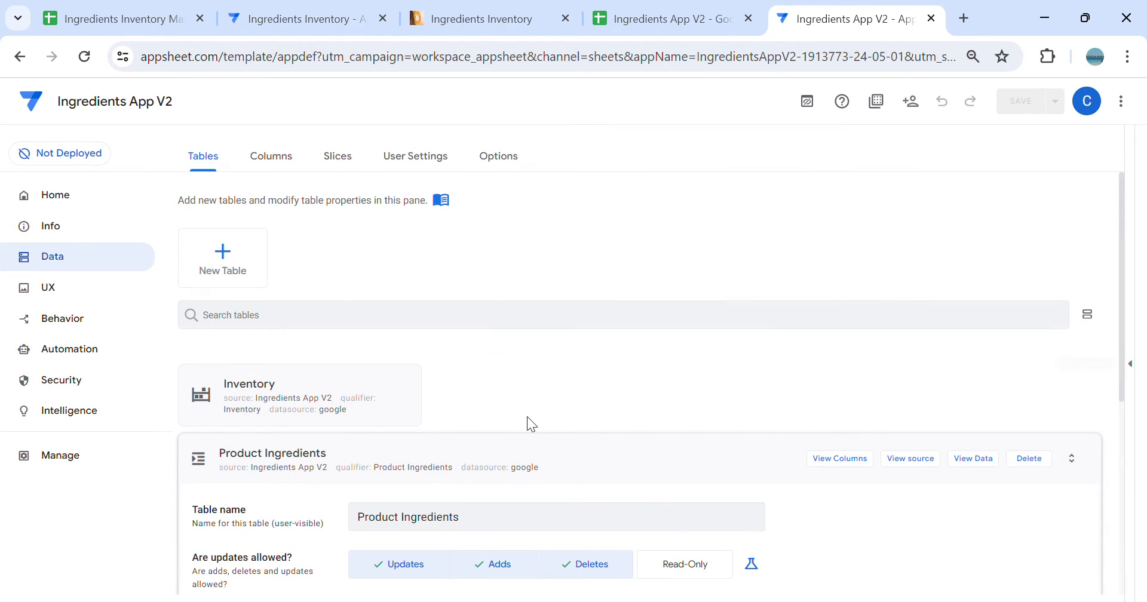
{"action": "left_click", "coordinate": [618, 449]}
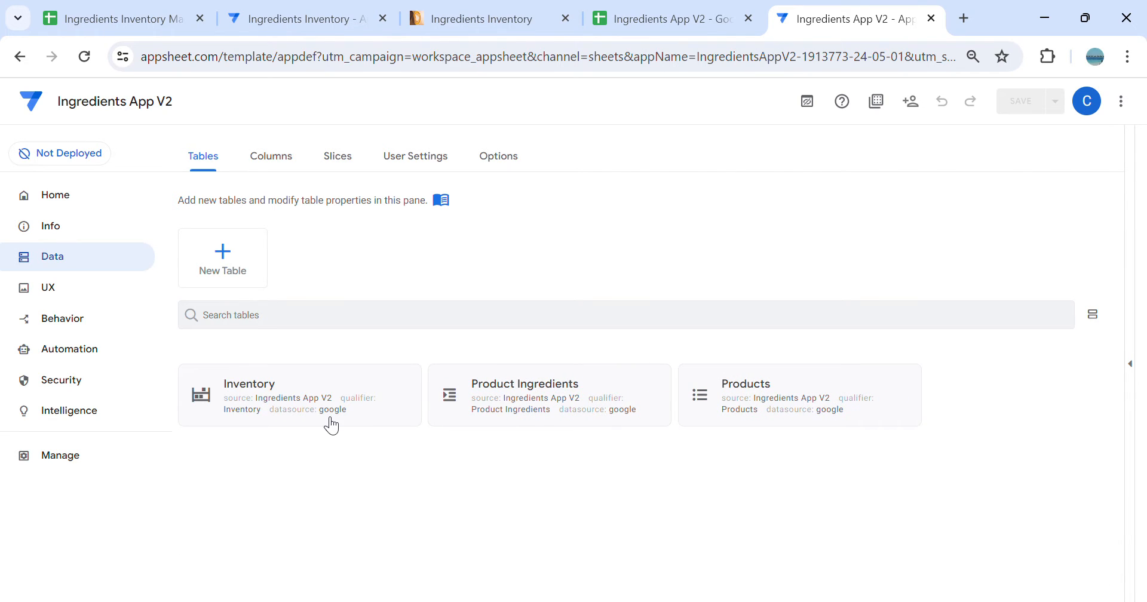
{"action": "left_click", "coordinate": [800, 394]}
Switch to the finished Ingredients Inventory app and examine the Americano product's details and related ingredients
{"action": "left_click", "coordinate": [464, 27]}
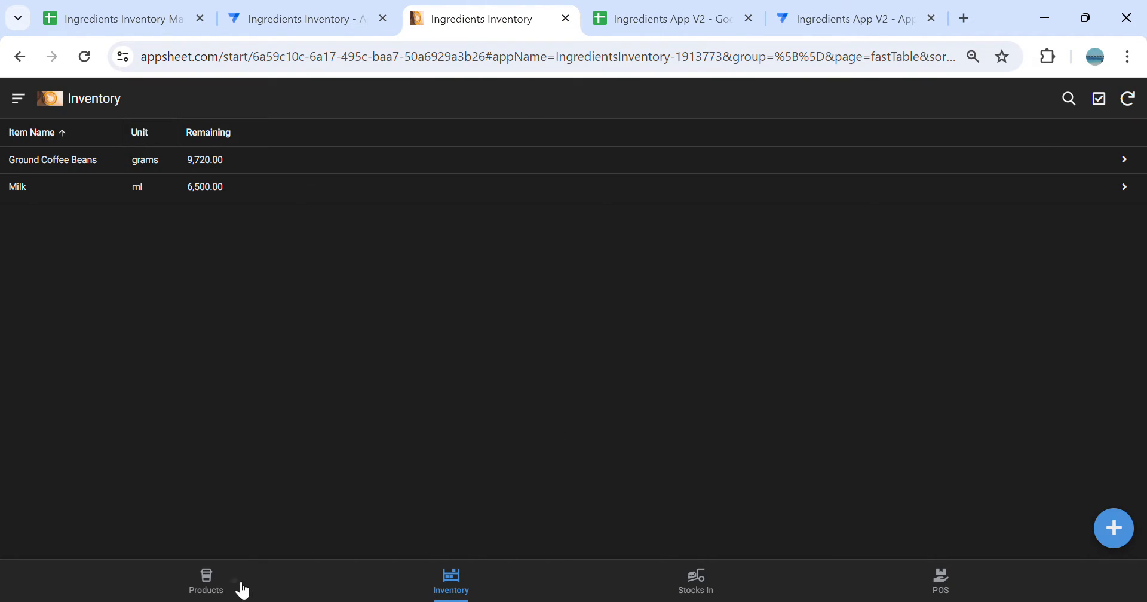
{"action": "left_click", "coordinate": [243, 591]}
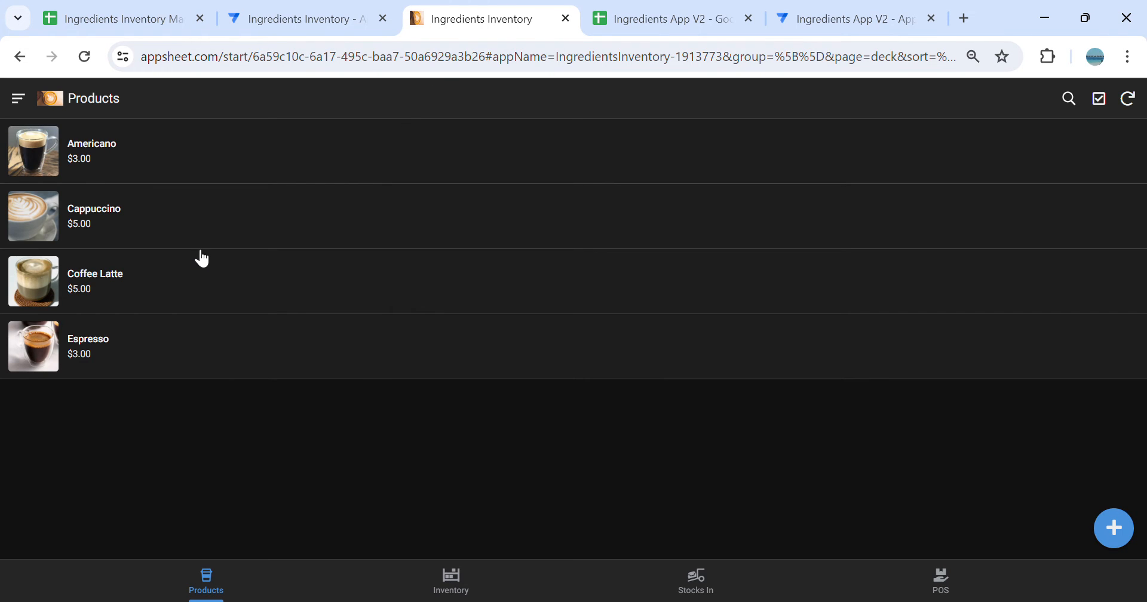
{"action": "left_click", "coordinate": [151, 169]}
{"action": "scroll", "coordinate": [445, 475], "scroll_direction": "down", "scroll_amount": 2}
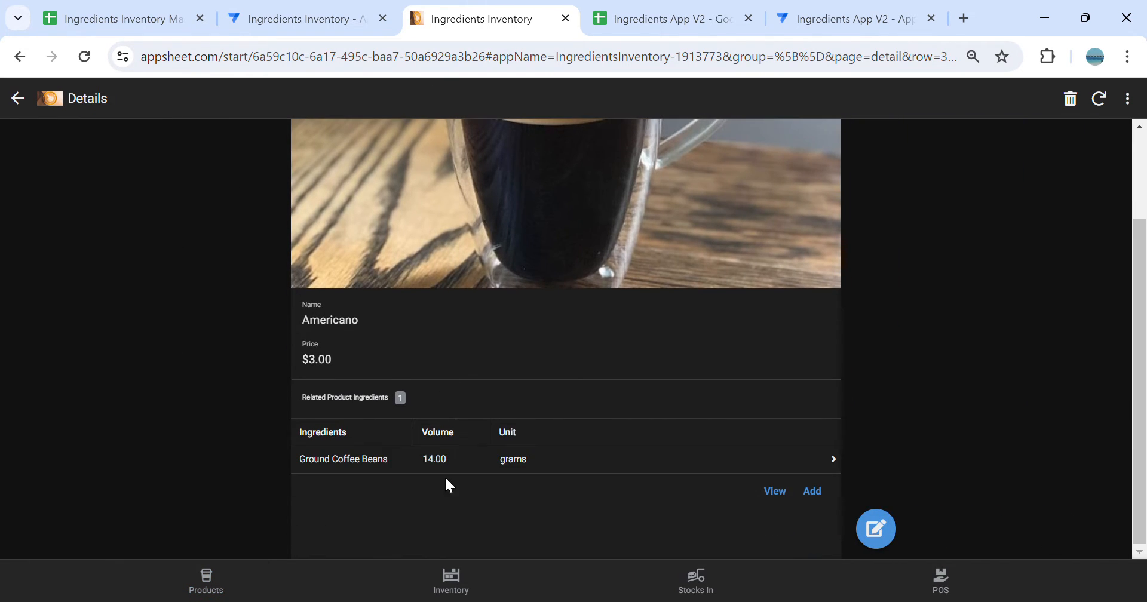
Switch back to the Ingredients App V2 editor and set the Editable_If expression of the Products table's ProductID column to isblank([_this])
{"action": "left_click", "coordinate": [848, 19]}
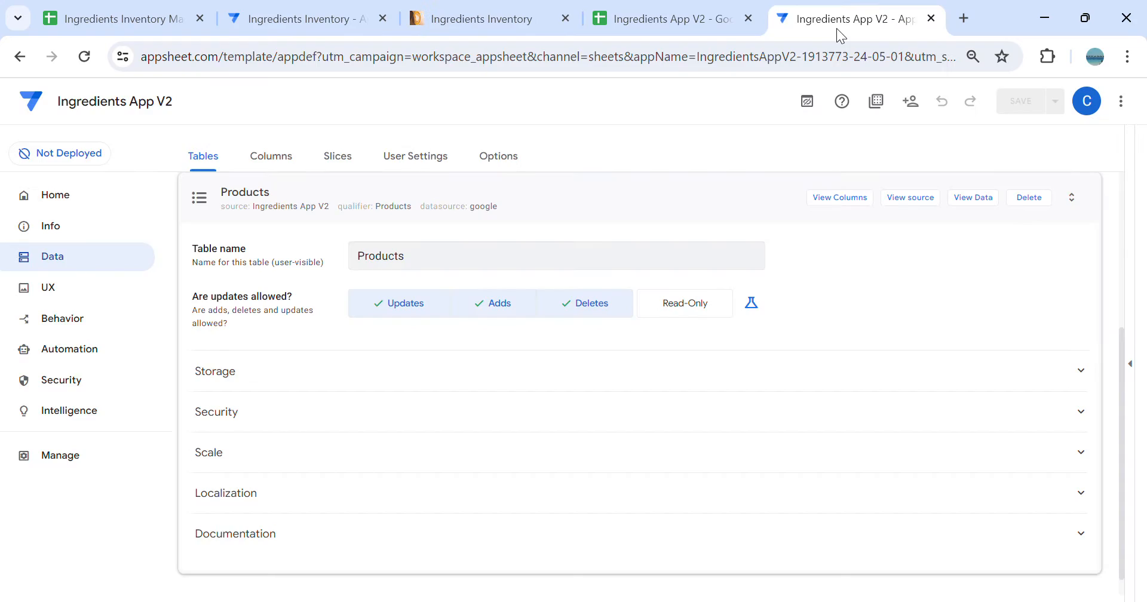
{"action": "left_click", "coordinate": [840, 197]}
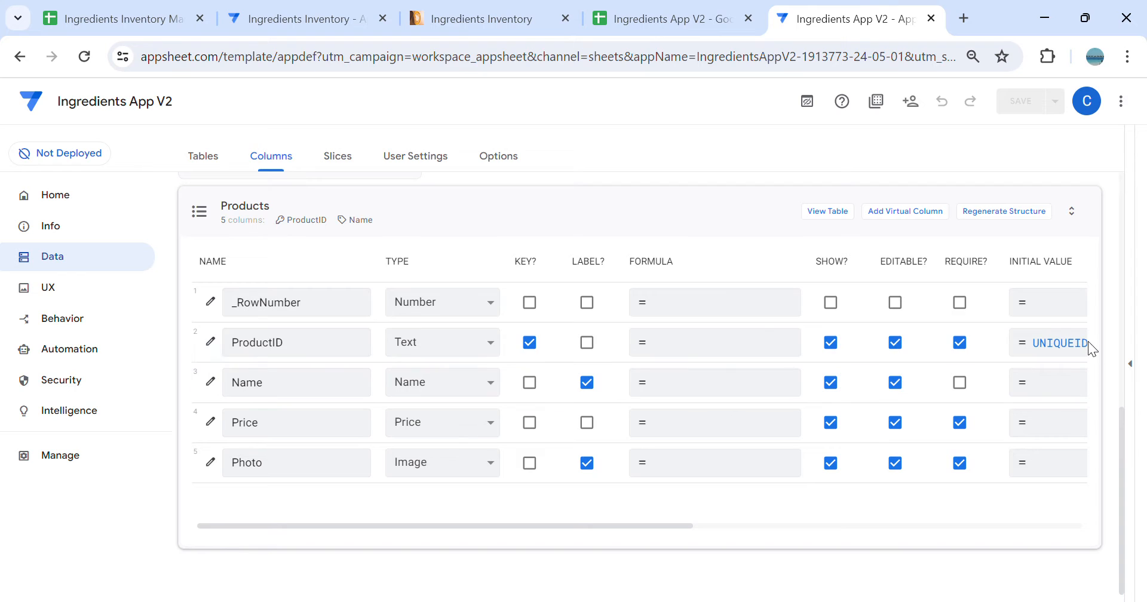
{"action": "left_click", "coordinate": [211, 341]}
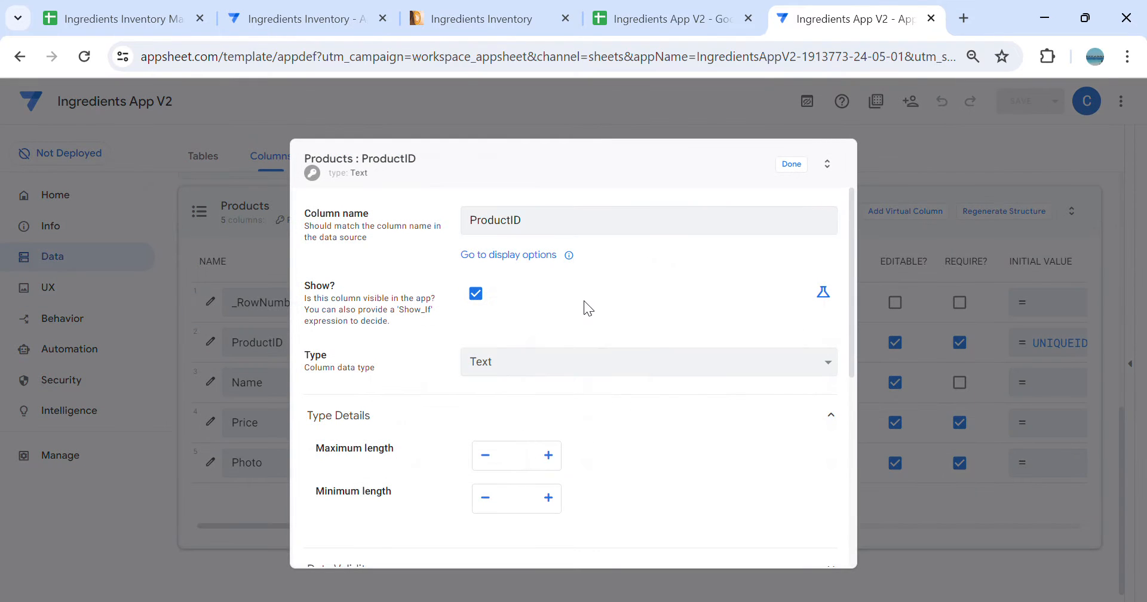
{"action": "scroll", "coordinate": [604, 342], "scroll_direction": "down", "scroll_amount": 2}
{"action": "scroll", "coordinate": [605, 350], "scroll_direction": "down", "scroll_amount": 3}
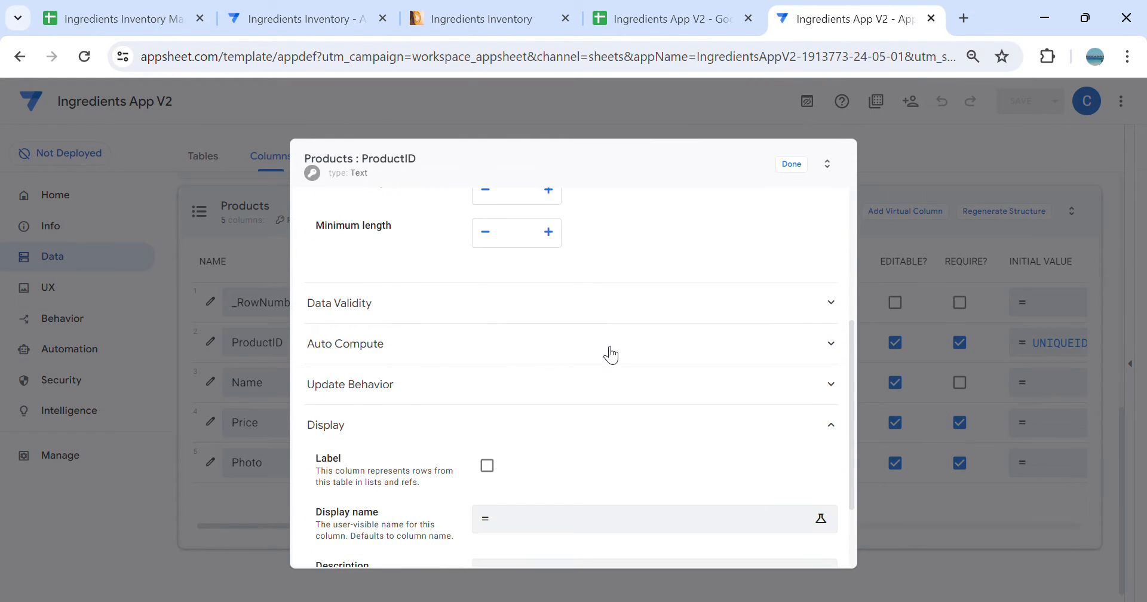
{"action": "left_click", "coordinate": [428, 387]}
{"action": "left_click", "coordinate": [835, 394]}
{"action": "left_click", "coordinate": [690, 389]}
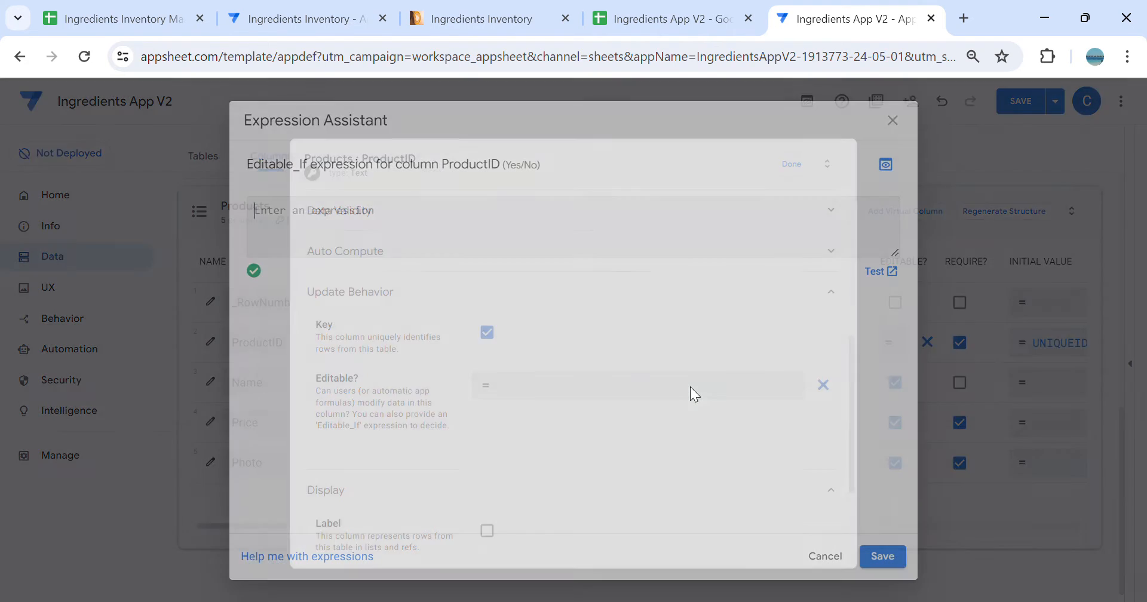
{"action": "type", "text": "isblank"}
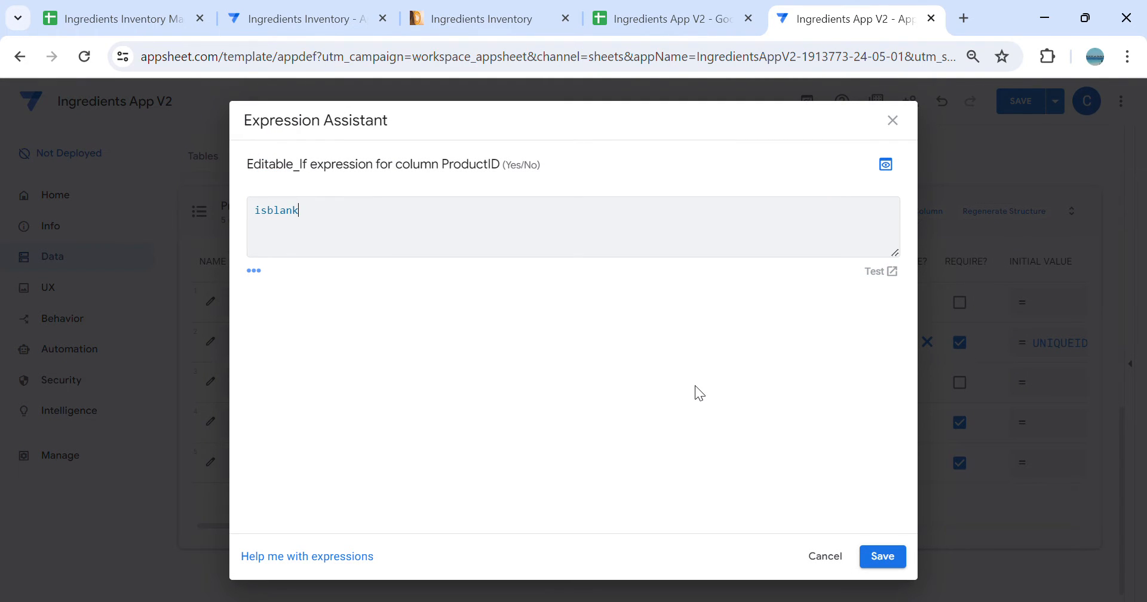
{"action": "type", "text": "(["}
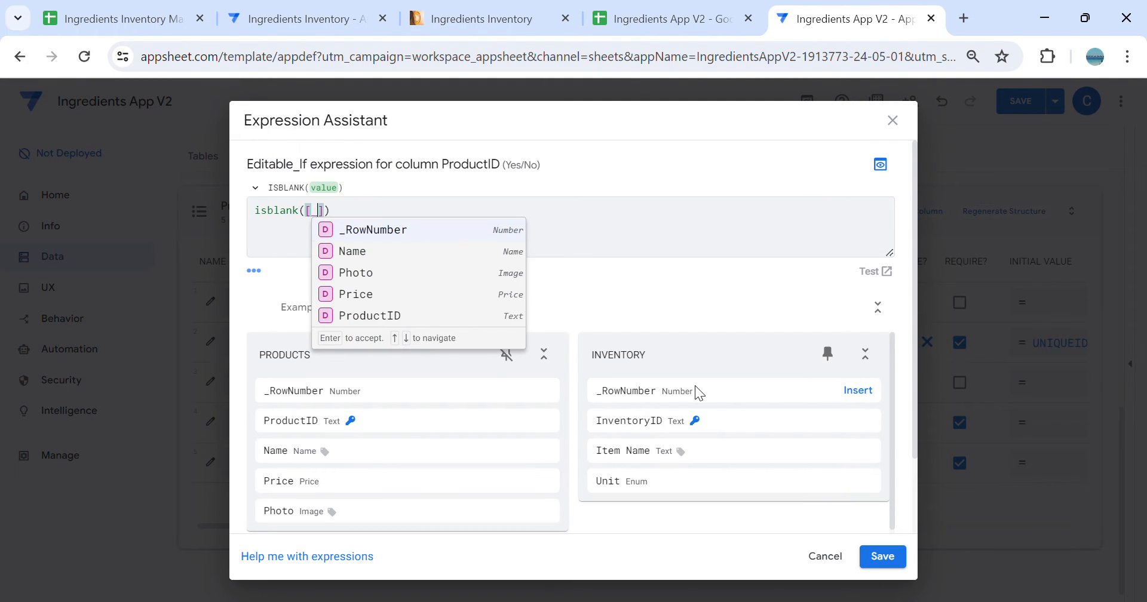
{"action": "type", "text": "_this"}
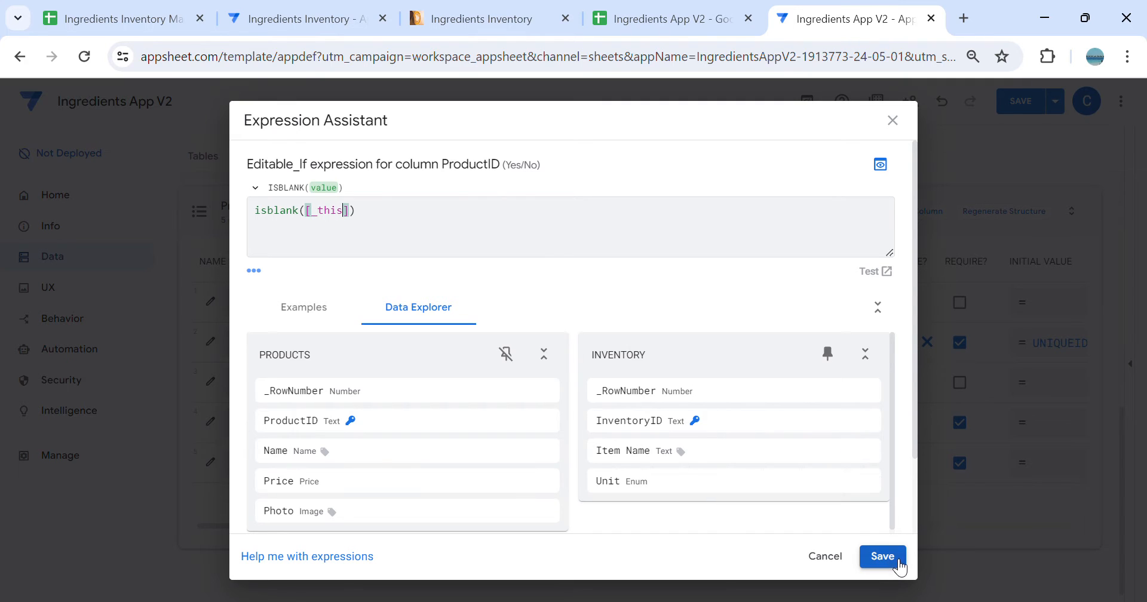
{"action": "left_click", "coordinate": [883, 556]}
{"action": "left_click", "coordinate": [786, 171]}
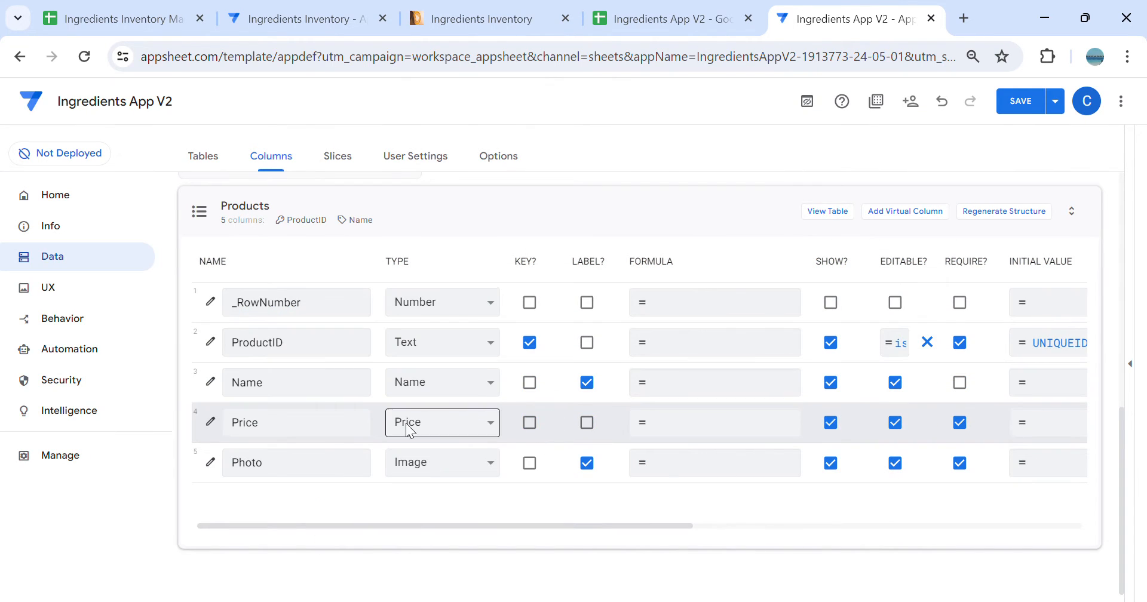
Make the Products table's Name column required with type Text, and review the Price column's number and currency settings
{"action": "left_click", "coordinate": [960, 382]}
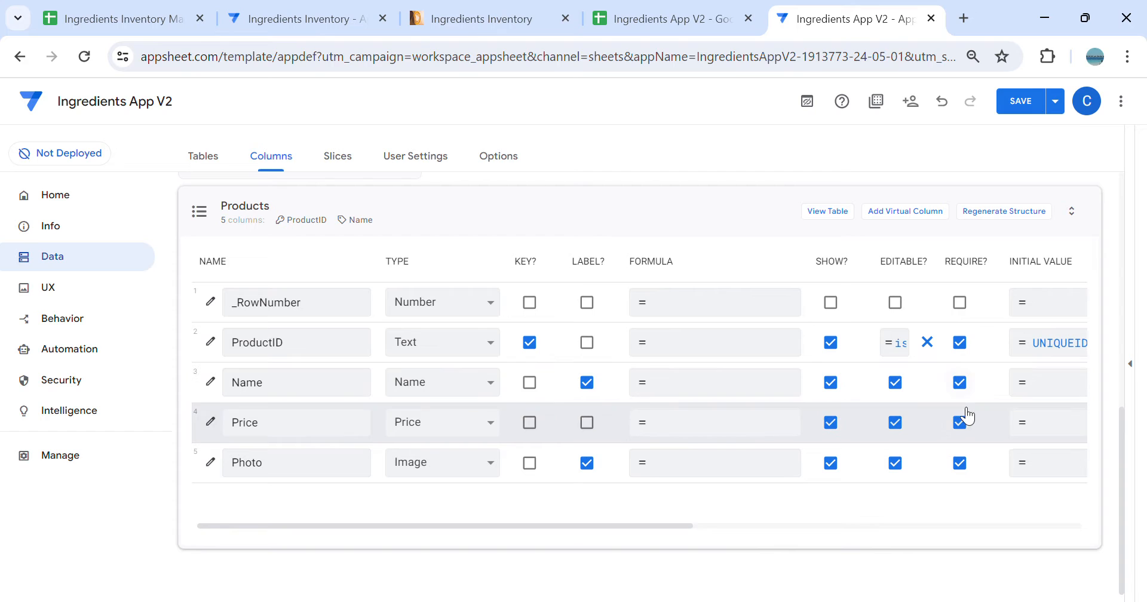
{"action": "left_click", "coordinate": [439, 341]}
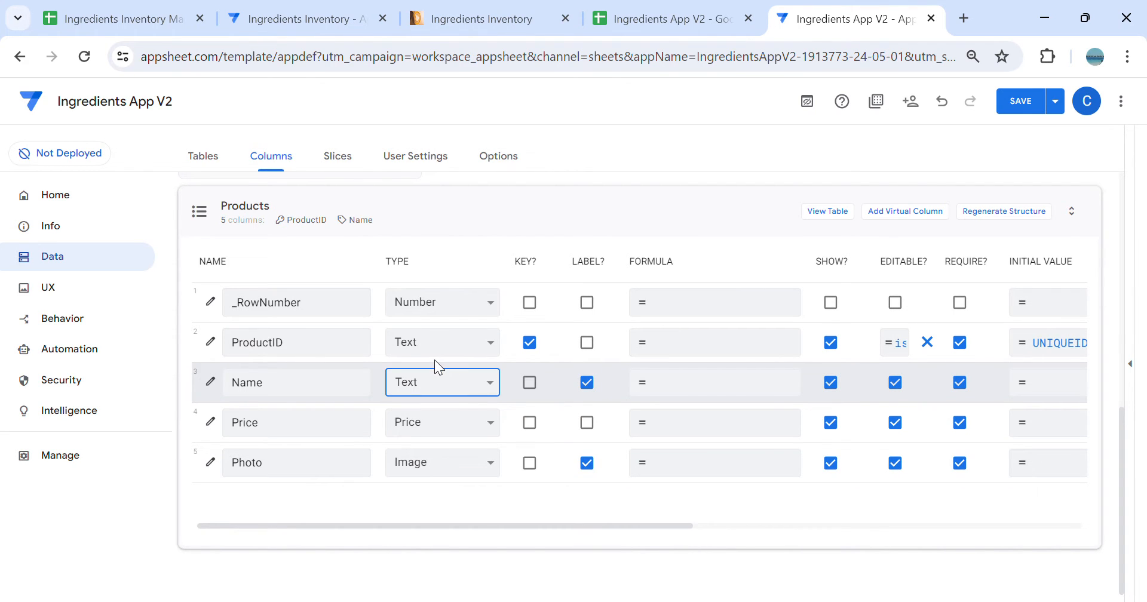
{"action": "left_click", "coordinate": [203, 422]}
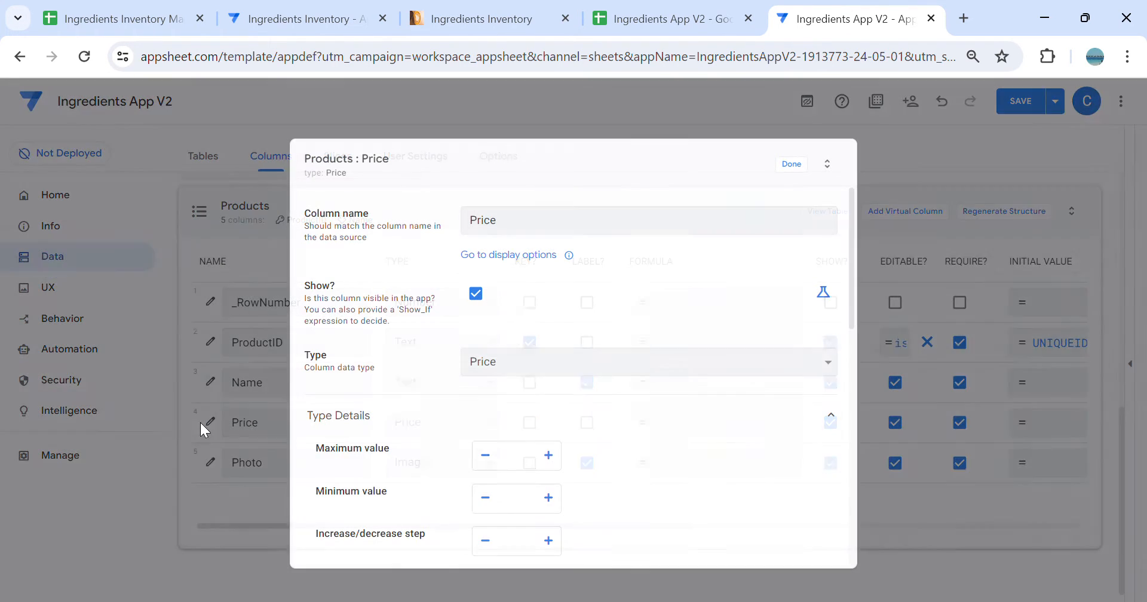
{"action": "scroll", "coordinate": [515, 368], "scroll_direction": "down", "scroll_amount": 5}
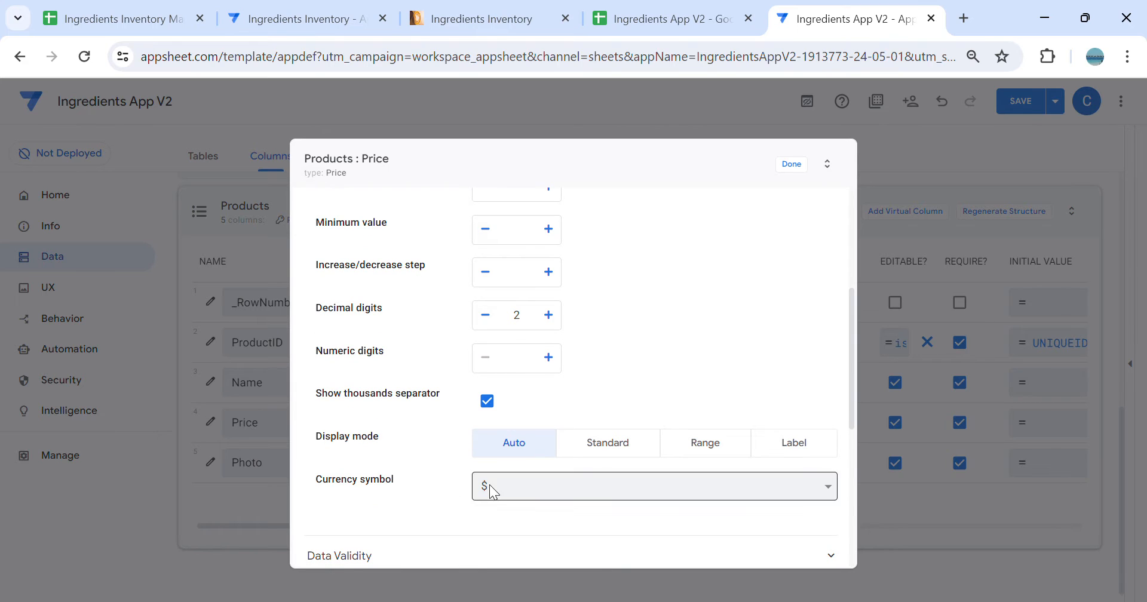
{"action": "scroll", "coordinate": [630, 439], "scroll_direction": "down", "scroll_amount": 3}
{"action": "scroll", "coordinate": [781, 399], "scroll_direction": "up", "scroll_amount": 10}
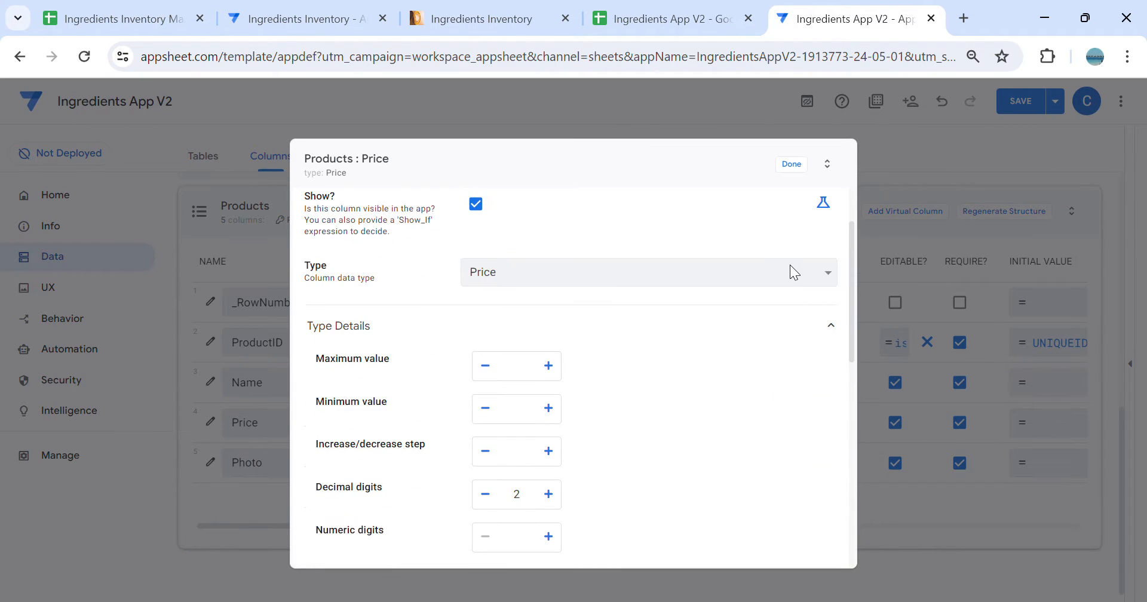
{"action": "left_click", "coordinate": [792, 163]}
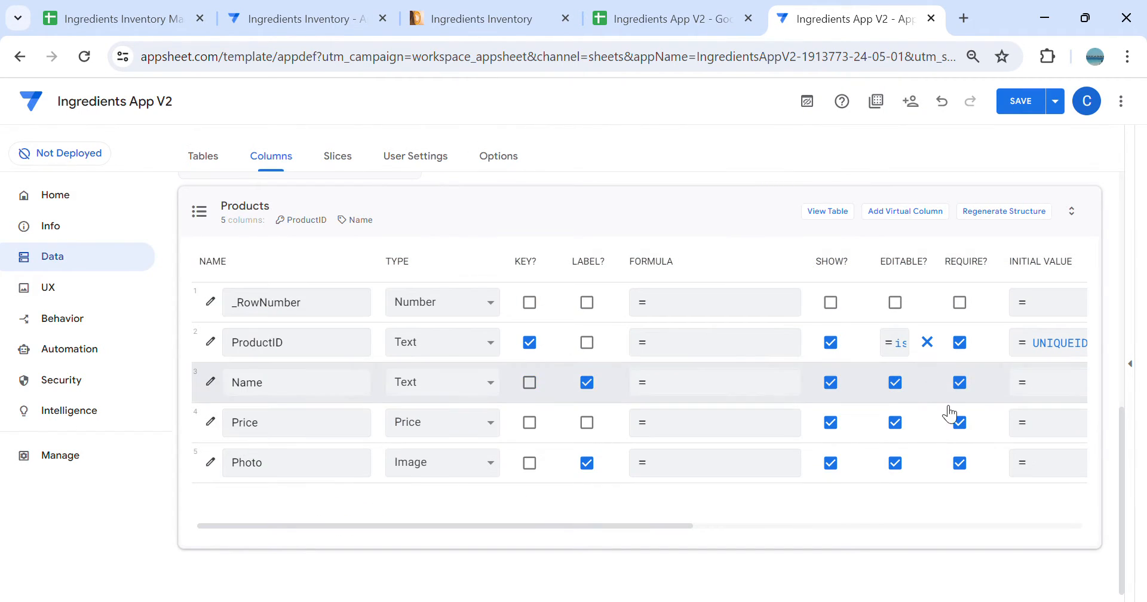
Make the Products table's Photo column optional and save the app
{"action": "left_click", "coordinate": [963, 463]}
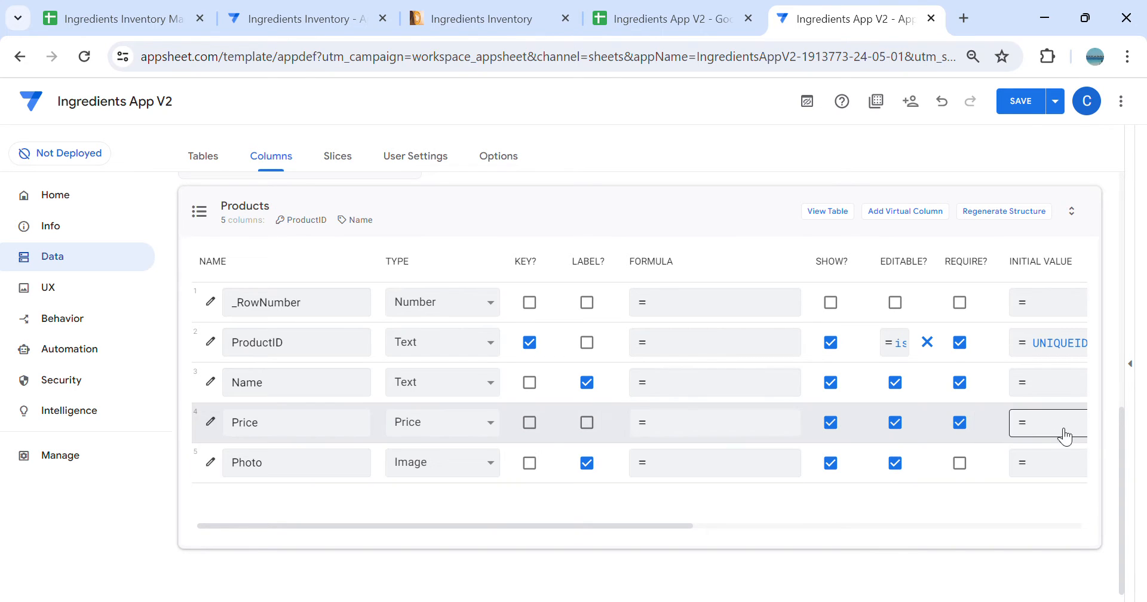
{"action": "left_click", "coordinate": [1030, 109]}
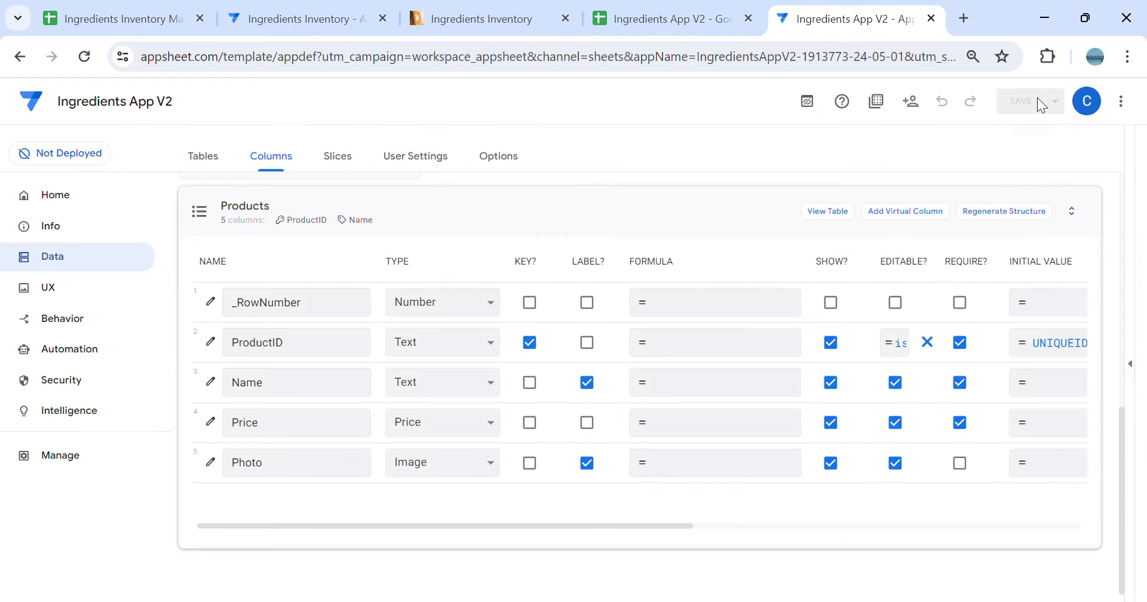
Open the Products view's settings in the app's UX section
{"action": "left_click", "coordinate": [101, 288]}
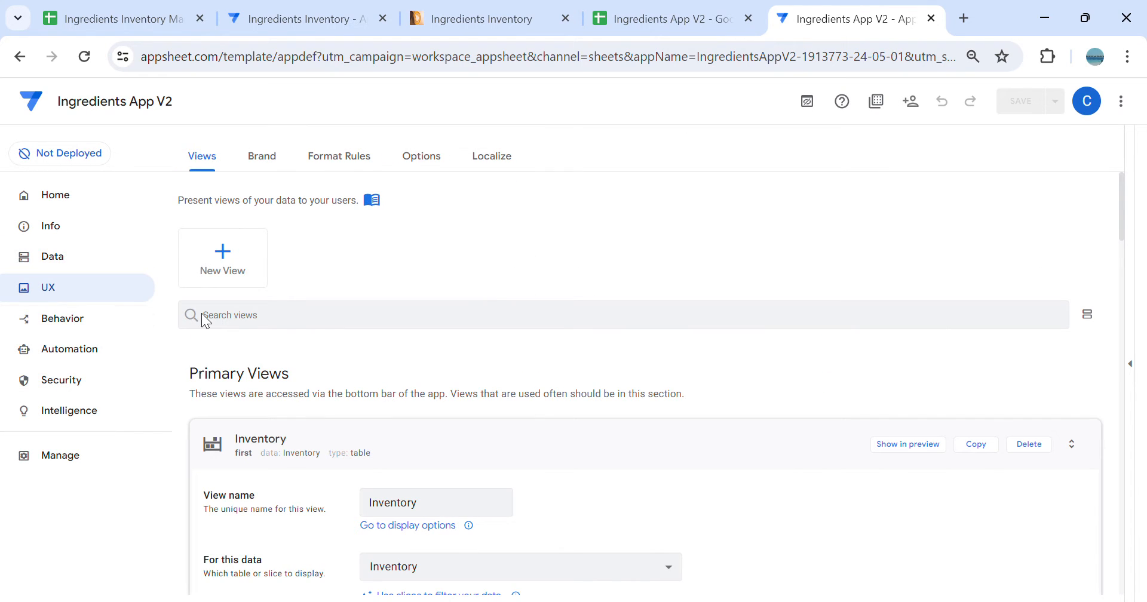
{"action": "left_click", "coordinate": [417, 446]}
{"action": "left_click", "coordinate": [603, 416]}
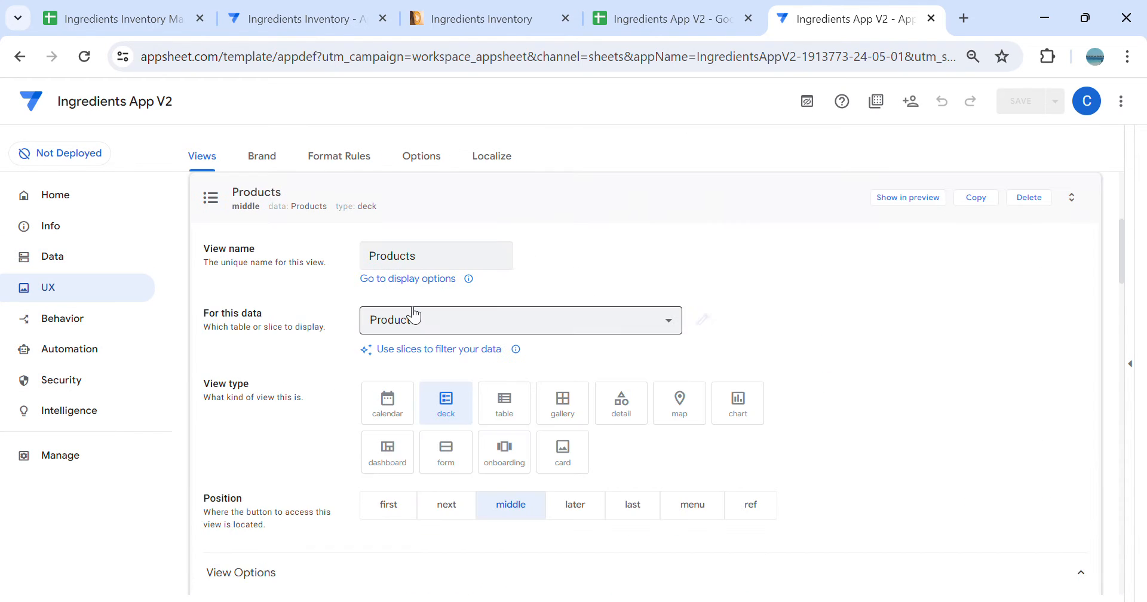
Check the Products sheet in the Ingredients App V2 spreadsheet and return to the app editor
{"action": "left_click", "coordinate": [666, 19]}
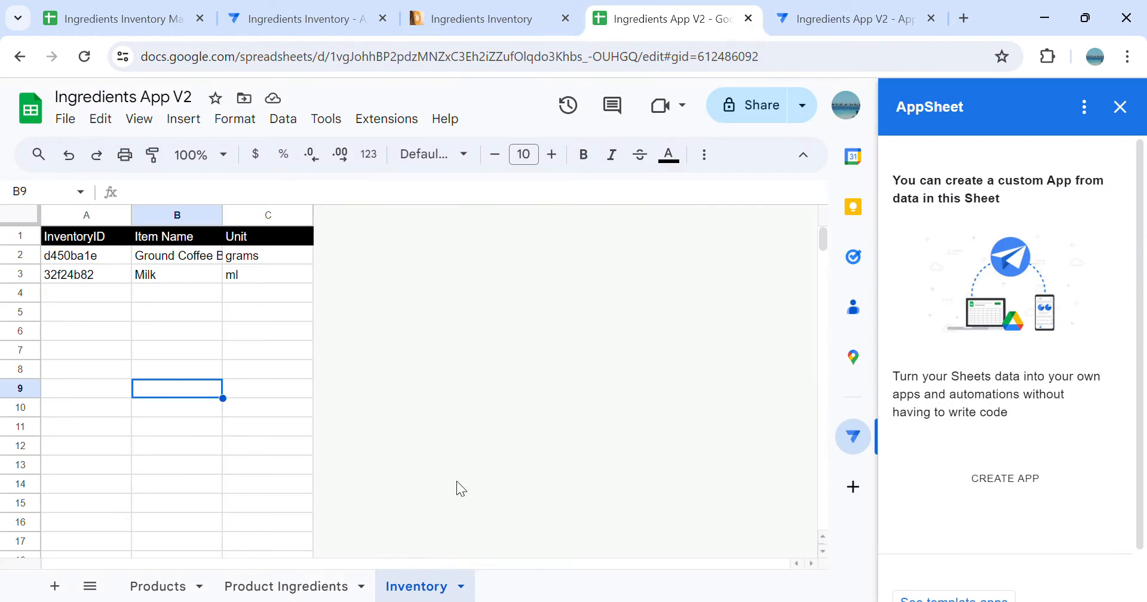
{"action": "left_click", "coordinate": [168, 593]}
{"action": "left_click", "coordinate": [884, 21]}
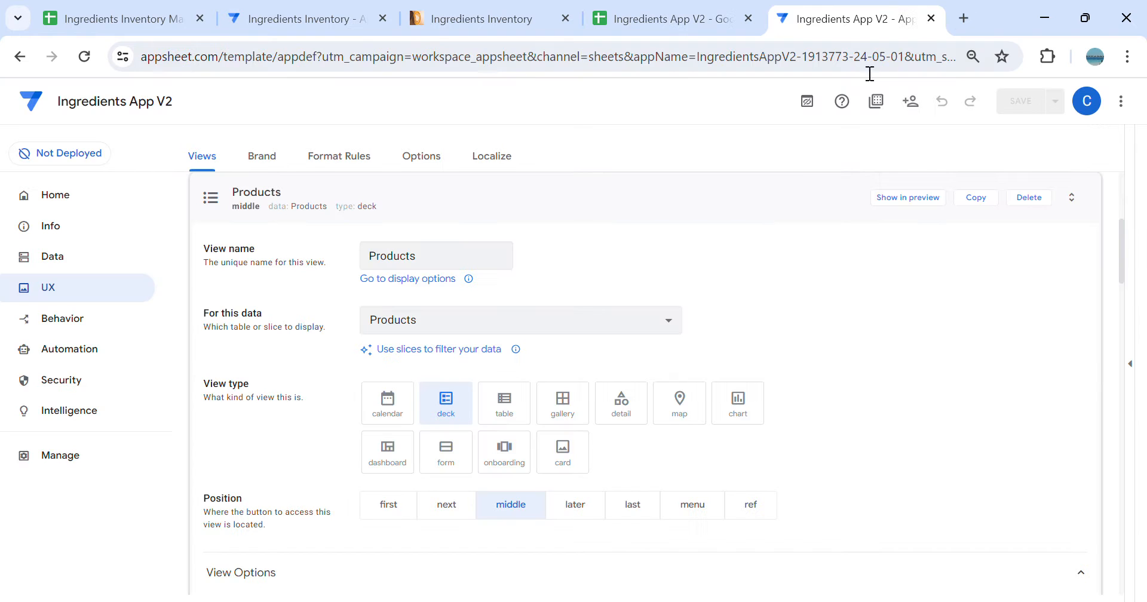
Search the display icons for "coff" and choose a coffee cup icon for the Products view
{"action": "scroll", "coordinate": [813, 324], "scroll_direction": "down", "scroll_amount": 12}
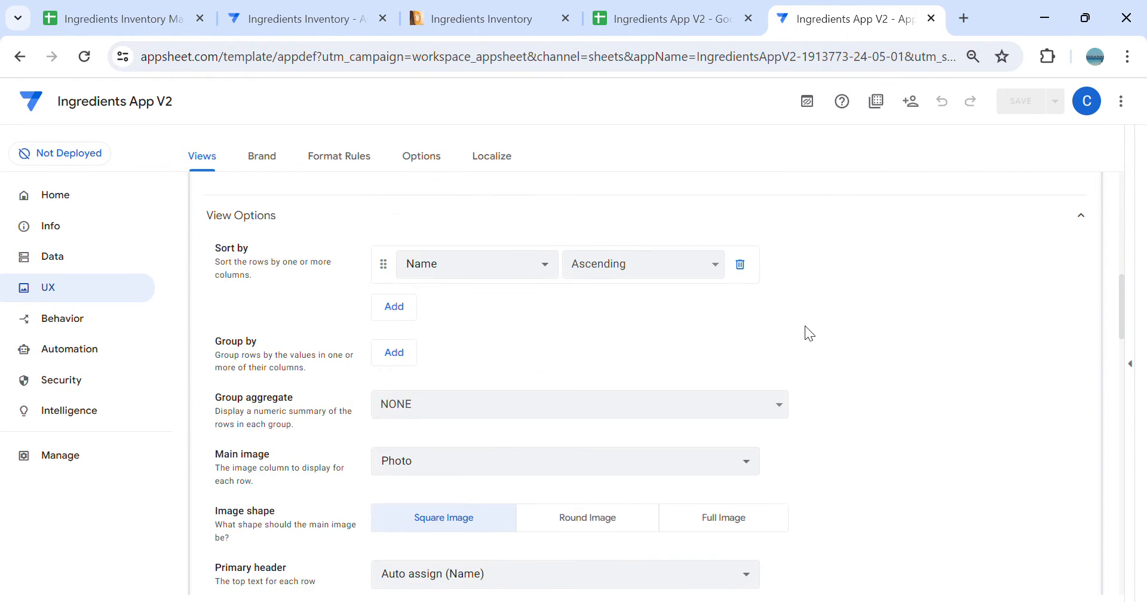
{"action": "left_click", "coordinate": [382, 373]}
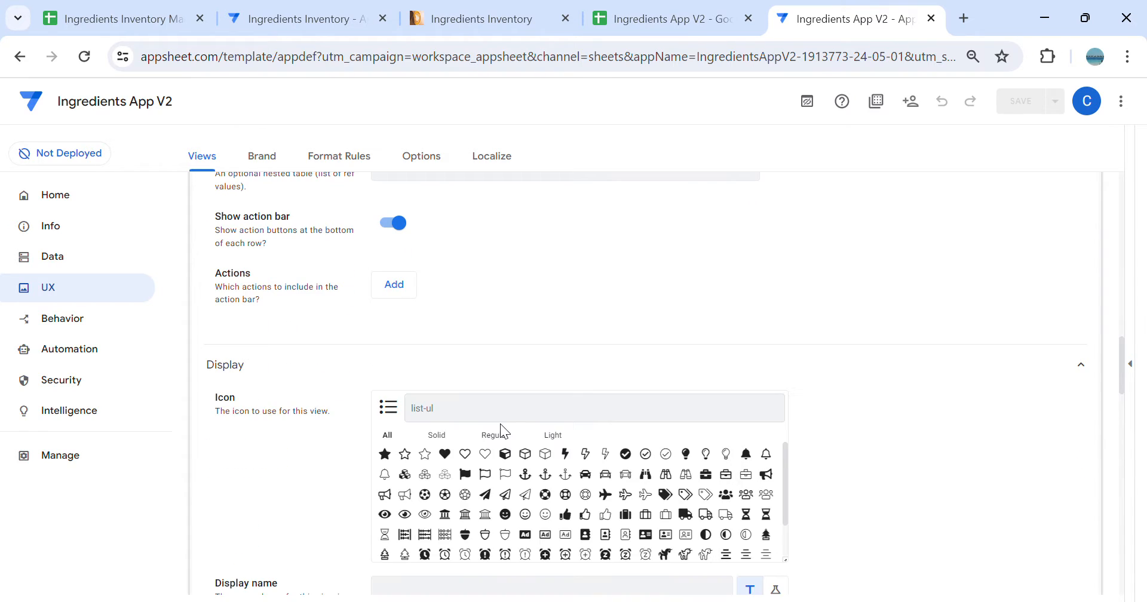
{"action": "type", "text": "co"}
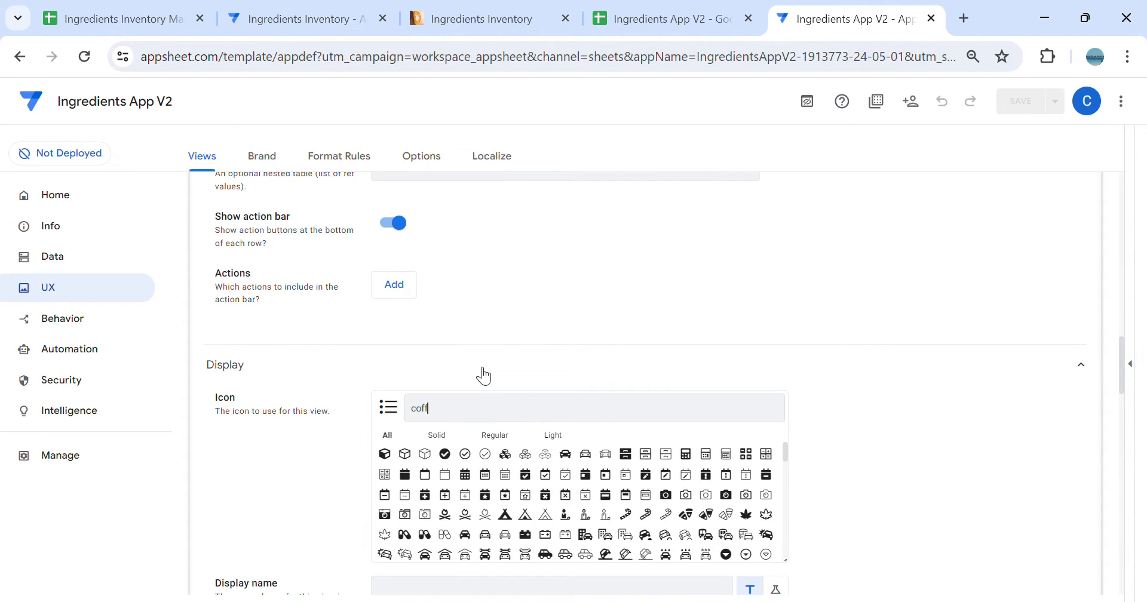
{"action": "type", "text": "ff"}
{"action": "left_click", "coordinate": [466, 455]}
Set the Products view's position to next
{"action": "scroll", "coordinate": [693, 359], "scroll_direction": "up", "scroll_amount": 5}
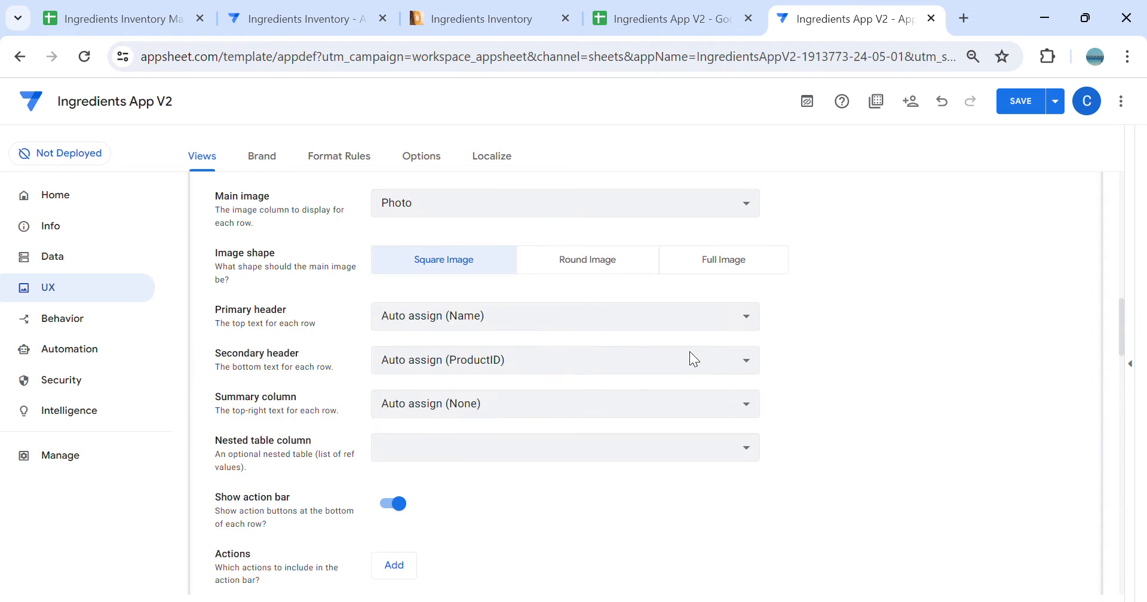
{"action": "scroll", "coordinate": [690, 354], "scroll_direction": "up", "scroll_amount": 7}
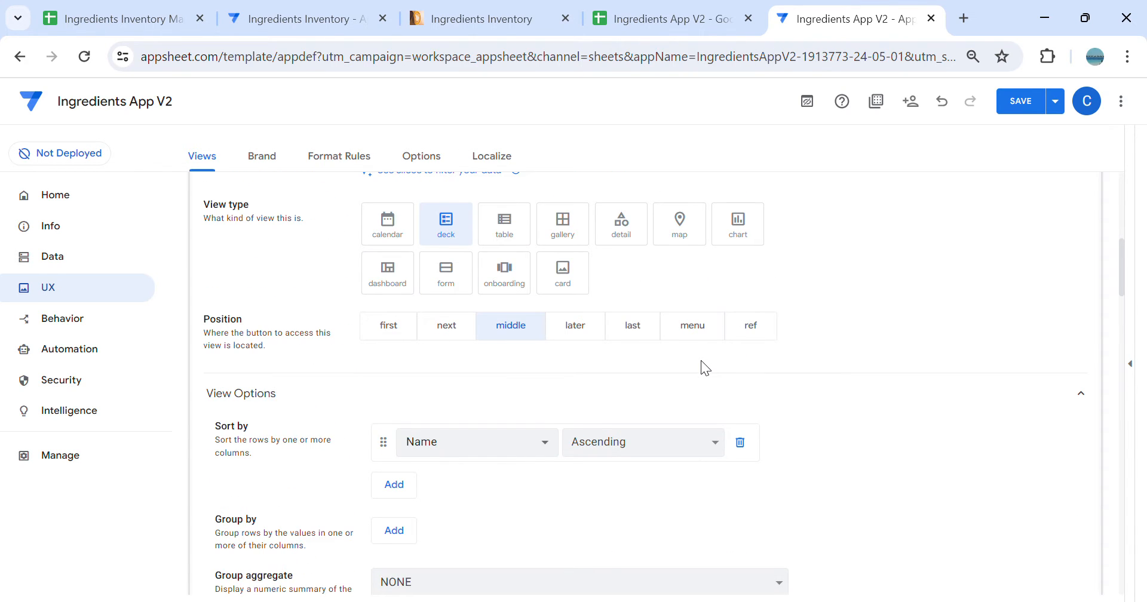
{"action": "left_click", "coordinate": [447, 325]}
{"action": "scroll", "coordinate": [701, 354], "scroll_direction": "up", "scroll_amount": 8}
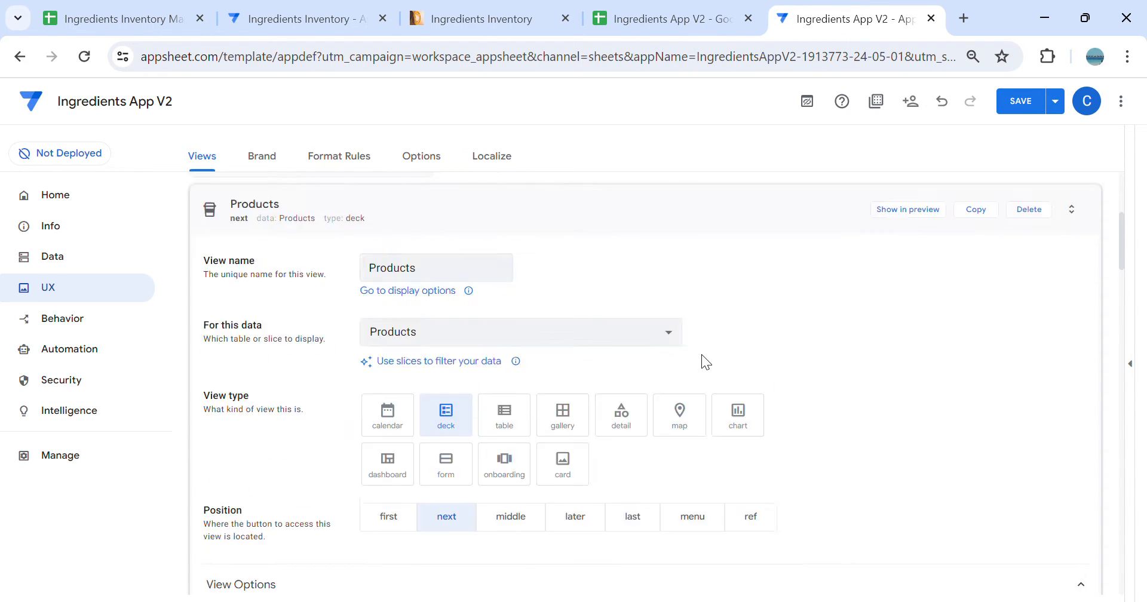
Set the Products view's primary header to Name, secondary header to Price and summary column to None, turn off the action bar, and show the app preview
{"action": "scroll", "coordinate": [717, 362], "scroll_direction": "down", "scroll_amount": 9}
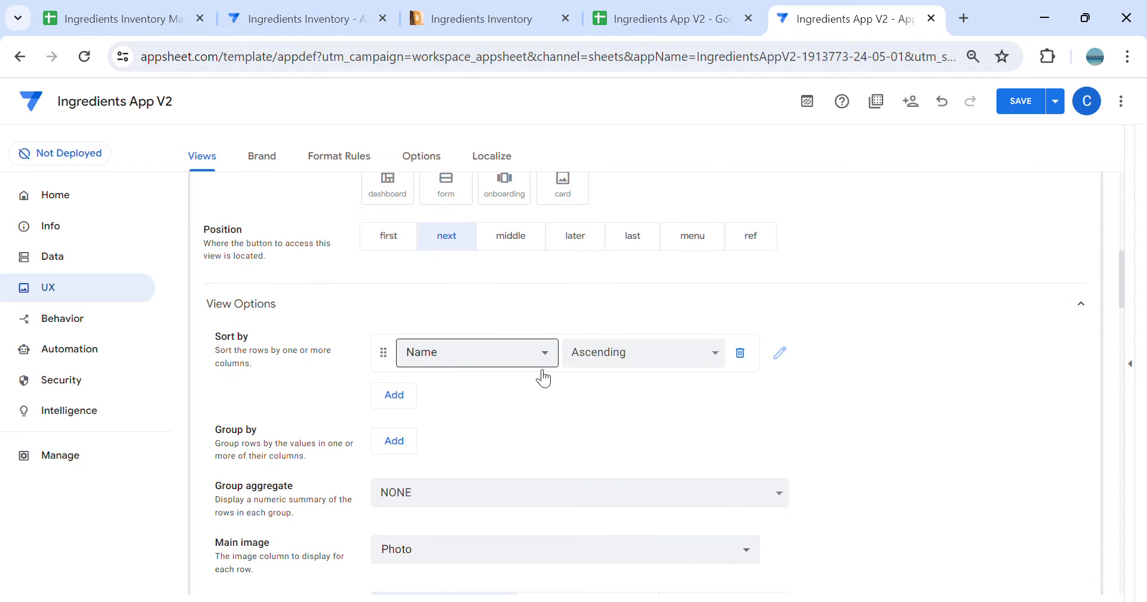
{"action": "scroll", "coordinate": [632, 357], "scroll_direction": "down", "scroll_amount": 5}
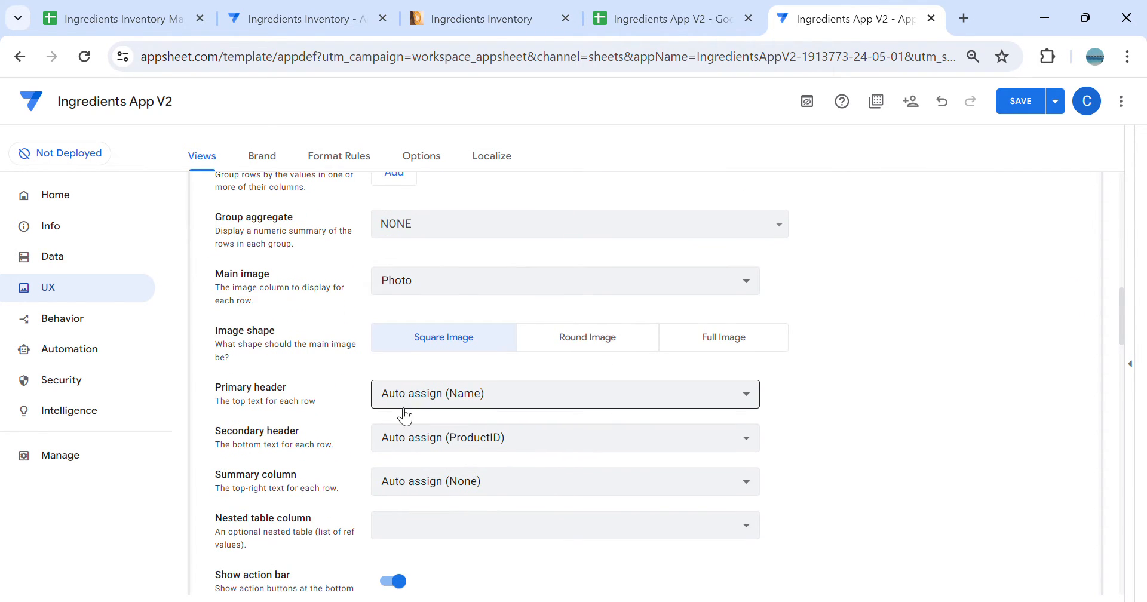
{"action": "left_click", "coordinate": [432, 394]}
{"action": "left_click", "coordinate": [431, 394]}
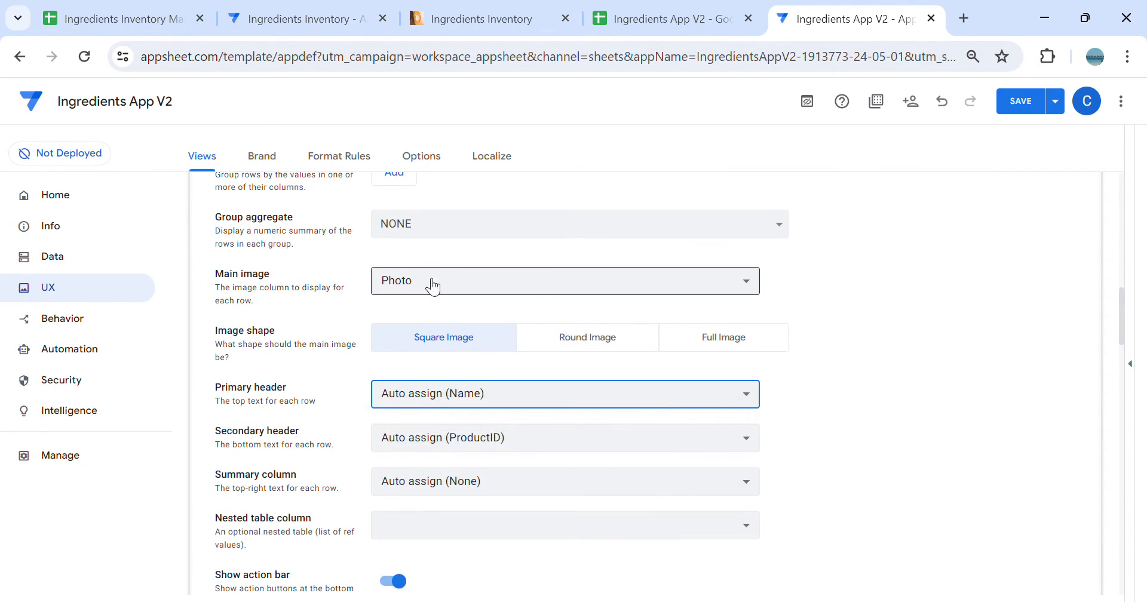
{"action": "left_click", "coordinate": [404, 396]}
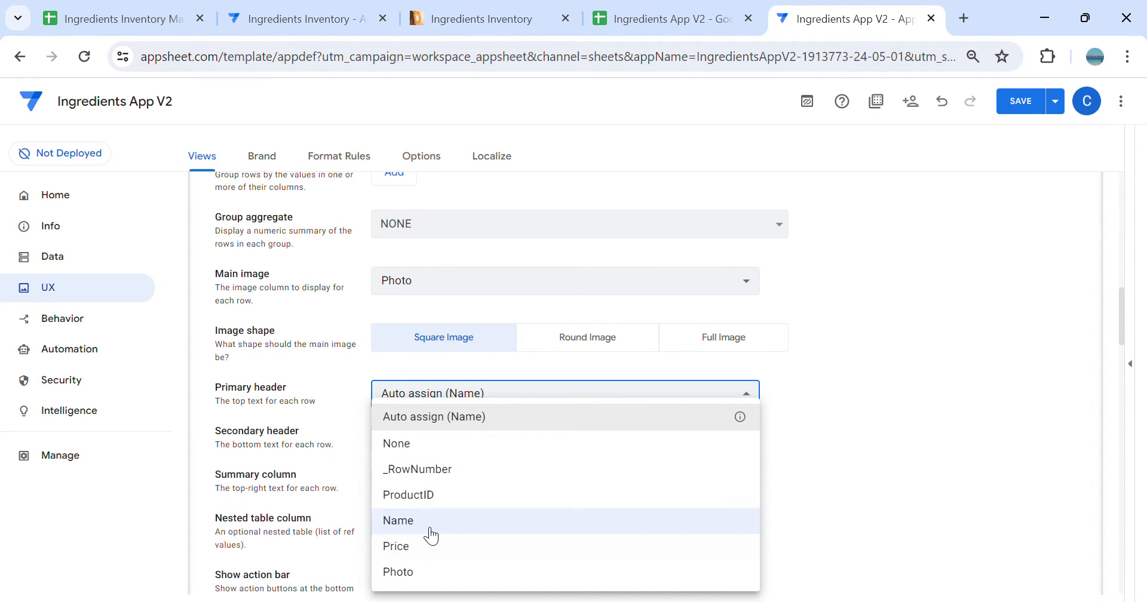
{"action": "left_click", "coordinate": [430, 524]}
{"action": "left_click", "coordinate": [426, 445]}
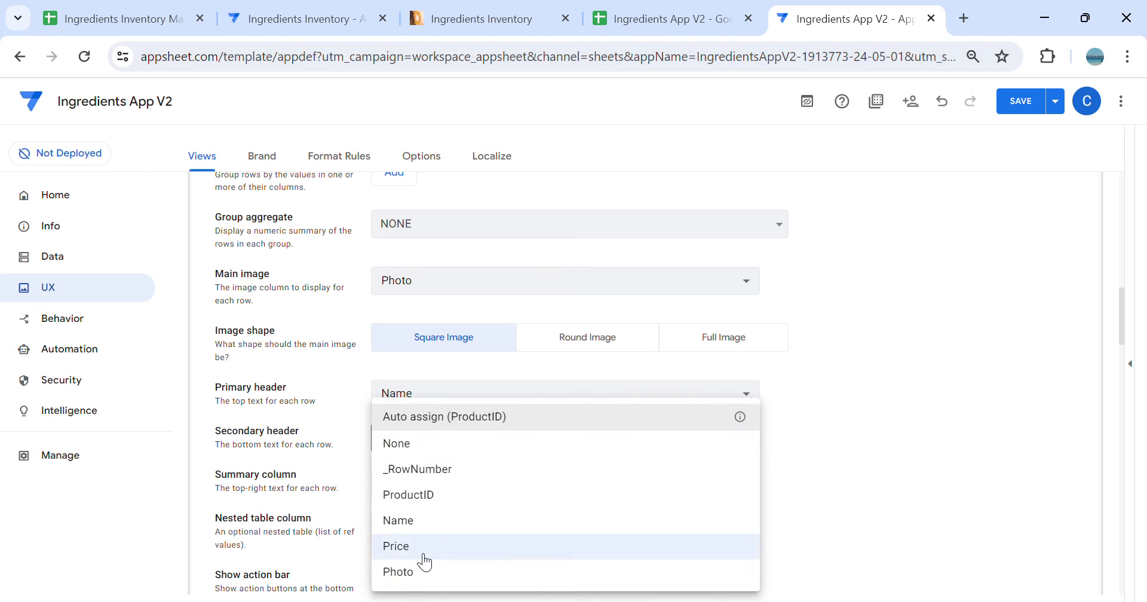
{"action": "left_click", "coordinate": [424, 556]}
{"action": "left_click", "coordinate": [430, 478]}
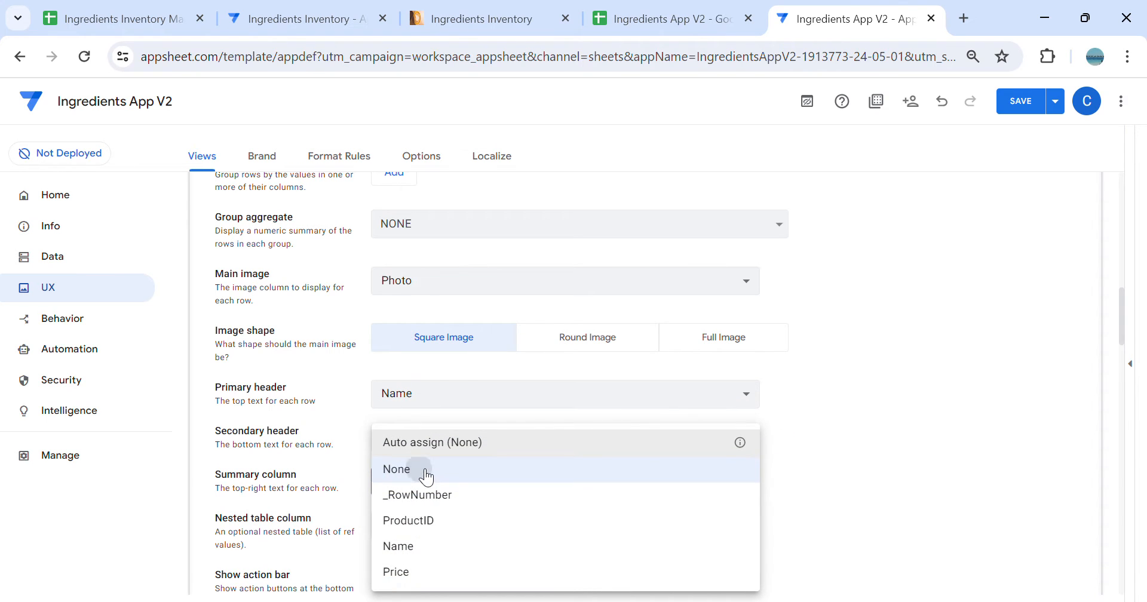
{"action": "left_click", "coordinate": [427, 477]}
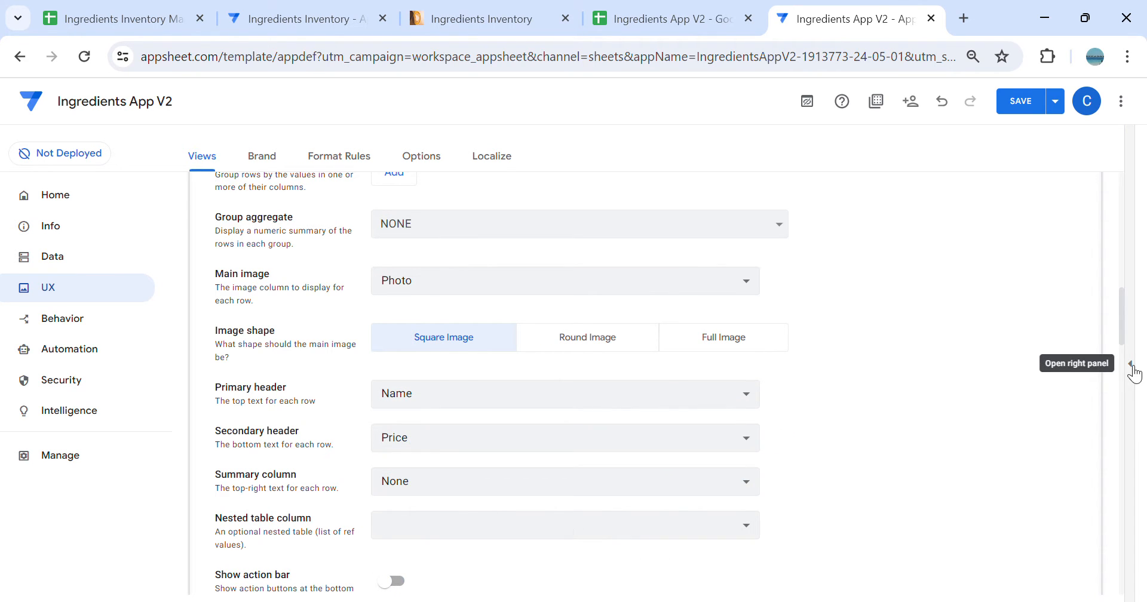
{"action": "left_click", "coordinate": [1131, 366]}
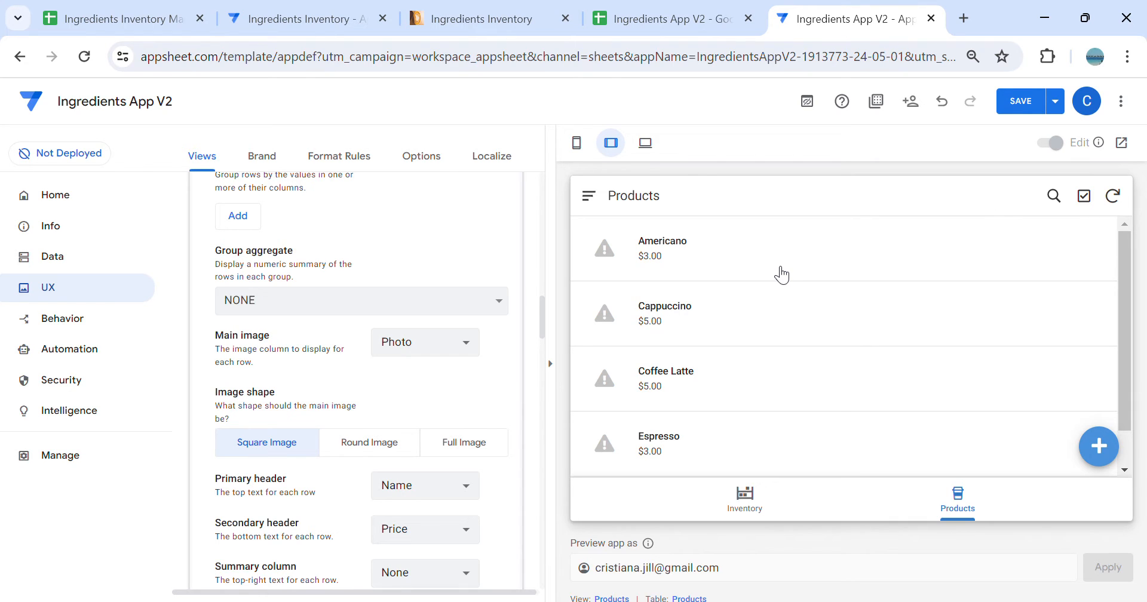
Open the Americano product in the app preview, upload a photo of the coffee and save the record
{"action": "left_click", "coordinate": [716, 256]}
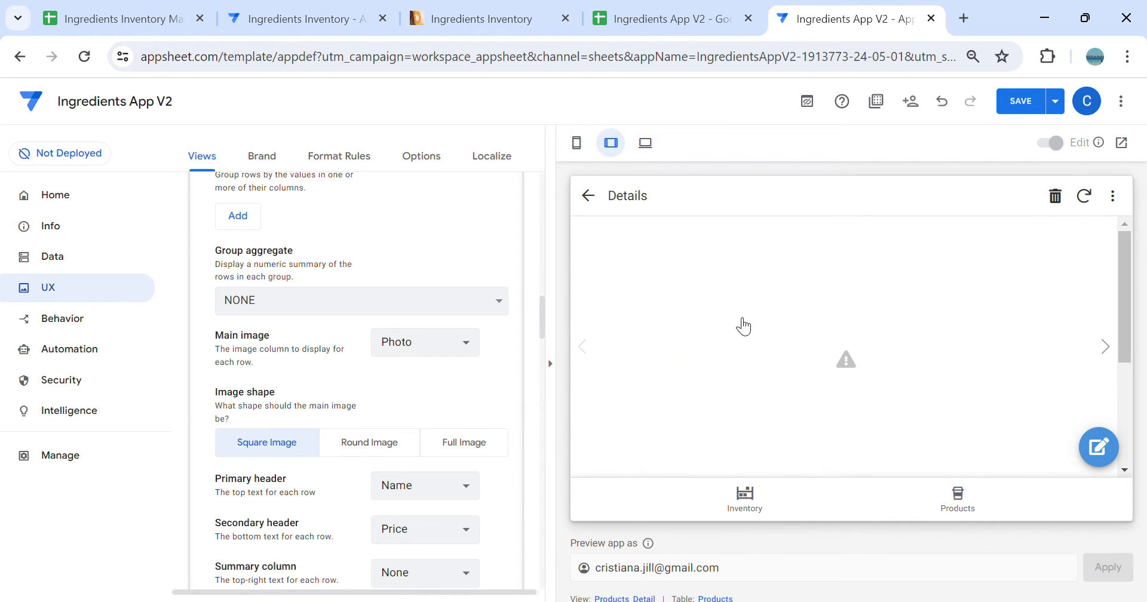
{"action": "left_click", "coordinate": [1099, 447]}
{"action": "scroll", "coordinate": [956, 371], "scroll_direction": "down", "scroll_amount": 2}
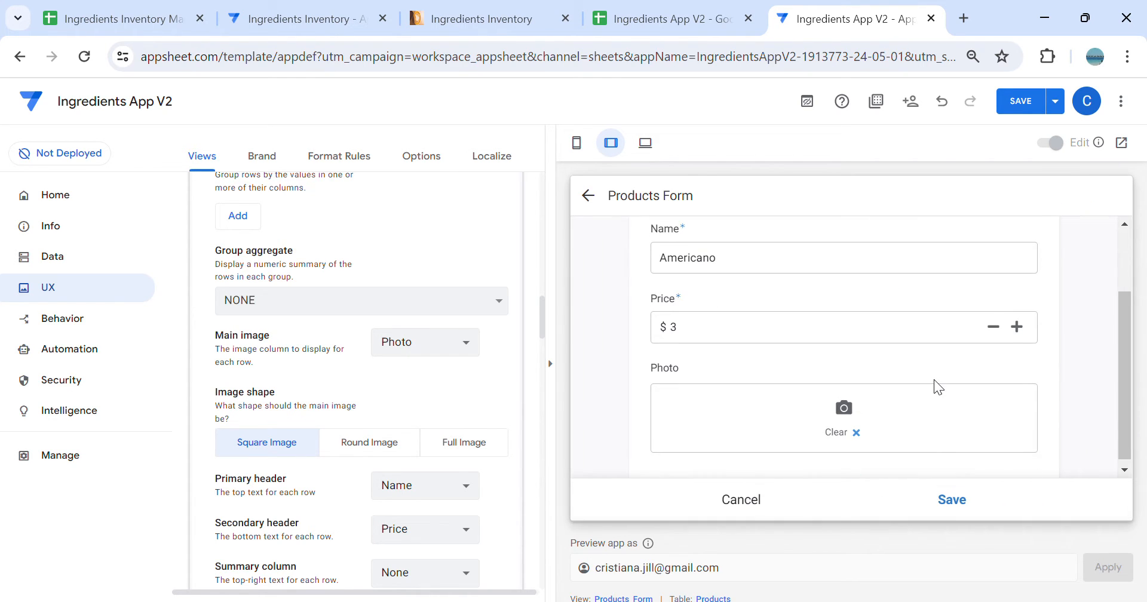
{"action": "left_click", "coordinate": [849, 406]}
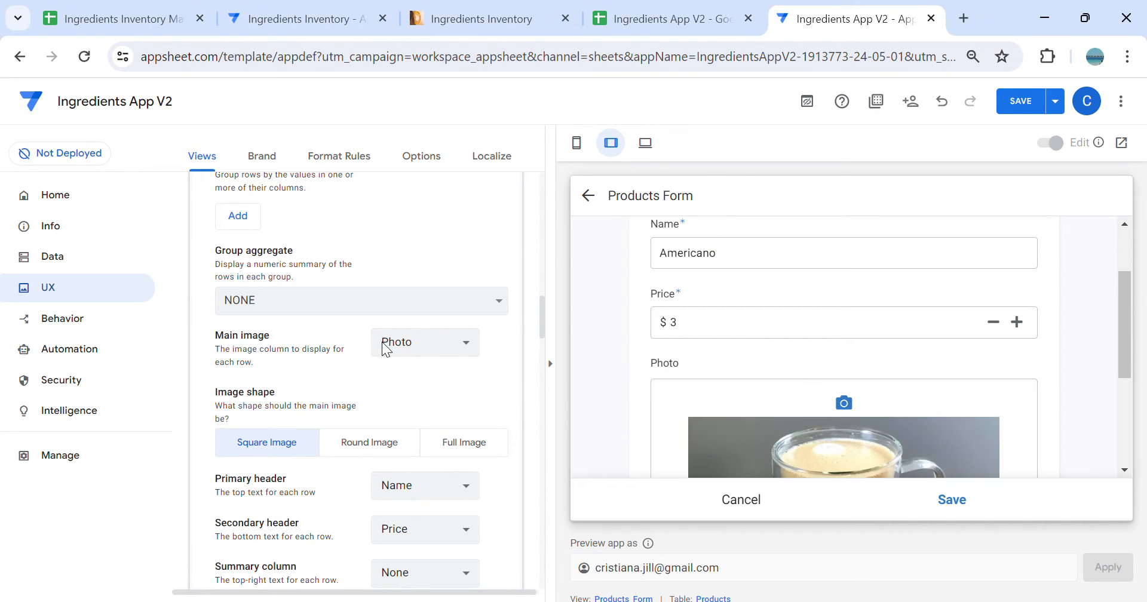
{"action": "left_click", "coordinate": [944, 504]}
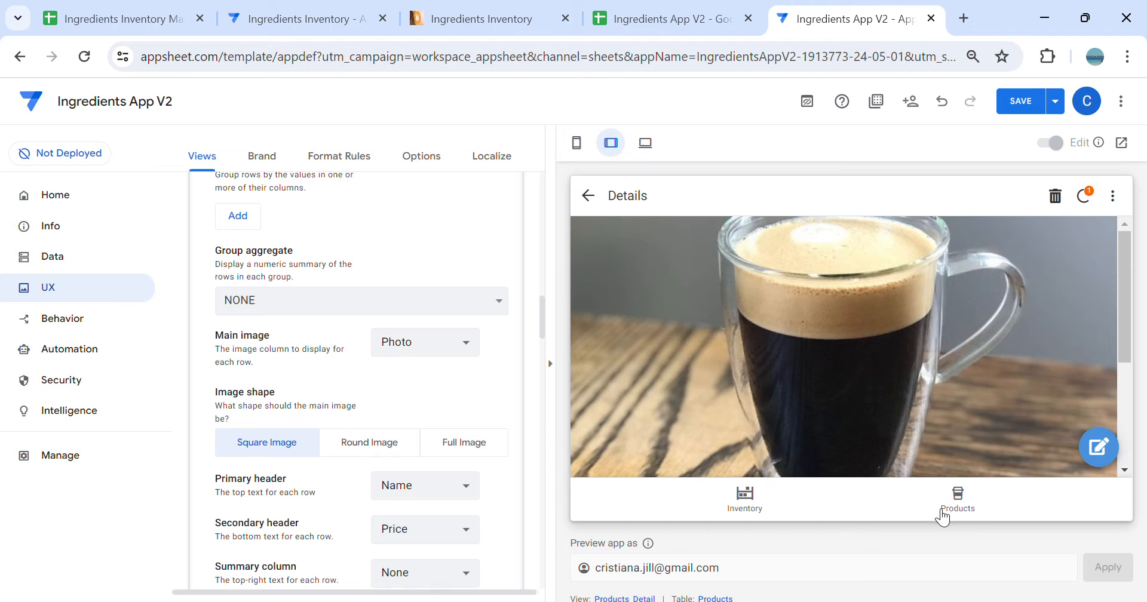
Return to the Products list, open Cappuccino for editing, upload its photo and save the record
{"action": "left_click", "coordinate": [588, 196]}
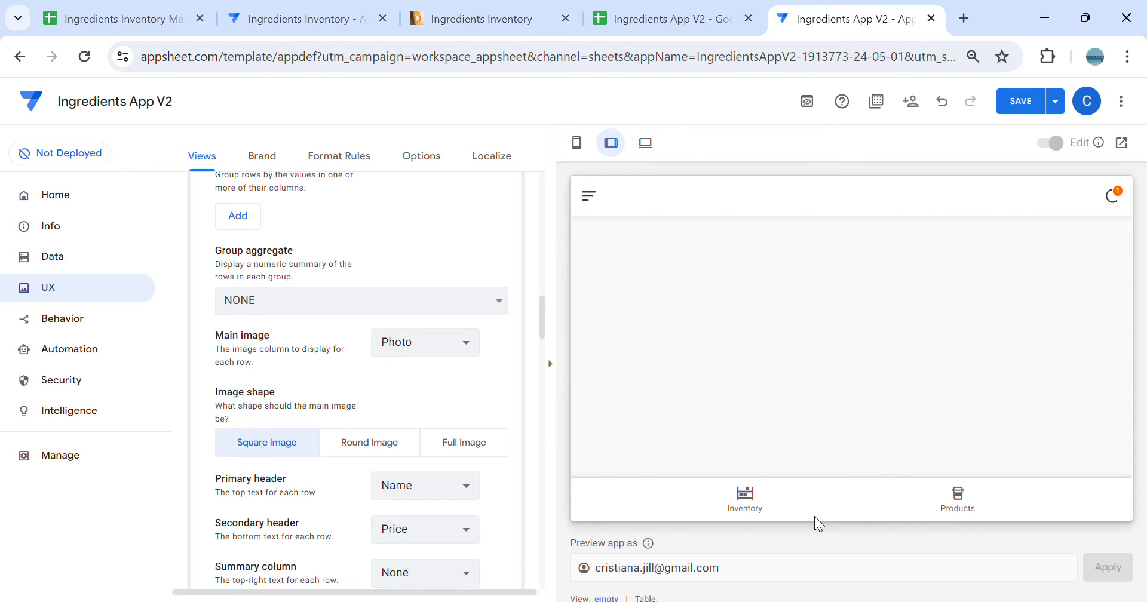
{"action": "left_click", "coordinate": [956, 499]}
{"action": "left_click", "coordinate": [848, 379]}
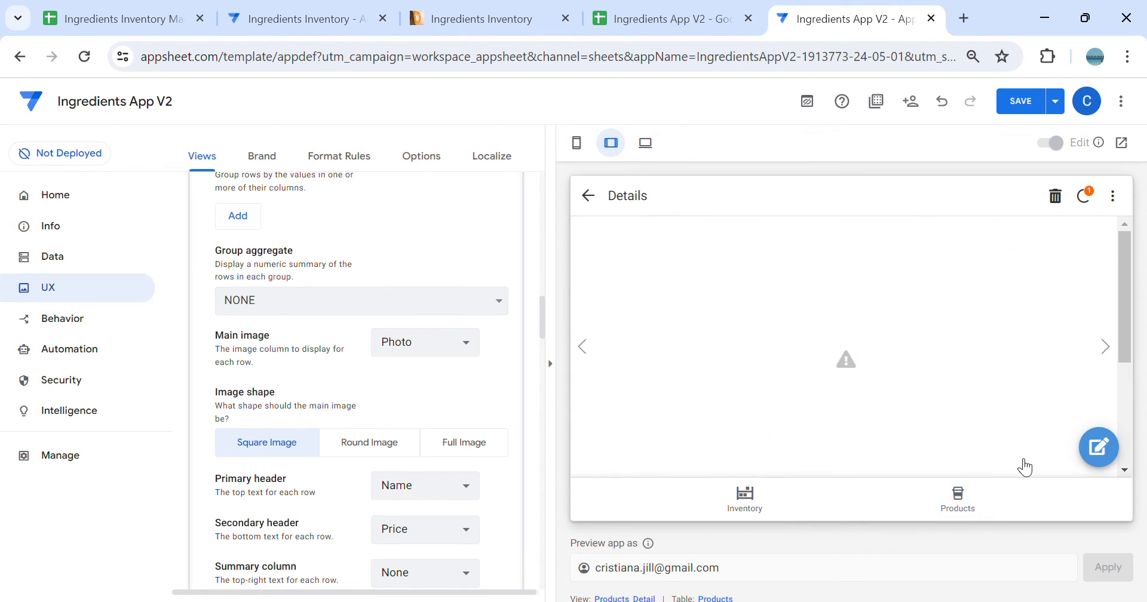
{"action": "left_click", "coordinate": [1098, 449]}
{"action": "scroll", "coordinate": [956, 370], "scroll_direction": "down", "scroll_amount": 2}
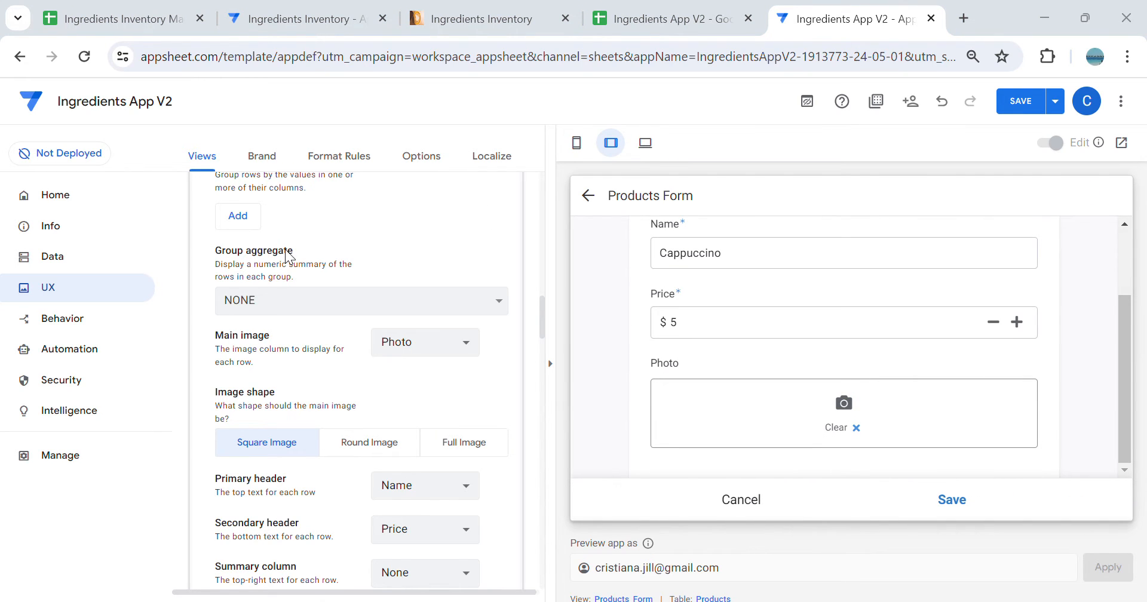
{"action": "left_click", "coordinate": [954, 501]}
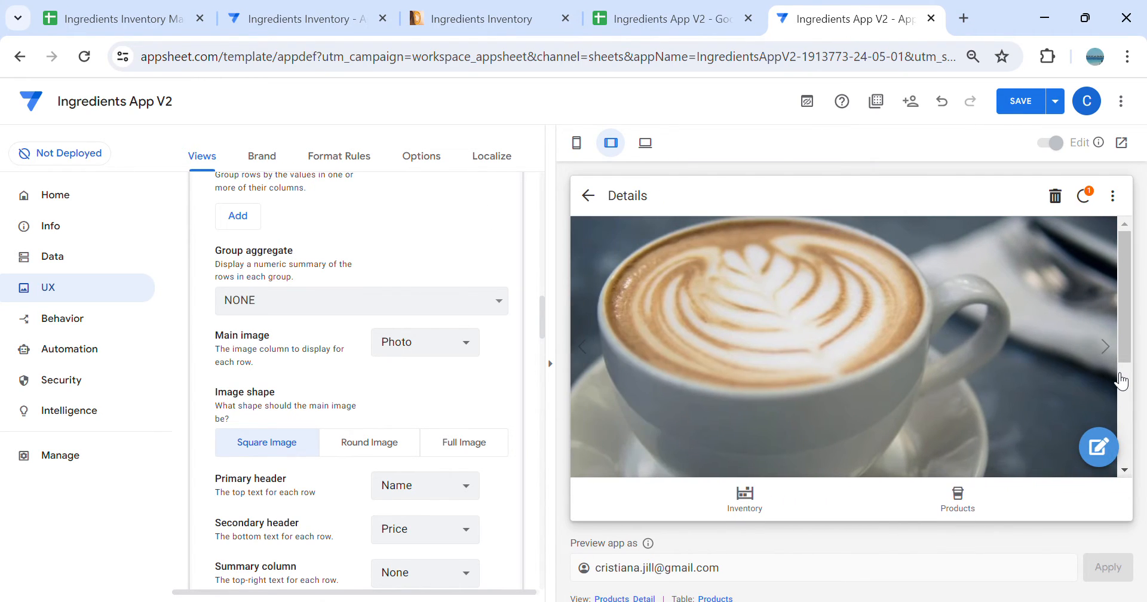
Edit the Coffee Latte product, upload its photo and save the record
{"action": "left_click", "coordinate": [1097, 451]}
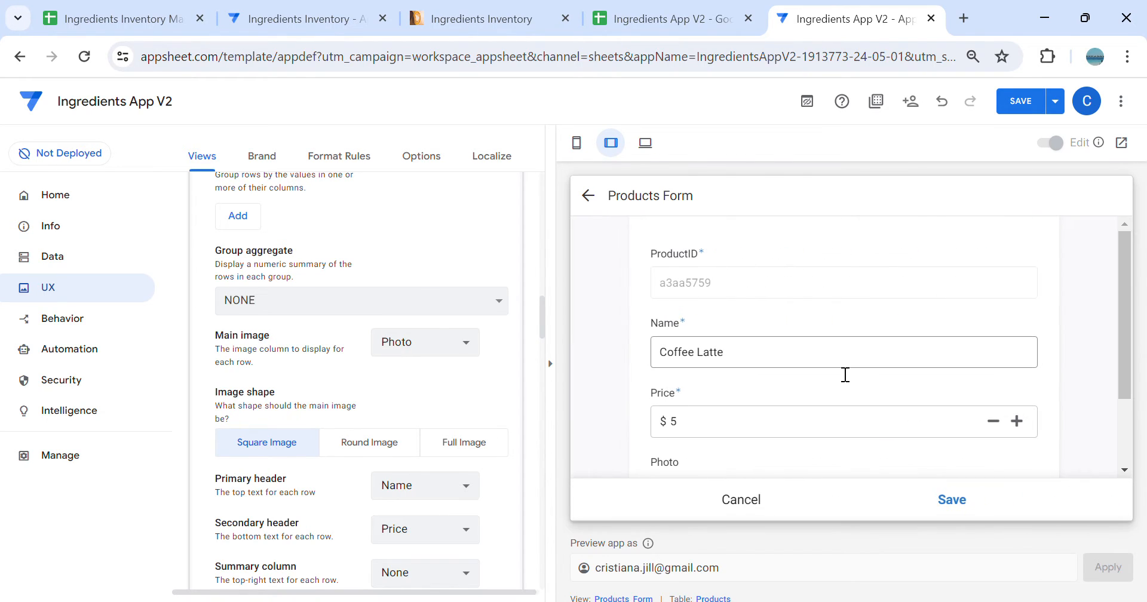
{"action": "scroll", "coordinate": [846, 375], "scroll_direction": "down", "scroll_amount": 2}
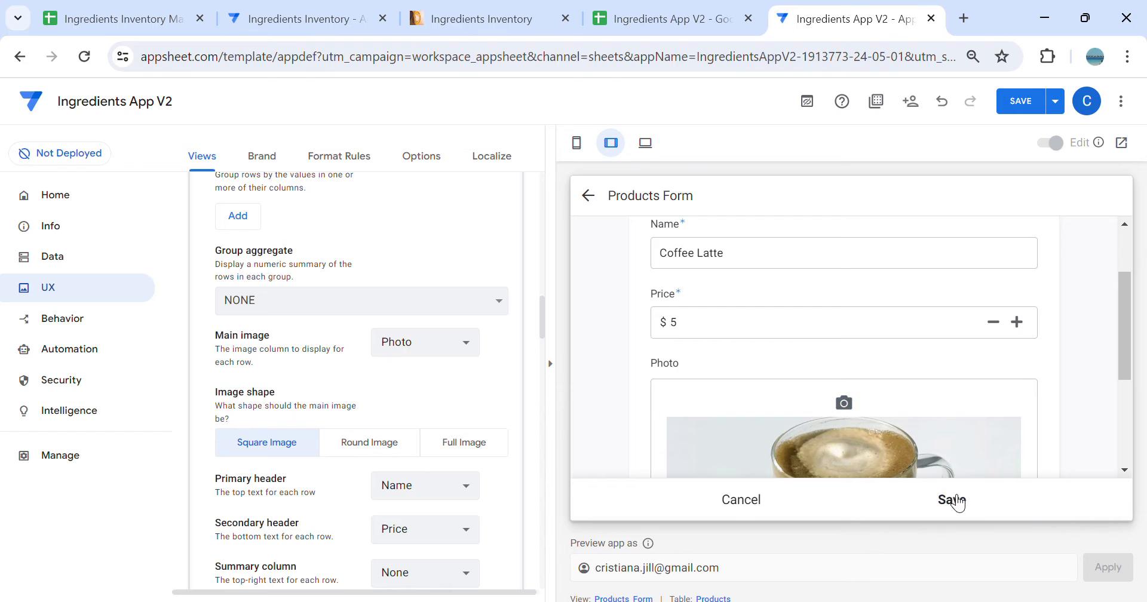
{"action": "left_click", "coordinate": [952, 499]}
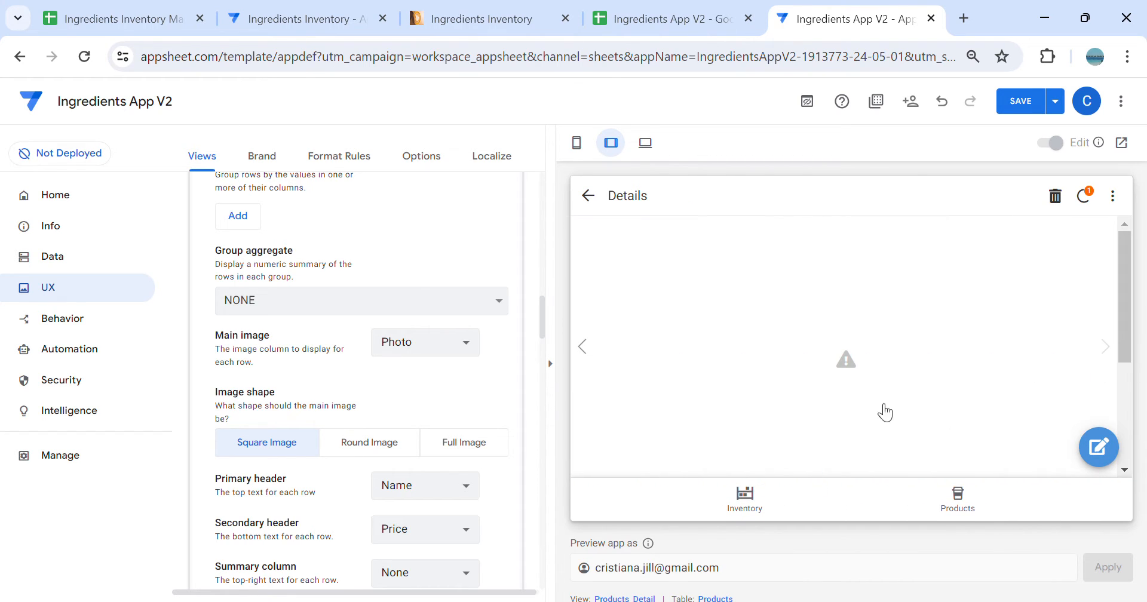
Edit the Espresso product, upload its photo and save the record
{"action": "left_click", "coordinate": [1108, 460]}
{"action": "scroll", "coordinate": [884, 428], "scroll_direction": "down", "scroll_amount": 2}
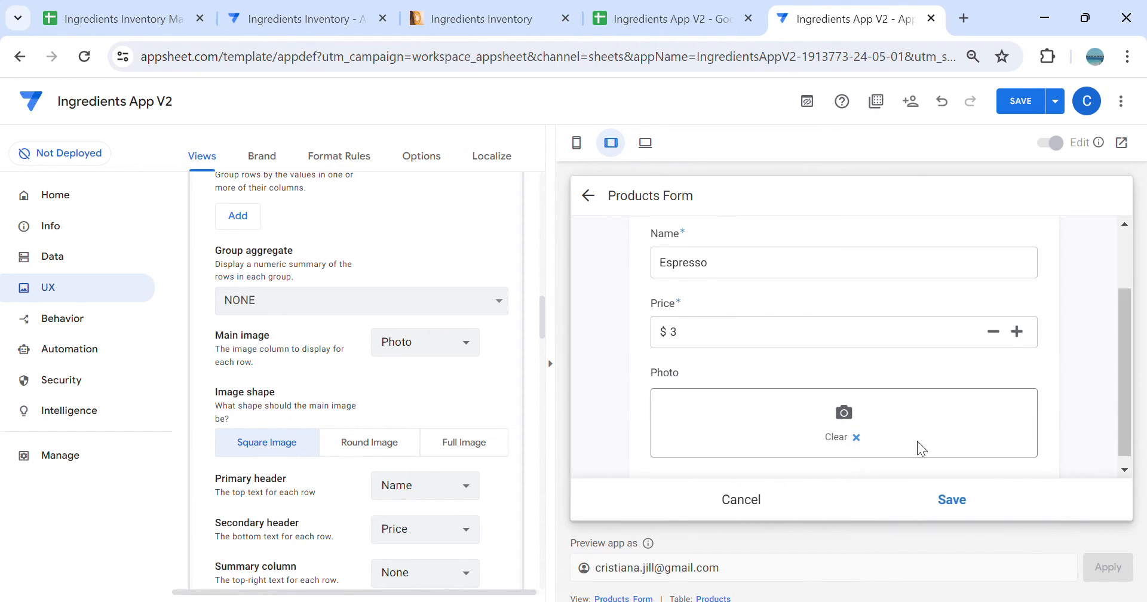
{"action": "left_click", "coordinate": [848, 413]}
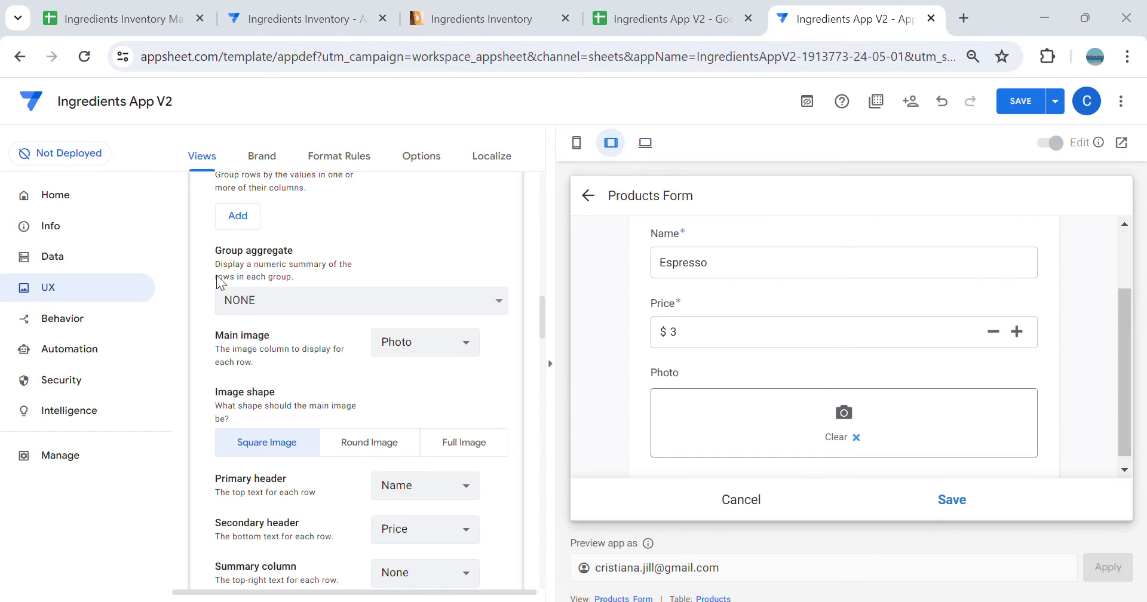
{"action": "left_click", "coordinate": [952, 499]}
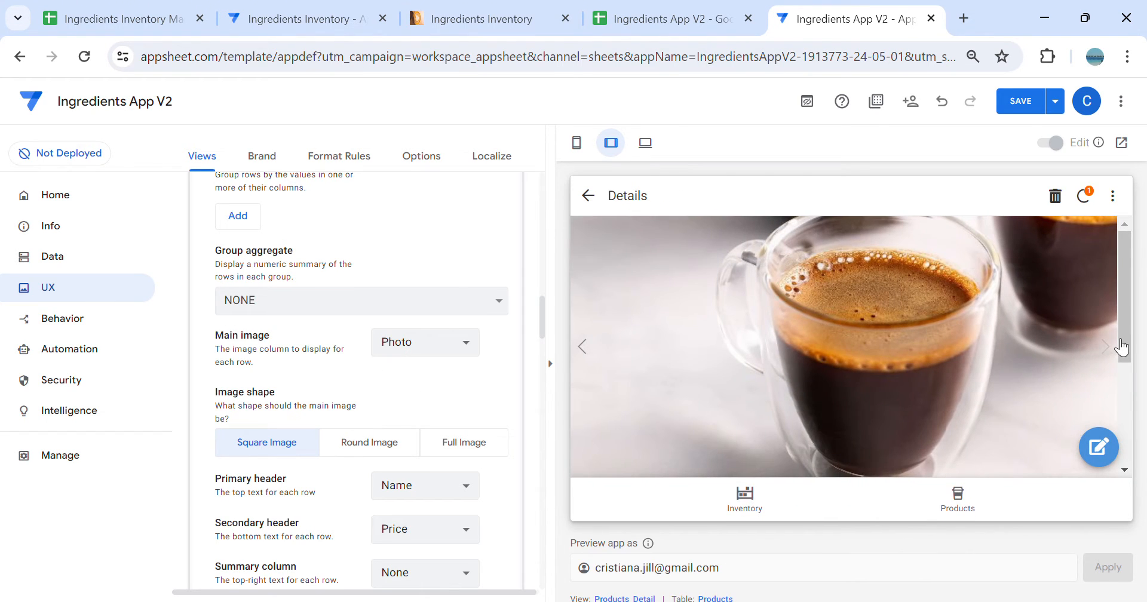
Save the app and show the Products view in the preview
{"action": "left_click", "coordinate": [1021, 101]}
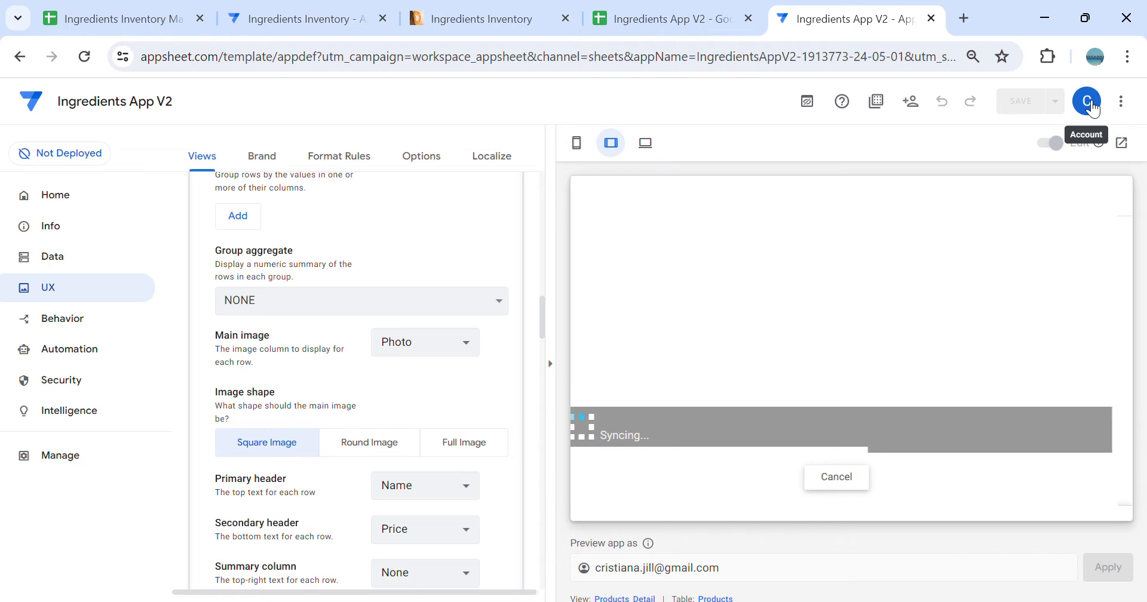
{"action": "left_click", "coordinate": [956, 502]}
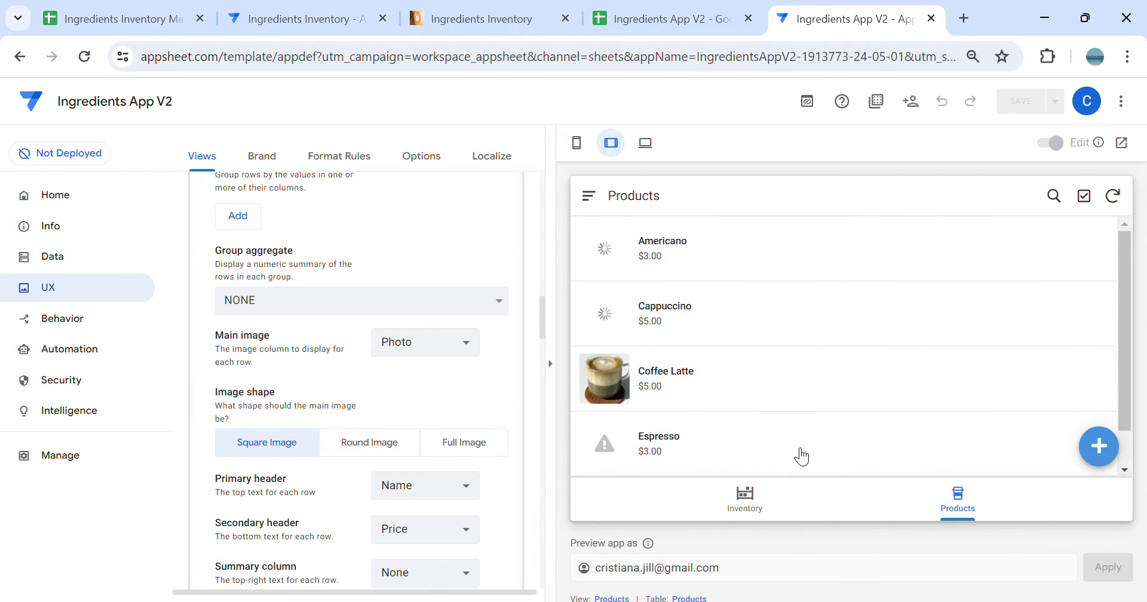
Reopen the Espresso product for editing, upload its photo again, save the record and return to the Products list
{"action": "left_click", "coordinate": [818, 462]}
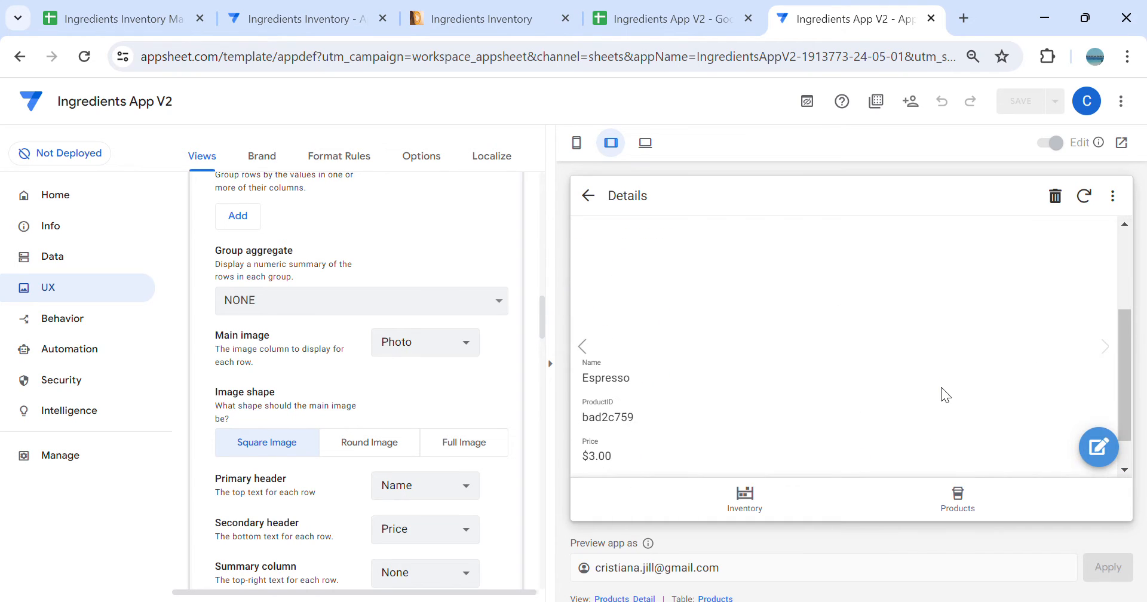
{"action": "left_click", "coordinate": [1105, 449]}
{"action": "scroll", "coordinate": [850, 425], "scroll_direction": "down", "scroll_amount": 2}
{"action": "left_click", "coordinate": [845, 420]}
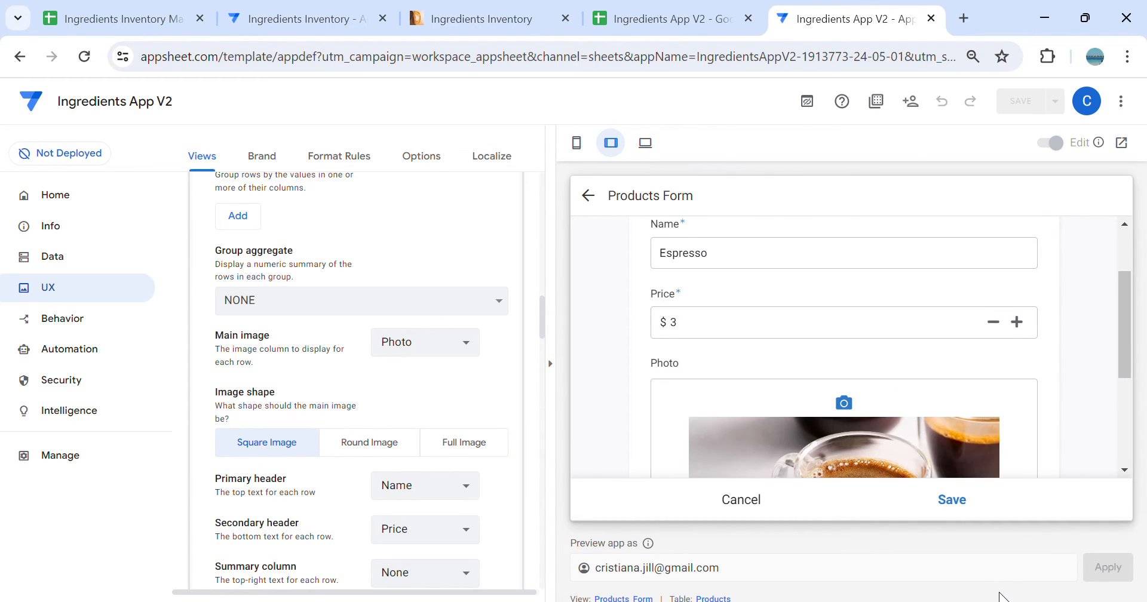
{"action": "left_click", "coordinate": [960, 510]}
{"action": "left_click", "coordinate": [959, 510]}
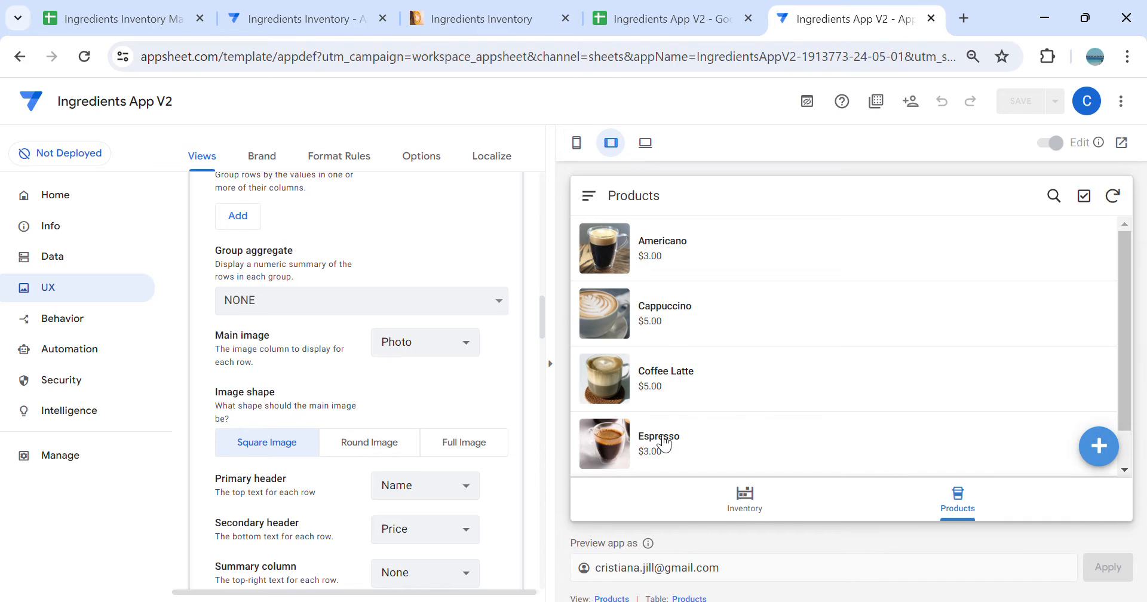
Collapse the app preview and examine the column structure of the Product Ingredients table, including ProductID
{"action": "left_click", "coordinate": [68, 268]}
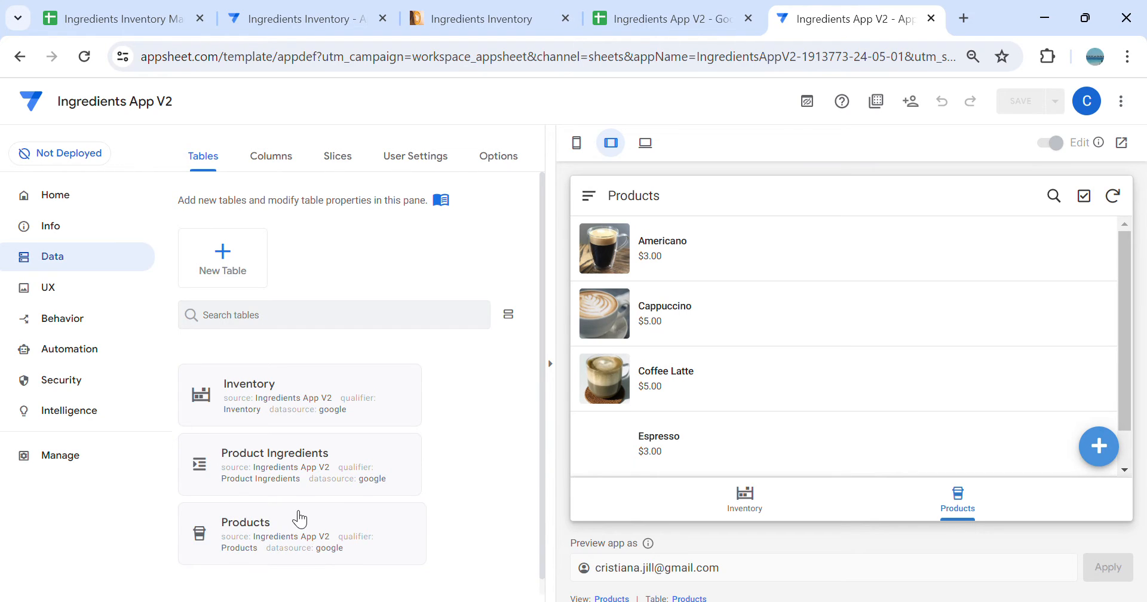
{"action": "left_click", "coordinate": [296, 478]}
{"action": "left_click", "coordinate": [550, 363]}
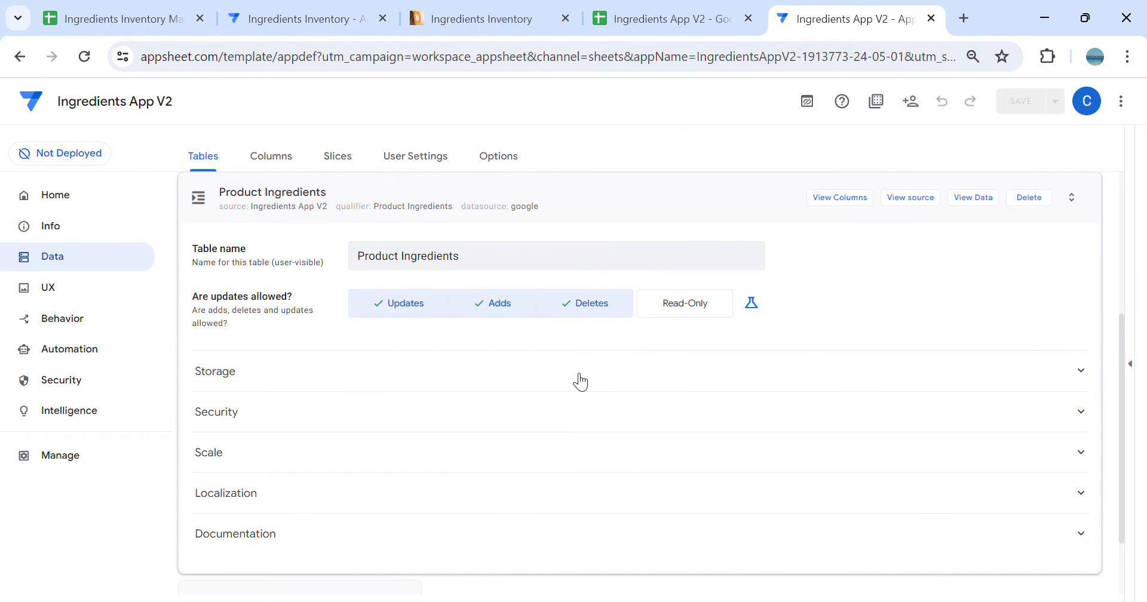
{"action": "left_click", "coordinate": [841, 200]}
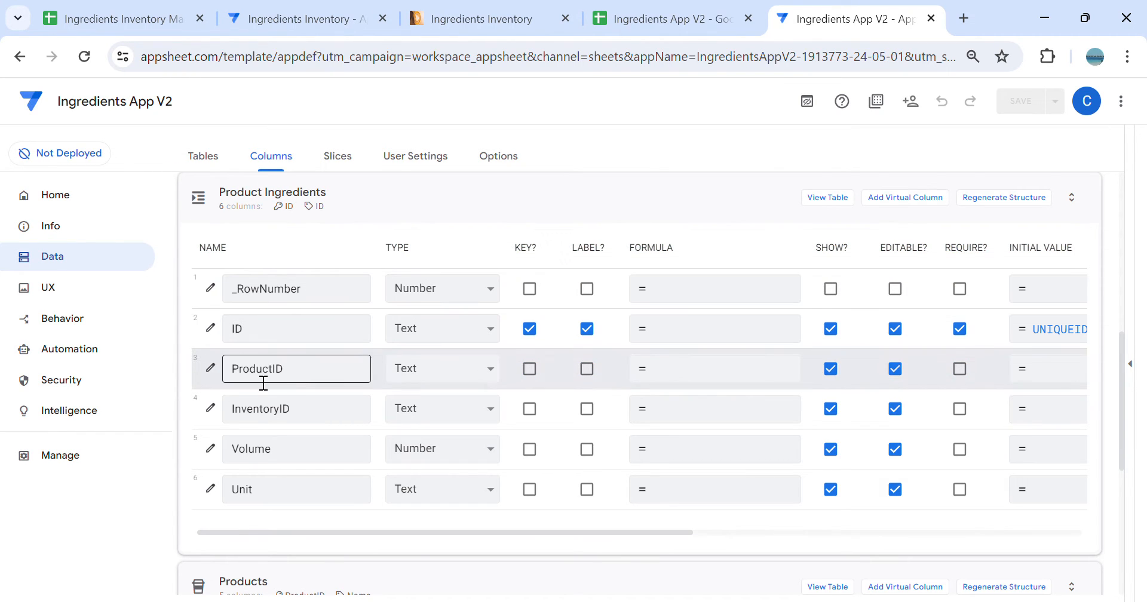
{"action": "left_click", "coordinate": [313, 379]}
{"action": "double_click", "coordinate": [313, 380]}
{"action": "scroll", "coordinate": [412, 335], "scroll_direction": "up", "scroll_amount": 3}
{"action": "scroll", "coordinate": [386, 428], "scroll_direction": "down", "scroll_amount": 2}
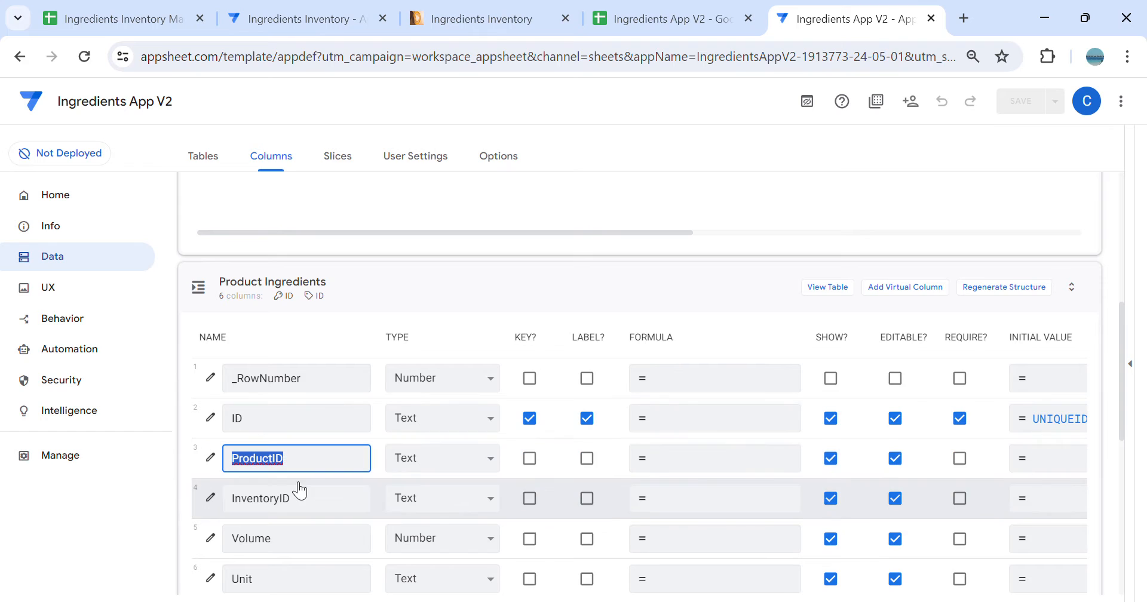
{"action": "scroll", "coordinate": [371, 311], "scroll_direction": "up", "scroll_amount": 10}
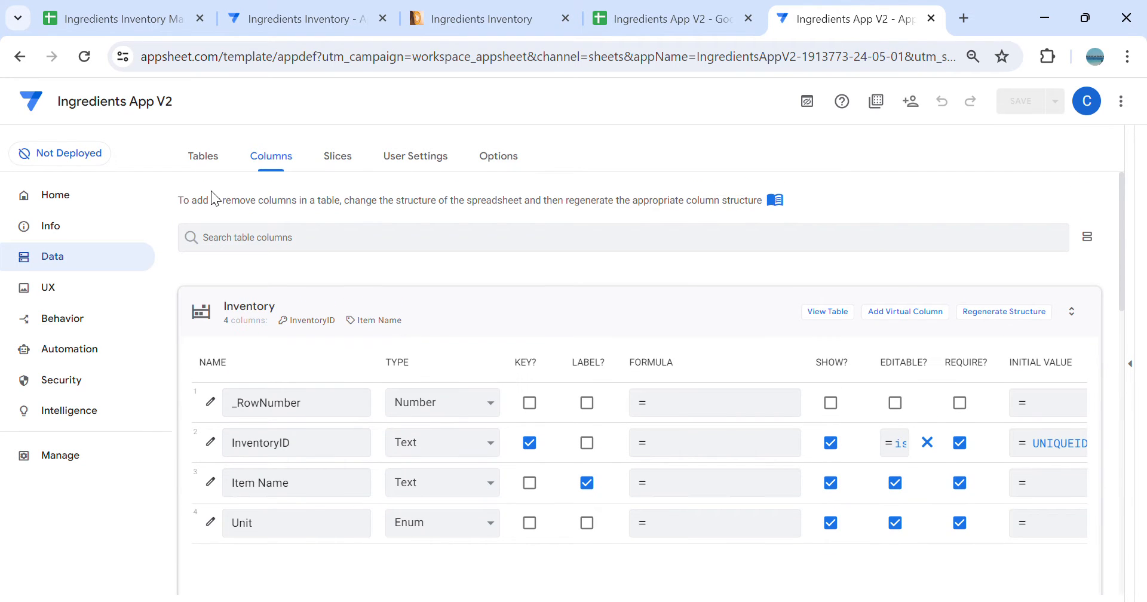
Check the column definitions of the Products table
{"action": "left_click", "coordinate": [203, 156]}
{"action": "left_click", "coordinate": [473, 462]}
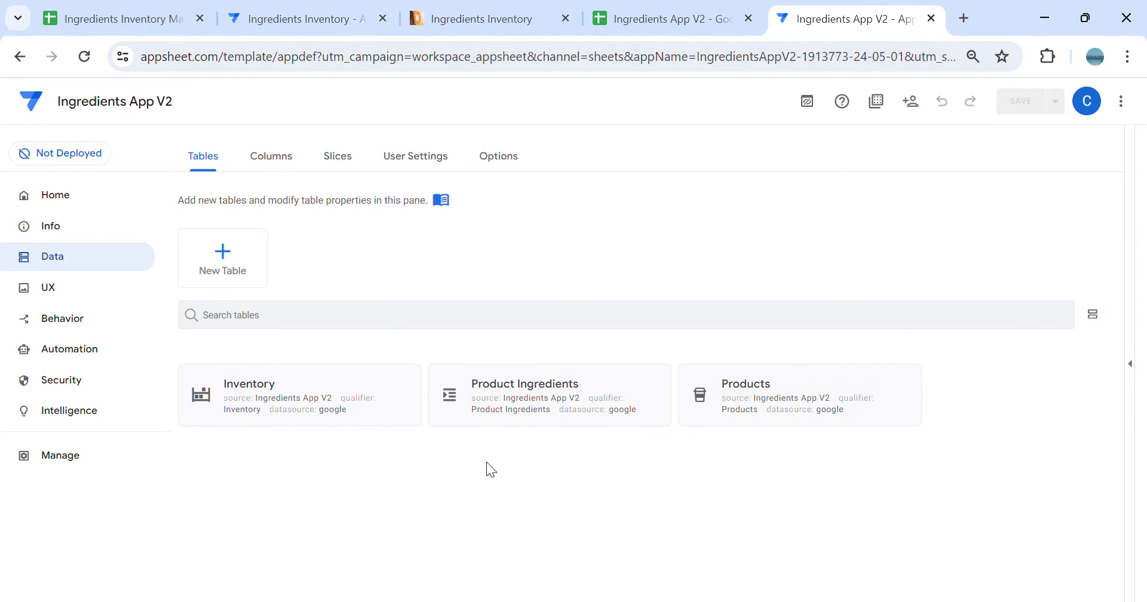
{"action": "left_click", "coordinate": [758, 410]}
{"action": "left_click", "coordinate": [836, 206]}
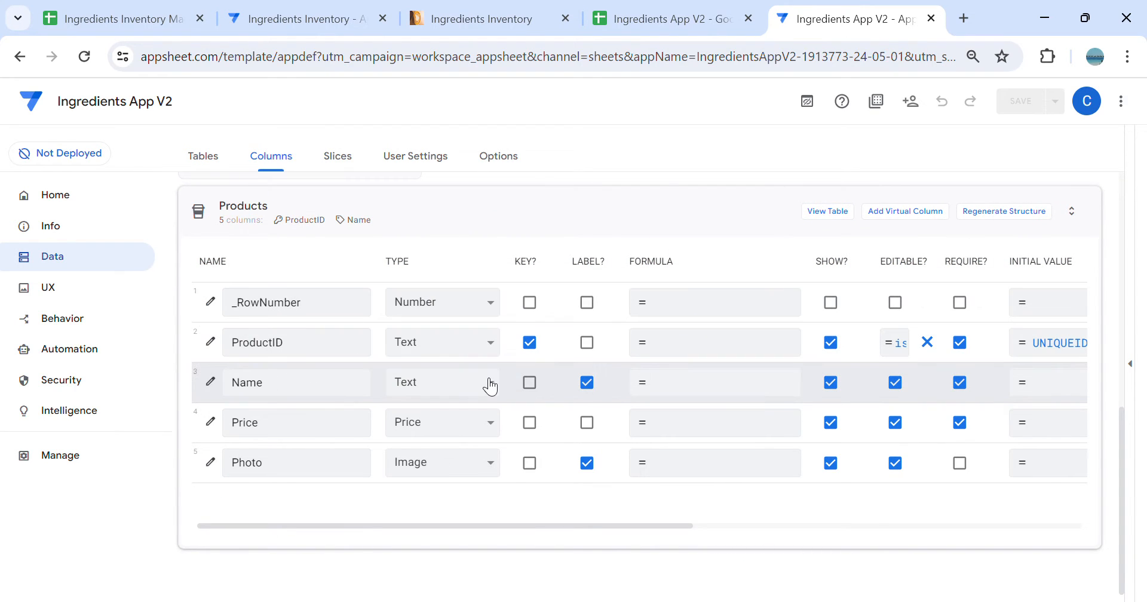
Open the settings of the ID column in the Product Ingredients table and review its Auto Compute options
{"action": "left_click", "coordinate": [203, 157]}
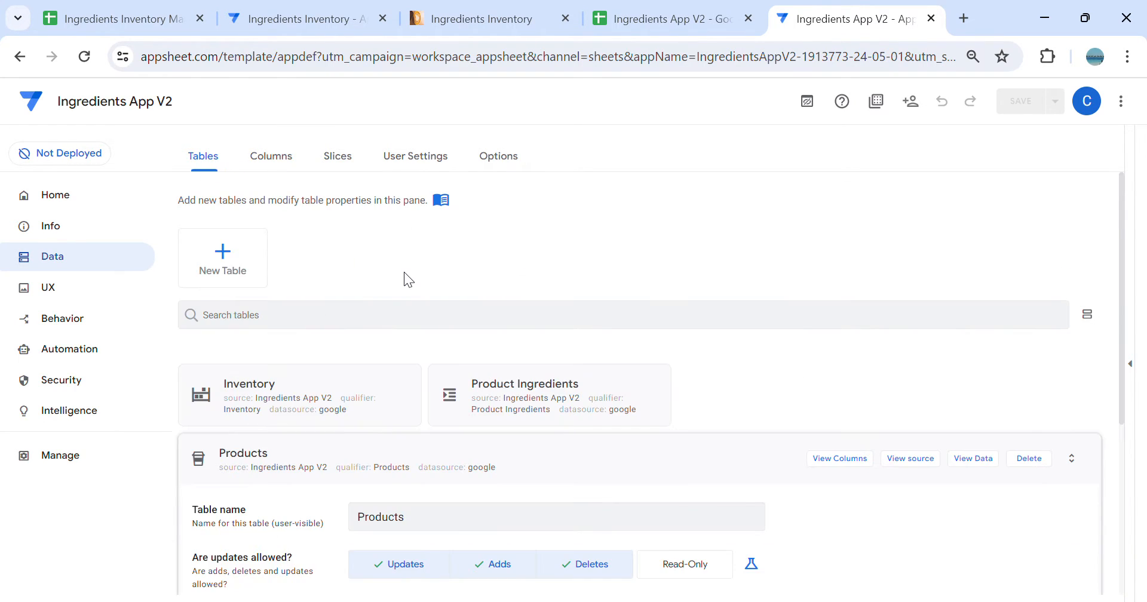
{"action": "left_click", "coordinate": [591, 407]}
{"action": "left_click", "coordinate": [847, 201]}
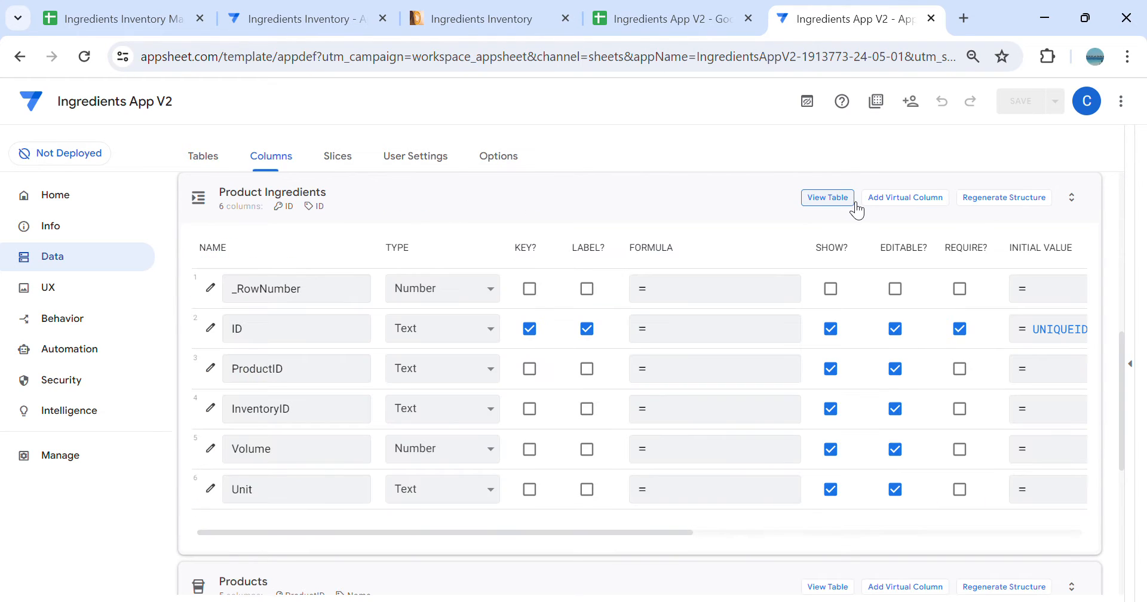
{"action": "left_click", "coordinate": [211, 328]}
{"action": "scroll", "coordinate": [579, 289], "scroll_direction": "down", "scroll_amount": 6}
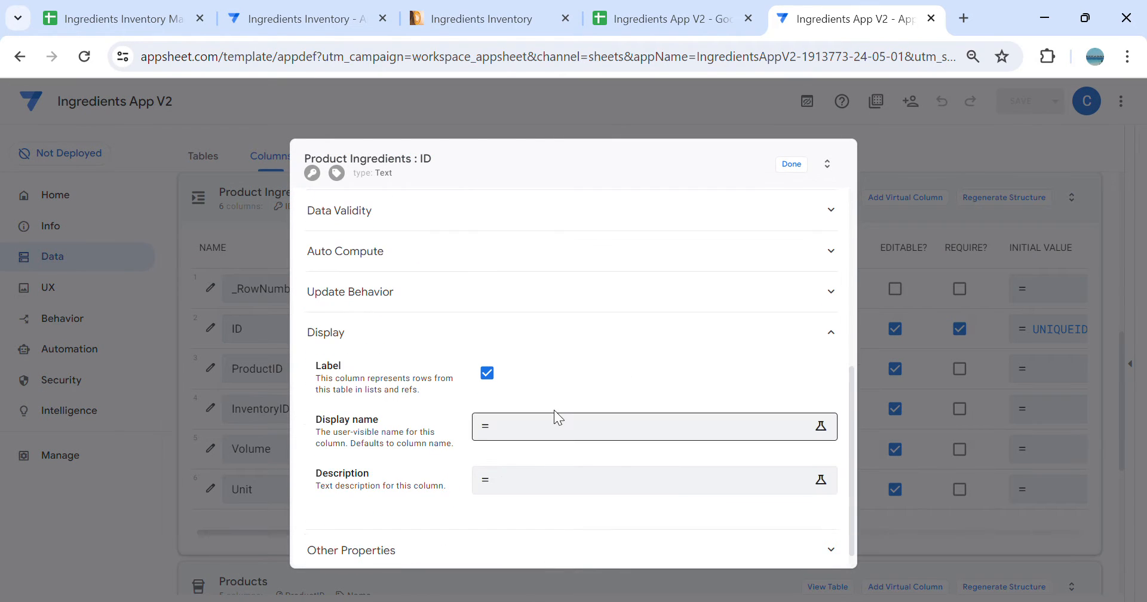
{"action": "left_click", "coordinate": [422, 264]}
{"action": "scroll", "coordinate": [532, 380], "scroll_direction": "up", "scroll_amount": 3}
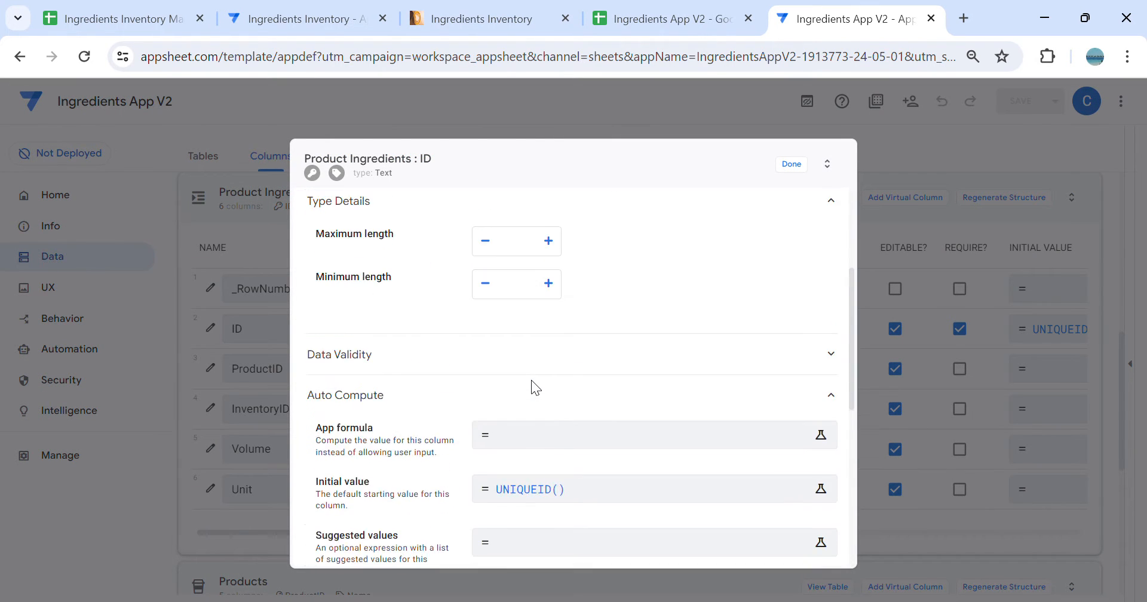
{"action": "scroll", "coordinate": [545, 388], "scroll_direction": "down", "scroll_amount": 5}
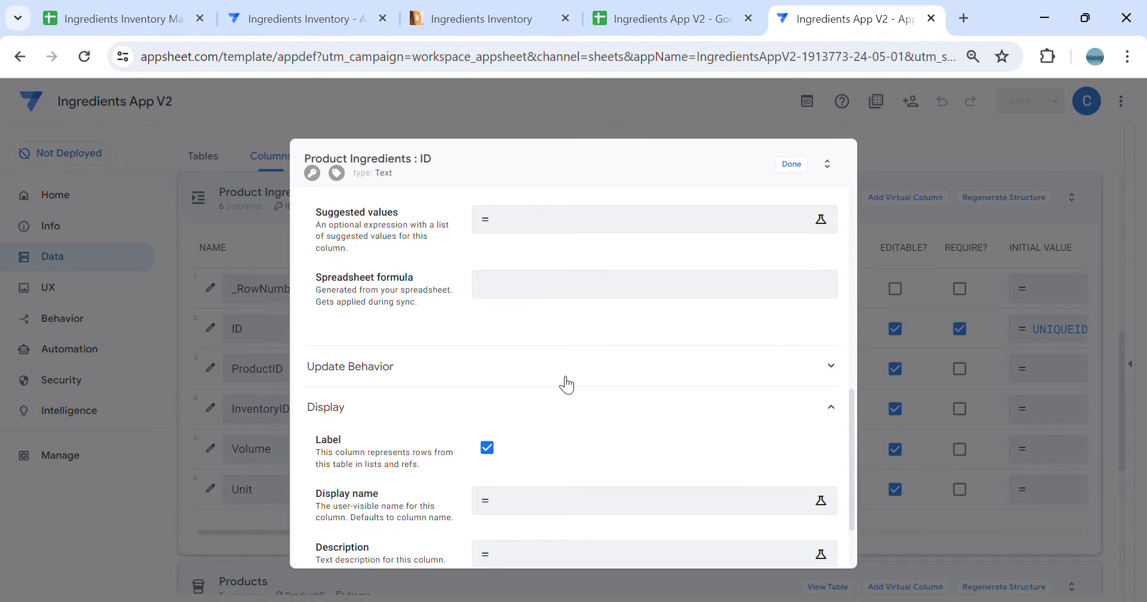
Make the ID column of Product Ingredients editable only under the expression isblank([_this]), and close its settings
{"action": "left_click", "coordinate": [556, 367]}
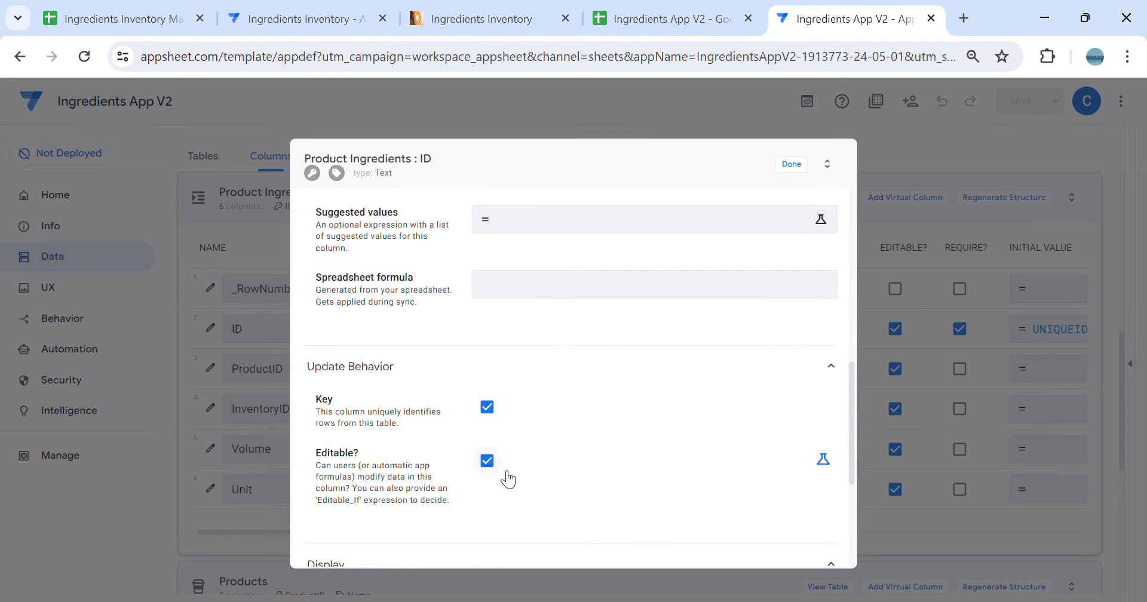
{"action": "left_click", "coordinate": [823, 460]}
{"action": "left_click", "coordinate": [706, 465]}
{"action": "type", "text": "is"}
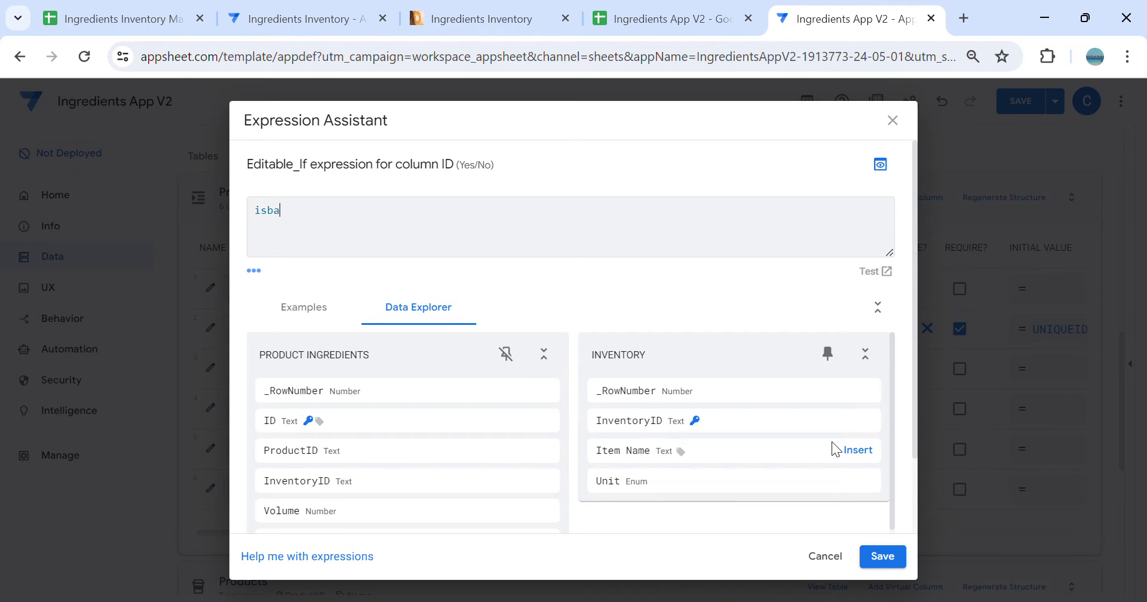
{"action": "type", "text": "blank([_thi"}
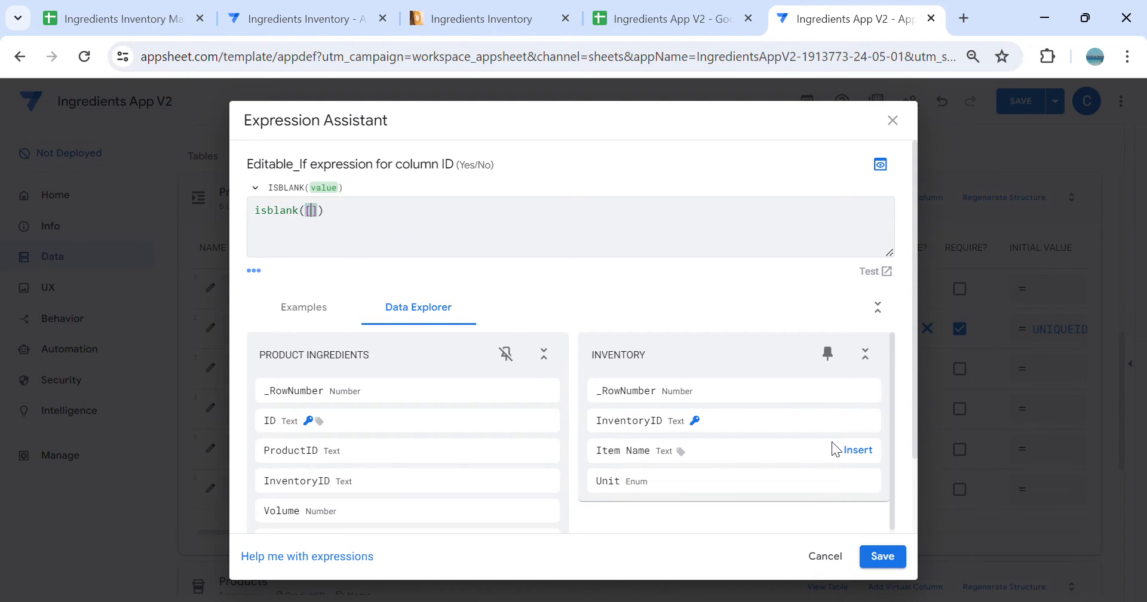
{"action": "type", "text": "s"}
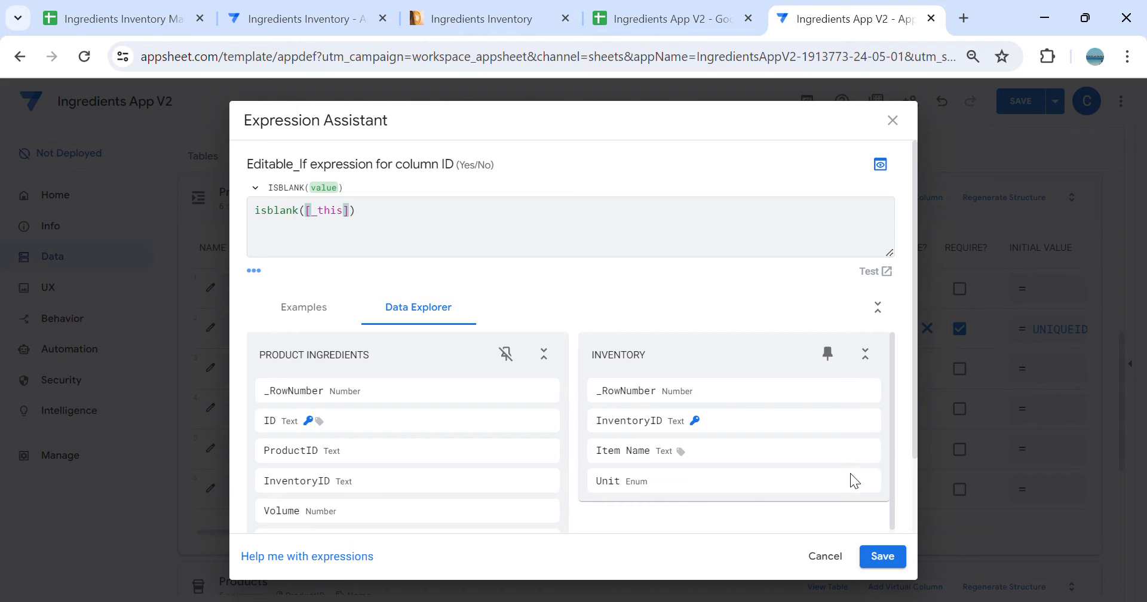
{"action": "left_click", "coordinate": [884, 557]}
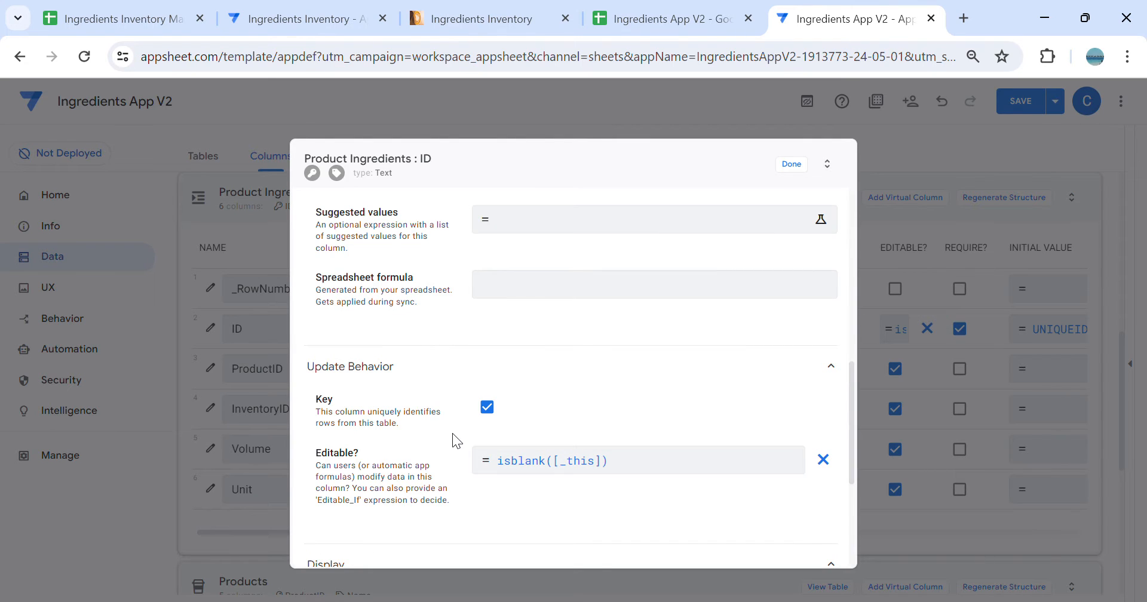
{"action": "scroll", "coordinate": [782, 344], "scroll_direction": "up", "scroll_amount": 4}
{"action": "scroll", "coordinate": [780, 345], "scroll_direction": "up", "scroll_amount": 1}
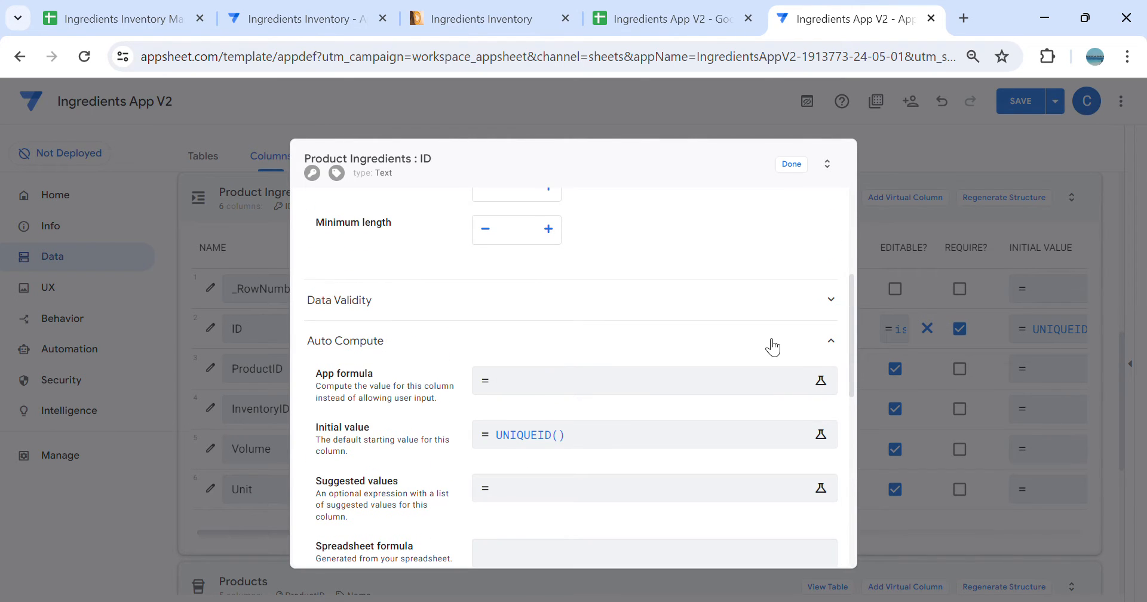
{"action": "left_click", "coordinate": [794, 170]}
Make the ProductID, InventoryID, Volume and Unit columns of the Product Ingredients table required
{"action": "left_click", "coordinate": [960, 369]}
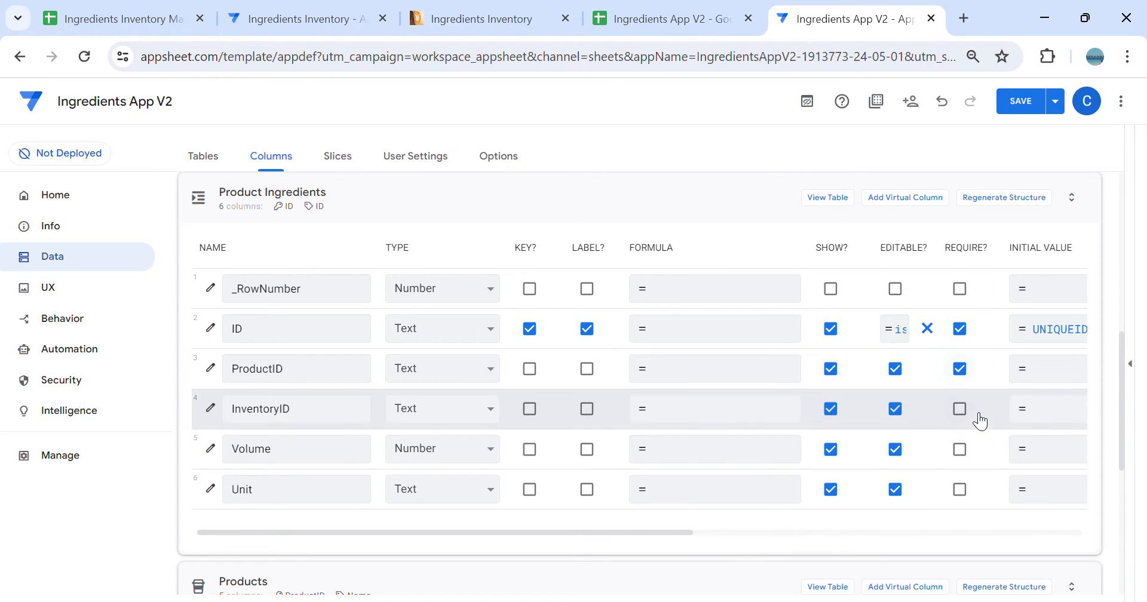
{"action": "left_click", "coordinate": [959, 409]}
{"action": "left_click", "coordinate": [960, 449]}
{"action": "left_click", "coordinate": [960, 489]}
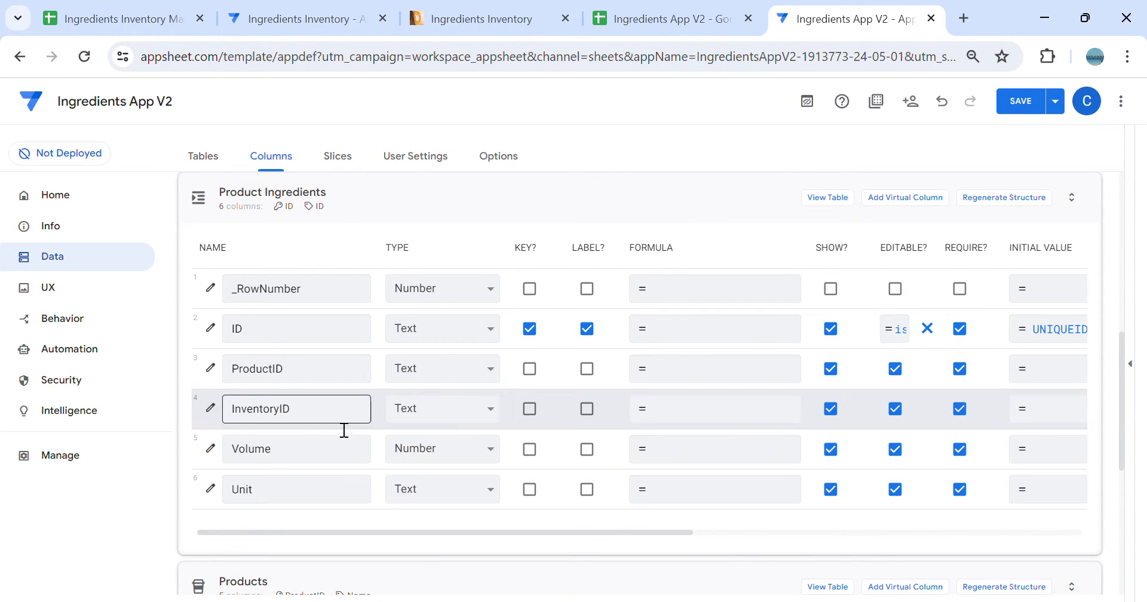
Change the ProductID column to type Ref with Products as source table and mark it as part of that table
{"action": "left_click", "coordinate": [313, 381]}
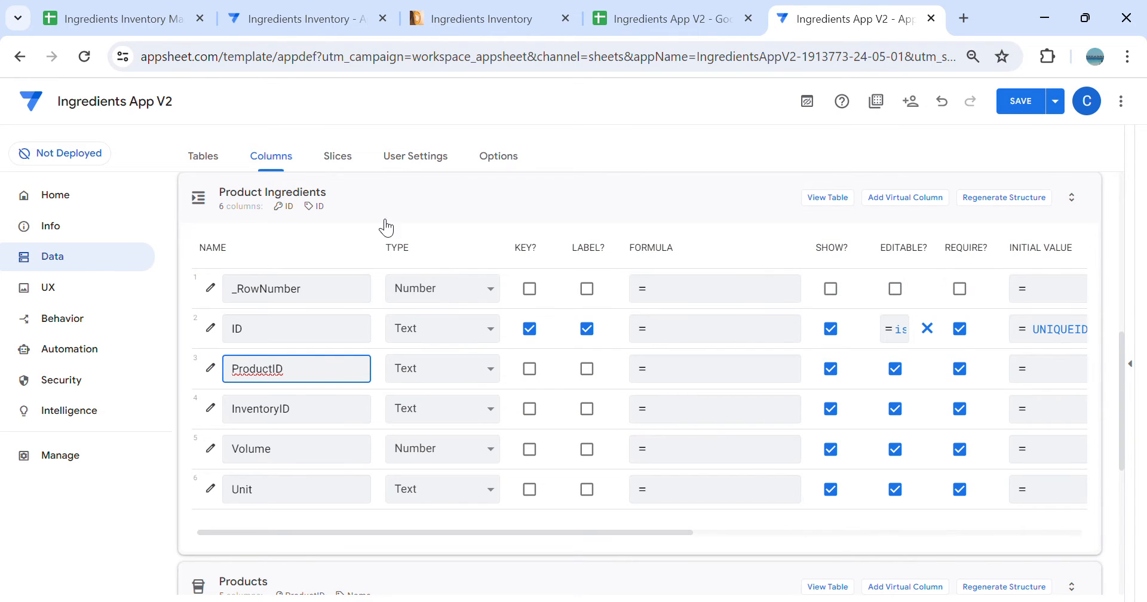
{"action": "key", "text": "Tab"}
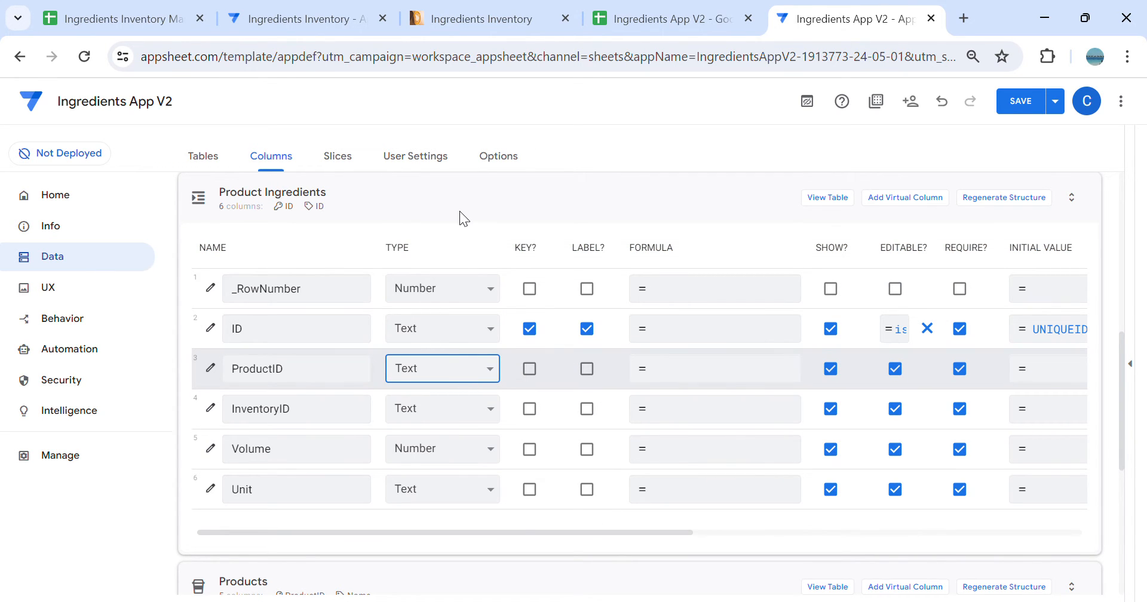
{"action": "left_click", "coordinate": [445, 298]}
{"action": "left_click", "coordinate": [540, 472]}
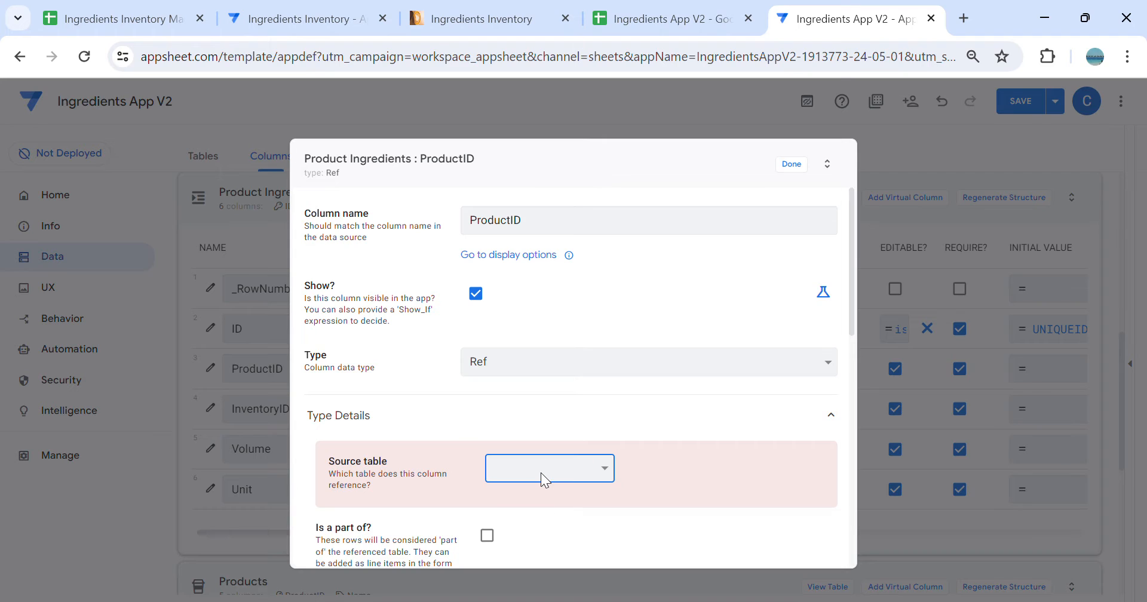
{"action": "left_click", "coordinate": [555, 536]}
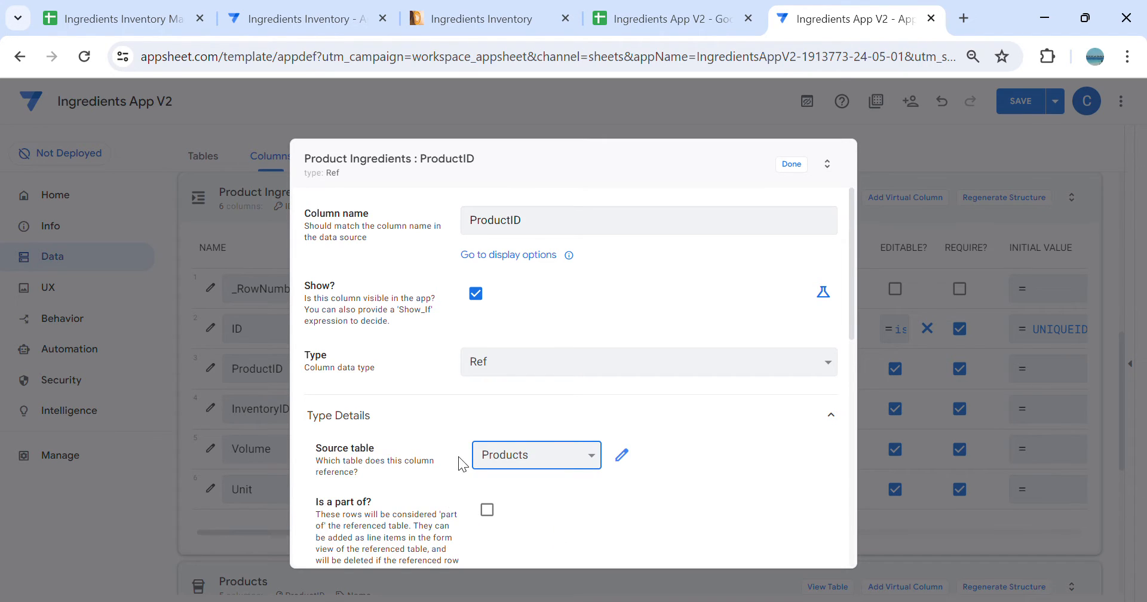
{"action": "scroll", "coordinate": [340, 432], "scroll_direction": "down", "scroll_amount": 2}
{"action": "left_click", "coordinate": [487, 421]}
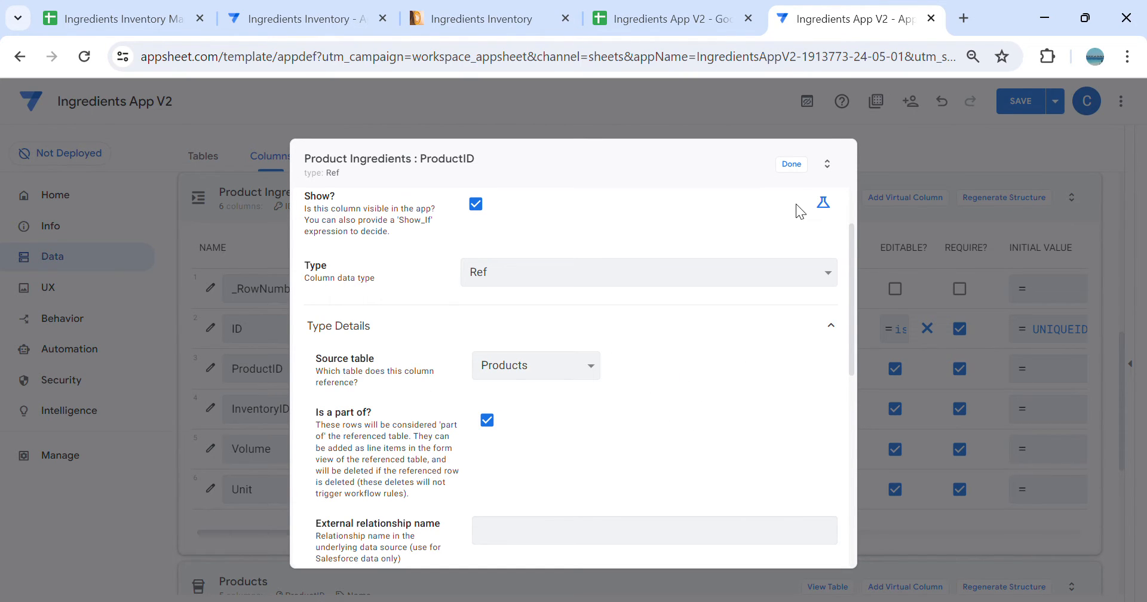
{"action": "left_click", "coordinate": [791, 164]}
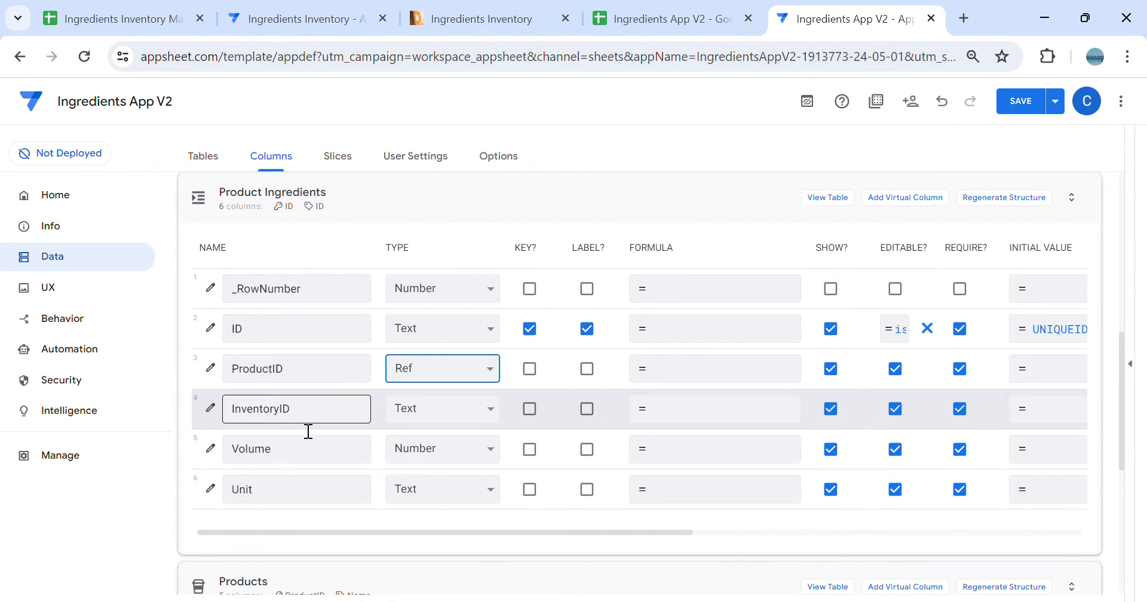
Change the InventoryID column of Product Ingredients to type Ref with Inventory as its source table
{"action": "left_click", "coordinate": [321, 415]}
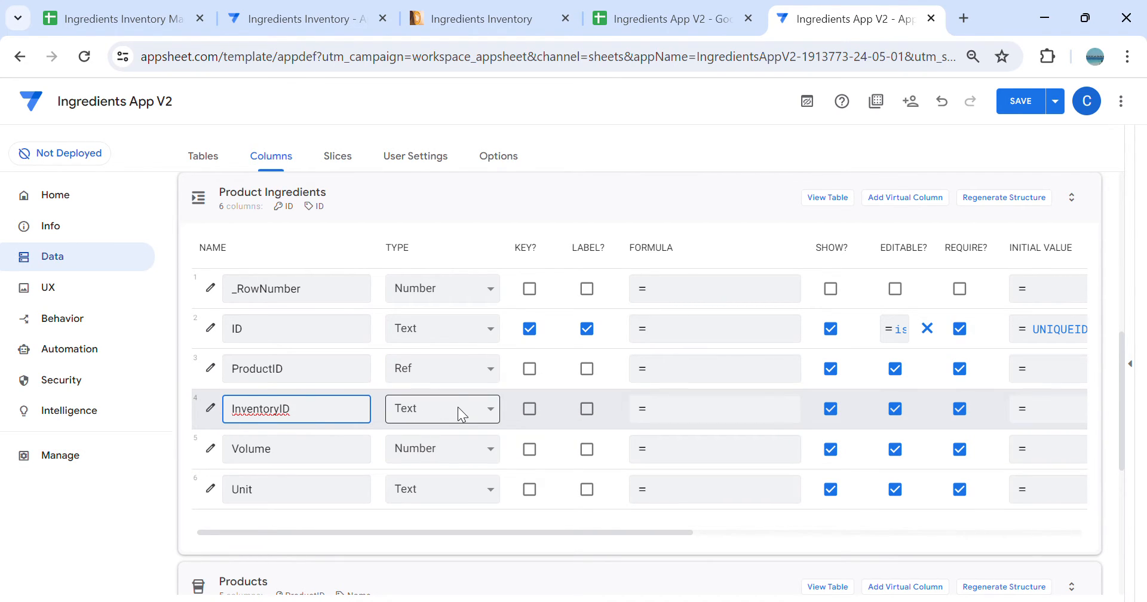
{"action": "key", "text": "Tab"}
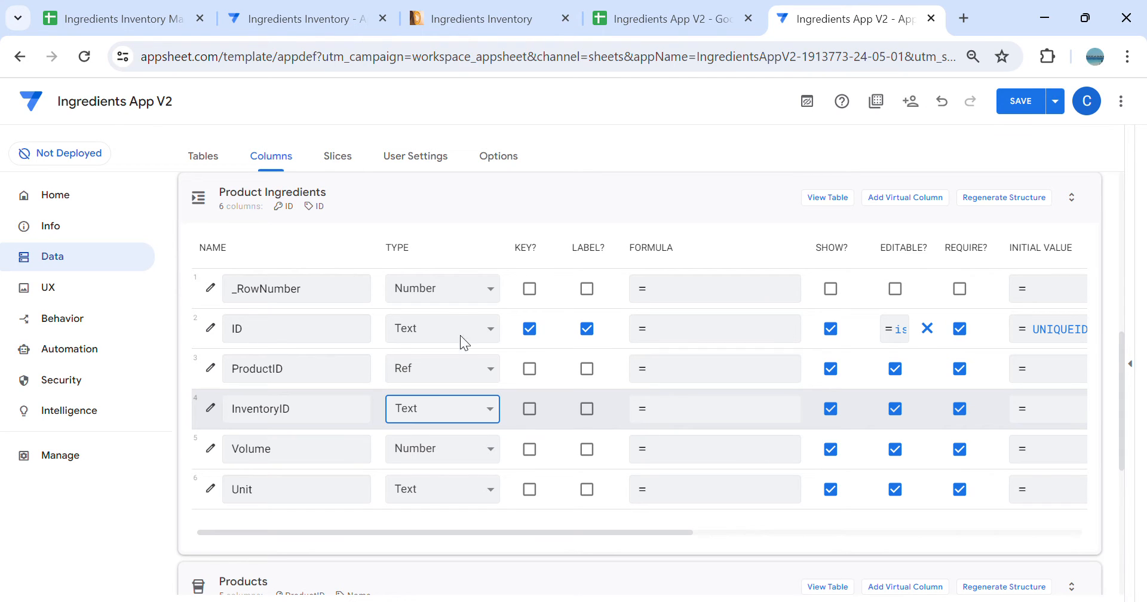
{"action": "key", "text": "r"}
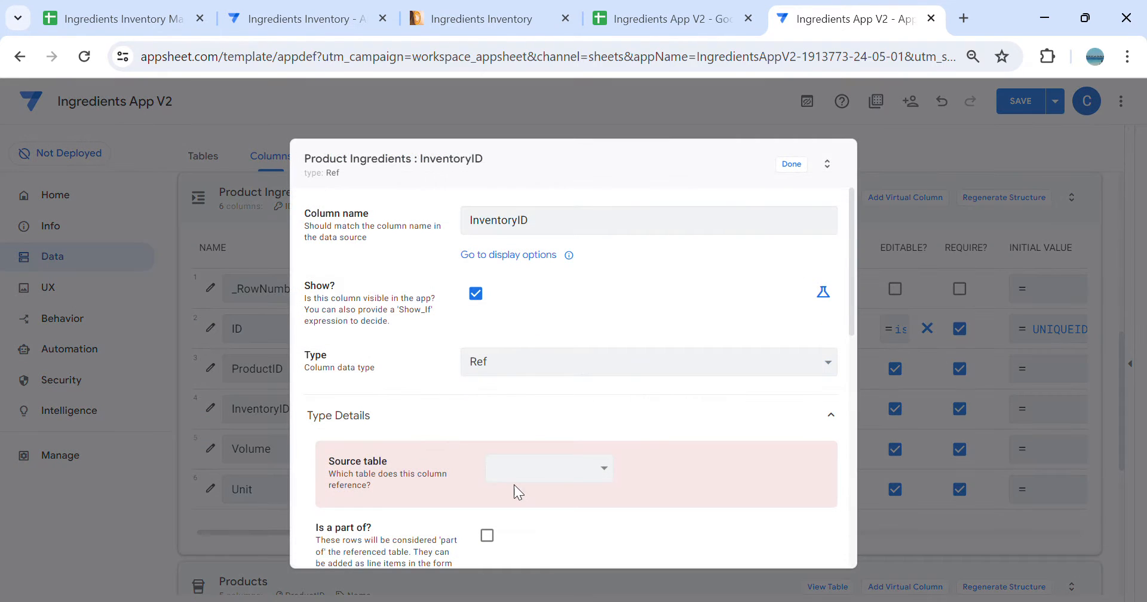
{"action": "left_click", "coordinate": [569, 503]}
{"action": "scroll", "coordinate": [669, 358], "scroll_direction": "down", "scroll_amount": 2}
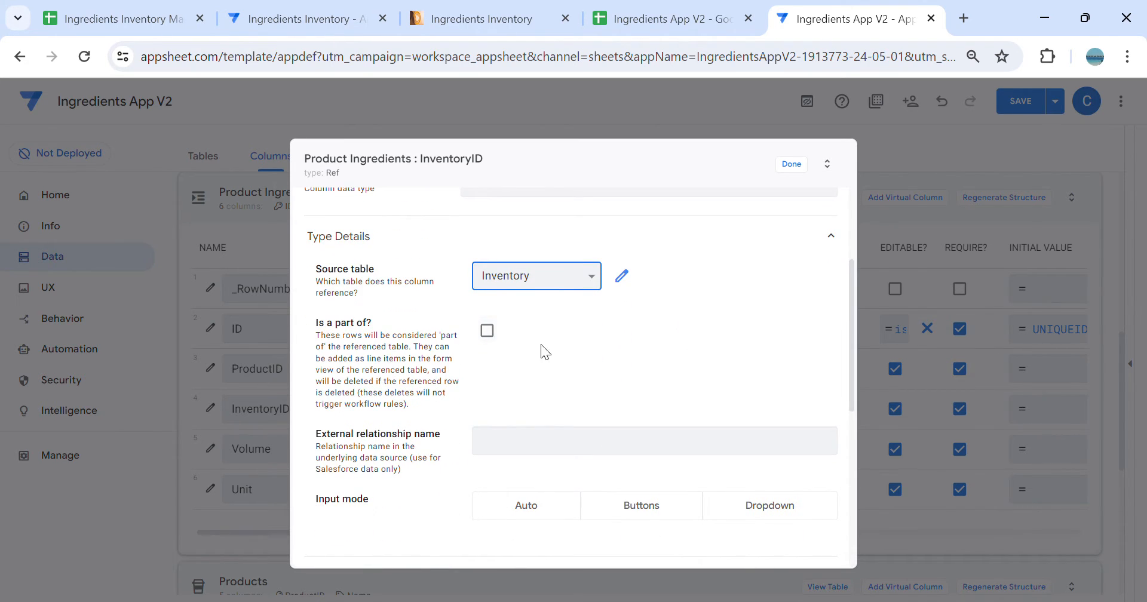
Set the Valid If formula of InventoryID to ORDERBY(Inventory[InventoryID],[Item Name],FALSE) and close the column settings
{"action": "scroll", "coordinate": [542, 351], "scroll_direction": "down", "scroll_amount": 3}
{"action": "left_click", "coordinate": [392, 402]}
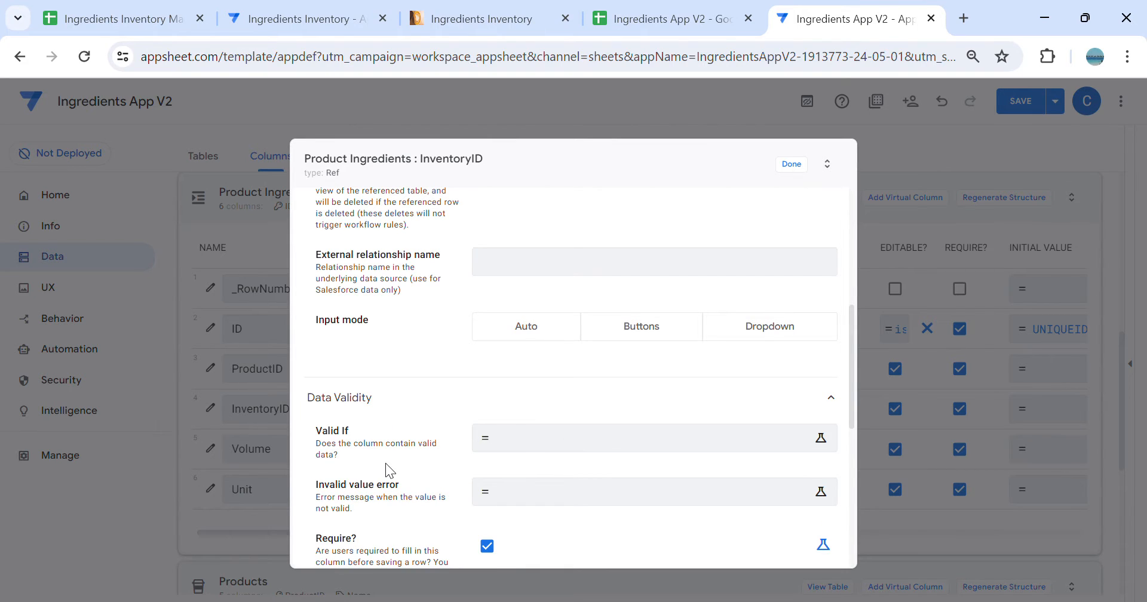
{"action": "left_click", "coordinate": [550, 445]}
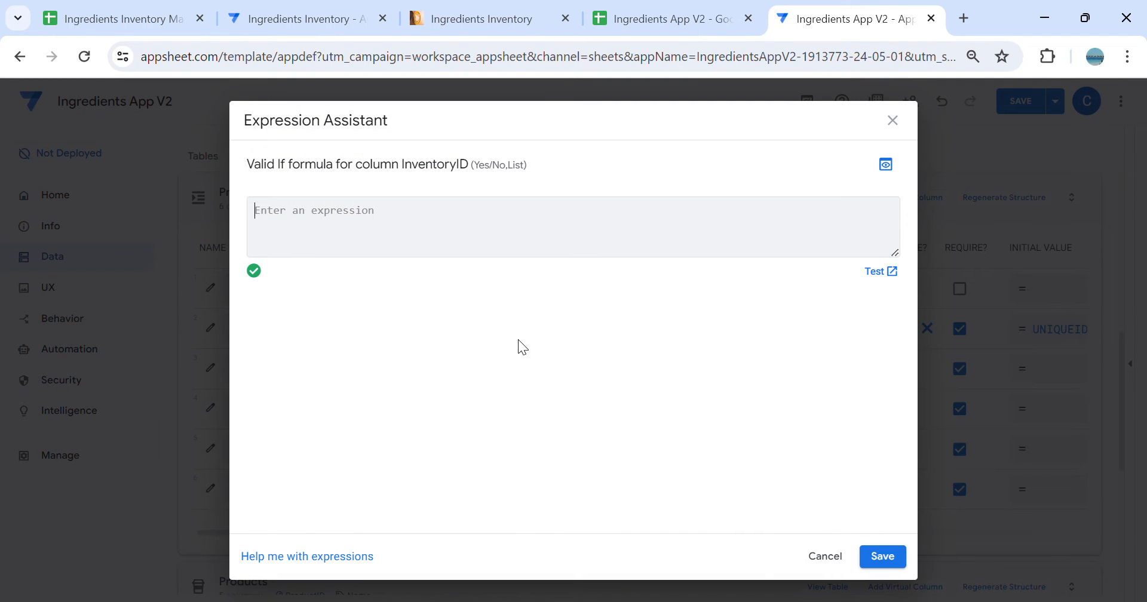
{"action": "type", "text": "or"}
{"action": "key", "text": "BackSpace"}
{"action": "key", "text": "BackSpace"}
{"action": "type", "text": "O"}
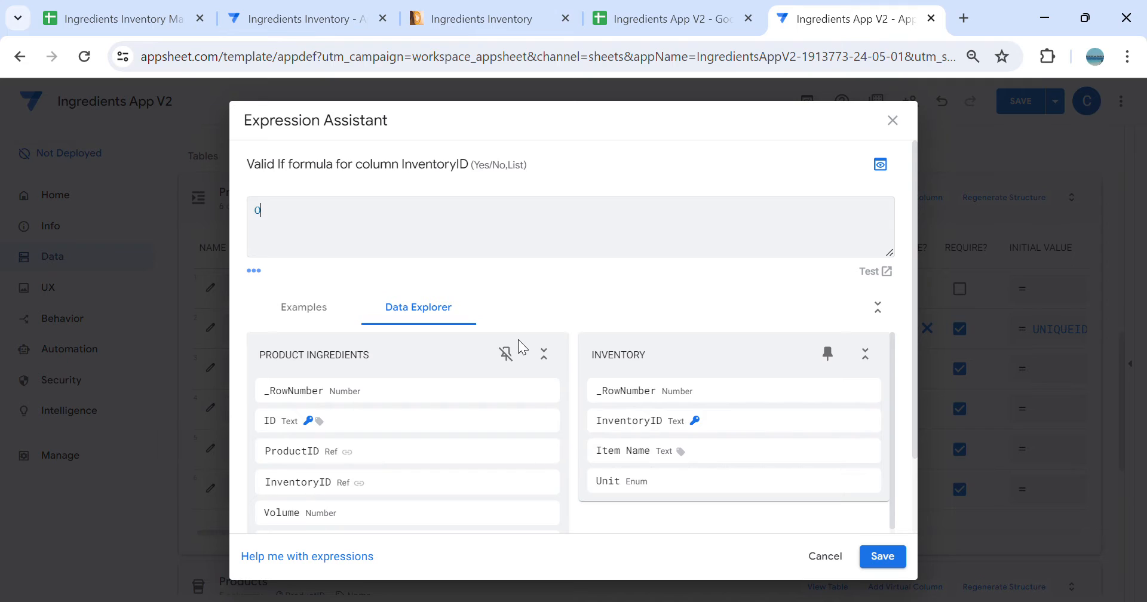
{"action": "type", "text": "RDERBY"}
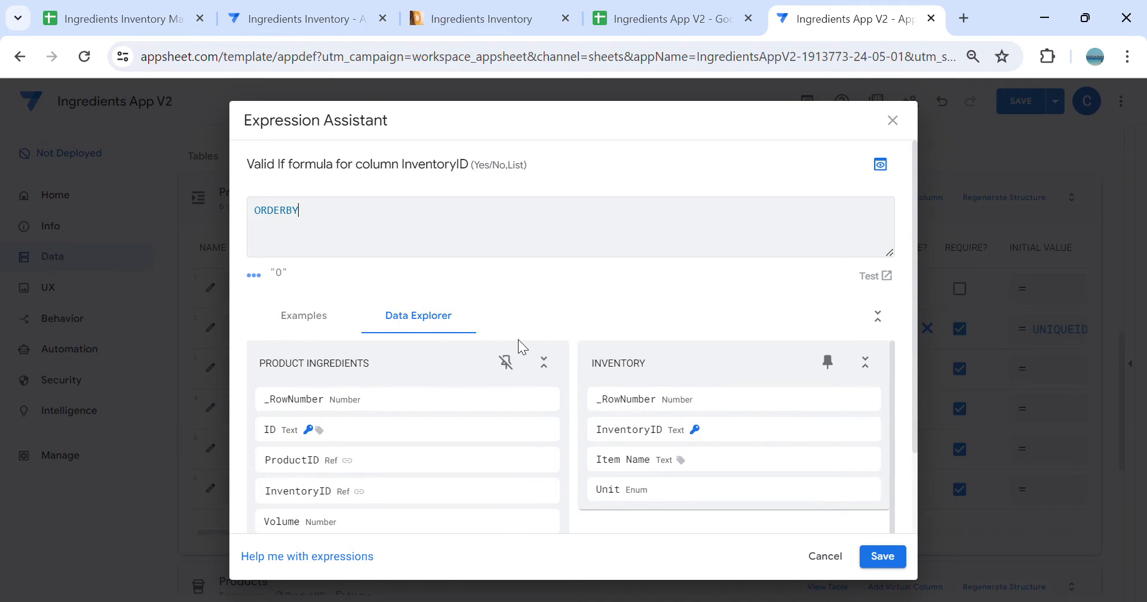
{"action": "type", "text": "(IN"}
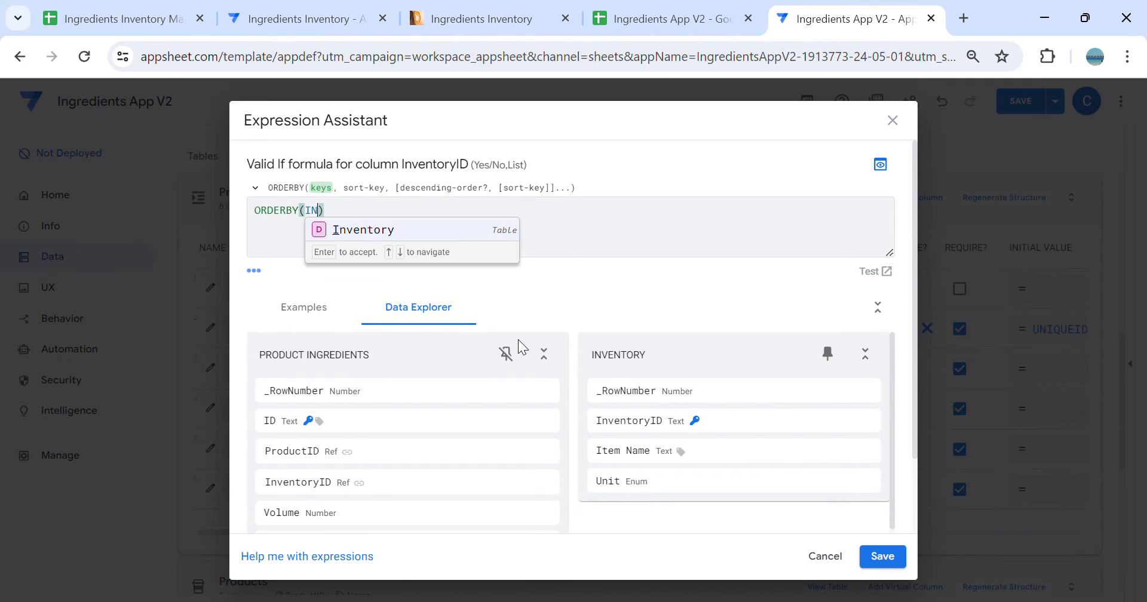
{"action": "left_click", "coordinate": [338, 233]}
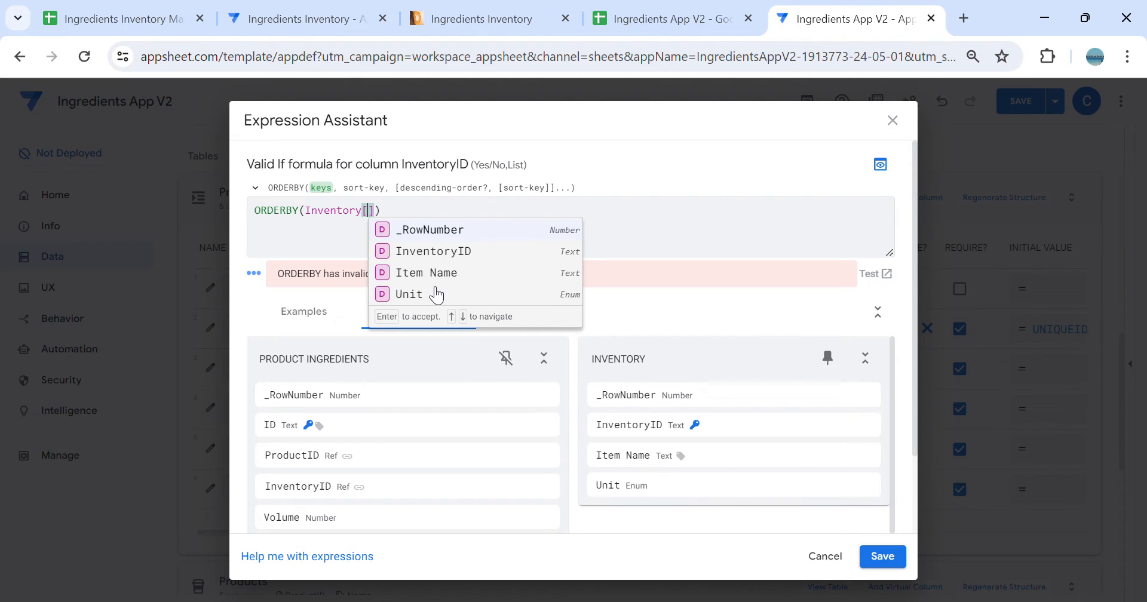
{"action": "left_click", "coordinate": [451, 251]}
{"action": "type", "text": ",["}
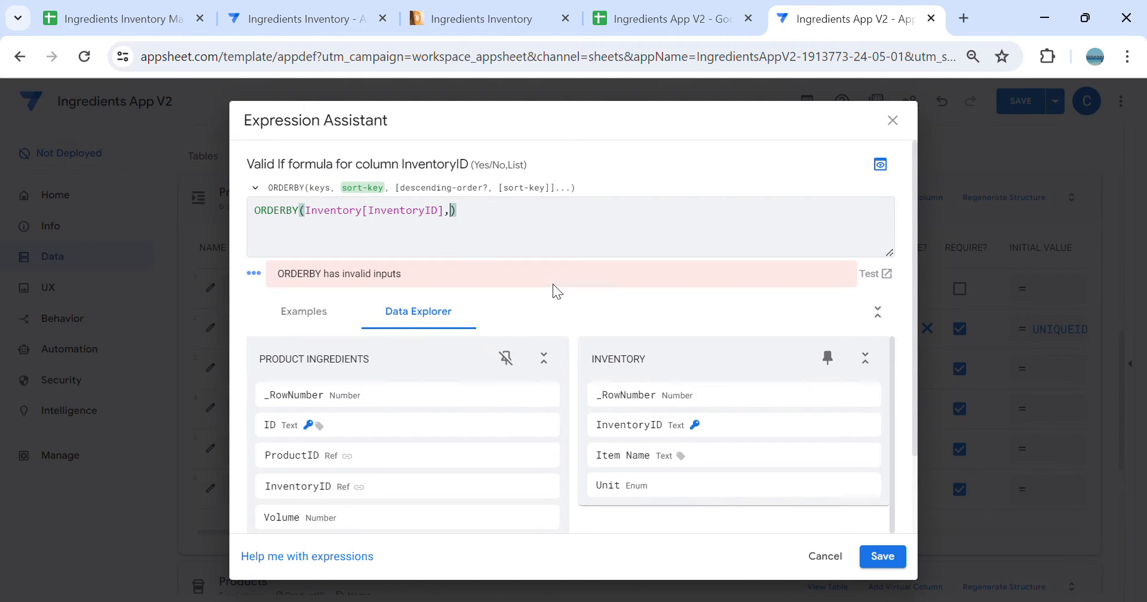
{"action": "left_click", "coordinate": [560, 293]}
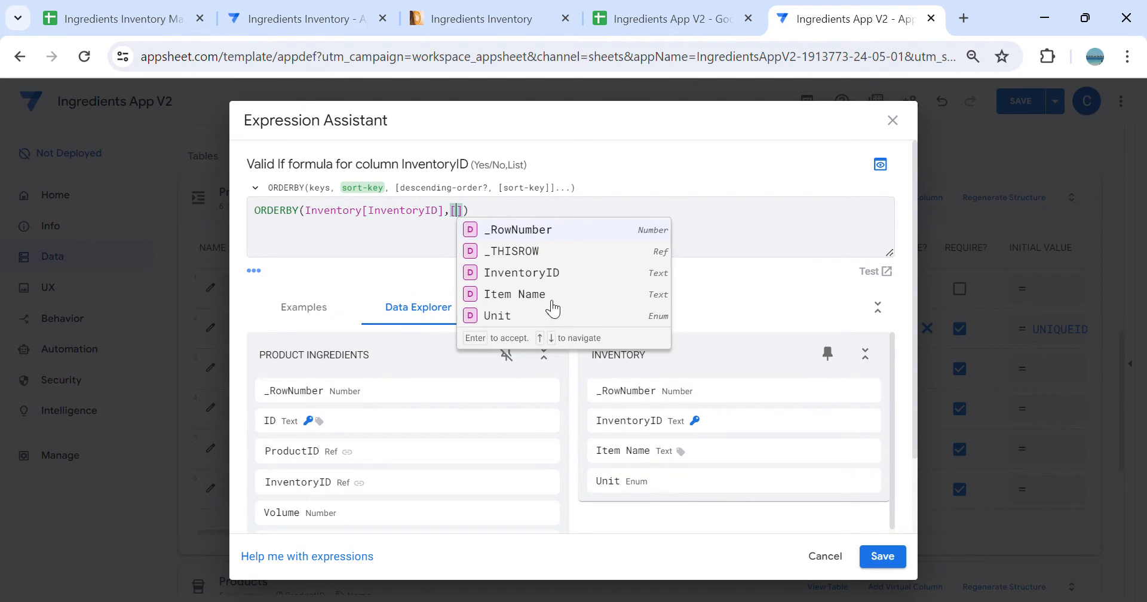
{"action": "type", "text": ",FALSE"}
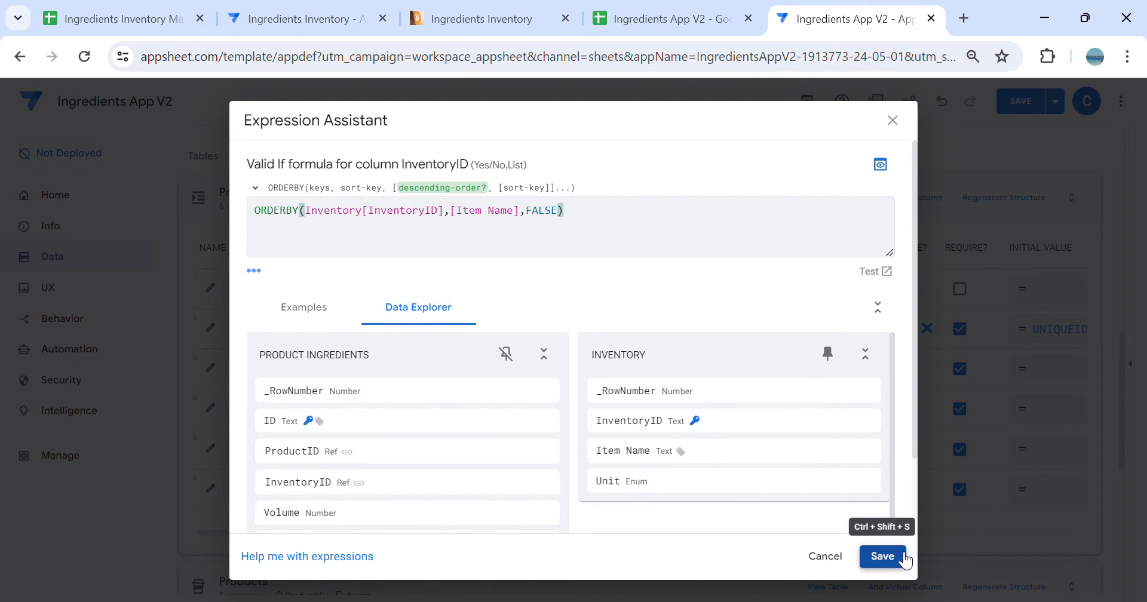
{"action": "left_click", "coordinate": [883, 556]}
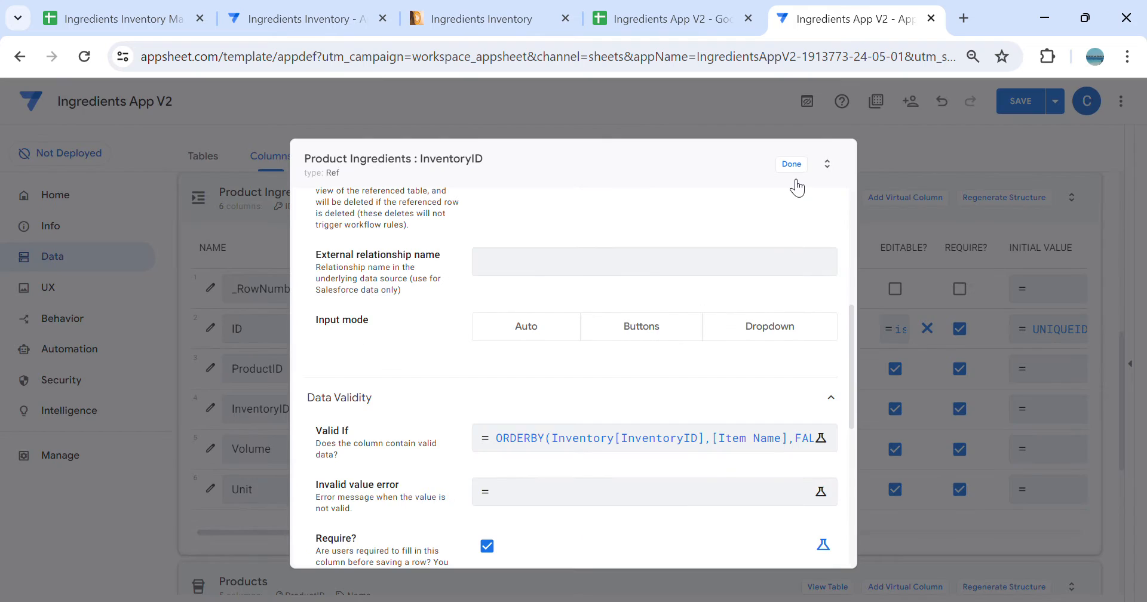
{"action": "left_click", "coordinate": [792, 162]}
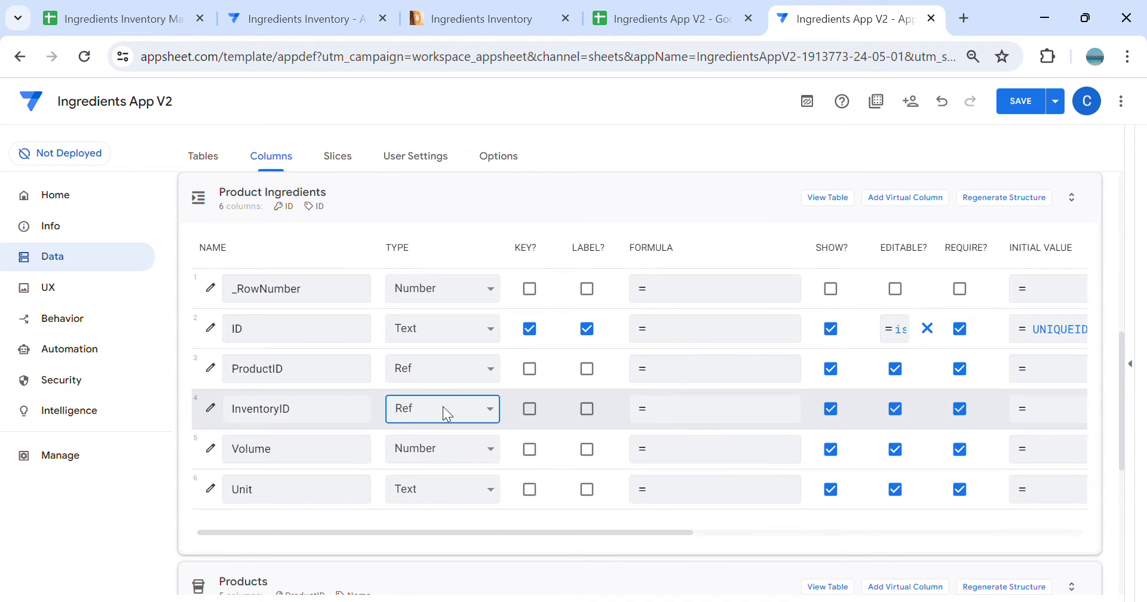
Set the app formula of the Unit column in Product Ingredients to [InventoryID].[Unit] and save the app
{"action": "left_click", "coordinate": [272, 499]}
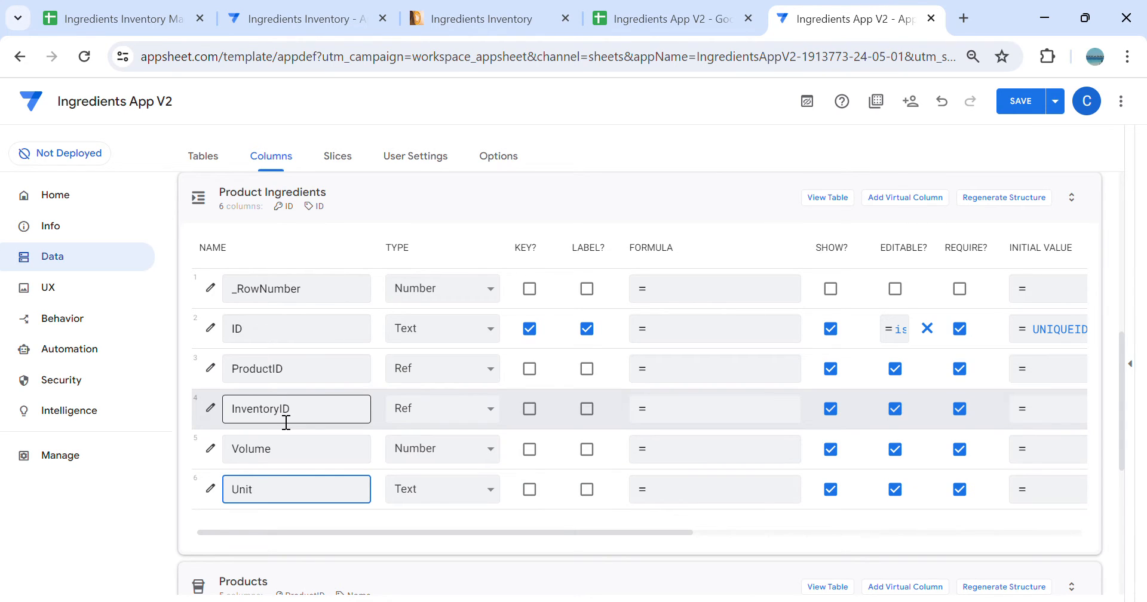
{"action": "left_click", "coordinate": [737, 483]}
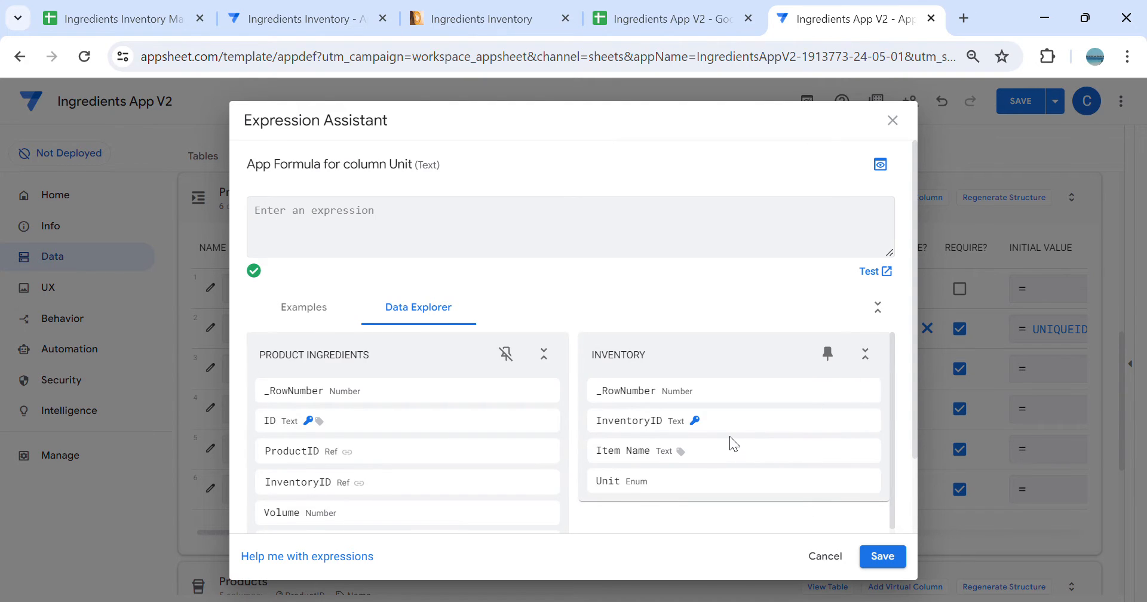
{"action": "scroll", "coordinate": [729, 437], "scroll_direction": "down", "scroll_amount": 2}
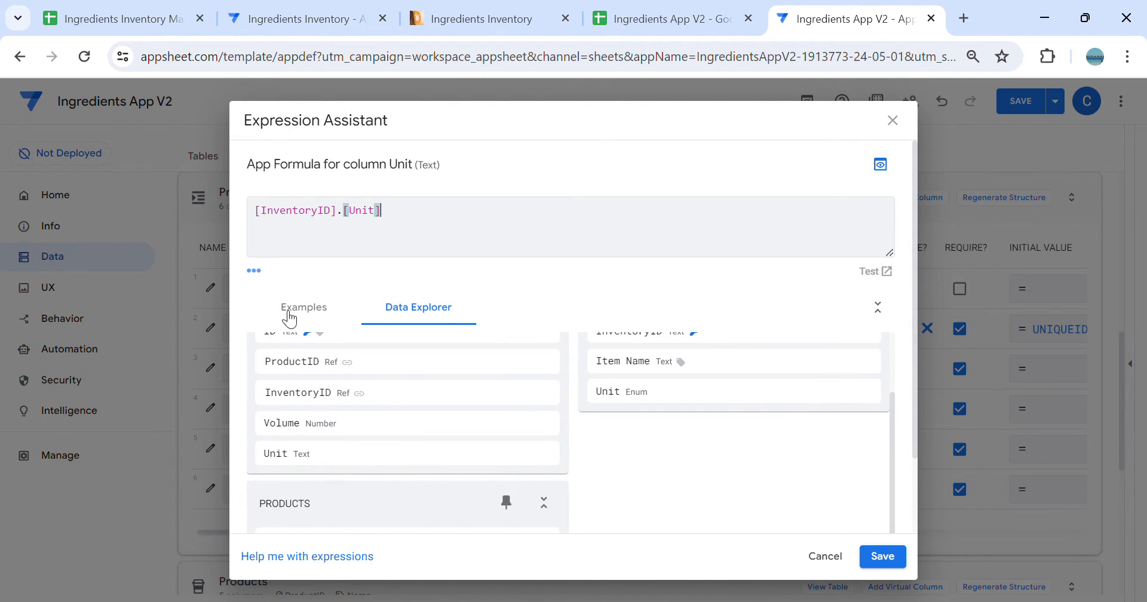
{"action": "left_click", "coordinate": [883, 557]}
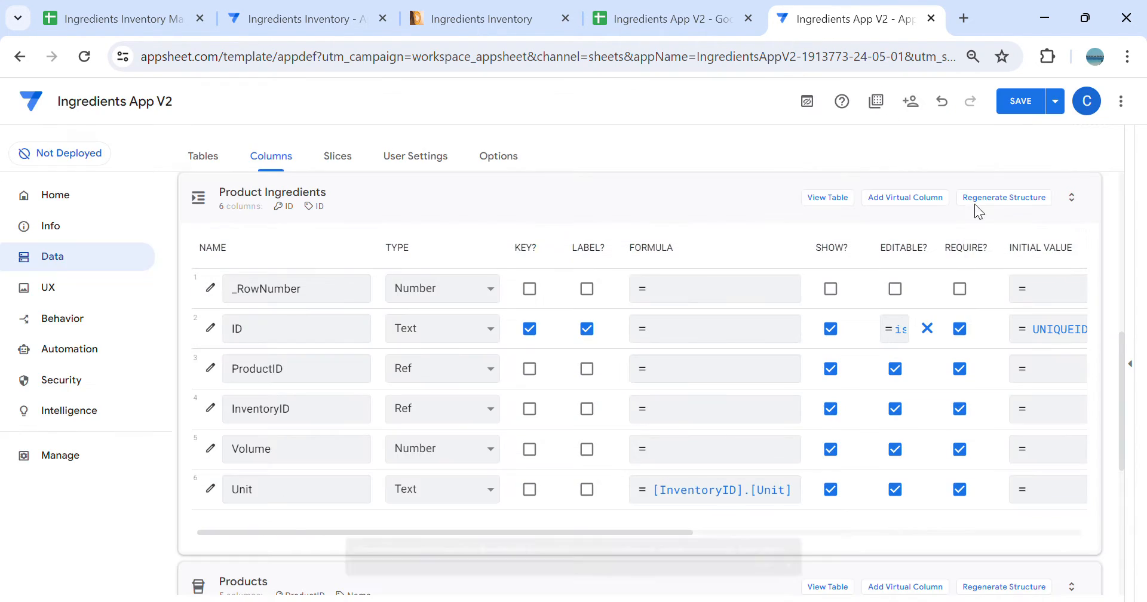
{"action": "left_click", "coordinate": [1021, 101]}
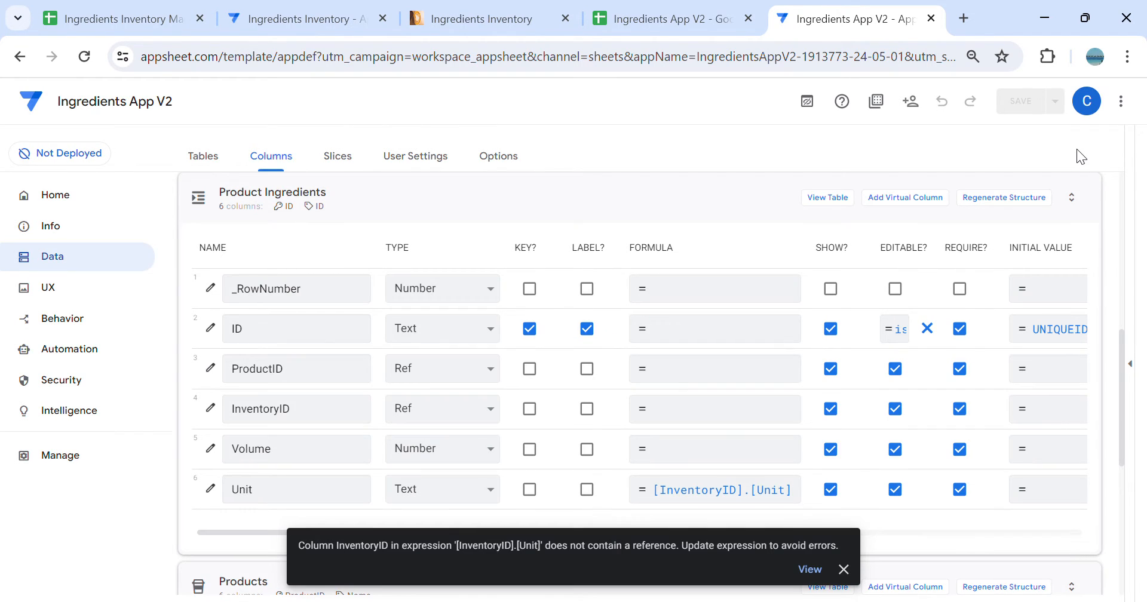
Open the Related Product Ingredients column of the Products table and clear its description expression
{"action": "left_click", "coordinate": [204, 157]}
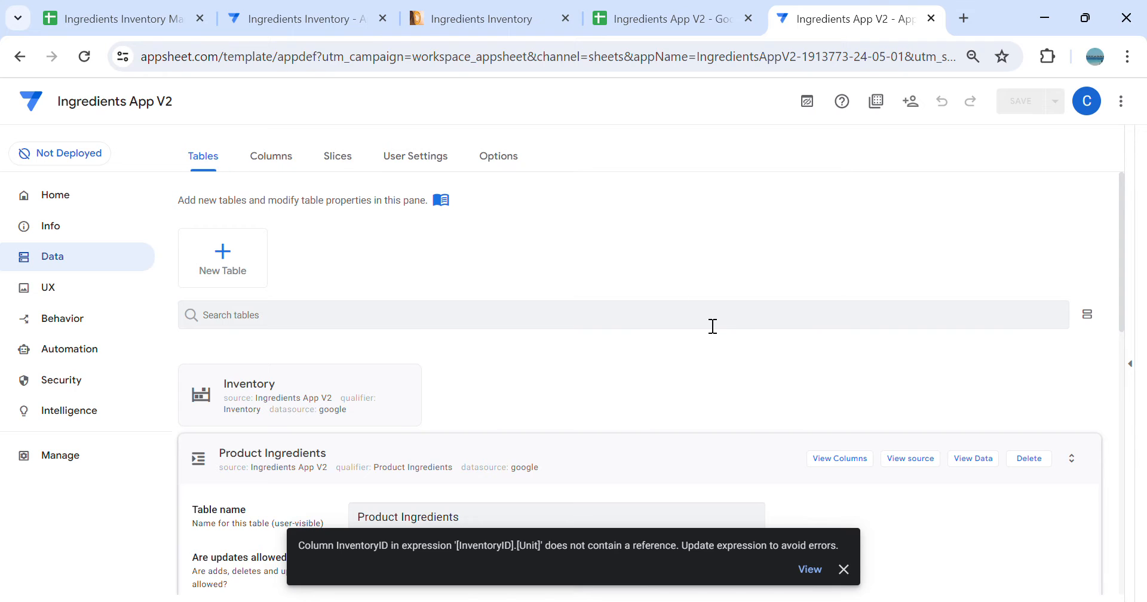
{"action": "left_click", "coordinate": [836, 459]}
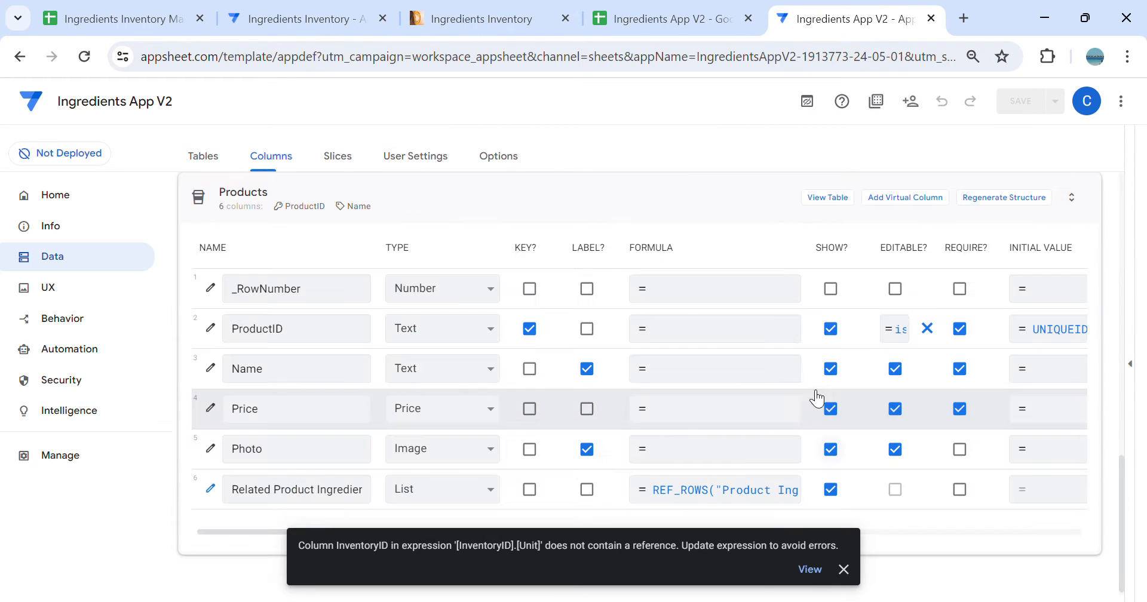
{"action": "scroll", "coordinate": [673, 323], "scroll_direction": "down", "scroll_amount": 1}
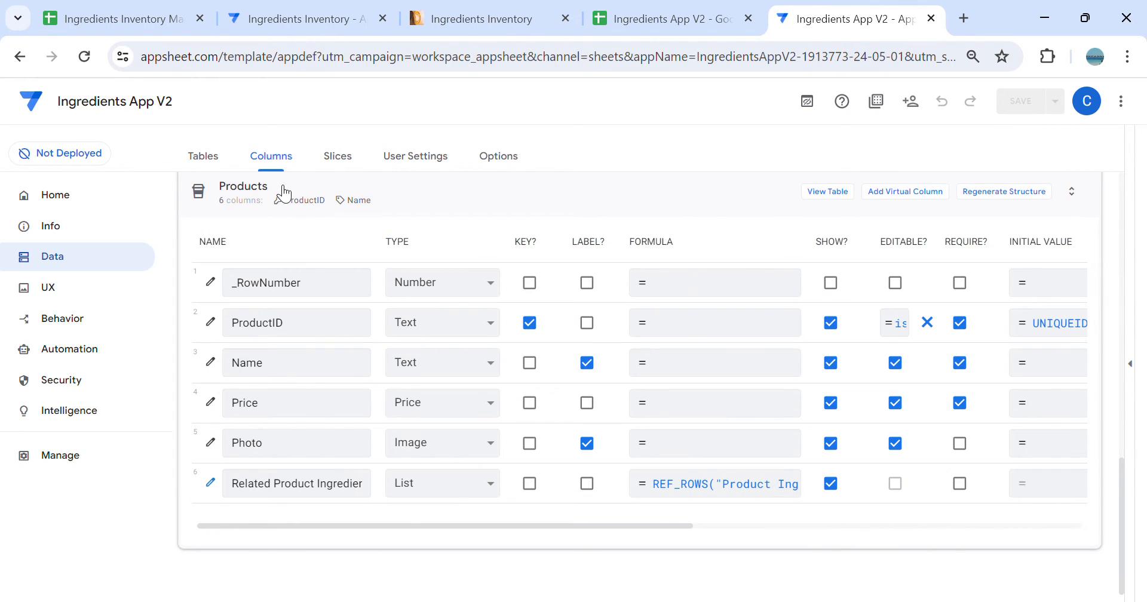
{"action": "left_click", "coordinate": [210, 482]}
{"action": "scroll", "coordinate": [518, 357], "scroll_direction": "down", "scroll_amount": 8}
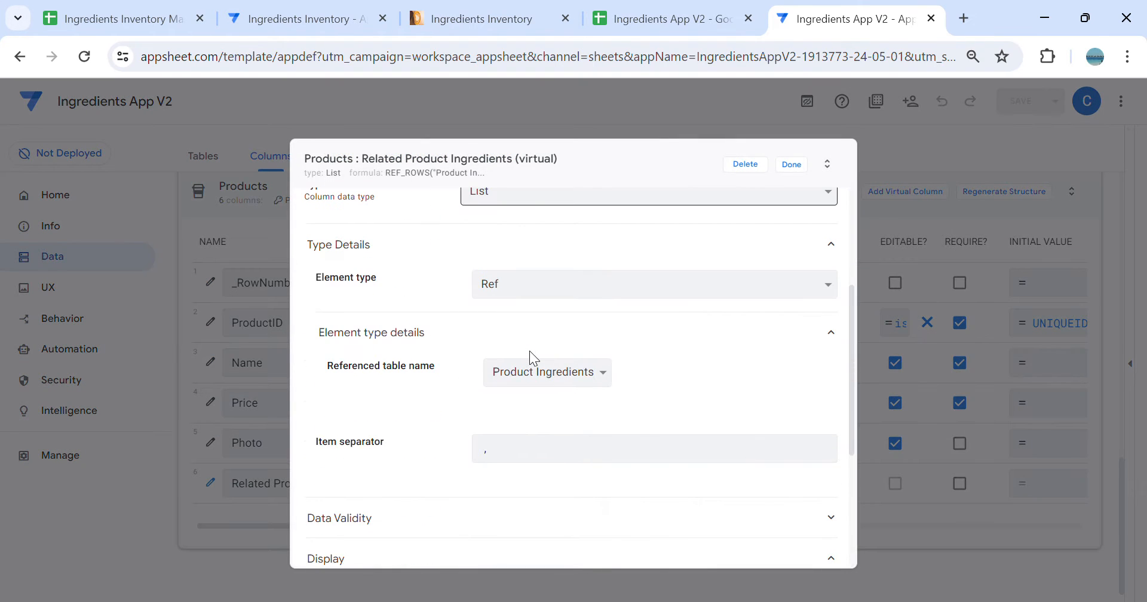
{"action": "left_click", "coordinate": [553, 460]}
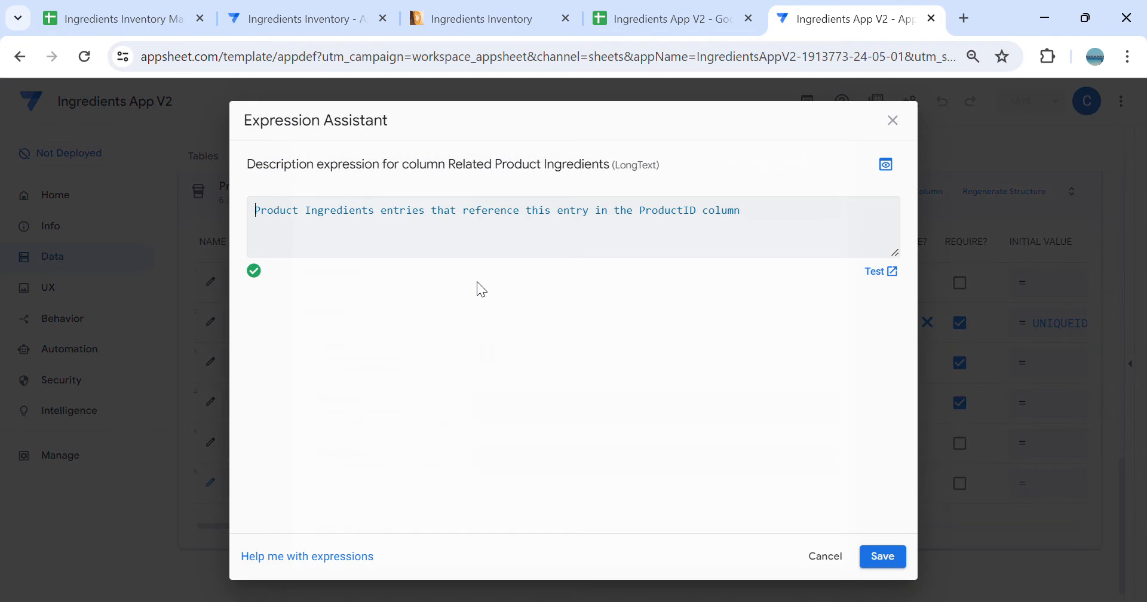
{"action": "left_click_drag", "start_coordinate": [772, 221], "coordinate": [296, 192]}
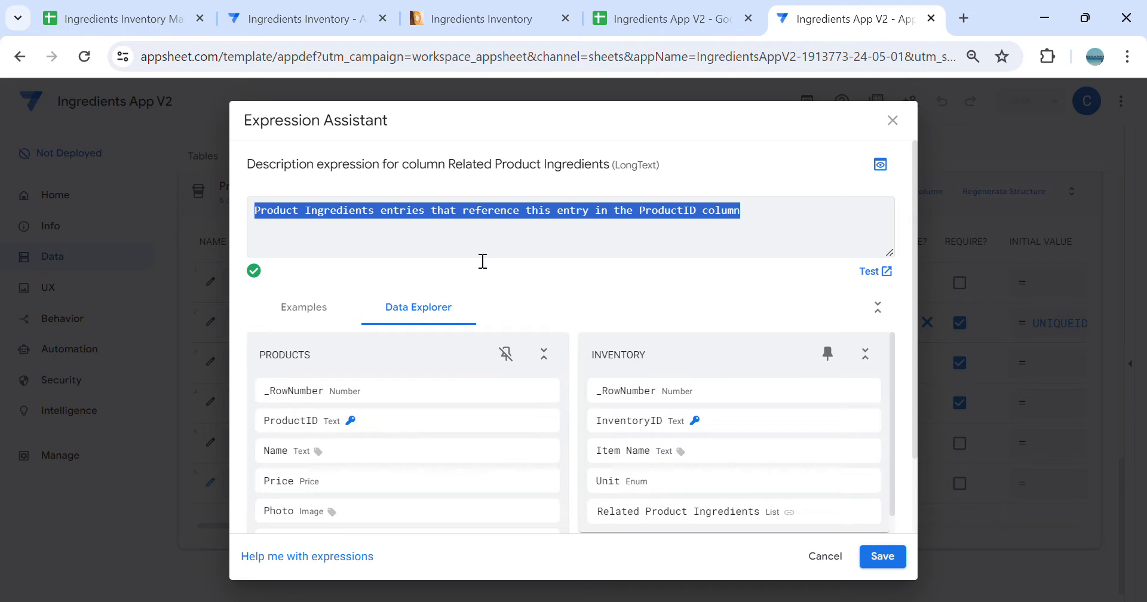
{"action": "key", "text": "BackSpace"}
{"action": "left_click", "coordinate": [883, 556]}
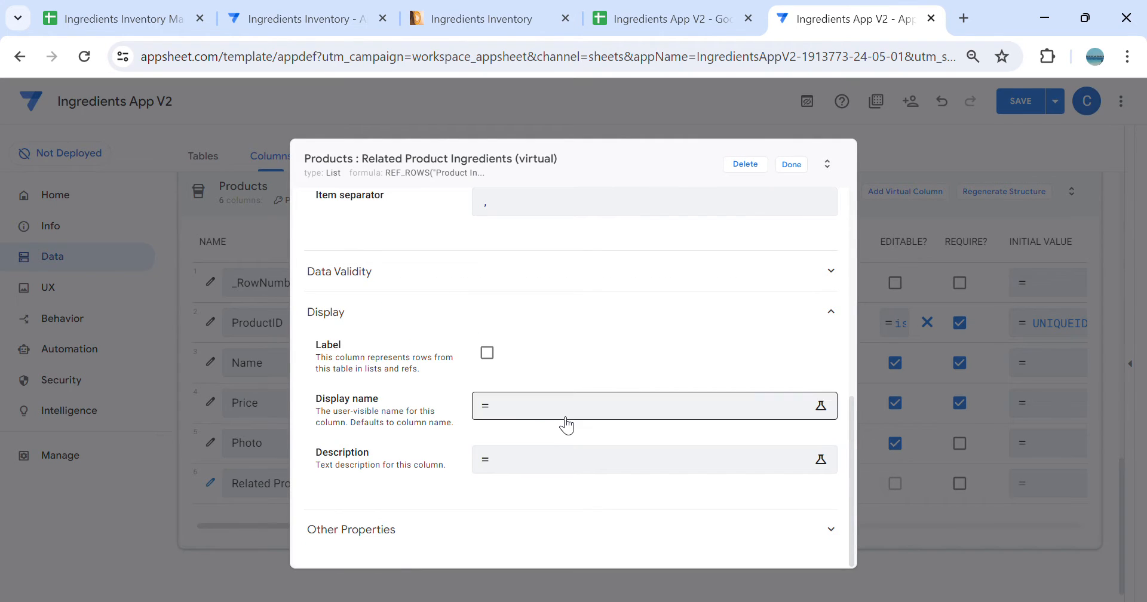
Set the display name of Related Product Ingredients to "Ingredients", close the column settings and save the app
{"action": "left_click", "coordinate": [577, 401]}
{"action": "type", "text": "\"Ingredients"}
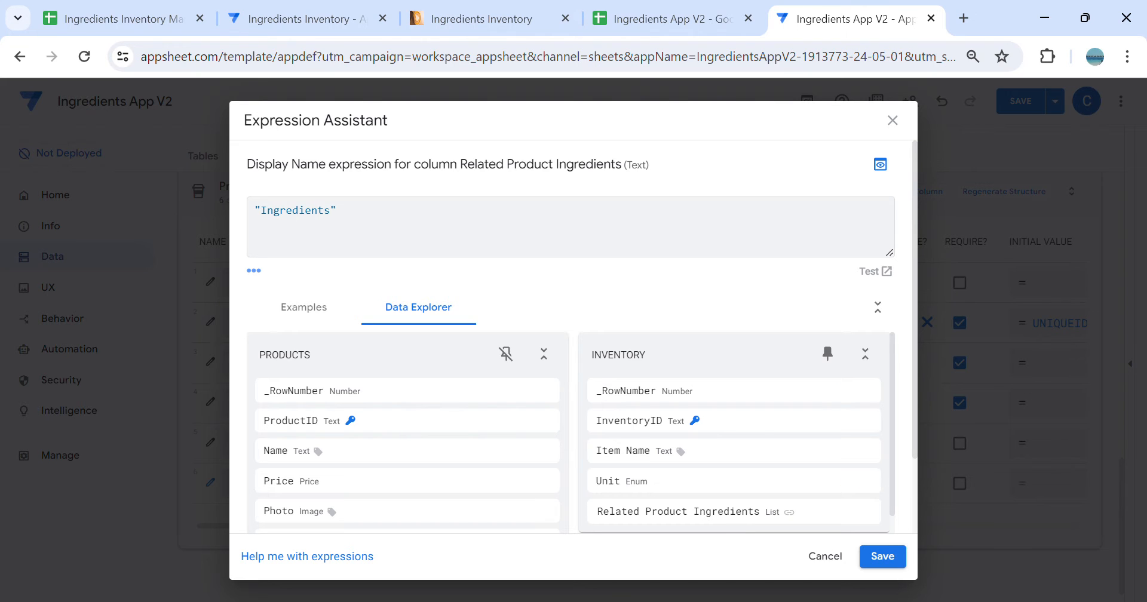
{"action": "left_click", "coordinate": [883, 556]}
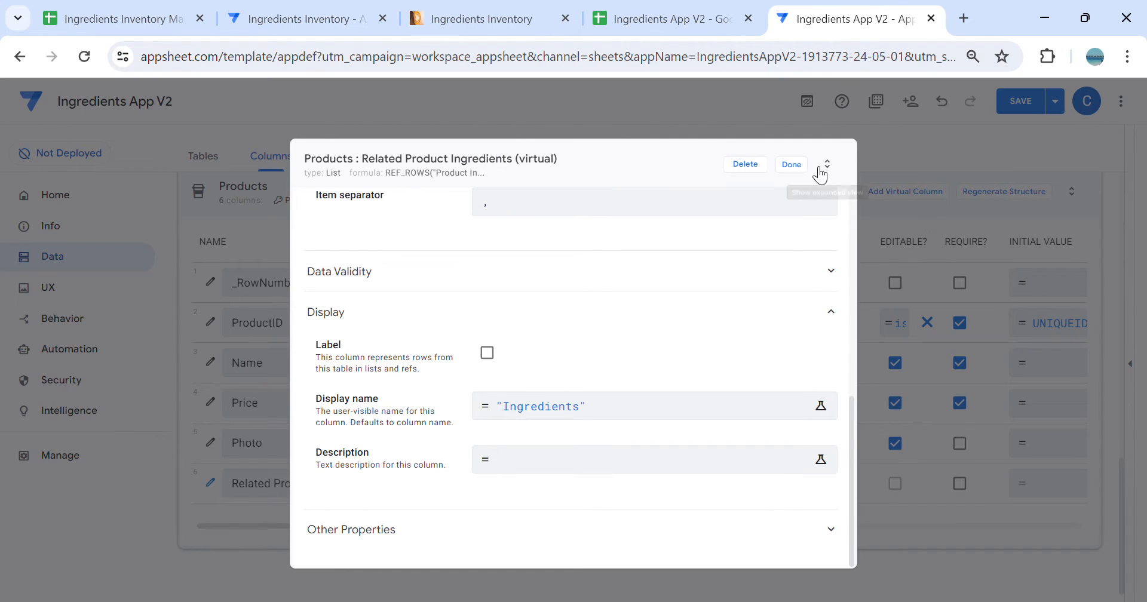
{"action": "left_click", "coordinate": [791, 164]}
{"action": "left_click", "coordinate": [1021, 102]}
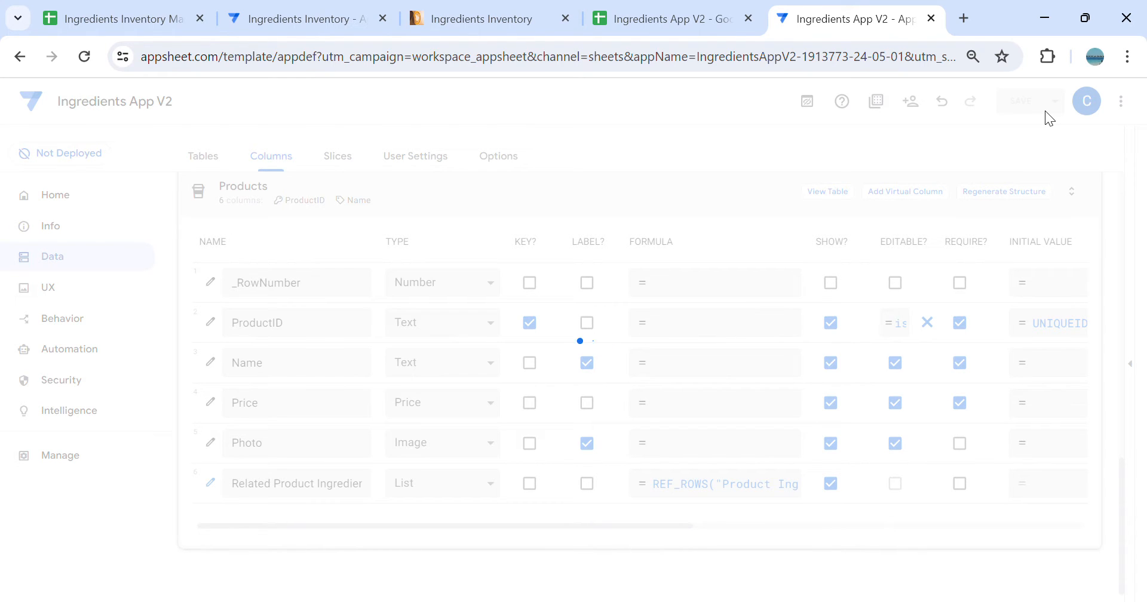
Show the app preview and compare Americano's ingredients section with the one in the finished Ingredients Inventory app
{"action": "left_click", "coordinate": [1137, 369]}
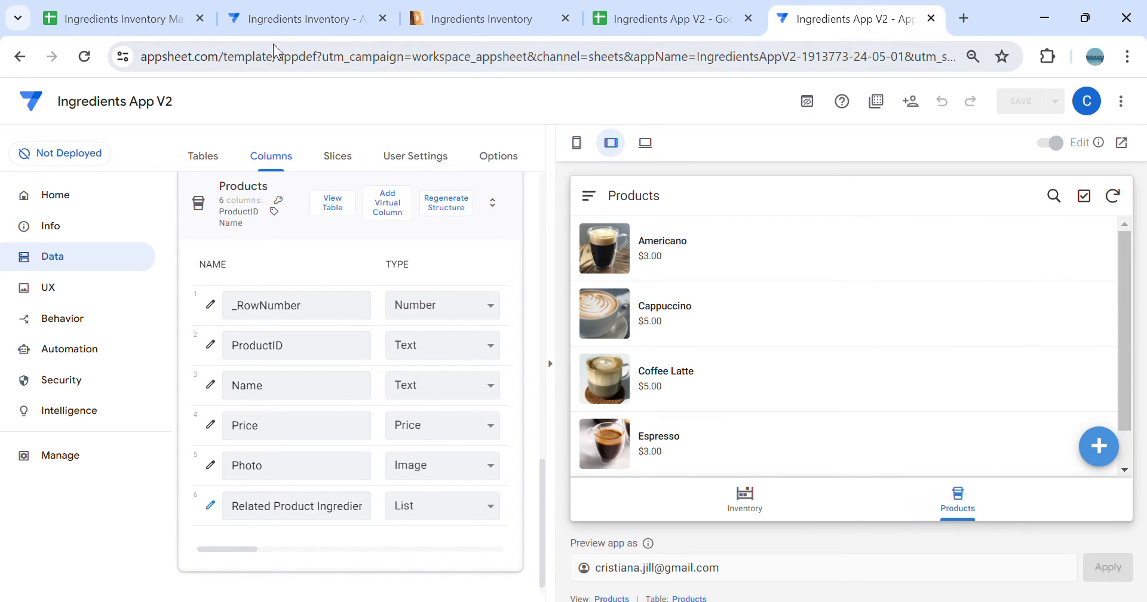
{"action": "left_click", "coordinate": [445, 8]}
{"action": "left_click", "coordinate": [227, 589]}
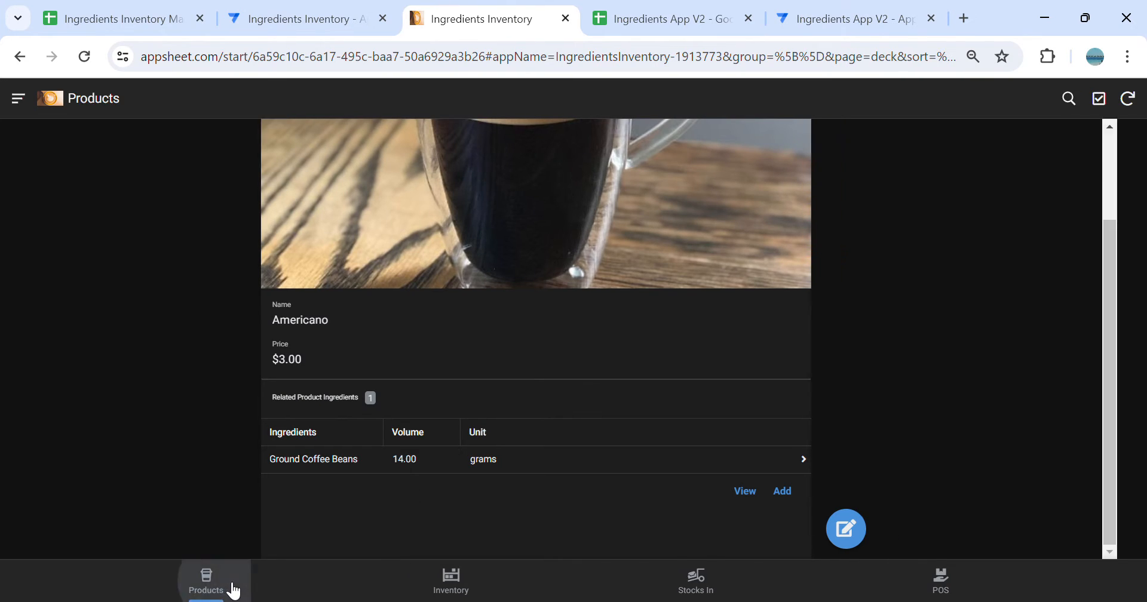
{"action": "left_click", "coordinate": [163, 175]}
{"action": "scroll", "coordinate": [211, 281], "scroll_direction": "down", "scroll_amount": 2}
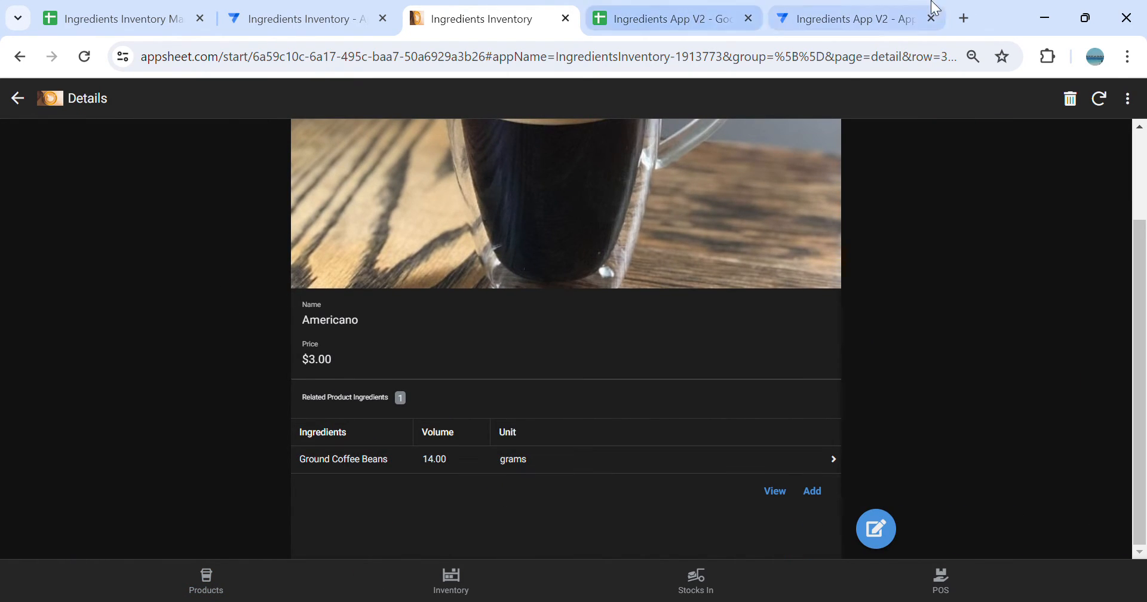
{"action": "left_click", "coordinate": [885, 21]}
{"action": "left_click", "coordinate": [691, 250]}
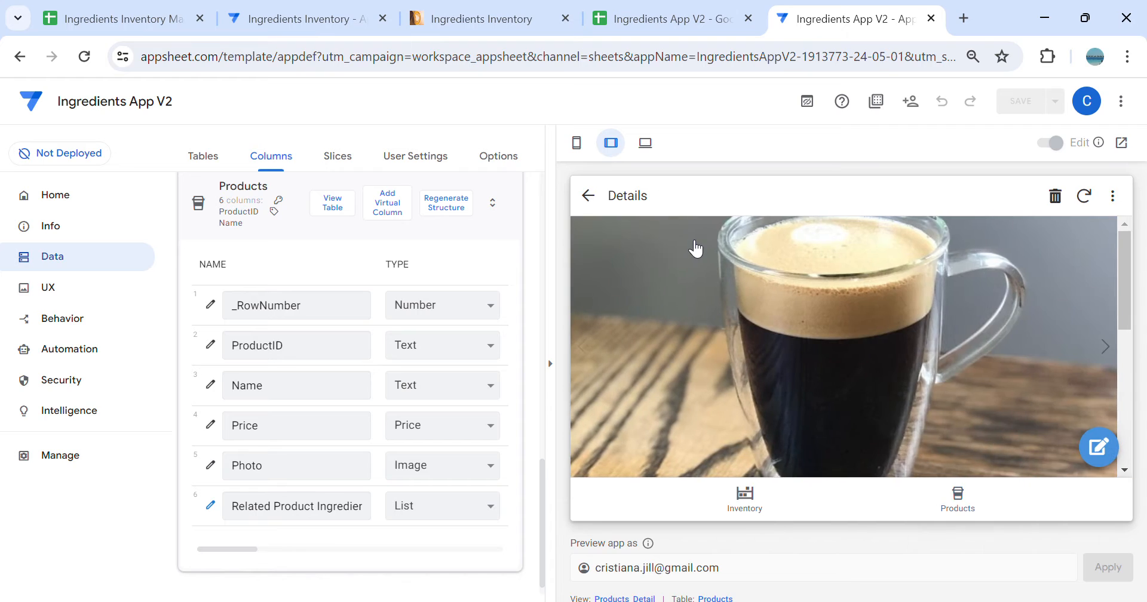
{"action": "scroll", "coordinate": [992, 347], "scroll_direction": "down", "scroll_amount": 5}
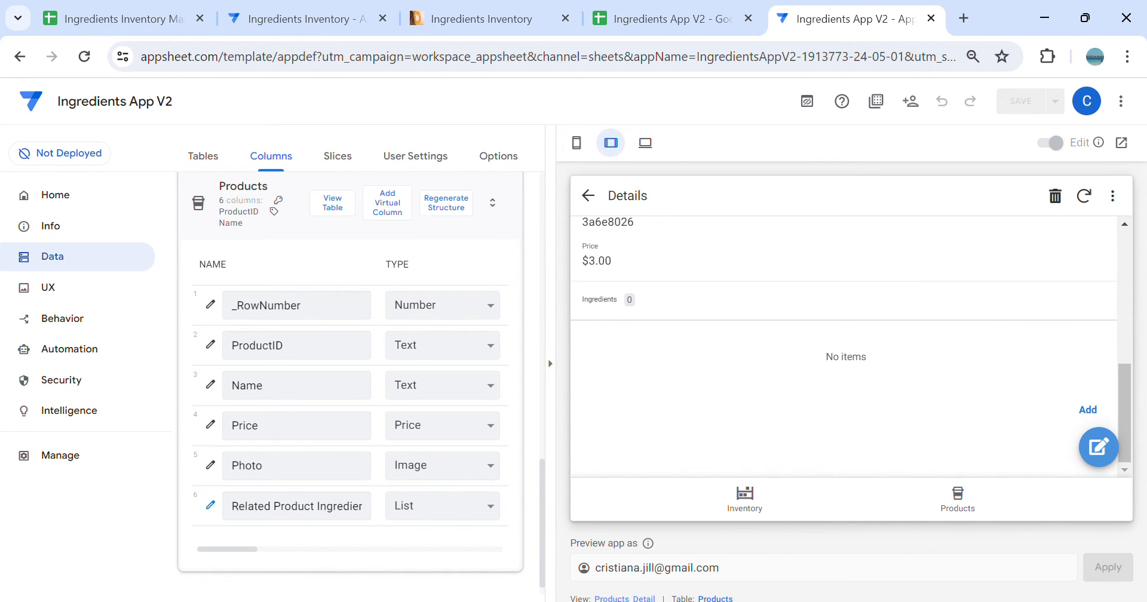
Start a new ingredient entry for Americano in the preview and choose Ground Coffee Beans as its InventoryID
{"action": "left_click", "coordinate": [1112, 407]}
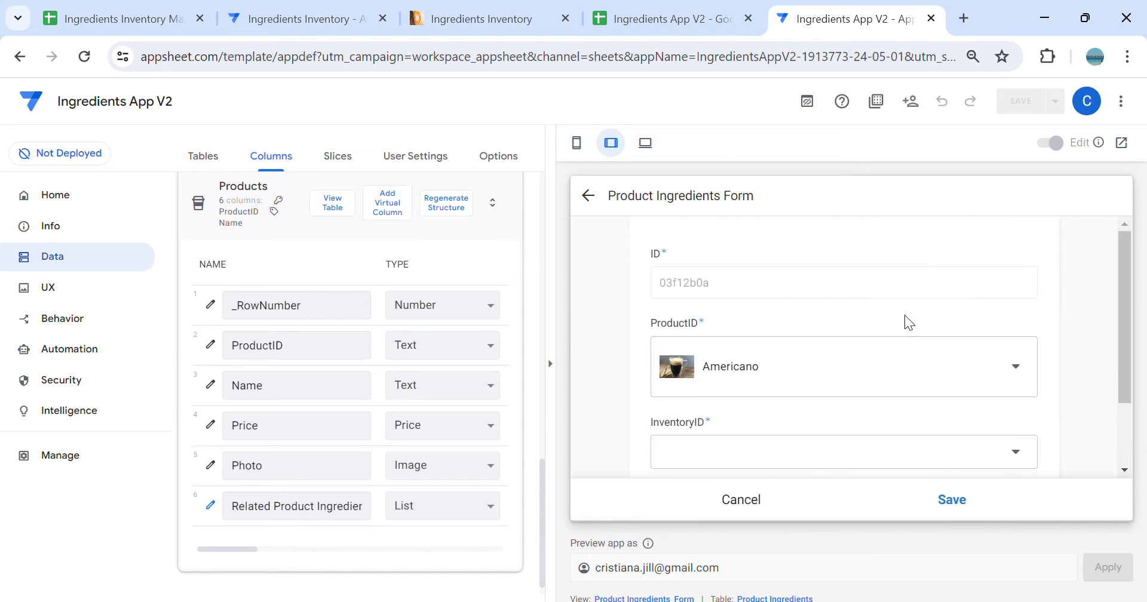
{"action": "scroll", "coordinate": [920, 341], "scroll_direction": "down", "scroll_amount": 2}
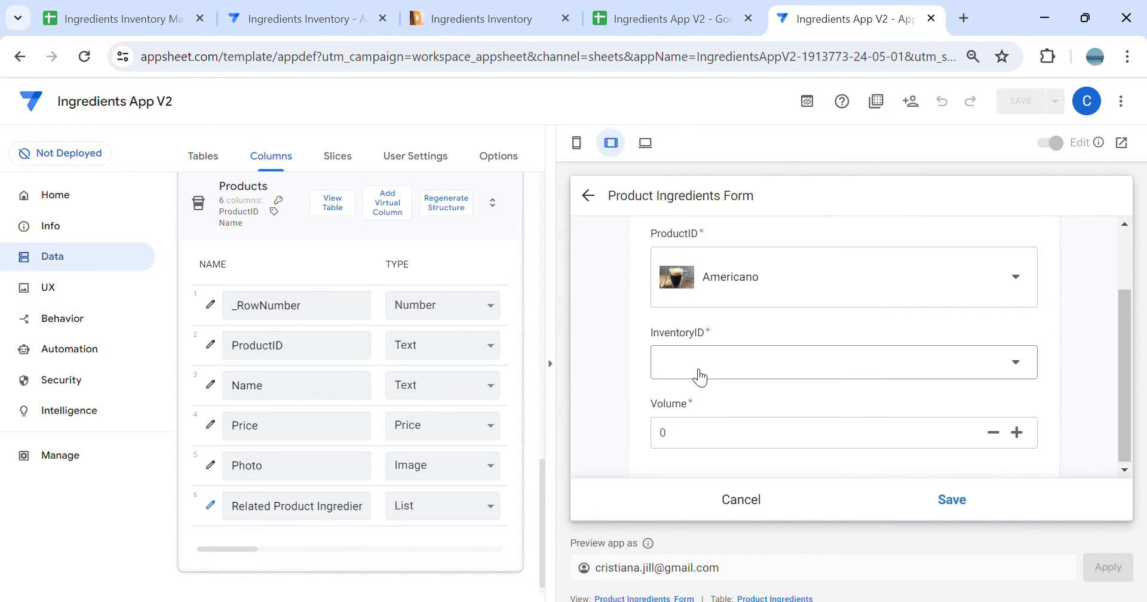
{"action": "left_click", "coordinate": [655, 600]}
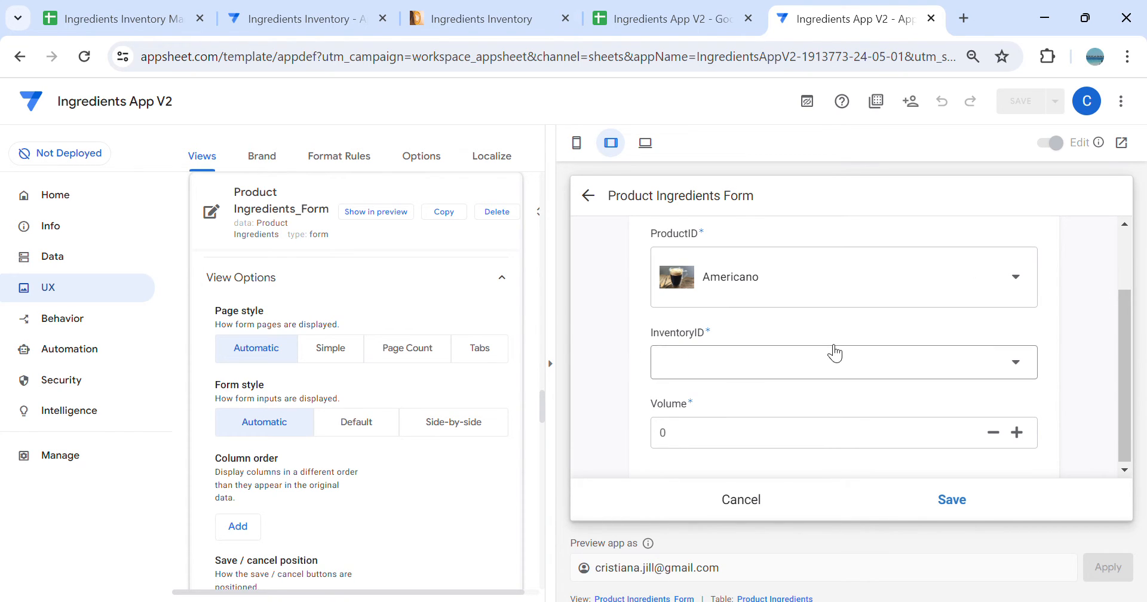
{"action": "left_click", "coordinate": [823, 371]}
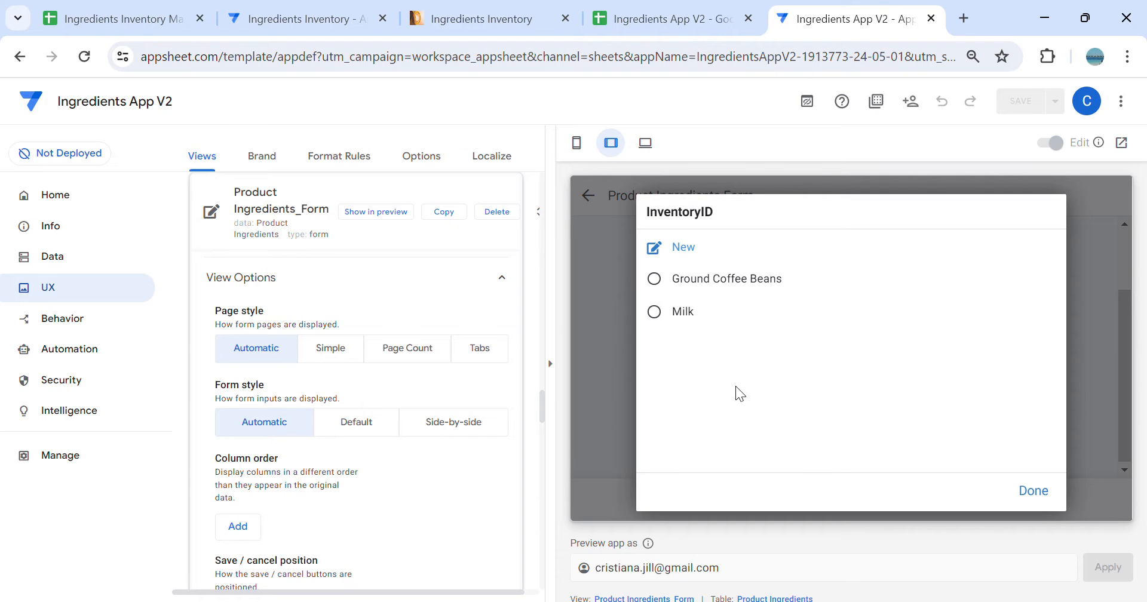
{"action": "left_click", "coordinate": [714, 286]}
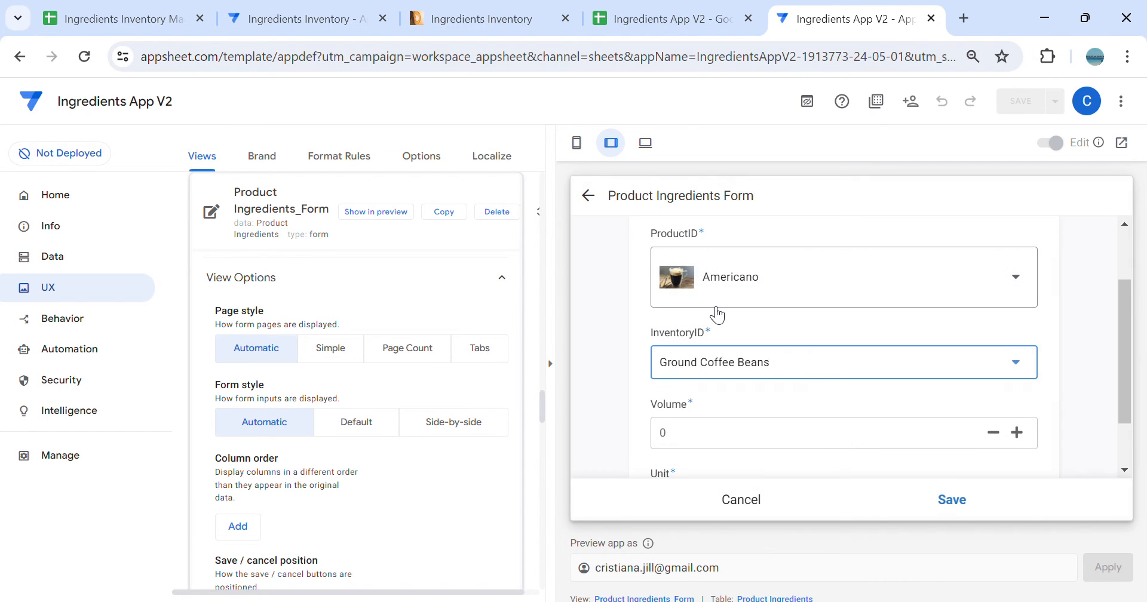
{"action": "scroll", "coordinate": [720, 304], "scroll_direction": "up", "scroll_amount": 2}
{"action": "scroll", "coordinate": [719, 299], "scroll_direction": "down", "scroll_amount": 3}
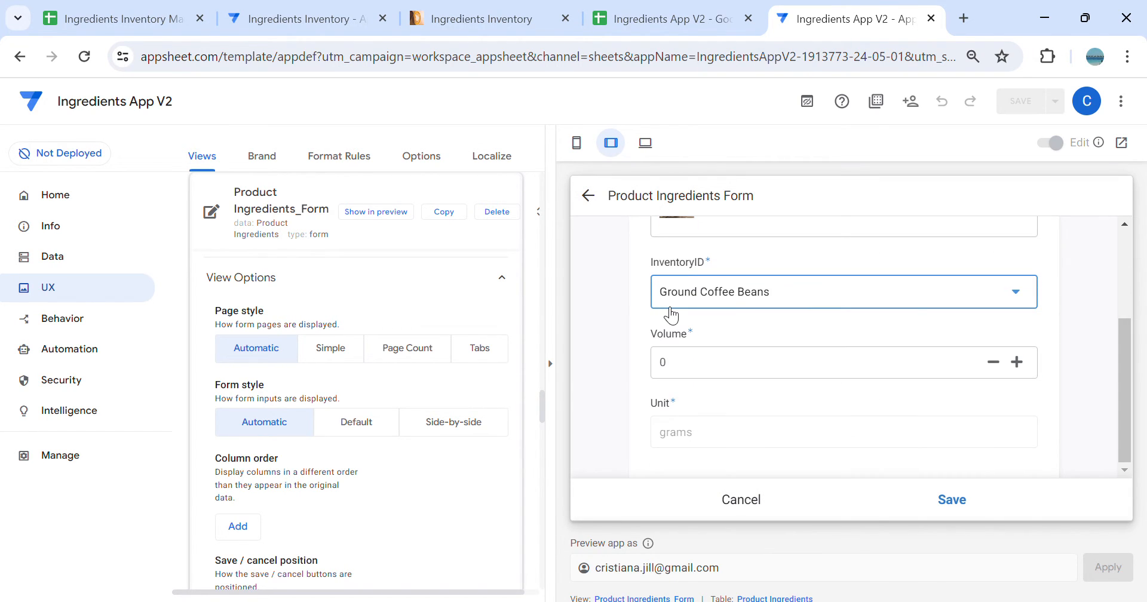
Enter a volume of 14 for the ingredient, matching the finished app, and save the entry
{"action": "left_click", "coordinate": [673, 367]}
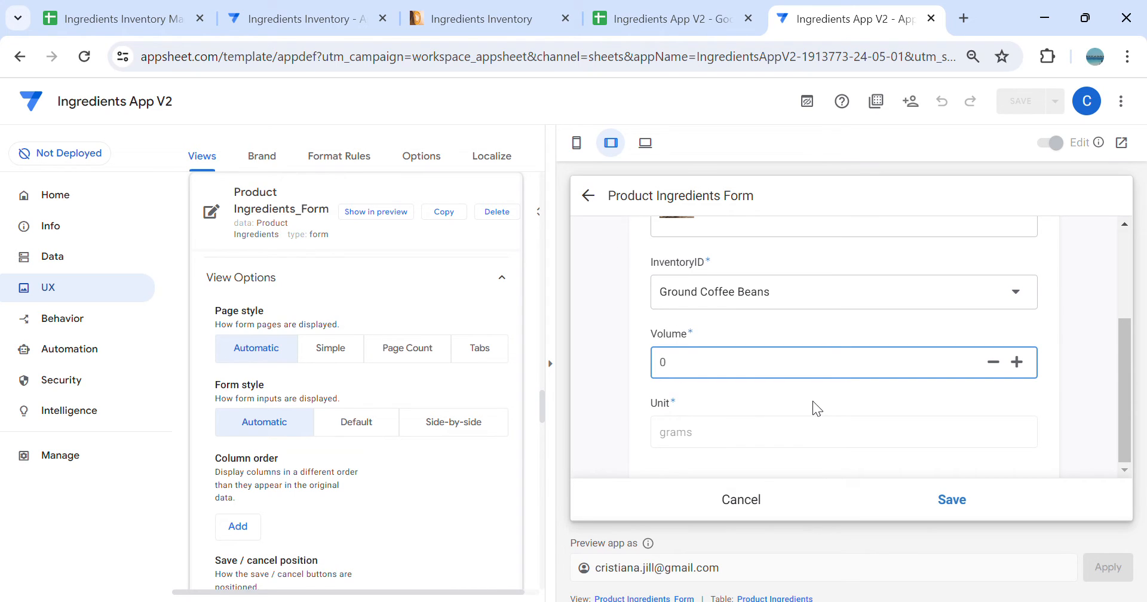
{"action": "left_click", "coordinate": [456, 23]}
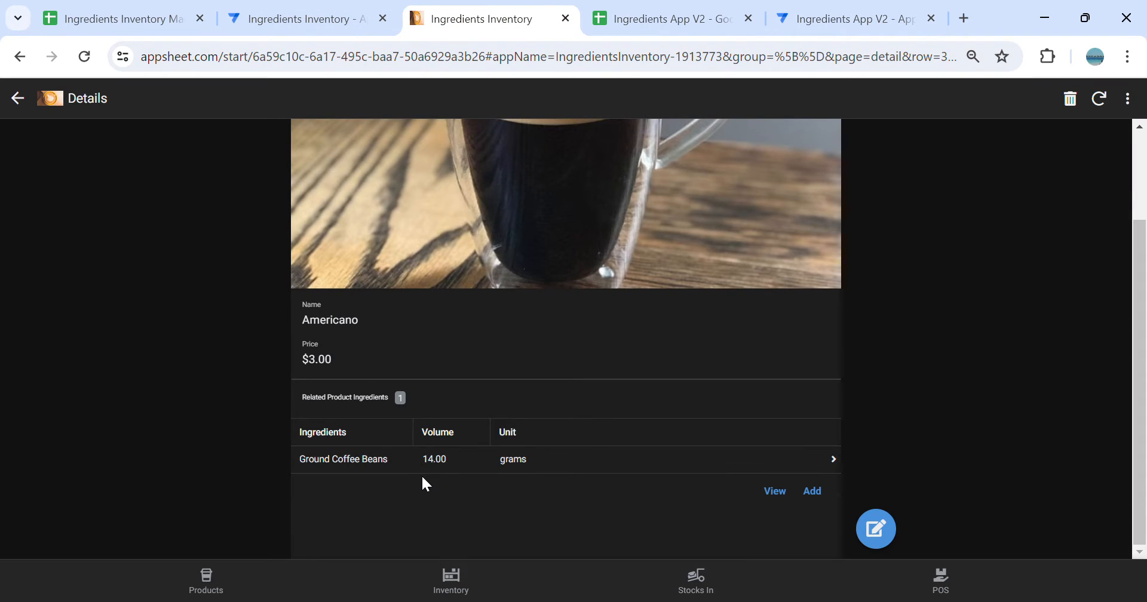
{"action": "left_click", "coordinate": [836, 20]}
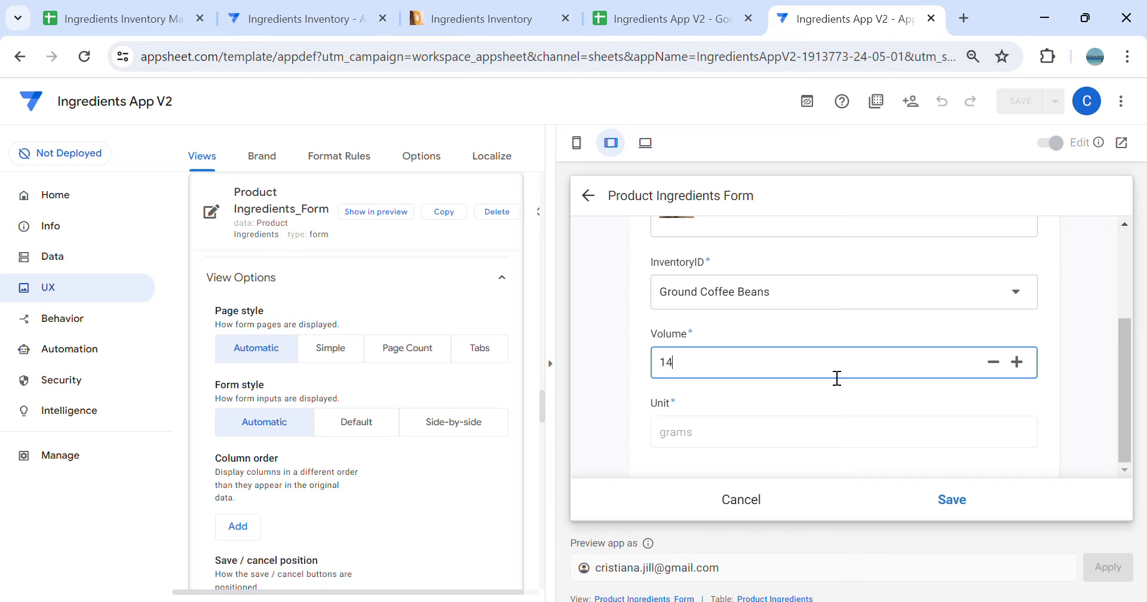
{"action": "left_click", "coordinate": [959, 502]}
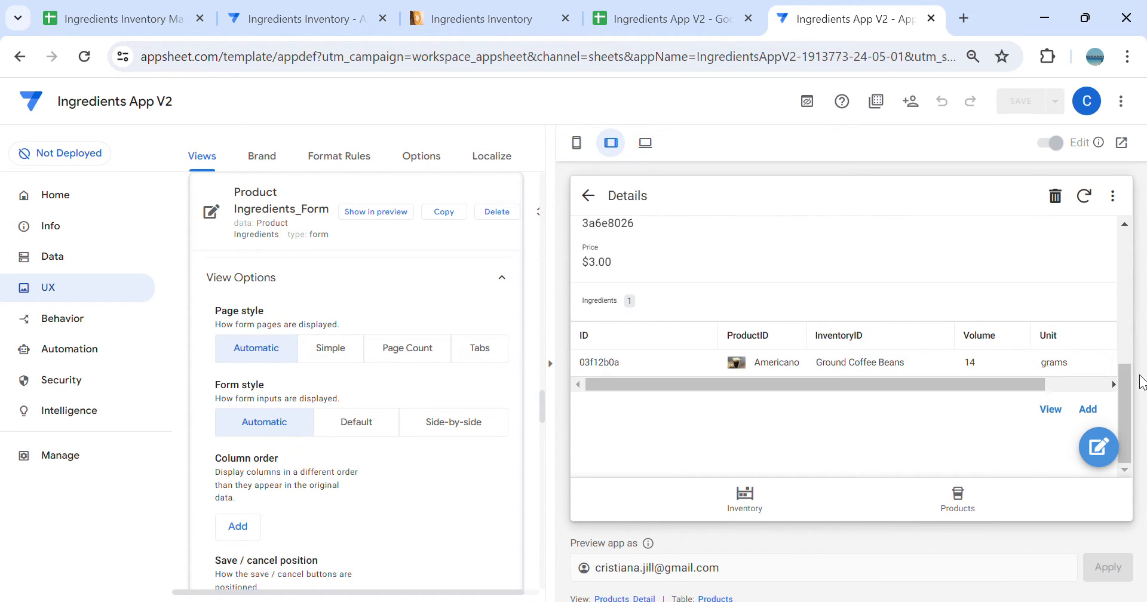
Open the Product Ingredients inline view with its settings and sort its rows by InventoryID in ascending order
{"action": "left_click", "coordinate": [1051, 410]}
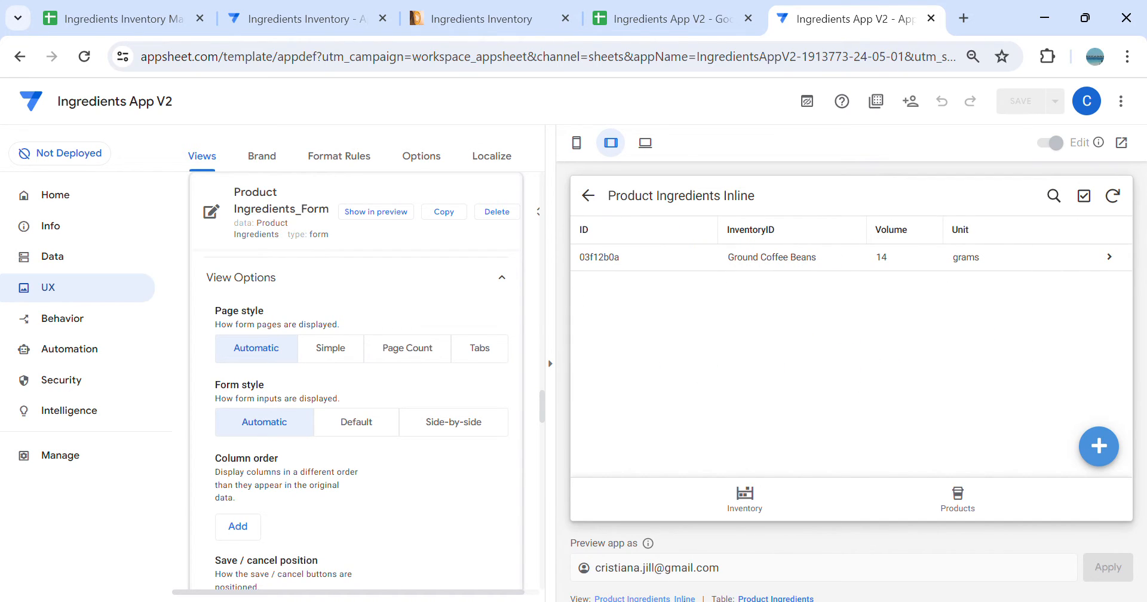
{"action": "scroll", "coordinate": [412, 379], "scroll_direction": "down", "scroll_amount": 5}
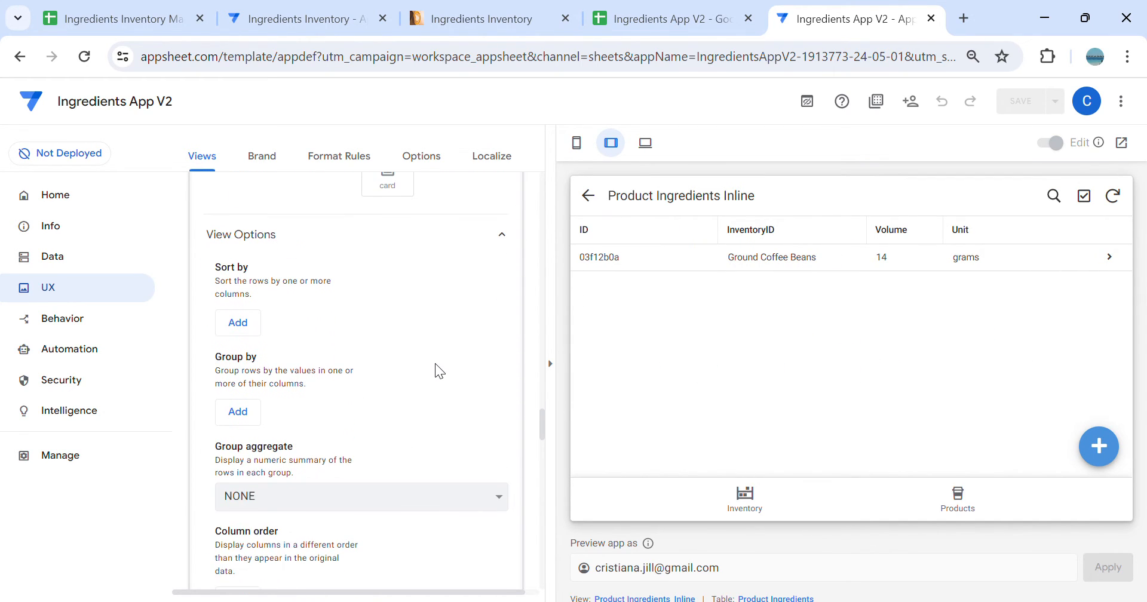
{"action": "left_click", "coordinate": [234, 326]}
{"action": "left_click", "coordinate": [279, 330]}
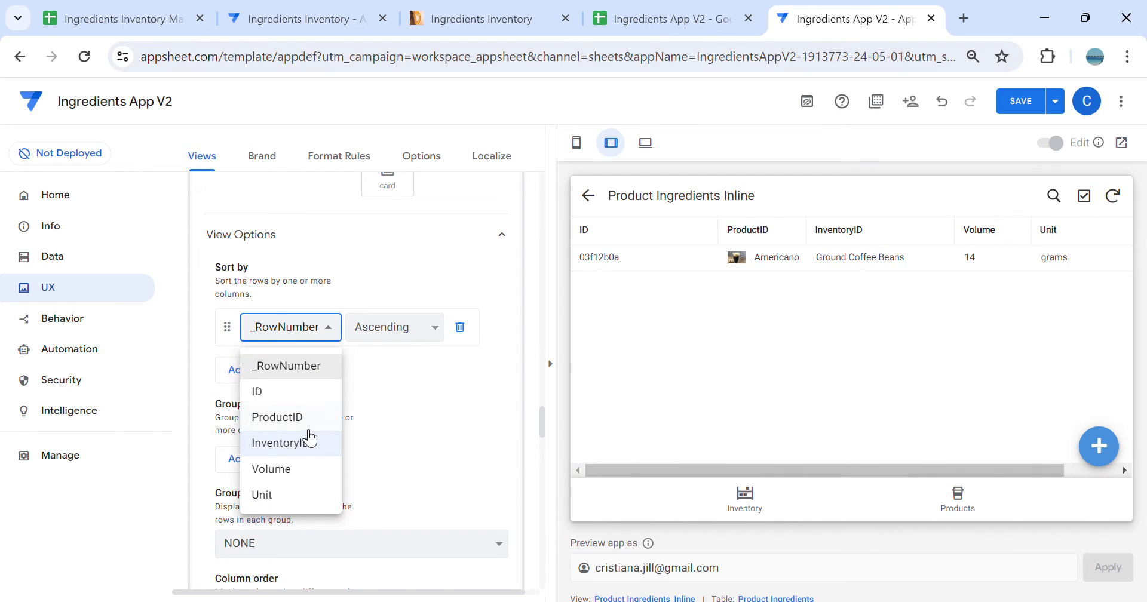
{"action": "left_click", "coordinate": [317, 452]}
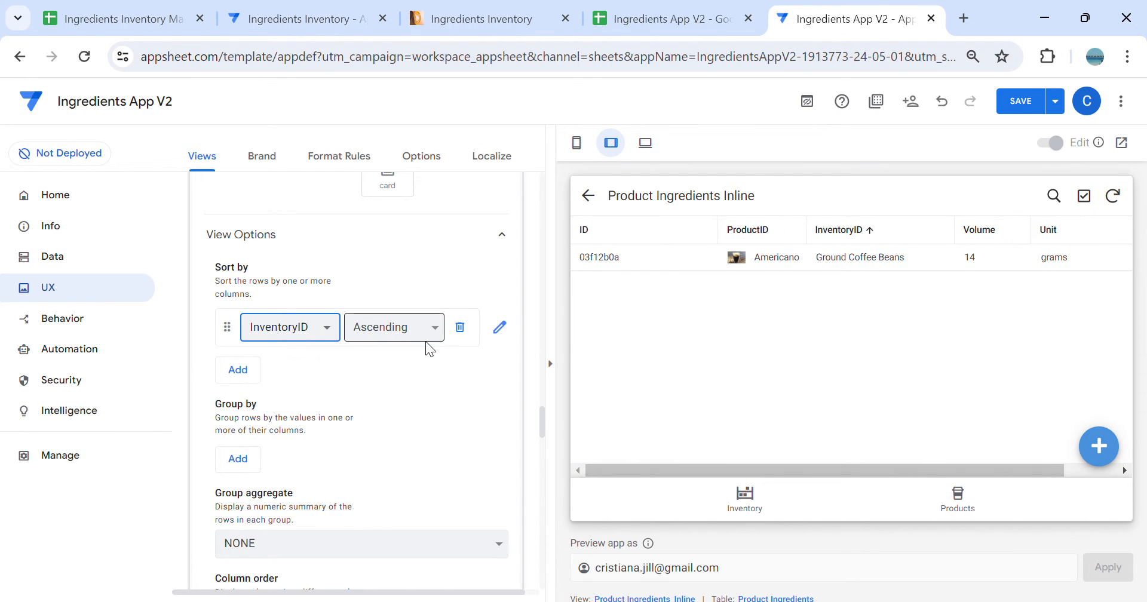
Set a column order for the Product Ingredients inline view, starting with ProductID followed by Volume
{"action": "scroll", "coordinate": [347, 442], "scroll_direction": "down", "scroll_amount": 2}
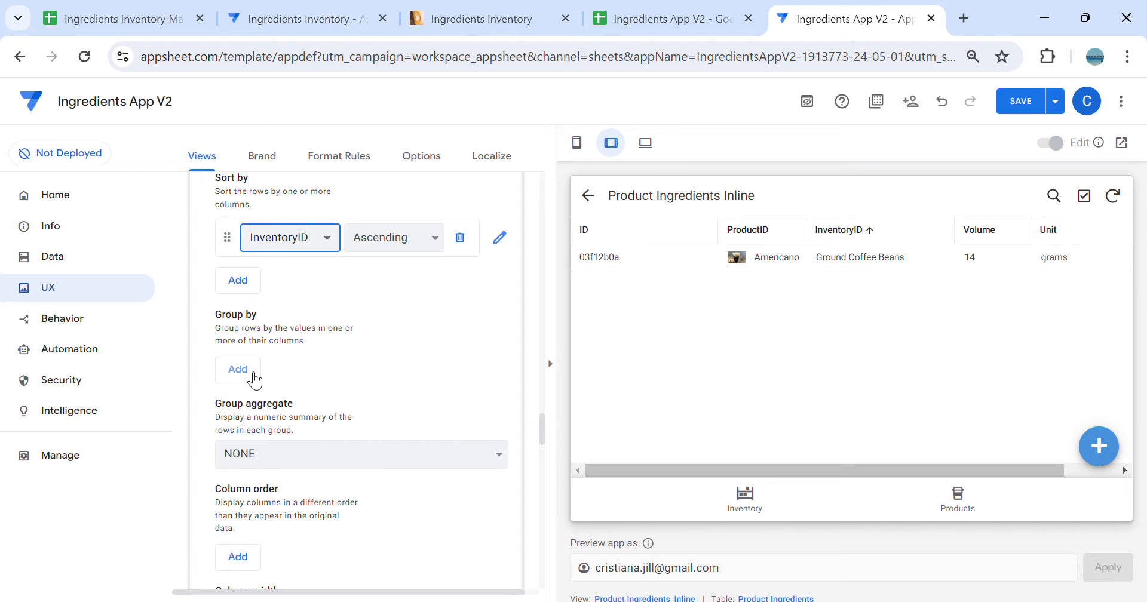
{"action": "scroll", "coordinate": [299, 386], "scroll_direction": "down", "scroll_amount": 2}
{"action": "left_click", "coordinate": [242, 472]}
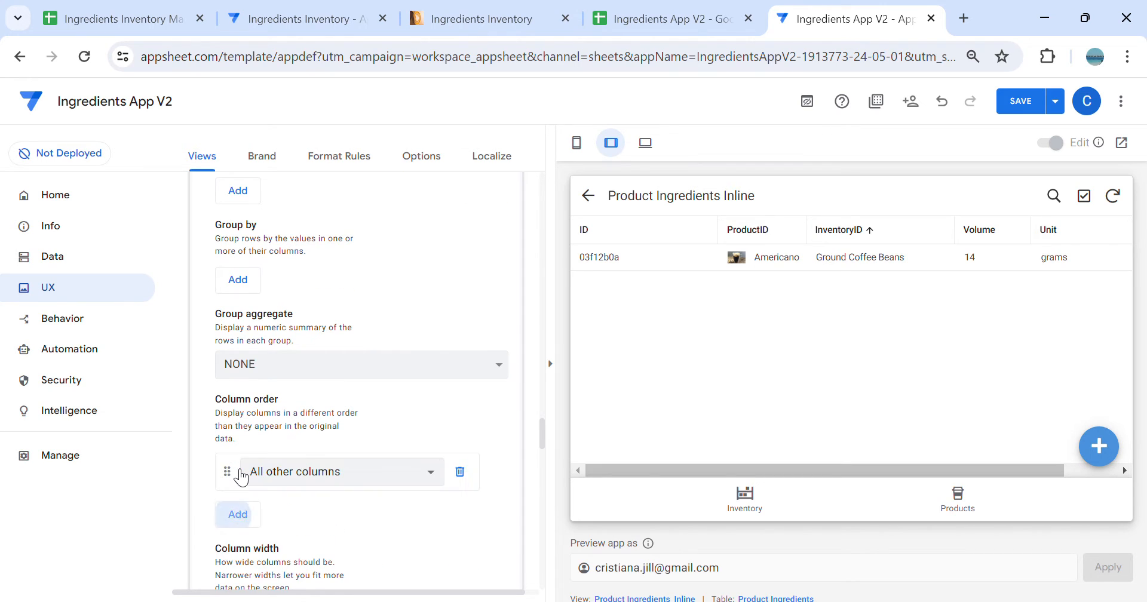
{"action": "left_click", "coordinate": [243, 472]}
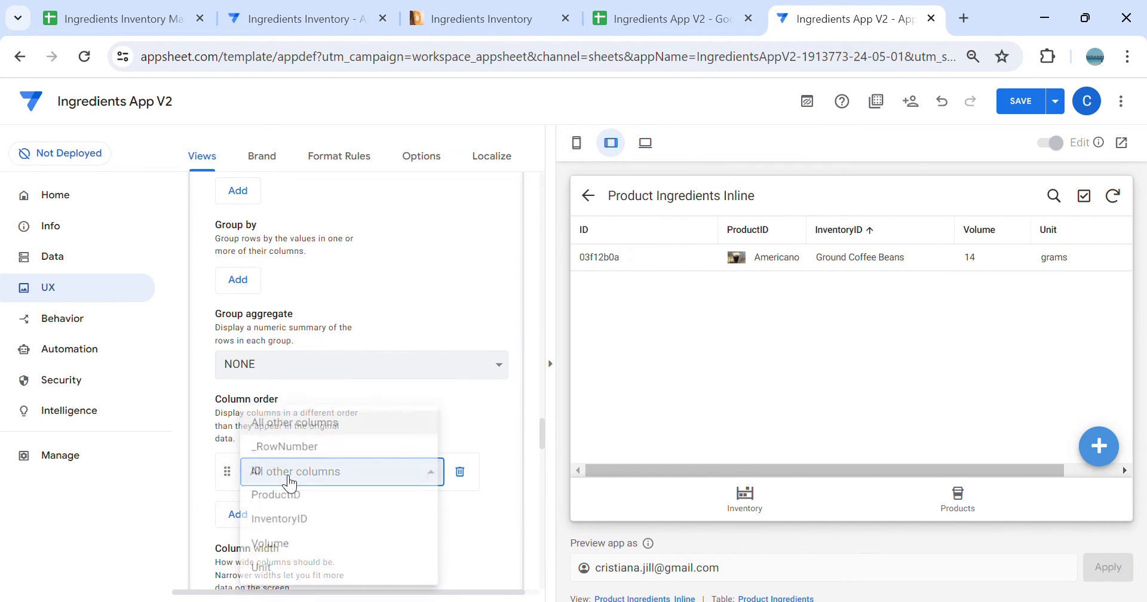
{"action": "left_click", "coordinate": [318, 509]}
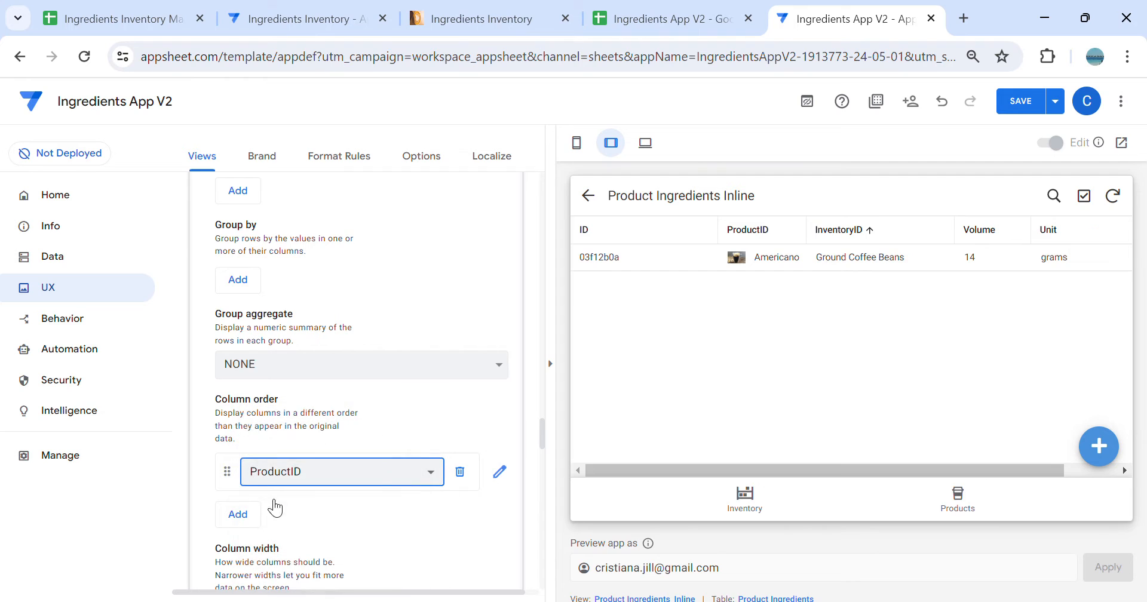
{"action": "left_click", "coordinate": [248, 517]}
{"action": "left_click", "coordinate": [248, 519]}
{"action": "left_click", "coordinate": [303, 556]}
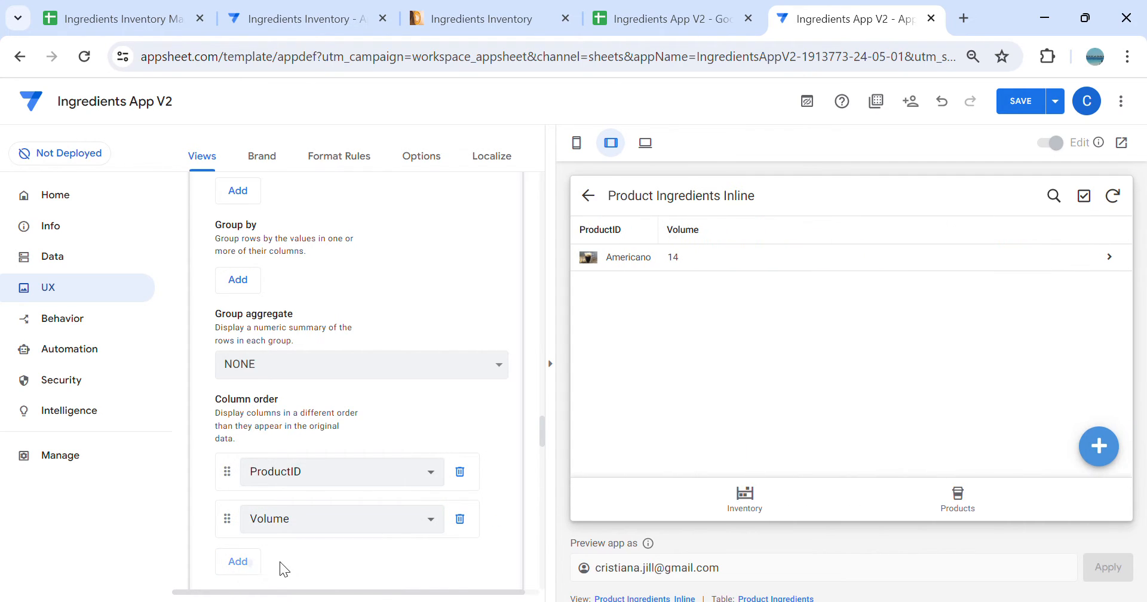
Add Unit to the column order, move it ahead of Volume, and save the app
{"action": "left_click", "coordinate": [257, 563]}
{"action": "left_click", "coordinate": [260, 571]}
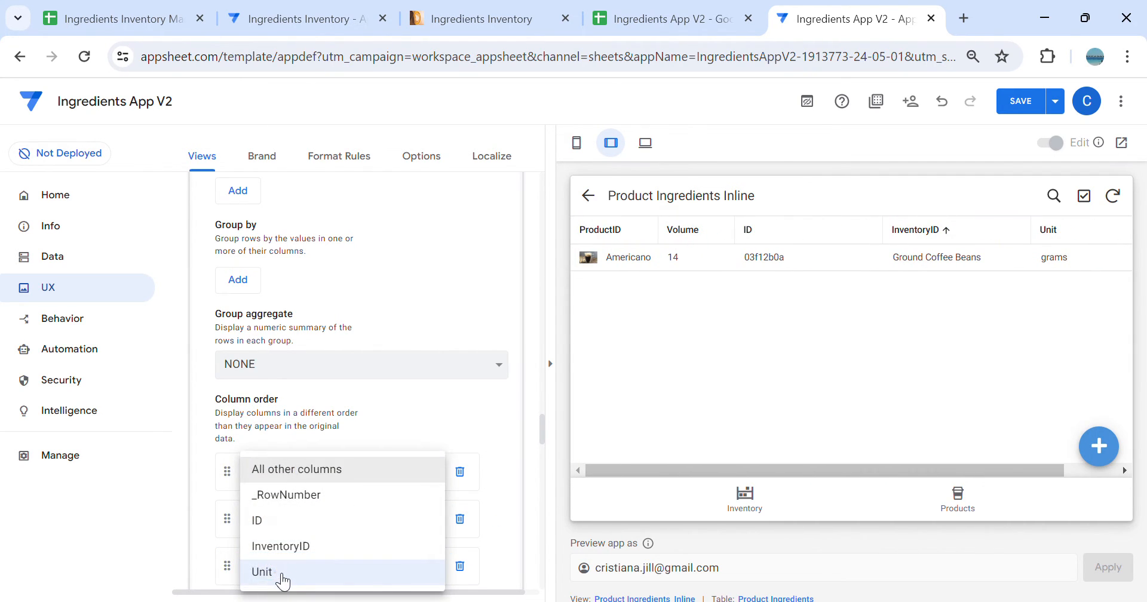
{"action": "left_click", "coordinate": [281, 572]}
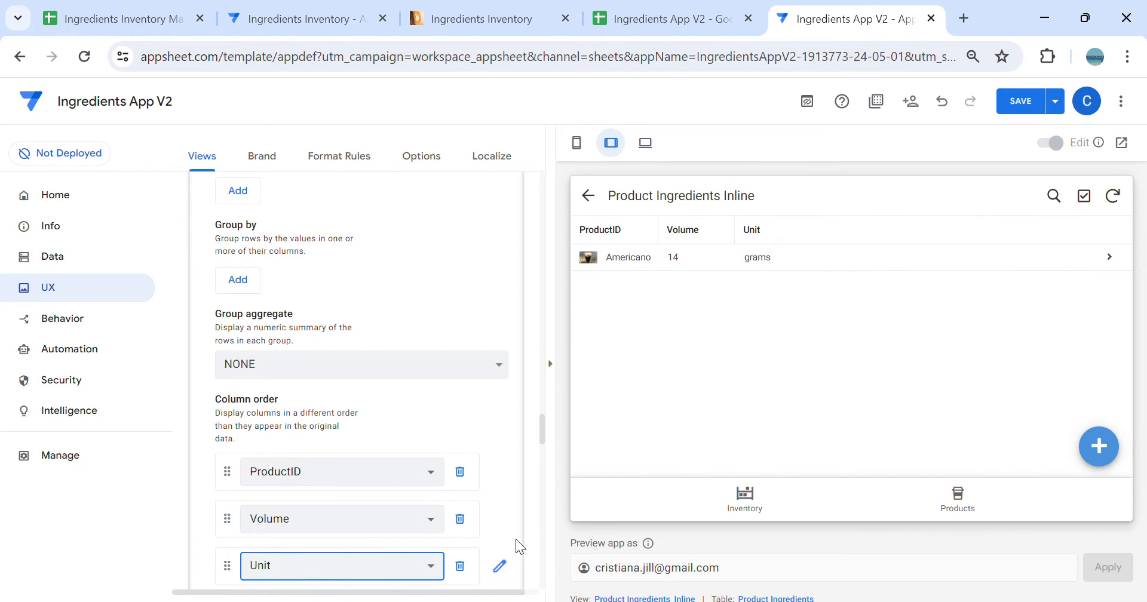
{"action": "left_click_drag", "start_coordinate": [230, 565], "coordinate": [270, 526]}
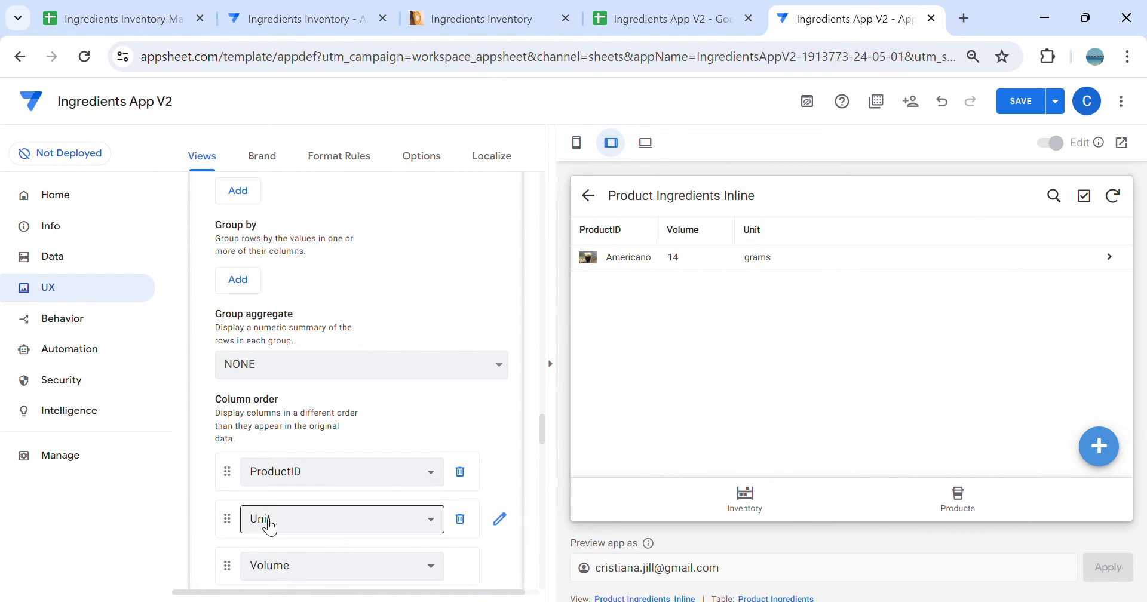
{"action": "left_click", "coordinate": [1030, 102]}
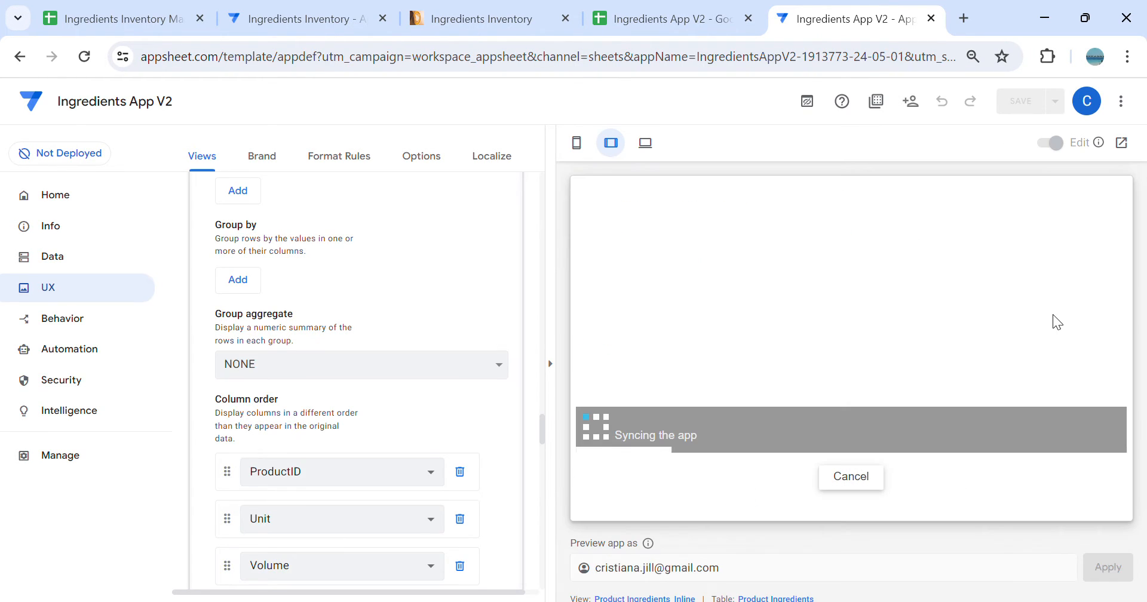
Switch to the finished Ingredients Inventory app and examine the related product ingredients of Cappuccino
{"action": "left_click", "coordinate": [526, 18]}
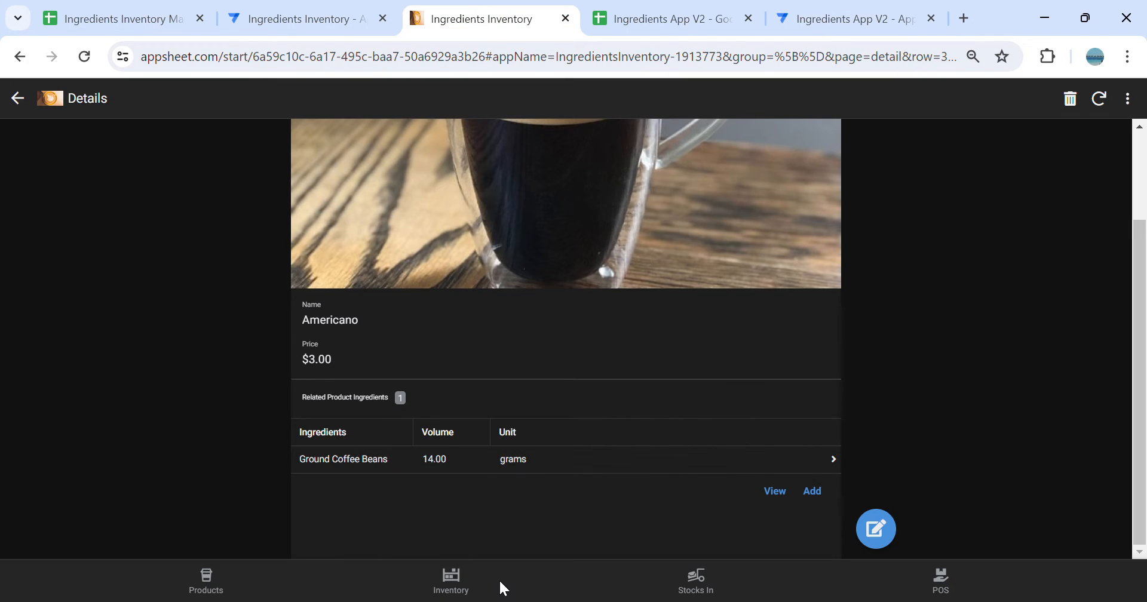
{"action": "left_click", "coordinate": [236, 588]}
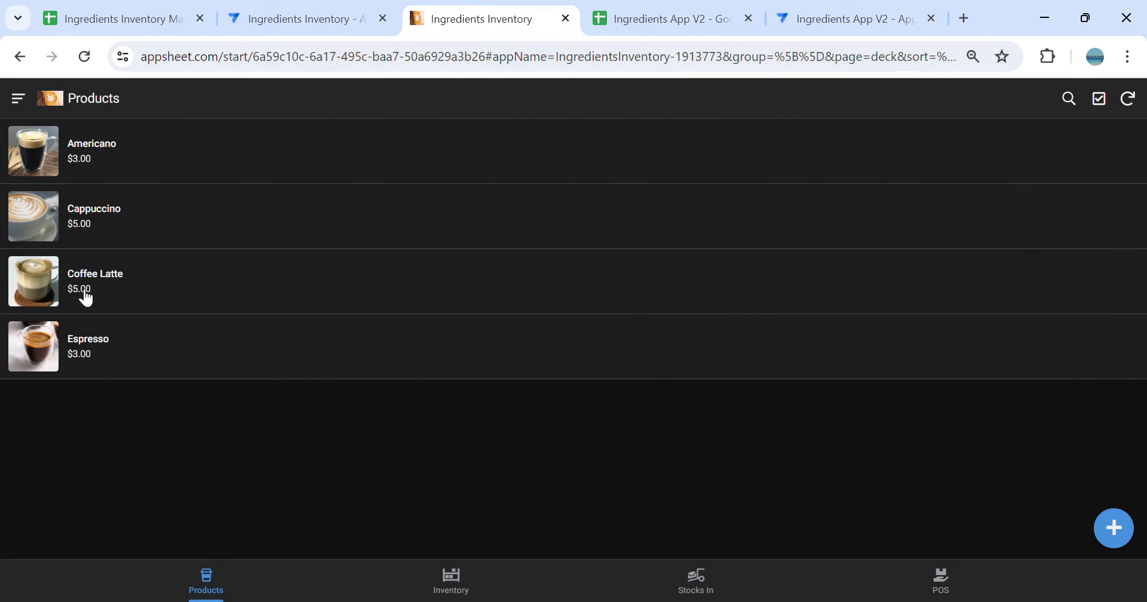
{"action": "left_click", "coordinate": [221, 242]}
{"action": "scroll", "coordinate": [419, 329], "scroll_direction": "down", "scroll_amount": 3}
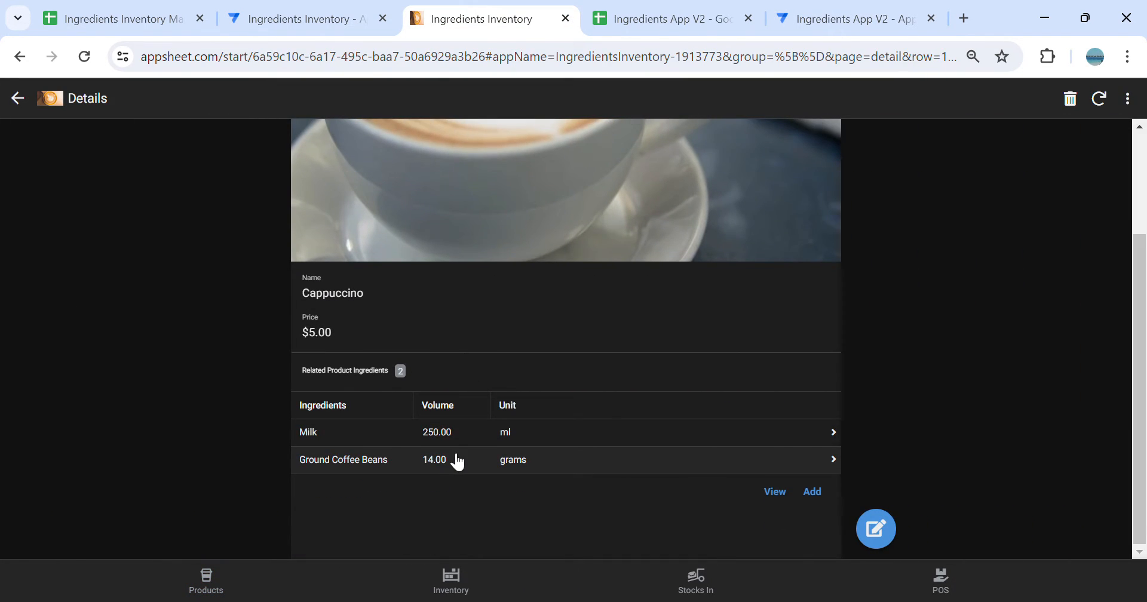
Return to the Ingredients App V2 preview and add Ground Coffee Beans with a volume of 14 to Cappuccino, saving the entry
{"action": "left_click", "coordinate": [836, 20]}
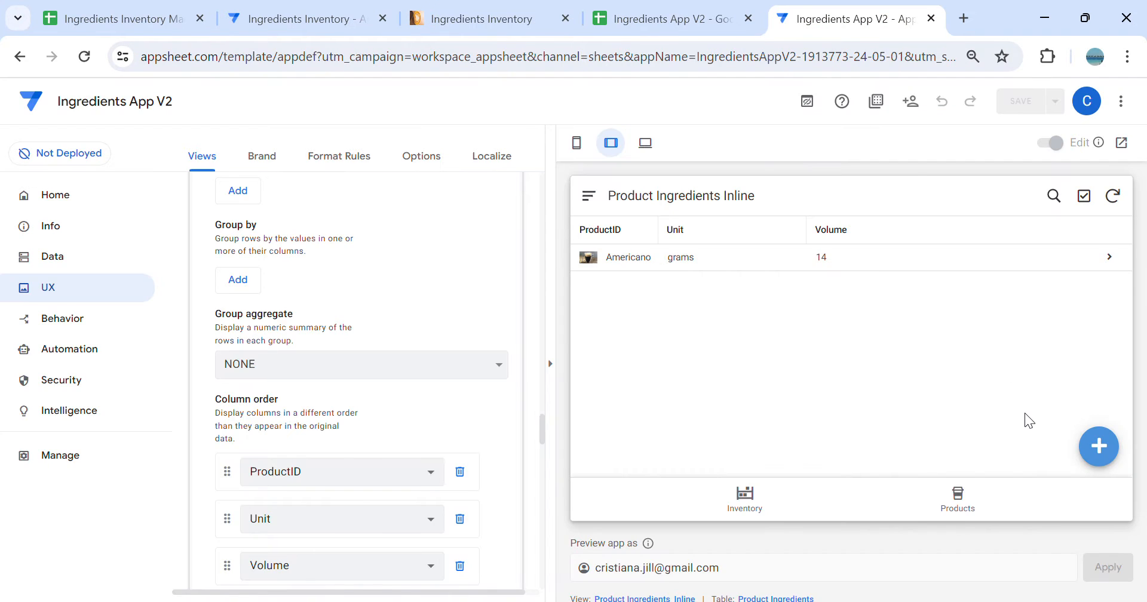
{"action": "left_click", "coordinate": [974, 495]}
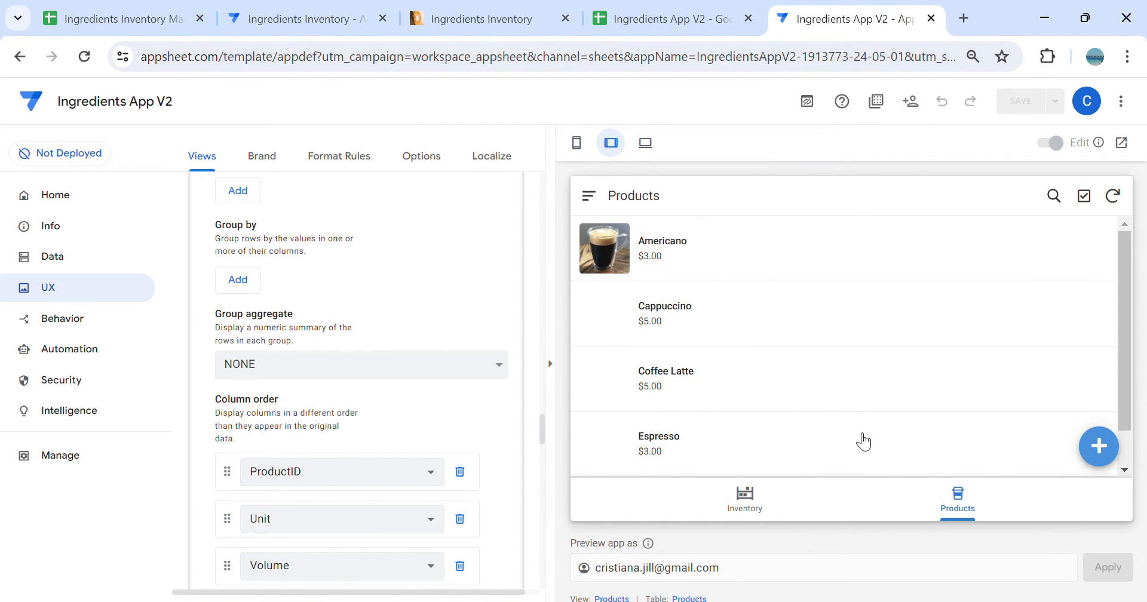
{"action": "left_click", "coordinate": [845, 361]}
{"action": "scroll", "coordinate": [942, 356], "scroll_direction": "down", "scroll_amount": 5}
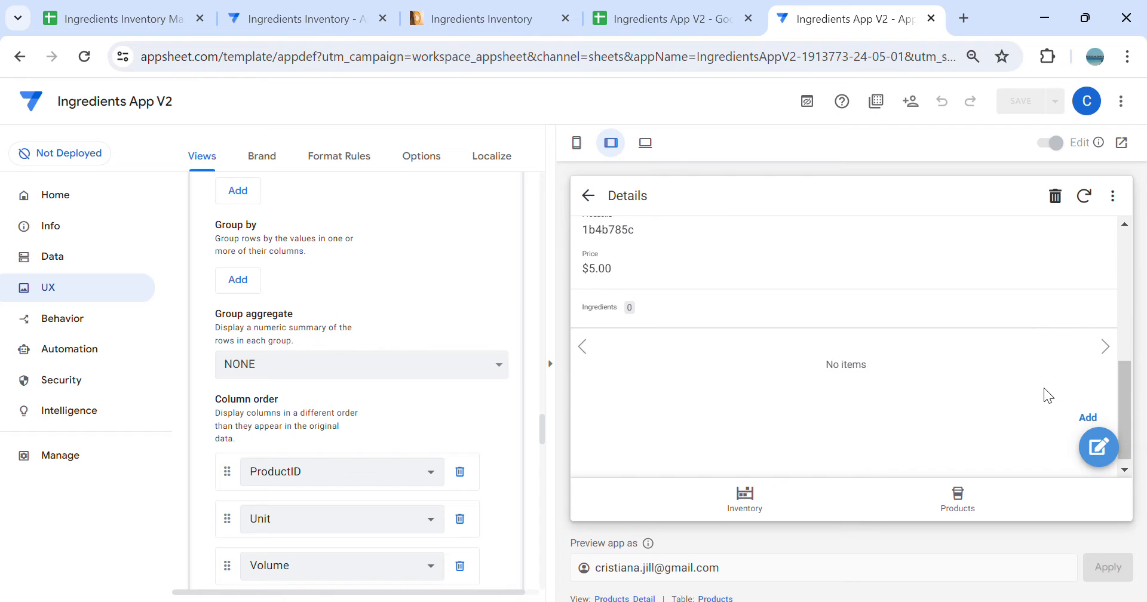
{"action": "left_click", "coordinate": [1087, 417]}
{"action": "left_click", "coordinate": [824, 466]}
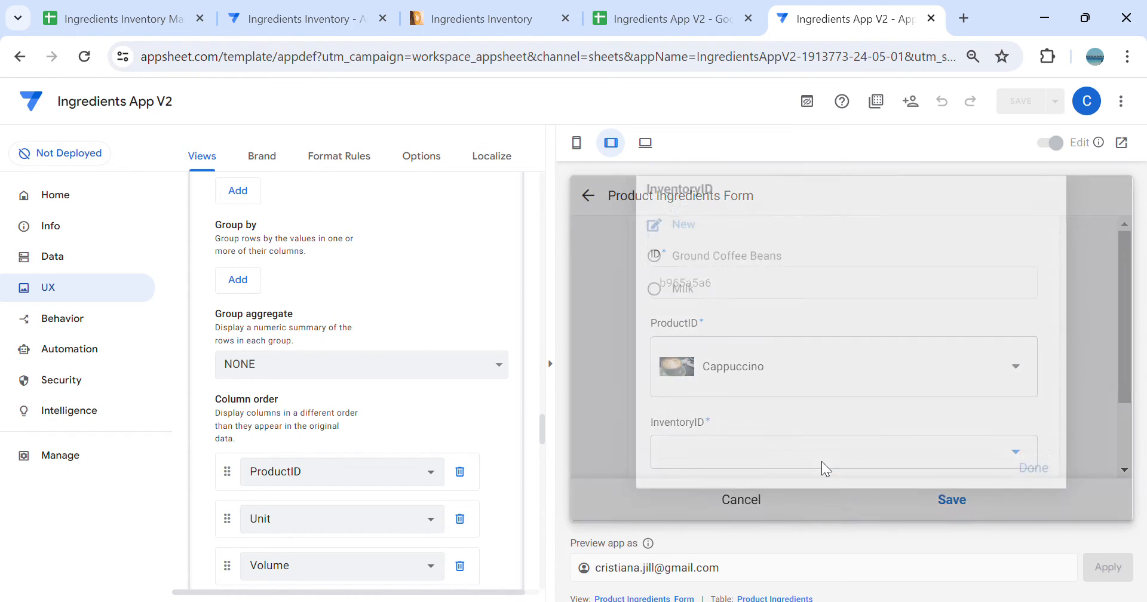
{"action": "left_click", "coordinate": [783, 277]}
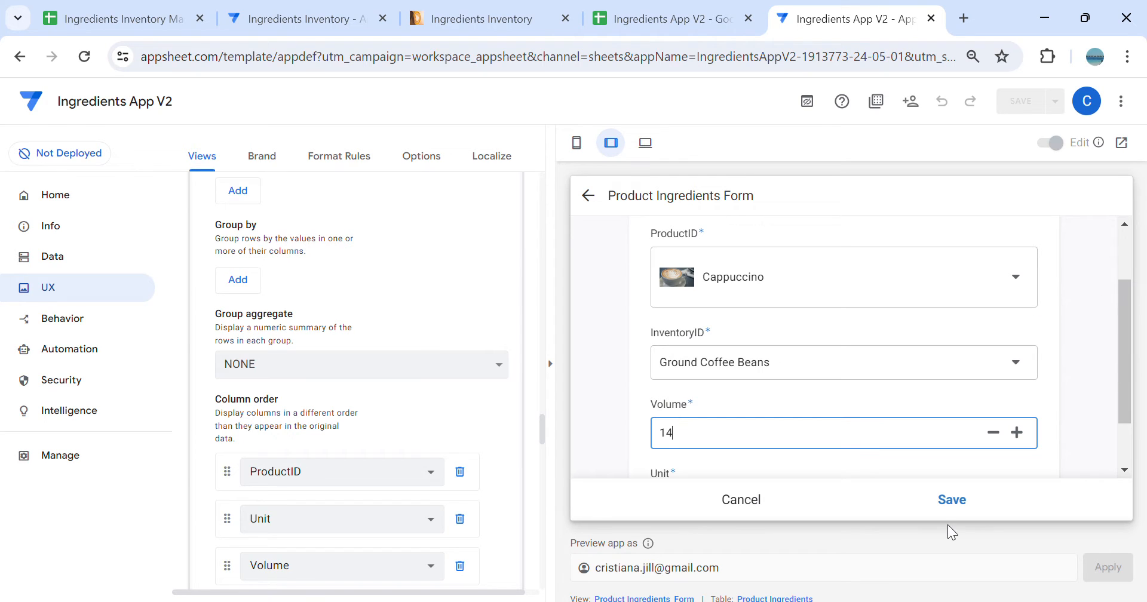
{"action": "left_click", "coordinate": [952, 502]}
Add Milk with a volume of 250 as another Cappuccino ingredient and save the entry
{"action": "left_click", "coordinate": [1089, 410]}
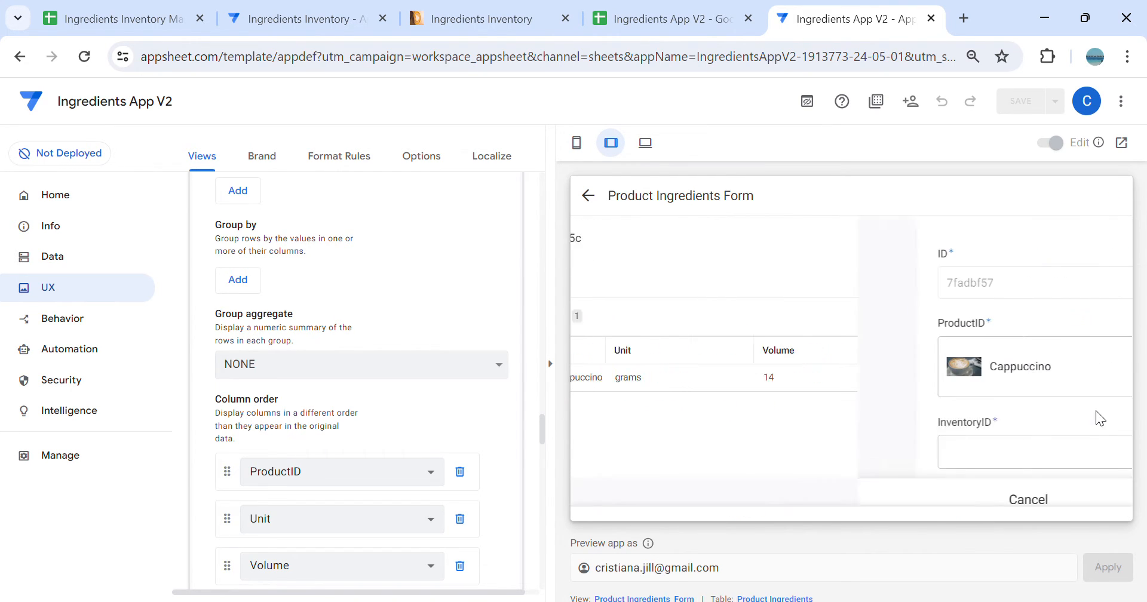
{"action": "left_click", "coordinate": [815, 457]}
{"action": "left_click", "coordinate": [769, 373]}
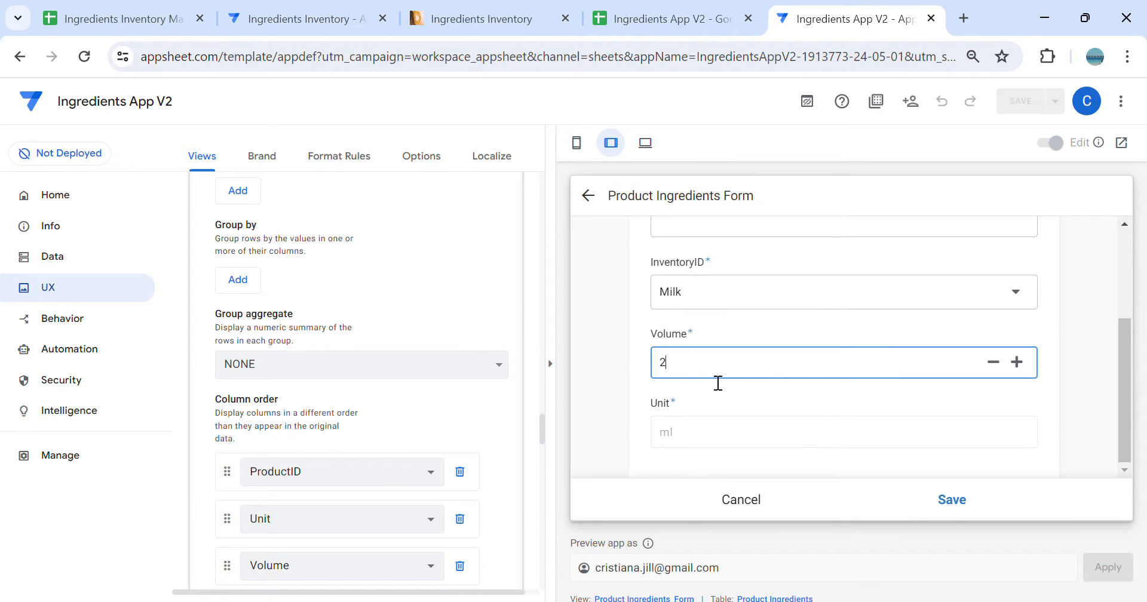
{"action": "left_click", "coordinate": [954, 502]}
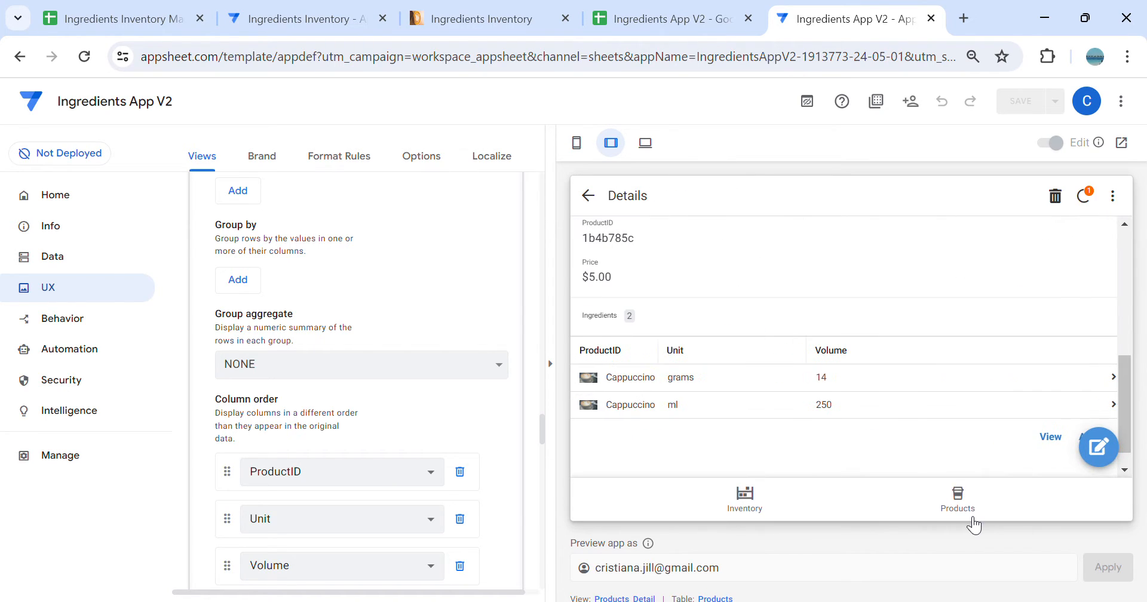
Switch to the finished Ingredients Inventory app and examine the related product ingredients of Coffee Latte
{"action": "left_click", "coordinate": [466, 17]}
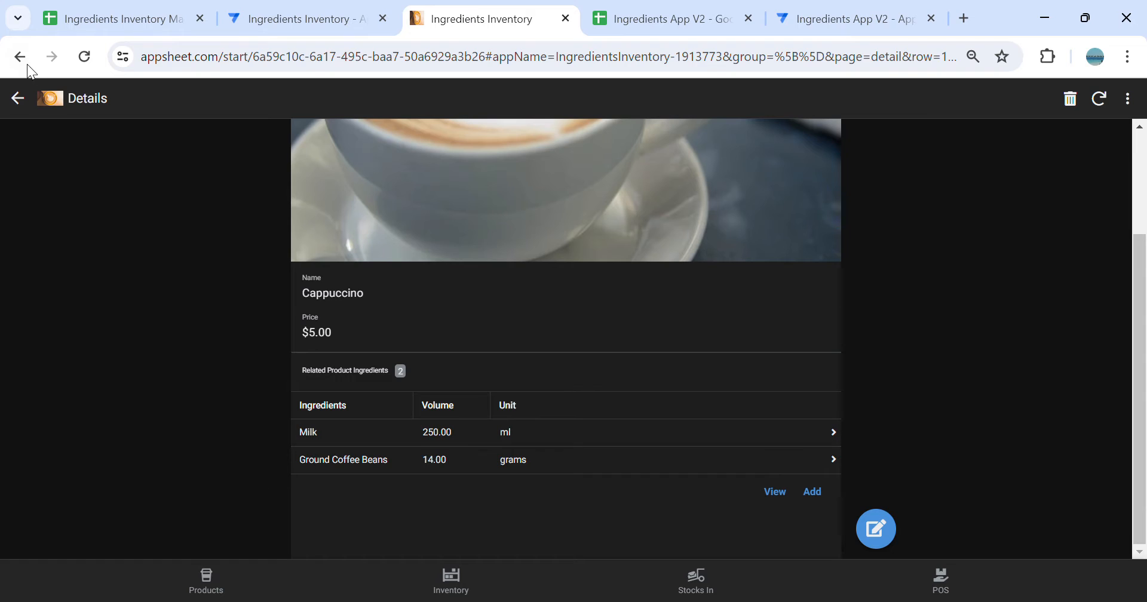
{"action": "left_click", "coordinate": [252, 580]}
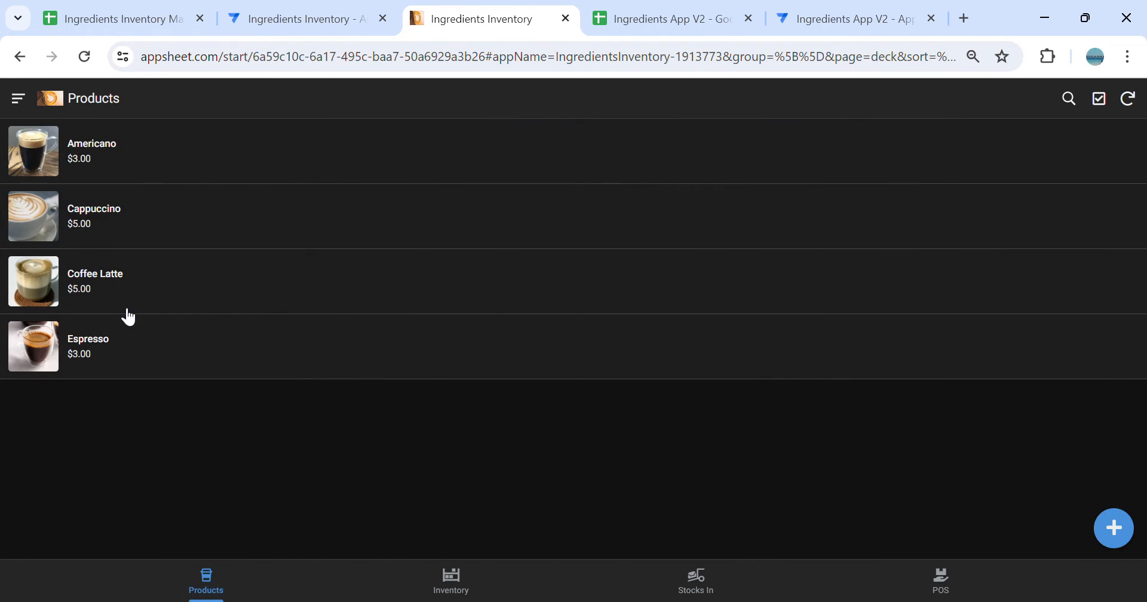
{"action": "left_click", "coordinate": [122, 305]}
{"action": "scroll", "coordinate": [693, 404], "scroll_direction": "down", "scroll_amount": 3}
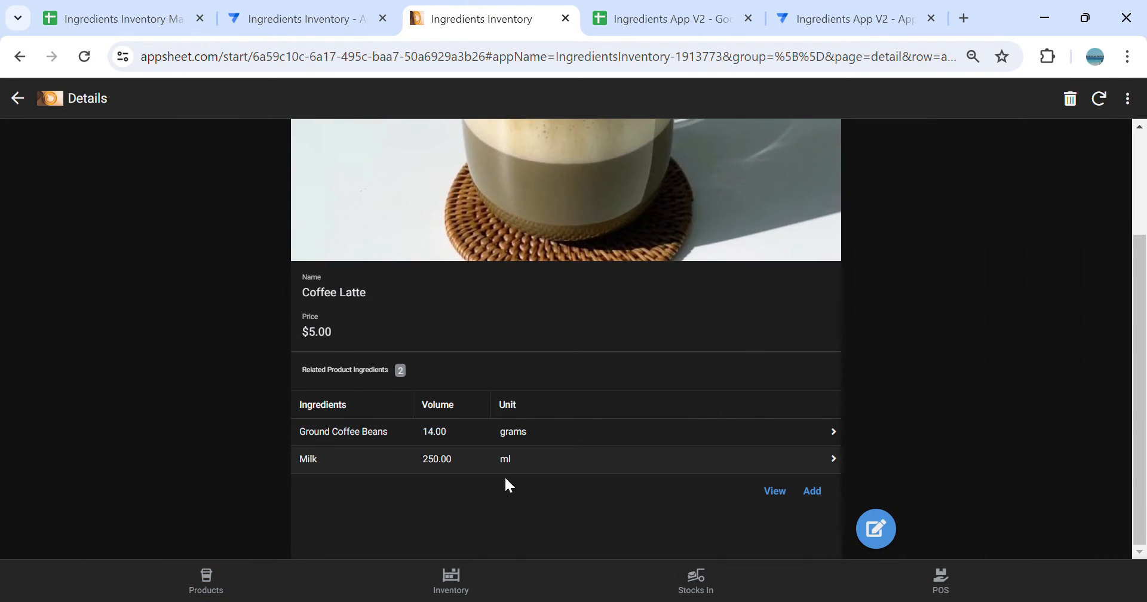
Return to the Ingredients App V2 preview and add Ground Coffee Beans with a volume of 14 to Coffee Latte, saving the entry
{"action": "left_click", "coordinate": [842, 18]}
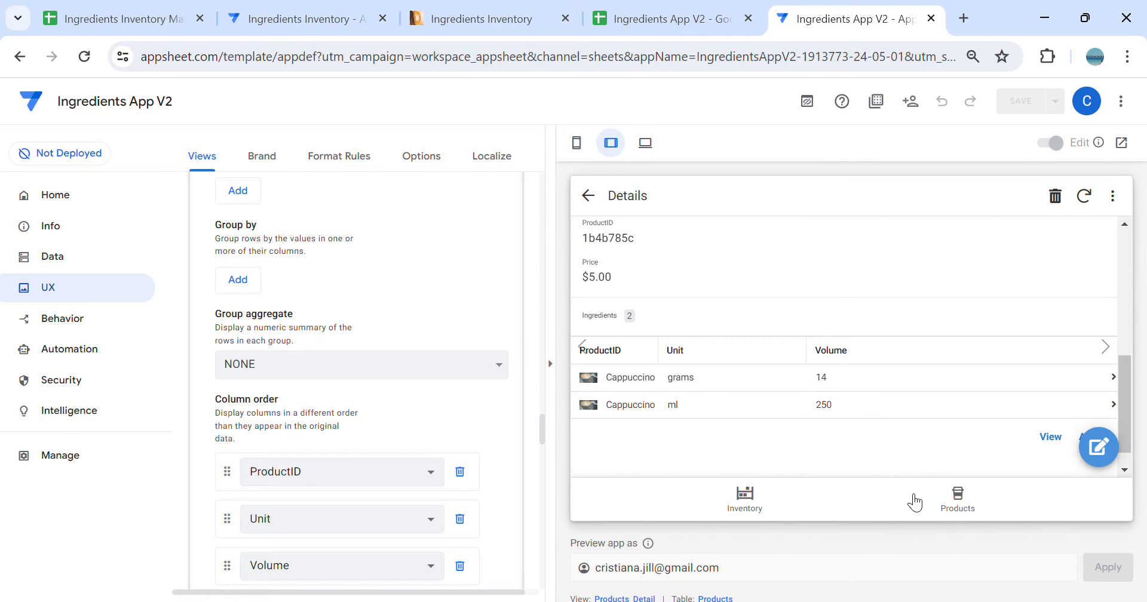
{"action": "left_click", "coordinate": [997, 502]}
{"action": "left_click", "coordinate": [799, 379]}
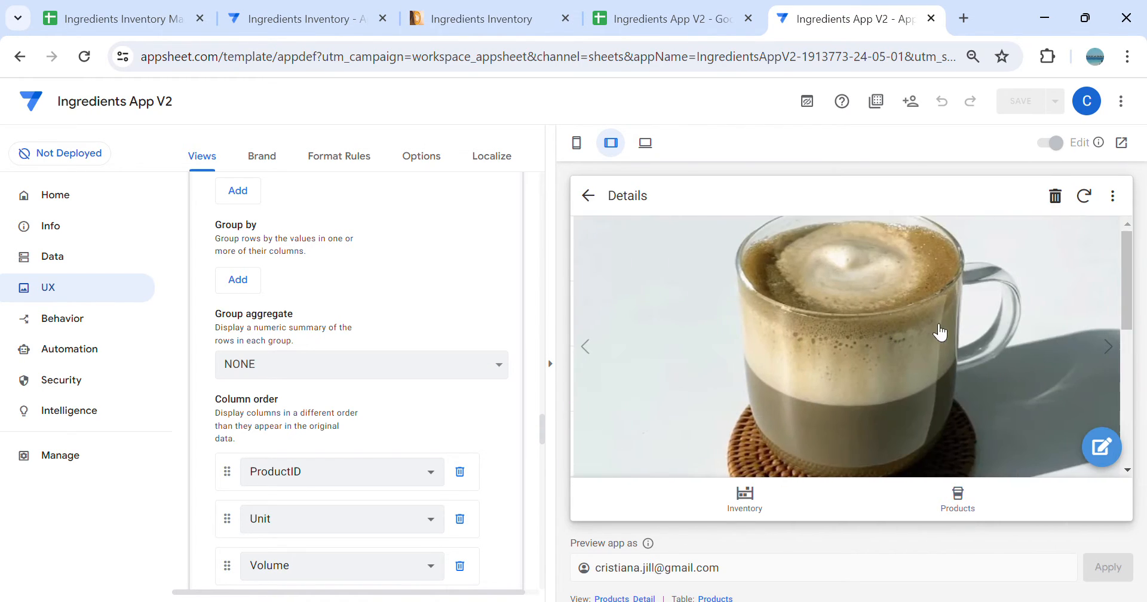
{"action": "scroll", "coordinate": [994, 340], "scroll_direction": "down", "scroll_amount": 5}
{"action": "left_click", "coordinate": [1090, 410]}
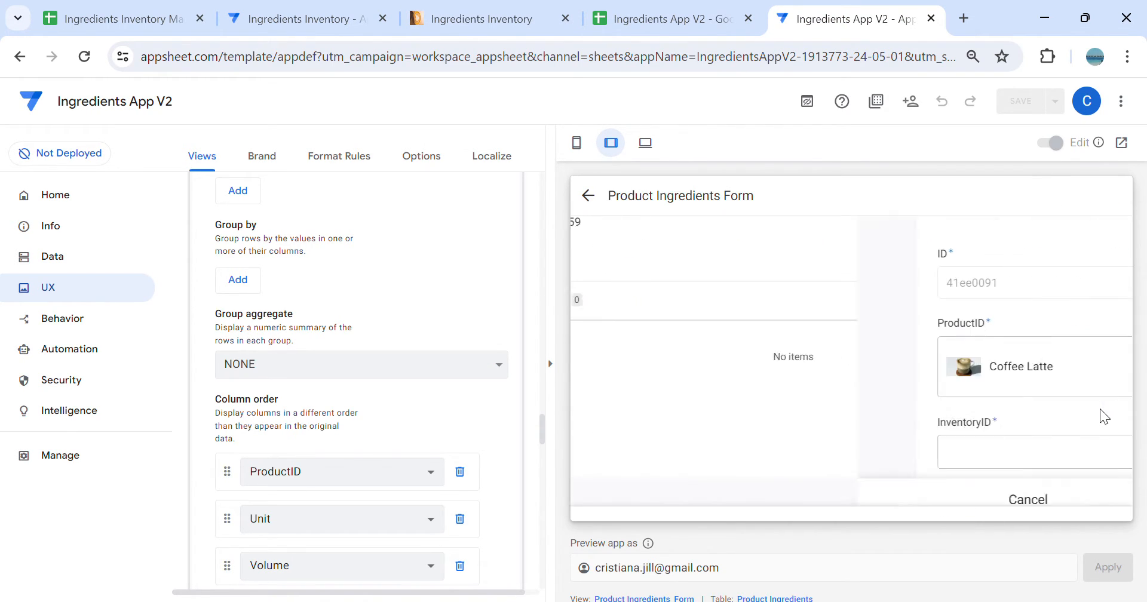
{"action": "left_click", "coordinate": [780, 450]}
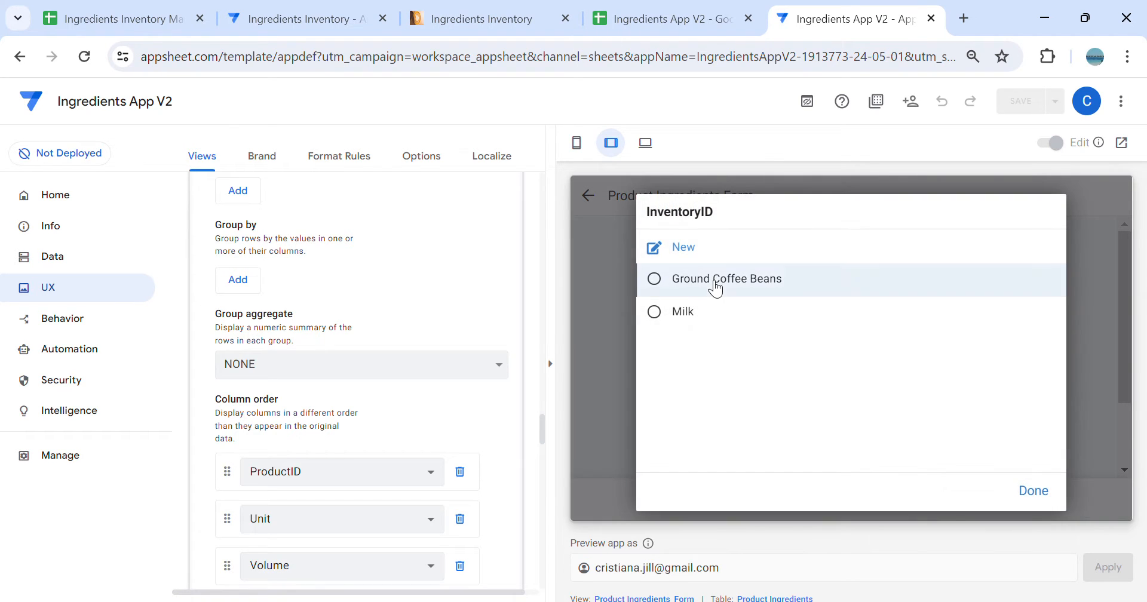
{"action": "left_click", "coordinate": [717, 284]}
{"action": "scroll", "coordinate": [712, 394], "scroll_direction": "down", "scroll_amount": 2}
{"action": "left_click", "coordinate": [720, 368]}
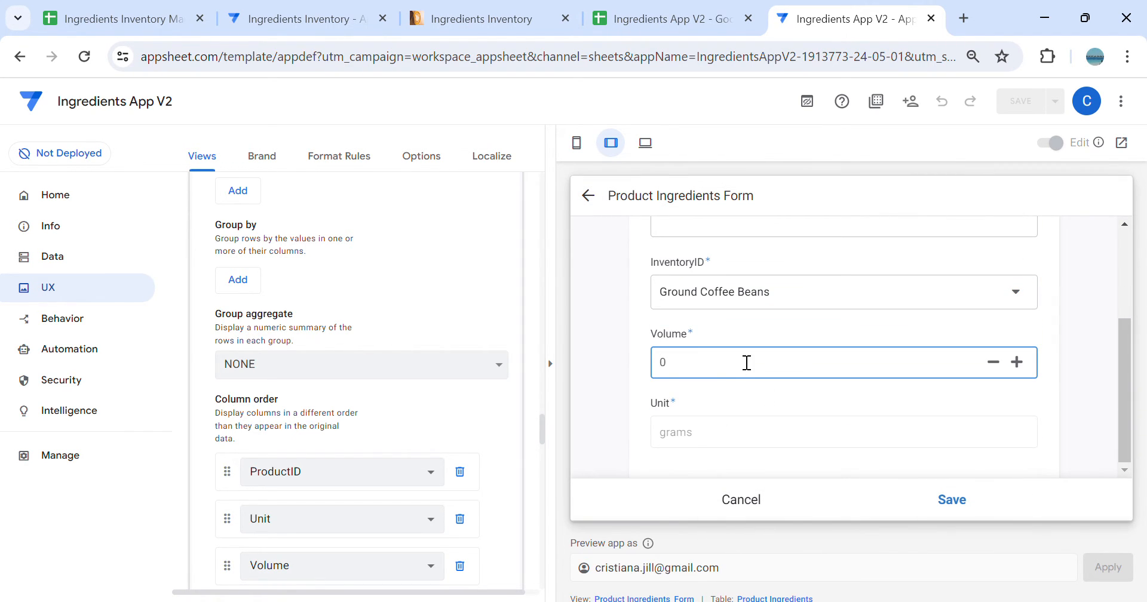
{"action": "left_click", "coordinate": [951, 500]}
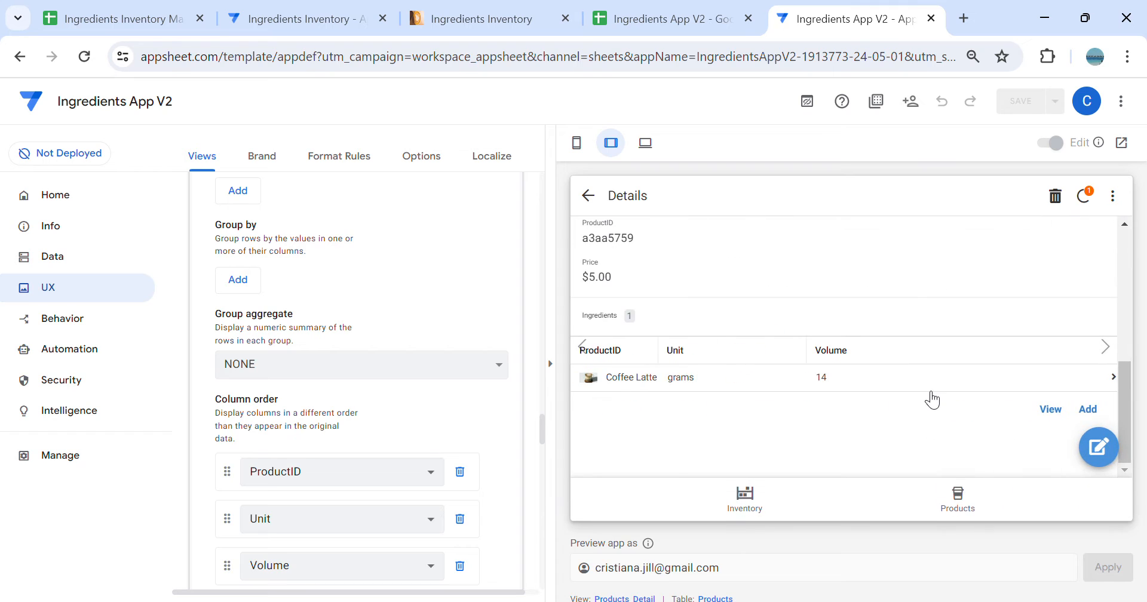
Add Milk with a volume of 250 as another Coffee Latte ingredient and save the entry
{"action": "left_click", "coordinate": [1088, 410]}
{"action": "scroll", "coordinate": [769, 367], "scroll_direction": "down", "scroll_amount": 2}
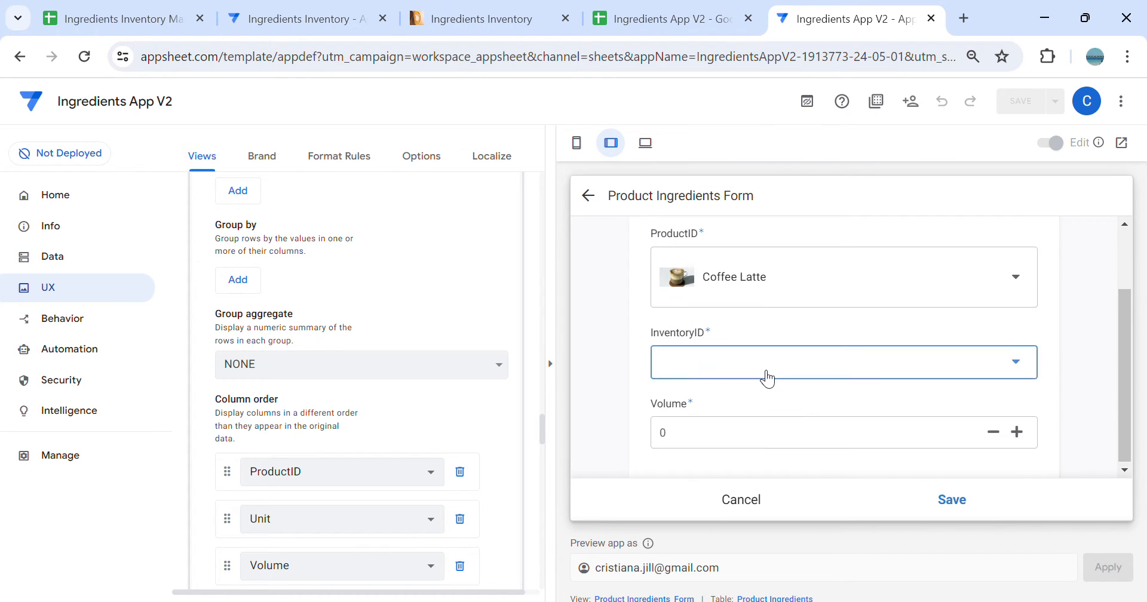
{"action": "left_click", "coordinate": [765, 374]}
{"action": "left_click", "coordinate": [759, 314]}
{"action": "scroll", "coordinate": [765, 368], "scroll_direction": "down", "scroll_amount": 2}
{"action": "left_click", "coordinate": [741, 373]}
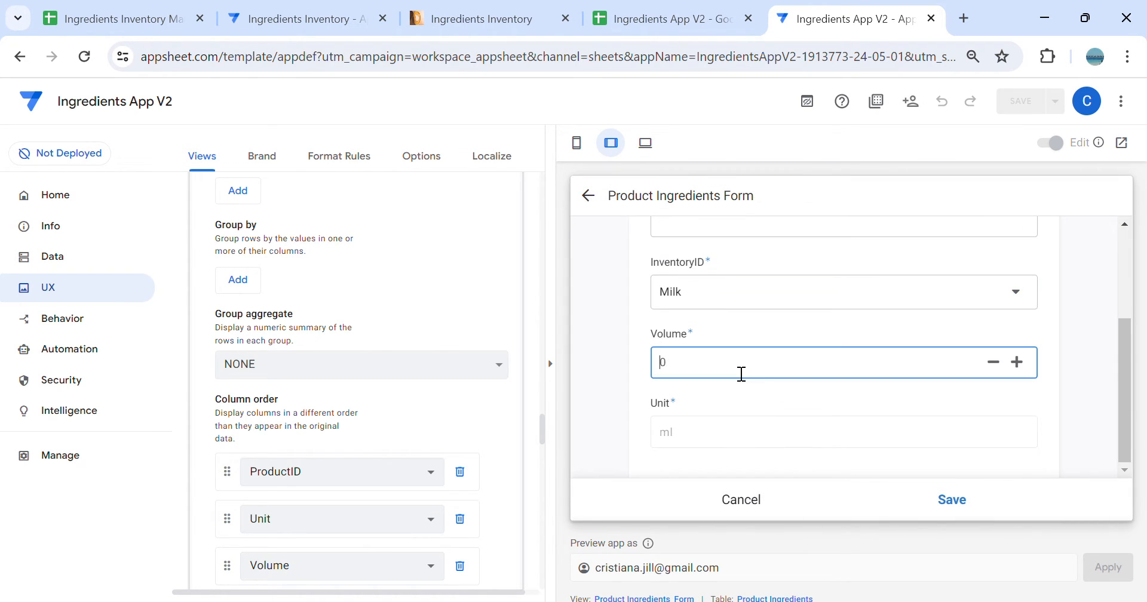
{"action": "left_click", "coordinate": [959, 509]}
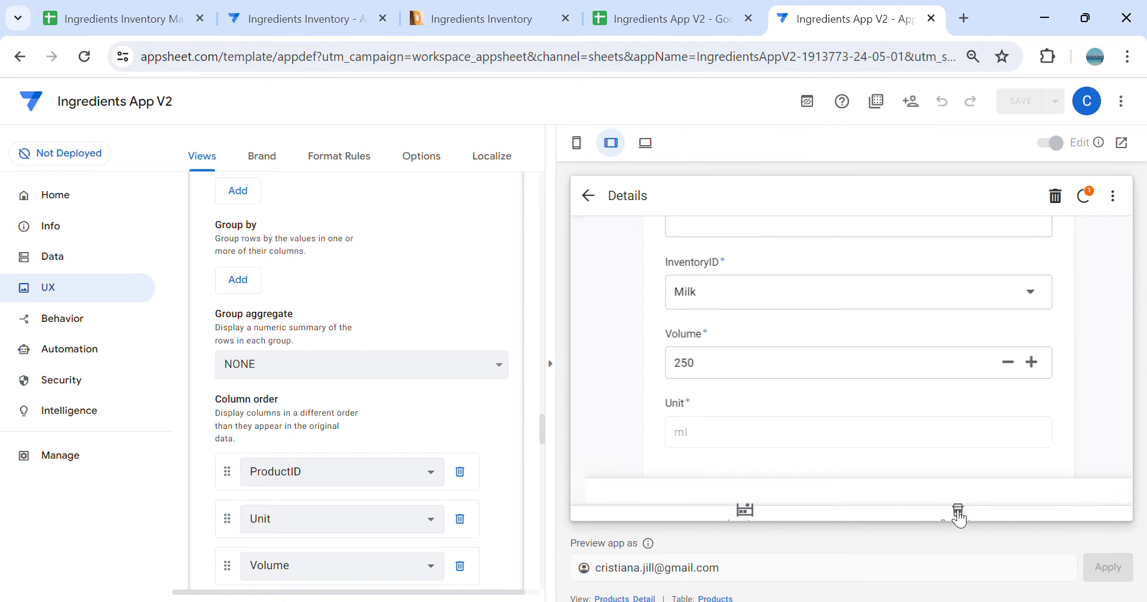
Switch to the finished Ingredients Inventory app and examine the related product ingredients of Espresso
{"action": "left_click", "coordinate": [461, 25]}
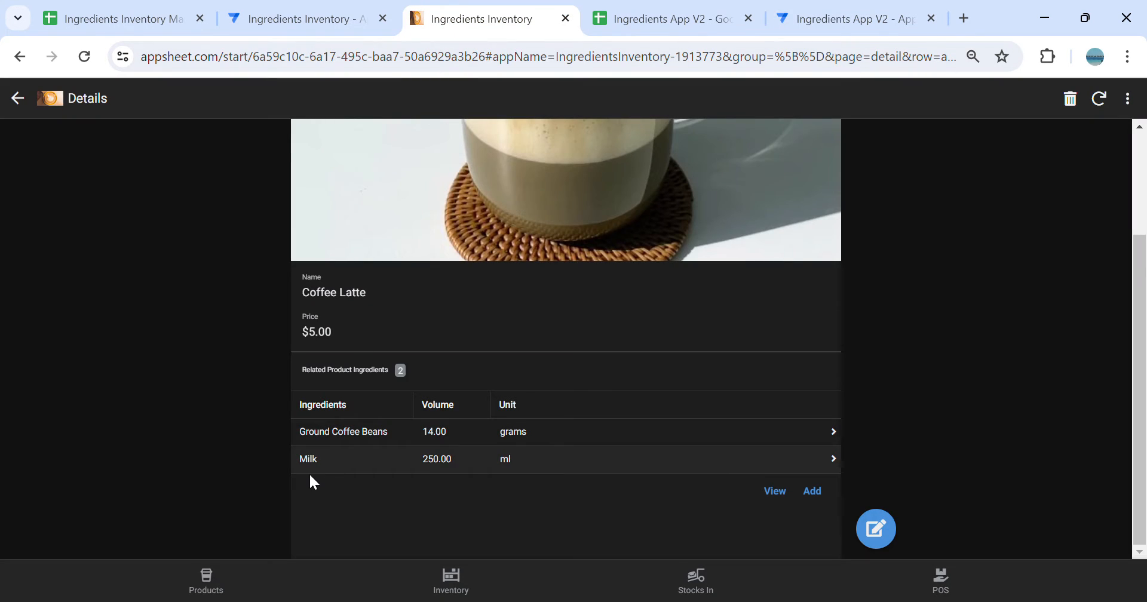
{"action": "left_click", "coordinate": [269, 572]}
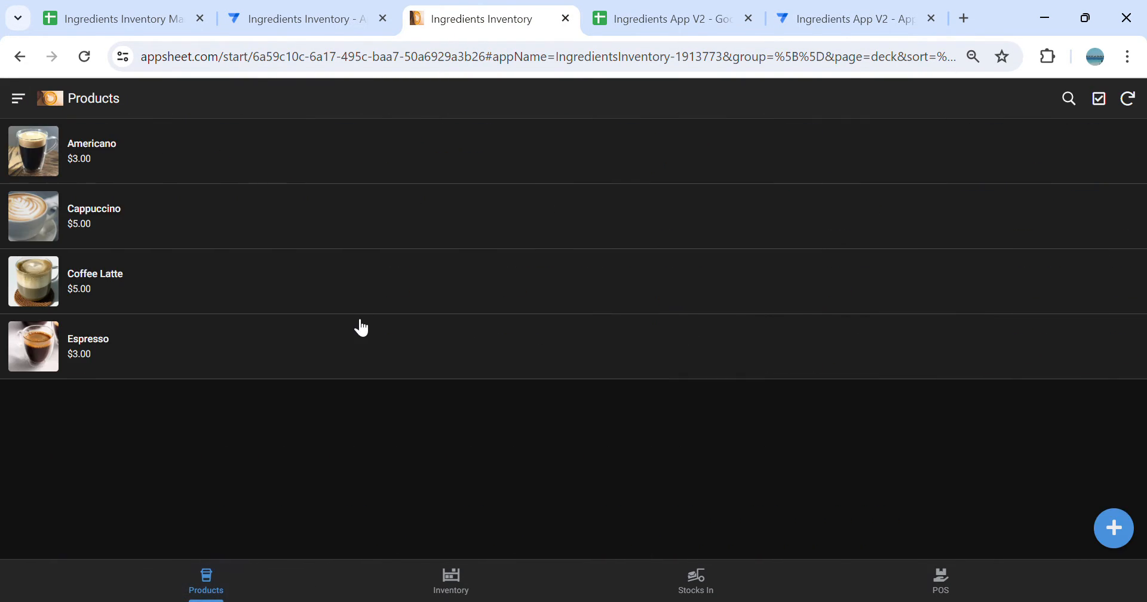
{"action": "left_click", "coordinate": [251, 361]}
{"action": "scroll", "coordinate": [454, 327], "scroll_direction": "down", "scroll_amount": 2}
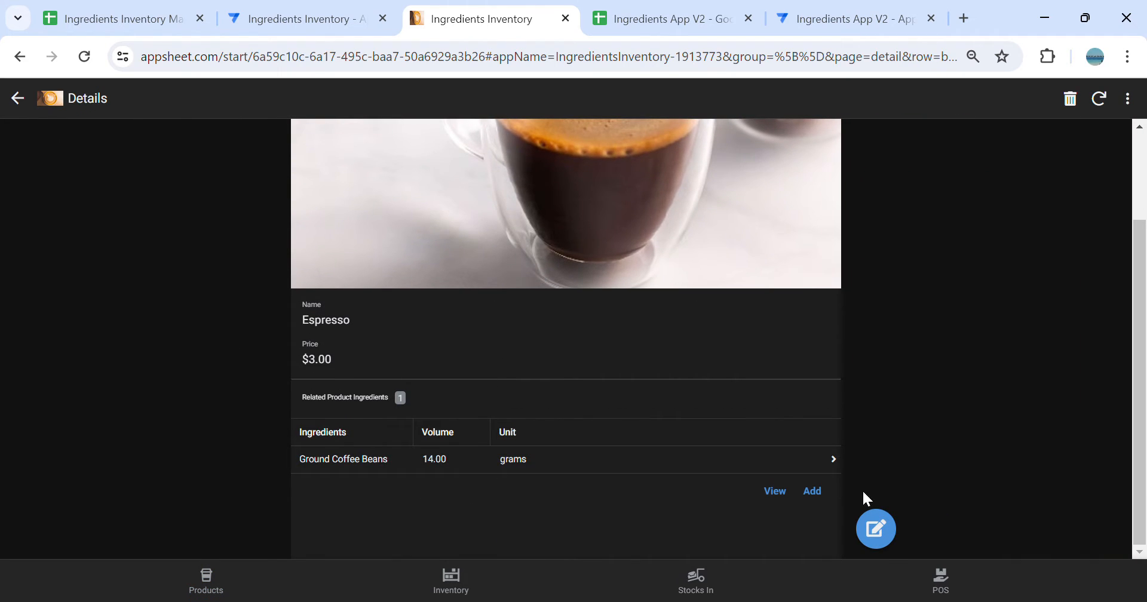
Return to the Ingredients App V2 preview and add Ground Coffee Beans with a volume of 14 to Espresso, saving the entry
{"action": "left_click", "coordinate": [837, 15]}
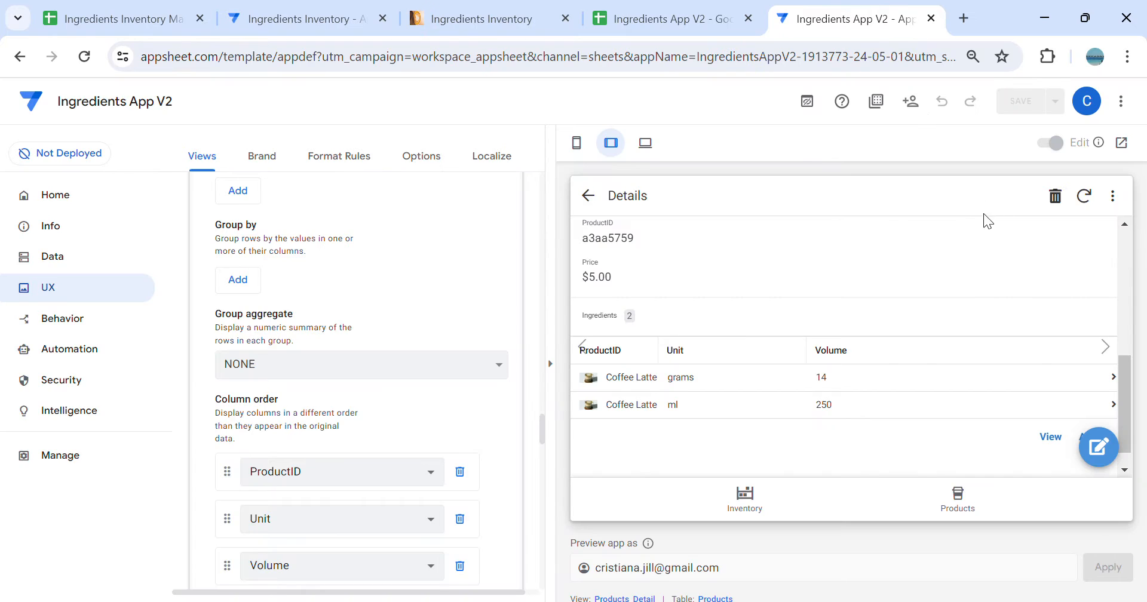
{"action": "left_click", "coordinate": [958, 499]}
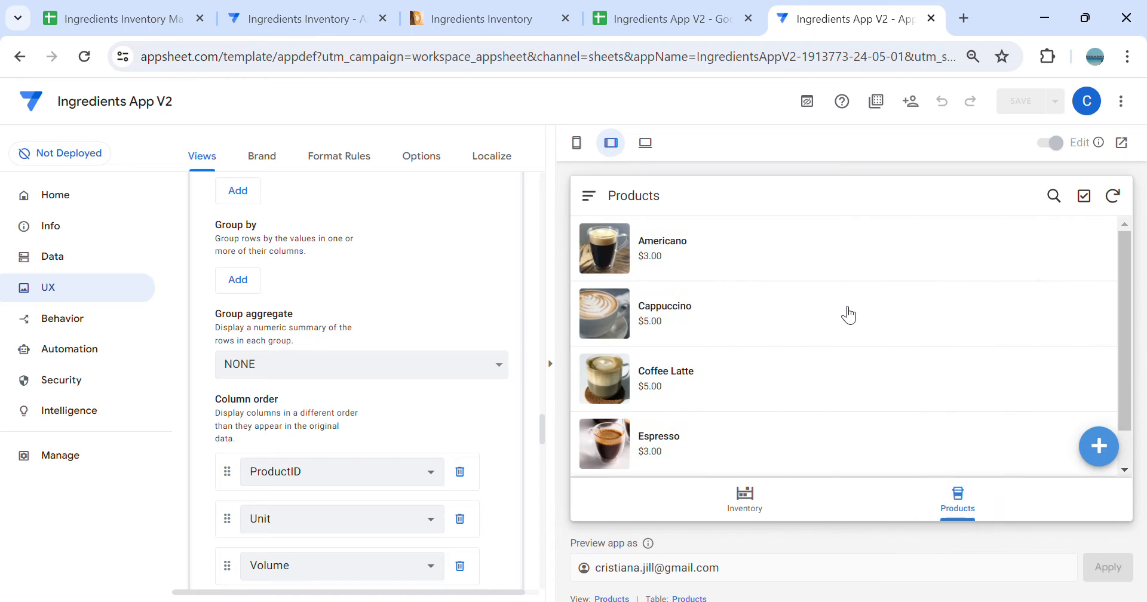
{"action": "left_click", "coordinate": [627, 421]}
{"action": "scroll", "coordinate": [949, 351], "scroll_direction": "down", "scroll_amount": 5}
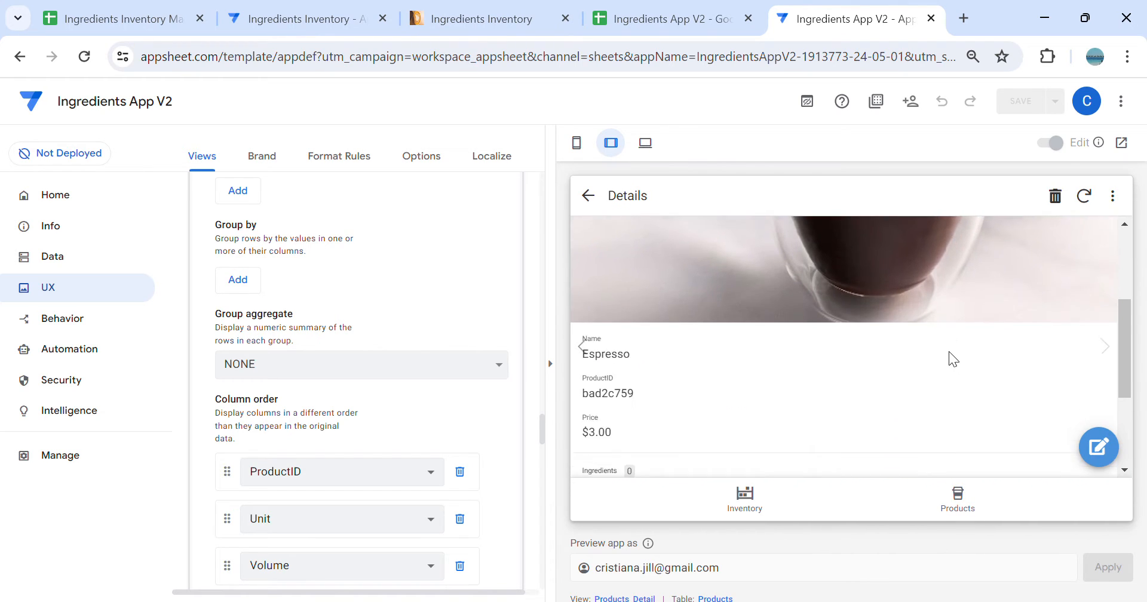
{"action": "left_click", "coordinate": [1080, 410]}
{"action": "scroll", "coordinate": [914, 403], "scroll_direction": "down", "scroll_amount": 3}
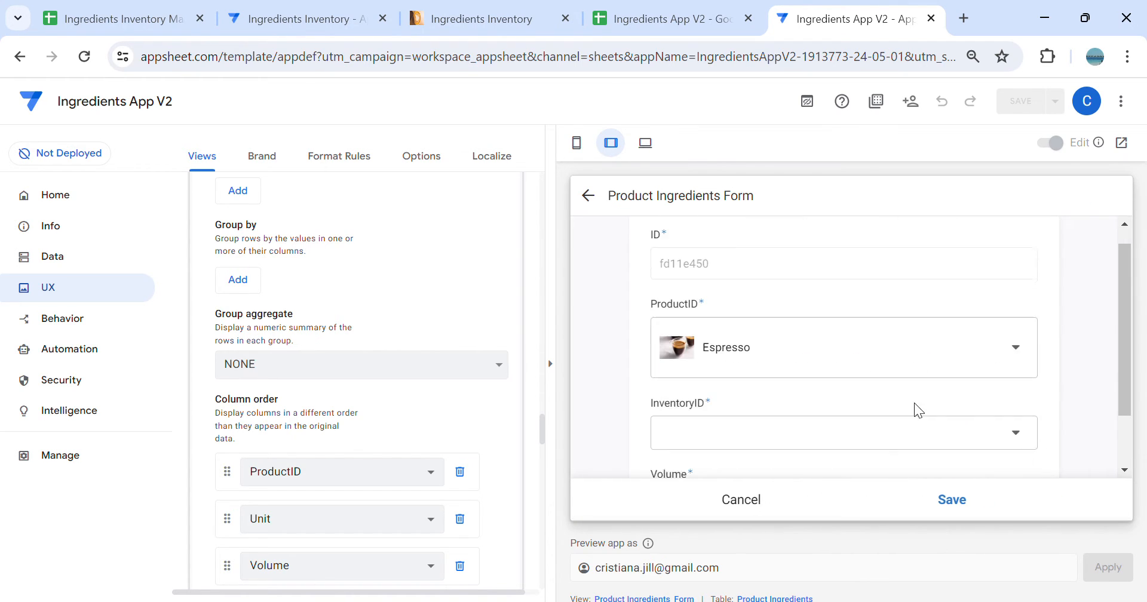
{"action": "left_click", "coordinate": [708, 368]}
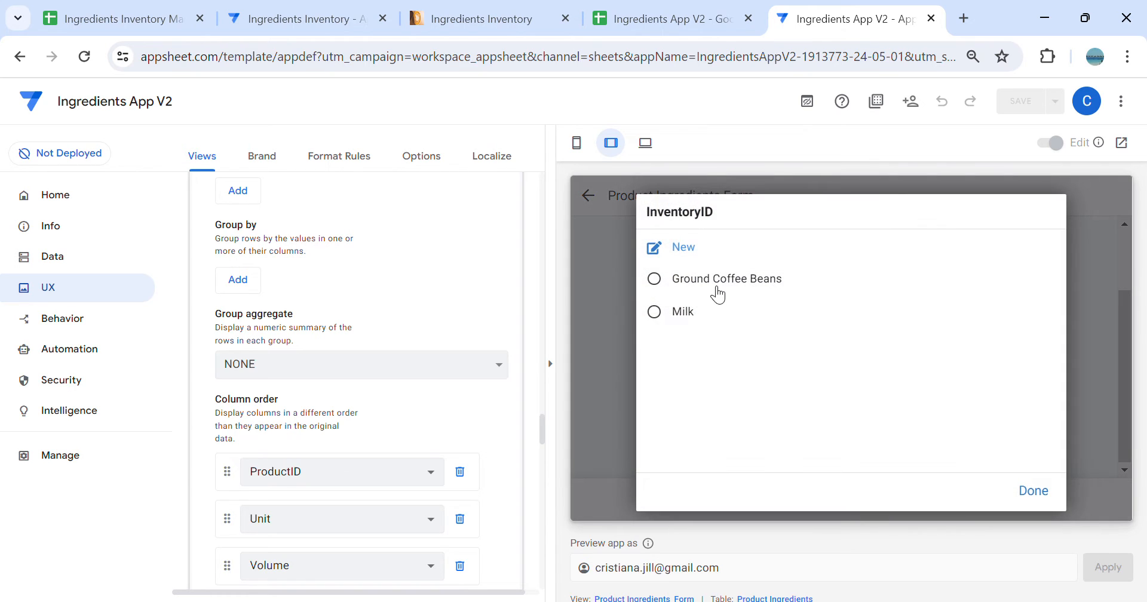
{"action": "left_click", "coordinate": [719, 293]}
{"action": "left_click", "coordinate": [738, 446]}
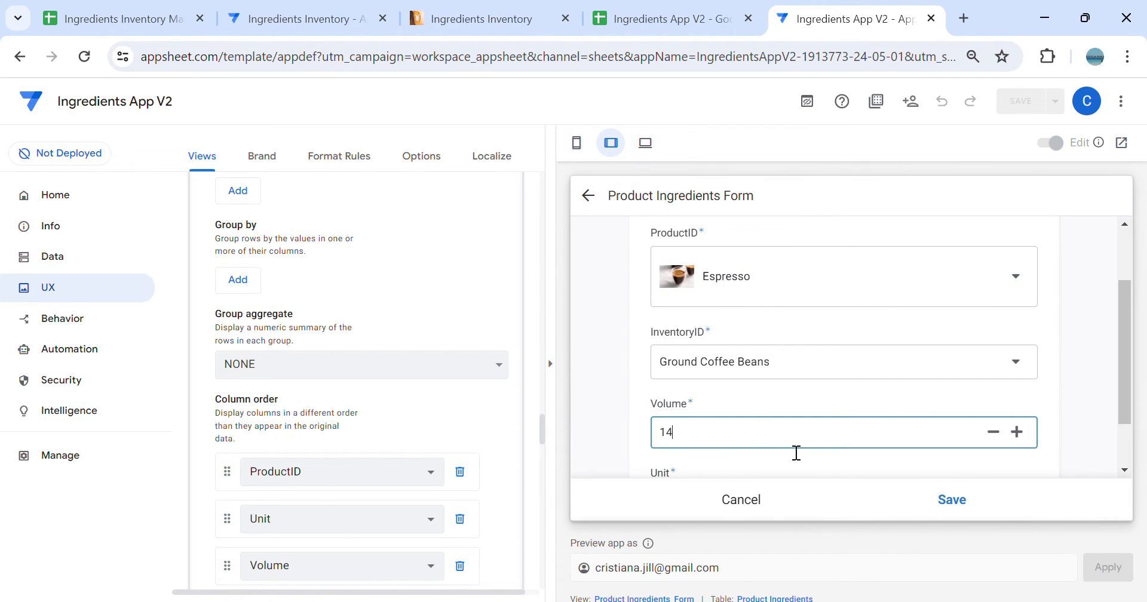
{"action": "left_click", "coordinate": [956, 502]}
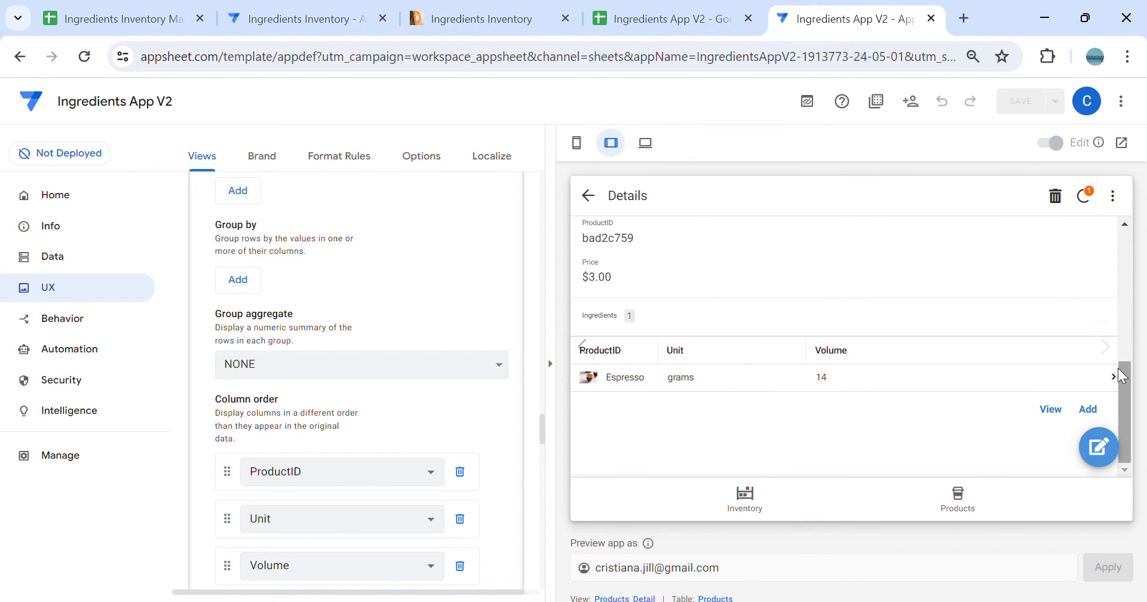
Turn off slideshow mode in the Products_Detail view options and save the app
{"action": "left_click", "coordinate": [645, 598]}
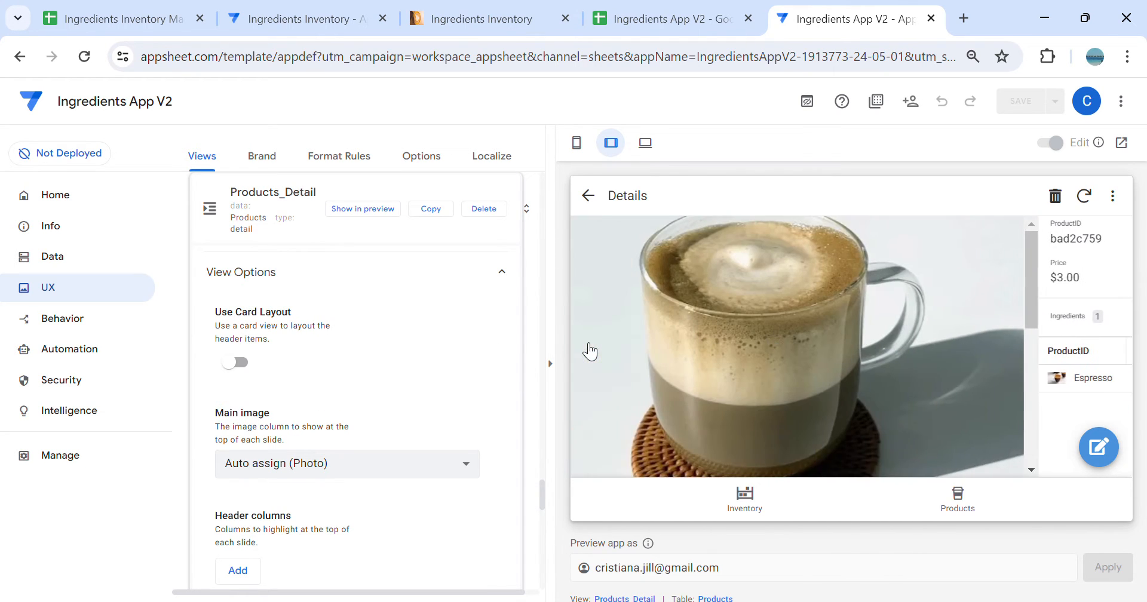
{"action": "scroll", "coordinate": [436, 374], "scroll_direction": "down", "scroll_amount": 8}
{"action": "scroll", "coordinate": [463, 431], "scroll_direction": "down", "scroll_amount": 5}
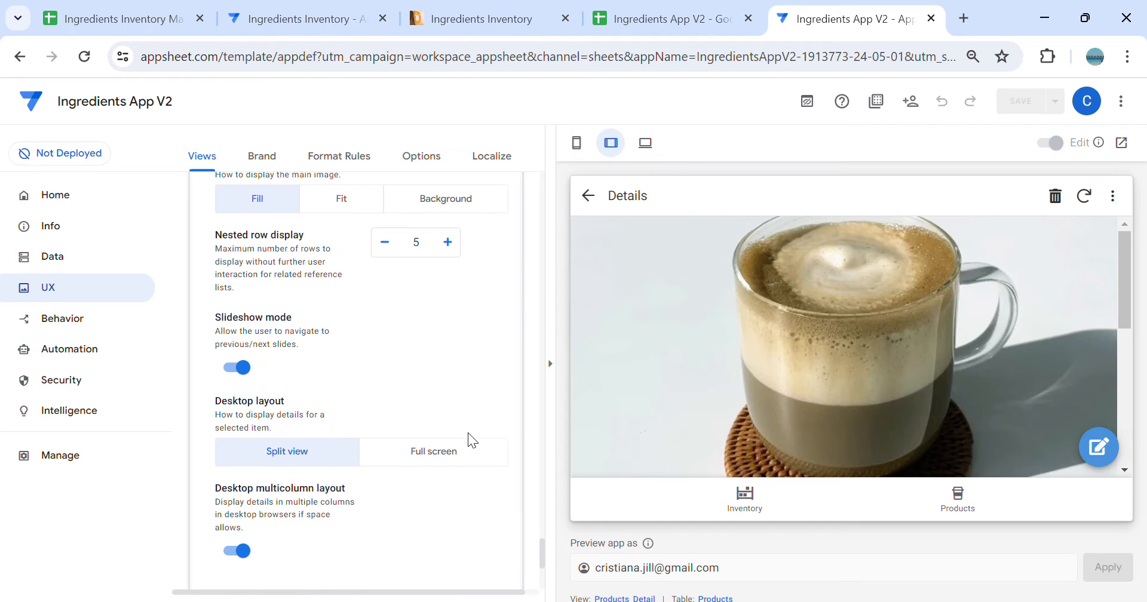
{"action": "left_click", "coordinate": [239, 360]}
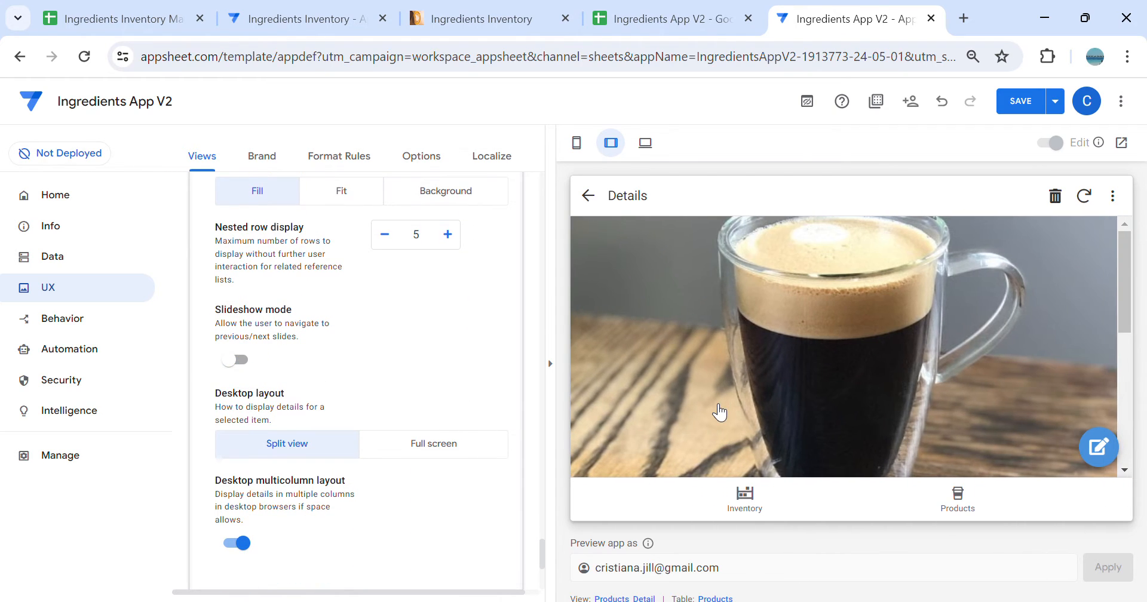
{"action": "left_click", "coordinate": [1016, 102]}
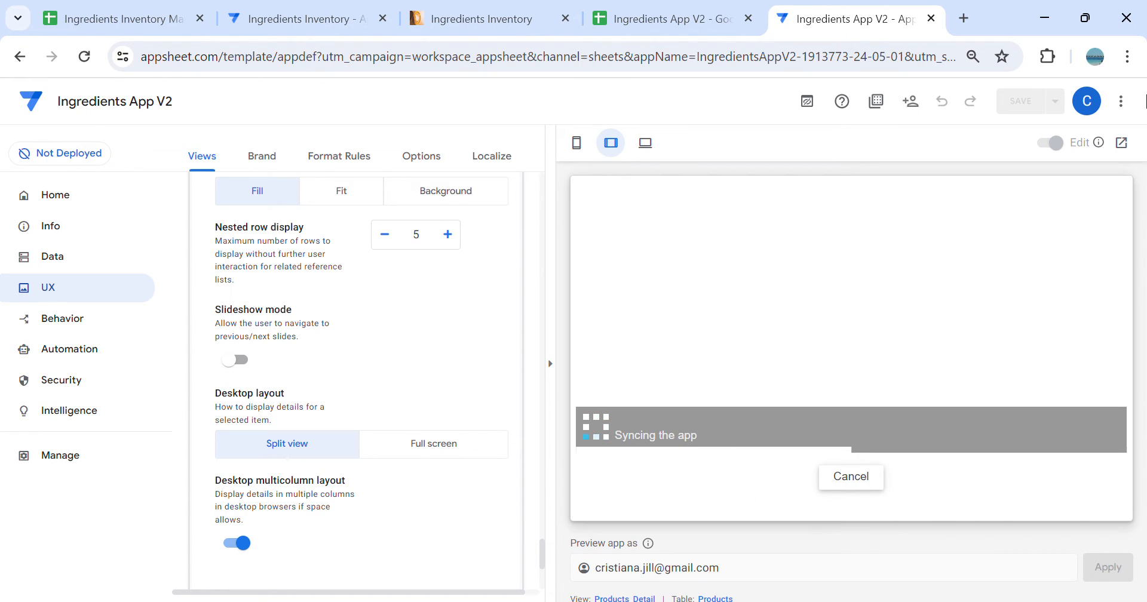
Review the Products list, the Americano details with its ingredients, and the Inventory list in the app preview
{"action": "left_click", "coordinate": [766, 512]}
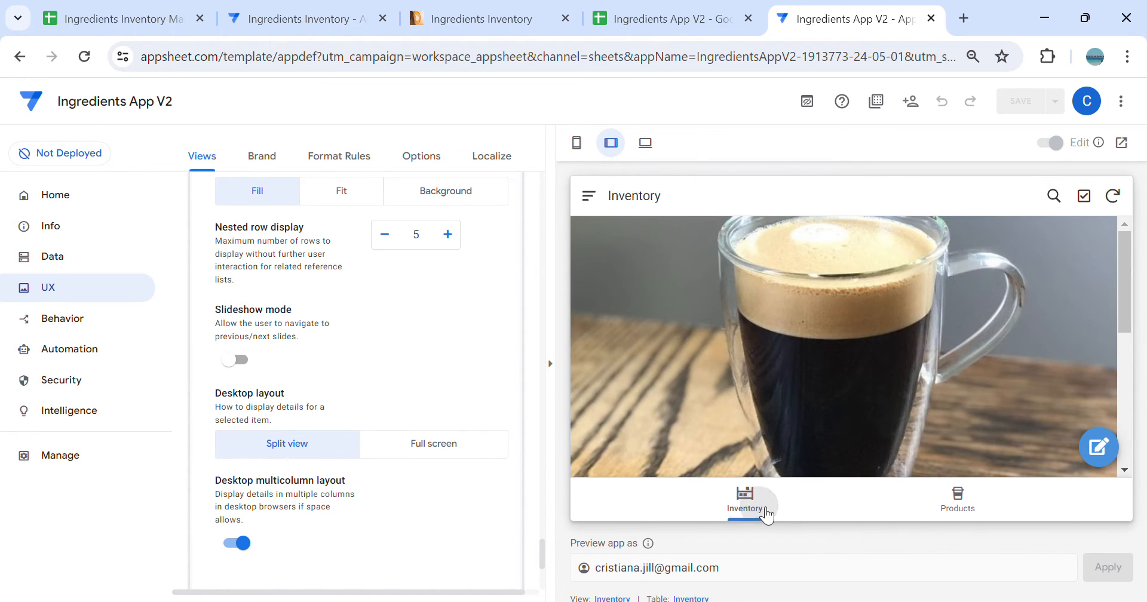
{"action": "left_click", "coordinate": [956, 500]}
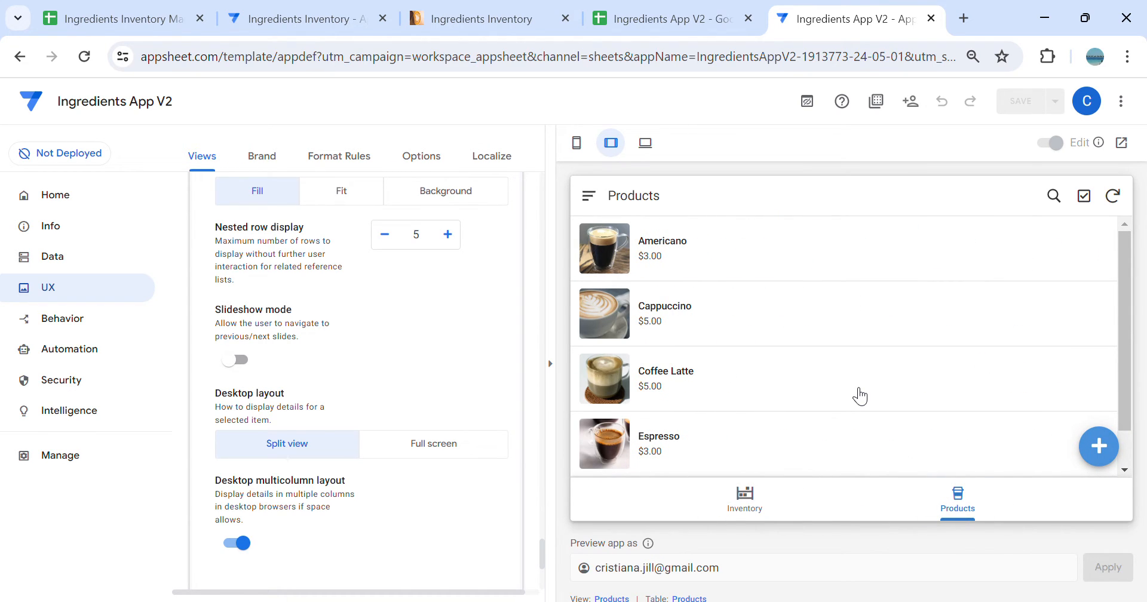
{"action": "scroll", "coordinate": [891, 353], "scroll_direction": "down", "scroll_amount": 1}
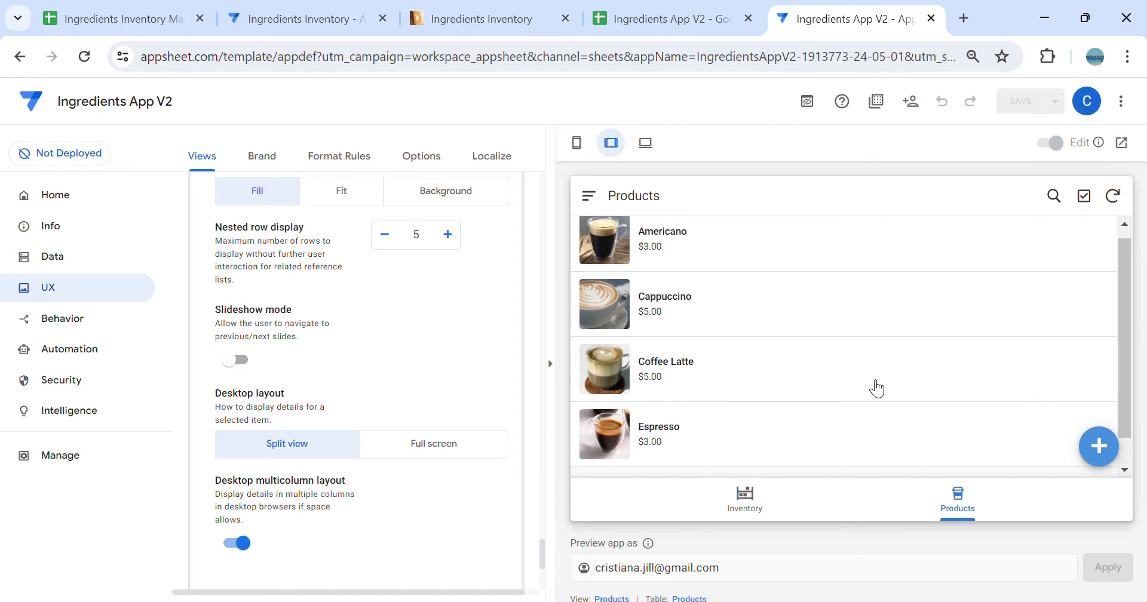
{"action": "scroll", "coordinate": [876, 382], "scroll_direction": "up", "scroll_amount": 1}
{"action": "left_click", "coordinate": [726, 267]}
{"action": "scroll", "coordinate": [783, 352], "scroll_direction": "down", "scroll_amount": 4}
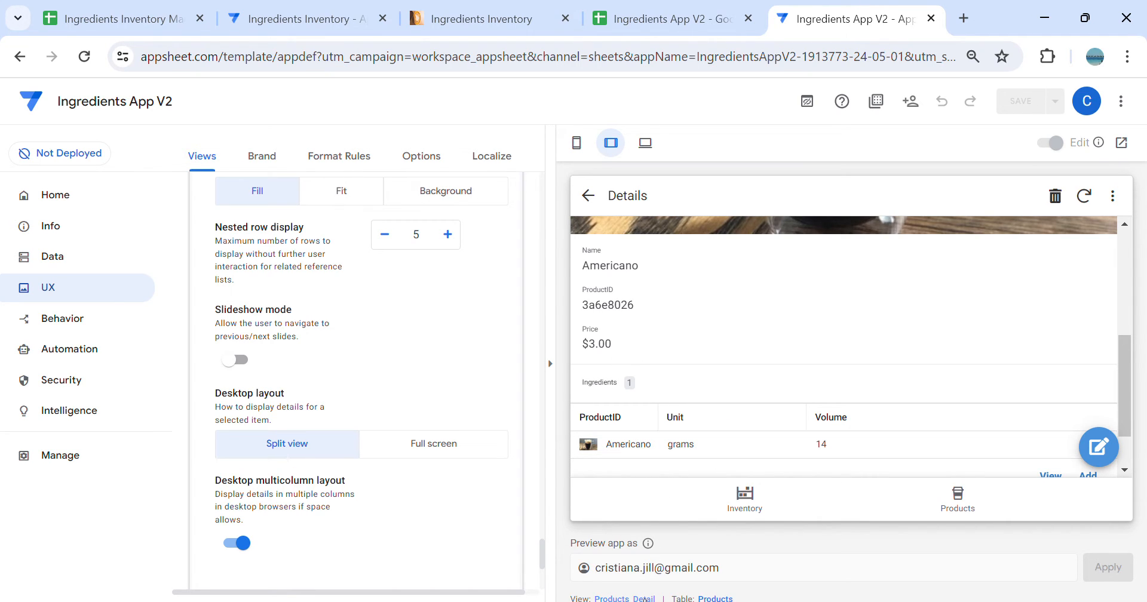
{"action": "scroll", "coordinate": [386, 372], "scroll_direction": "up", "scroll_amount": 13}
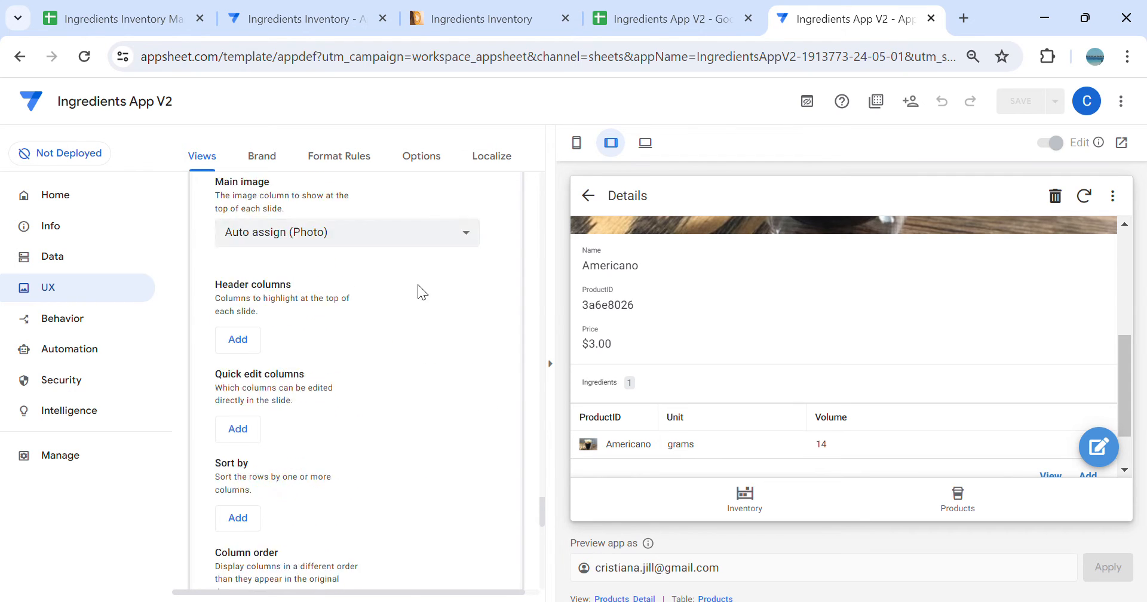
{"action": "scroll", "coordinate": [905, 512], "scroll_direction": "down", "scroll_amount": 1}
{"action": "left_click", "coordinate": [959, 508]}
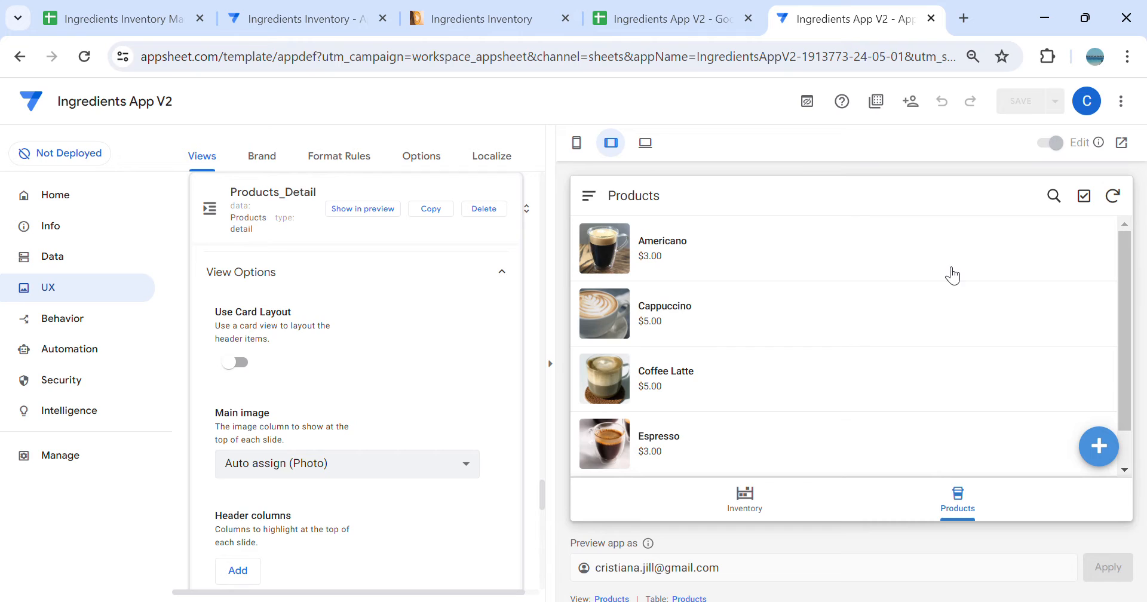
{"action": "left_click", "coordinate": [772, 511]}
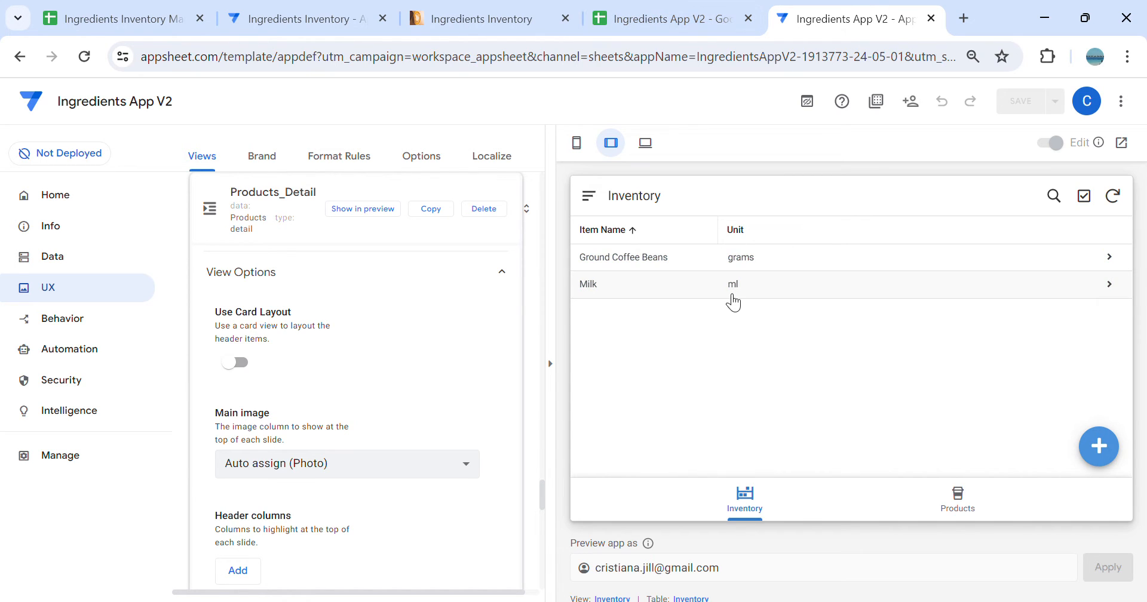
Switch to the Ingredients Inventory Management spreadsheet and examine the columns of the Ingredients Log, Stocks In, Stocks In Log, Stocks Out and Stocks Out Log sheets
{"action": "left_click", "coordinate": [109, 21]}
{"action": "left_click", "coordinate": [527, 588]}
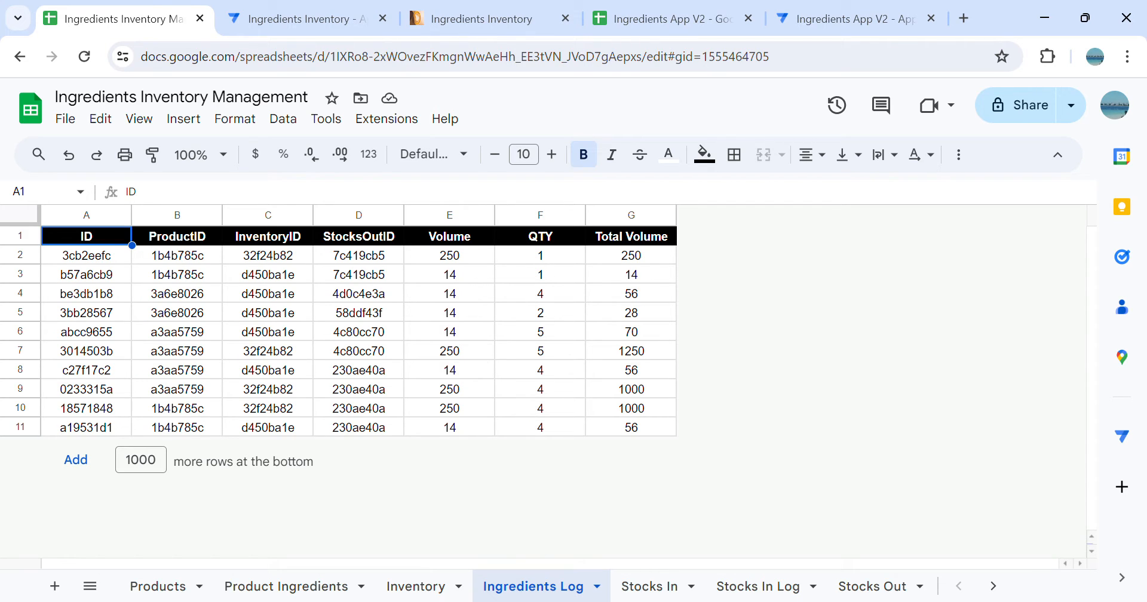
{"action": "left_click", "coordinate": [681, 589]}
{"action": "left_click", "coordinate": [762, 590]}
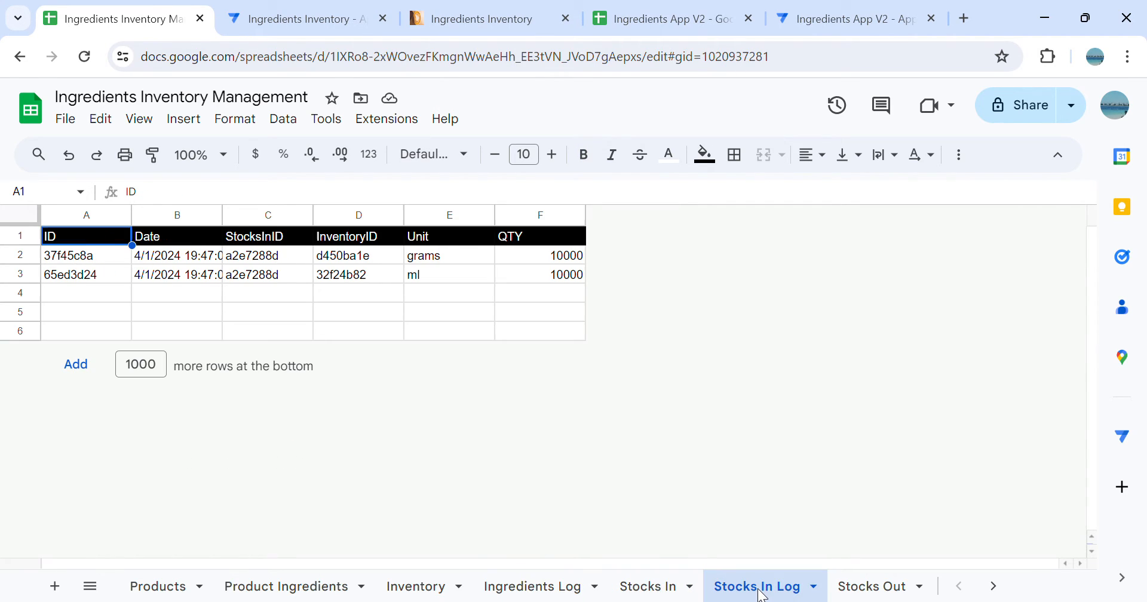
{"action": "left_click", "coordinate": [872, 592]}
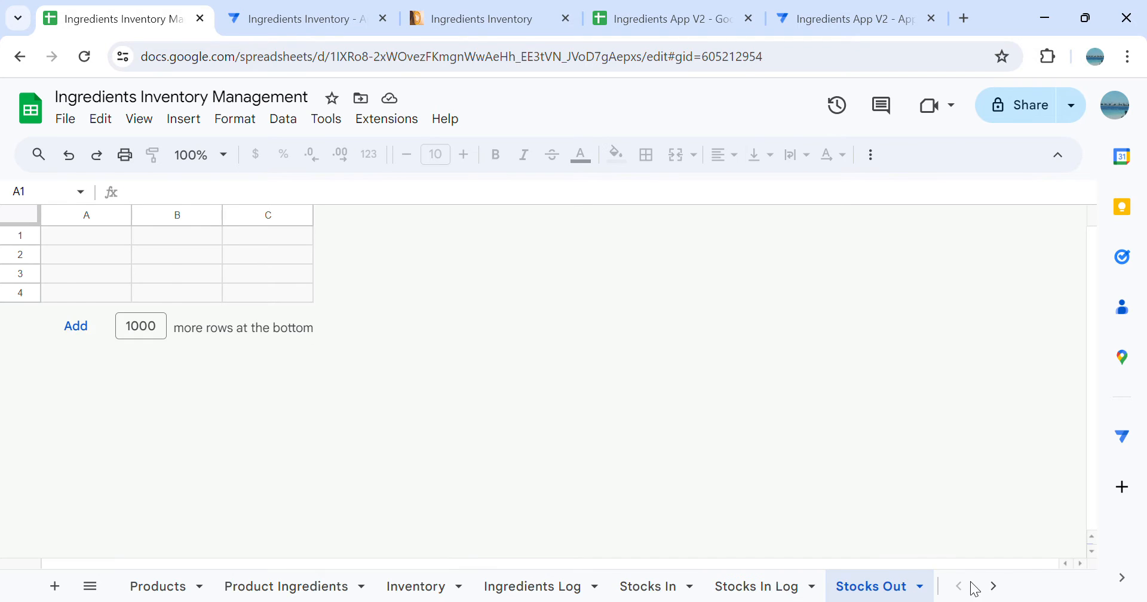
{"action": "left_click", "coordinate": [993, 586]}
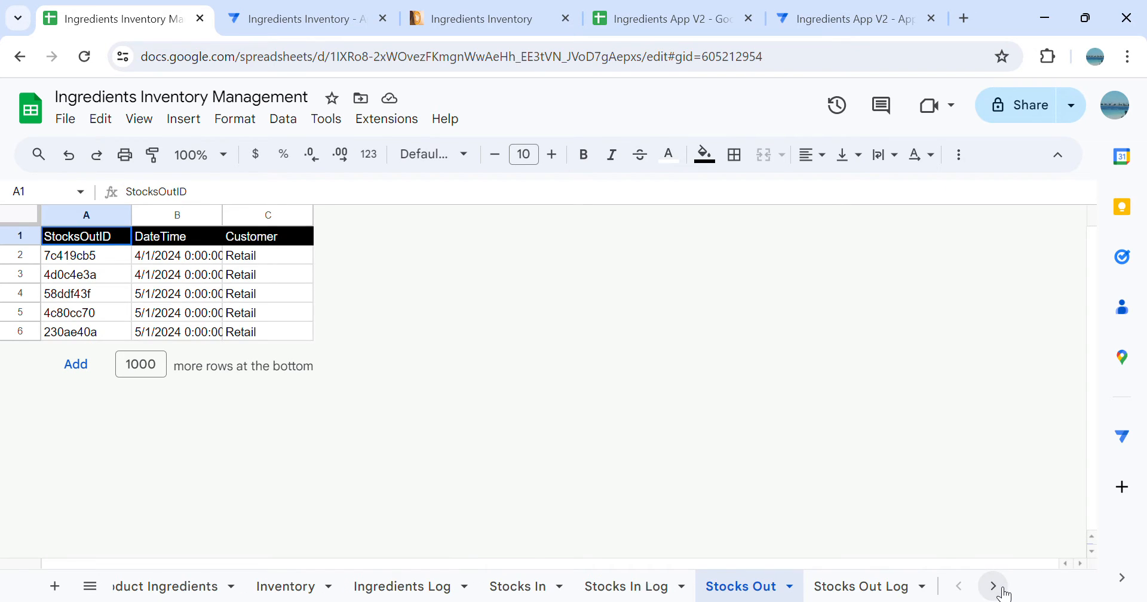
{"action": "left_click", "coordinate": [872, 589]}
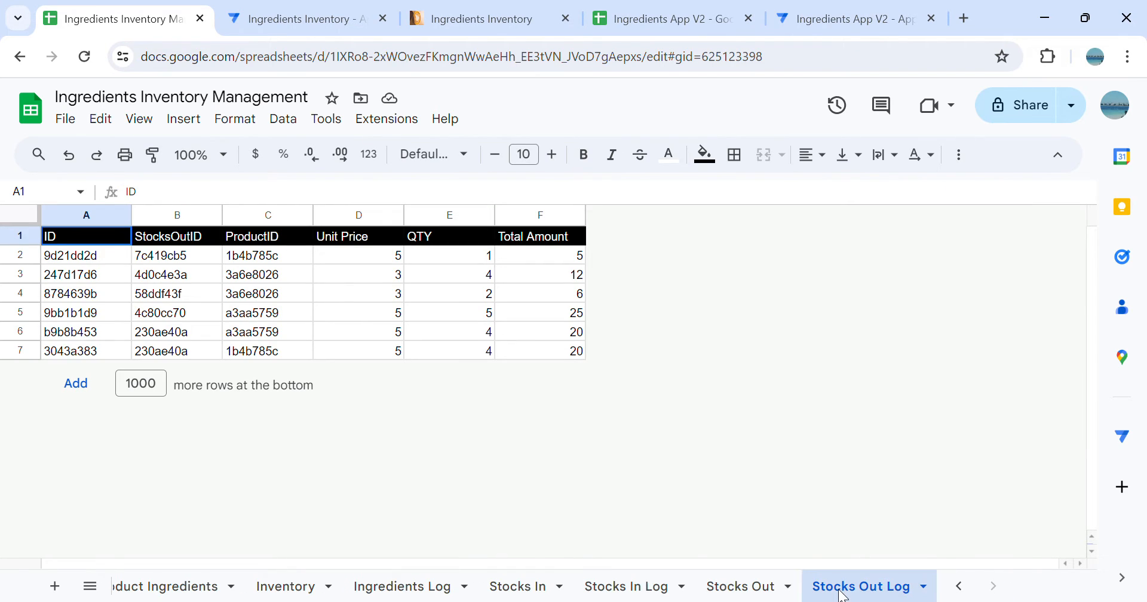
{"action": "left_click", "coordinate": [514, 587]}
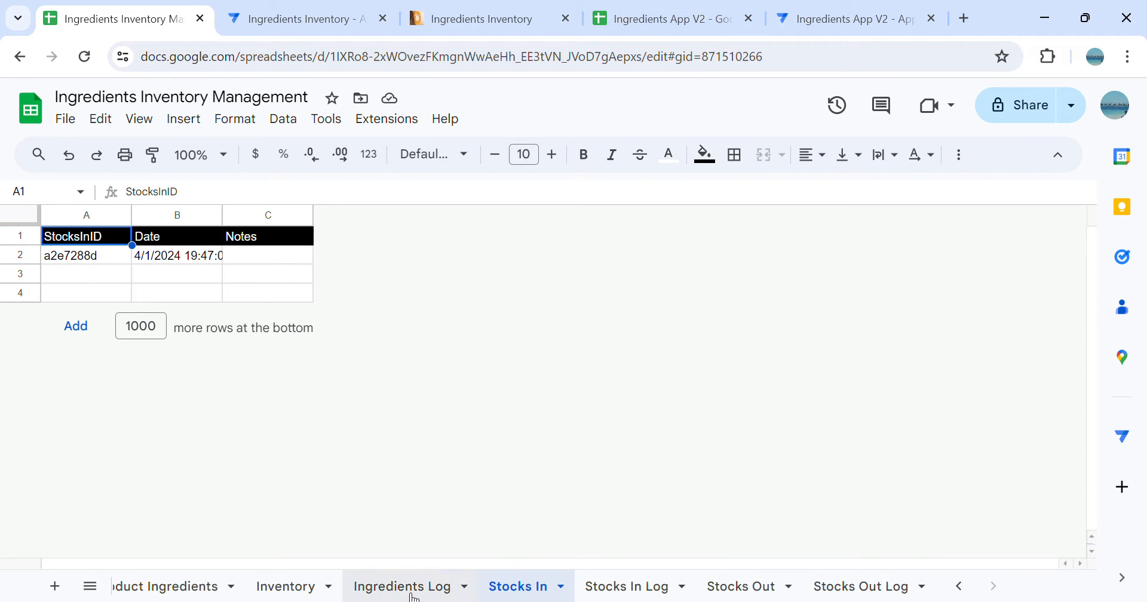
Switch to the Ingredients App V2 spreadsheet
{"action": "left_click", "coordinate": [647, 18]}
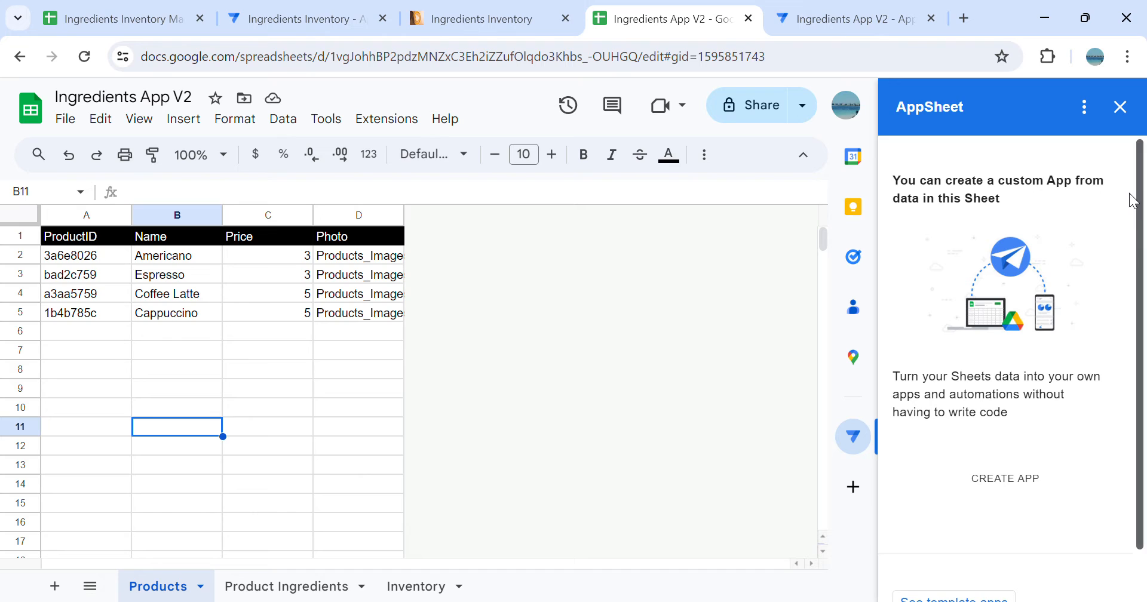
Add a sheet named Stocks In to the Ingredients App V2 spreadsheet and close the AppSheet side panel
{"action": "left_click", "coordinate": [889, 13]}
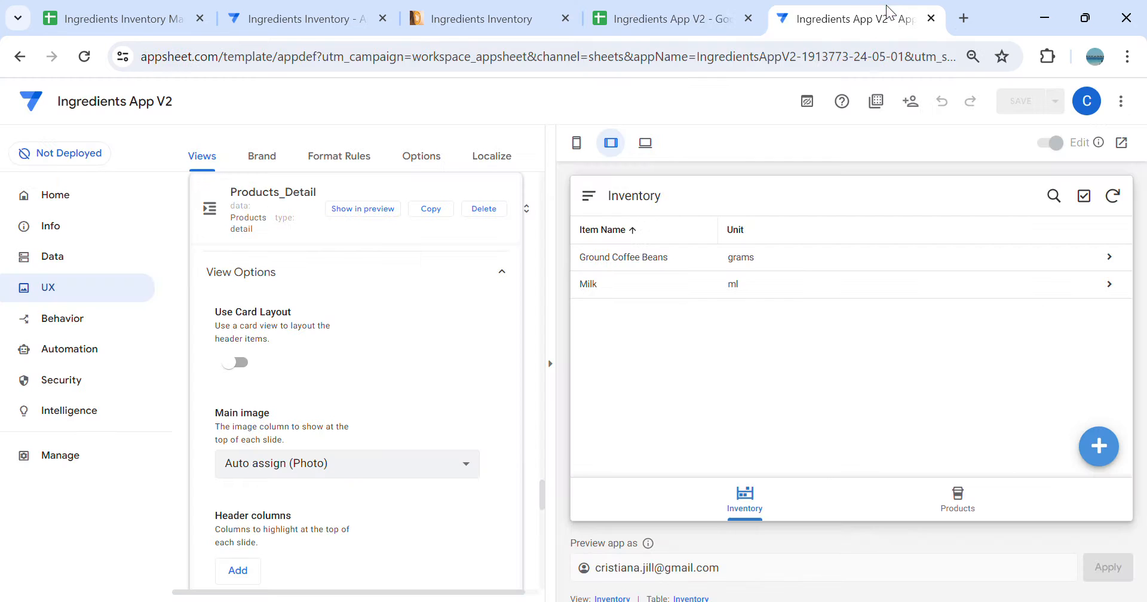
{"action": "left_click", "coordinate": [128, 9]}
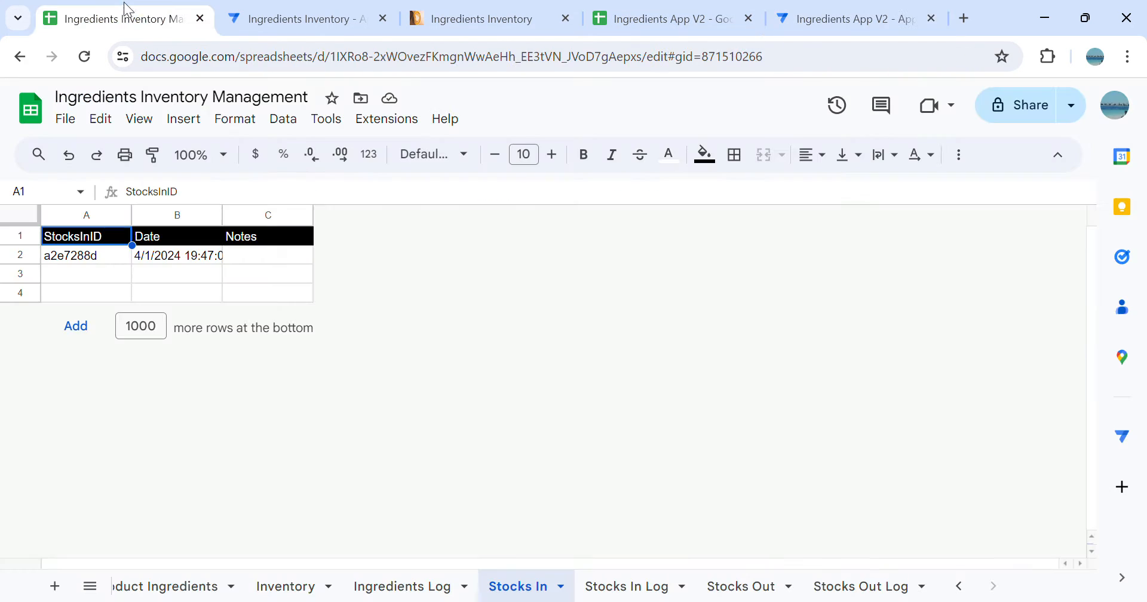
{"action": "left_click", "coordinate": [724, 16]}
{"action": "left_click", "coordinate": [65, 585]}
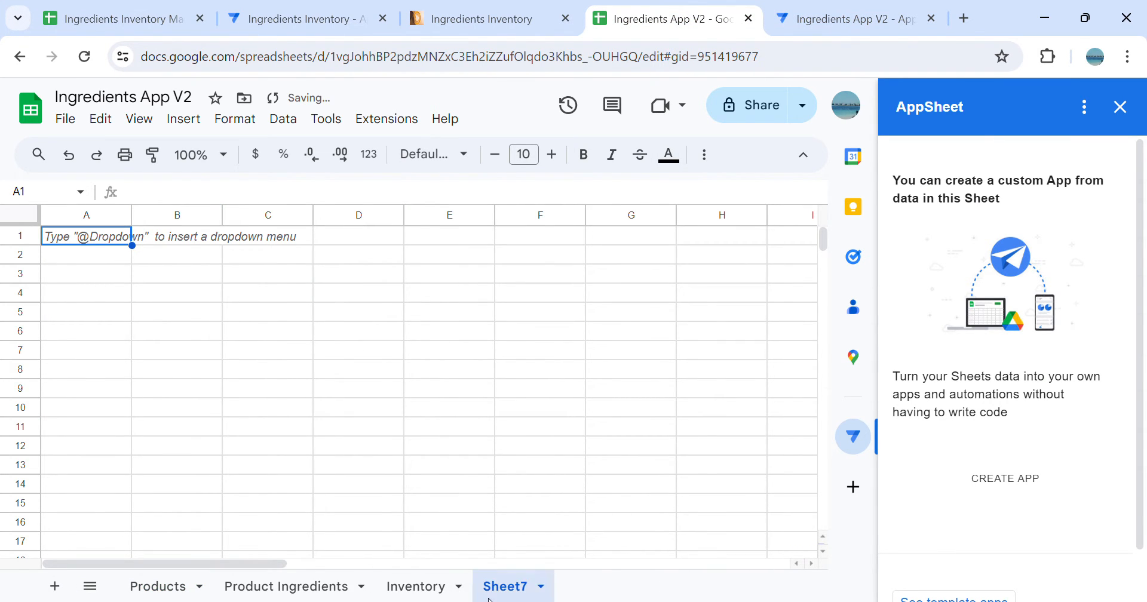
{"action": "left_click", "coordinate": [541, 586]}
{"action": "left_click", "coordinate": [563, 377]}
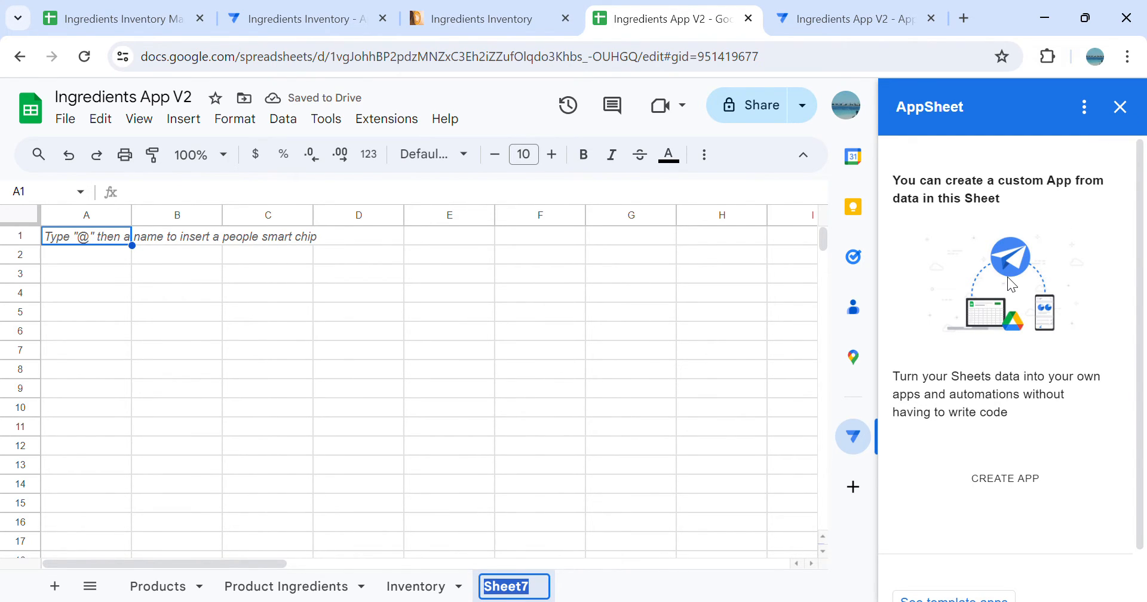
{"action": "type", "text": "Stok"}
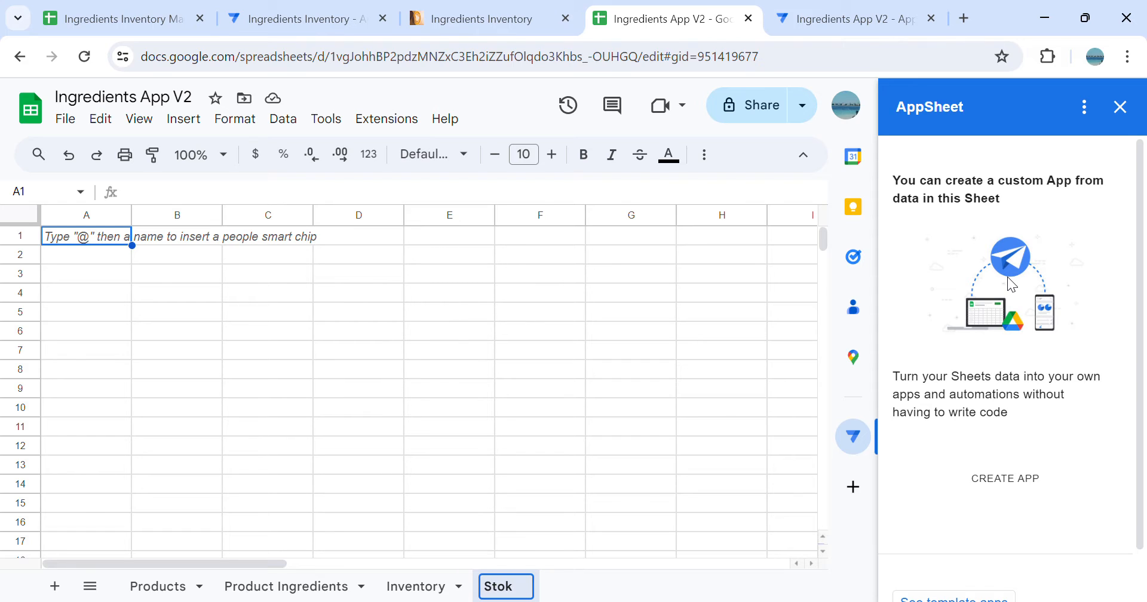
{"action": "key", "text": "BackSpace"}
{"action": "type", "text": "c"}
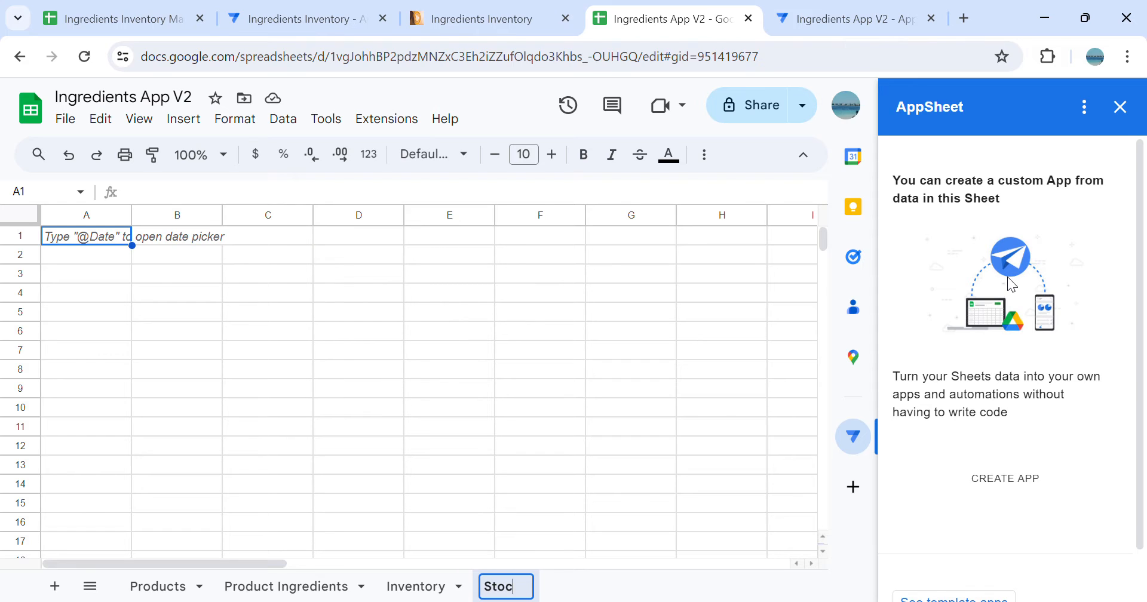
{"action": "type", "text": "ks In"}
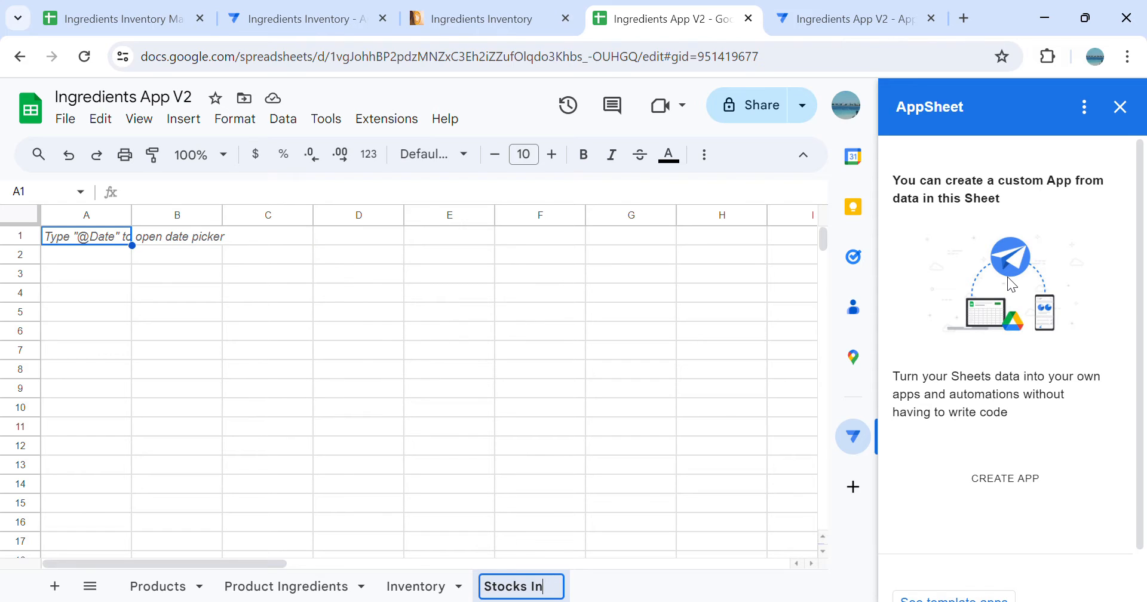
{"action": "left_click", "coordinate": [1120, 107]}
{"action": "left_click", "coordinate": [449, 503]}
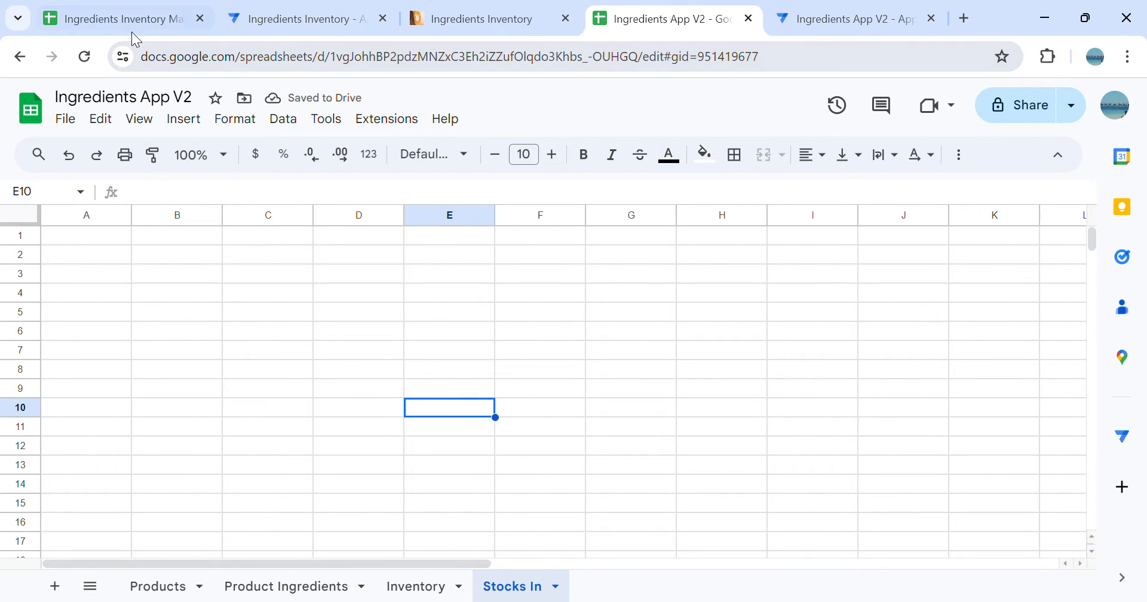
Copy the StocksInID, Date and Notes header row from Ingredients Inventory Management into row 1 of the new Stocks In sheet
{"action": "left_click", "coordinate": [113, 19]}
{"action": "left_click", "coordinate": [21, 237]}
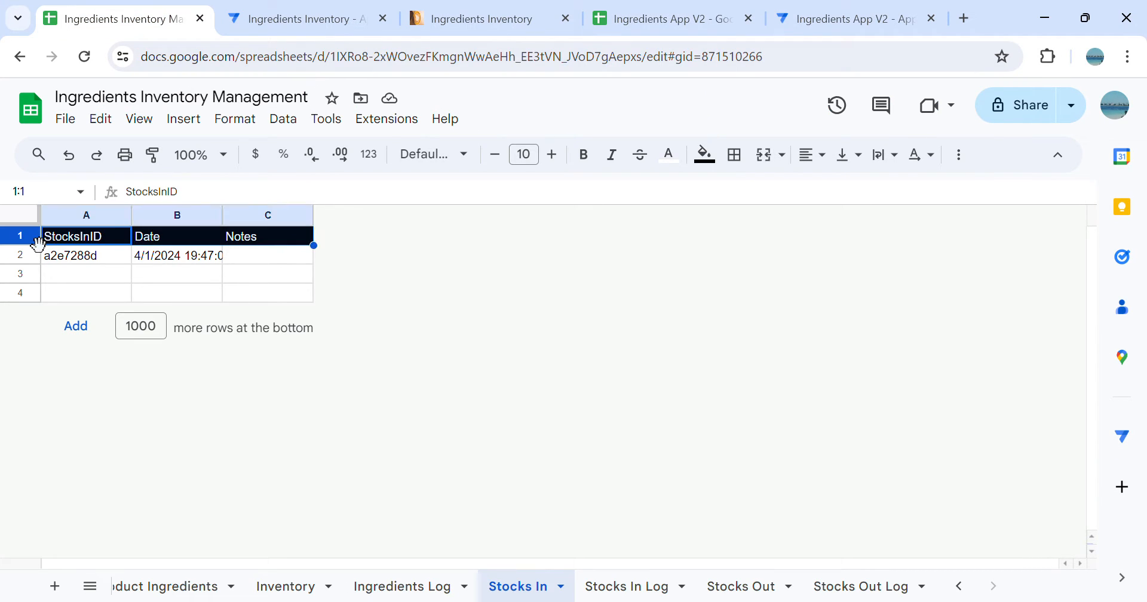
{"action": "key", "text": "ctrl+c"}
{"action": "left_click", "coordinate": [872, 8]}
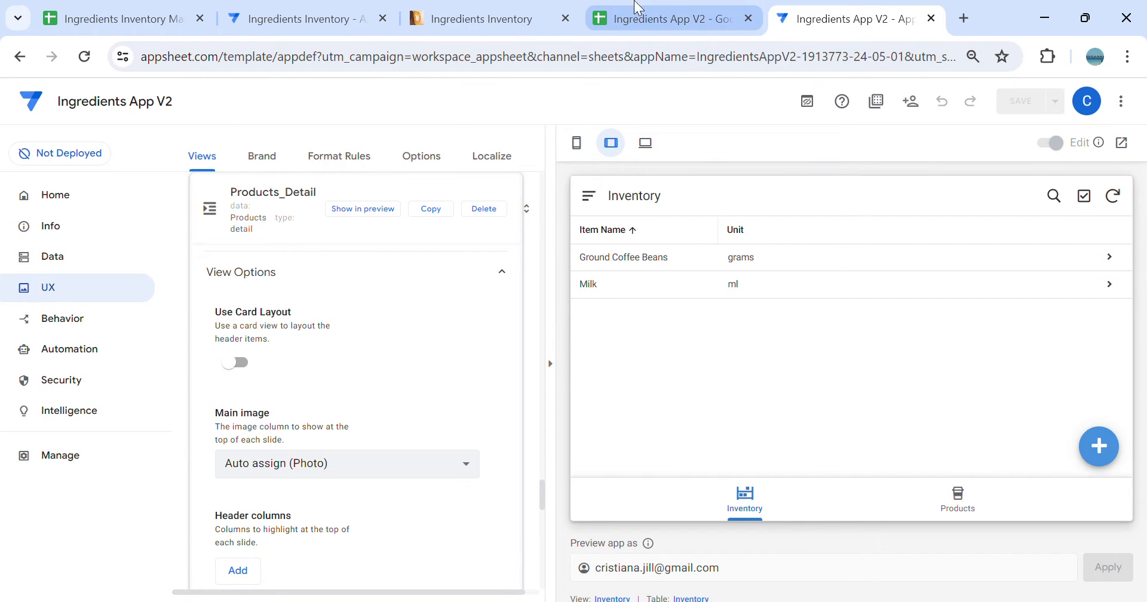
{"action": "left_click", "coordinate": [663, 19]}
{"action": "left_click", "coordinate": [69, 239]}
{"action": "key", "text": "ctrl+v"}
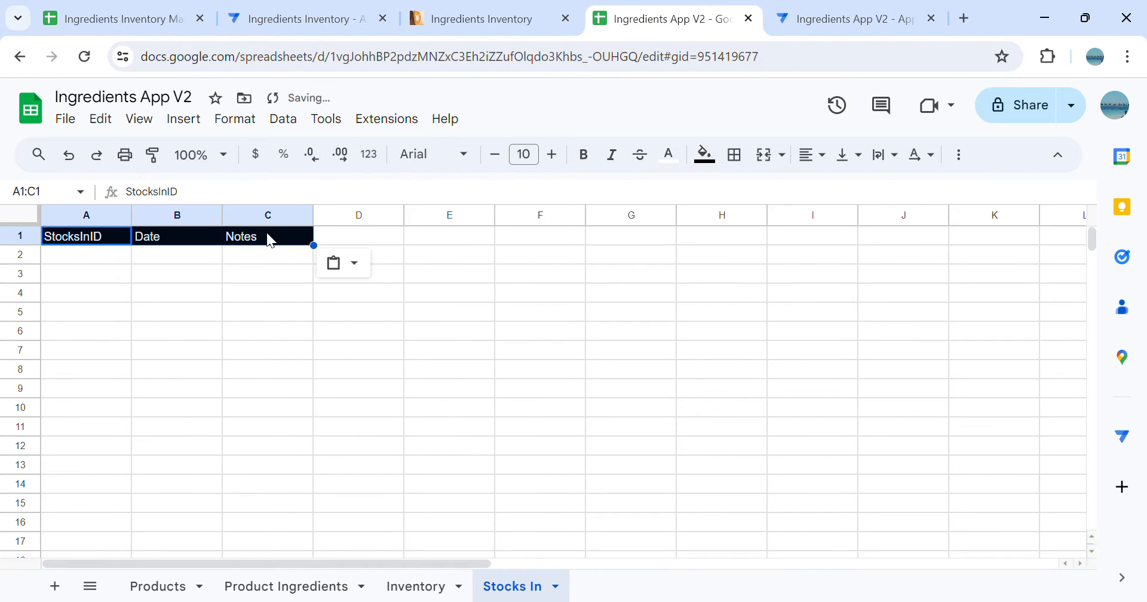
Delete the empty columns D to Z from the Stocks In sheet
{"action": "left_click_drag", "start_coordinate": [359, 407], "coordinate": [359, 389]}
{"action": "left_click", "coordinate": [370, 217]}
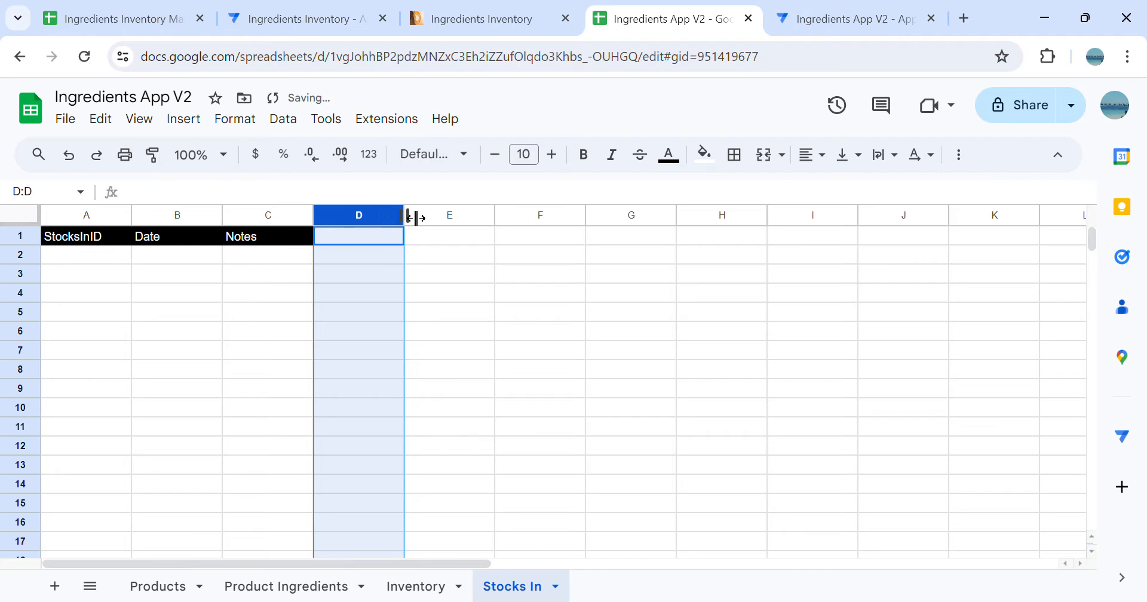
{"action": "key", "text": "ctrl+shift+Right"}
{"action": "left_click", "coordinate": [439, 223]}
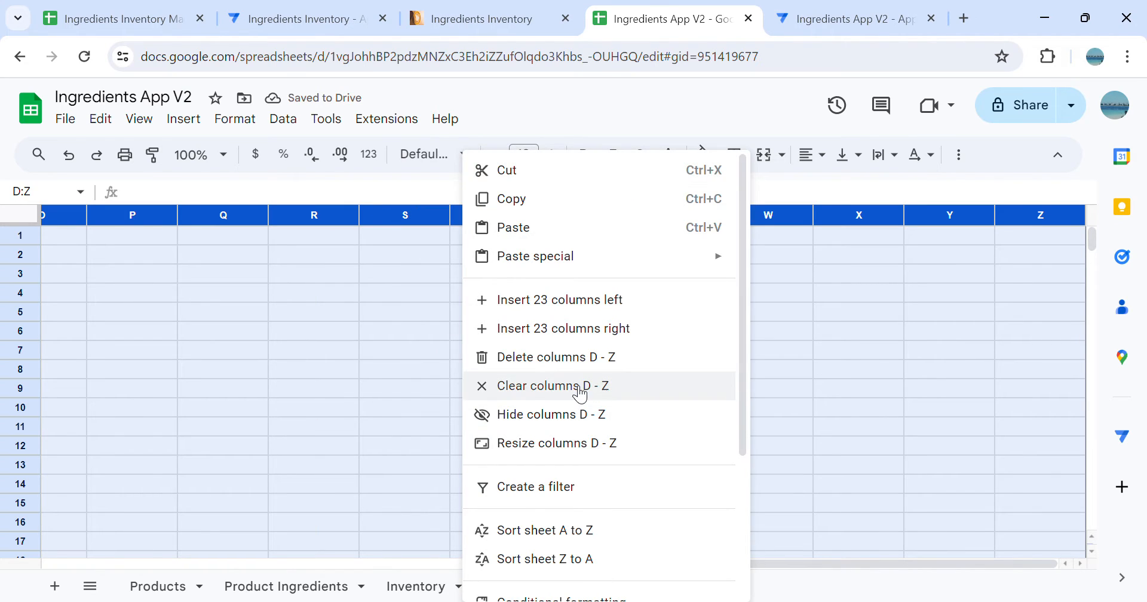
{"action": "left_click", "coordinate": [579, 354]}
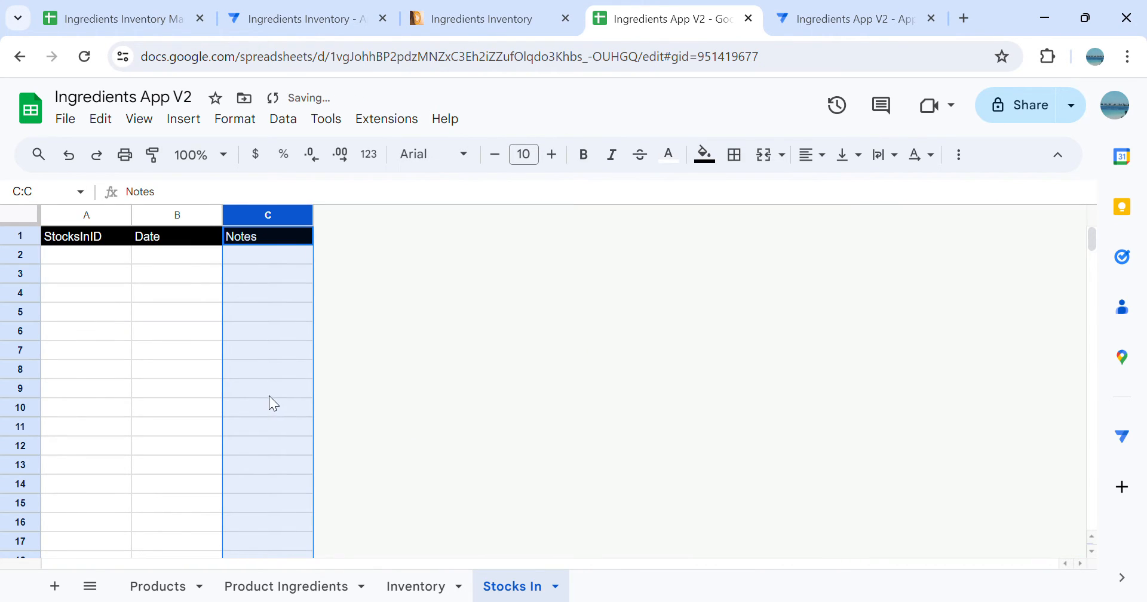
{"action": "left_click", "coordinate": [159, 336]}
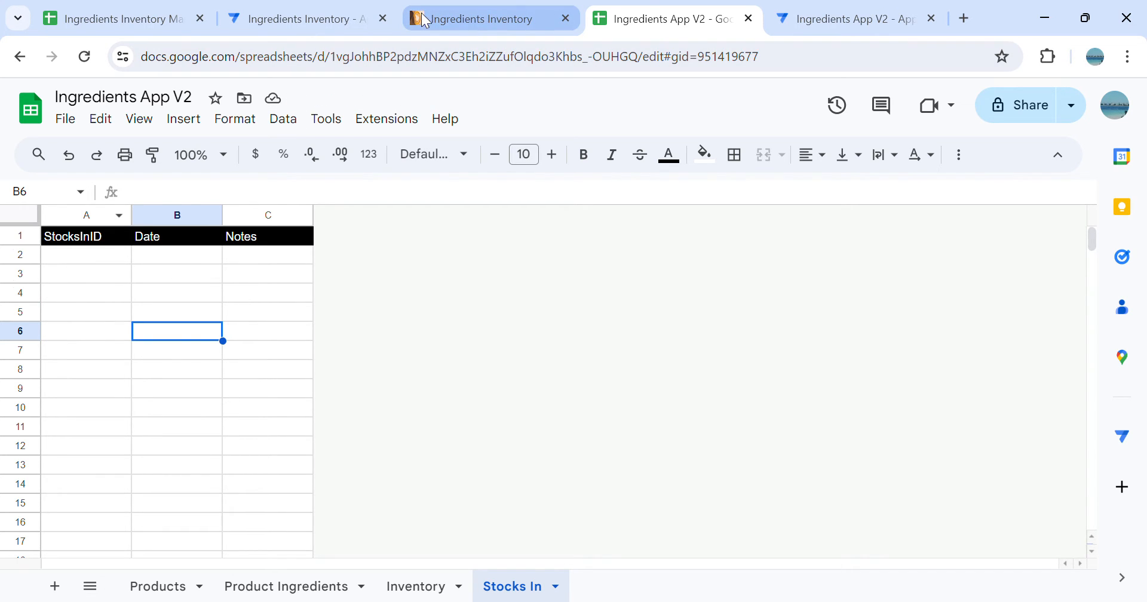
Examine the fields of a new Stocks In entry form in the finished Ingredients Inventory app
{"action": "left_click", "coordinate": [352, 19]}
{"action": "left_click", "coordinate": [464, 12]}
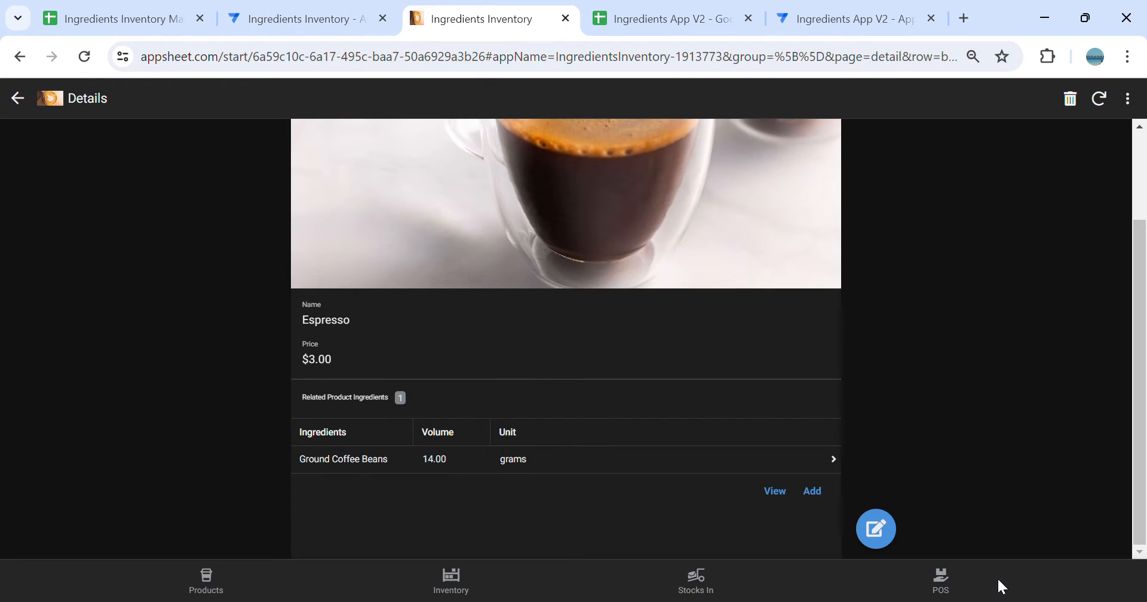
{"action": "left_click", "coordinate": [695, 580]}
{"action": "left_click", "coordinate": [1113, 528]}
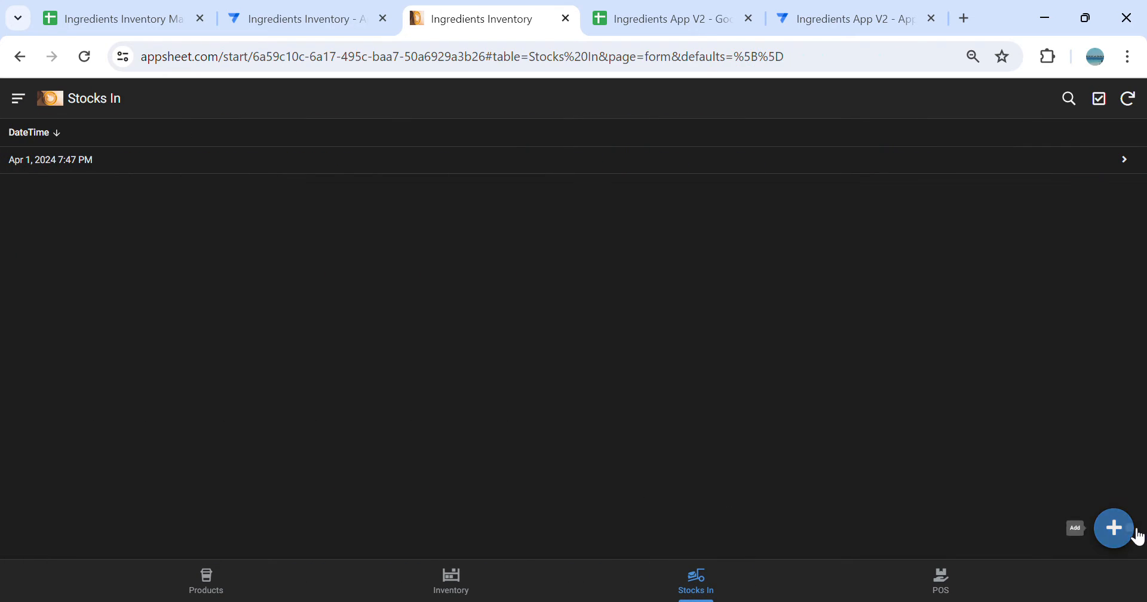
{"action": "left_click", "coordinate": [535, 325]}
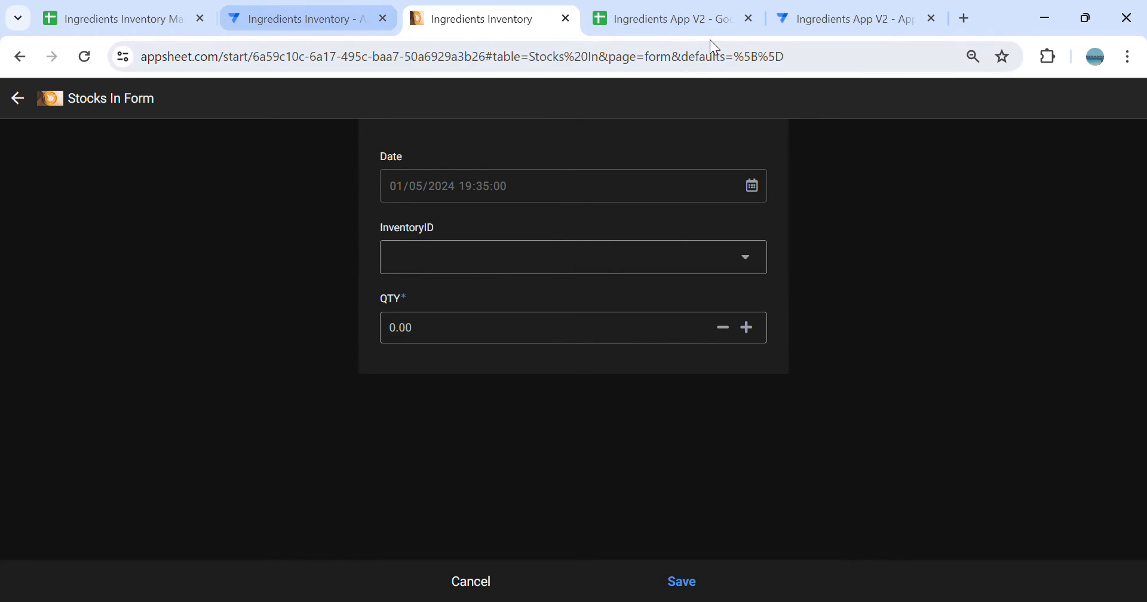
Add another sheet to Ingredients App V2 and copy the sheet name Stocks In Log from Ingredients Inventory Management
{"action": "left_click", "coordinate": [669, 12]}
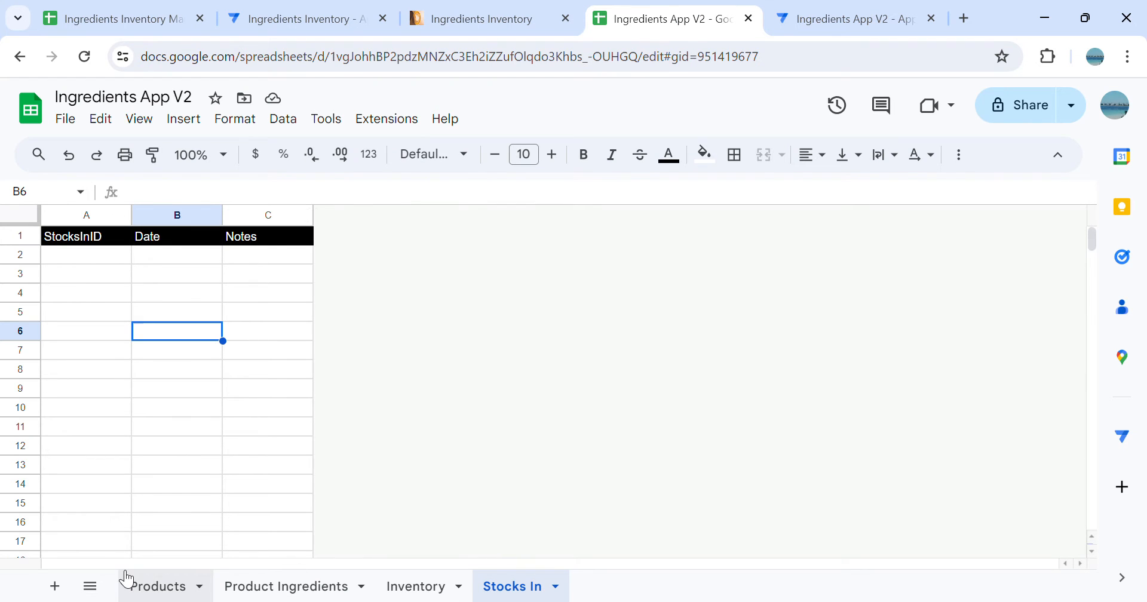
{"action": "left_click", "coordinate": [54, 586]}
{"action": "left_click", "coordinate": [87, 23]}
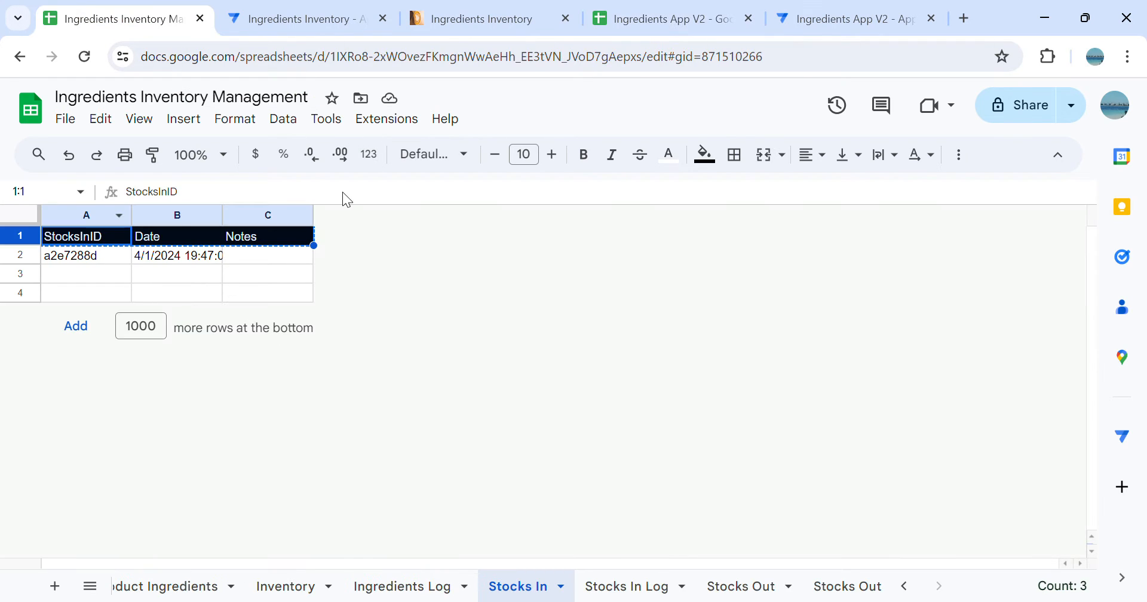
{"action": "left_click", "coordinate": [629, 577]}
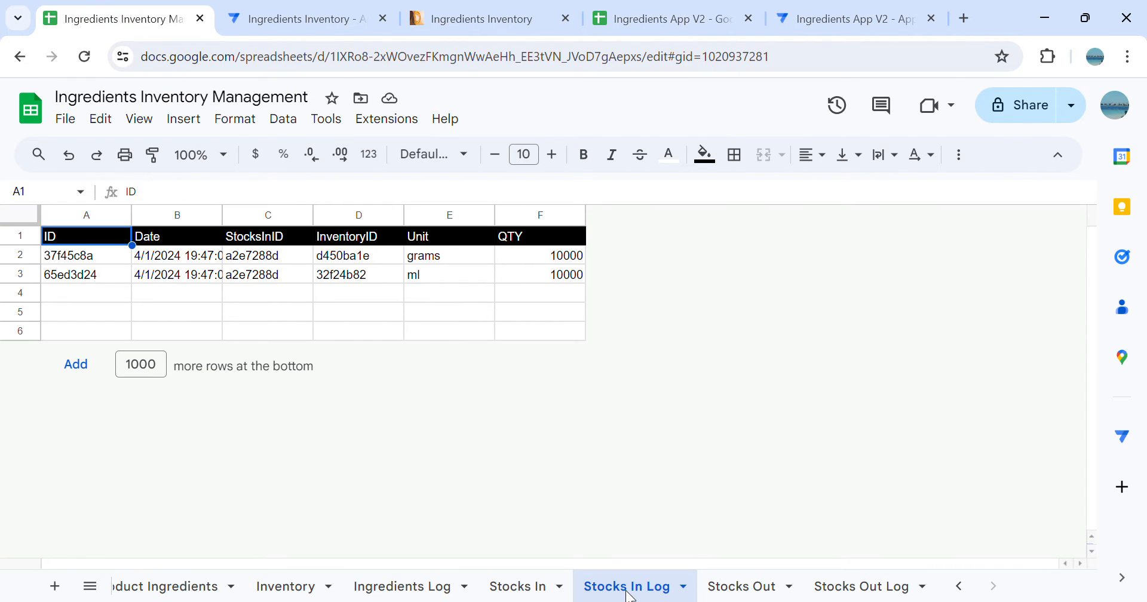
{"action": "right_click", "coordinate": [630, 596]}
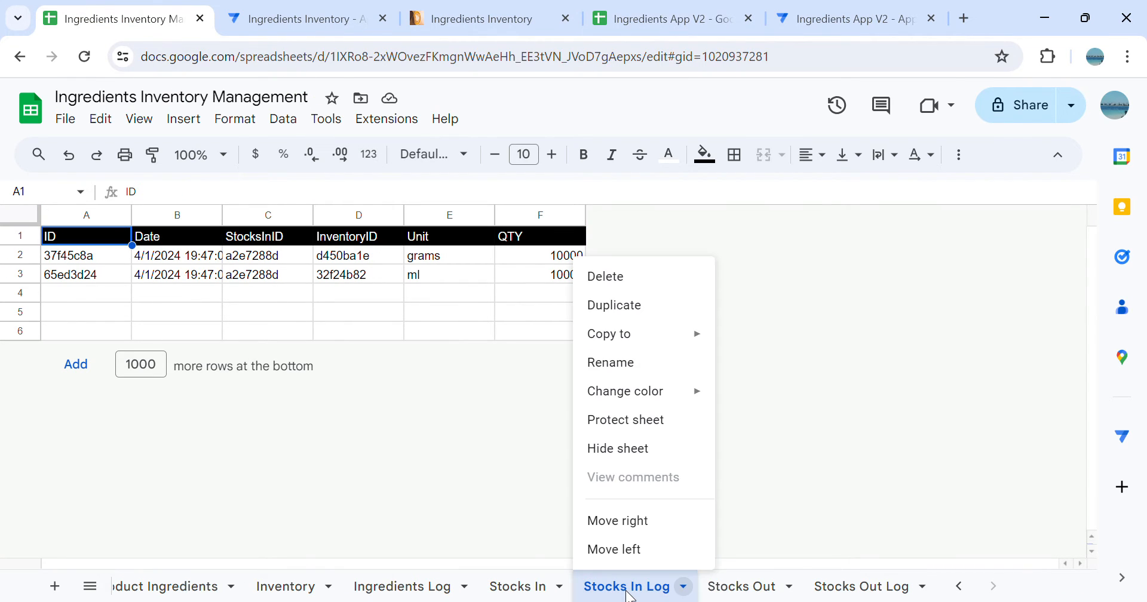
{"action": "left_click", "coordinate": [637, 367]}
{"action": "key", "text": "ctrl+c"}
{"action": "left_click", "coordinate": [852, 18]}
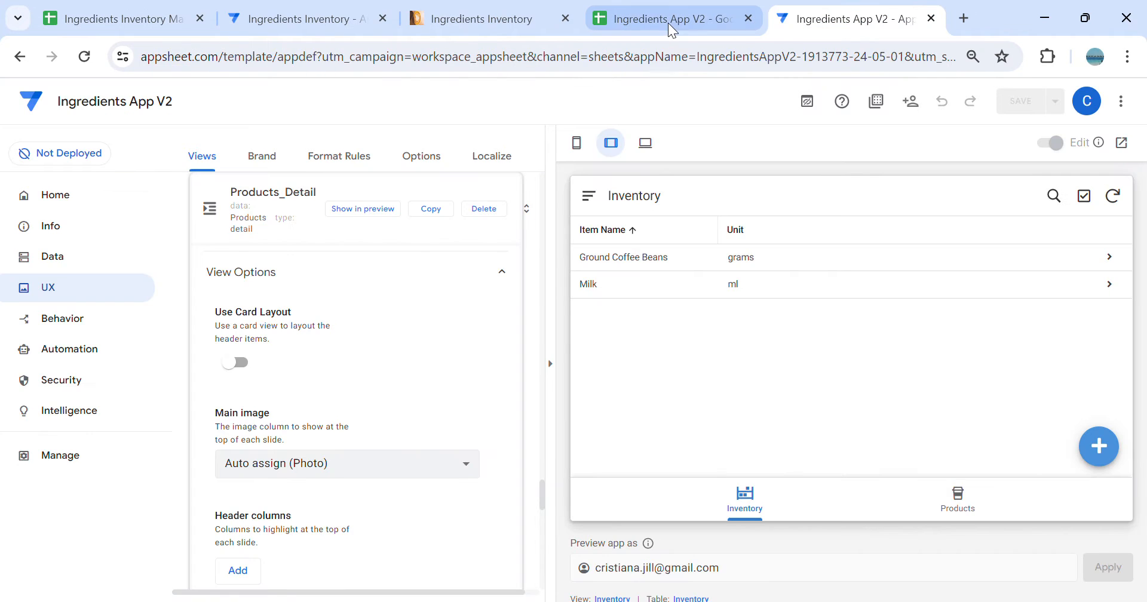
{"action": "left_click", "coordinate": [668, 18]}
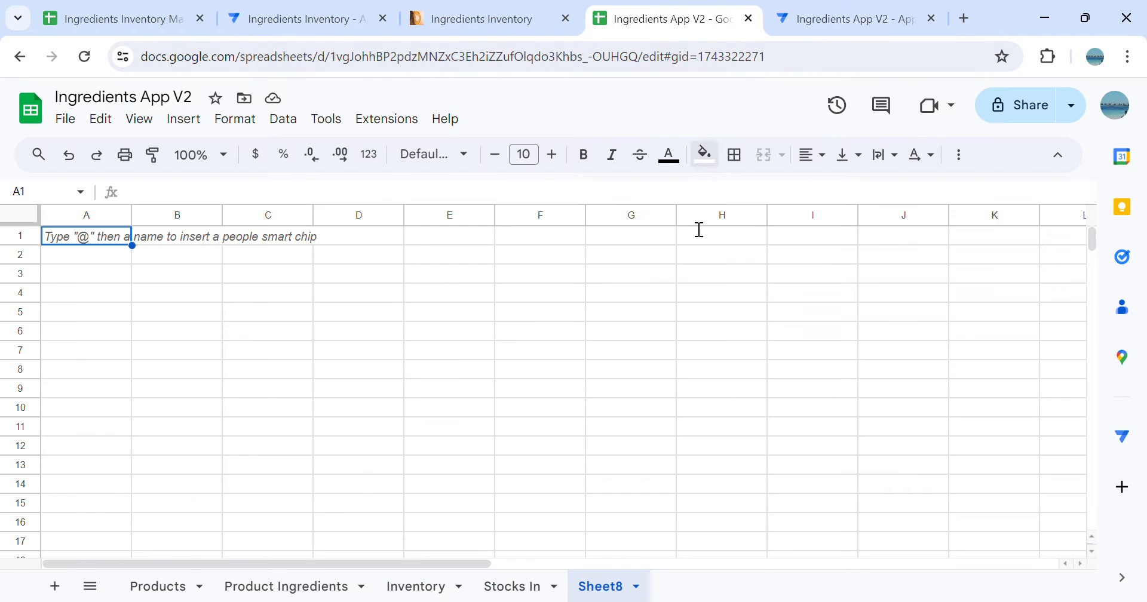
{"action": "right_click", "coordinate": [610, 596]}
{"action": "left_click", "coordinate": [643, 374]}
{"action": "left_click_drag", "start_coordinate": [717, 389], "coordinate": [747, 429]}
{"action": "left_click", "coordinate": [69, 155]}
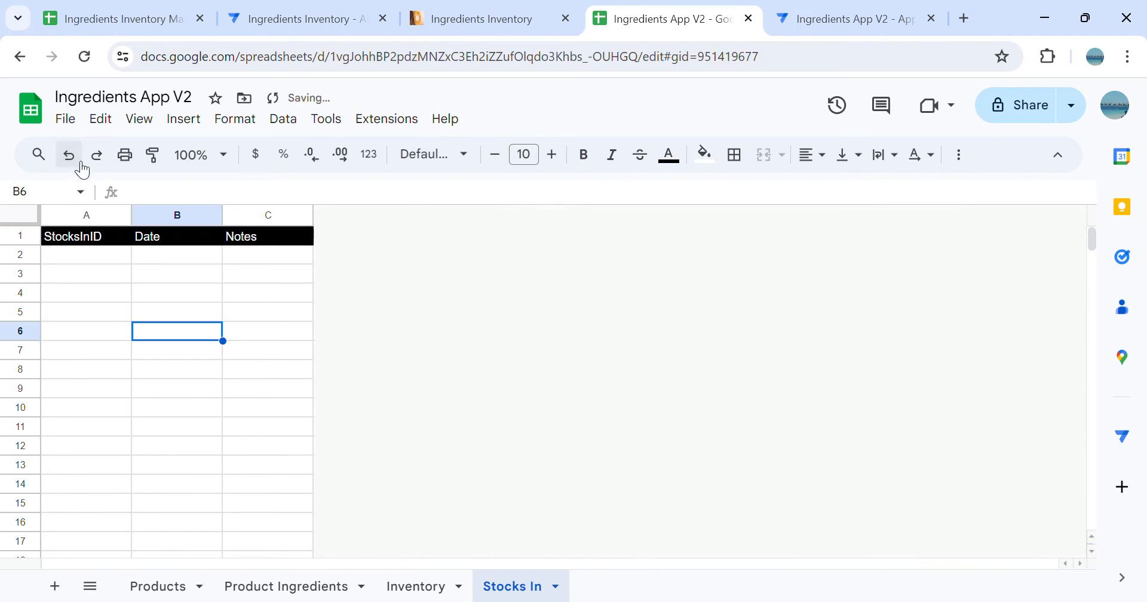
{"action": "left_click", "coordinate": [97, 155]}
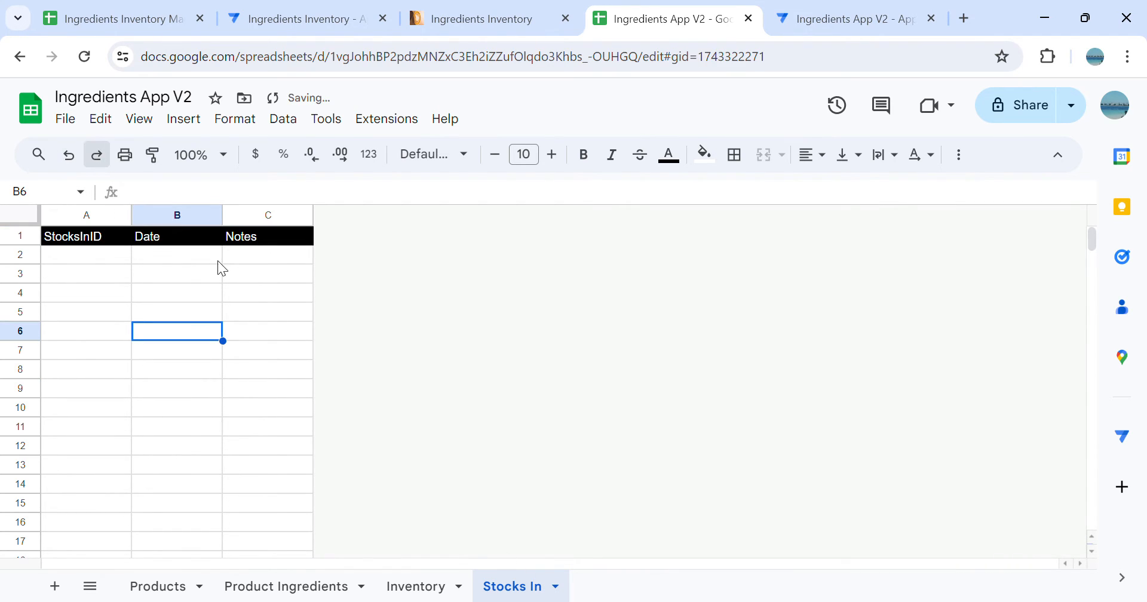
Rename the newly added sheet as Stocks In Log using the copied name
{"action": "left_click", "coordinate": [637, 586]}
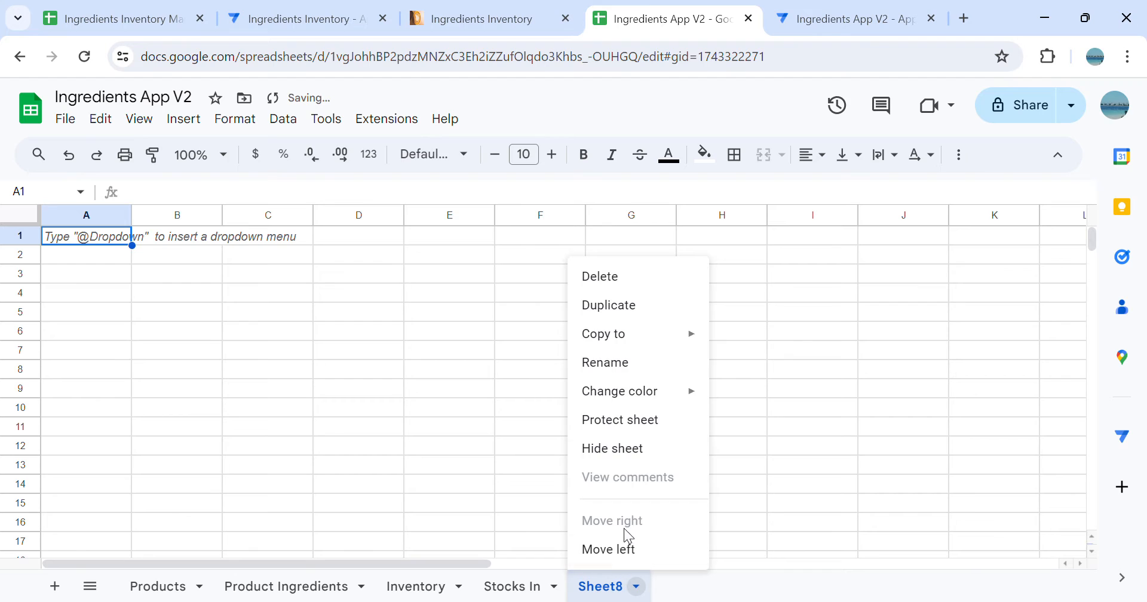
{"action": "left_click", "coordinate": [634, 364]}
{"action": "key", "text": "ctrl+v"}
{"action": "left_click", "coordinate": [700, 428]}
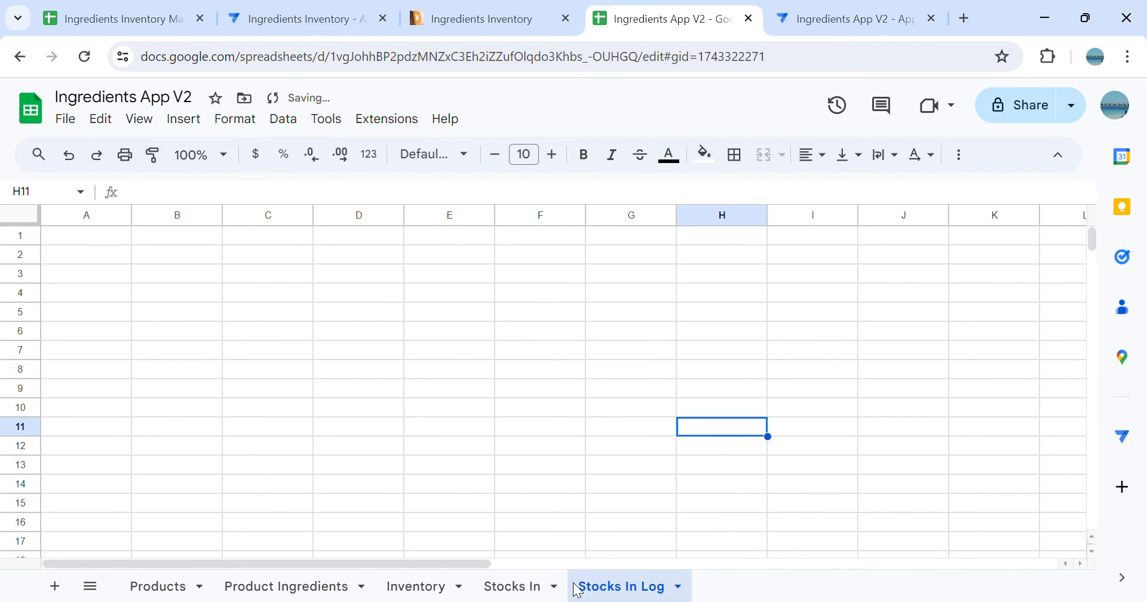
Copy the ID, Date, StocksInID, InventoryID, Unit and QTY headers from Ingredients Inventory Management into row 1 of the new Stocks In Log sheet
{"action": "left_click", "coordinate": [161, 17]}
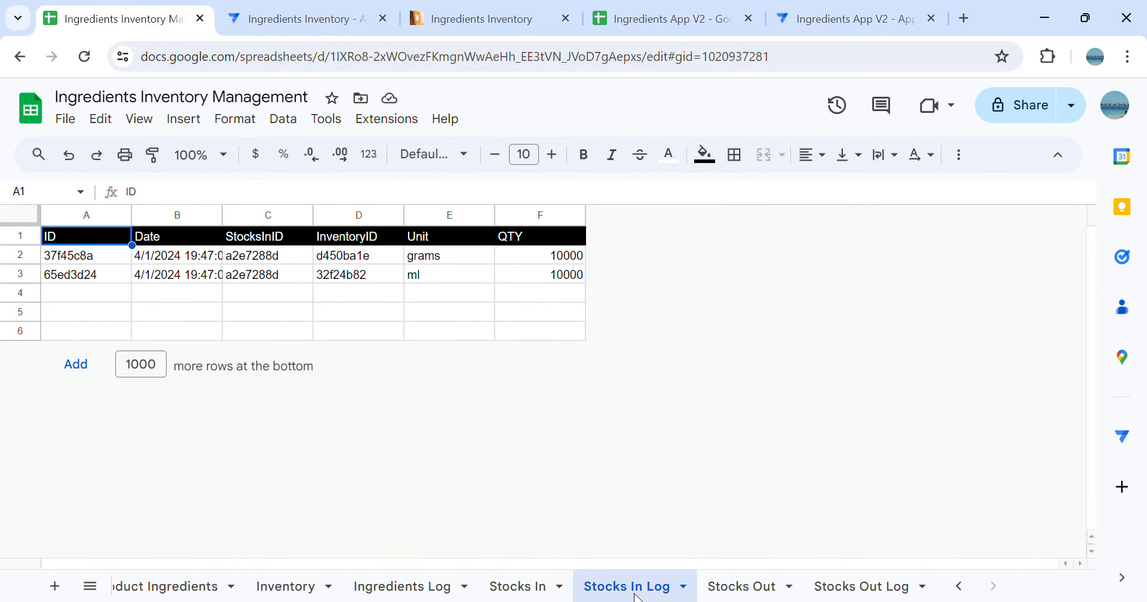
{"action": "left_click", "coordinate": [20, 234]}
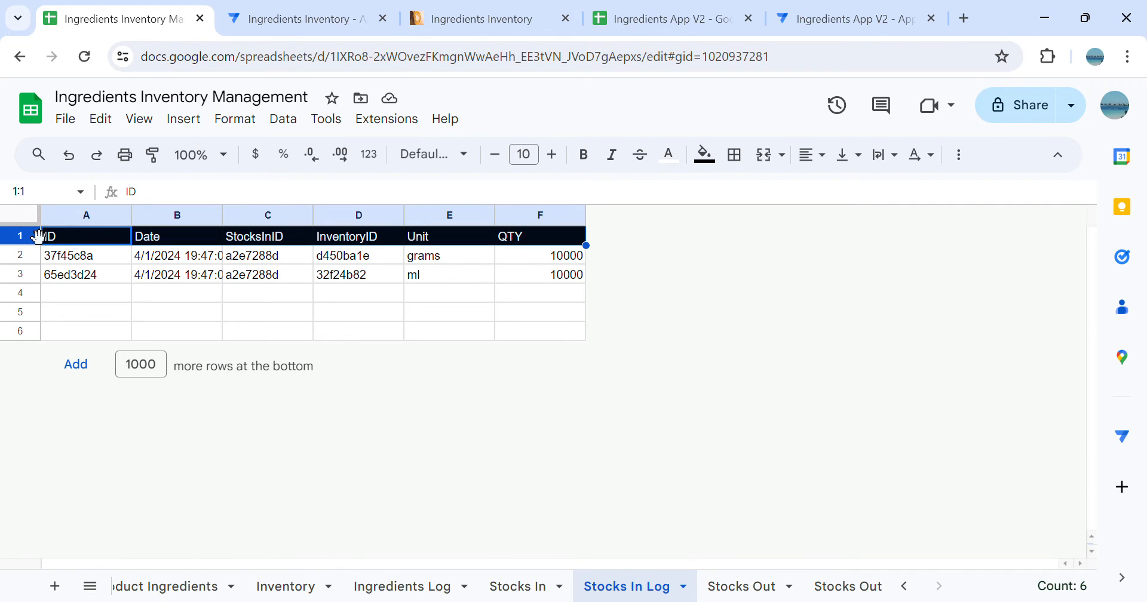
{"action": "key", "text": "ctrl+c"}
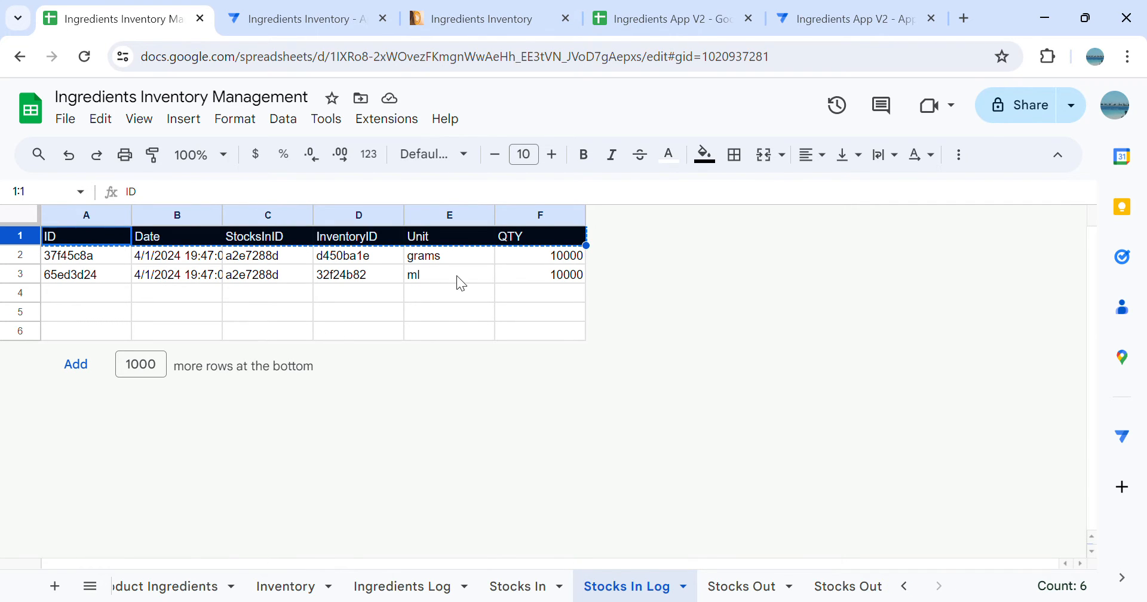
{"action": "left_click", "coordinate": [633, 18]}
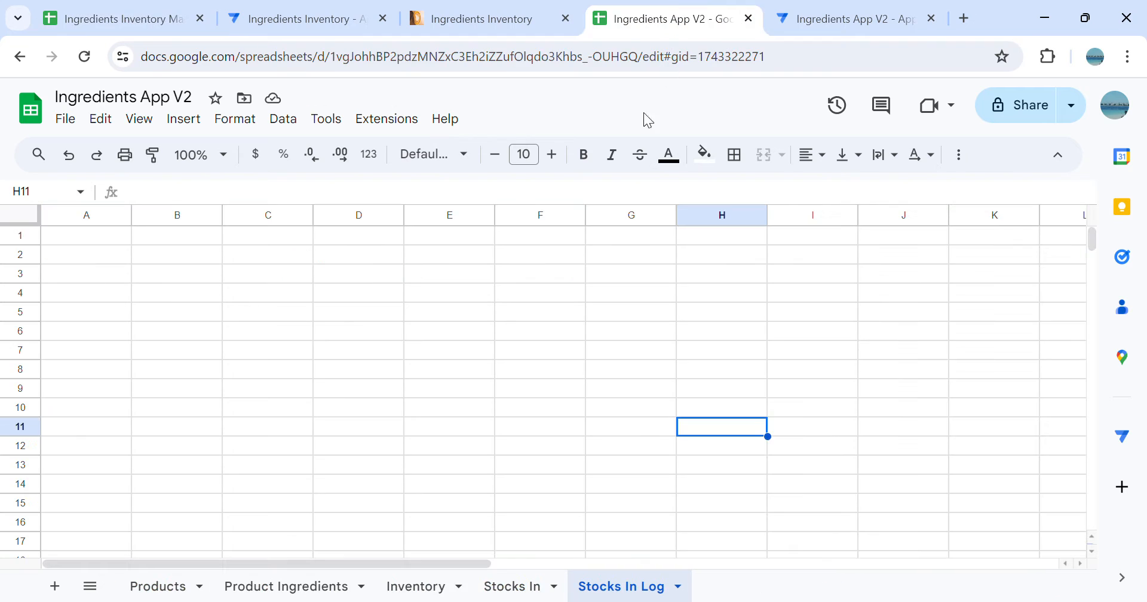
{"action": "left_click", "coordinate": [86, 239]}
{"action": "key", "text": "ctrl+v"}
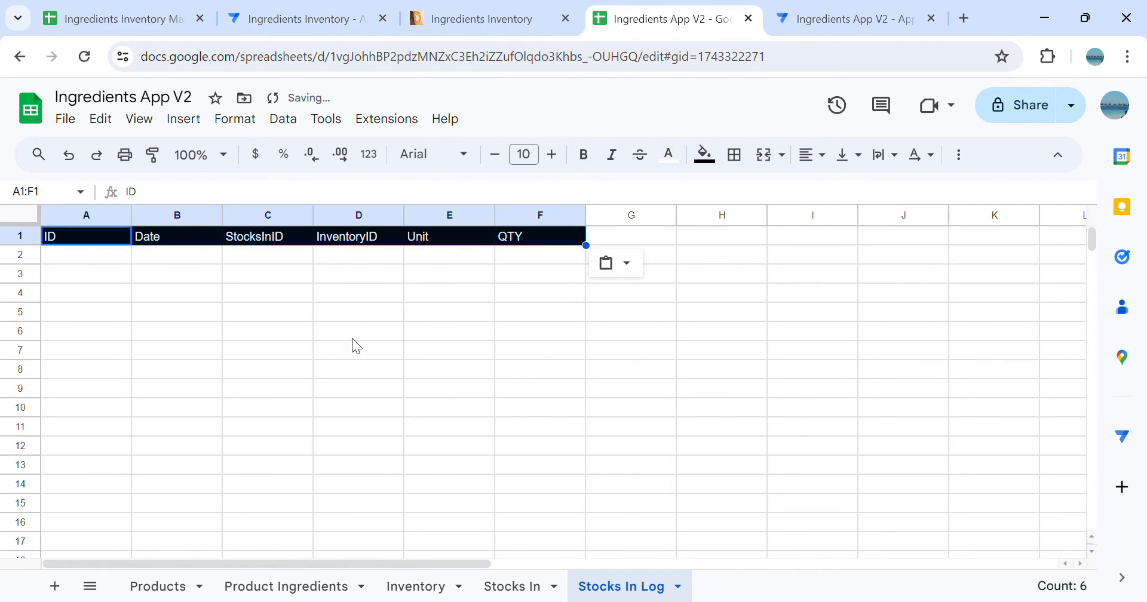
{"action": "left_click", "coordinate": [358, 367]}
Delete the empty columns G to Z from the Stocks In Log sheet
{"action": "left_click", "coordinate": [626, 218]}
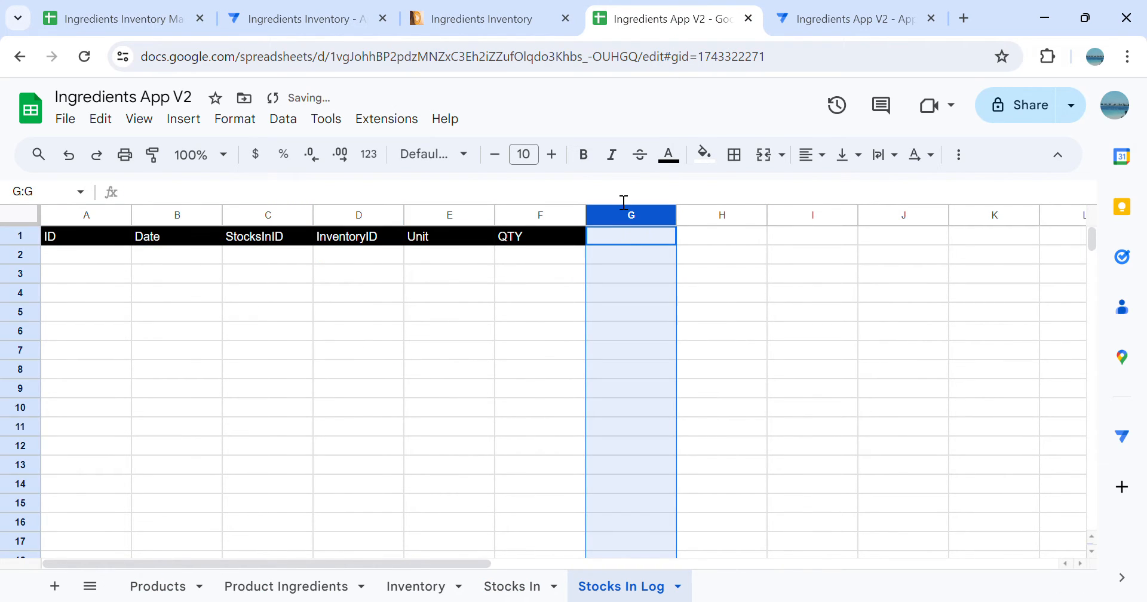
{"action": "key", "text": "ctrl+shift+Right"}
{"action": "right_click", "coordinate": [671, 272]}
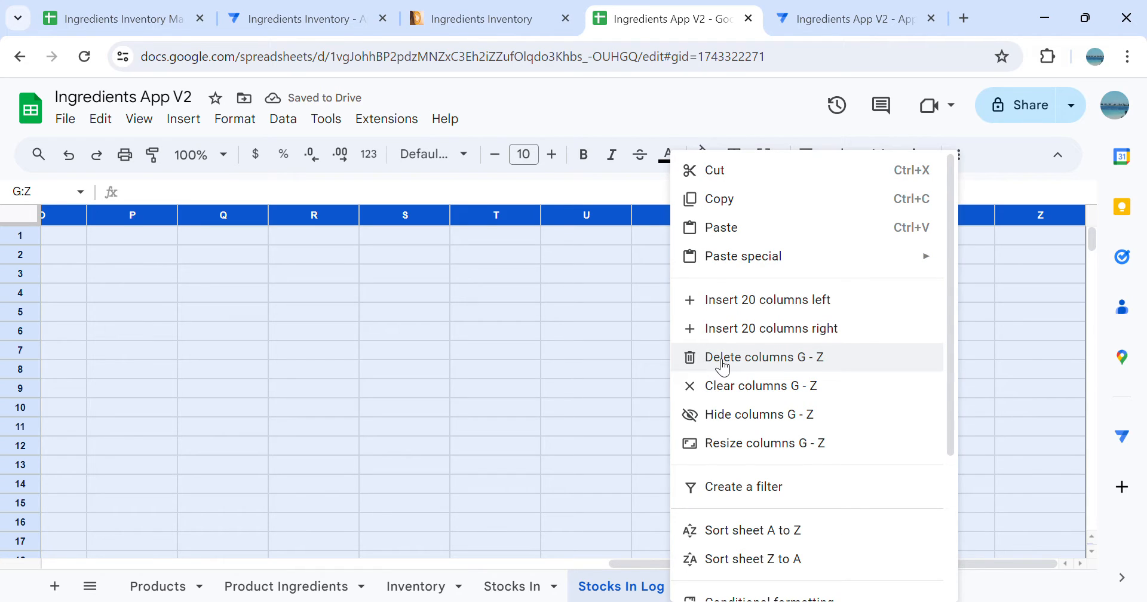
{"action": "left_click", "coordinate": [720, 362]}
Compare the columns of the Stocks In and Stocks In Log sheets, checking the StocksInID column in each
{"action": "left_click", "coordinate": [529, 589]}
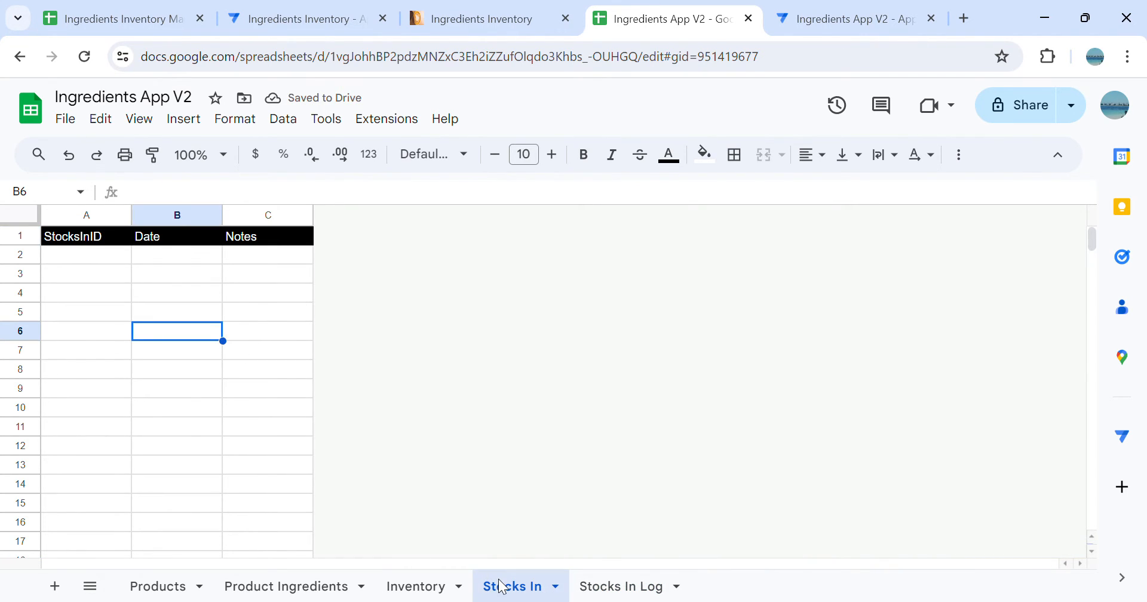
{"action": "left_click", "coordinate": [592, 586]}
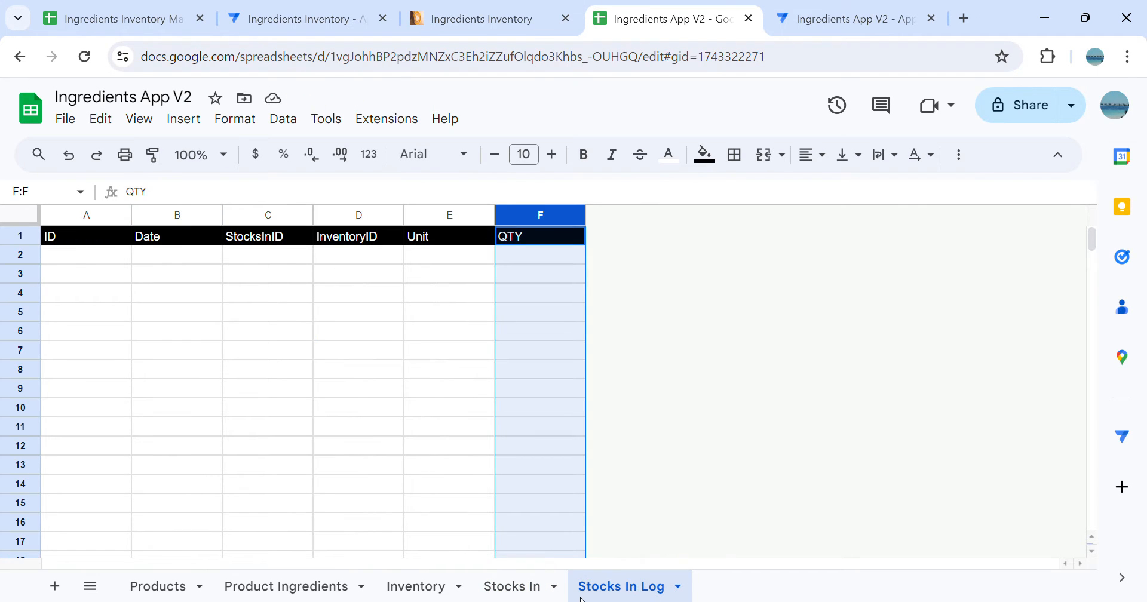
{"action": "left_click", "coordinate": [566, 593]}
{"action": "left_click", "coordinate": [625, 592]}
{"action": "left_click", "coordinate": [530, 587]}
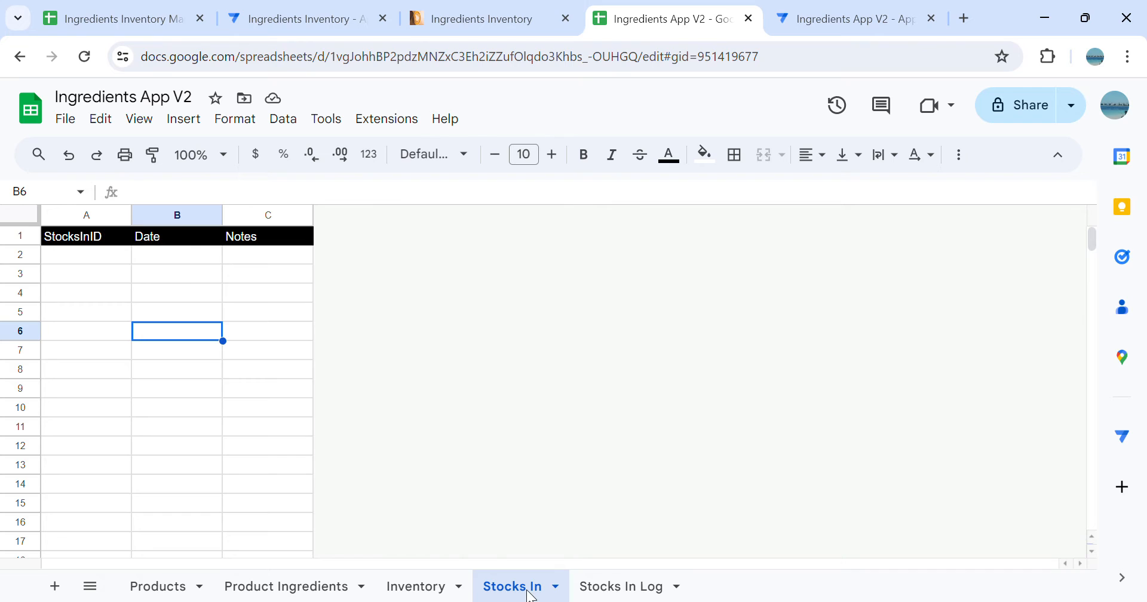
{"action": "left_click", "coordinate": [92, 261]}
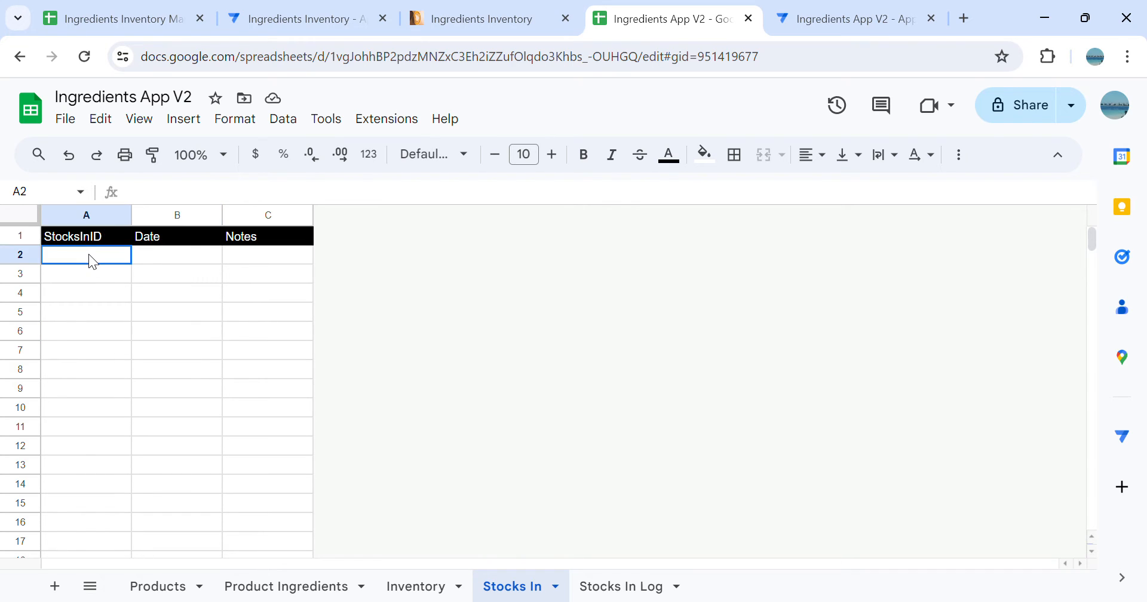
{"action": "left_click", "coordinate": [174, 263]}
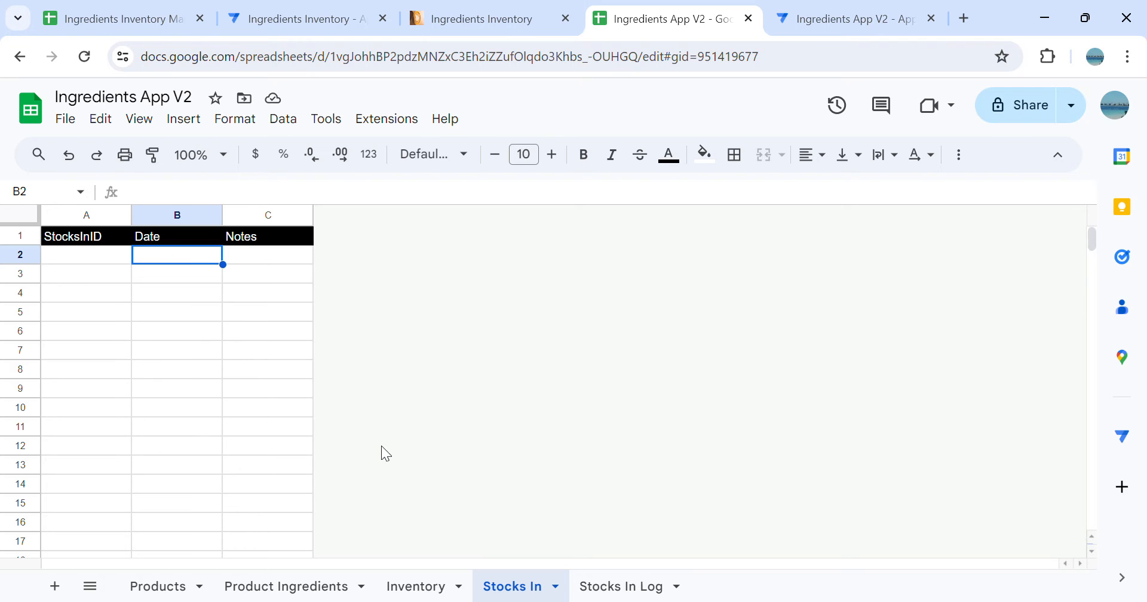
{"action": "left_click", "coordinate": [618, 590]}
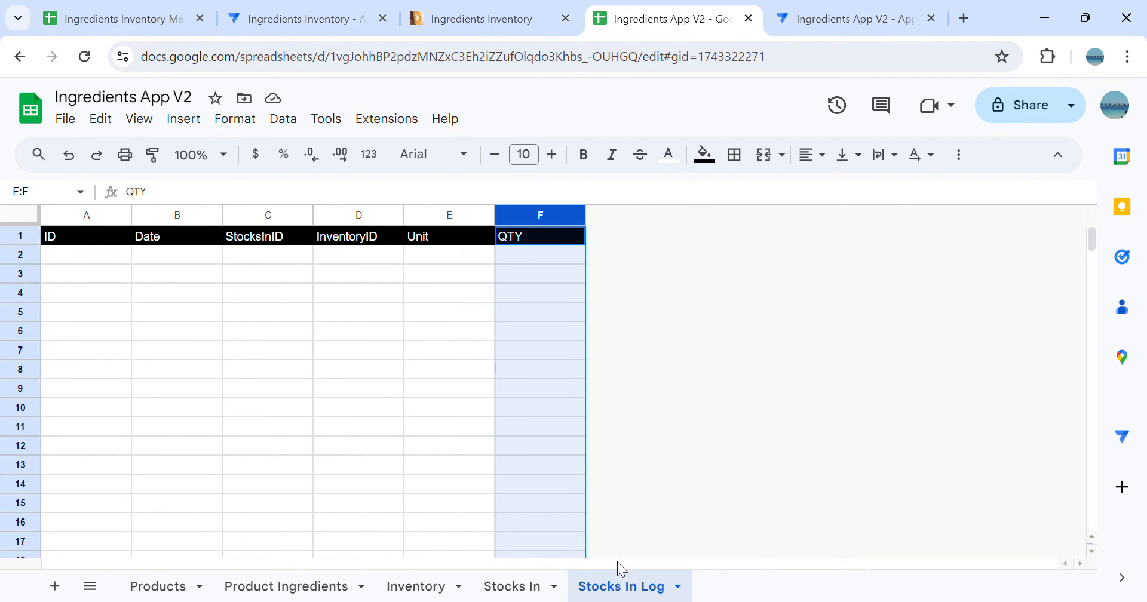
{"action": "left_click", "coordinate": [402, 370]}
{"action": "left_click_drag", "start_coordinate": [118, 257], "coordinate": [564, 339]}
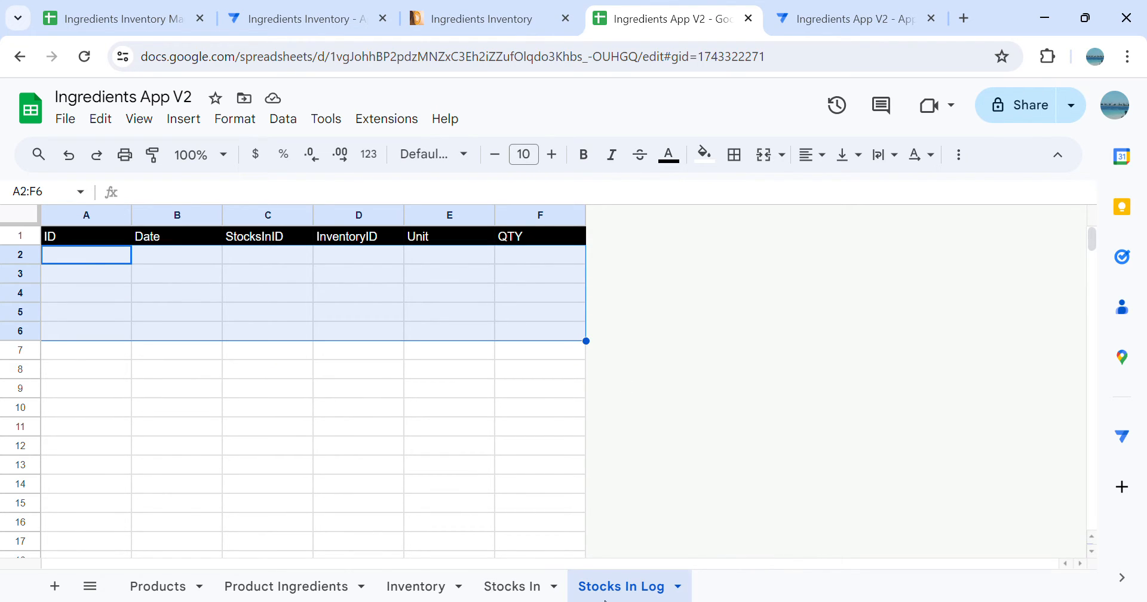
{"action": "left_click", "coordinate": [263, 237]}
{"action": "left_click", "coordinate": [535, 586]}
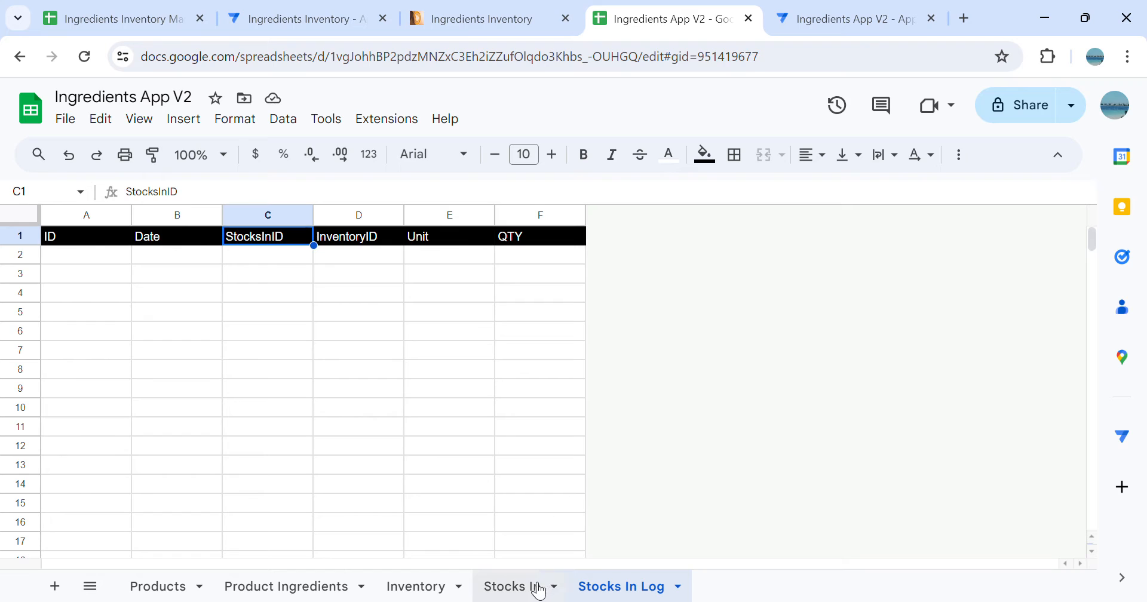
{"action": "left_click", "coordinate": [104, 243]}
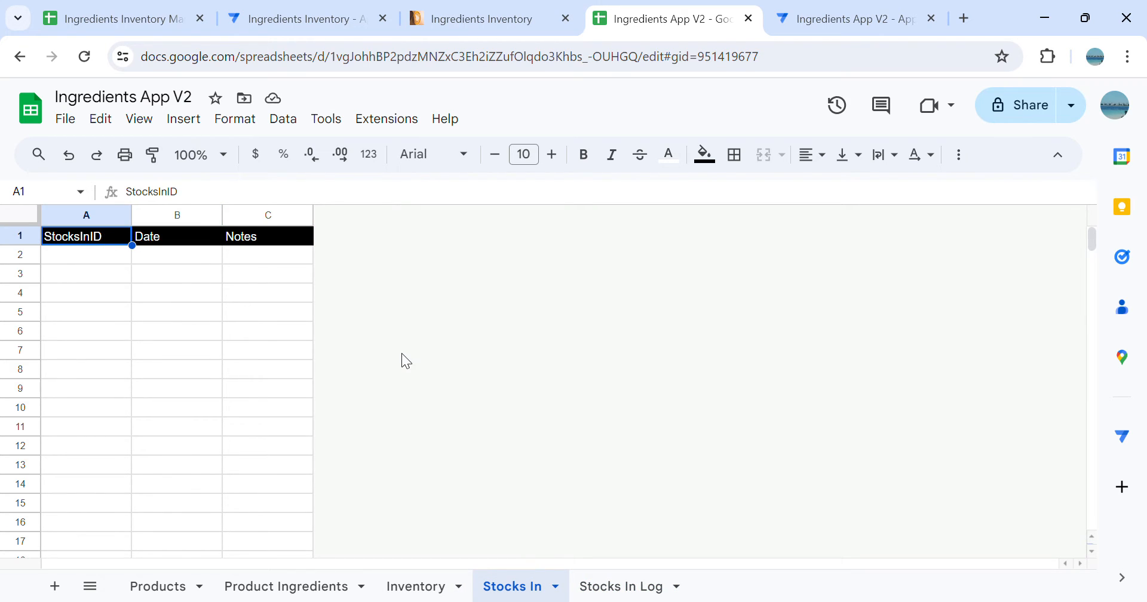
In the Ingredients Inventory app editor, start adding tables from the Google Sheets file Ingredients App V2 in the Project app folder
{"action": "left_click", "coordinate": [289, 23]}
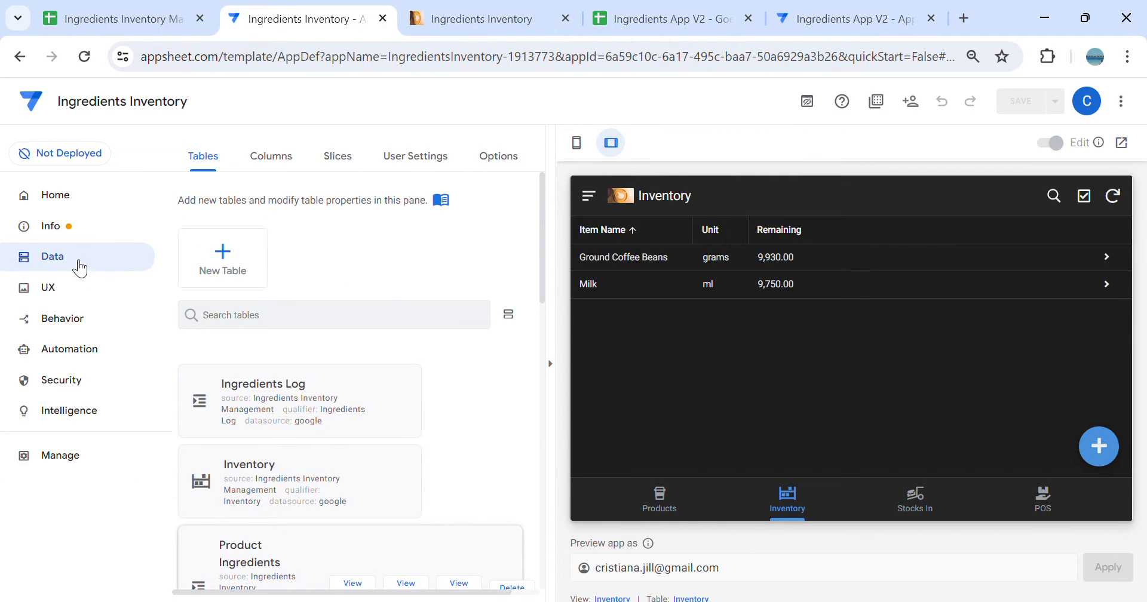
{"action": "left_click", "coordinate": [231, 256]}
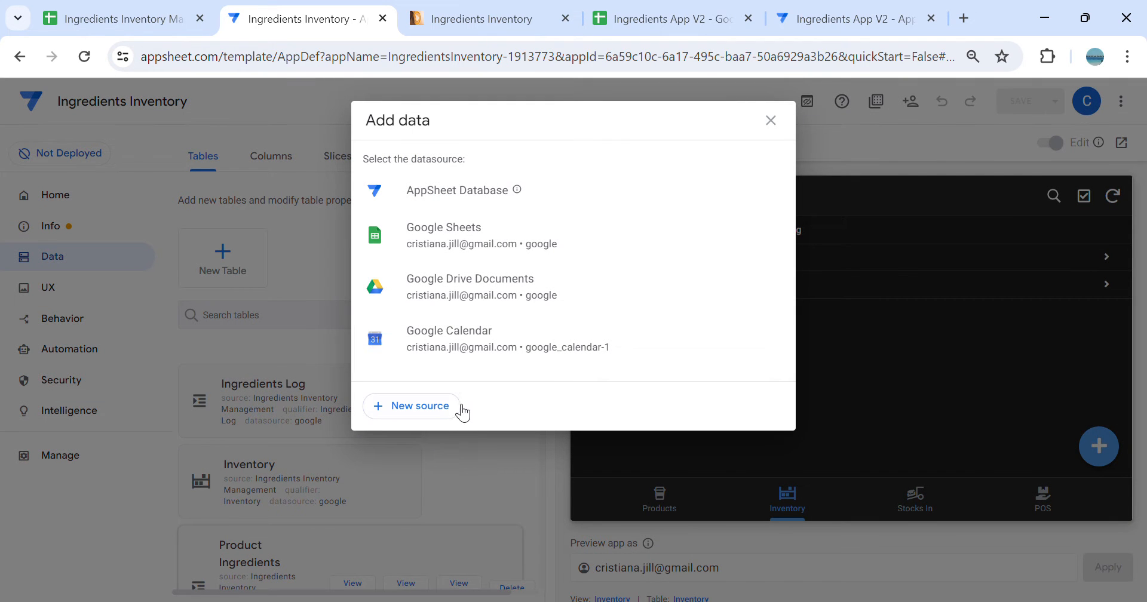
{"action": "left_click", "coordinate": [498, 256]}
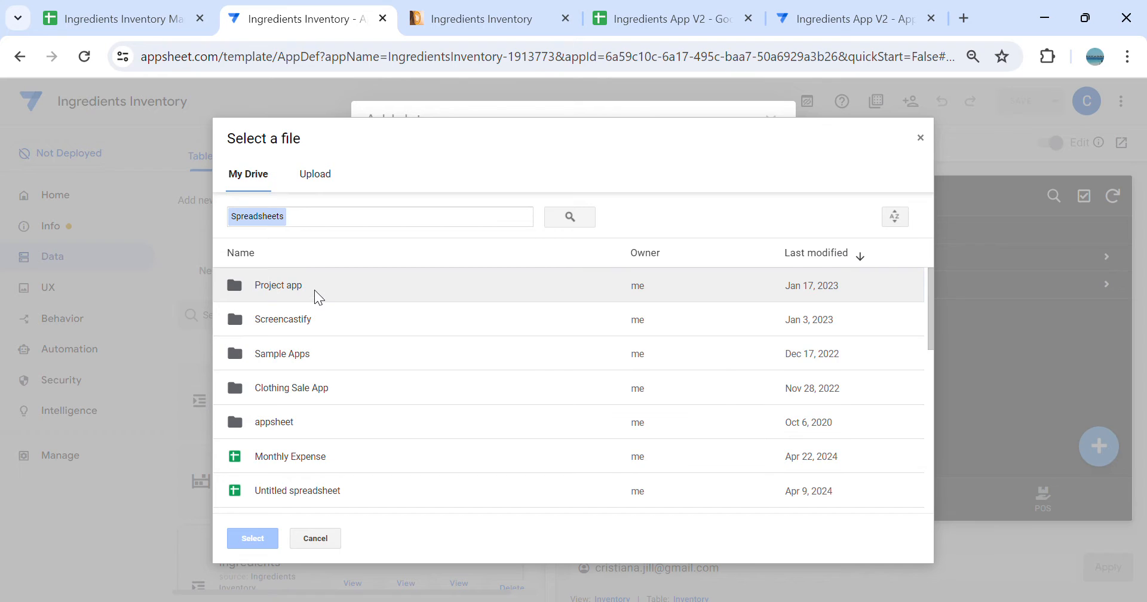
{"action": "double_click", "coordinate": [315, 289]}
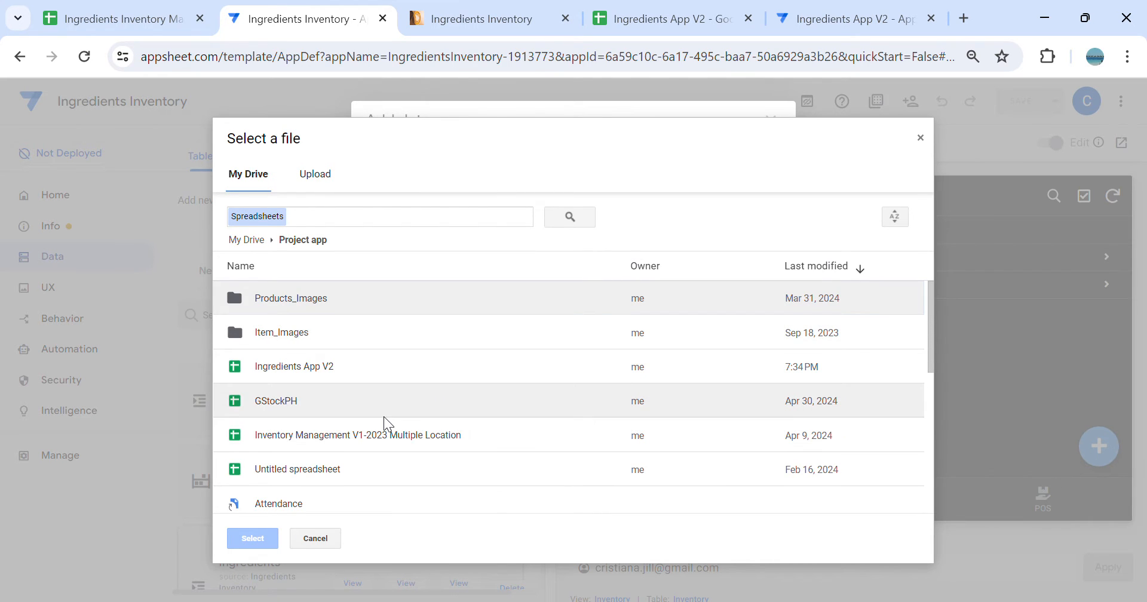
{"action": "scroll", "coordinate": [390, 409], "scroll_direction": "down", "scroll_amount": 2}
{"action": "scroll", "coordinate": [388, 406], "scroll_direction": "up", "scroll_amount": 2}
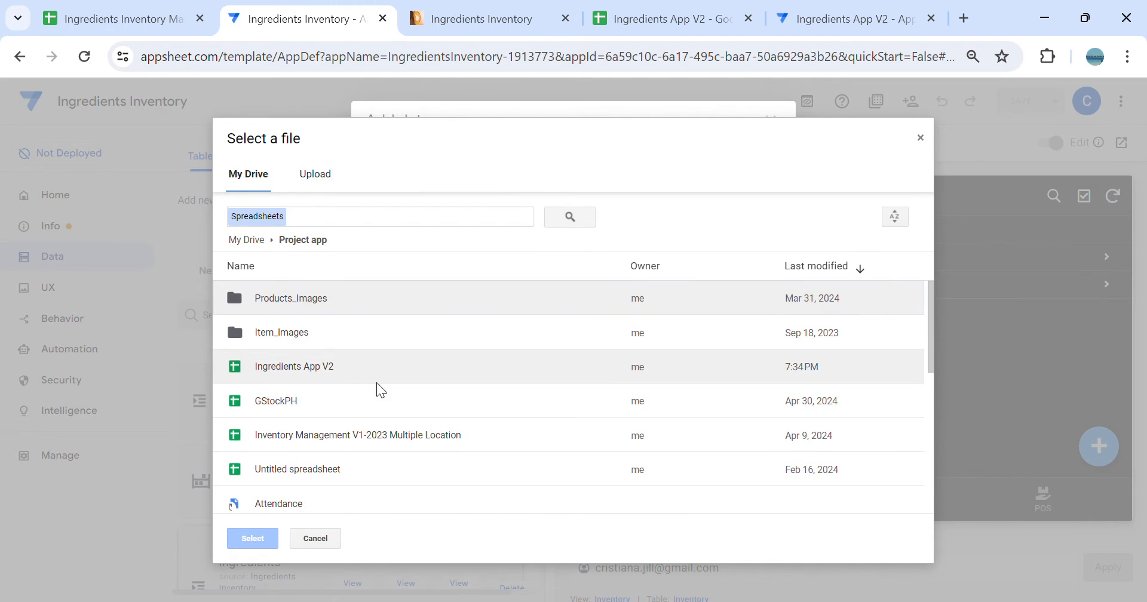
{"action": "left_click", "coordinate": [380, 377]}
{"action": "left_click", "coordinate": [377, 376]}
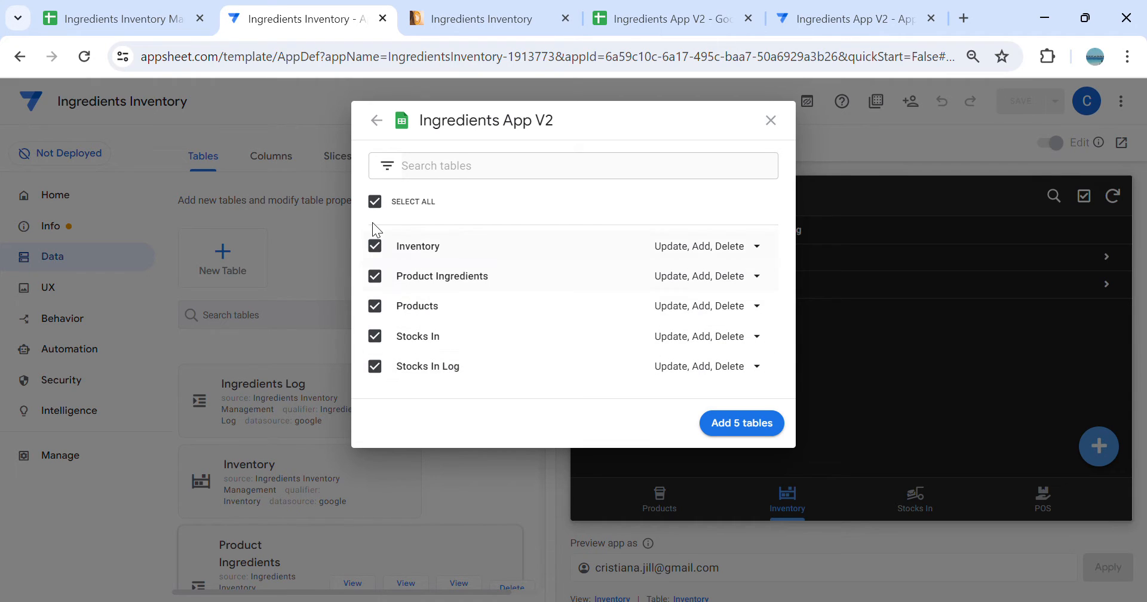
Add only the Stocks In and Stocks In Log tables from Ingredients App V2 and widen the table list
{"action": "left_click", "coordinate": [375, 201]}
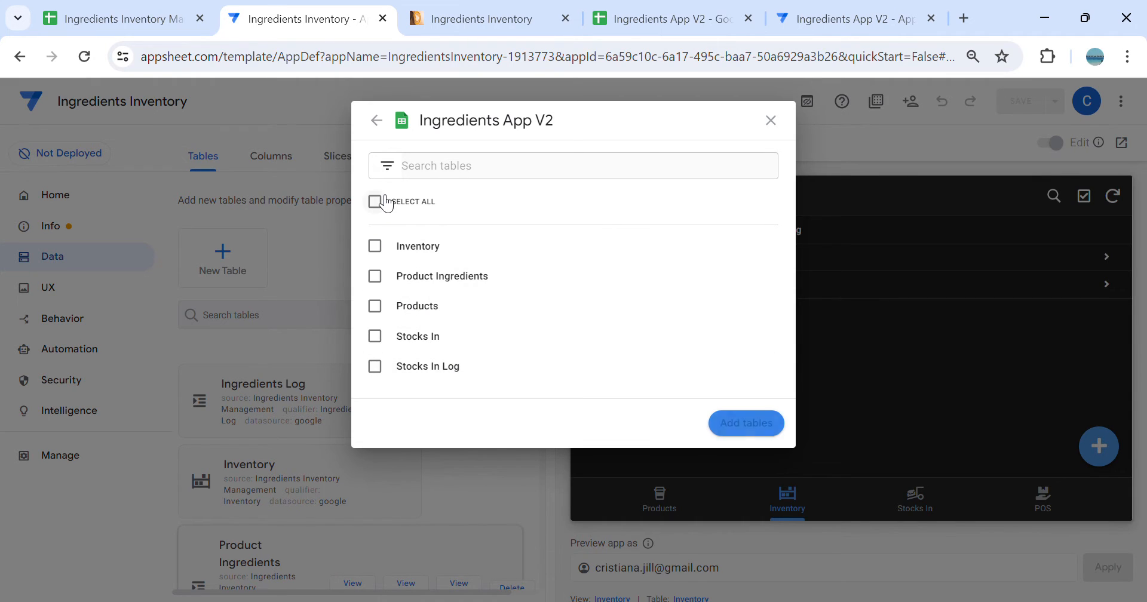
{"action": "left_click", "coordinate": [442, 351]}
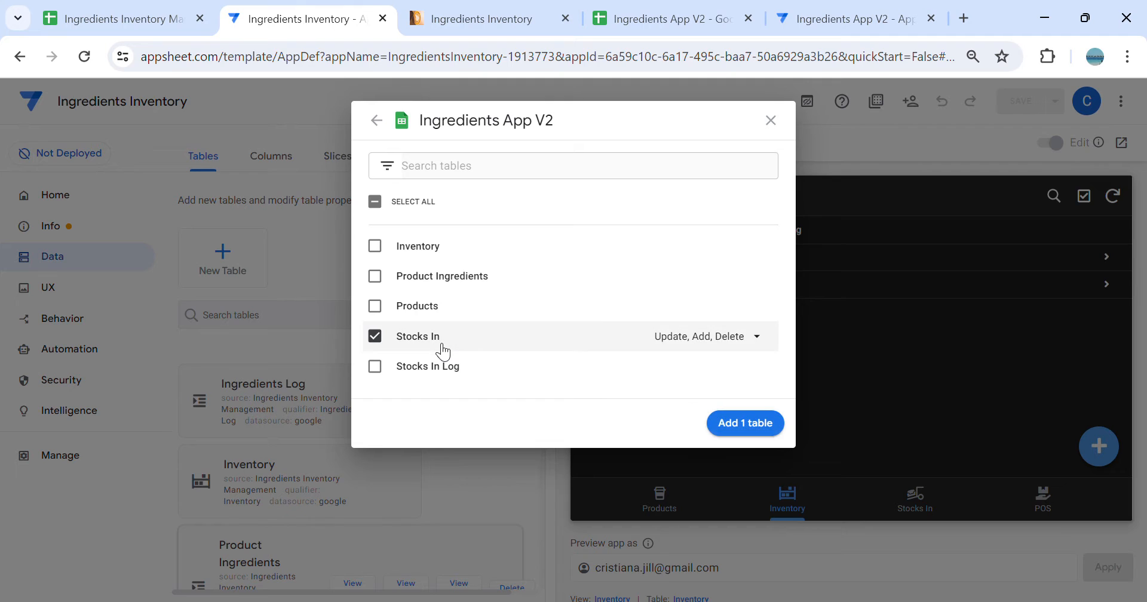
{"action": "left_click", "coordinate": [449, 371]}
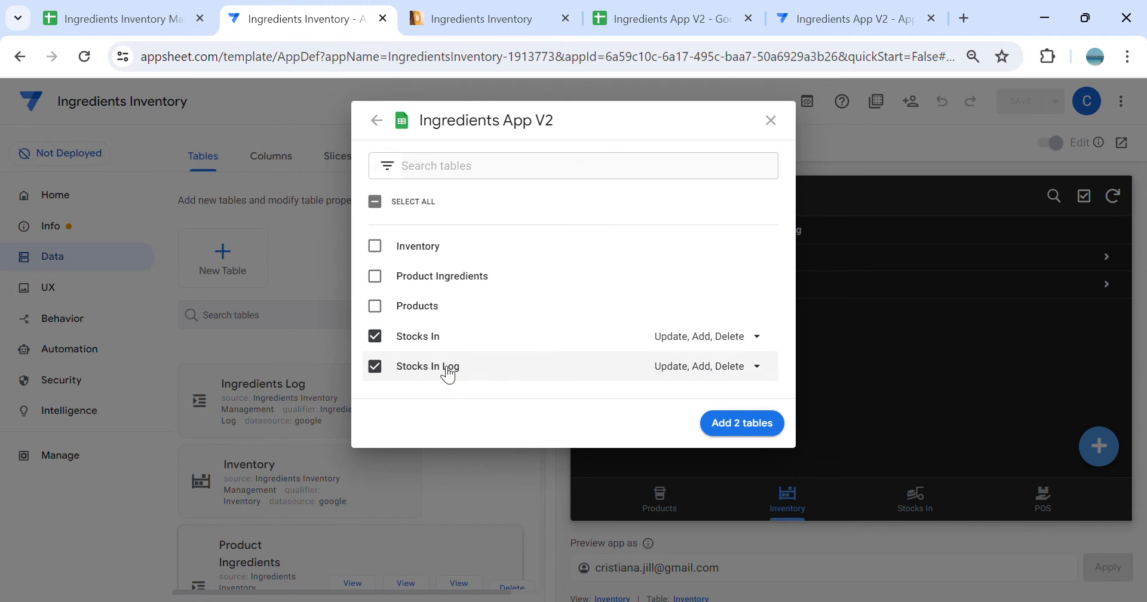
{"action": "left_click", "coordinate": [741, 425]}
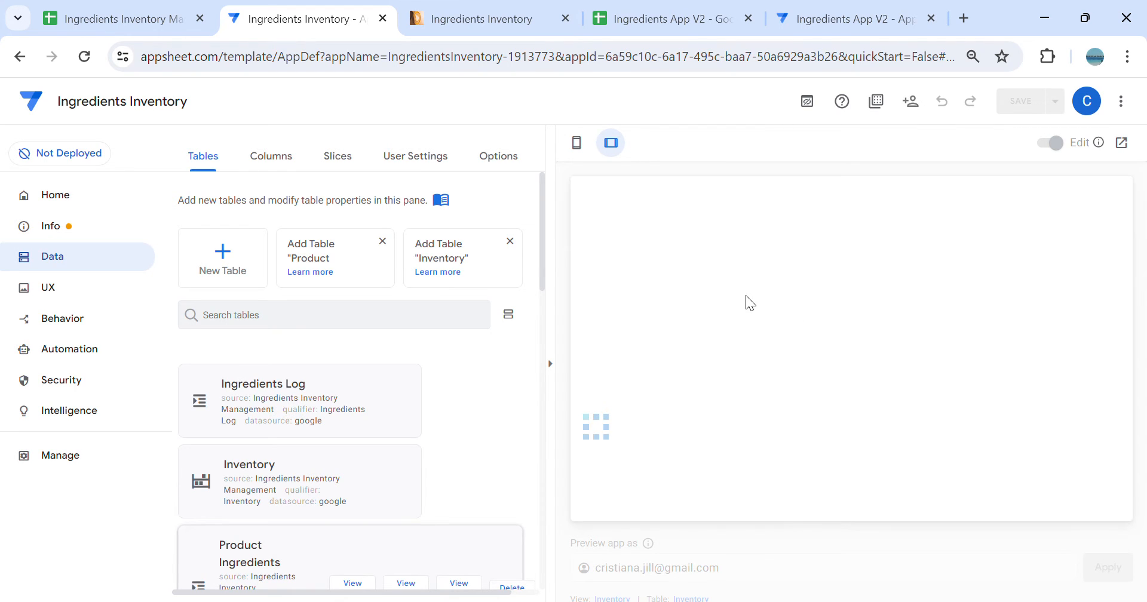
{"action": "left_click", "coordinate": [550, 363]}
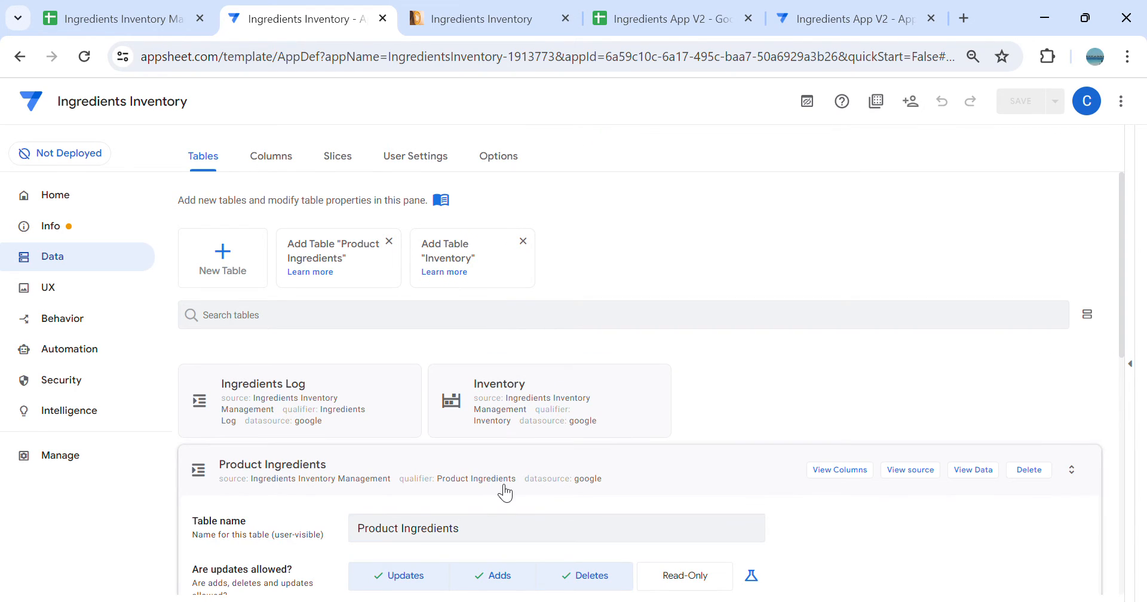
{"action": "left_click", "coordinate": [505, 493]}
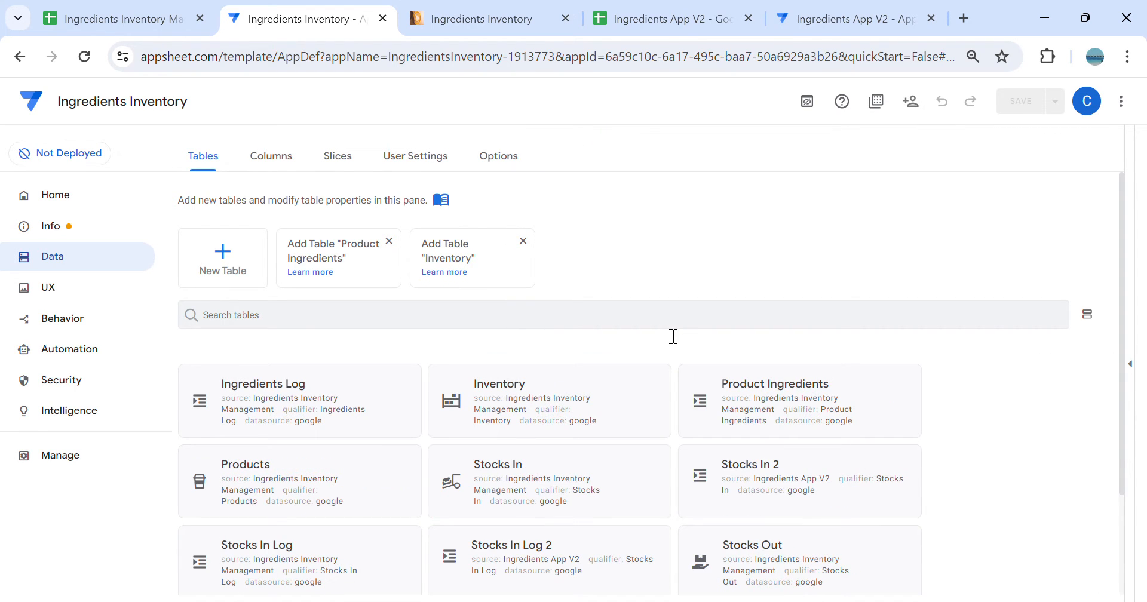
Switch to the Ingredients App V2 app editor and add the suggested Stocks In and Stocks In Log tables to its data
{"action": "left_click", "coordinate": [847, 23]}
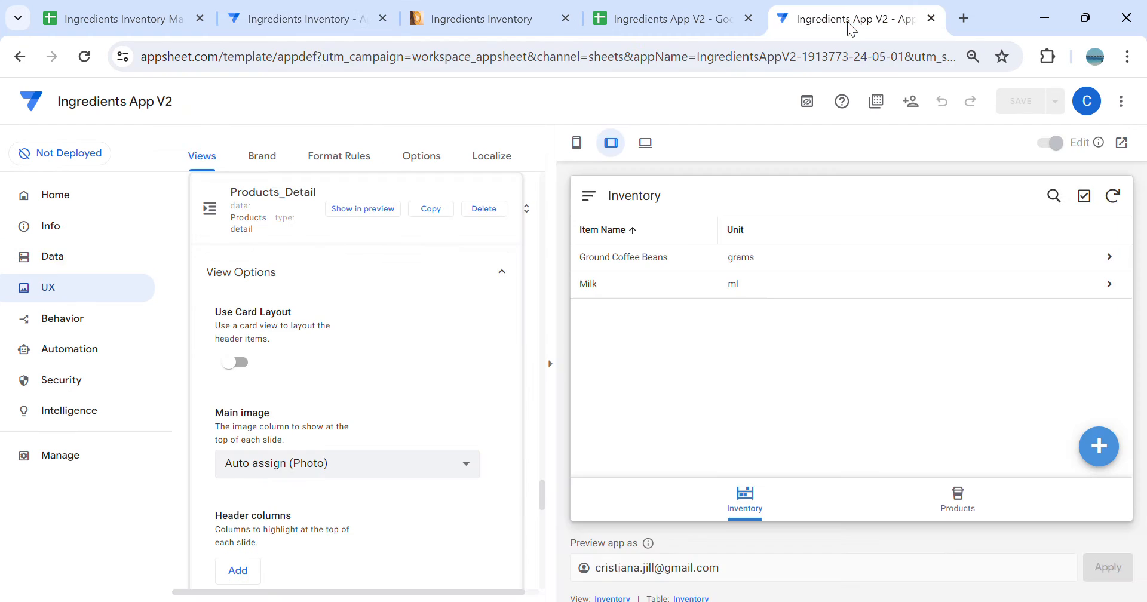
{"action": "left_click", "coordinate": [52, 258]}
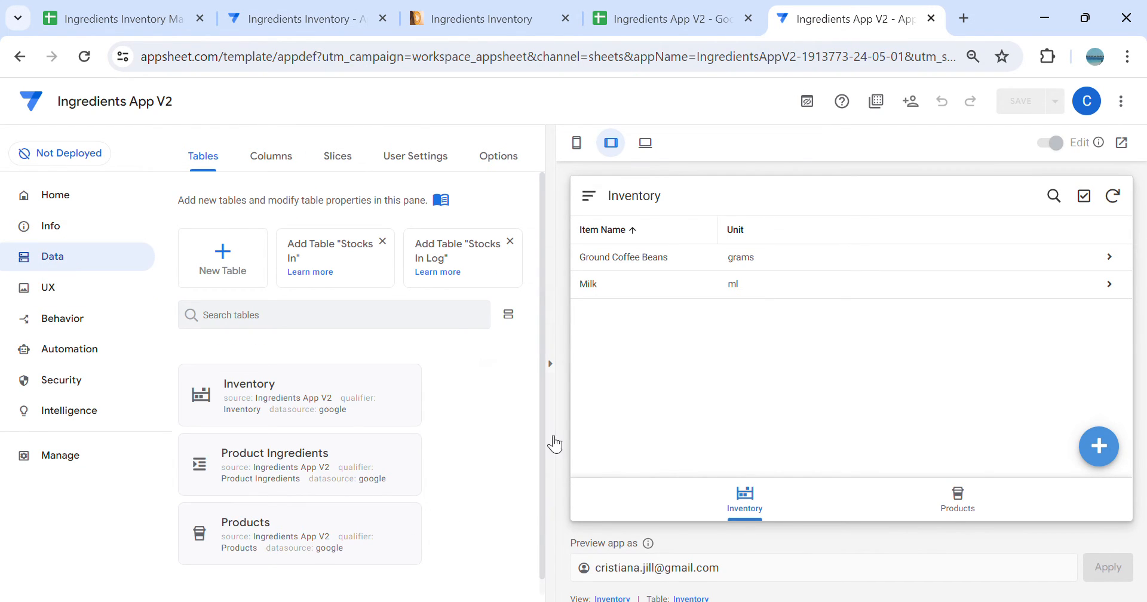
{"action": "left_click", "coordinate": [550, 363]}
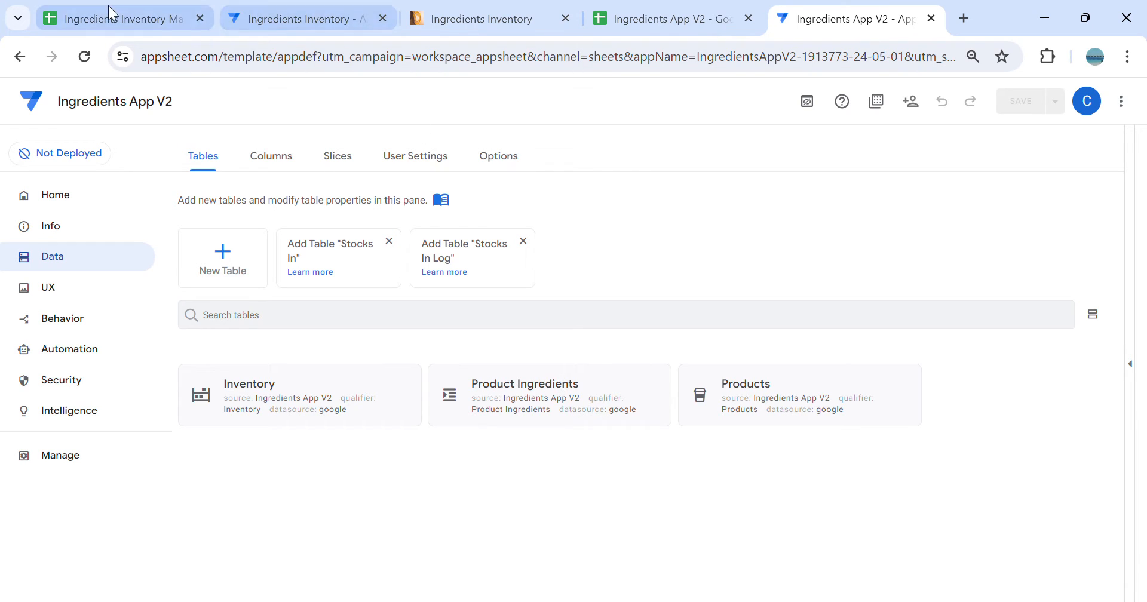
{"action": "left_click", "coordinate": [297, 22]}
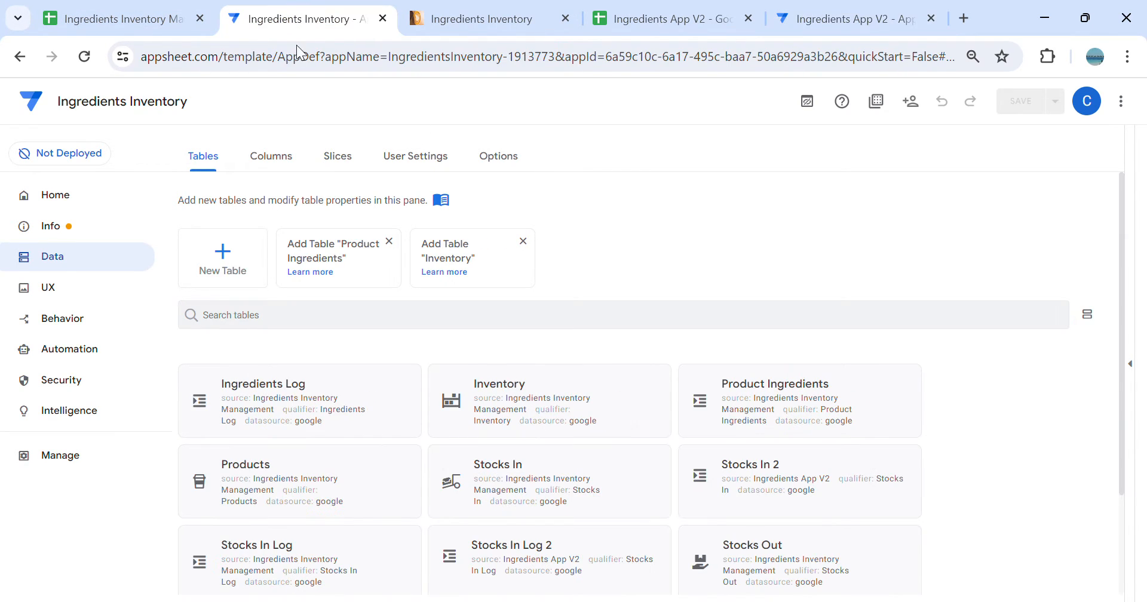
{"action": "left_click", "coordinate": [800, 22]}
{"action": "left_click", "coordinate": [354, 261]}
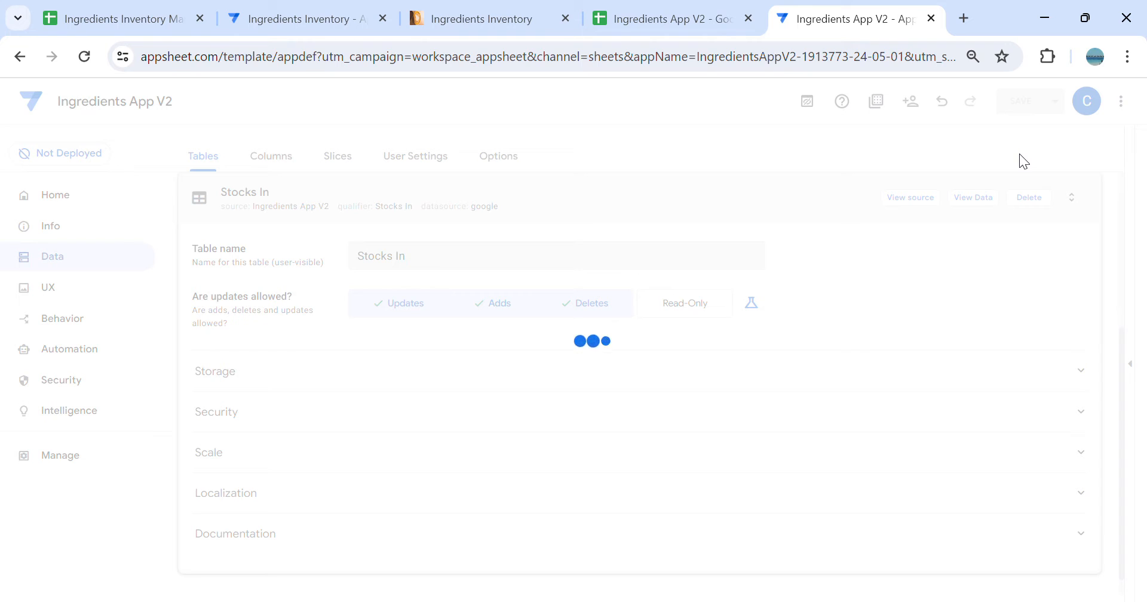
{"action": "scroll", "coordinate": [508, 280], "scroll_direction": "up", "scroll_amount": 5}
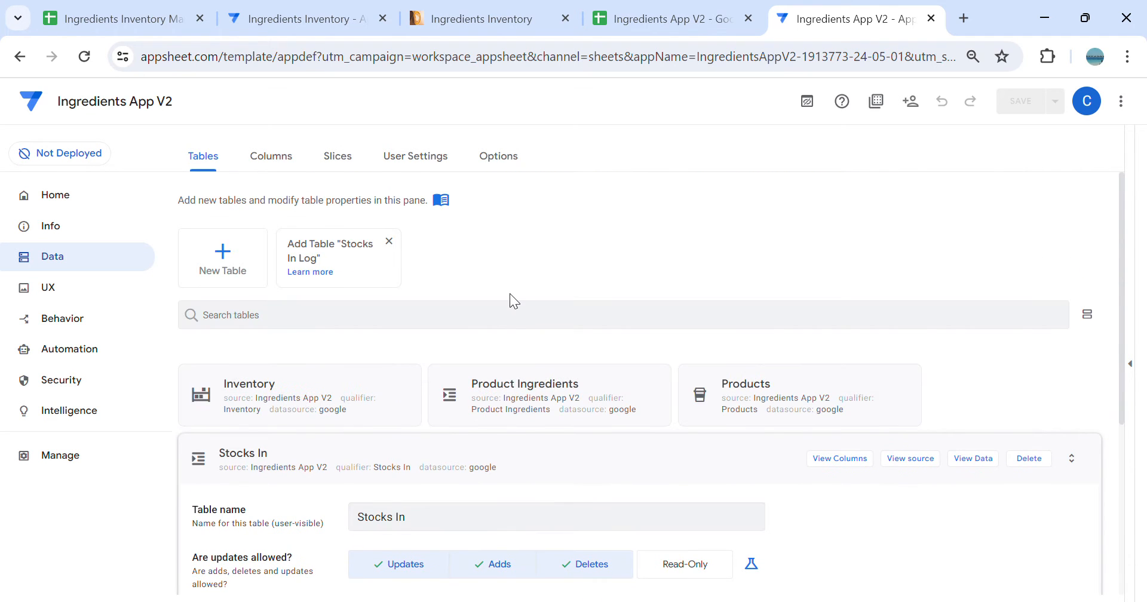
{"action": "left_click", "coordinate": [380, 275]}
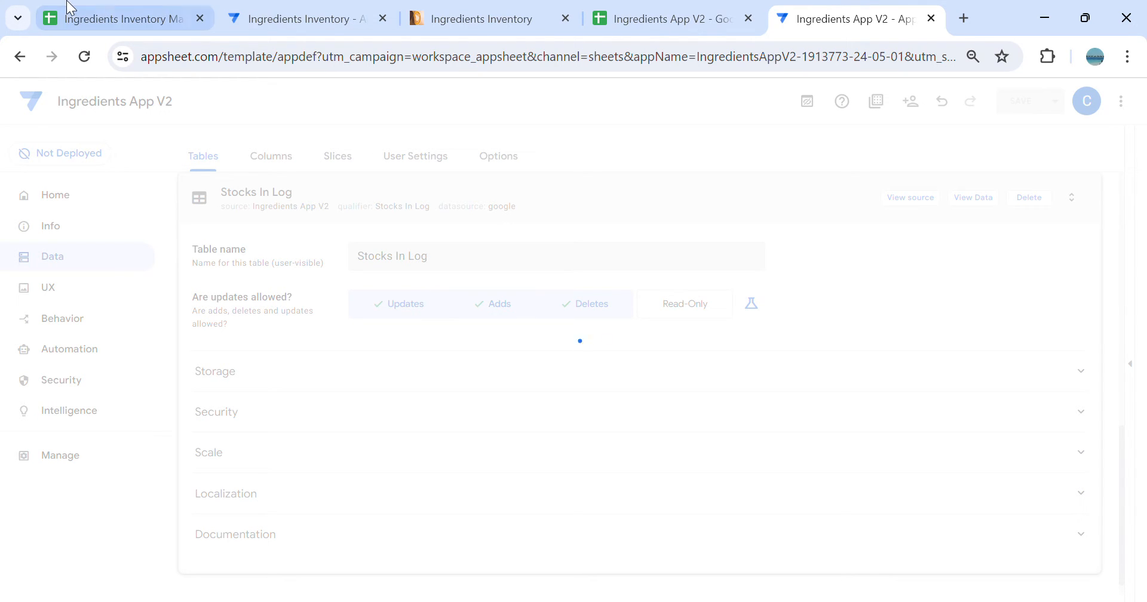
Return to the Ingredients Inventory app editor and delete the Stocks In 2 and Stocks In Log 2 tables
{"action": "left_click", "coordinate": [276, 17]}
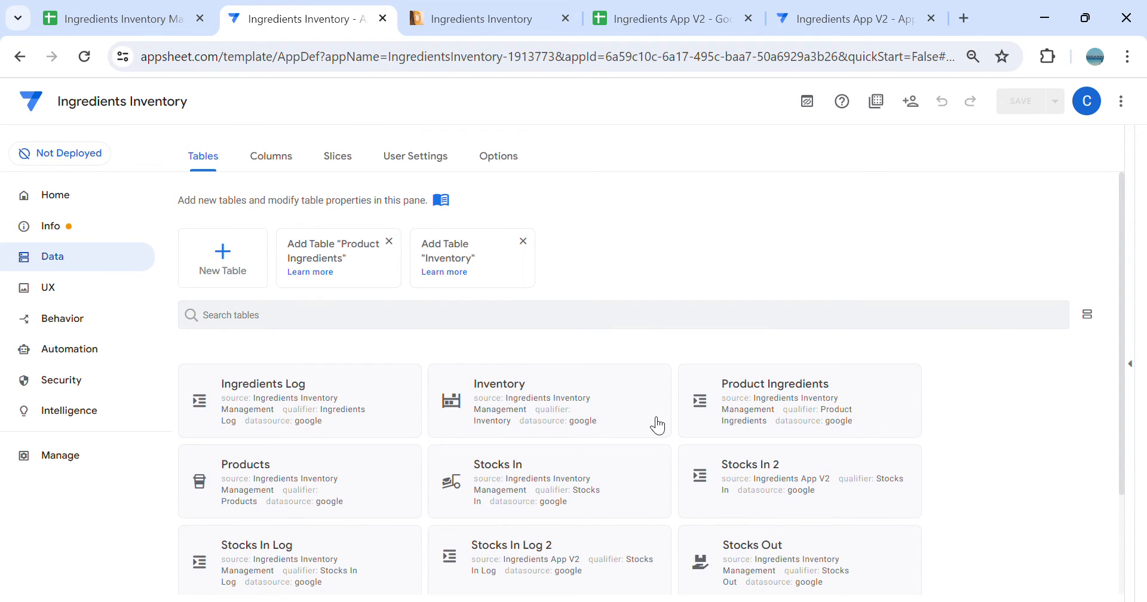
{"action": "left_click", "coordinate": [858, 476]}
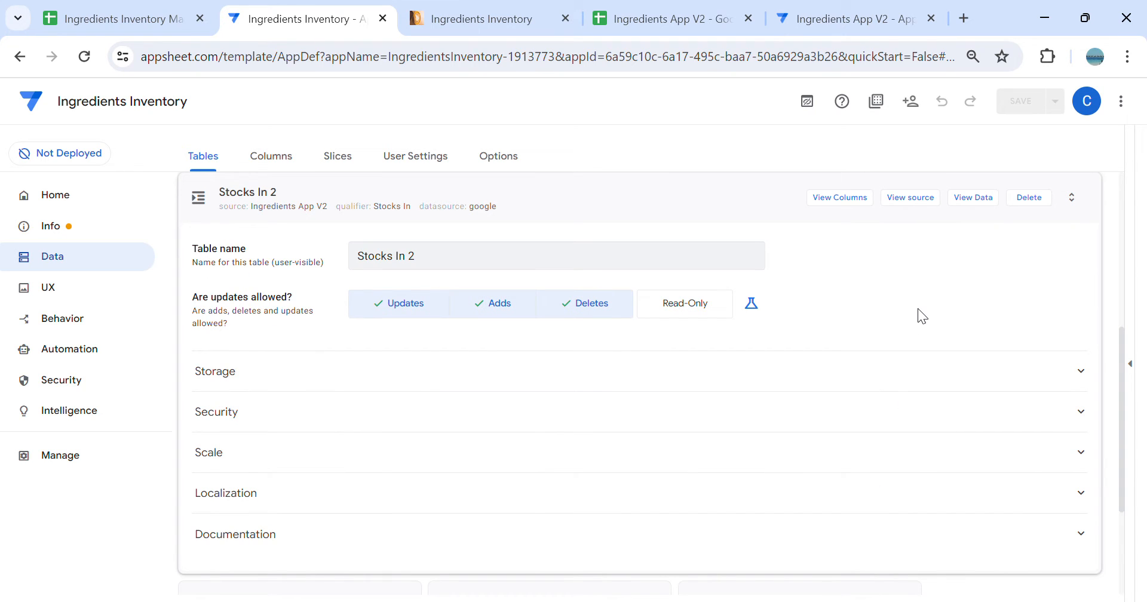
{"action": "left_click", "coordinate": [1029, 197]}
{"action": "left_click", "coordinate": [652, 233]}
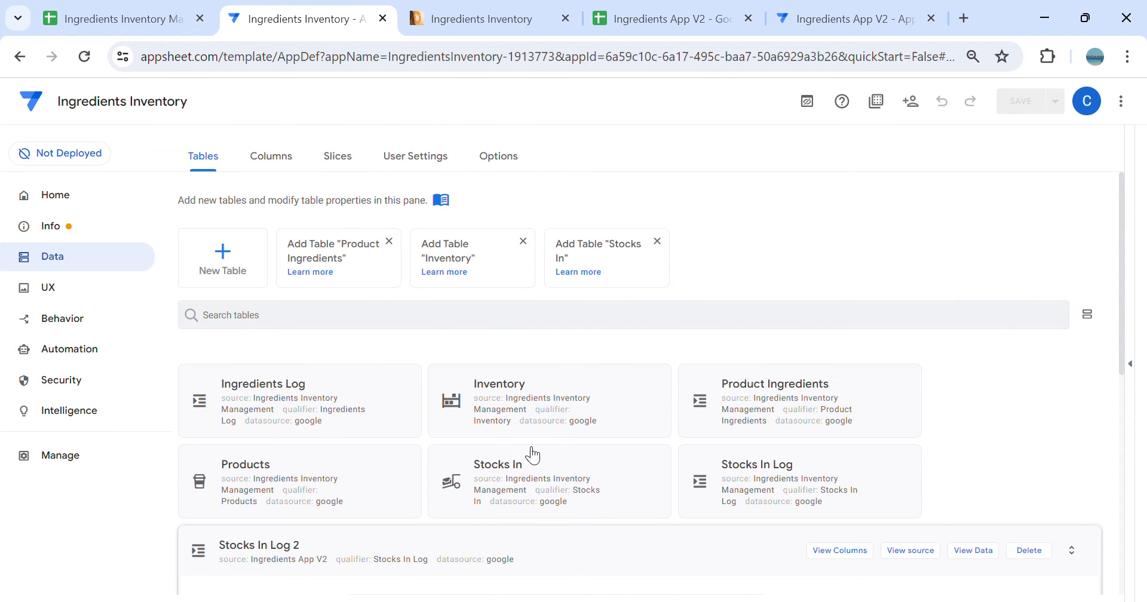
{"action": "left_click", "coordinate": [1040, 551]}
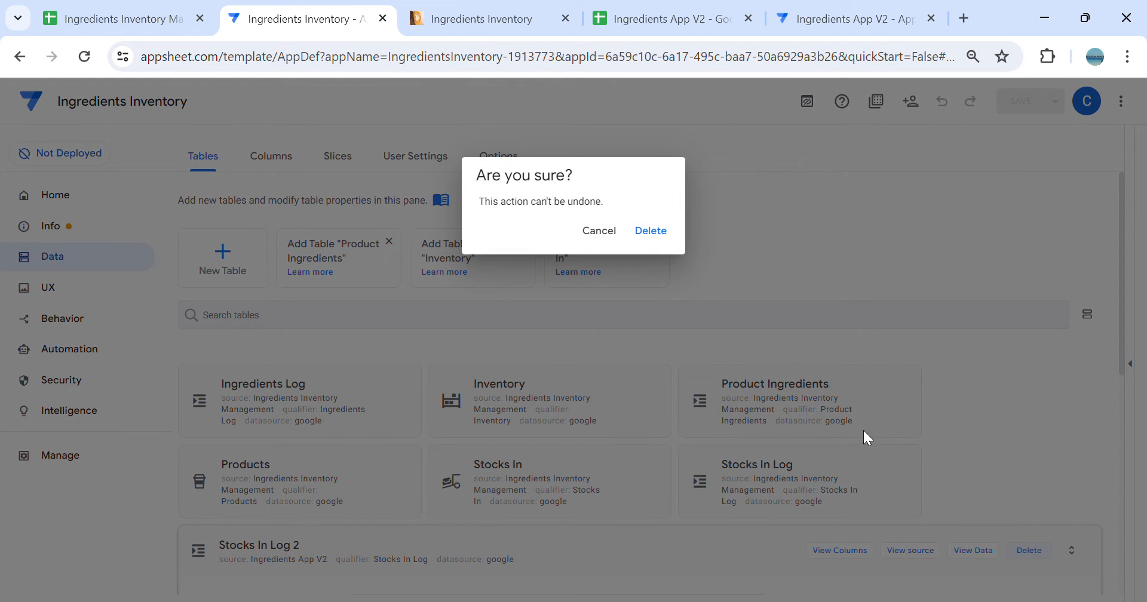
{"action": "left_click", "coordinate": [651, 231]}
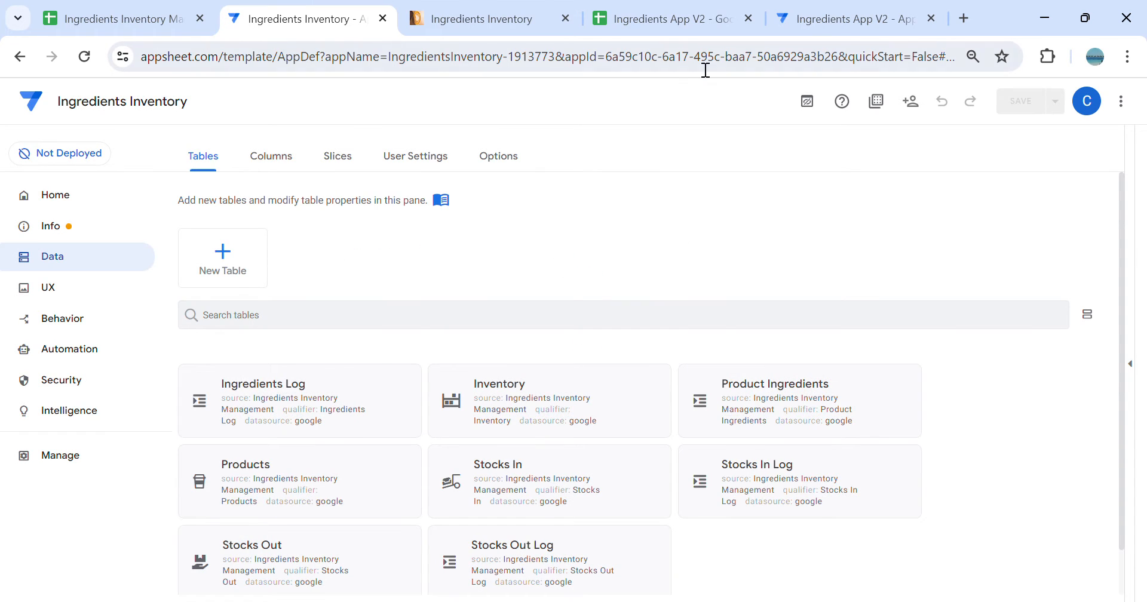
Switch to the Ingredients App V2 app editor and open the columns of the Stocks In table
{"action": "left_click", "coordinate": [859, 21]}
{"action": "scroll", "coordinate": [481, 299], "scroll_direction": "up", "scroll_amount": 3}
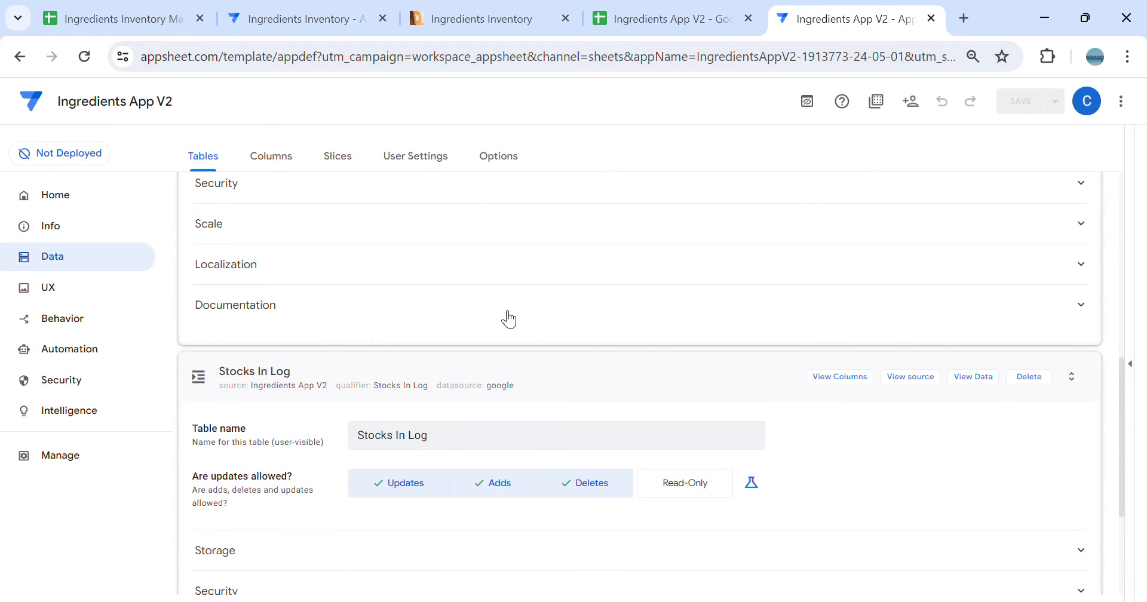
{"action": "scroll", "coordinate": [508, 320], "scroll_direction": "up", "scroll_amount": 8}
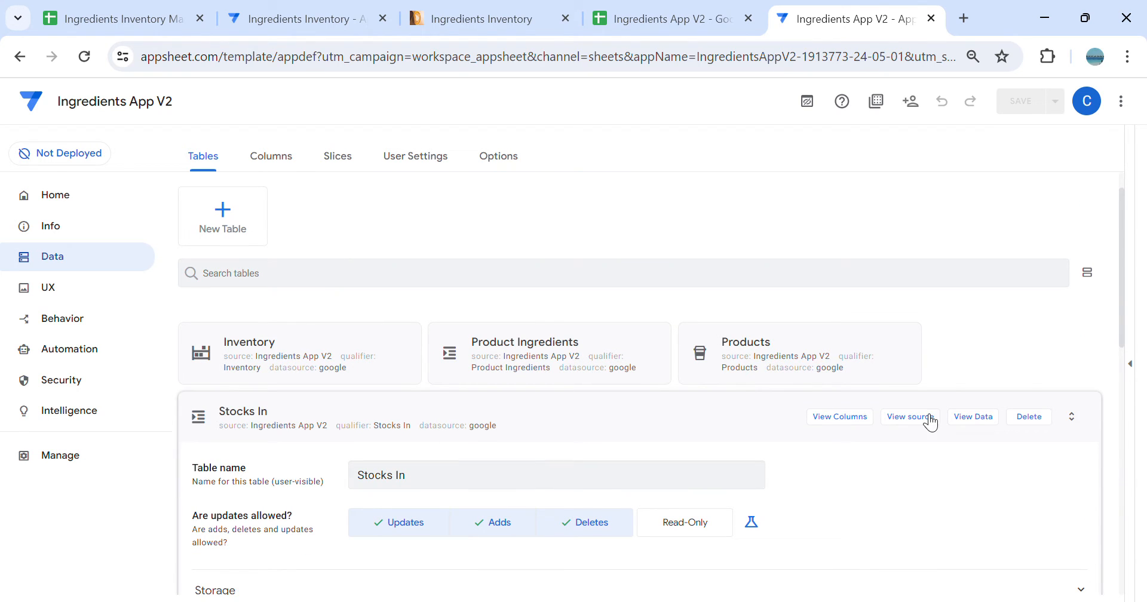
{"action": "left_click", "coordinate": [841, 419]}
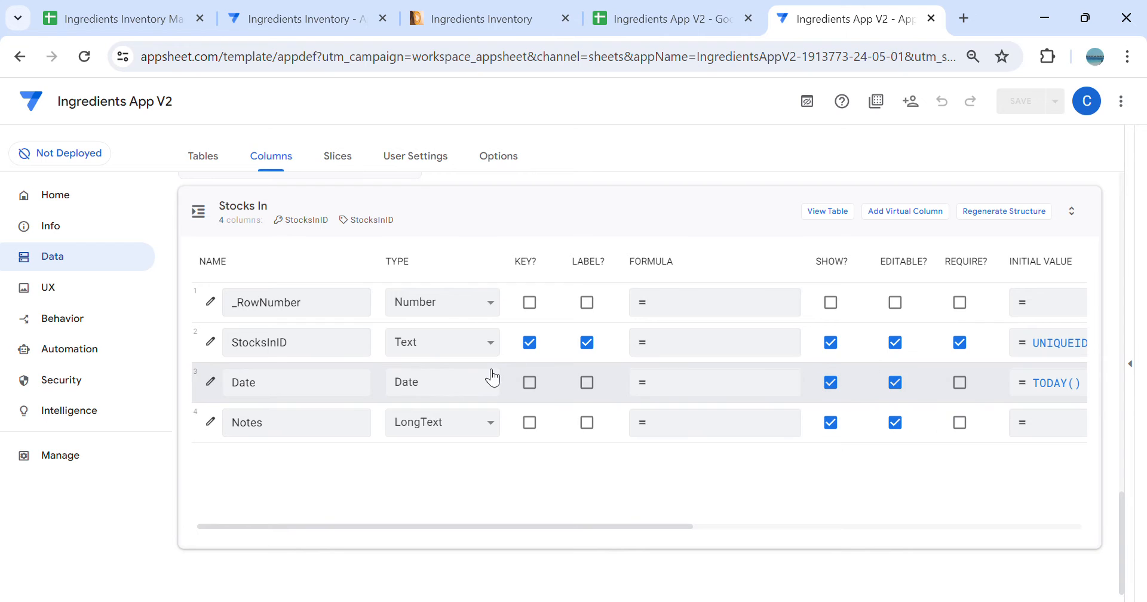
Set the Editable_If expression of the StocksInID column in Stocks In to isblank([_this])
{"action": "left_click", "coordinate": [209, 344]}
{"action": "scroll", "coordinate": [561, 412], "scroll_direction": "down", "scroll_amount": 2}
{"action": "scroll", "coordinate": [560, 407], "scroll_direction": "down", "scroll_amount": 3}
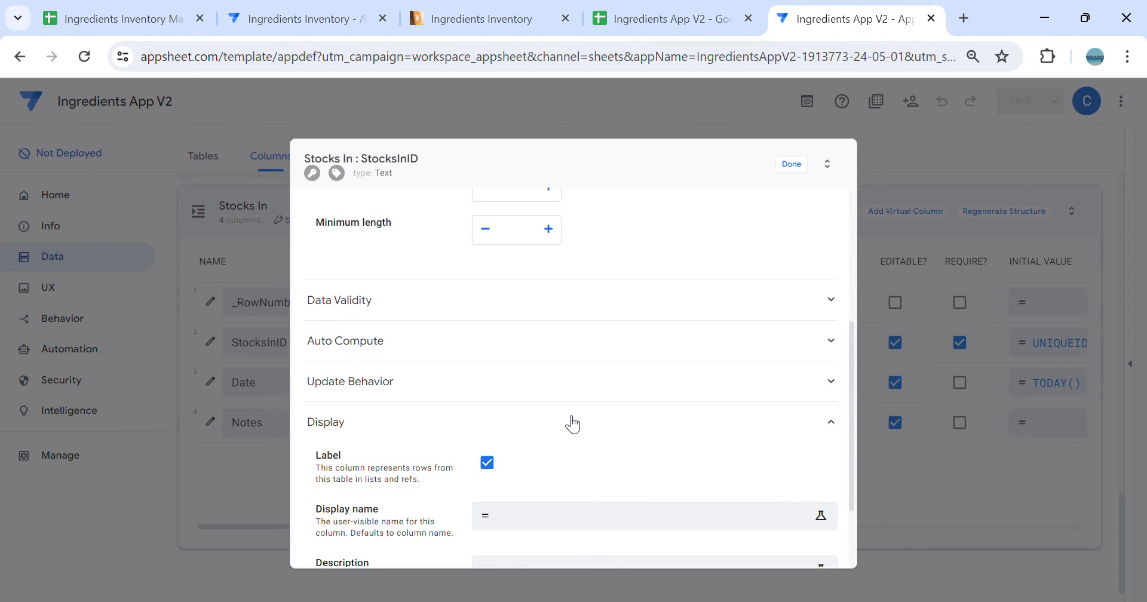
{"action": "left_click", "coordinate": [568, 381]}
{"action": "left_click", "coordinate": [819, 474]}
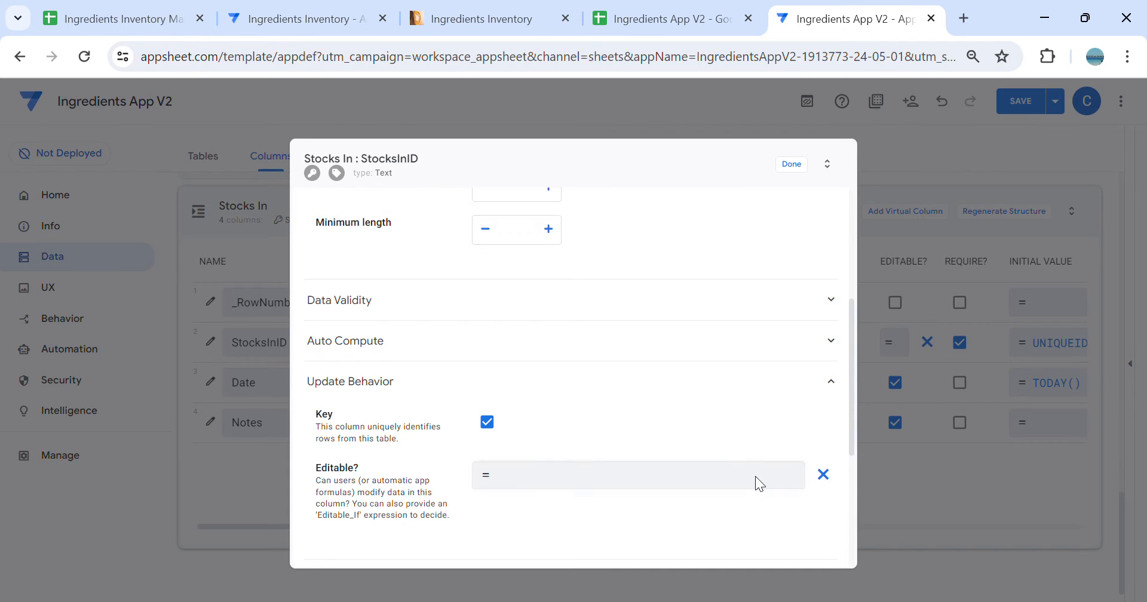
{"action": "left_click", "coordinate": [756, 476]}
{"action": "type", "text": "isbl"}
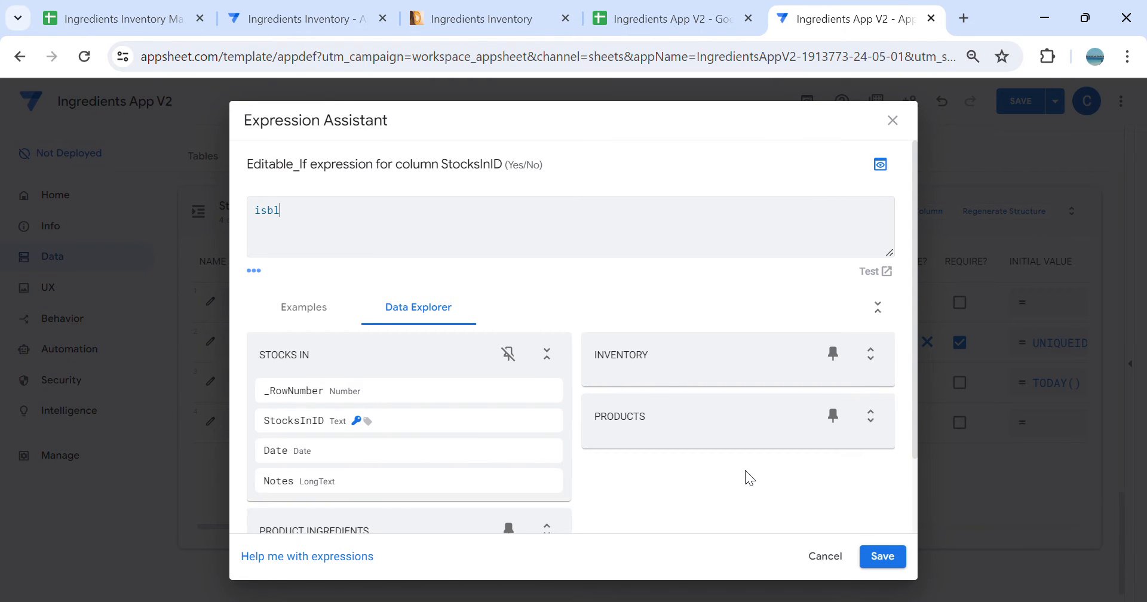
{"action": "type", "text": "ank("}
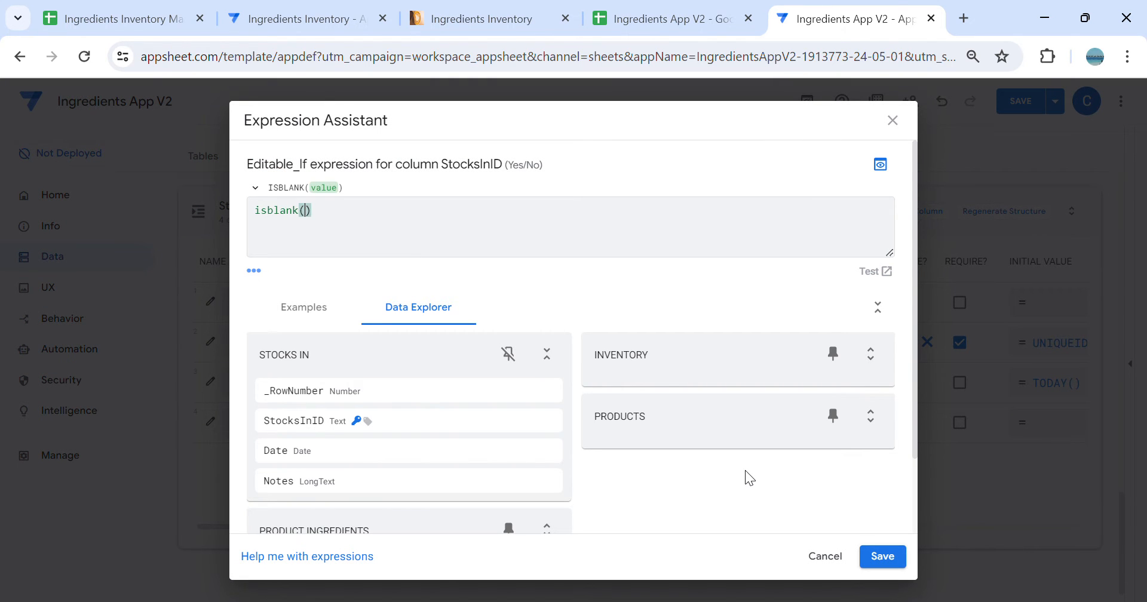
{"action": "type", "text": "[_this"}
{"action": "key", "text": "ctrl+a"}
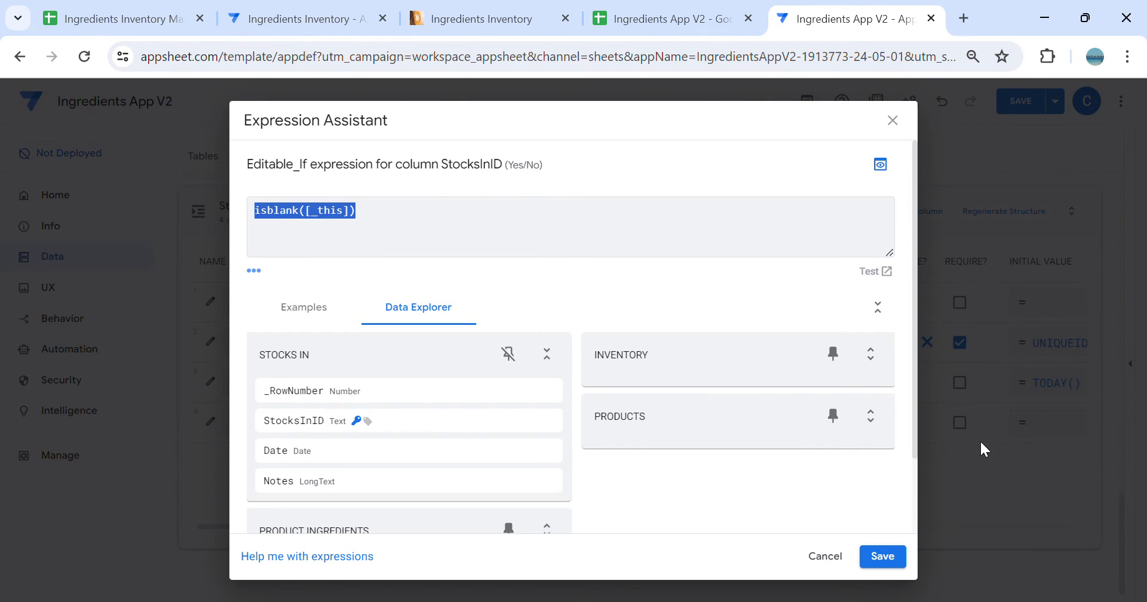
{"action": "left_click", "coordinate": [881, 556]}
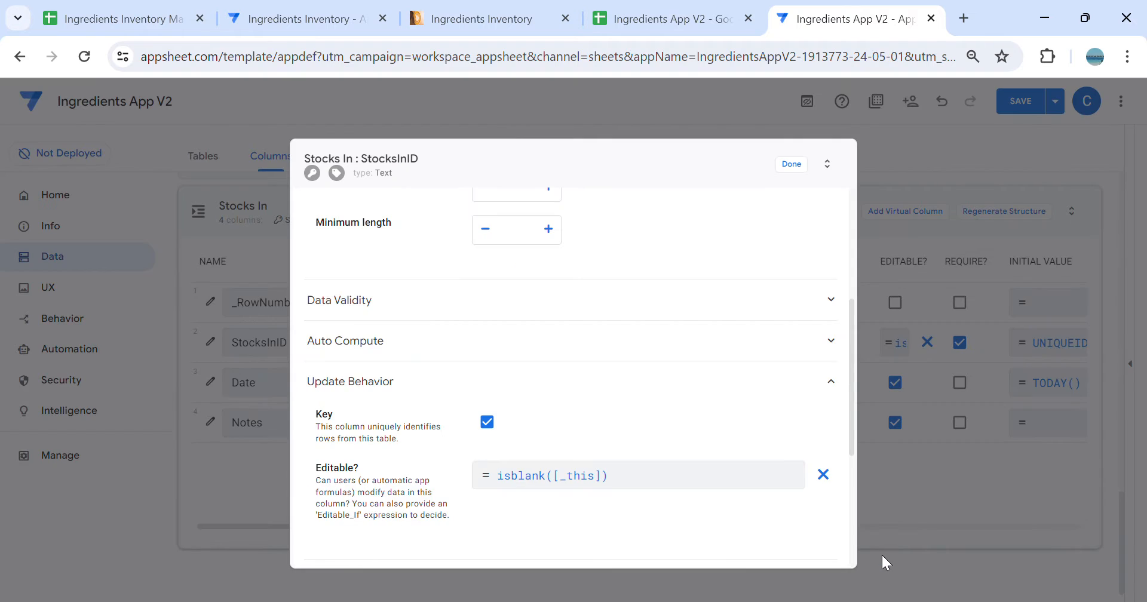
{"action": "left_click", "coordinate": [821, 159]}
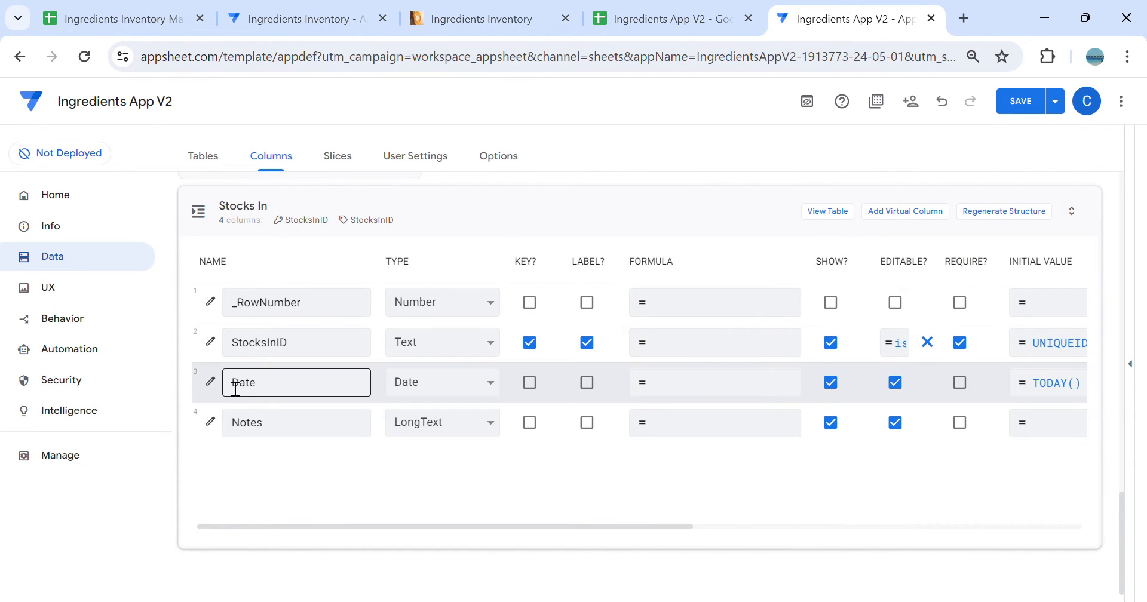
Make the Date column of Stocks In required and turn on its long date format
{"action": "left_click", "coordinate": [969, 386]}
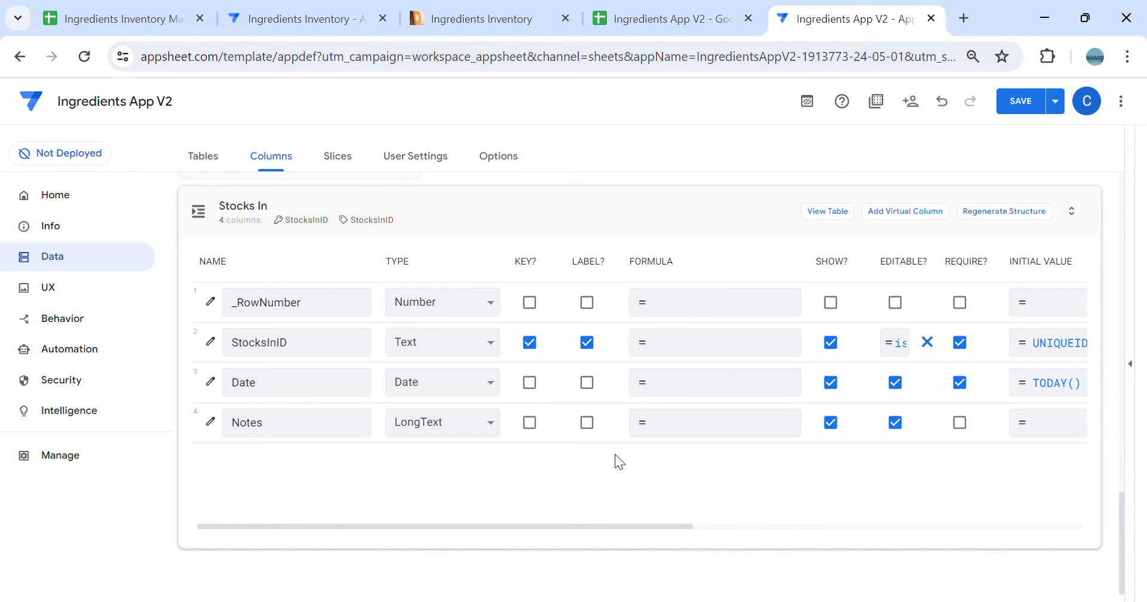
{"action": "left_click", "coordinate": [211, 383]}
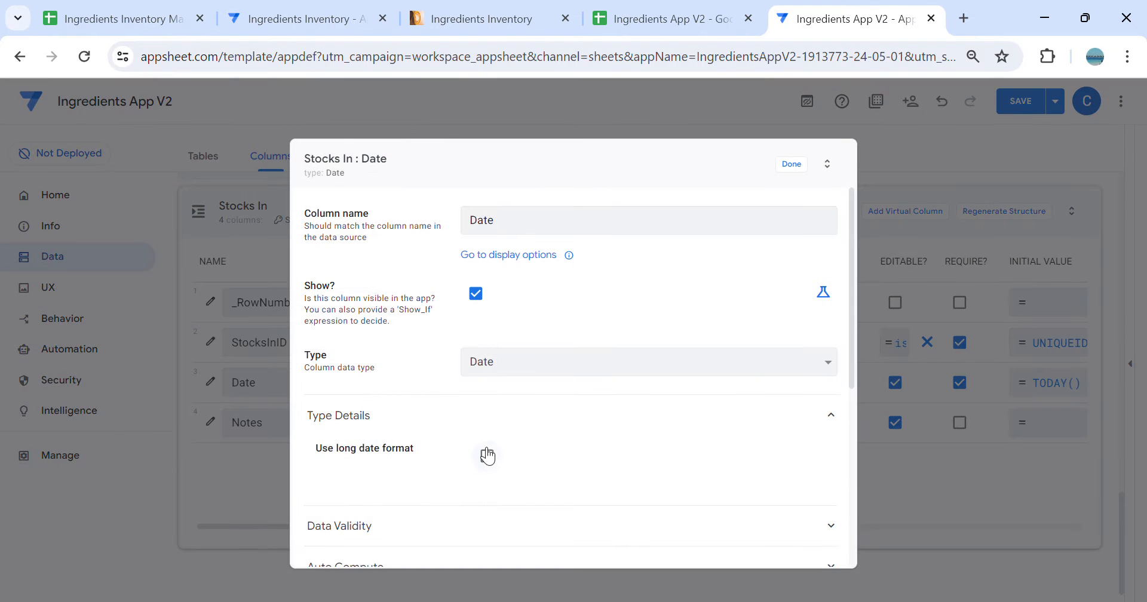
{"action": "left_click", "coordinate": [488, 455]}
{"action": "left_click", "coordinate": [795, 165]}
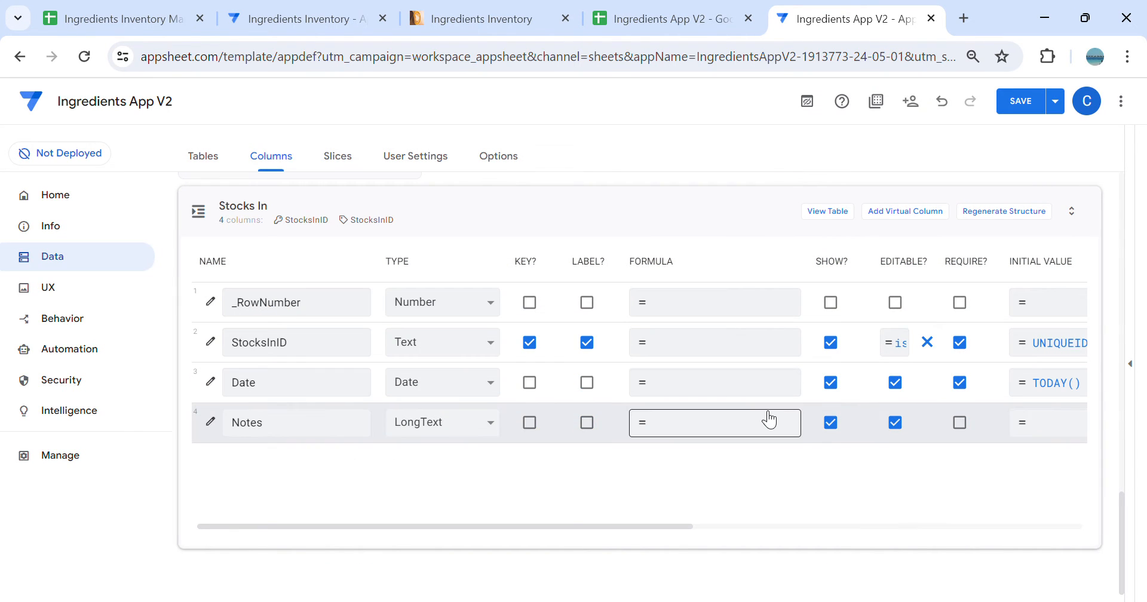
Return to the table list and open the columns of the Stocks In Log table
{"action": "scroll", "coordinate": [786, 445], "scroll_direction": "up", "scroll_amount": 10}
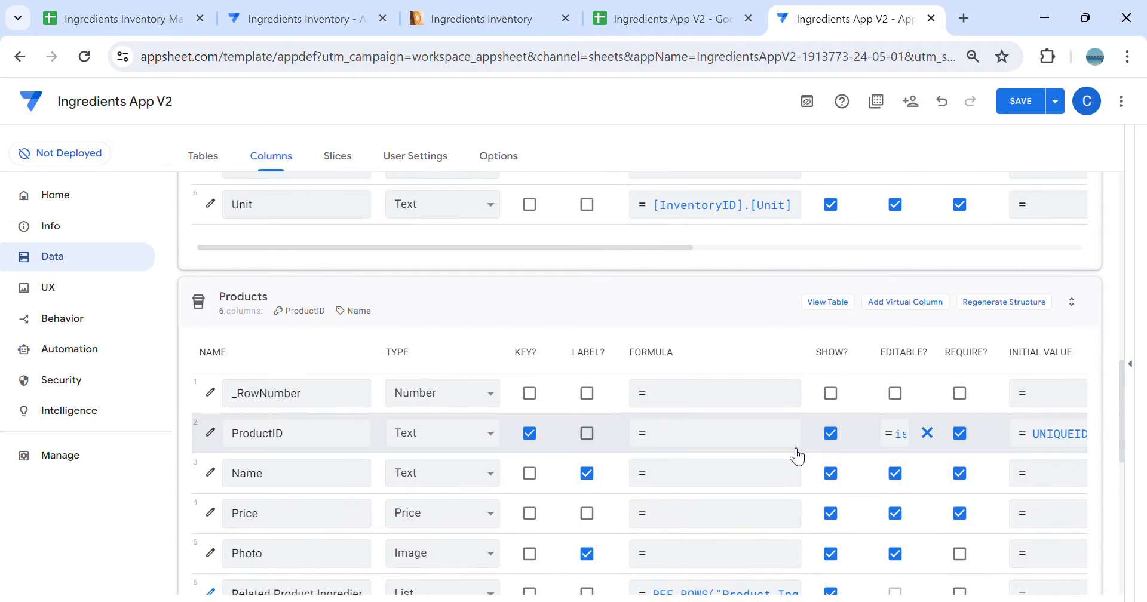
{"action": "scroll", "coordinate": [797, 457], "scroll_direction": "down", "scroll_amount": 10}
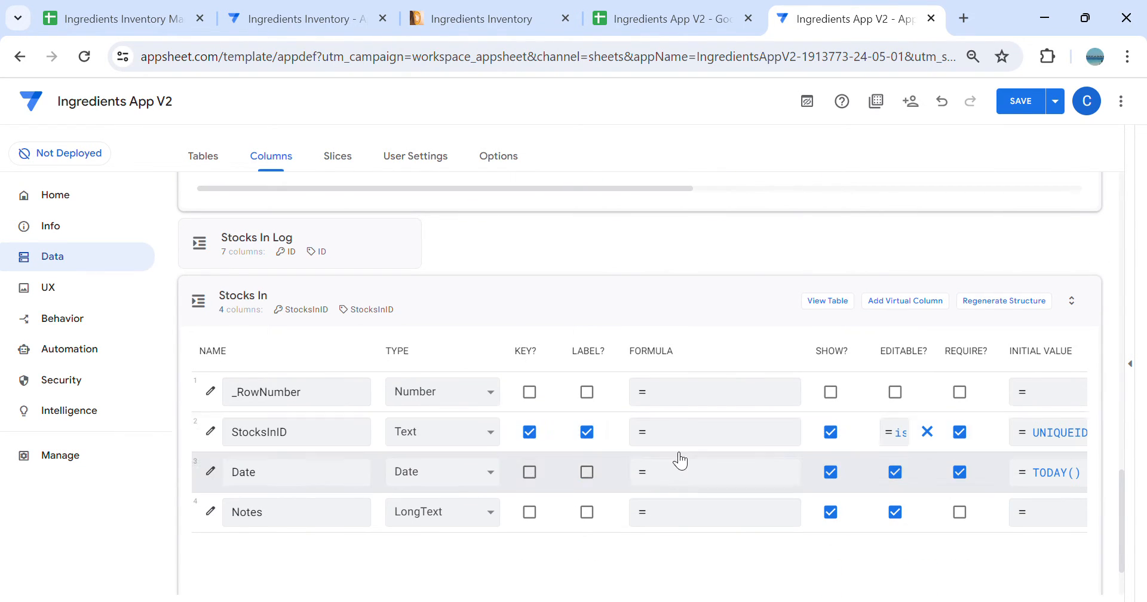
{"action": "scroll", "coordinate": [680, 461], "scroll_direction": "up", "scroll_amount": 10}
{"action": "left_click", "coordinate": [216, 157]}
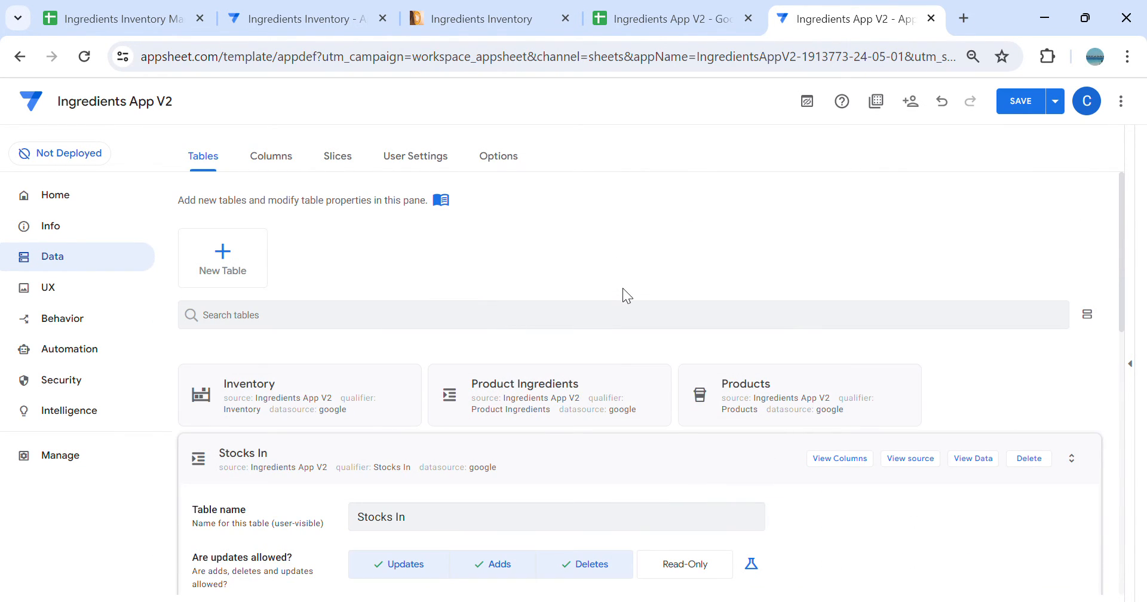
{"action": "scroll", "coordinate": [687, 464], "scroll_direction": "down", "scroll_amount": 3}
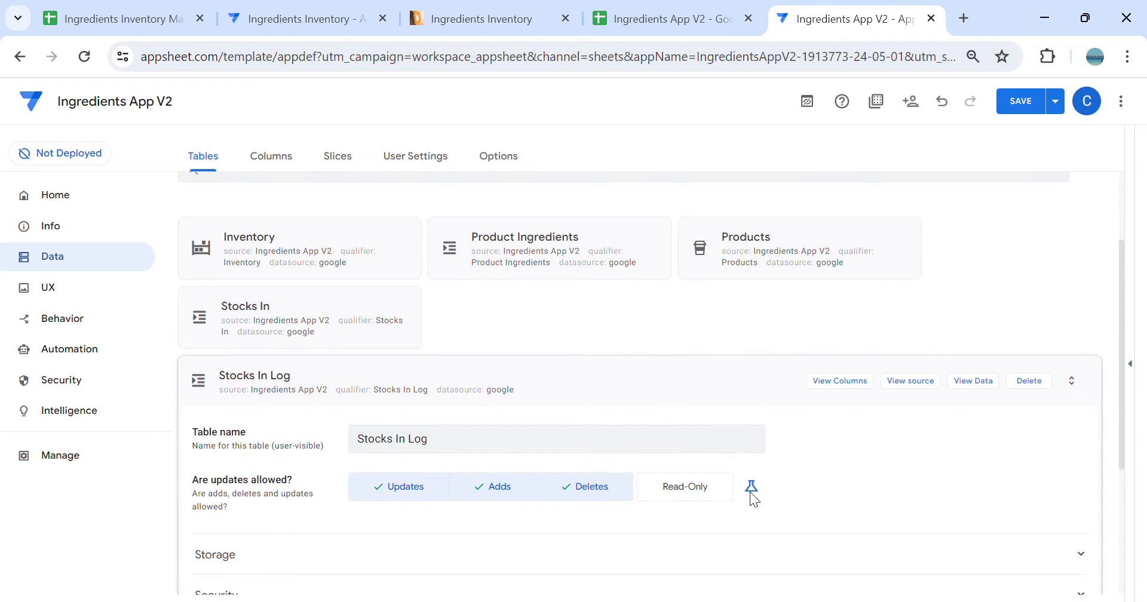
{"action": "left_click", "coordinate": [844, 351]}
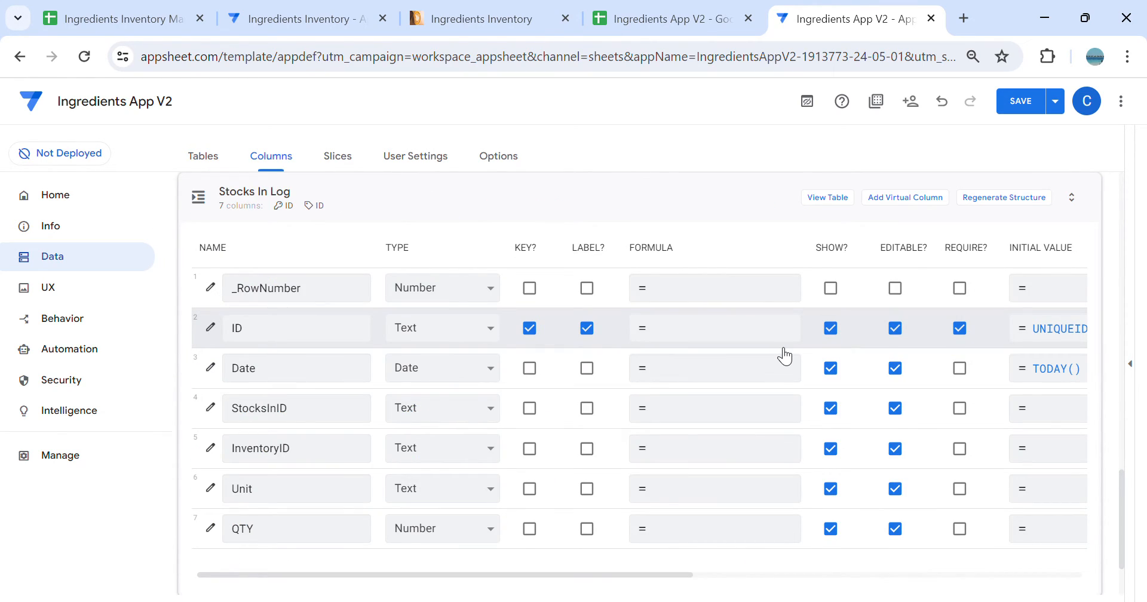
Set the Editable_If expression of the ID column in Stocks In Log to isblank([_this])
{"action": "left_click", "coordinate": [212, 325]}
{"action": "scroll", "coordinate": [504, 419], "scroll_direction": "down", "scroll_amount": 5}
{"action": "left_click", "coordinate": [422, 392]}
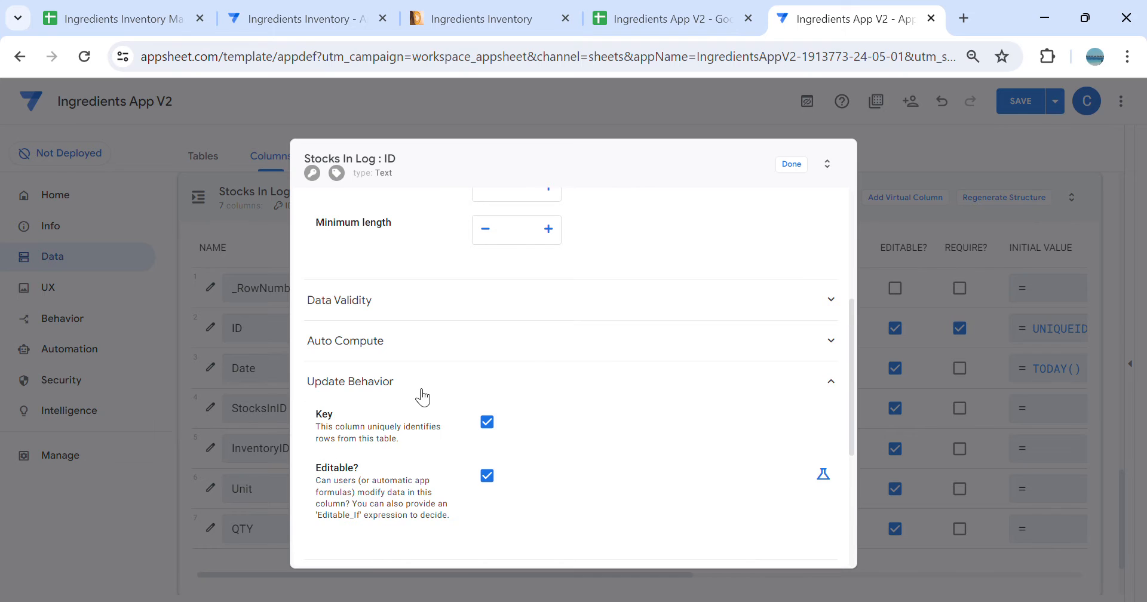
{"action": "left_click", "coordinate": [823, 475]}
{"action": "left_click", "coordinate": [791, 473]}
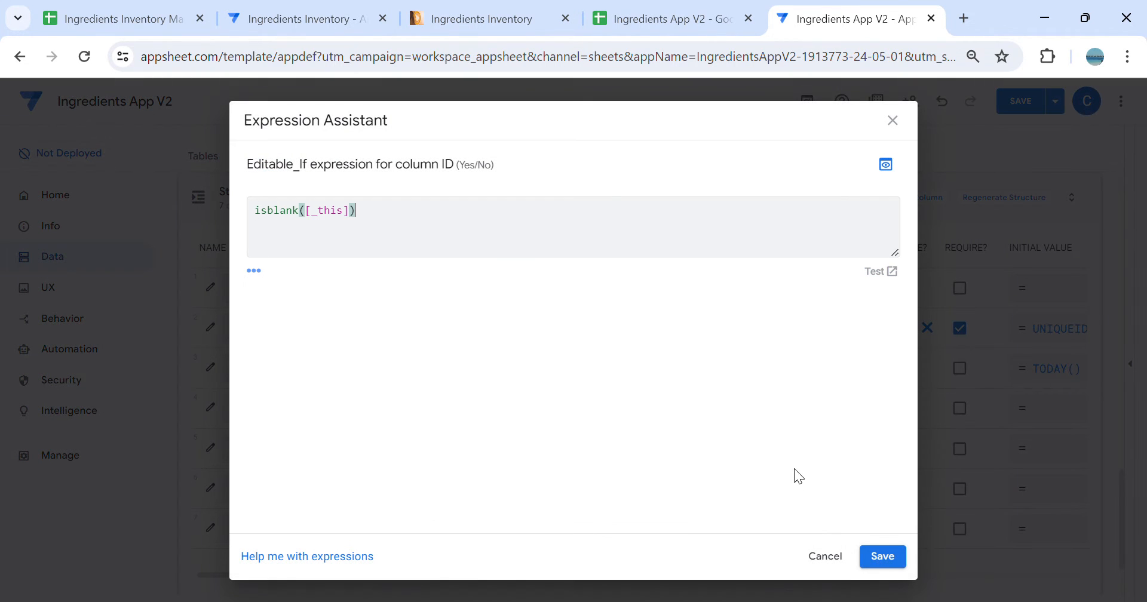
{"action": "left_click", "coordinate": [896, 560]}
{"action": "left_click", "coordinate": [794, 164]}
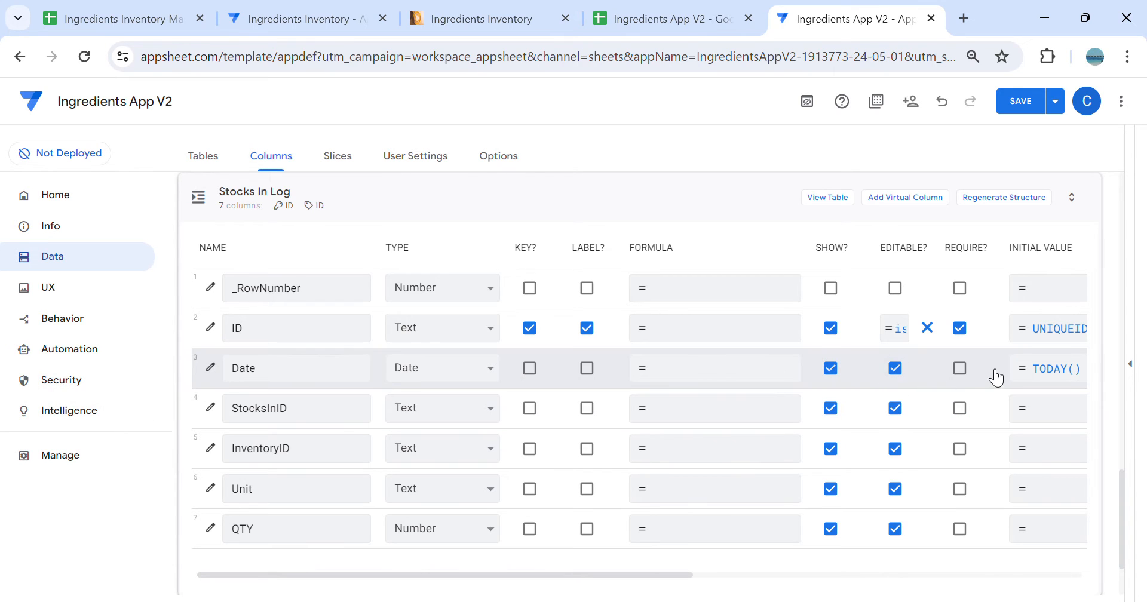
Make the Date column of Stocks In Log required and clear its initial value formula
{"action": "left_click", "coordinate": [959, 369]}
{"action": "left_click", "coordinate": [1064, 380]}
{"action": "key", "text": "ctrl+a"}
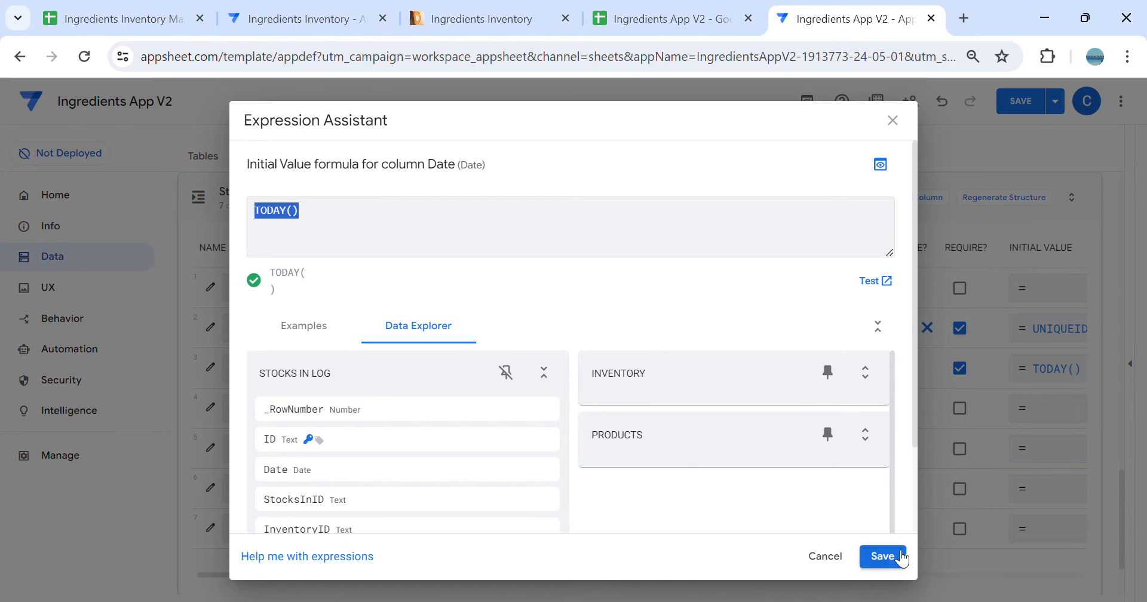
{"action": "left_click", "coordinate": [838, 557]}
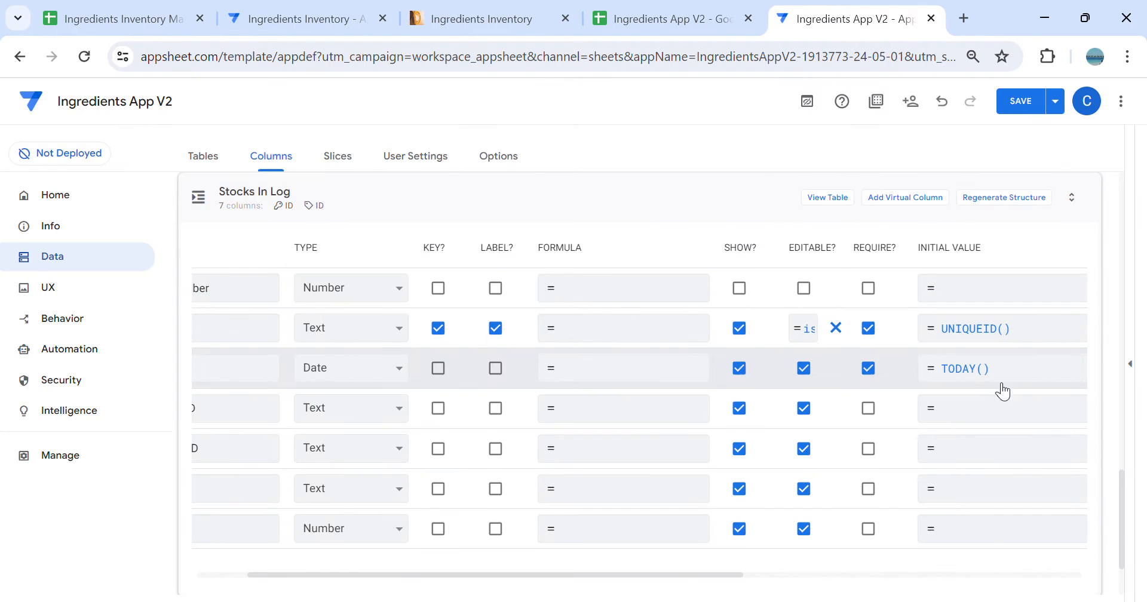
{"action": "left_click", "coordinate": [999, 383]}
{"action": "key", "text": "ctrl+a"}
{"action": "key", "text": "BackSpace"}
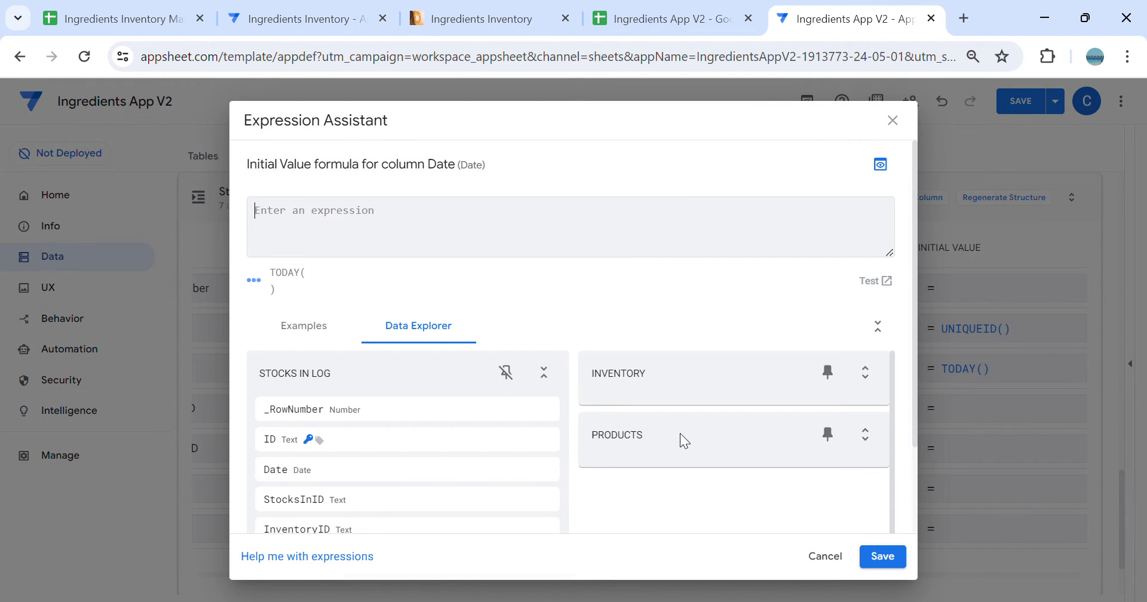
{"action": "left_click", "coordinate": [881, 556]}
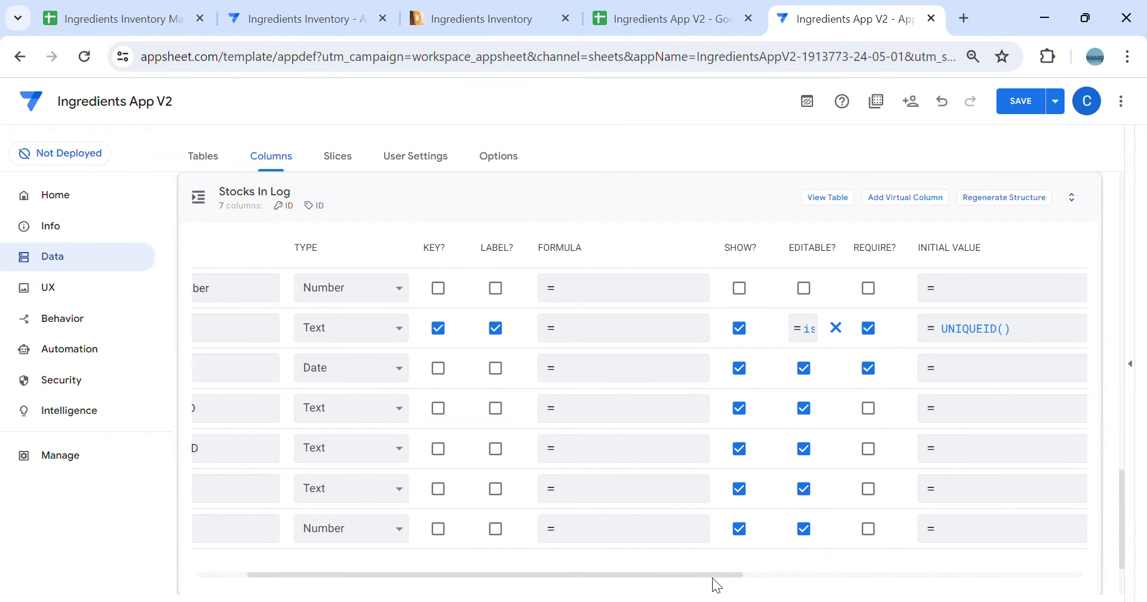
{"action": "left_click_drag", "start_coordinate": [714, 576], "coordinate": [450, 532]}
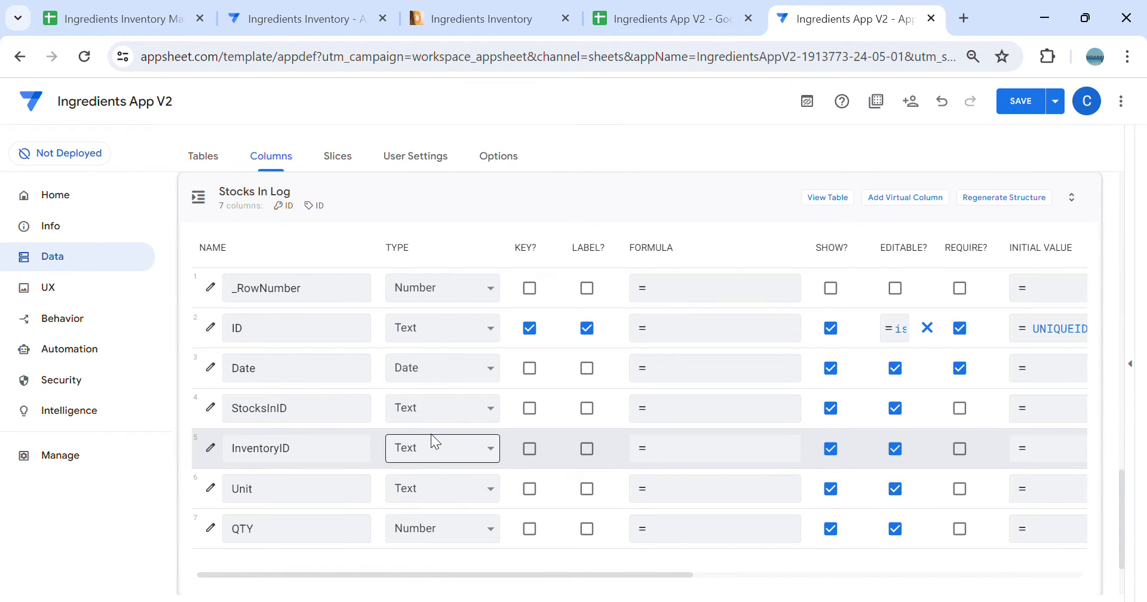
Make the StocksInID, InventoryID, Unit and QTY columns of Stocks In Log required
{"action": "left_click", "coordinate": [961, 408]}
{"action": "left_click", "coordinate": [960, 449]}
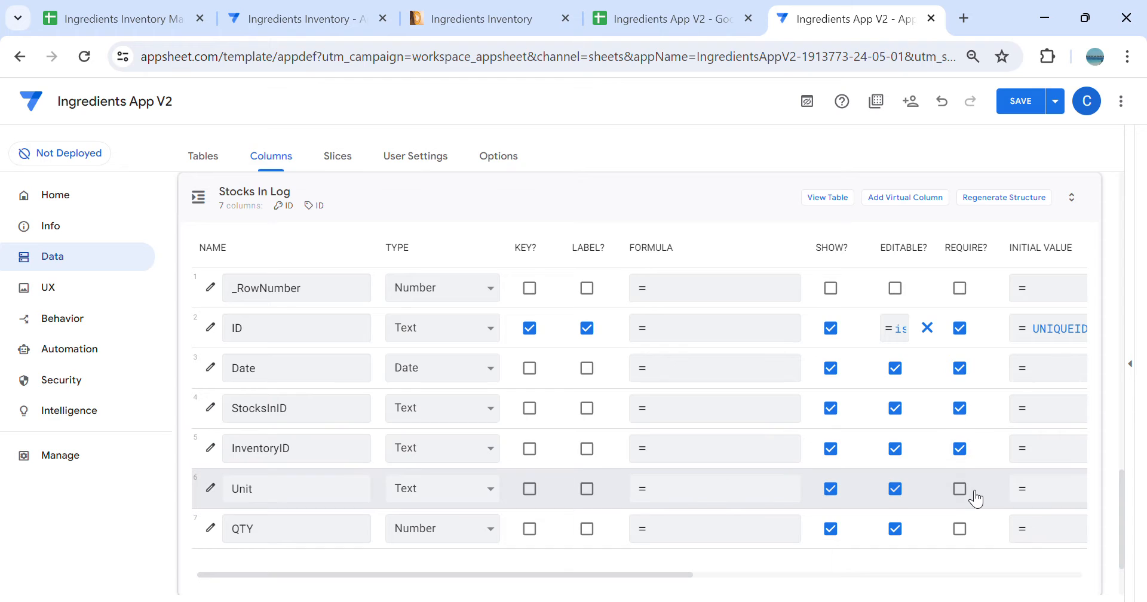
{"action": "left_click", "coordinate": [961, 489]}
{"action": "left_click", "coordinate": [961, 528]}
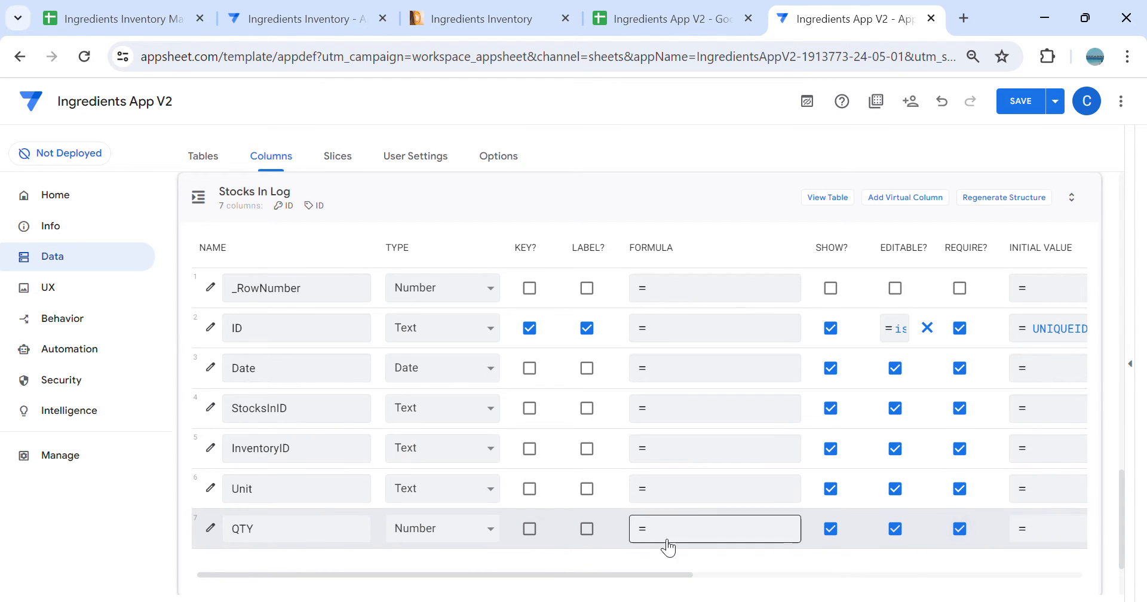
Change StocksInID in Stocks In Log to a Ref to the Stocks In table and mark it as part of that table
{"action": "left_click", "coordinate": [432, 416]}
{"action": "left_click", "coordinate": [441, 348]}
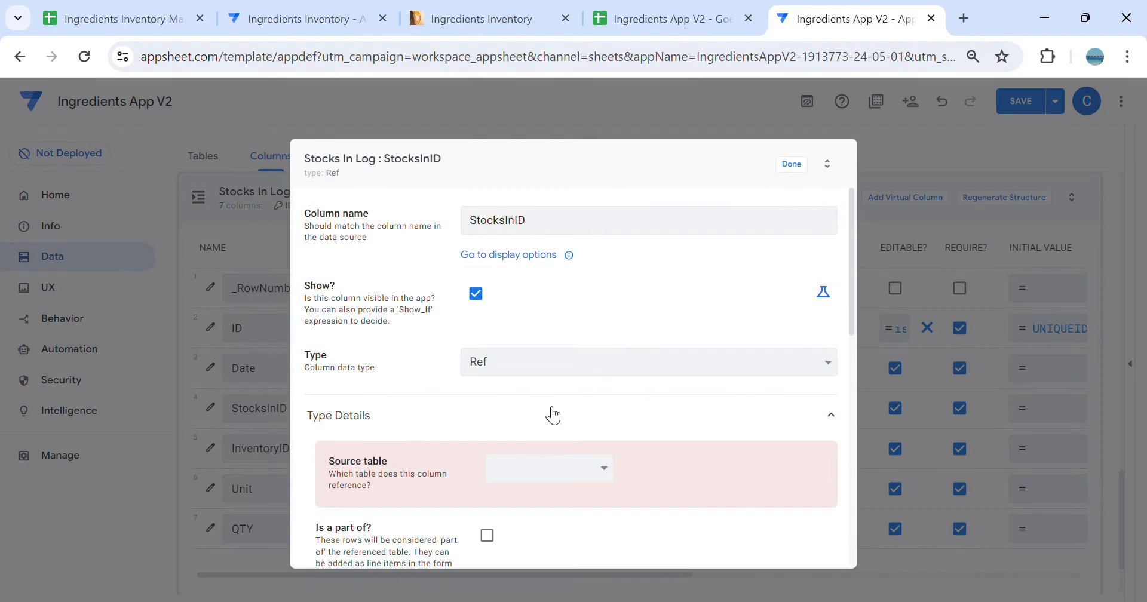
{"action": "left_click", "coordinate": [555, 476]}
{"action": "scroll", "coordinate": [682, 463], "scroll_direction": "down", "scroll_amount": 2}
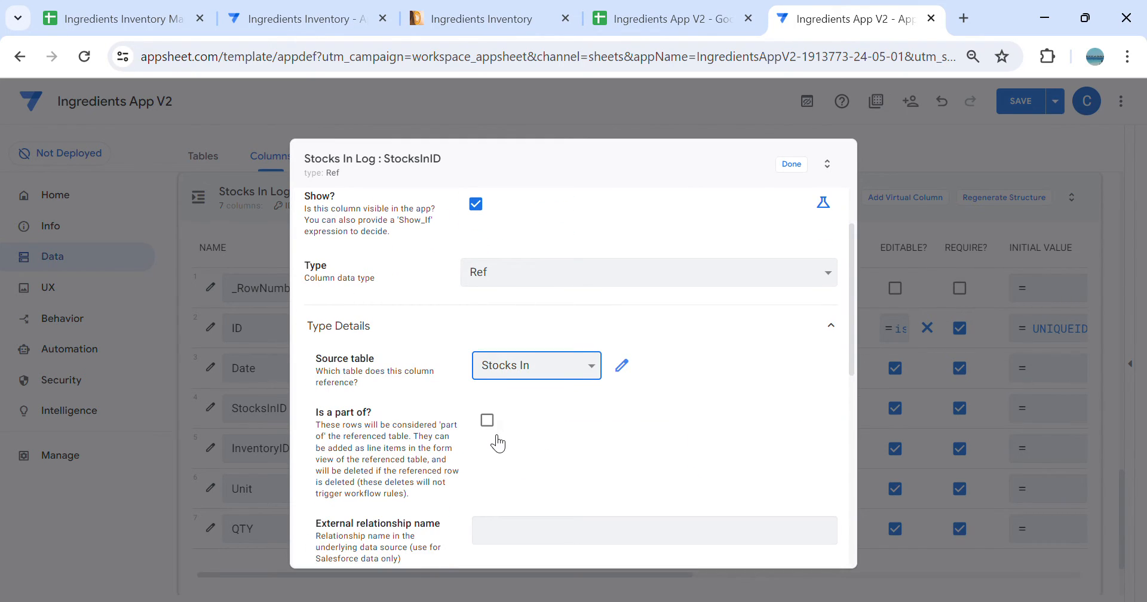
{"action": "left_click", "coordinate": [494, 426]}
{"action": "left_click", "coordinate": [792, 165]}
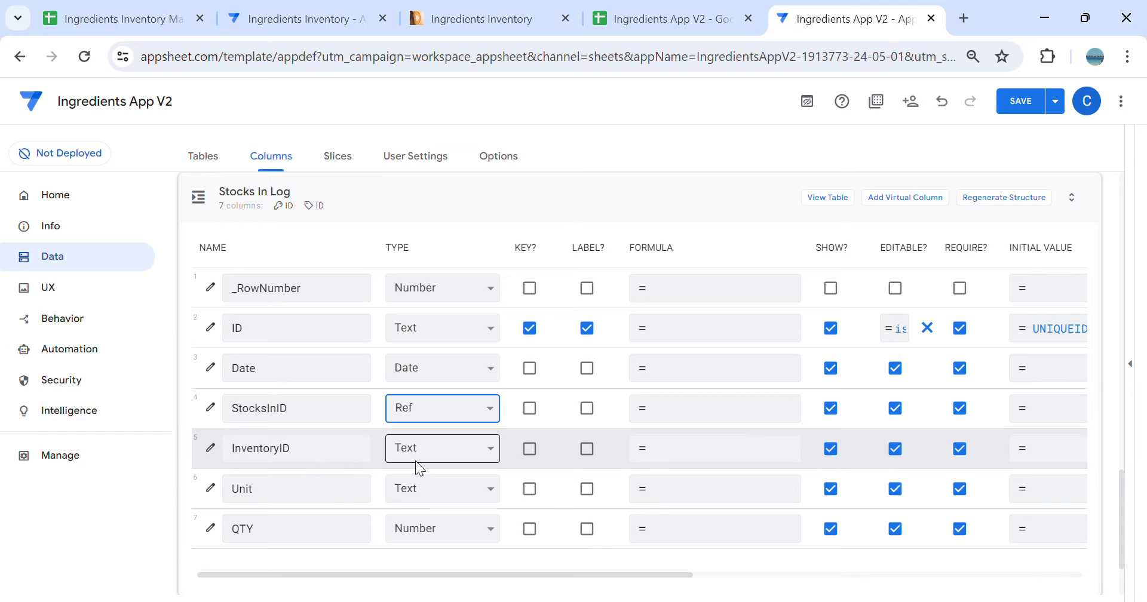
Change InventoryID in Stocks In Log to a Ref with Inventory as its source table
{"action": "left_click", "coordinate": [462, 444]}
{"action": "left_click", "coordinate": [460, 357]}
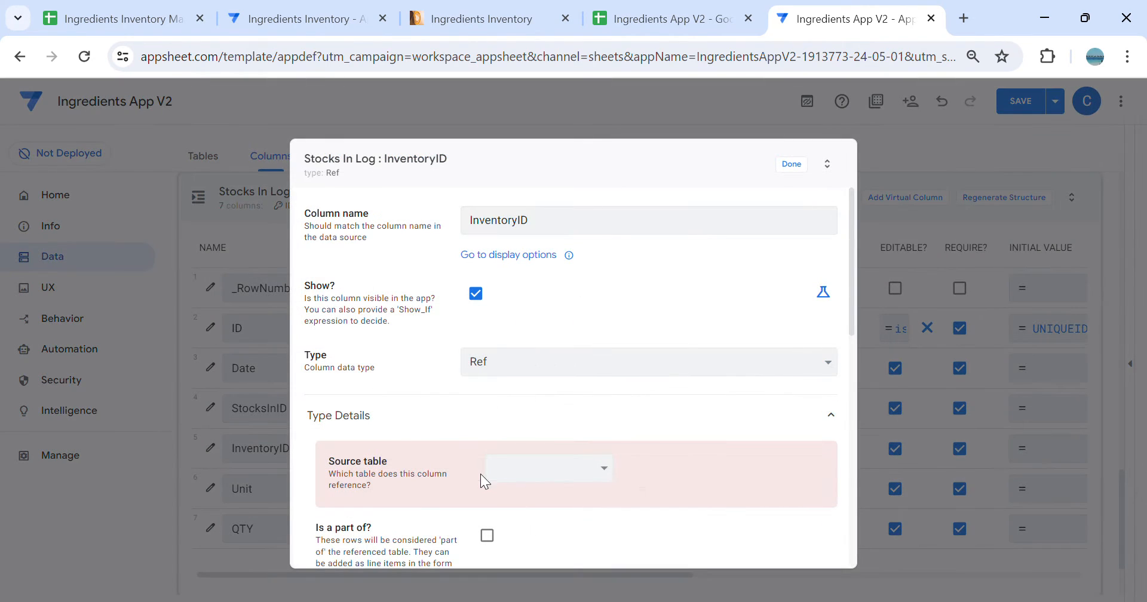
{"action": "left_click", "coordinate": [529, 465]}
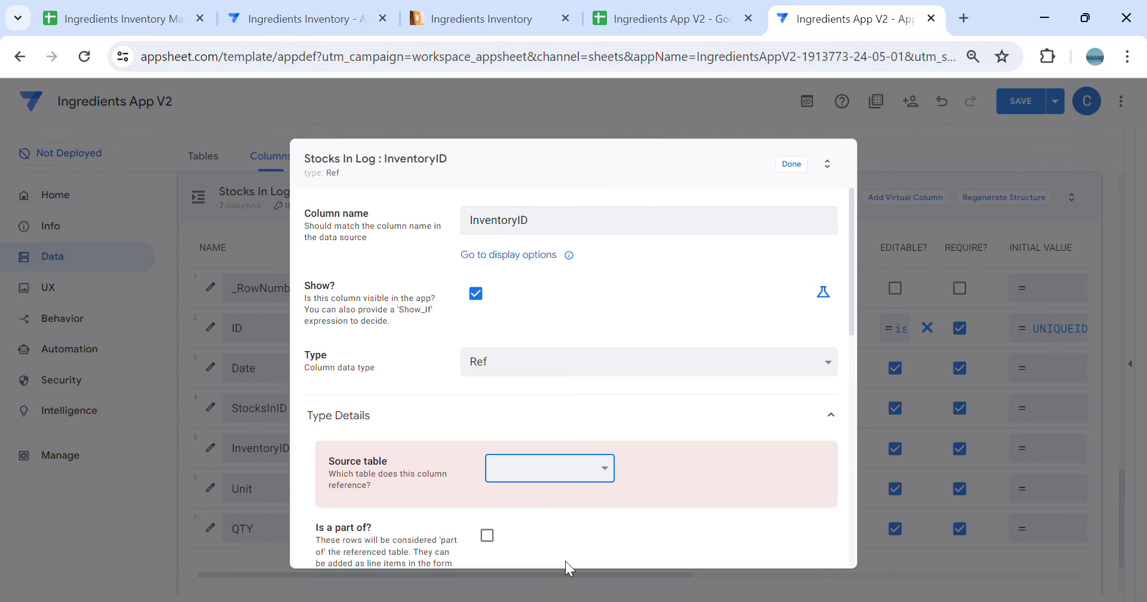
{"action": "left_click", "coordinate": [569, 509]}
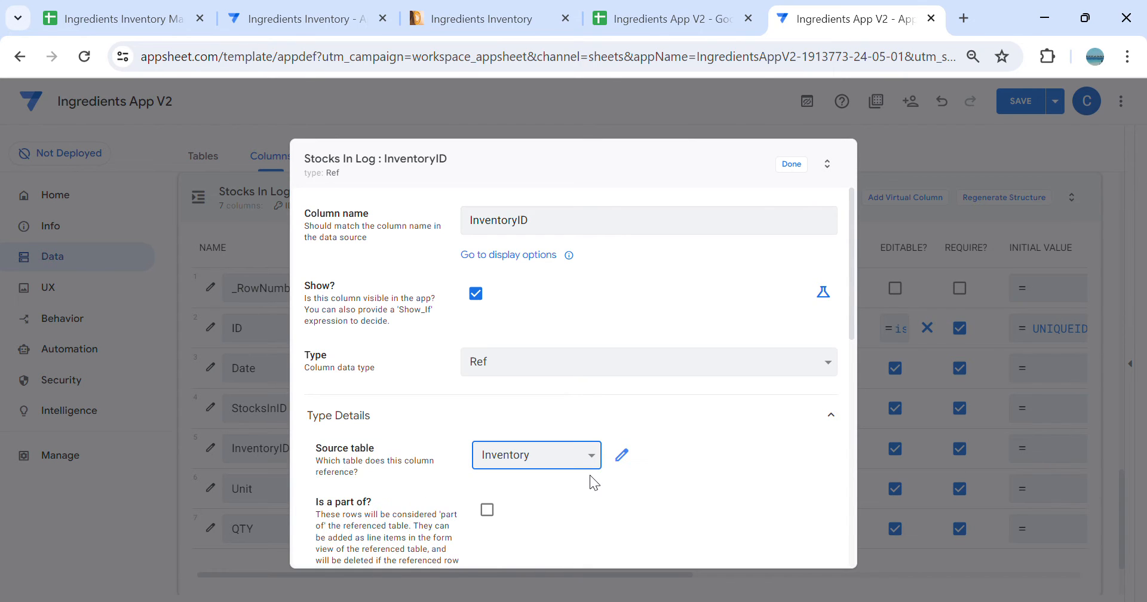
Set the Valid If formula of InventoryID in Stocks In Log to ORDERBY(Inventory[InventoryID],[Item Name],FALSE)
{"action": "scroll", "coordinate": [729, 360], "scroll_direction": "down", "scroll_amount": 5}
{"action": "left_click", "coordinate": [484, 487]}
{"action": "scroll", "coordinate": [637, 445], "scroll_direction": "down", "scroll_amount": 3}
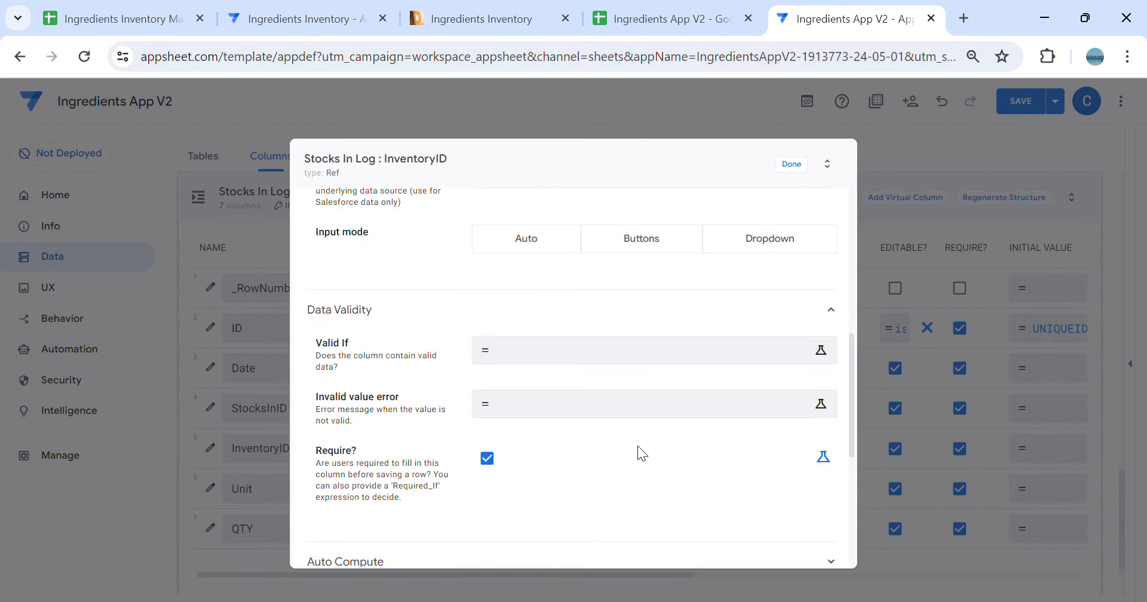
{"action": "left_click", "coordinate": [551, 364]}
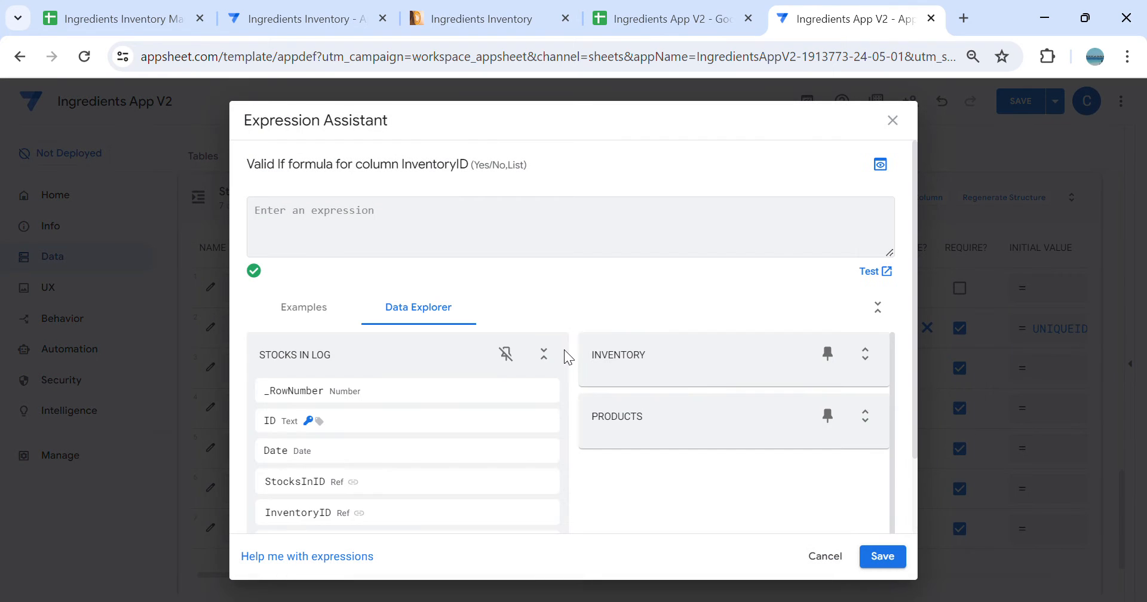
{"action": "type", "text": "ORD"}
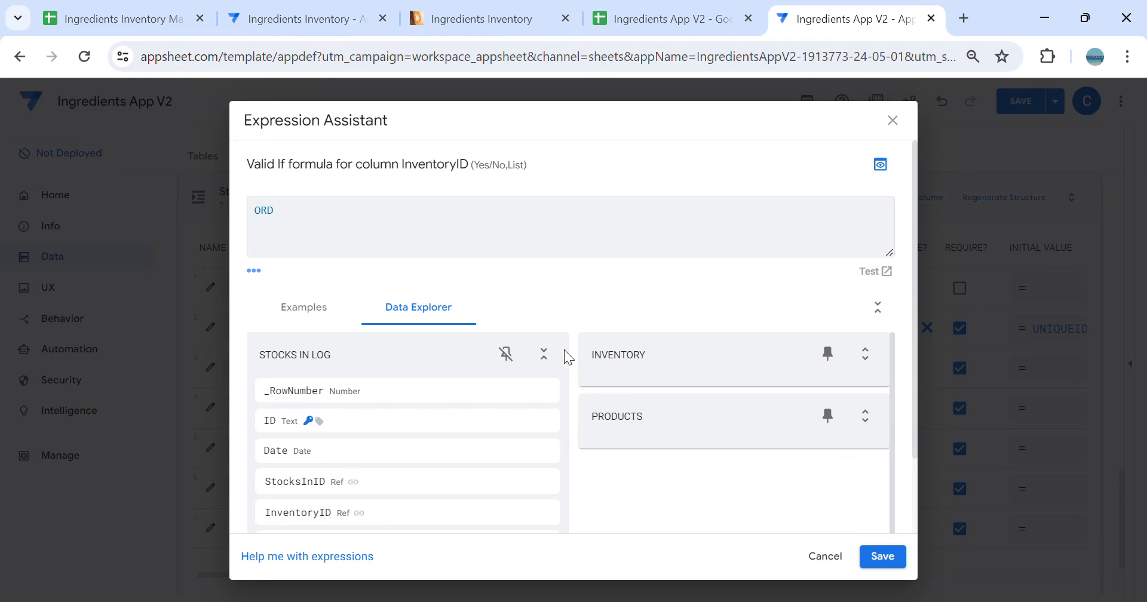
{"action": "type", "text": "ERBY(IN"}
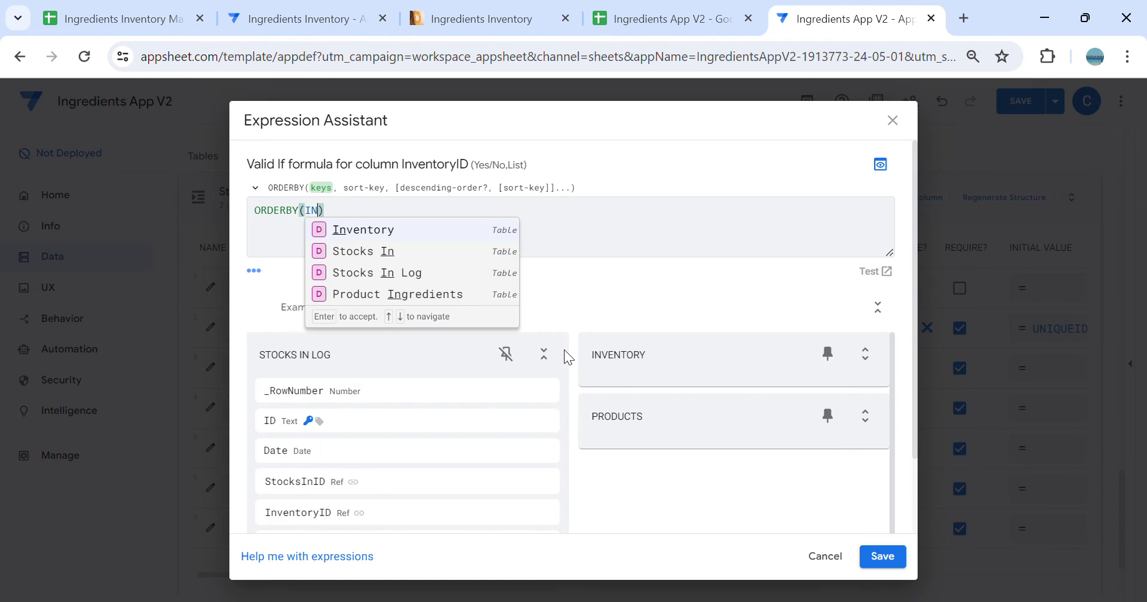
{"action": "left_click", "coordinate": [418, 231]}
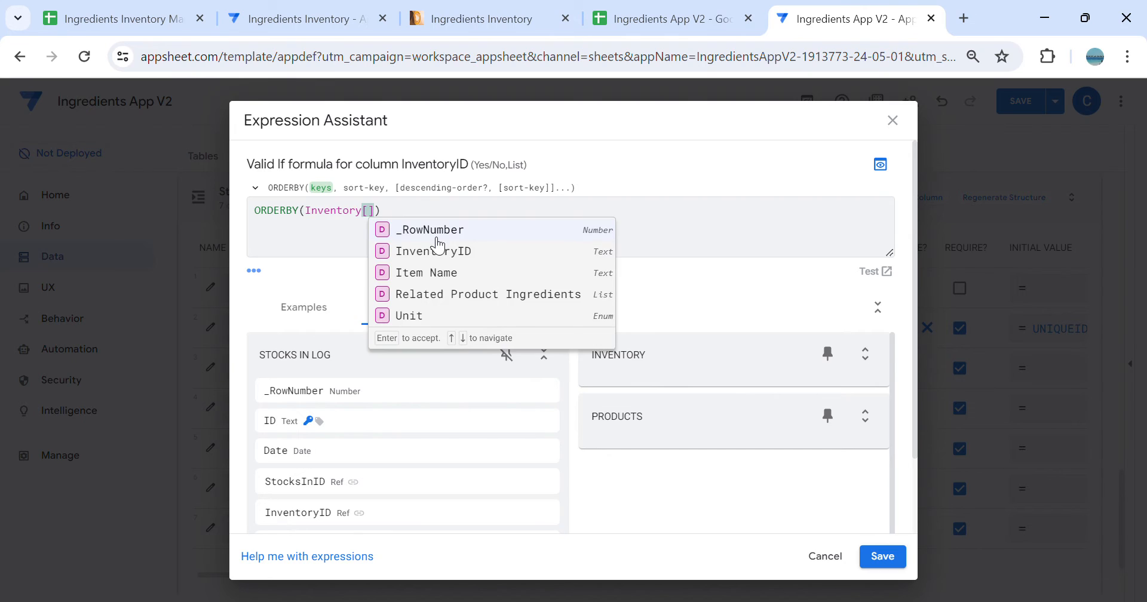
{"action": "left_click", "coordinate": [473, 257]}
{"action": "type", "text": ",["}
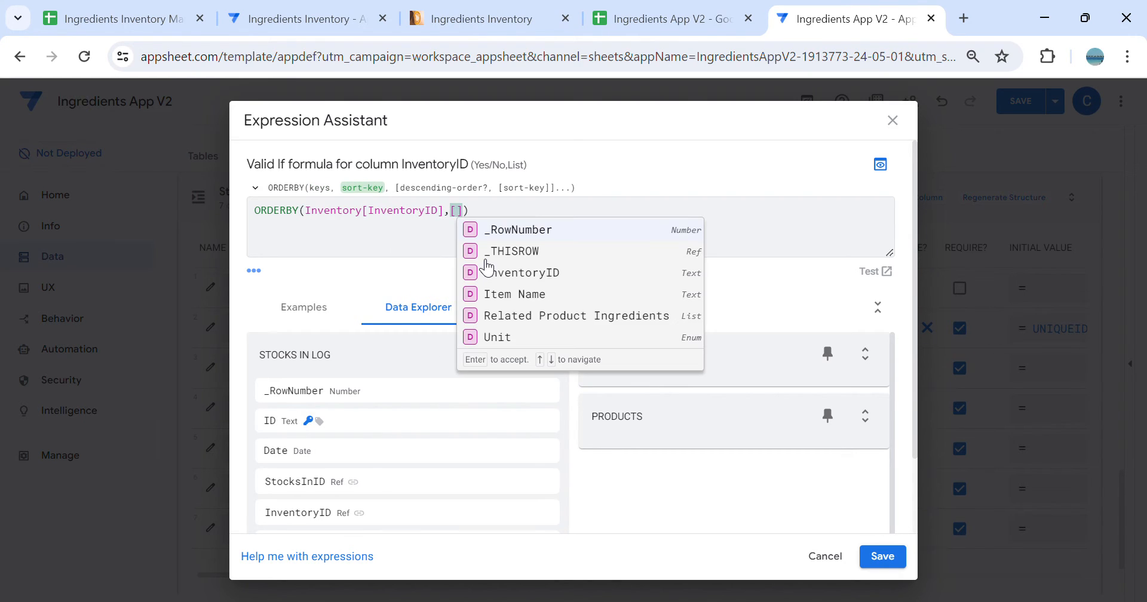
{"action": "left_click", "coordinate": [538, 297]}
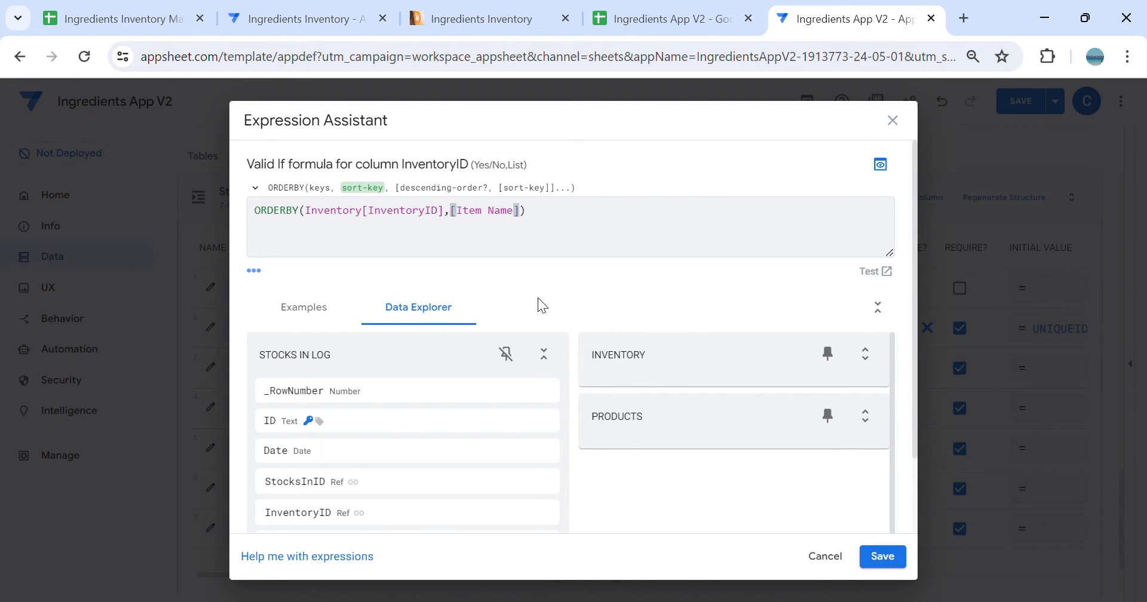
{"action": "type", "text": ",FALSE"}
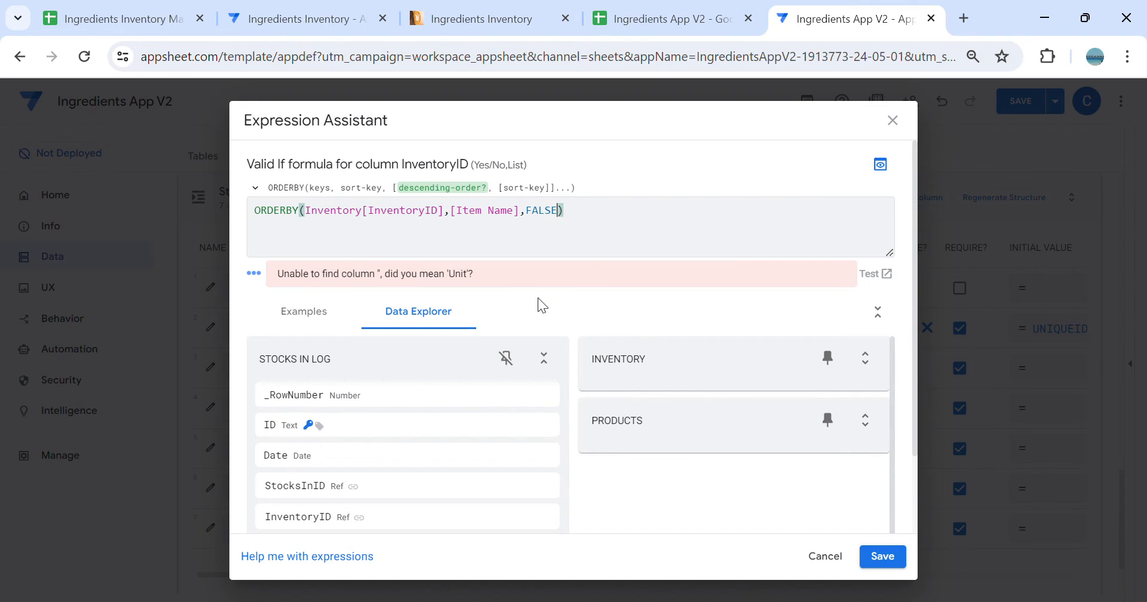
{"action": "left_click", "coordinate": [883, 556]}
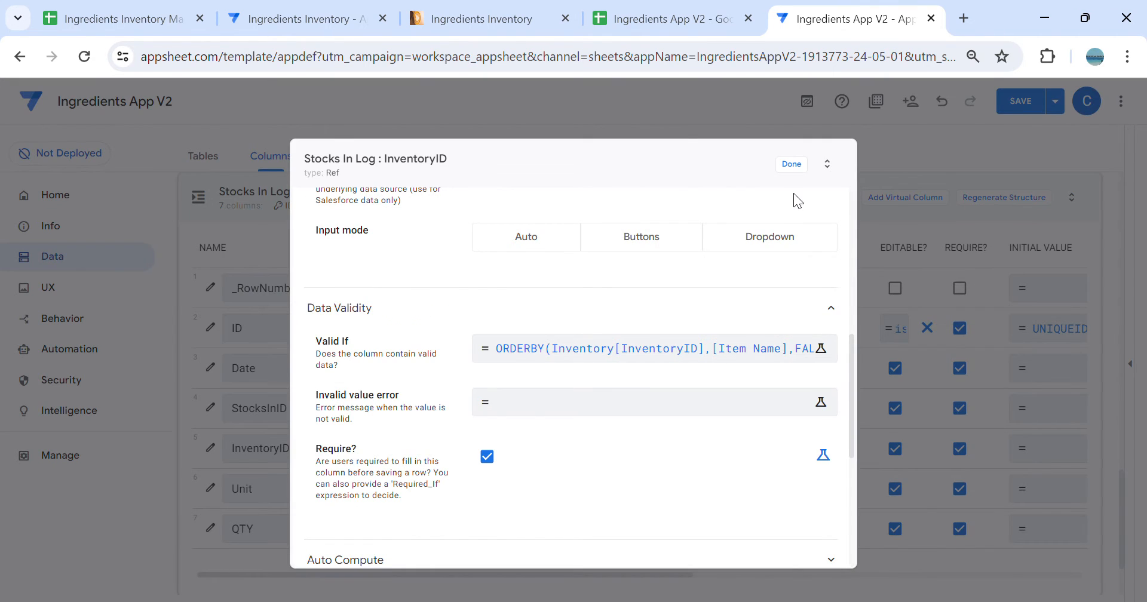
{"action": "left_click", "coordinate": [790, 163]}
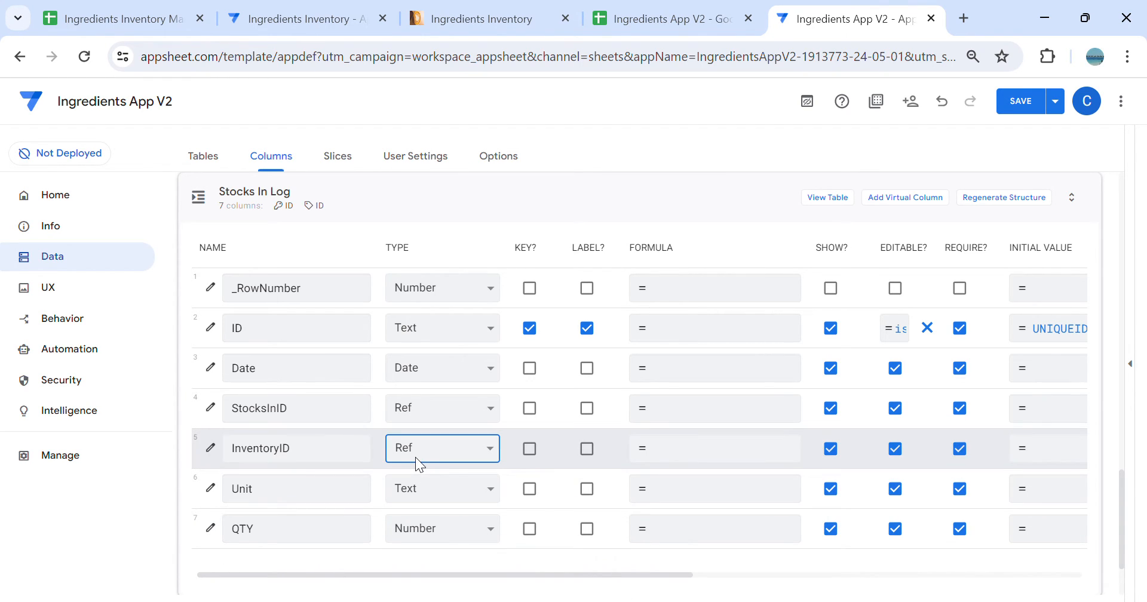
Switch to the finished Ingredients Inventory app and select Milk as InventoryID in its Stocks In form to check the Unit field
{"action": "left_click", "coordinate": [495, 24]}
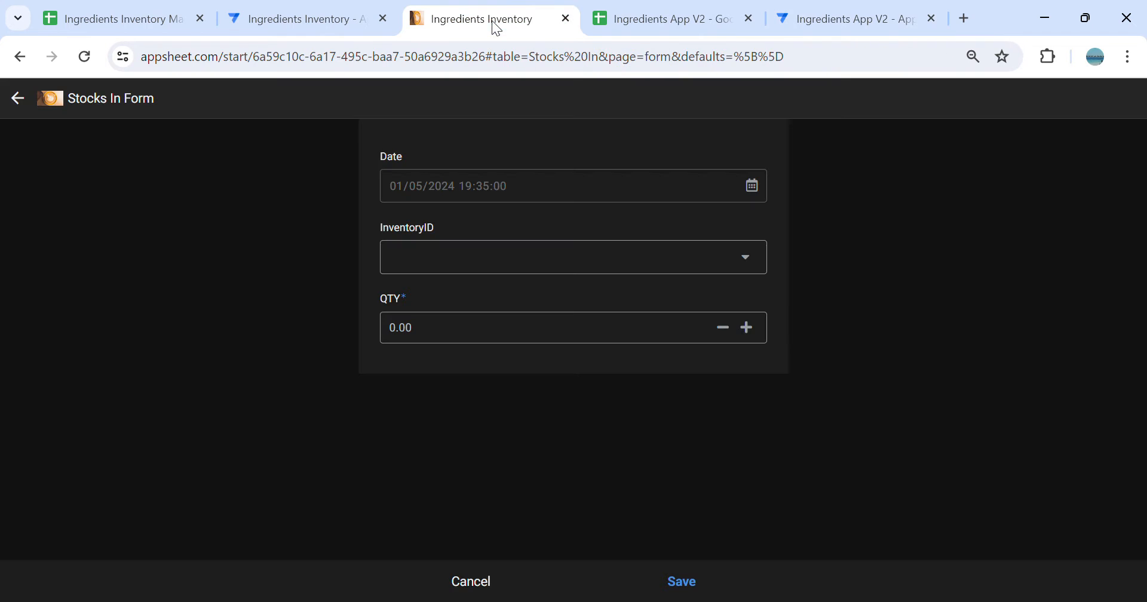
{"action": "left_click", "coordinate": [531, 262]}
{"action": "left_click", "coordinate": [478, 223]}
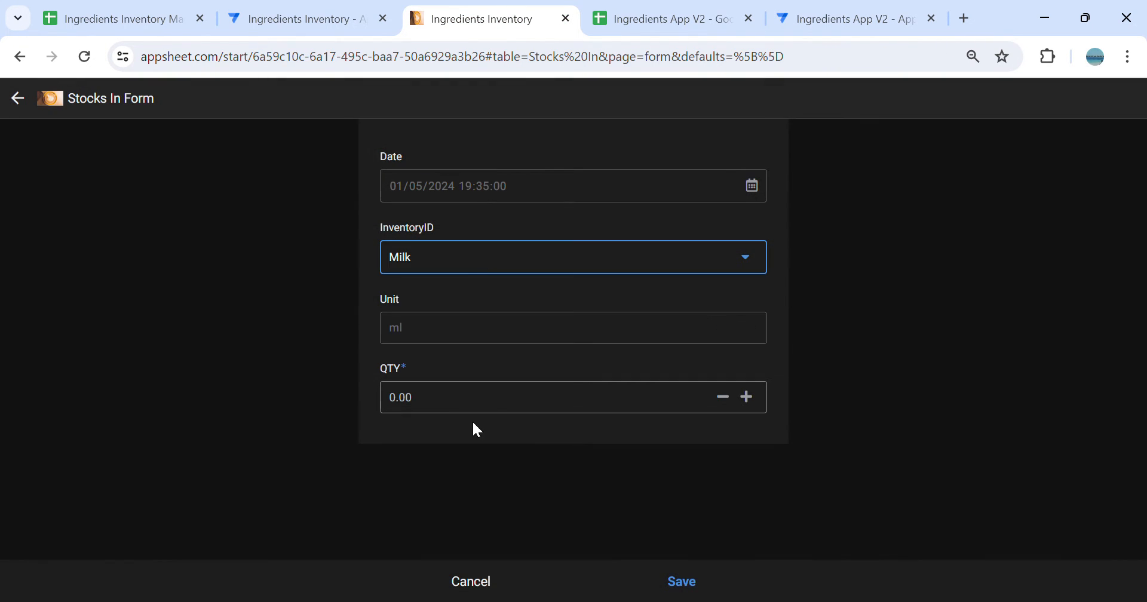
Back in the Ingredients App V2 editor, set the app formula of Unit in Stocks In Log to [InventoryID].[Unit] and save the app
{"action": "left_click", "coordinate": [841, 9]}
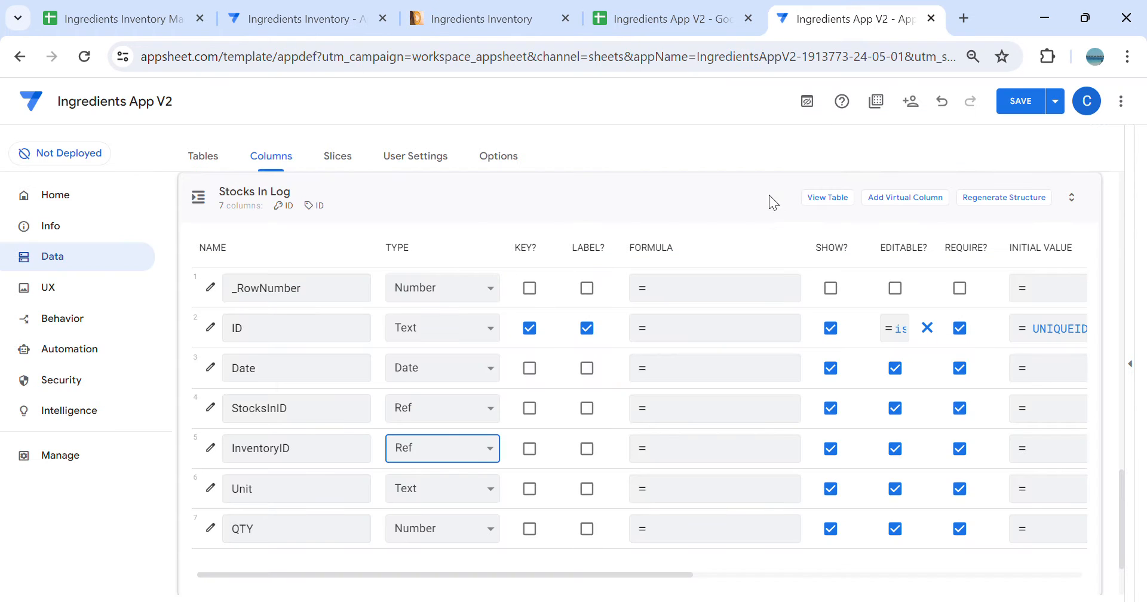
{"action": "left_click", "coordinate": [690, 487]}
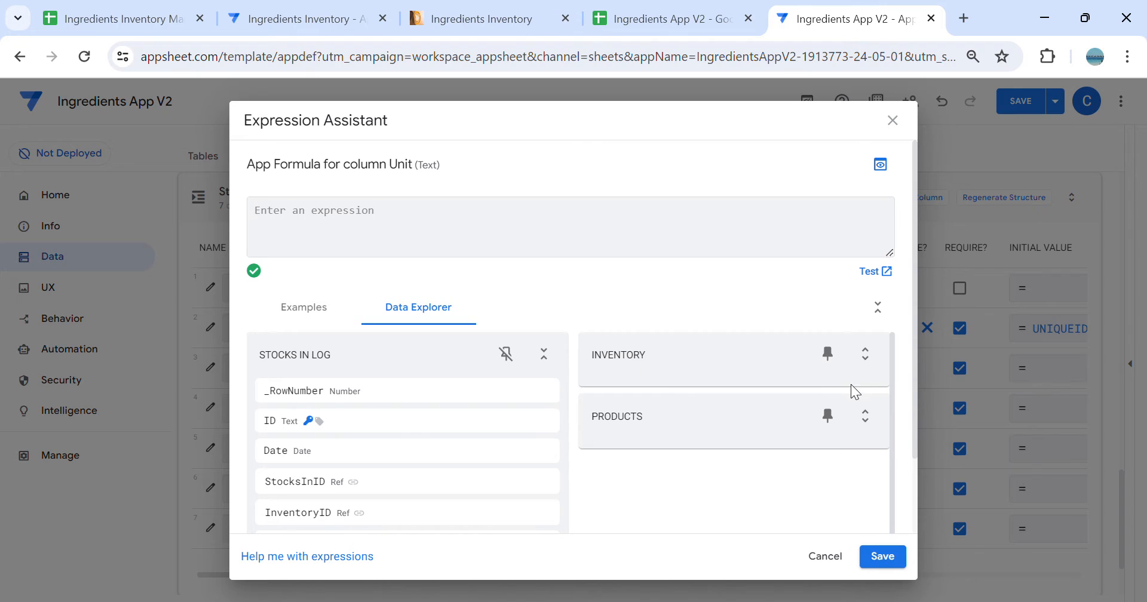
{"action": "left_click", "coordinate": [866, 353]}
{"action": "left_click", "coordinate": [846, 486]}
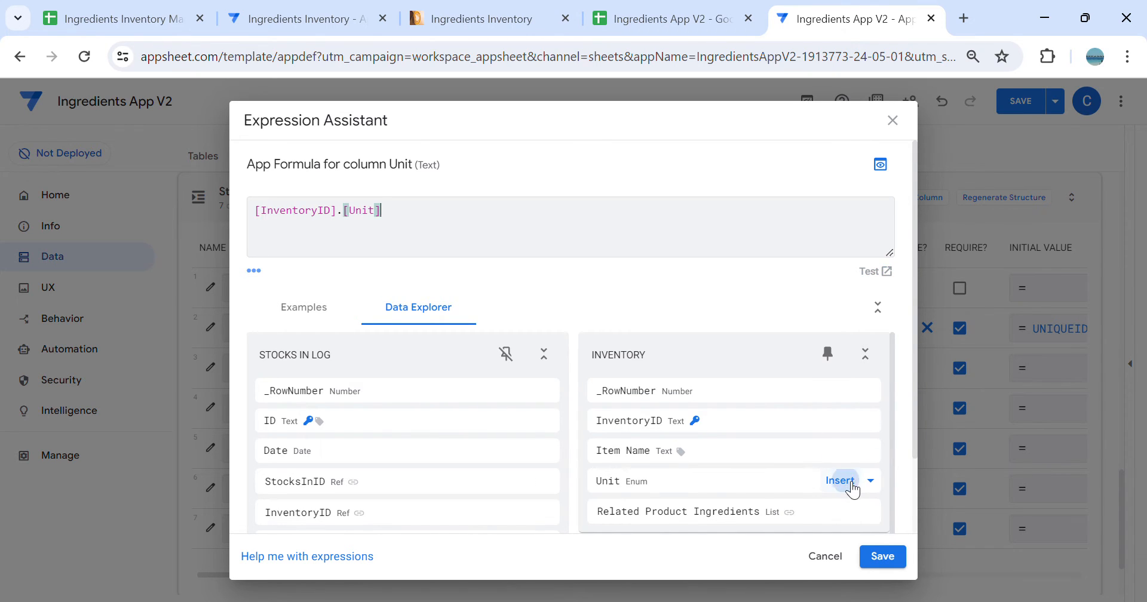
{"action": "left_click", "coordinate": [349, 226]}
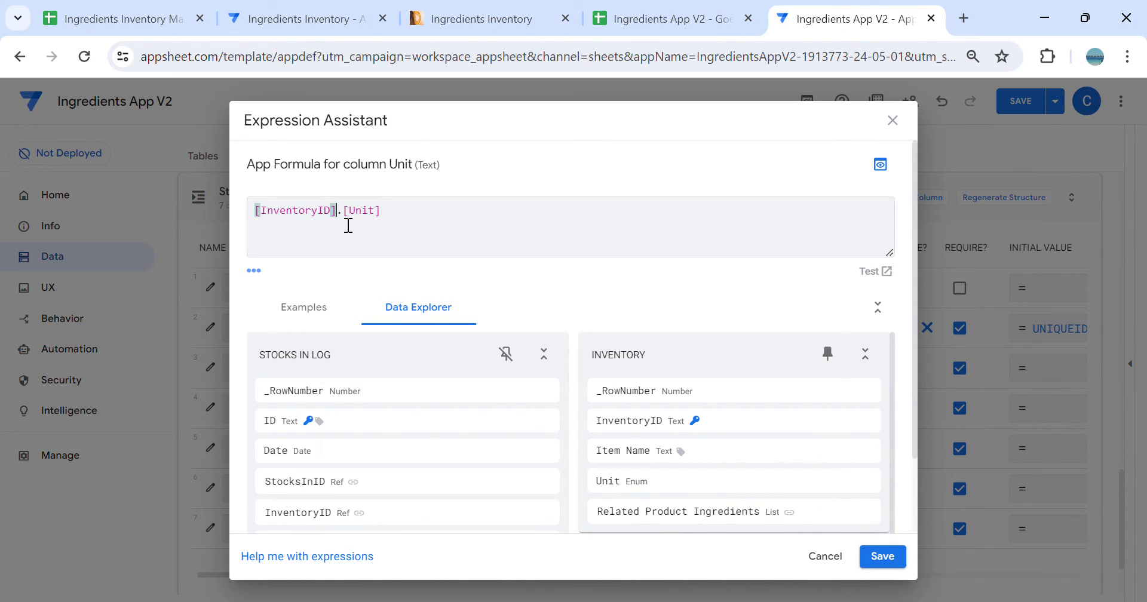
{"action": "left_click", "coordinate": [398, 223]}
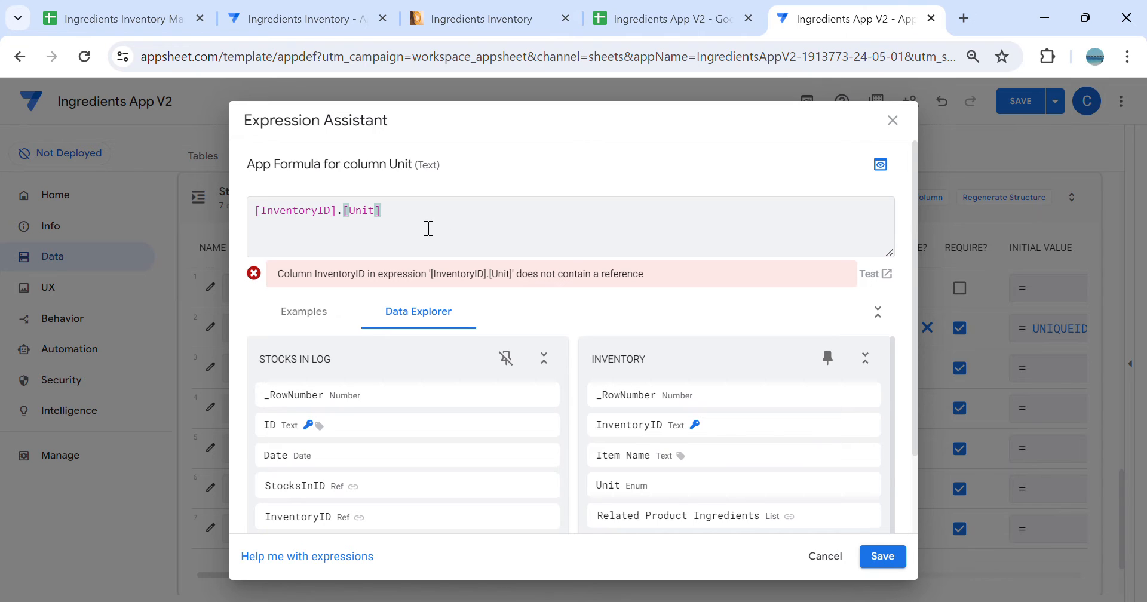
{"action": "left_click", "coordinate": [877, 555]}
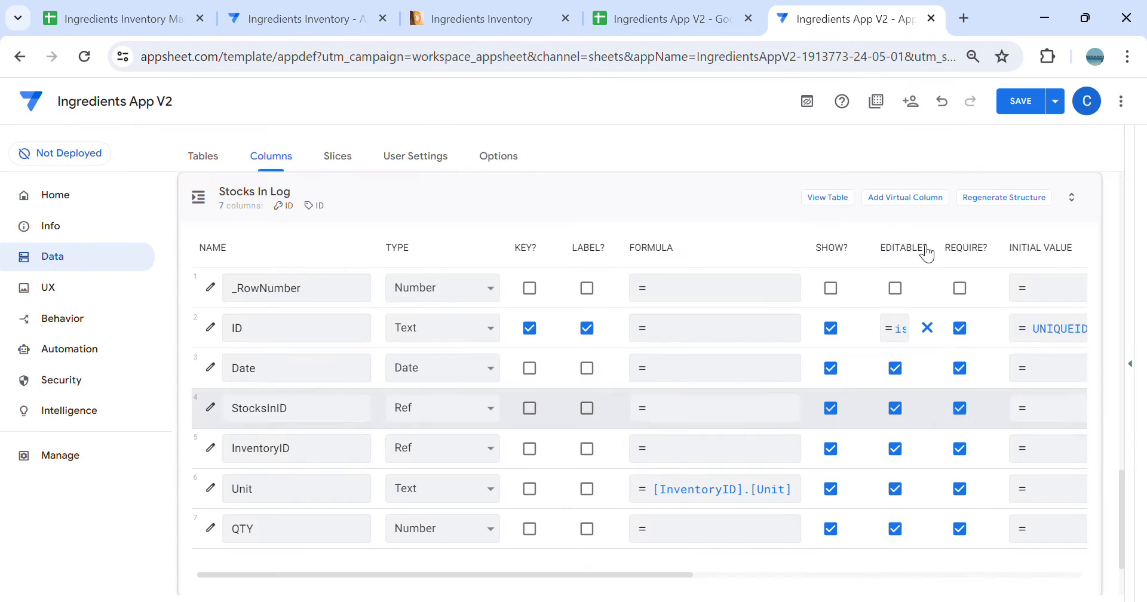
{"action": "left_click", "coordinate": [1021, 101]}
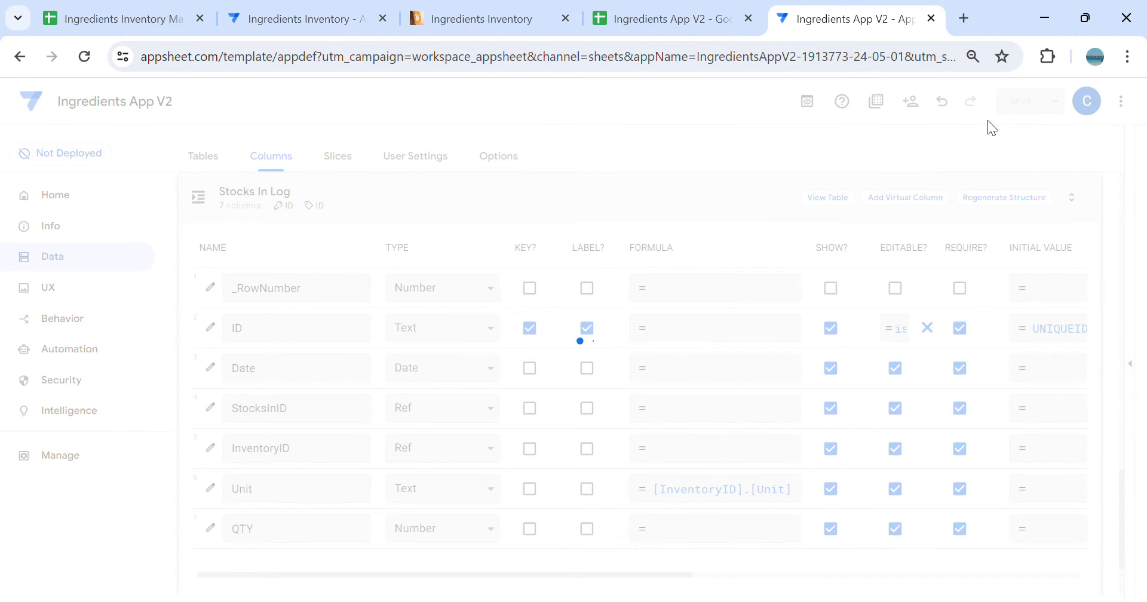
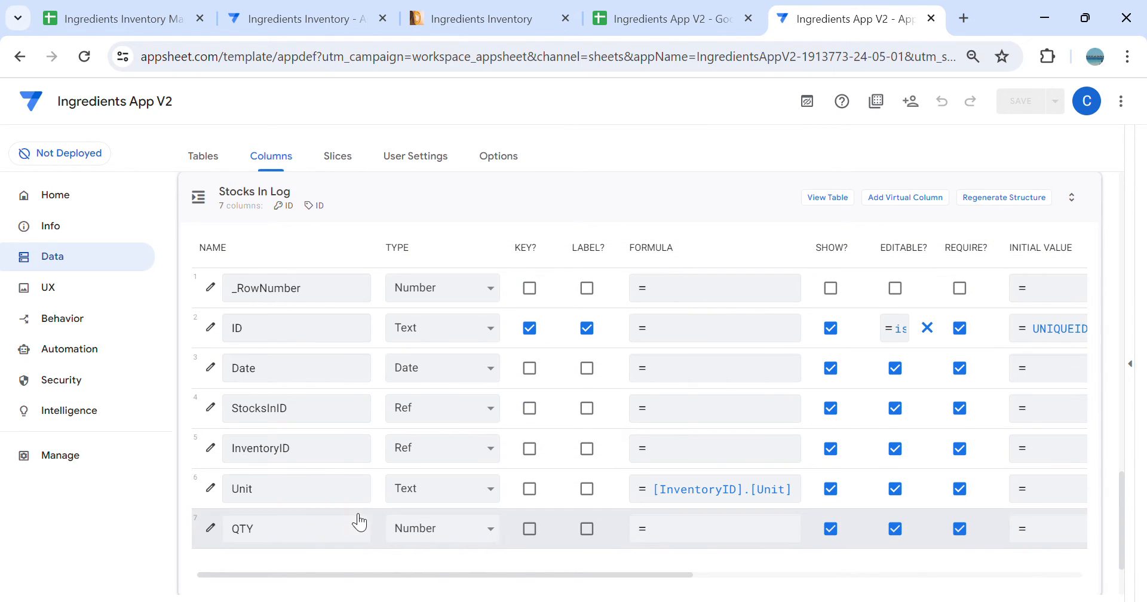
Check the reference settings of StocksInID in Stocks In Log and open the columns of the Stocks In table
{"action": "left_click", "coordinate": [210, 408]}
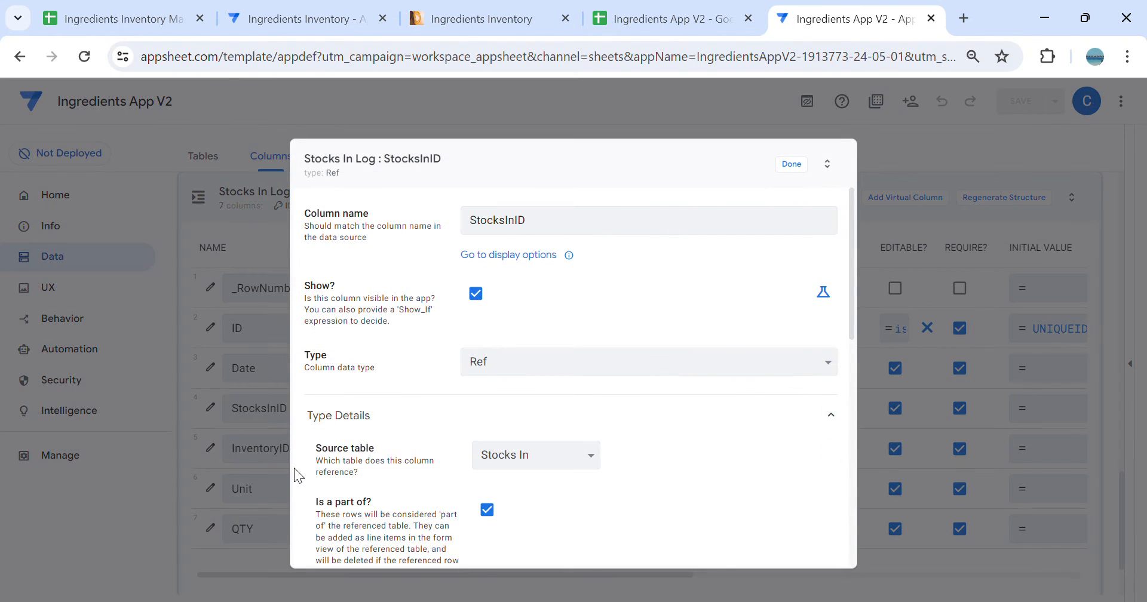
{"action": "left_click", "coordinate": [792, 165]}
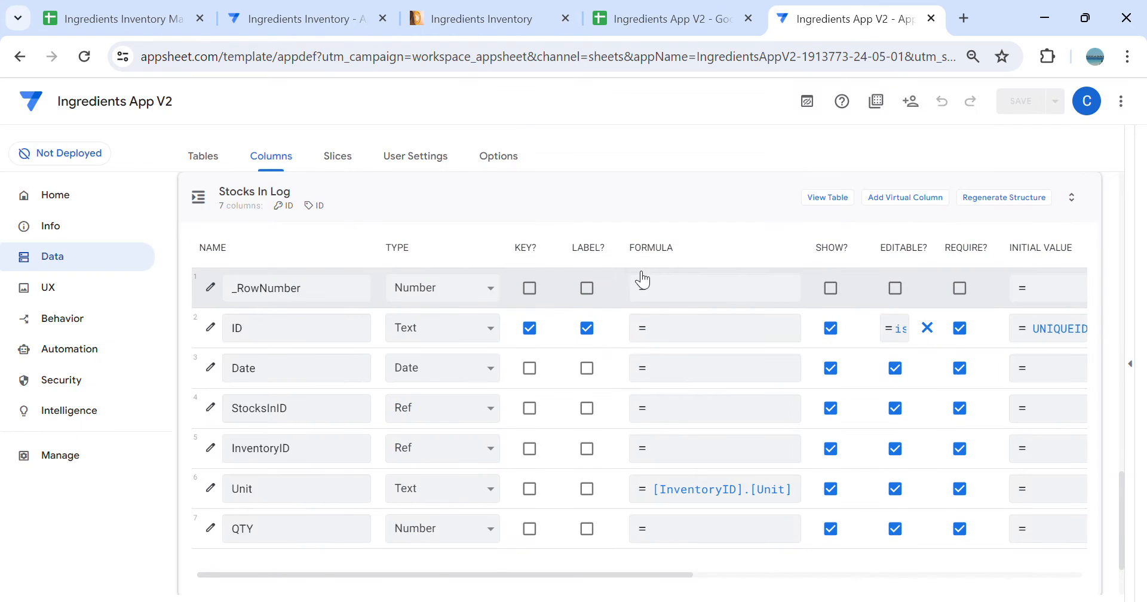
{"action": "scroll", "coordinate": [609, 309], "scroll_direction": "up", "scroll_amount": 3}
{"action": "scroll", "coordinate": [526, 311], "scroll_direction": "up", "scroll_amount": 6}
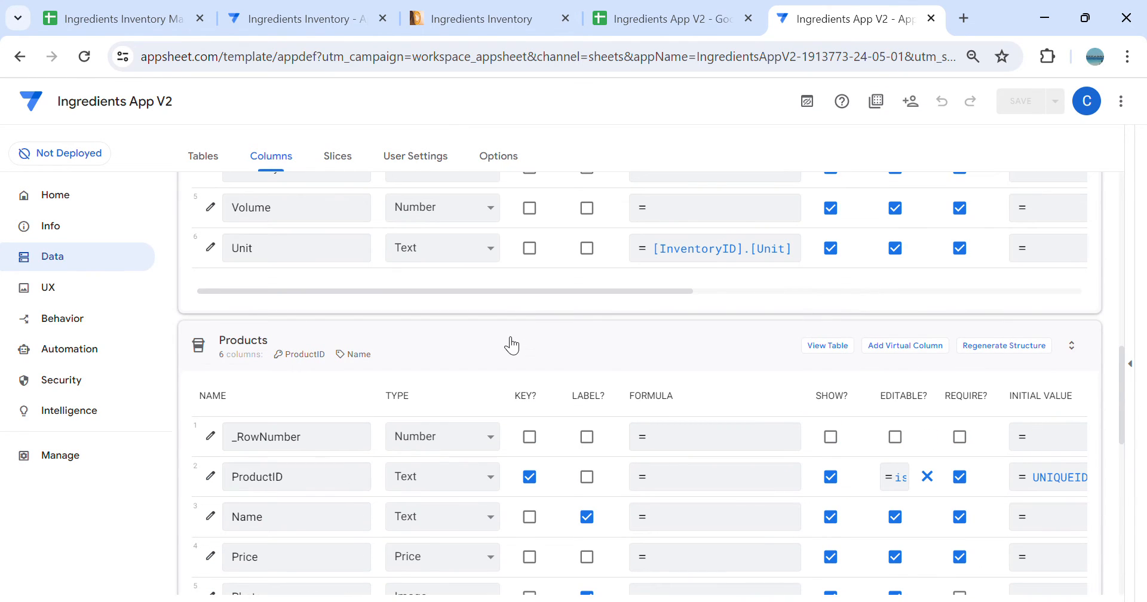
{"action": "left_click", "coordinate": [206, 157]}
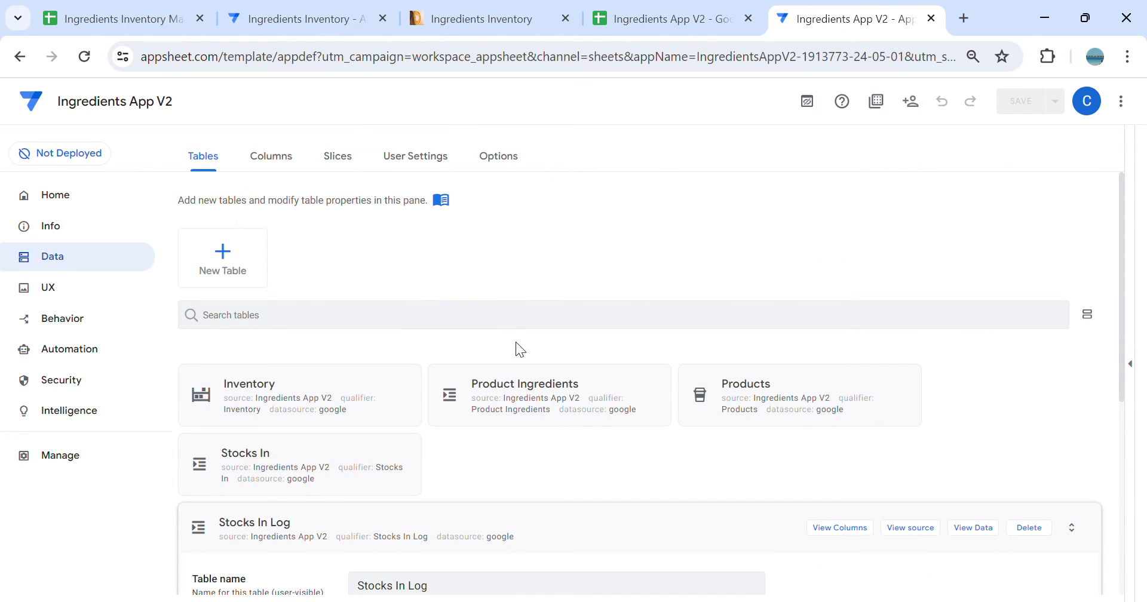
{"action": "left_click", "coordinate": [217, 466]}
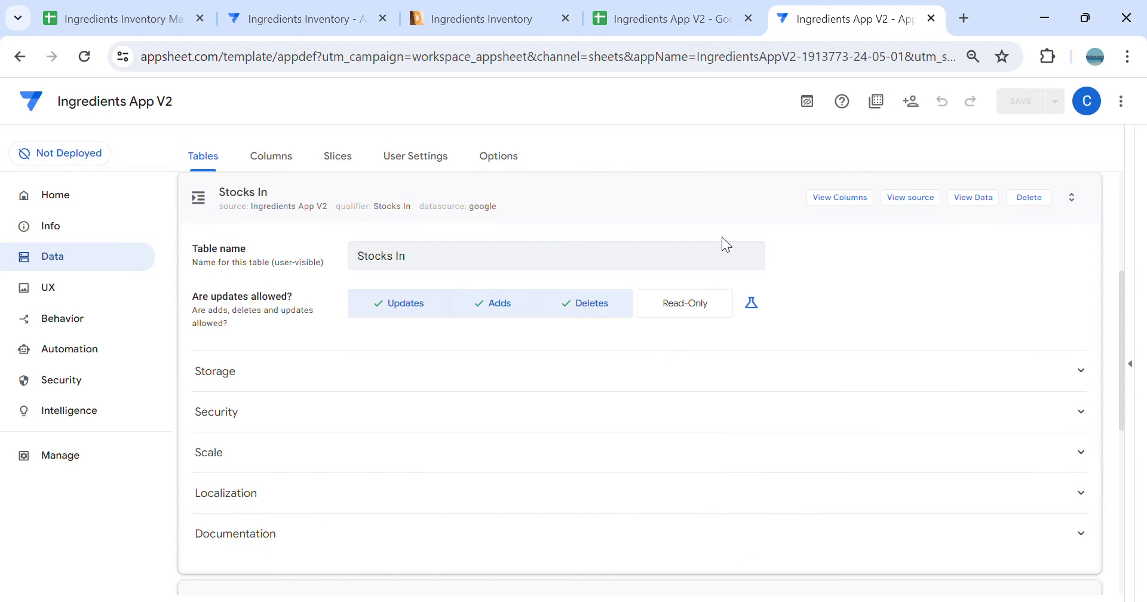
{"action": "left_click", "coordinate": [844, 203]}
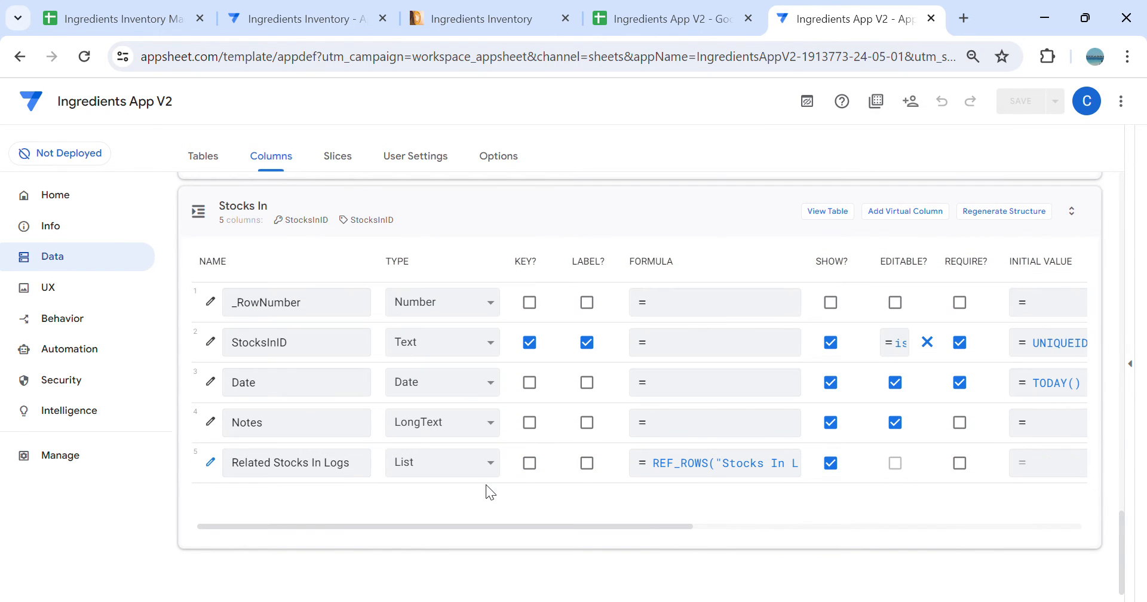
Clear the description expression of the Related Stocks In Logs virtual column in the Stocks In table
{"action": "left_click", "coordinate": [211, 462]}
{"action": "scroll", "coordinate": [526, 382], "scroll_direction": "down", "scroll_amount": 10}
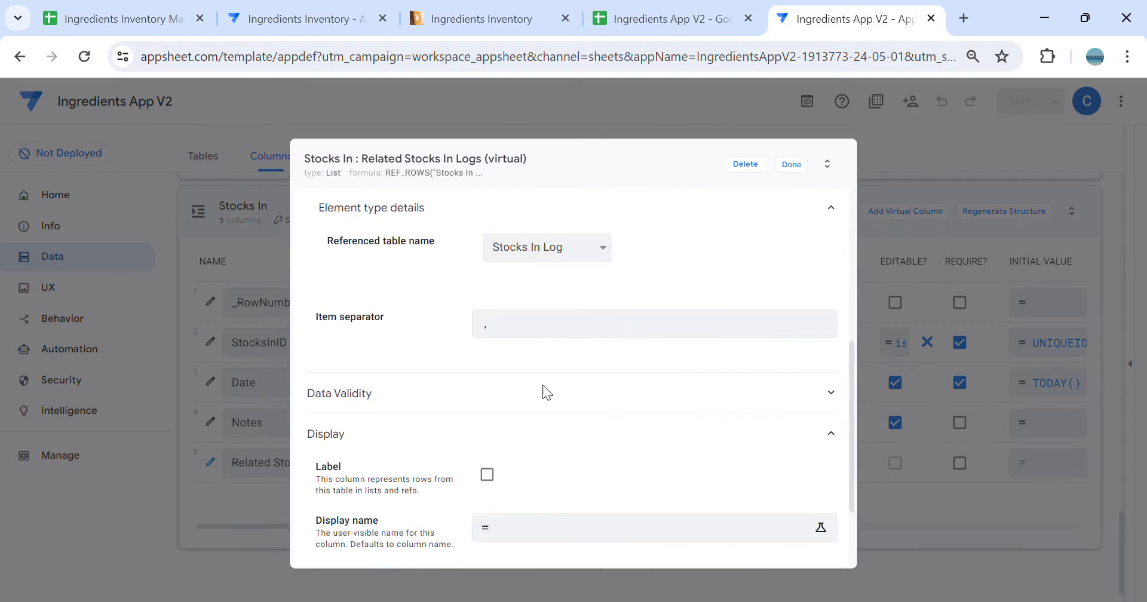
{"action": "left_click", "coordinate": [567, 461]}
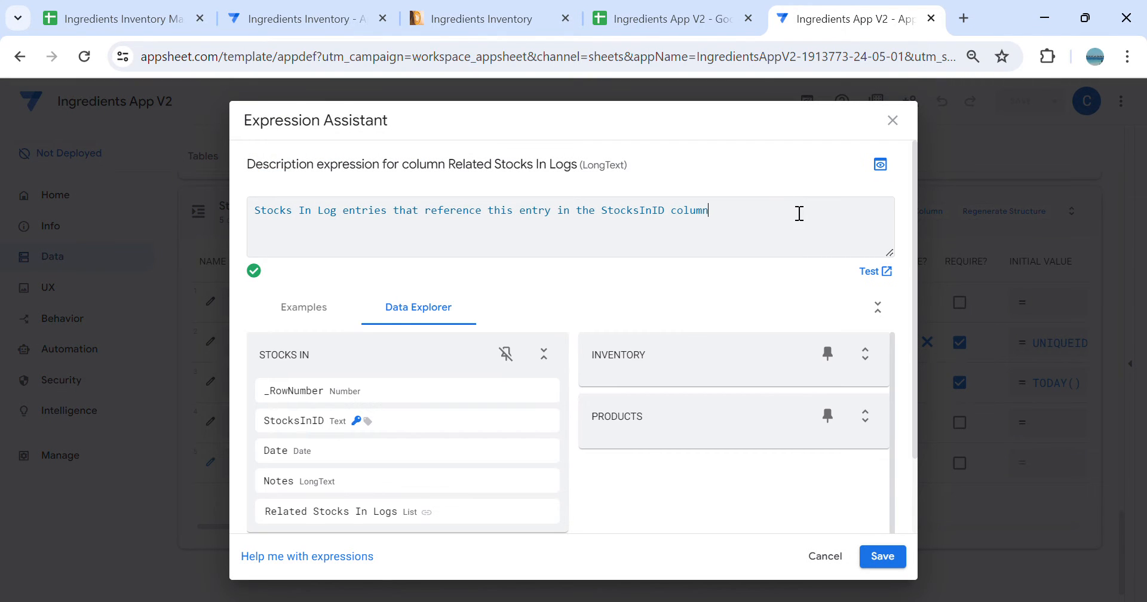
{"action": "left_click_drag", "start_coordinate": [801, 213], "coordinate": [277, 192]}
{"action": "key", "text": "BackSpace"}
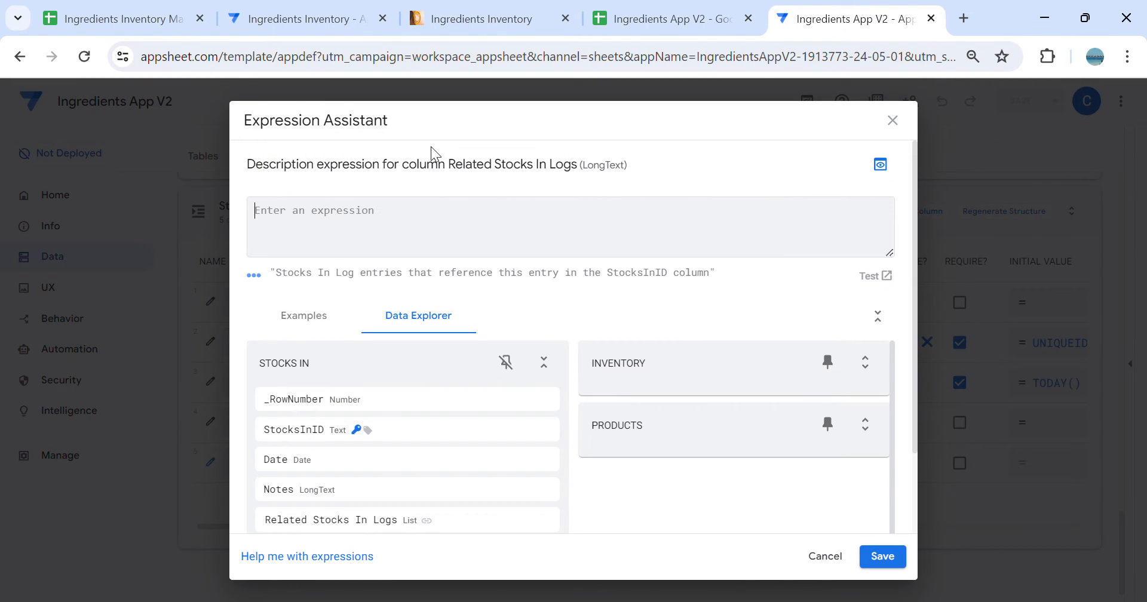
{"action": "left_click", "coordinate": [883, 557]}
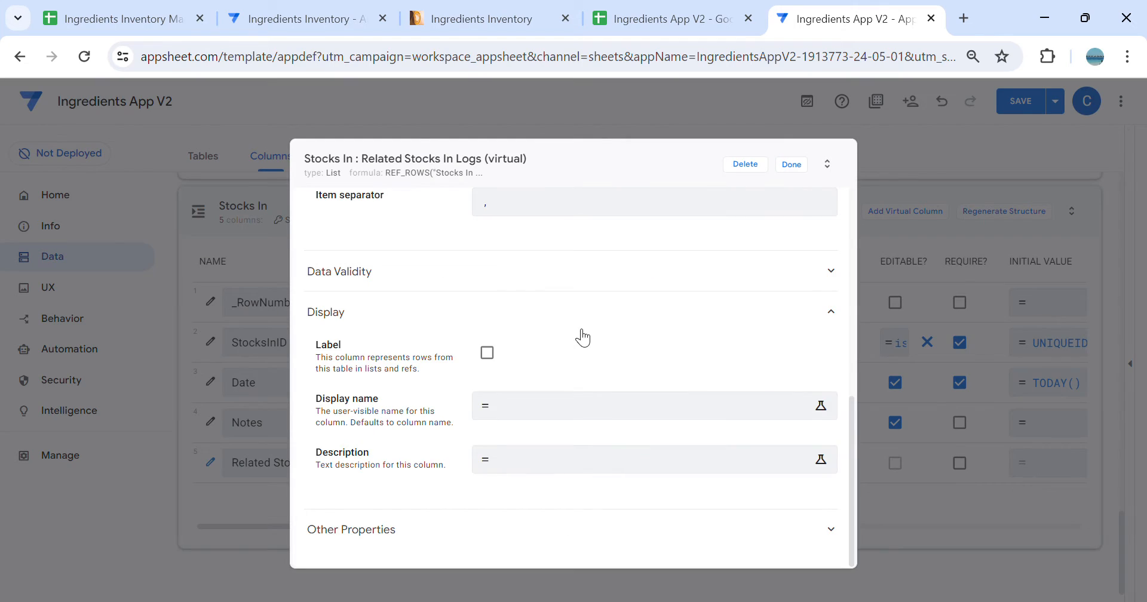
Set the display name of the Related Stocks In Logs column to "Items"
{"action": "left_click", "coordinate": [539, 412]}
{"action": "type", "text": "\"\""}
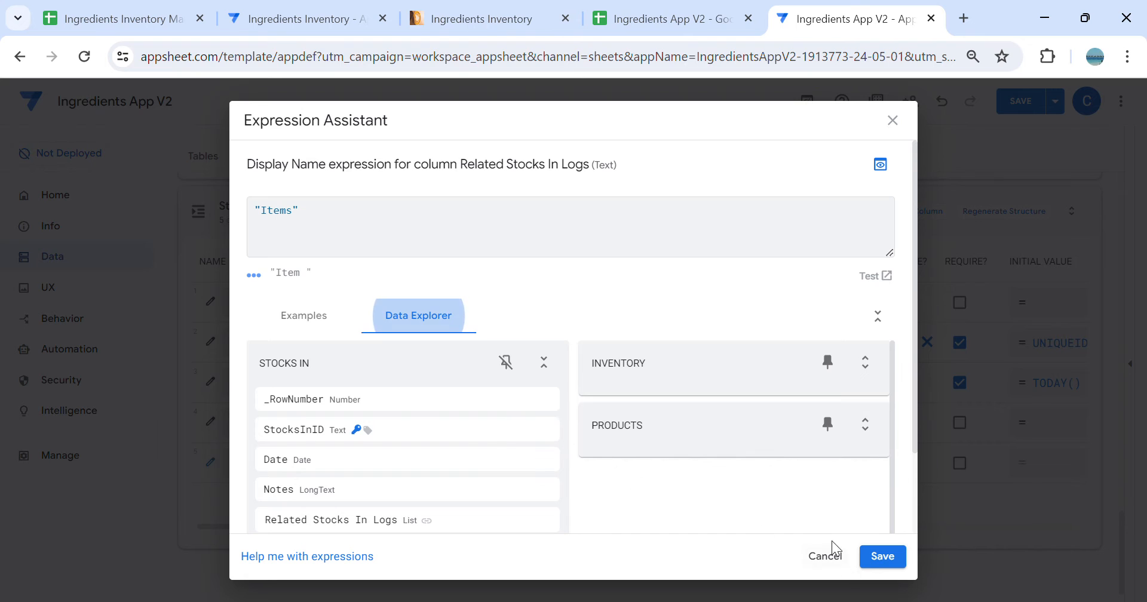
{"action": "left_click", "coordinate": [883, 556]}
{"action": "left_click", "coordinate": [792, 165]}
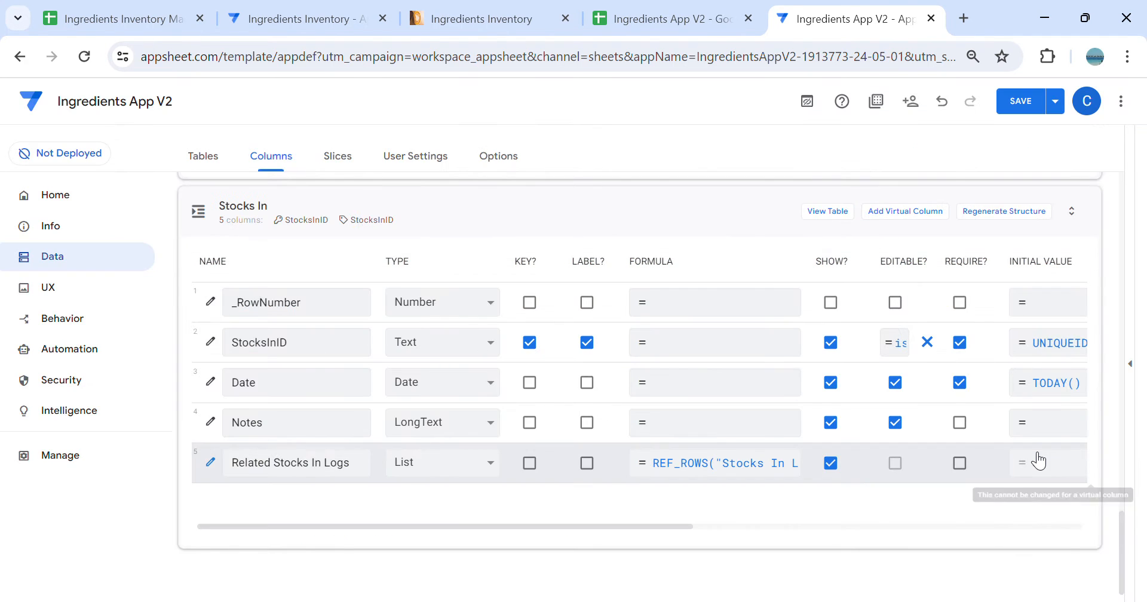
Add a new view among the app's primary views, keeping the app preview collapsed
{"action": "left_click", "coordinate": [1131, 363]}
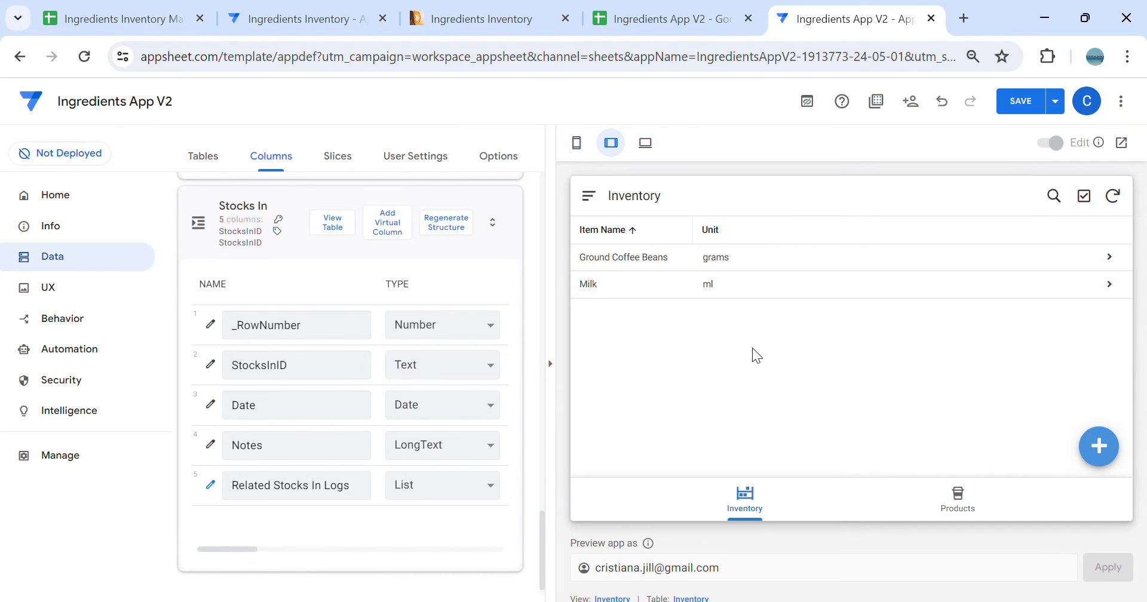
{"action": "left_click", "coordinate": [80, 291]}
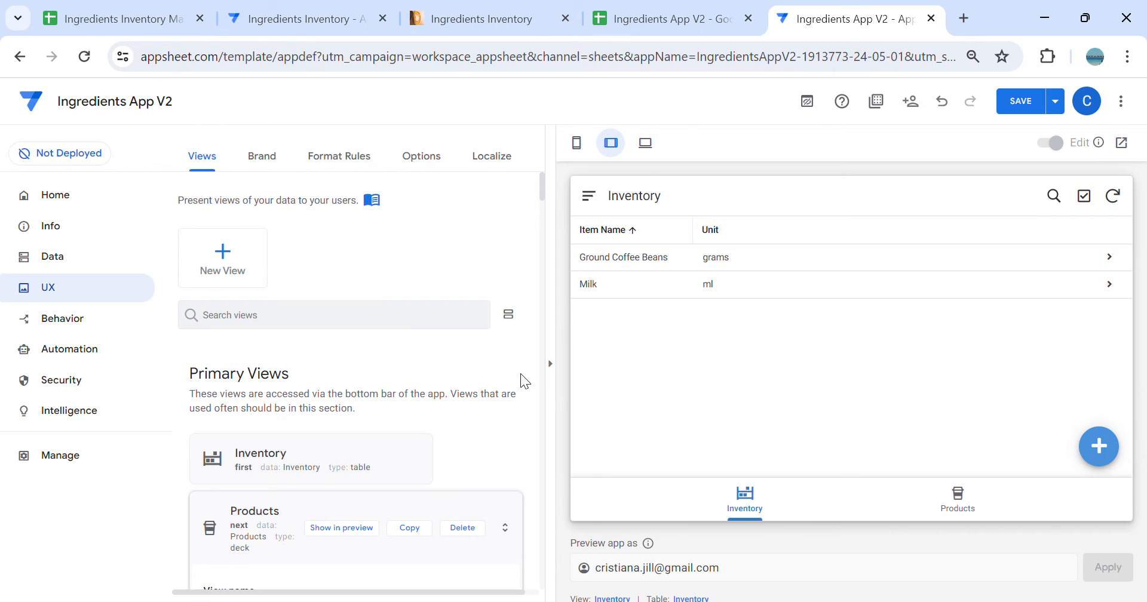
{"action": "left_click", "coordinate": [550, 364]}
{"action": "left_click", "coordinate": [263, 276]}
{"action": "left_click", "coordinate": [400, 451]}
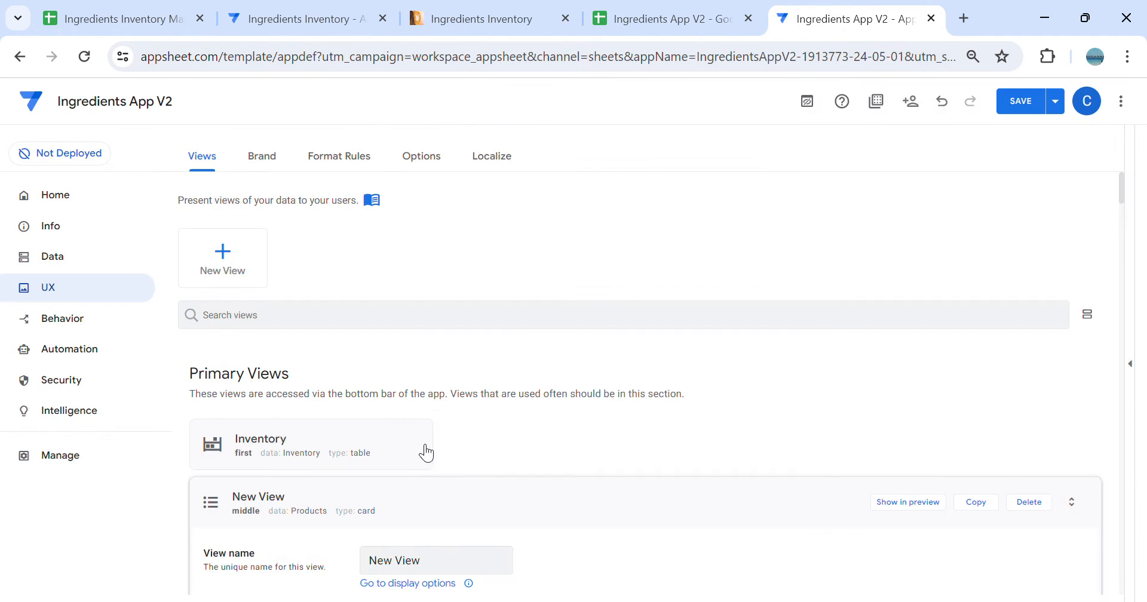
Base the new view on the Stocks In table and enter "Stocks" as the start of its view name
{"action": "scroll", "coordinate": [467, 460], "scroll_direction": "down", "scroll_amount": 5}
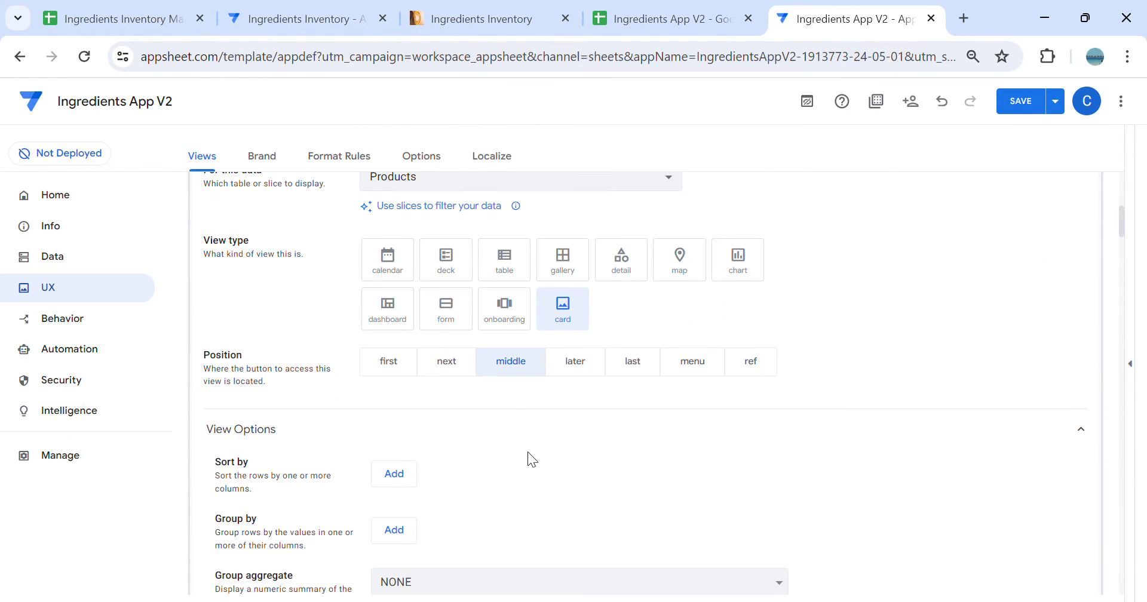
{"action": "scroll", "coordinate": [529, 452], "scroll_direction": "up", "scroll_amount": 2}
{"action": "left_click", "coordinate": [473, 356]}
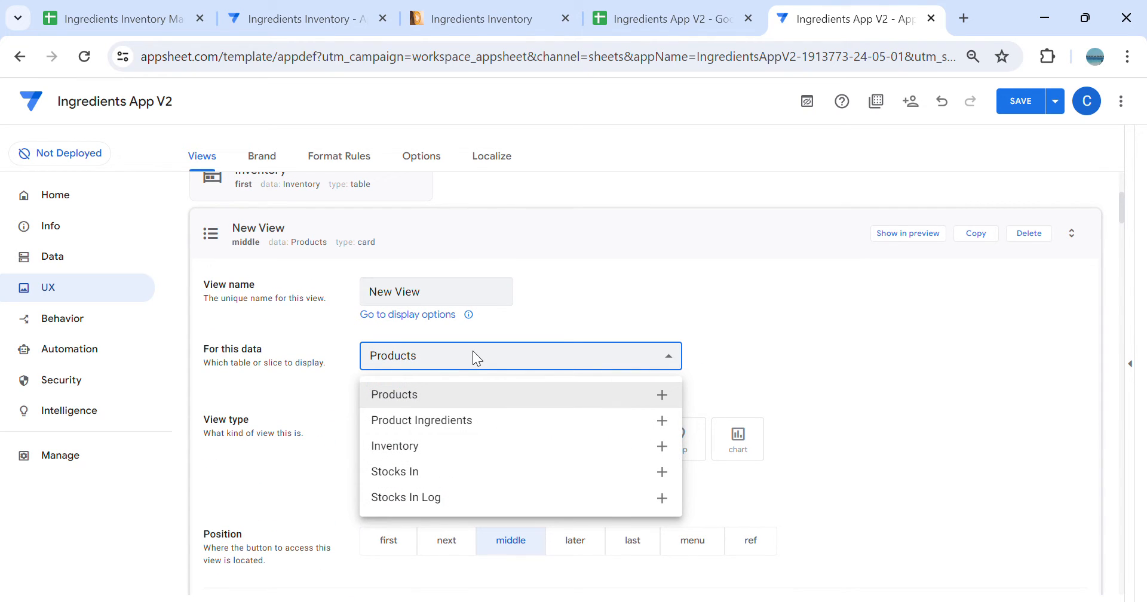
{"action": "left_click", "coordinate": [443, 473]}
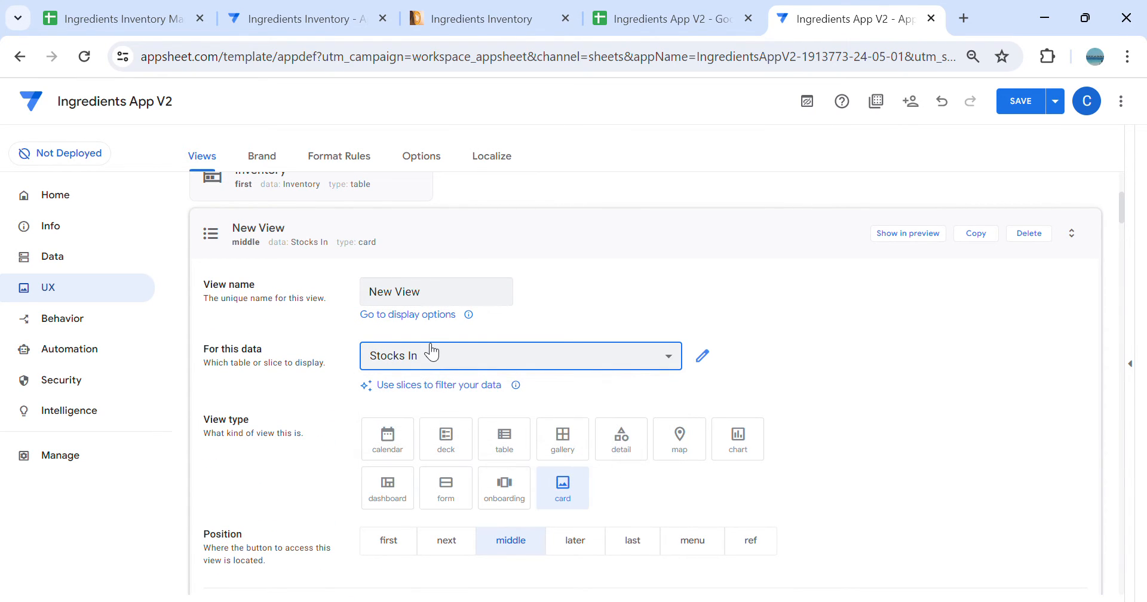
{"action": "triple_click", "coordinate": [440, 301]}
{"action": "key", "text": "BackSpace"}
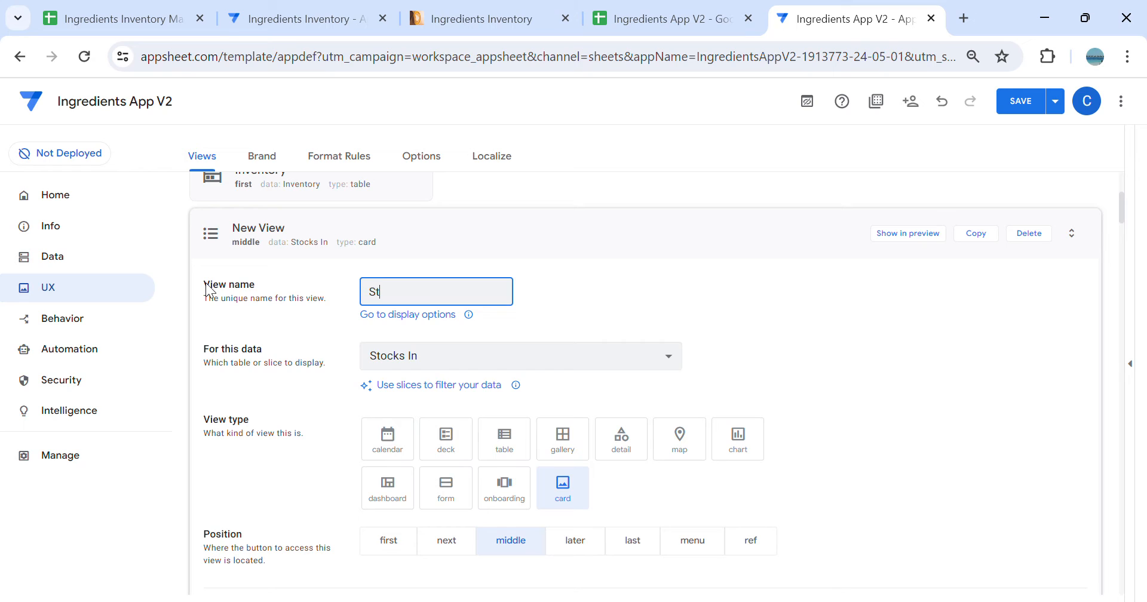
{"action": "type", "text": "Stocks"}
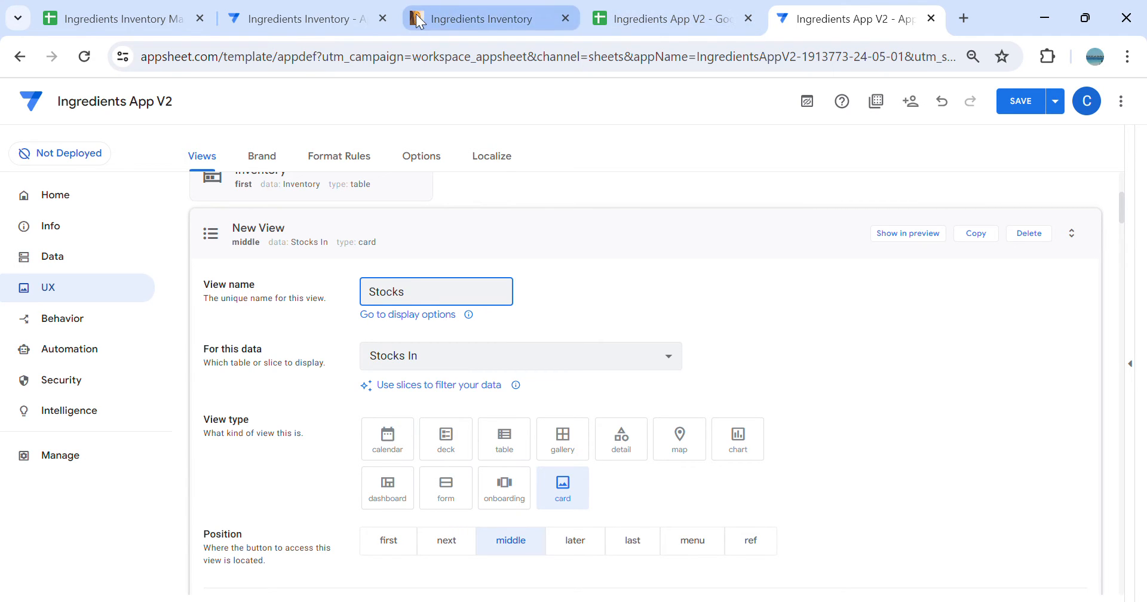
Switch to the running Ingredients Inventory app, discard its open stock forms and look at how its Stocks In view is laid out
{"action": "left_click", "coordinate": [478, 18]}
{"action": "left_click", "coordinate": [472, 582]}
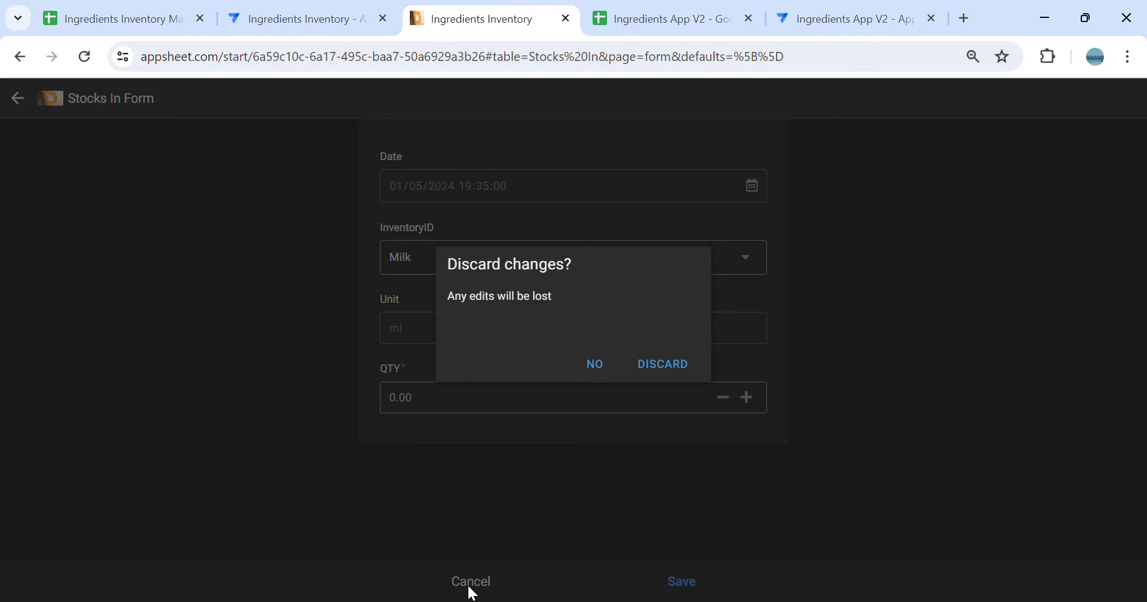
{"action": "left_click", "coordinate": [663, 364]}
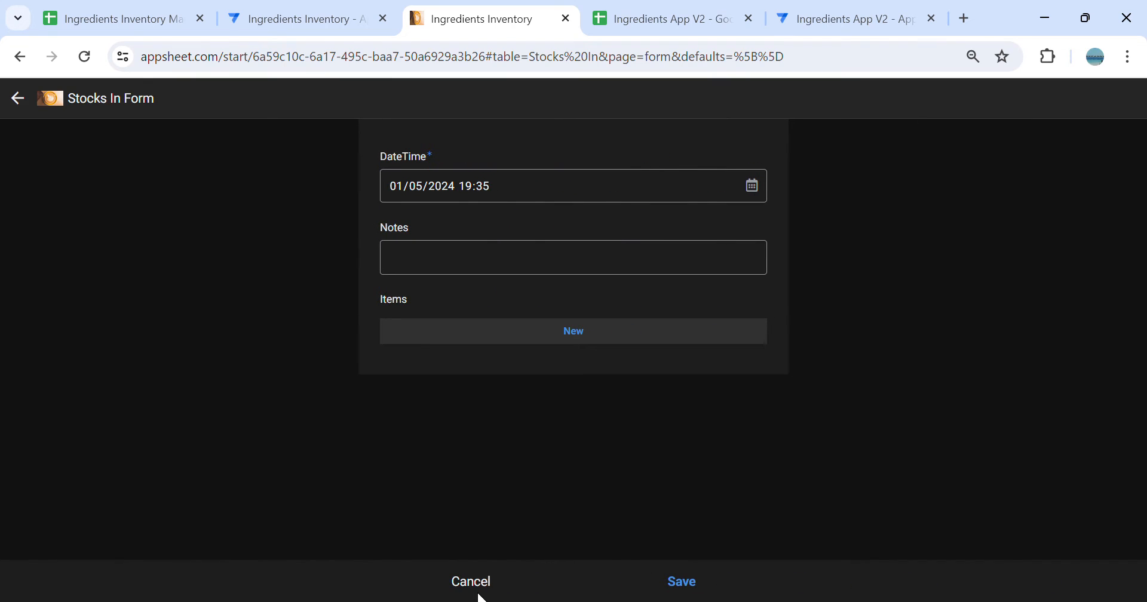
{"action": "left_click", "coordinate": [484, 587]}
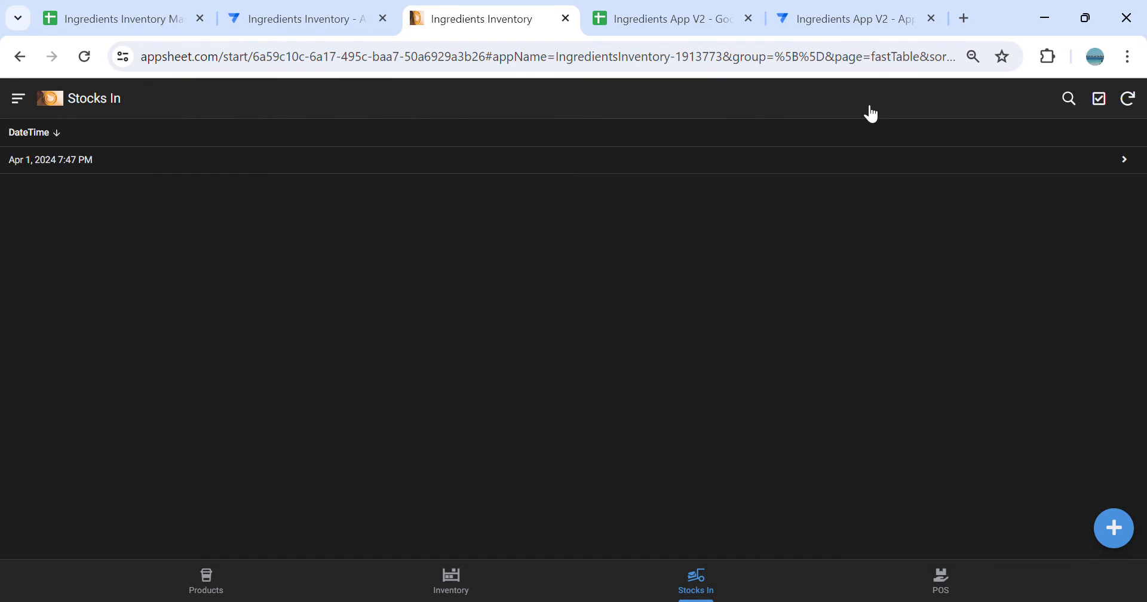
{"action": "left_click", "coordinate": [866, 20]}
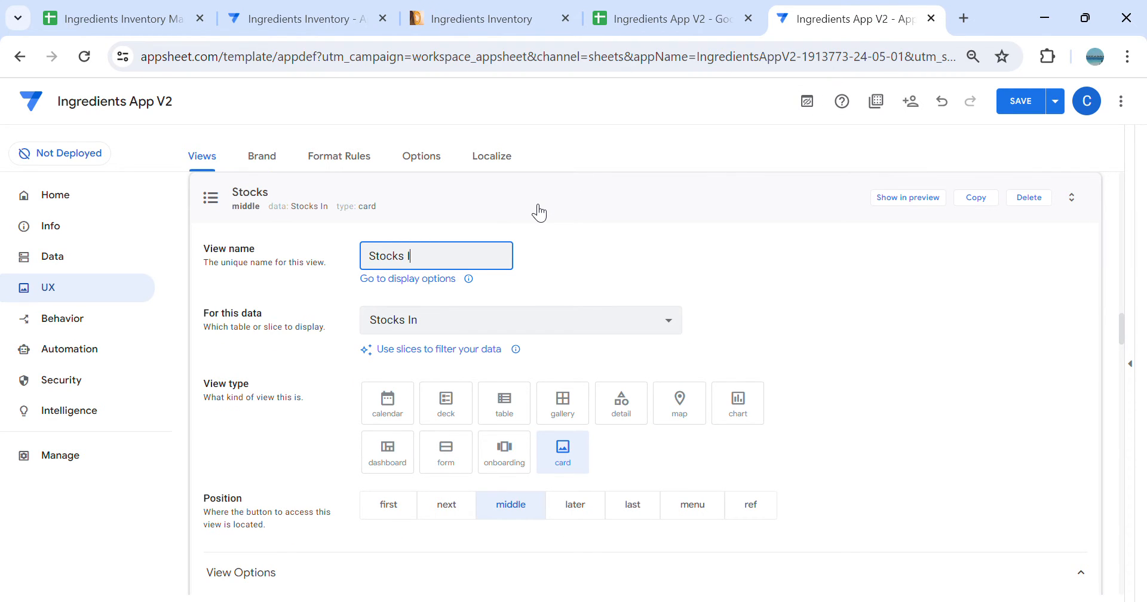
Back in the Ingredients App V2 editor, complete the view name as "Stocks In" and set its view type to table
{"action": "key", "text": "Tab"}
{"action": "scroll", "coordinate": [836, 395], "scroll_direction": "down", "scroll_amount": 5}
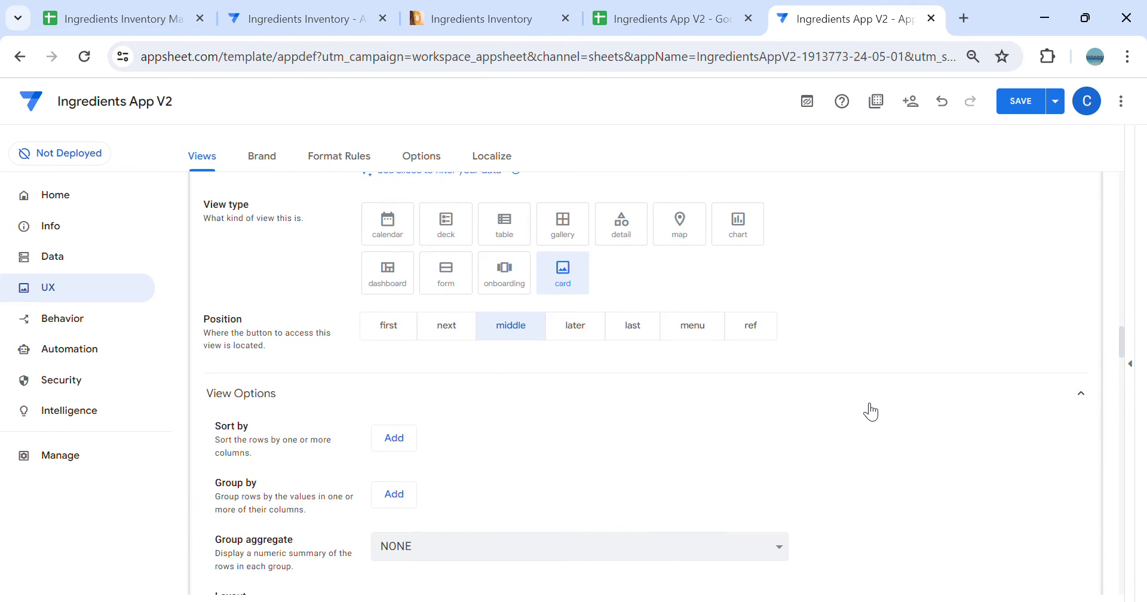
{"action": "scroll", "coordinate": [597, 371], "scroll_direction": "up", "scroll_amount": 3}
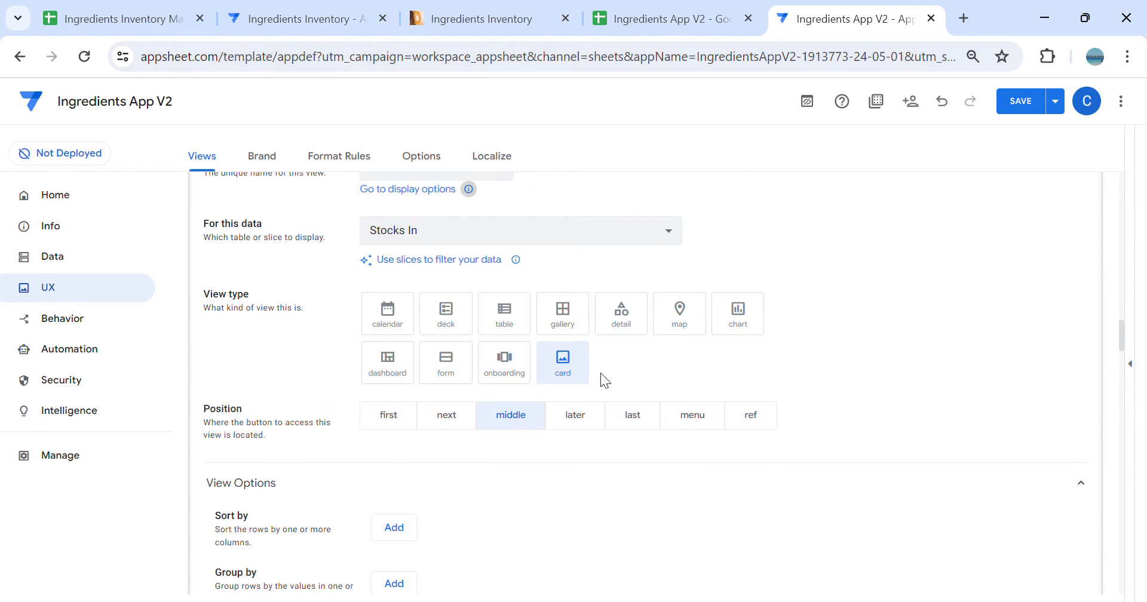
{"action": "left_click", "coordinate": [521, 321]}
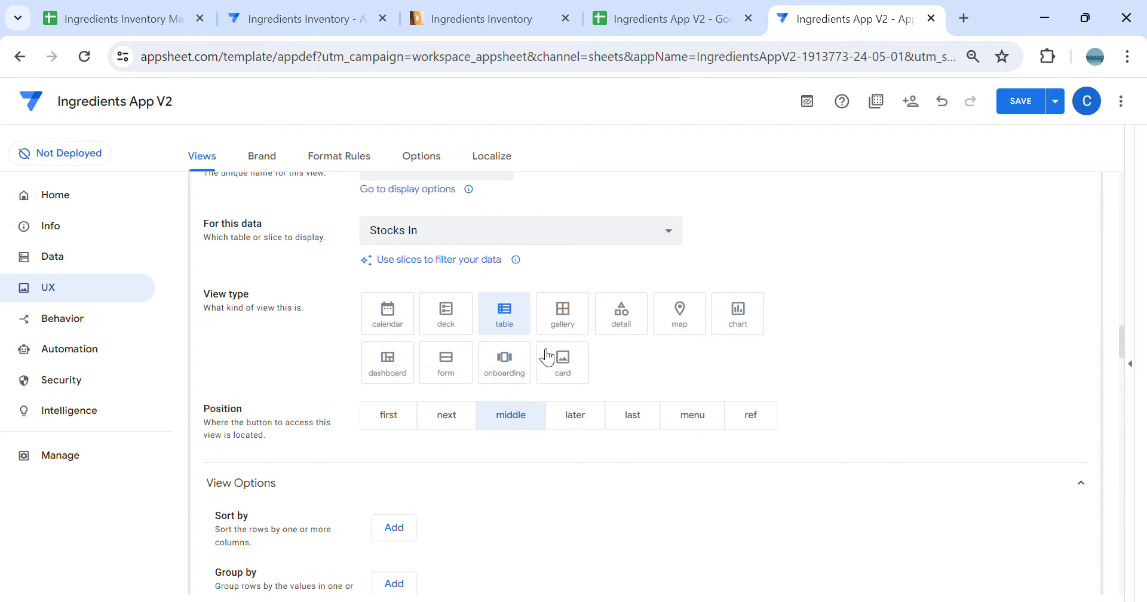
Sort the Stocks In view by Date in ascending order
{"action": "left_click", "coordinate": [399, 529]}
{"action": "left_click", "coordinate": [477, 522]}
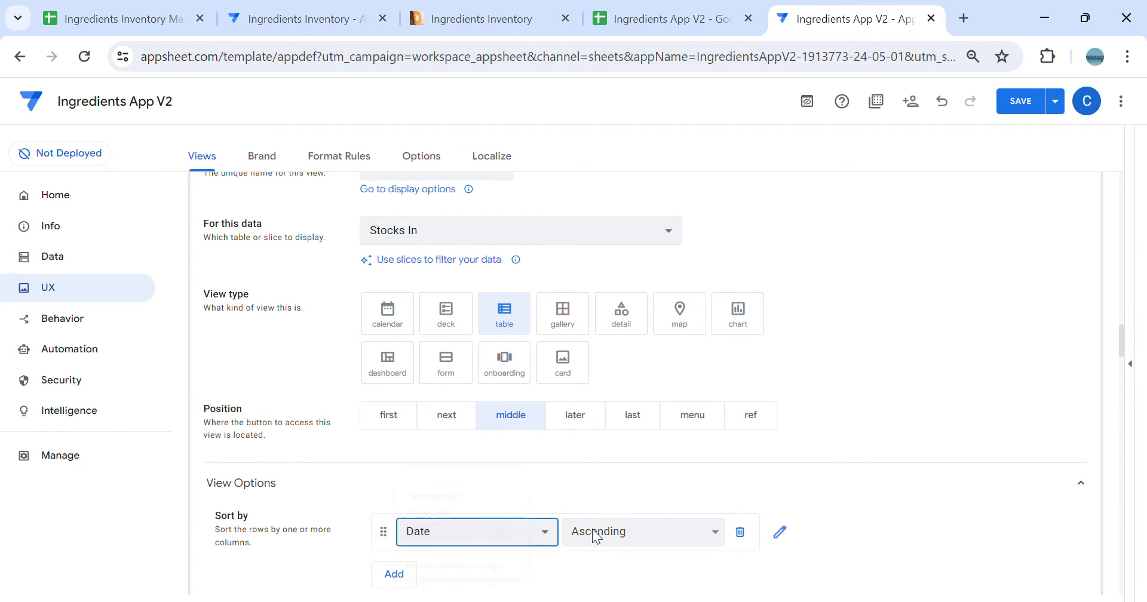
{"action": "scroll", "coordinate": [617, 553], "scroll_direction": "down", "scroll_amount": 5}
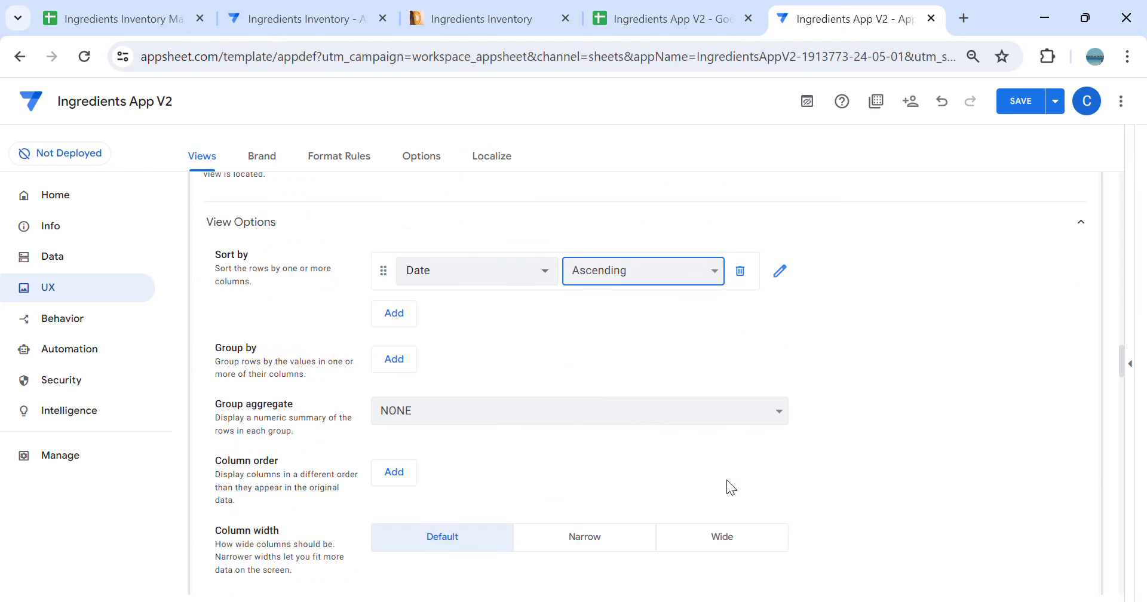
Set the column order of the Stocks In view to Date followed by Notes
{"action": "left_click", "coordinate": [409, 478]}
{"action": "left_click", "coordinate": [456, 472]}
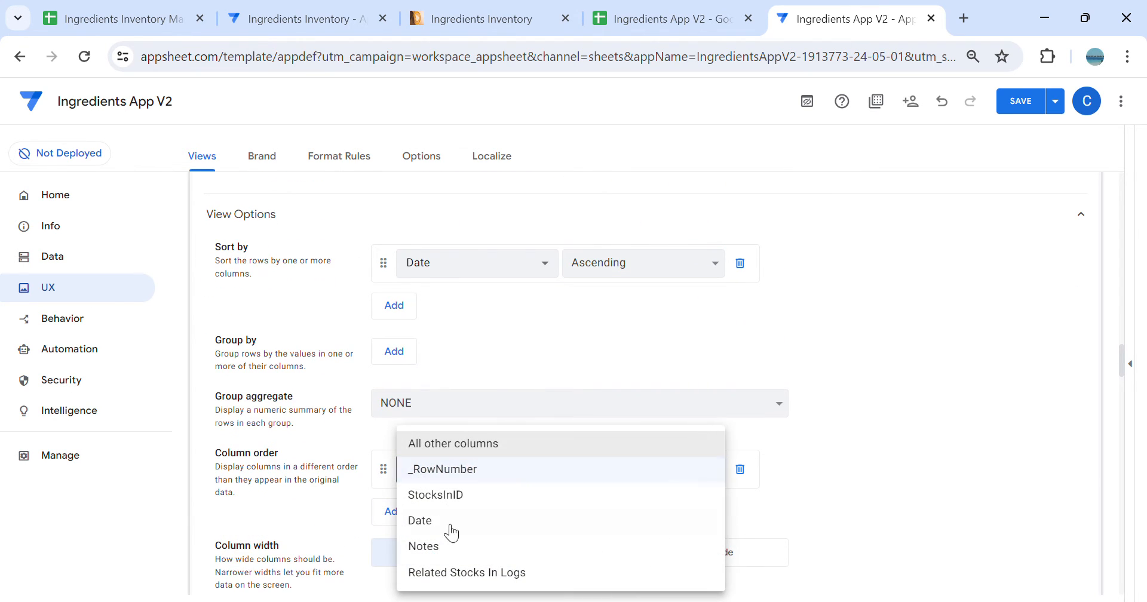
{"action": "left_click", "coordinate": [463, 528]}
{"action": "left_click", "coordinate": [394, 512]}
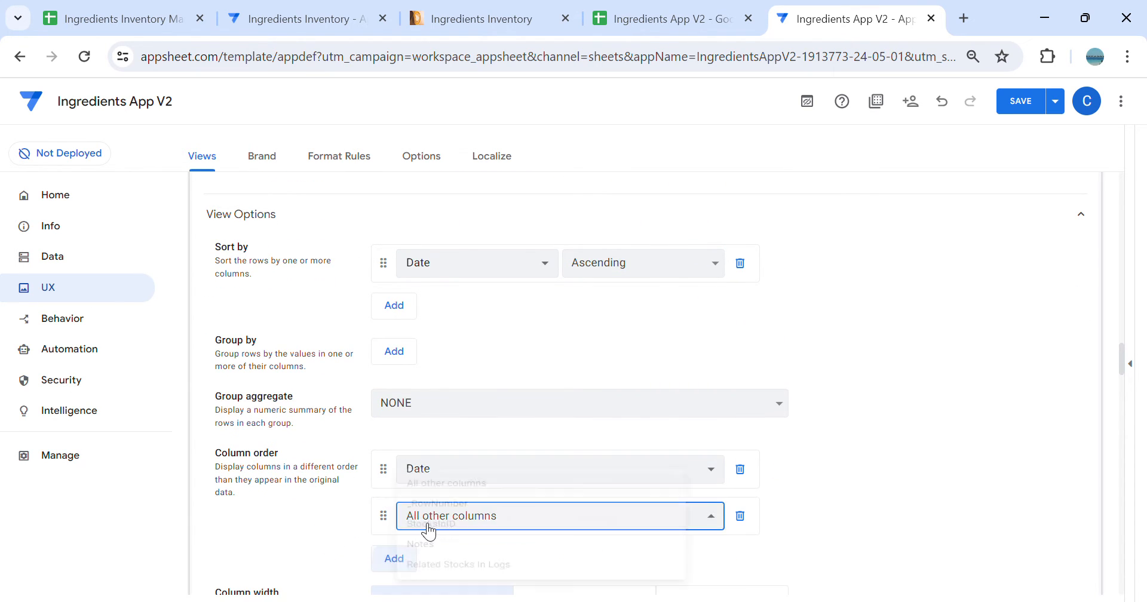
{"action": "left_click", "coordinate": [429, 517]}
{"action": "left_click", "coordinate": [440, 548]}
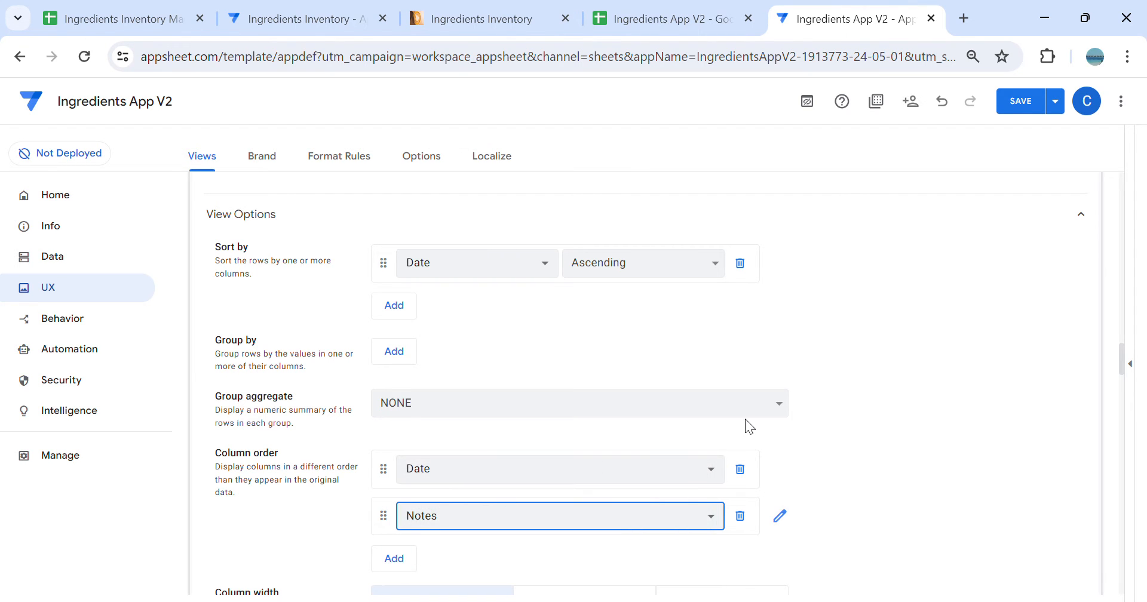
Search the Stocks In view's icons for "truc" and choose the solid truck-loading icon
{"action": "scroll", "coordinate": [923, 371], "scroll_direction": "down", "scroll_amount": 5}
{"action": "left_click", "coordinate": [476, 518]}
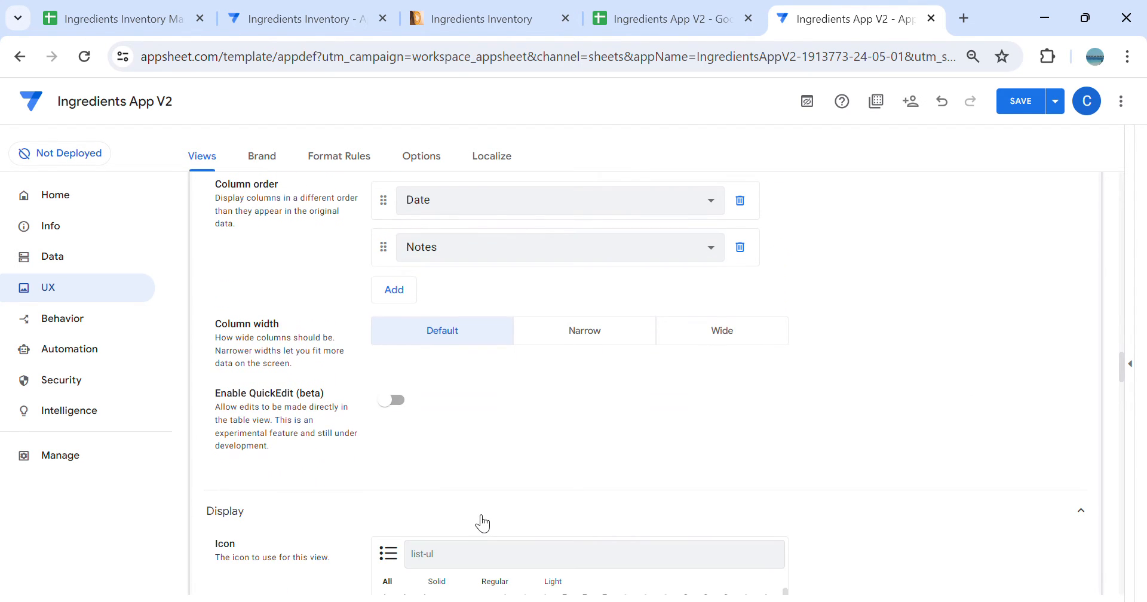
{"action": "scroll", "coordinate": [478, 413], "scroll_direction": "down", "scroll_amount": 5}
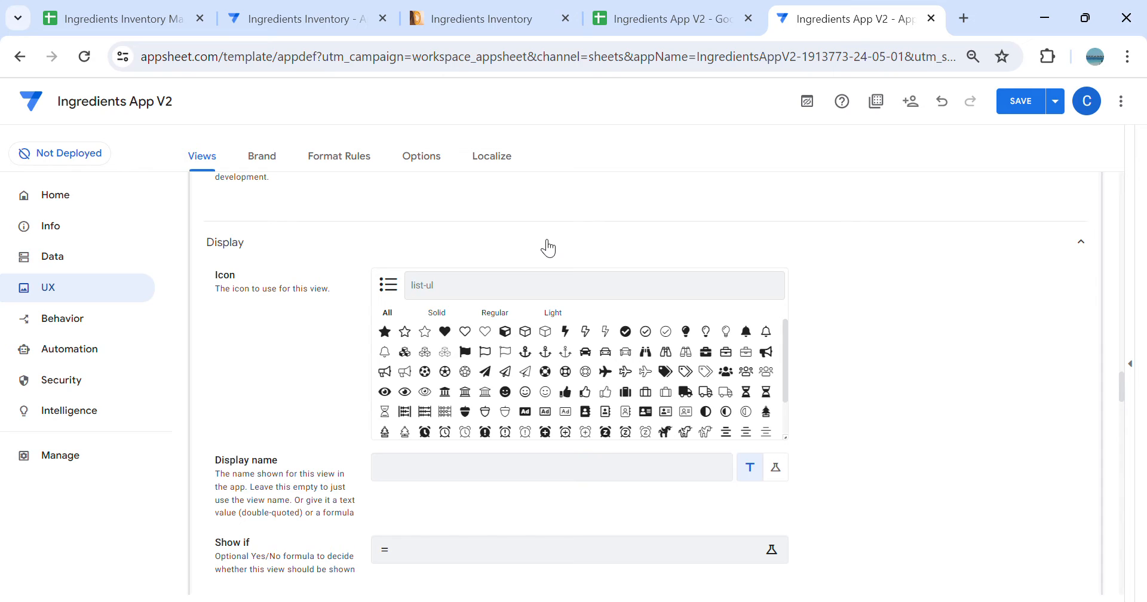
{"action": "type", "text": "troll"}
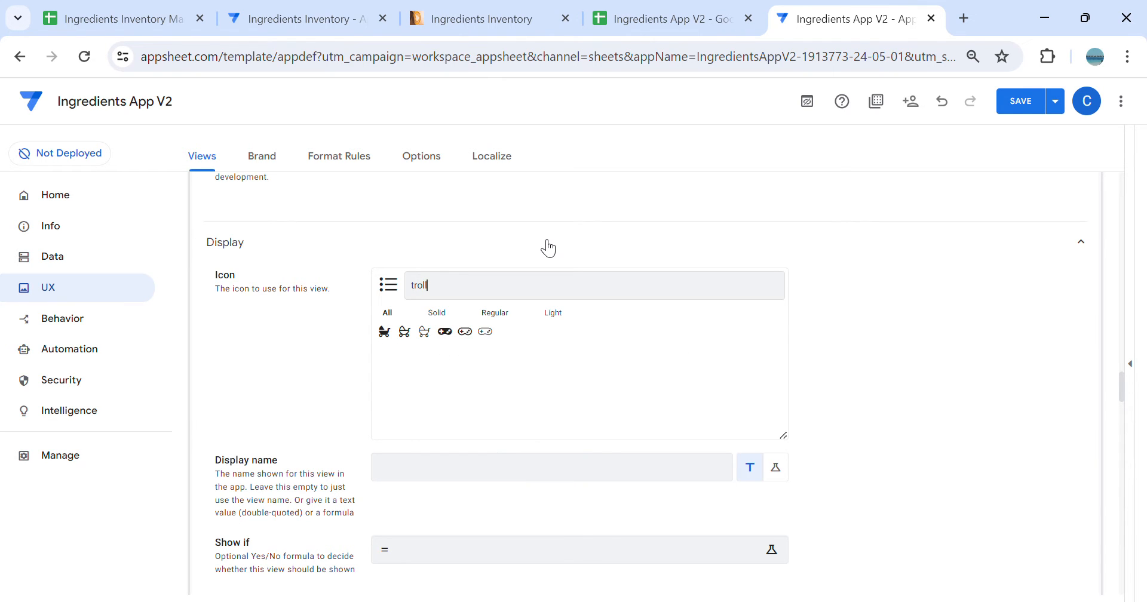
{"action": "key", "text": "BackSpace"}
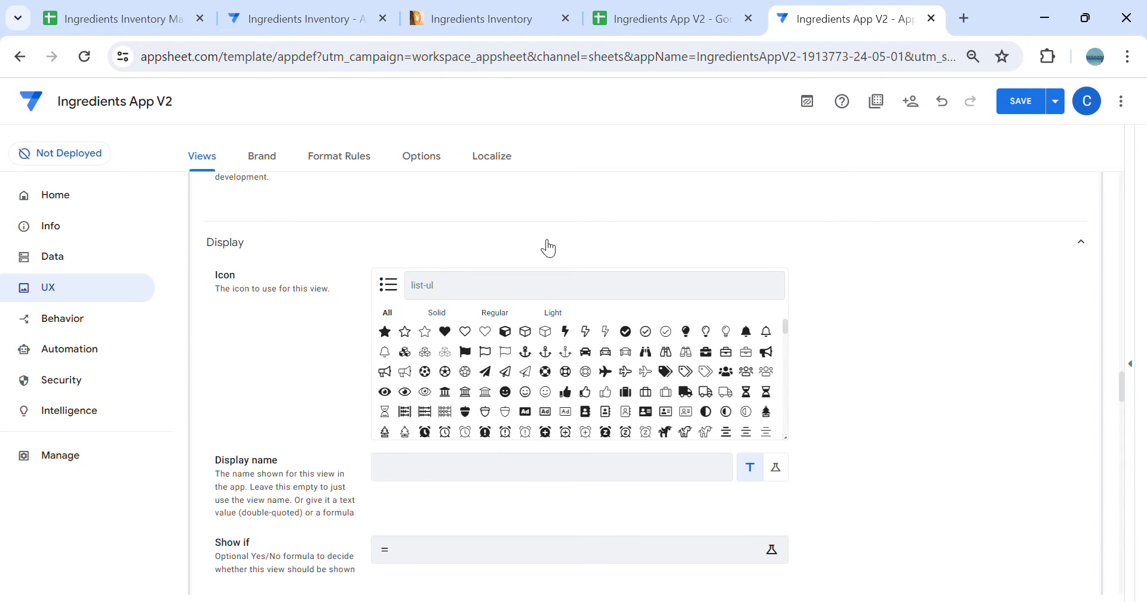
{"action": "type", "text": "trud"}
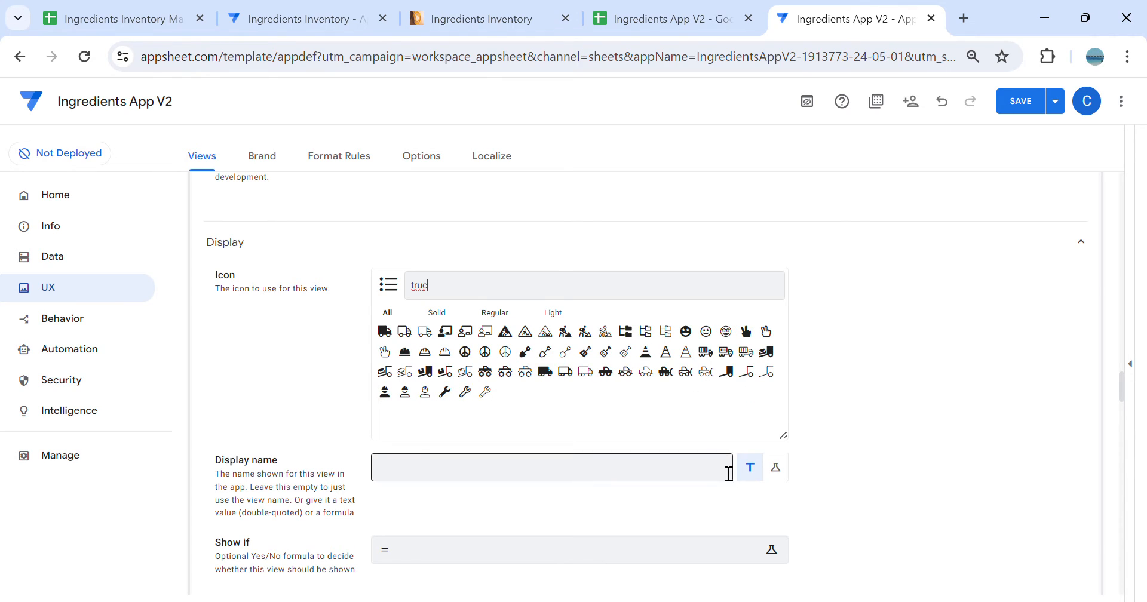
{"action": "left_click", "coordinate": [766, 352]}
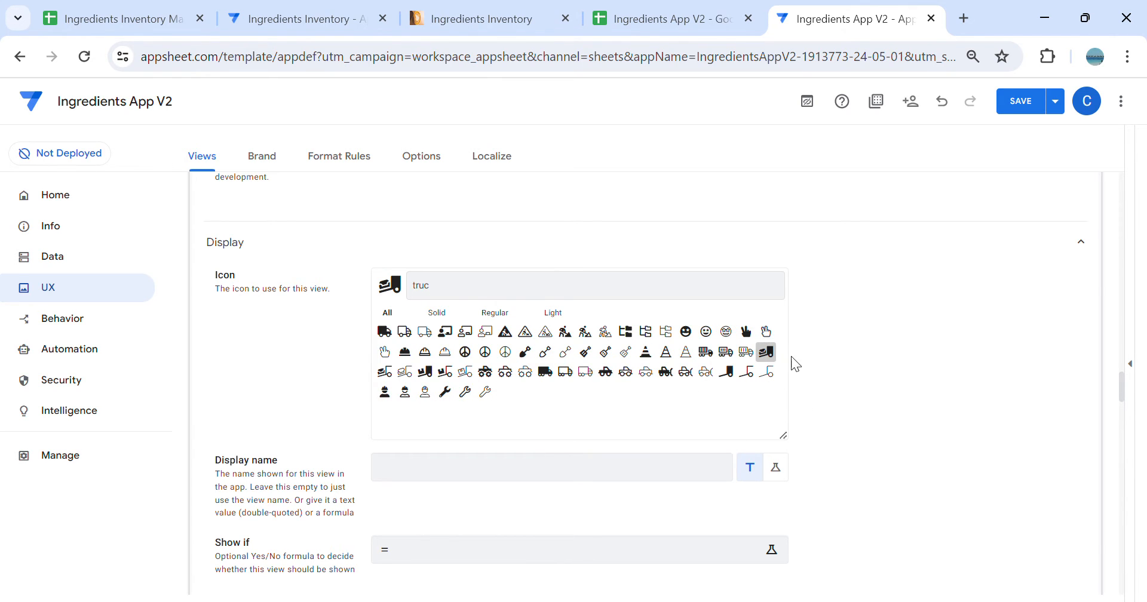
Expand the app preview to show the Stocks In view and save the app
{"action": "left_click", "coordinate": [1131, 364]}
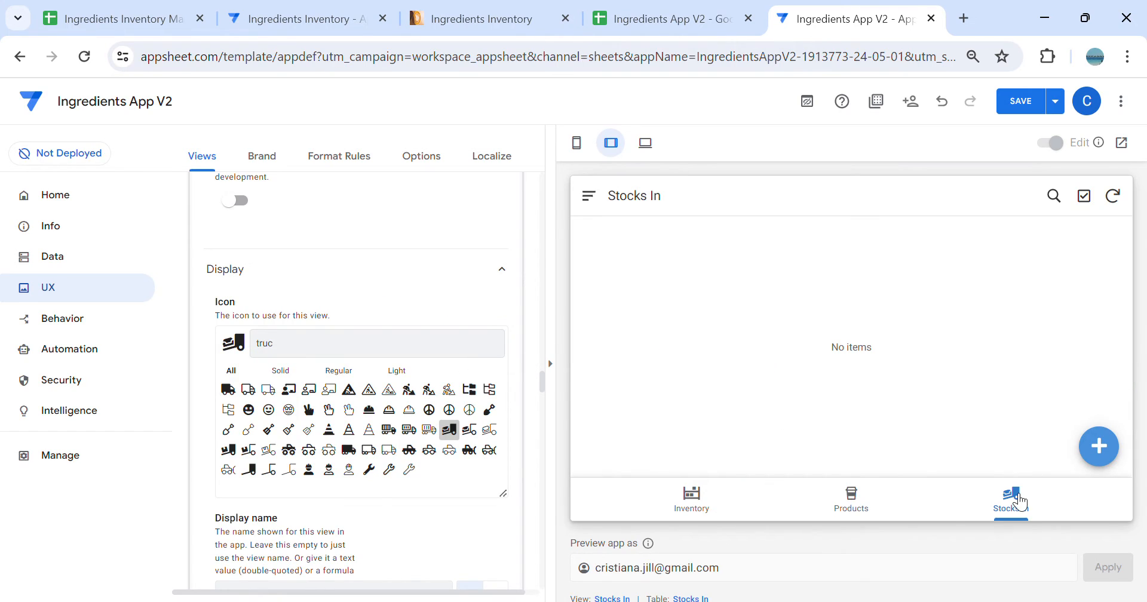
{"action": "left_click", "coordinate": [1032, 112]}
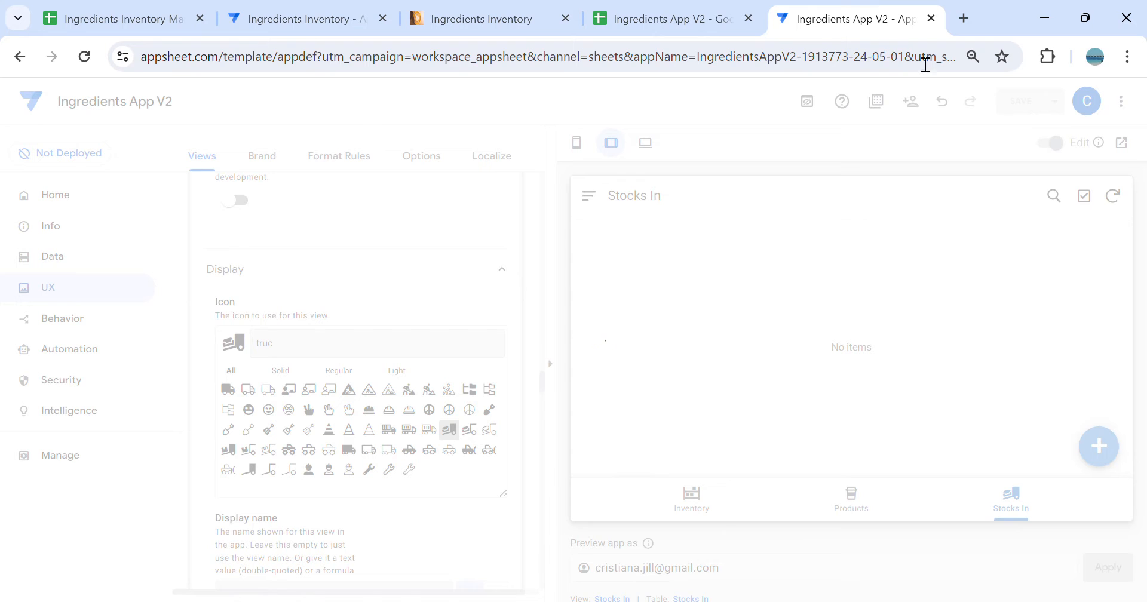
In the Ingredients Inventory app editor, examine the formula of the Inventory table's Remaining column without changing it
{"action": "left_click", "coordinate": [289, 14]}
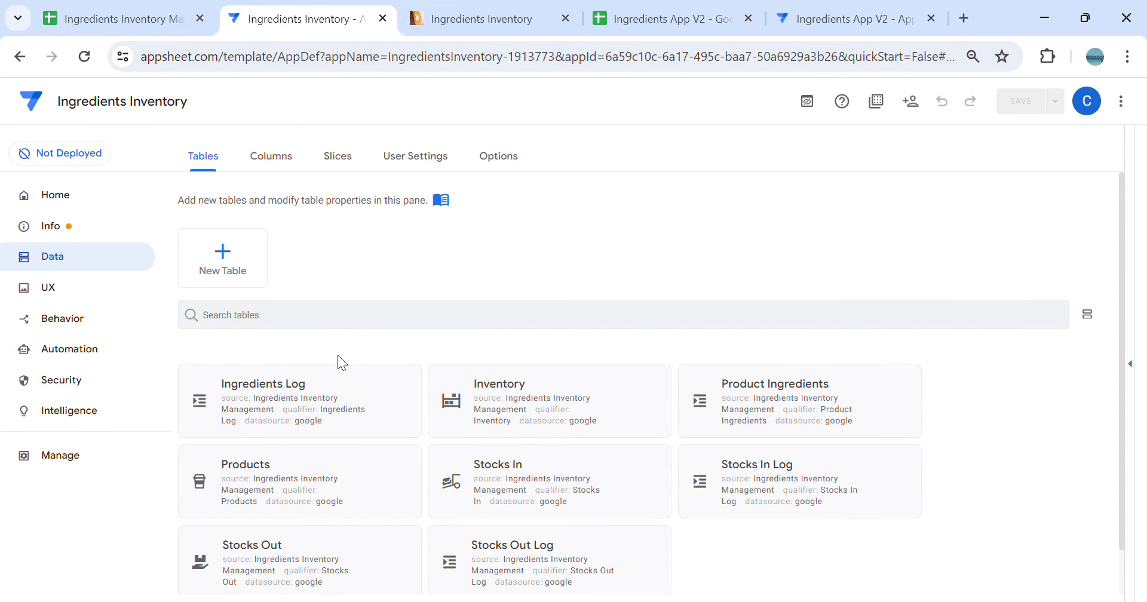
{"action": "scroll", "coordinate": [339, 356], "scroll_direction": "down", "scroll_amount": 1}
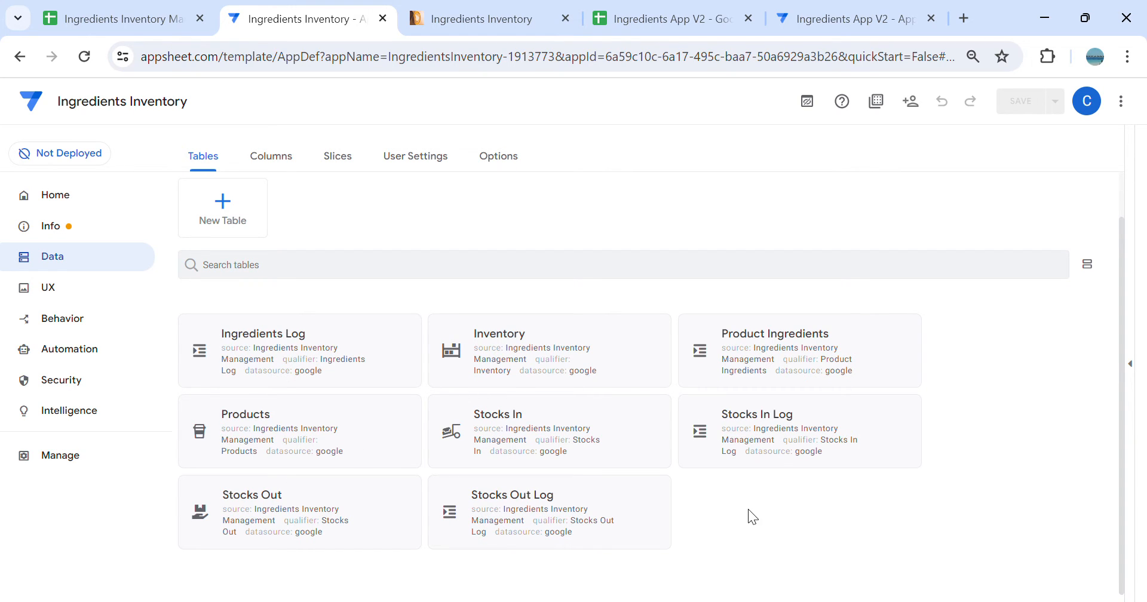
{"action": "left_click", "coordinate": [575, 357]}
{"action": "left_click", "coordinate": [840, 198]}
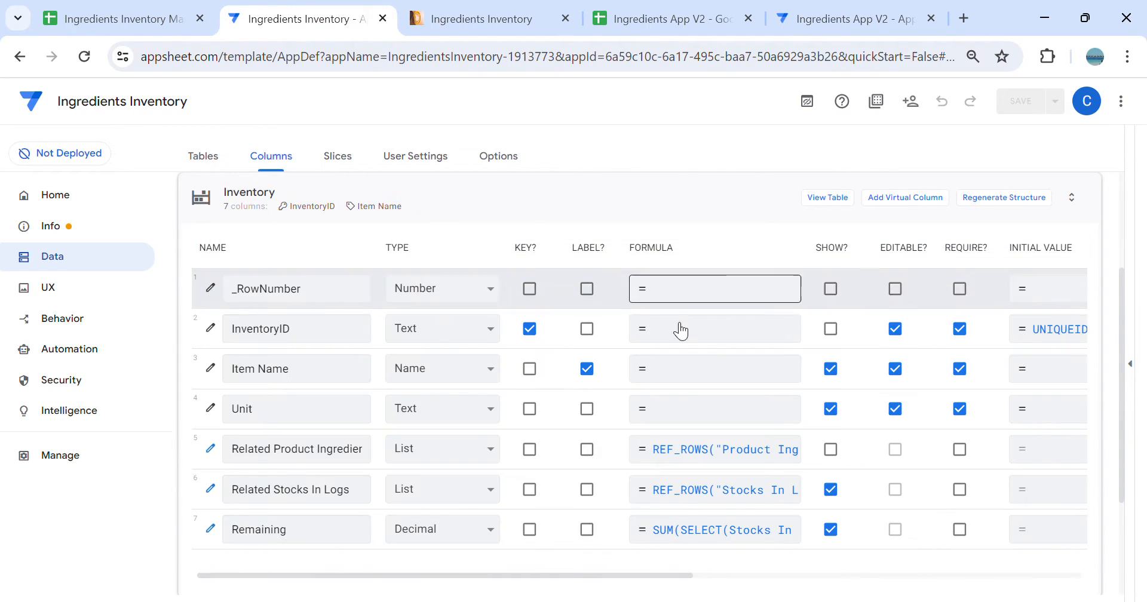
{"action": "left_click", "coordinate": [337, 538]}
{"action": "left_click_drag", "start_coordinate": [337, 538], "coordinate": [263, 535]}
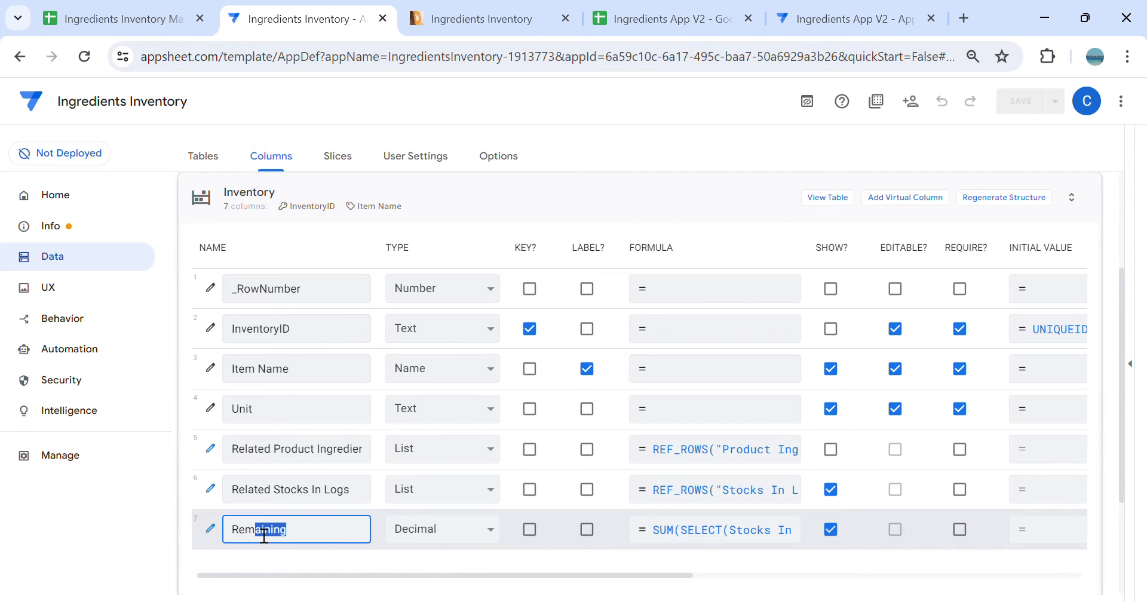
{"action": "left_click", "coordinate": [651, 536]}
{"action": "left_click_drag", "start_coordinate": [665, 241], "coordinate": [256, 207]}
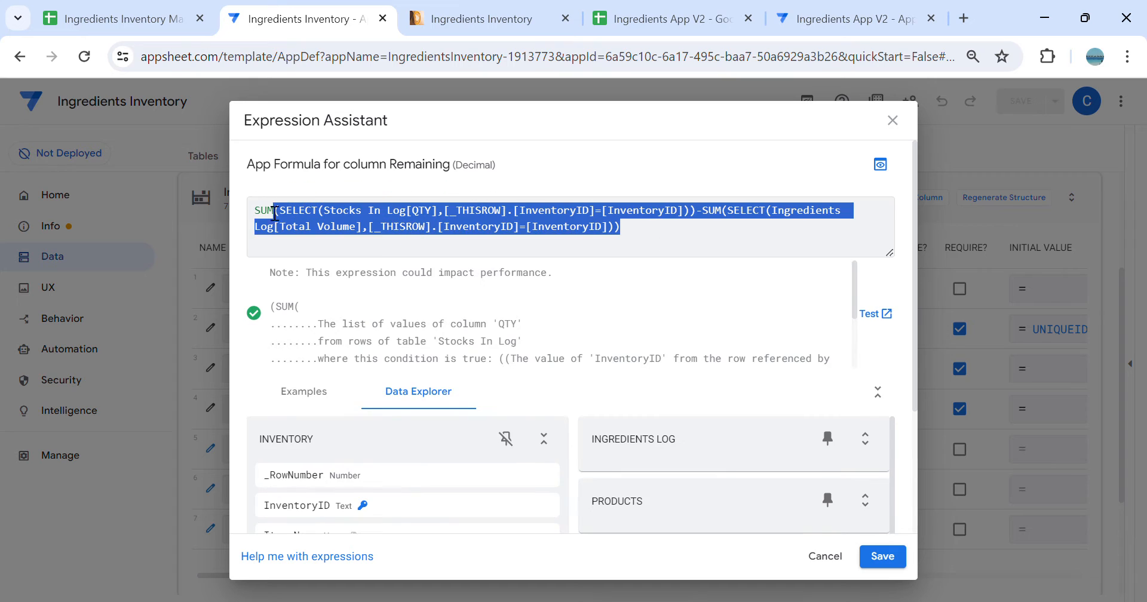
{"action": "left_click", "coordinate": [825, 557]}
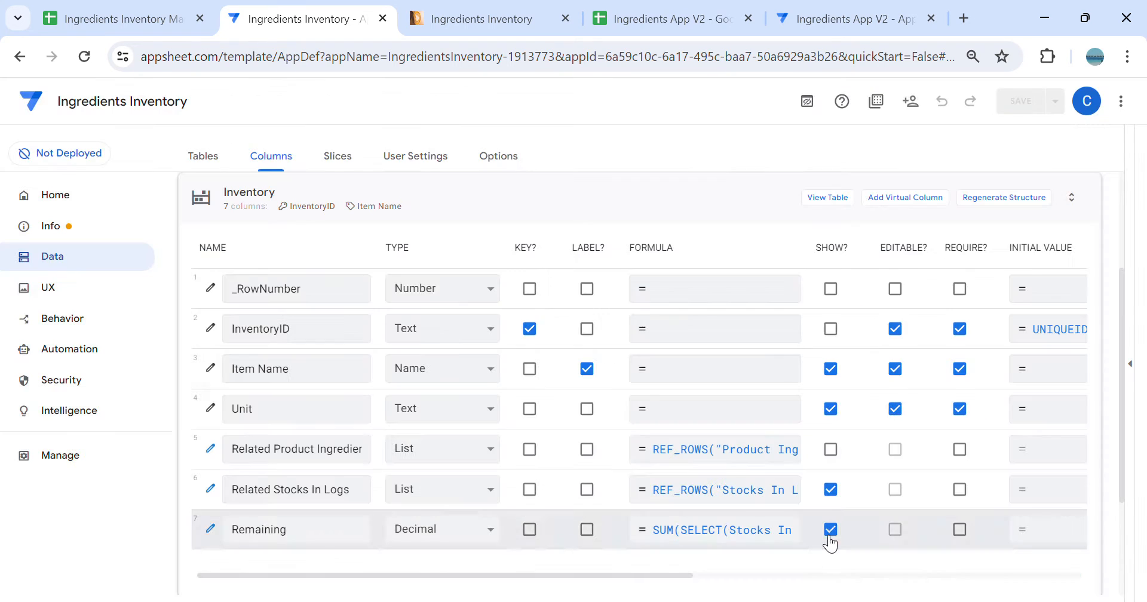
Return to the Ingredients App V2 editor, preview the Inventory view, and open the Inventory table's columns with the preview collapsed
{"action": "left_click", "coordinate": [870, 17]}
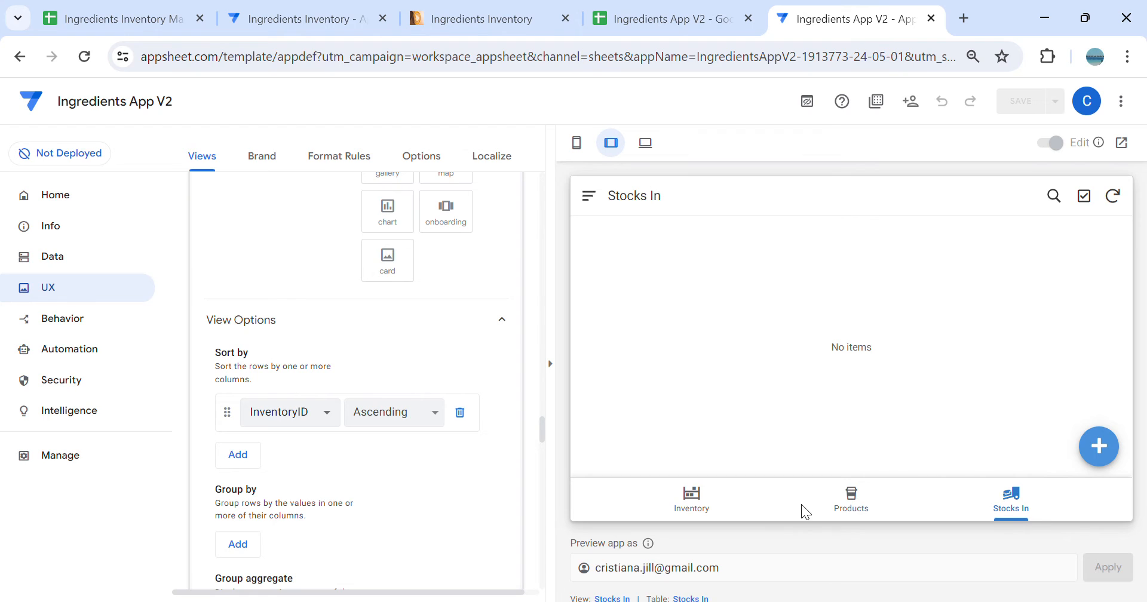
{"action": "left_click", "coordinate": [723, 505]}
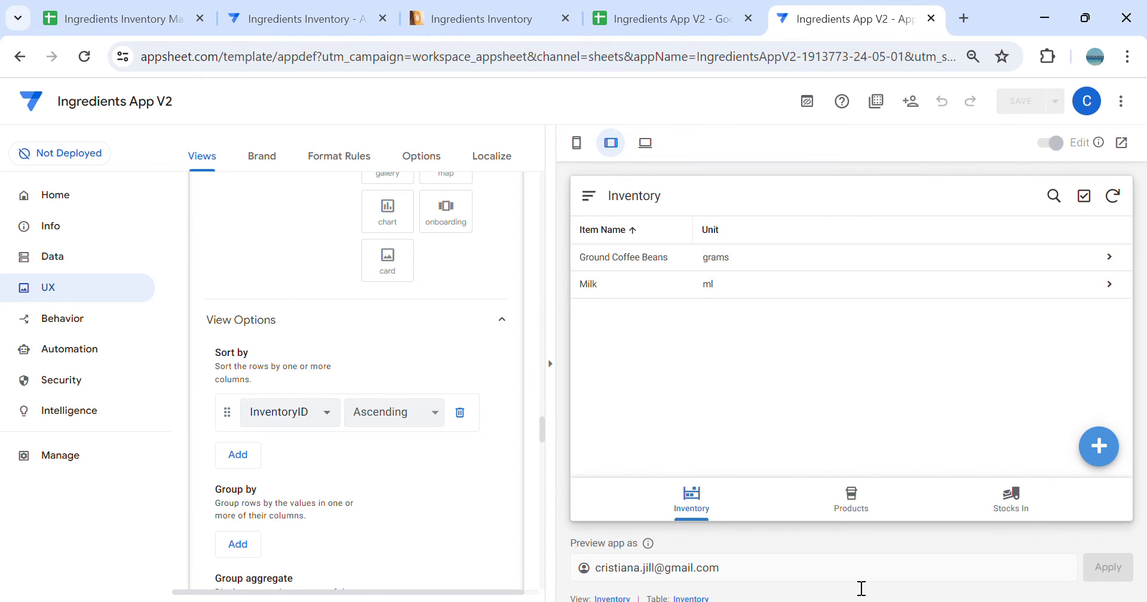
{"action": "left_click", "coordinate": [53, 256]}
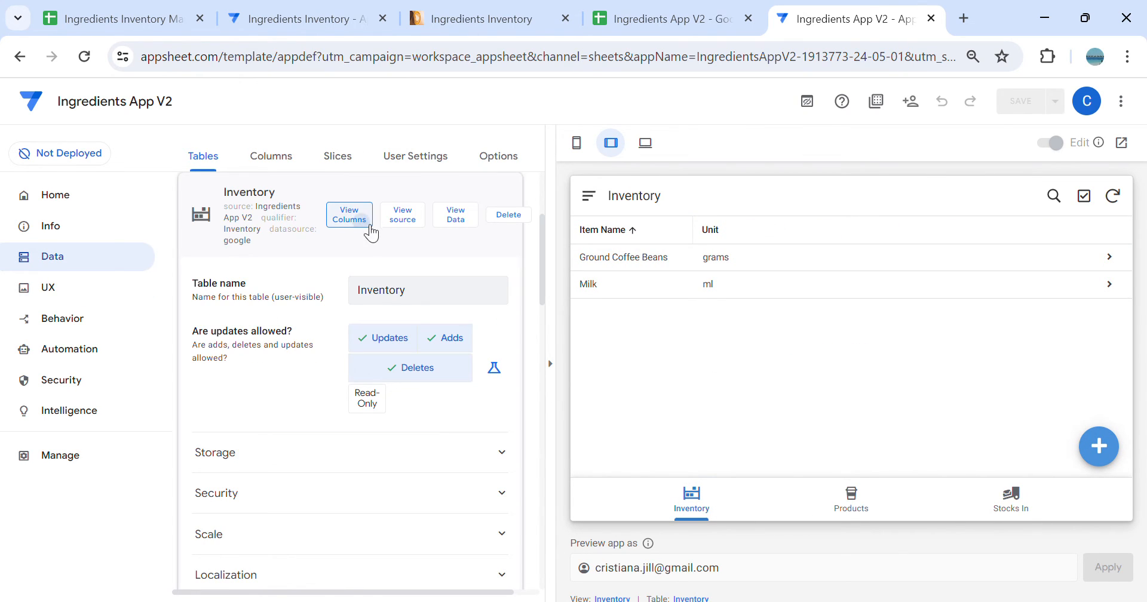
{"action": "left_click", "coordinate": [371, 225]}
{"action": "left_click", "coordinate": [551, 366]}
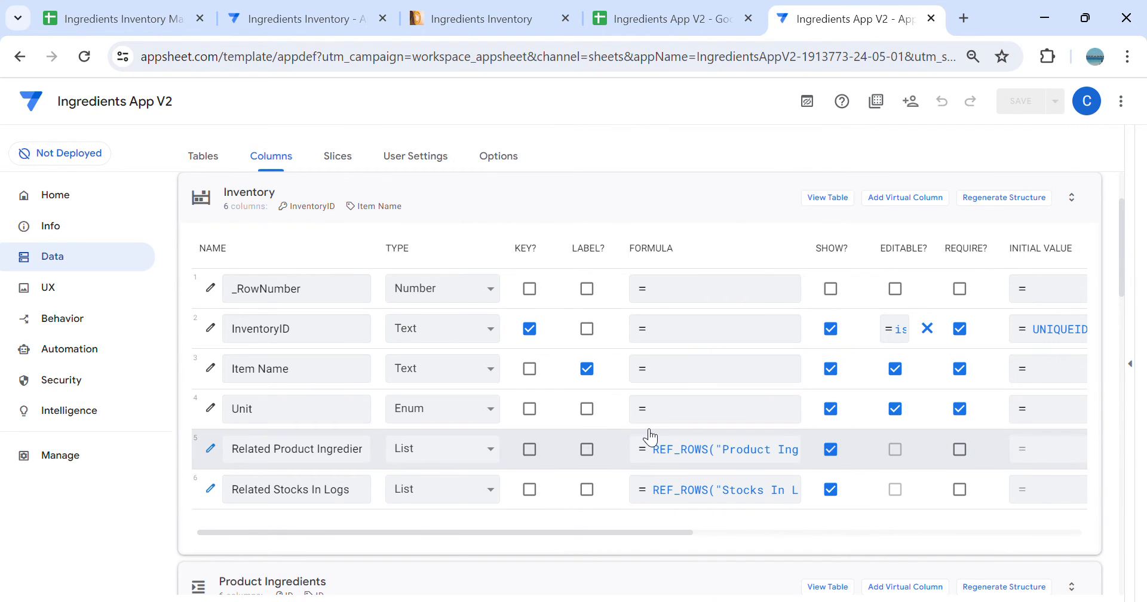
Add a virtual column Remaining to Inventory with formula SUM(SELECT(Stocks In Log[QTY],[_THISROW].[InventoryID]=[InventoryID]))-SUM(SELECT(Ingredients Log[Total Volume],[_THISROW].[InventoryID]=[InventoryID]))
{"action": "left_click", "coordinate": [926, 197]}
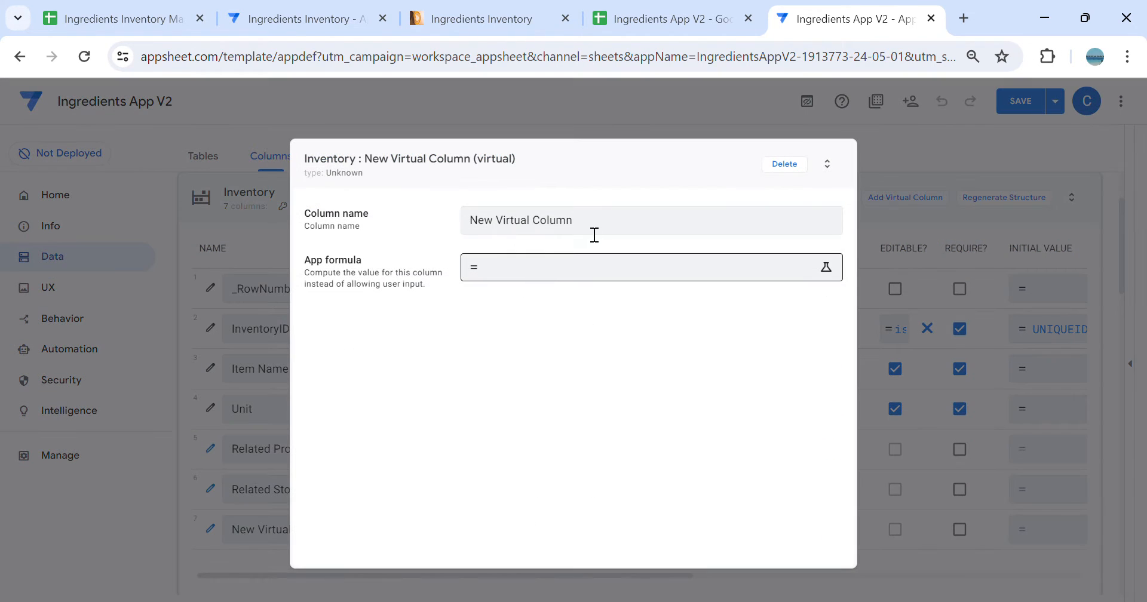
{"action": "type", "text": "Remaining"}
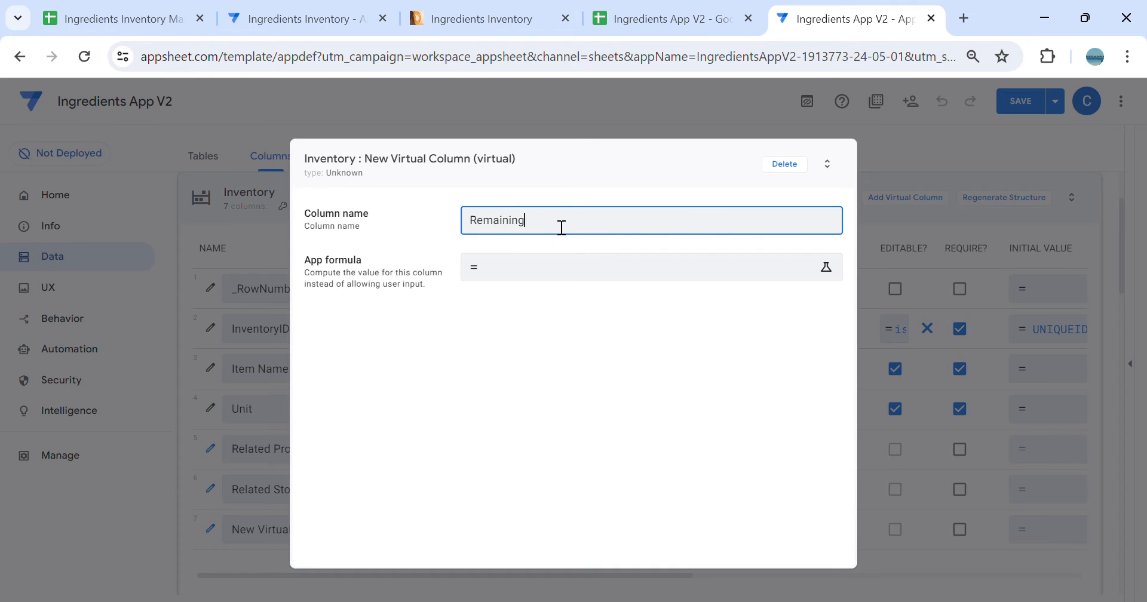
{"action": "left_click", "coordinate": [542, 276]}
{"action": "type", "text": "SUM(SELECT(Stocks In Log[QTY],[_THISROW].[InventoryID]=[InventoryID]))-SUM(SELECT(Ingredients Log[Total Volume],[_THISROW].[InventoryID]=[InventoryID]))"}
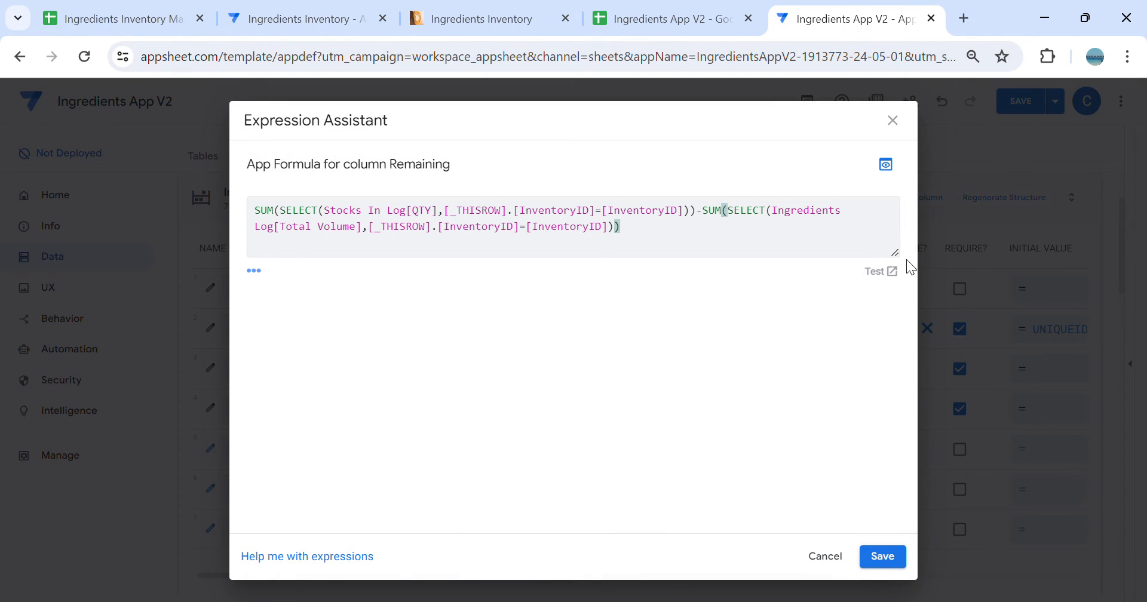
{"action": "left_click_drag", "start_coordinate": [905, 260], "coordinate": [915, 367]}
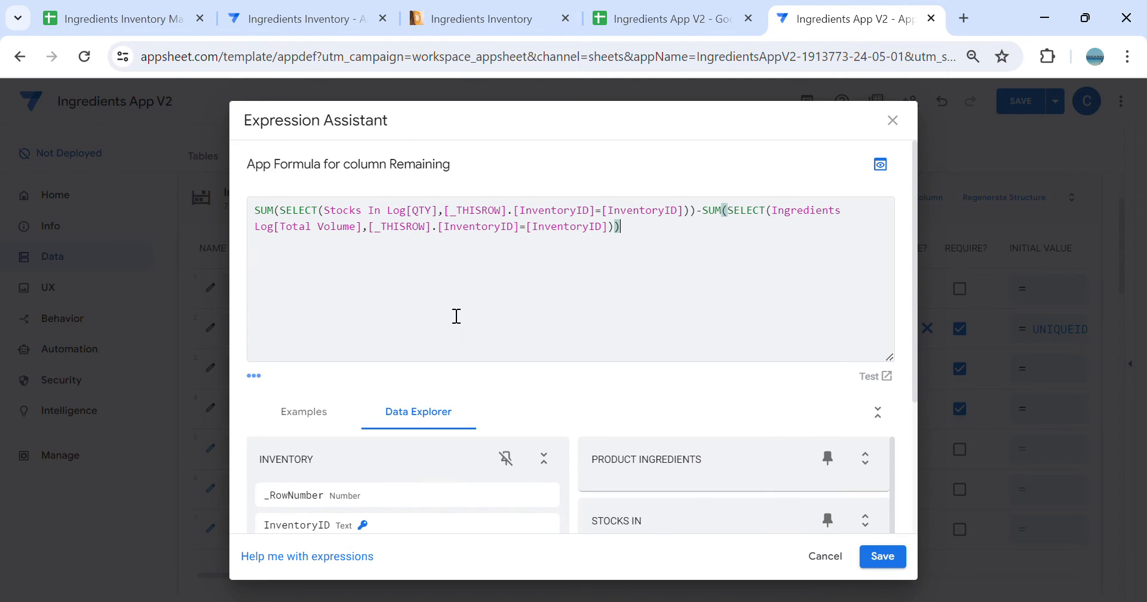
{"action": "left_click", "coordinate": [362, 215]}
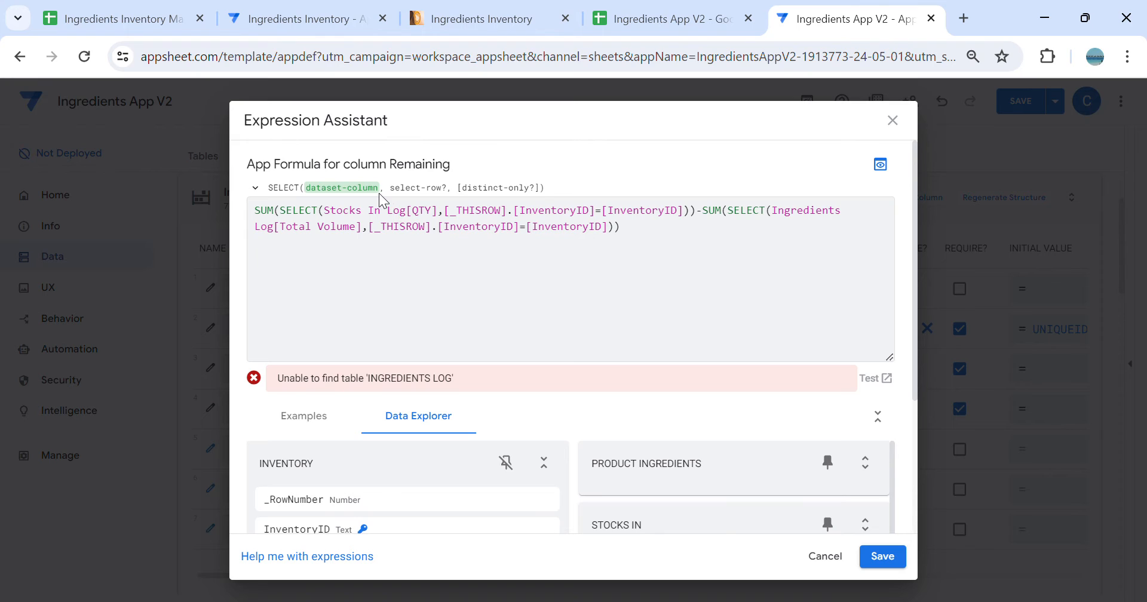
Check the Stocks In Log sheet's column headers in the Ingredients App V2 spreadsheet and return to the formula in the app editor
{"action": "left_click", "coordinate": [655, 19]}
{"action": "left_click", "coordinate": [656, 588]}
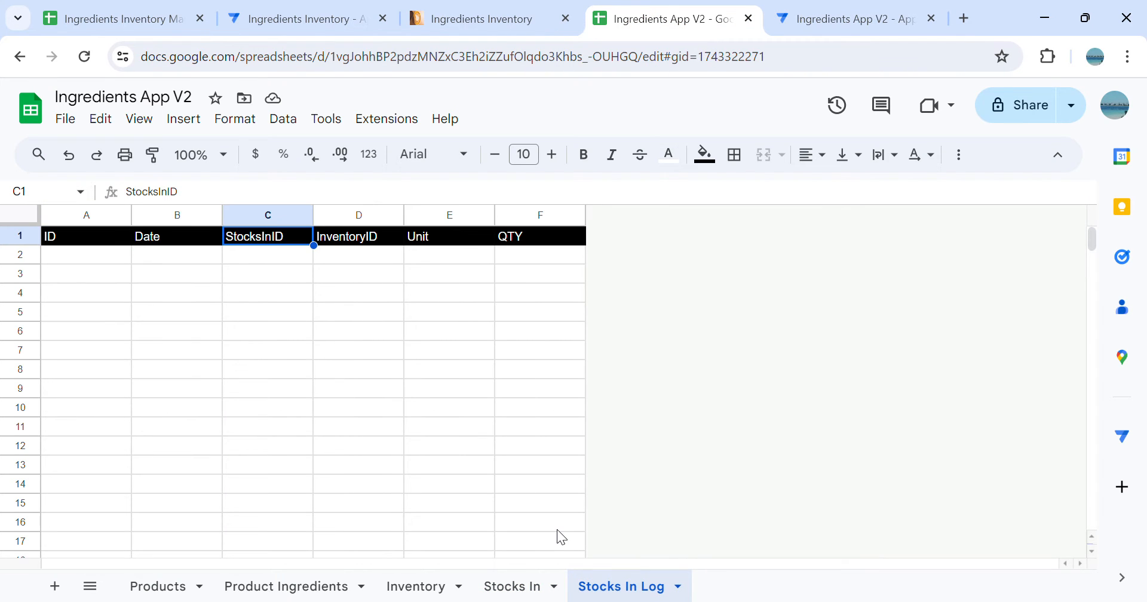
{"action": "left_click", "coordinate": [177, 293]}
{"action": "left_click", "coordinate": [849, 19]}
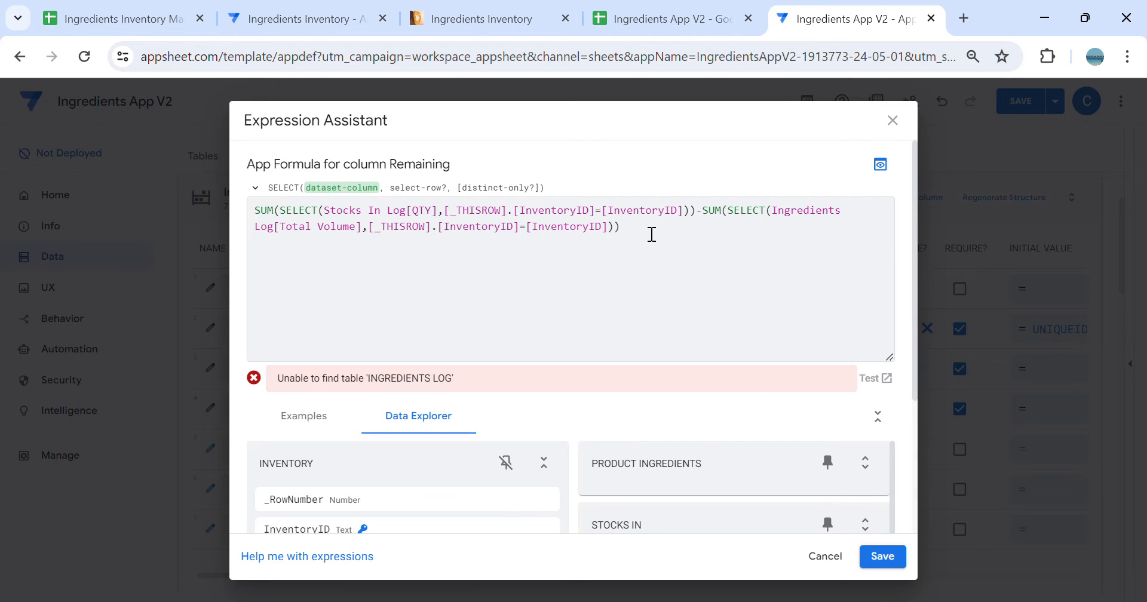
Remove the Ingredients Log subtraction so the Remaining formula is SUM(SELECT(Stocks In Log[QTY],[_THISROW].[InventoryID]=[InventoryID])), and save the expression
{"action": "left_click", "coordinate": [595, 215]}
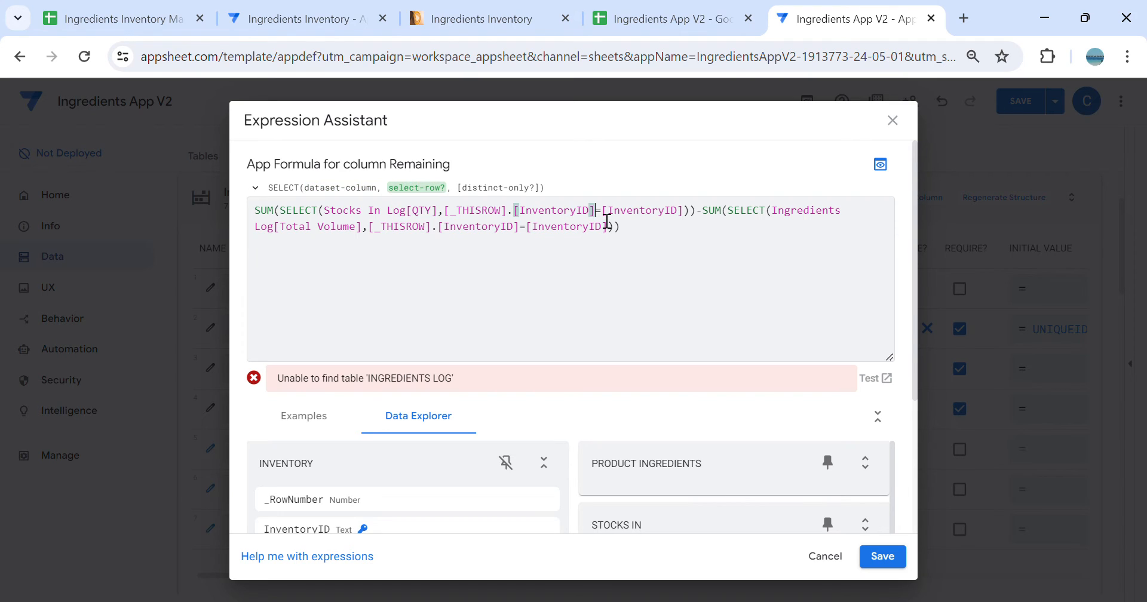
{"action": "left_click_drag", "start_coordinate": [702, 210], "coordinate": [747, 235]}
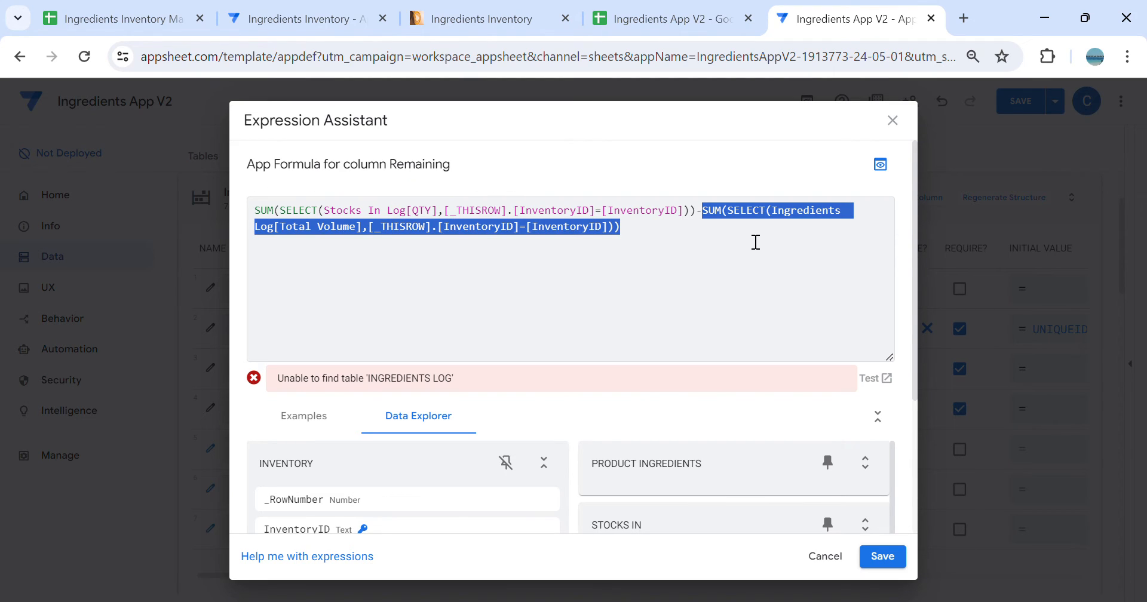
{"action": "key", "text": "BackSpace"}
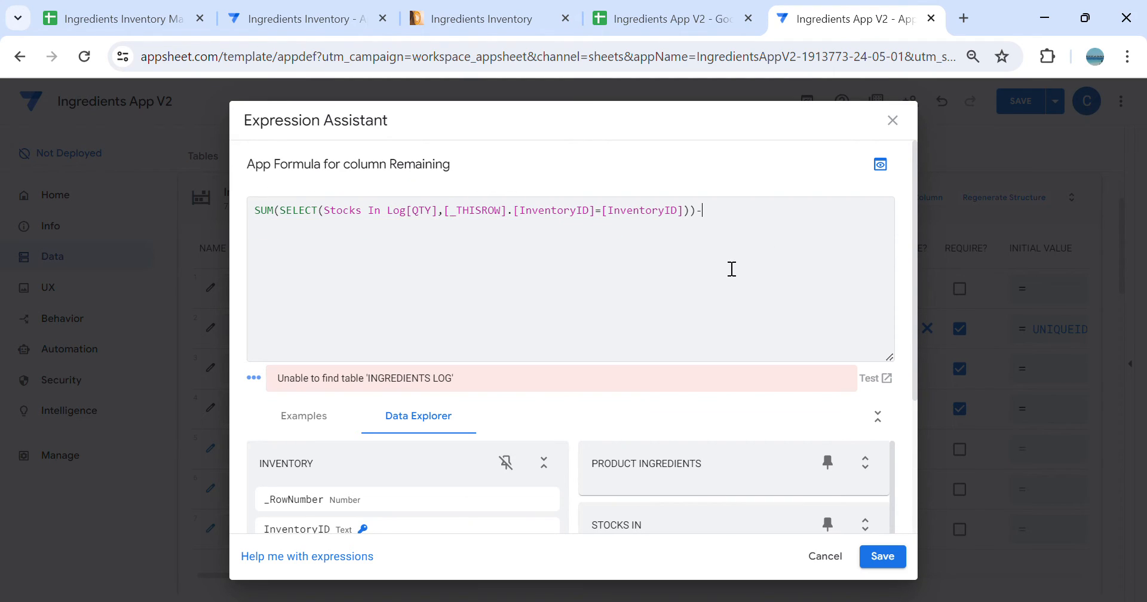
{"action": "key", "text": "BackSpace"}
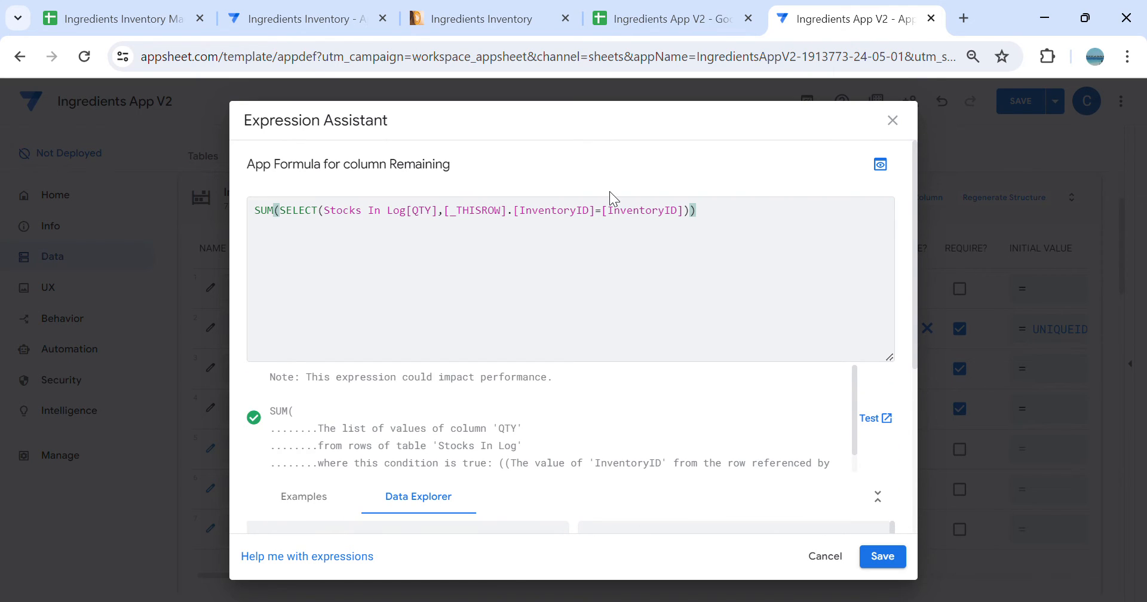
{"action": "left_click", "coordinate": [896, 558]}
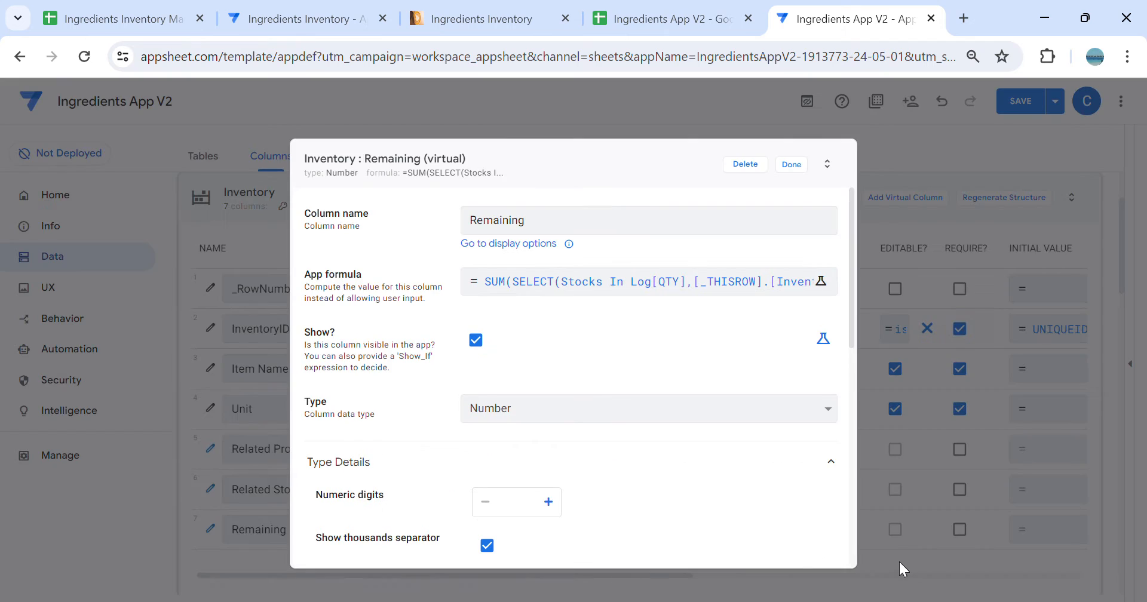
Set the Remaining column's type to Decimal and save the app
{"action": "left_click", "coordinate": [560, 410]}
{"action": "key", "text": "d"}
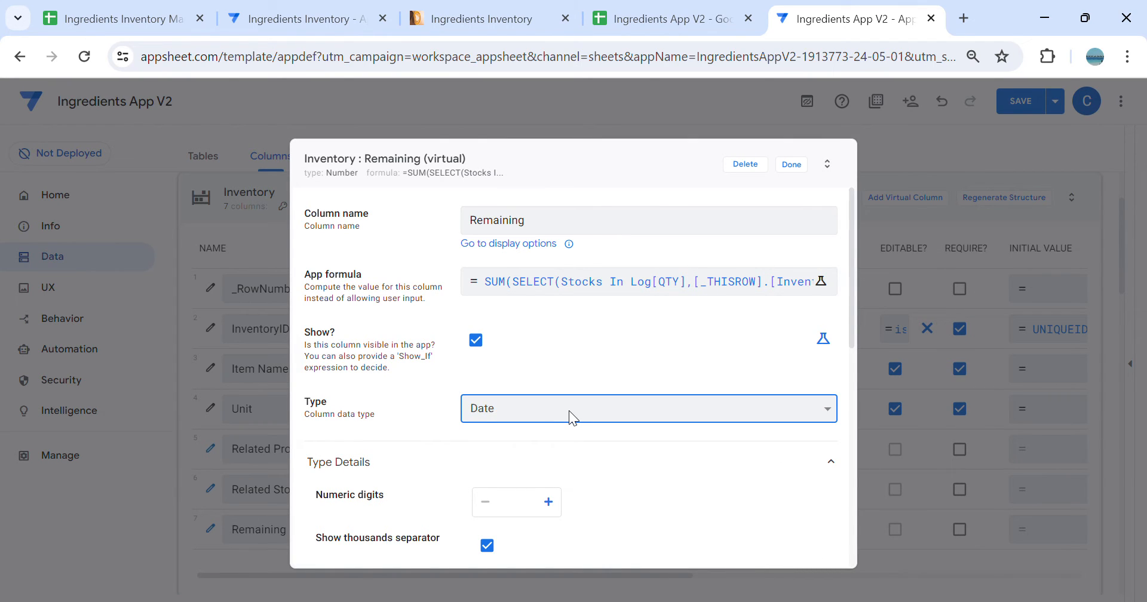
{"action": "key", "text": "e"}
{"action": "scroll", "coordinate": [594, 461], "scroll_direction": "down", "scroll_amount": 3}
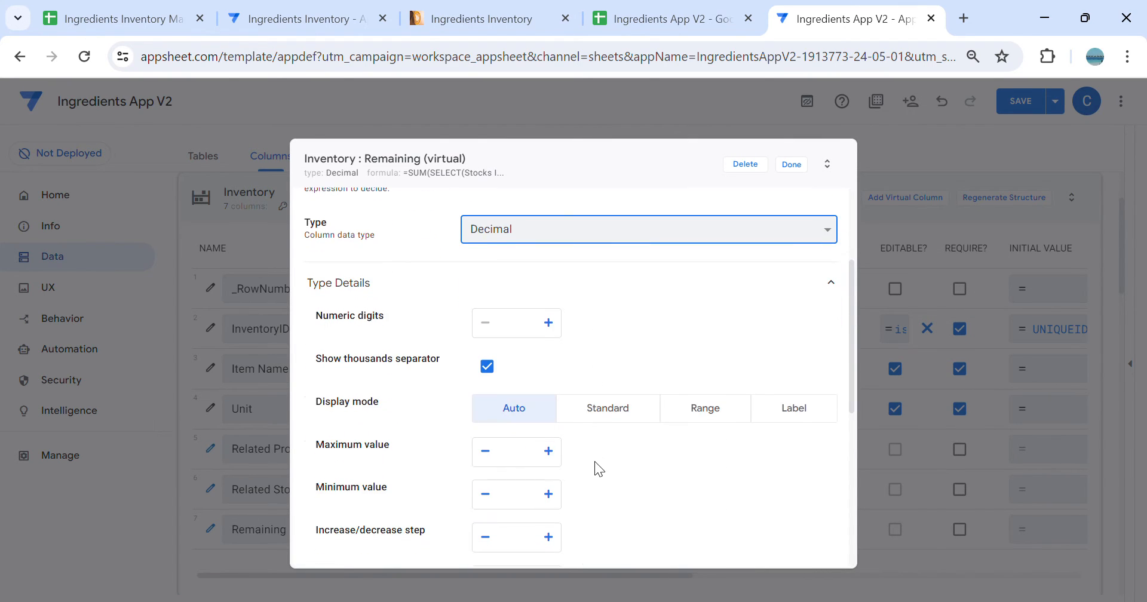
{"action": "scroll", "coordinate": [594, 461], "scroll_direction": "down", "scroll_amount": 3}
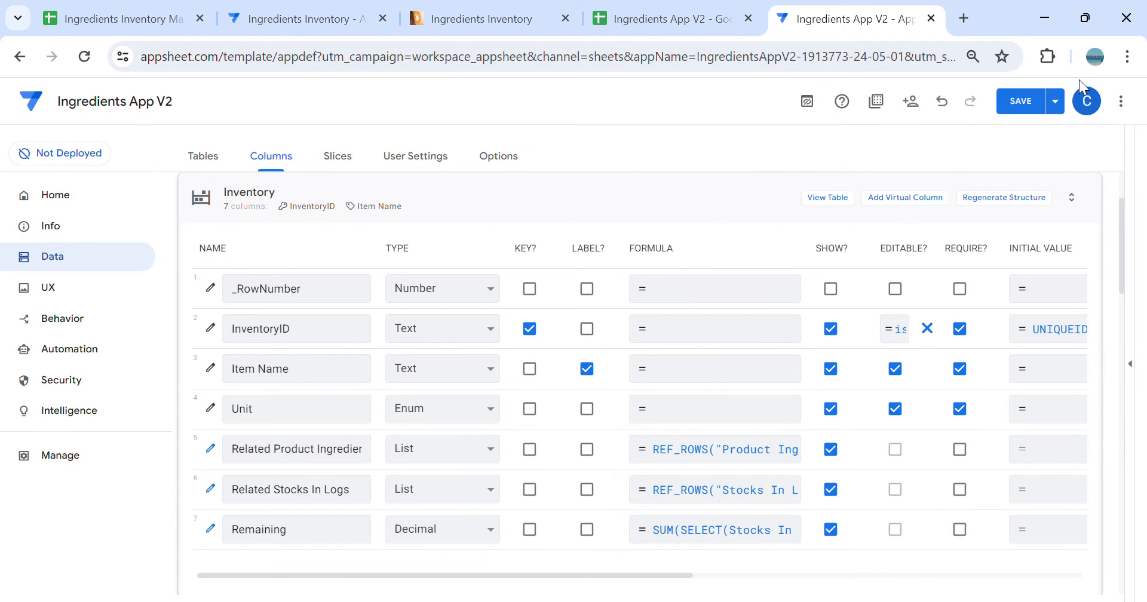
{"action": "left_click", "coordinate": [1022, 101]}
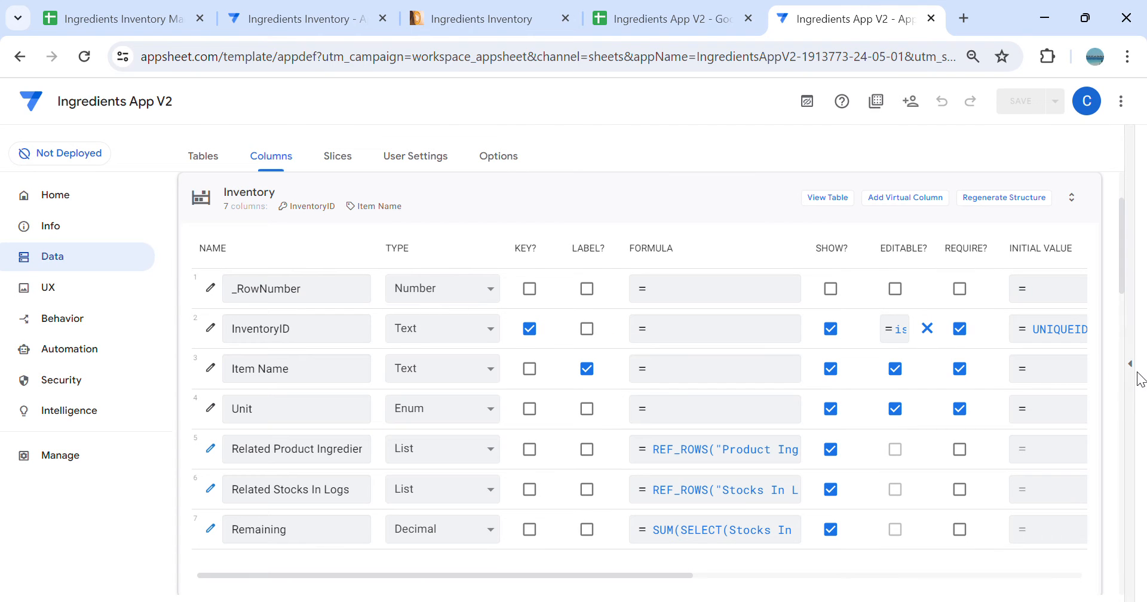
Add Remaining after Unit in the Inventory view's column order and save the app
{"action": "left_click", "coordinate": [1129, 364]}
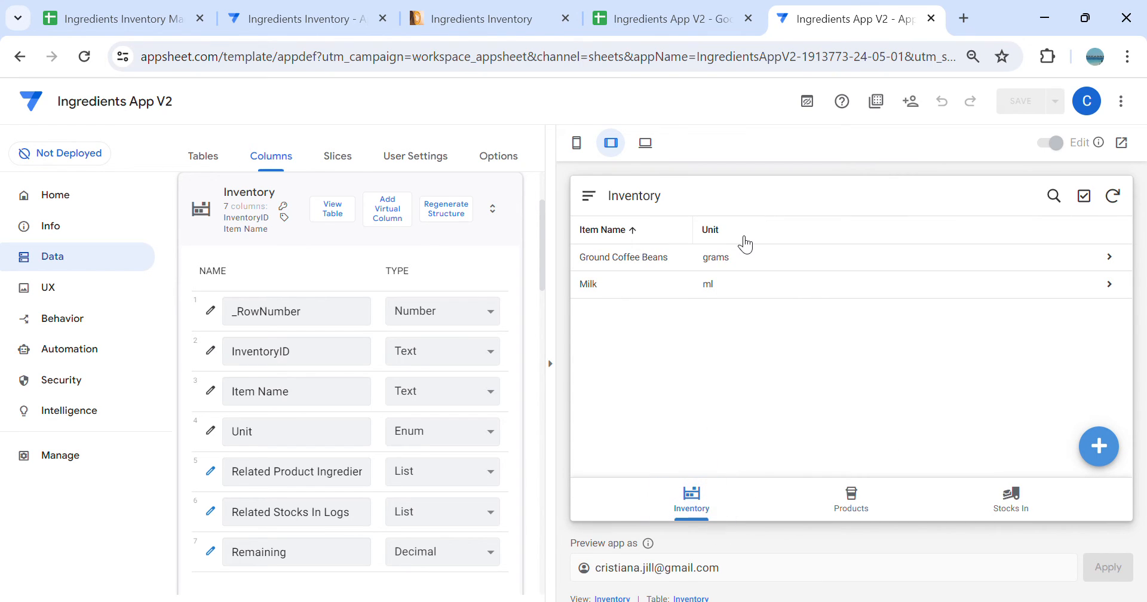
{"action": "left_click", "coordinate": [616, 598]}
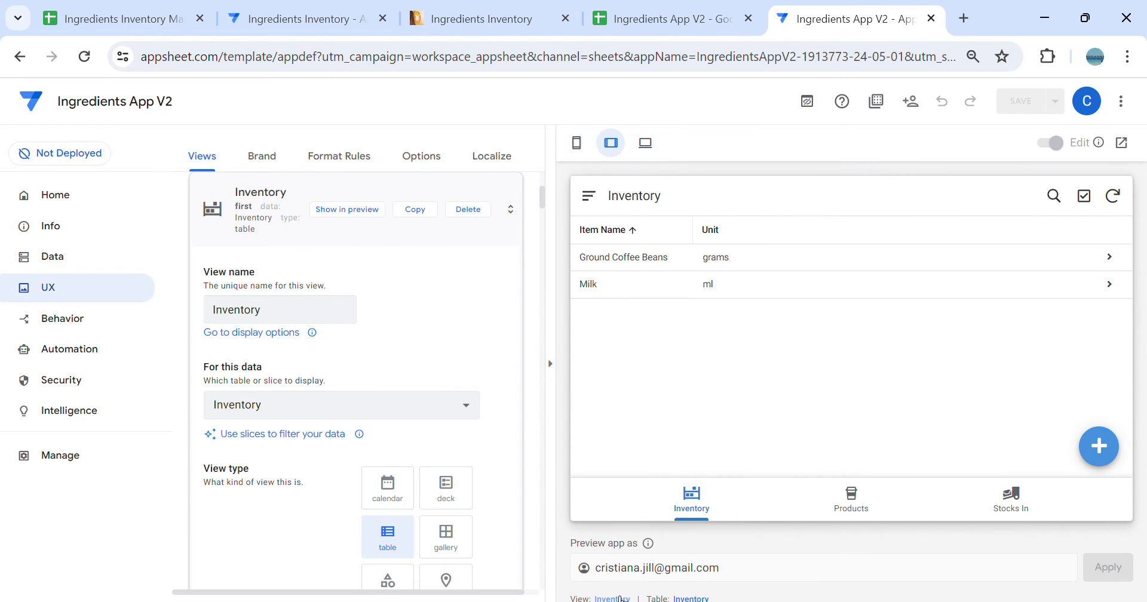
{"action": "scroll", "coordinate": [392, 353], "scroll_direction": "down", "scroll_amount": 12}
{"action": "scroll", "coordinate": [286, 414], "scroll_direction": "down", "scroll_amount": 3}
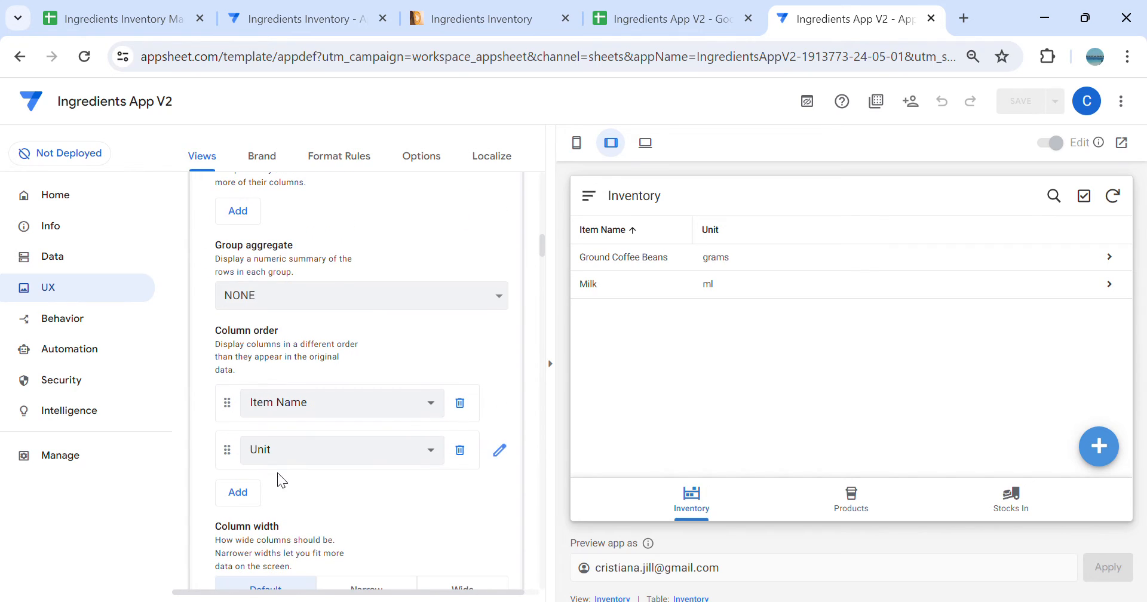
{"action": "left_click", "coordinate": [257, 493]}
{"action": "left_click", "coordinate": [274, 501]}
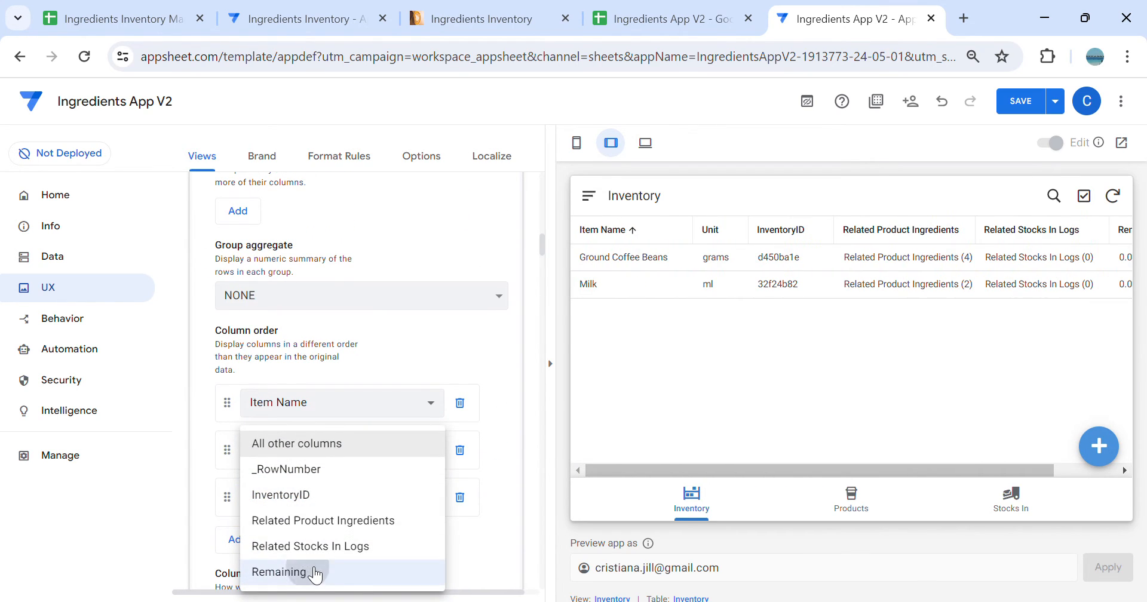
{"action": "left_click", "coordinate": [311, 571]}
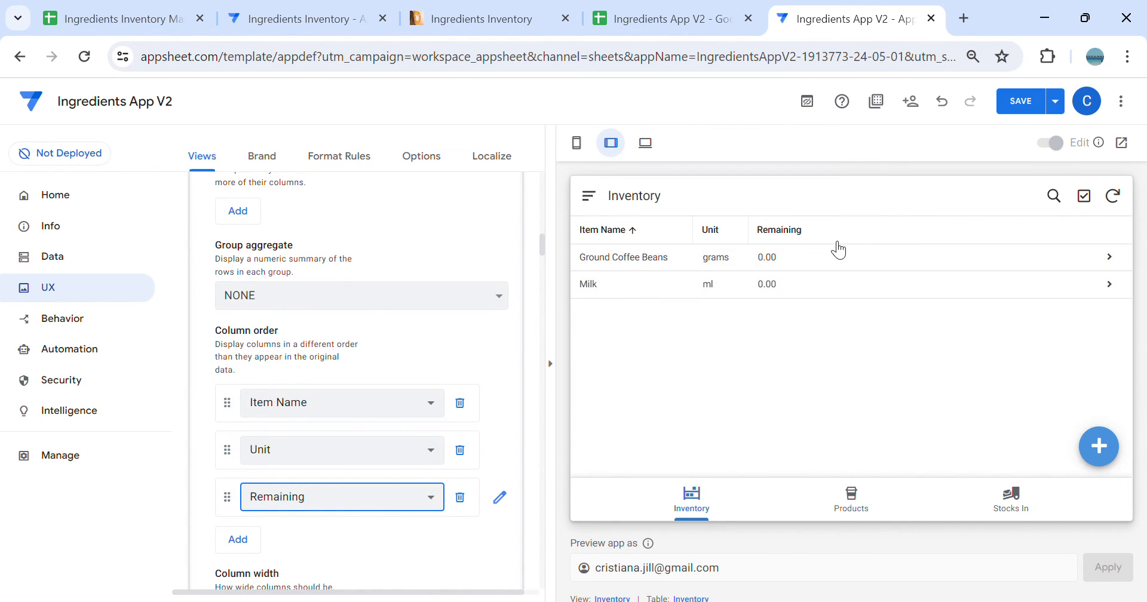
{"action": "left_click", "coordinate": [1021, 103]}
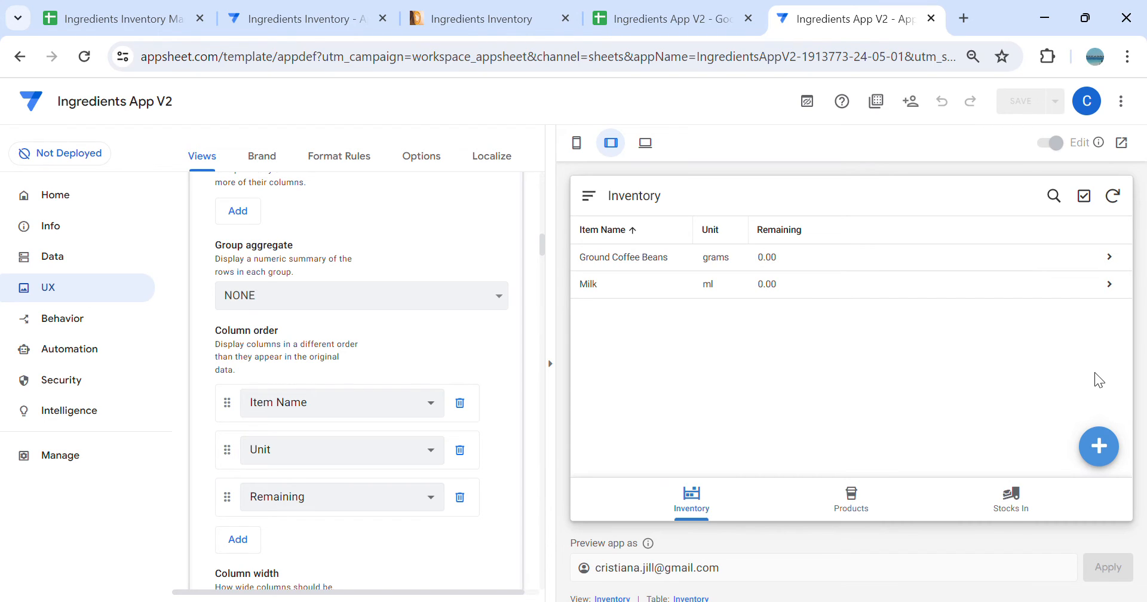
In the app preview, start a Stocks In entry with the note "test1" and open a new item form from it
{"action": "left_click", "coordinate": [1010, 499]}
{"action": "left_click", "coordinate": [1100, 449]}
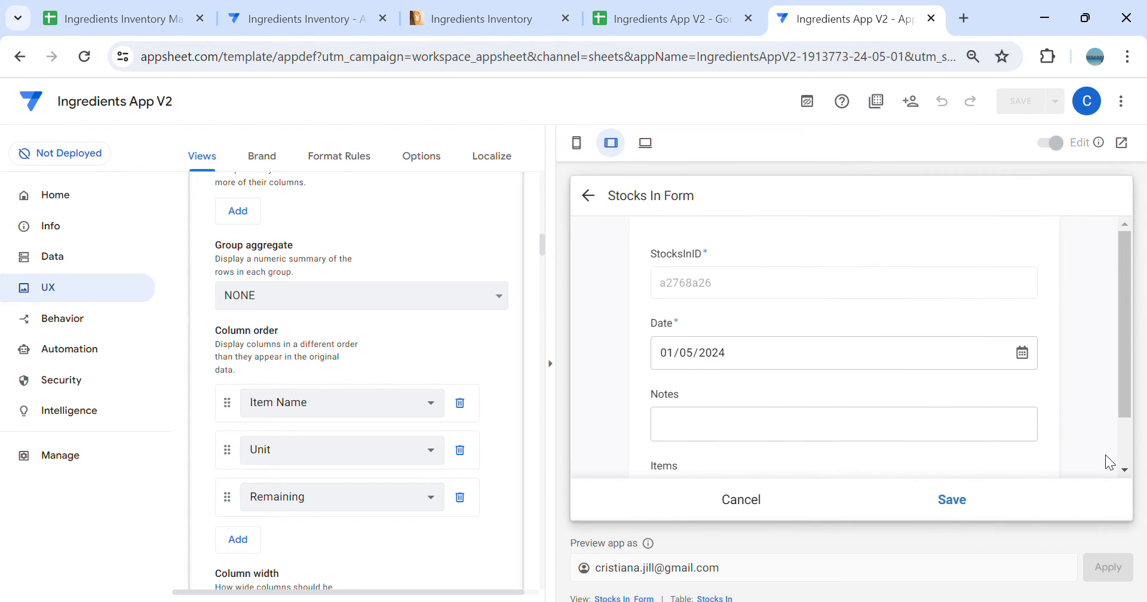
{"action": "left_click", "coordinate": [771, 375]}
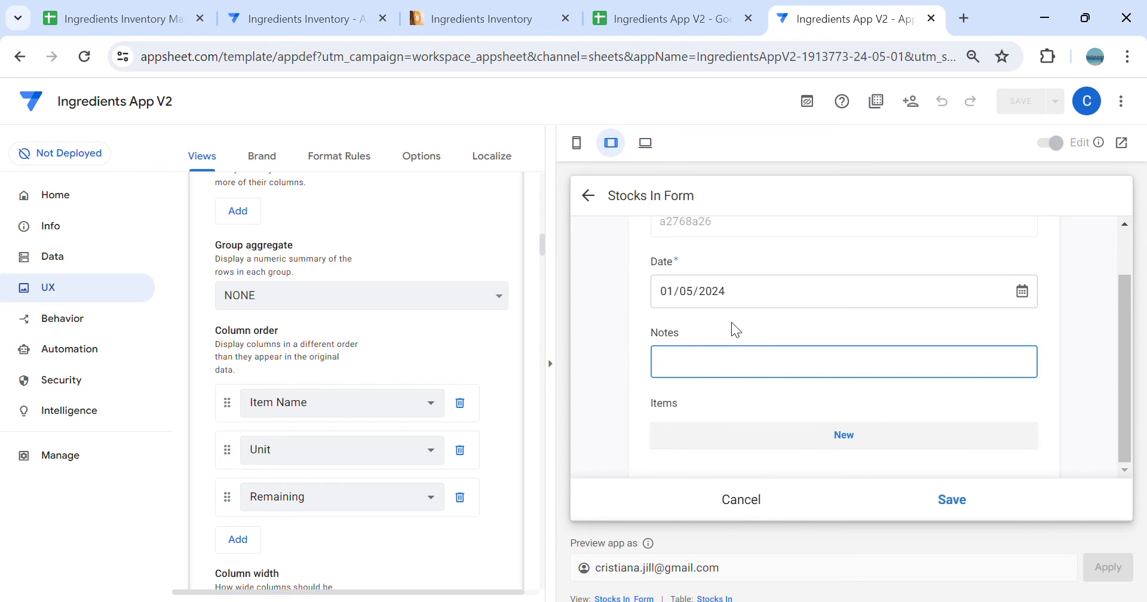
{"action": "type", "text": "test1"}
{"action": "left_click", "coordinate": [749, 312]}
{"action": "left_click", "coordinate": [856, 439]}
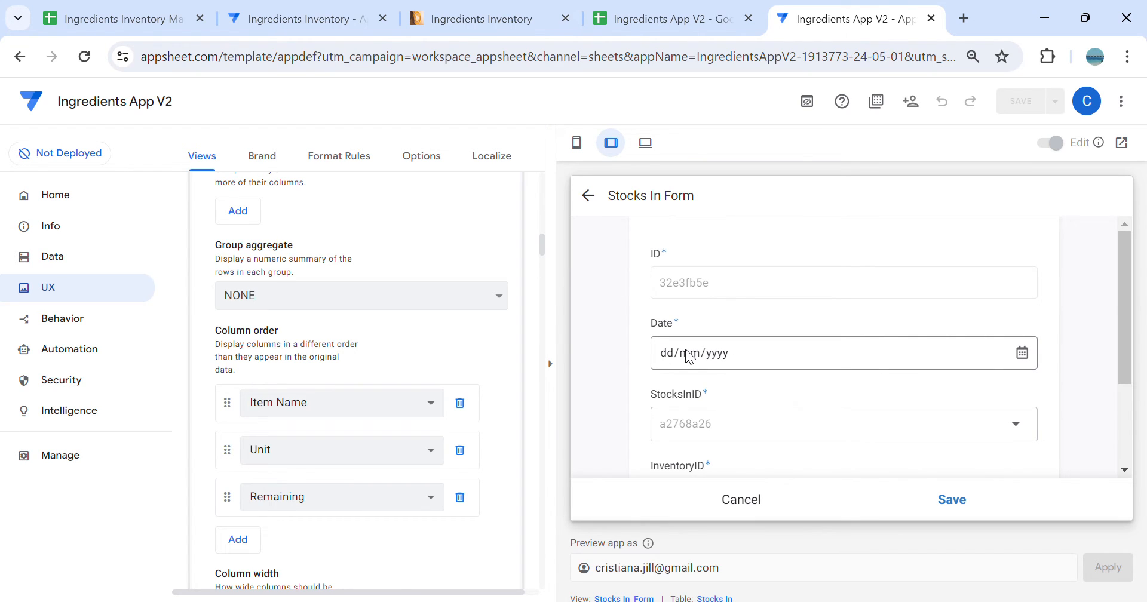
In the Stocks In Log table, set the Date column's app formula to [StocksInID].[Date] and save the app
{"action": "left_click", "coordinate": [84, 268]}
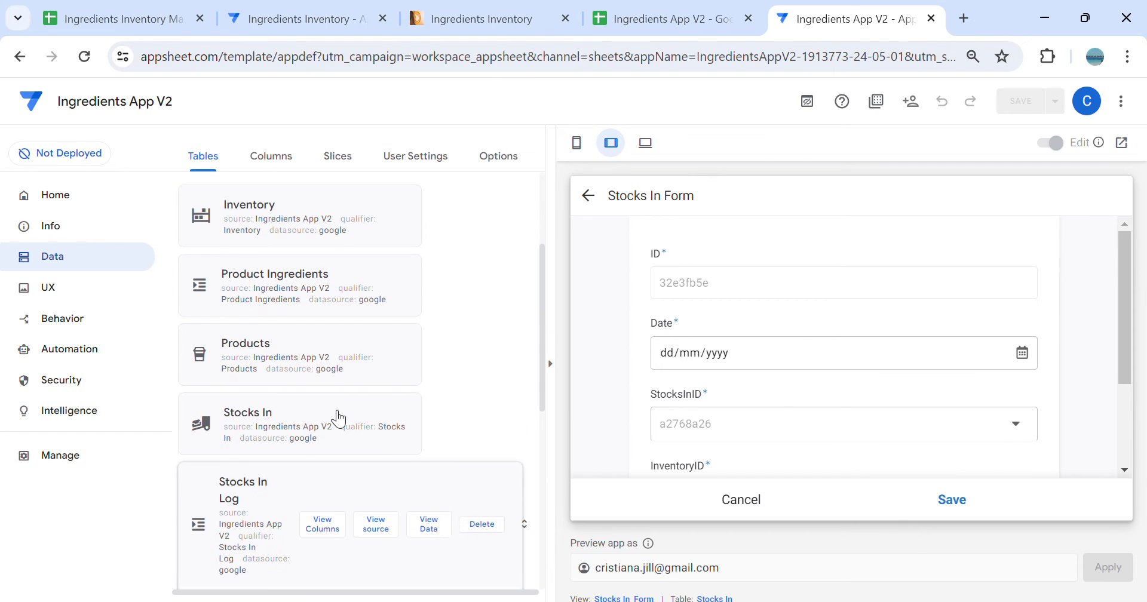
{"action": "left_click", "coordinate": [323, 434]}
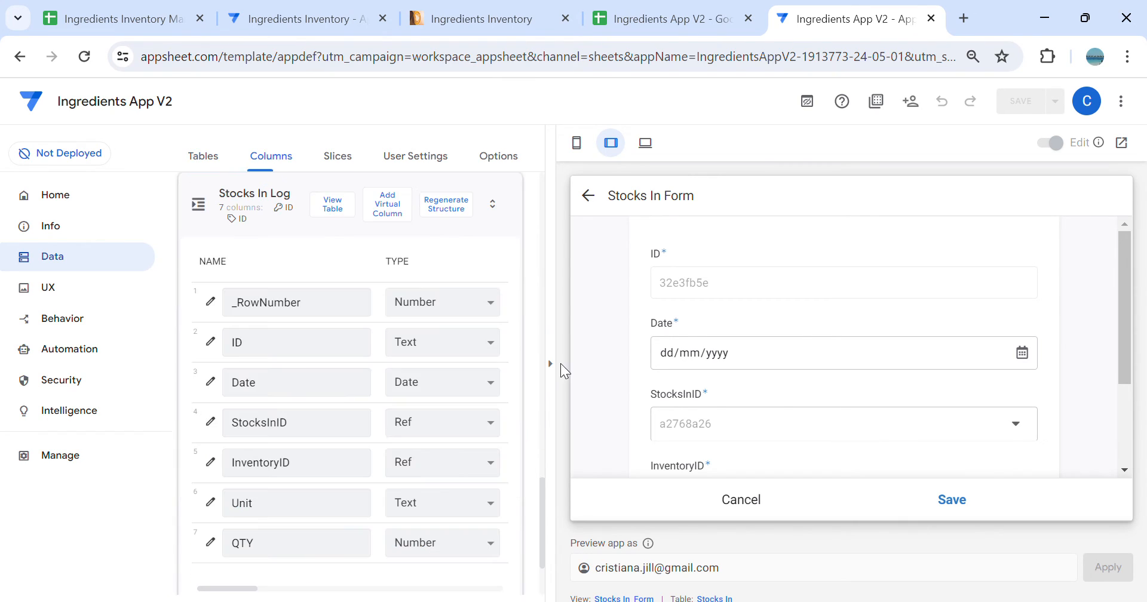
{"action": "left_click", "coordinate": [551, 363]}
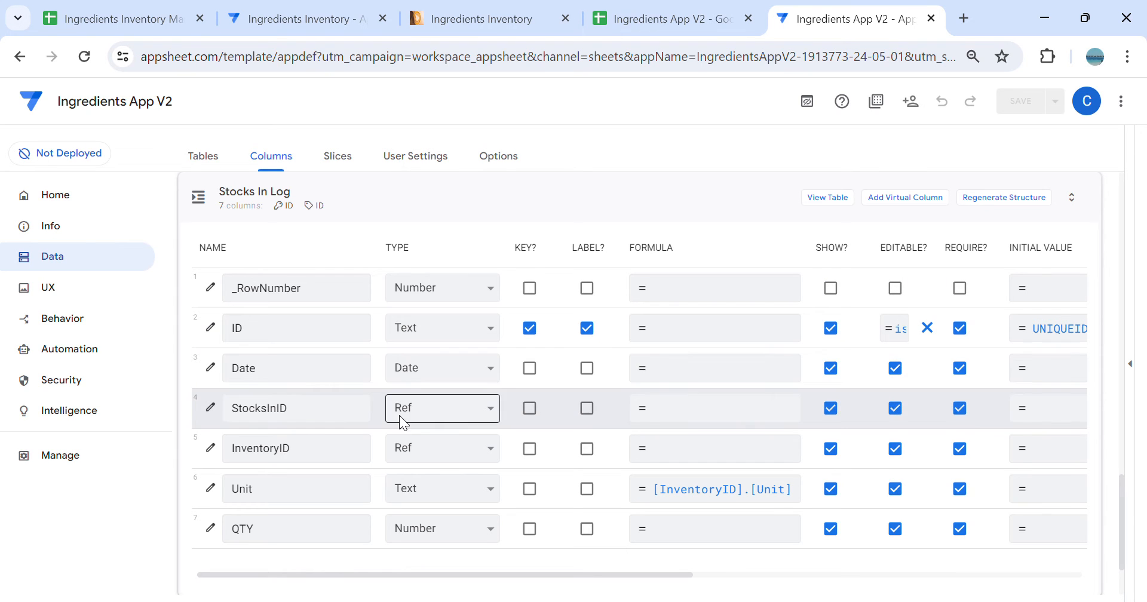
{"action": "left_click", "coordinate": [674, 374]}
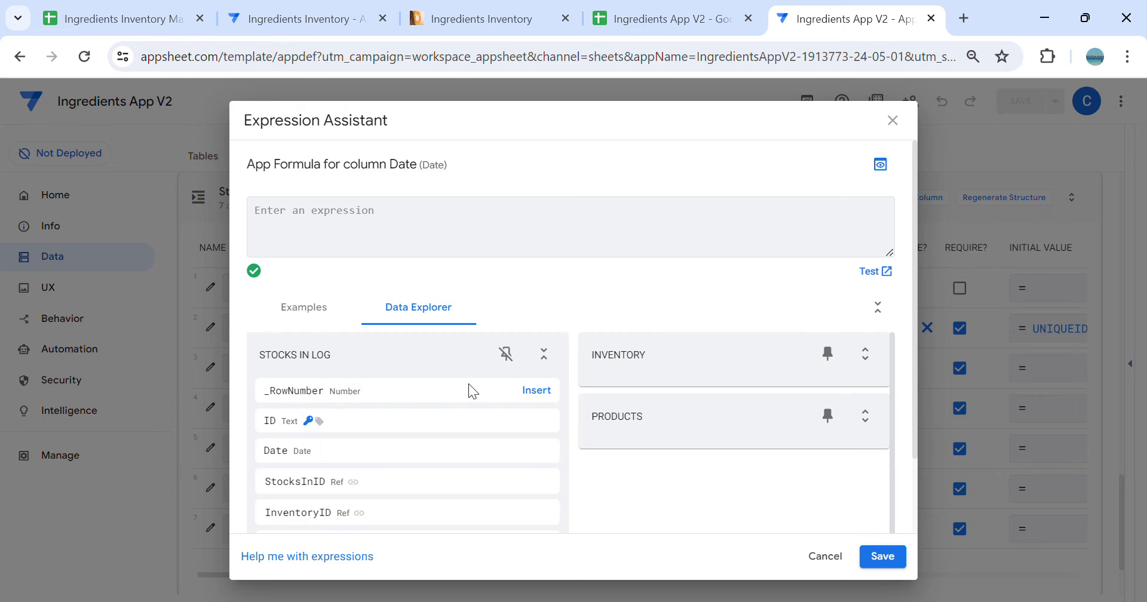
{"action": "left_click", "coordinate": [544, 356]}
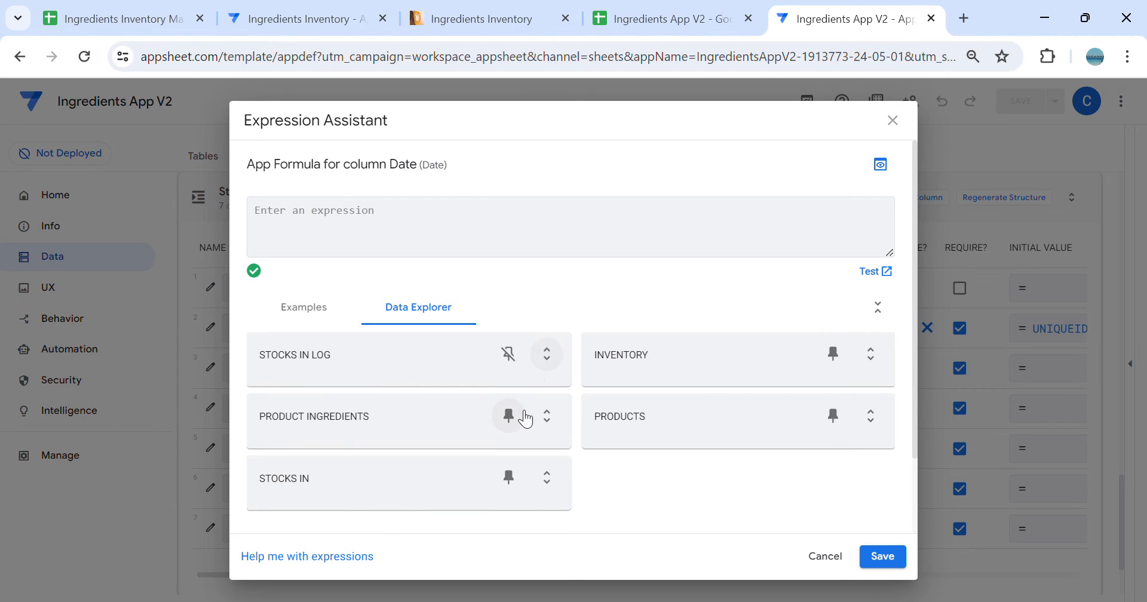
{"action": "left_click", "coordinate": [546, 477]}
{"action": "scroll", "coordinate": [407, 490], "scroll_direction": "down", "scroll_amount": 2}
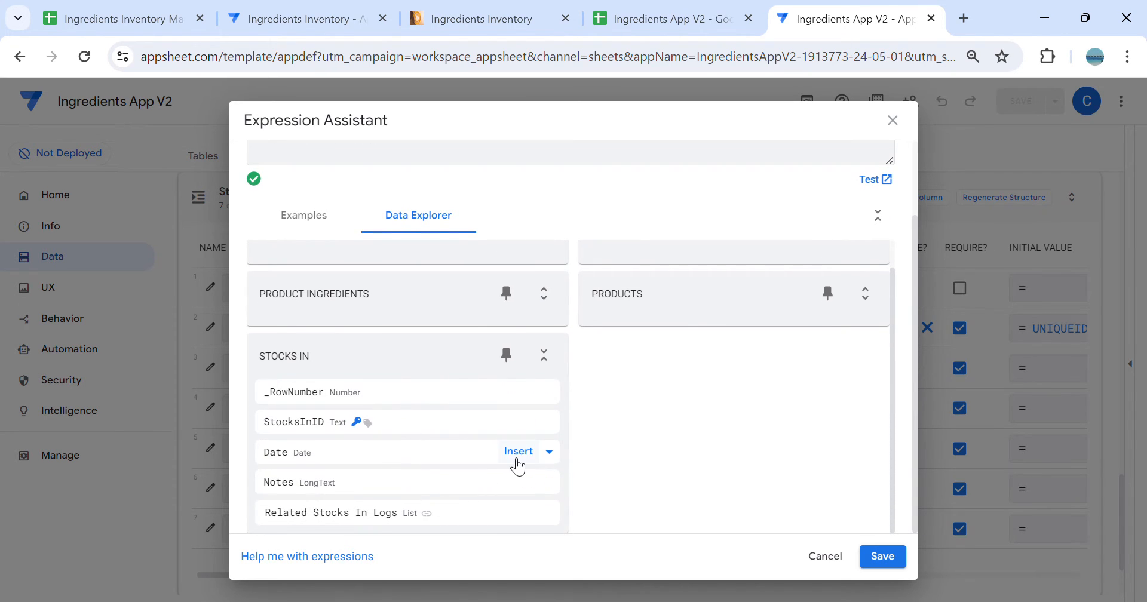
{"action": "left_click", "coordinate": [526, 453]}
{"action": "left_click", "coordinate": [882, 557]}
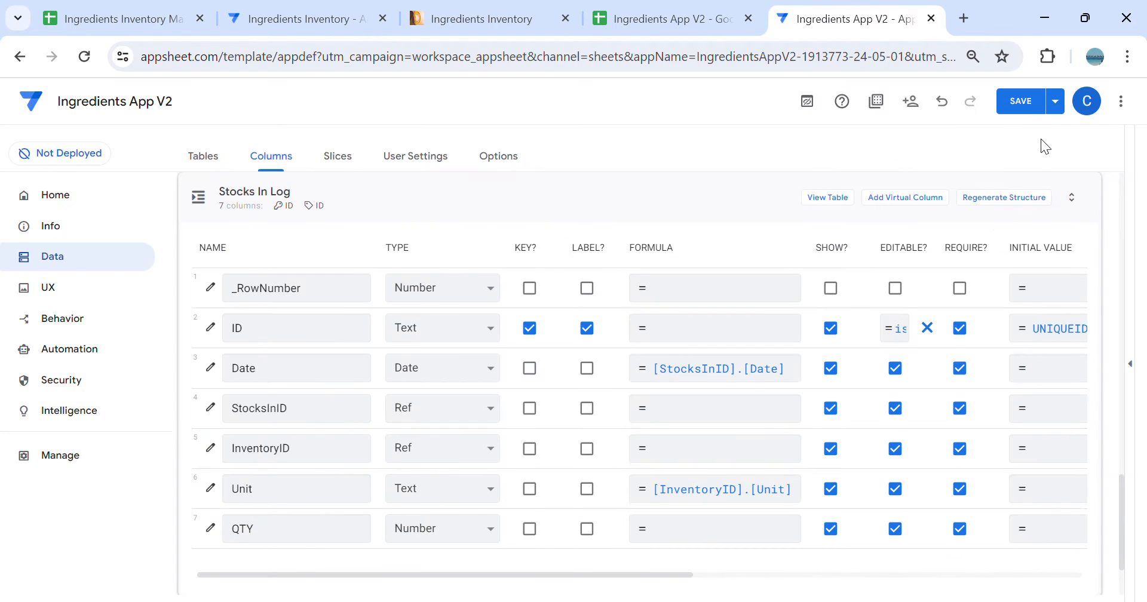
{"action": "left_click", "coordinate": [1021, 102]}
Switch to the Ingredients App V2 spreadsheet and check the Stocks In Log and Stocks In sheets
{"action": "left_click", "coordinate": [685, 27]}
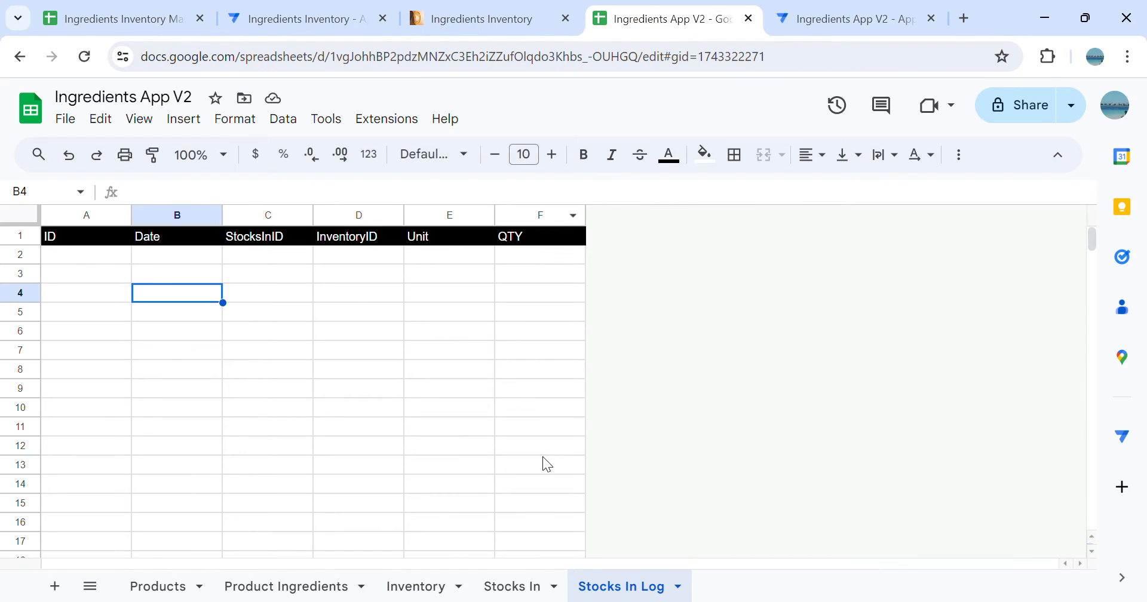
{"action": "left_click", "coordinate": [442, 411]}
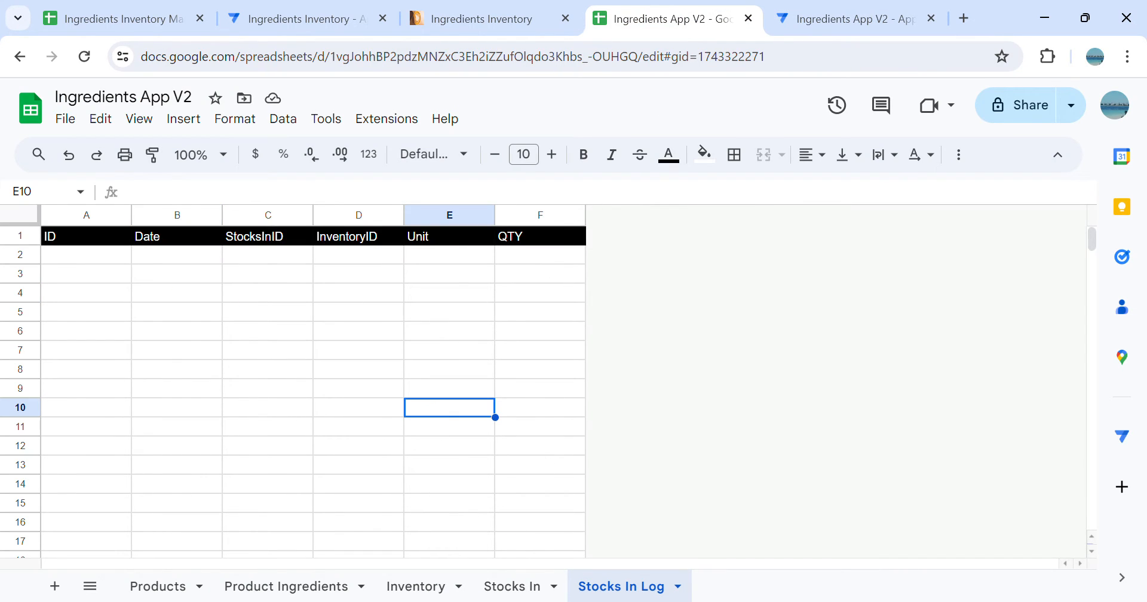
{"action": "left_click", "coordinate": [519, 587]}
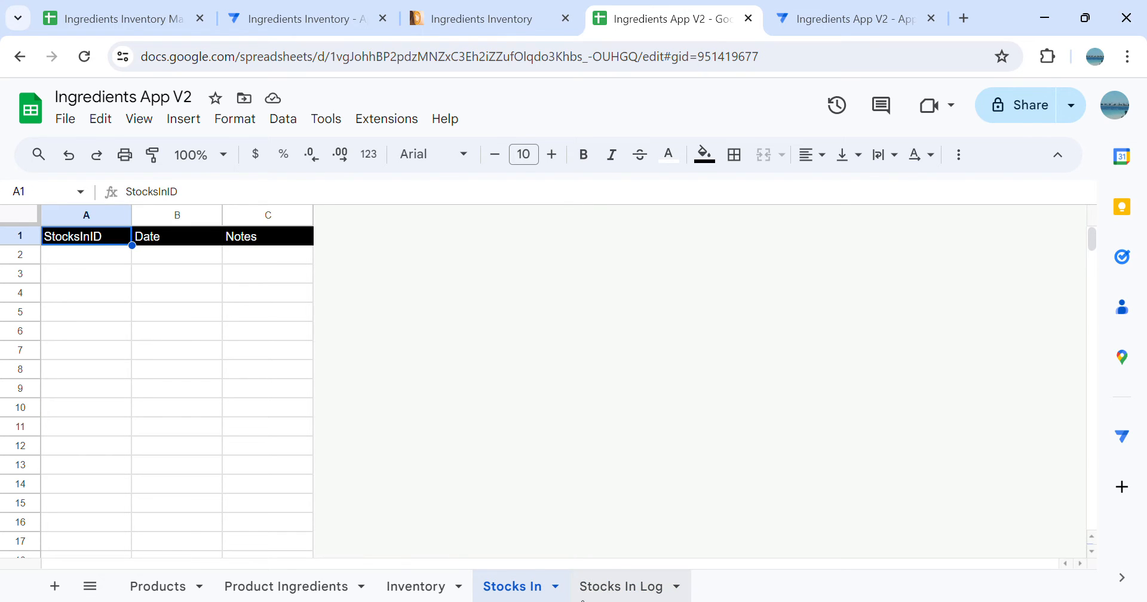
Delete the Notes column from the Stocks In sheet
{"action": "left_click", "coordinate": [275, 214]}
{"action": "right_click", "coordinate": [282, 215]}
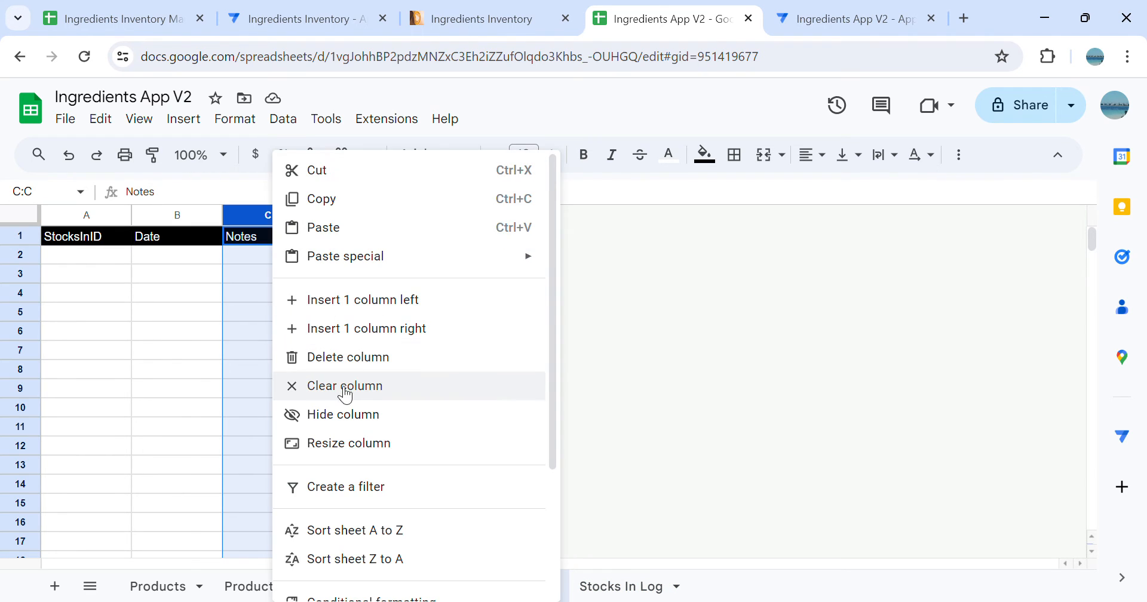
{"action": "left_click", "coordinate": [341, 359]}
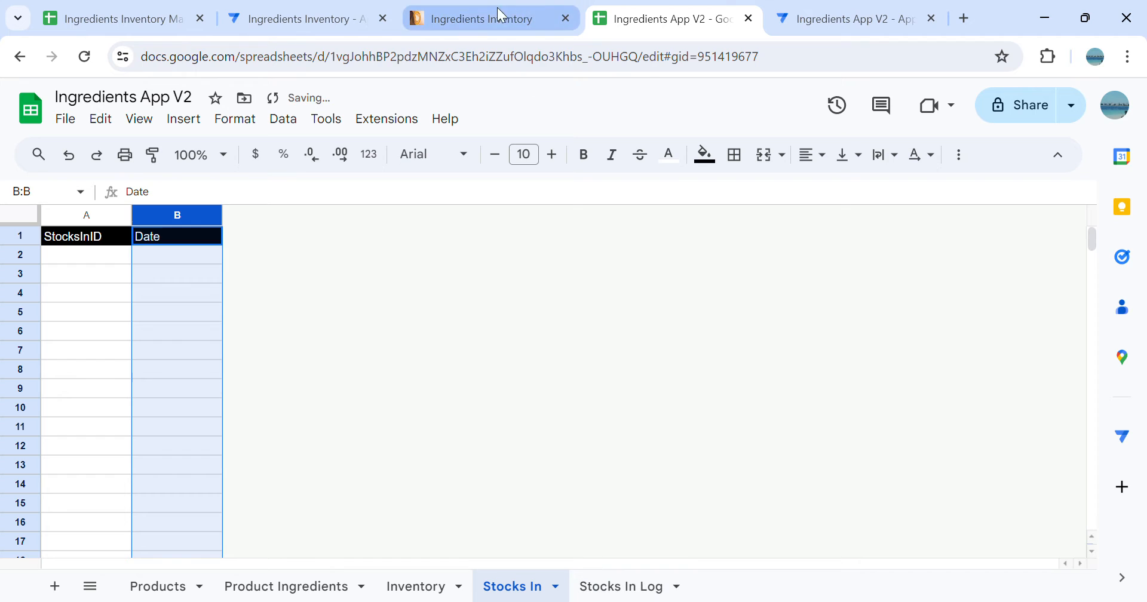
Switch to the AppSheet editor of Ingredients App V2 and regenerate the column structure of the Stocks In table
{"action": "left_click", "coordinate": [864, 13]}
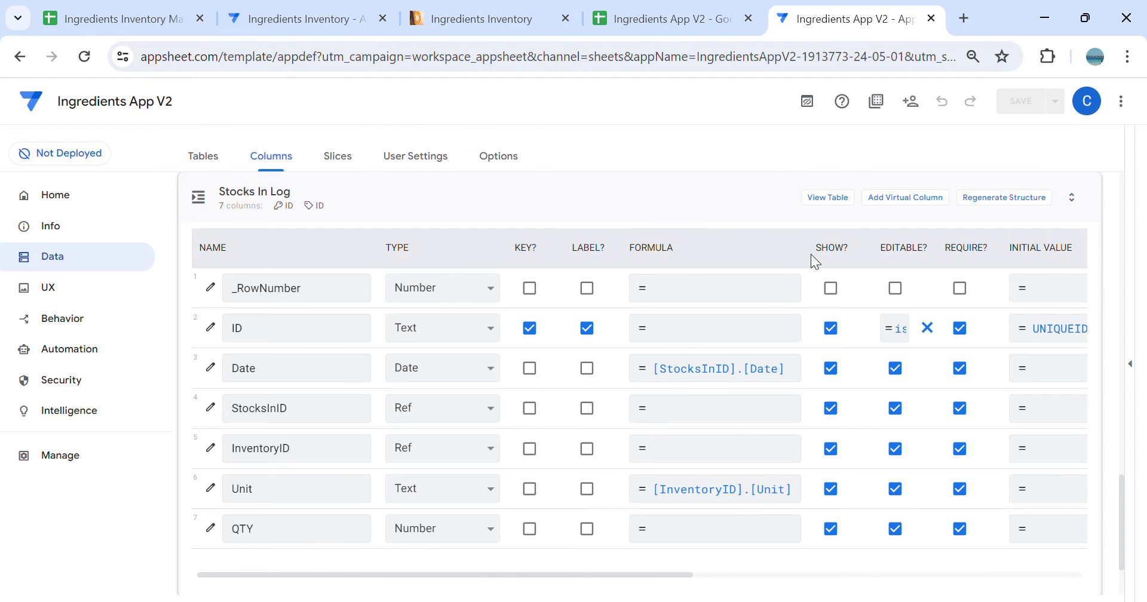
{"action": "scroll", "coordinate": [428, 299], "scroll_direction": "up", "scroll_amount": 10}
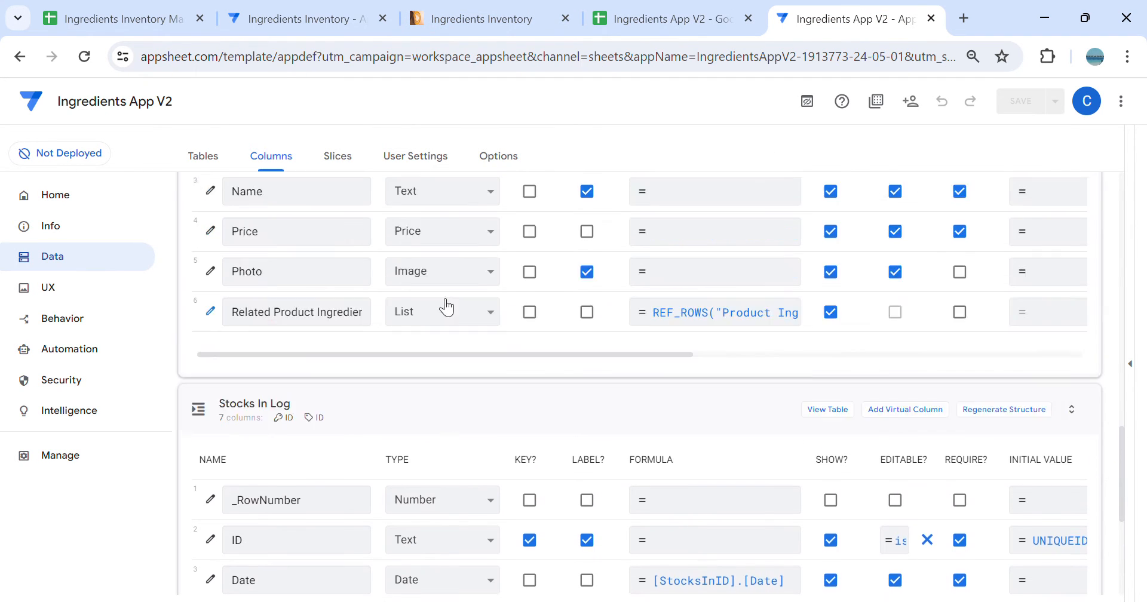
{"action": "left_click", "coordinate": [204, 155]}
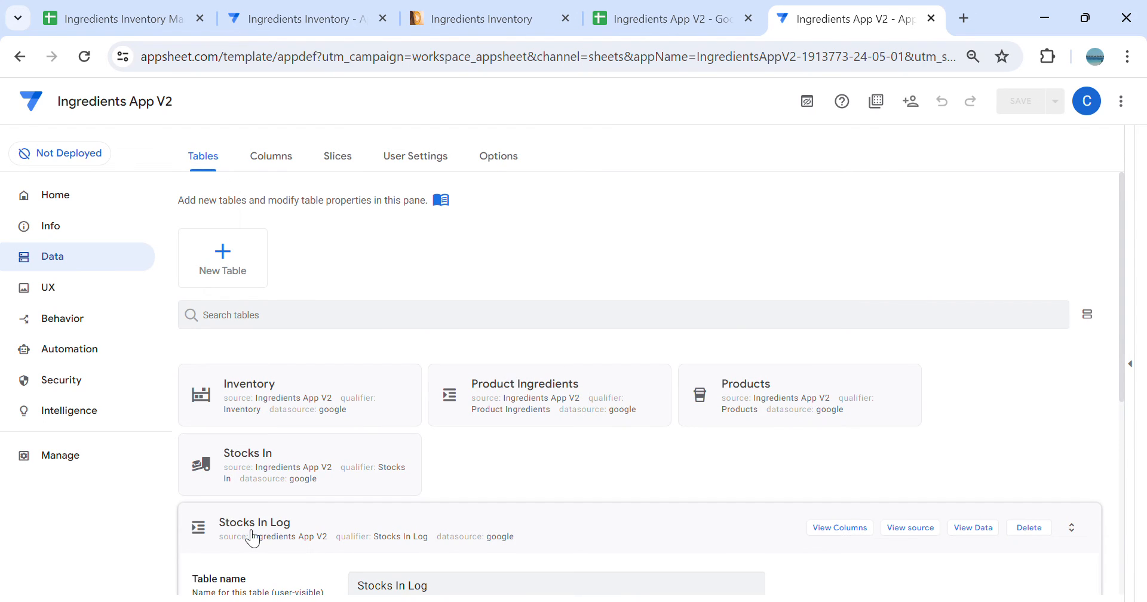
{"action": "left_click", "coordinate": [315, 484]}
{"action": "left_click", "coordinate": [845, 188]}
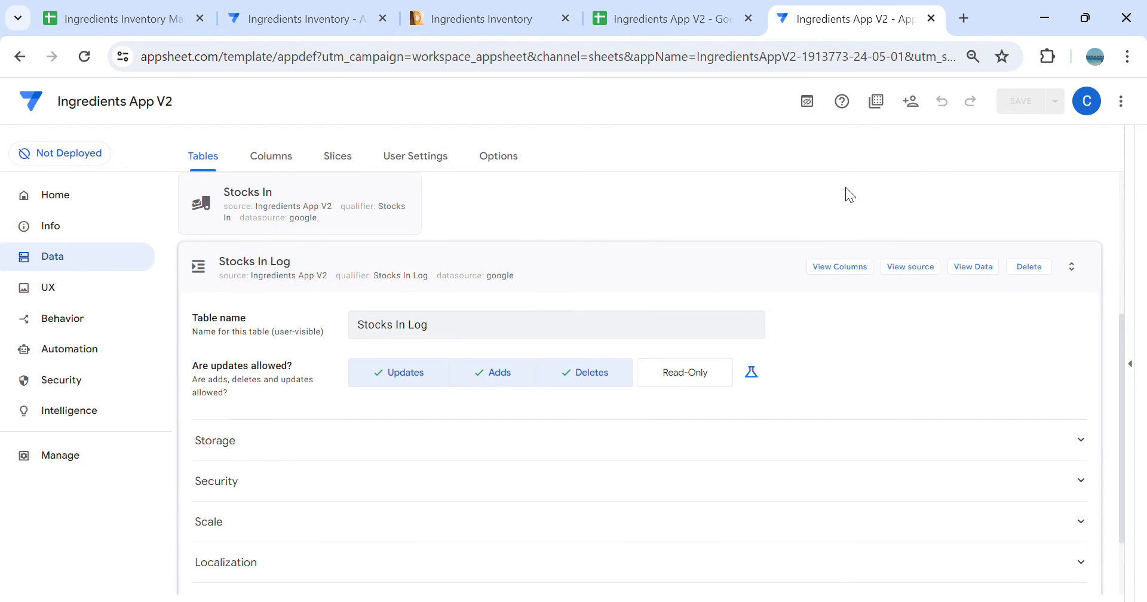
{"action": "left_click", "coordinate": [329, 178]}
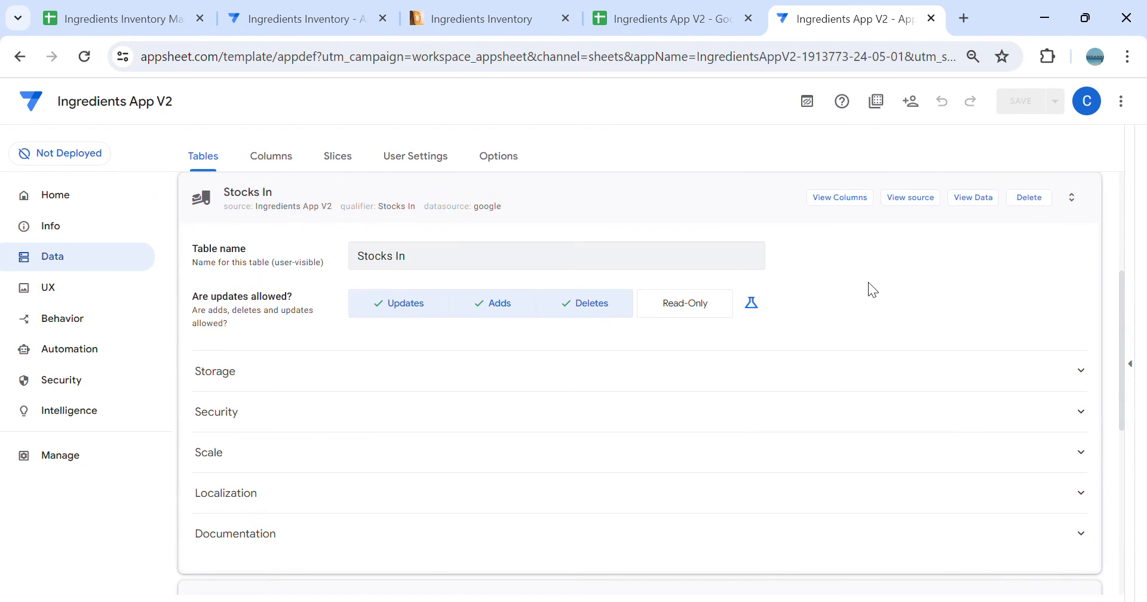
{"action": "left_click", "coordinate": [848, 195]}
{"action": "left_click", "coordinate": [1009, 213]}
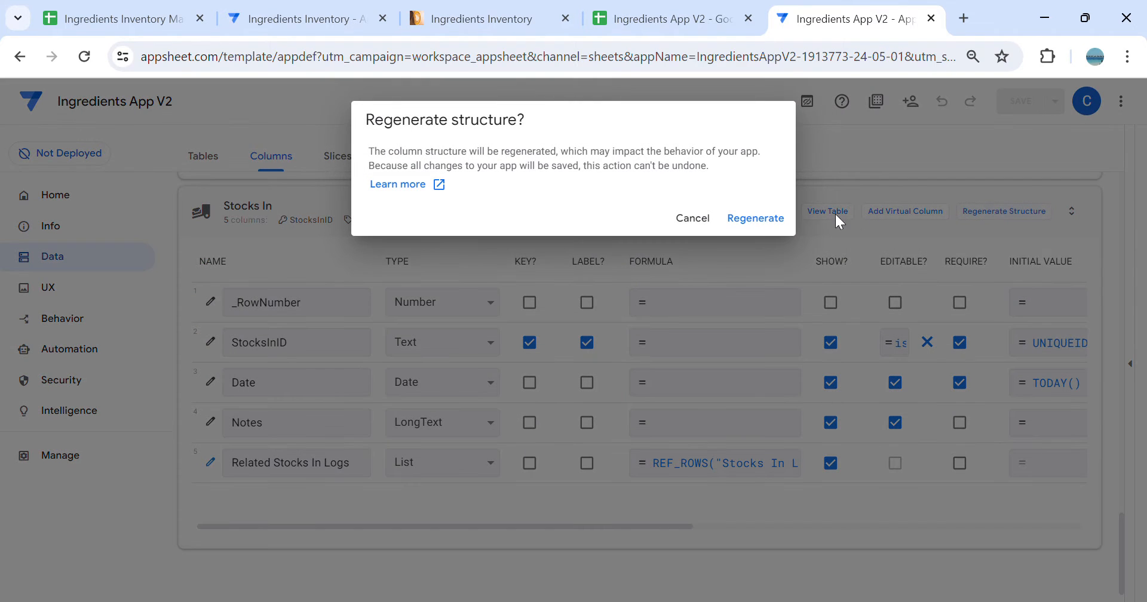
{"action": "left_click", "coordinate": [760, 218]}
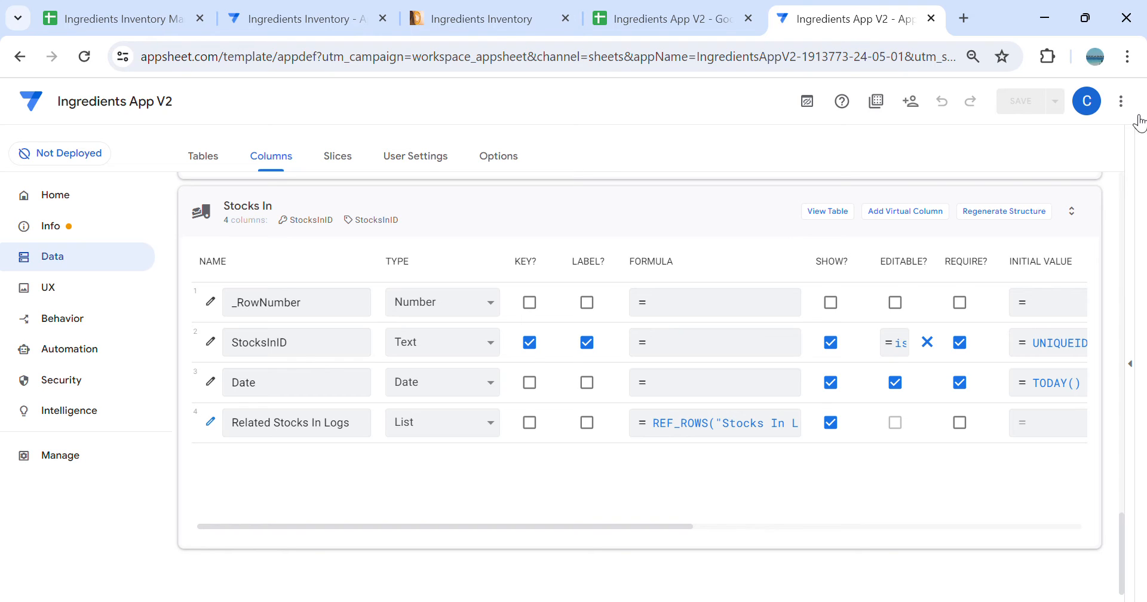
Show the app preview, cancel the open Stocks In form and check the Inventory view
{"action": "left_click", "coordinate": [1130, 364]}
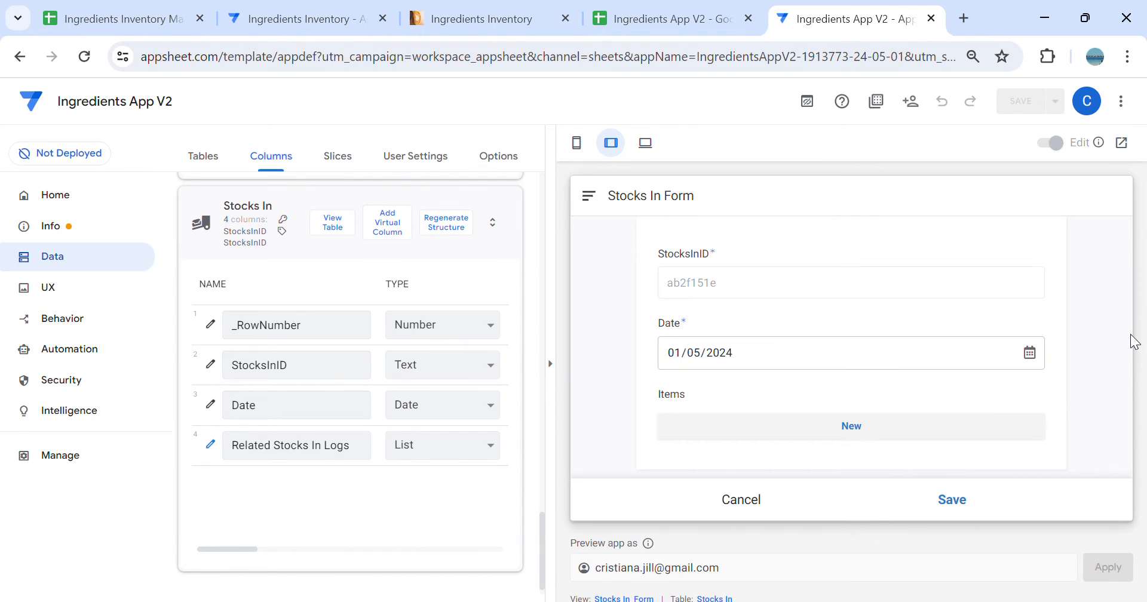
{"action": "left_click", "coordinate": [741, 502]}
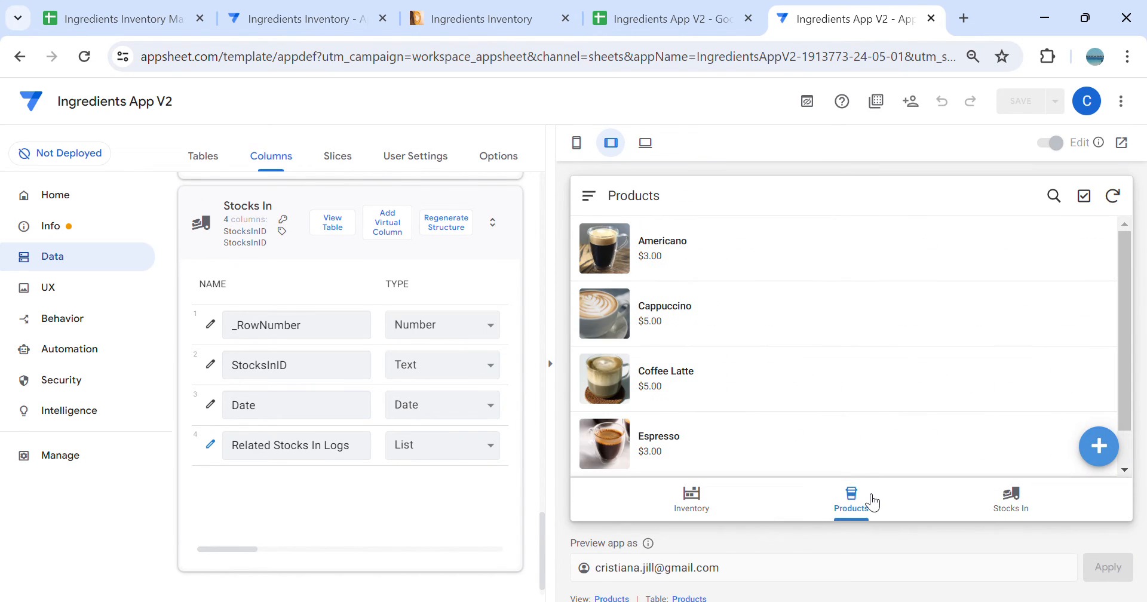
{"action": "left_click", "coordinate": [705, 507]}
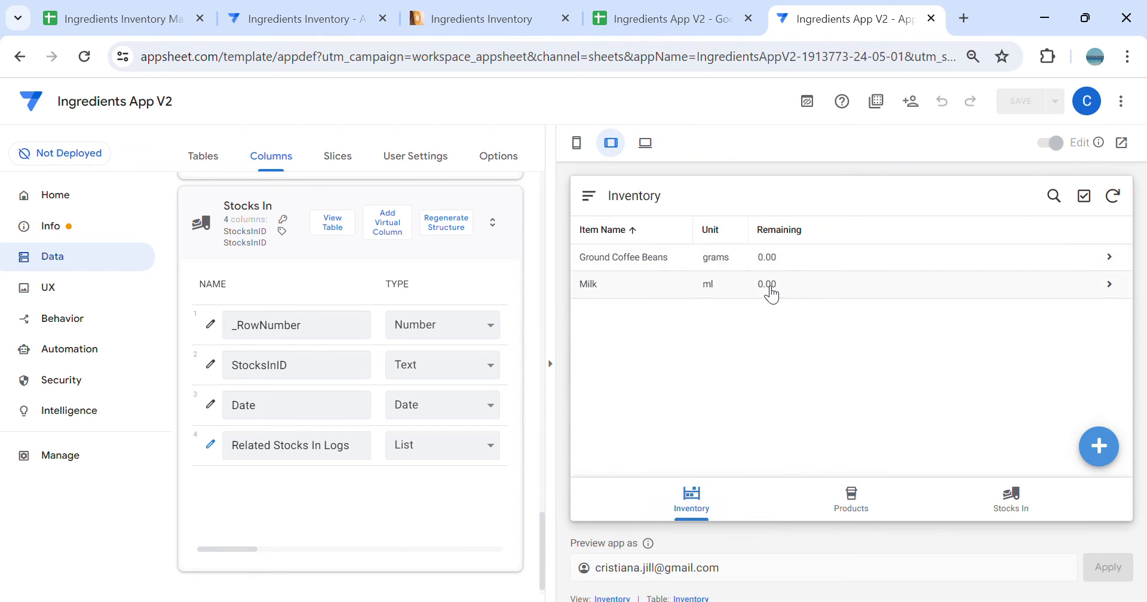
In the preview, start a new Stocks In entry and save an item in it for Ground Coffee Beans with QTY 10000
{"action": "left_click", "coordinate": [1010, 505]}
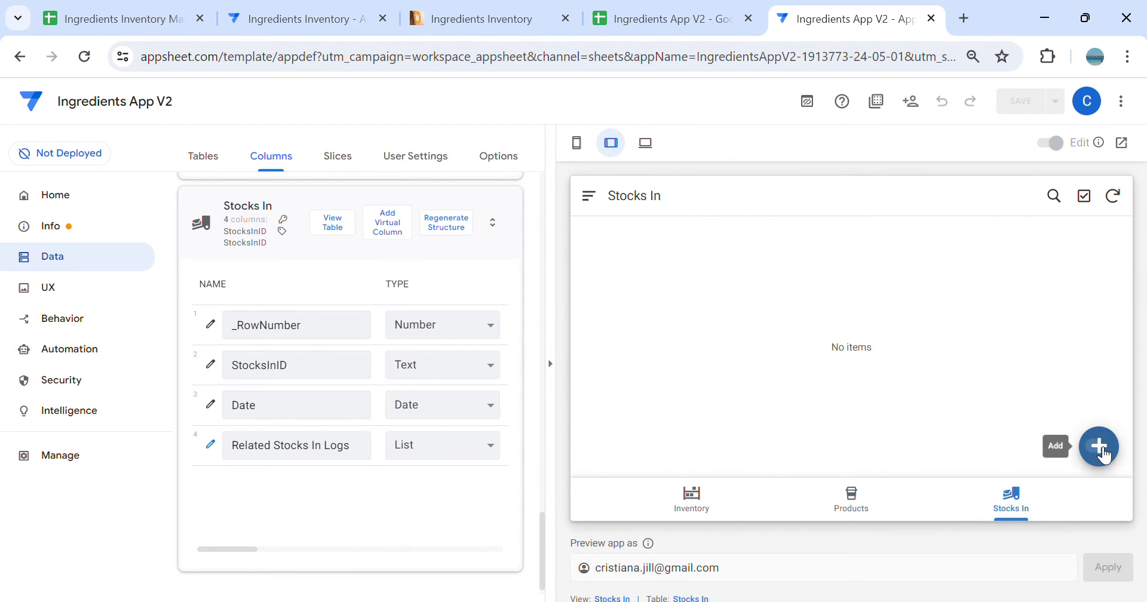
{"action": "left_click", "coordinate": [1099, 447]}
{"action": "left_click", "coordinate": [865, 414]}
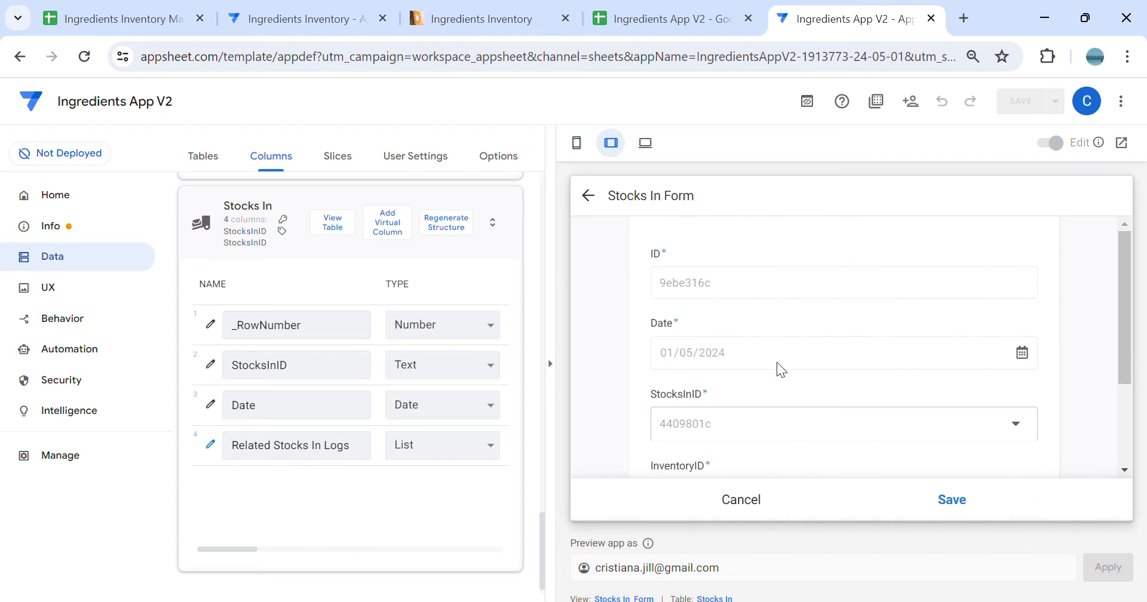
{"action": "scroll", "coordinate": [877, 433], "scroll_direction": "down", "scroll_amount": 2}
{"action": "left_click", "coordinate": [863, 411]}
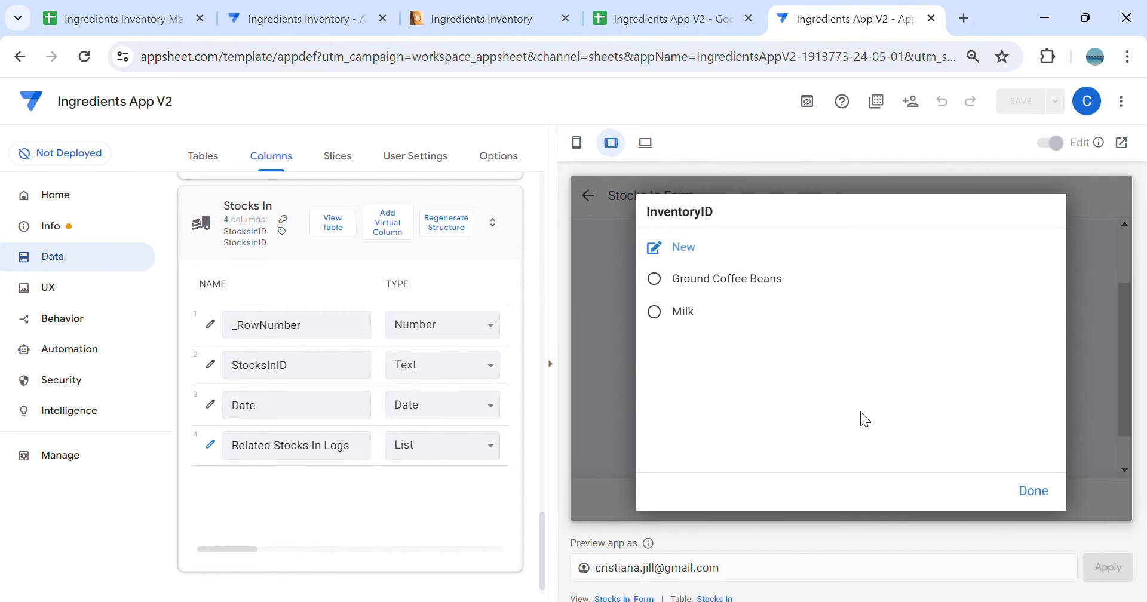
{"action": "left_click", "coordinate": [717, 280]}
{"action": "scroll", "coordinate": [752, 364], "scroll_direction": "down", "scroll_amount": 2}
{"action": "left_click", "coordinate": [709, 432]}
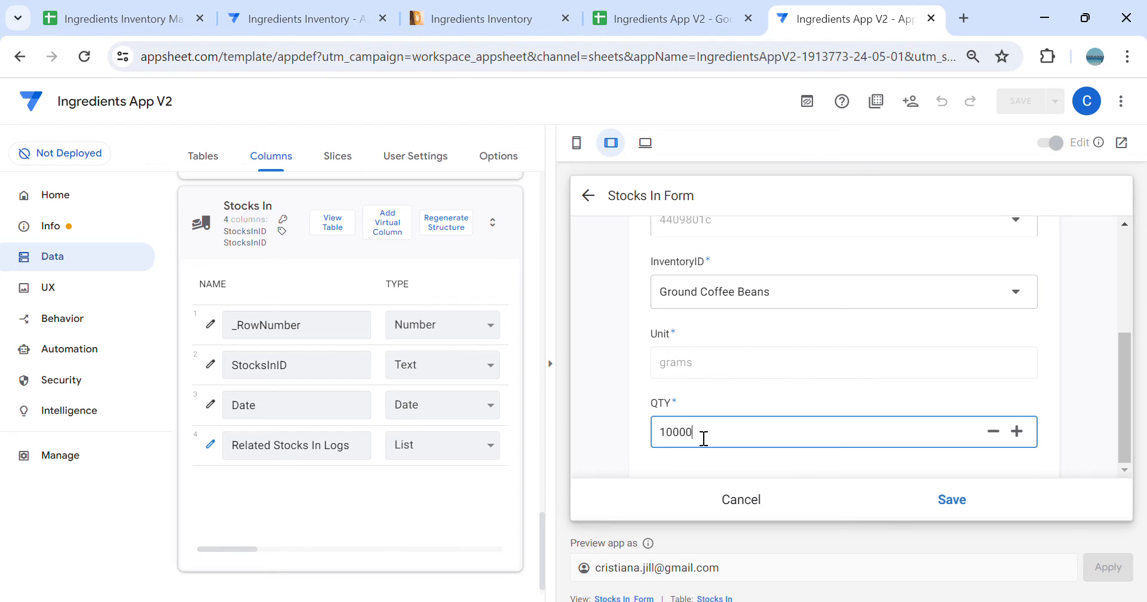
{"action": "left_click", "coordinate": [967, 515]}
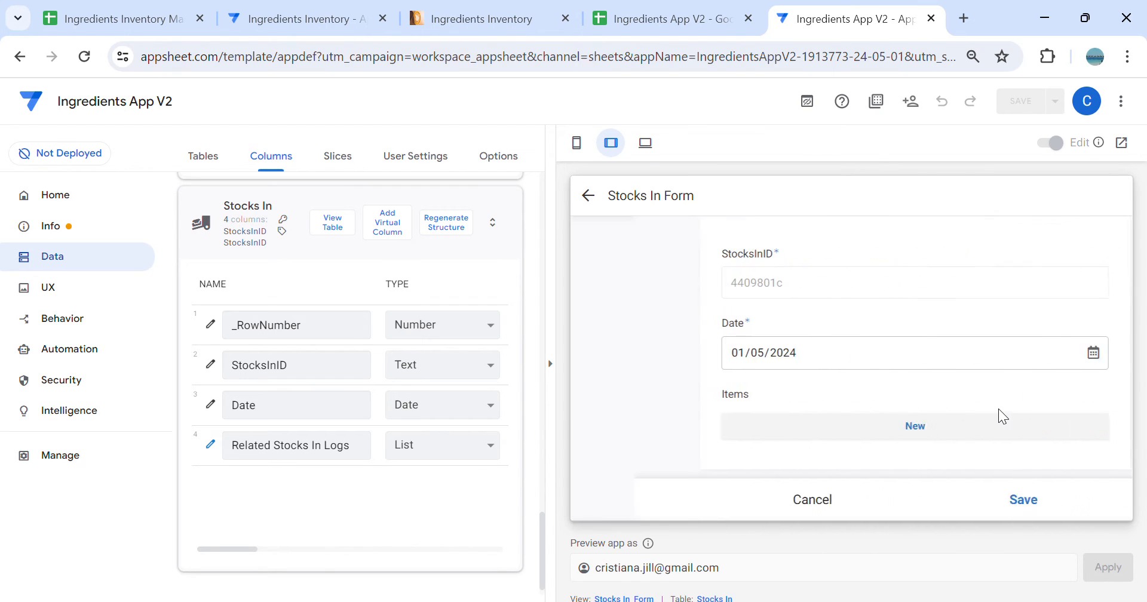
{"action": "scroll", "coordinate": [986, 453], "scroll_direction": "down", "scroll_amount": 1}
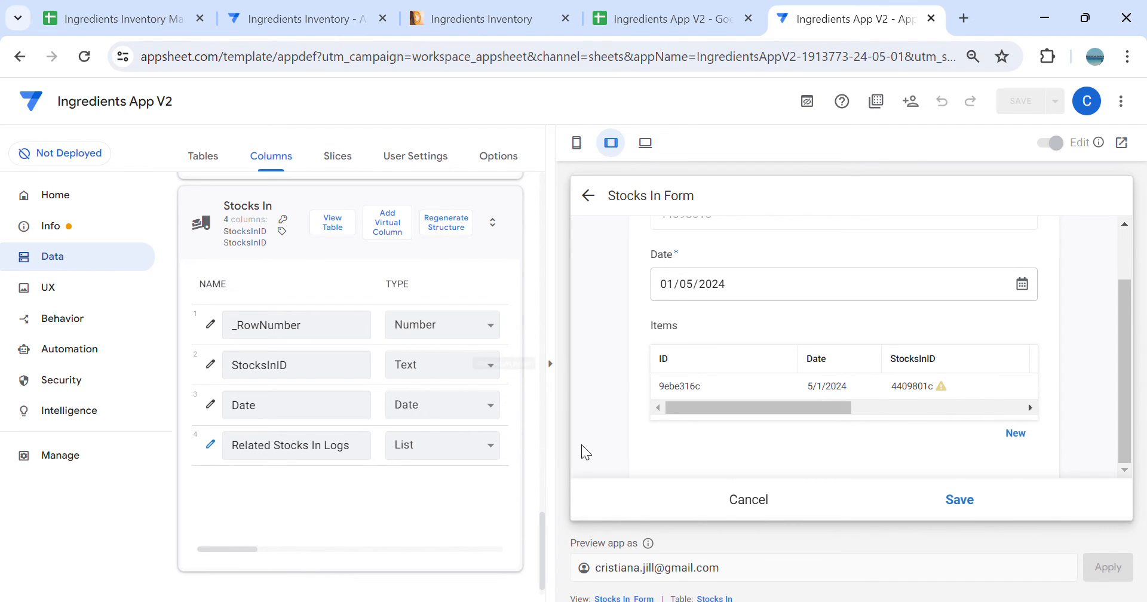
Hide the app preview and review the column definitions of the Inventory table
{"action": "scroll", "coordinate": [381, 357], "scroll_direction": "up", "scroll_amount": 5}
{"action": "scroll", "coordinate": [380, 357], "scroll_direction": "up", "scroll_amount": 5}
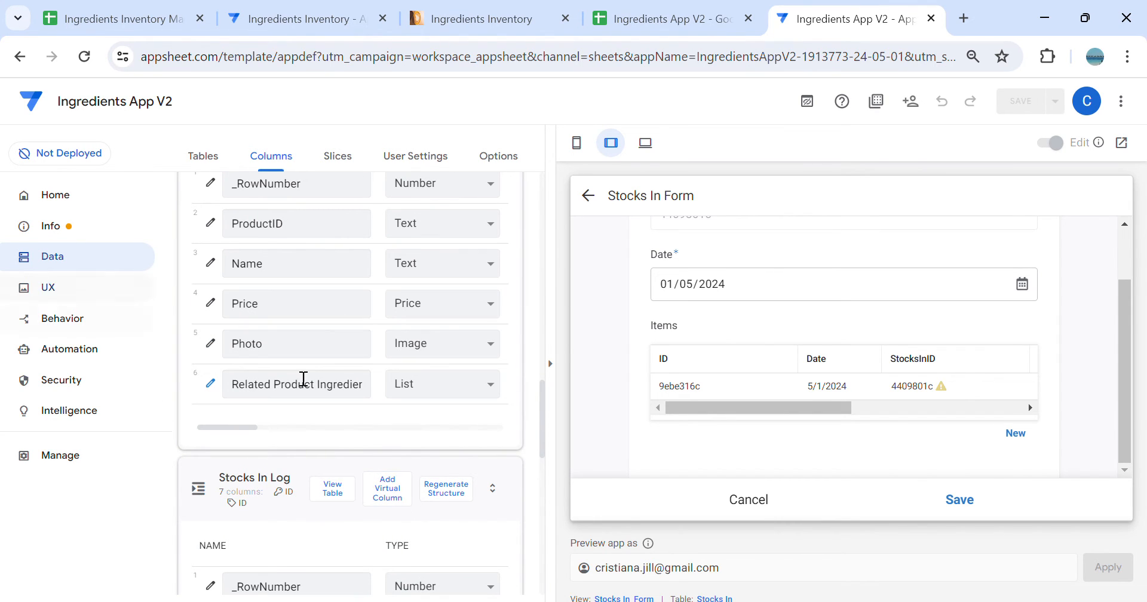
{"action": "left_click", "coordinate": [550, 363]}
{"action": "scroll", "coordinate": [619, 391], "scroll_direction": "up", "scroll_amount": 5}
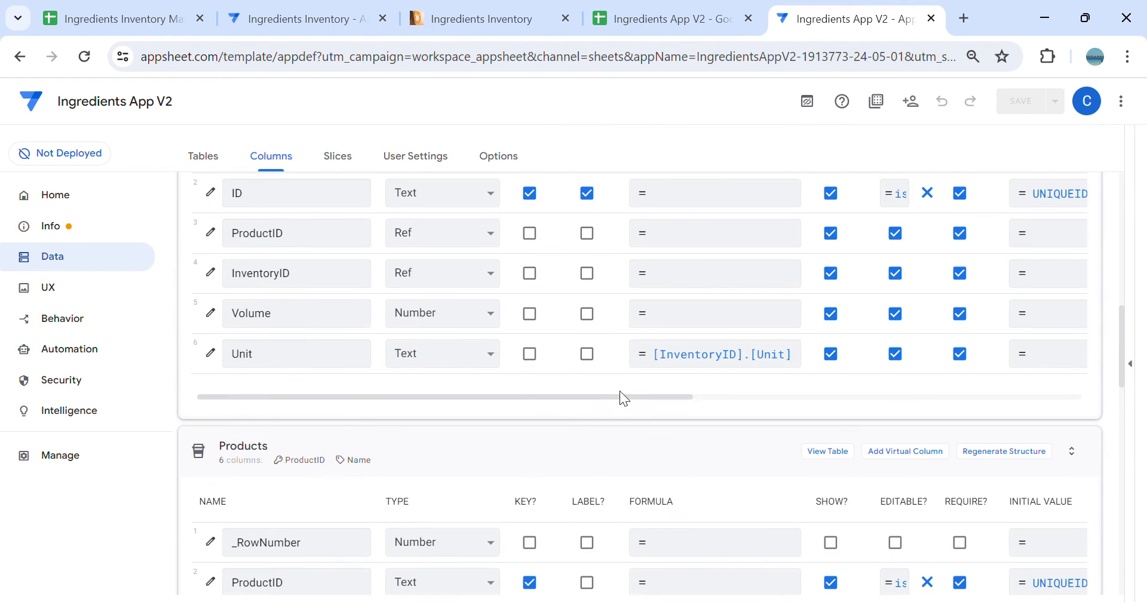
{"action": "scroll", "coordinate": [646, 410], "scroll_direction": "down", "scroll_amount": 6}
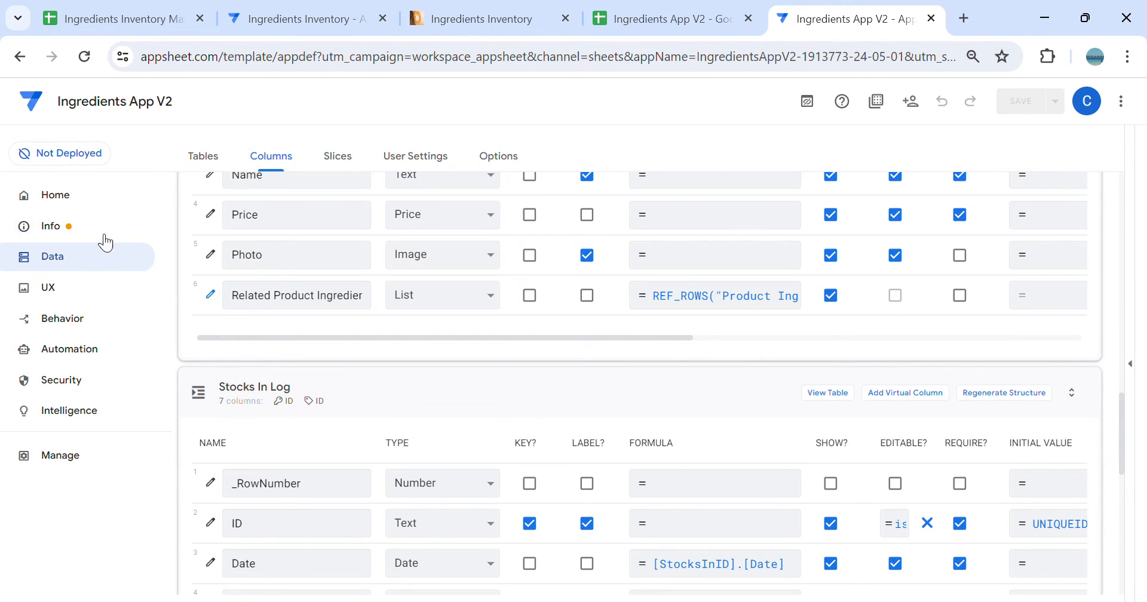
{"action": "left_click", "coordinate": [204, 157]}
{"action": "scroll", "coordinate": [674, 417], "scroll_direction": "down", "scroll_amount": 2}
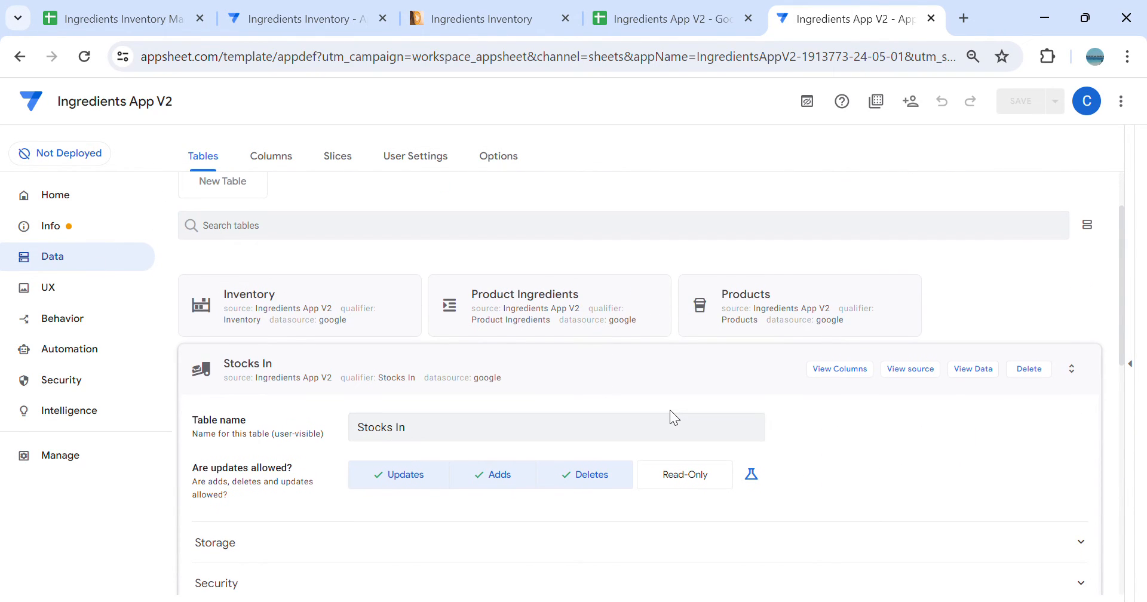
{"action": "left_click", "coordinate": [676, 393]}
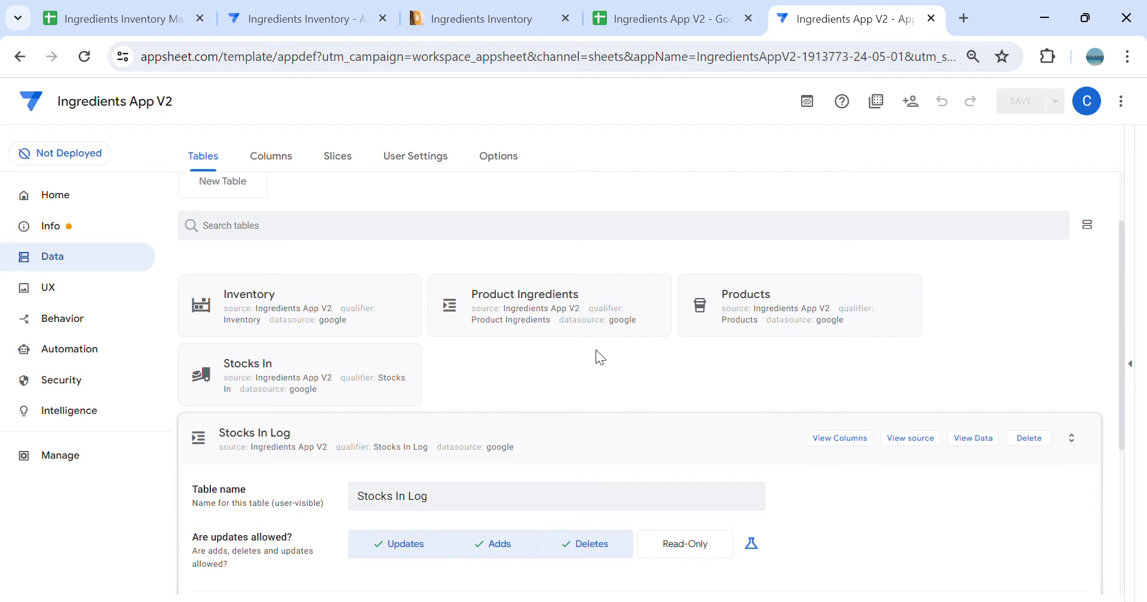
{"action": "left_click", "coordinate": [358, 320]}
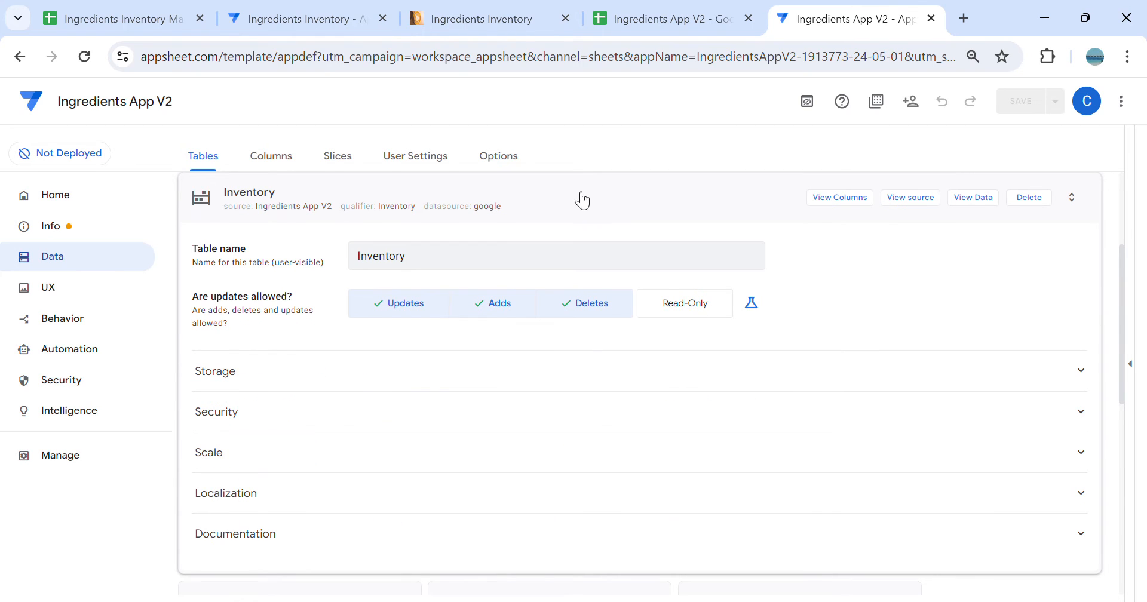
{"action": "left_click", "coordinate": [582, 200]}
{"action": "left_click", "coordinate": [563, 359]}
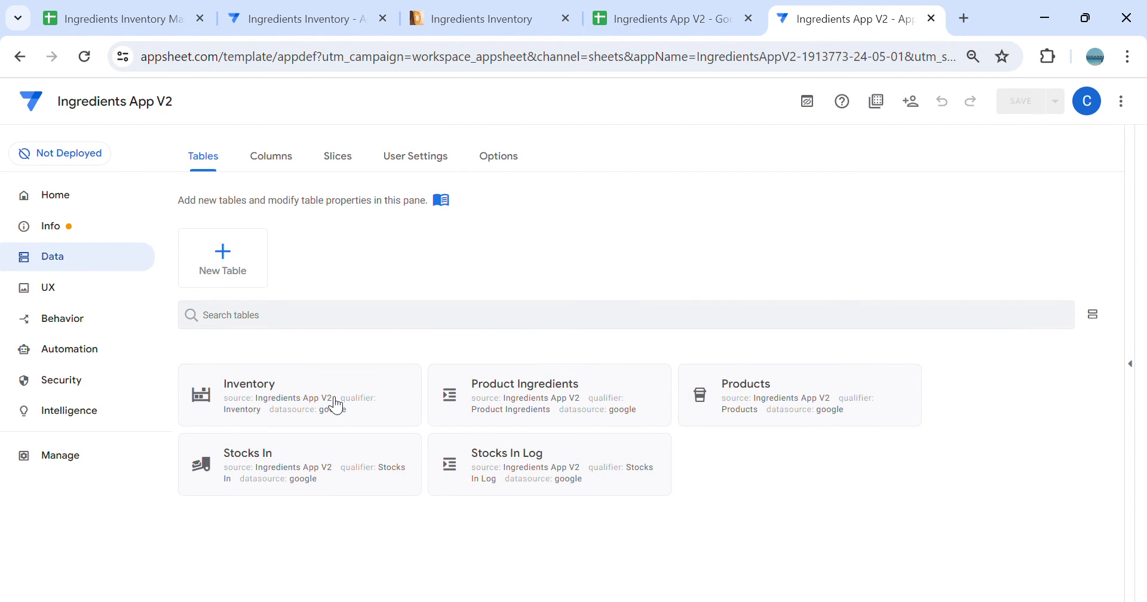
{"action": "left_click", "coordinate": [334, 409]}
{"action": "left_click", "coordinate": [848, 198]}
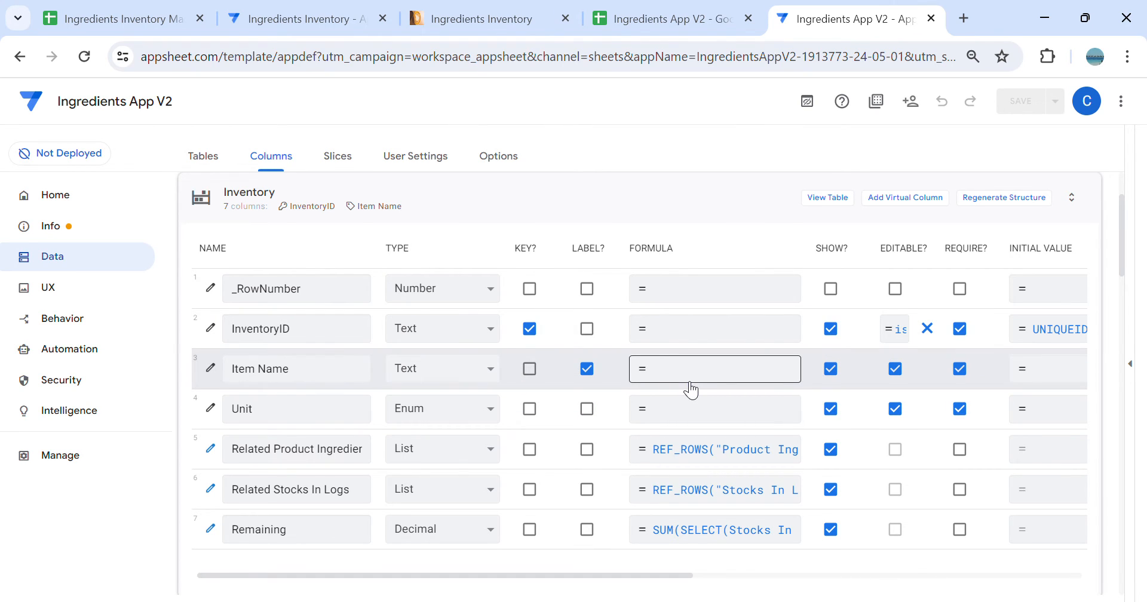
Review the StocksInID column of the Stocks In Log table, checking its type details and data validity settings
{"action": "scroll", "coordinate": [410, 286], "scroll_direction": "up", "scroll_amount": 3}
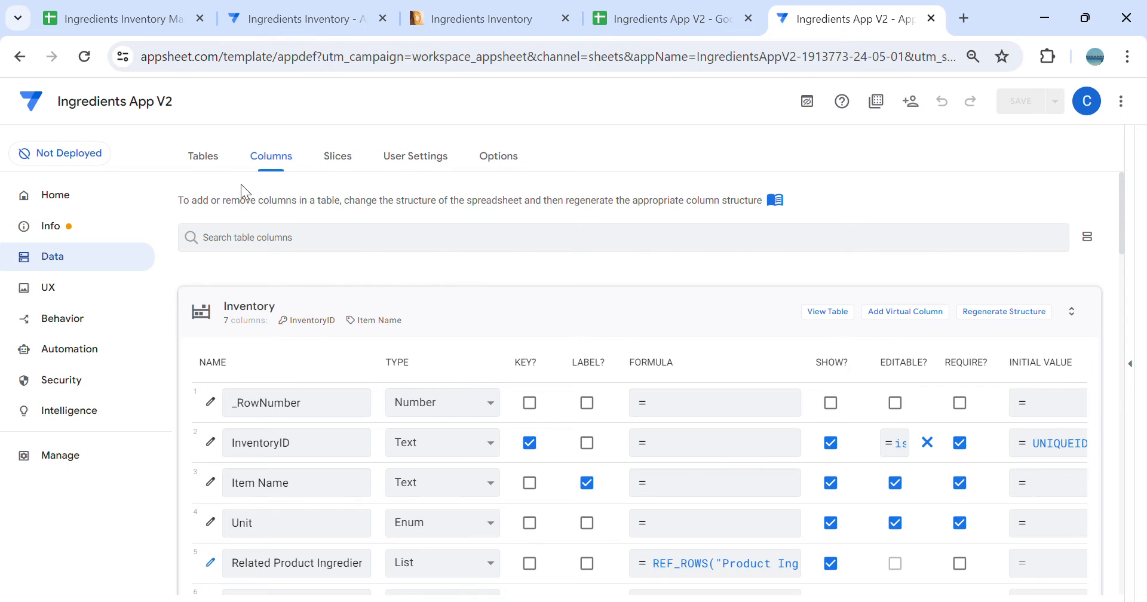
{"action": "left_click", "coordinate": [203, 156]}
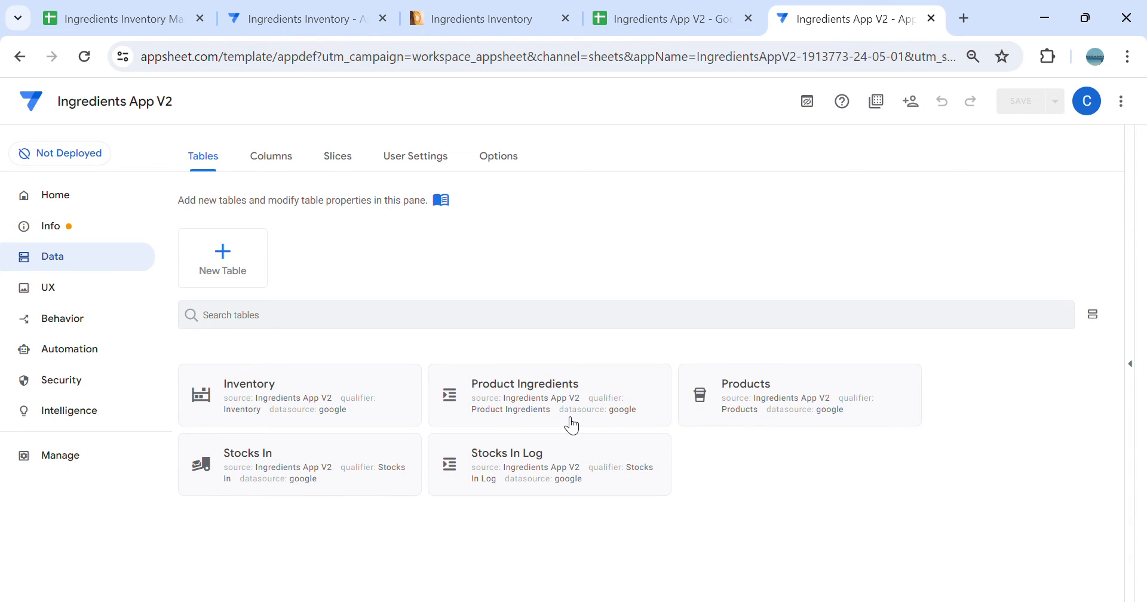
{"action": "left_click", "coordinate": [520, 475]}
{"action": "left_click", "coordinate": [824, 199]}
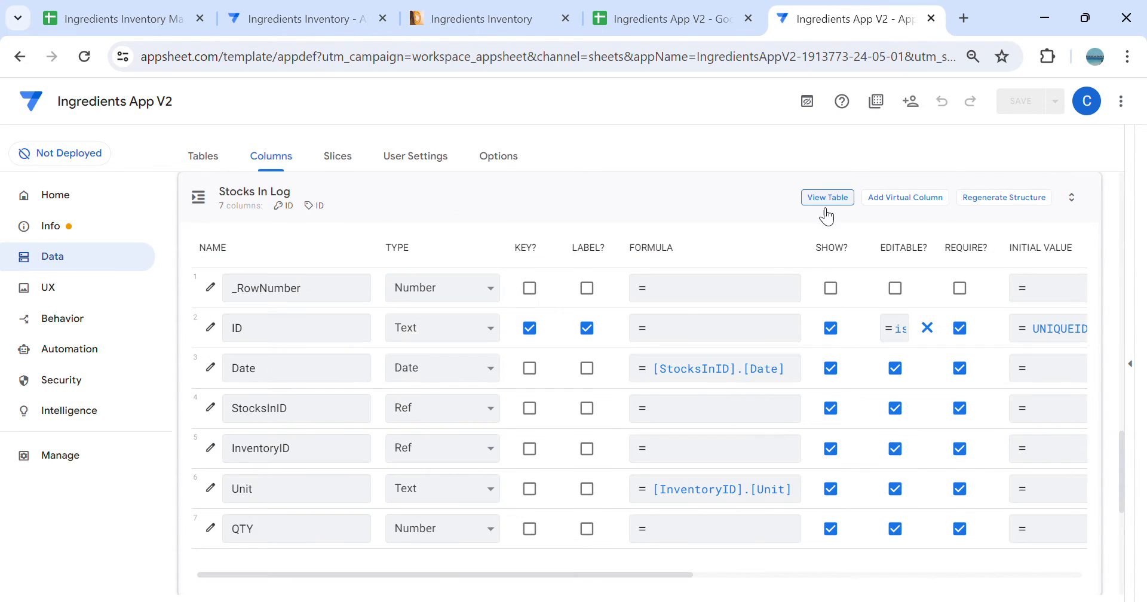
{"action": "left_click", "coordinate": [210, 408]}
{"action": "scroll", "coordinate": [487, 406], "scroll_direction": "down", "scroll_amount": 5}
{"action": "left_click", "coordinate": [429, 310]}
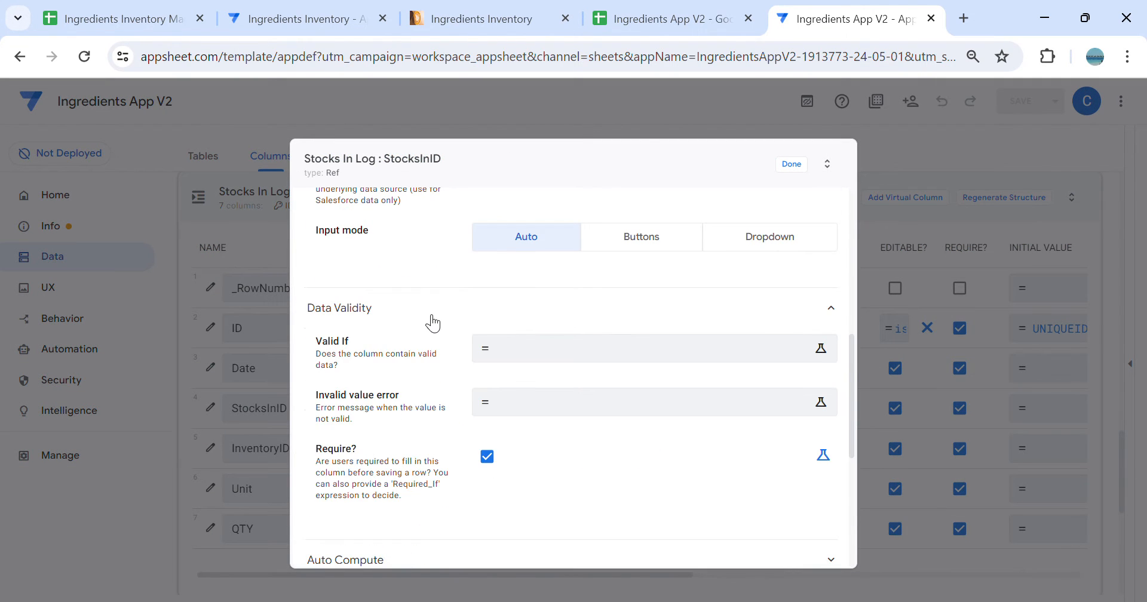
{"action": "scroll", "coordinate": [530, 339], "scroll_direction": "up", "scroll_amount": 6}
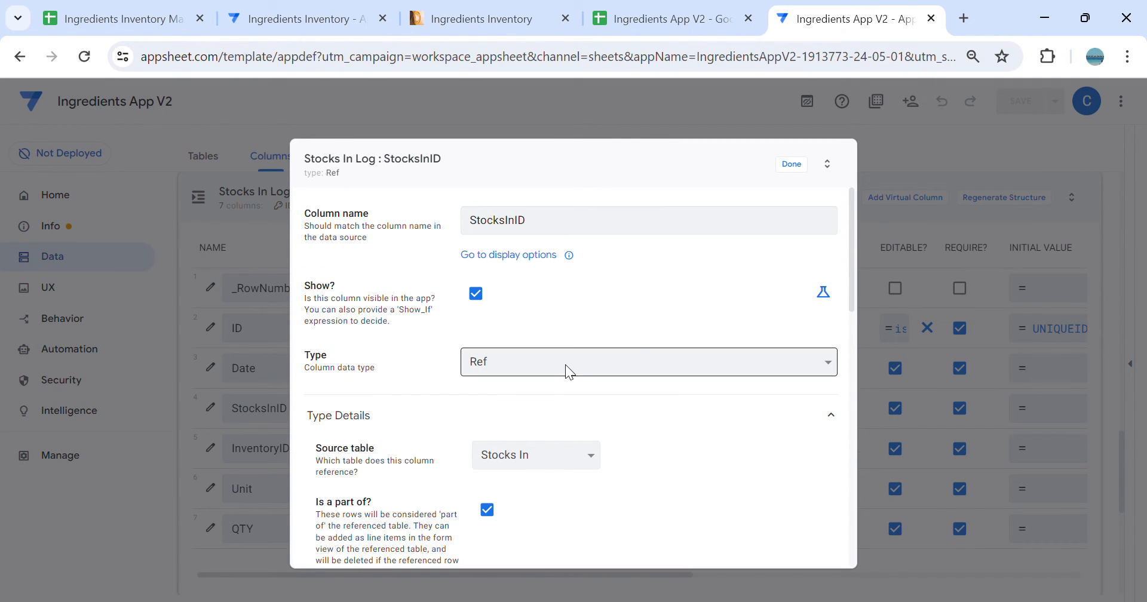
{"action": "left_click", "coordinate": [792, 165]}
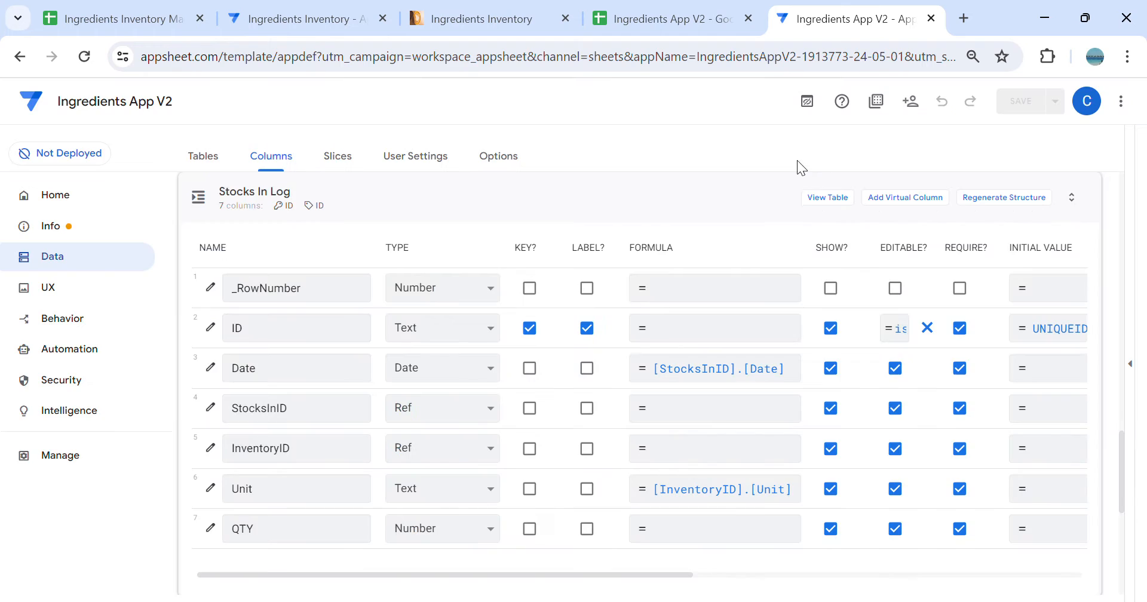
Review the InventoryID column of the Stocks In Log table, checking its source table and Valid If expression
{"action": "left_click", "coordinate": [210, 448]}
{"action": "scroll", "coordinate": [654, 378], "scroll_direction": "down", "scroll_amount": 4}
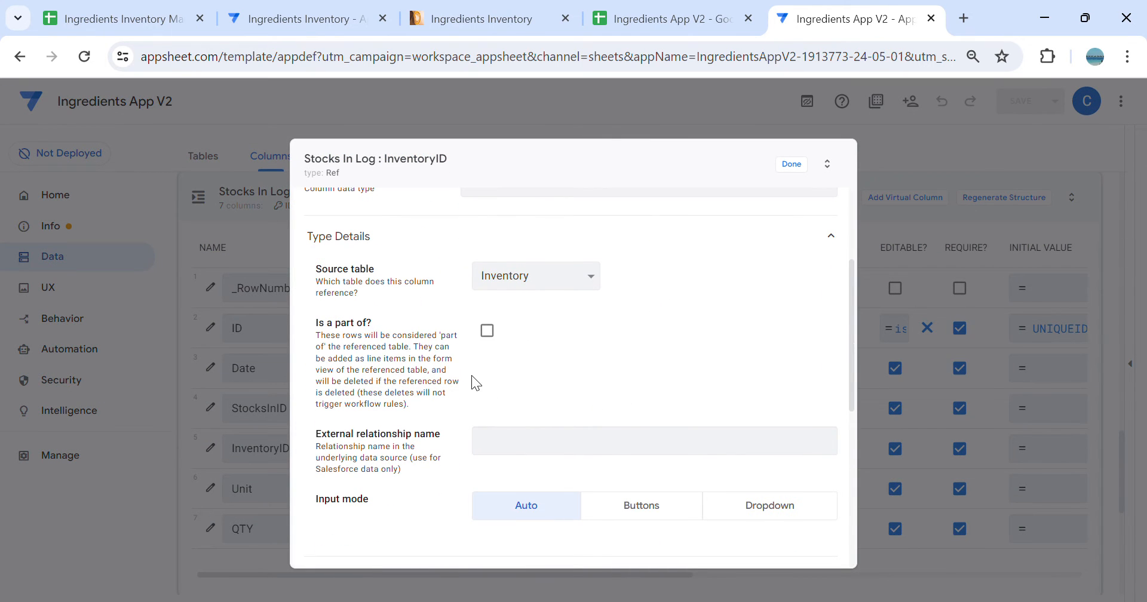
{"action": "scroll", "coordinate": [472, 375], "scroll_direction": "down", "scroll_amount": 4}
{"action": "left_click", "coordinate": [460, 307]}
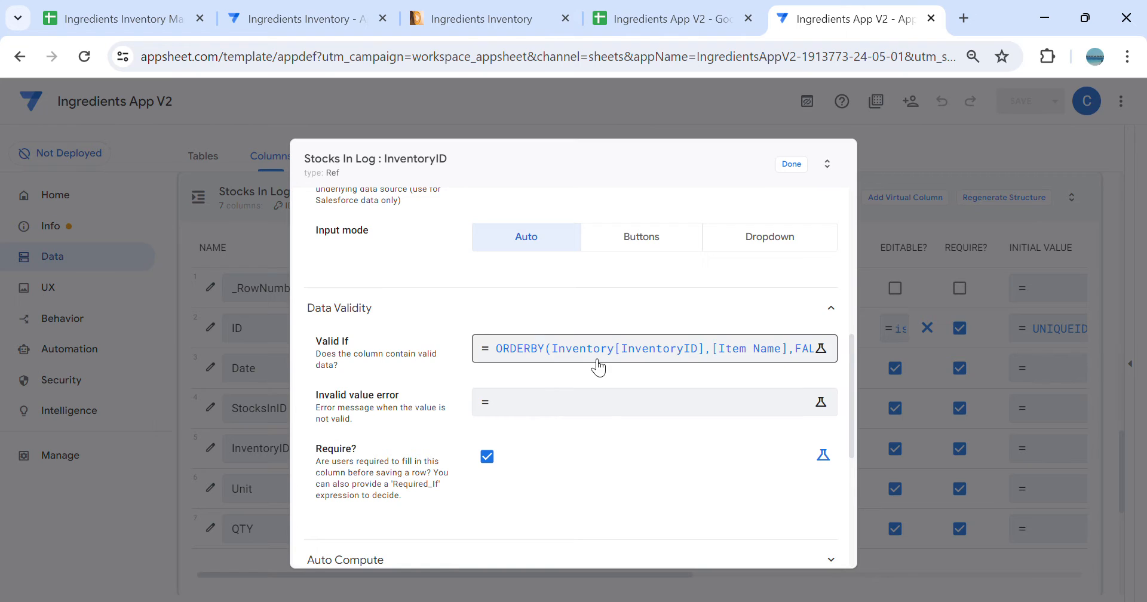
{"action": "scroll", "coordinate": [765, 281], "scroll_direction": "up", "scroll_amount": 5}
{"action": "left_click", "coordinate": [791, 163]}
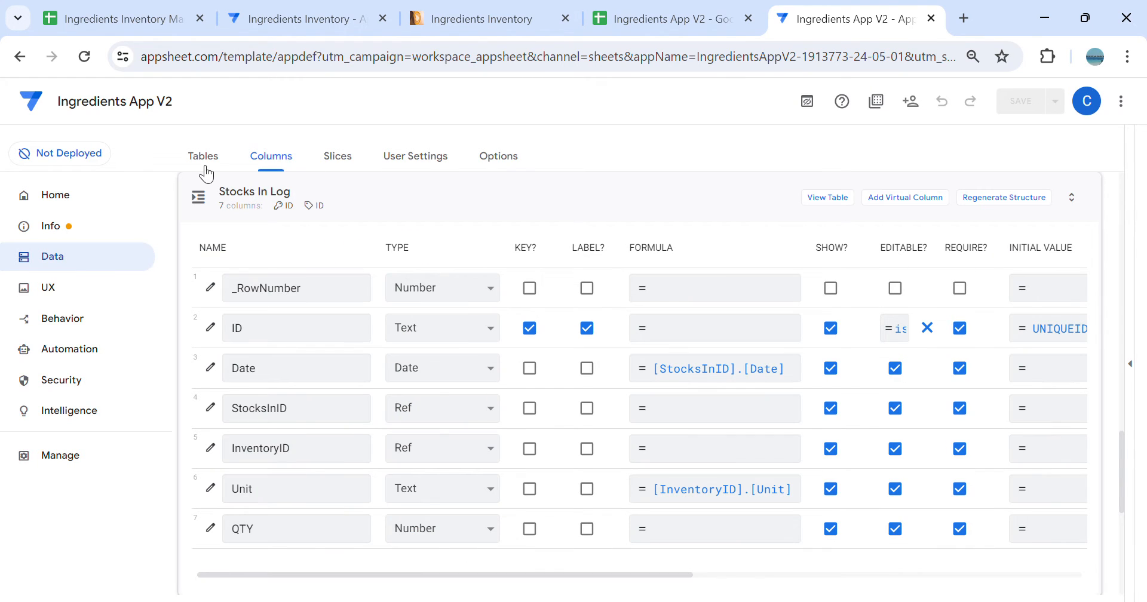
Show the column definitions of the Inventory table in full width to review them
{"action": "left_click", "coordinate": [1130, 363]}
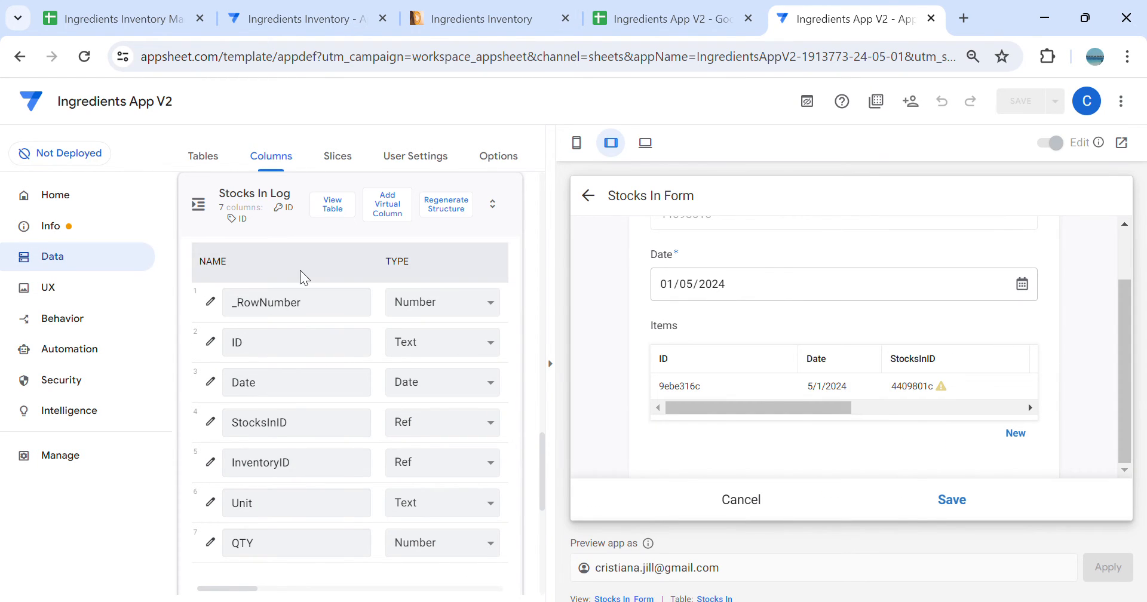
{"action": "left_click", "coordinate": [216, 162]}
{"action": "left_click", "coordinate": [336, 392]}
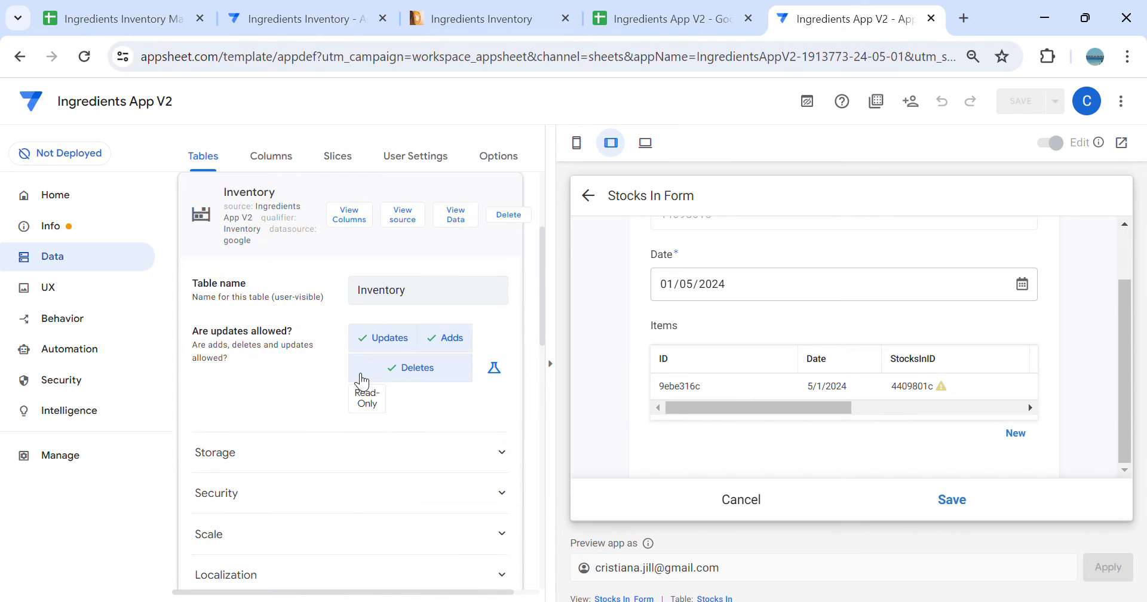
{"action": "left_click", "coordinate": [359, 220]}
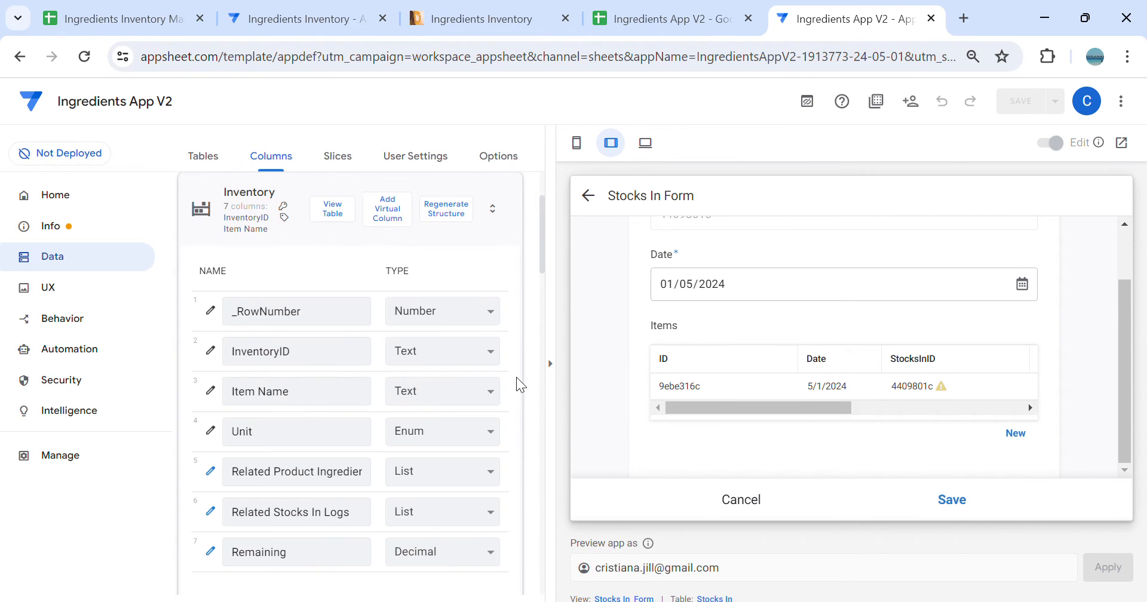
{"action": "left_click", "coordinate": [551, 364]}
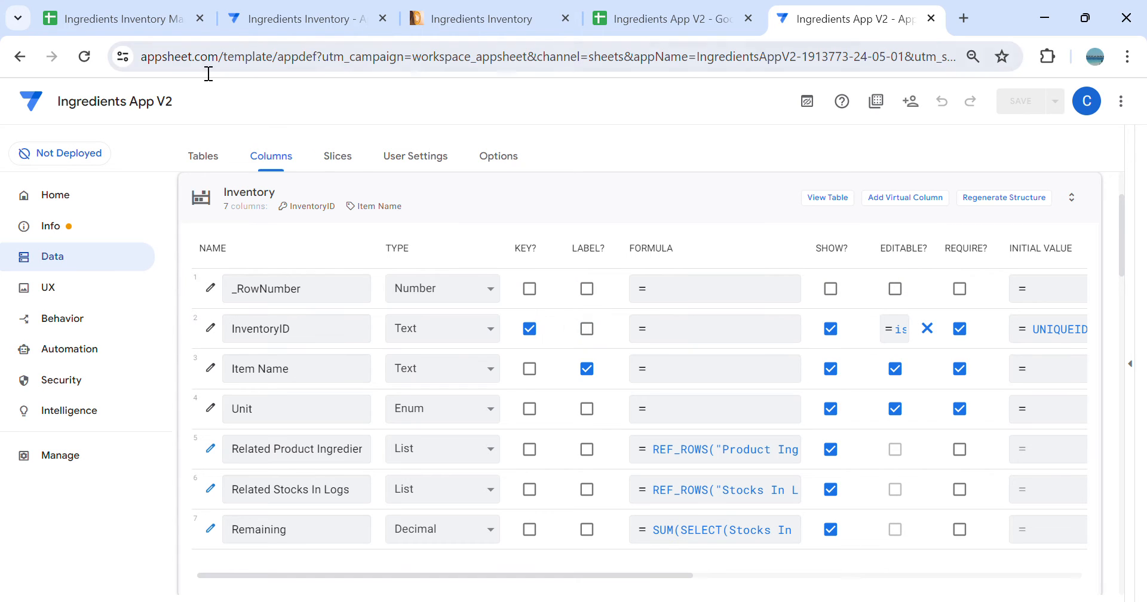
Switch to the Ingredients Inventory app and review the column definitions of its Stocks In Log table
{"action": "left_click", "coordinate": [269, 16]}
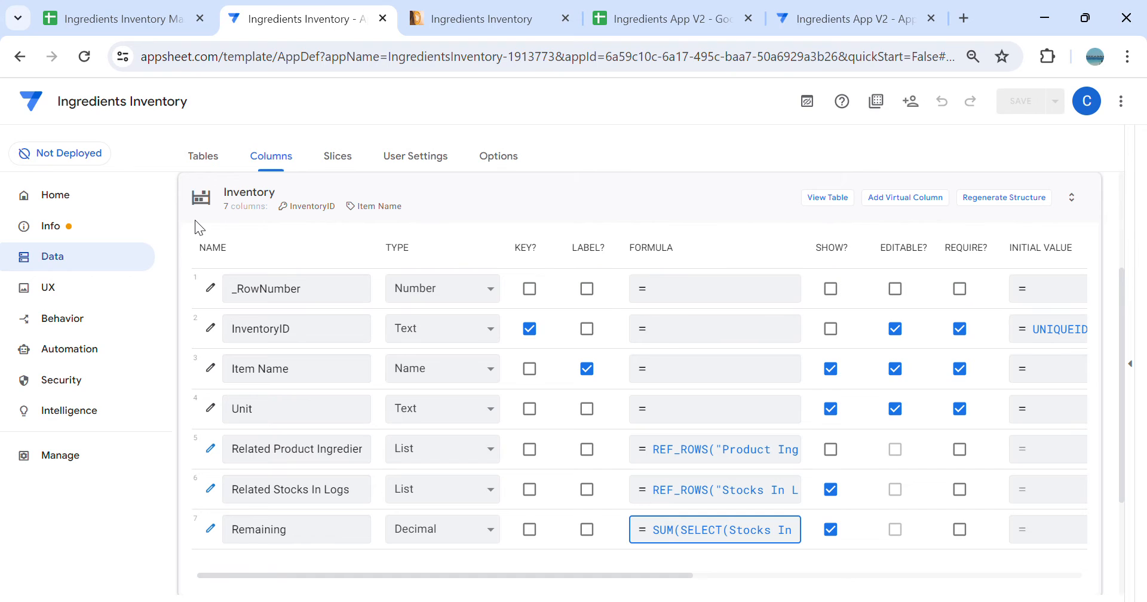
{"action": "left_click", "coordinate": [203, 157]}
{"action": "left_click", "coordinate": [610, 464]}
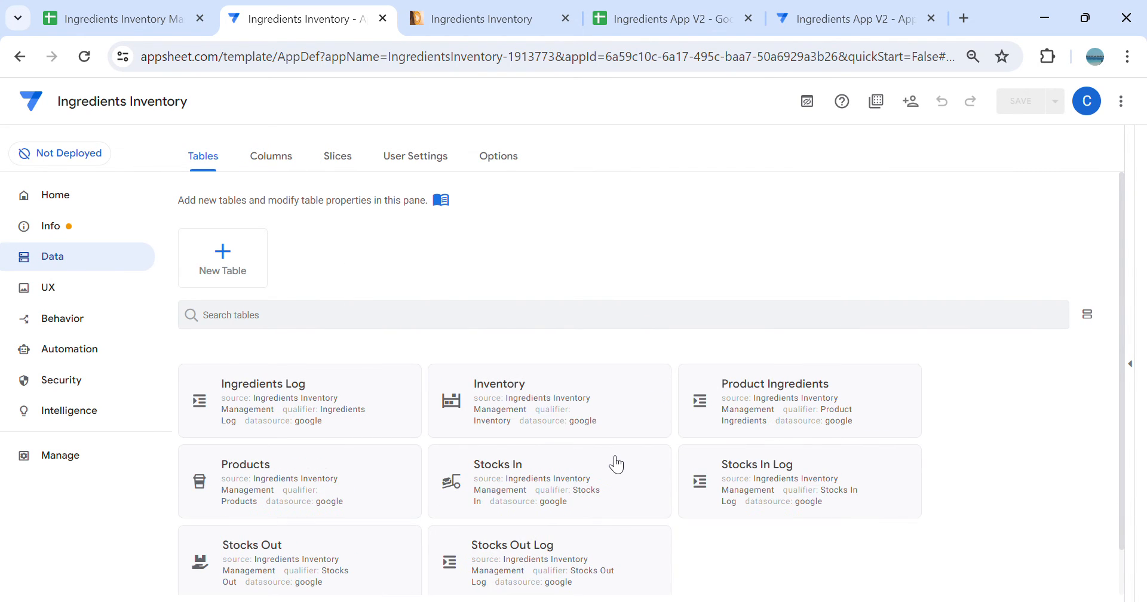
{"action": "scroll", "coordinate": [812, 436], "scroll_direction": "down", "scroll_amount": 1}
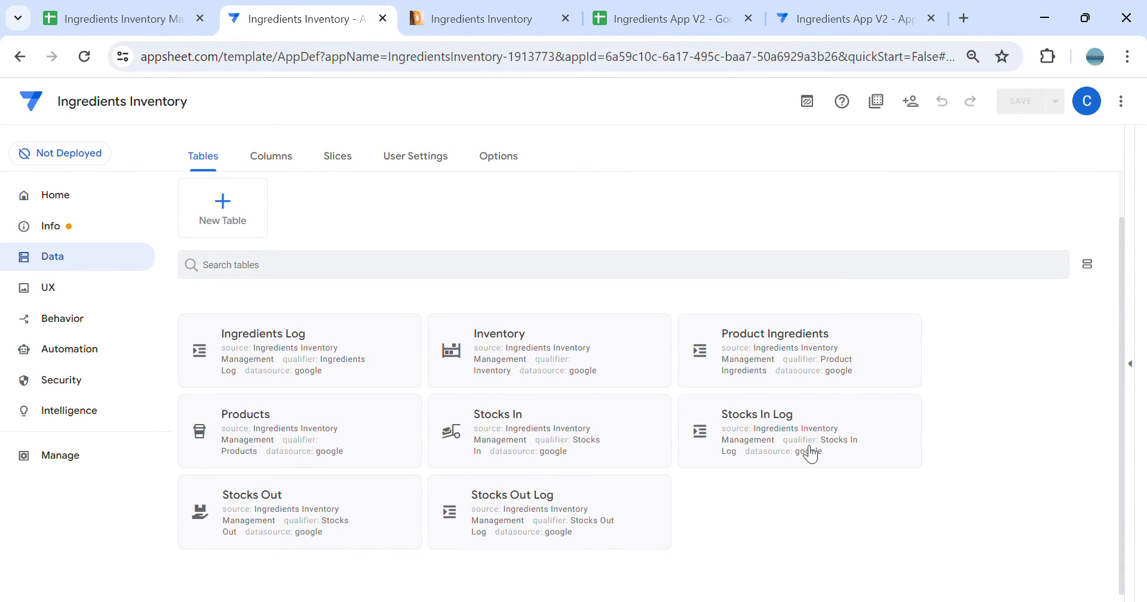
{"action": "left_click", "coordinate": [752, 458]}
{"action": "left_click", "coordinate": [842, 198]}
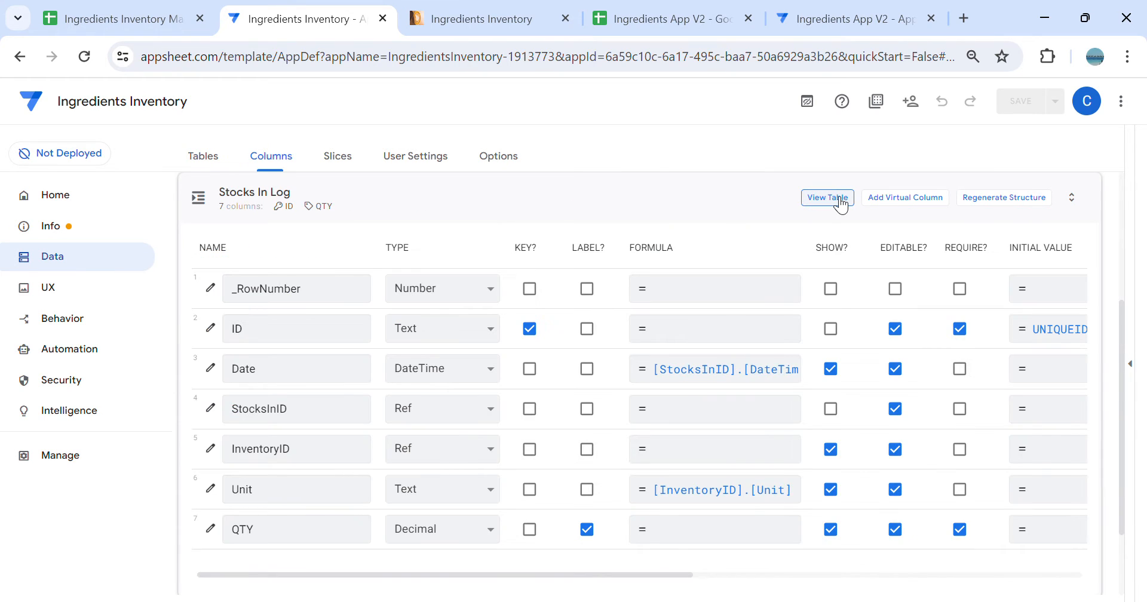
Review the column definitions of the Inventory table in the Ingredients Inventory app
{"action": "left_click", "coordinate": [223, 166]}
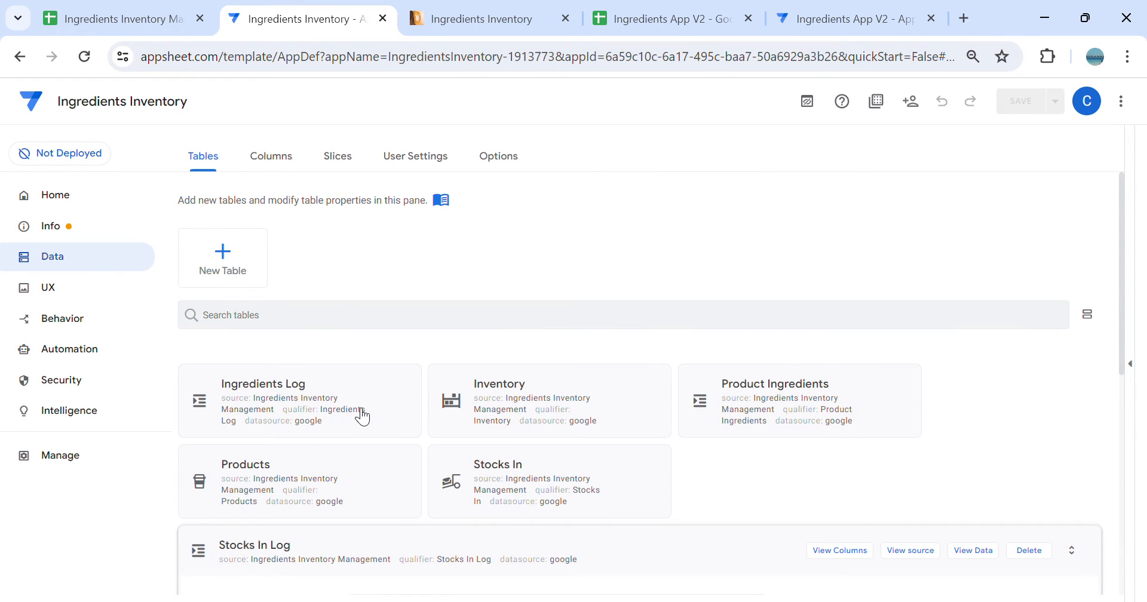
{"action": "left_click", "coordinate": [506, 434]}
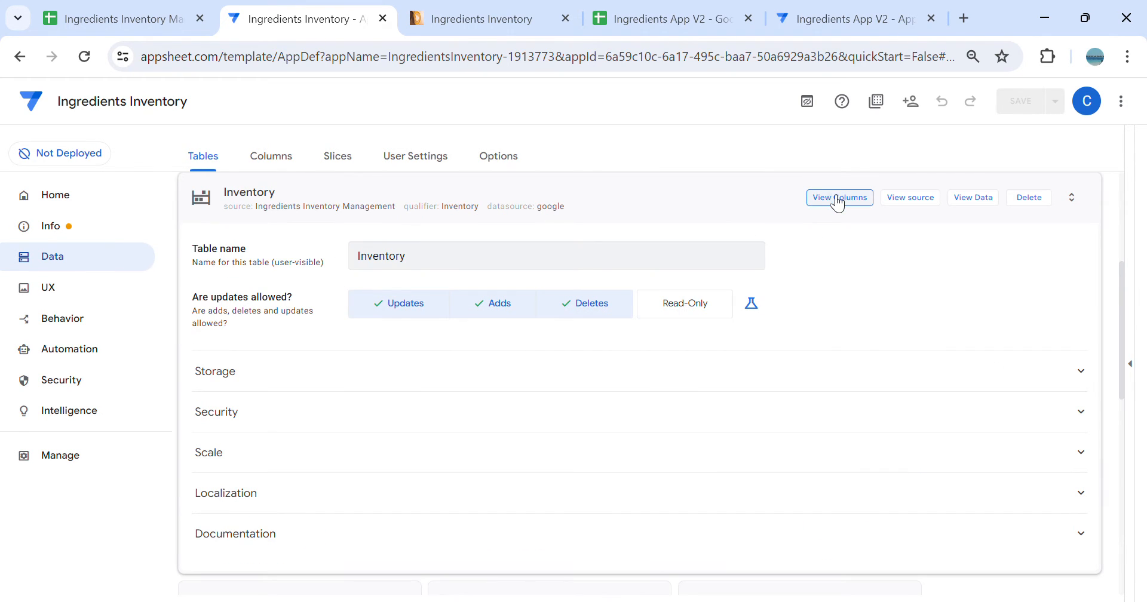
{"action": "left_click", "coordinate": [837, 202]}
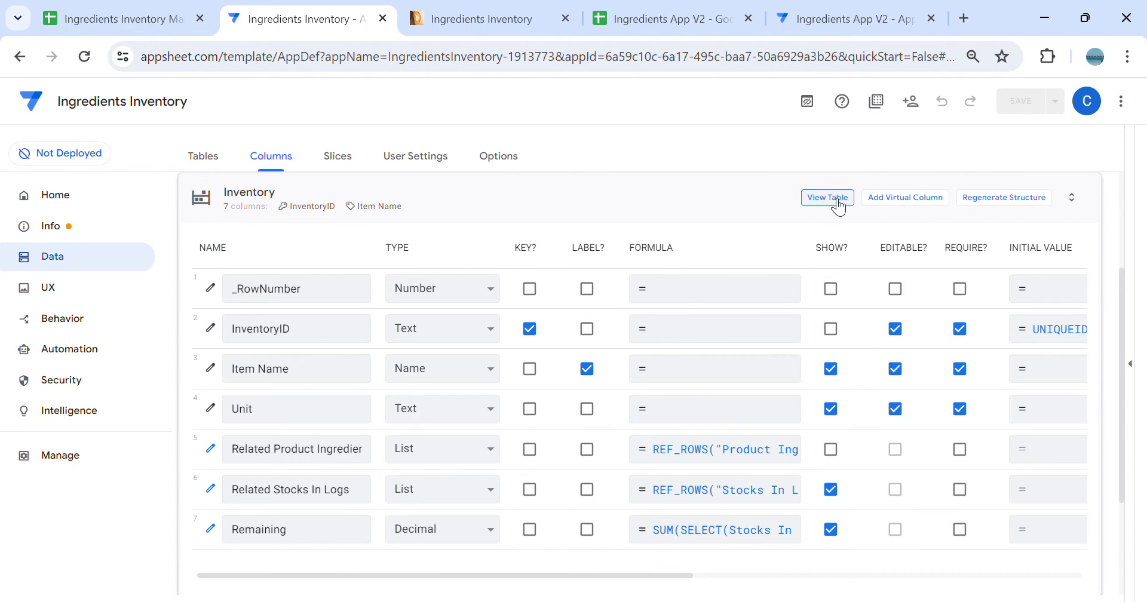
{"action": "left_click", "coordinate": [828, 198]}
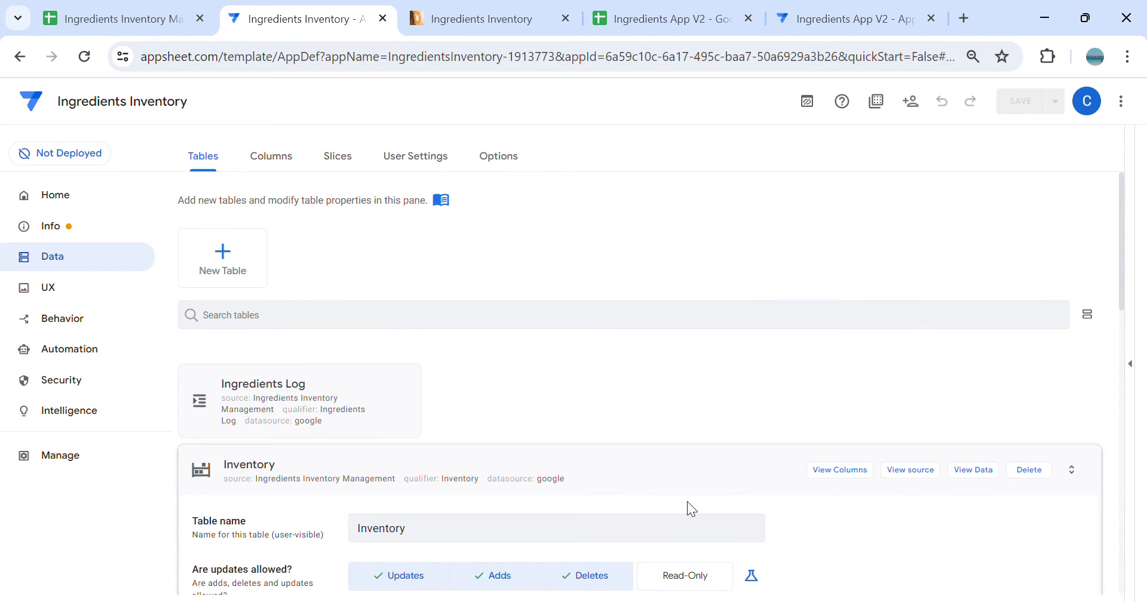
{"action": "left_click", "coordinate": [1135, 371]}
Return to the Ingredients App V2 preview, add a Milk item with QTY 10000 to the open Stocks In entry, and save the entry
{"action": "left_click", "coordinate": [823, 8]}
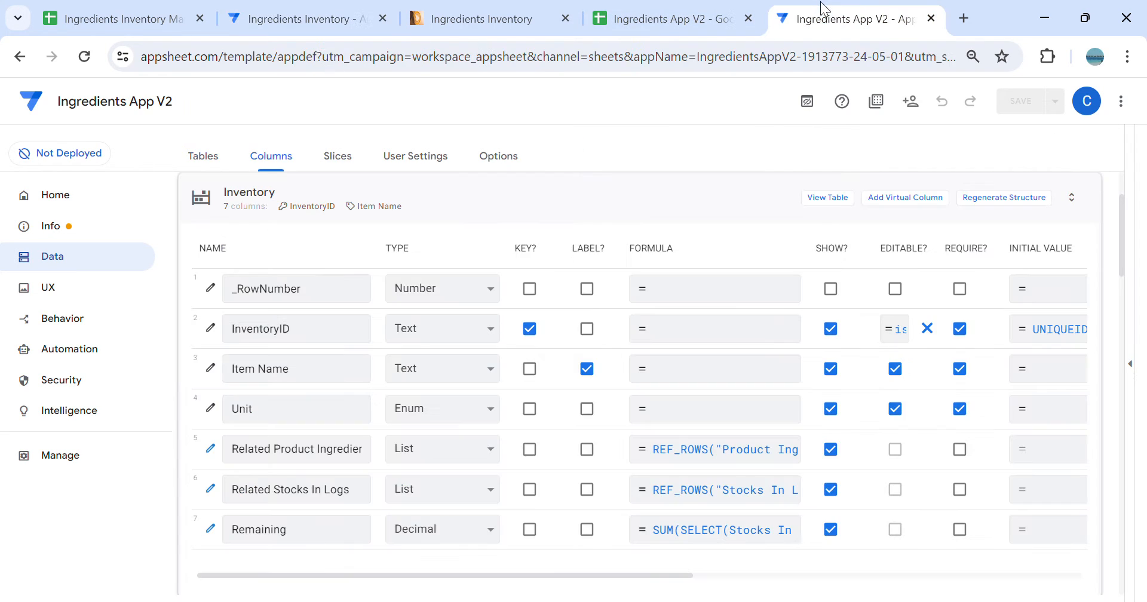
{"action": "left_click", "coordinate": [1131, 365]}
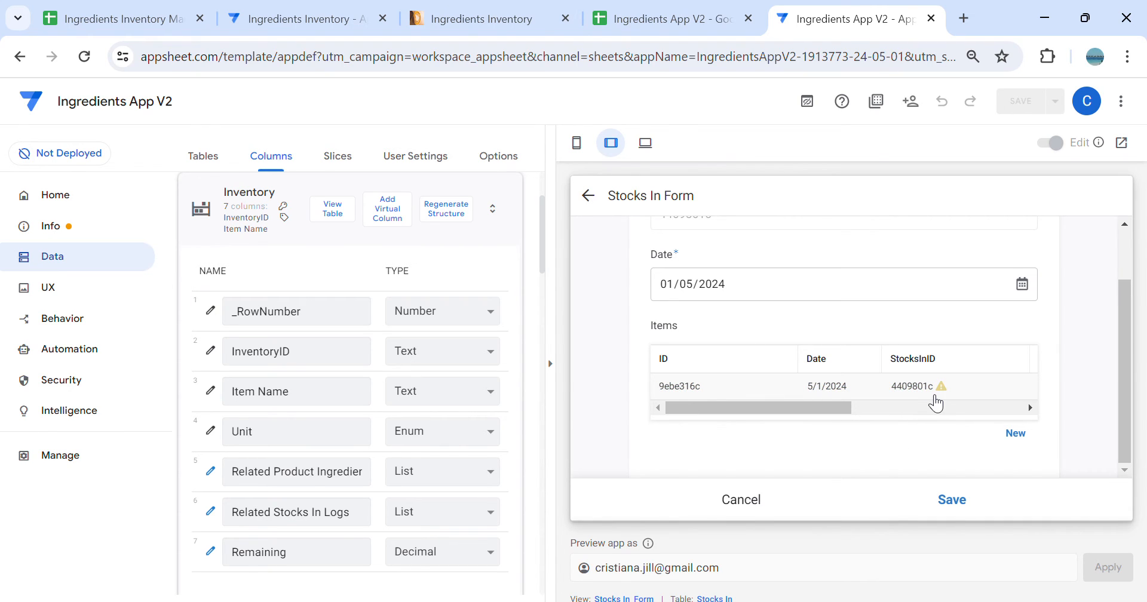
{"action": "left_click", "coordinate": [204, 157]}
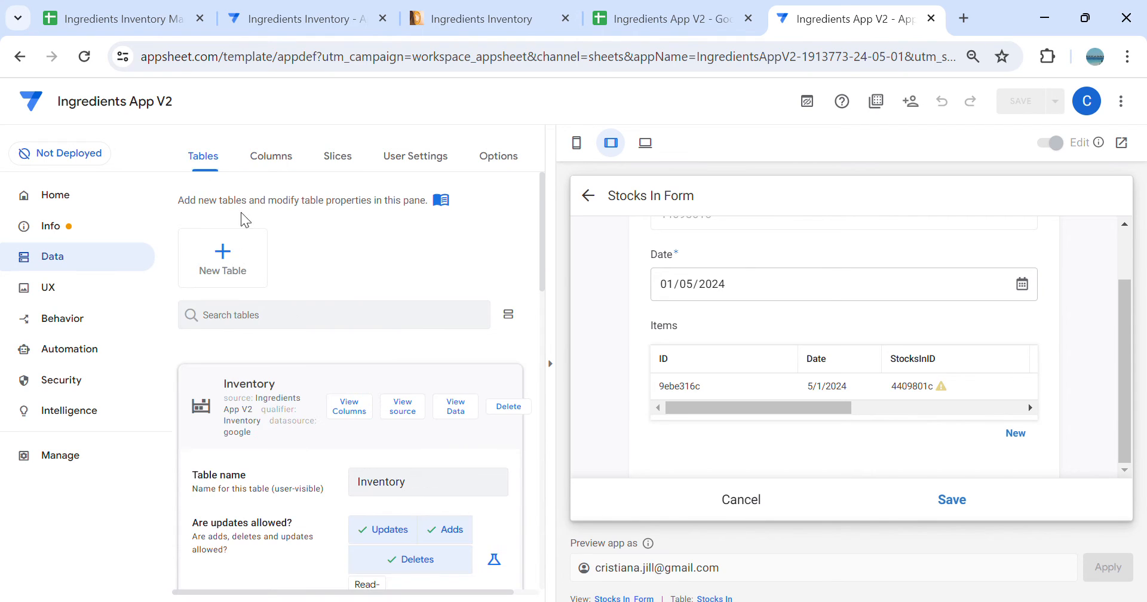
{"action": "left_click", "coordinate": [1016, 433]}
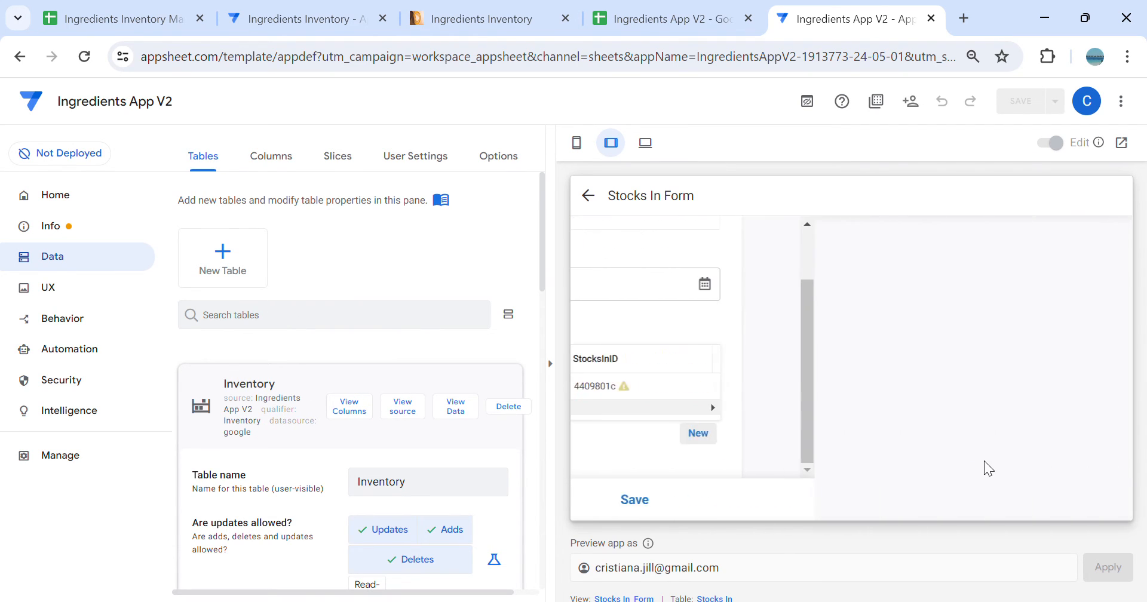
{"action": "left_click", "coordinate": [783, 359]}
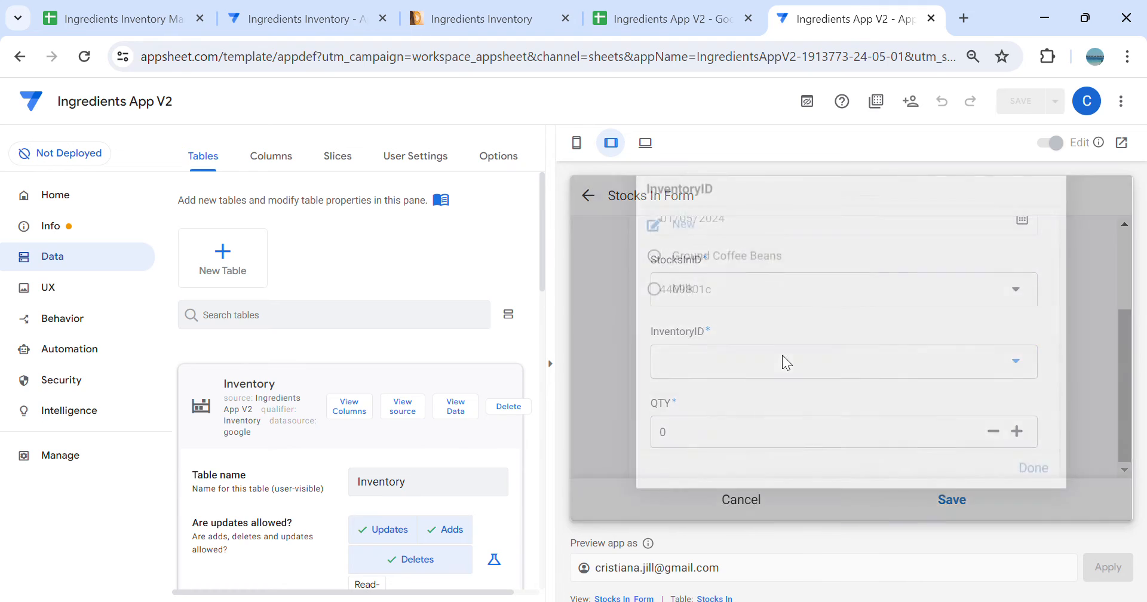
{"action": "left_click", "coordinate": [687, 333]}
{"action": "left_click", "coordinate": [706, 431]}
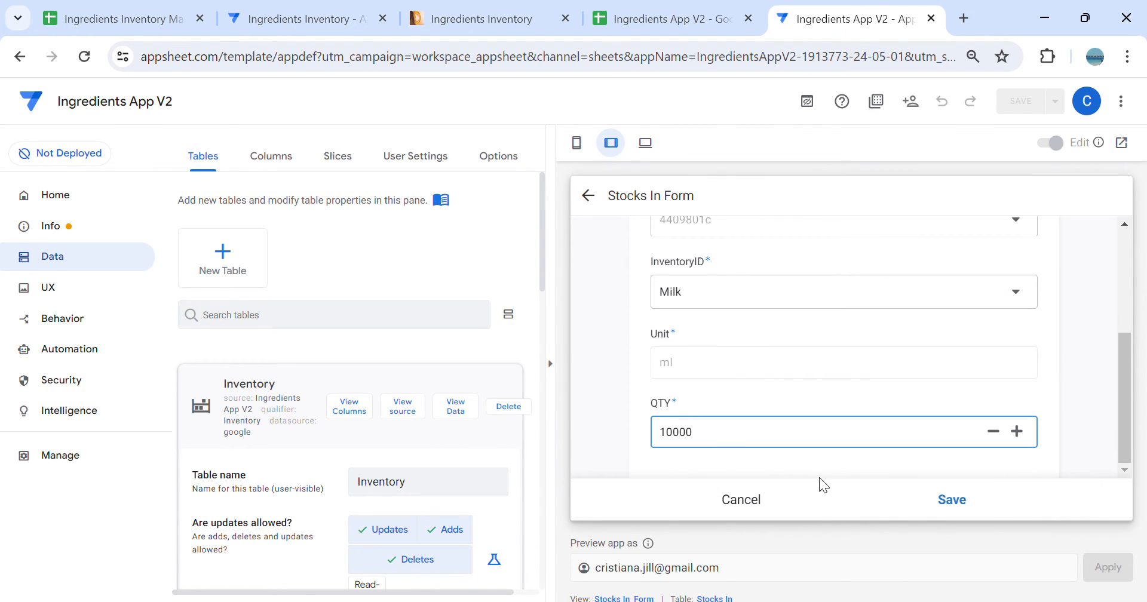
{"action": "type", "text": "10000"}
{"action": "left_click", "coordinate": [956, 497]}
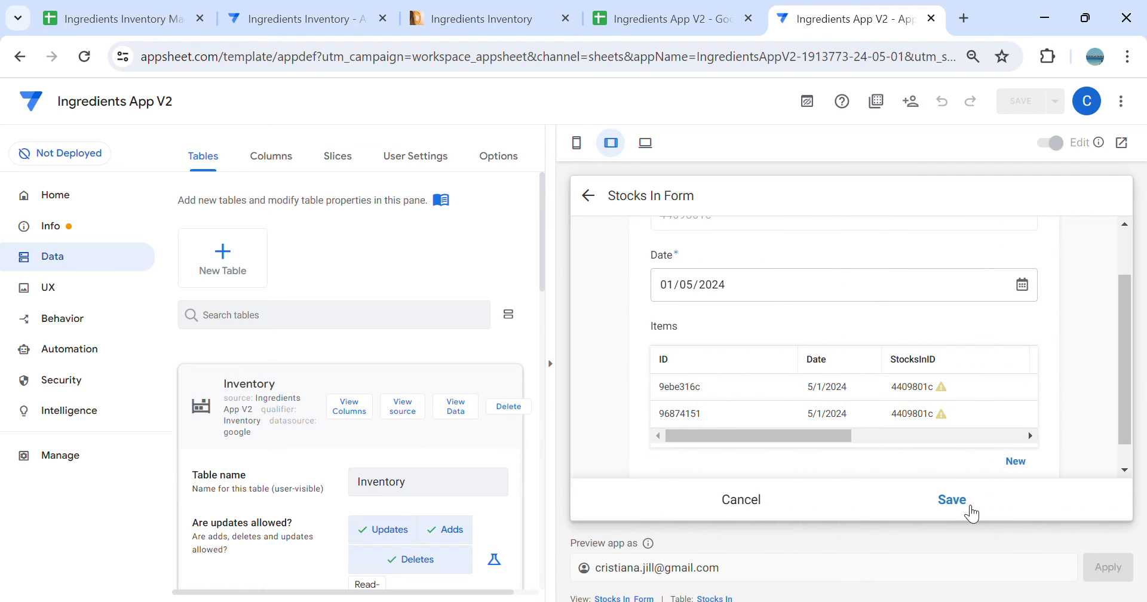
{"action": "left_click", "coordinate": [972, 512]}
Review the items of the saved May 1, 2024 Stocks In entry and check the Remaining values in the Inventory view
{"action": "left_click", "coordinate": [835, 263]}
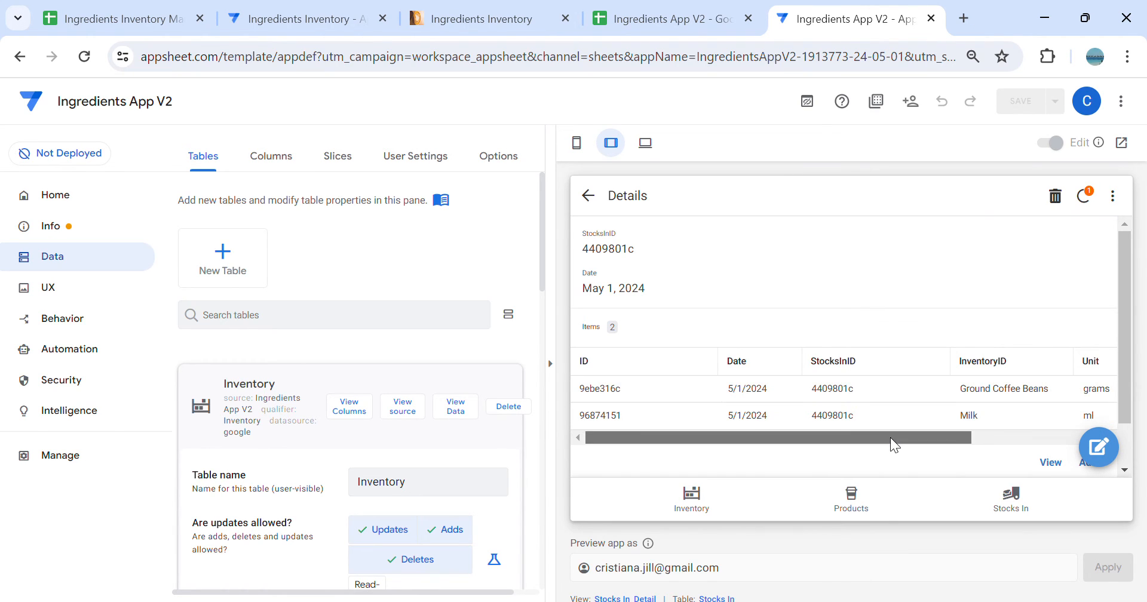
{"action": "left_click_drag", "start_coordinate": [890, 438], "coordinate": [724, 437]}
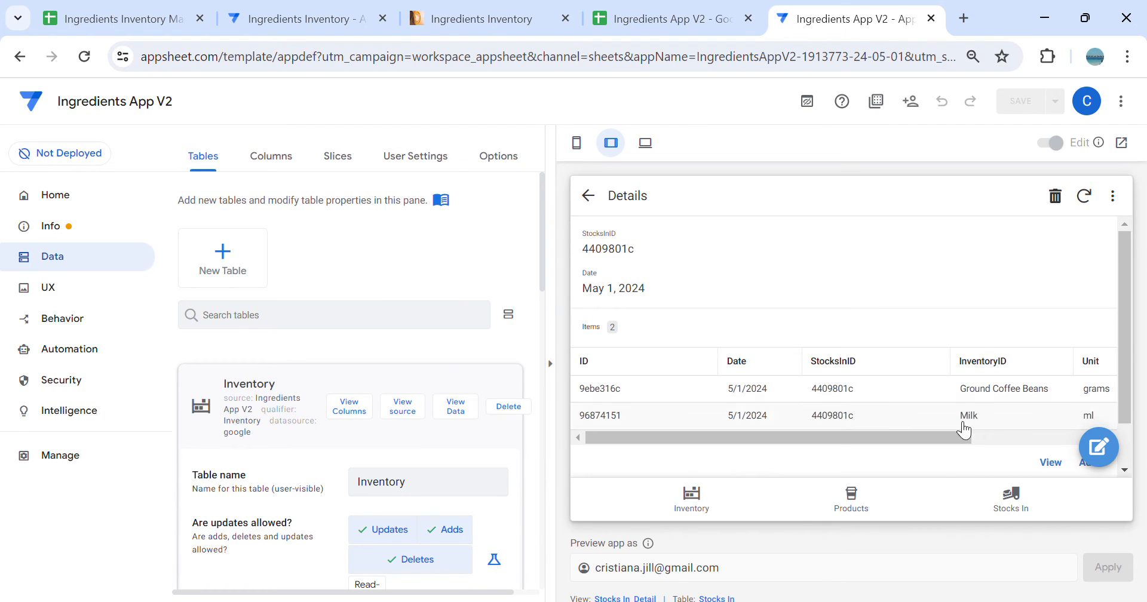
{"action": "left_click", "coordinate": [1014, 500]}
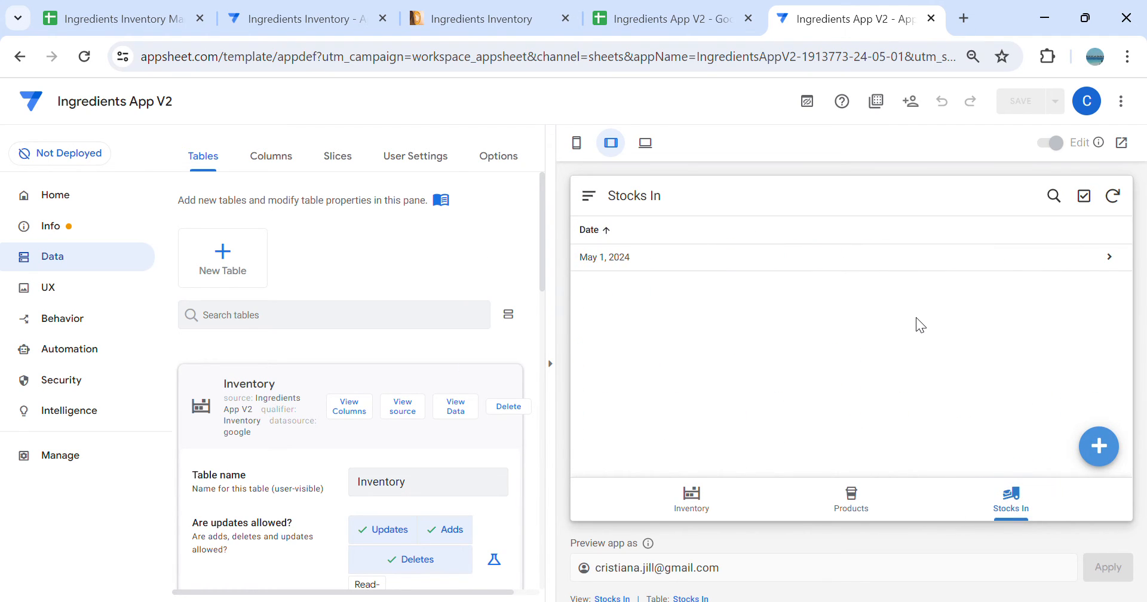
{"action": "left_click", "coordinate": [731, 263]}
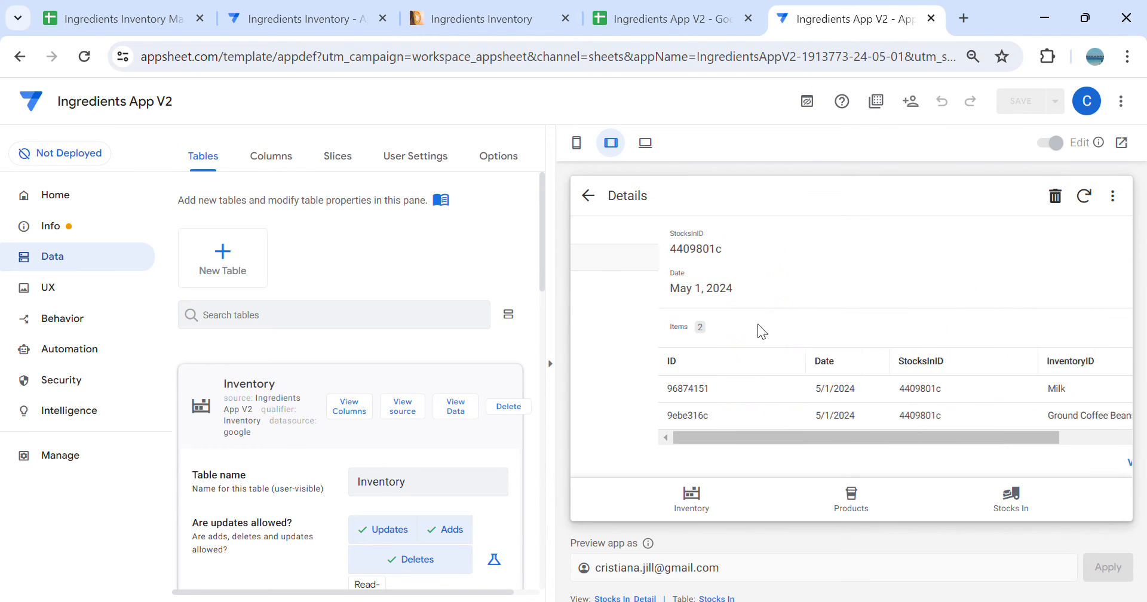
{"action": "left_click", "coordinate": [705, 501]}
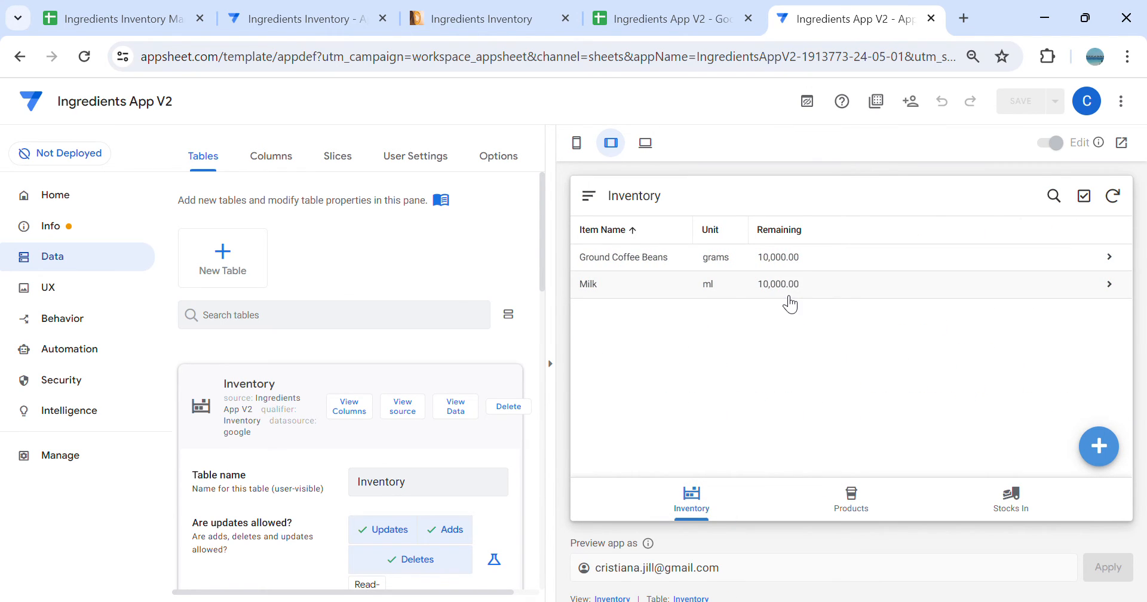
Reopen the May 1, 2024 Stocks In entry in the preview and view its full list of log items
{"action": "left_click", "coordinate": [1012, 501]}
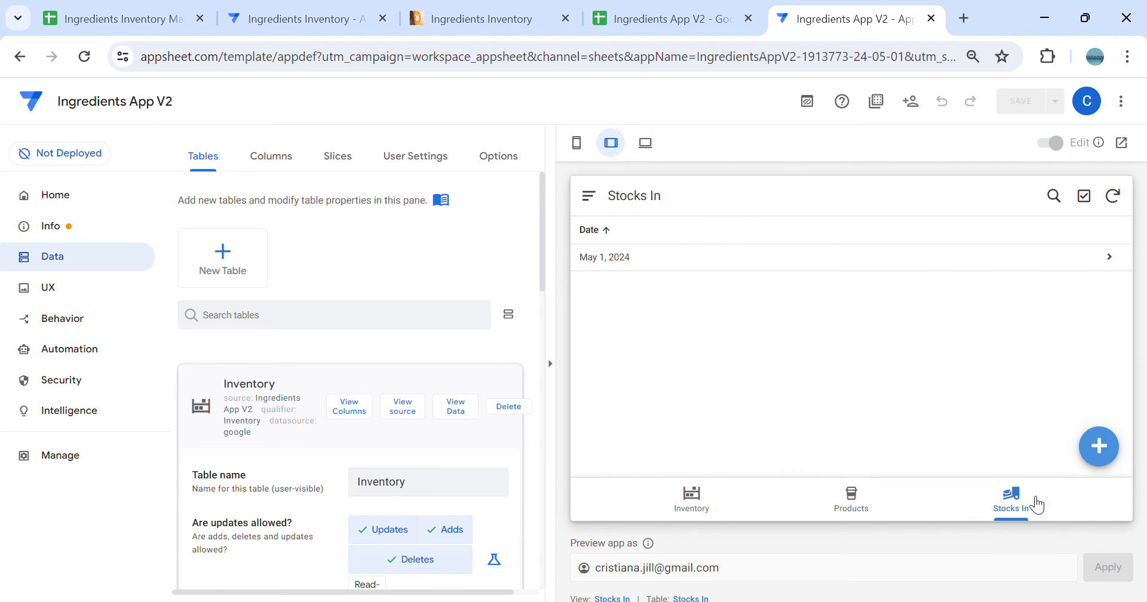
{"action": "left_click", "coordinate": [797, 269]}
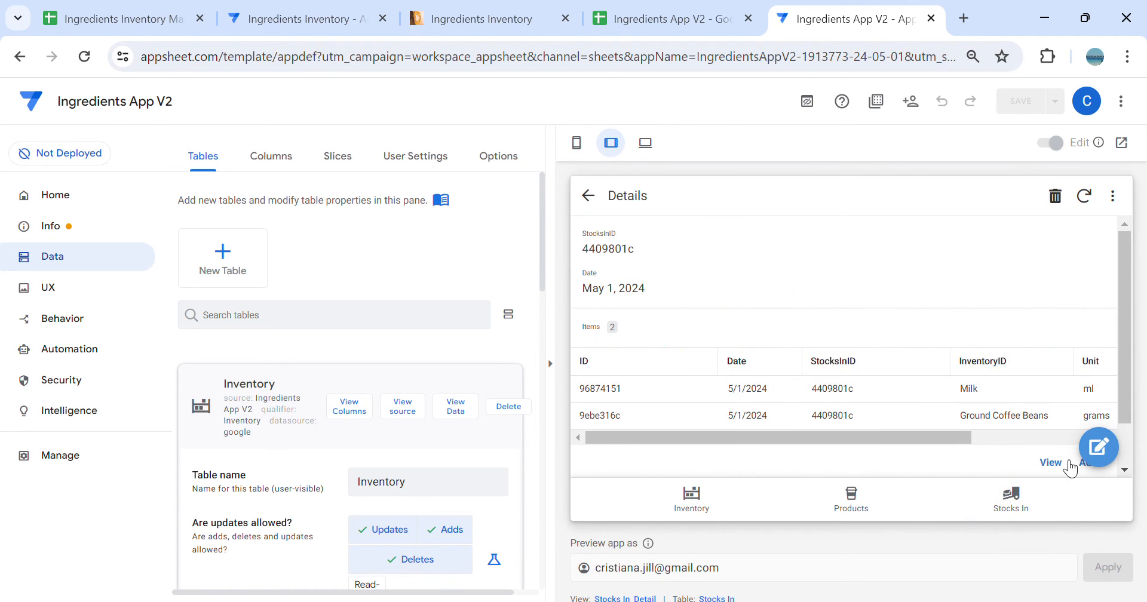
{"action": "left_click", "coordinate": [1067, 465]}
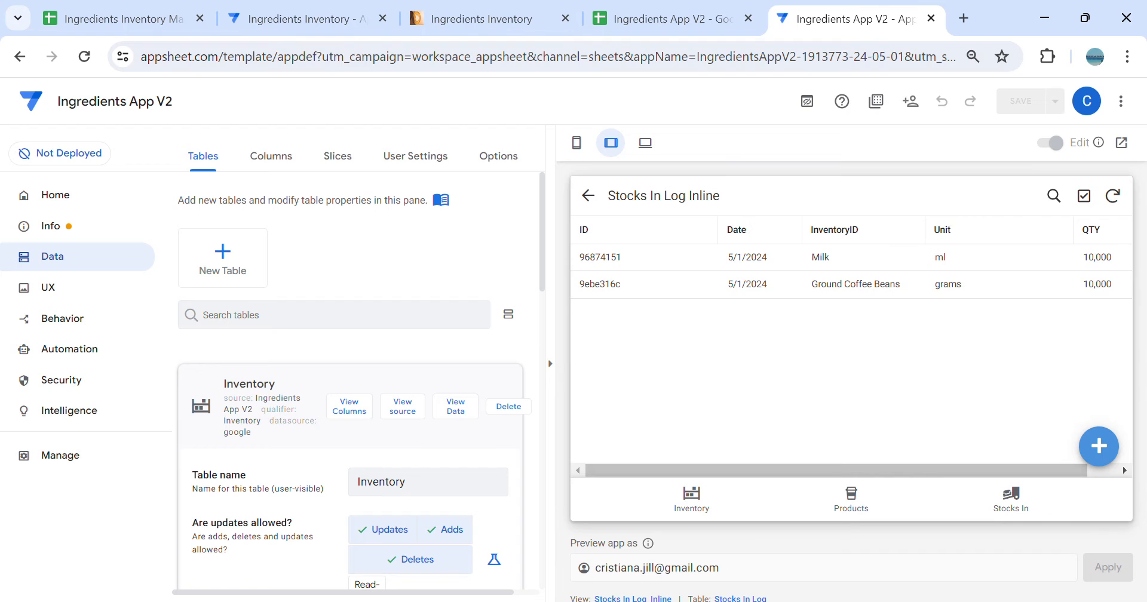
Open the settings of the Stocks In Log_Inline view and sort its rows by Date in ascending order
{"action": "left_click", "coordinate": [662, 598]}
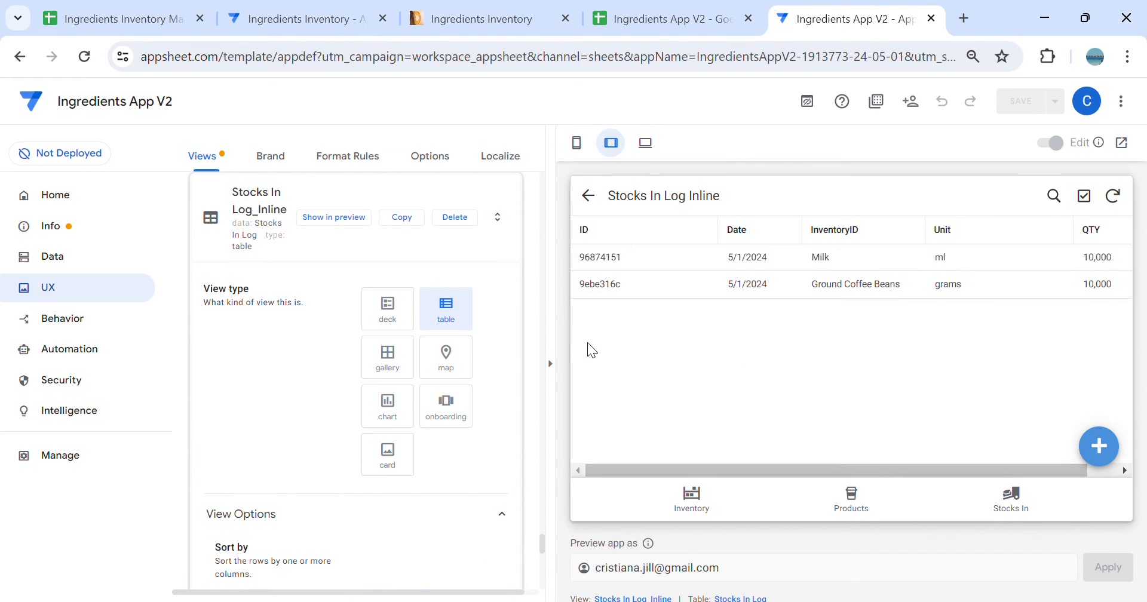
{"action": "scroll", "coordinate": [482, 272], "scroll_direction": "down", "scroll_amount": 7}
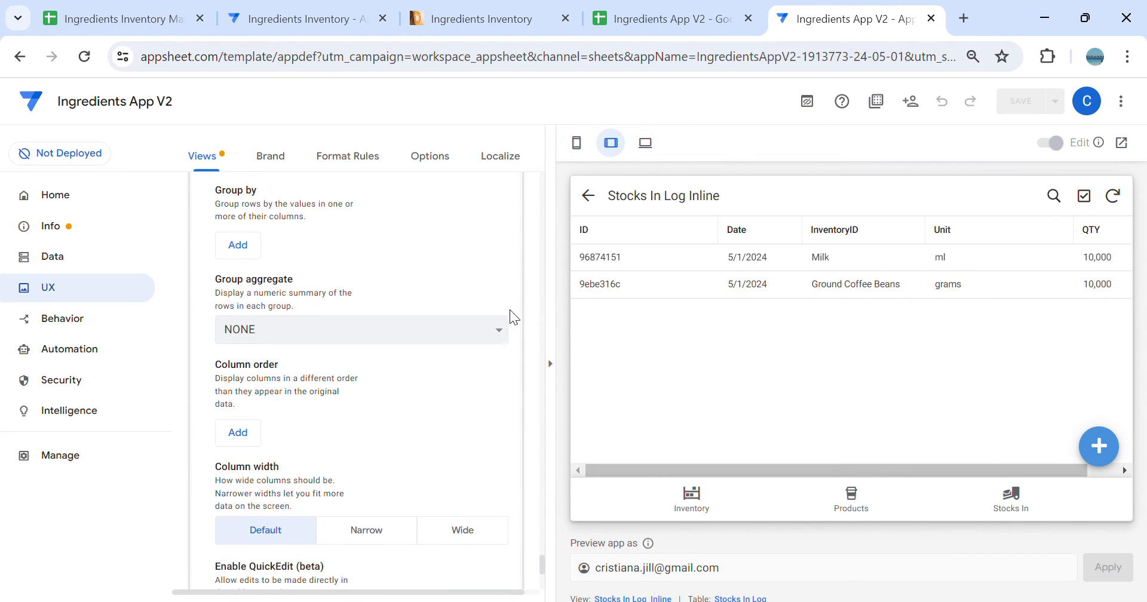
{"action": "scroll", "coordinate": [513, 310], "scroll_direction": "up", "scroll_amount": 3}
{"action": "left_click", "coordinate": [251, 333]}
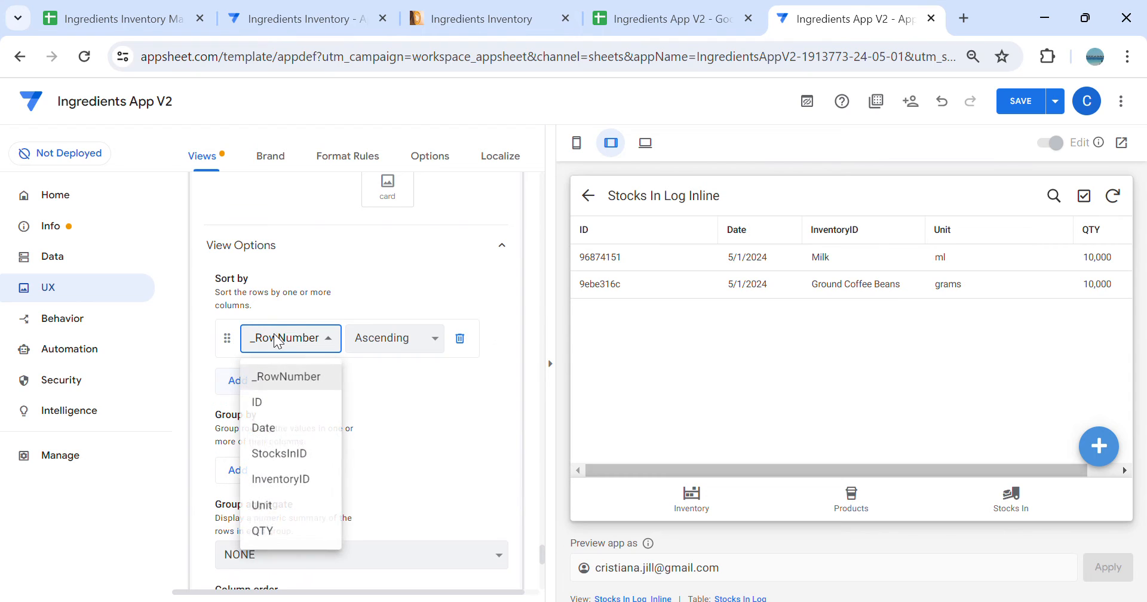
{"action": "left_click", "coordinate": [304, 427]}
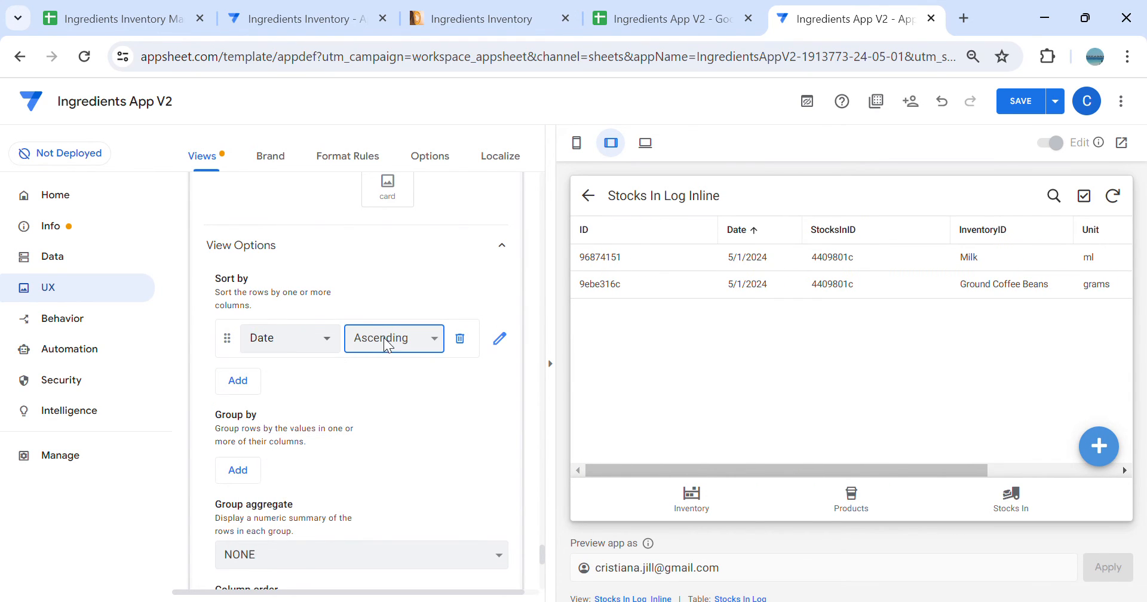
{"action": "left_click", "coordinate": [401, 375]}
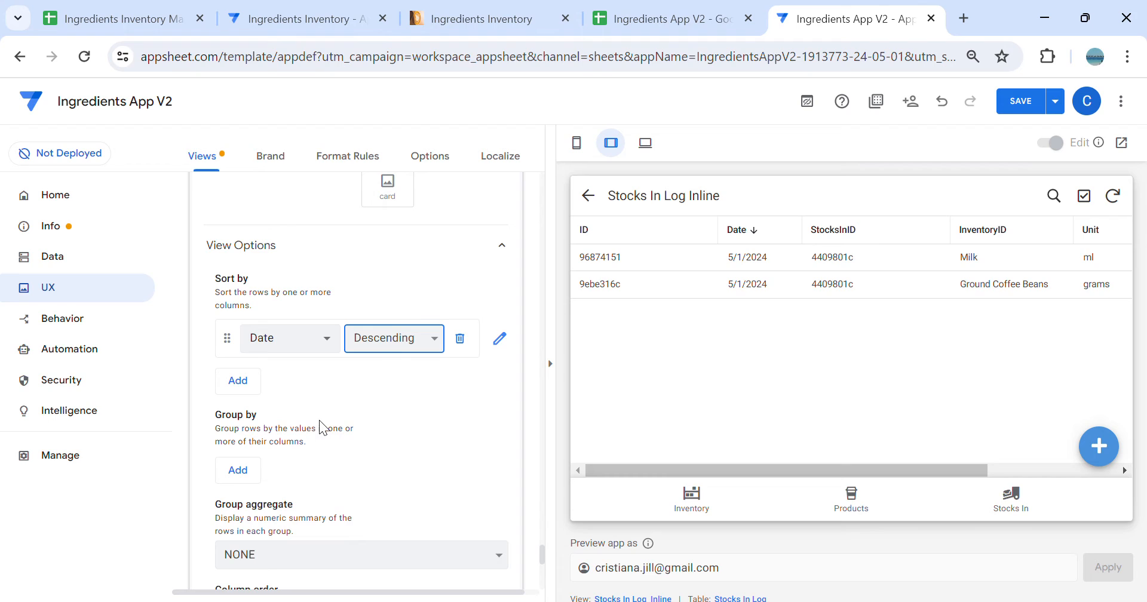
{"action": "left_click", "coordinate": [325, 342]}
{"action": "left_click", "coordinate": [350, 429]}
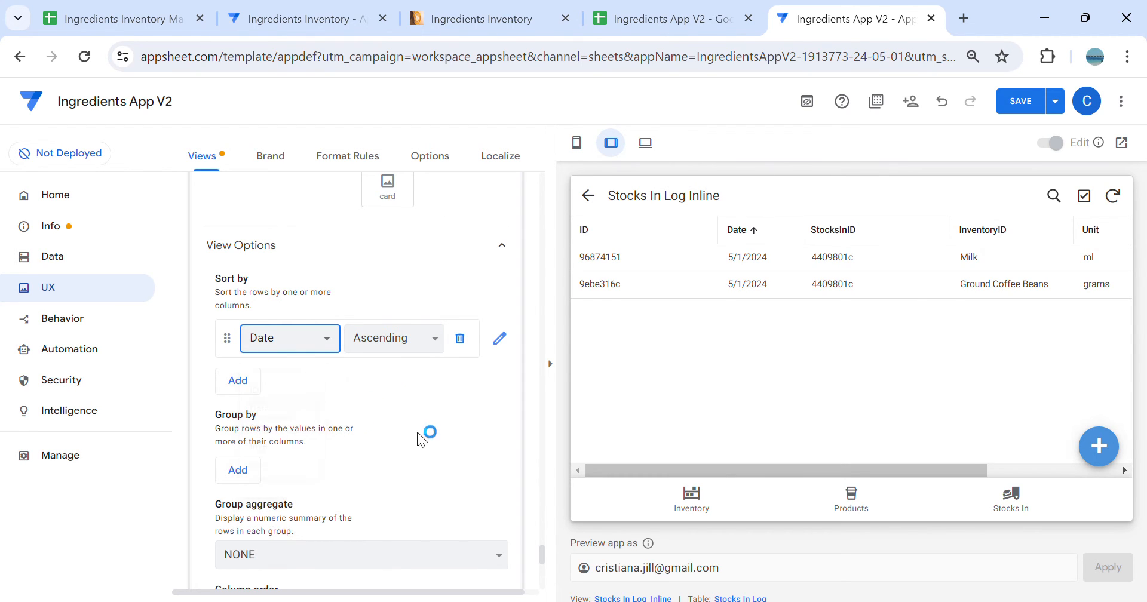
Set the Stocks In Log_Inline column order to InventoryID, Unit and QTY, and save the app
{"action": "scroll", "coordinate": [403, 399], "scroll_direction": "down", "scroll_amount": 3}
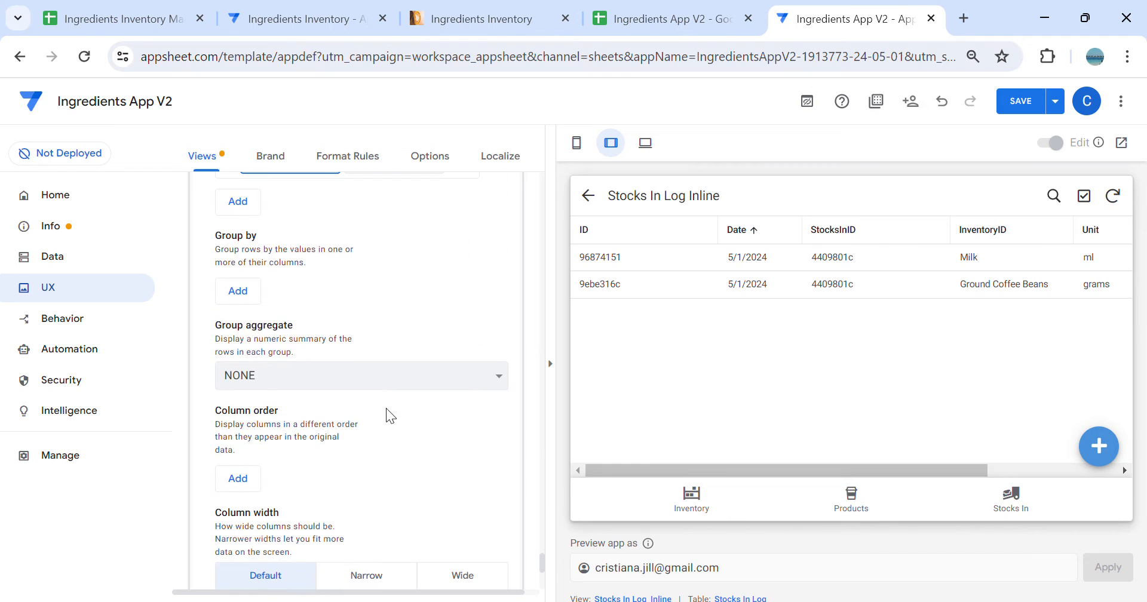
{"action": "left_click", "coordinate": [250, 486]}
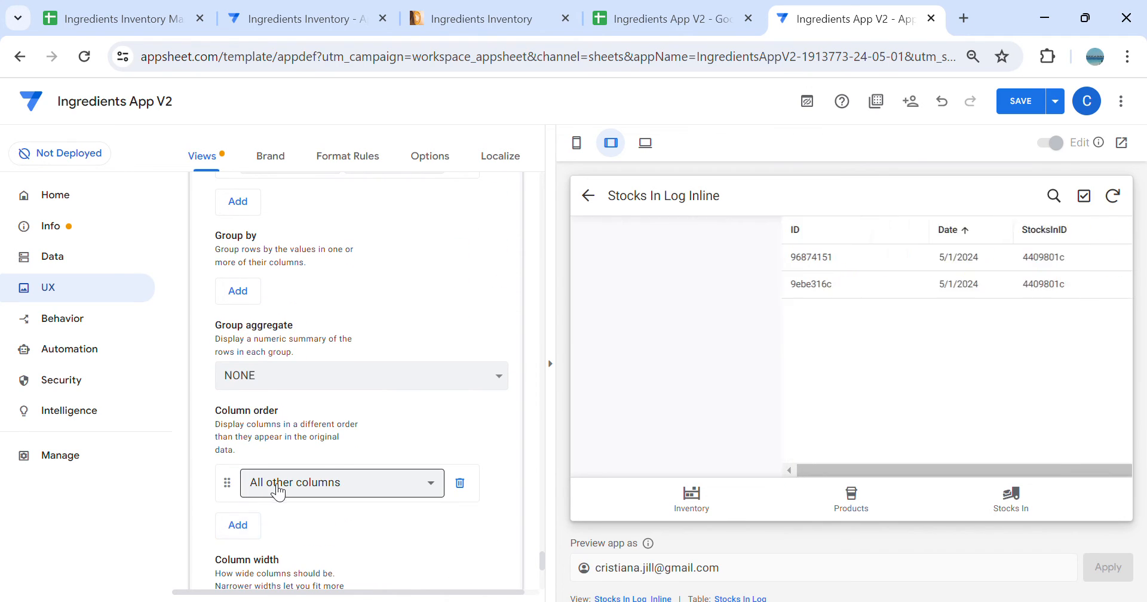
{"action": "left_click", "coordinate": [255, 488]}
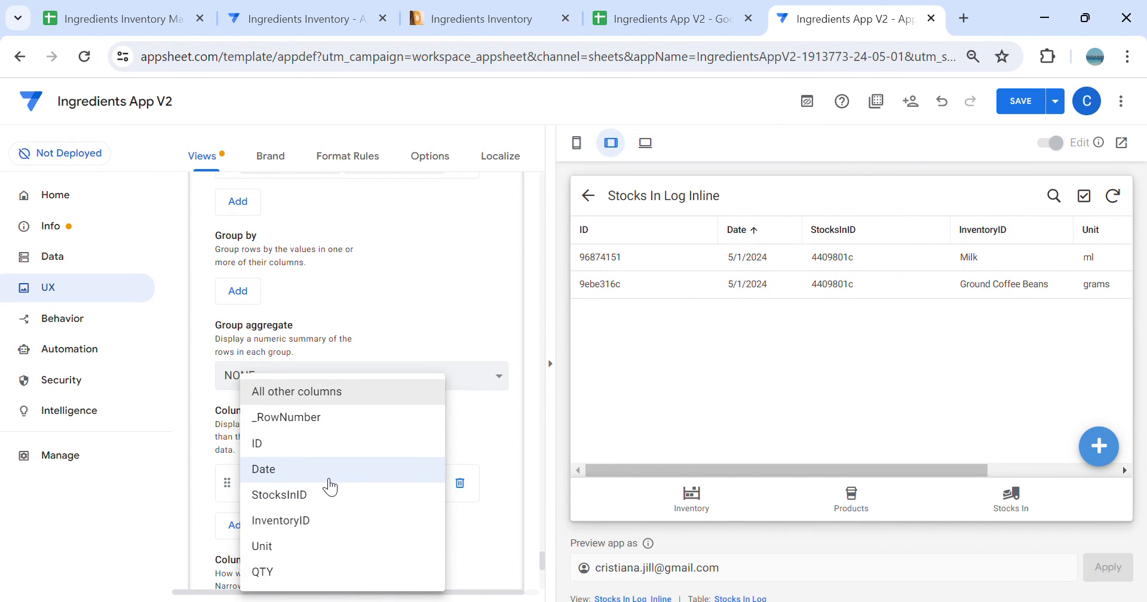
{"action": "left_click", "coordinate": [317, 527]}
{"action": "left_click", "coordinate": [251, 528]}
{"action": "left_click", "coordinate": [270, 531]}
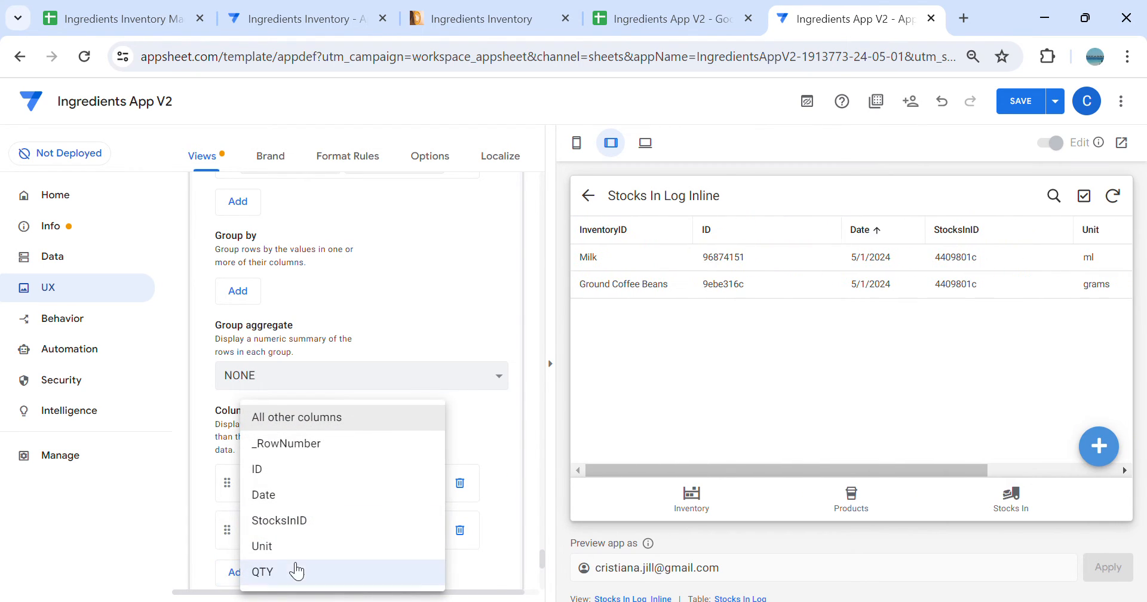
{"action": "left_click", "coordinate": [283, 549]}
{"action": "left_click", "coordinate": [245, 572]}
{"action": "left_click", "coordinate": [287, 577]}
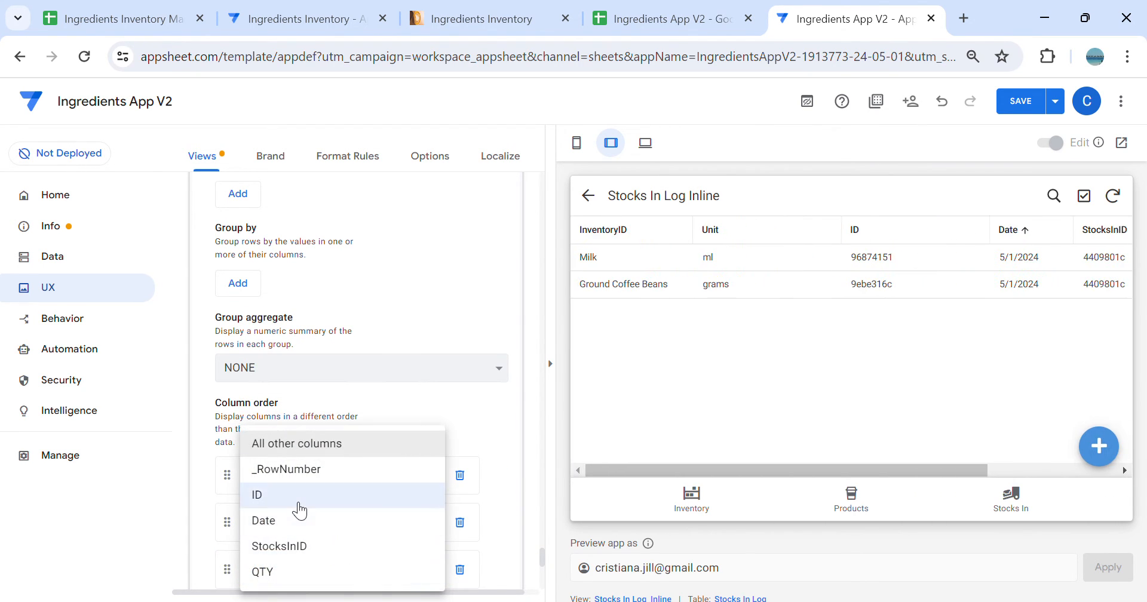
{"action": "left_click", "coordinate": [301, 575]}
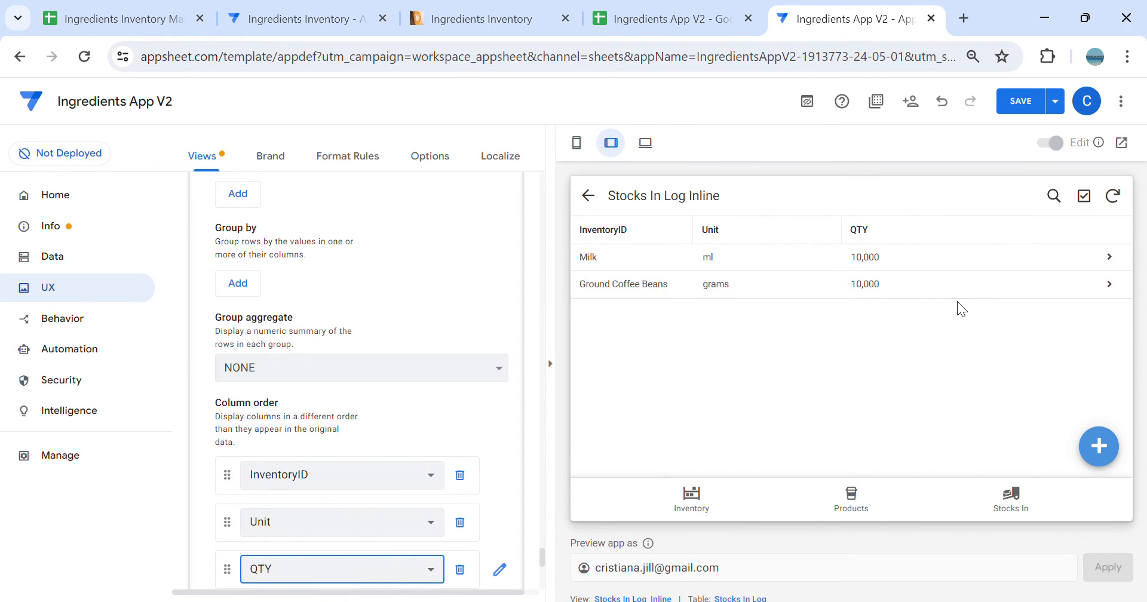
{"action": "left_click", "coordinate": [1021, 101]}
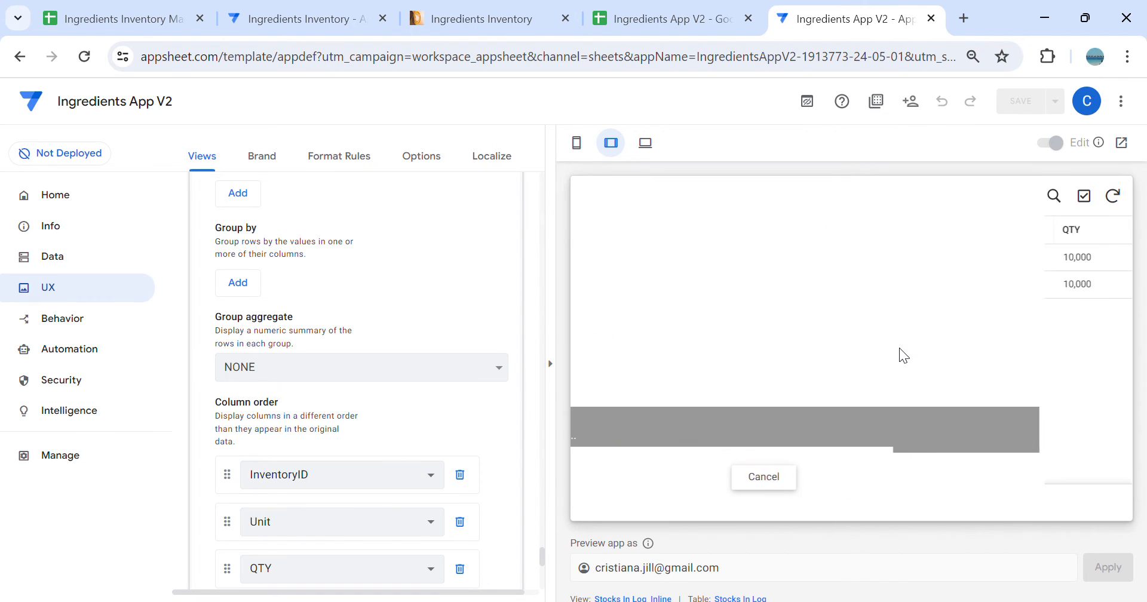
Review the item columns of the May 1, 2024 Stocks In entry and check the Inventory view in the preview
{"action": "left_click", "coordinate": [1040, 505]}
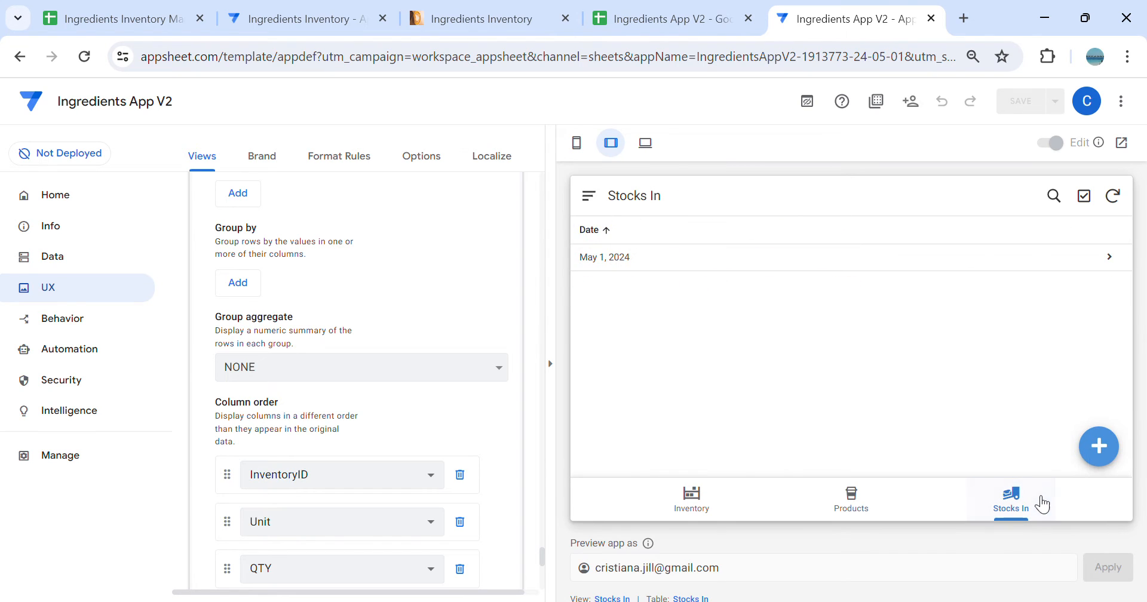
{"action": "left_click", "coordinate": [653, 259]}
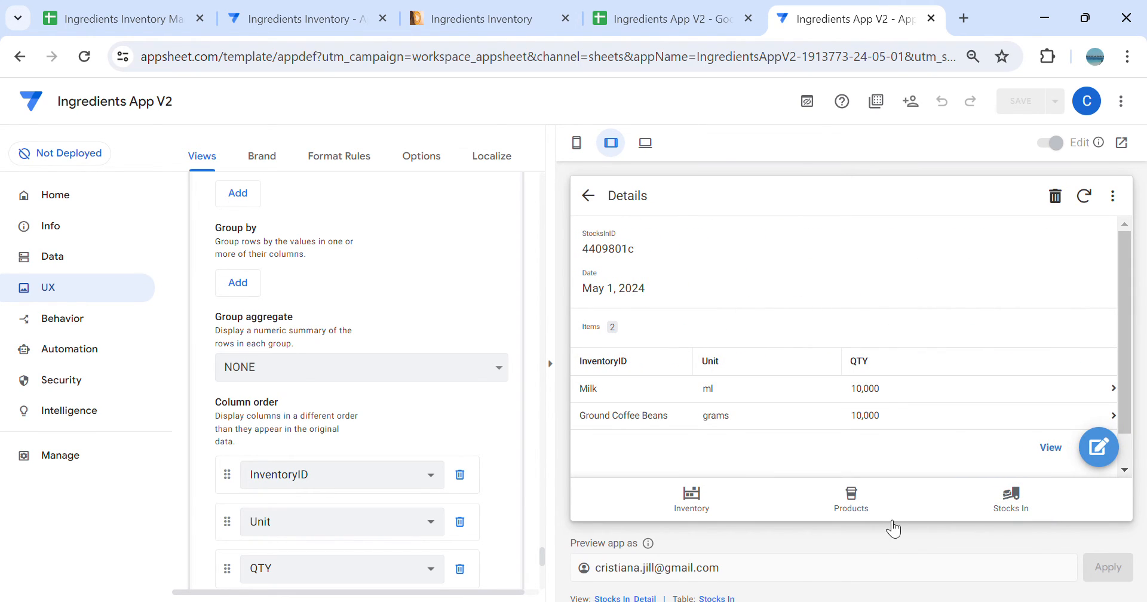
{"action": "left_click", "coordinate": [691, 500]}
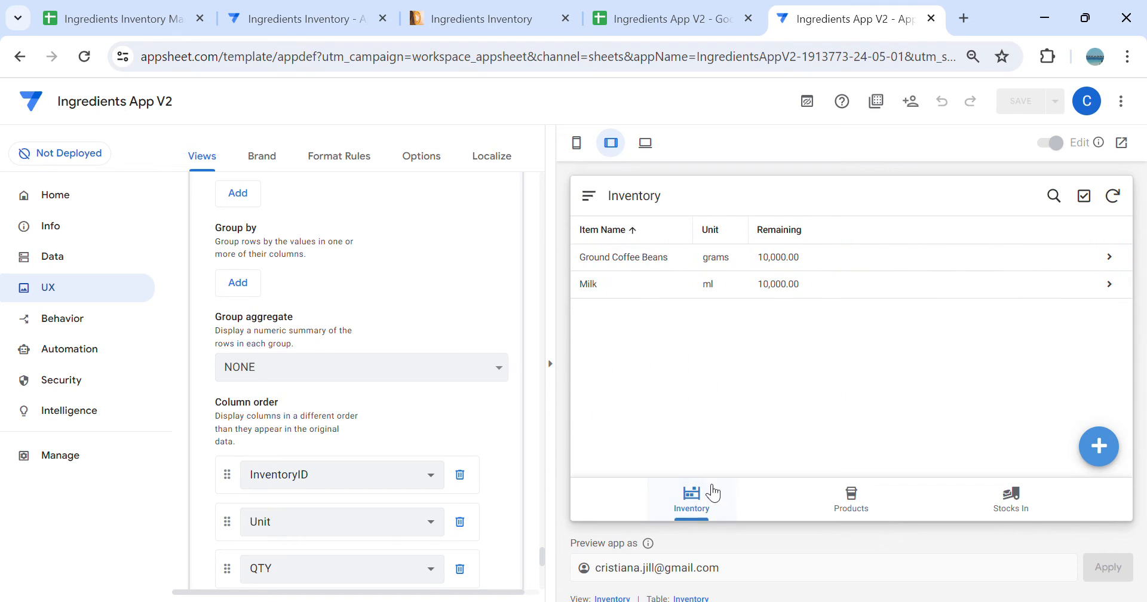
Start a new Stocks In entry in the preview and add an item with Ground Coffee Beans as its InventoryID
{"action": "left_click", "coordinate": [1033, 511]}
{"action": "left_click", "coordinate": [1100, 448]}
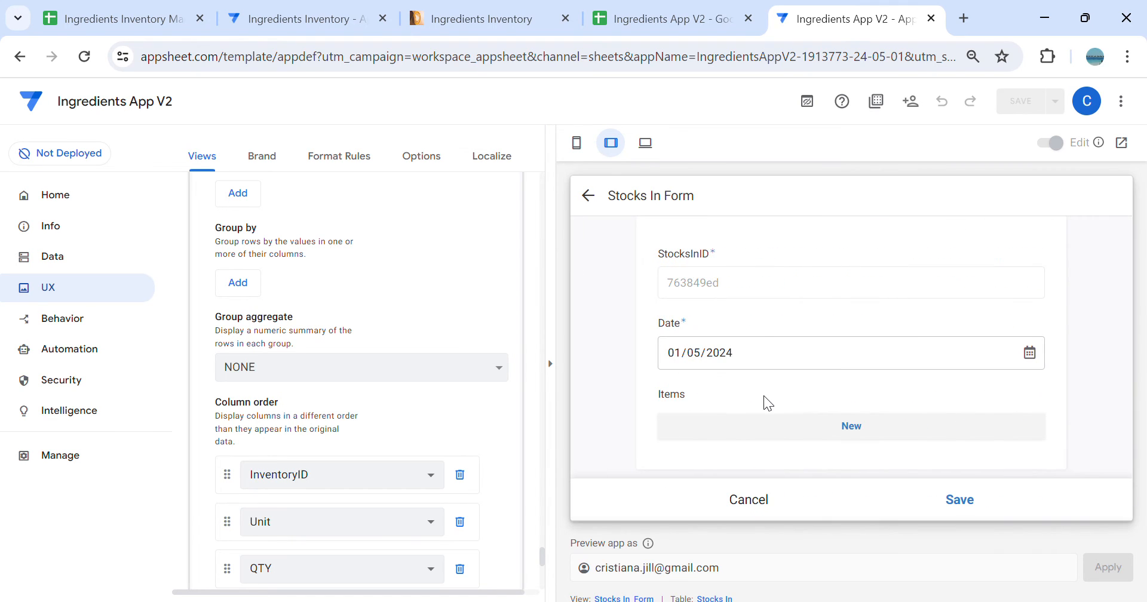
{"action": "left_click", "coordinate": [827, 432]}
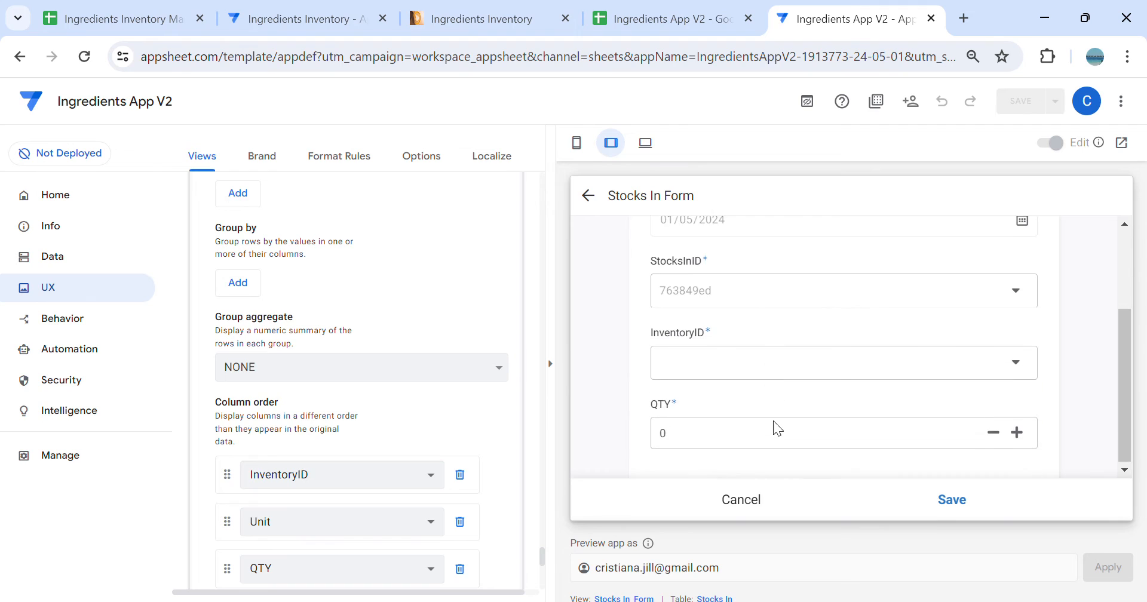
{"action": "left_click", "coordinate": [768, 365]}
{"action": "left_click", "coordinate": [725, 293]}
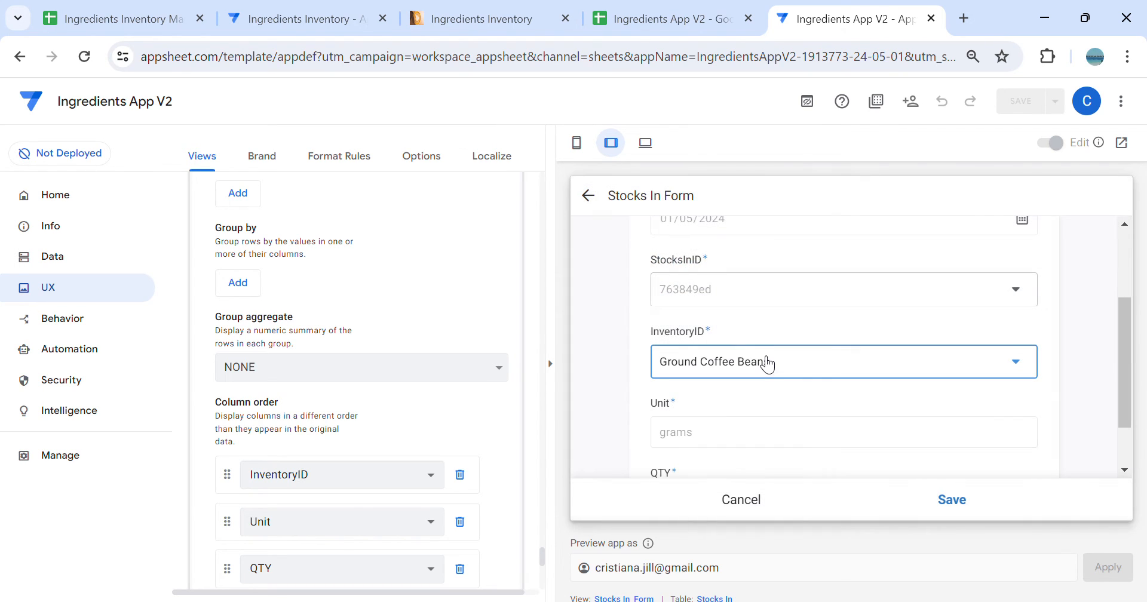
Set the Ground Coffee Beans item's QTY to 5000 and save the item
{"action": "scroll", "coordinate": [747, 392], "scroll_direction": "down", "scroll_amount": 1}
{"action": "left_click", "coordinate": [727, 430]}
{"action": "type", "text": "1"}
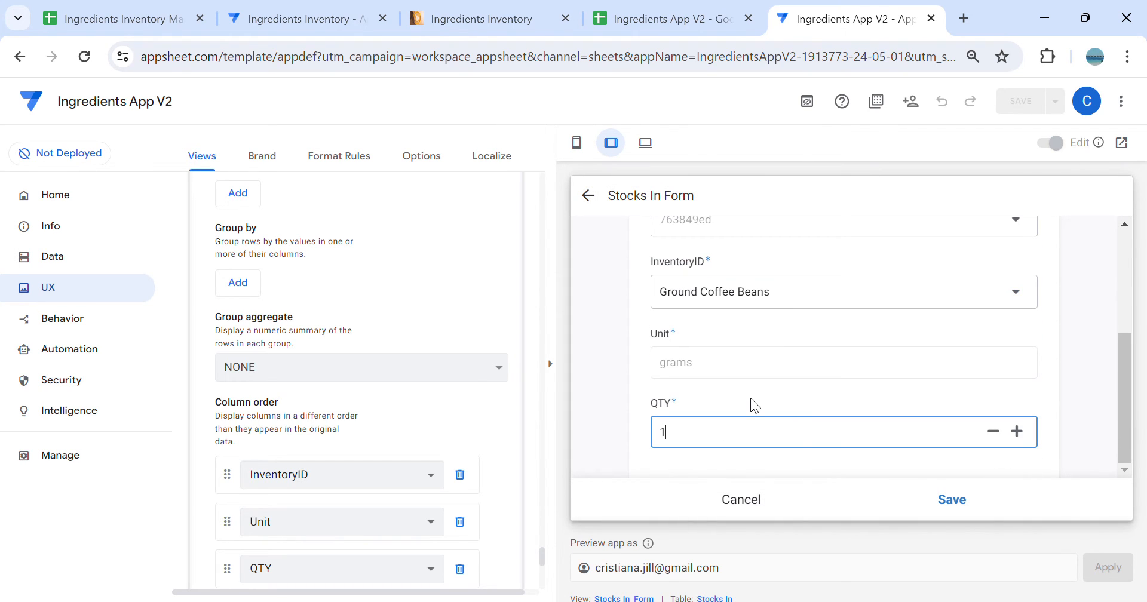
{"action": "type", "text": "0000"}
{"action": "key", "text": "BackSpace"}
{"action": "key", "text": "BackSpace"}
{"action": "key", "text": "BackSpace"}
{"action": "key", "text": "BackSpace"}
{"action": "key", "text": "BackSpace"}
{"action": "type", "text": "5000"}
{"action": "left_click", "coordinate": [950, 500]}
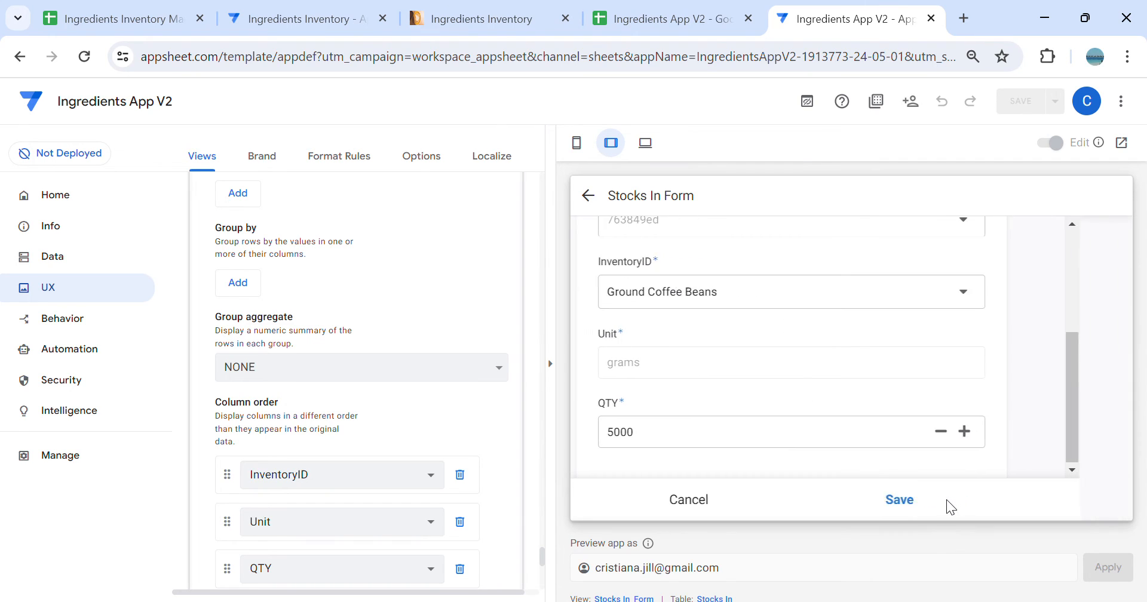
Add a second item to the Stocks In entry for Milk with QTY 5000 and save the item
{"action": "scroll", "coordinate": [968, 394], "scroll_direction": "down", "scroll_amount": 1}
{"action": "left_click", "coordinate": [1019, 435]}
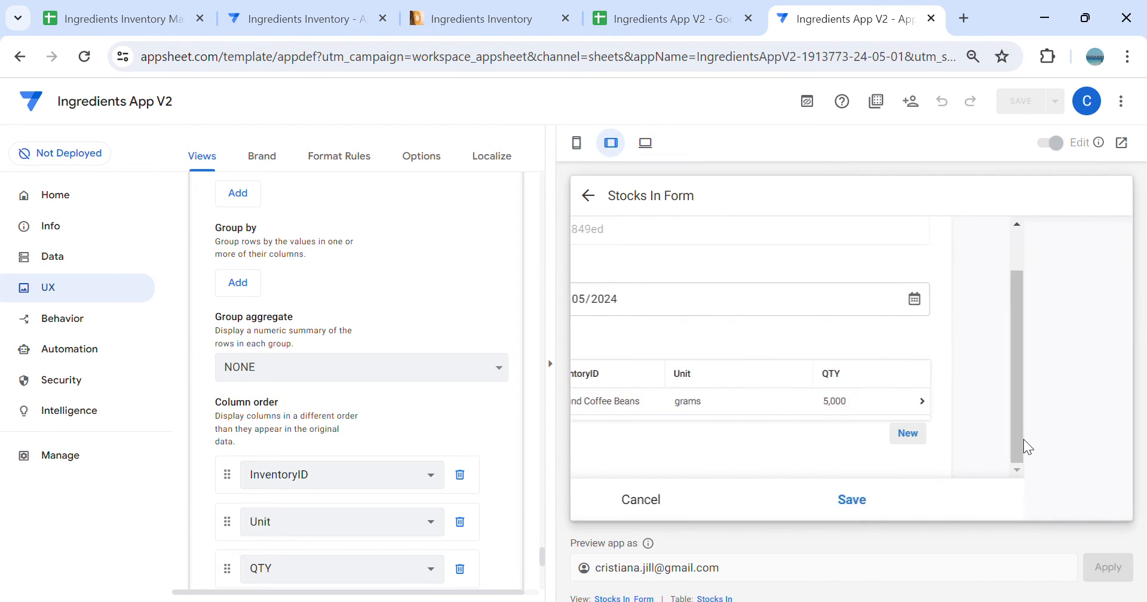
{"action": "scroll", "coordinate": [955, 377], "scroll_direction": "down", "scroll_amount": 1}
{"action": "left_click", "coordinate": [930, 372]}
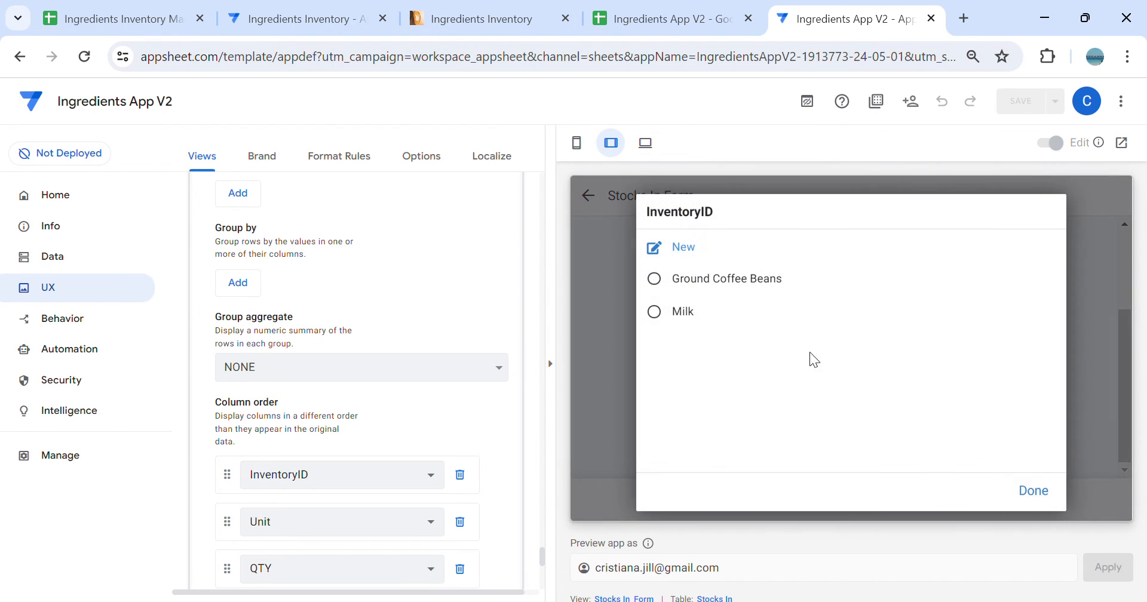
{"action": "left_click", "coordinate": [727, 319]}
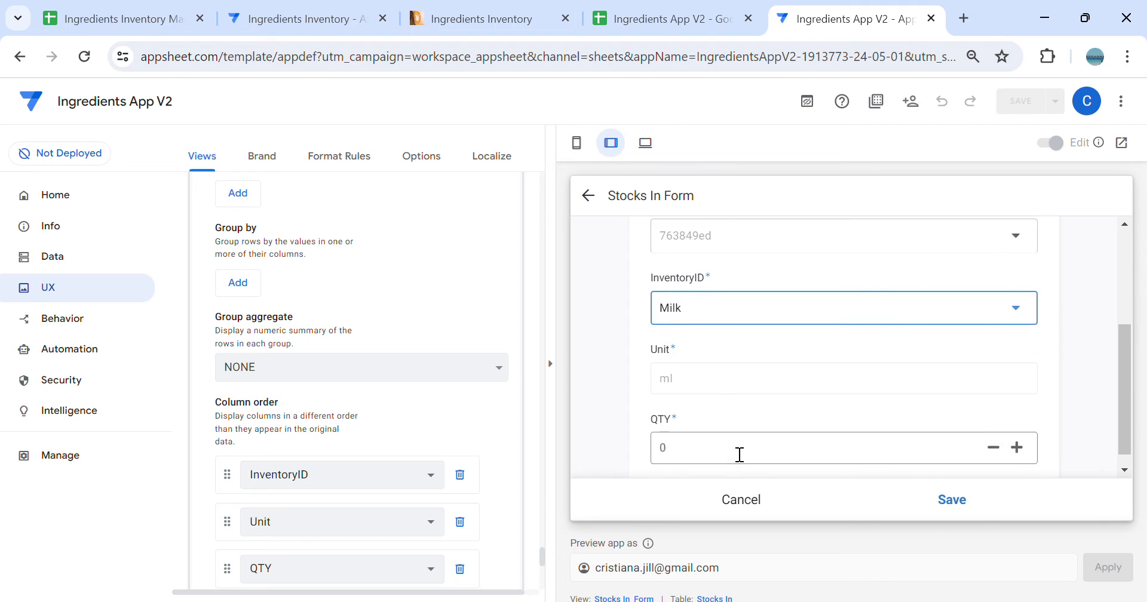
{"action": "scroll", "coordinate": [738, 456], "scroll_direction": "down", "scroll_amount": 1}
{"action": "left_click", "coordinate": [747, 428]}
{"action": "type", "text": "5000"}
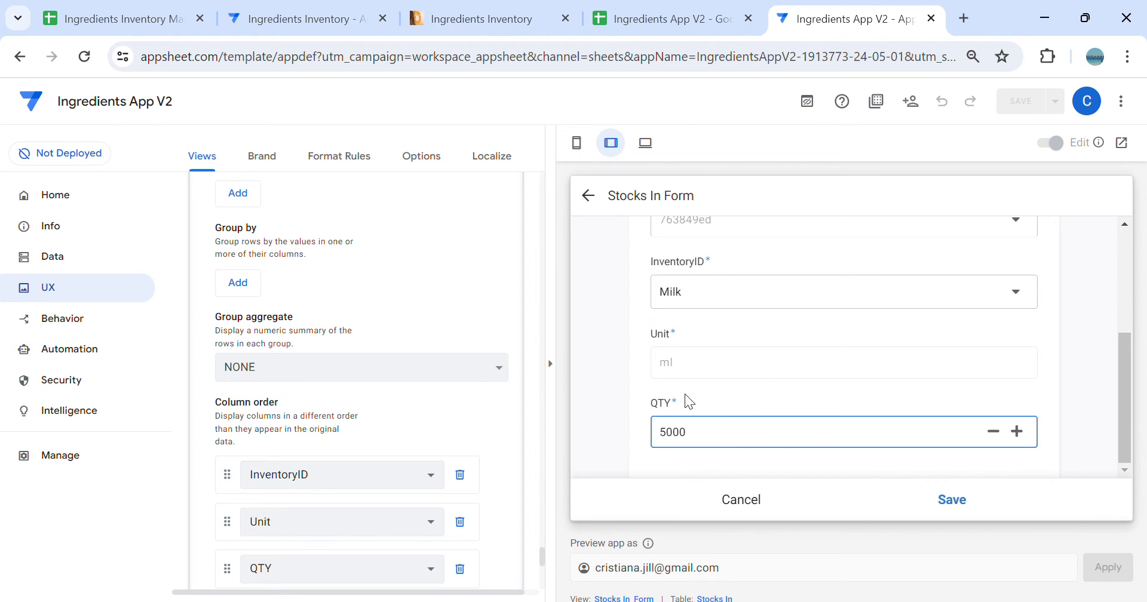
{"action": "left_click", "coordinate": [964, 499]}
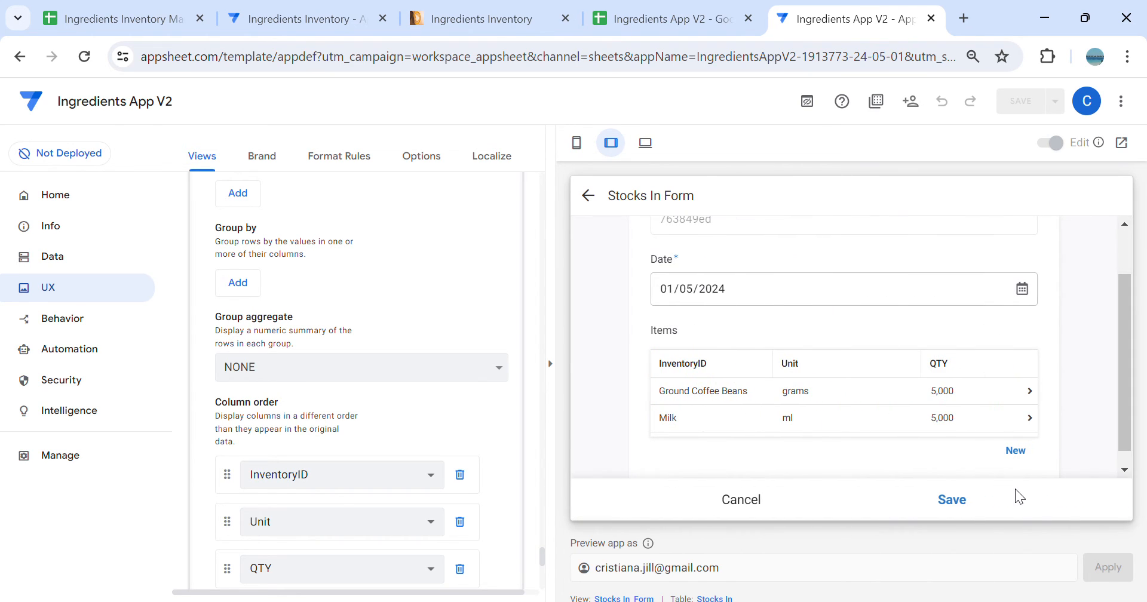
Save the Stocks In entry and check the Remaining values in the Inventory view
{"action": "left_click", "coordinate": [961, 502]}
{"action": "left_click", "coordinate": [736, 499]}
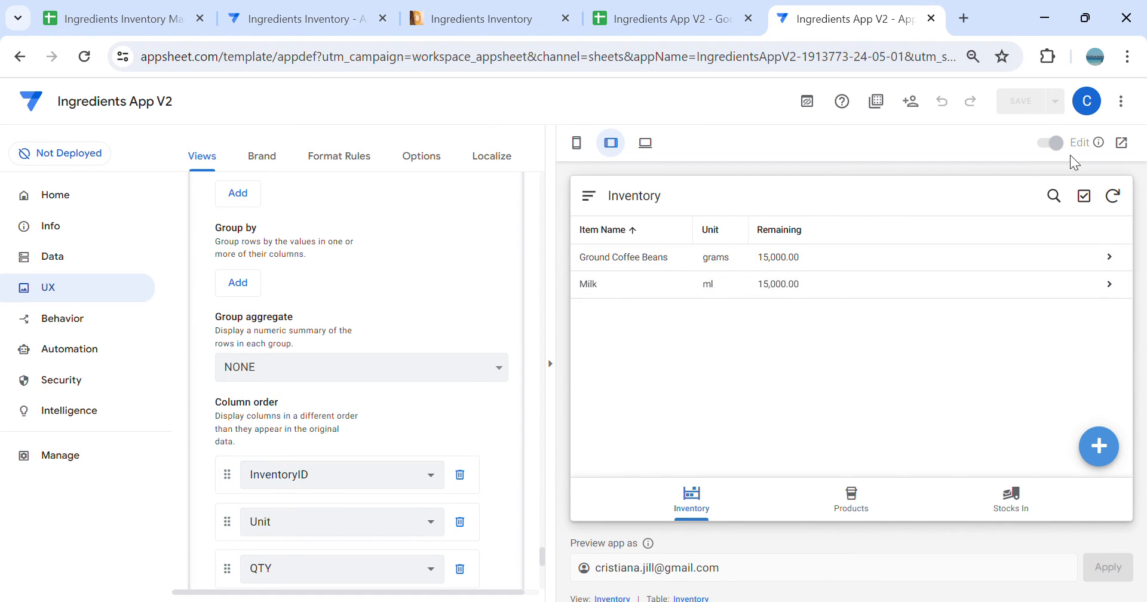
Switch to the Ingredients Inventory Management spreadsheet and examine the Stocks Out sheet's columns and the names of the Stocks Out sheets
{"action": "left_click", "coordinate": [113, 19]}
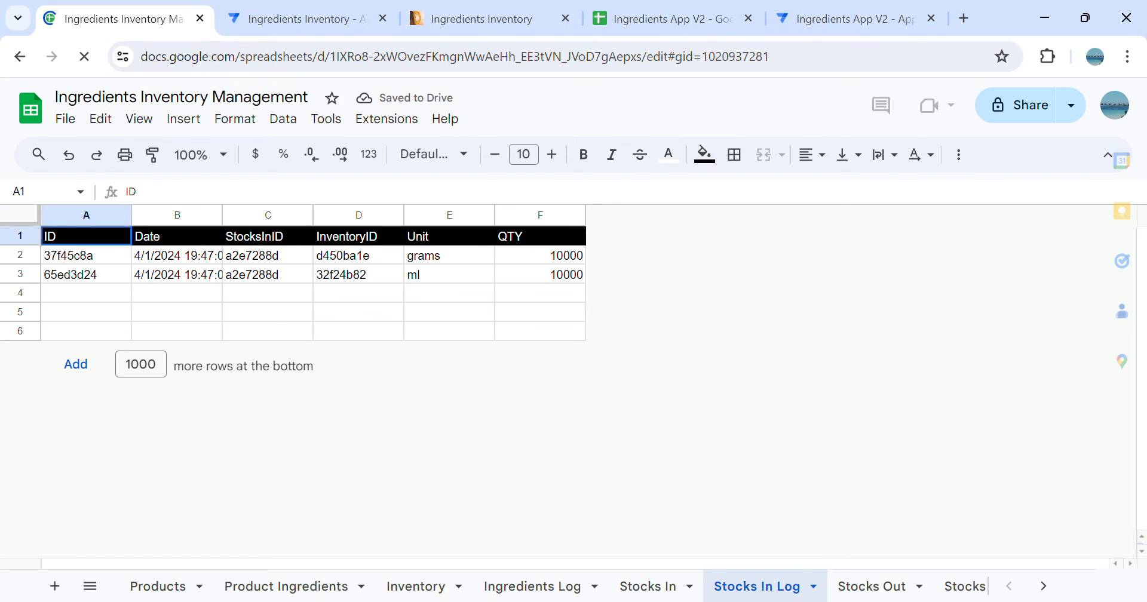
{"action": "left_click", "coordinate": [883, 589]}
{"action": "left_click", "coordinate": [763, 593]}
{"action": "left_click", "coordinate": [855, 595]}
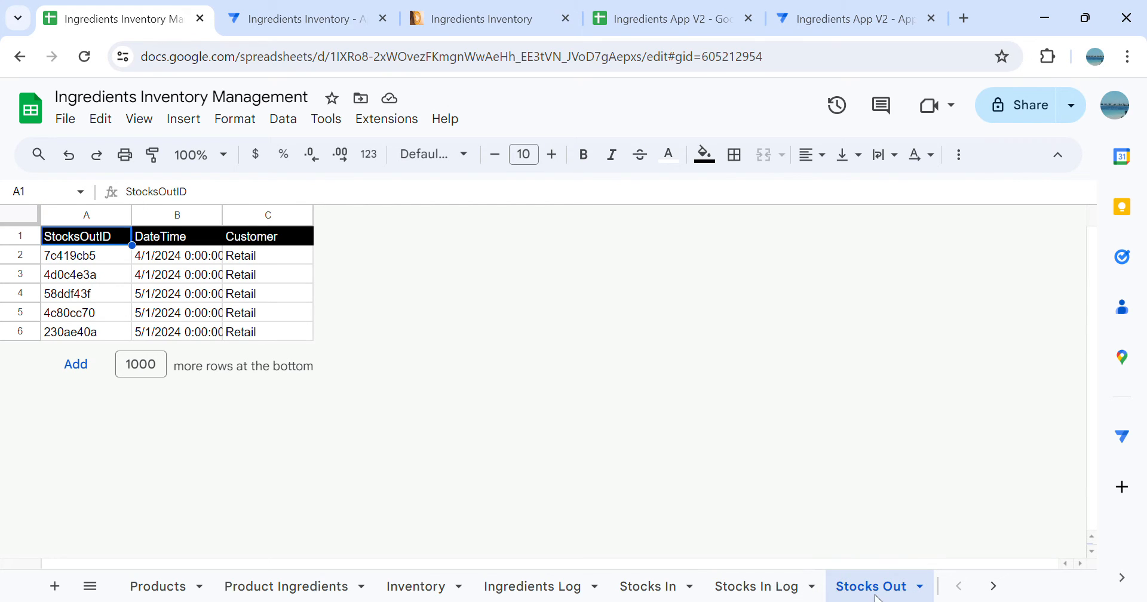
{"action": "left_click", "coordinate": [992, 587]}
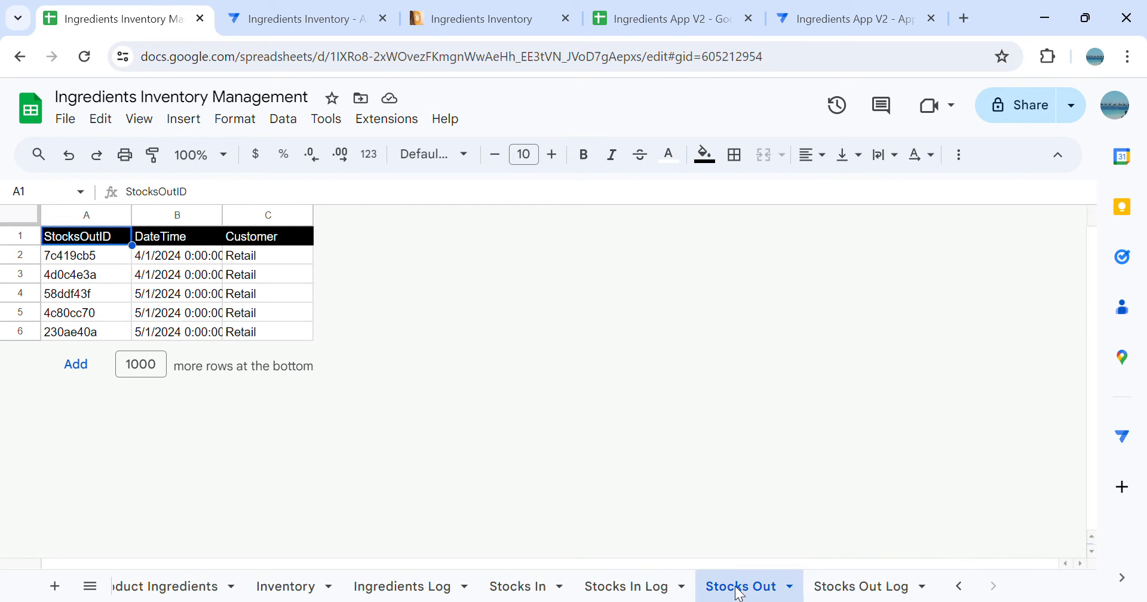
{"action": "right_click", "coordinate": [751, 595]}
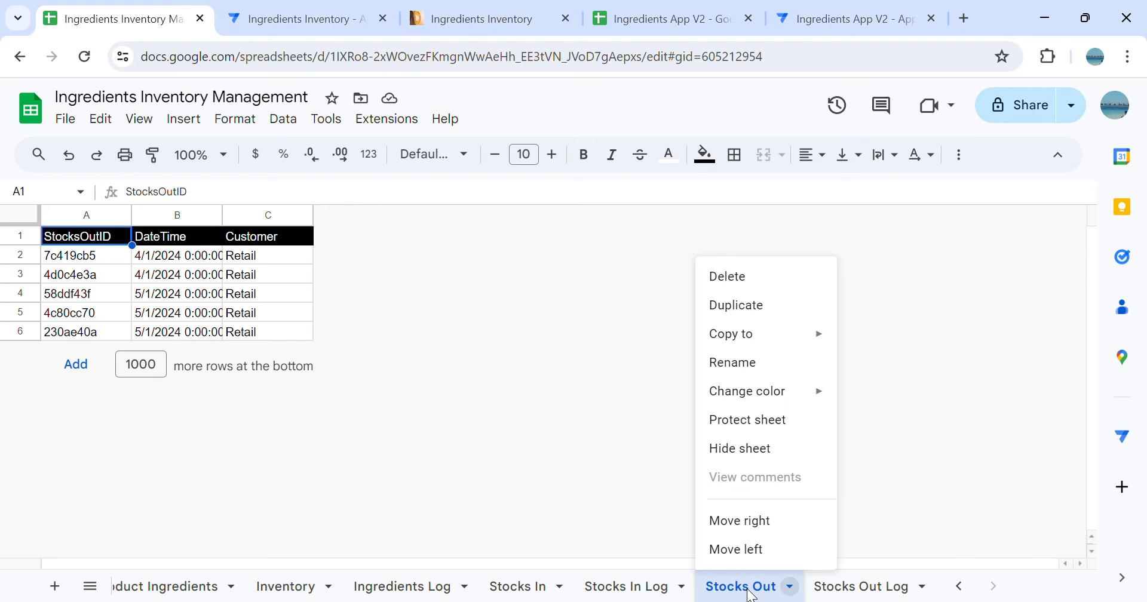
Switch to the Ingredients App V2 spreadsheet, add two new sheets, and place Stocks In Log directly after Stocks In
{"action": "left_click", "coordinate": [842, 19]}
{"action": "left_click", "coordinate": [693, 20]}
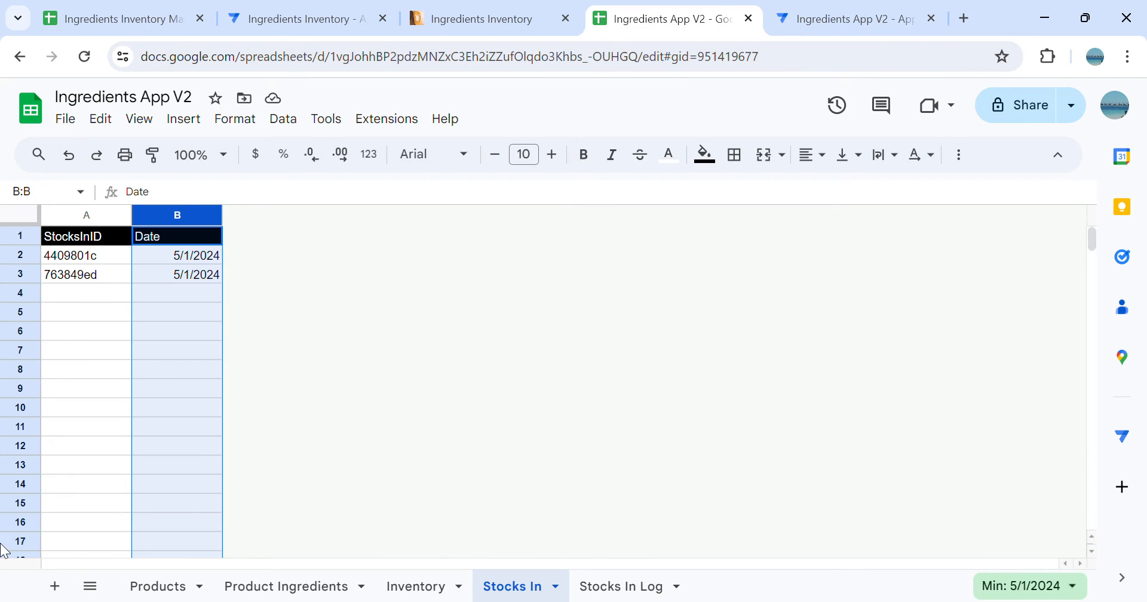
{"action": "left_click", "coordinate": [54, 586]}
{"action": "left_click", "coordinate": [53, 586]}
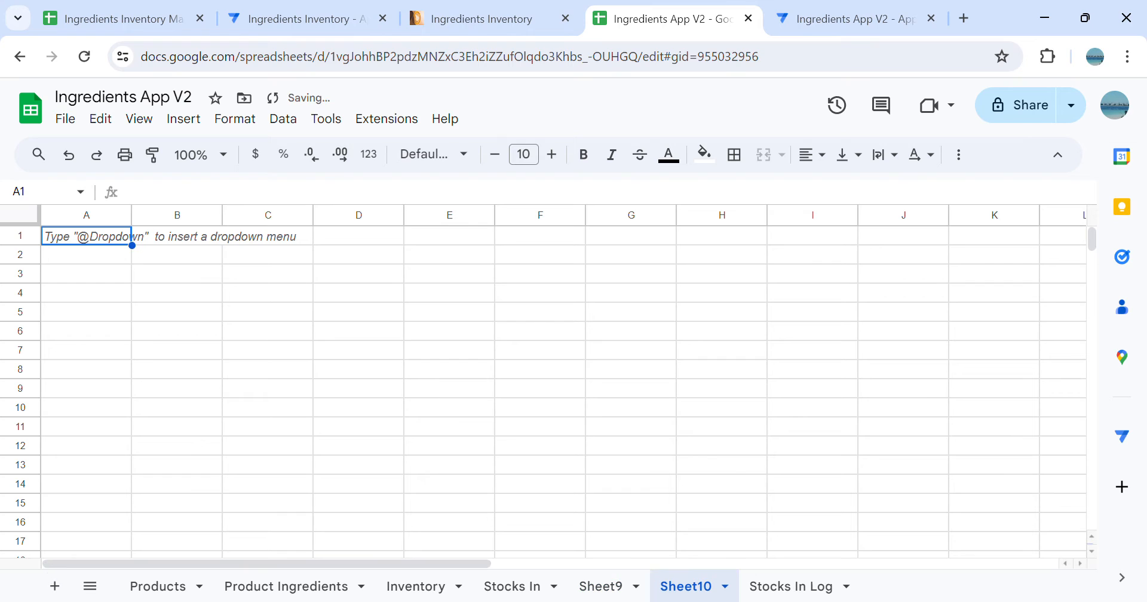
{"action": "left_click_drag", "start_coordinate": [789, 588], "coordinate": [606, 600]}
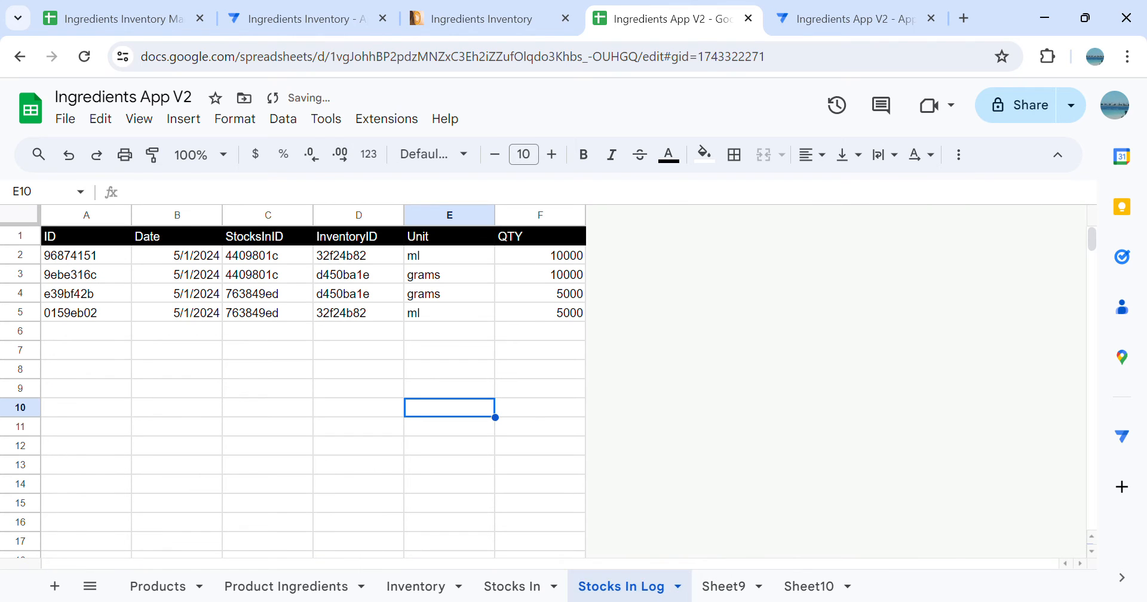
Rename Sheet9 as Stocks Out
{"action": "right_click", "coordinate": [714, 594]}
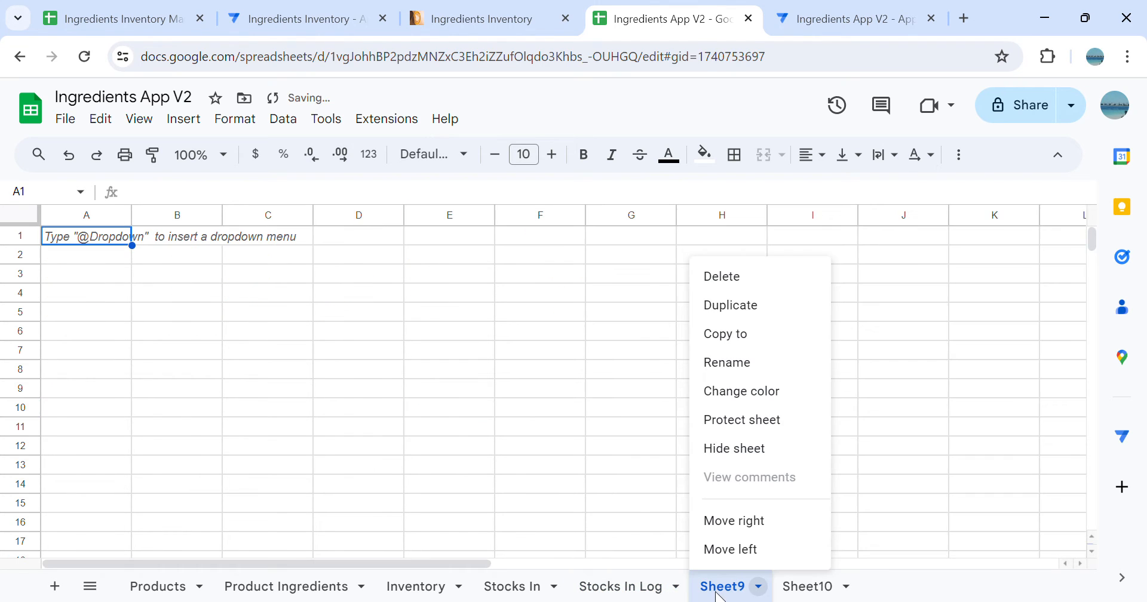
{"action": "left_click", "coordinate": [743, 365]}
{"action": "type", "text": "Stocks Out"}
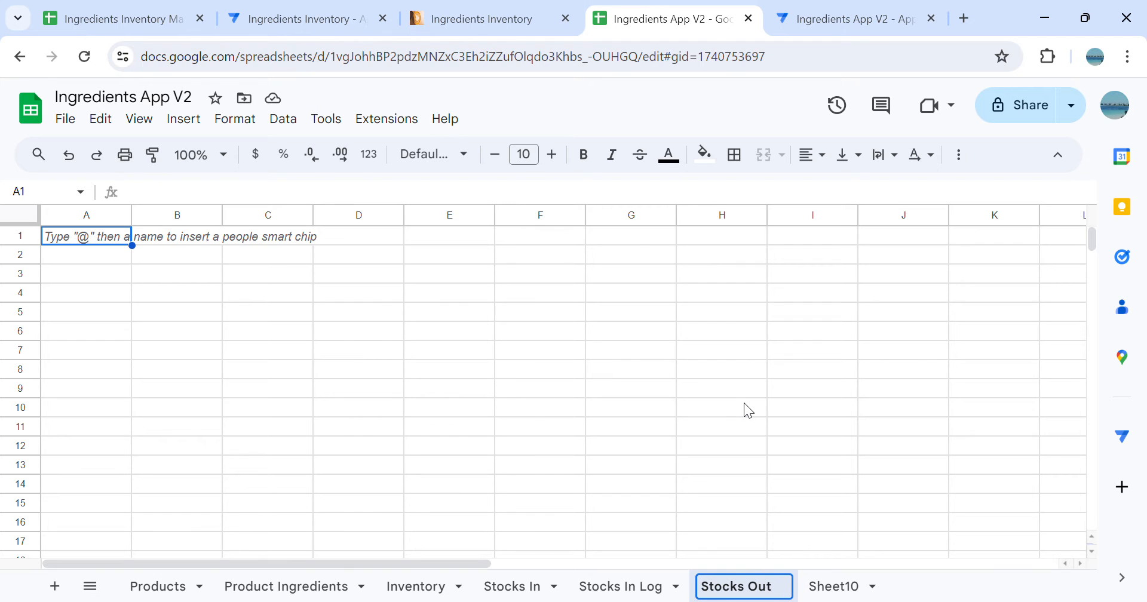
{"action": "left_click", "coordinate": [631, 350]}
Check the Stocks Out Log sheet name in Ingredients Inventory Management, and rename Sheet10 in Ingredients App V2 as Stocks Out Log
{"action": "left_click", "coordinate": [143, 9]}
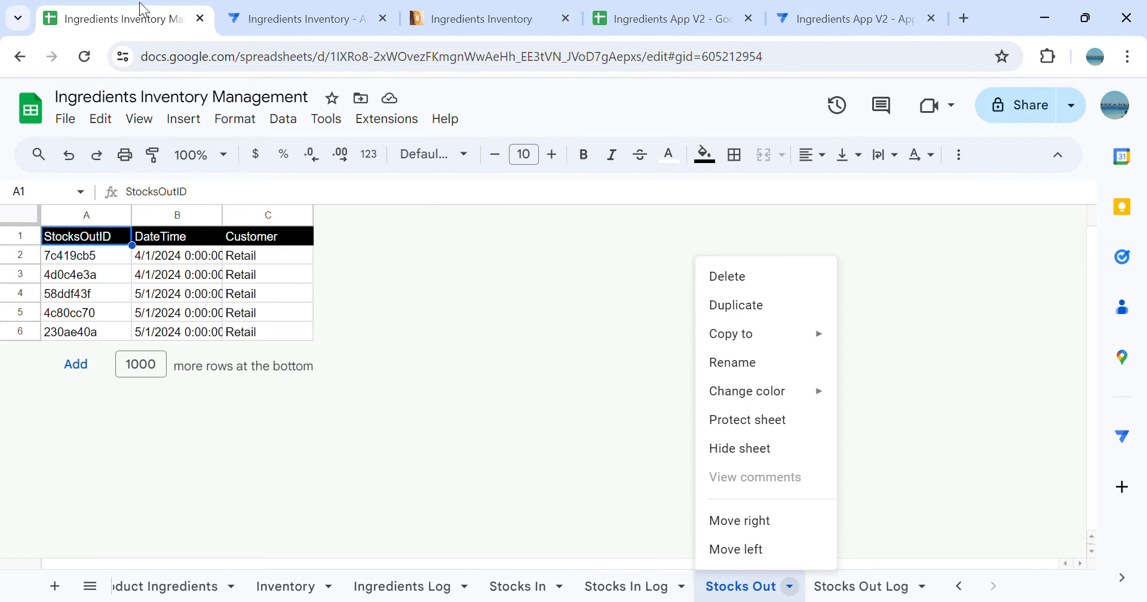
{"action": "left_click", "coordinate": [861, 586]}
{"action": "left_click", "coordinate": [729, 19]}
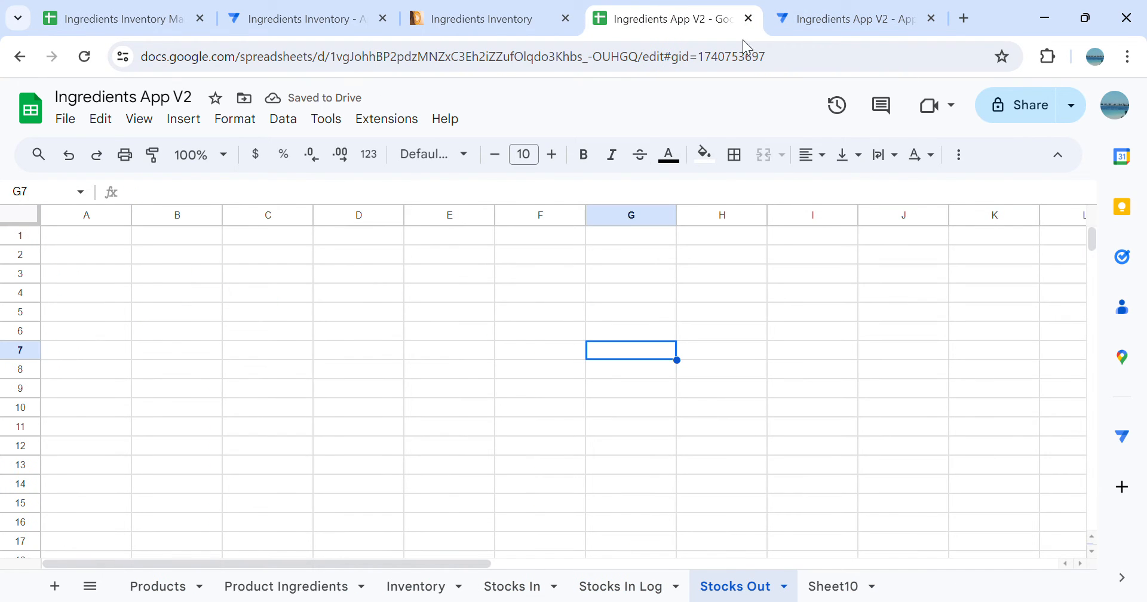
{"action": "right_click", "coordinate": [836, 574]}
{"action": "left_click", "coordinate": [852, 365]}
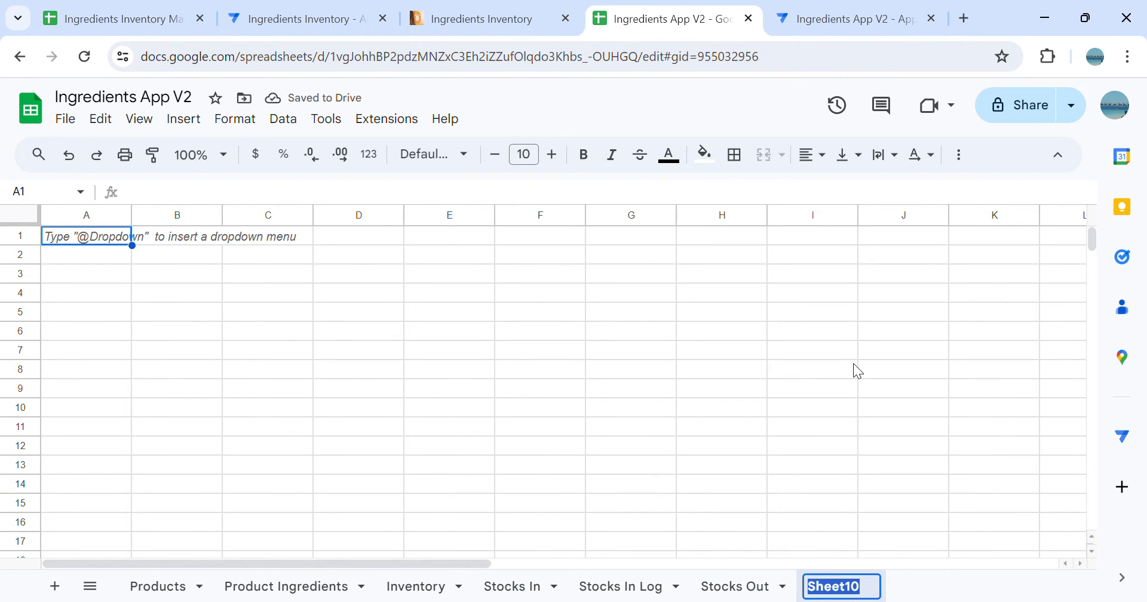
{"action": "type", "text": "Stocks Out"}
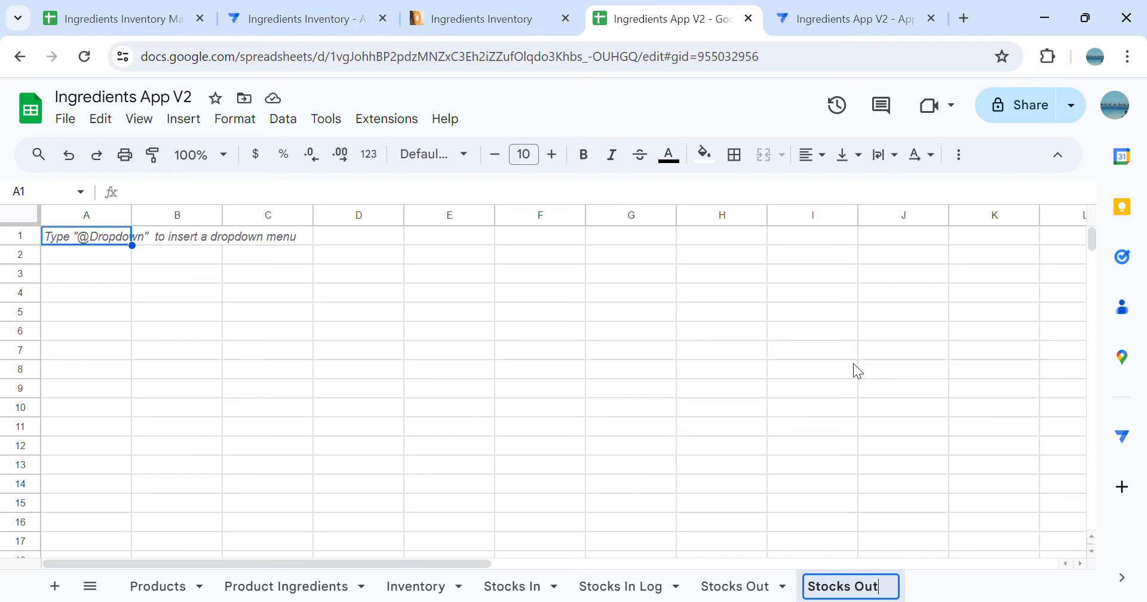
{"action": "type", "text": " Log"}
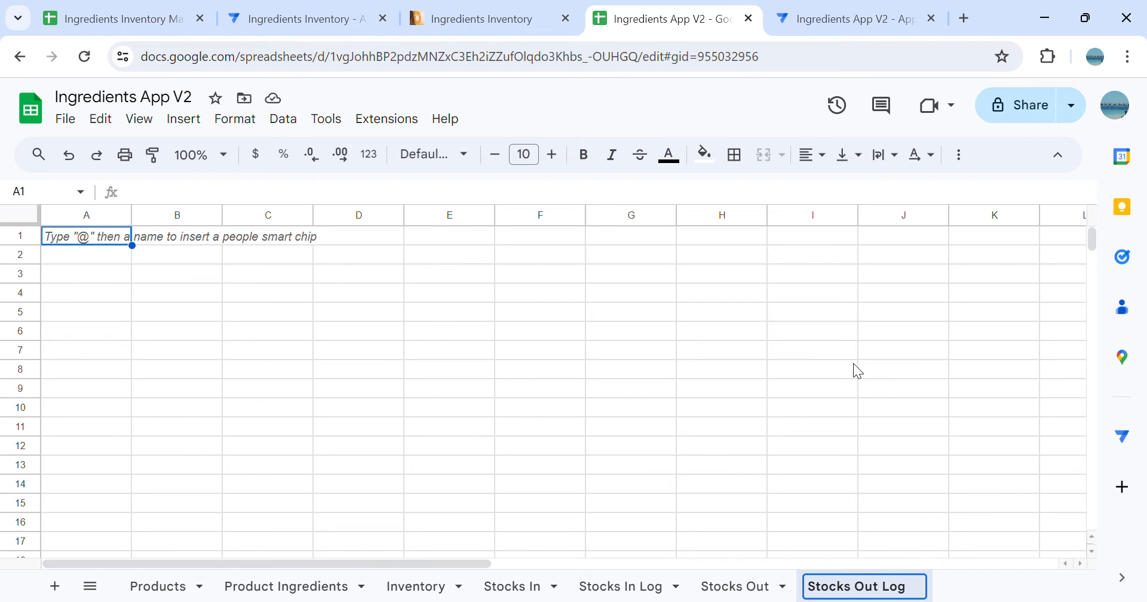
{"action": "left_click", "coordinate": [873, 386]}
Copy the header row of the Stocks Out sheet in Ingredients Inventory Management into A1 of Stocks Out in Ingredients App V2
{"action": "left_click", "coordinate": [135, 9]}
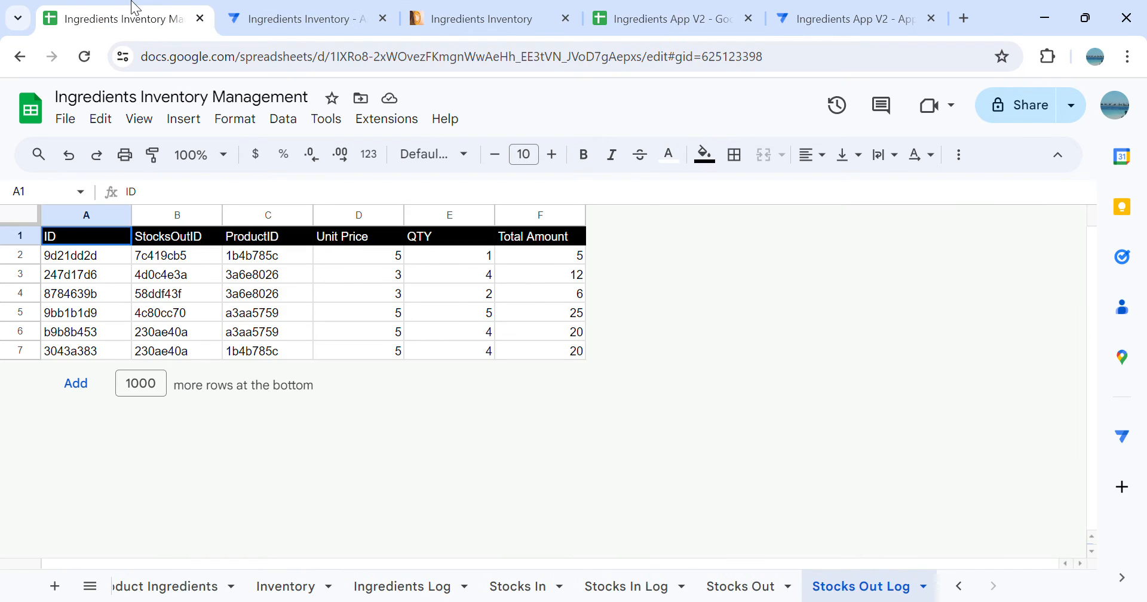
{"action": "left_click", "coordinate": [773, 593]}
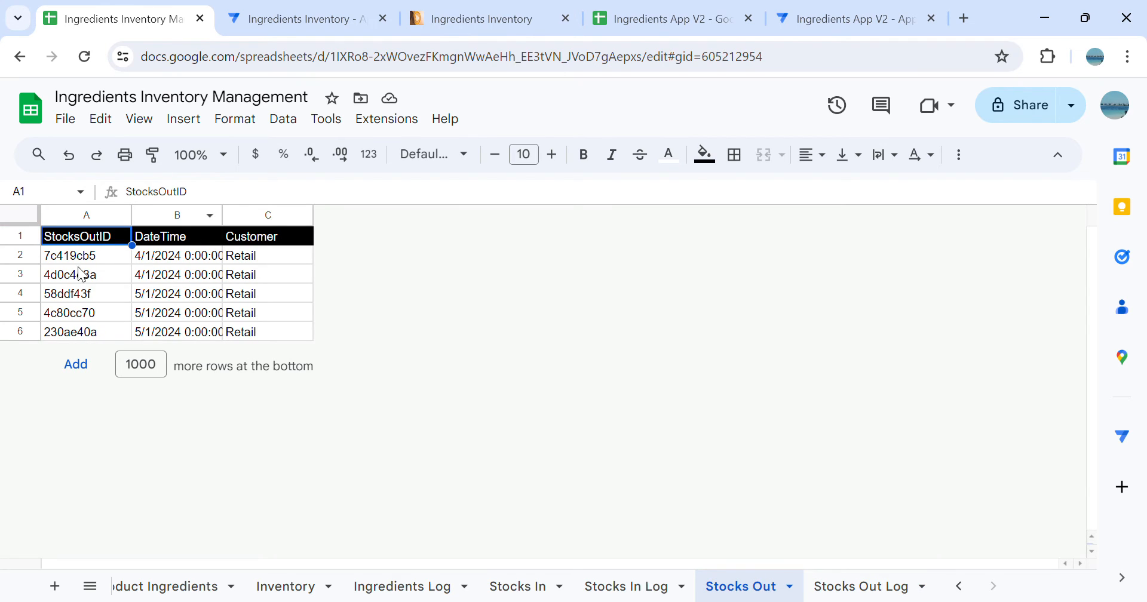
{"action": "left_click", "coordinate": [26, 239]}
{"action": "key", "text": "ctrl+c"}
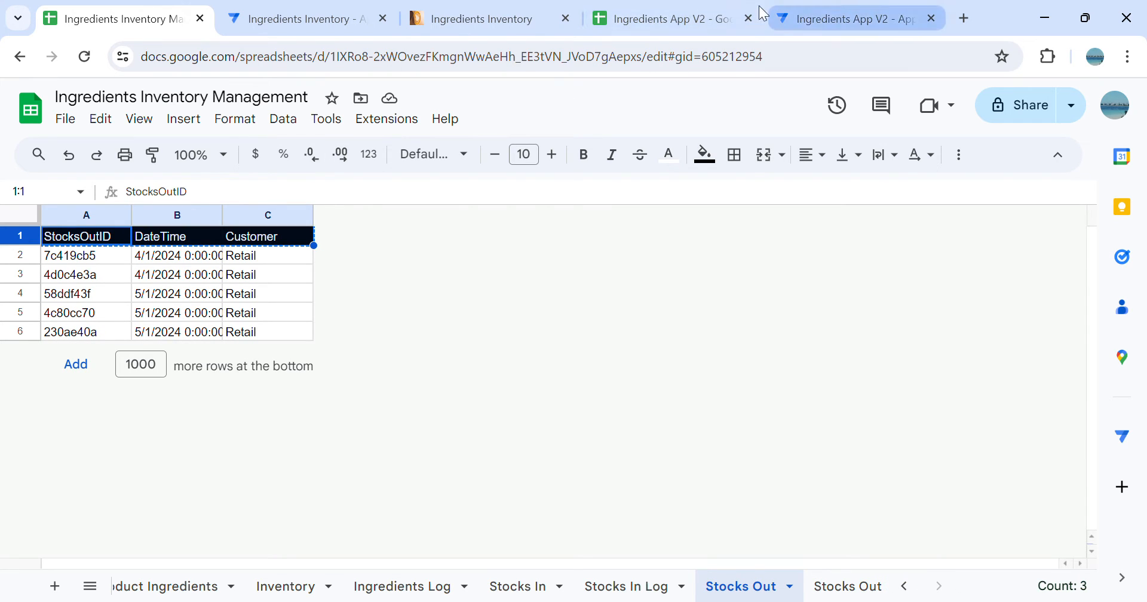
{"action": "left_click", "coordinate": [633, 20]}
{"action": "left_click", "coordinate": [766, 591]}
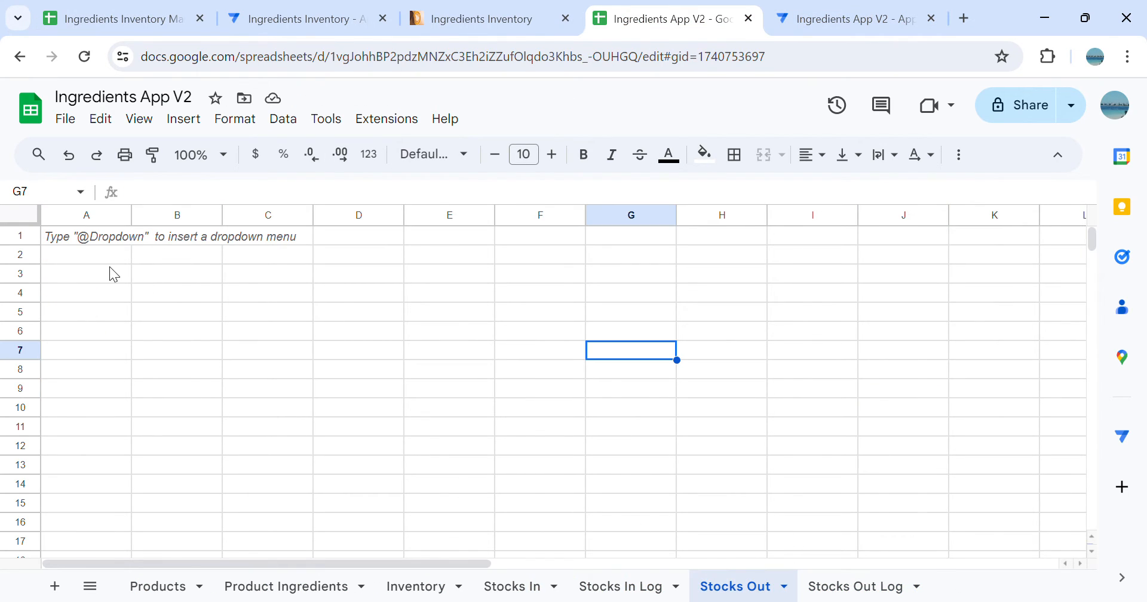
{"action": "left_click", "coordinate": [113, 243]}
{"action": "key", "text": "ctrl+v"}
Copy the header row of the Stocks Out Log sheet in Ingredients Inventory Management into A1 of Stocks Out Log in Ingredients App V2
{"action": "left_click", "coordinate": [113, 8]}
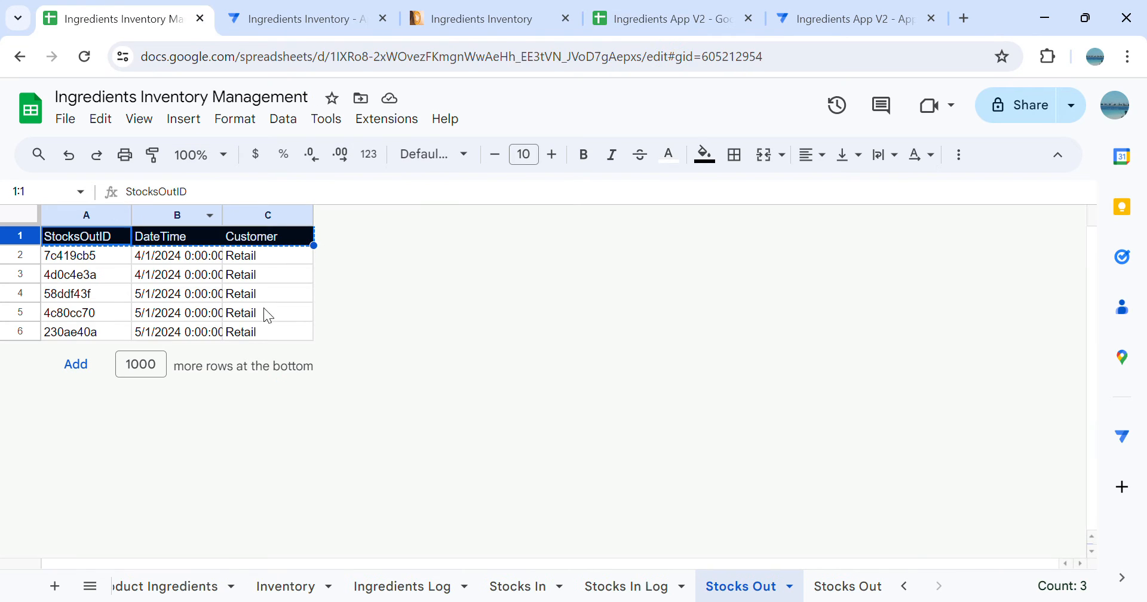
{"action": "left_click", "coordinate": [879, 587]}
{"action": "left_click", "coordinate": [32, 234]}
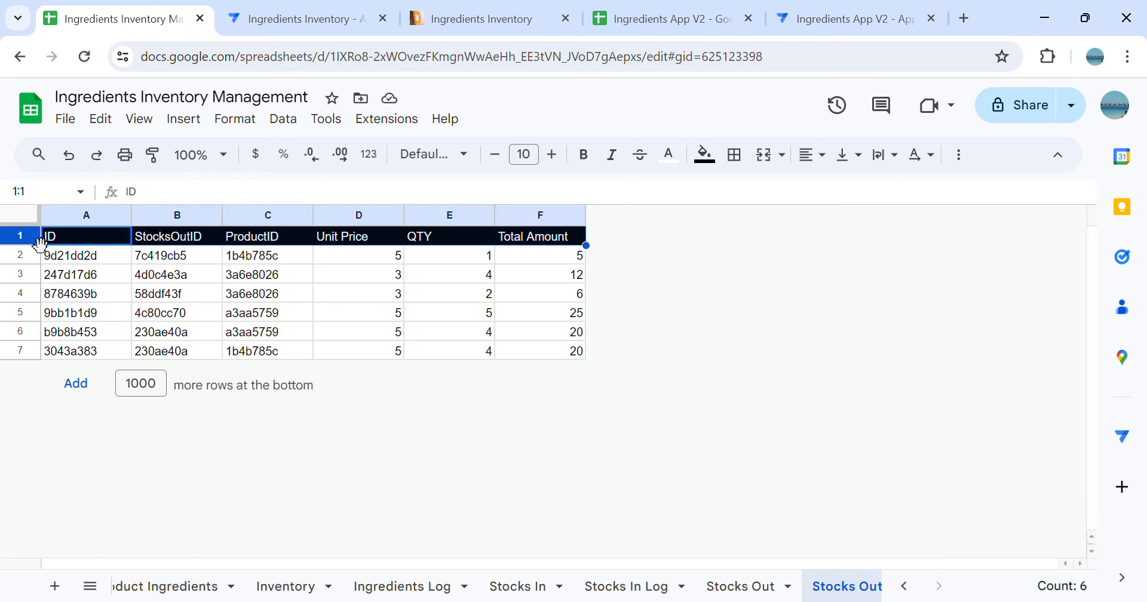
{"action": "key", "text": "ctrl+c"}
{"action": "left_click", "coordinate": [656, 24]}
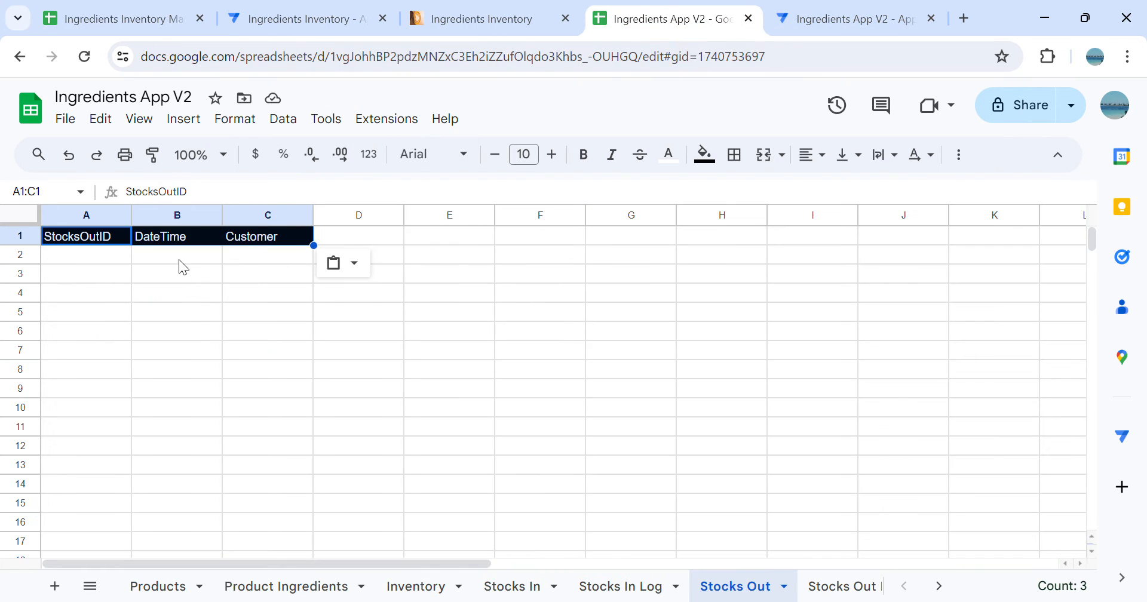
{"action": "left_click", "coordinate": [844, 588]}
{"action": "left_click", "coordinate": [116, 235]}
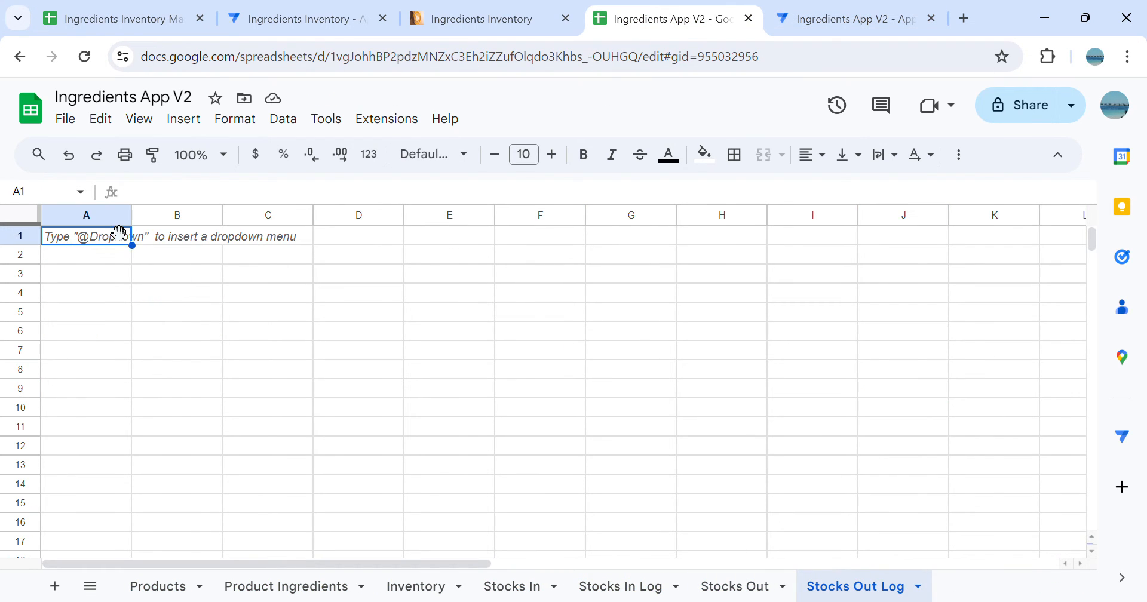
{"action": "key", "text": "ctrl+v"}
Delete the unused columns G to Z from the Stocks Out Log sheet
{"action": "left_click", "coordinate": [625, 216]}
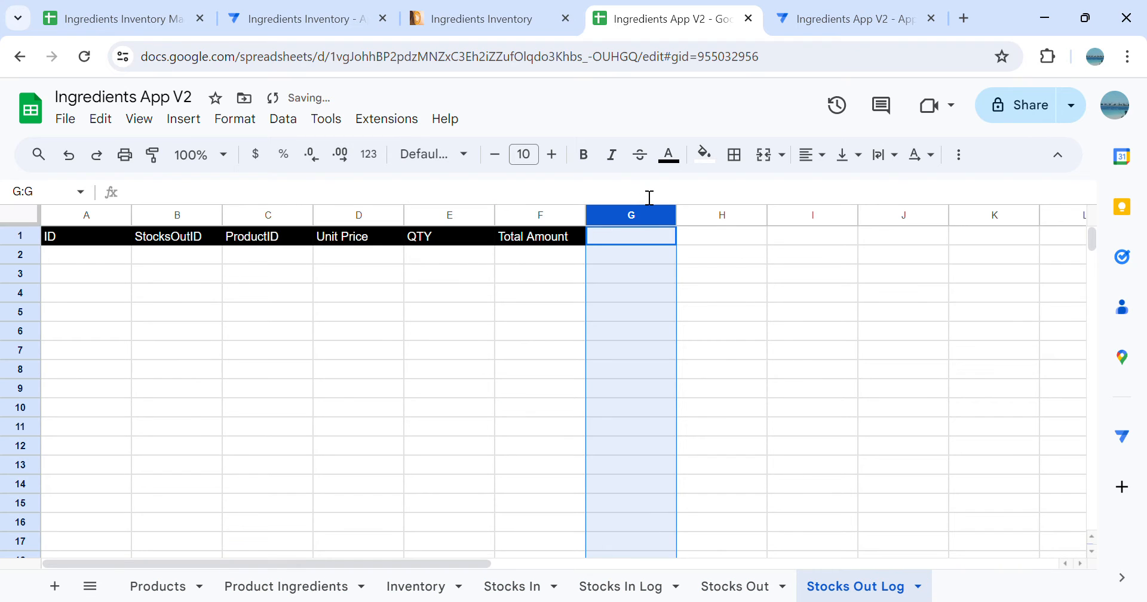
{"action": "key", "text": "ctrl+shift+Right"}
{"action": "right_click", "coordinate": [493, 256]}
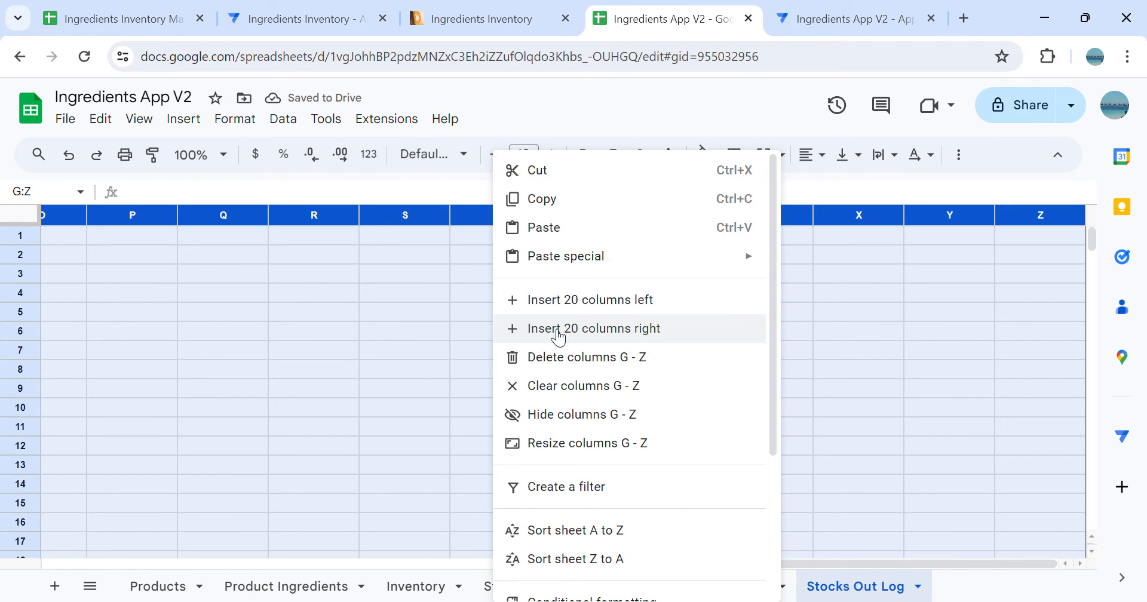
{"action": "left_click", "coordinate": [596, 366]}
Delete the unused columns D to Z from the Stocks Out sheet
{"action": "left_click", "coordinate": [756, 591]}
{"action": "left_click", "coordinate": [371, 217]}
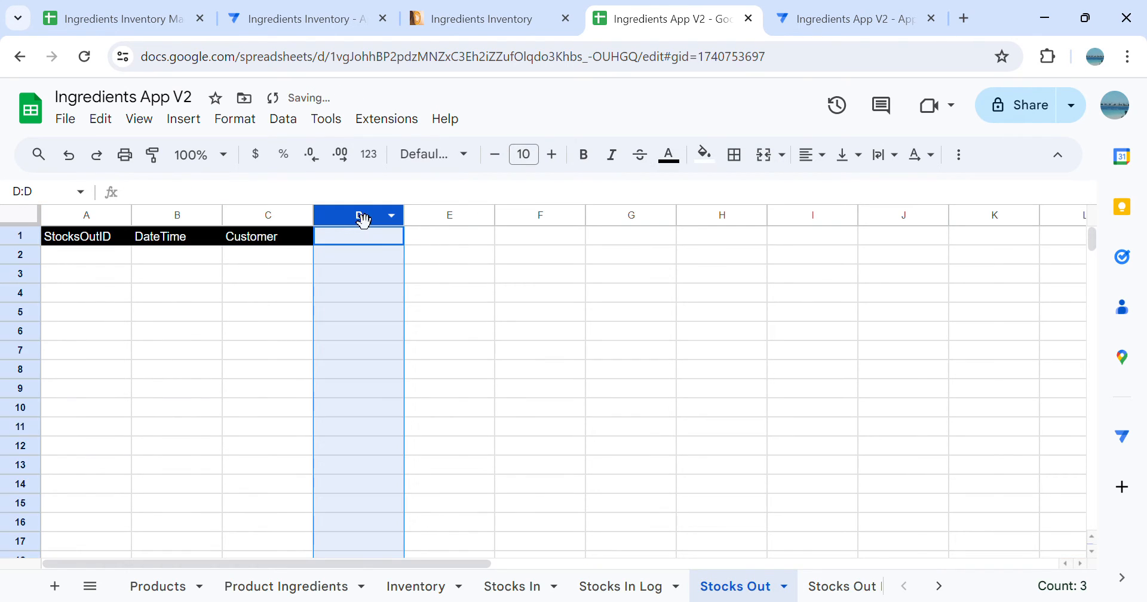
{"action": "key", "text": "ctrl+shift+Right"}
{"action": "right_click", "coordinate": [392, 336]}
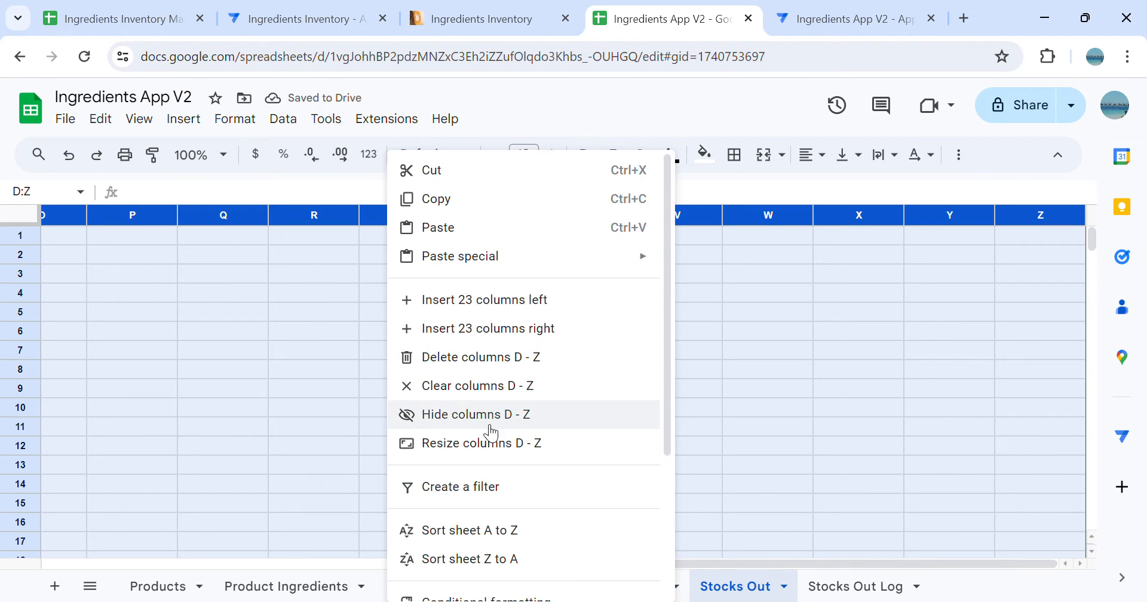
{"action": "left_click", "coordinate": [511, 363]}
{"action": "left_click", "coordinate": [180, 371]}
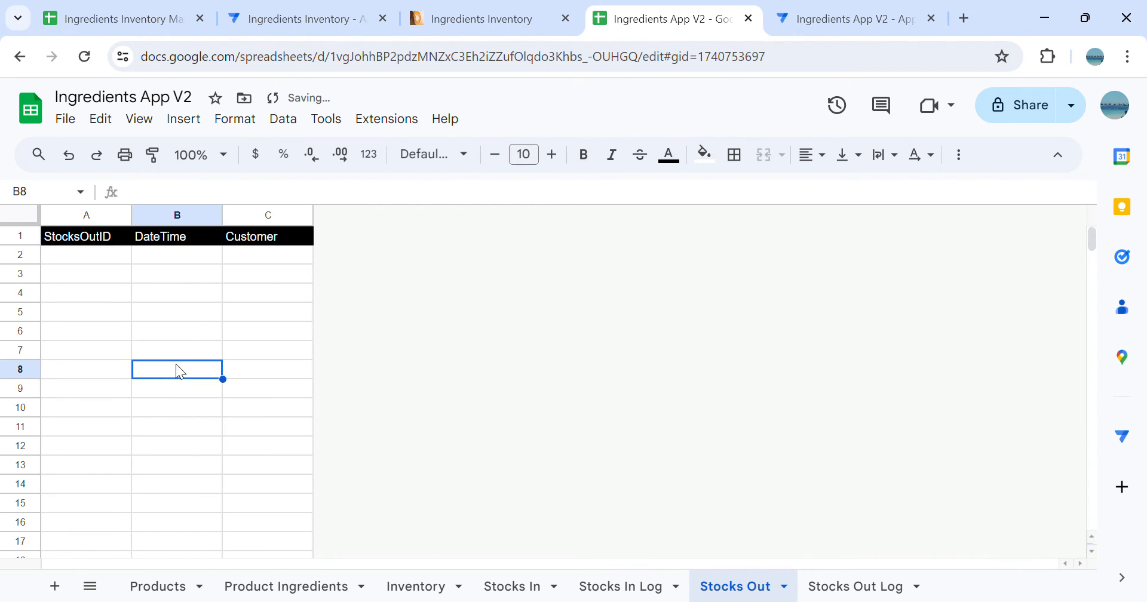
Review the Stocks In and Stocks In Log sheets and compare the StocksOutID column in Stocks Out and Stocks Out Log
{"action": "left_click", "coordinate": [521, 587]}
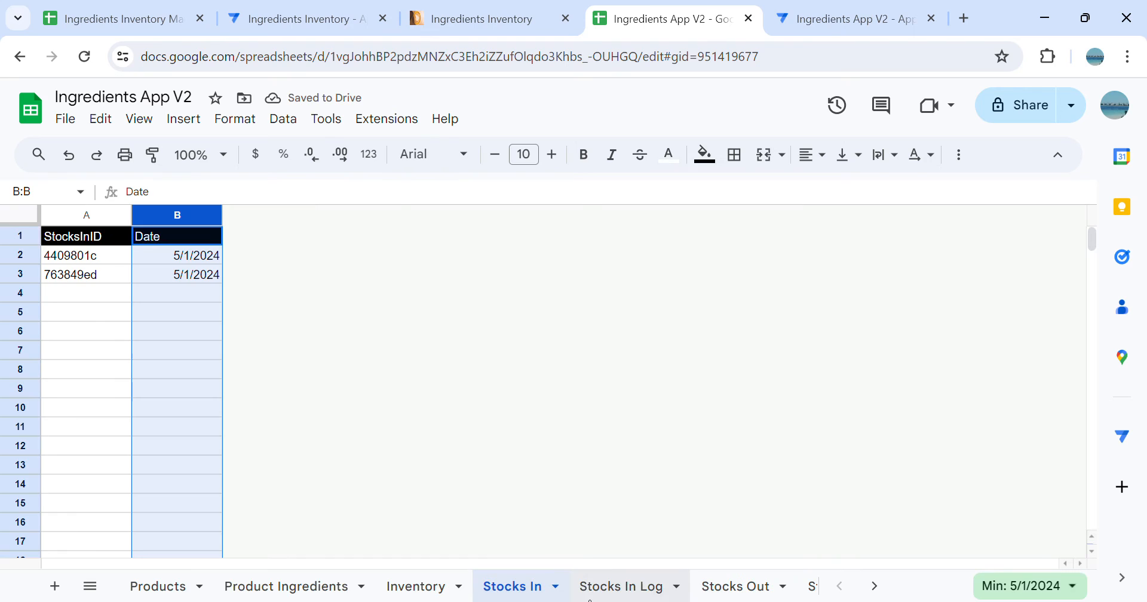
{"action": "left_click", "coordinate": [613, 592]}
{"action": "left_click", "coordinate": [765, 596]}
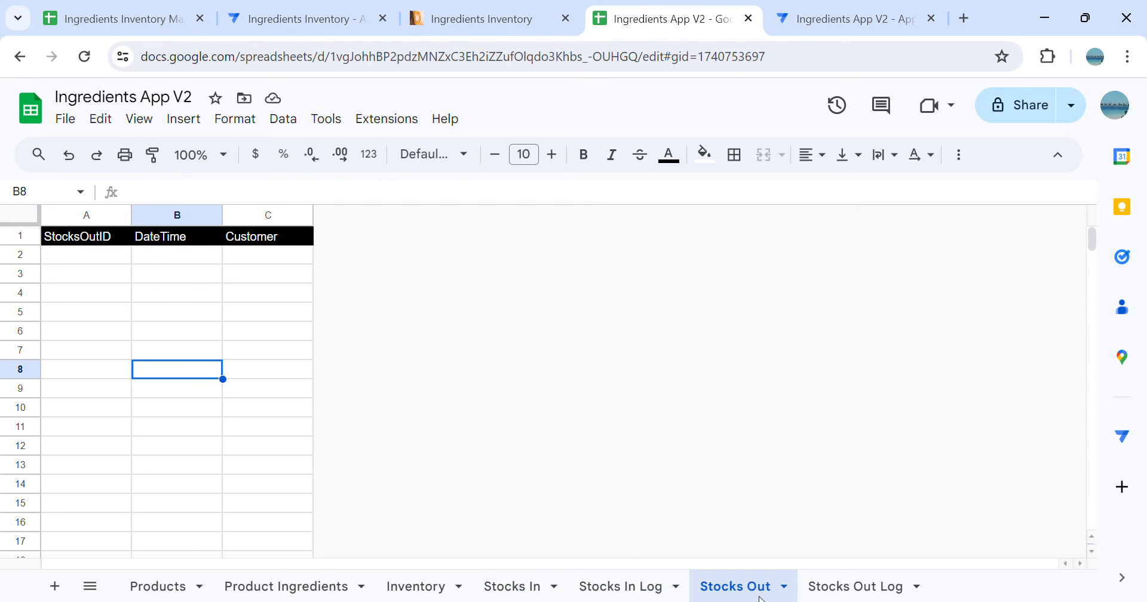
{"action": "left_click", "coordinate": [96, 242]}
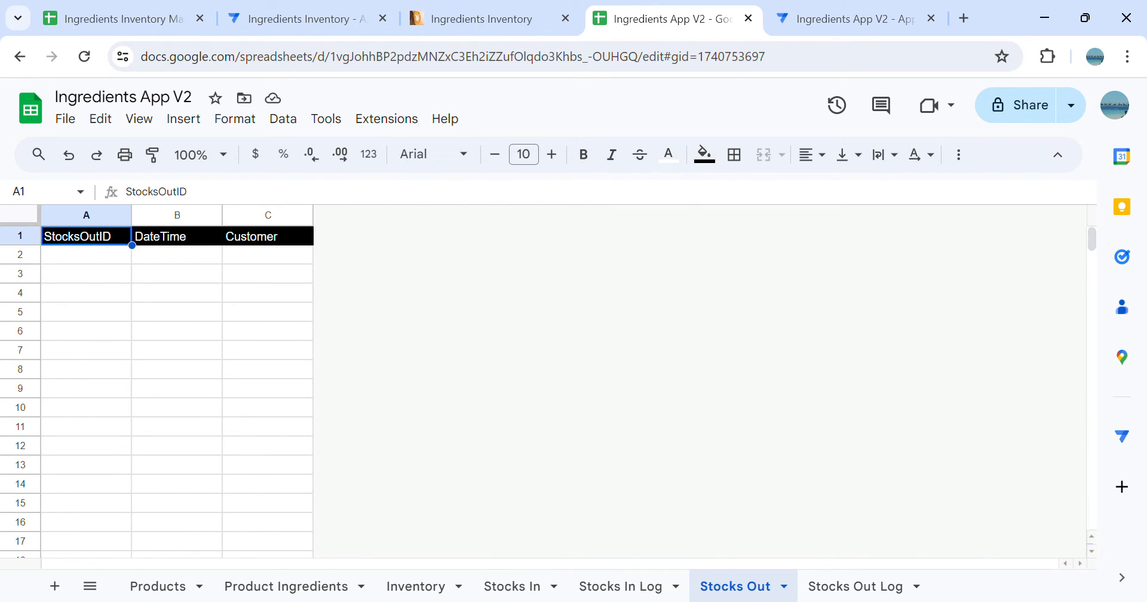
{"action": "left_click", "coordinate": [879, 597]}
{"action": "left_click", "coordinate": [177, 240]}
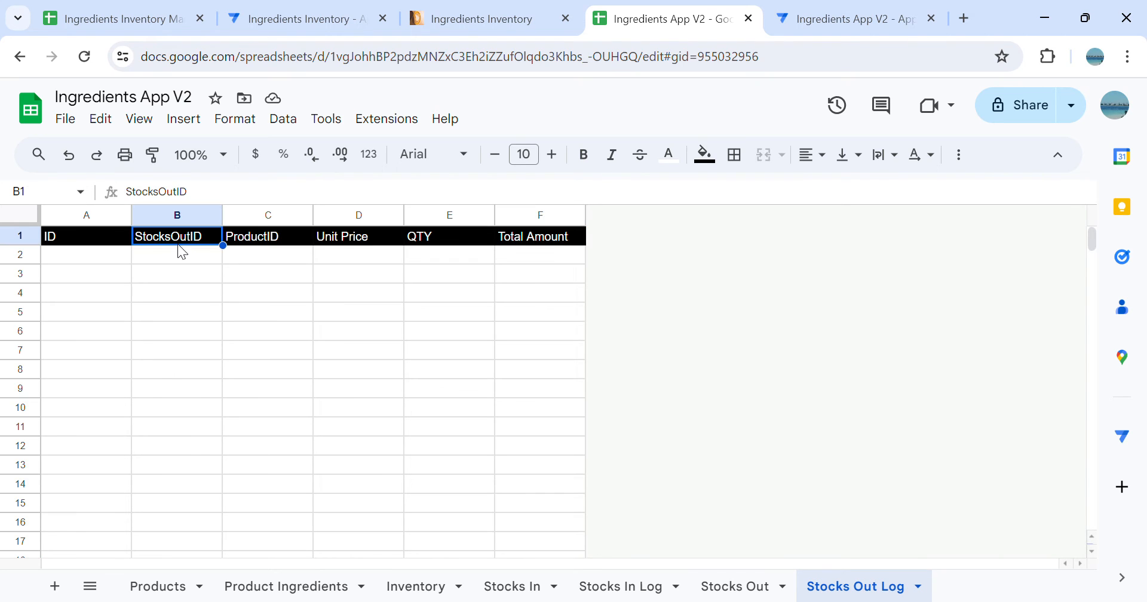
{"action": "left_click", "coordinate": [767, 590]}
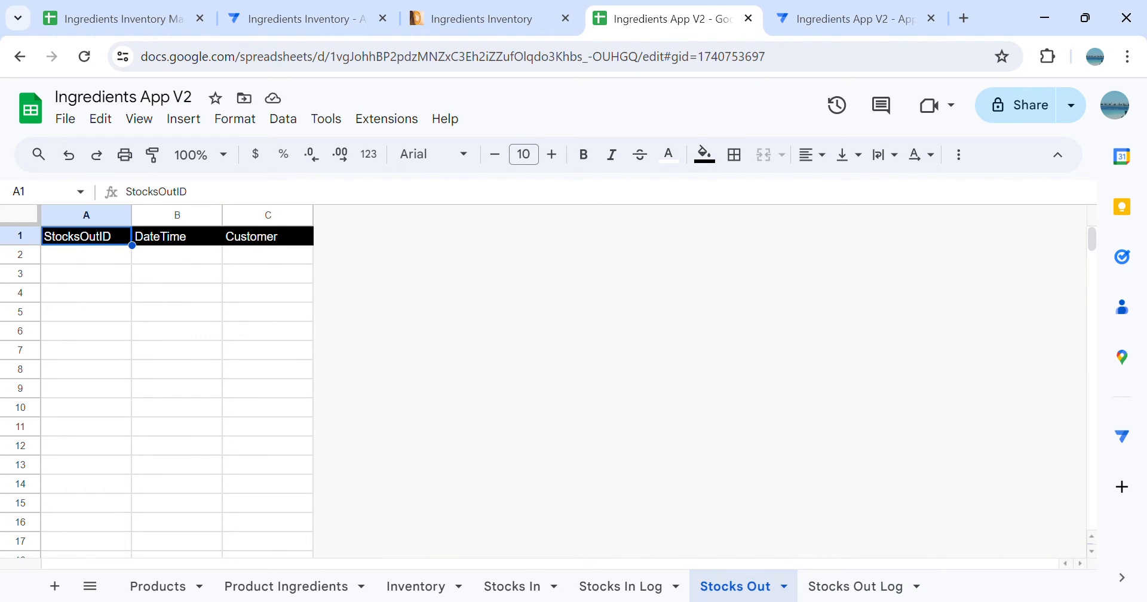
Switch to the Ingredients App V2 editor in AppSheet, reload it, and open its list of data tables
{"action": "left_click", "coordinate": [335, 14]}
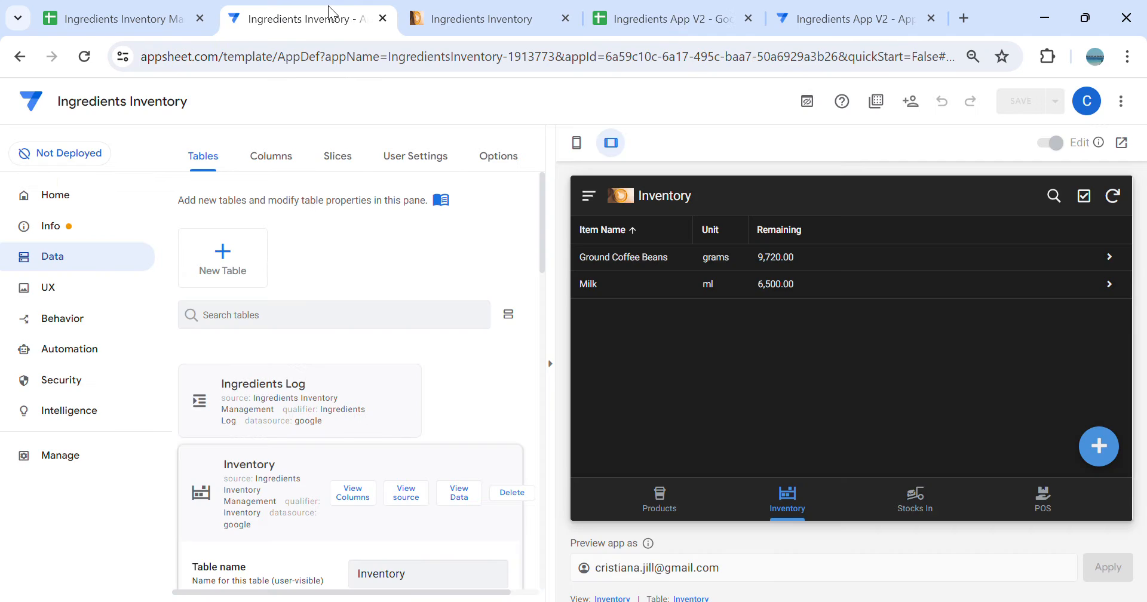
{"action": "left_click", "coordinate": [831, 19]}
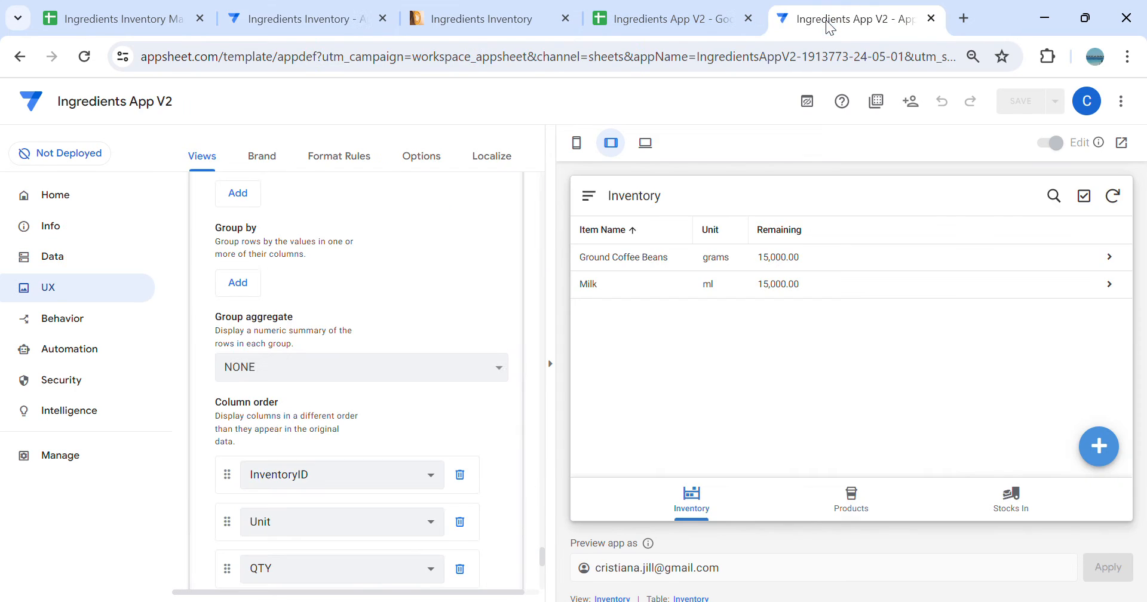
{"action": "left_click", "coordinate": [56, 258]}
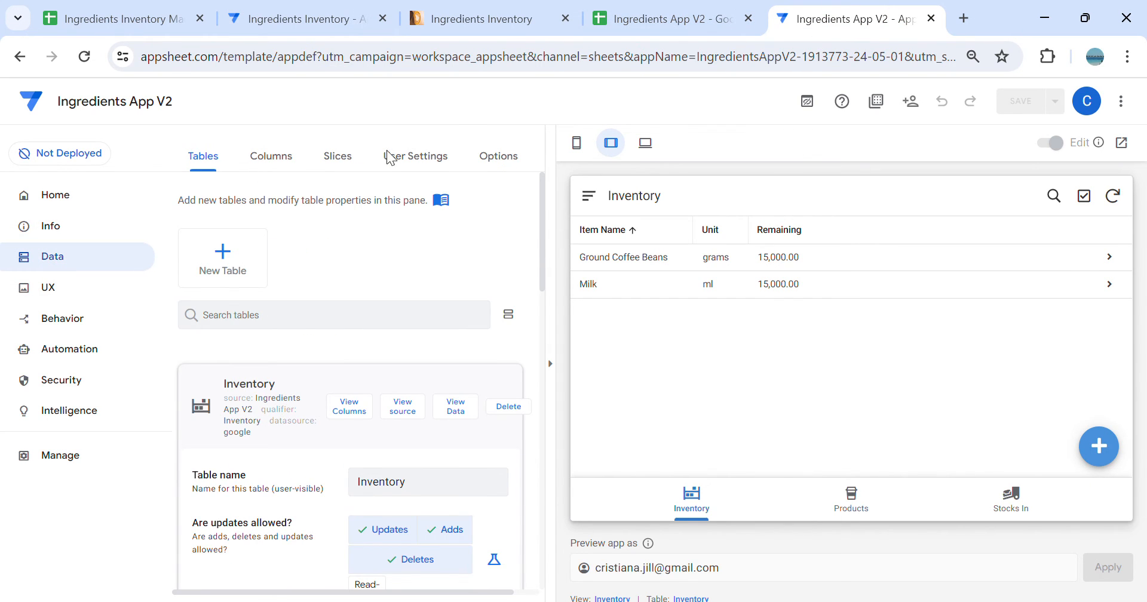
{"action": "left_click", "coordinate": [84, 57]}
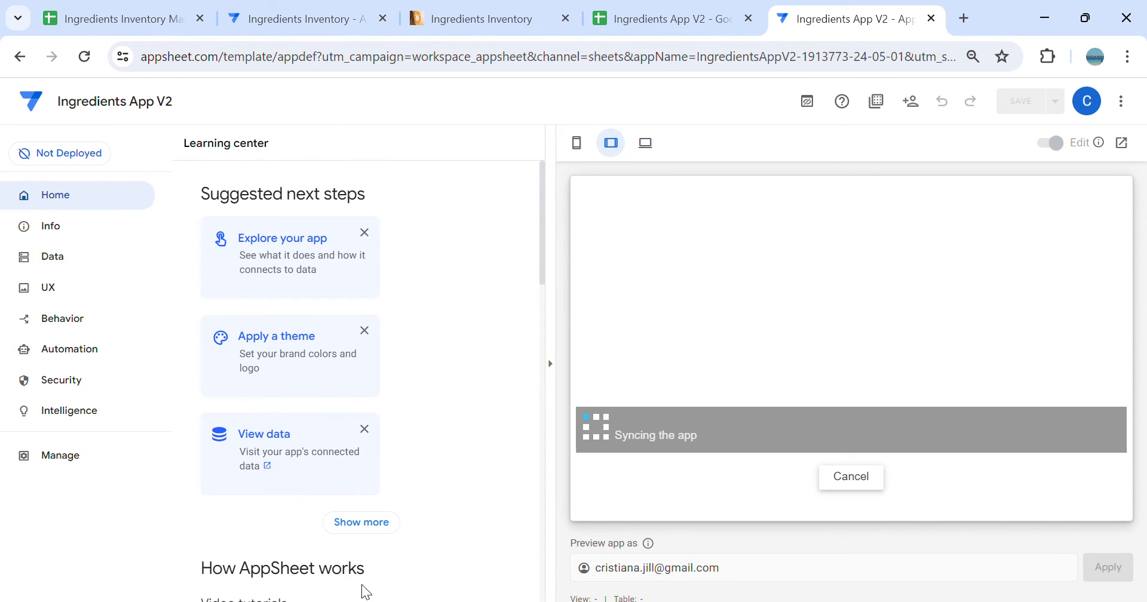
{"action": "scroll", "coordinate": [363, 591], "scroll_direction": "down", "scroll_amount": 6}
{"action": "left_click", "coordinate": [63, 258]}
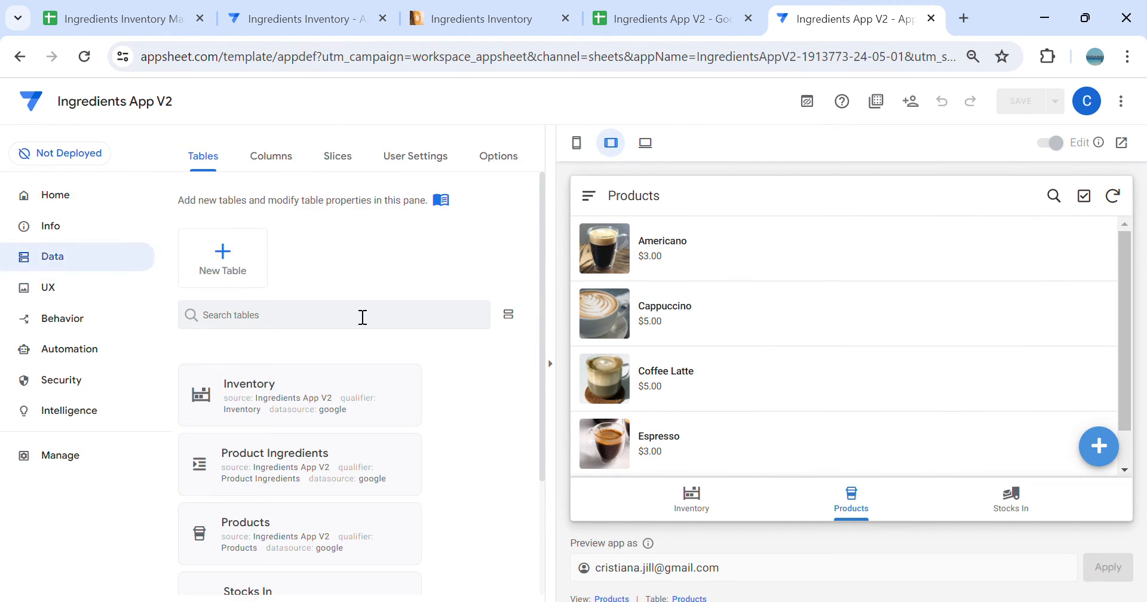
Add the Stocks Out and Stocks Out Log tables from the Ingredients App V2 Google Sheets file in the Project app folder
{"action": "left_click", "coordinate": [224, 257]}
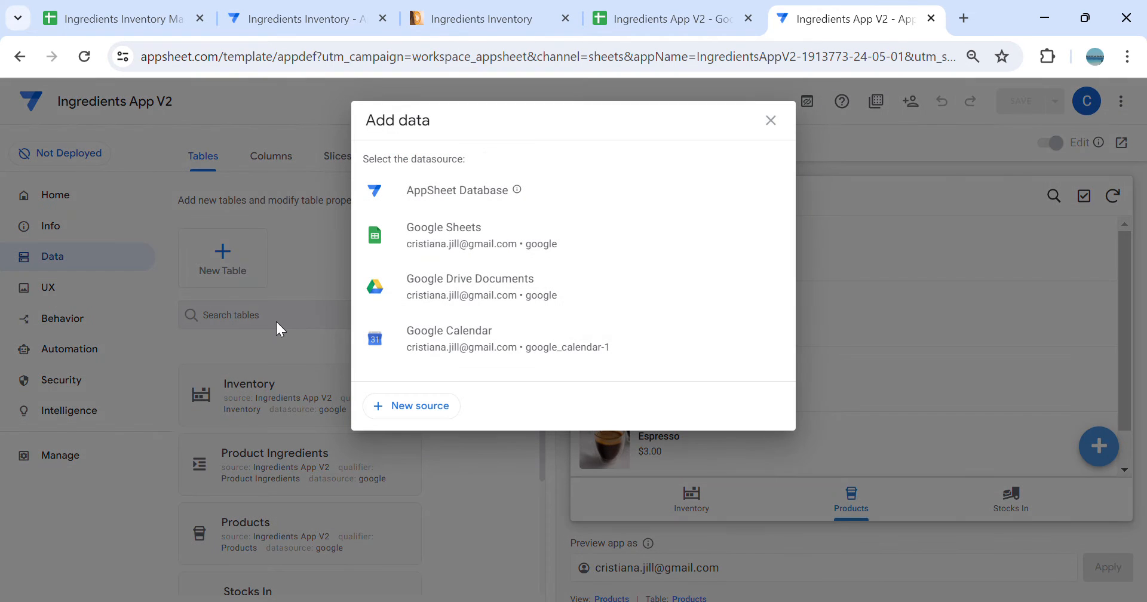
{"action": "left_click", "coordinate": [500, 239]}
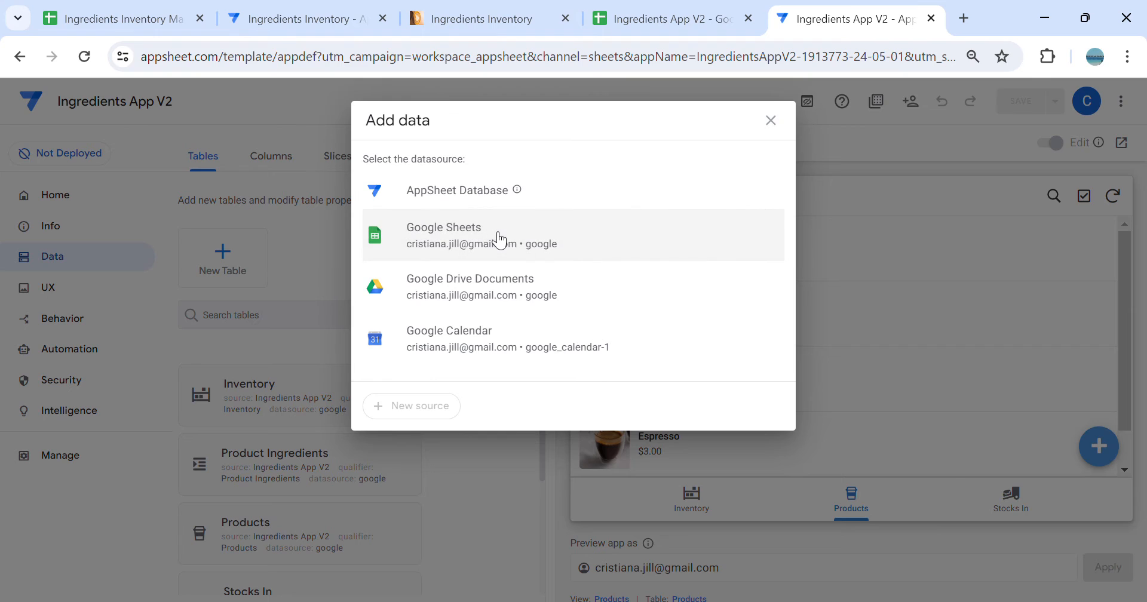
{"action": "left_click", "coordinate": [481, 241]}
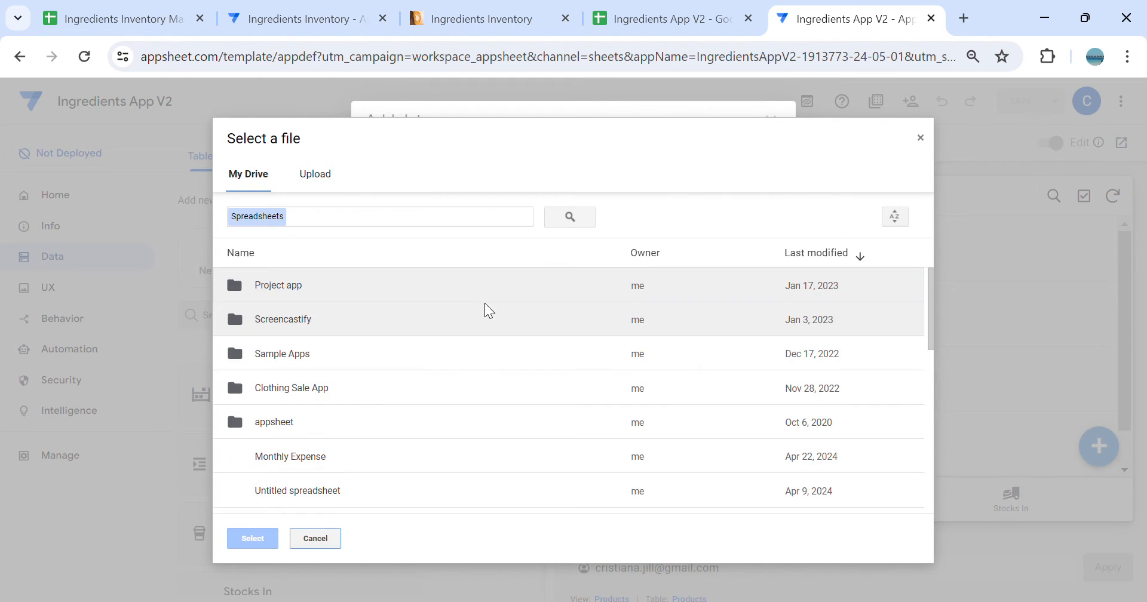
{"action": "double_click", "coordinate": [345, 292]}
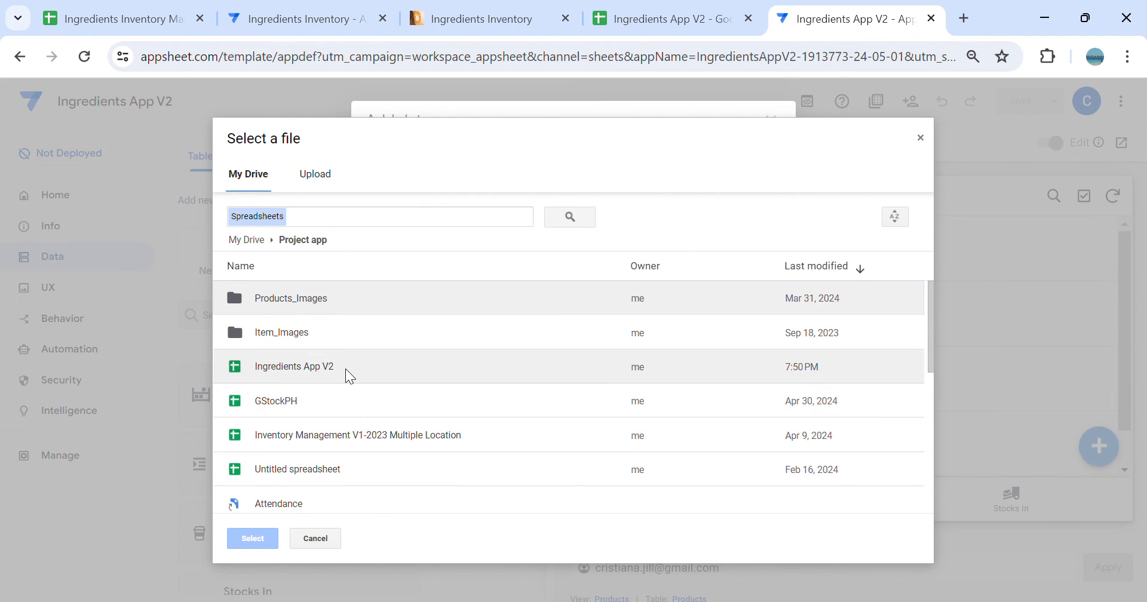
{"action": "double_click", "coordinate": [425, 376]}
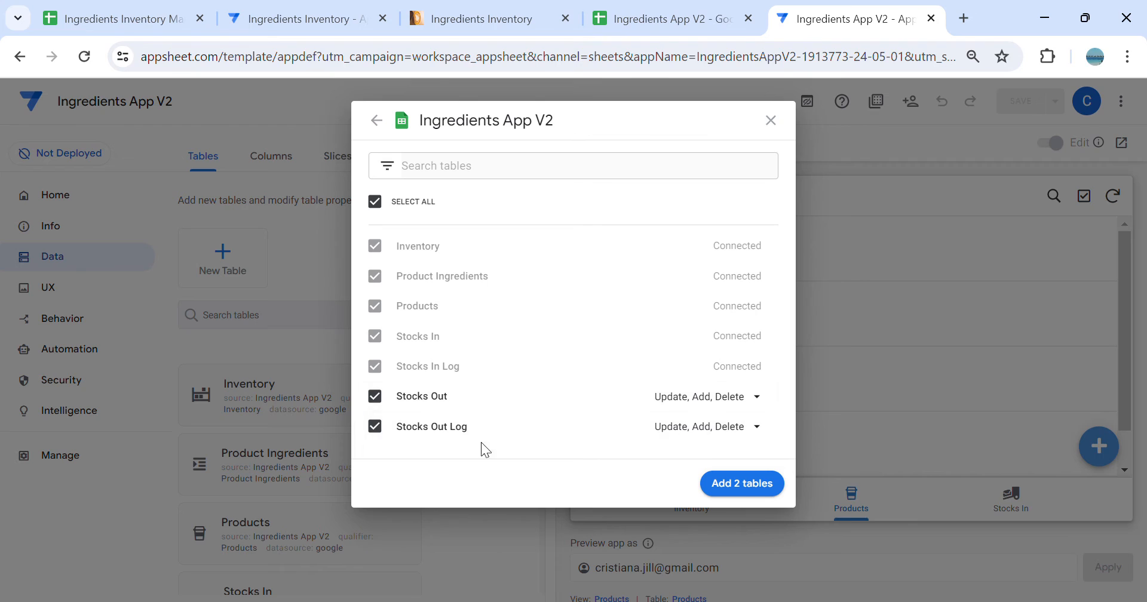
{"action": "left_click", "coordinate": [779, 499]}
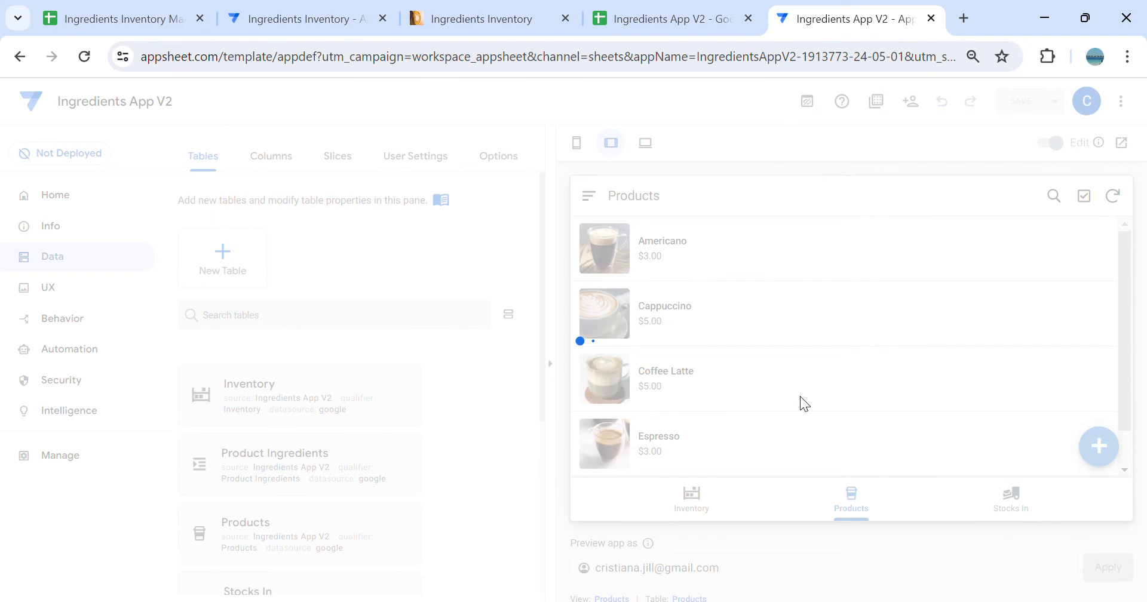
Switch to the Ingredients Inventory app and start a trial POS order for 3 Americano
{"action": "left_click", "coordinate": [436, 19]}
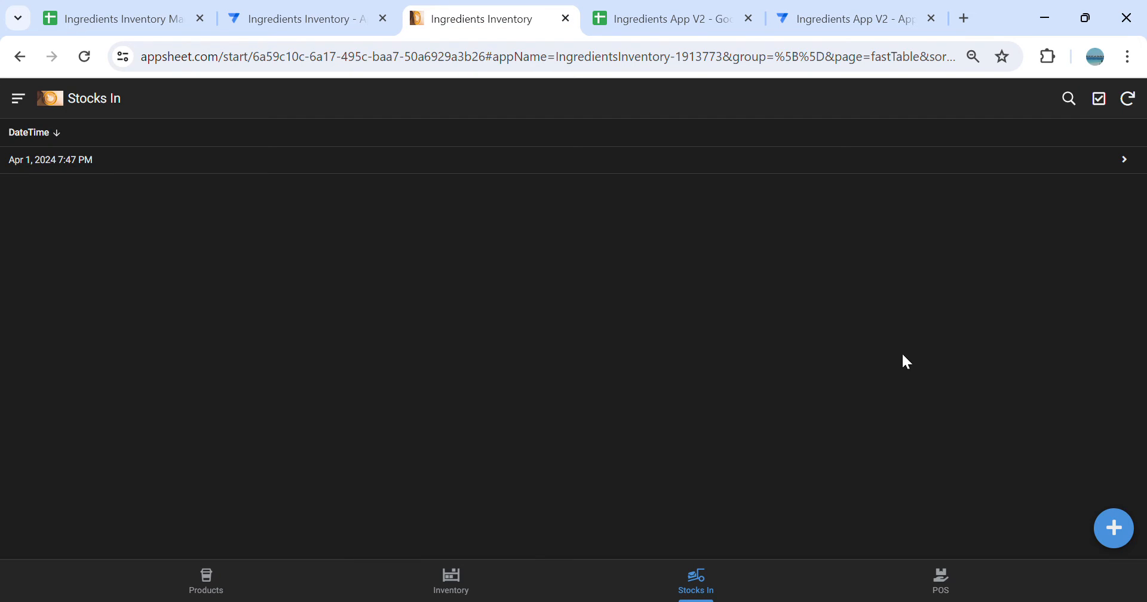
{"action": "left_click", "coordinate": [953, 586]}
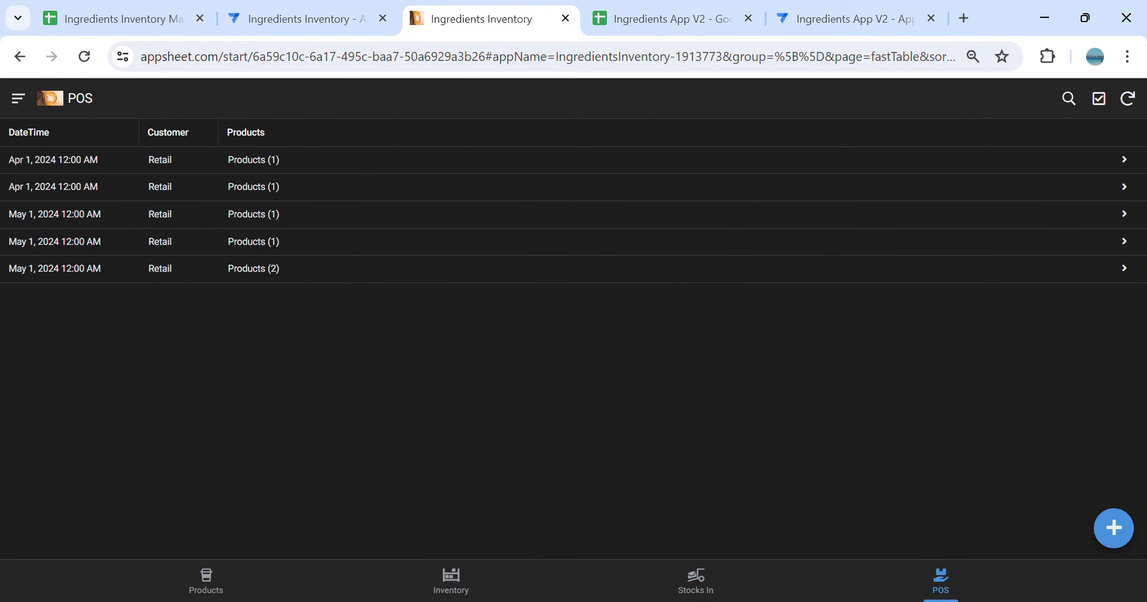
{"action": "left_click", "coordinate": [1114, 538]}
{"action": "left_click", "coordinate": [548, 338]}
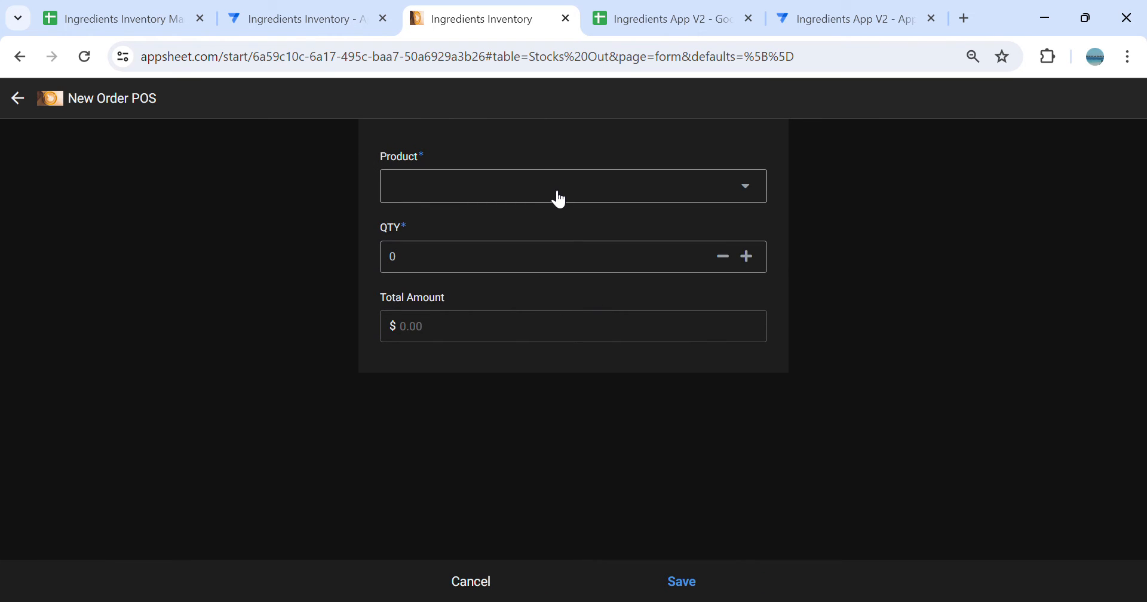
{"action": "left_click", "coordinate": [559, 199]}
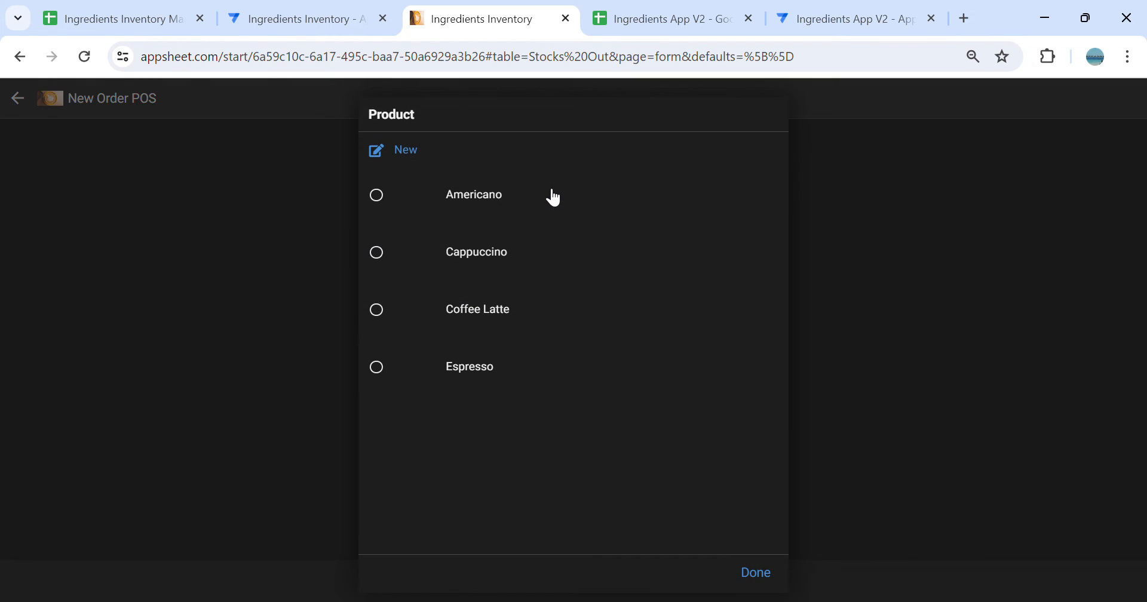
{"action": "left_click", "coordinate": [510, 202]}
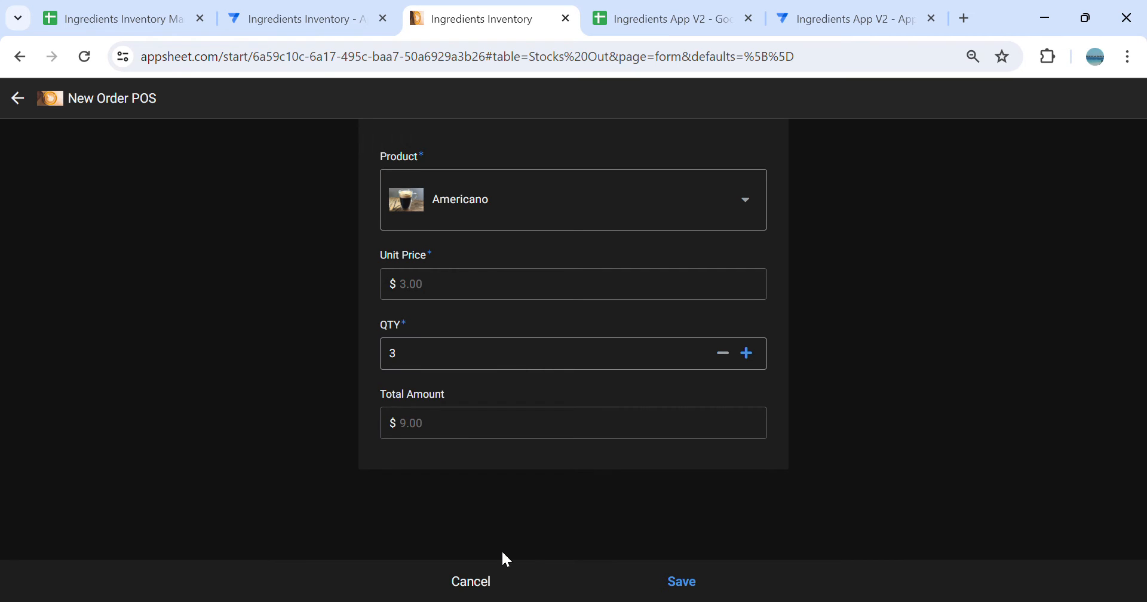
Compare the Stocks Out and Stocks Out Log sheets of Ingredients App V2 with the New Order POS form
{"action": "left_click", "coordinate": [663, 19]}
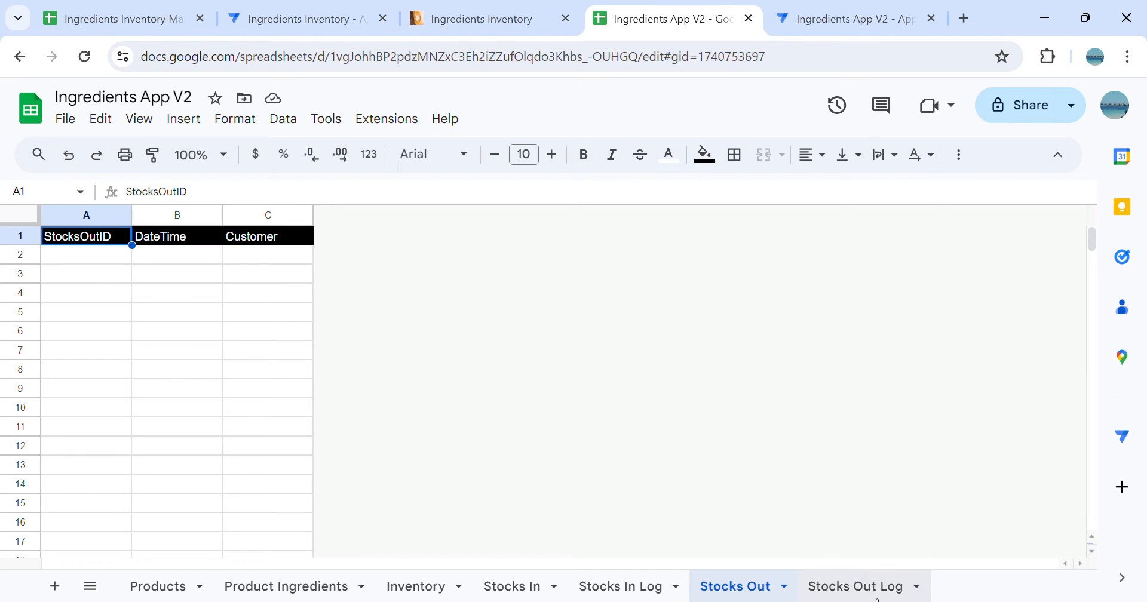
{"action": "left_click", "coordinate": [868, 590]}
{"action": "left_click", "coordinate": [740, 585]}
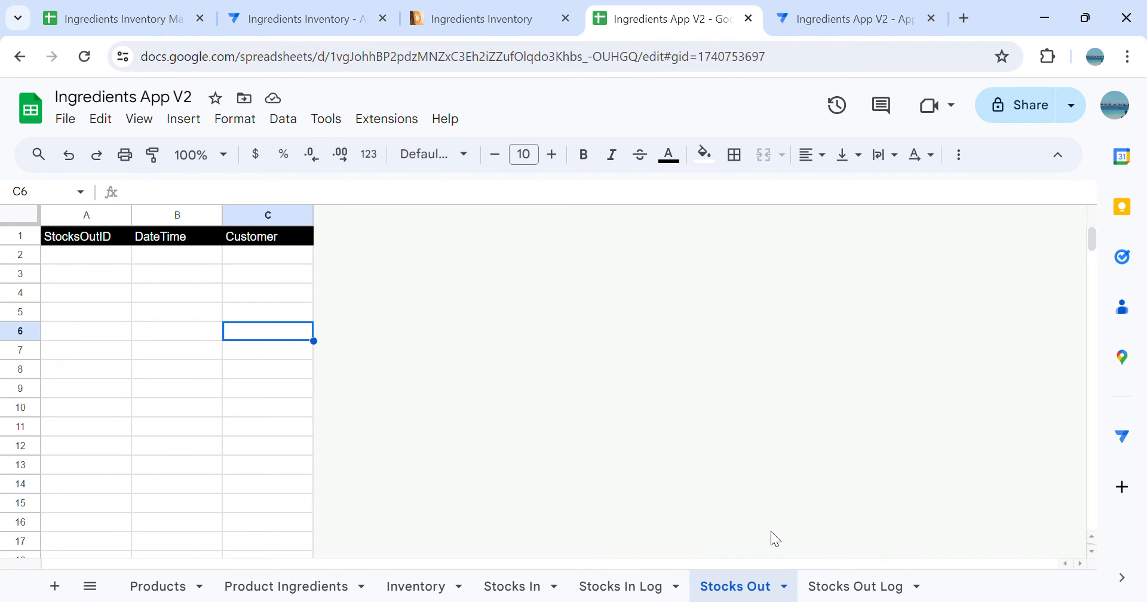
{"action": "left_click", "coordinate": [499, 21]}
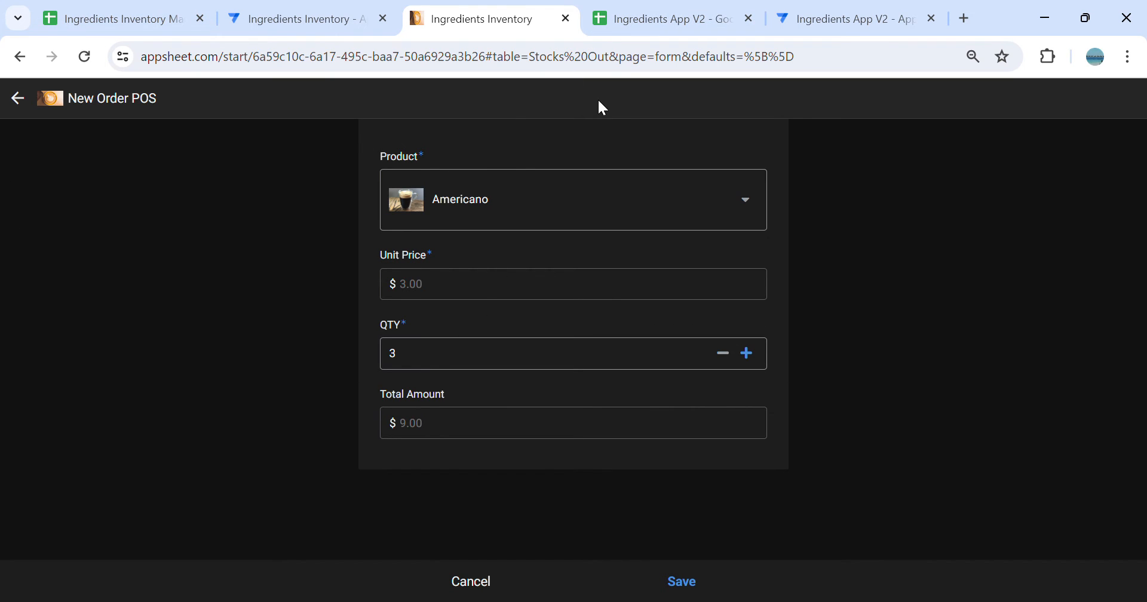
Switch to the Ingredients App V2 editor, hide the app preview and open the columns of the Stocks Out table
{"action": "left_click", "coordinate": [845, 30]}
{"action": "left_click", "coordinate": [556, 359]}
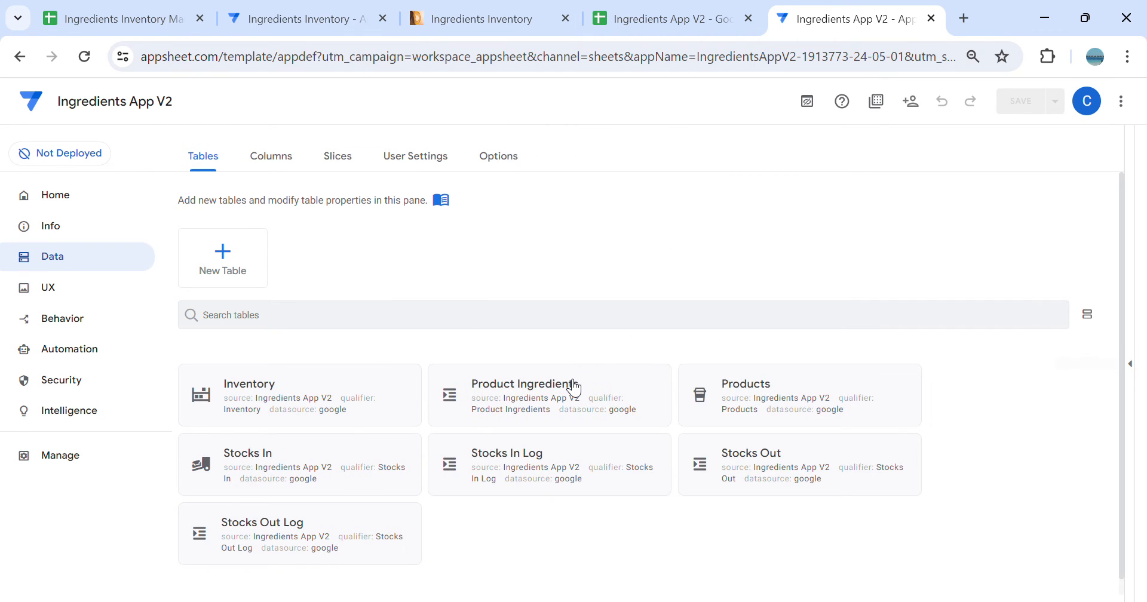
{"action": "scroll", "coordinate": [932, 356], "scroll_direction": "down", "scroll_amount": 1}
{"action": "left_click", "coordinate": [788, 461]}
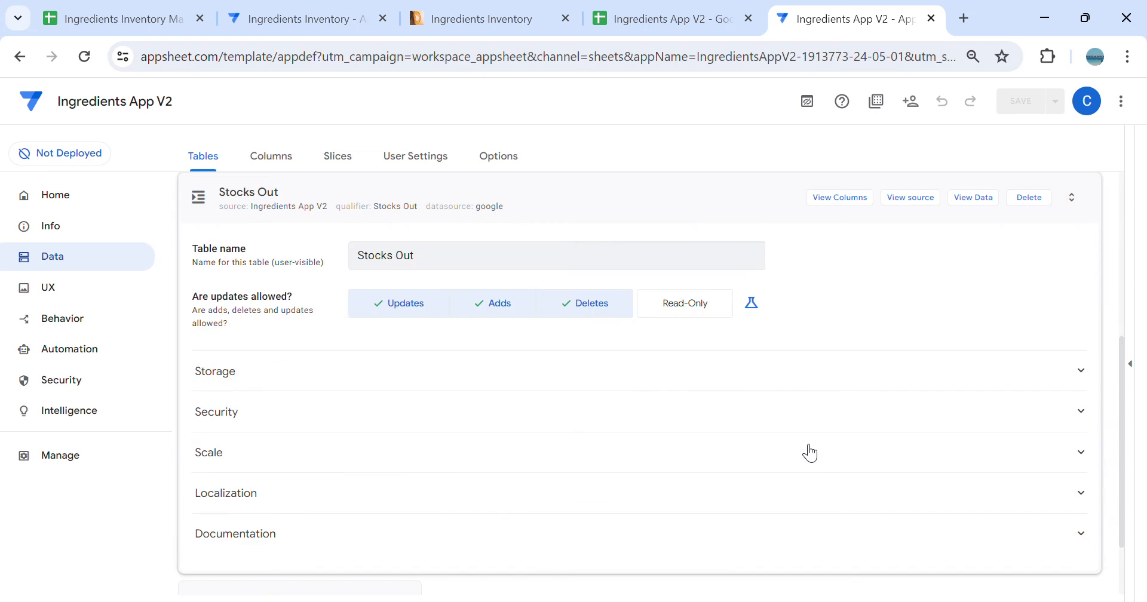
{"action": "left_click", "coordinate": [833, 211]}
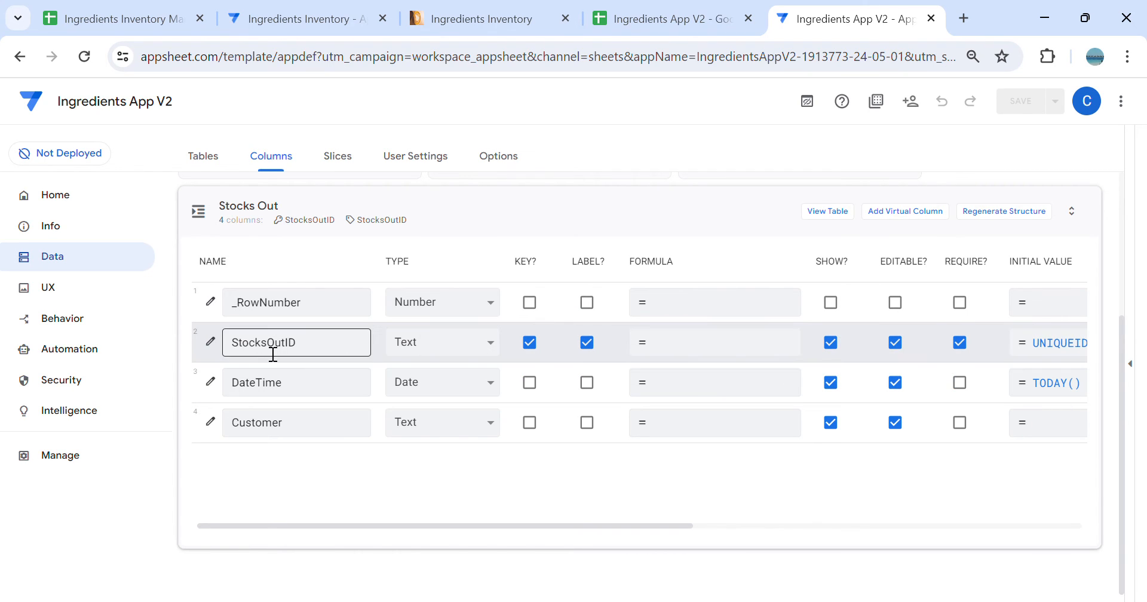
Open the StocksOutID column's settings in Stocks Out and switch its Editable property to an expression
{"action": "left_click", "coordinate": [339, 354]}
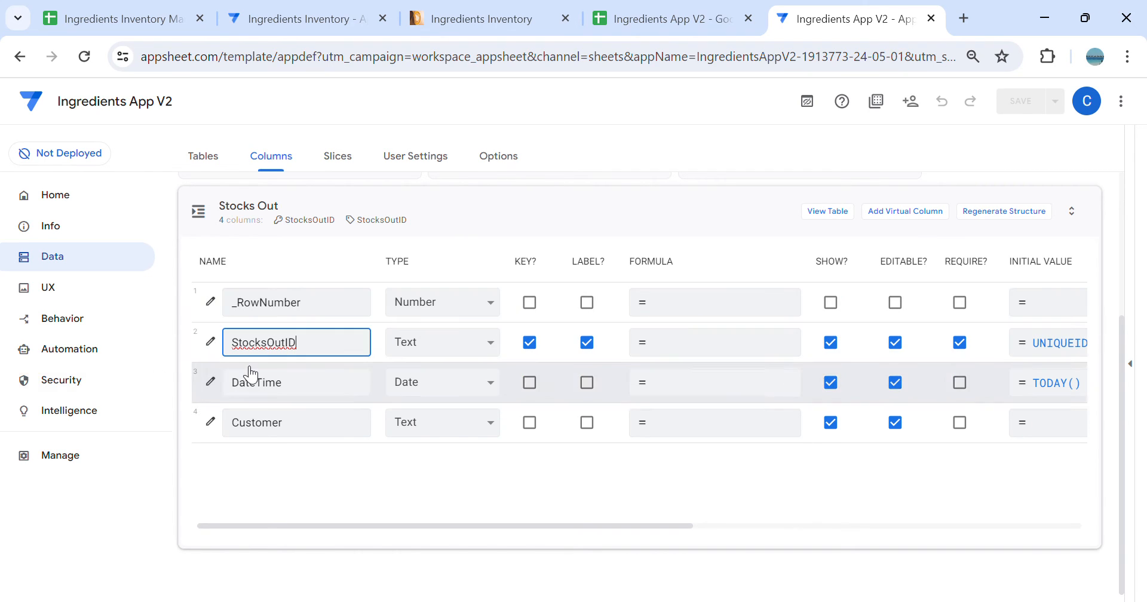
{"action": "left_click", "coordinate": [217, 352]}
{"action": "left_click", "coordinate": [217, 350]}
{"action": "scroll", "coordinate": [577, 382], "scroll_direction": "down", "scroll_amount": 5}
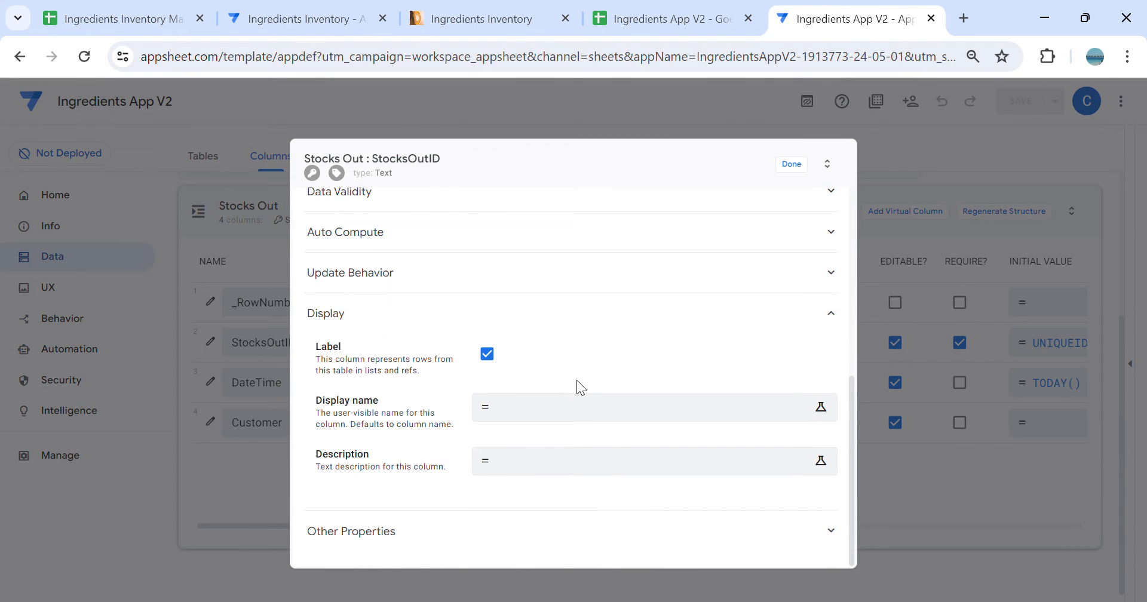
{"action": "left_click", "coordinate": [438, 276]}
{"action": "scroll", "coordinate": [598, 378], "scroll_direction": "down", "scroll_amount": 3}
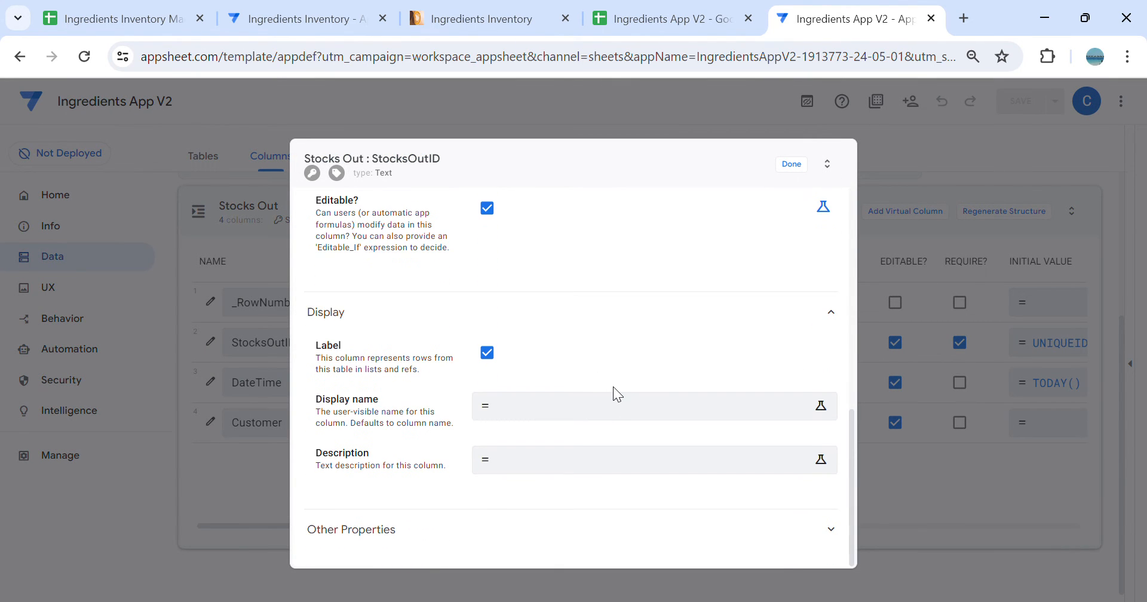
{"action": "scroll", "coordinate": [620, 389], "scroll_direction": "up", "scroll_amount": 2}
{"action": "scroll", "coordinate": [620, 389], "scroll_direction": "up", "scroll_amount": 1}
{"action": "left_click", "coordinate": [830, 396]}
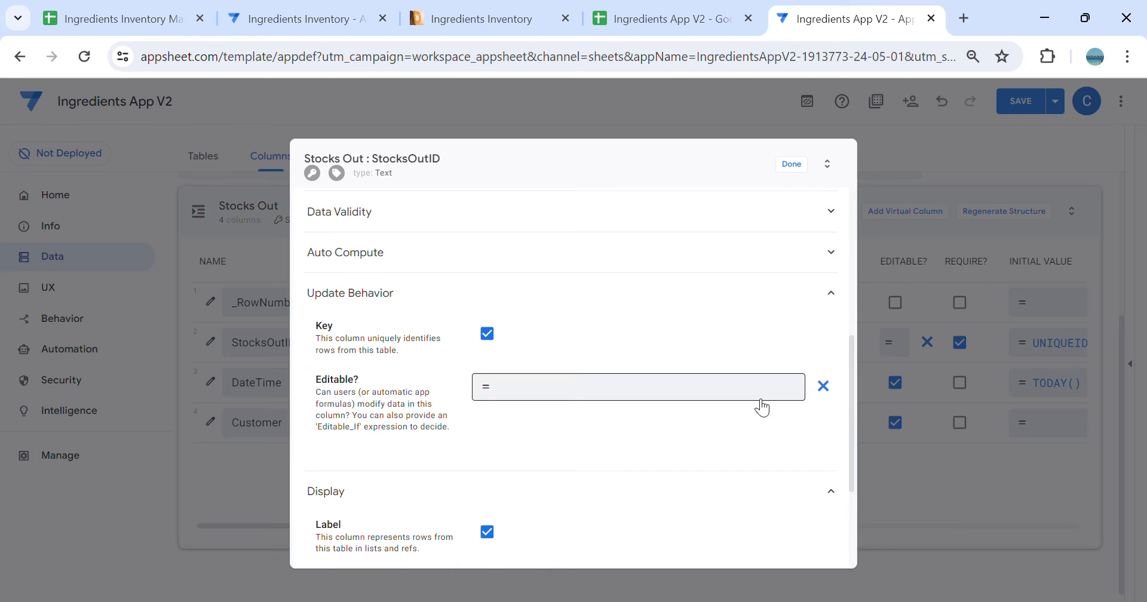
Set the Editable_If expression of StocksOutID to isblank([_this]) and close the column's settings
{"action": "left_click", "coordinate": [760, 399]}
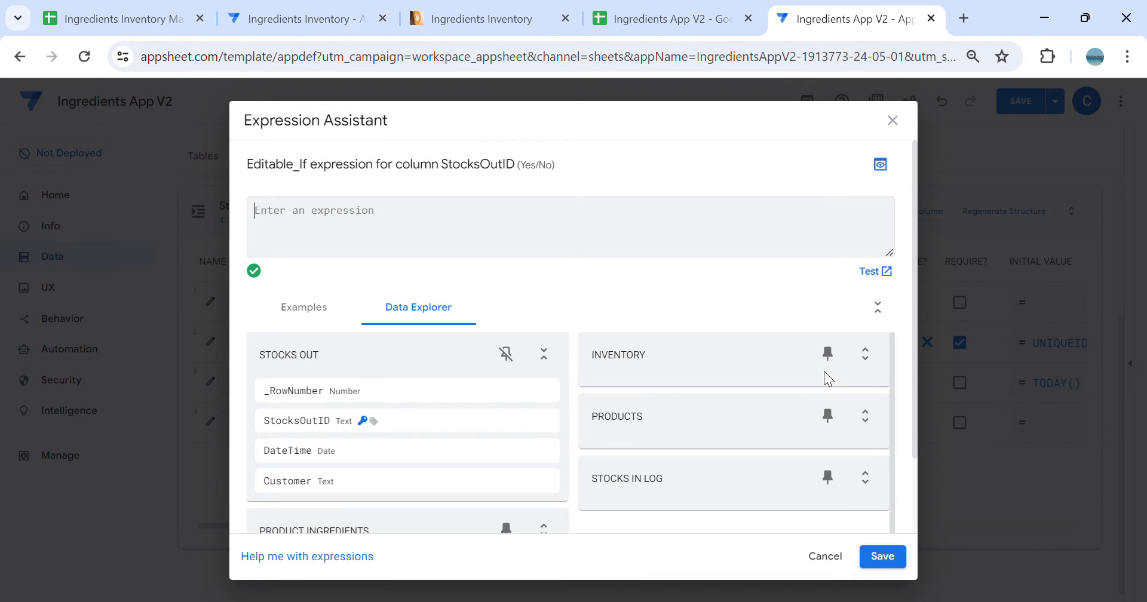
{"action": "type", "text": "isbla"}
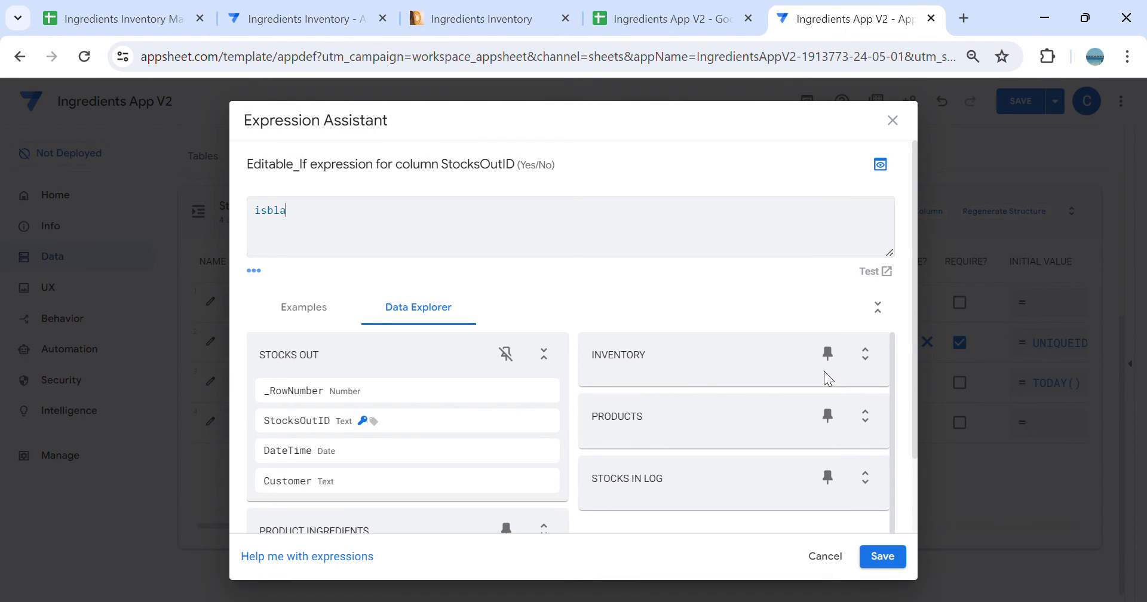
{"action": "type", "text": "nk([_"}
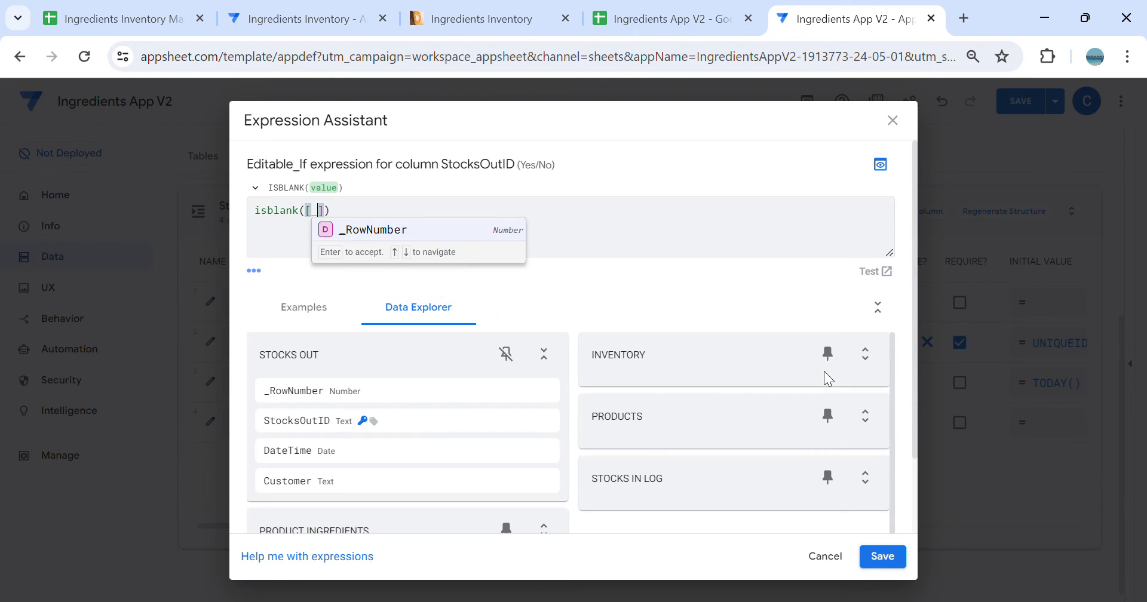
{"action": "type", "text": "this"}
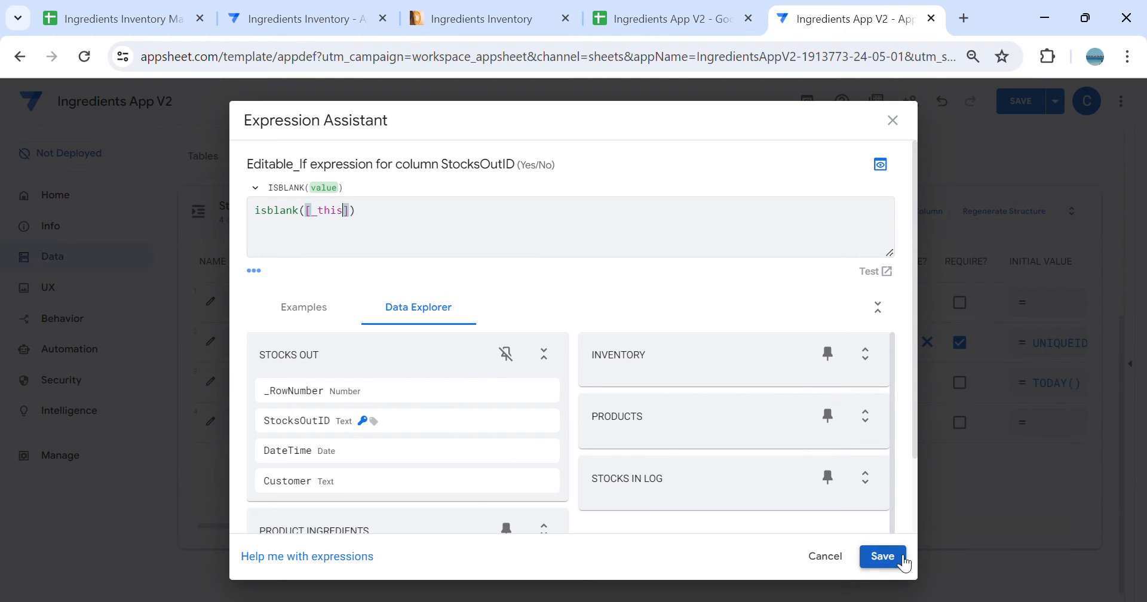
{"action": "left_click", "coordinate": [902, 557]}
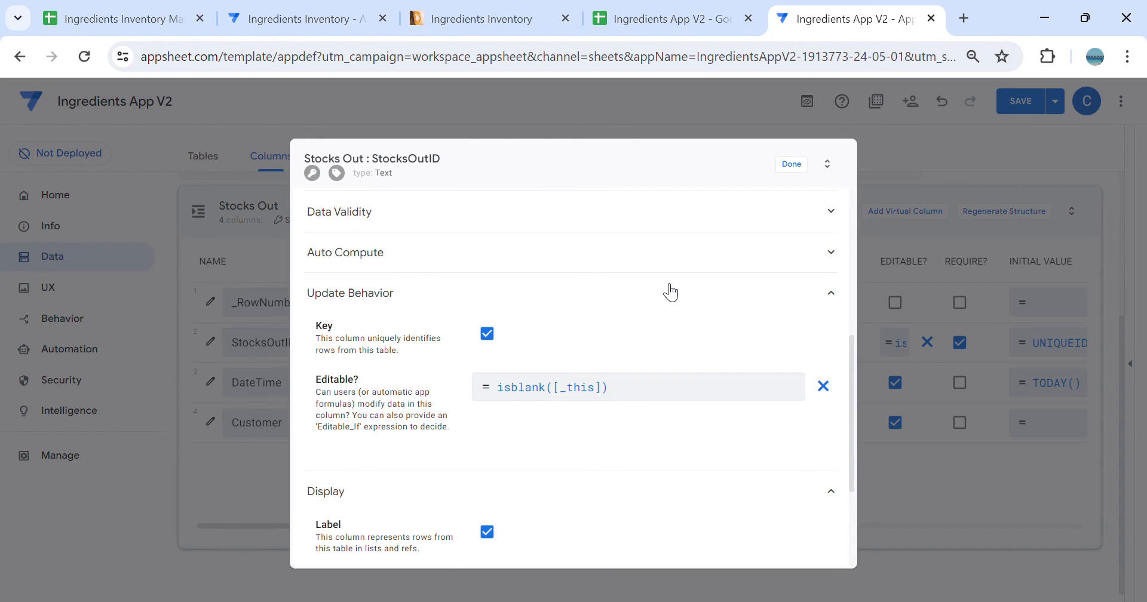
{"action": "left_click", "coordinate": [668, 358]}
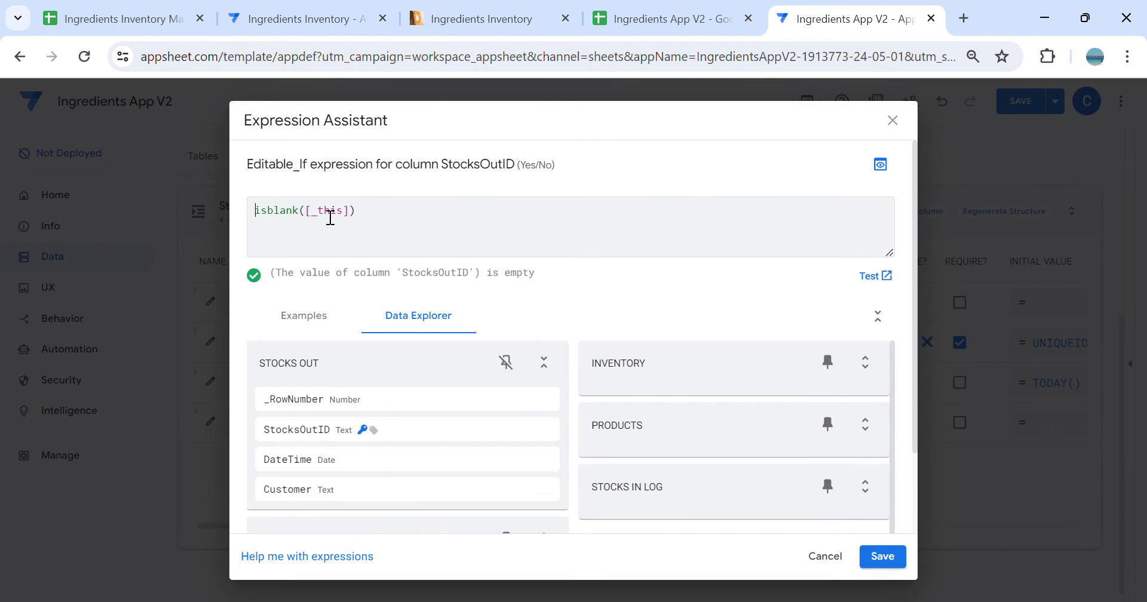
{"action": "left_click_drag", "start_coordinate": [356, 210], "coordinate": [255, 210]}
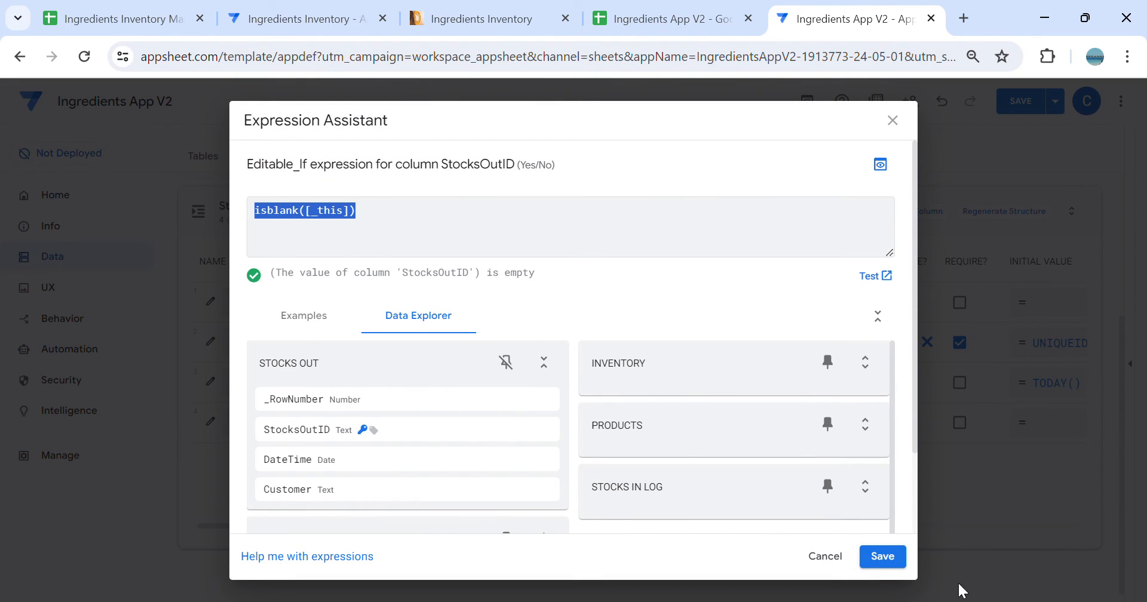
{"action": "left_click", "coordinate": [883, 557]}
{"action": "left_click", "coordinate": [787, 165]}
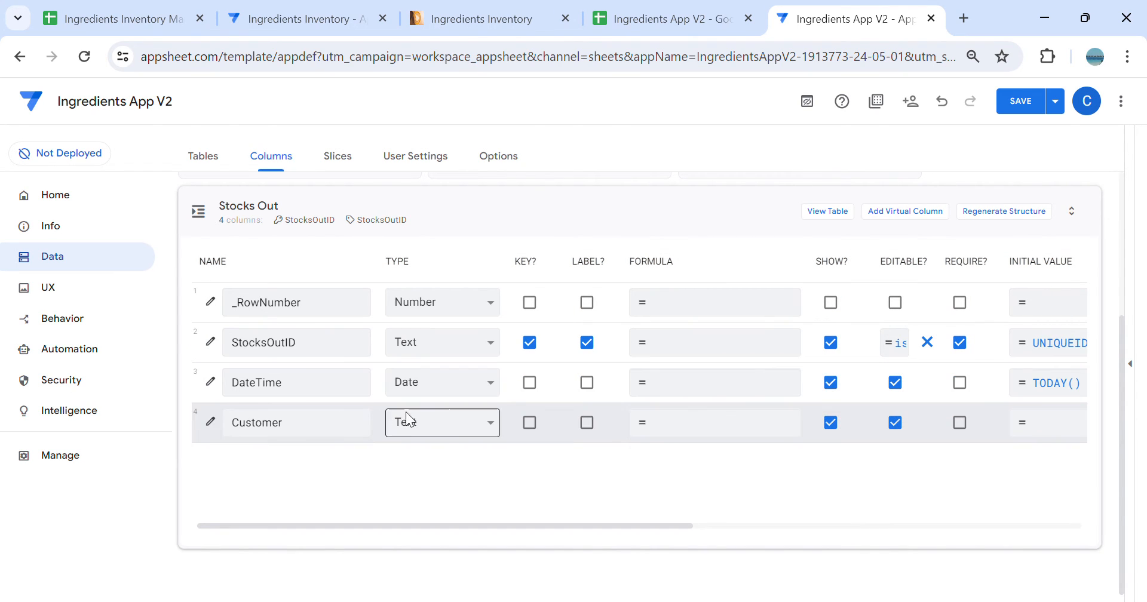
Set the DateTime column of Stocks Out to type DateTime with the initial value Now()
{"action": "left_click", "coordinate": [445, 389]}
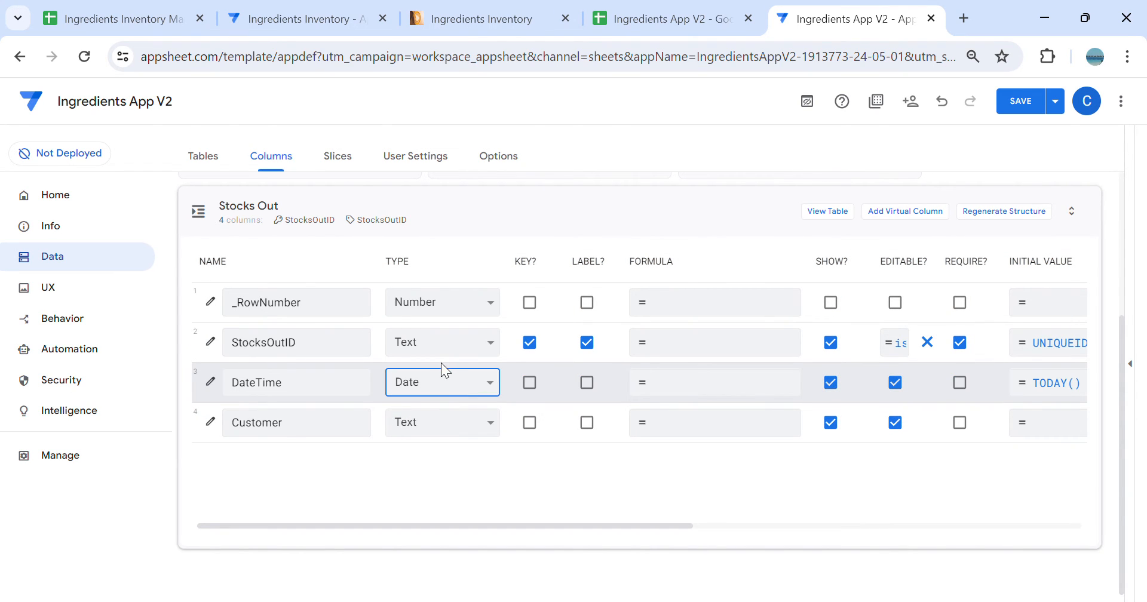
{"action": "key", "text": "Down"}
{"action": "left_click", "coordinate": [1048, 383]}
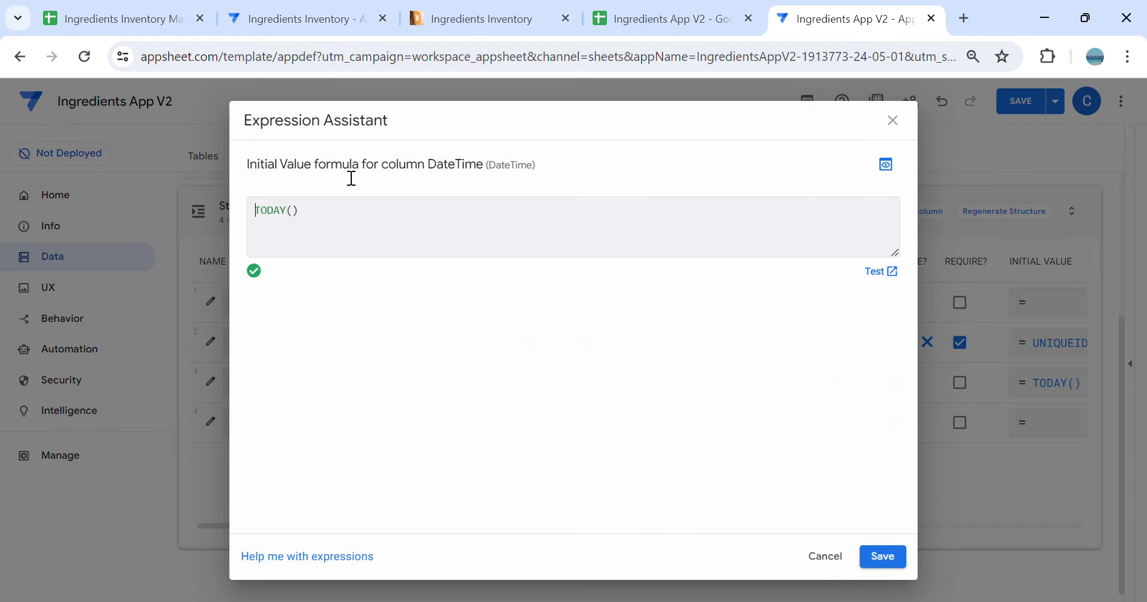
{"action": "key", "text": "ctrl+a"}
{"action": "type", "text": "Noe"}
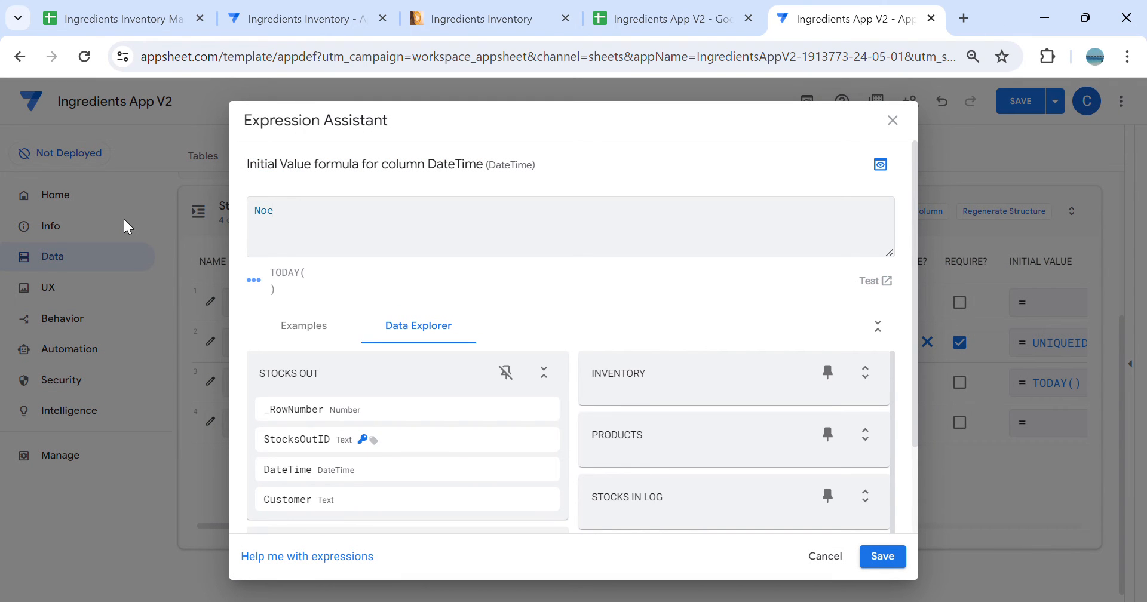
{"action": "key", "text": "BackSpace"}
{"action": "type", "text": "w()"}
{"action": "left_click", "coordinate": [897, 556]}
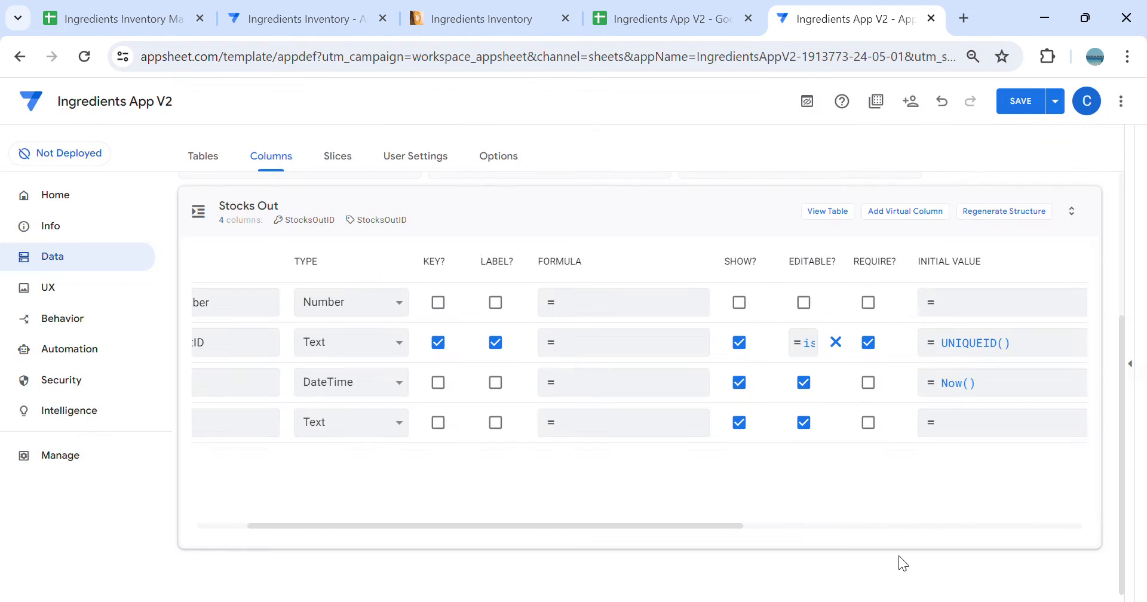
Make the DateTime and Customer columns required and set Customer's initial value to "Youtube"
{"action": "left_click_drag", "start_coordinate": [522, 526], "coordinate": [325, 514]}
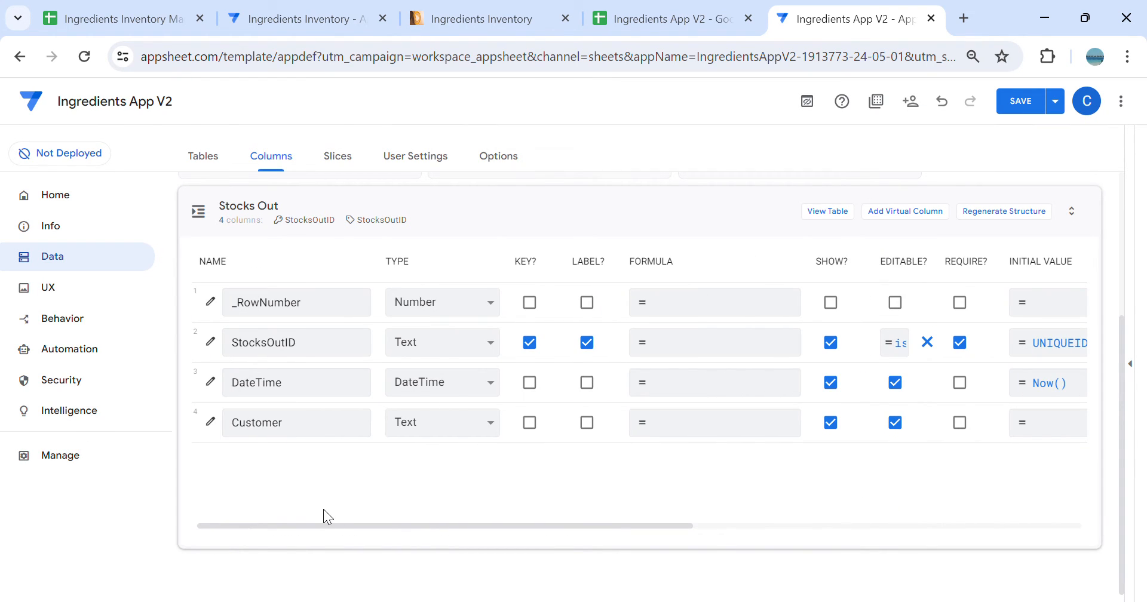
{"action": "left_click", "coordinate": [959, 382]}
{"action": "left_click", "coordinate": [1049, 423]}
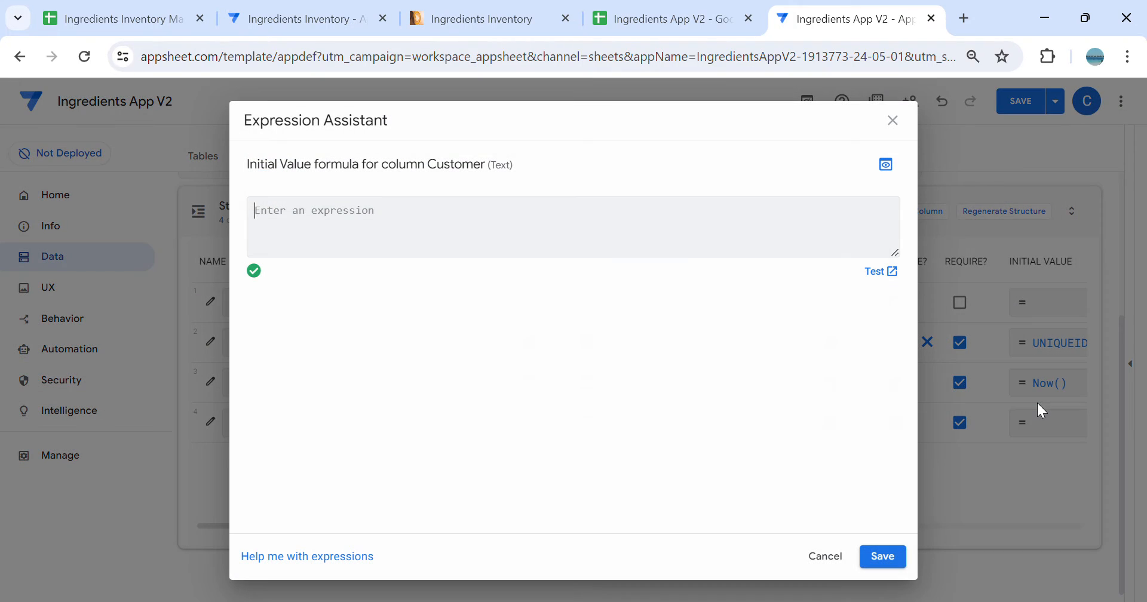
{"action": "type", "text": "\"\""}
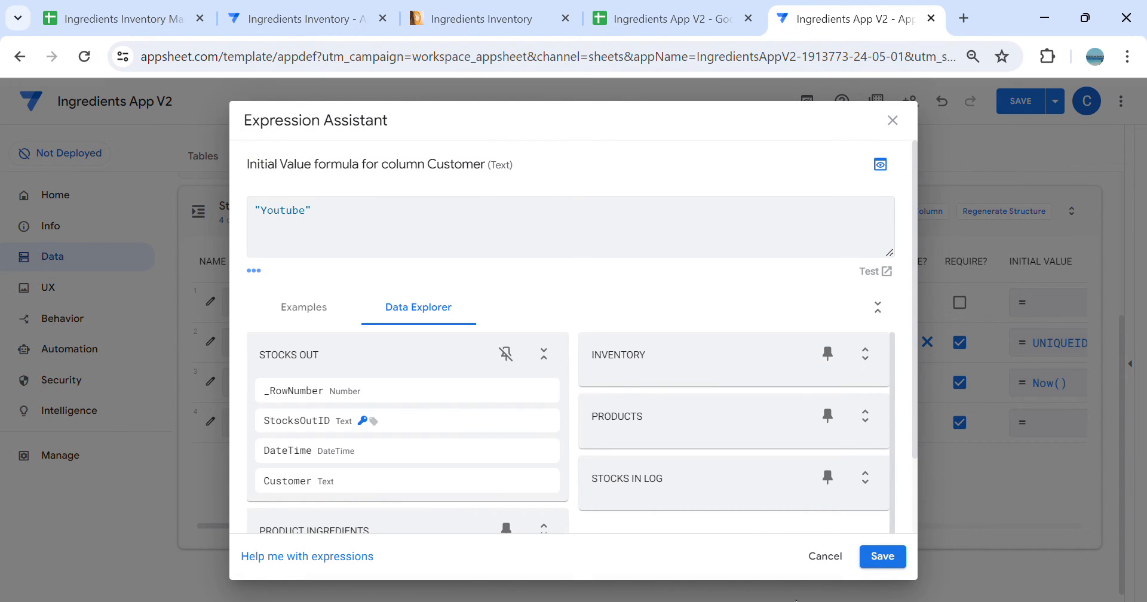
{"action": "left_click", "coordinate": [884, 557]}
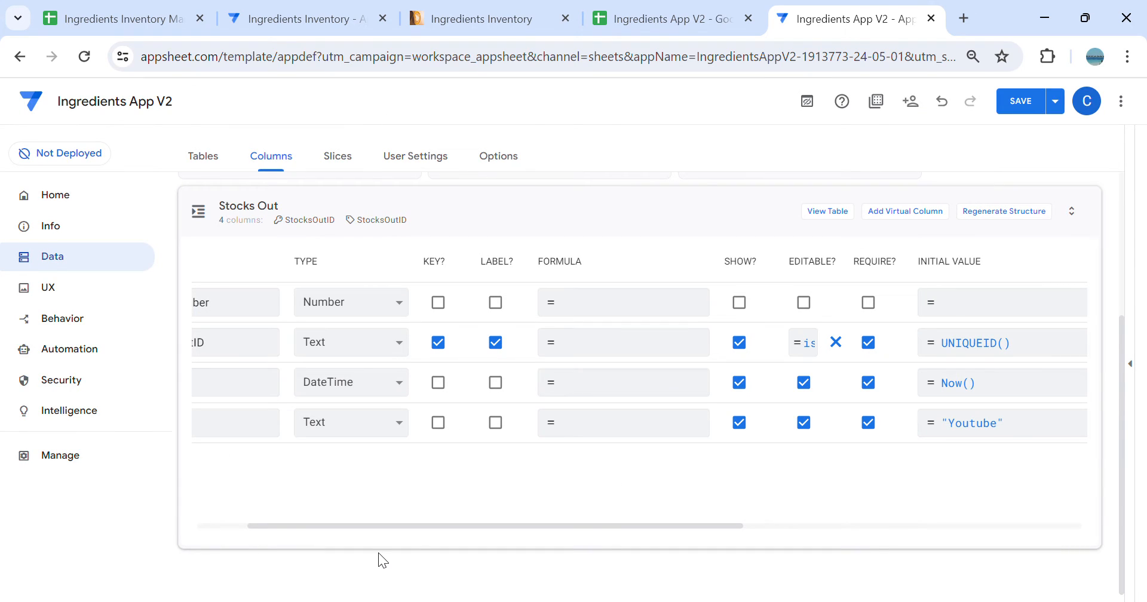
Open the column list of the Stocks Out Log table
{"action": "left_click_drag", "start_coordinate": [285, 527], "coordinate": [235, 528]}
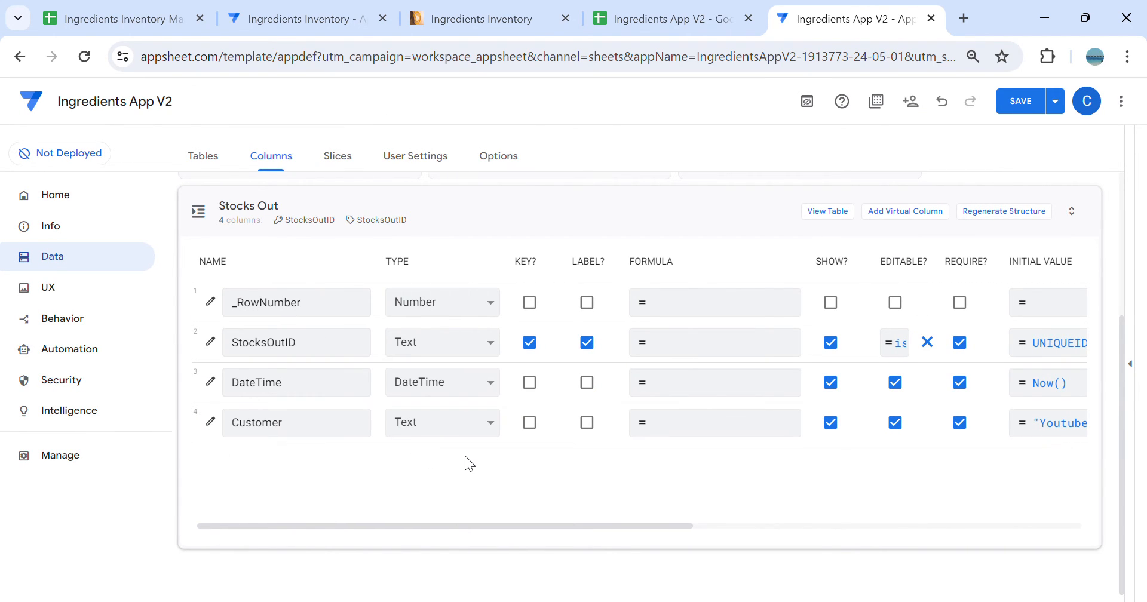
{"action": "scroll", "coordinate": [465, 458], "scroll_direction": "up", "scroll_amount": 3}
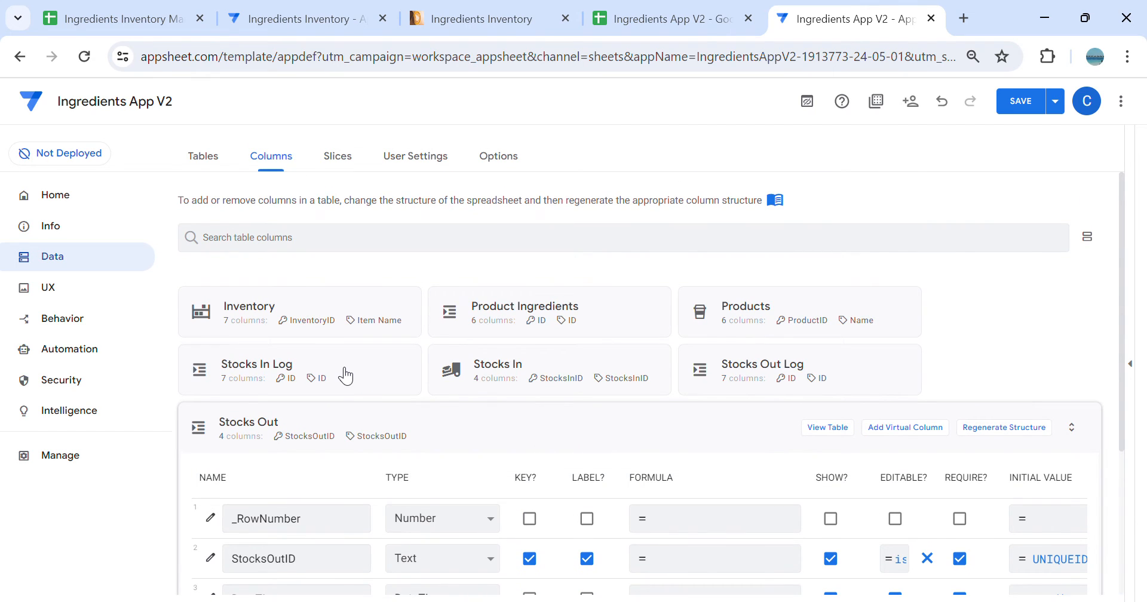
{"action": "left_click", "coordinate": [750, 361]}
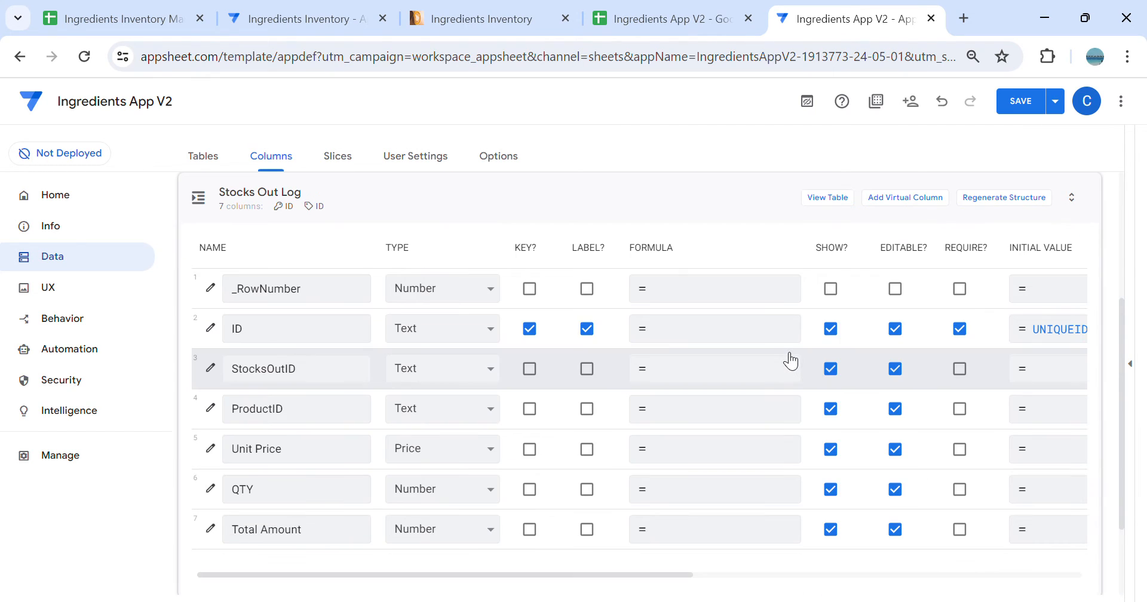
{"action": "left_click", "coordinate": [301, 381]}
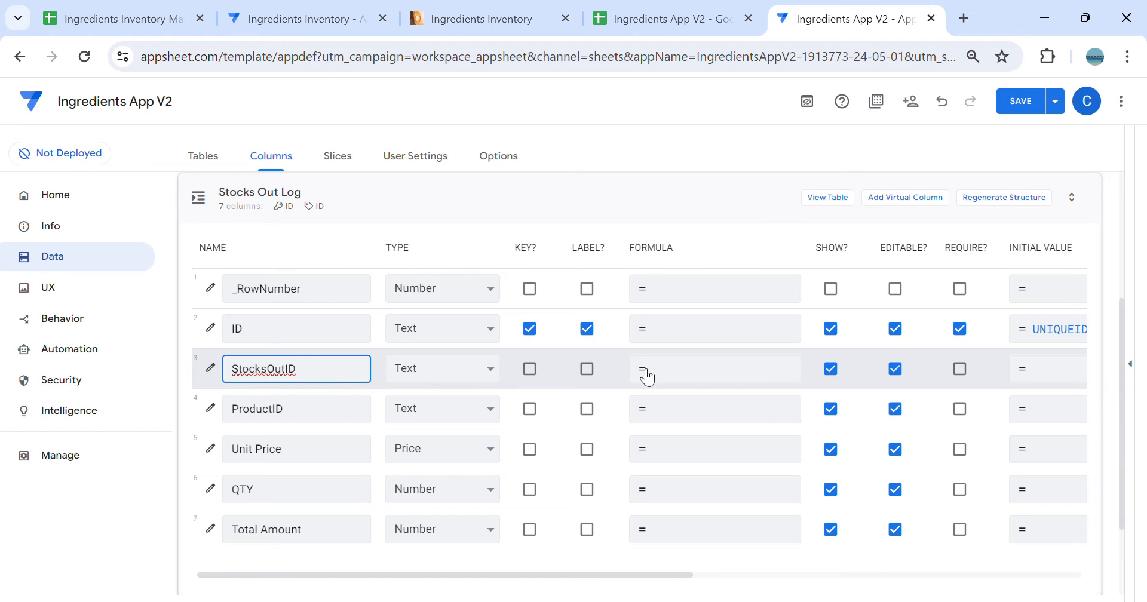
Set the Editable_If expression of the ID column in Stocks Out Log to isblank([_this]) and close the column's settings
{"action": "left_click", "coordinate": [210, 328]}
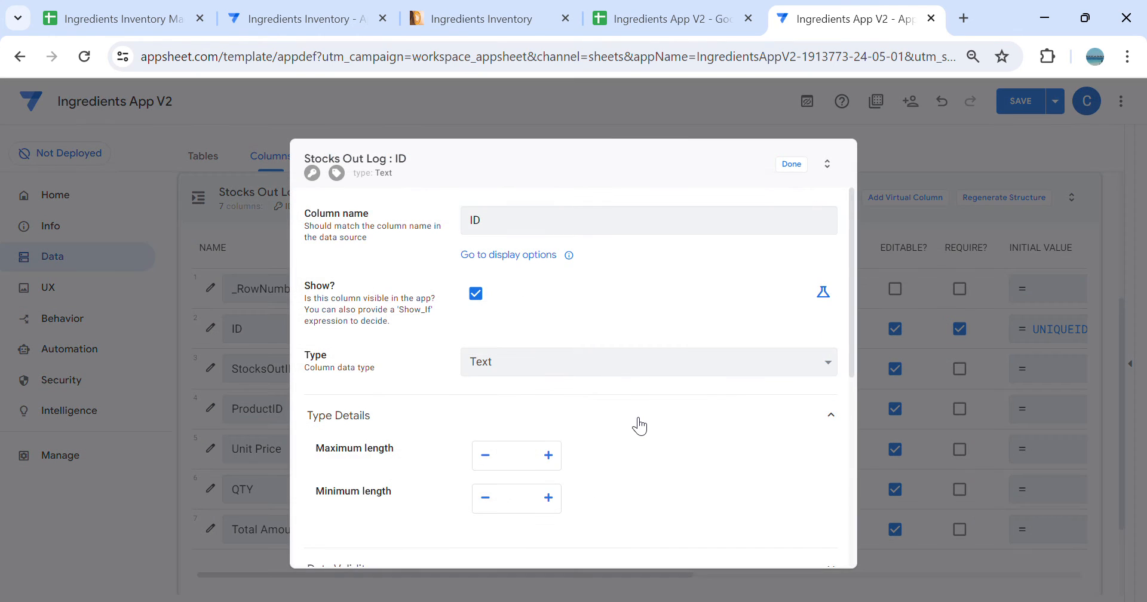
{"action": "scroll", "coordinate": [635, 423], "scroll_direction": "down", "scroll_amount": 5}
{"action": "left_click", "coordinate": [422, 290]}
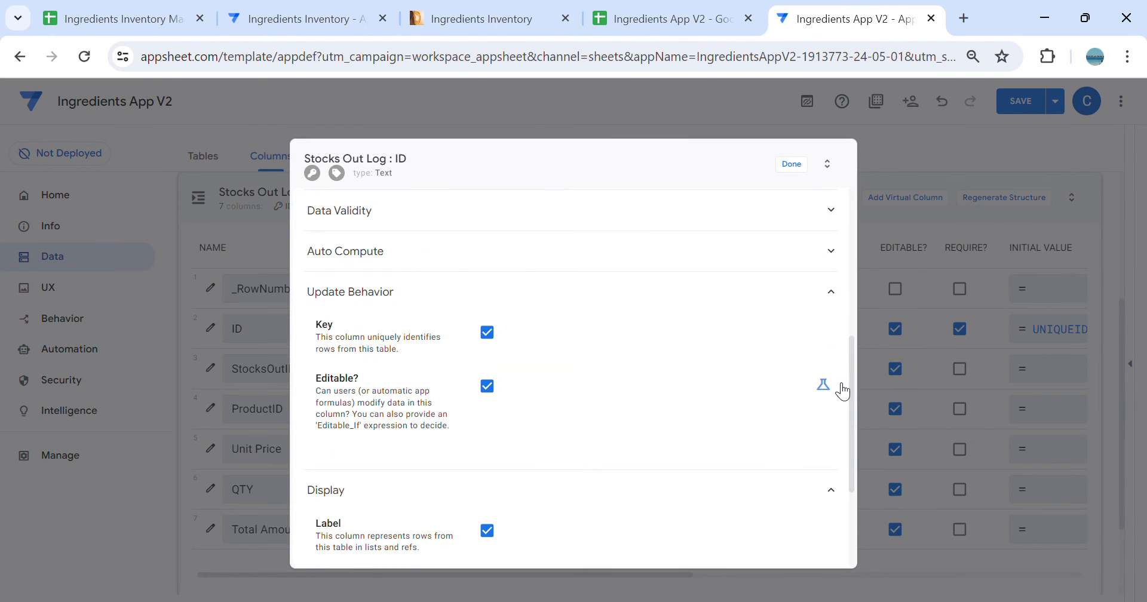
{"action": "left_click", "coordinate": [766, 387]}
{"action": "left_click", "coordinate": [680, 389]}
{"action": "type", "text": "isblank([_this])"}
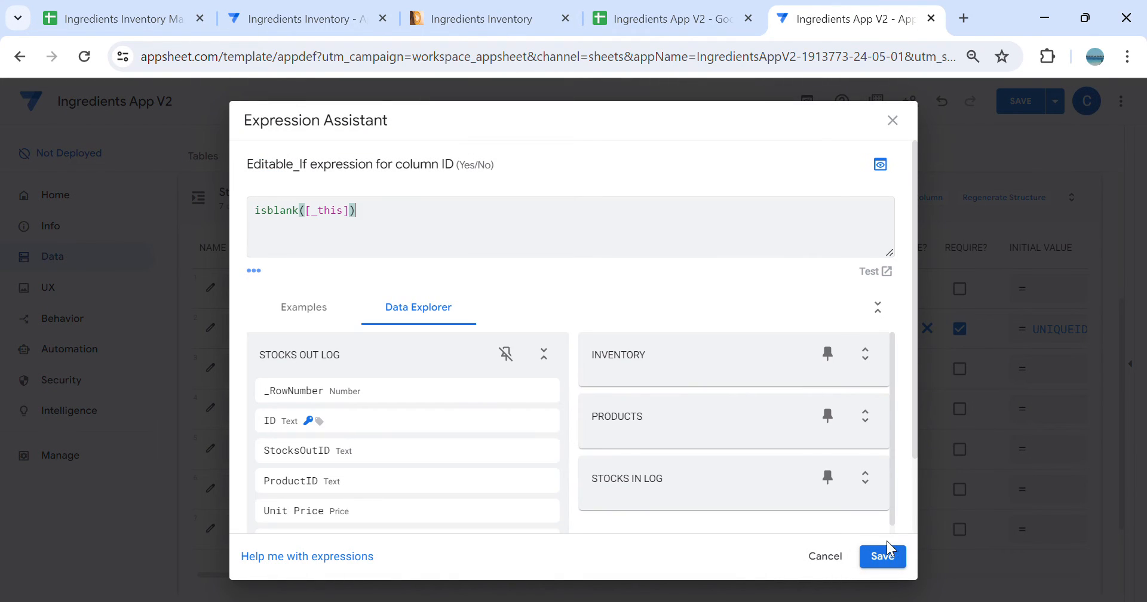
{"action": "left_click", "coordinate": [882, 557]}
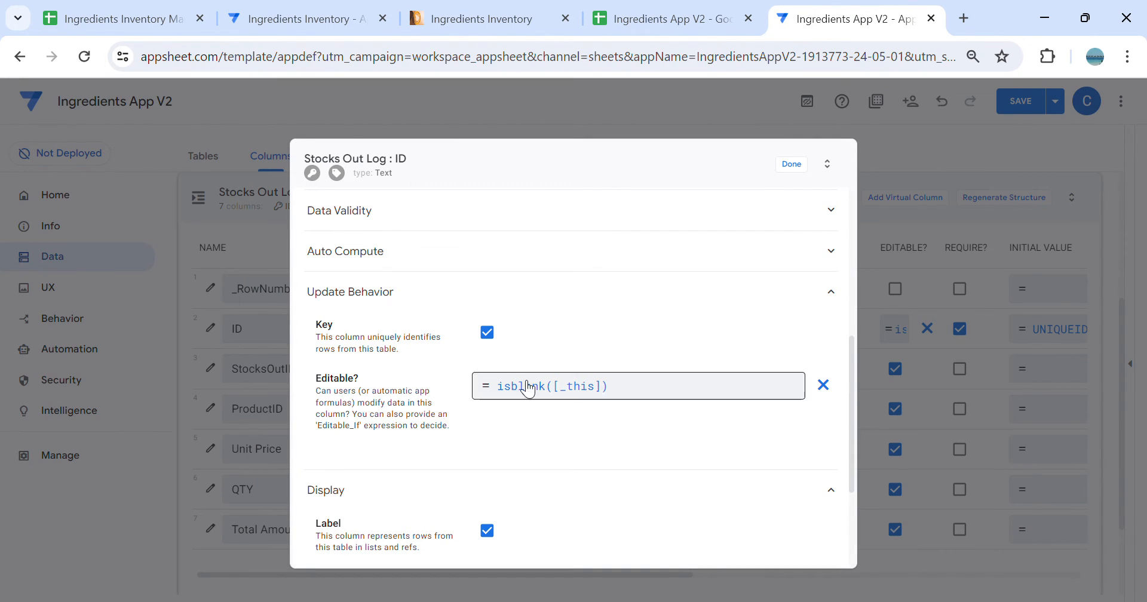
{"action": "left_click", "coordinate": [792, 164]}
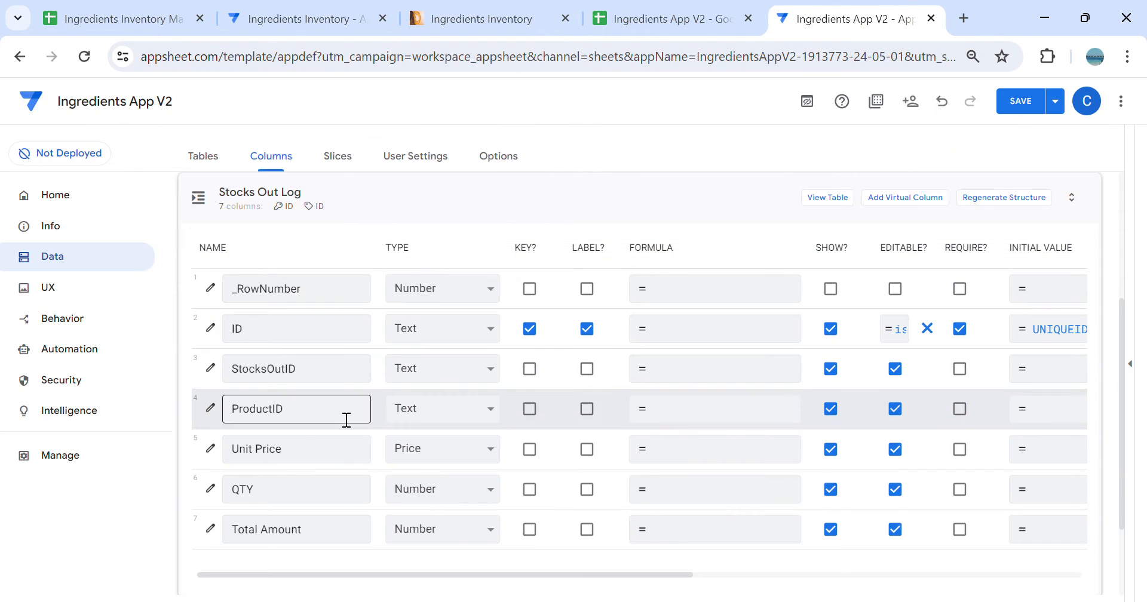
Set StocksOutID in Stocks Out Log to type Ref with source table Stocks Out and enable "Is a part of"
{"action": "left_click", "coordinate": [422, 306]}
{"action": "left_click", "coordinate": [593, 465]}
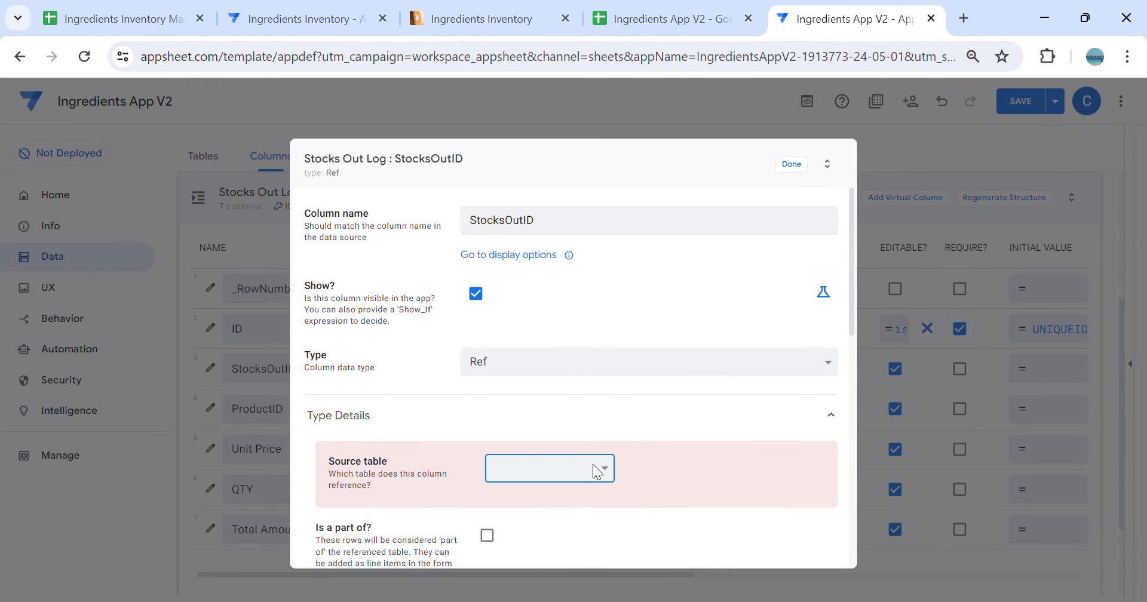
{"action": "scroll", "coordinate": [556, 461], "scroll_direction": "down", "scroll_amount": 3}
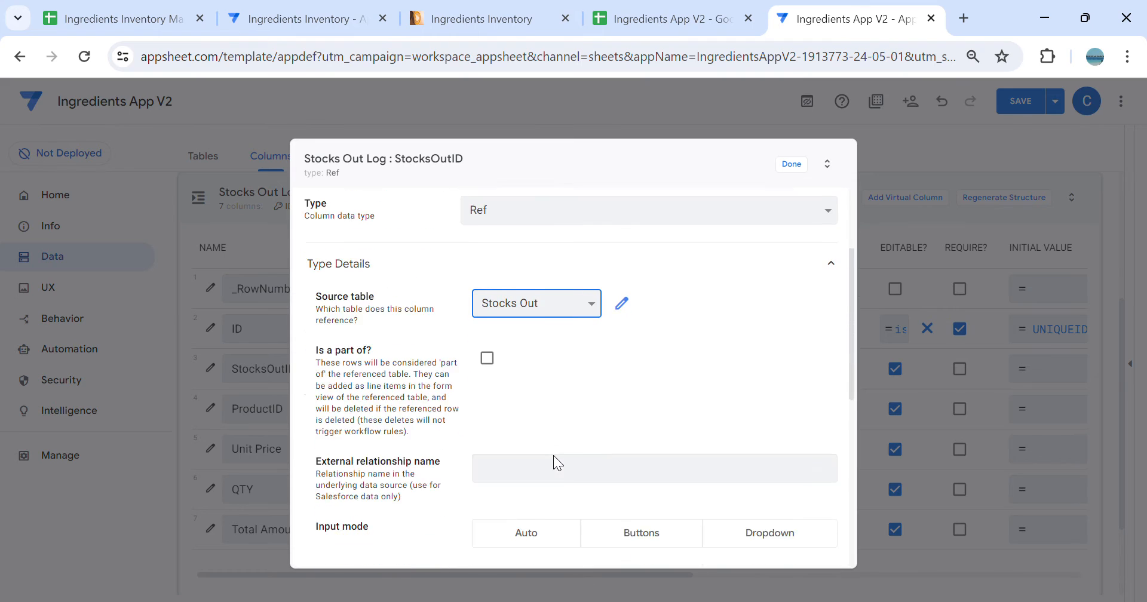
{"action": "left_click", "coordinate": [487, 328]}
{"action": "scroll", "coordinate": [736, 315], "scroll_direction": "up", "scroll_amount": 3}
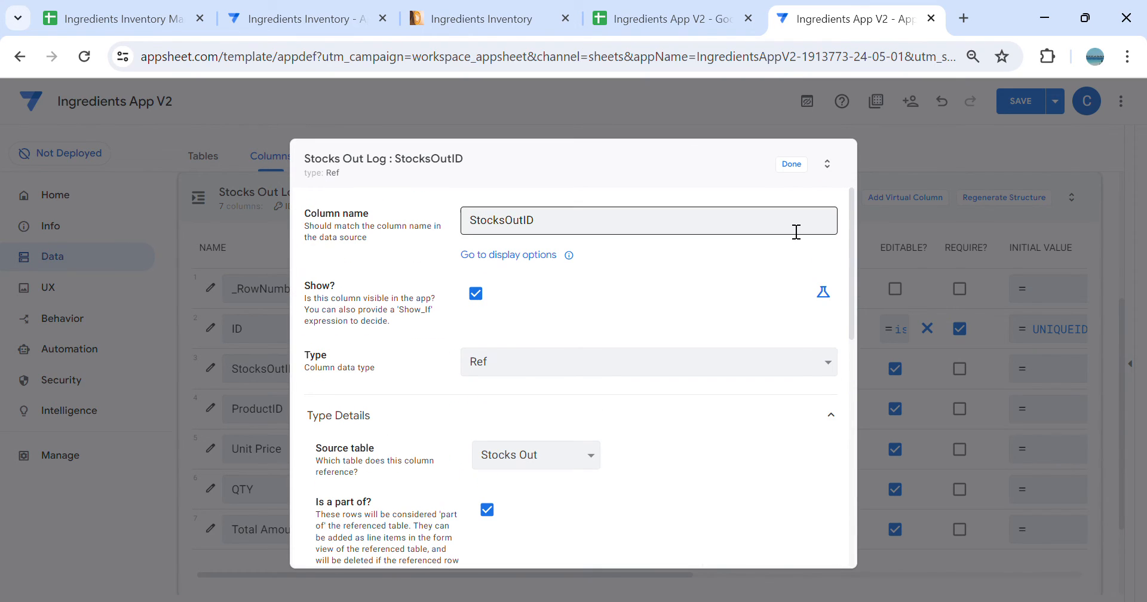
{"action": "left_click", "coordinate": [792, 164]}
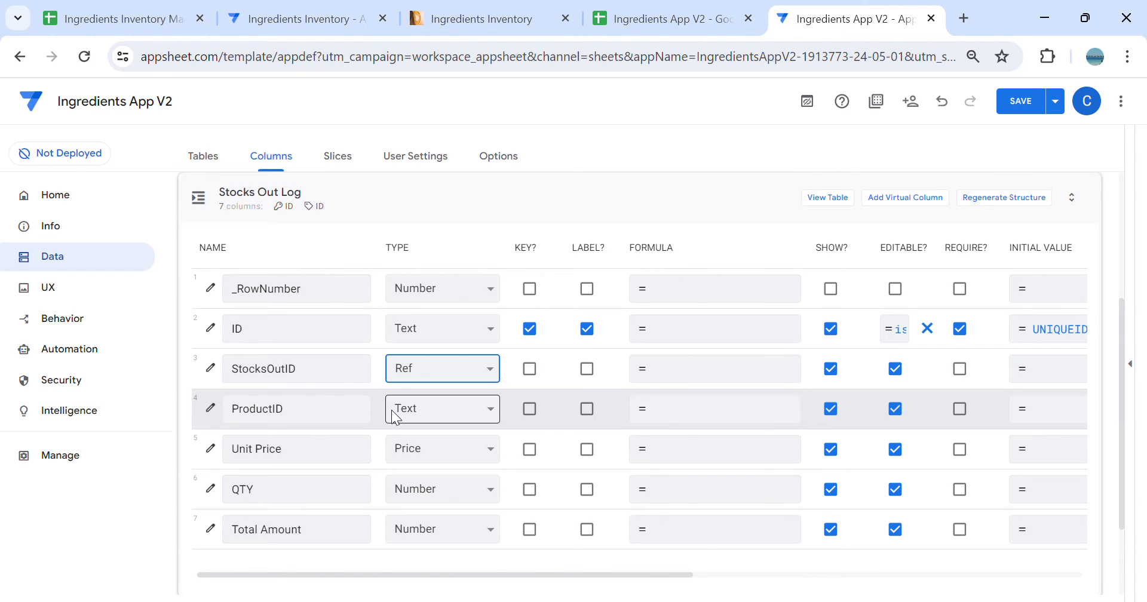
Set ProductID in Stocks Out Log to type Ref with source table Products
{"action": "left_click", "coordinate": [310, 418]}
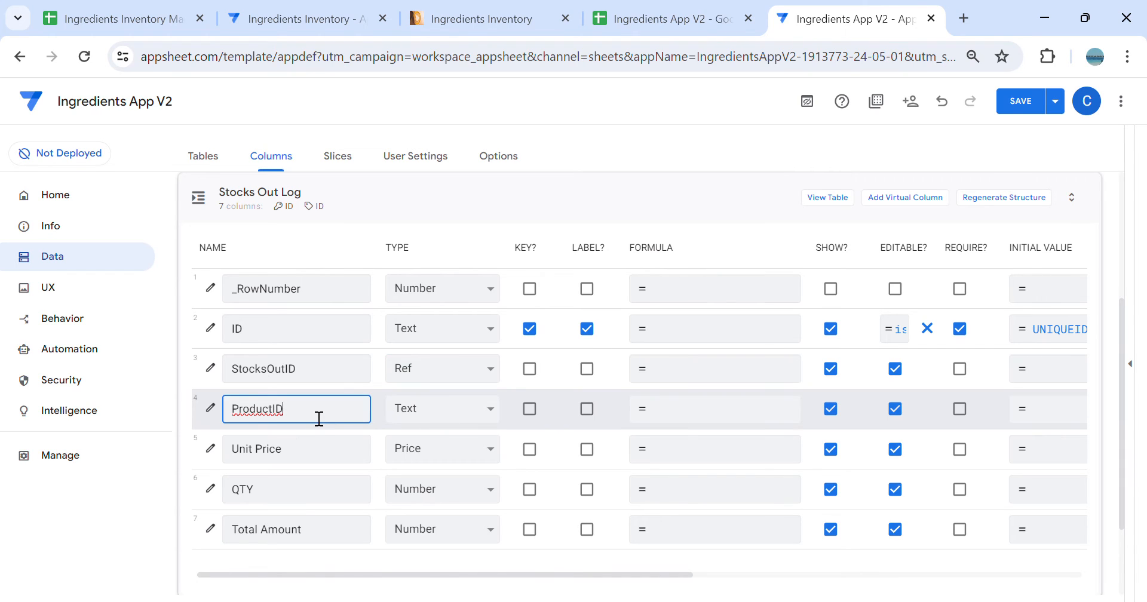
{"action": "left_click", "coordinate": [464, 414]}
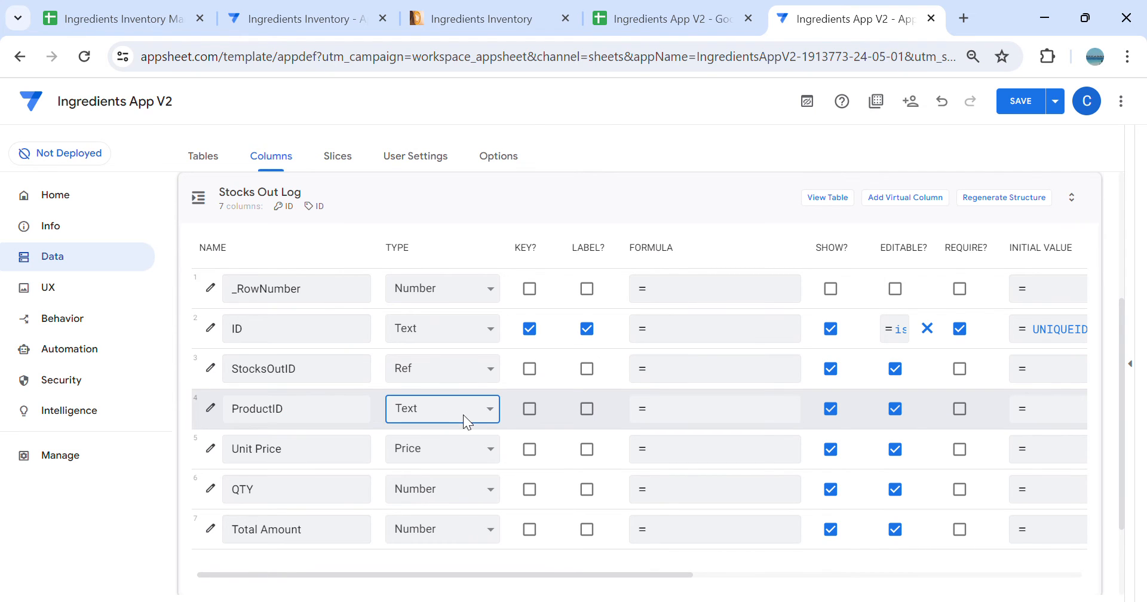
{"action": "left_click", "coordinate": [439, 339]}
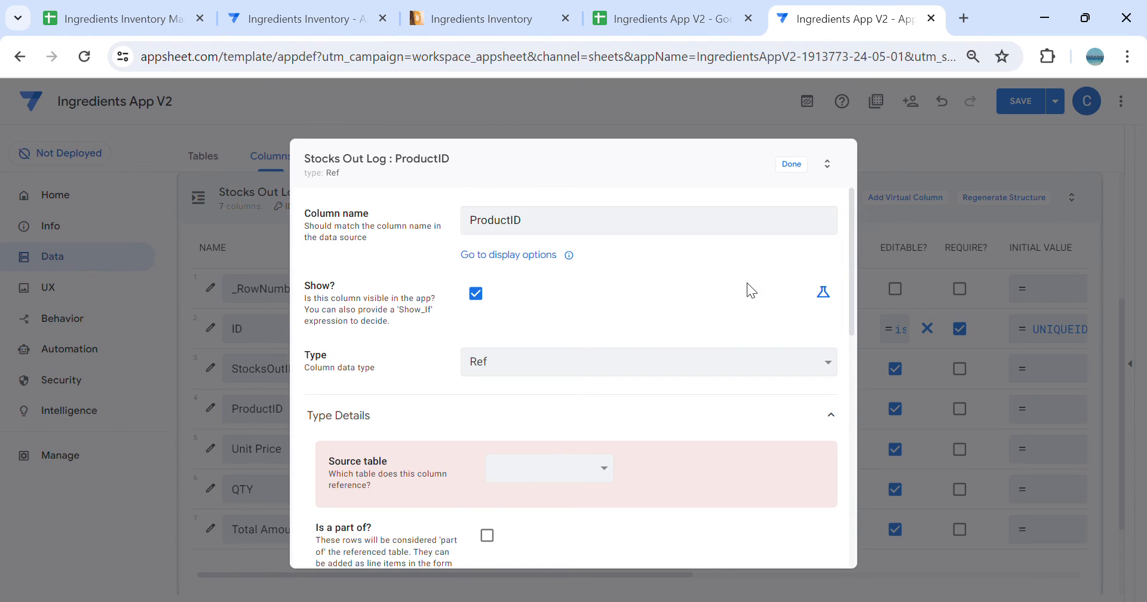
{"action": "left_click", "coordinate": [539, 468]}
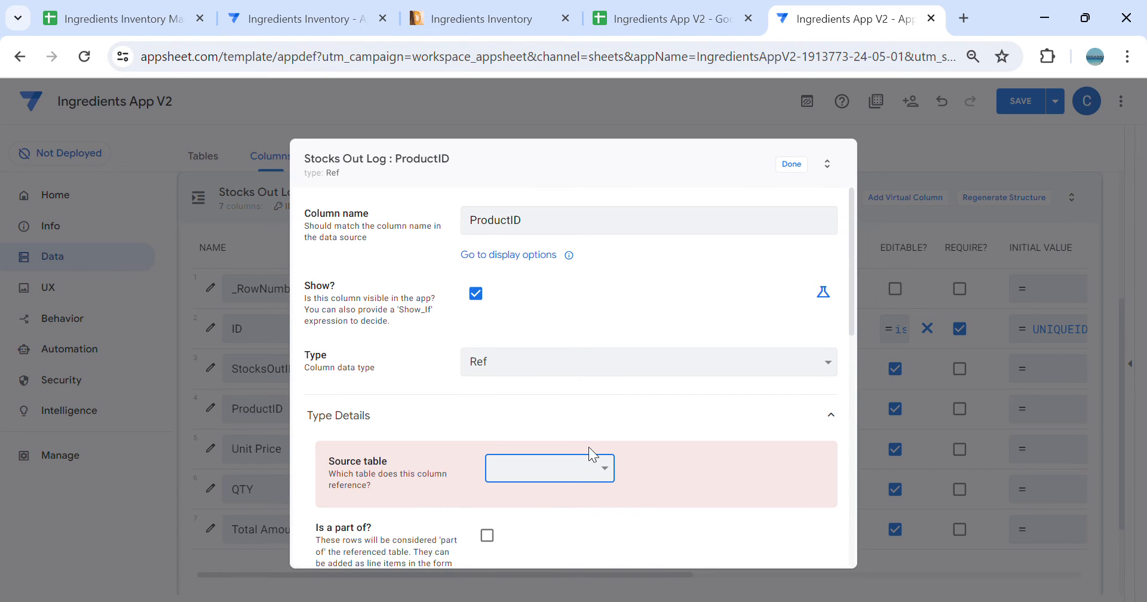
{"action": "left_click", "coordinate": [539, 529]}
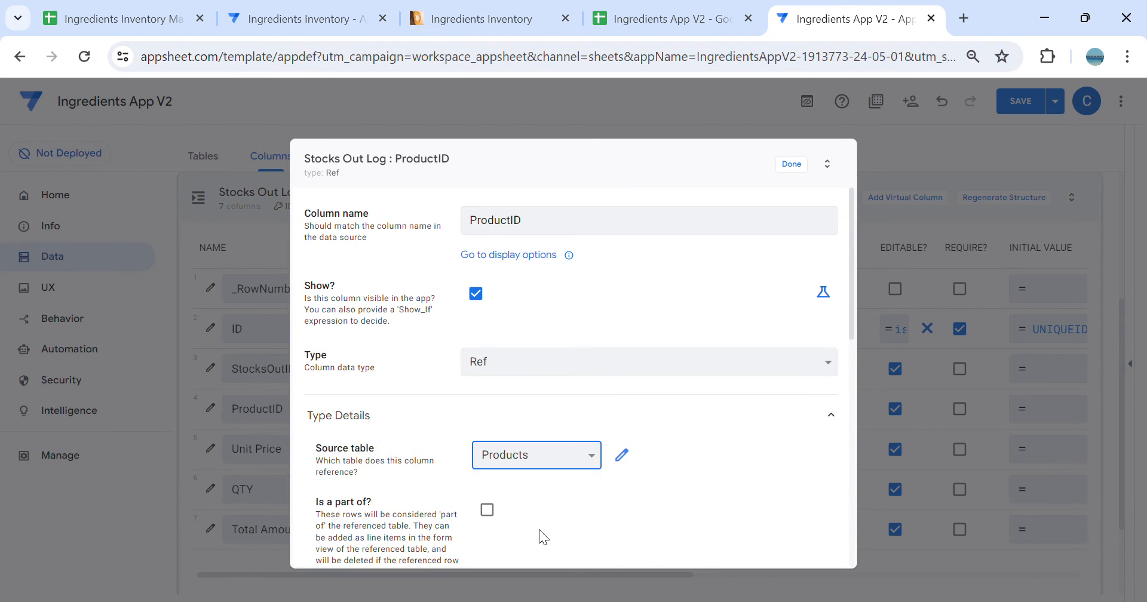
Begin ProductID's Valid If formula with an ORDERBY expression over the Products table
{"action": "scroll", "coordinate": [507, 501], "scroll_direction": "down", "scroll_amount": 2}
{"action": "scroll", "coordinate": [707, 388], "scroll_direction": "down", "scroll_amount": 5}
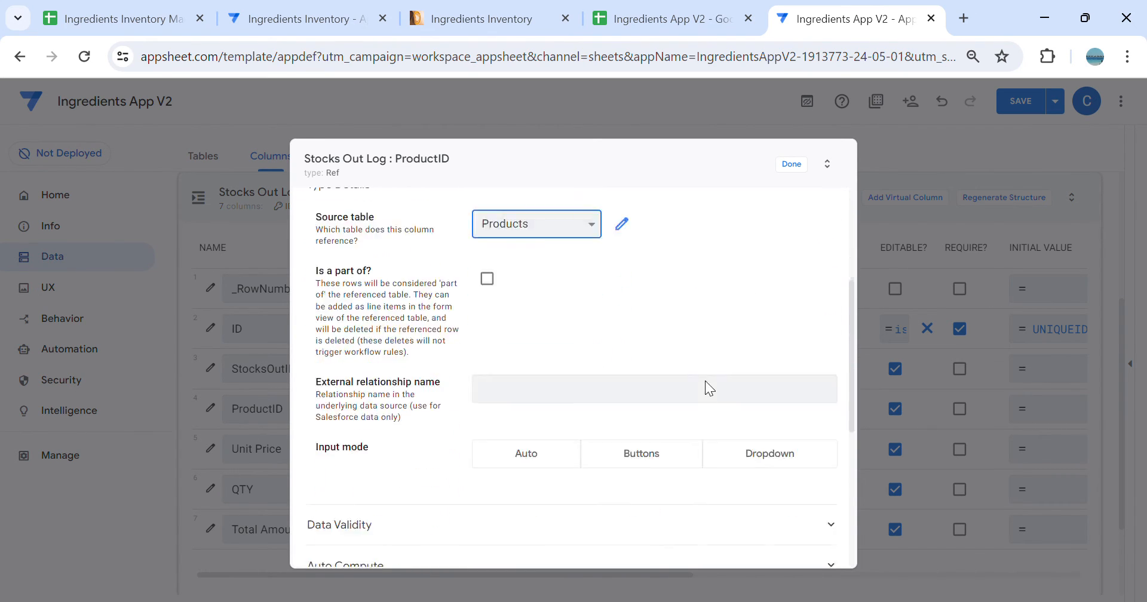
{"action": "left_click", "coordinate": [358, 399]}
{"action": "left_click", "coordinate": [548, 435]}
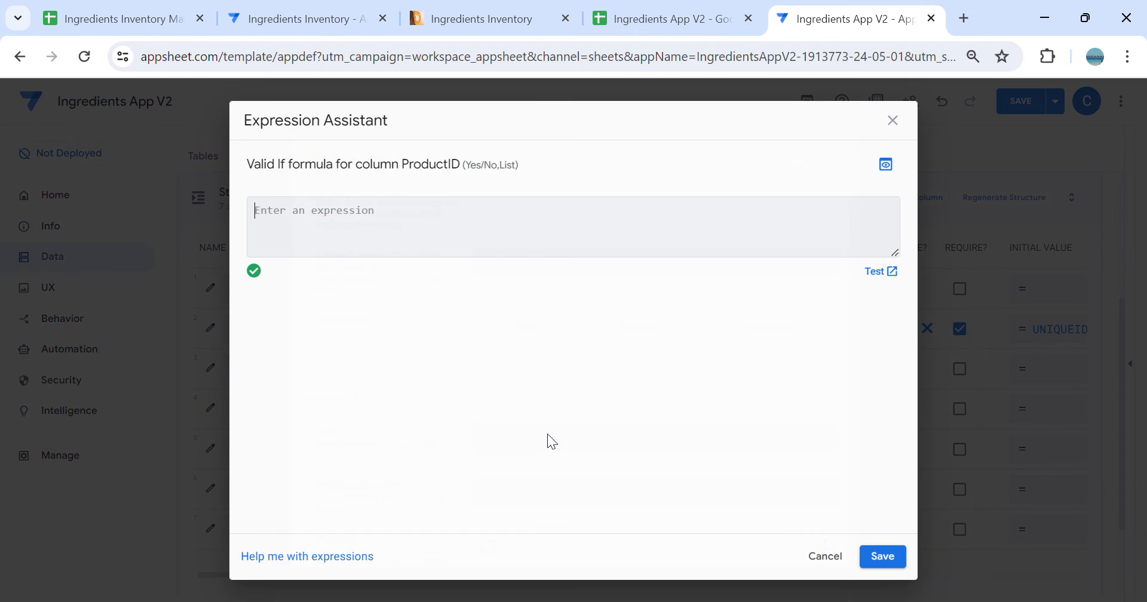
{"action": "type", "text": "o"}
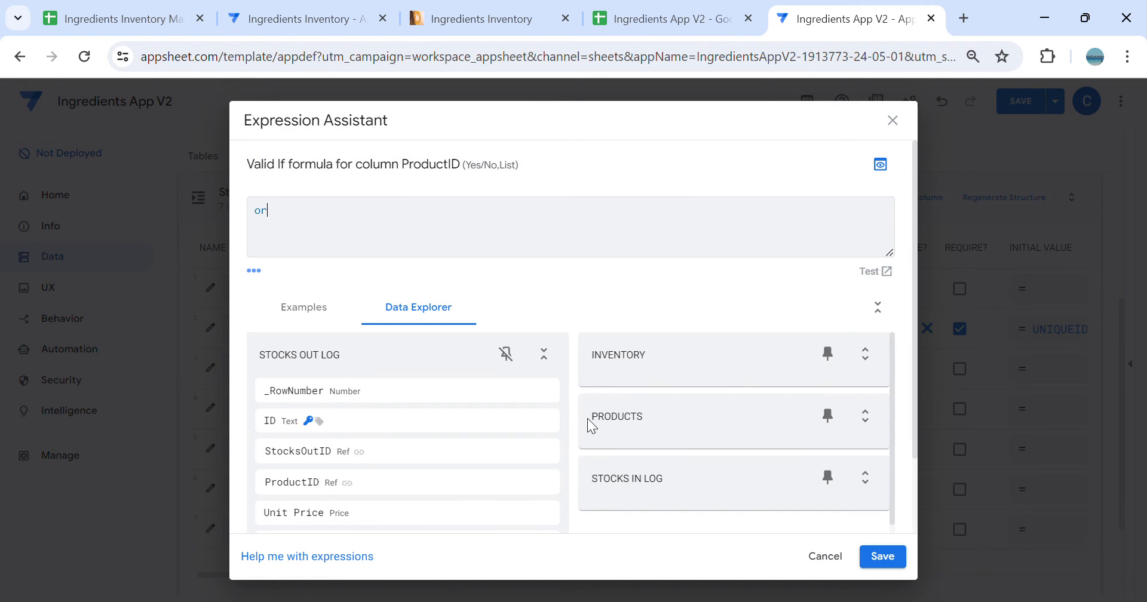
{"action": "key", "text": "BackSpace"}
{"action": "type", "text": "OR"}
{"action": "type", "text": "DERBY(PR"}
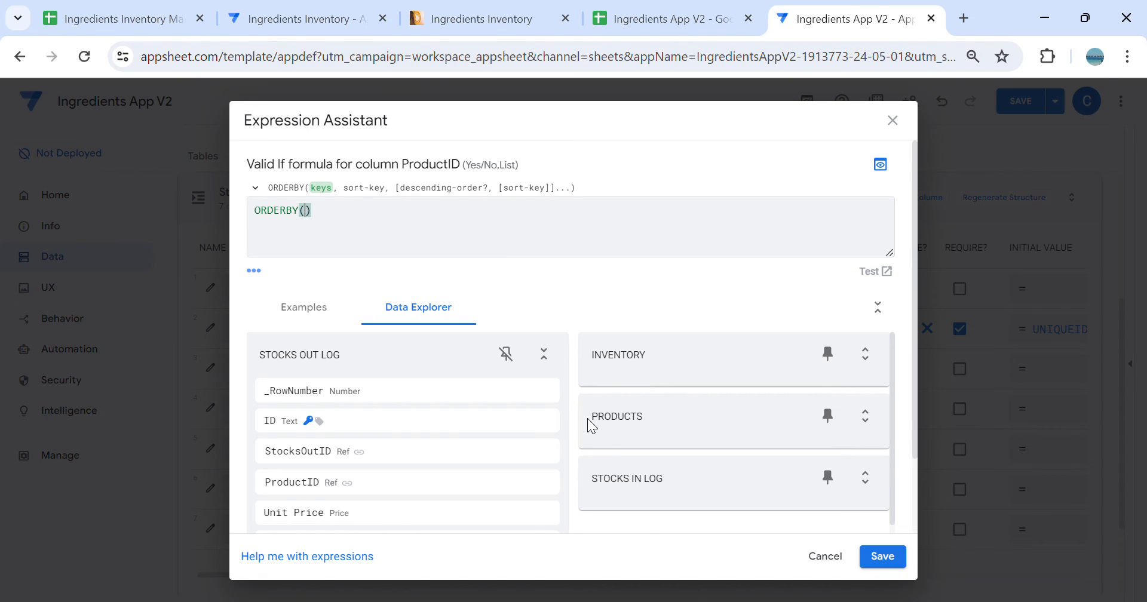
{"action": "left_click", "coordinate": [386, 231]}
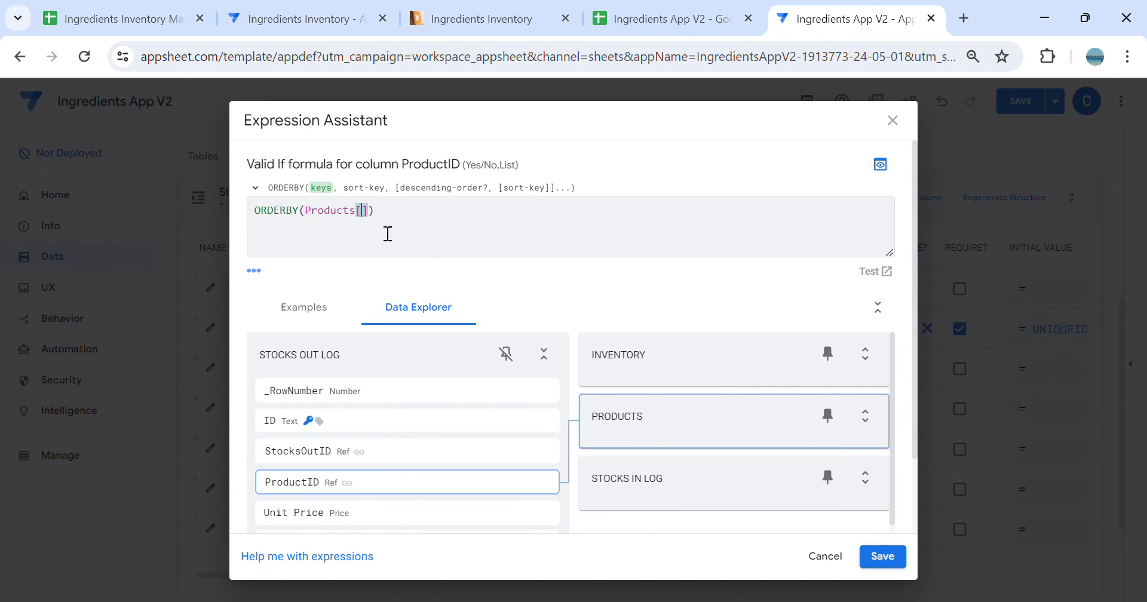
Complete ProductID's Valid If formula as ORDERBY(Products[ProductID],[Name],FALSE) and save the column settings
{"action": "left_click", "coordinate": [459, 317]}
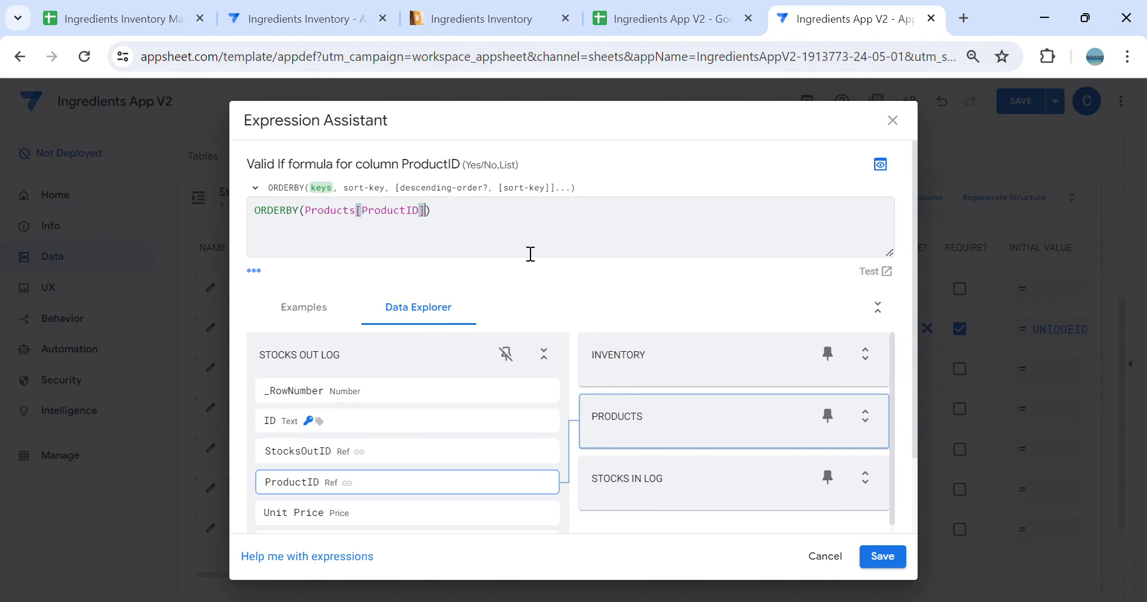
{"action": "type", "text": ",["}
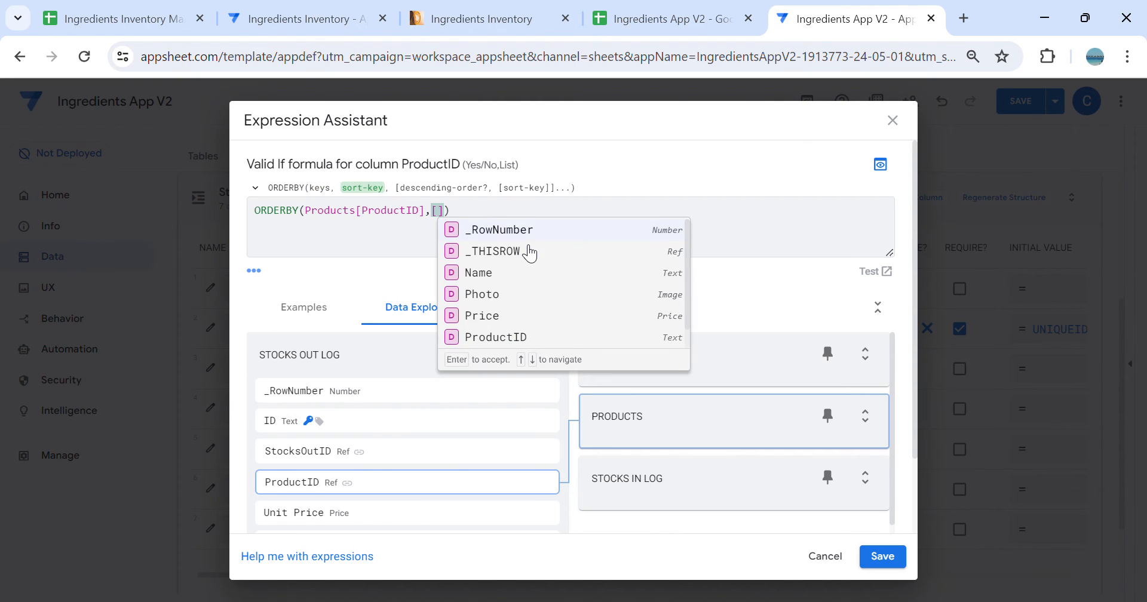
{"action": "left_click", "coordinate": [476, 278]}
{"action": "type", "text": ",FALSE"}
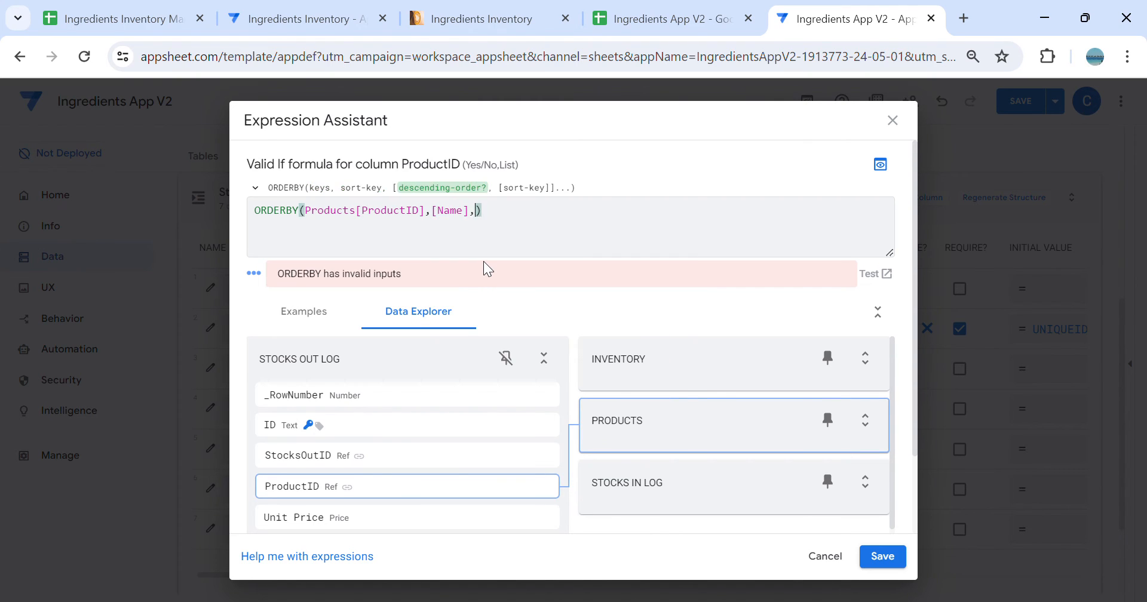
{"action": "left_click", "coordinate": [884, 559]}
{"action": "left_click", "coordinate": [795, 173]}
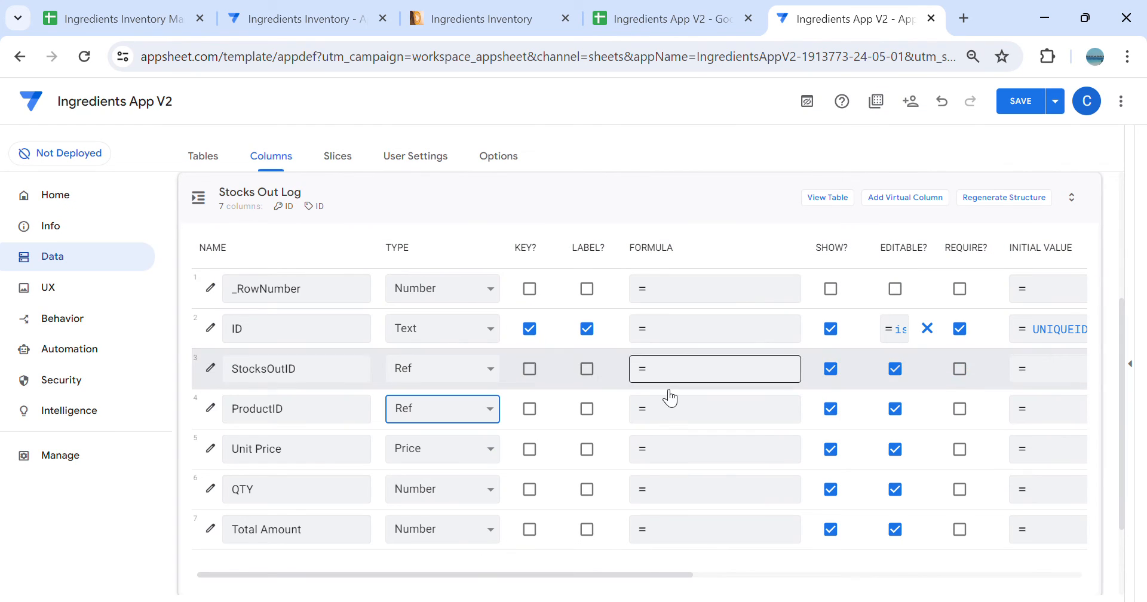
Make the StocksOutID, ProductID and Unit Price columns of the Stocks Out Log table required
{"action": "left_click", "coordinate": [961, 370]}
{"action": "left_click", "coordinate": [961, 411]}
{"action": "left_click", "coordinate": [961, 450]}
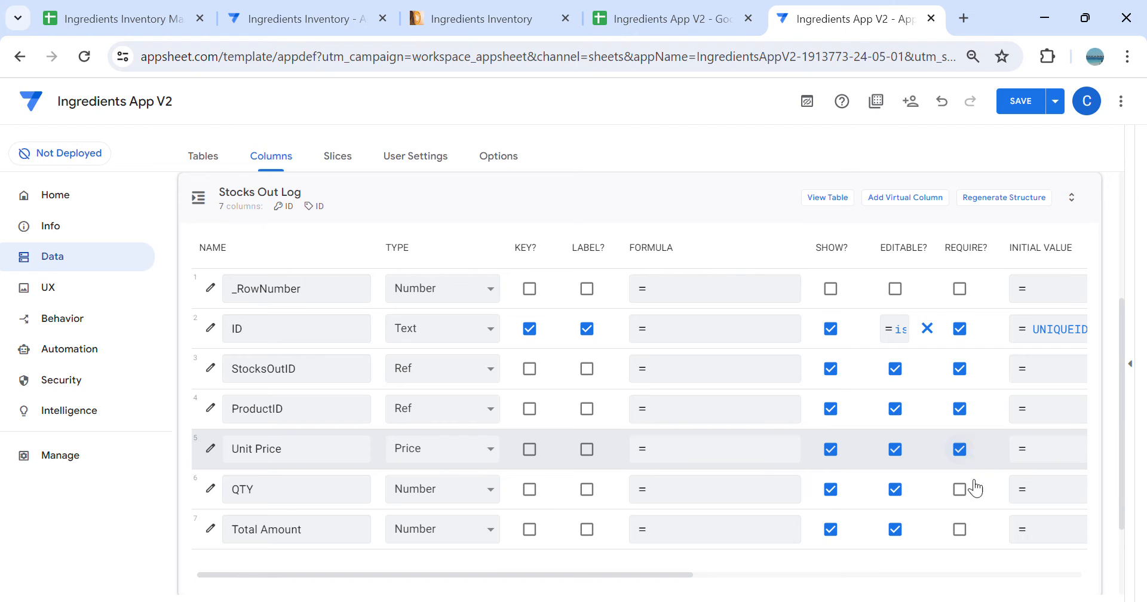
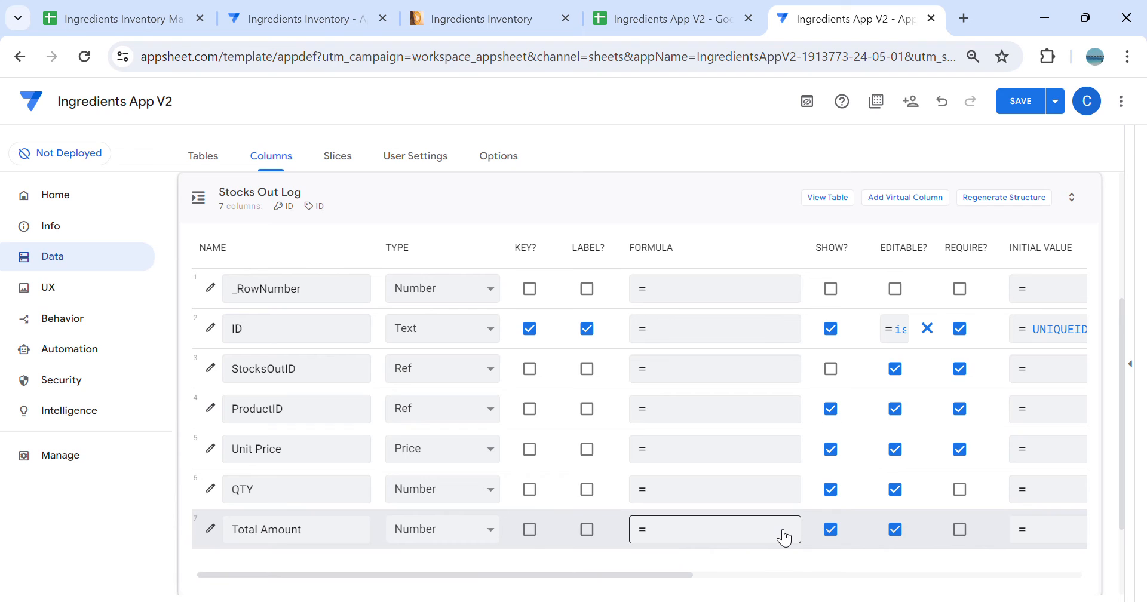
Give the Unit Price column the app formula [ProductID].[Price], inserted from the Products table's Price column
{"action": "left_click", "coordinate": [672, 455]}
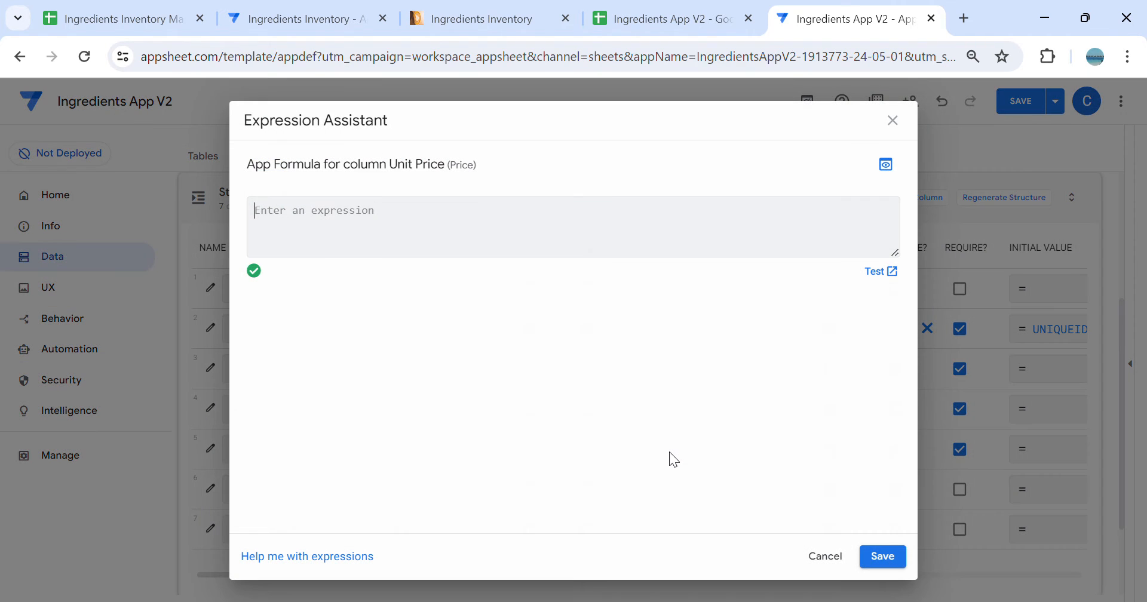
{"action": "left_click", "coordinate": [874, 423]}
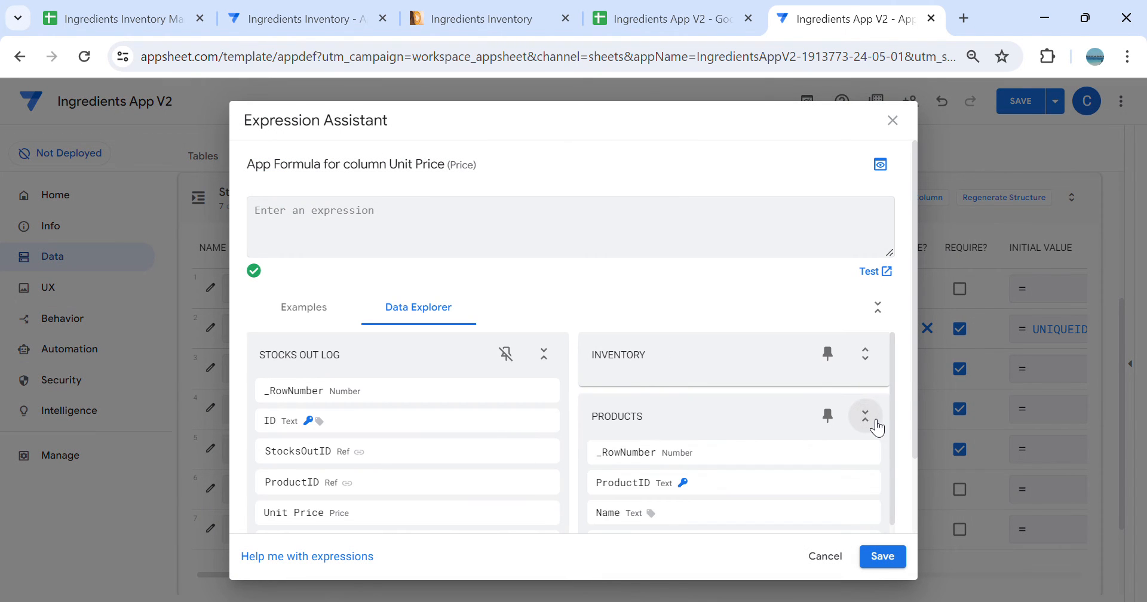
{"action": "scroll", "coordinate": [877, 428], "scroll_direction": "down", "scroll_amount": 1}
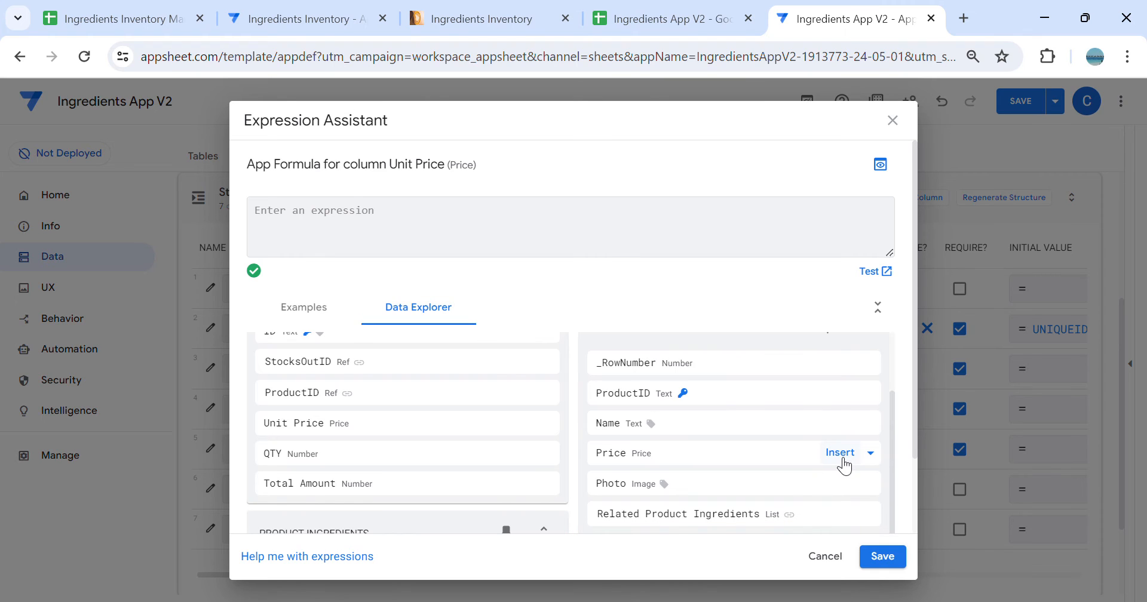
{"action": "left_click", "coordinate": [840, 452]}
{"action": "left_click", "coordinate": [891, 556]}
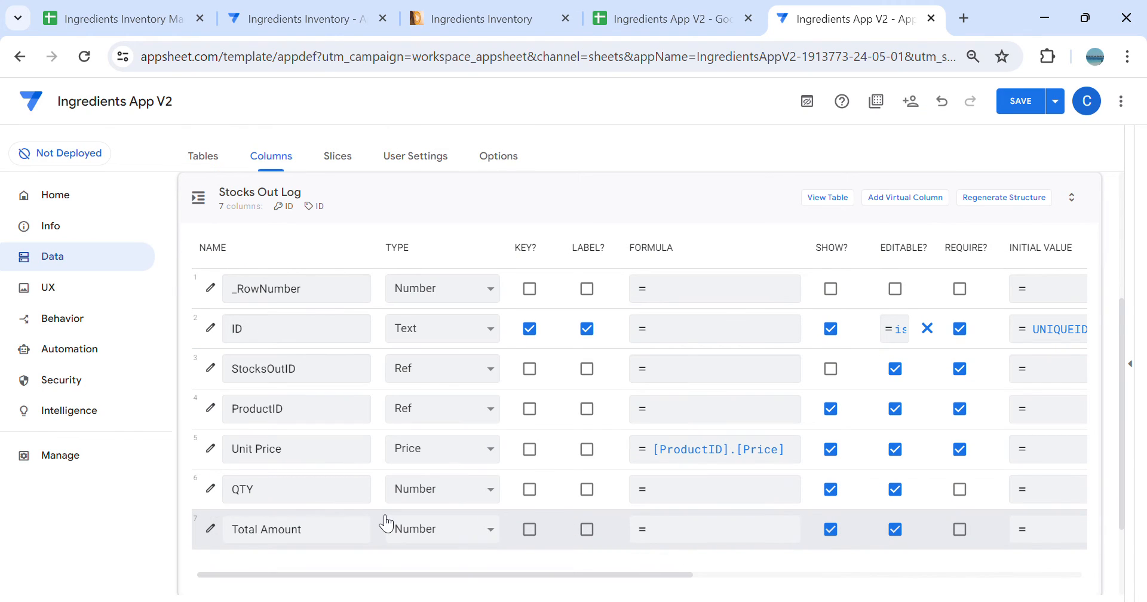
Make the QTY and Total Amount columns required and set Total Amount's type to Price
{"action": "left_click", "coordinate": [959, 489]}
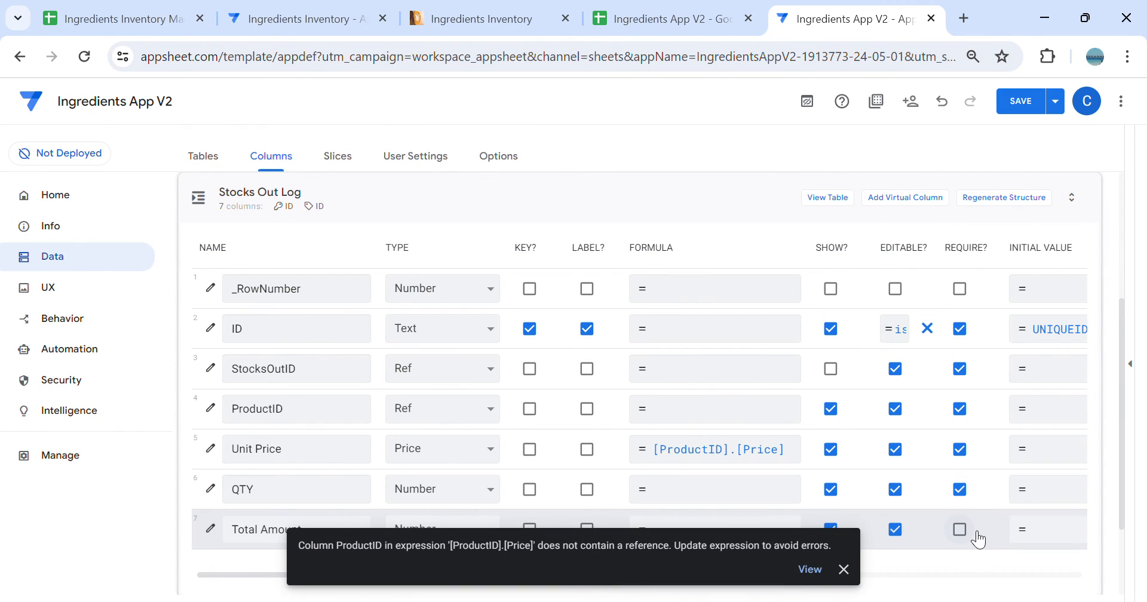
{"action": "left_click", "coordinate": [962, 530]}
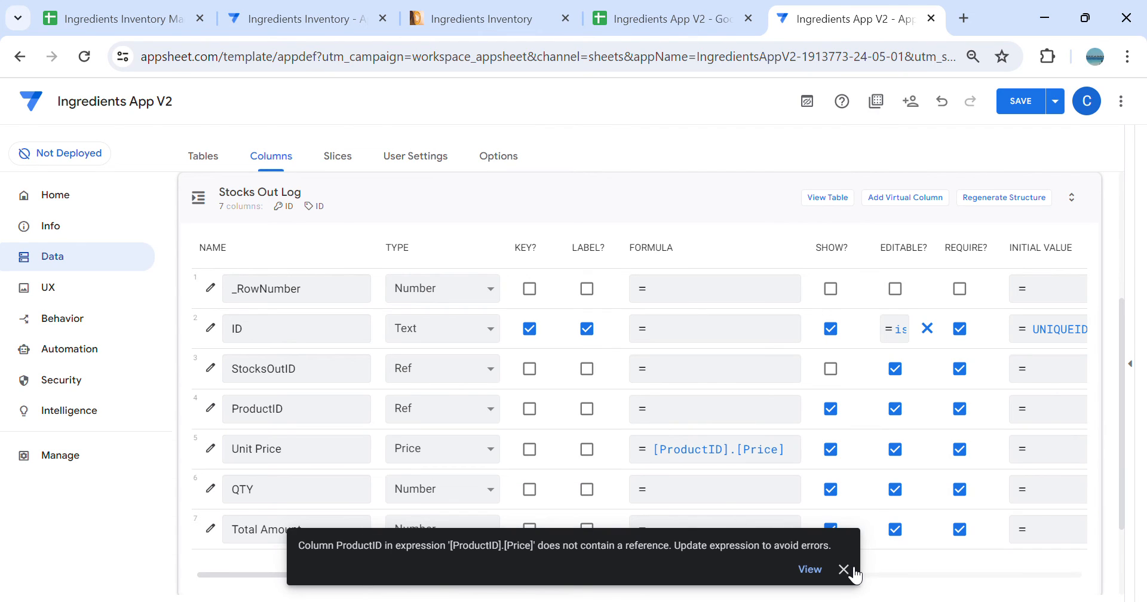
{"action": "left_click", "coordinate": [854, 573]}
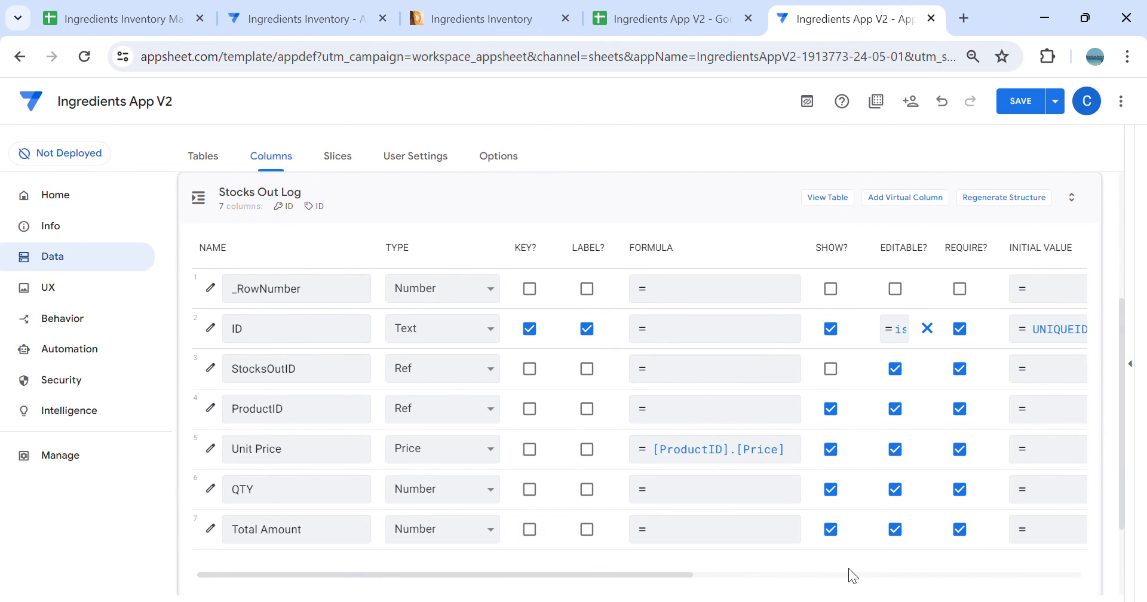
{"action": "left_click", "coordinate": [476, 537]}
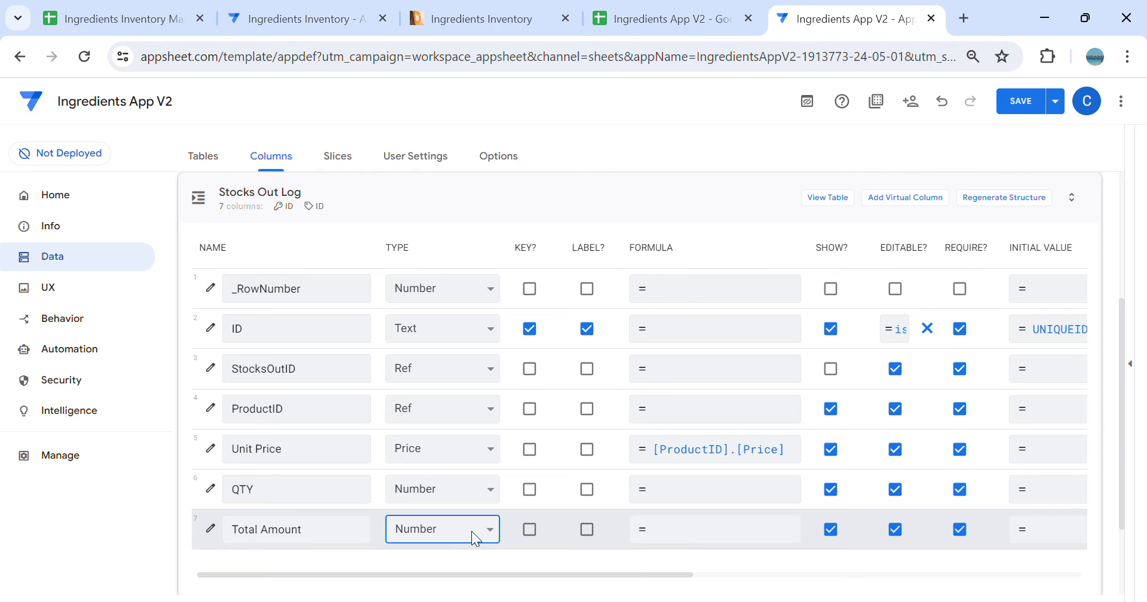
{"action": "left_click", "coordinate": [425, 449]}
Give the Total Amount column the app formula [QTY]*[Unit Price] and save the app
{"action": "left_click", "coordinate": [674, 525]}
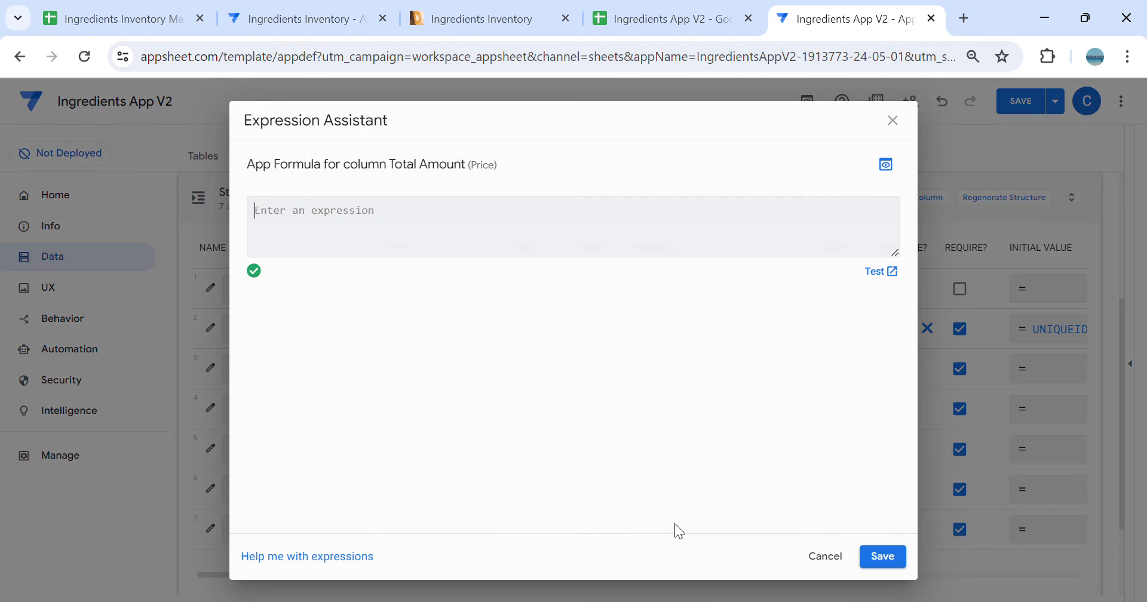
{"action": "type", "text": "[Q"}
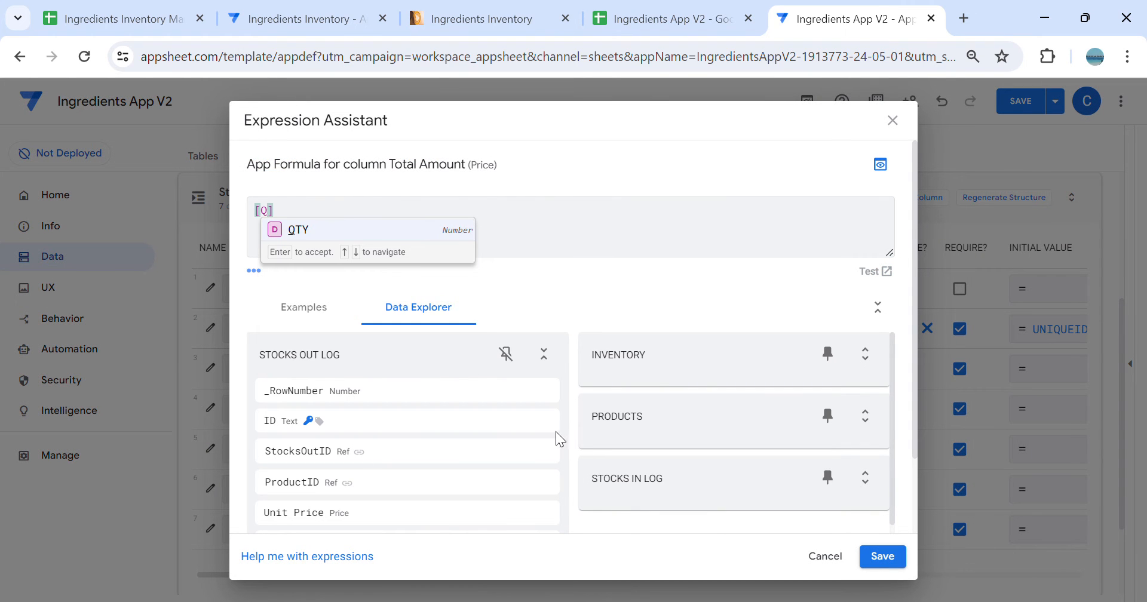
{"action": "left_click", "coordinate": [317, 239]}
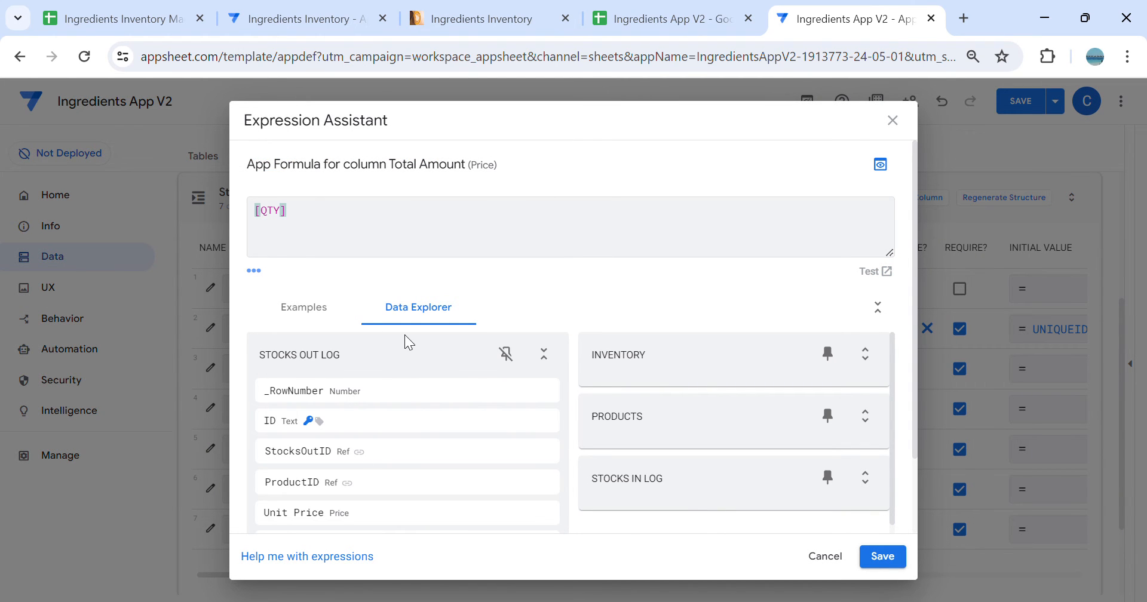
{"action": "type", "text": "*["}
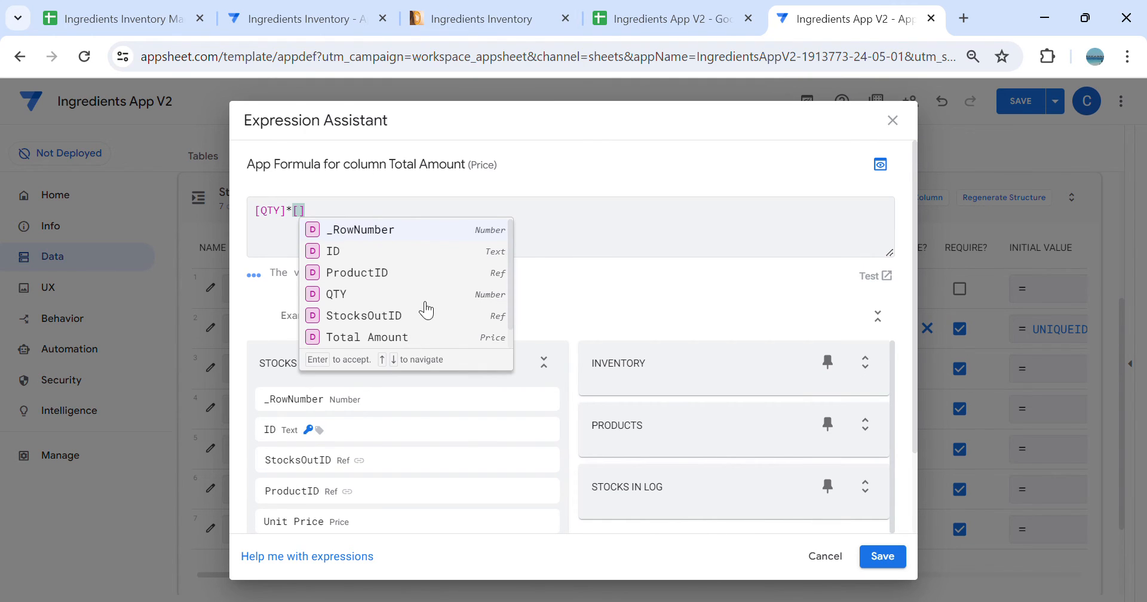
{"action": "scroll", "coordinate": [426, 310], "scroll_direction": "down", "scroll_amount": 1}
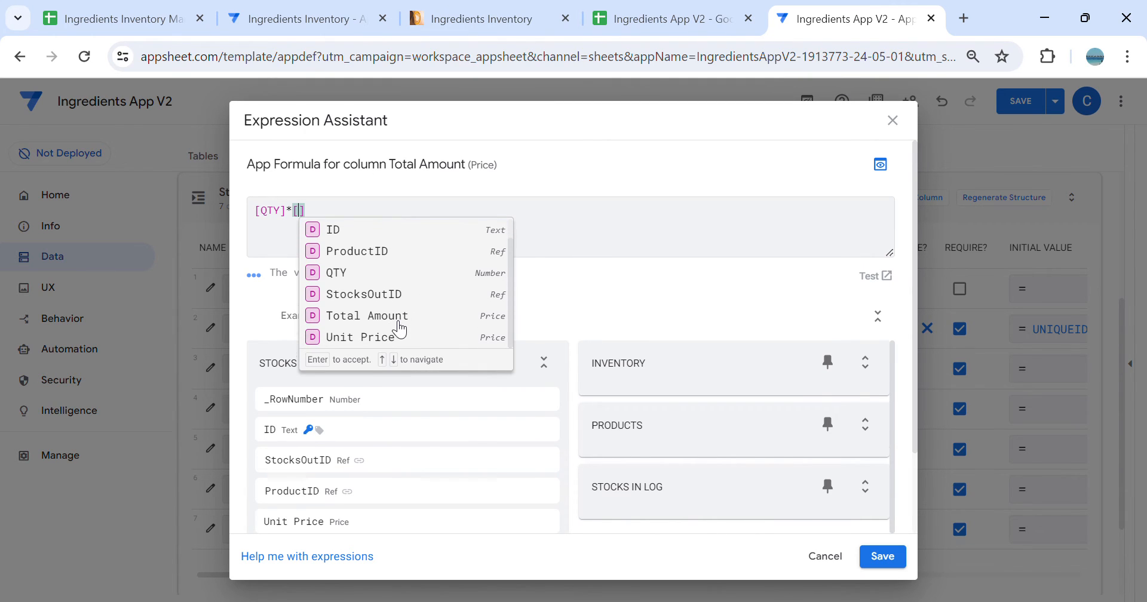
{"action": "left_click", "coordinate": [404, 338]}
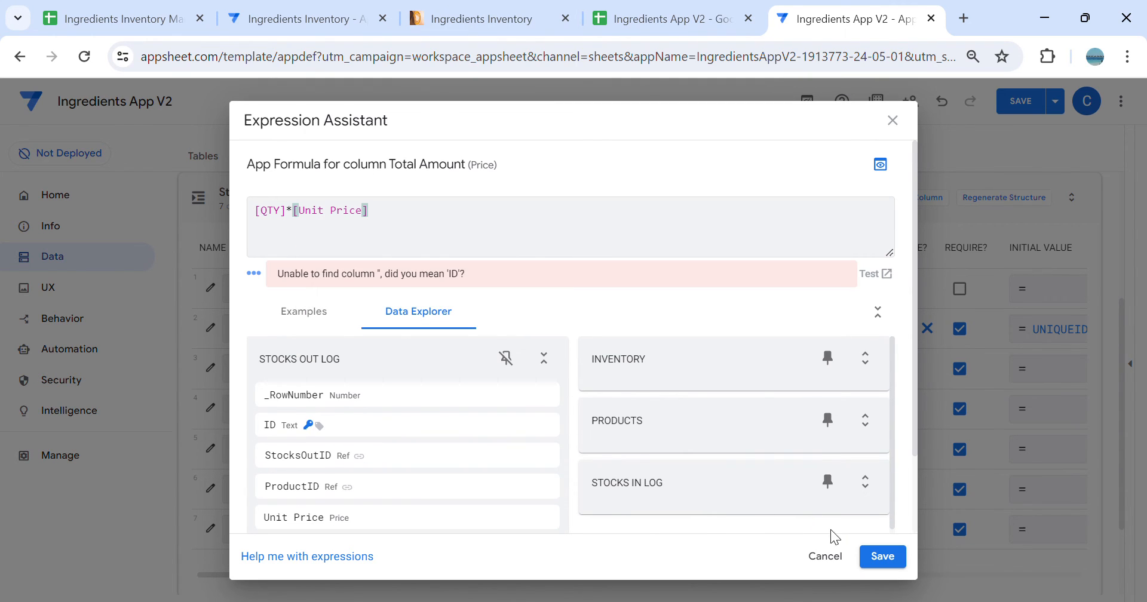
{"action": "left_click", "coordinate": [882, 556]}
{"action": "left_click", "coordinate": [1035, 110]}
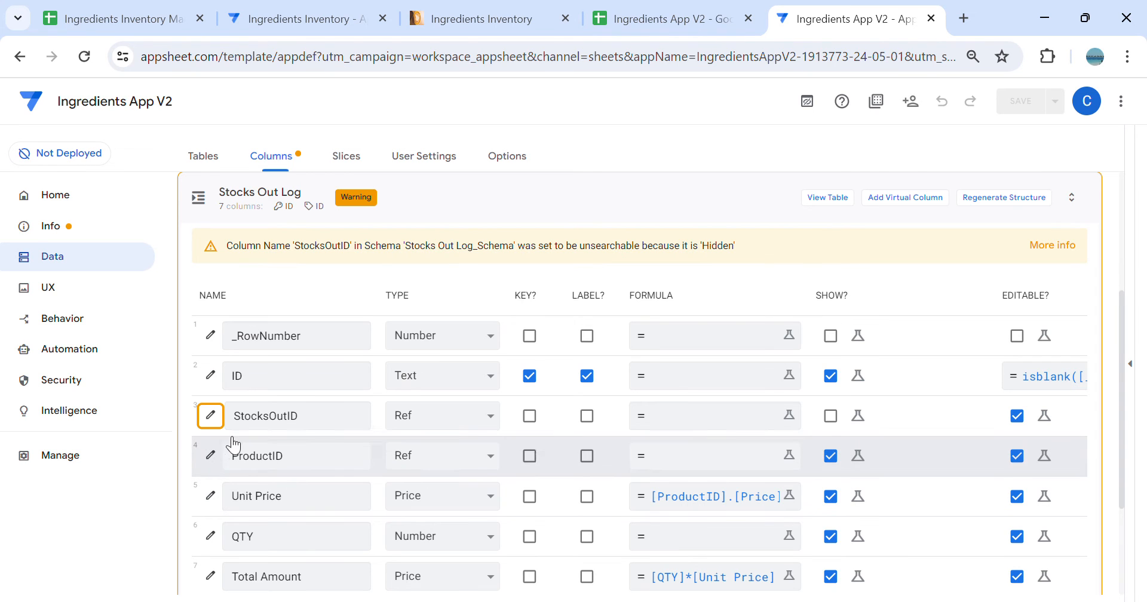
Check the reference settings of the StocksOutID column in the Stocks Out Log table
{"action": "left_click", "coordinate": [211, 415]}
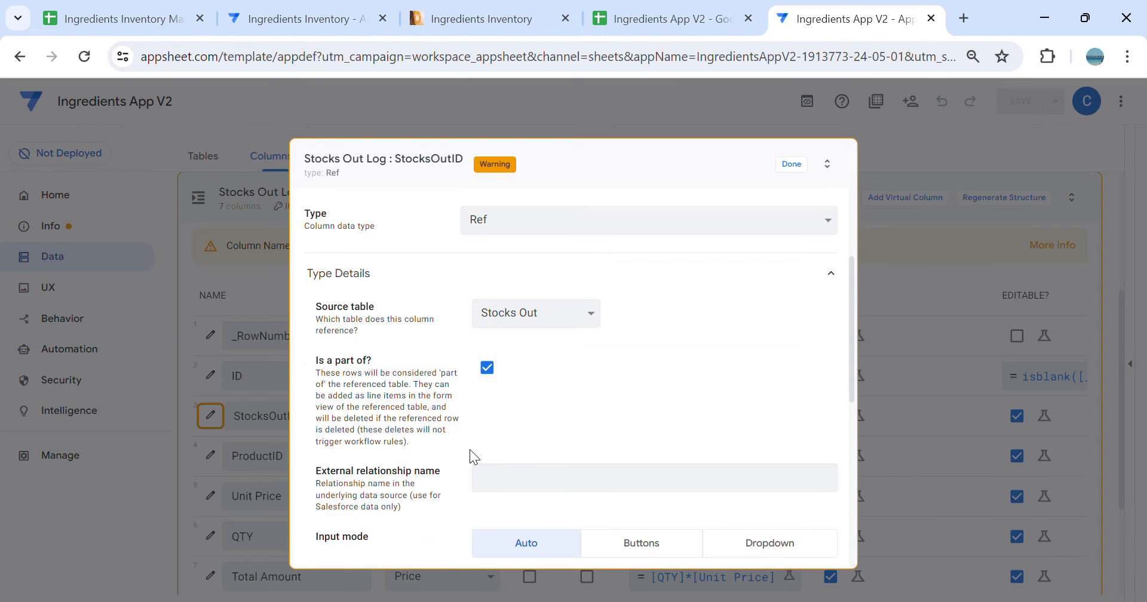
{"action": "left_click", "coordinate": [792, 165]}
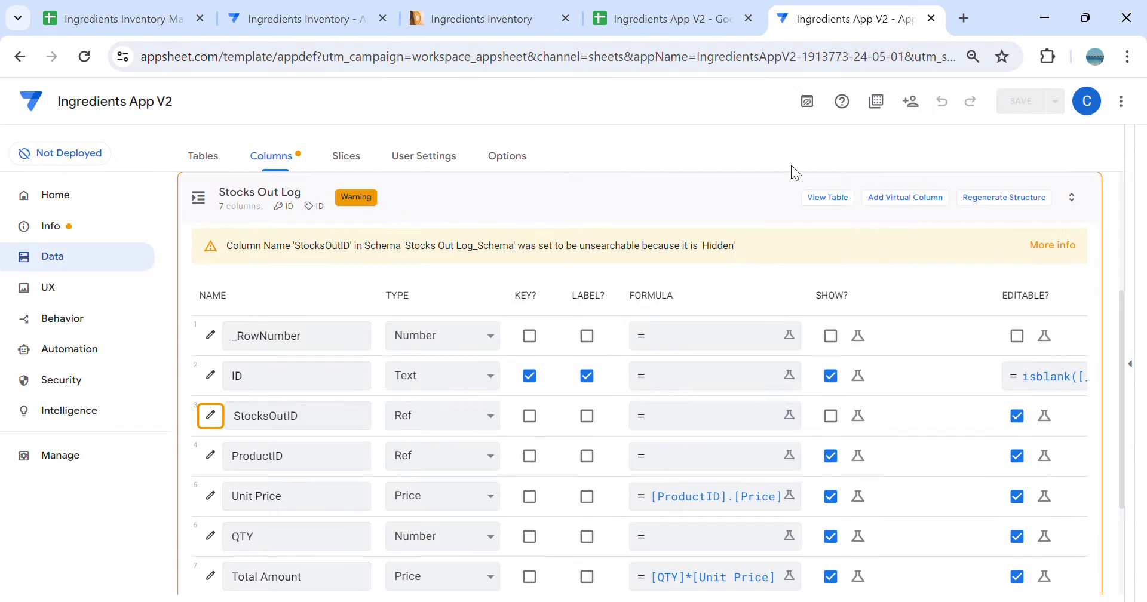
Clear the description of the Related Stocks Out Logs column in the Stocks Out table
{"action": "left_click", "coordinate": [197, 158]}
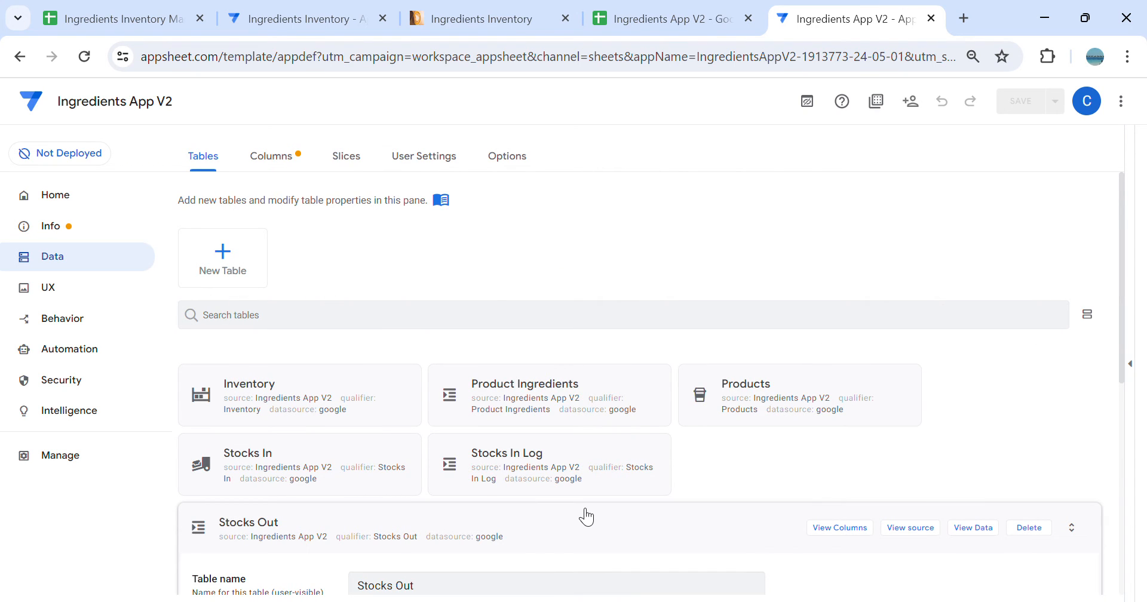
{"action": "left_click", "coordinate": [840, 528]}
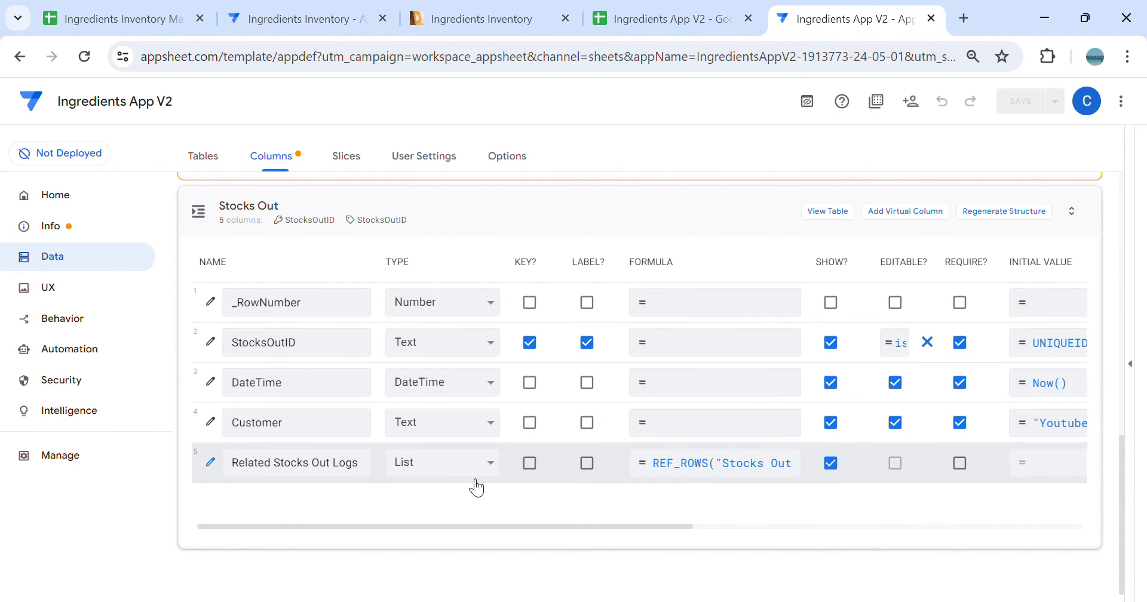
{"action": "left_click", "coordinate": [211, 463]}
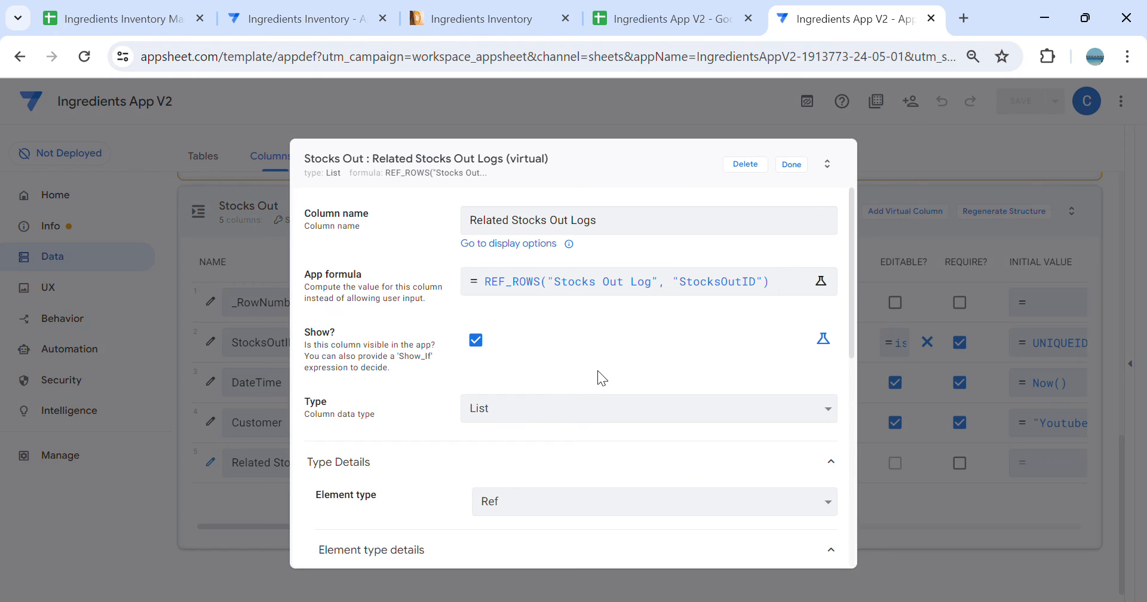
{"action": "scroll", "coordinate": [598, 372], "scroll_direction": "down", "scroll_amount": 8}
{"action": "left_click", "coordinate": [587, 487]}
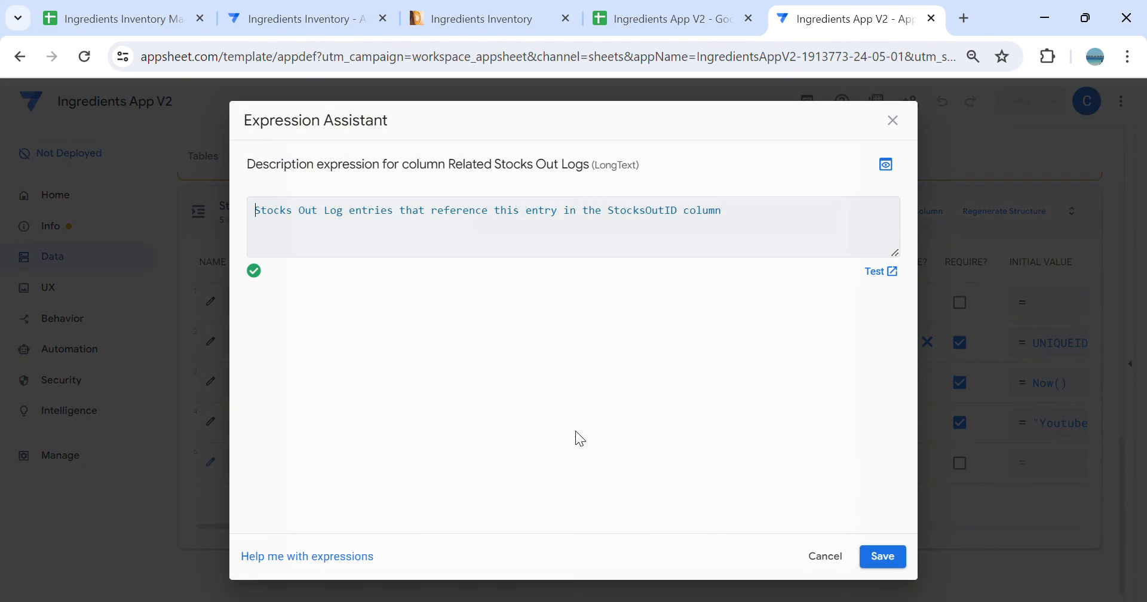
{"action": "left_click_drag", "start_coordinate": [790, 234], "coordinate": [231, 184]}
{"action": "key", "text": "BackSpace"}
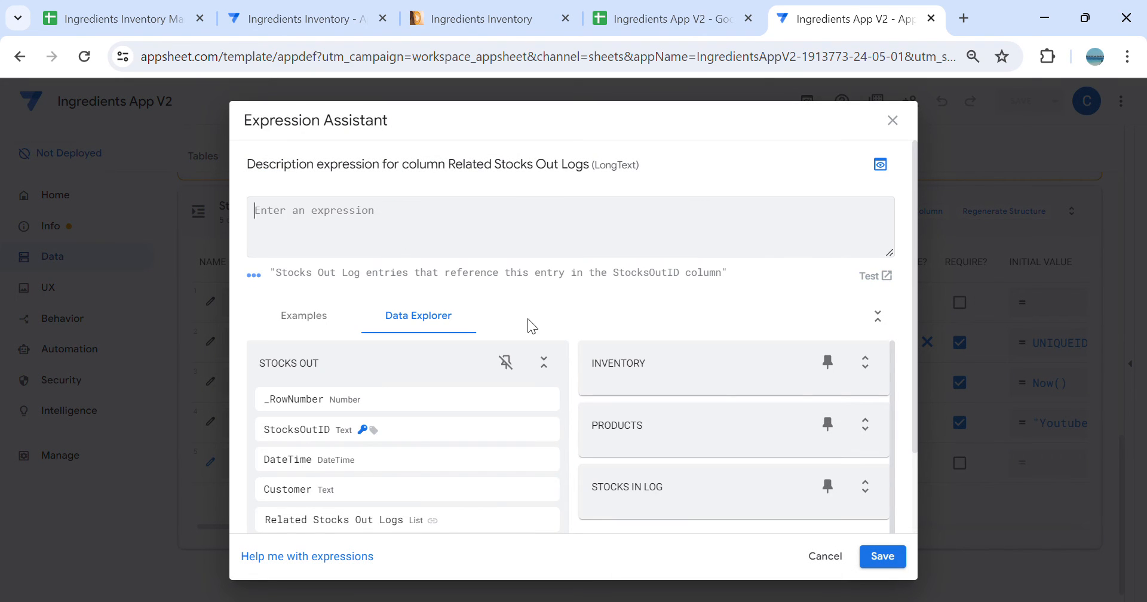
{"action": "left_click", "coordinate": [882, 557]}
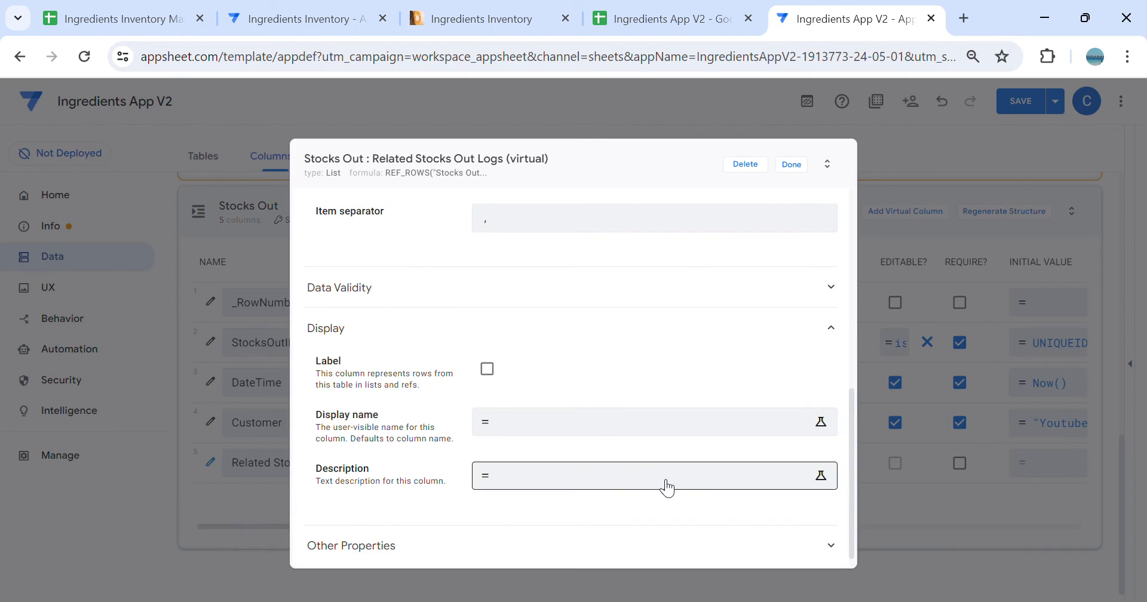
Set the display name of the Related Stocks Out Logs column to "Products" and save the app
{"action": "left_click", "coordinate": [632, 432]}
{"action": "type", "text": "\"\""}
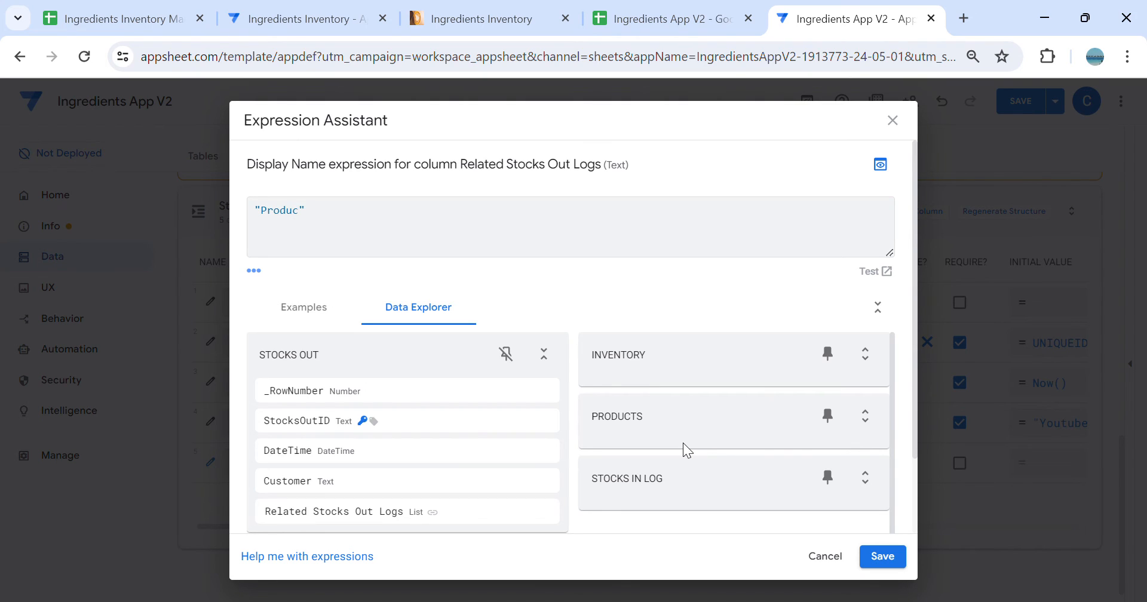
{"action": "left_click", "coordinate": [883, 556]}
{"action": "left_click", "coordinate": [792, 164]}
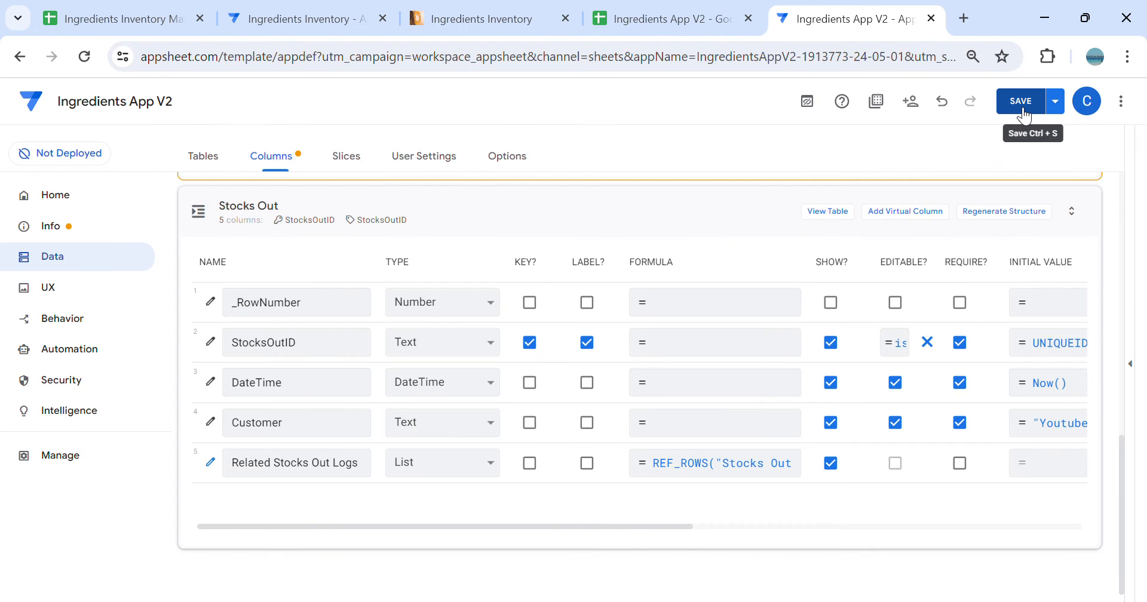
{"action": "left_click", "coordinate": [1020, 102]}
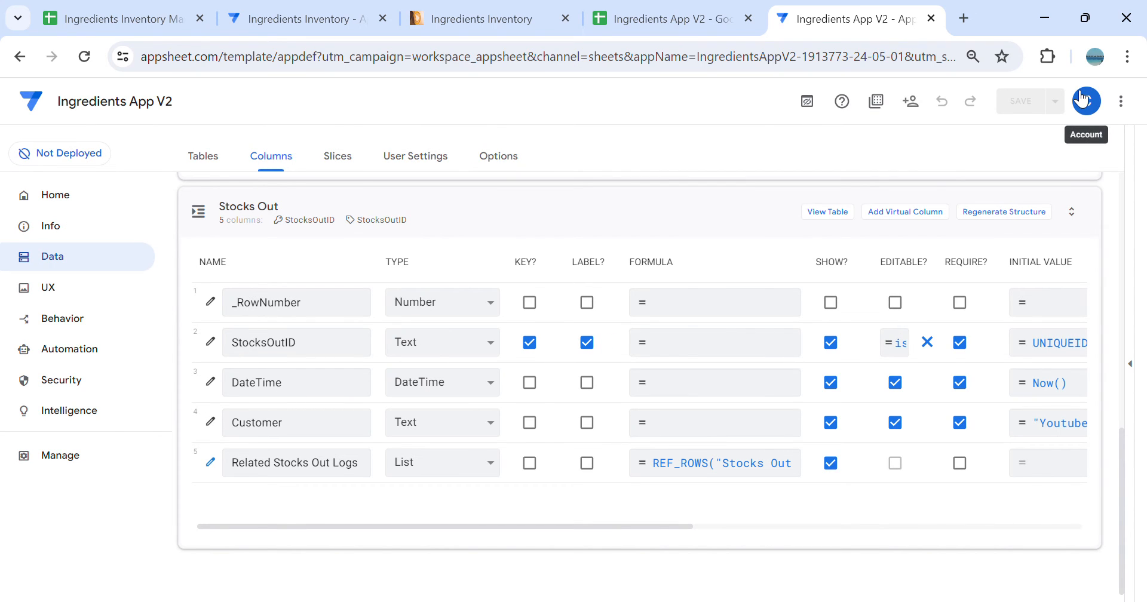
Open the UX section, and in the Ingredients Inventory app discard the unsaved Americano entry of the New Order POS form
{"action": "left_click", "coordinate": [48, 288]}
{"action": "left_click", "coordinate": [490, 18]}
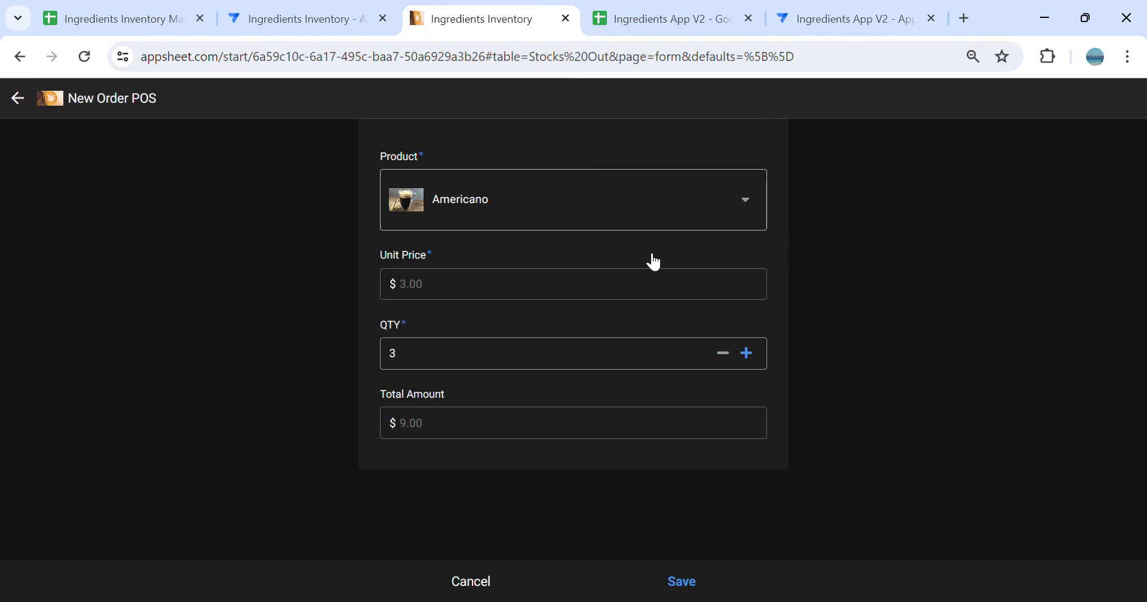
{"action": "left_click", "coordinate": [476, 582]}
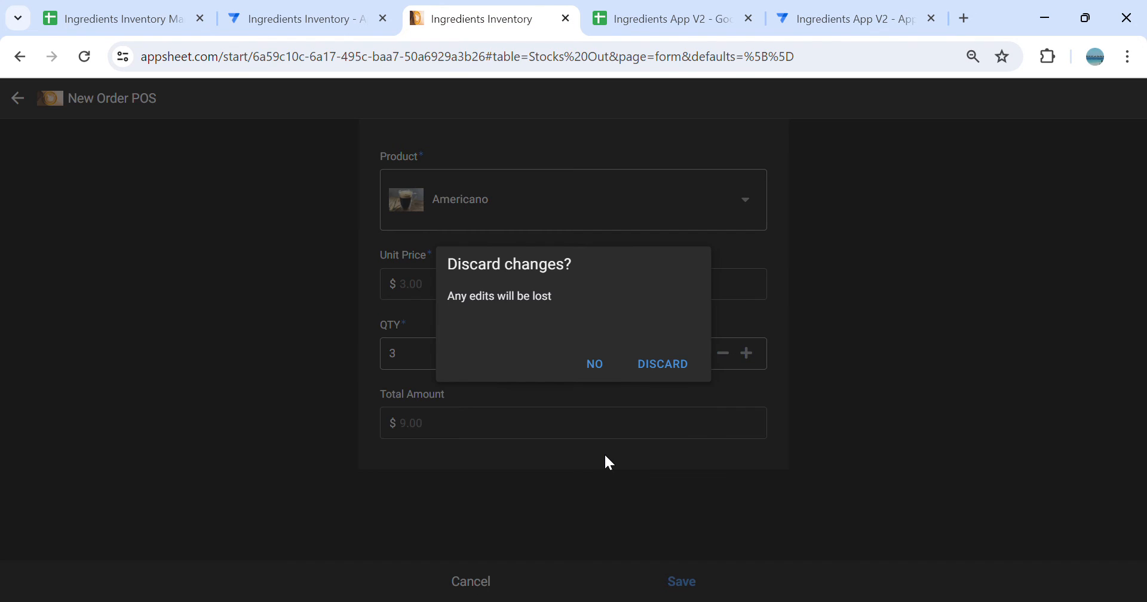
{"action": "left_click", "coordinate": [661, 362]}
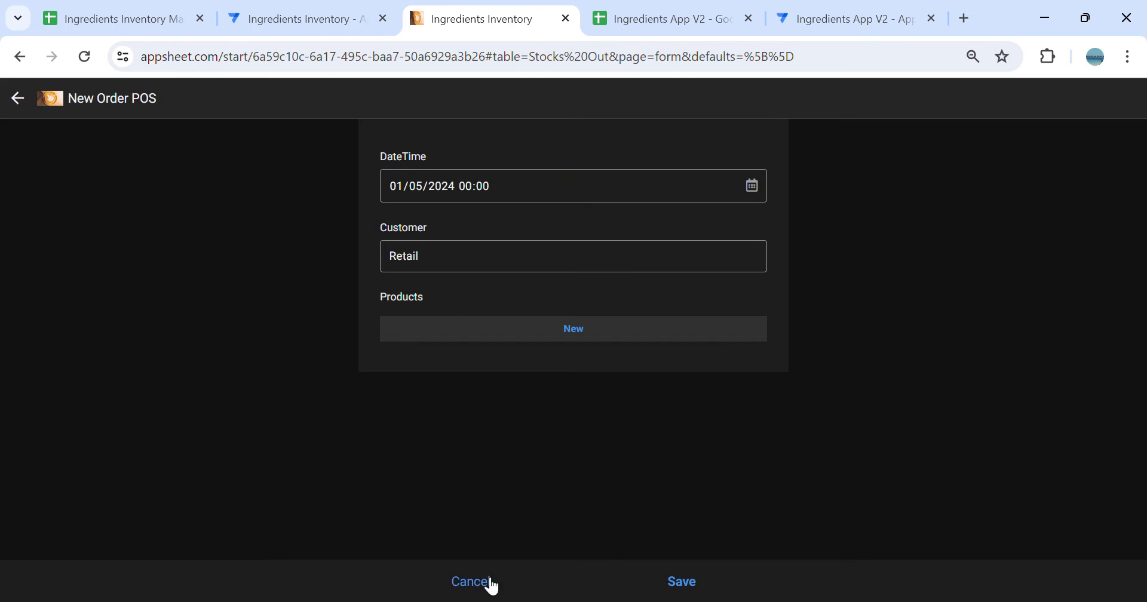
Cancel the New Order POS form, then switch to the Ingredients App V2 editor and create a new view in the last position
{"action": "left_click", "coordinate": [485, 582]}
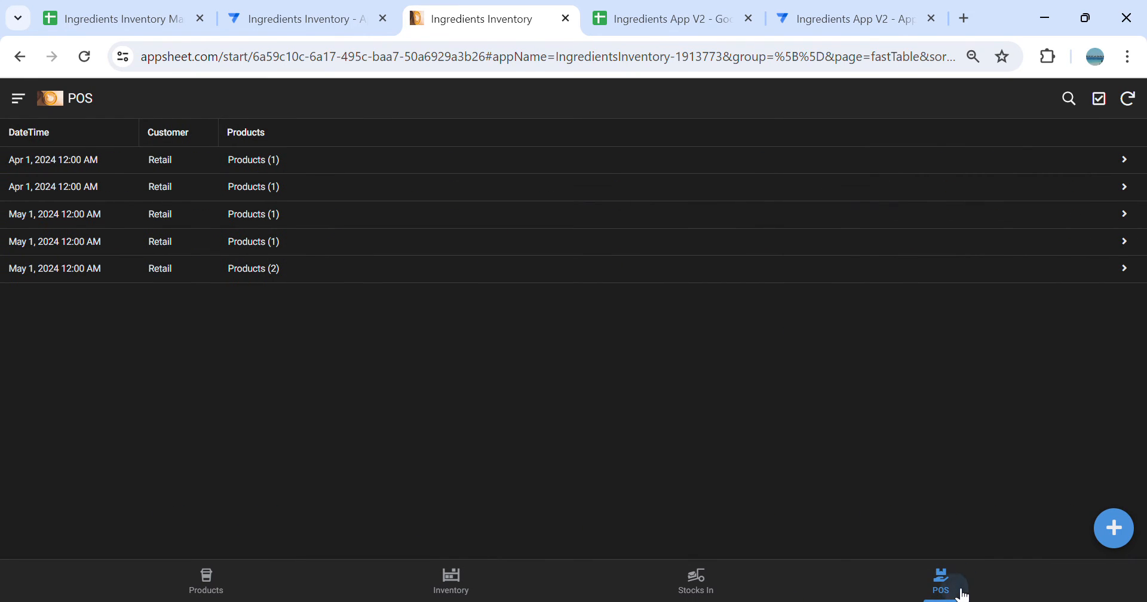
{"action": "left_click", "coordinate": [851, 20]}
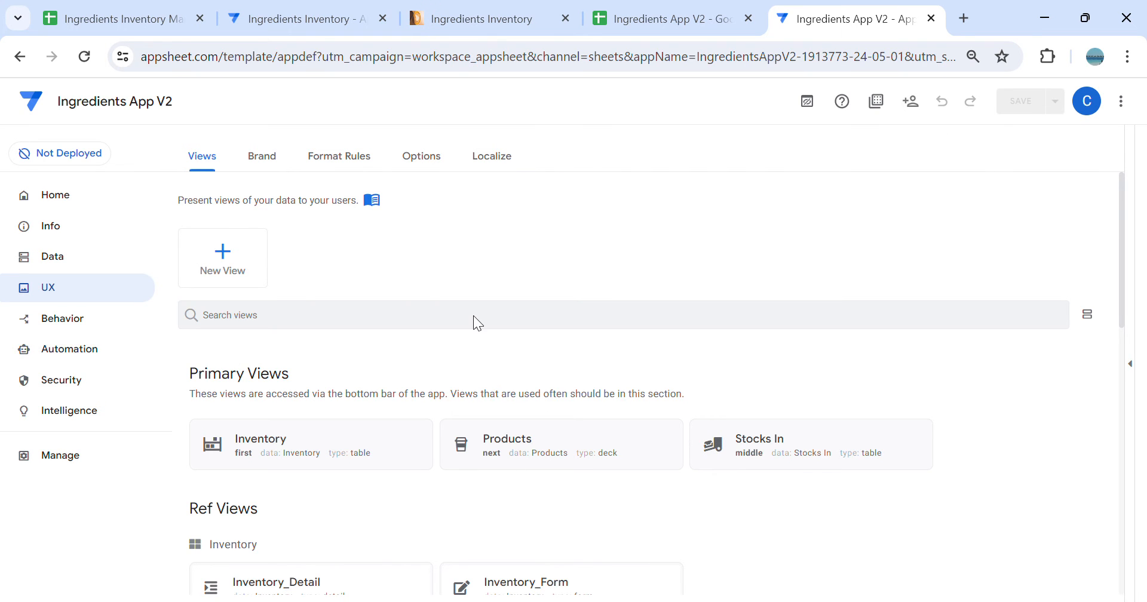
{"action": "left_click", "coordinate": [235, 265]}
{"action": "left_click", "coordinate": [430, 449]}
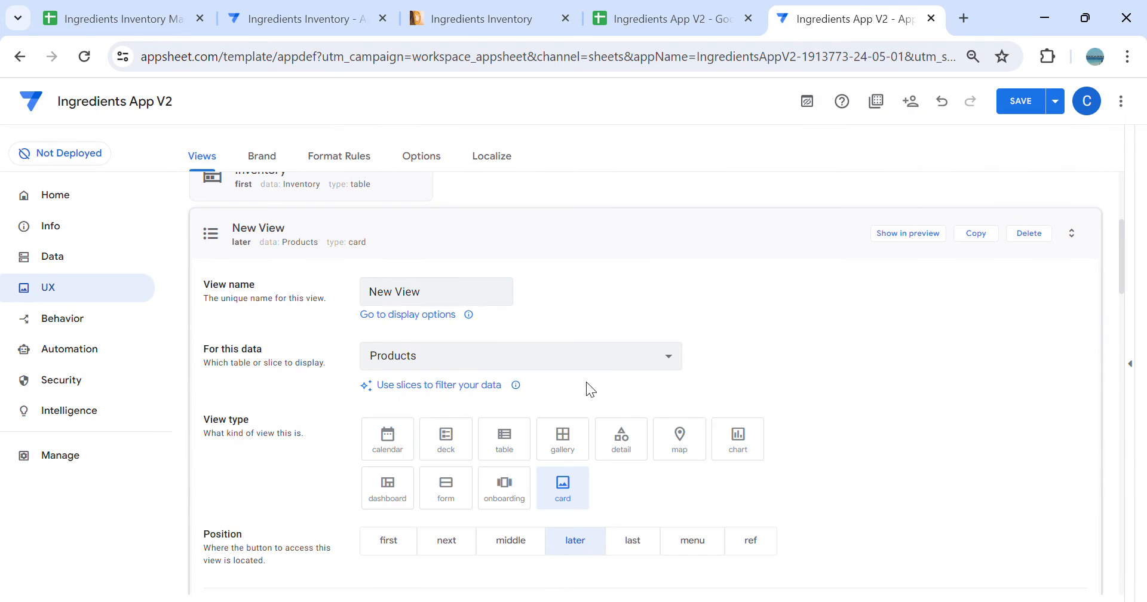
{"action": "left_click", "coordinate": [653, 556]}
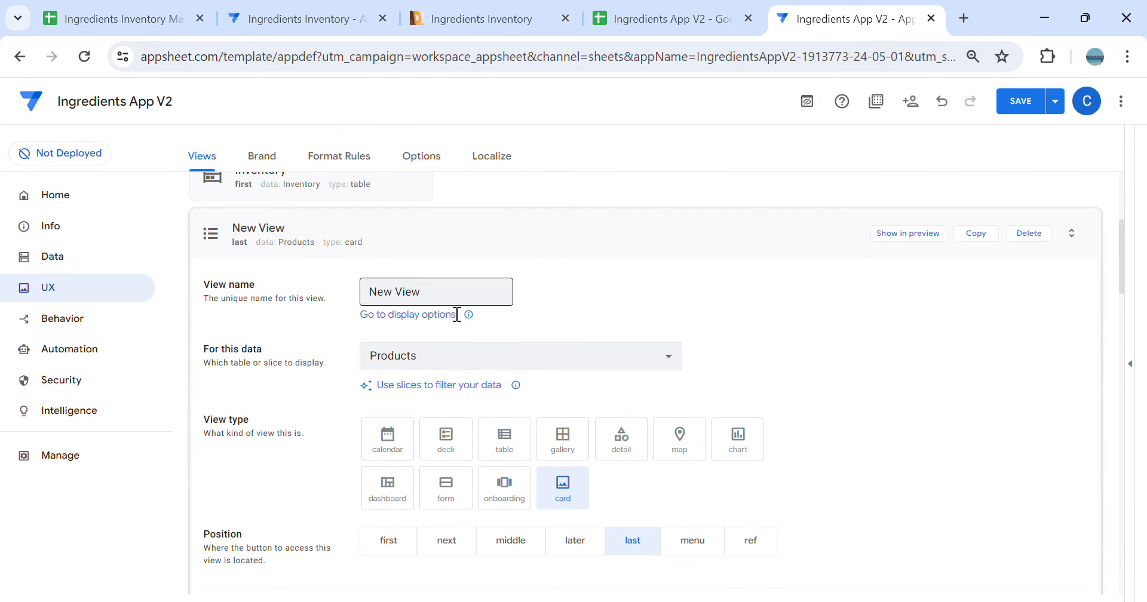
Name the new view "POS" and set its data source to the Stocks Out table
{"action": "triple_click", "coordinate": [460, 296]}
{"action": "key", "text": "BackSpace"}
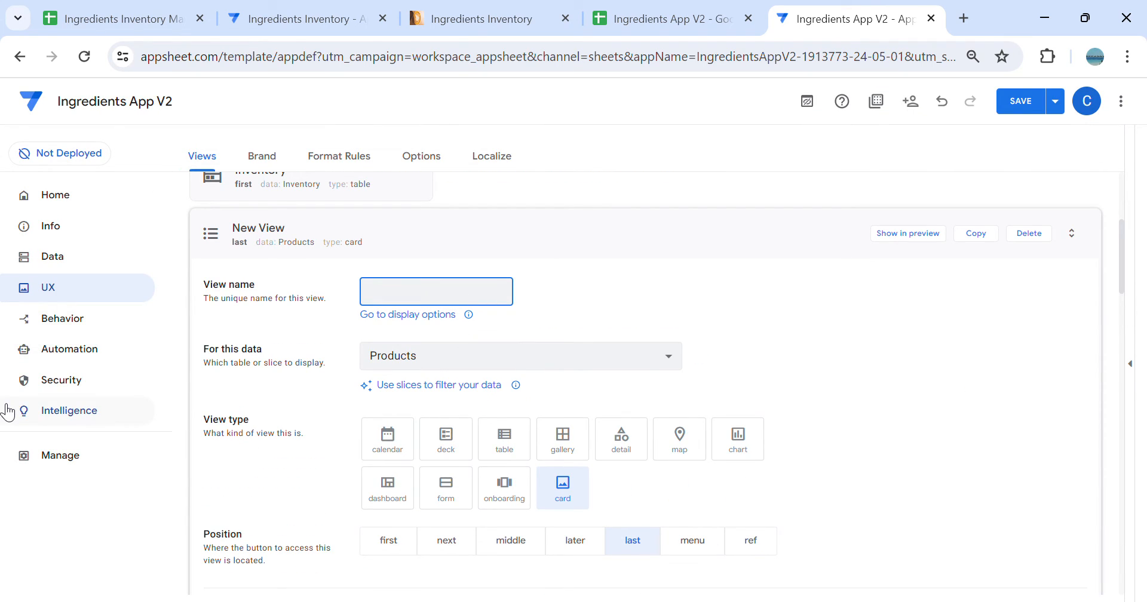
{"action": "type", "text": "POS"}
{"action": "key", "text": "Tab"}
{"action": "scroll", "coordinate": [197, 361], "scroll_direction": "down", "scroll_amount": 1}
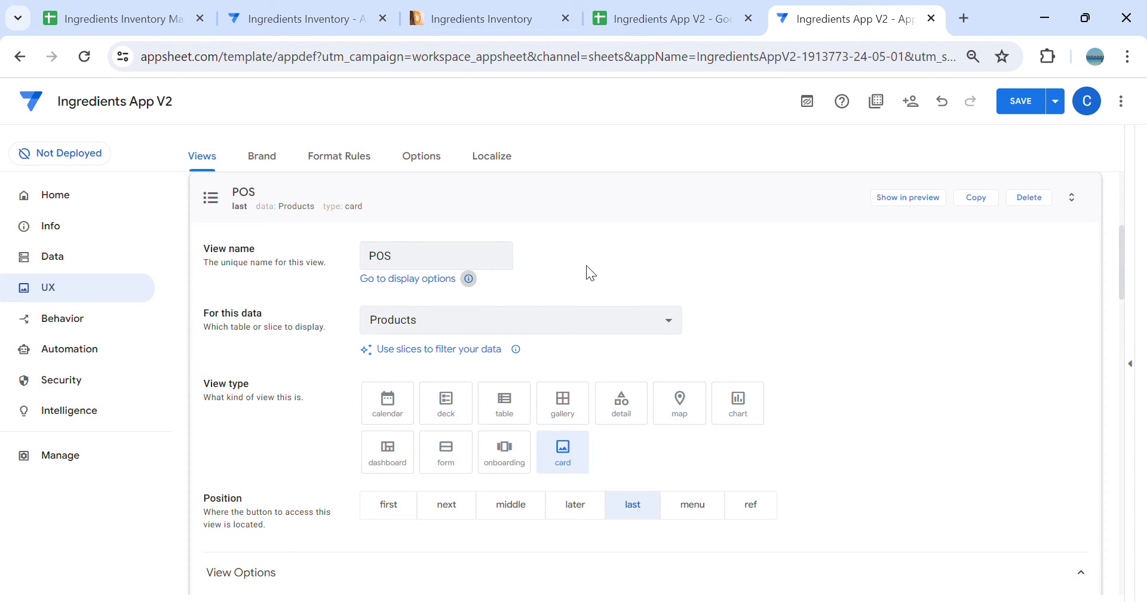
{"action": "left_click", "coordinate": [559, 323]}
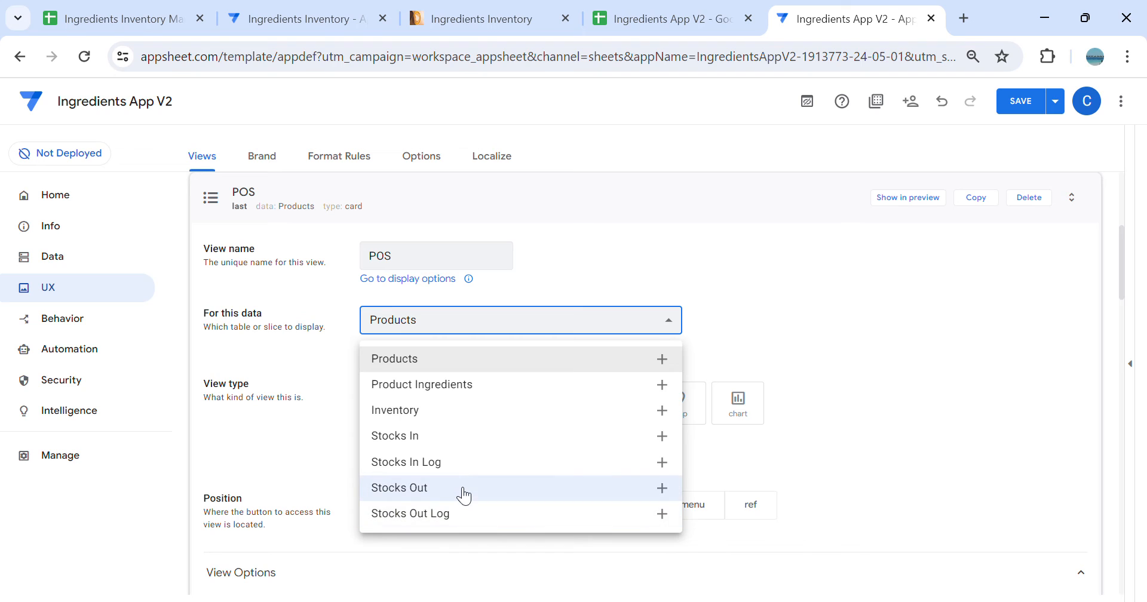
{"action": "left_click", "coordinate": [462, 489]}
Set the view type of the POS view to table
{"action": "scroll", "coordinate": [747, 322], "scroll_direction": "down", "scroll_amount": 3}
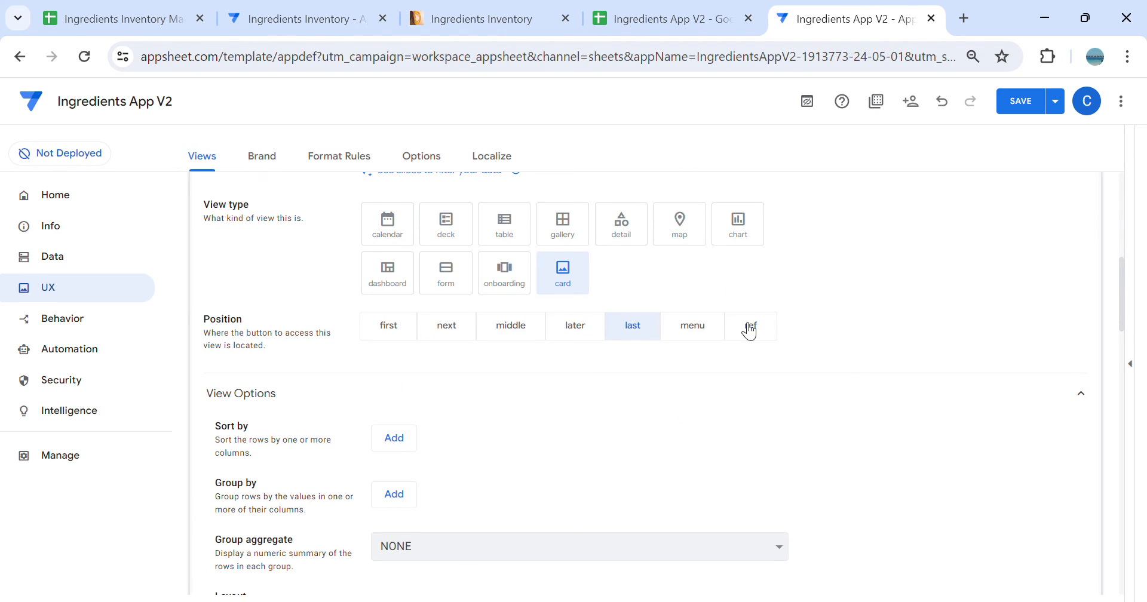
{"action": "scroll", "coordinate": [674, 402], "scroll_direction": "down", "scroll_amount": 8}
{"action": "scroll", "coordinate": [681, 399], "scroll_direction": "up", "scroll_amount": 5}
{"action": "scroll", "coordinate": [688, 392], "scroll_direction": "up", "scroll_amount": 6}
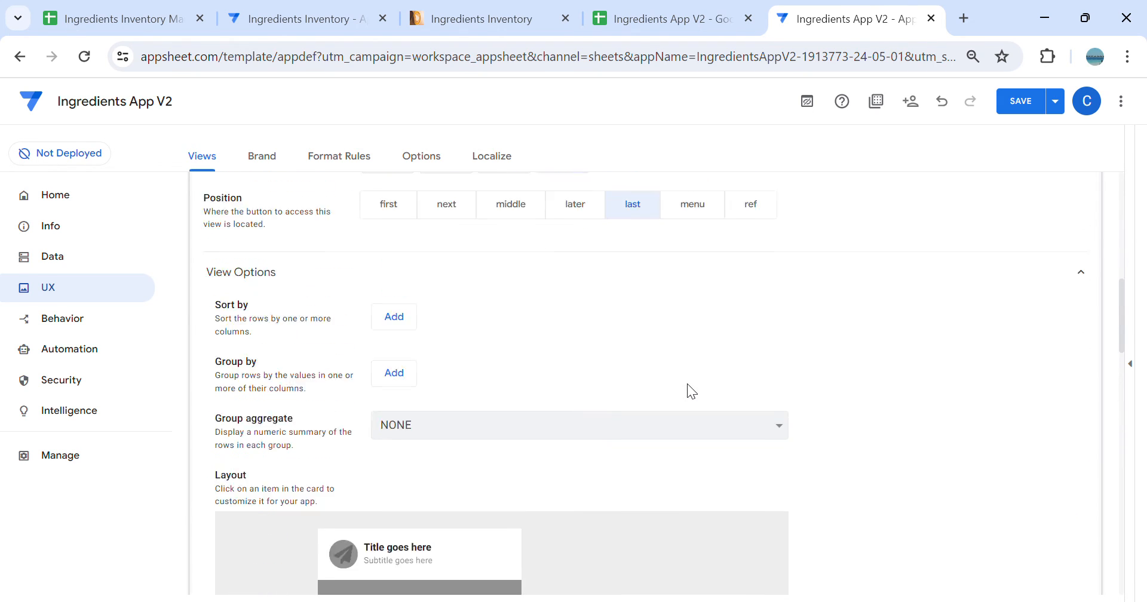
{"action": "left_click", "coordinate": [512, 321]}
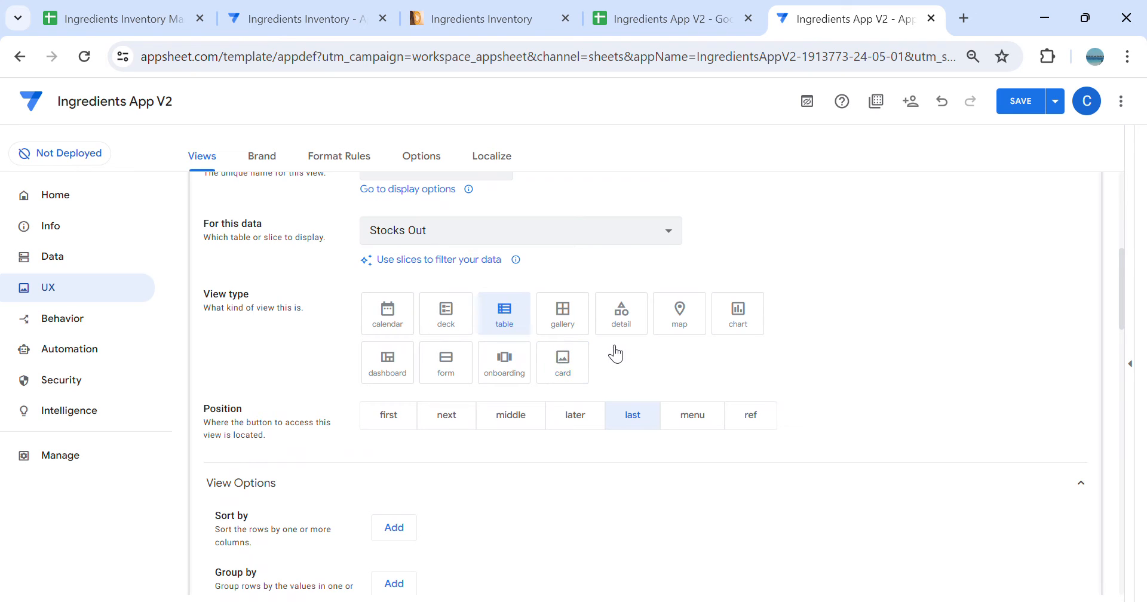
Sort the rows of the POS view by DateTime in ascending order
{"action": "scroll", "coordinate": [699, 443], "scroll_direction": "down", "scroll_amount": 3}
{"action": "left_click", "coordinate": [392, 354]}
{"action": "left_click", "coordinate": [417, 361]}
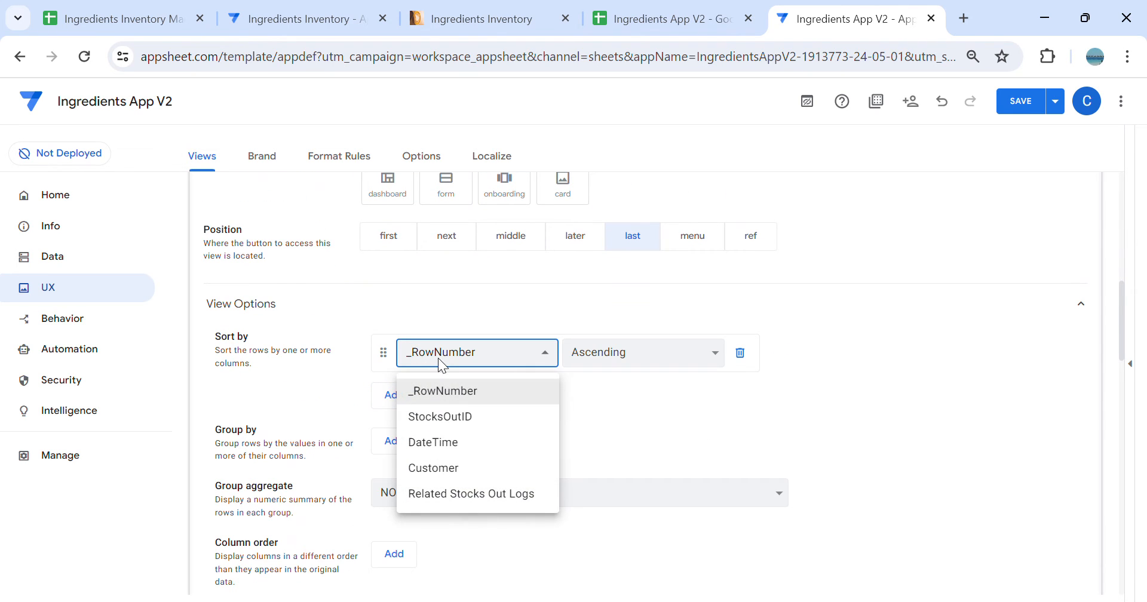
{"action": "left_click", "coordinate": [476, 440]}
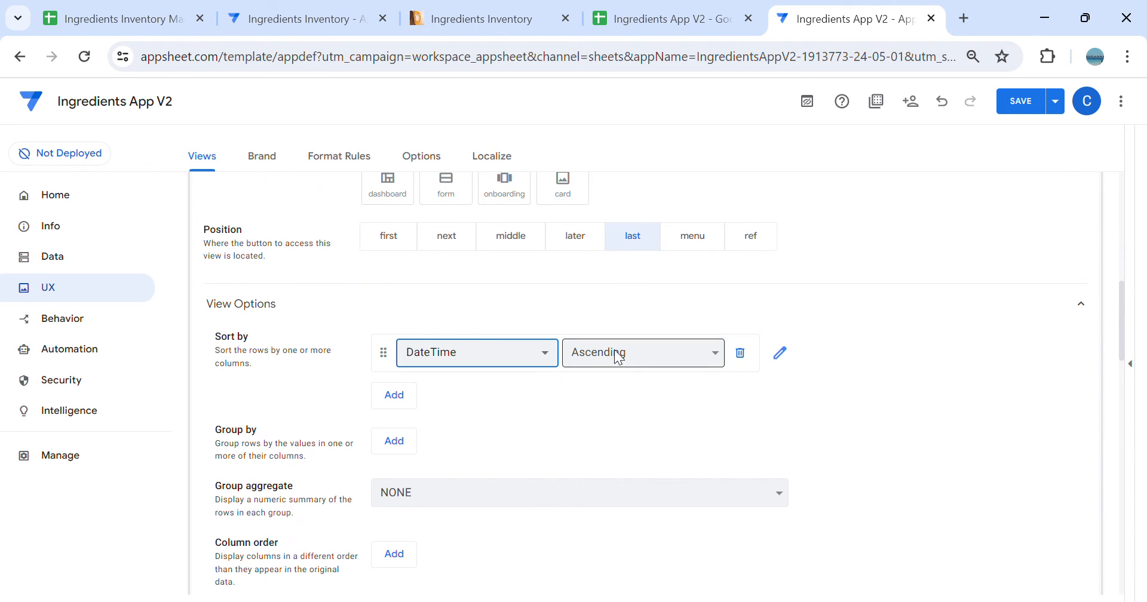
Set the column order of the POS view to StocksOutID, DateTime and Customer
{"action": "scroll", "coordinate": [614, 349], "scroll_direction": "down", "scroll_amount": 2}
{"action": "left_click", "coordinate": [396, 466]}
{"action": "left_click", "coordinate": [427, 477]}
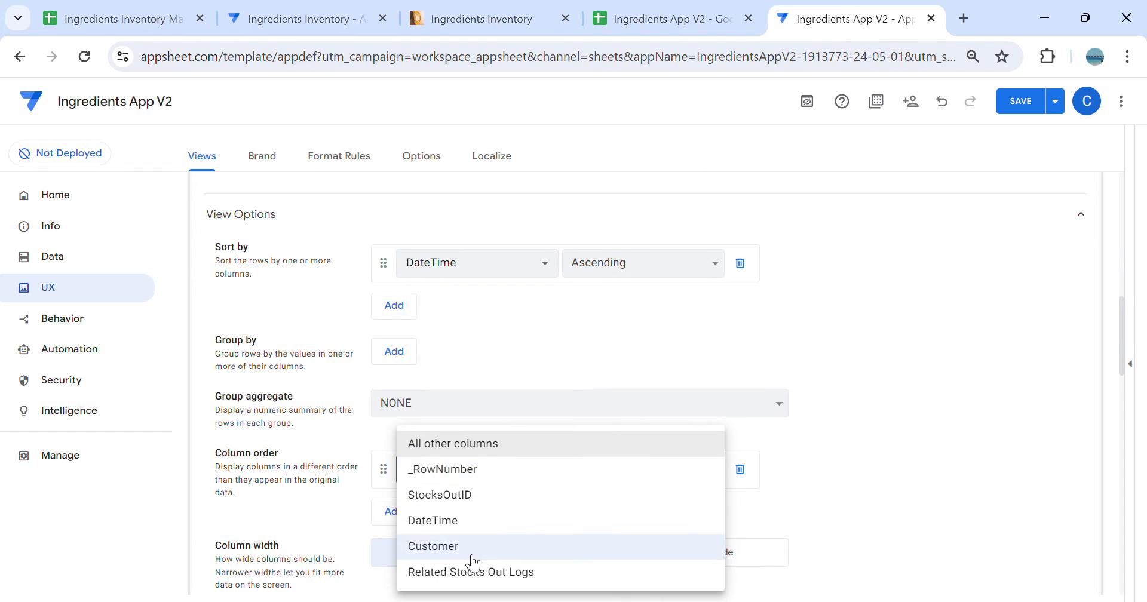
{"action": "left_click", "coordinate": [480, 509]}
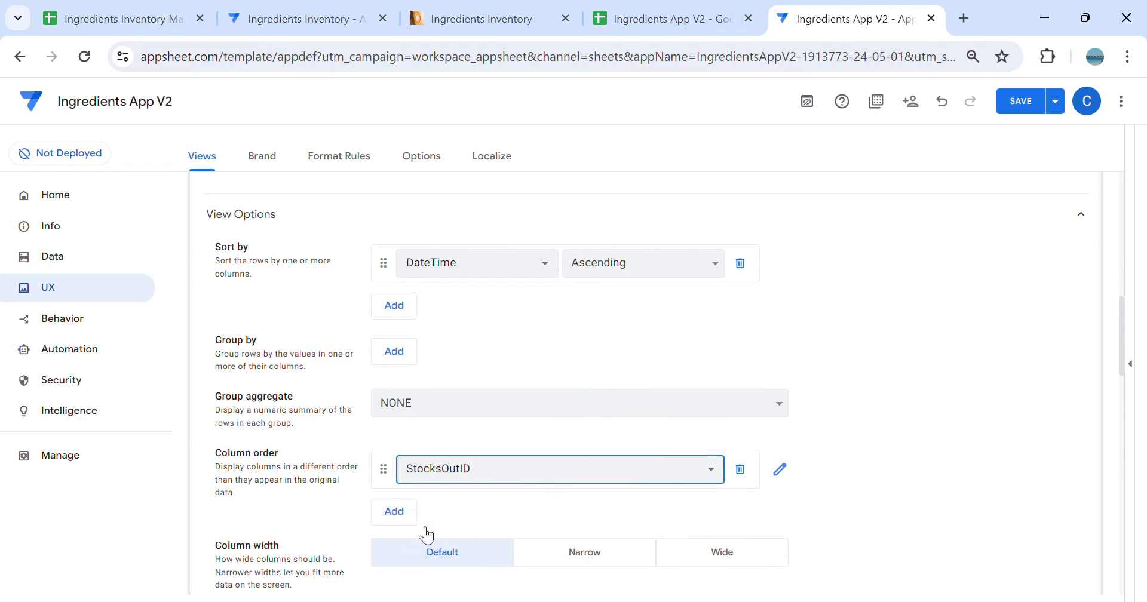
{"action": "left_click", "coordinate": [393, 512]}
{"action": "left_click", "coordinate": [454, 516]}
{"action": "left_click", "coordinate": [448, 521]}
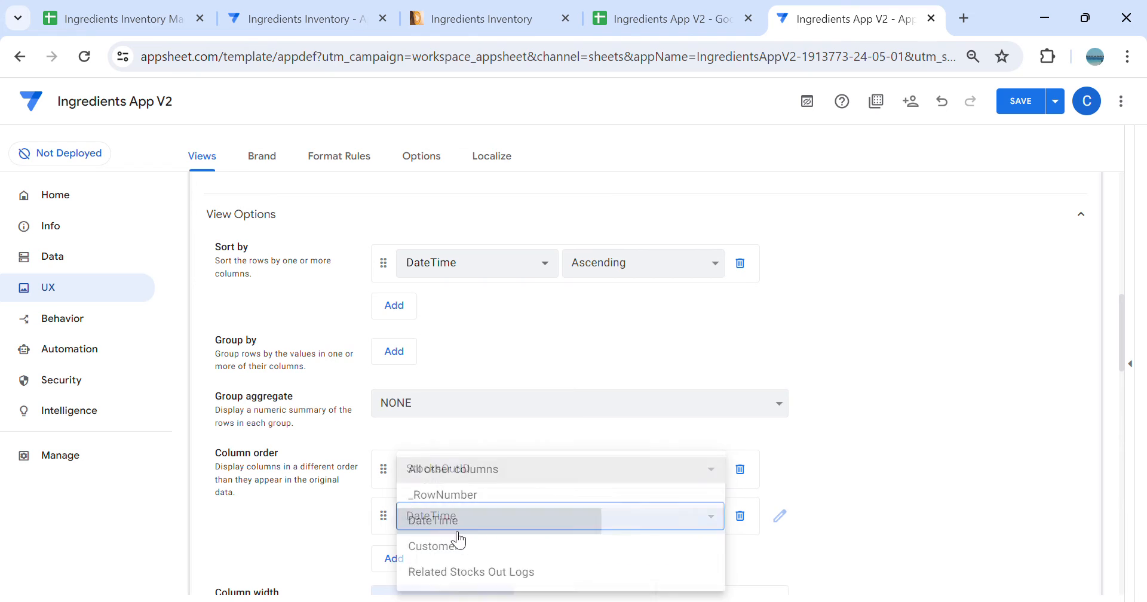
{"action": "left_click", "coordinate": [393, 559]}
{"action": "left_click", "coordinate": [454, 564]}
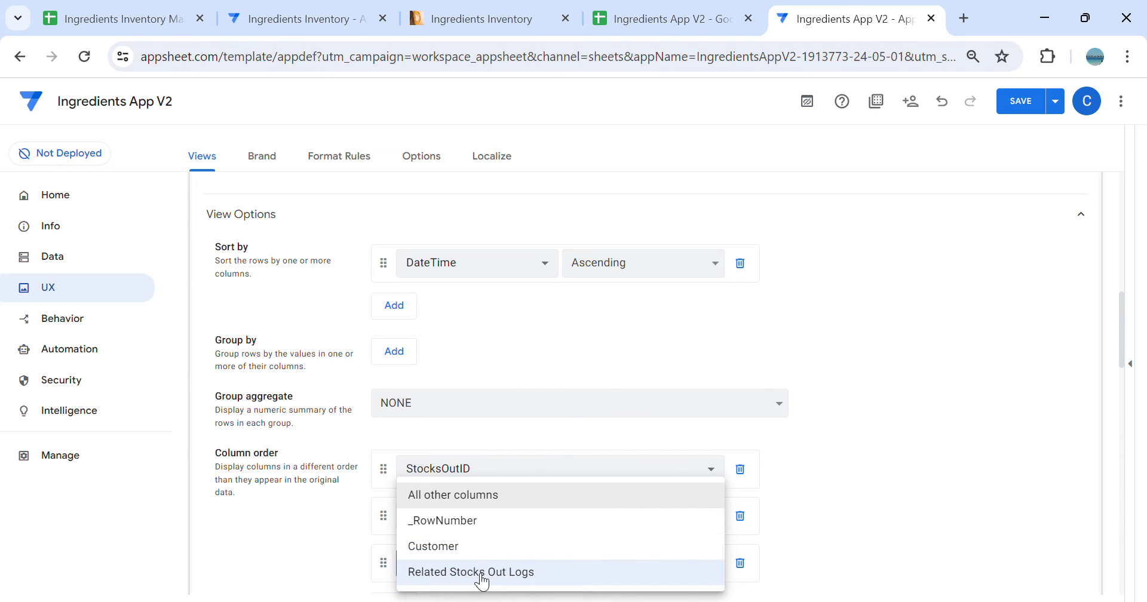
{"action": "left_click", "coordinate": [495, 546]}
Open the POS view's display settings and search its icons for "pos", "sale" and "money"
{"action": "scroll", "coordinate": [786, 395], "scroll_direction": "down", "scroll_amount": 3}
{"action": "scroll", "coordinate": [797, 399], "scroll_direction": "down", "scroll_amount": 6}
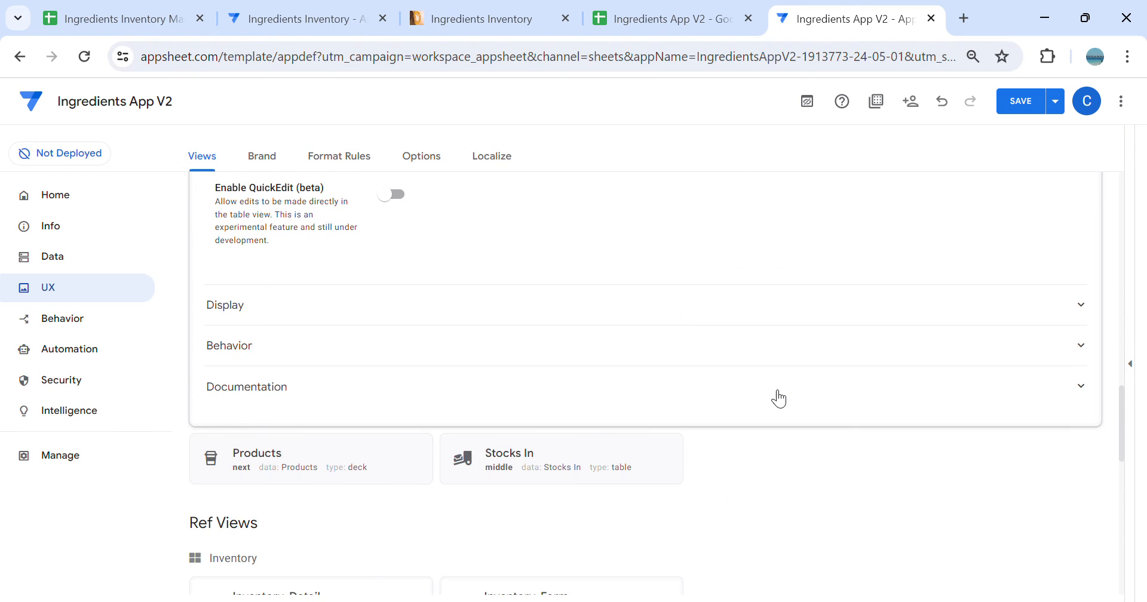
{"action": "left_click", "coordinate": [430, 295]}
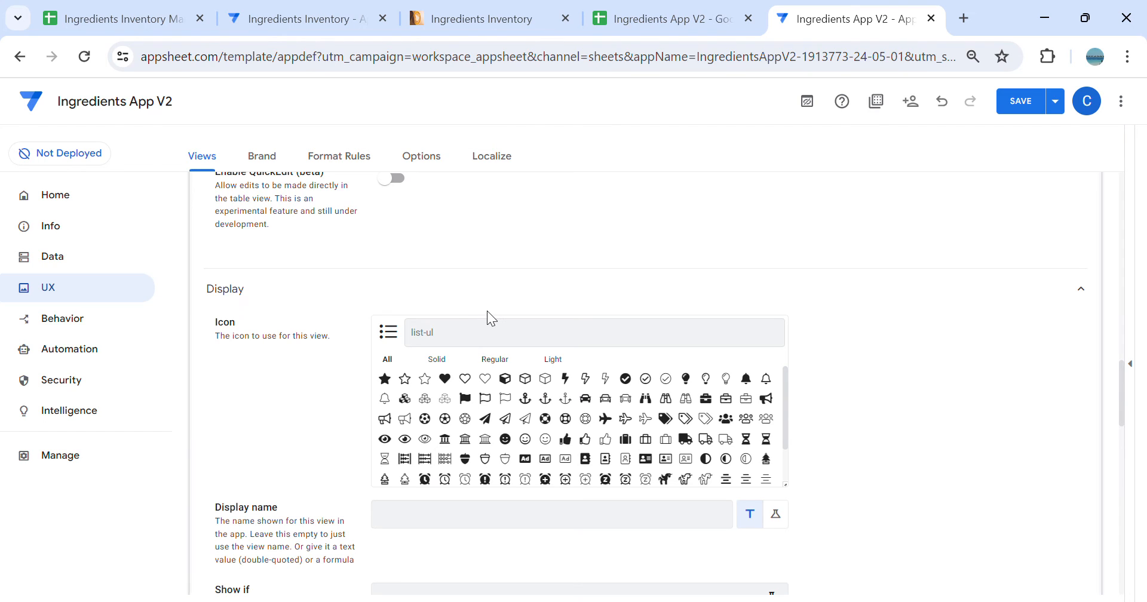
{"action": "type", "text": "pos"}
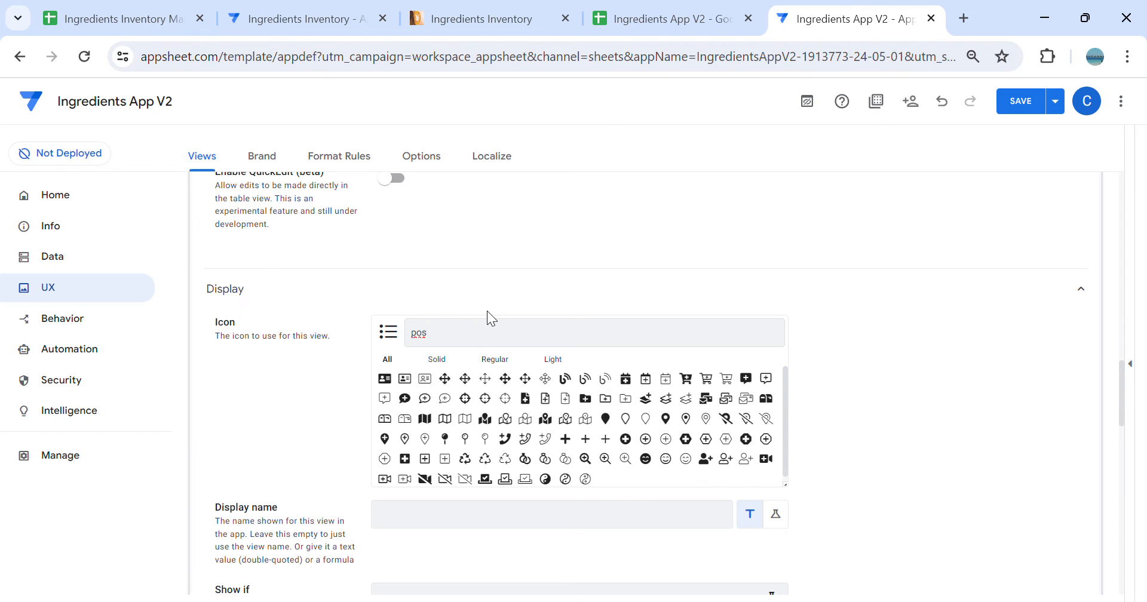
{"action": "key", "text": "BackSpace"}
{"action": "key", "text": "BackSpace"}
{"action": "key", "text": "BackSpace"}
{"action": "type", "text": "sale"}
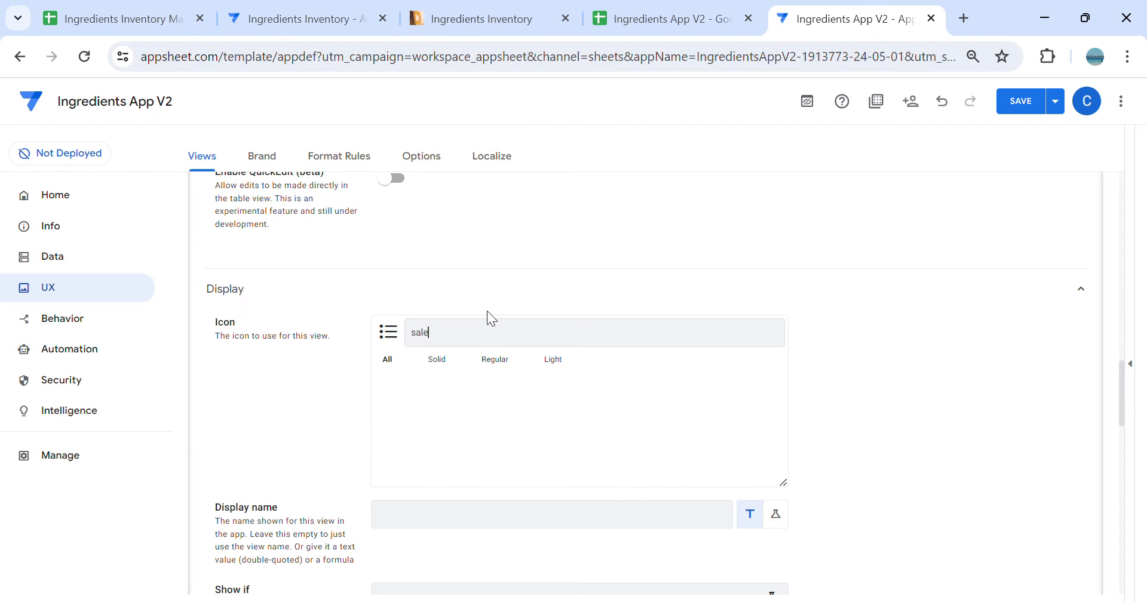
{"action": "key", "text": "BackSpace"}
{"action": "key", "text": "BackSpace"}
{"action": "key", "text": "BackSpace"}
{"action": "key", "text": "BackSpace"}
{"action": "type", "text": "m"}
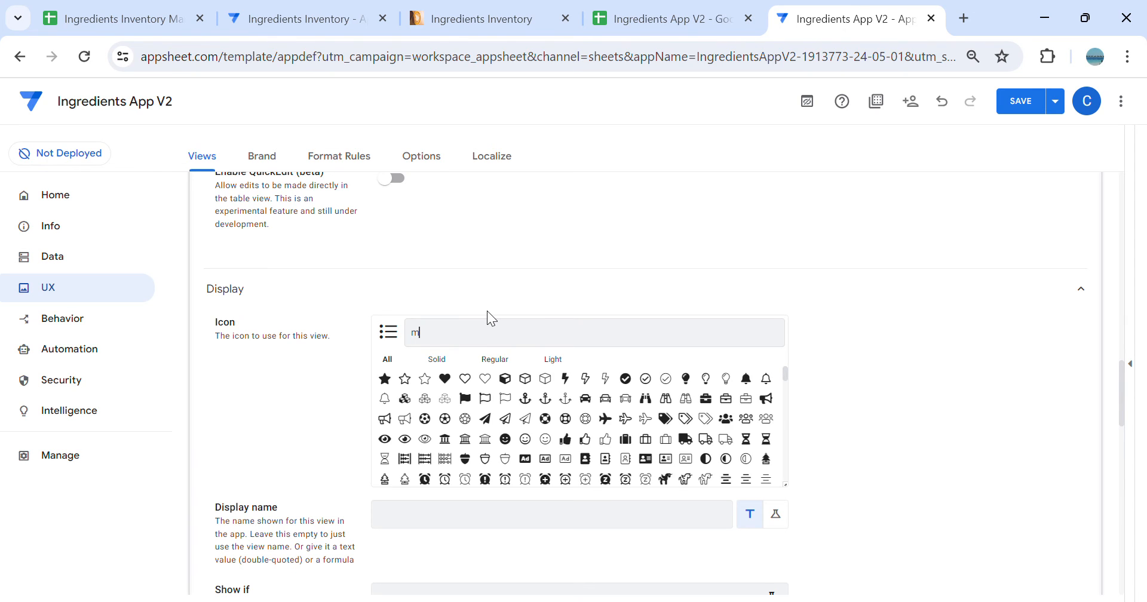
{"action": "type", "text": "oney"}
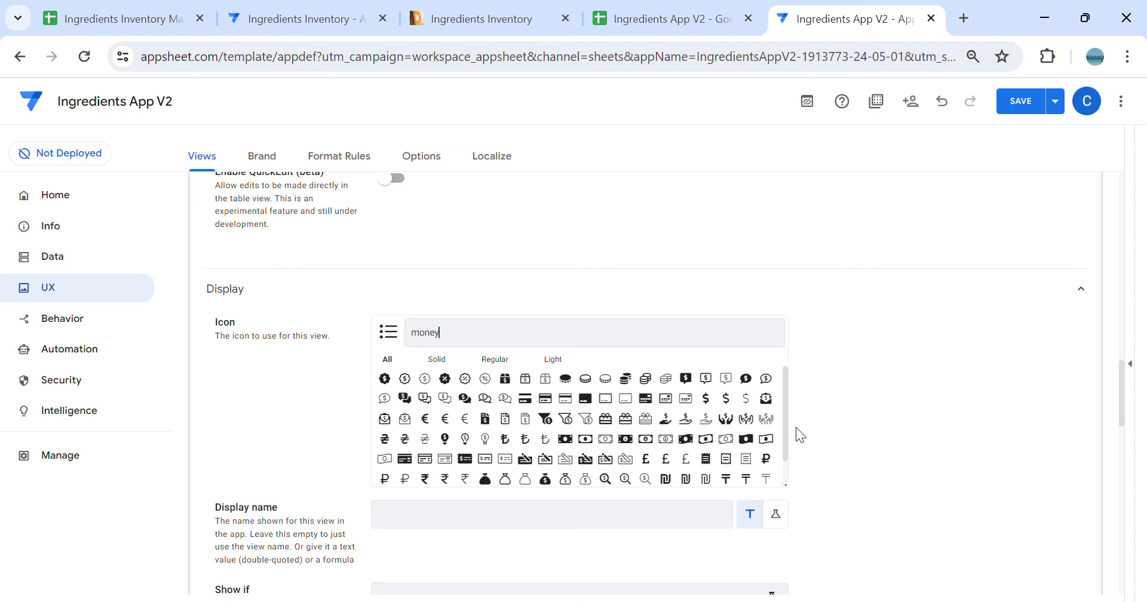
{"action": "scroll", "coordinate": [570, 469], "scroll_direction": "down", "scroll_amount": 1}
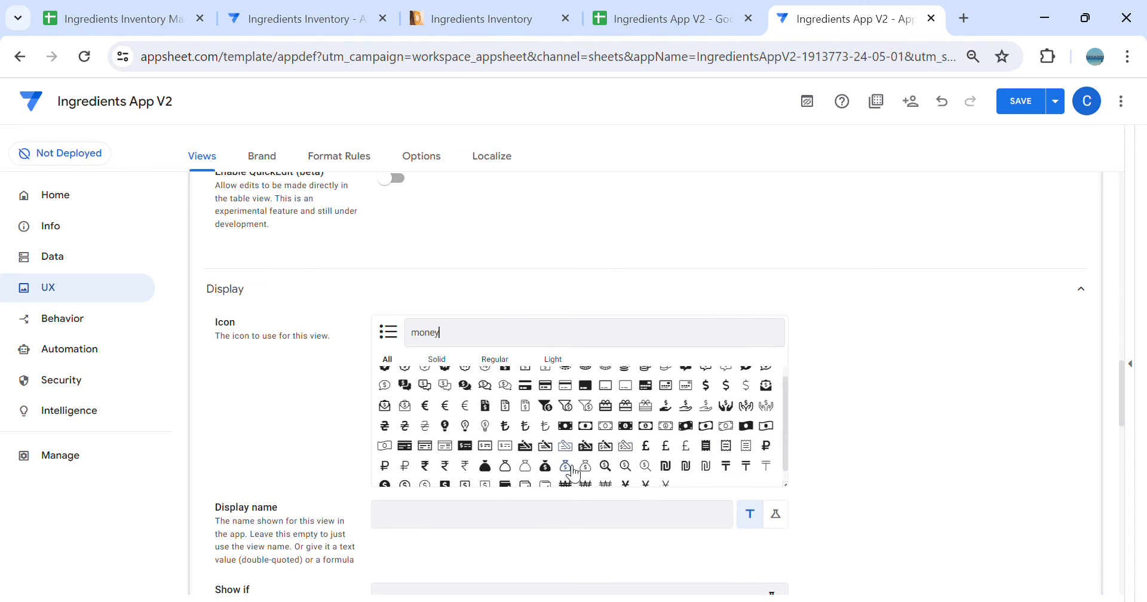
{"action": "scroll", "coordinate": [582, 478], "scroll_direction": "down", "scroll_amount": 5}
{"action": "scroll", "coordinate": [605, 315], "scroll_direction": "up", "scroll_amount": 5}
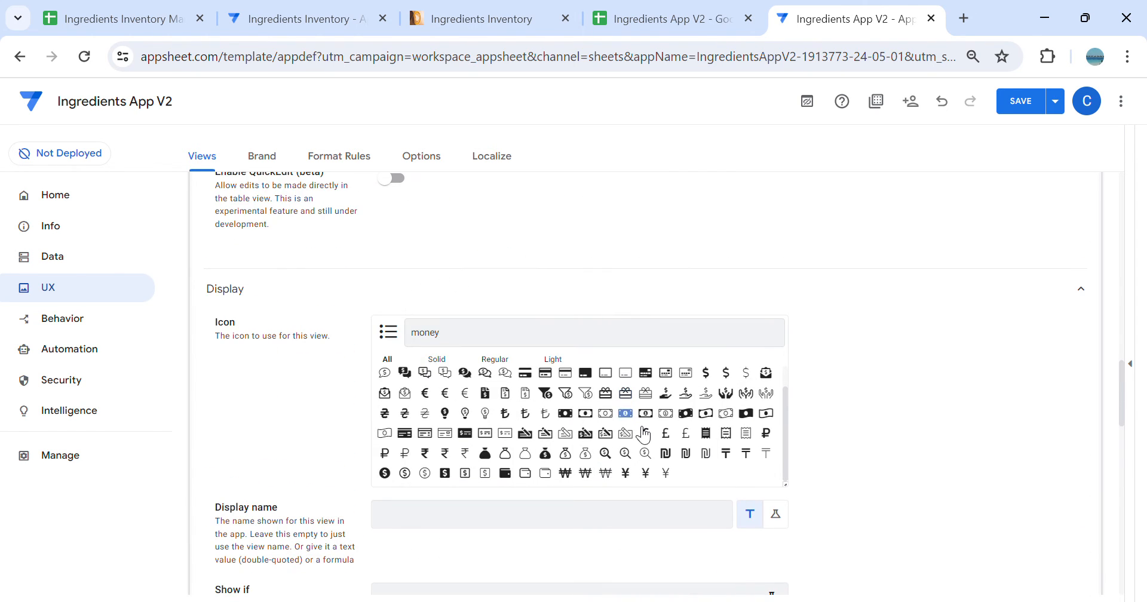
Search the icons for "hand", give the POS view the solid hand-holding-a-box icon, and save the app with its preview shown
{"action": "left_click", "coordinate": [464, 338]}
{"action": "key", "text": "ctrl+a"}
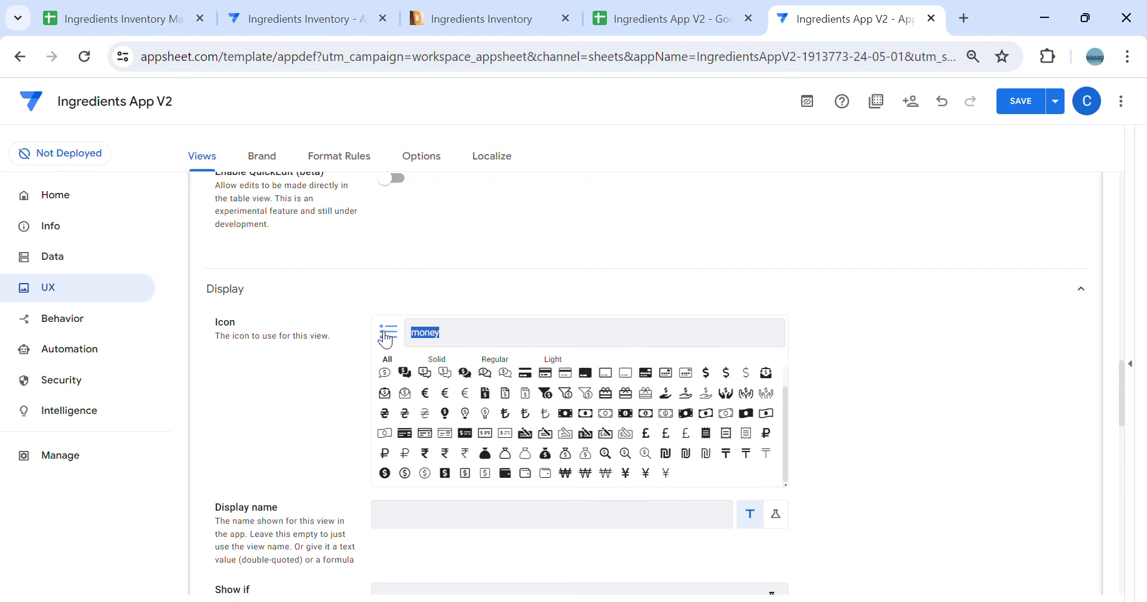
{"action": "type", "text": "hand"}
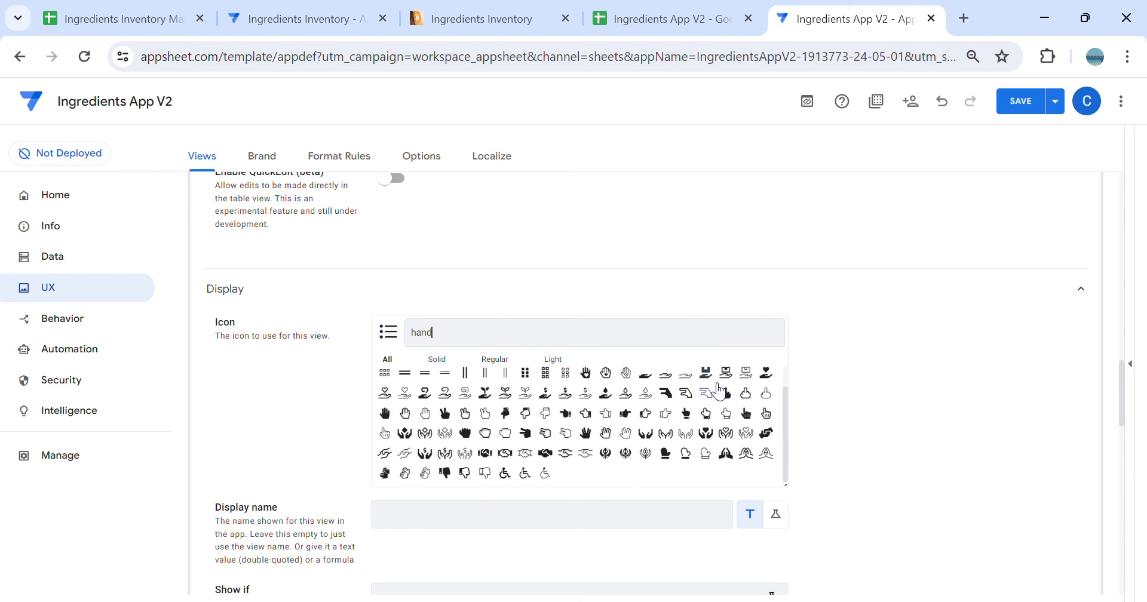
{"action": "left_click", "coordinate": [707, 374]}
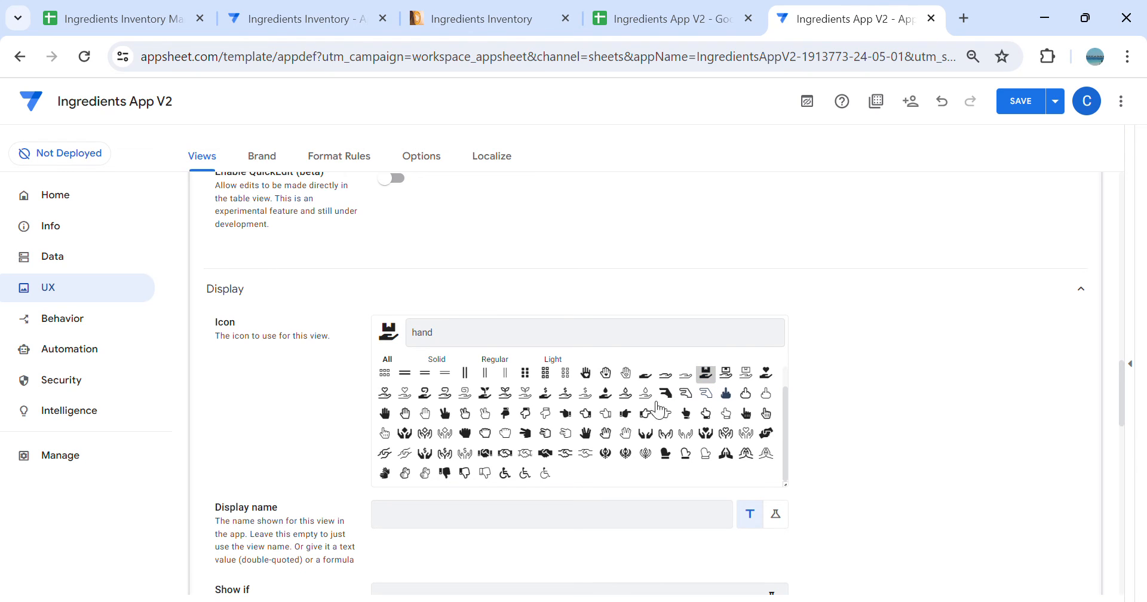
{"action": "left_click", "coordinate": [1138, 372]}
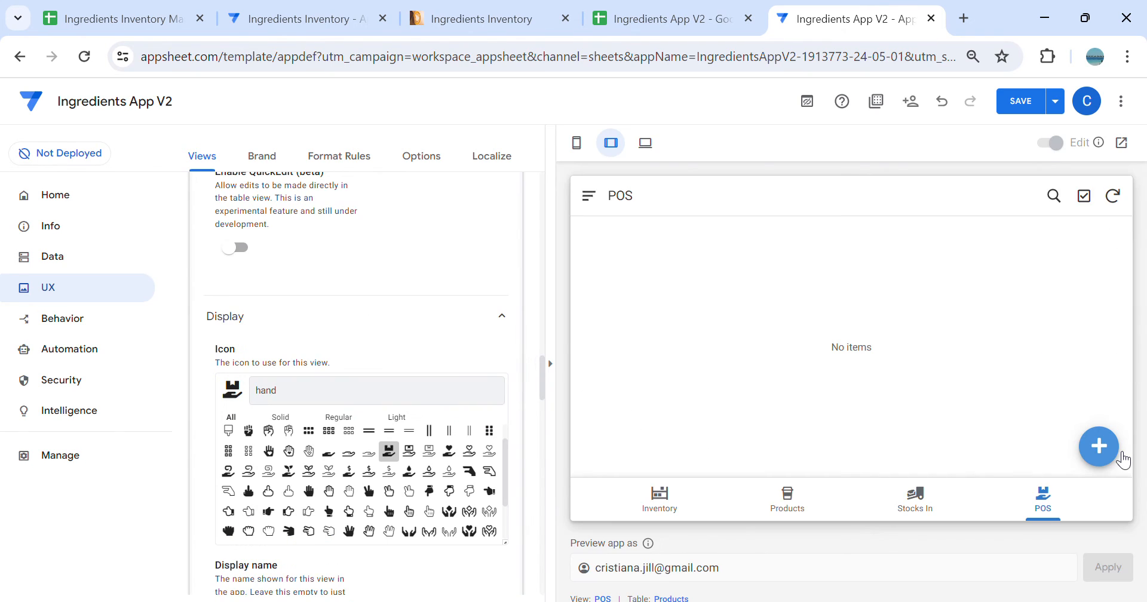
{"action": "left_click", "coordinate": [1021, 101]}
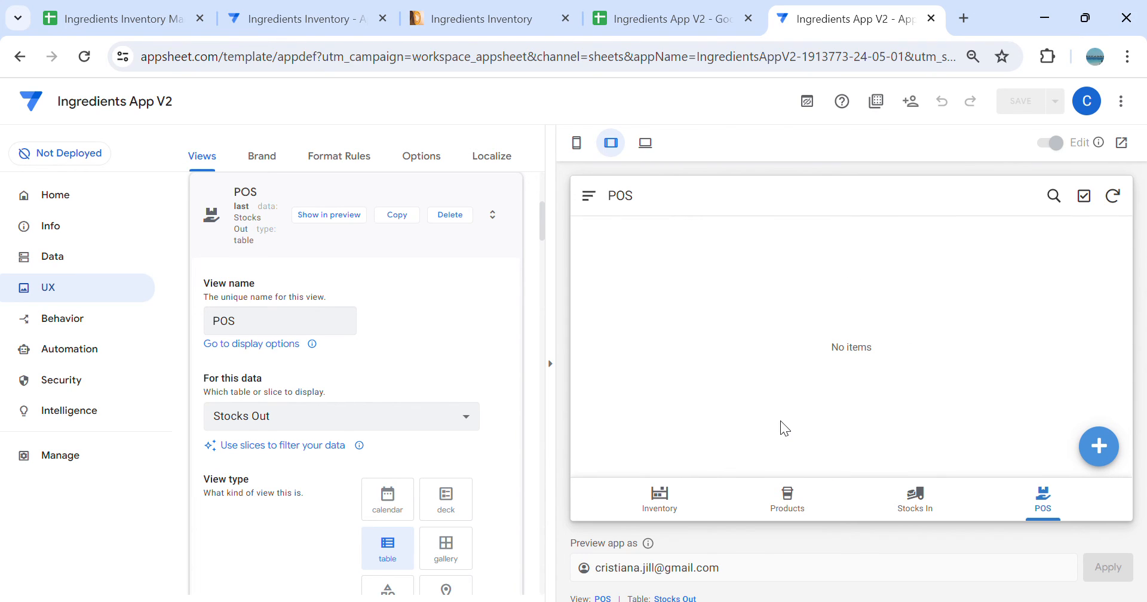
Preview the Inventory view, return to the POS view and start a new Stocks Out form down to its Products section
{"action": "left_click", "coordinate": [661, 505]}
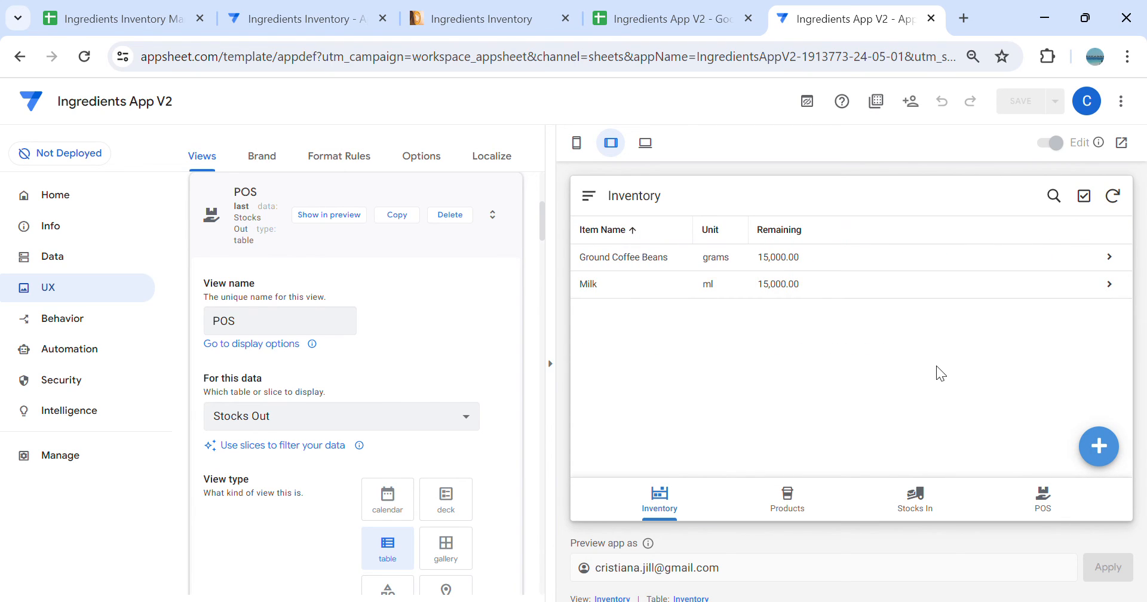
{"action": "left_click", "coordinate": [1069, 502]}
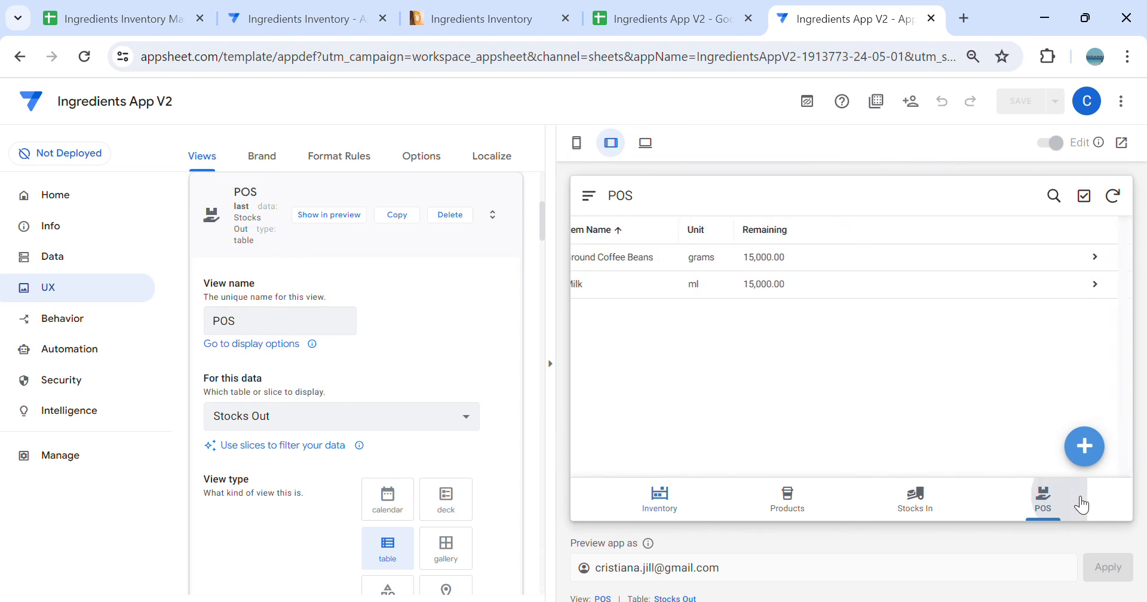
{"action": "left_click", "coordinate": [1103, 451]}
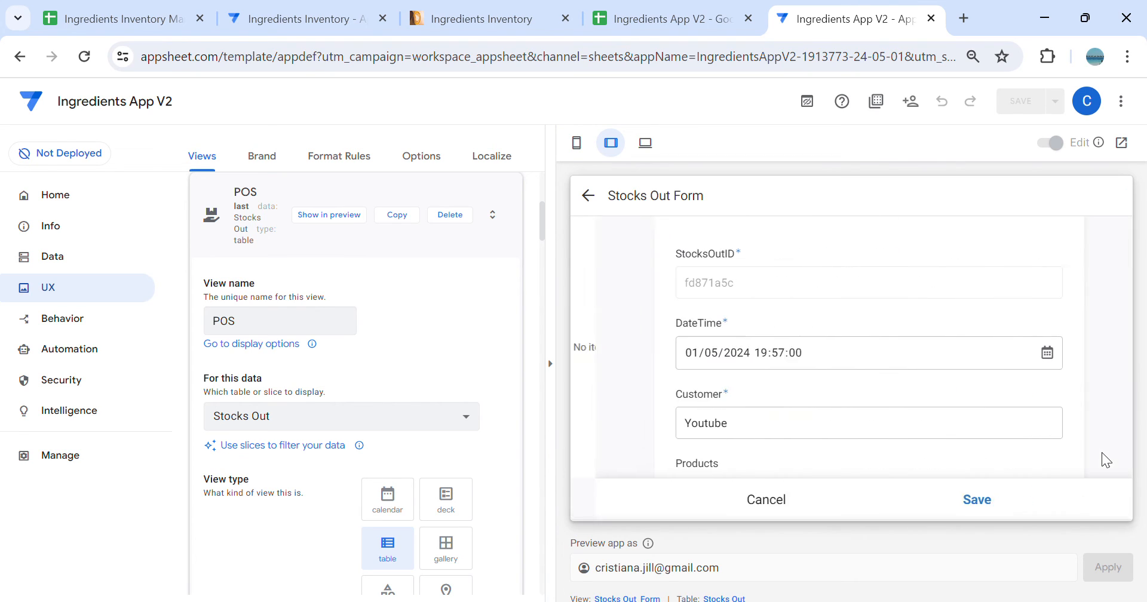
{"action": "scroll", "coordinate": [936, 325], "scroll_direction": "down", "scroll_amount": 1}
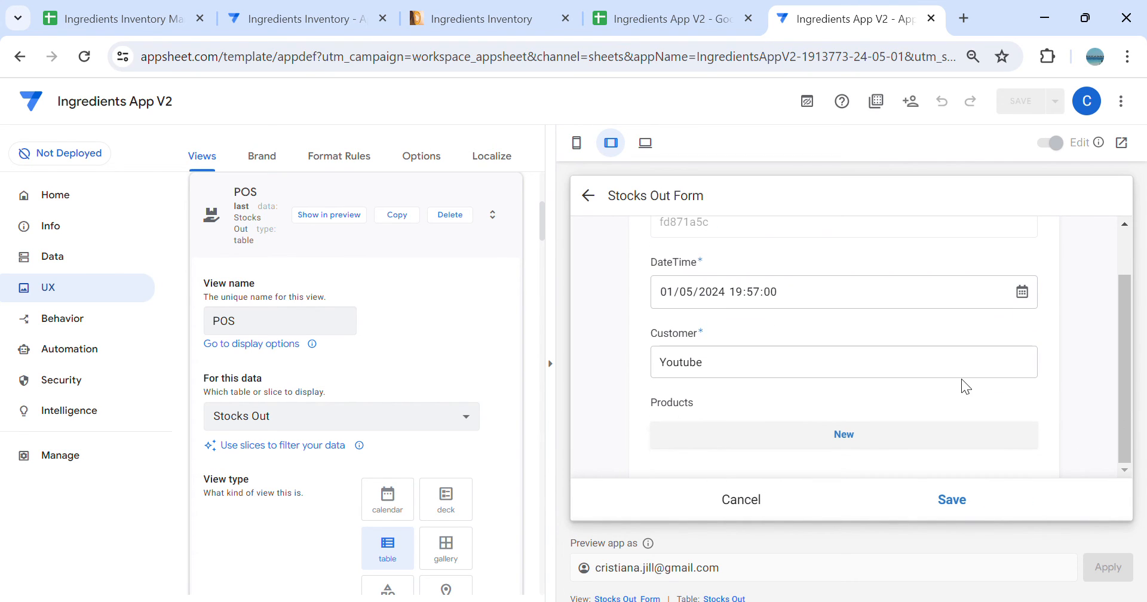
Try adding a Coffee Latte product entry with quantity 4 to the Stocks Out form, and cancel the entry
{"action": "left_click", "coordinate": [861, 443]}
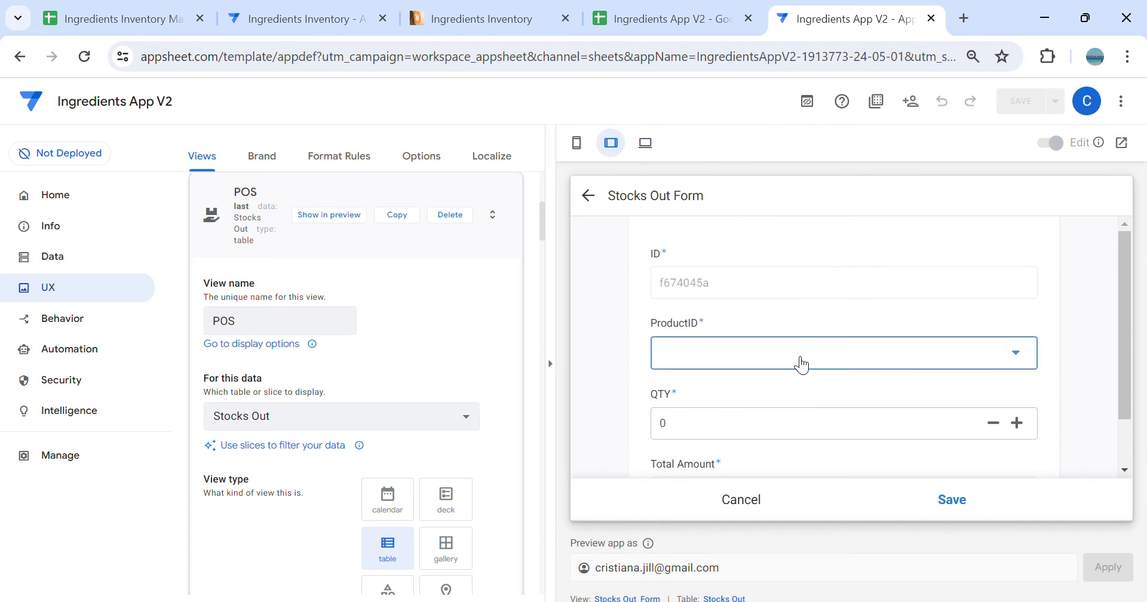
{"action": "left_click", "coordinate": [799, 362]}
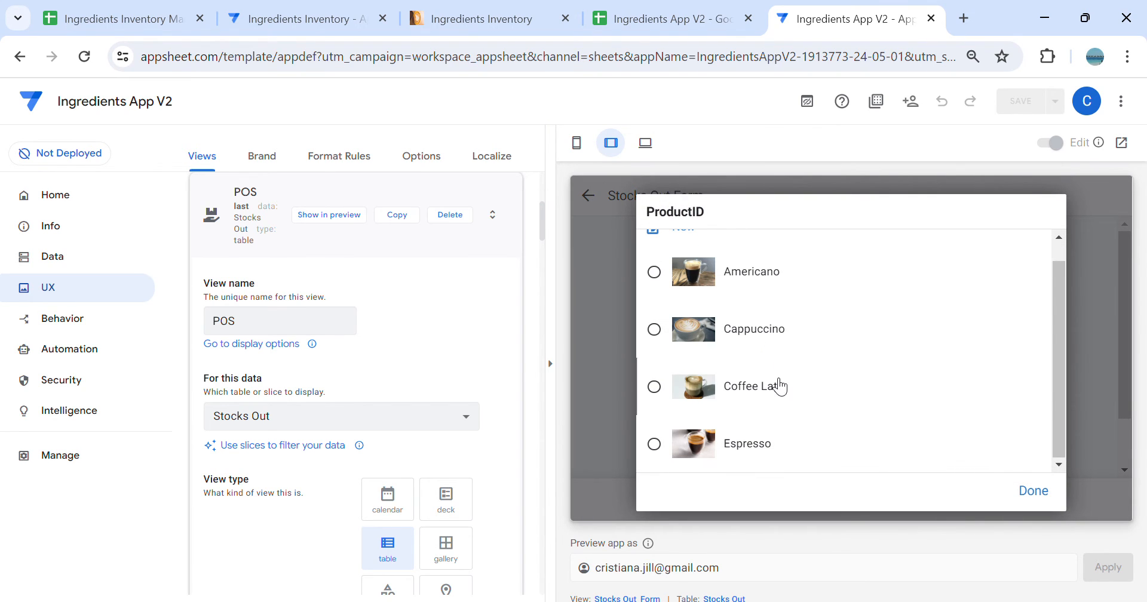
{"action": "left_click", "coordinate": [776, 387]}
{"action": "scroll", "coordinate": [808, 367], "scroll_direction": "down", "scroll_amount": 1}
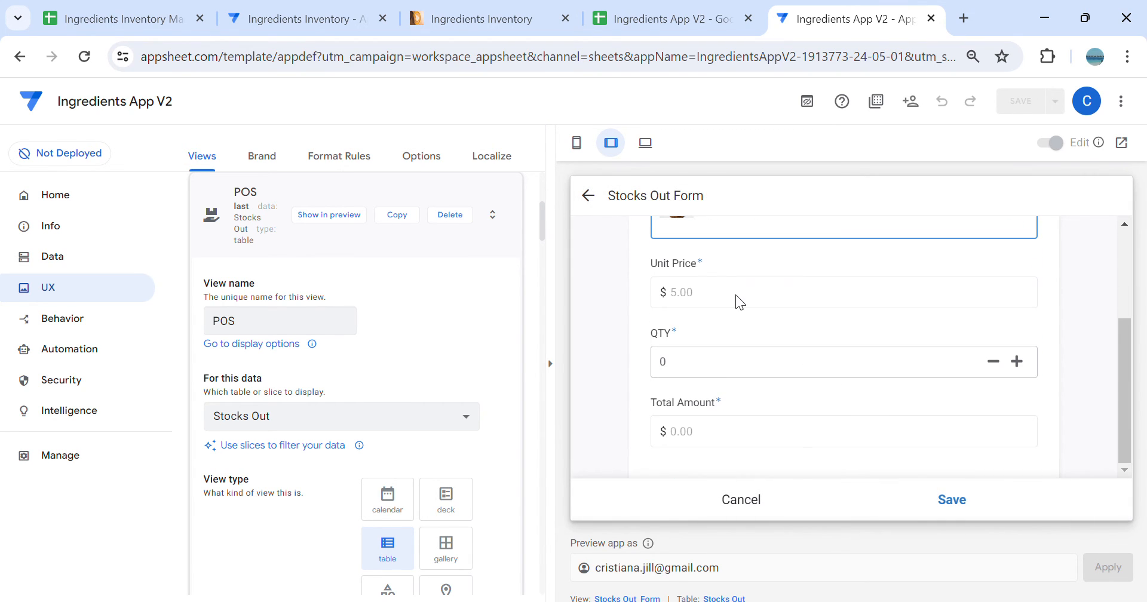
{"action": "left_click", "coordinate": [1019, 365]}
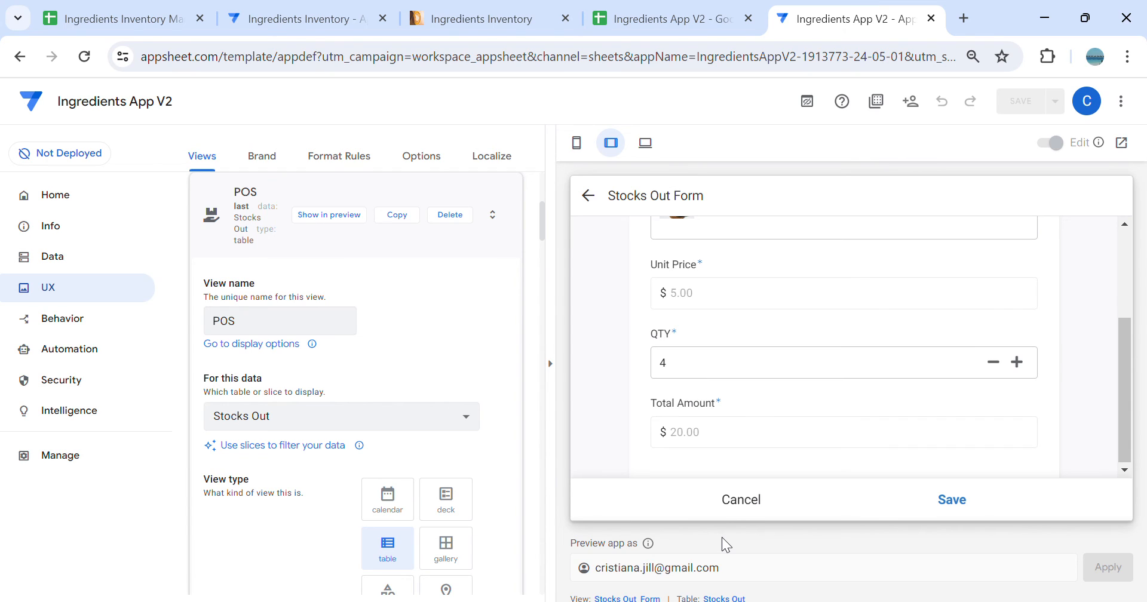
{"action": "left_click", "coordinate": [741, 501]}
{"action": "left_click", "coordinate": [940, 379]}
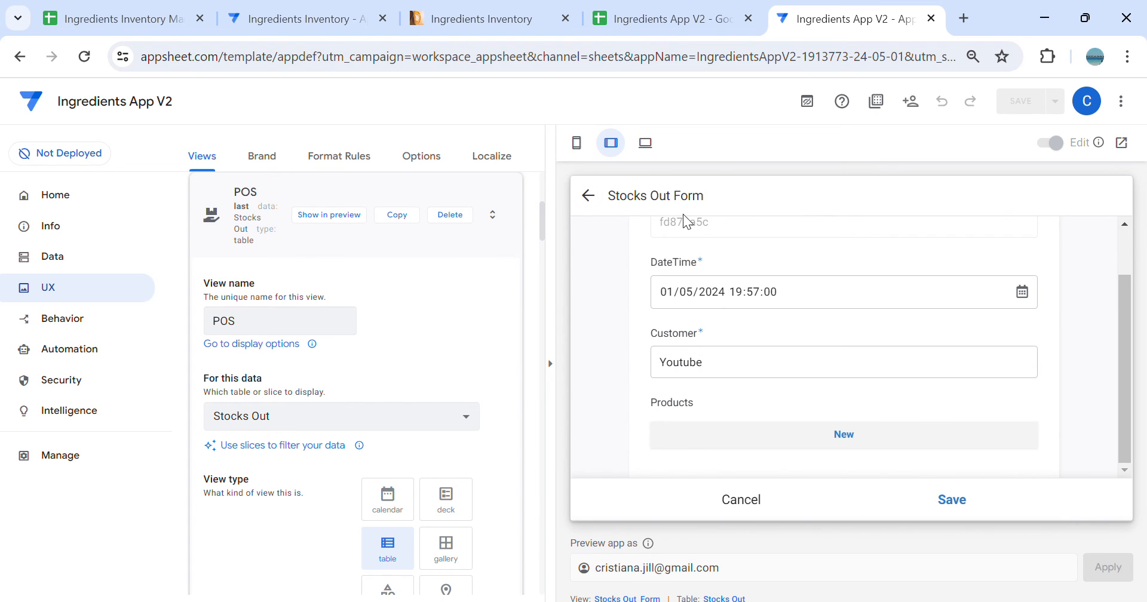
Check the Ingredients Log sheet in the Ingredients Inventory Management spreadsheet and add a new sheet to the Ingredients App V2 spreadsheet
{"action": "left_click", "coordinate": [120, 18]}
{"action": "left_click", "coordinate": [412, 587]}
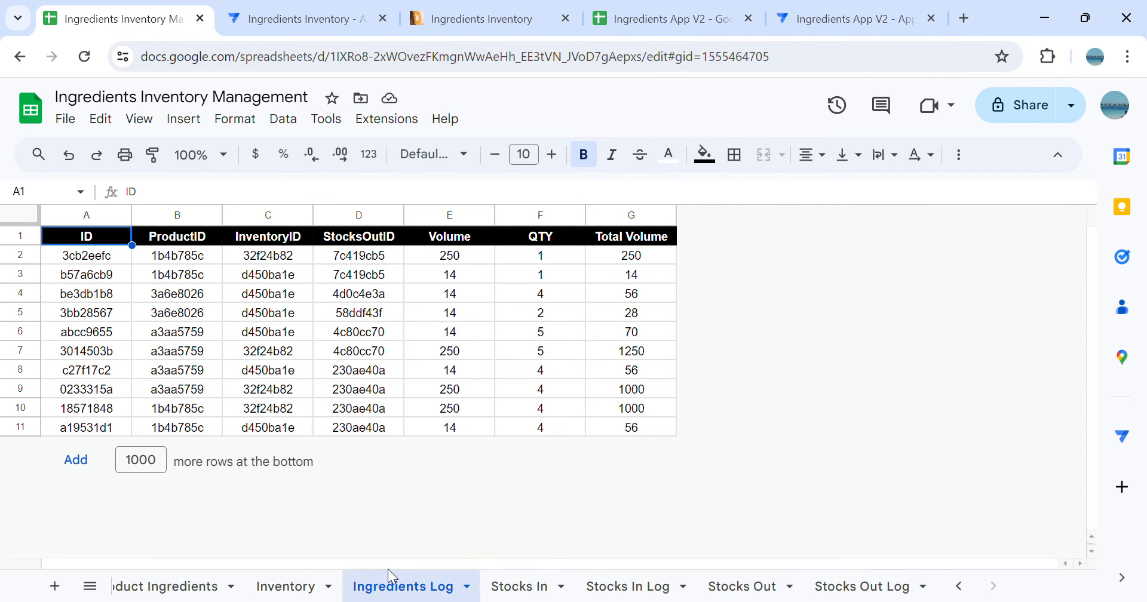
{"action": "left_click", "coordinate": [697, 18]}
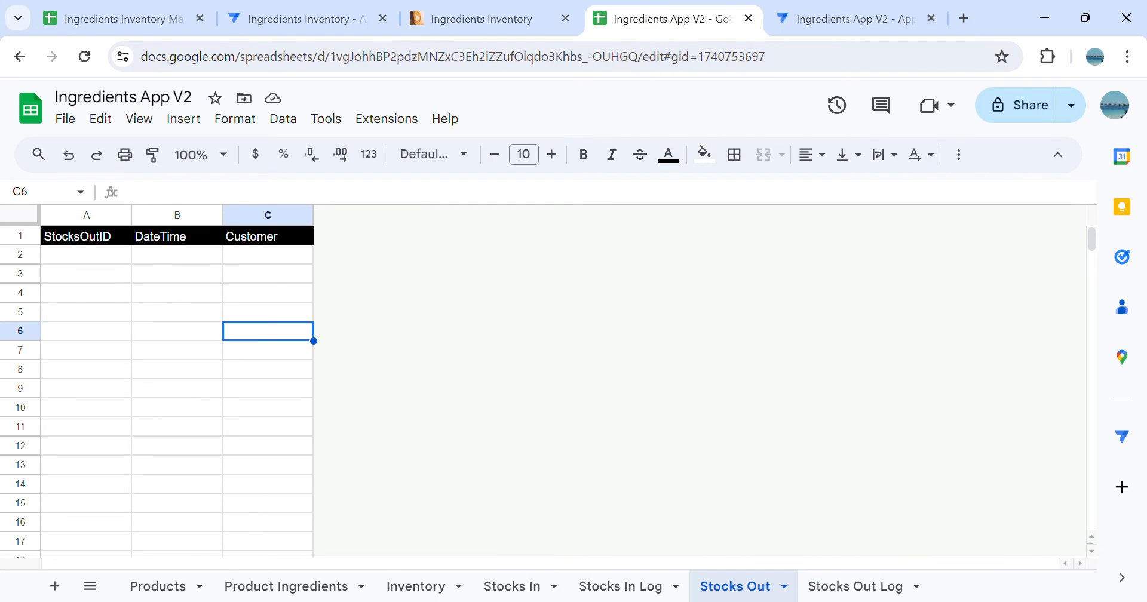
{"action": "left_click", "coordinate": [54, 587]}
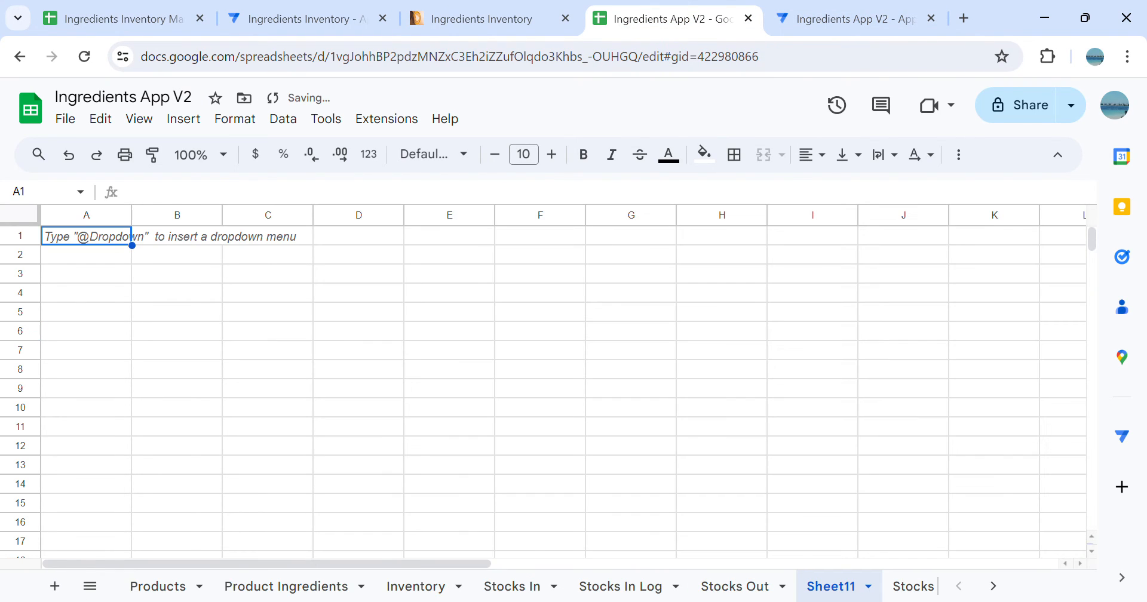
Rename the new sheet Ingredients Log, copying the name from the reference spreadsheet, and place it right after Product Ingredients
{"action": "left_click", "coordinate": [872, 588]}
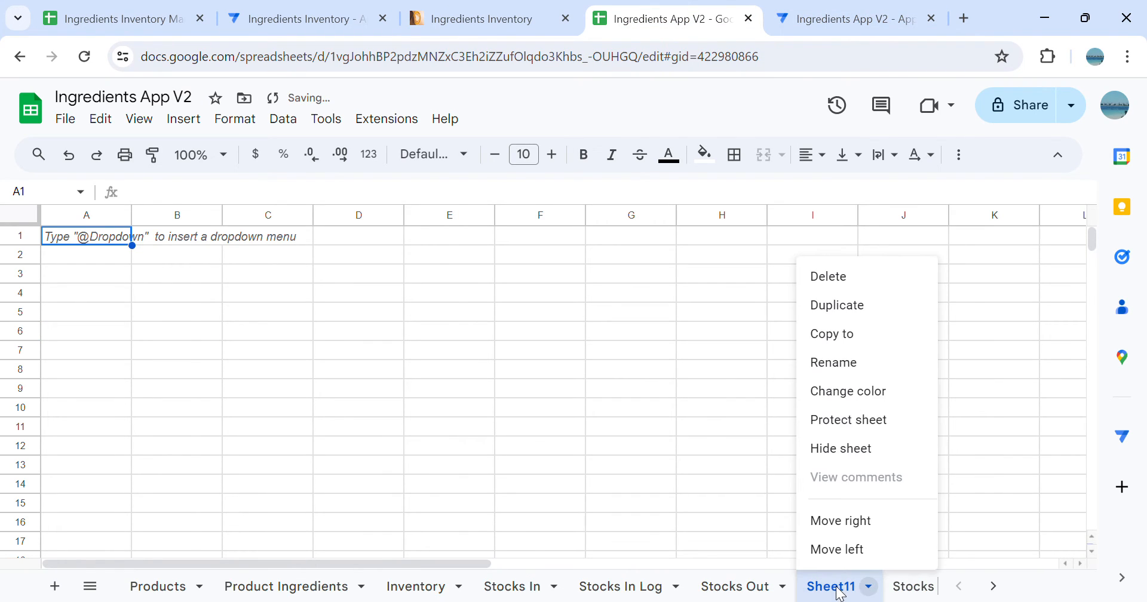
{"action": "left_click", "coordinate": [844, 361]}
{"action": "left_click", "coordinate": [99, 16]}
{"action": "left_click", "coordinate": [466, 586]}
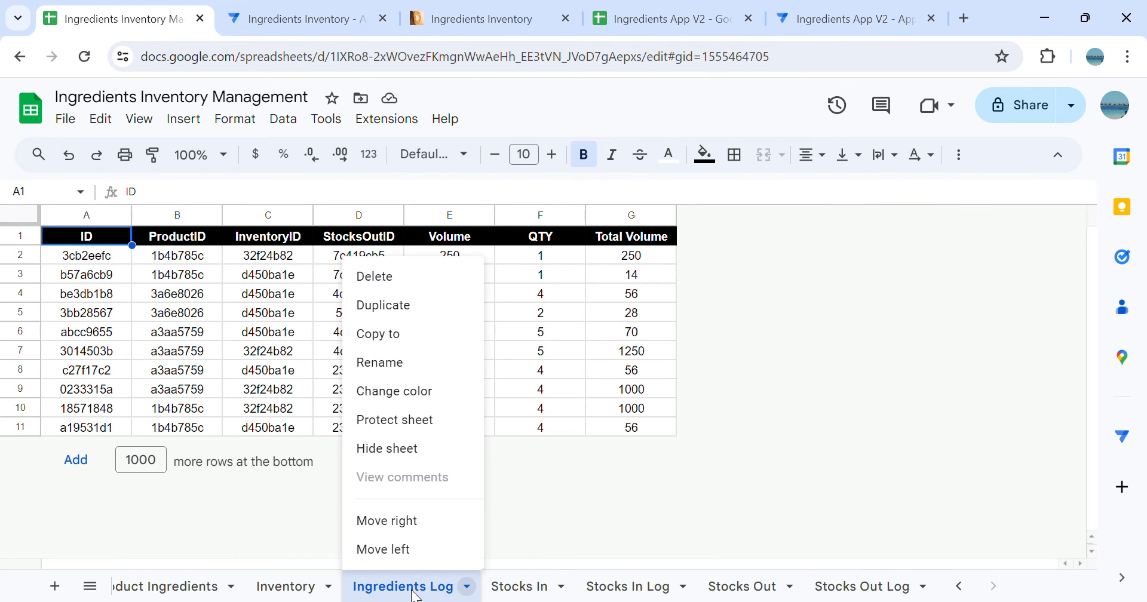
{"action": "left_click", "coordinate": [399, 362]}
{"action": "key", "text": "ctrl+c"}
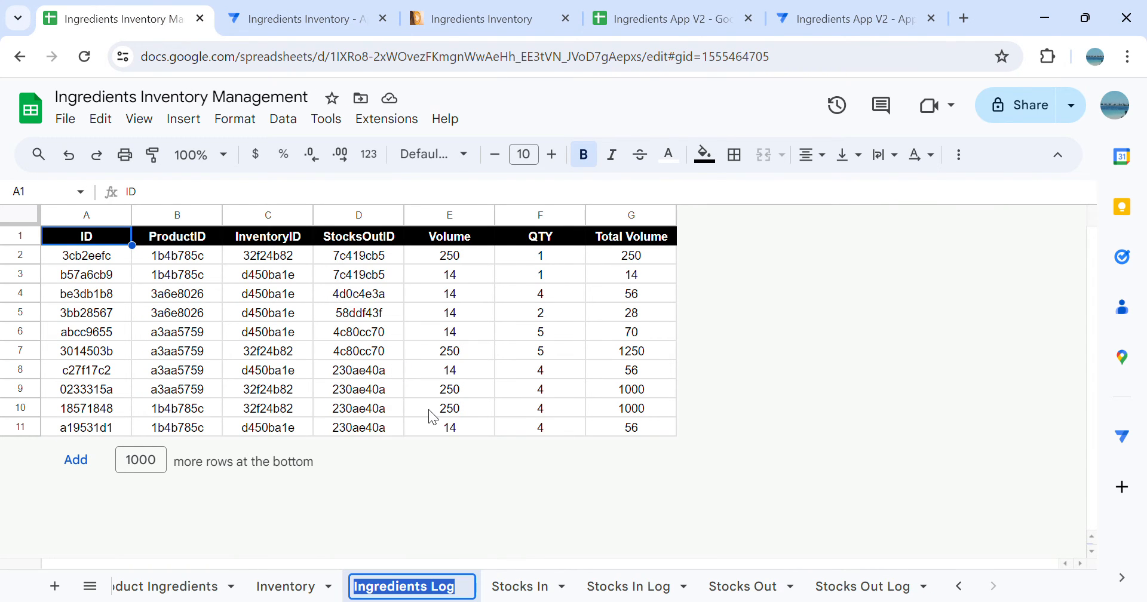
{"action": "left_click", "coordinate": [666, 18]}
{"action": "right_click", "coordinate": [831, 595]}
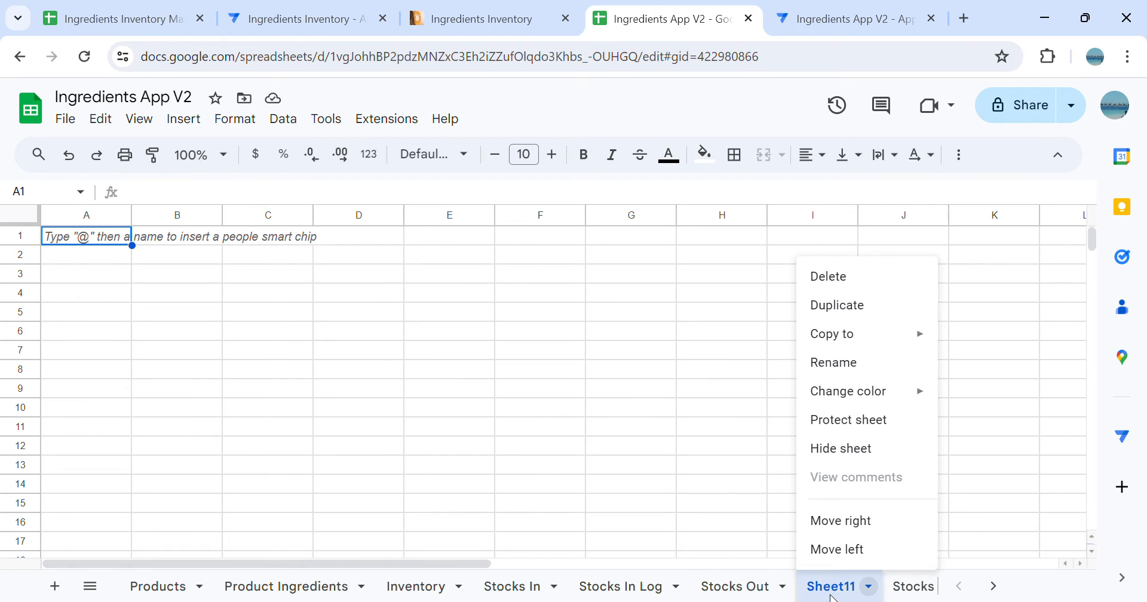
{"action": "left_click", "coordinate": [872, 374]}
{"action": "key", "text": "ctrl+v"}
{"action": "left_click", "coordinate": [884, 485]}
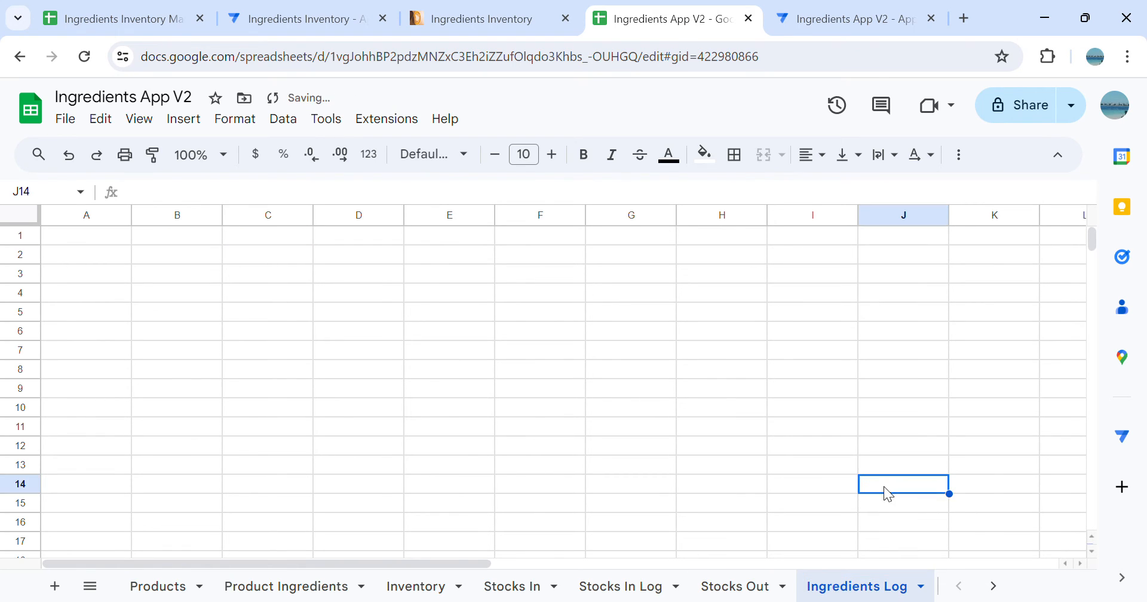
{"action": "left_click_drag", "start_coordinate": [868, 587], "coordinate": [424, 584]}
Copy the header row of the reference Ingredients Log sheet into row 1 of the new Ingredients Log sheet
{"action": "left_click", "coordinate": [143, 9]}
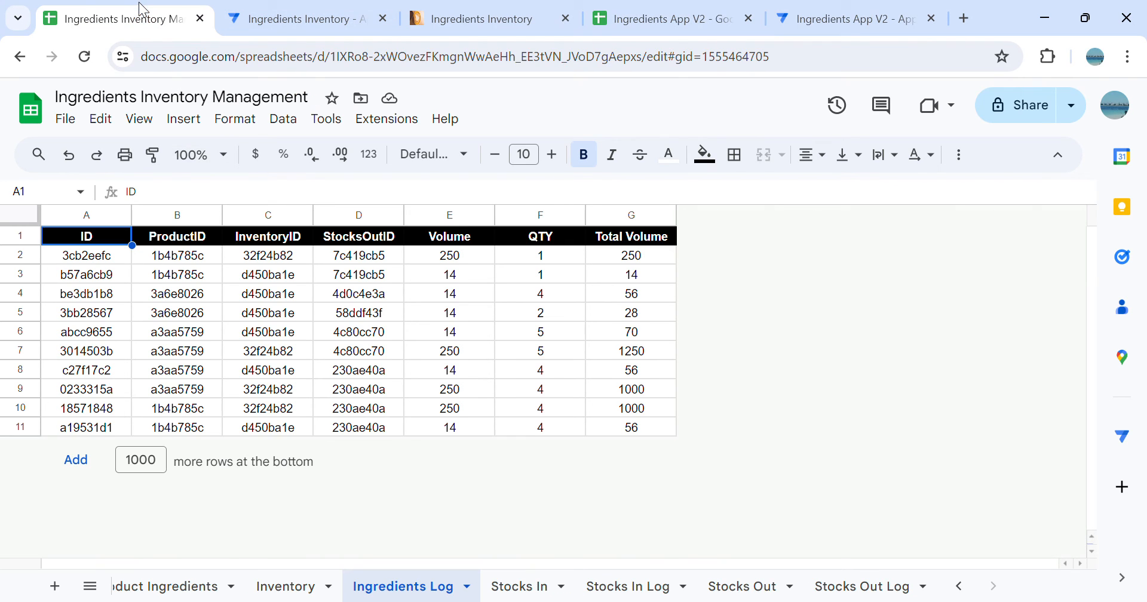
{"action": "left_click", "coordinate": [19, 241]}
{"action": "key", "text": "ctrl+c"}
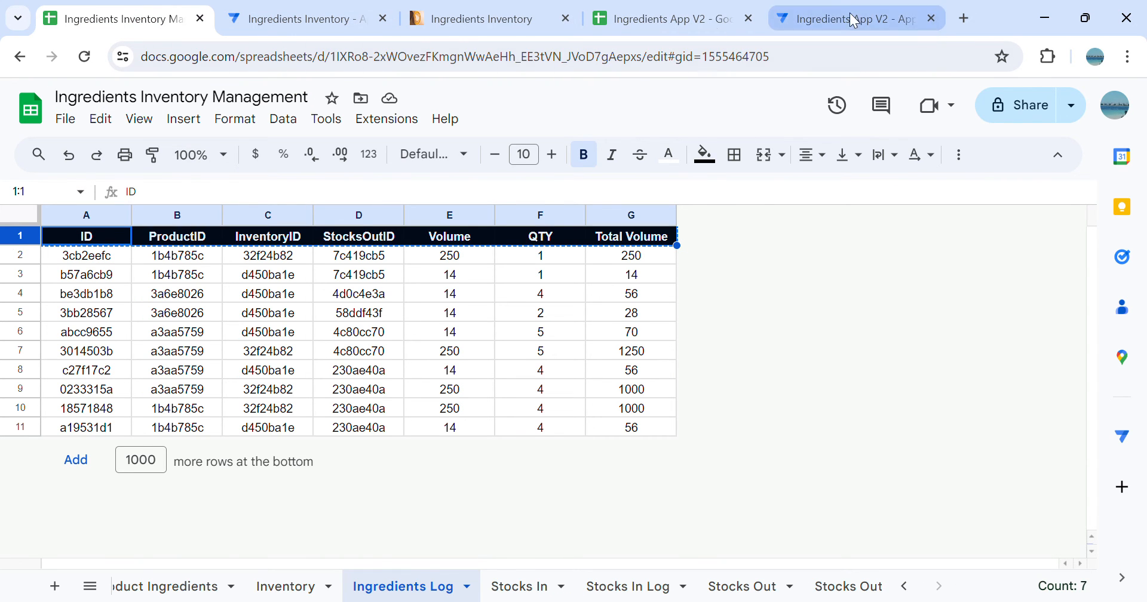
{"action": "left_click", "coordinate": [675, 21]}
{"action": "left_click", "coordinate": [70, 244]}
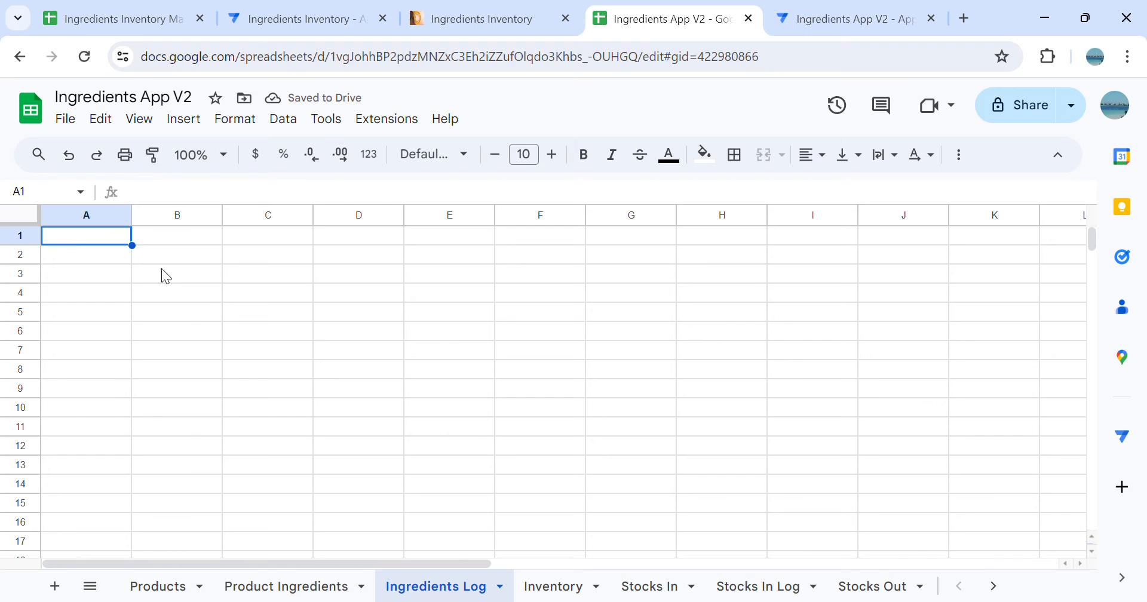
{"action": "key", "text": "ctrl+v"}
Delete the unused columns H to Z from the new Ingredients Log sheet
{"action": "left_click", "coordinate": [745, 218]}
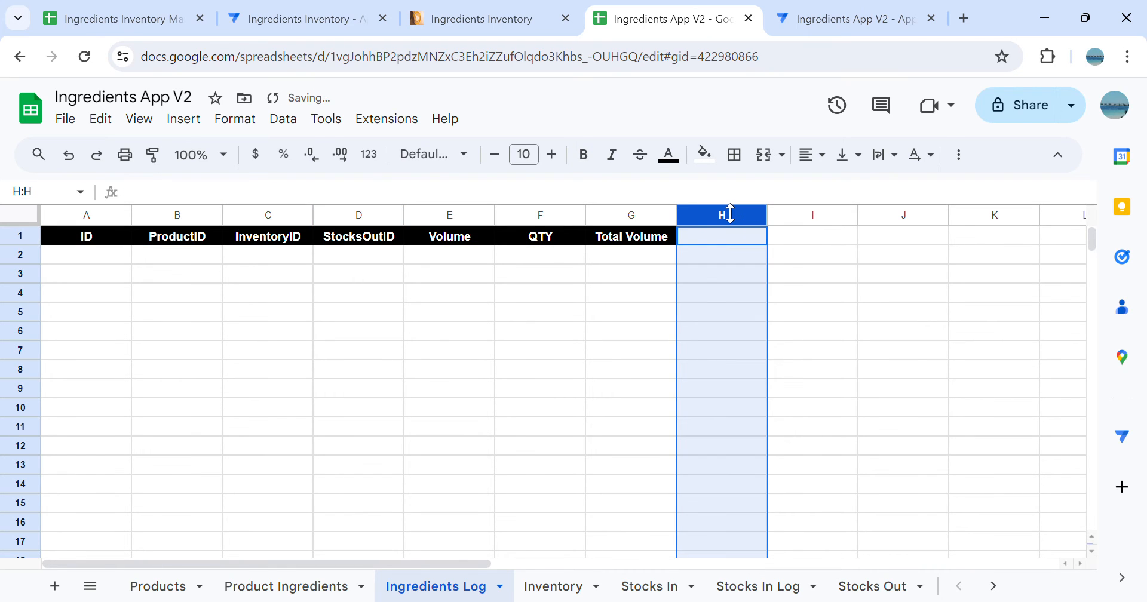
{"action": "key", "text": "ctrl+shift+Right"}
{"action": "right_click", "coordinate": [615, 332]}
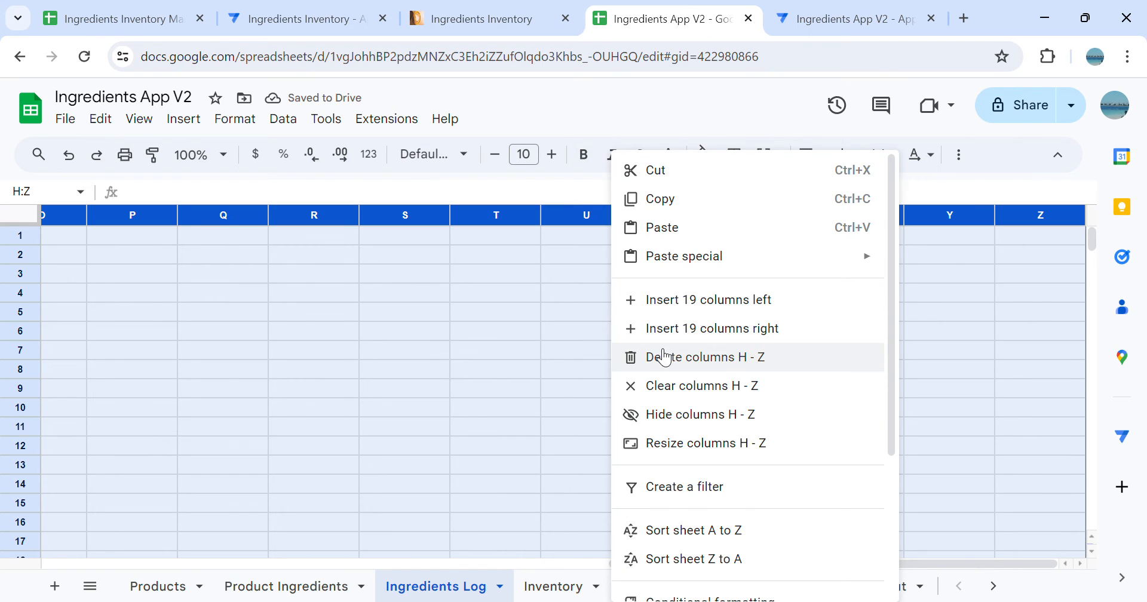
{"action": "left_click", "coordinate": [680, 359]}
{"action": "left_click", "coordinate": [719, 405]}
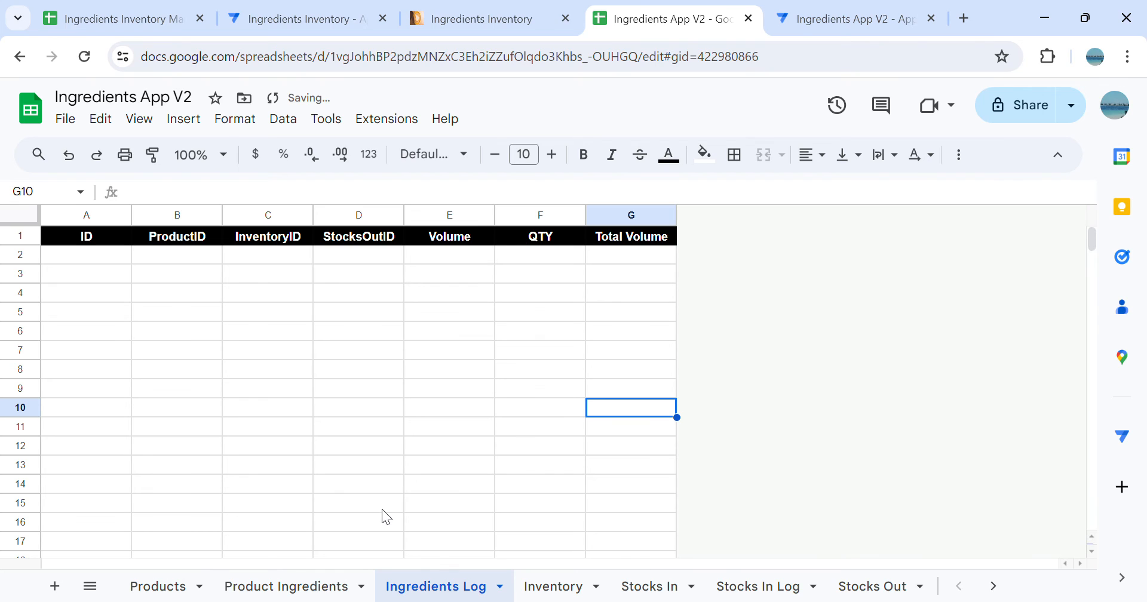
{"action": "left_click", "coordinate": [394, 485]}
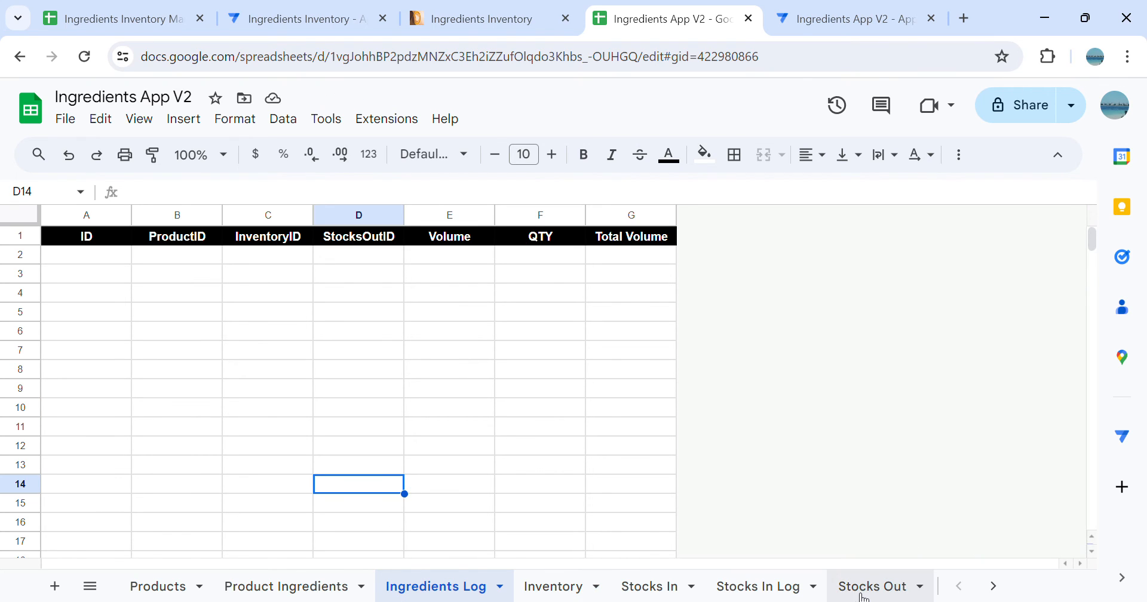
View the POS list and its new order form in the reference Ingredients Inventory app, and return to the Ingredients App V2 spreadsheet
{"action": "left_click", "coordinate": [481, 19]}
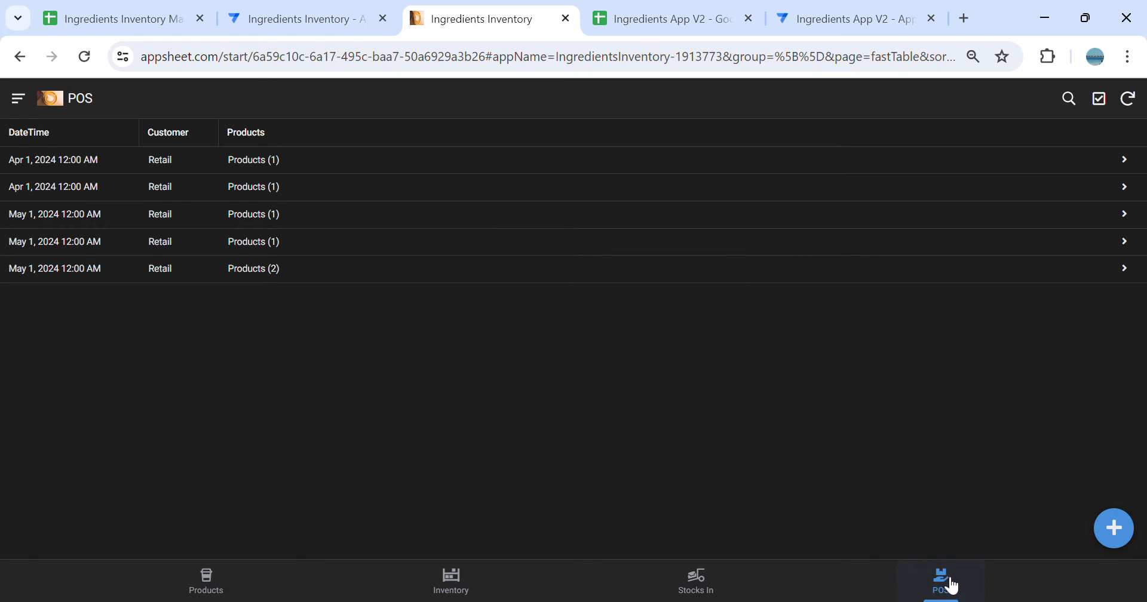
{"action": "left_click", "coordinate": [1115, 538]}
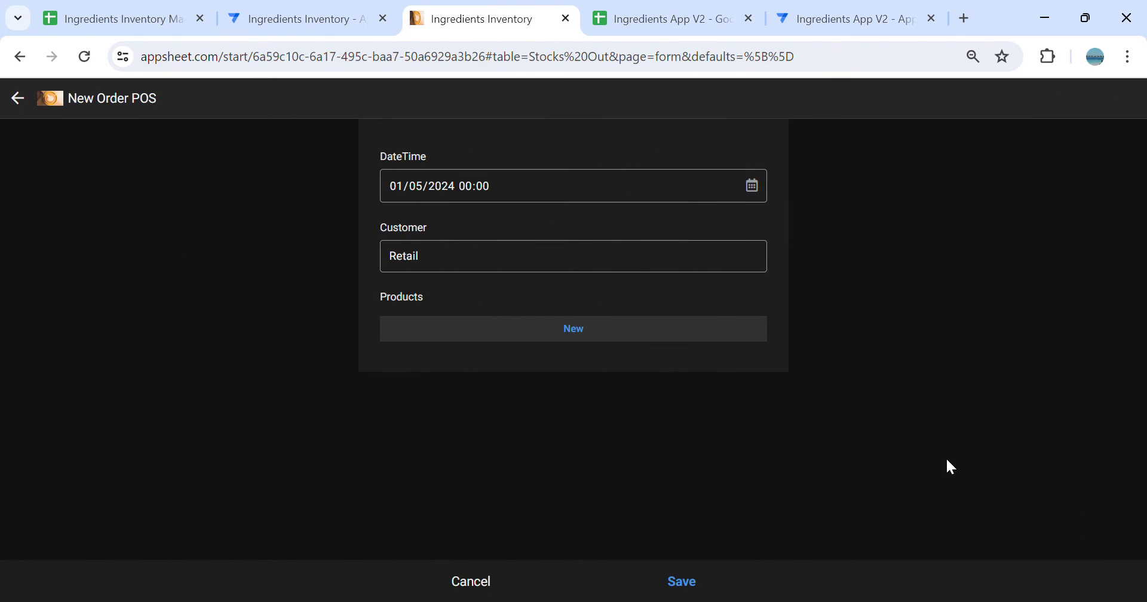
{"action": "left_click", "coordinate": [666, 7]}
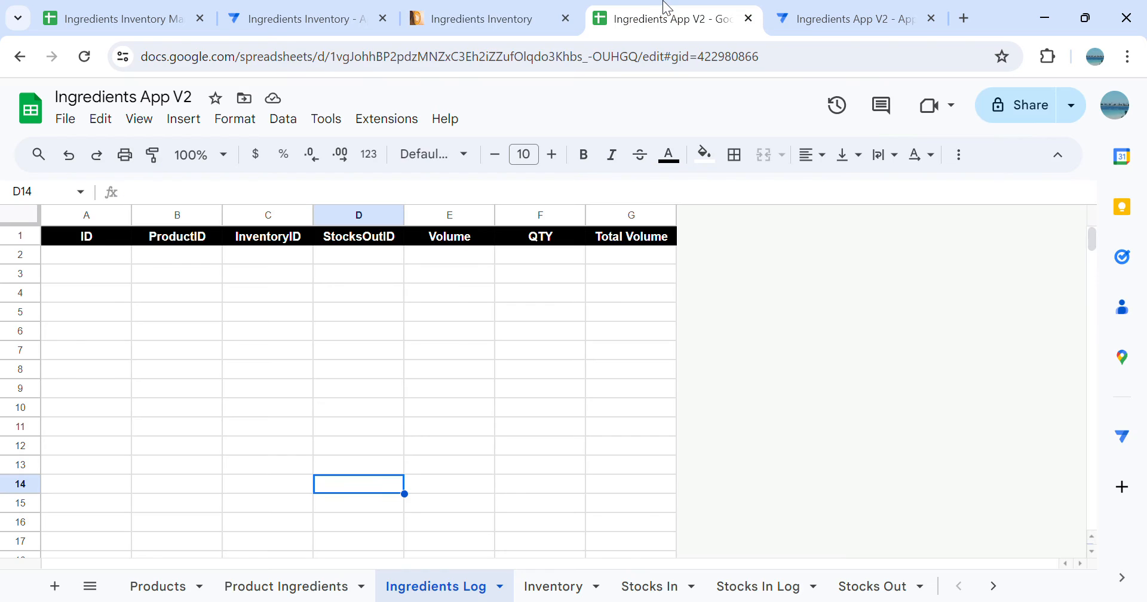
Examine the Ingredients Log headers one by one: ID, ProductID, InventoryID, StocksOutID, Volume, QTY and Total Volume
{"action": "left_click", "coordinate": [105, 293]}
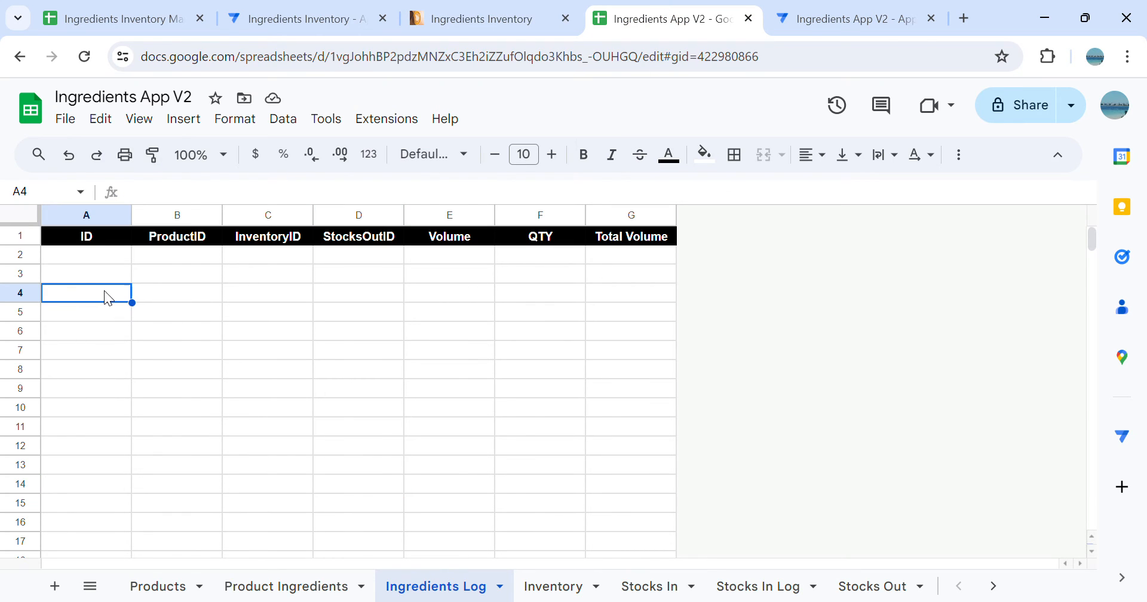
{"action": "left_click", "coordinate": [269, 311]}
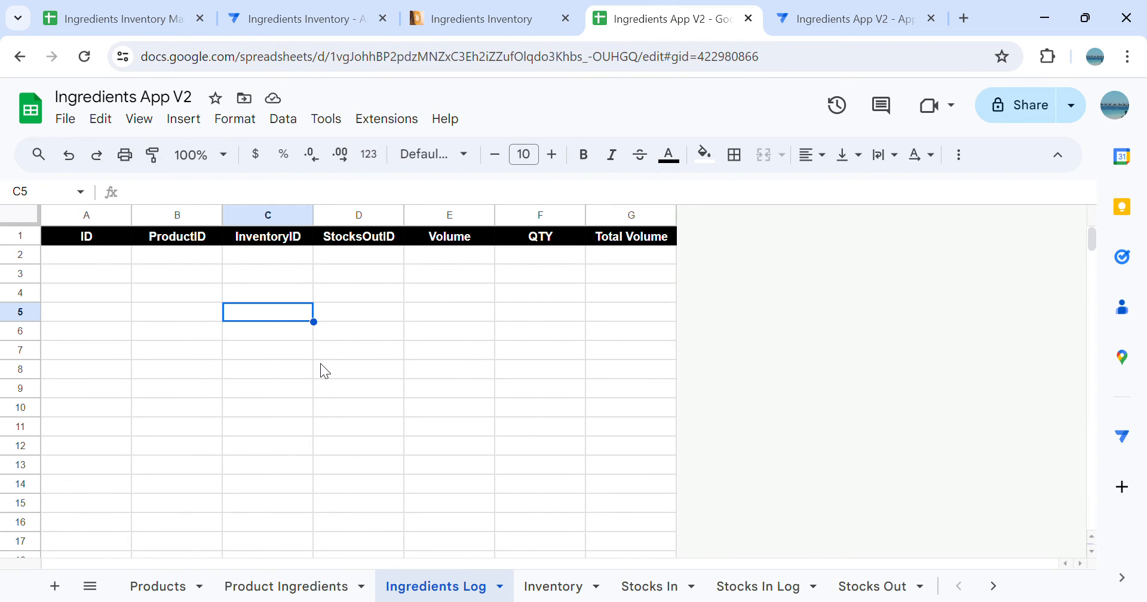
{"action": "left_click", "coordinate": [118, 243]}
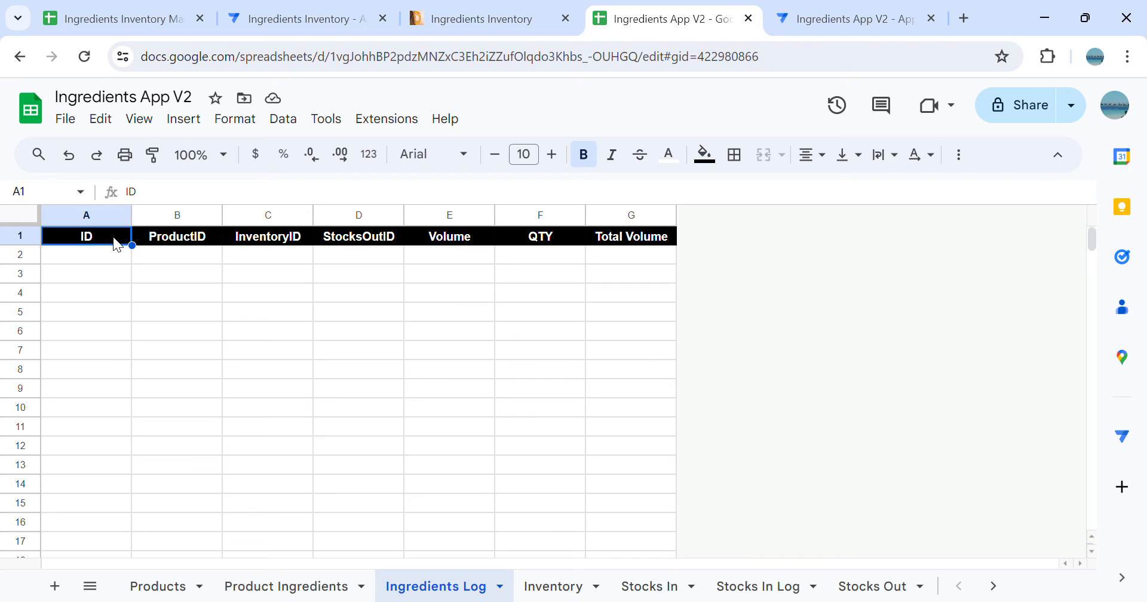
{"action": "left_click", "coordinate": [207, 239]}
{"action": "left_click", "coordinate": [265, 246]}
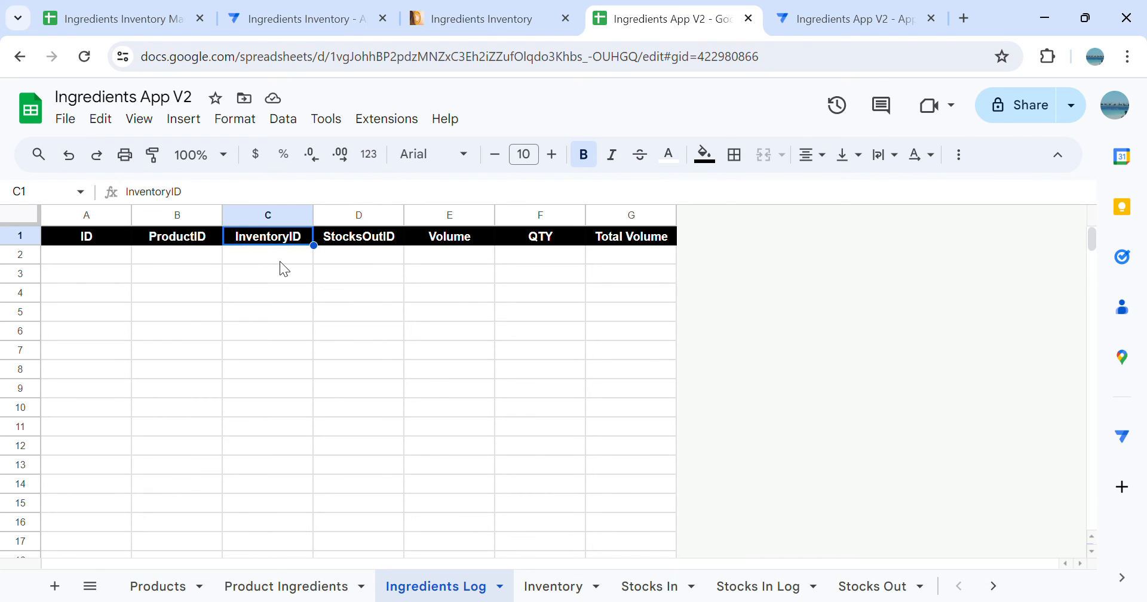
{"action": "left_click_drag", "start_coordinate": [288, 312], "coordinate": [291, 291]}
{"action": "left_click", "coordinate": [281, 236]}
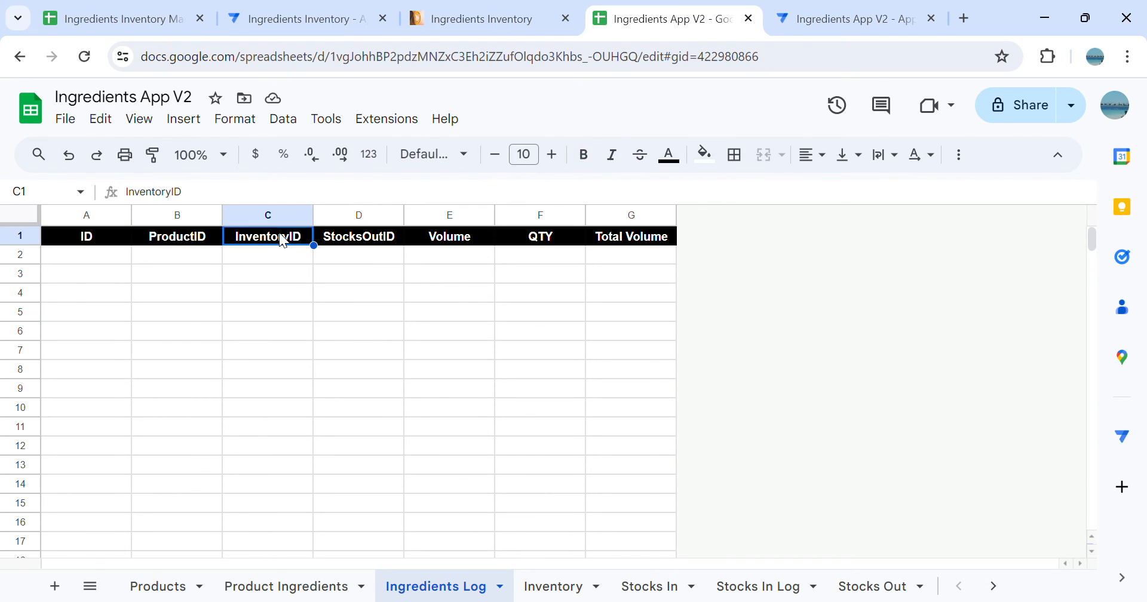
{"action": "left_click", "coordinate": [385, 241]}
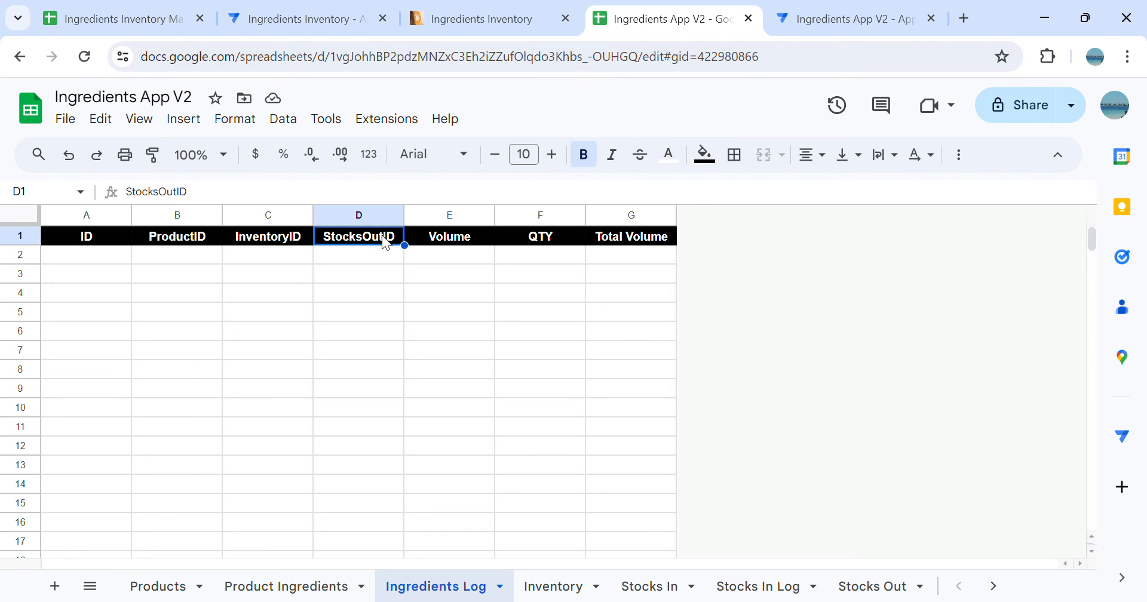
{"action": "left_click", "coordinate": [457, 239]}
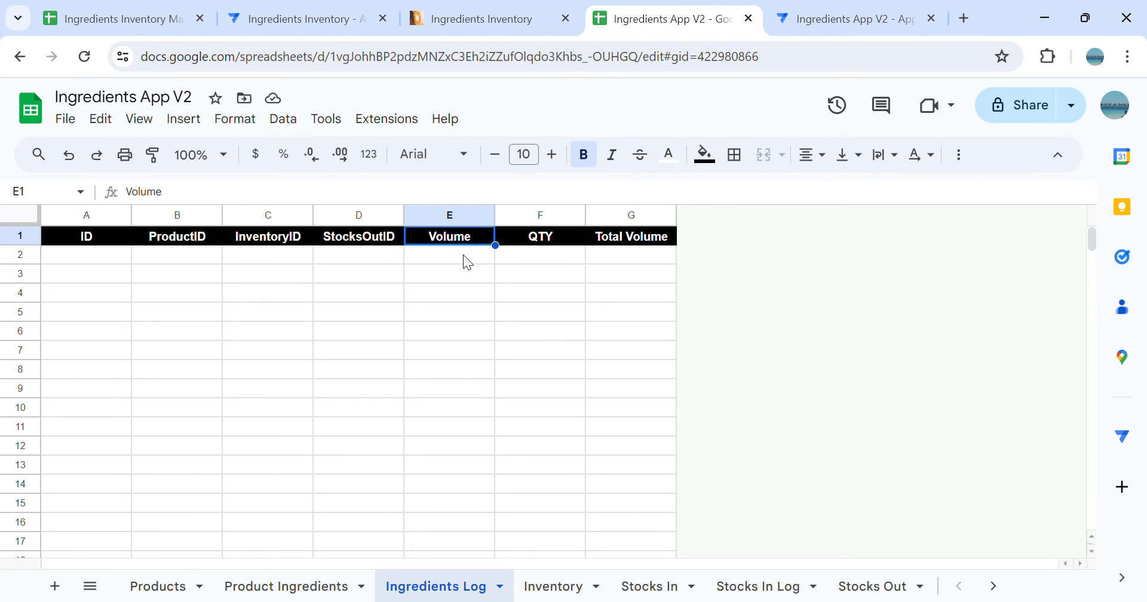
{"action": "left_click", "coordinate": [525, 249]}
{"action": "left_click", "coordinate": [652, 240]}
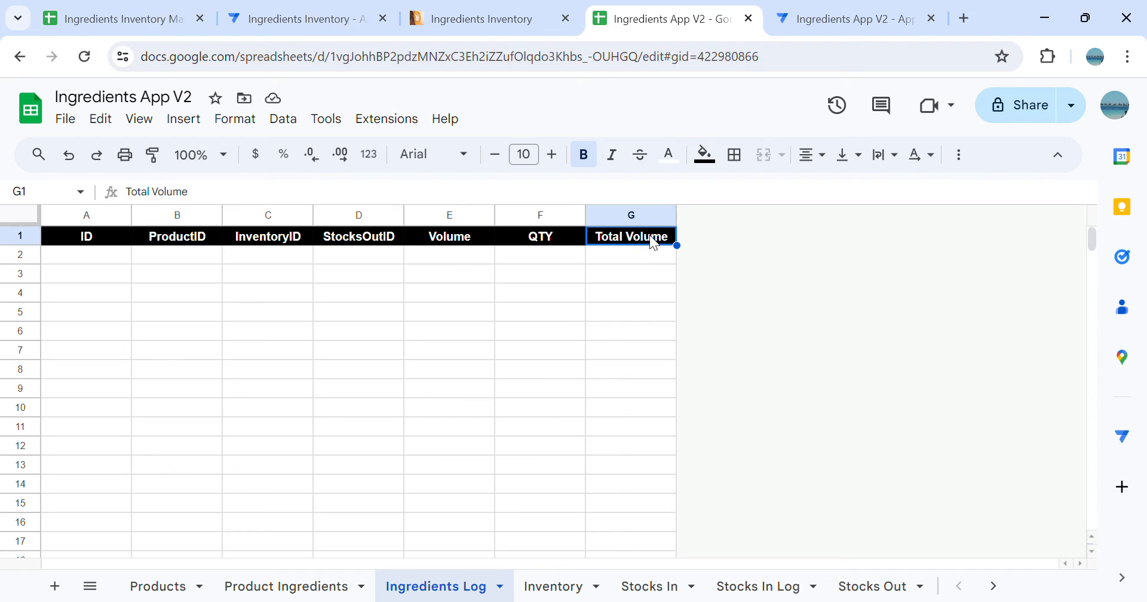
{"action": "left_click", "coordinate": [654, 278]}
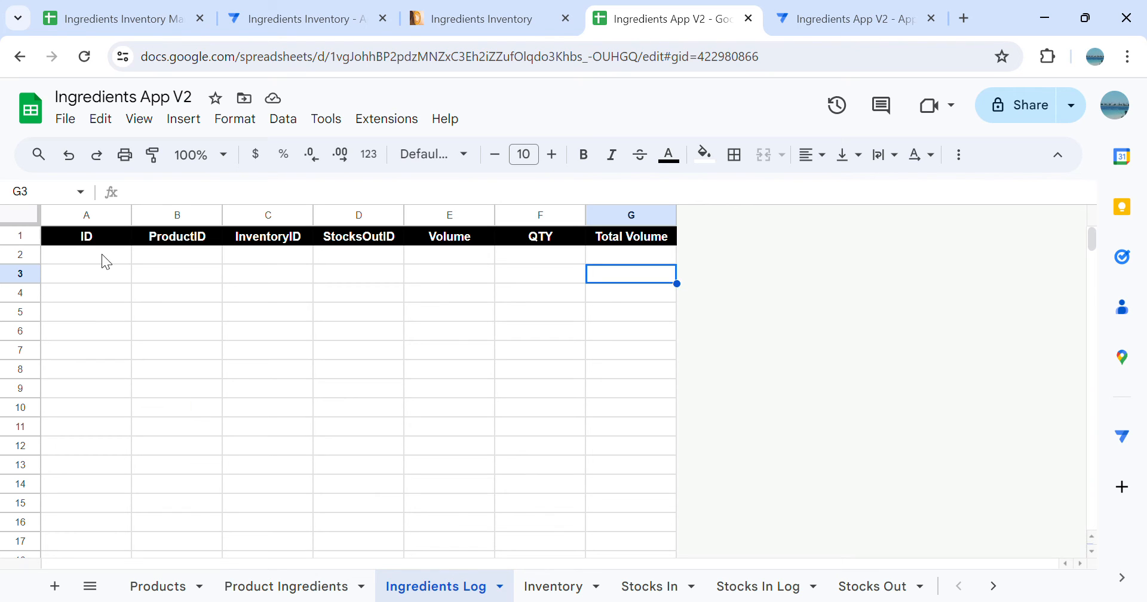
{"action": "left_click", "coordinate": [482, 450]}
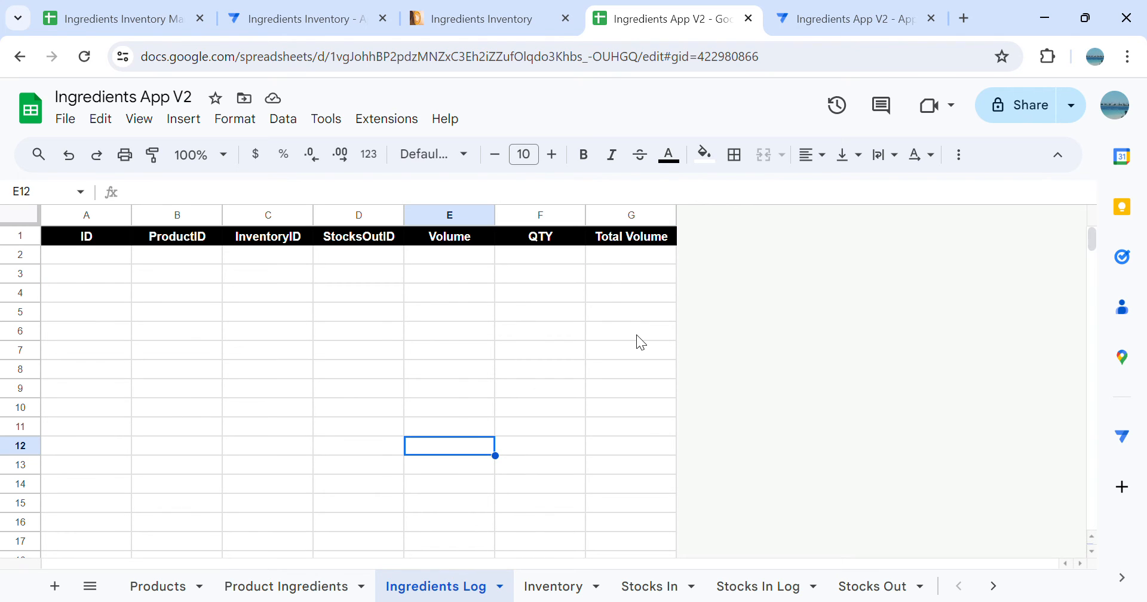
In the reference Ingredients Inventory app, open the app formula of the Remaining column in the Inventory table
{"action": "left_click", "coordinate": [292, 18]}
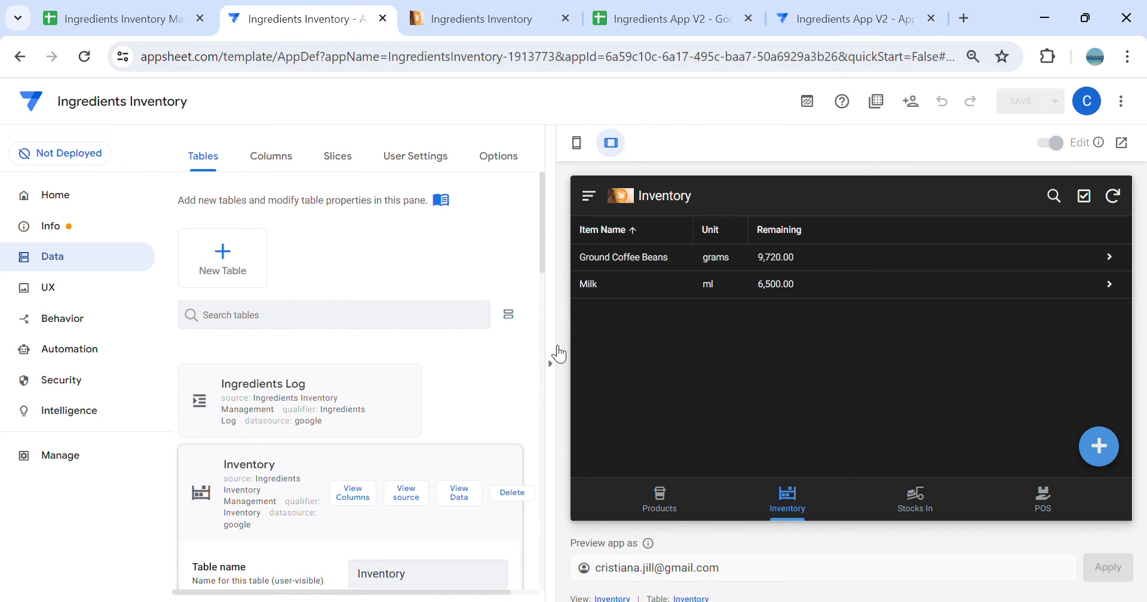
{"action": "left_click", "coordinate": [563, 370]}
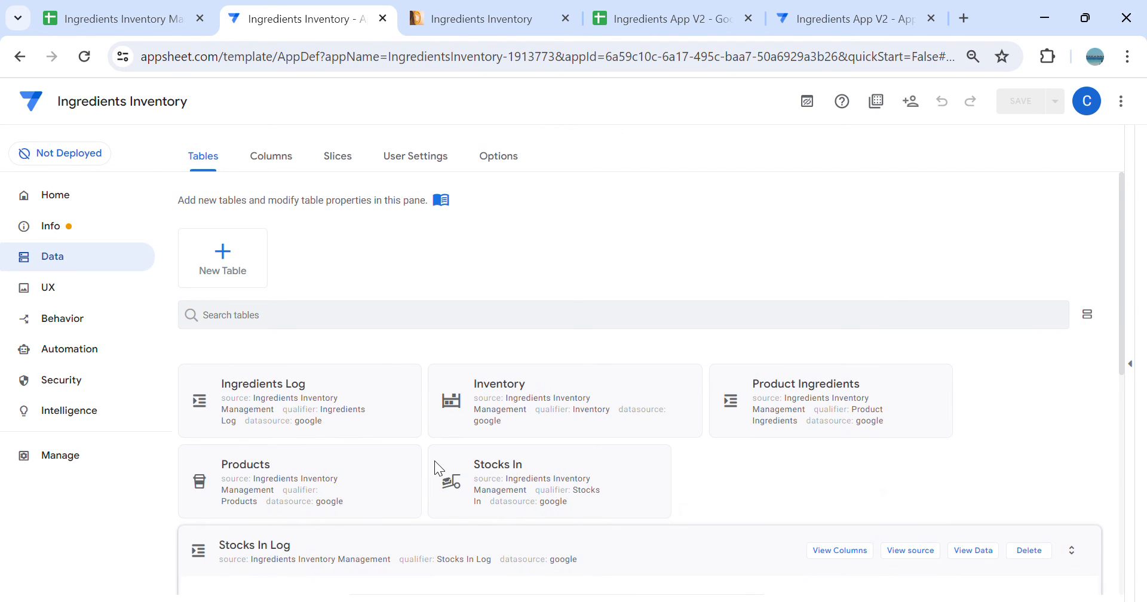
{"action": "left_click", "coordinate": [591, 410]}
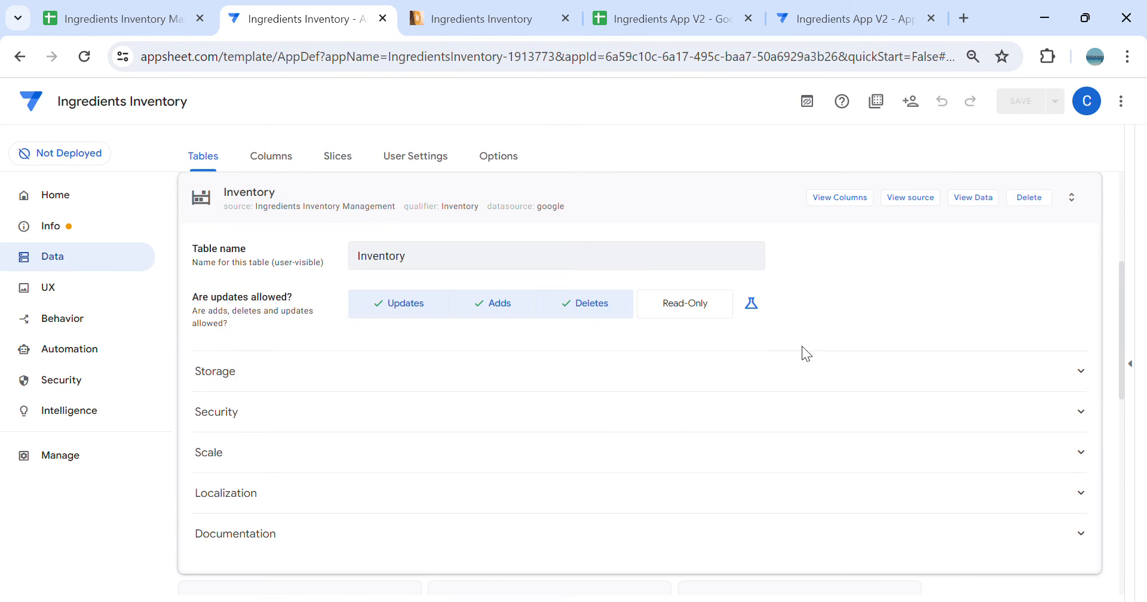
{"action": "left_click", "coordinate": [842, 201]}
{"action": "left_click", "coordinate": [715, 534]}
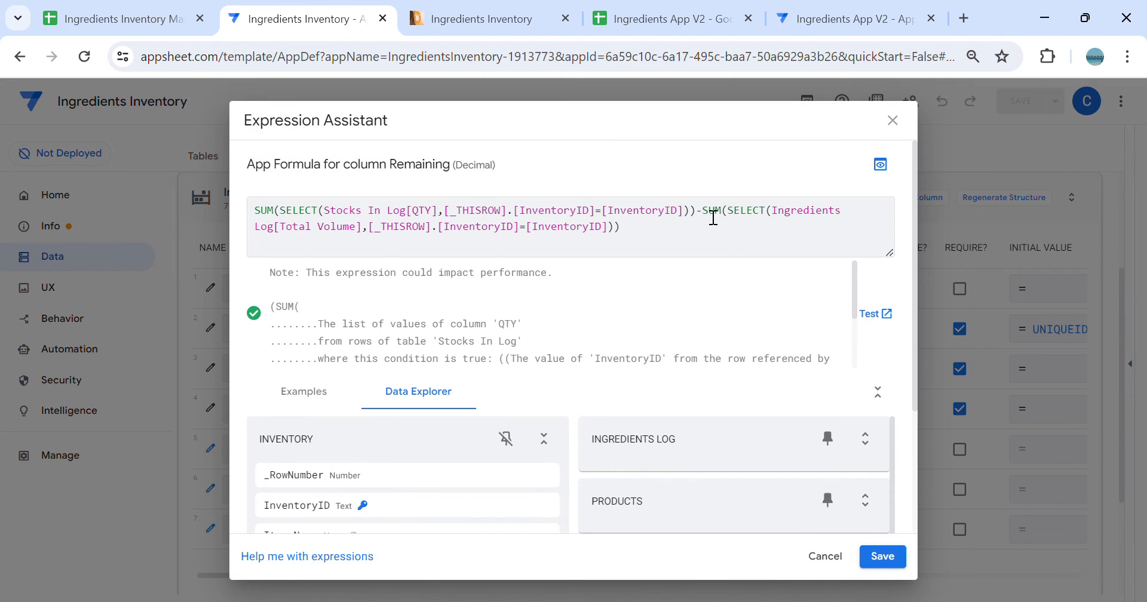
Examine the Stocks In Log and Ingredients Log SUM parts of the Remaining formula and close it without changes
{"action": "left_click_drag", "start_coordinate": [704, 211], "coordinate": [759, 235]}
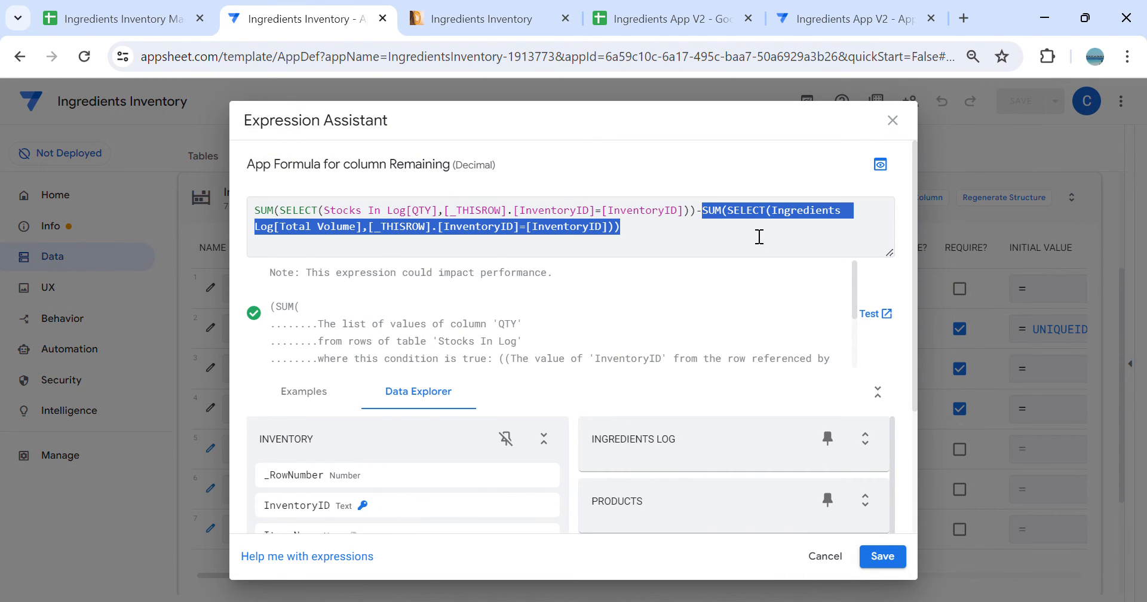
{"action": "left_click", "coordinate": [764, 233]}
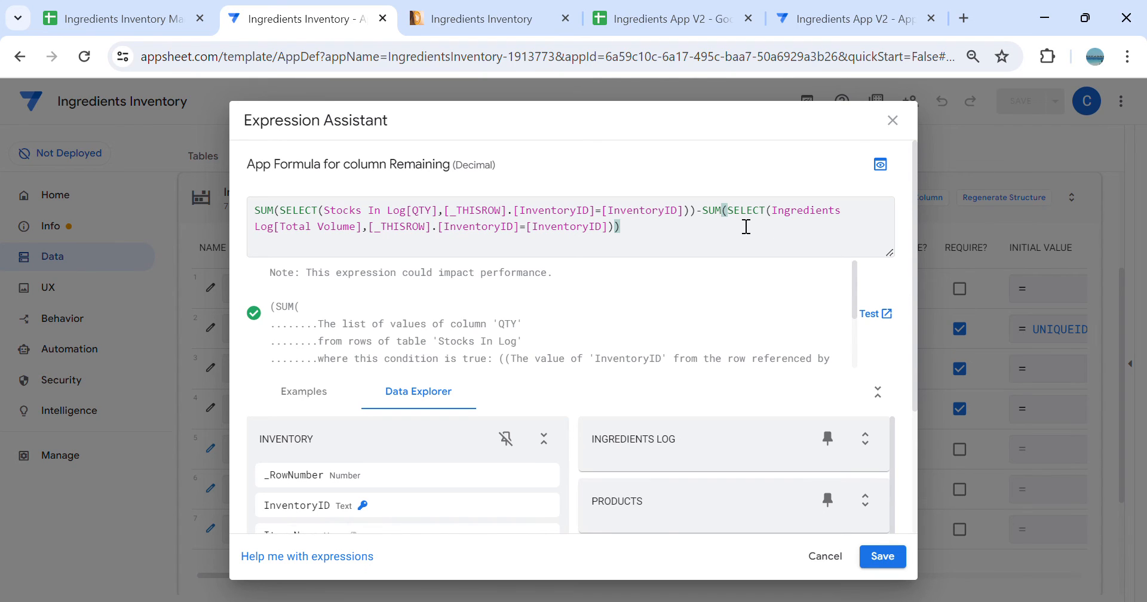
{"action": "left_click_drag", "start_coordinate": [709, 212], "coordinate": [769, 250]}
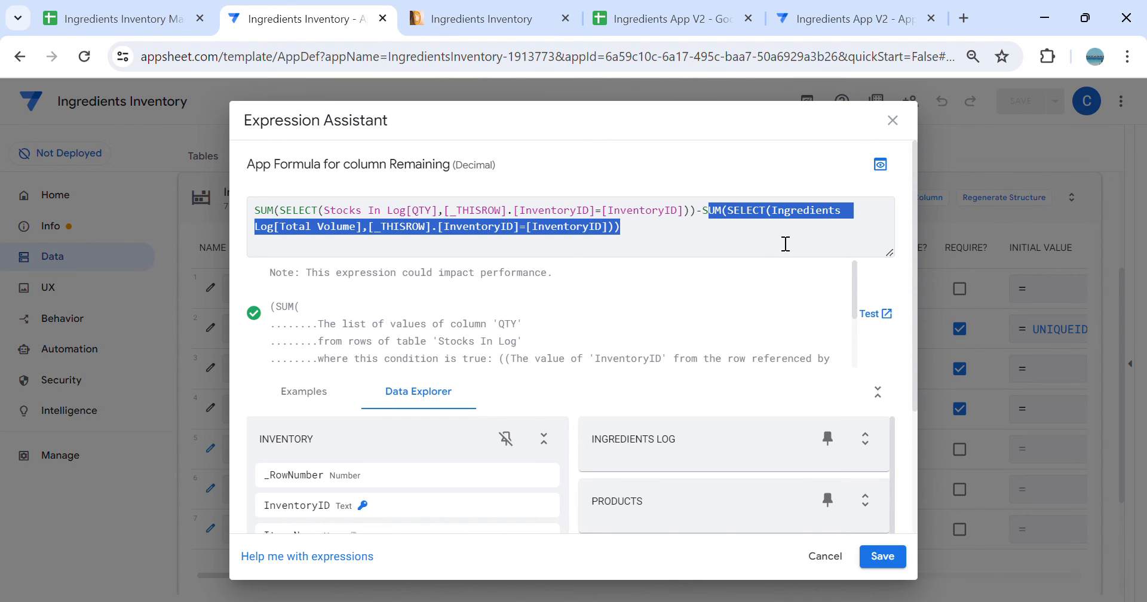
{"action": "left_click", "coordinate": [721, 249]}
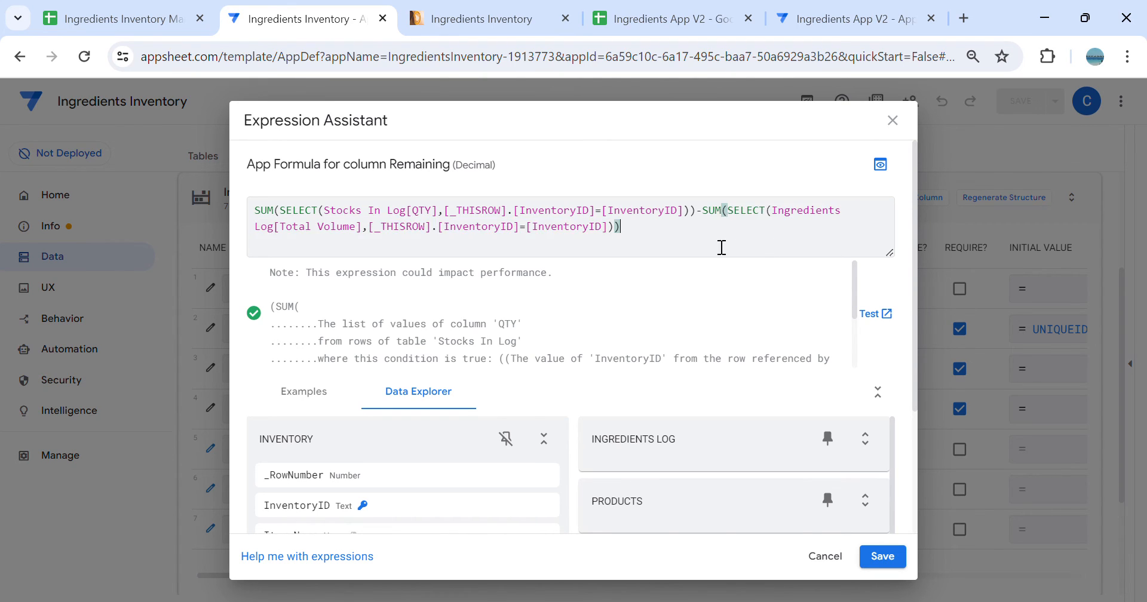
{"action": "left_click", "coordinate": [735, 215]}
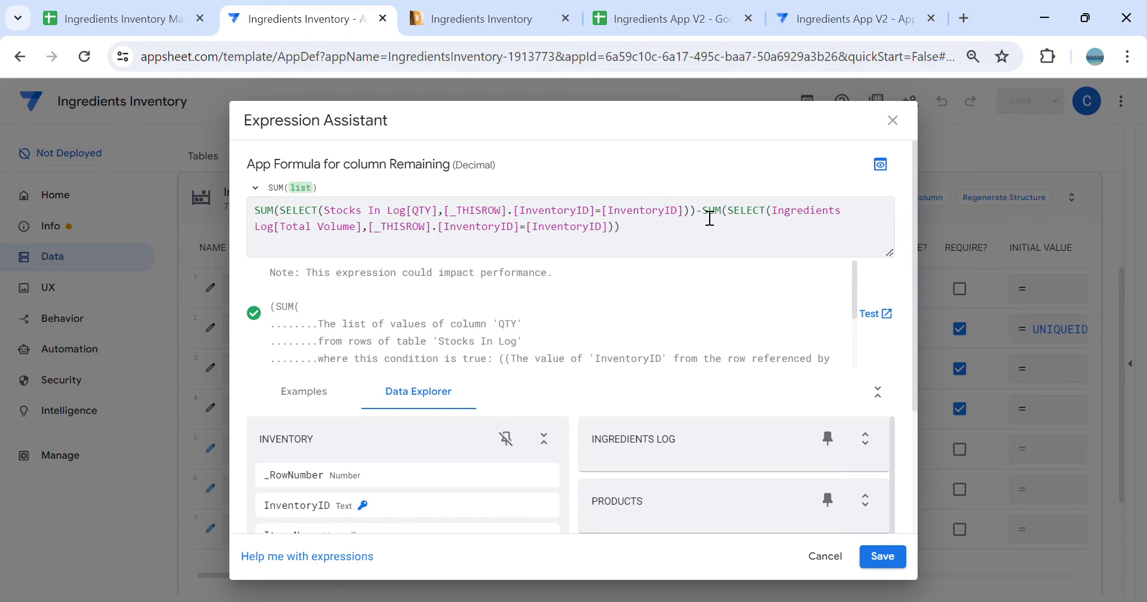
{"action": "left_click_drag", "start_coordinate": [696, 211], "coordinate": [330, 226]}
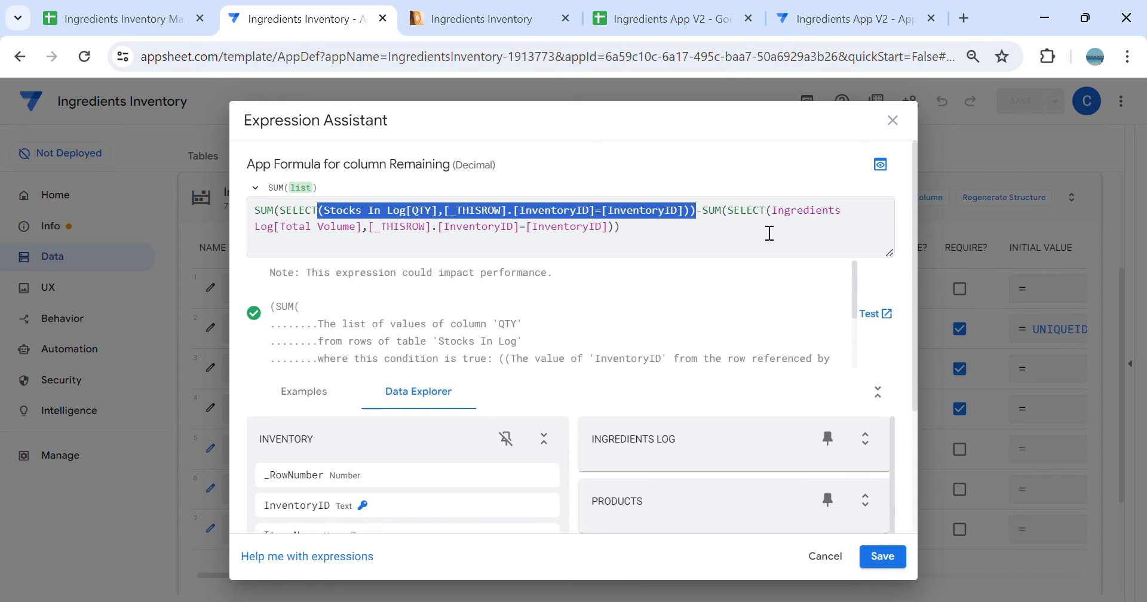
{"action": "left_click", "coordinate": [724, 241]}
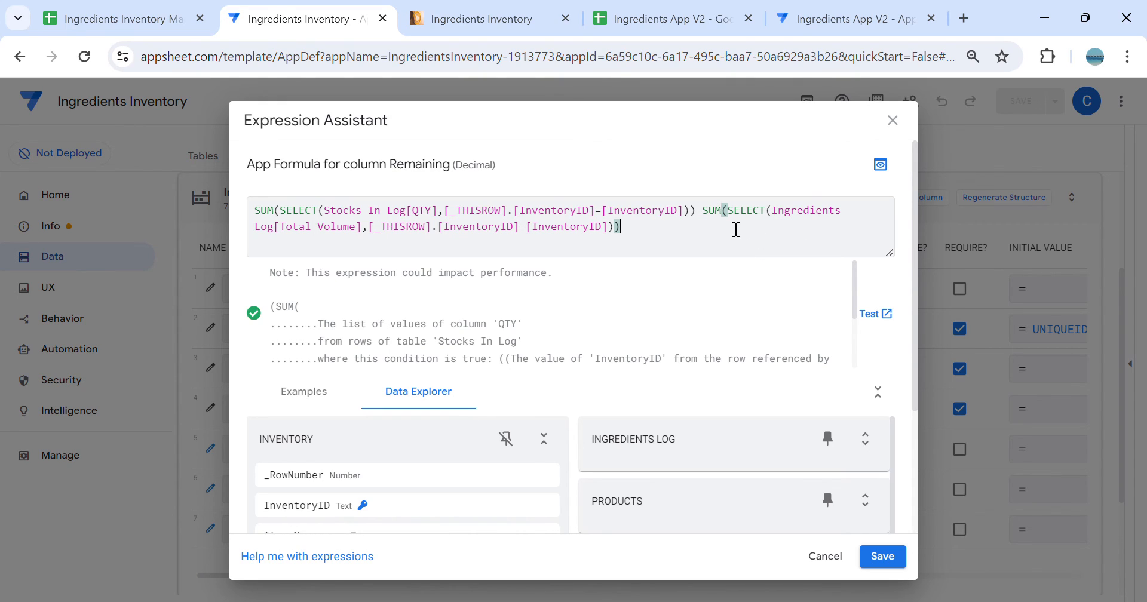
{"action": "left_click_drag", "start_coordinate": [707, 215], "coordinate": [773, 246]}
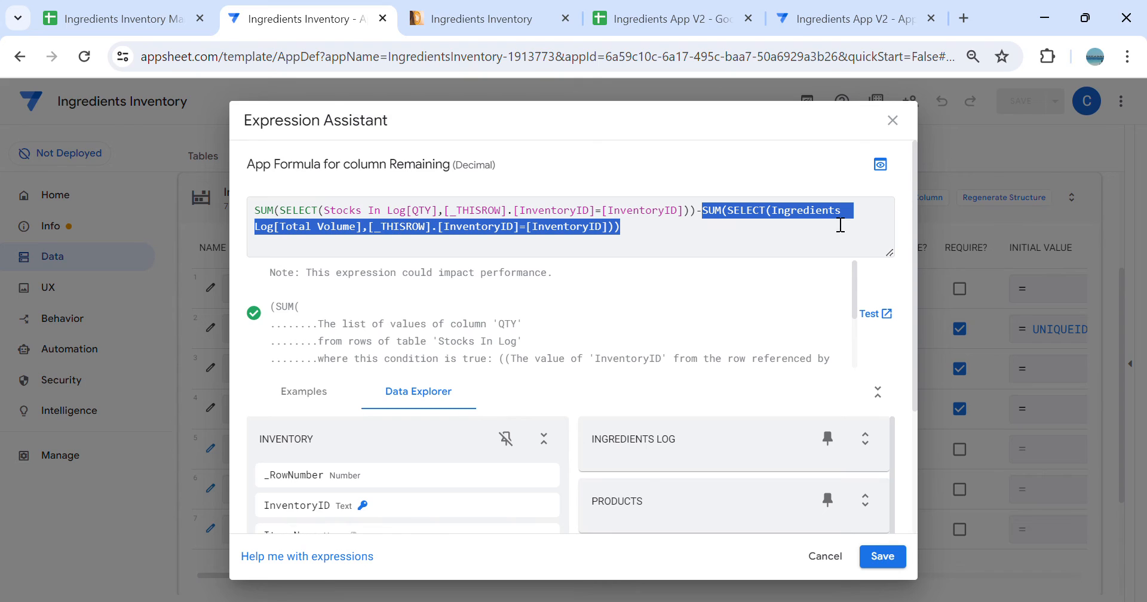
{"action": "left_click", "coordinate": [838, 561]}
In the Ingredients App V2 editor, add the Ingredients Log table from the Ingredients App V2 spreadsheet in the Project app folder
{"action": "left_click", "coordinate": [673, 24]}
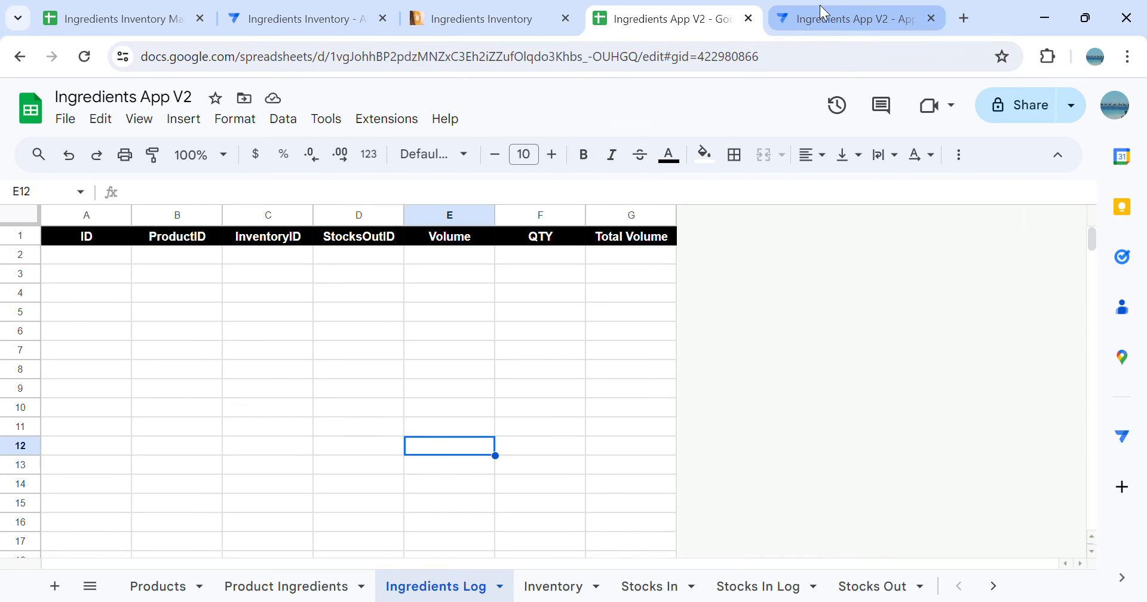
{"action": "left_click", "coordinate": [848, 18]}
{"action": "left_click", "coordinate": [80, 254]}
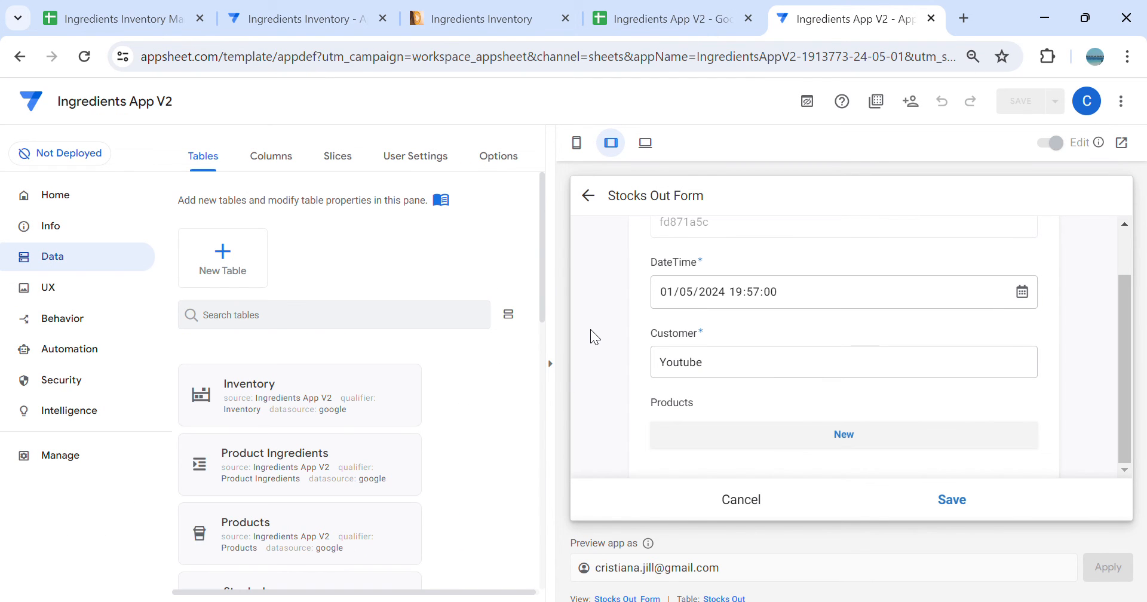
{"action": "left_click", "coordinate": [551, 366]}
{"action": "left_click", "coordinate": [225, 265]}
{"action": "left_click", "coordinate": [456, 237]}
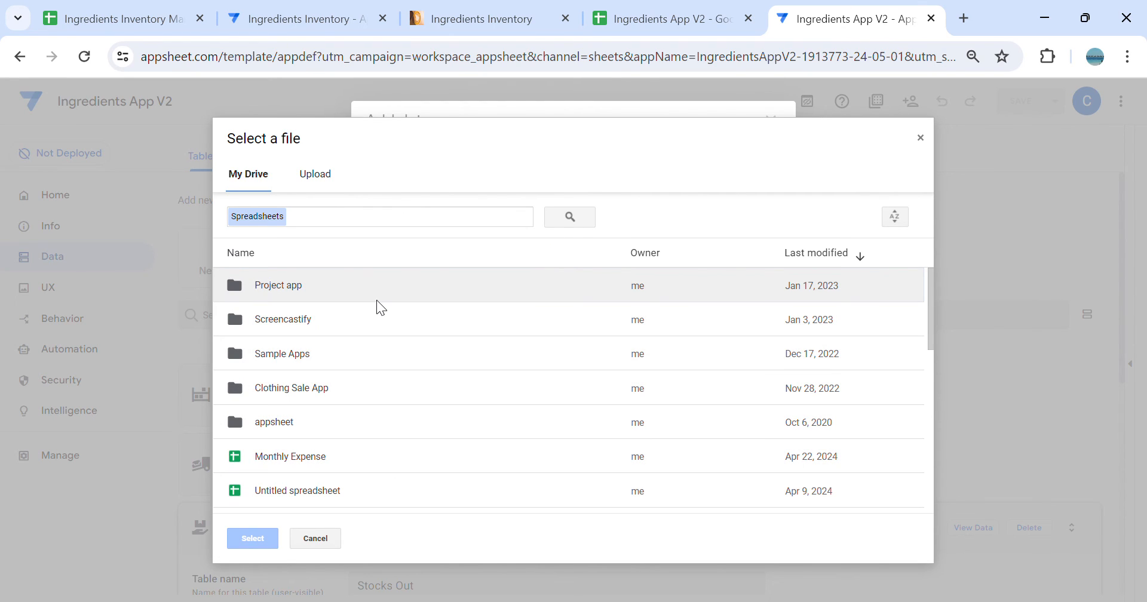
{"action": "double_click", "coordinate": [356, 286]}
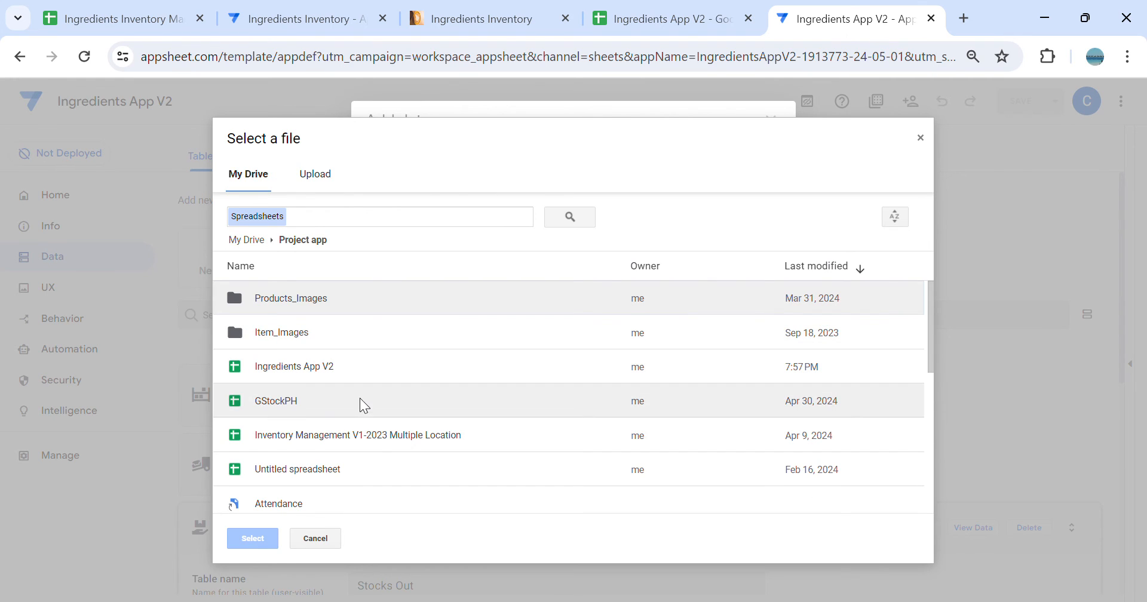
{"action": "double_click", "coordinate": [347, 367]}
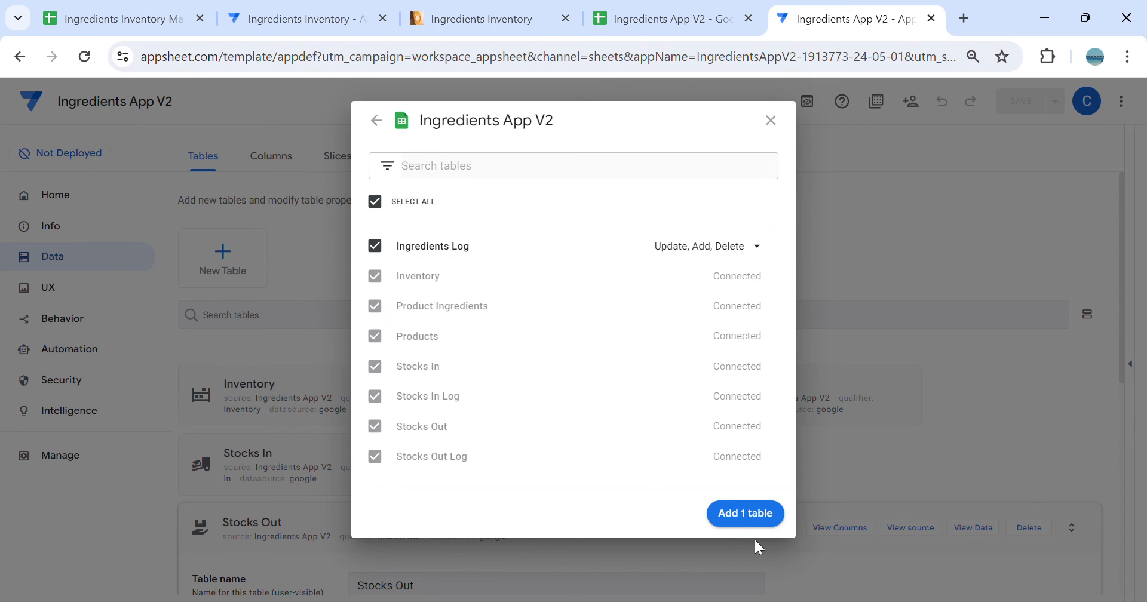
{"action": "left_click", "coordinate": [755, 523]}
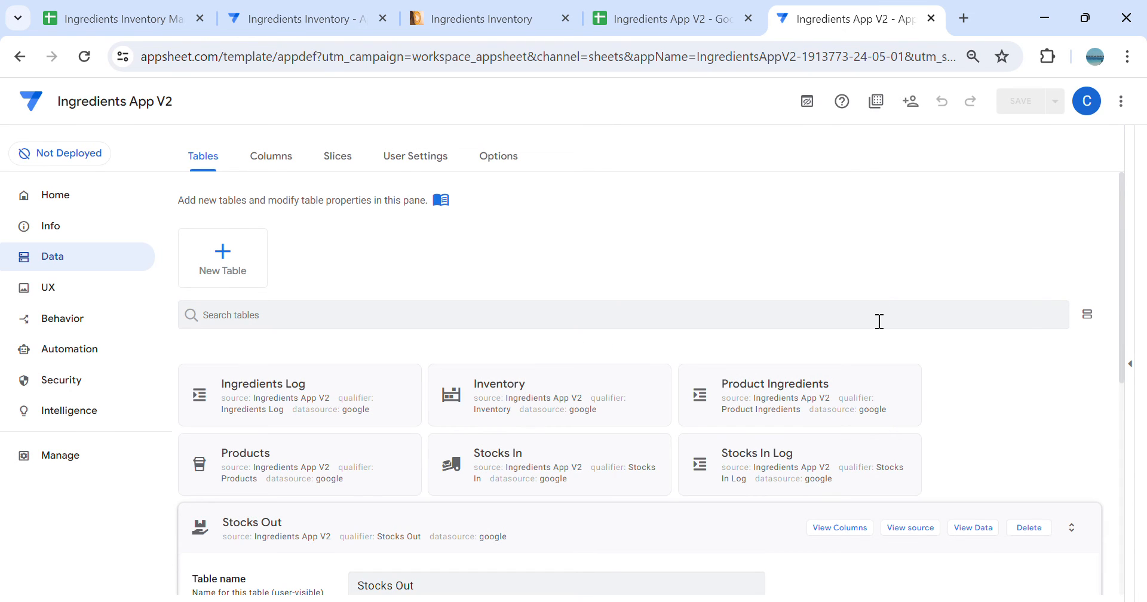
In the reference Ingredients Inventory app, examine the Ingredients Log table's column types, formulas and required settings
{"action": "left_click", "coordinate": [285, 11]}
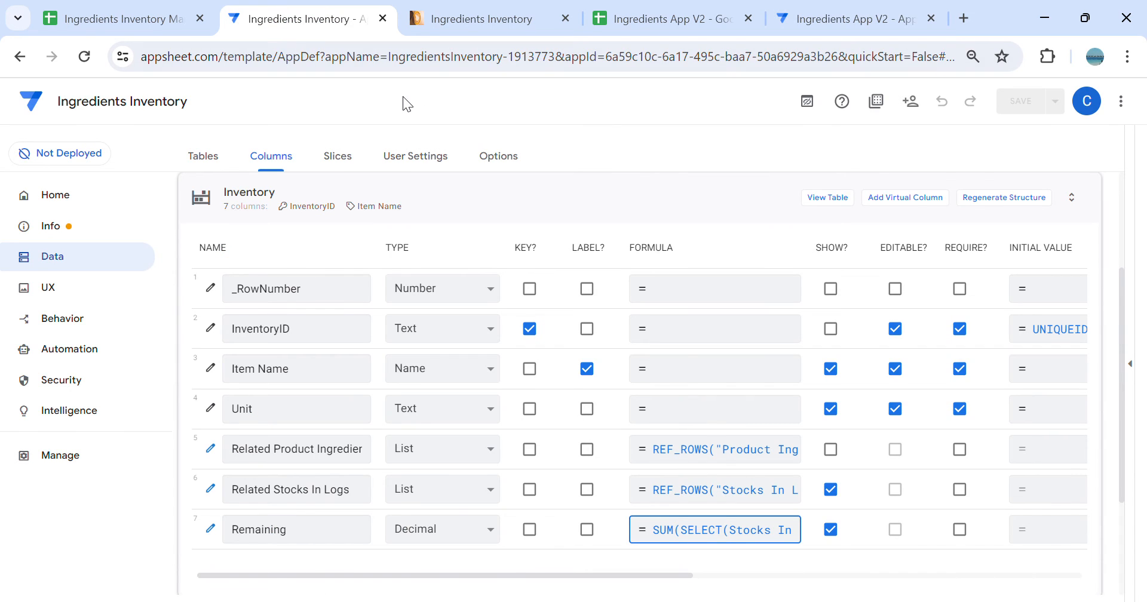
{"action": "left_click", "coordinate": [206, 159]}
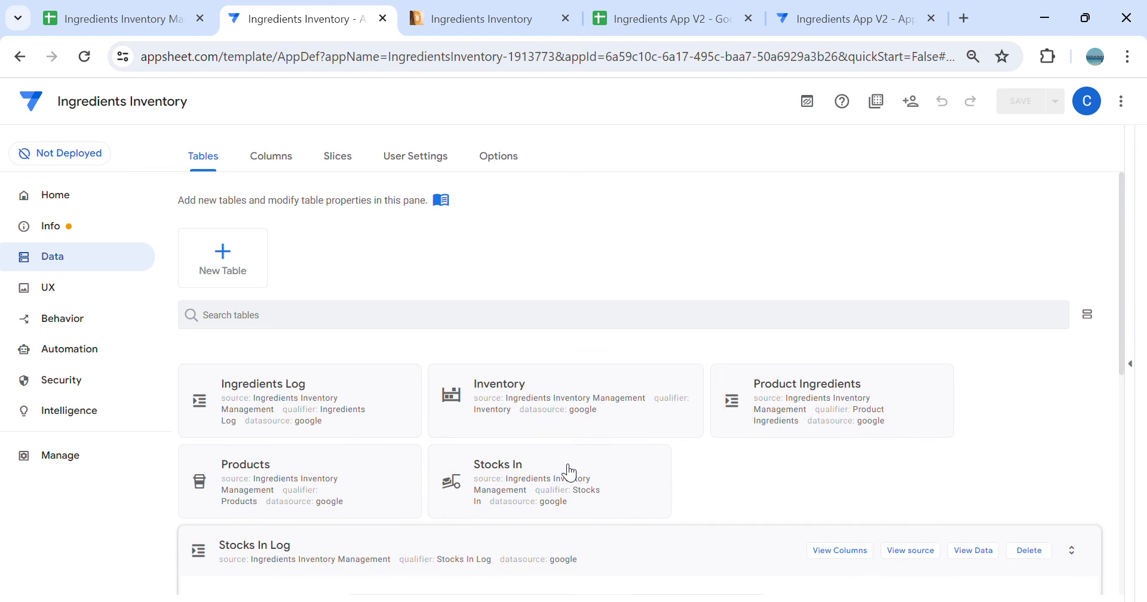
{"action": "scroll", "coordinate": [741, 457], "scroll_direction": "down", "scroll_amount": 3}
{"action": "left_click", "coordinate": [672, 380]}
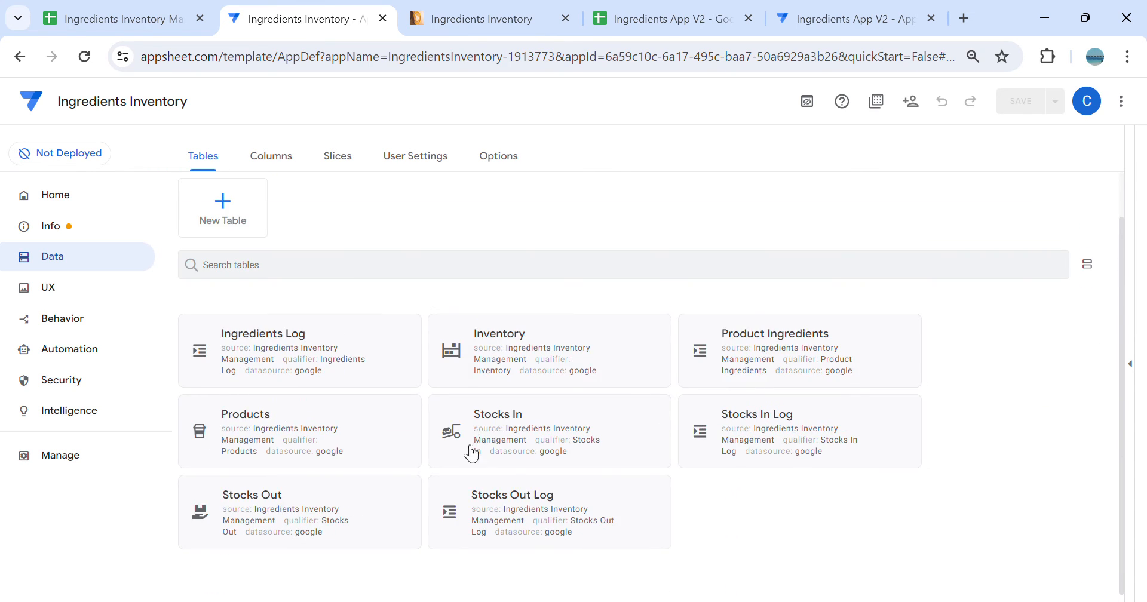
{"action": "left_click", "coordinate": [754, 367]}
{"action": "left_click", "coordinate": [908, 225]}
{"action": "left_click", "coordinate": [312, 331]}
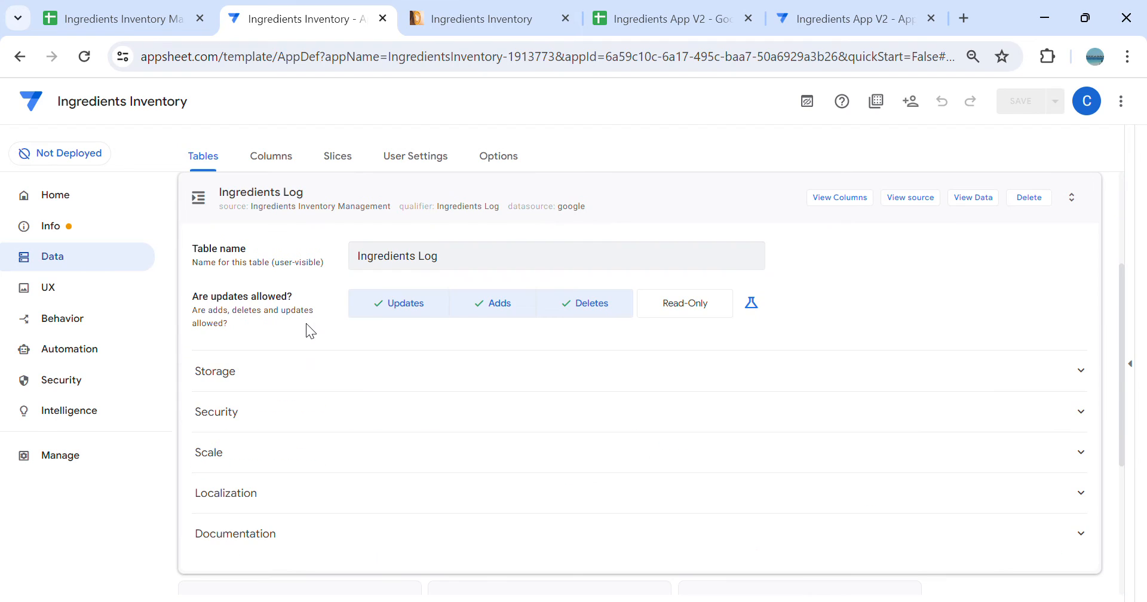
{"action": "left_click", "coordinate": [832, 201]}
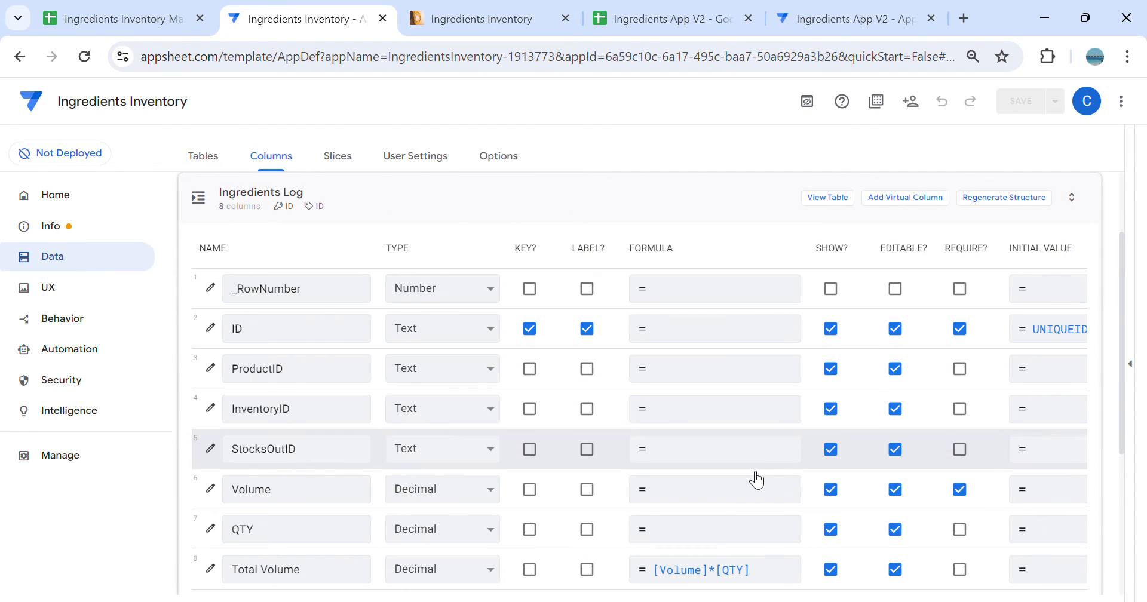
{"action": "scroll", "coordinate": [879, 472], "scroll_direction": "down", "scroll_amount": 1}
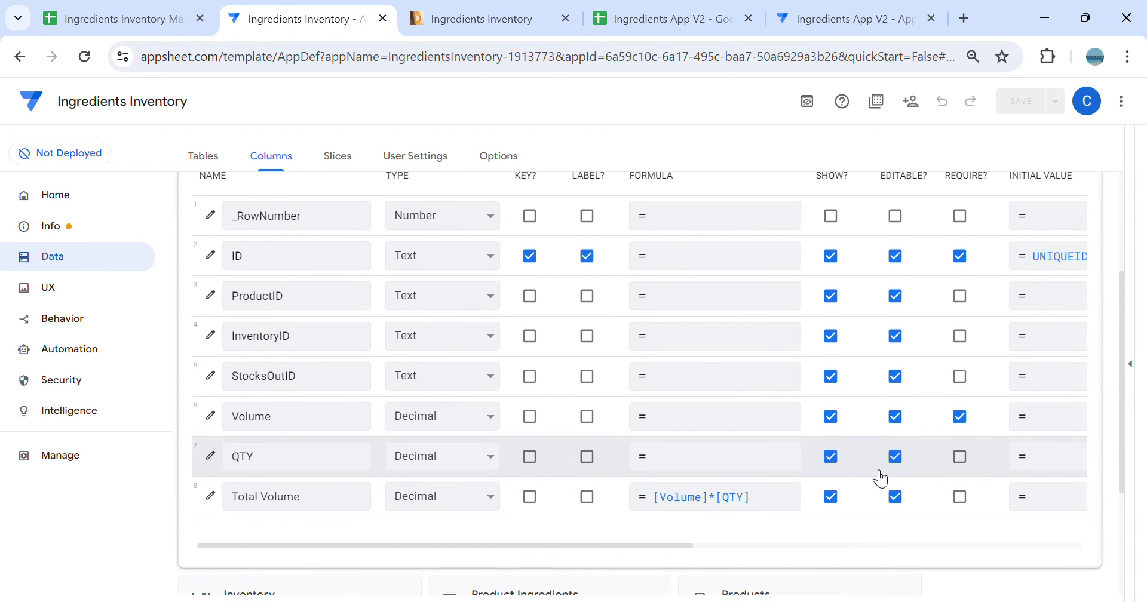
{"action": "scroll", "coordinate": [806, 490], "scroll_direction": "up", "scroll_amount": 1}
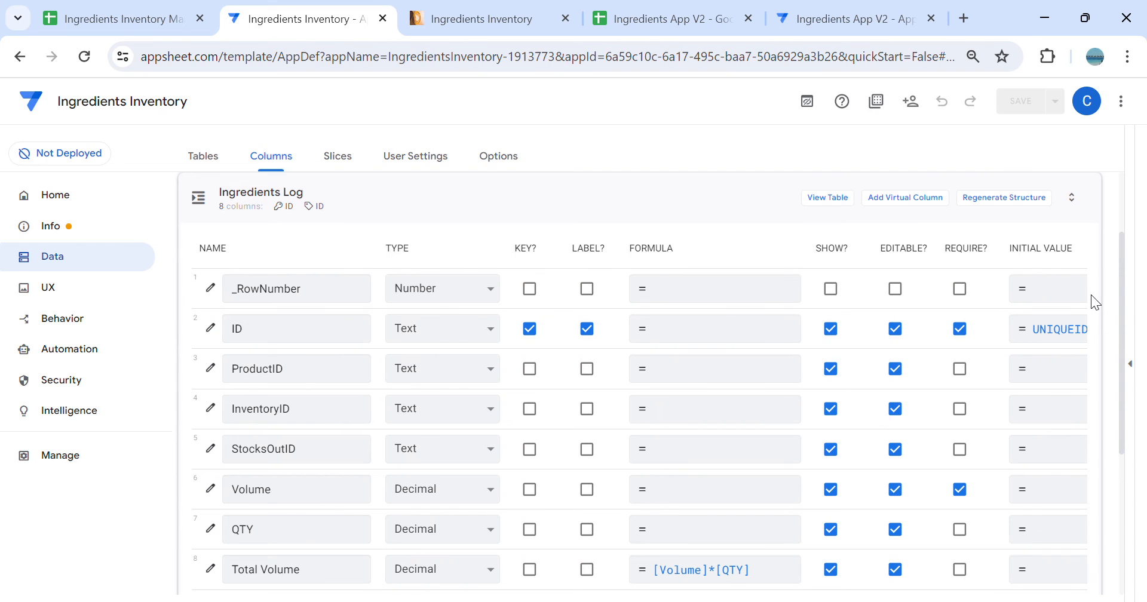
{"action": "scroll", "coordinate": [1073, 525], "scroll_direction": "down", "scroll_amount": 3}
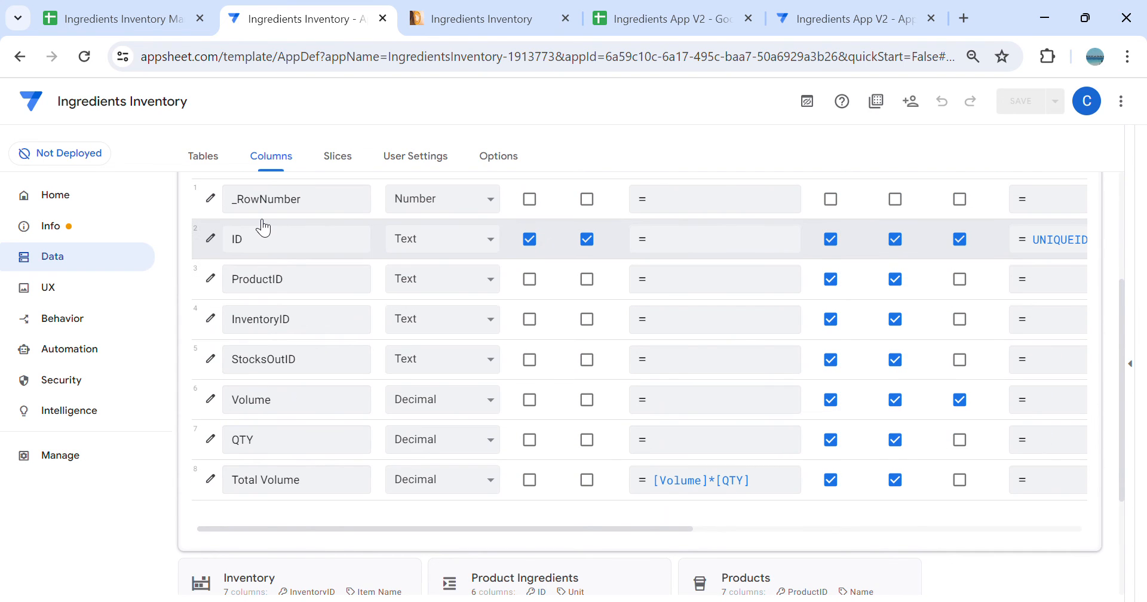
{"action": "scroll", "coordinate": [472, 418], "scroll_direction": "up", "scroll_amount": 5}
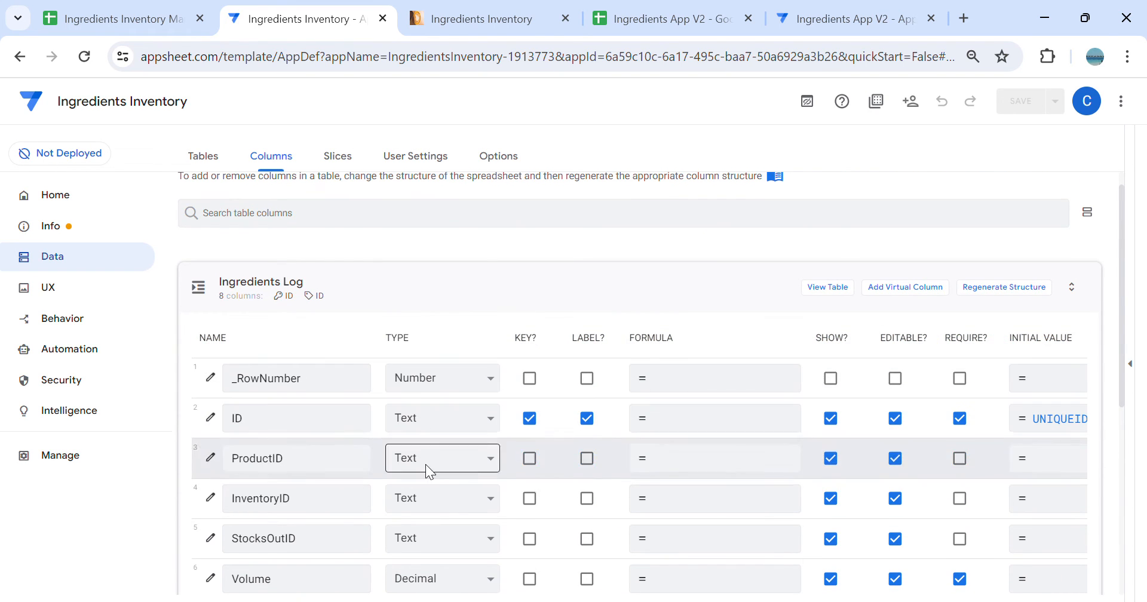
View the Ingredients Log table's columns in the Ingredients App V2 editor and return to the reference app's columns for comparison
{"action": "left_click", "coordinate": [699, 13]}
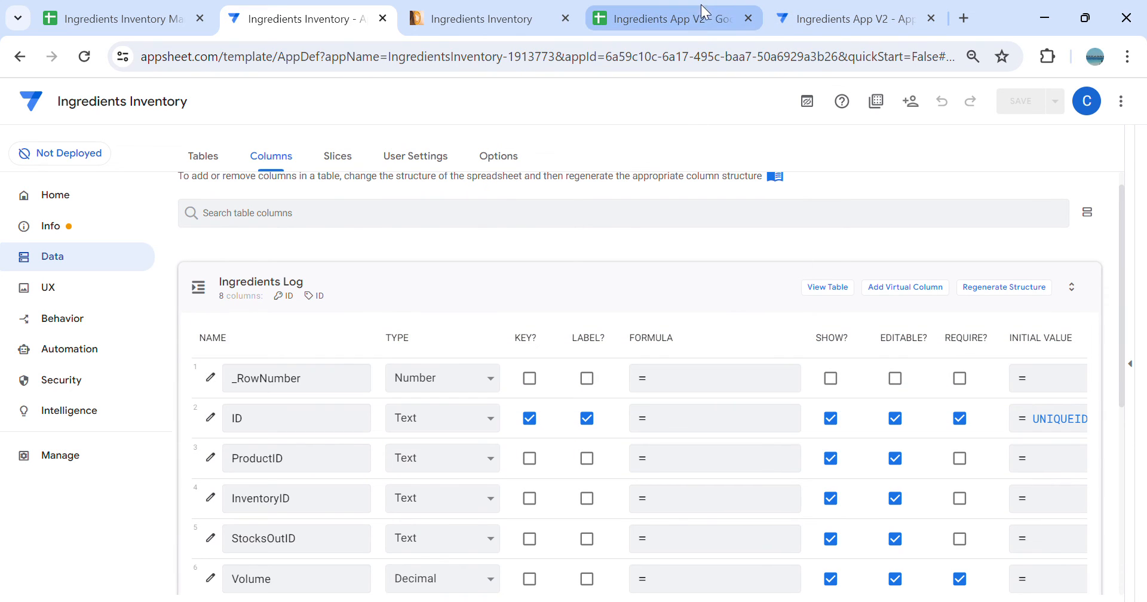
{"action": "left_click", "coordinate": [797, 15]}
{"action": "scroll", "coordinate": [783, 400], "scroll_direction": "down", "scroll_amount": 3}
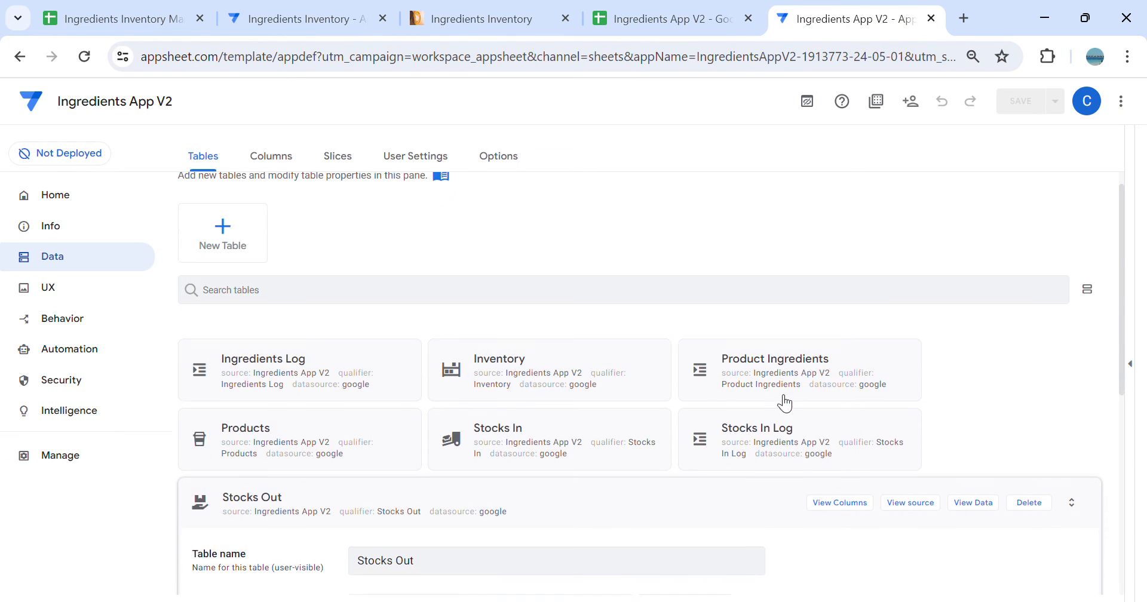
{"action": "left_click", "coordinate": [727, 369]}
{"action": "left_click", "coordinate": [294, 409]}
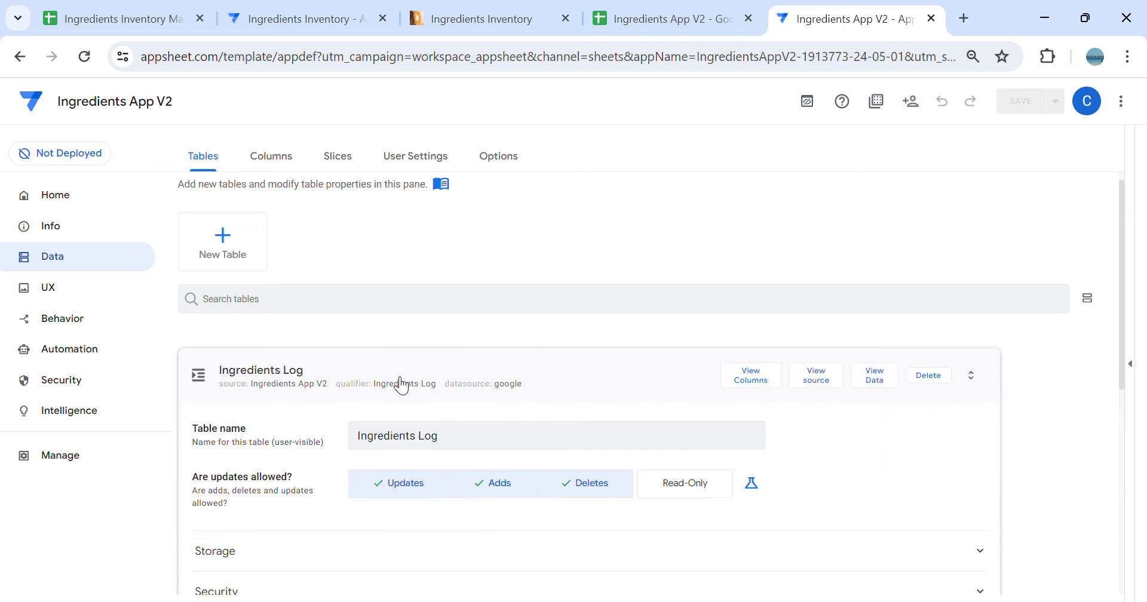
{"action": "left_click", "coordinate": [823, 199]}
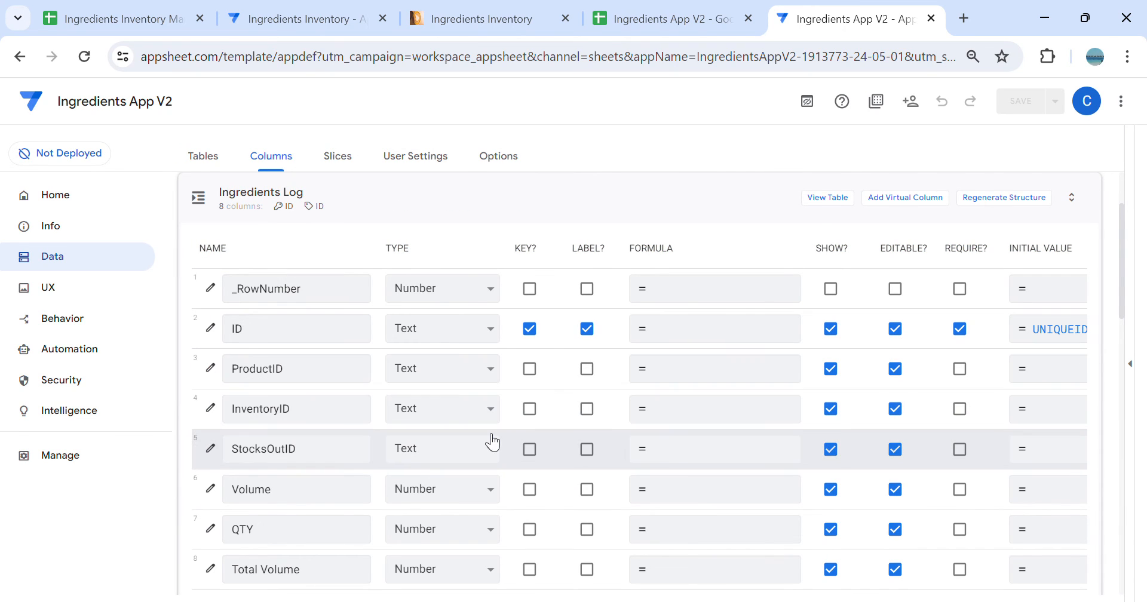
{"action": "scroll", "coordinate": [478, 484], "scroll_direction": "down", "scroll_amount": 3}
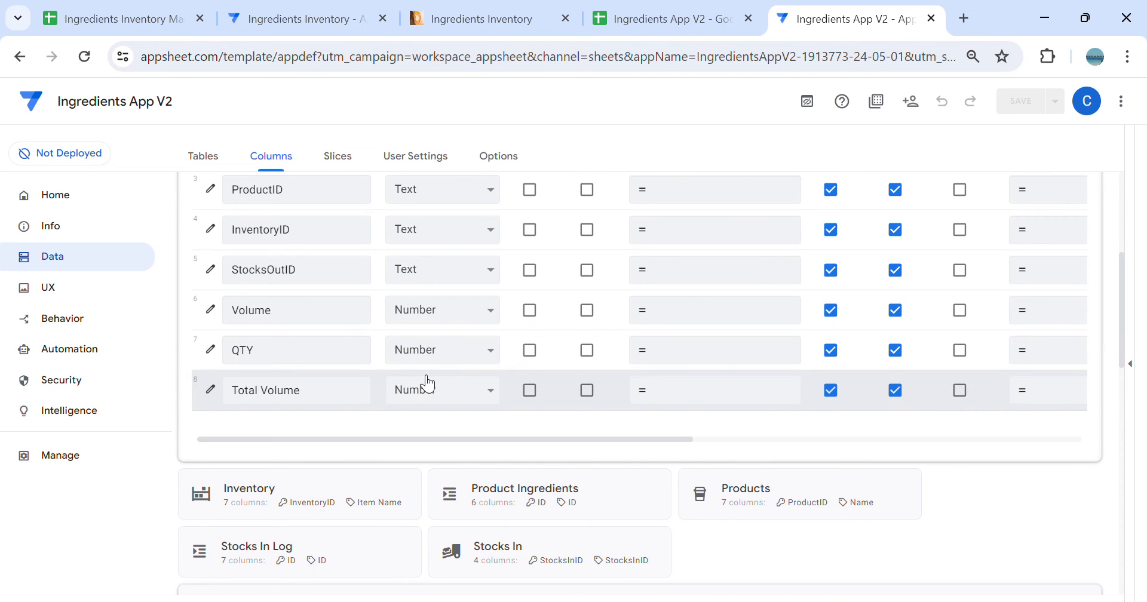
{"action": "left_click", "coordinate": [313, 19]}
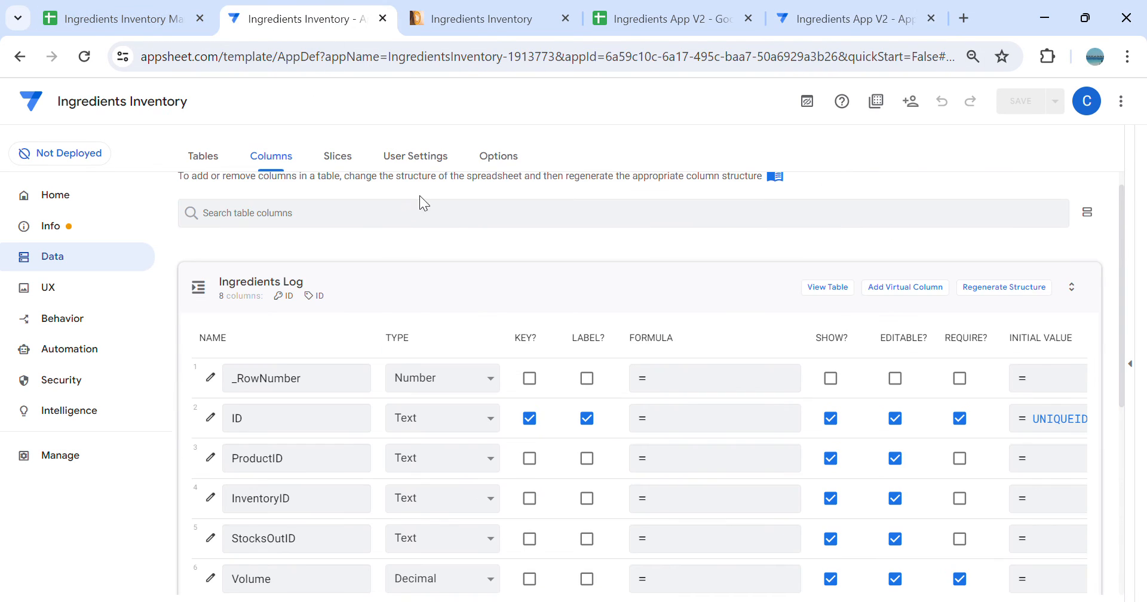
Compare the reference app's Ingredients Log column settings with the Ingredients App V2 sheet headers and editor columns
{"action": "scroll", "coordinate": [601, 354], "scroll_direction": "down", "scroll_amount": 3}
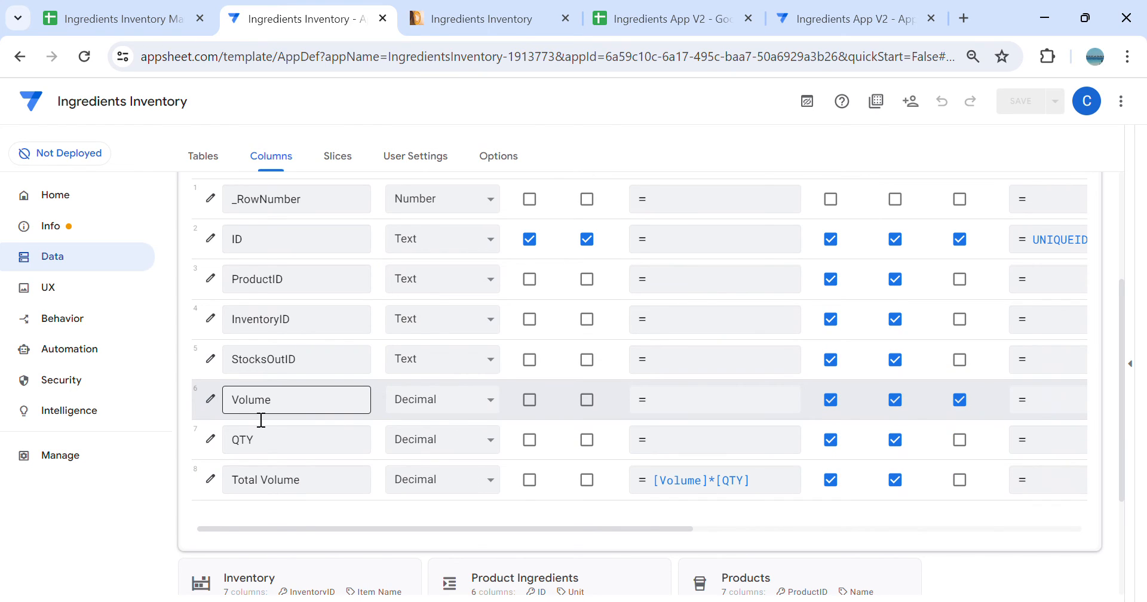
{"action": "left_click", "coordinate": [657, 21]}
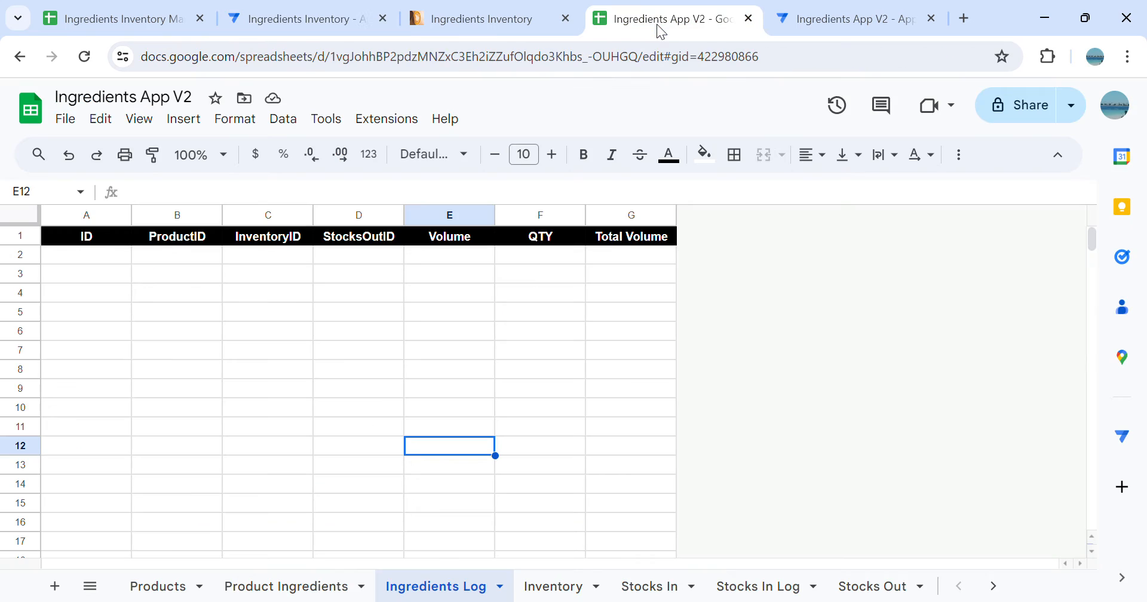
{"action": "left_click", "coordinate": [850, 8]}
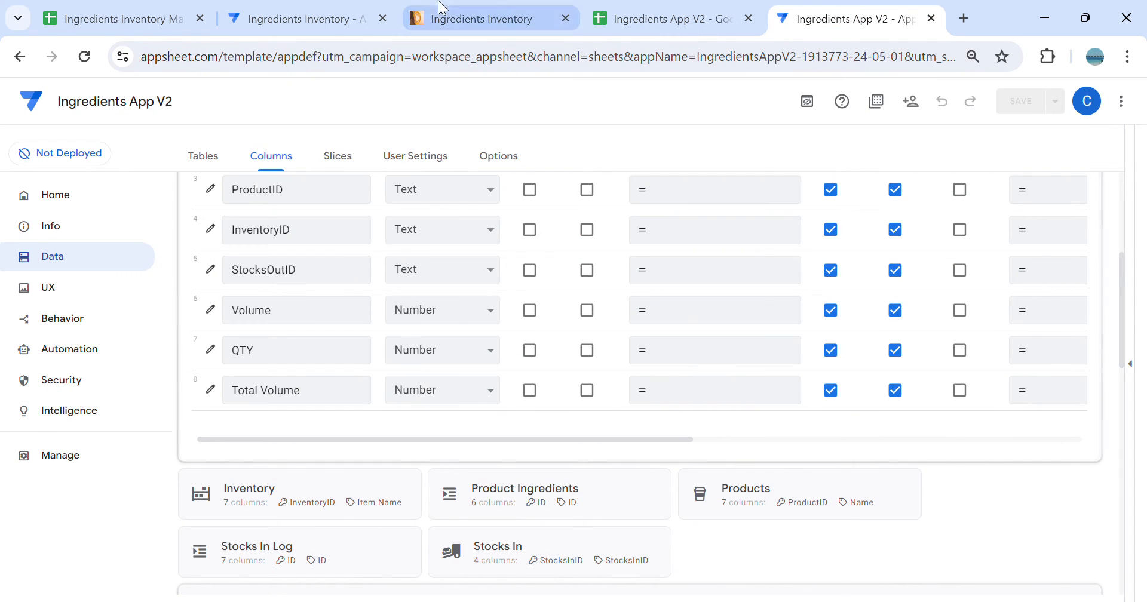
{"action": "left_click", "coordinate": [326, 12]}
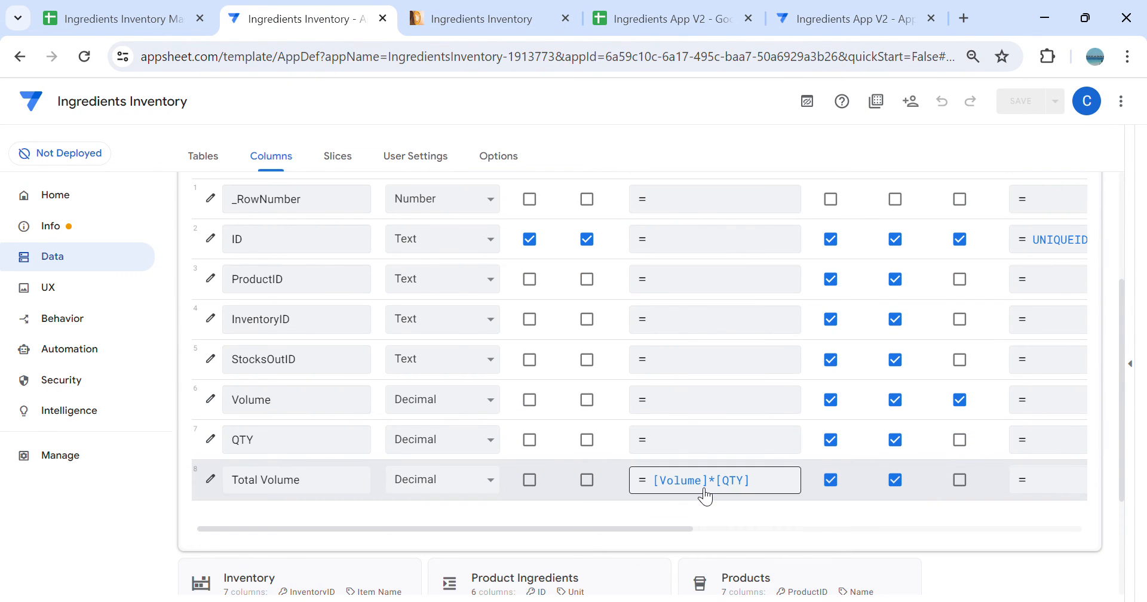
In the Ingredients App V2 editor, set the Ingredients Log table's Volume and QTY column types to Decimal
{"action": "left_click", "coordinate": [820, 13]}
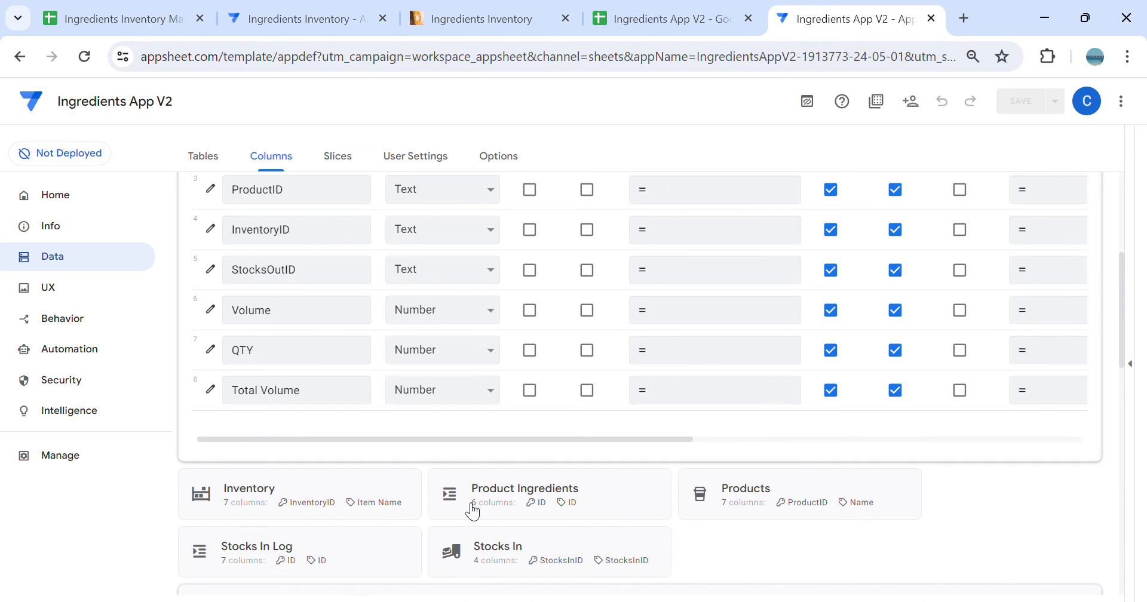
{"action": "left_click", "coordinate": [483, 312]}
{"action": "left_click", "coordinate": [421, 165]}
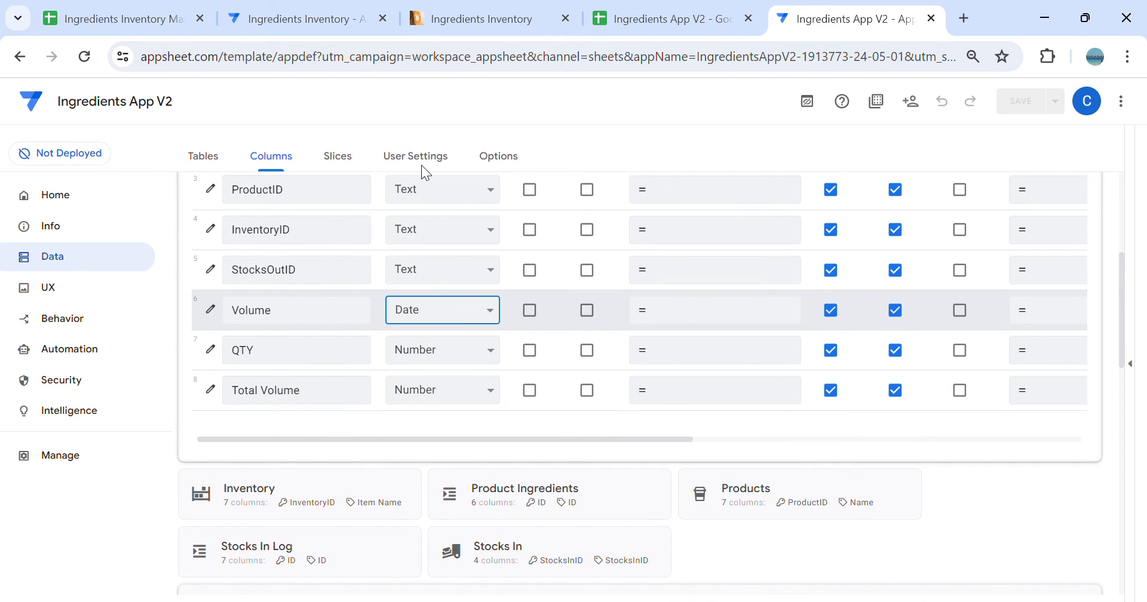
{"action": "left_click", "coordinate": [435, 123]}
{"action": "left_click", "coordinate": [462, 340]}
{"action": "key", "text": "d"}
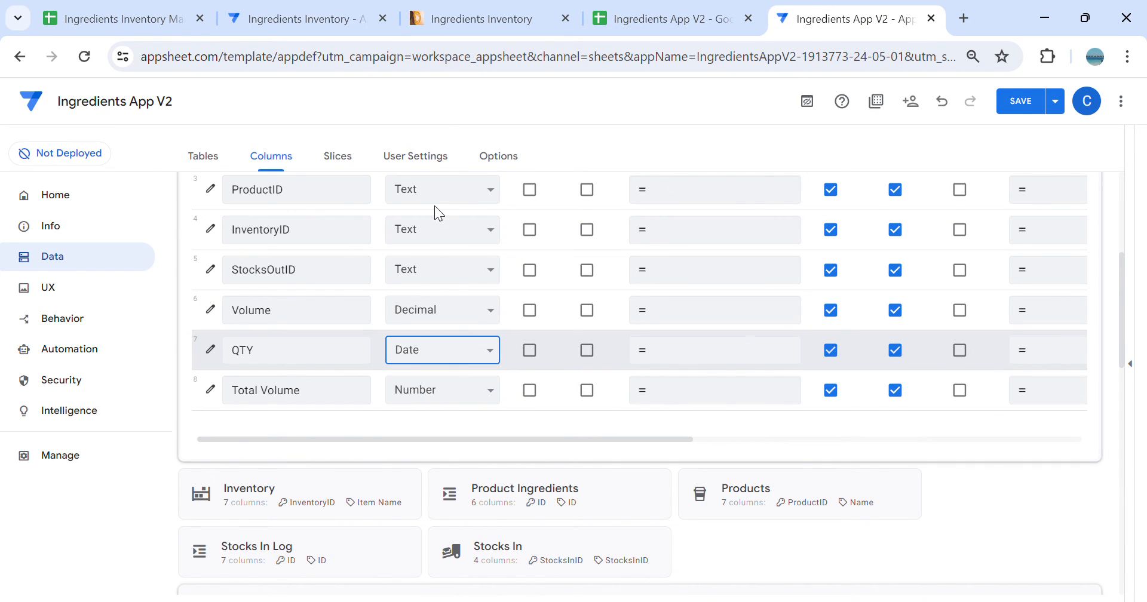
{"action": "key", "text": "r"}
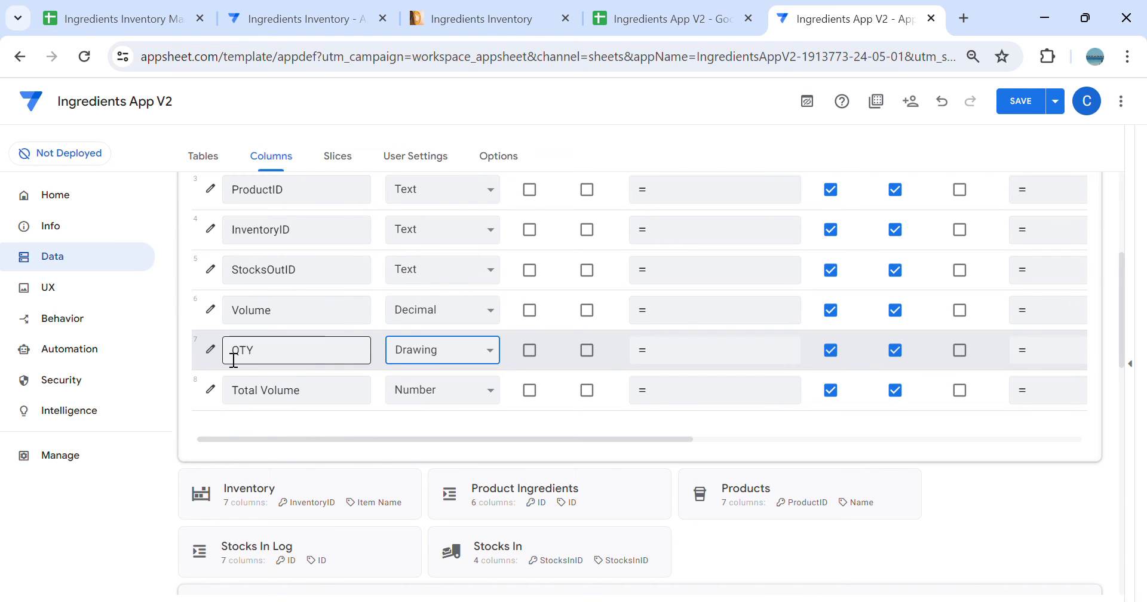
{"action": "left_click", "coordinate": [210, 350]}
{"action": "scroll", "coordinate": [576, 426], "scroll_direction": "down", "scroll_amount": 5}
{"action": "scroll", "coordinate": [591, 407], "scroll_direction": "up", "scroll_amount": 5}
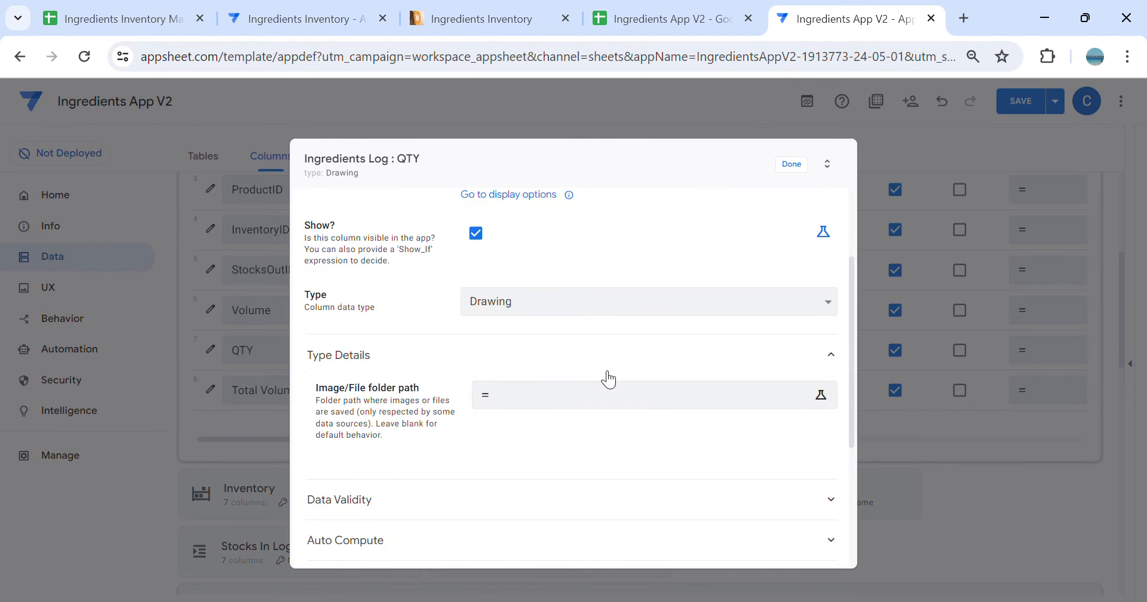
{"action": "left_click", "coordinate": [792, 165]}
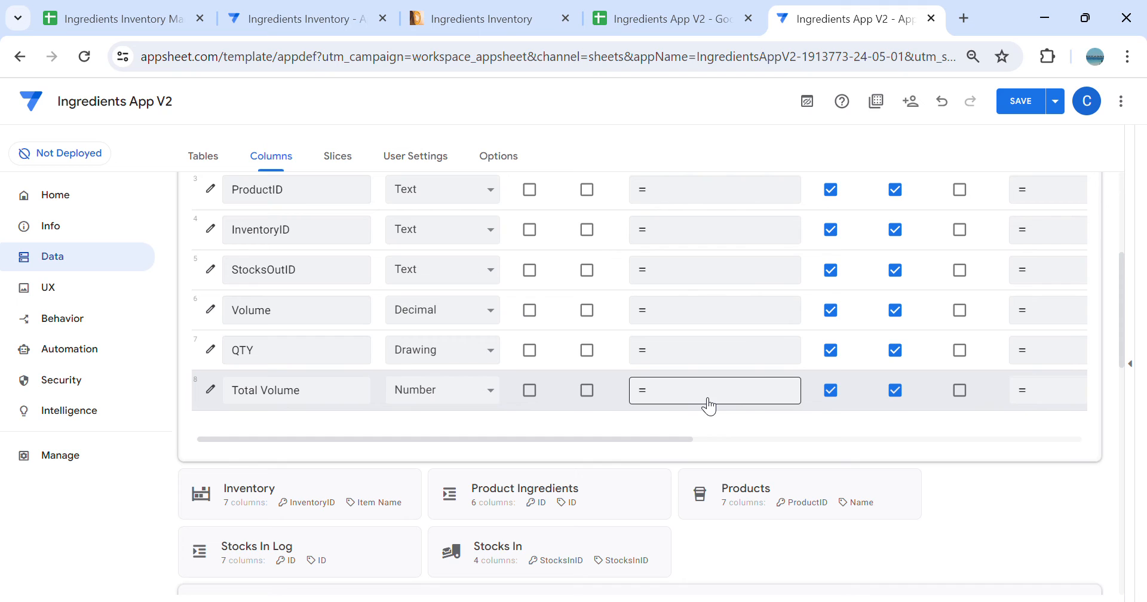
{"action": "left_click", "coordinate": [485, 350]}
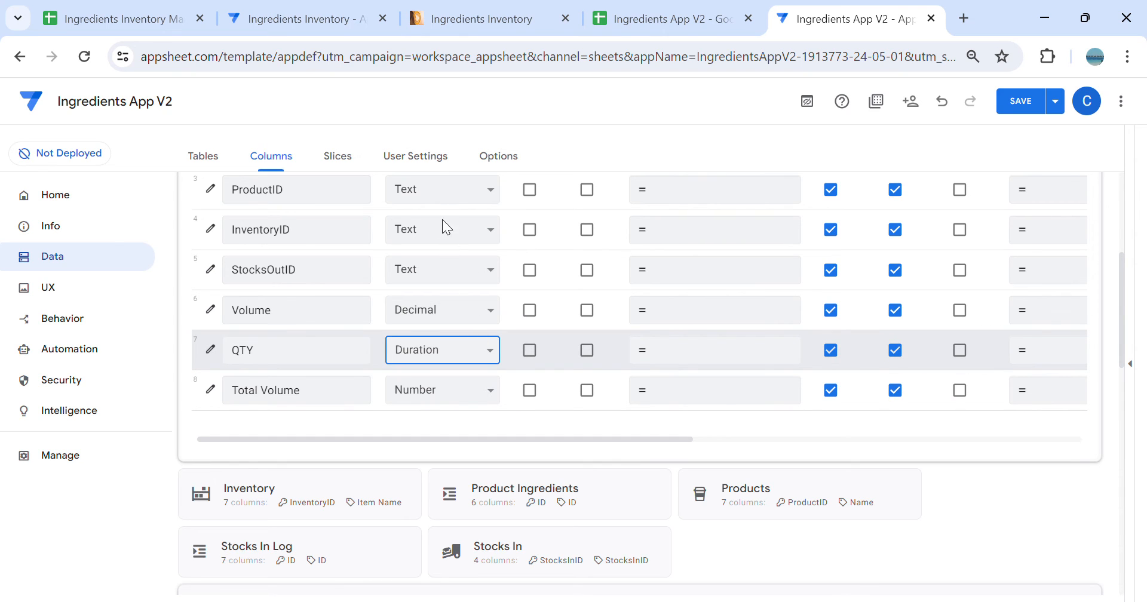
{"action": "left_click", "coordinate": [429, 133]}
Set the Volume column's decimal digits to 2 in the Ingredients Log table
{"action": "left_click", "coordinate": [212, 309]}
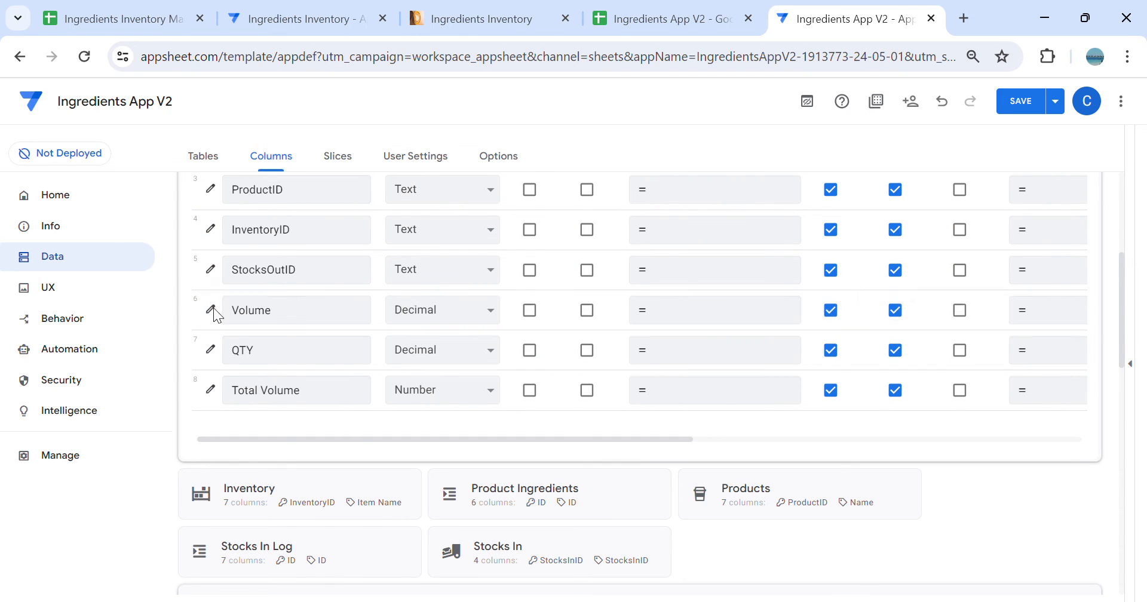
{"action": "scroll", "coordinate": [553, 451], "scroll_direction": "down", "scroll_amount": 7}
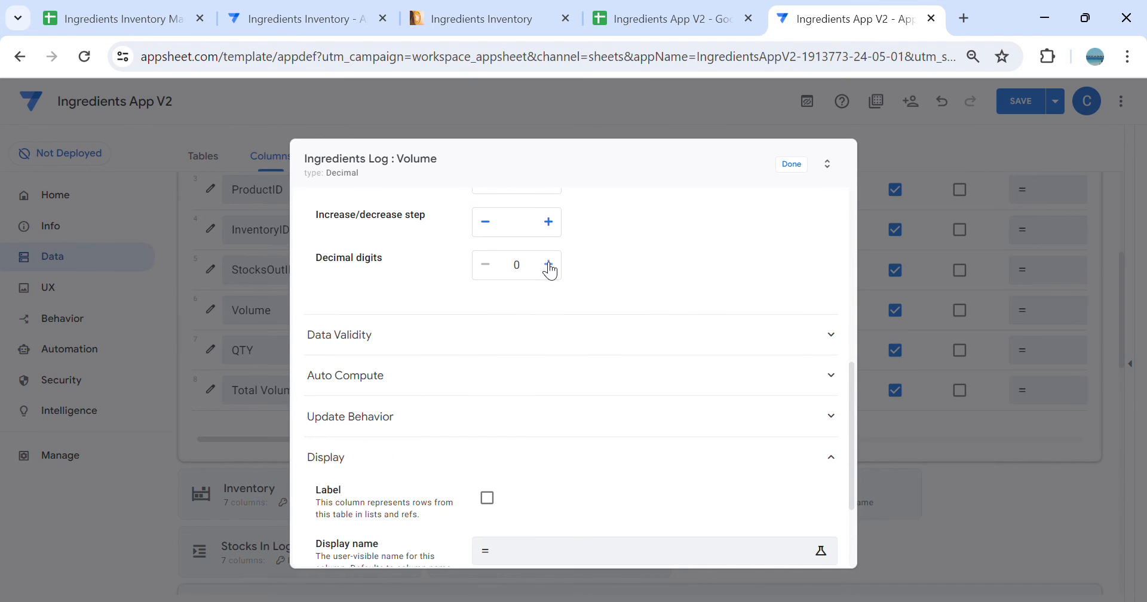
{"action": "left_click", "coordinate": [548, 265]}
{"action": "left_click", "coordinate": [547, 265]}
{"action": "scroll", "coordinate": [651, 281], "scroll_direction": "up", "scroll_amount": 5}
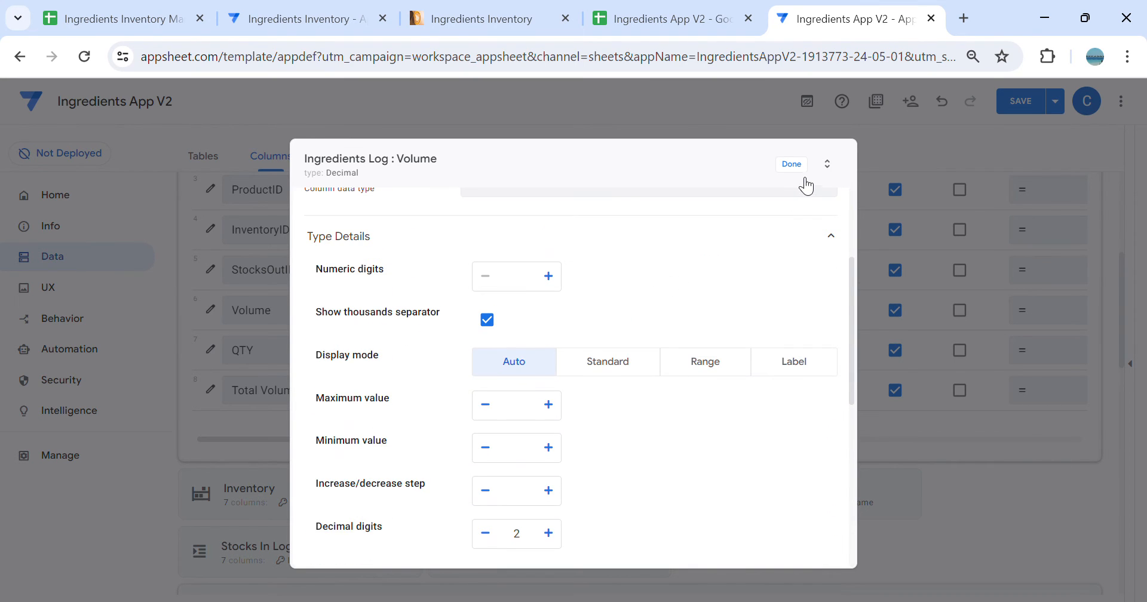
{"action": "left_click", "coordinate": [793, 164]}
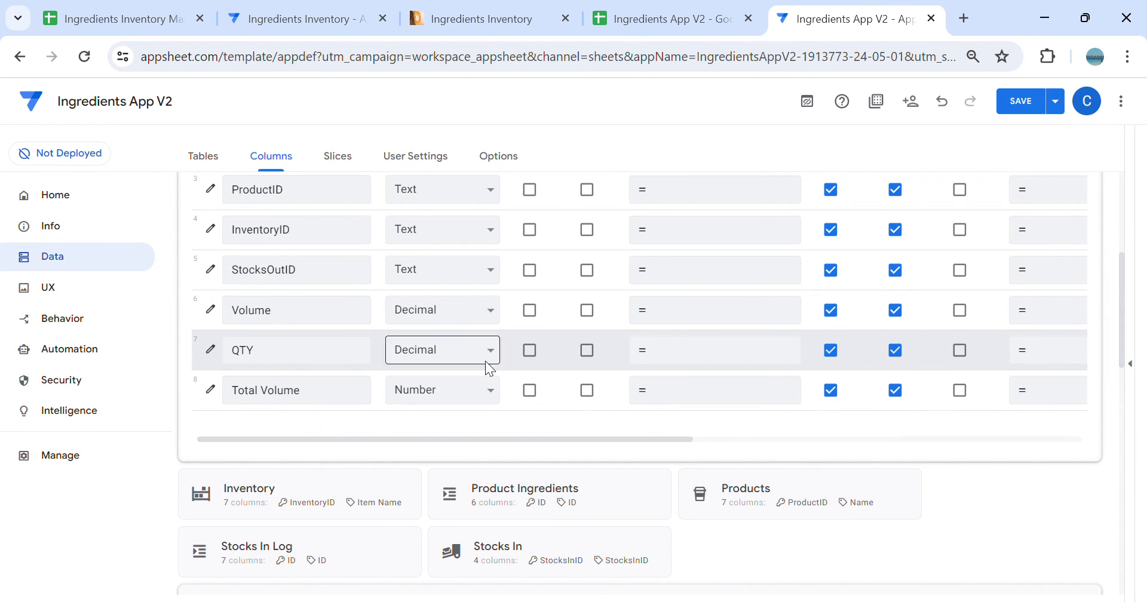
Check the QTY column's number settings, including its decimal digits, and close them
{"action": "left_click", "coordinate": [211, 350]}
{"action": "scroll", "coordinate": [594, 379], "scroll_direction": "down", "scroll_amount": 5}
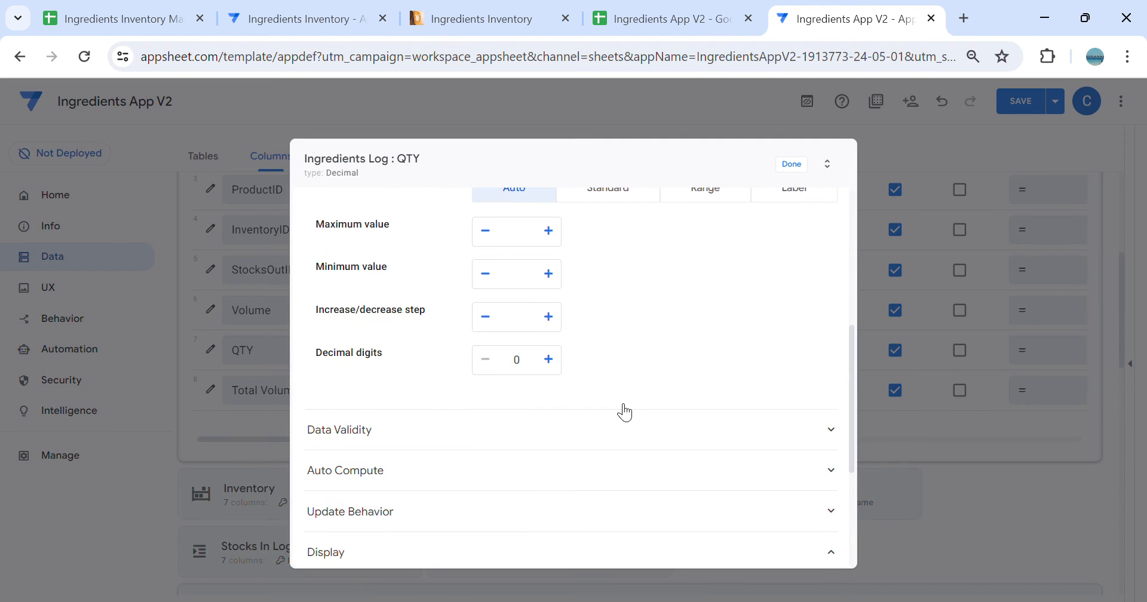
{"action": "left_click", "coordinate": [806, 169]}
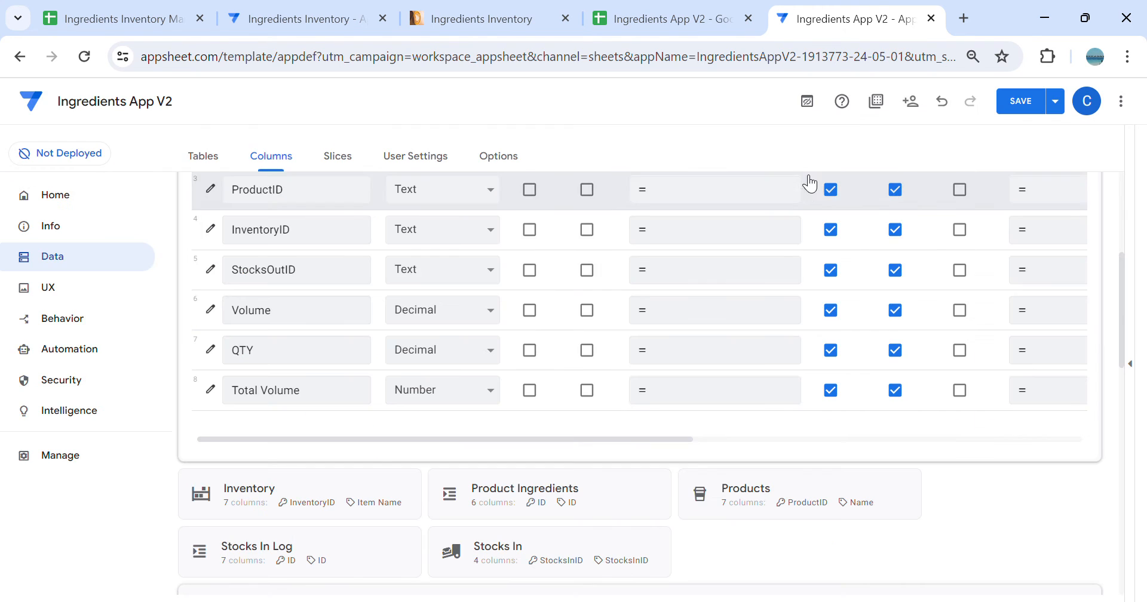
Set the Total Volume column's app formula to [Volume]*[QTY] and save the app
{"action": "left_click", "coordinate": [682, 394]}
{"action": "type", "text": "[v"}
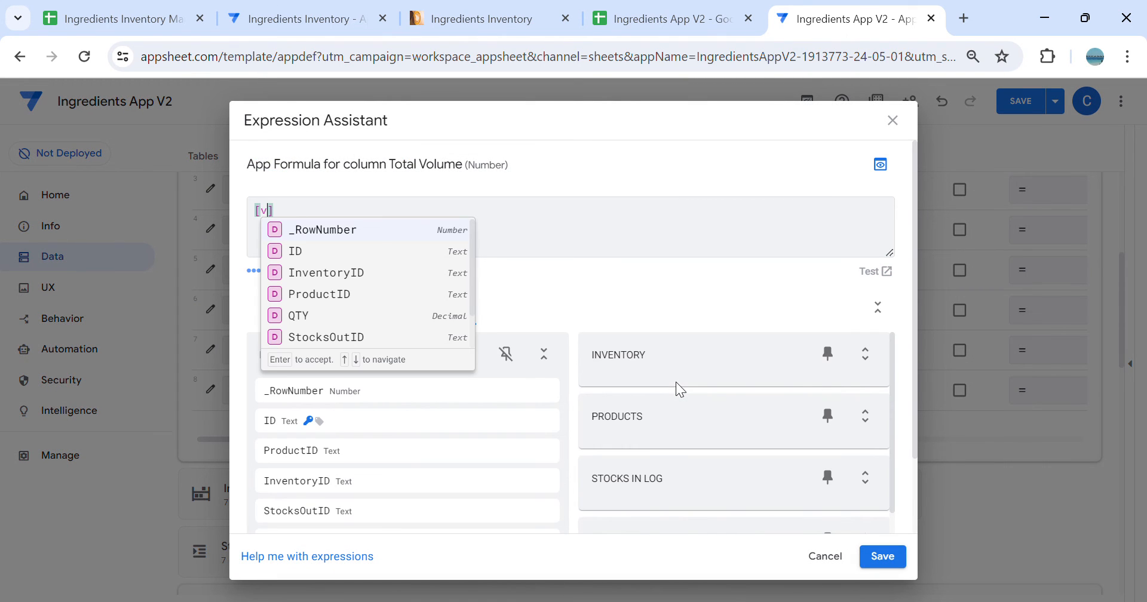
{"action": "left_click", "coordinate": [329, 238]}
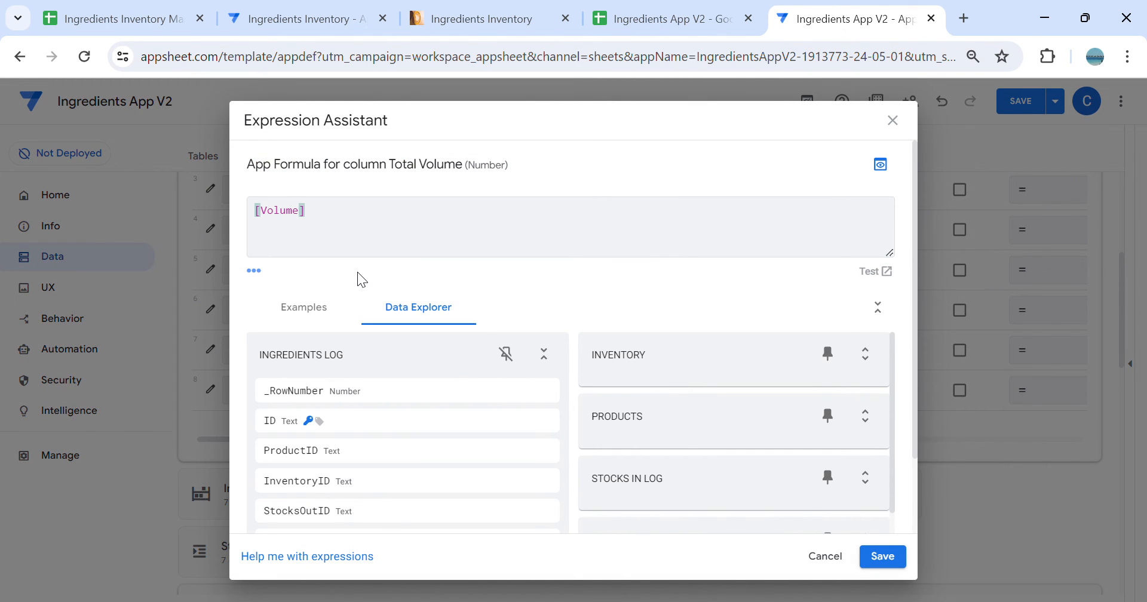
{"action": "type", "text": "*["}
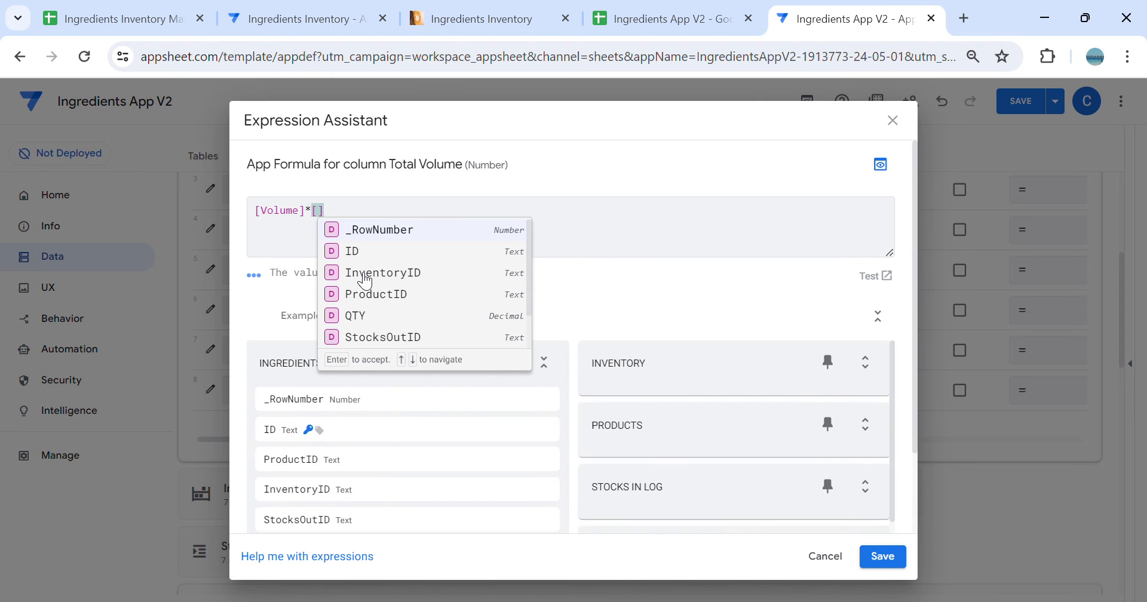
{"action": "left_click", "coordinate": [352, 309]}
{"action": "left_click", "coordinate": [883, 556]}
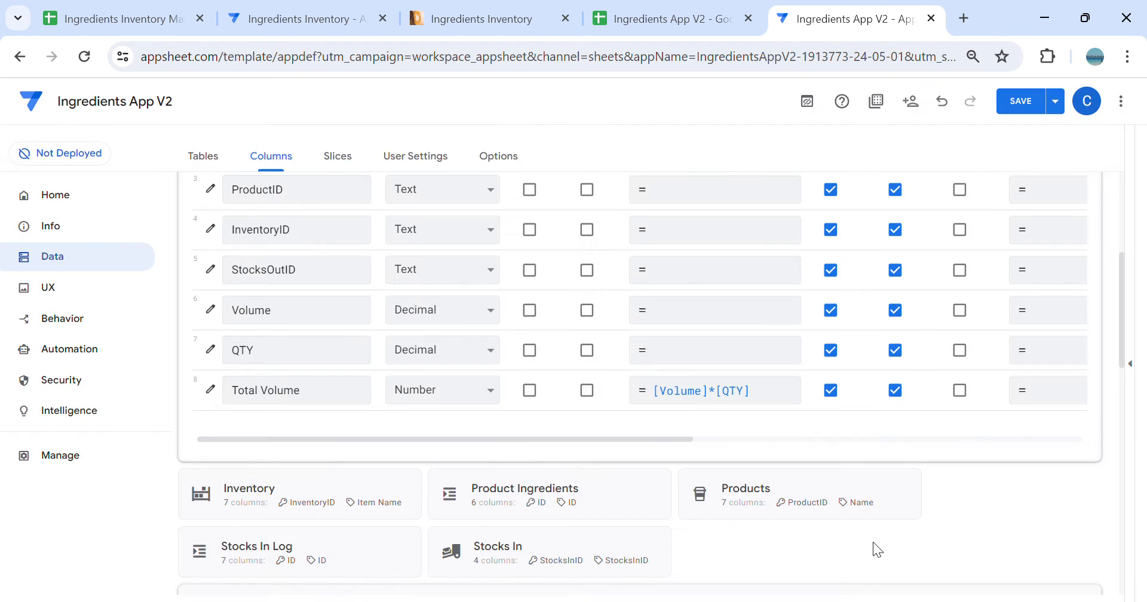
{"action": "scroll", "coordinate": [879, 394], "scroll_direction": "up", "scroll_amount": 5}
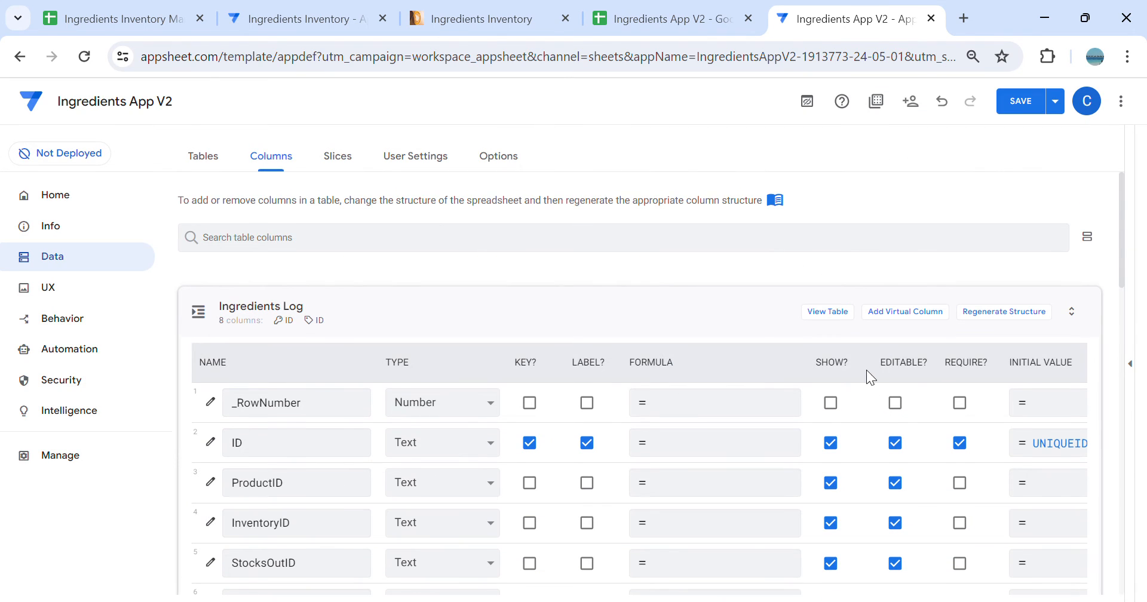
{"action": "left_click", "coordinate": [1021, 100]}
Review the Ingredients Log column types and formulas in the reference Ingredients Inventory app
{"action": "left_click", "coordinate": [300, 18]}
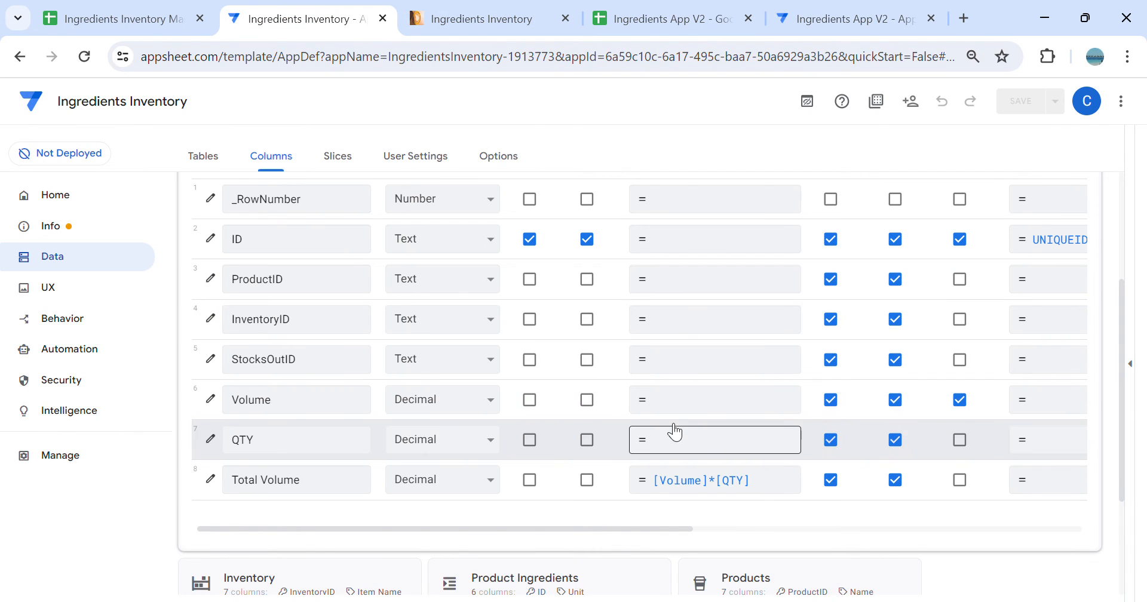
{"action": "scroll", "coordinate": [664, 350], "scroll_direction": "up", "scroll_amount": 1}
{"action": "scroll", "coordinate": [661, 346], "scroll_direction": "up", "scroll_amount": 1}
{"action": "scroll", "coordinate": [707, 377], "scroll_direction": "down", "scroll_amount": 2}
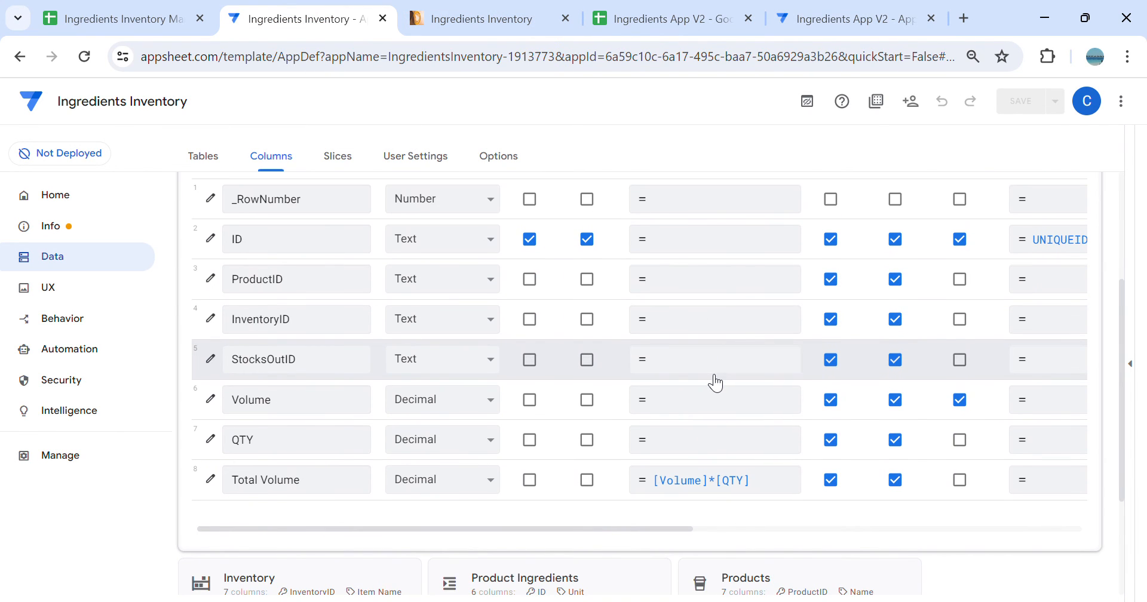
In Ingredients App V2, append -SUM(SELECT(Ingredients Log[Total Volume],[_THISROW].[InventoryID]=[InventoryID])) to the Inventory table's Remaining formula
{"action": "left_click", "coordinate": [855, 18]}
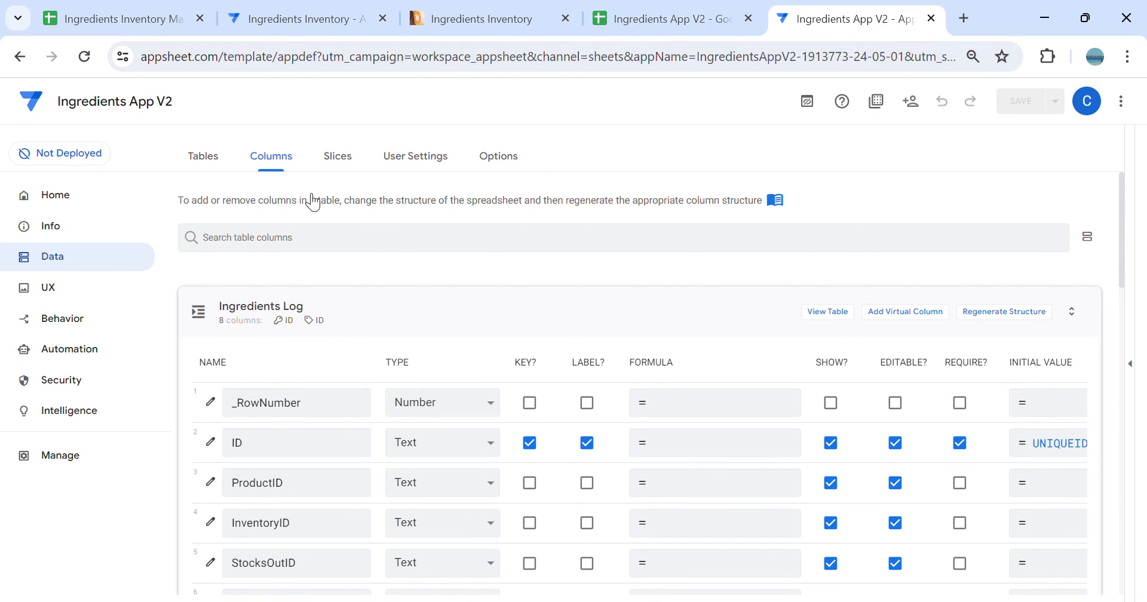
{"action": "left_click", "coordinate": [203, 158]}
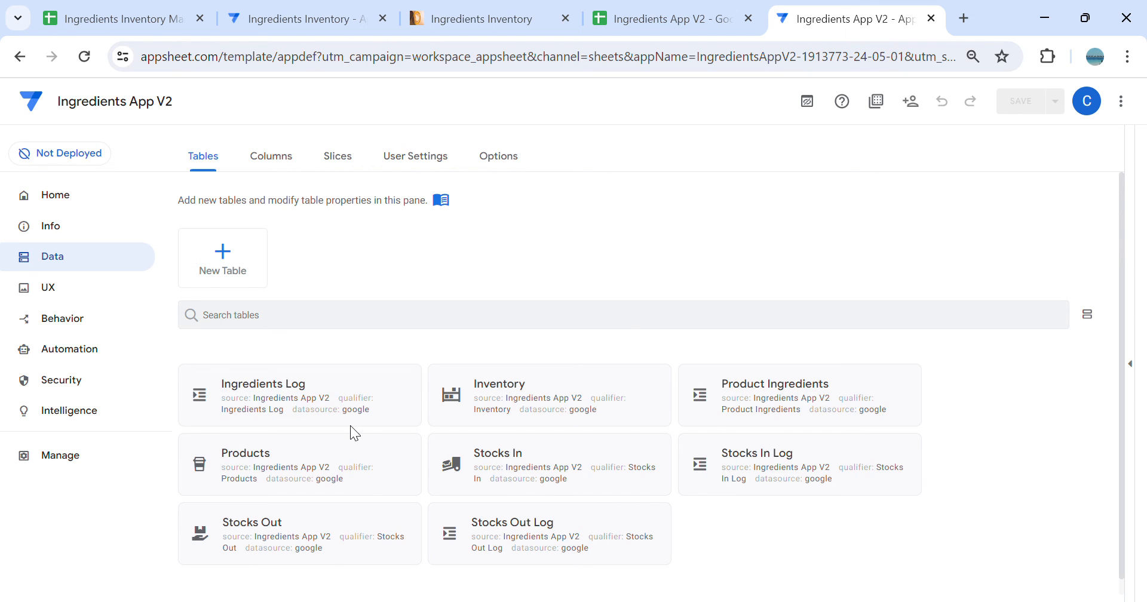
{"action": "left_click", "coordinate": [525, 399]}
{"action": "left_click", "coordinate": [843, 197]}
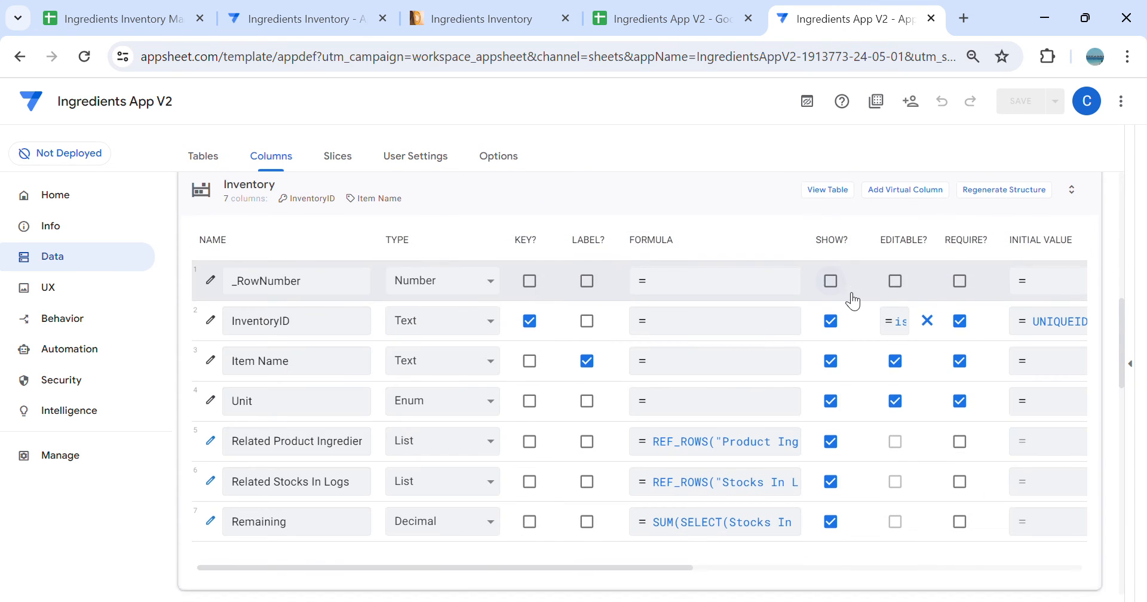
{"action": "scroll", "coordinate": [854, 301], "scroll_direction": "down", "scroll_amount": 4}
{"action": "scroll", "coordinate": [533, 392], "scroll_direction": "up", "scroll_amount": 1}
{"action": "left_click", "coordinate": [702, 352]}
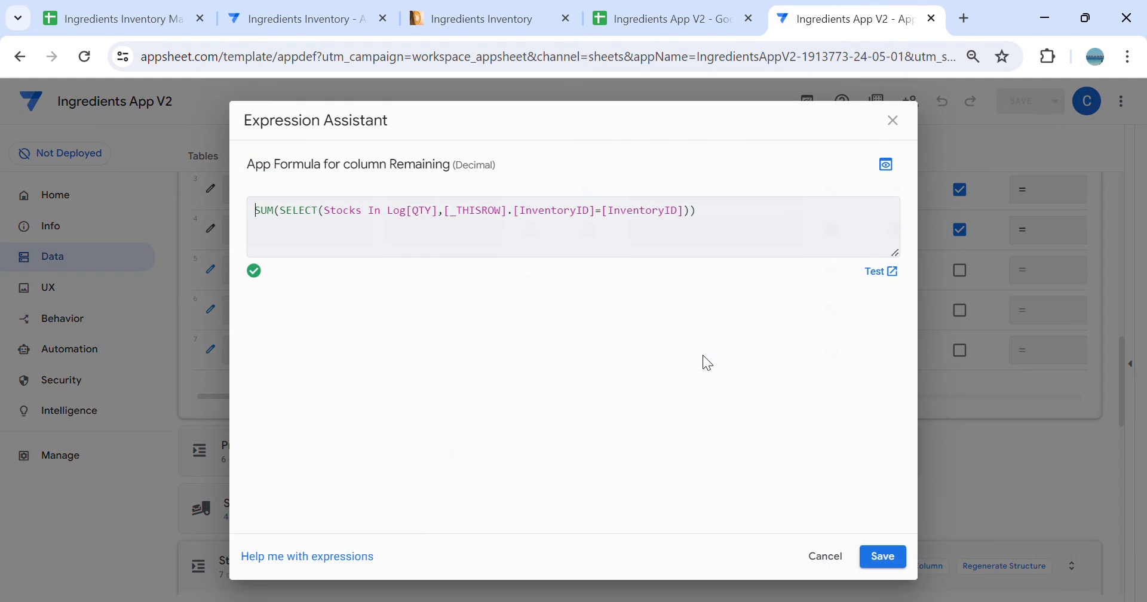
{"action": "left_click", "coordinate": [733, 224]}
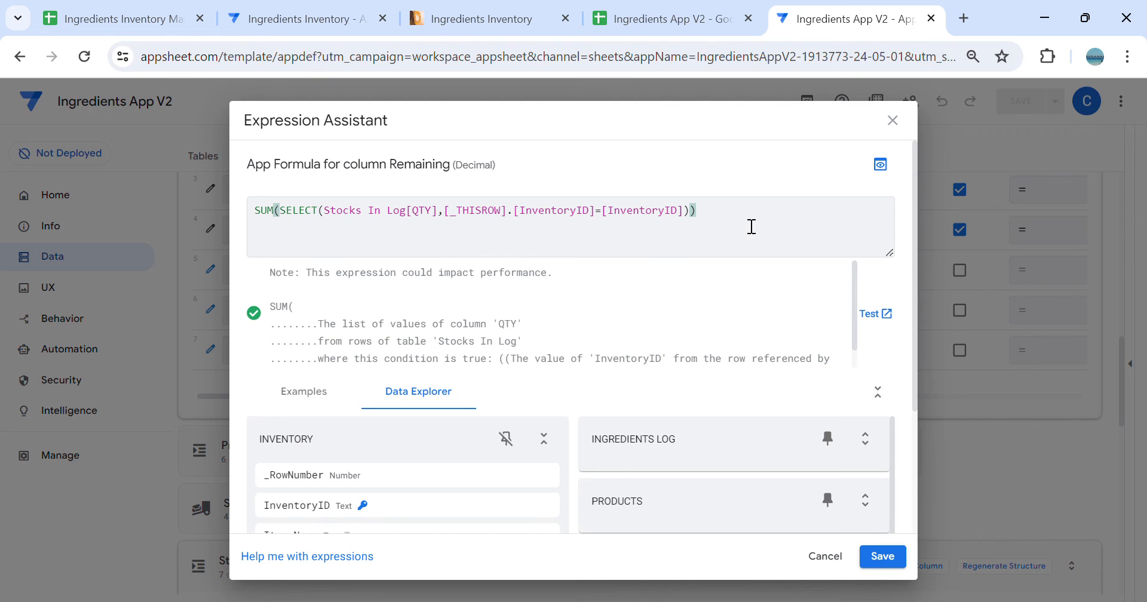
{"action": "type", "text": "-"}
{"action": "type", "text": "SUM(SELECT(Ingredients Log[Total Volume],[_THISROW].[InventoryID]=[InventoryID]))"}
{"action": "left_click", "coordinate": [810, 210]}
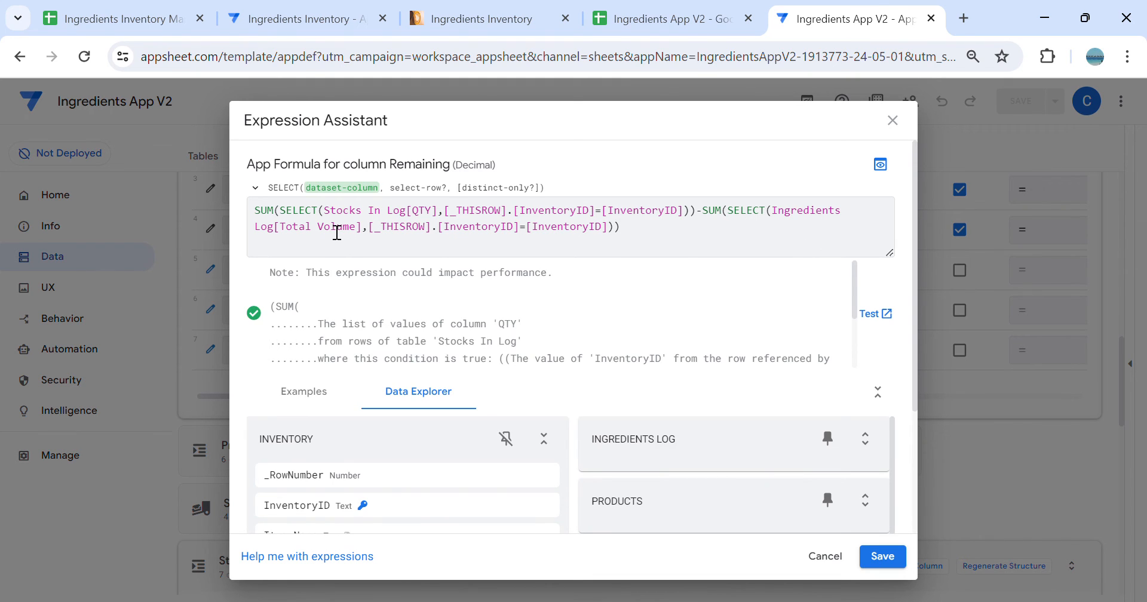
Check the Total Volume header in the Ingredients App V2 spreadsheet, and save the Remaining formula and the app
{"action": "left_click", "coordinate": [669, 23]}
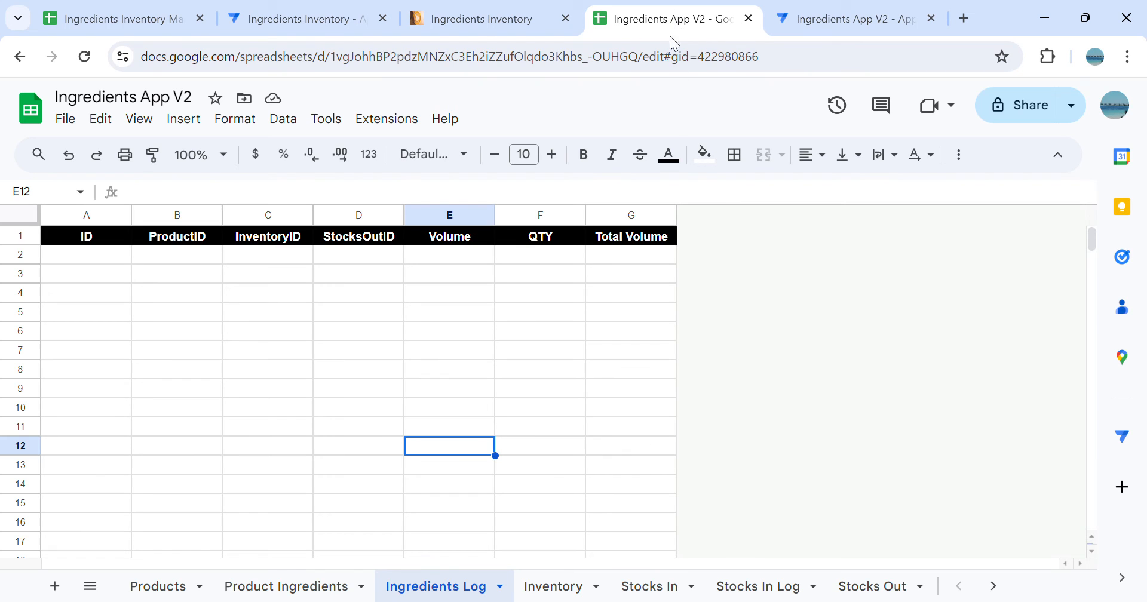
{"action": "left_click", "coordinate": [654, 237]}
{"action": "left_click", "coordinate": [855, 19]}
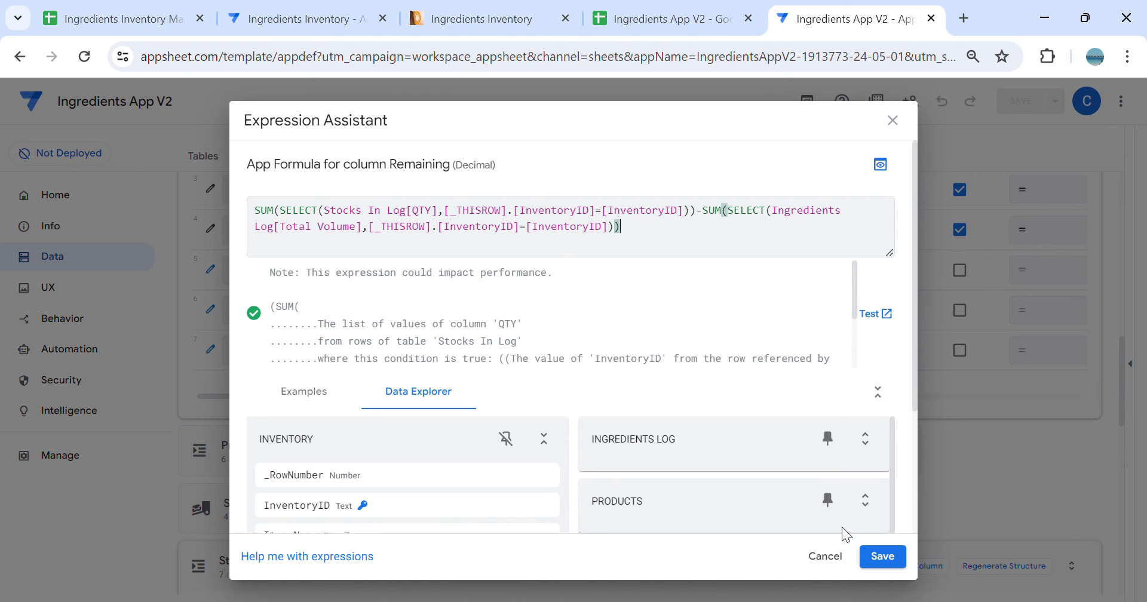
{"action": "left_click", "coordinate": [882, 556]}
{"action": "left_click", "coordinate": [1023, 102]}
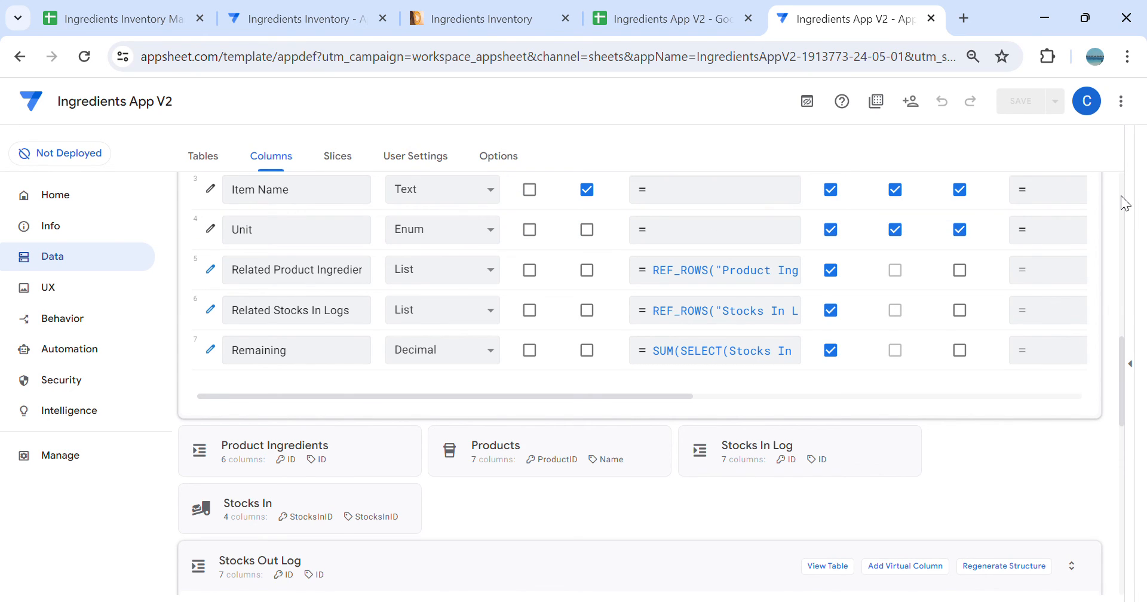
Switch to the reference Ingredients Inventory app and look through its custom actions for Product Ingredients, Stocks Out and Stocks Out Log
{"action": "left_click", "coordinate": [297, 18]}
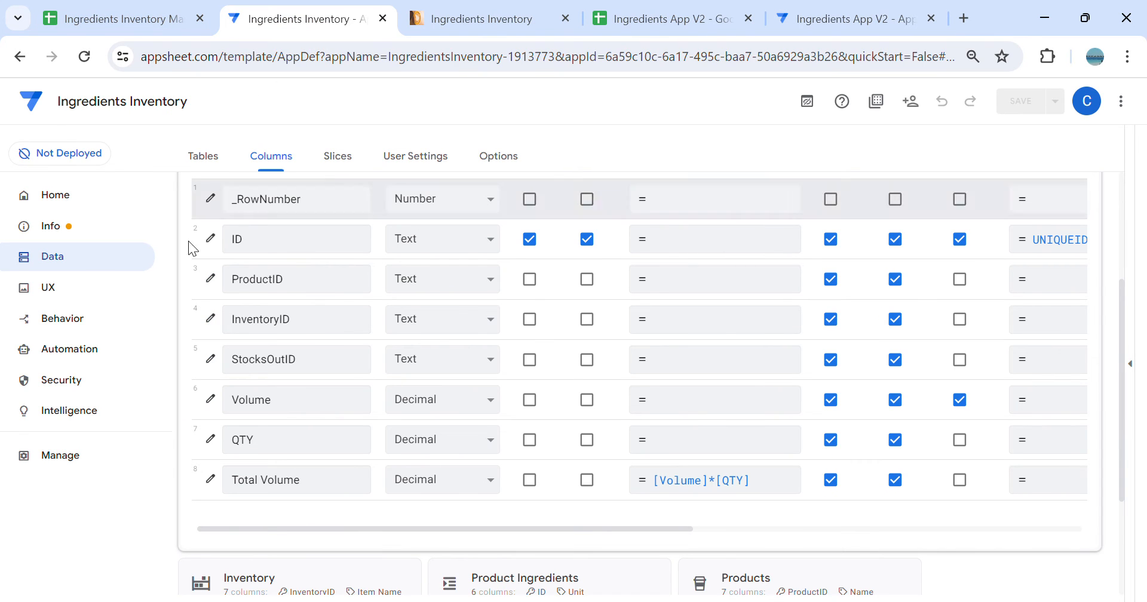
{"action": "left_click", "coordinate": [79, 320]}
{"action": "scroll", "coordinate": [533, 315], "scroll_direction": "down", "scroll_amount": 4}
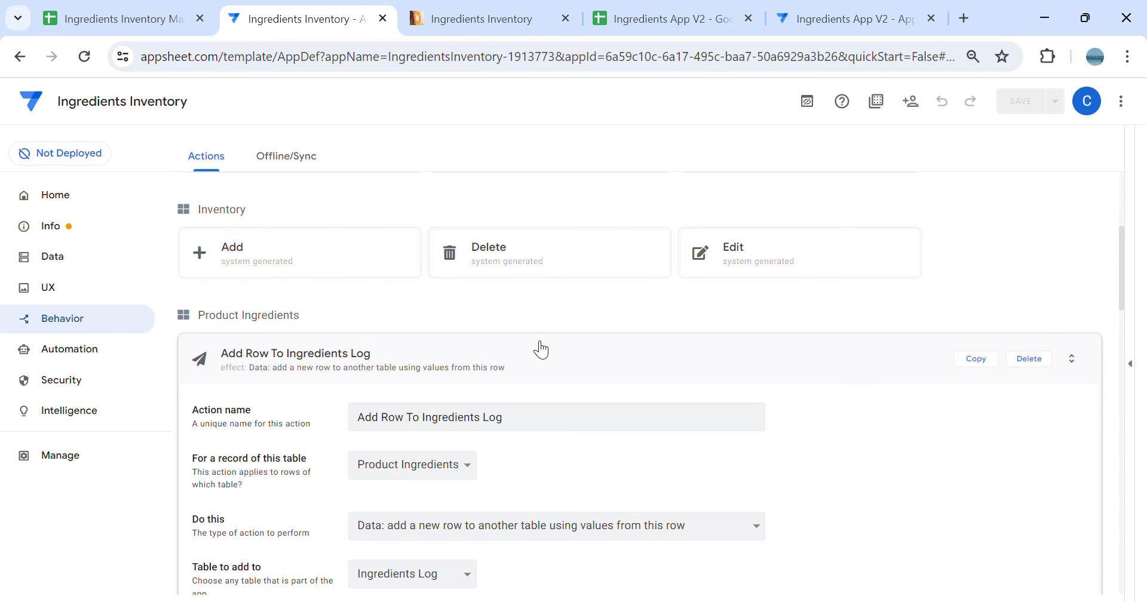
{"action": "left_click", "coordinate": [541, 350]}
{"action": "scroll", "coordinate": [699, 352], "scroll_direction": "down", "scroll_amount": 6}
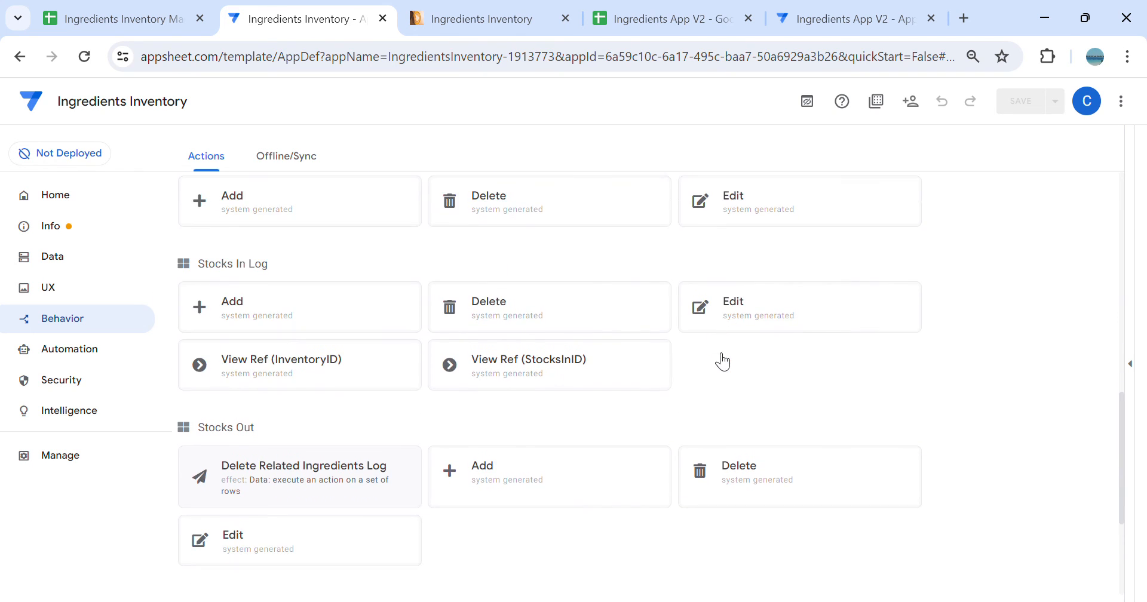
{"action": "scroll", "coordinate": [331, 538], "scroll_direction": "down", "scroll_amount": 3}
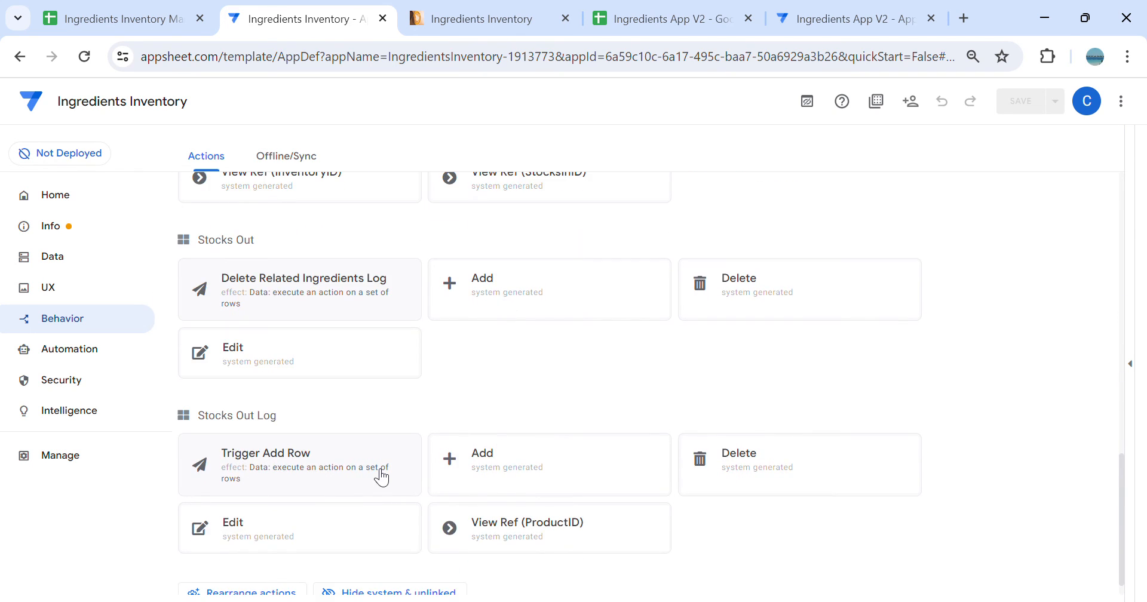
{"action": "scroll", "coordinate": [377, 478], "scroll_direction": "down", "scroll_amount": 1}
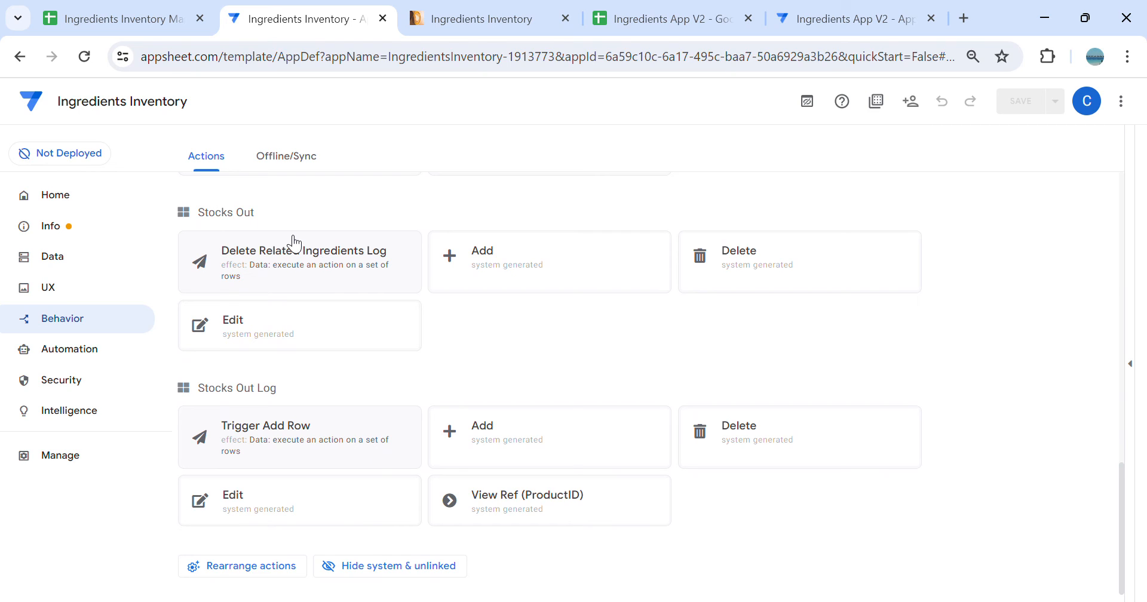
{"action": "scroll", "coordinate": [476, 343], "scroll_direction": "up", "scroll_amount": 3}
{"action": "scroll", "coordinate": [478, 343], "scroll_direction": "up", "scroll_amount": 10}
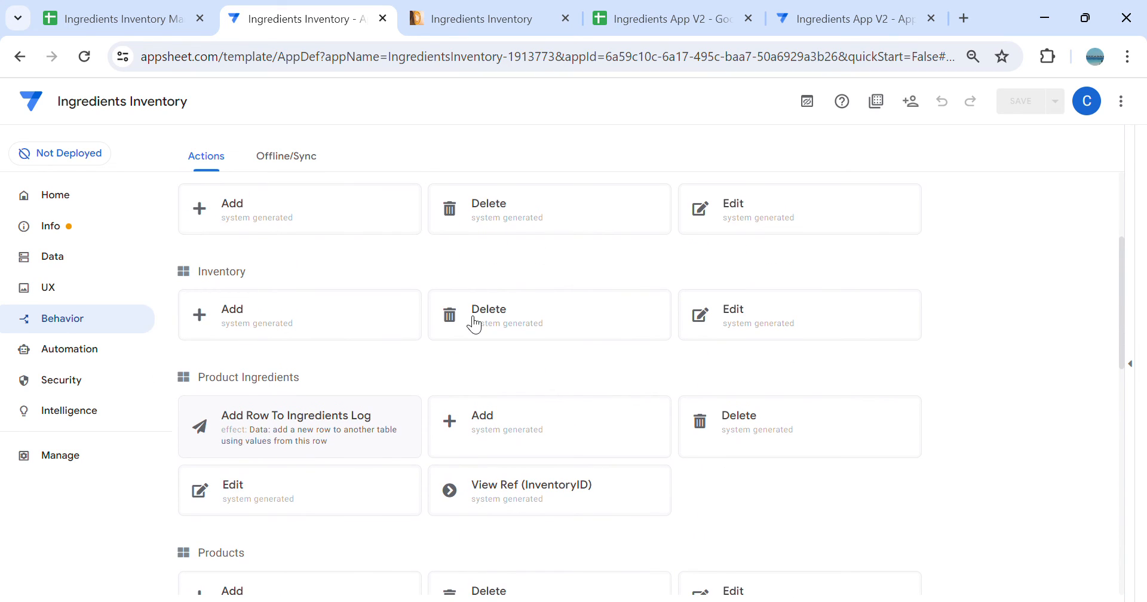
{"action": "scroll", "coordinate": [511, 387], "scroll_direction": "up", "scroll_amount": 3}
{"action": "scroll", "coordinate": [544, 411], "scroll_direction": "down", "scroll_amount": 4}
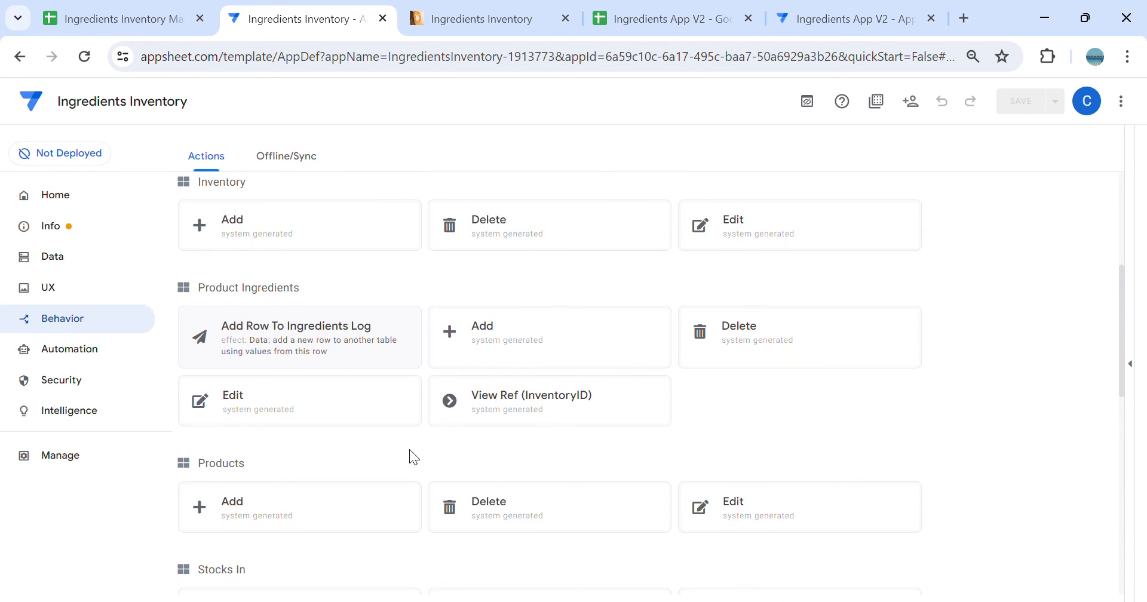
Examine the table, effect and column assignments of the reference Add Row To Ingredients Log action
{"action": "left_click", "coordinate": [328, 333]}
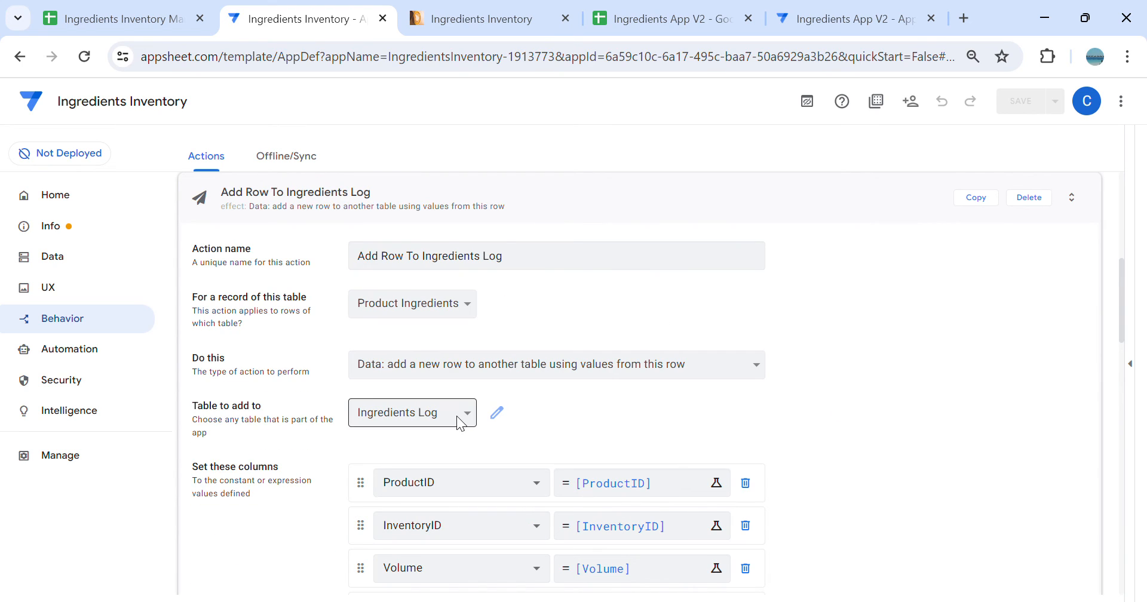
{"action": "scroll", "coordinate": [500, 502], "scroll_direction": "down", "scroll_amount": 3}
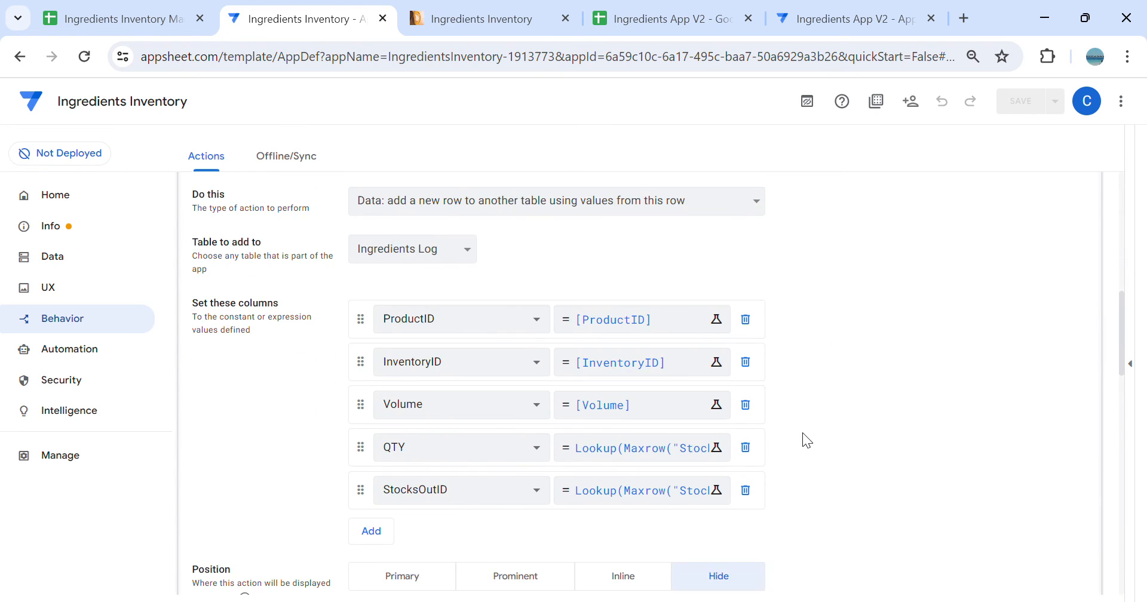
{"action": "scroll", "coordinate": [920, 388], "scroll_direction": "up", "scroll_amount": 3}
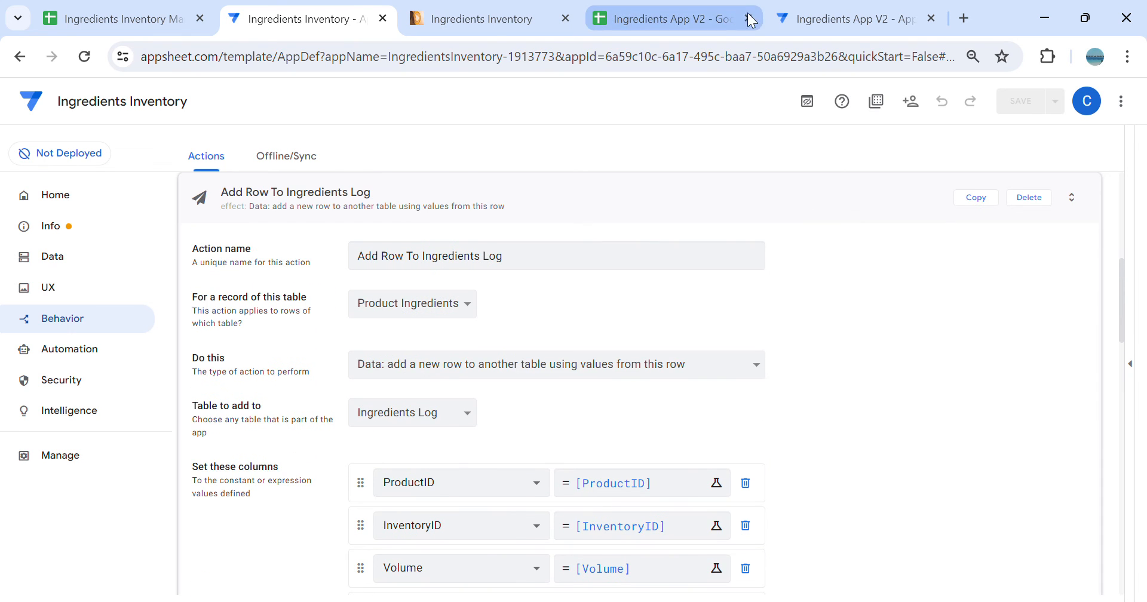
In Ingredients App V2, create a new action and name it Add Row To Ingredients Log, copying the name from the reference app
{"action": "left_click", "coordinate": [849, 19]}
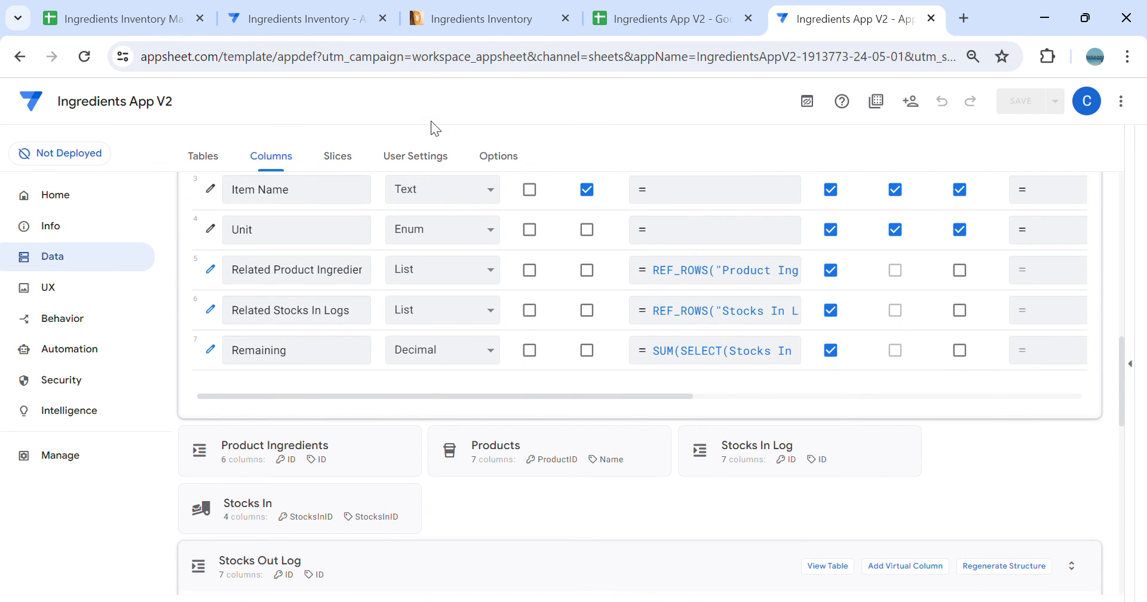
{"action": "left_click", "coordinate": [78, 328]}
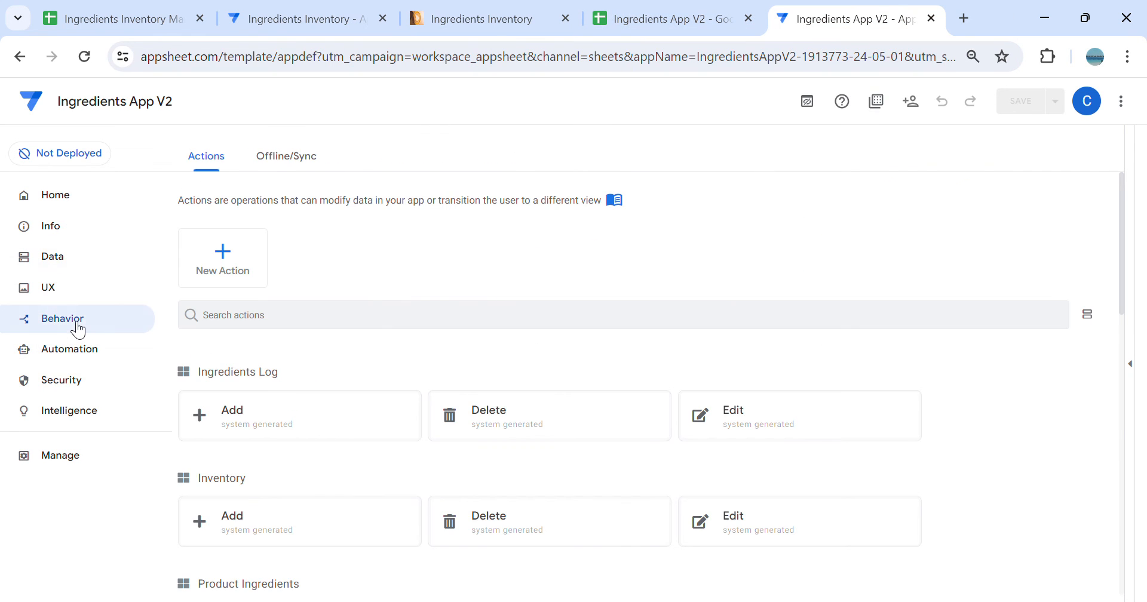
{"action": "left_click", "coordinate": [227, 257]}
{"action": "left_click", "coordinate": [377, 447]}
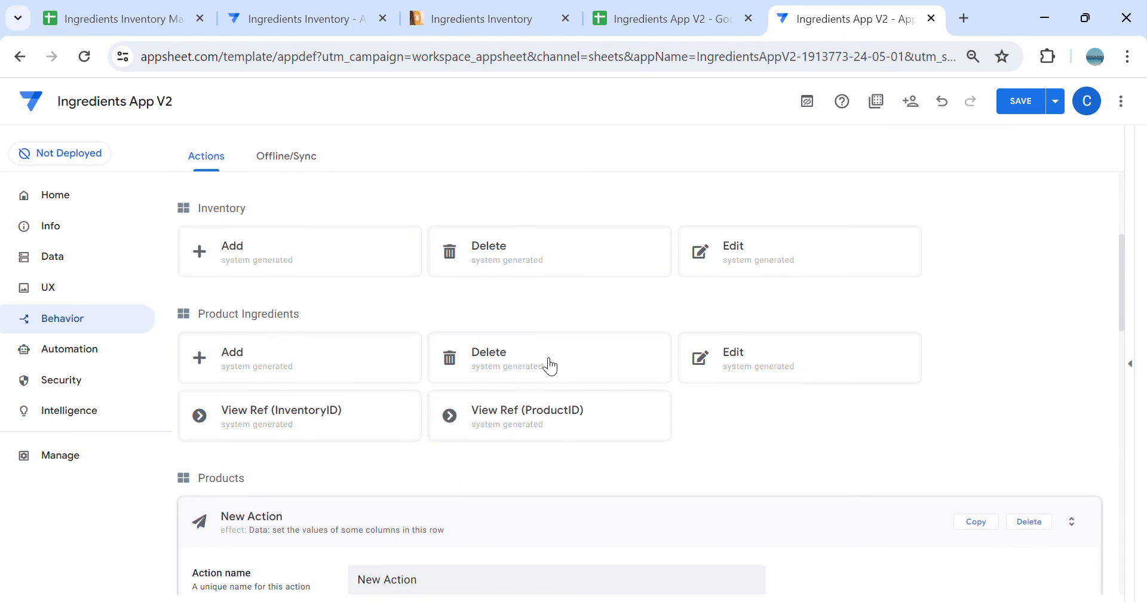
{"action": "left_click", "coordinate": [257, 18]}
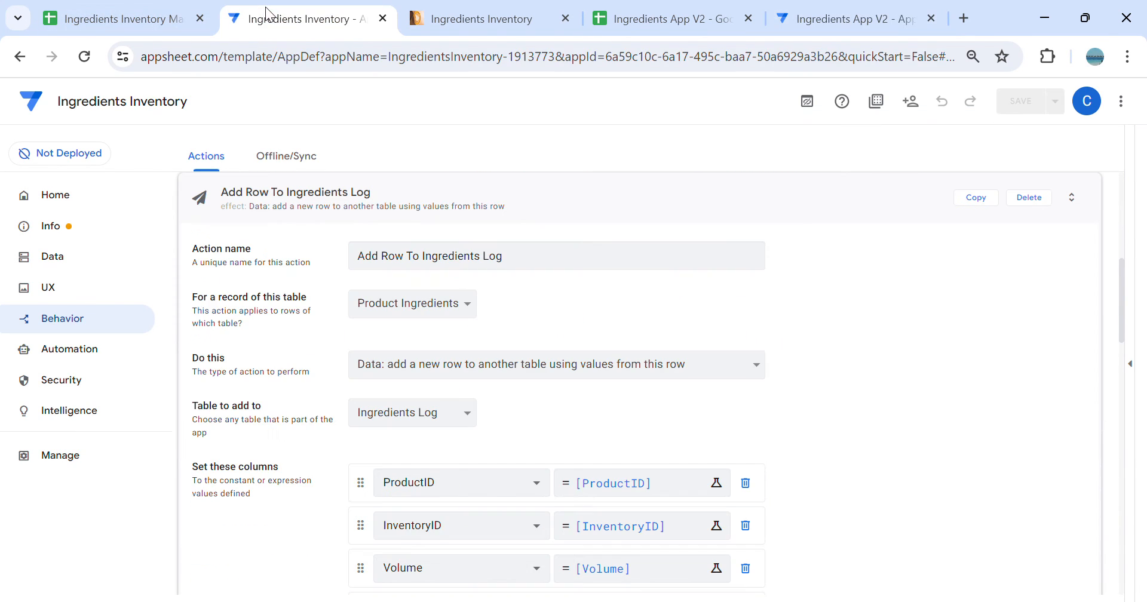
{"action": "left_click_drag", "start_coordinate": [514, 258], "coordinate": [340, 241]}
{"action": "key", "text": "ctrl+c"}
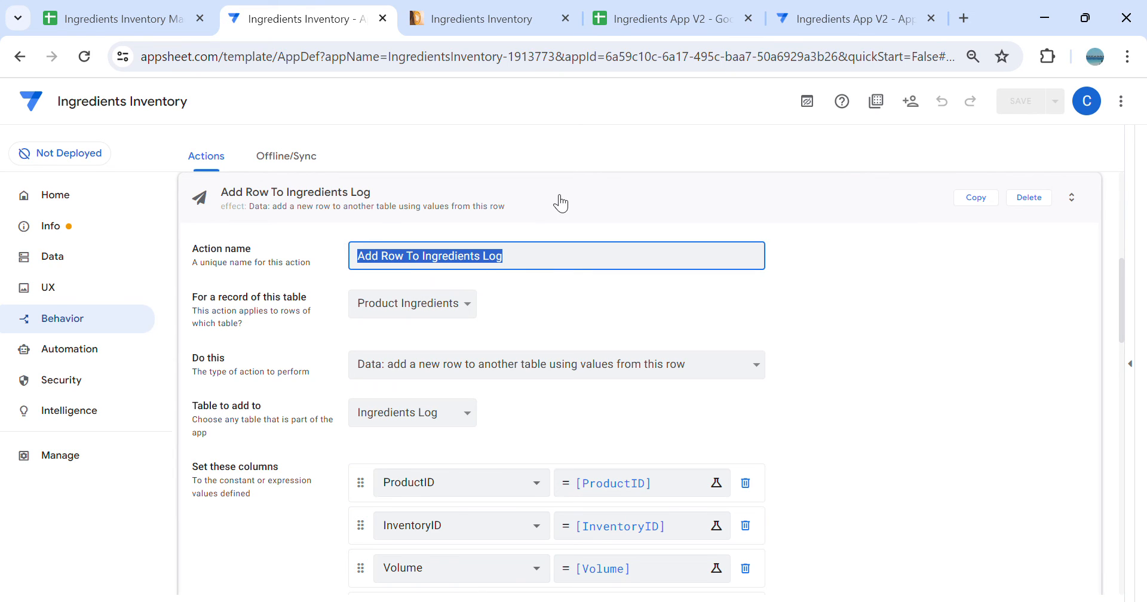
{"action": "left_click", "coordinate": [798, 21]}
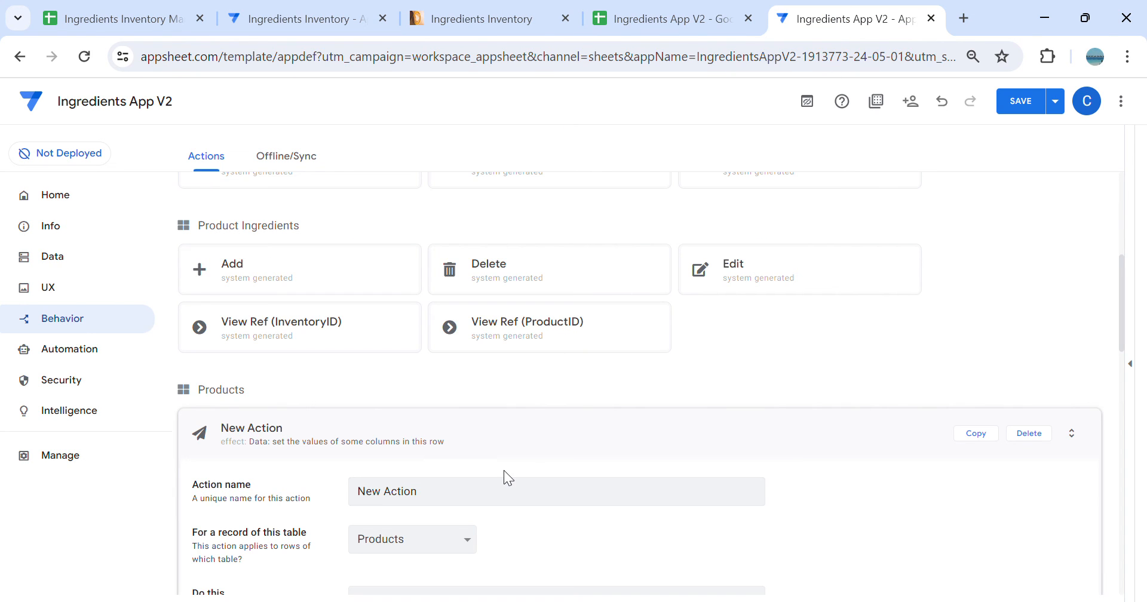
{"action": "left_click_drag", "start_coordinate": [507, 482], "coordinate": [272, 500]}
{"action": "key", "text": "ctrl+v"}
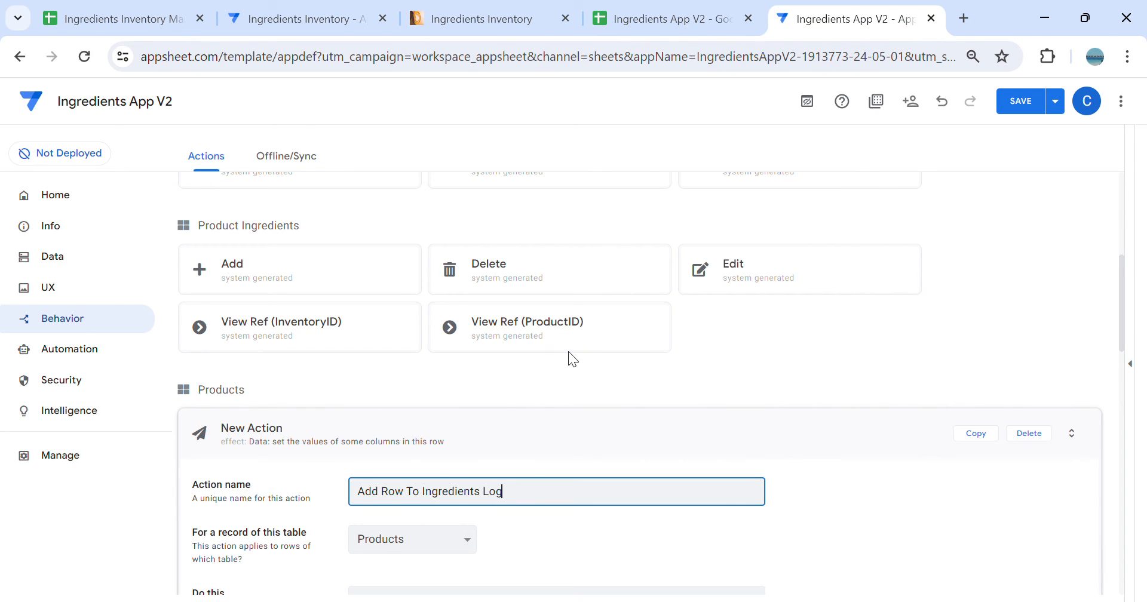
Make the action apply to Product Ingredients and add a new row to the Ingredients Log table using values from this row
{"action": "left_click", "coordinate": [320, 20]}
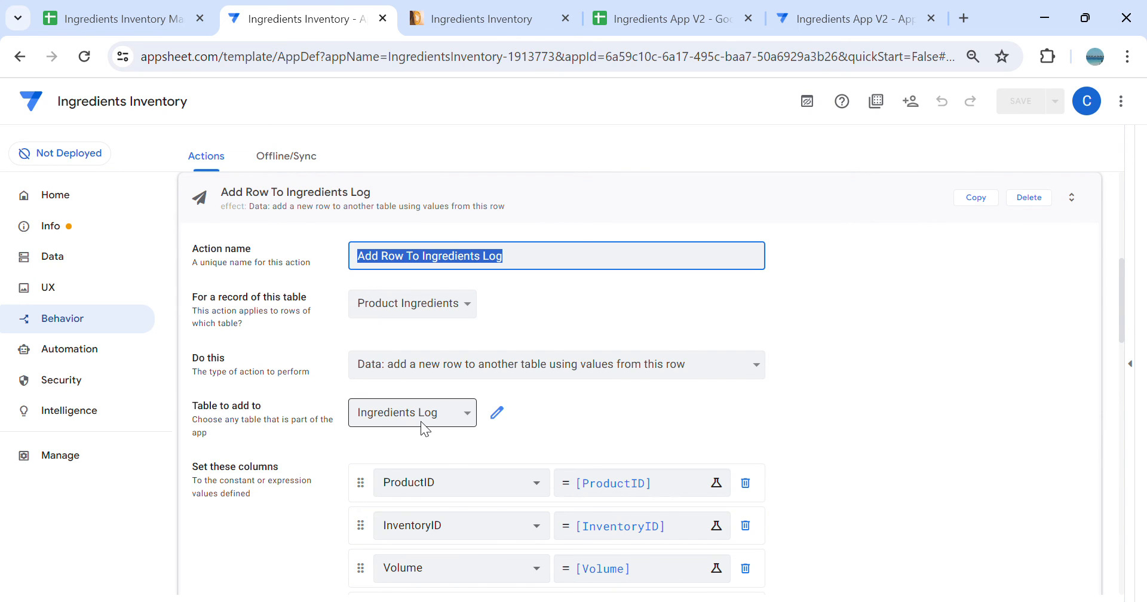
{"action": "left_click", "coordinate": [842, 23]}
{"action": "scroll", "coordinate": [553, 418], "scroll_direction": "down", "scroll_amount": 2}
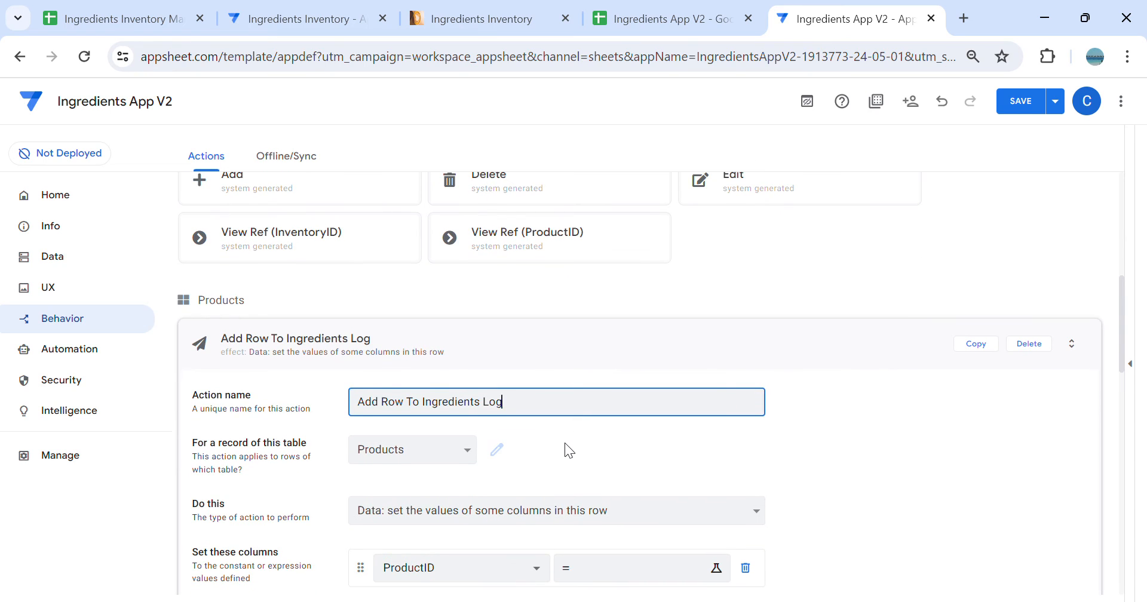
{"action": "scroll", "coordinate": [508, 347], "scroll_direction": "down", "scroll_amount": 3}
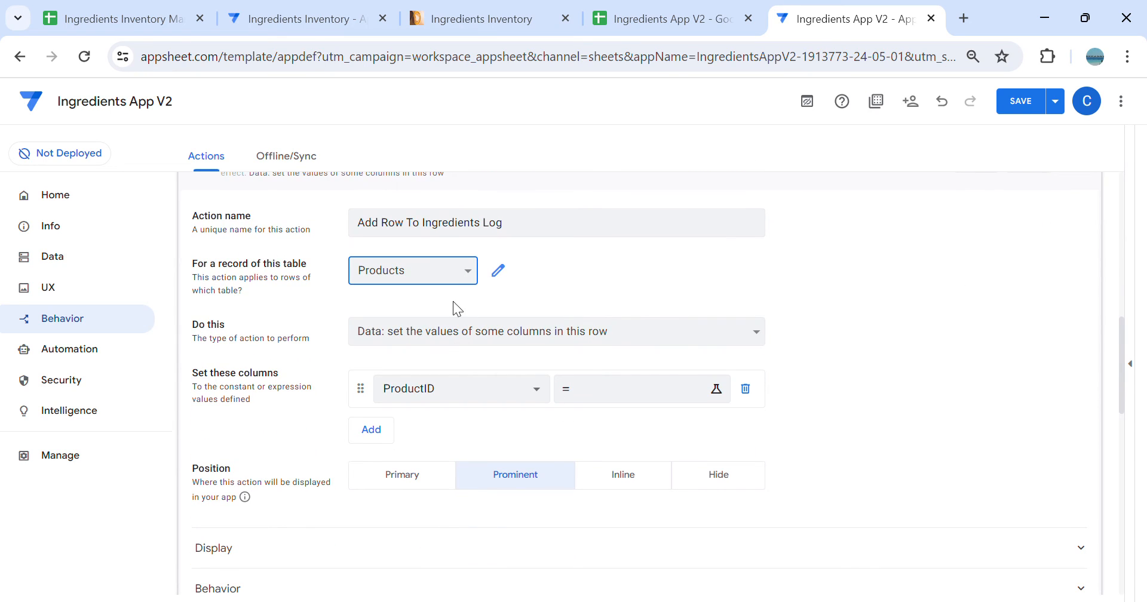
{"action": "left_click", "coordinate": [432, 317]}
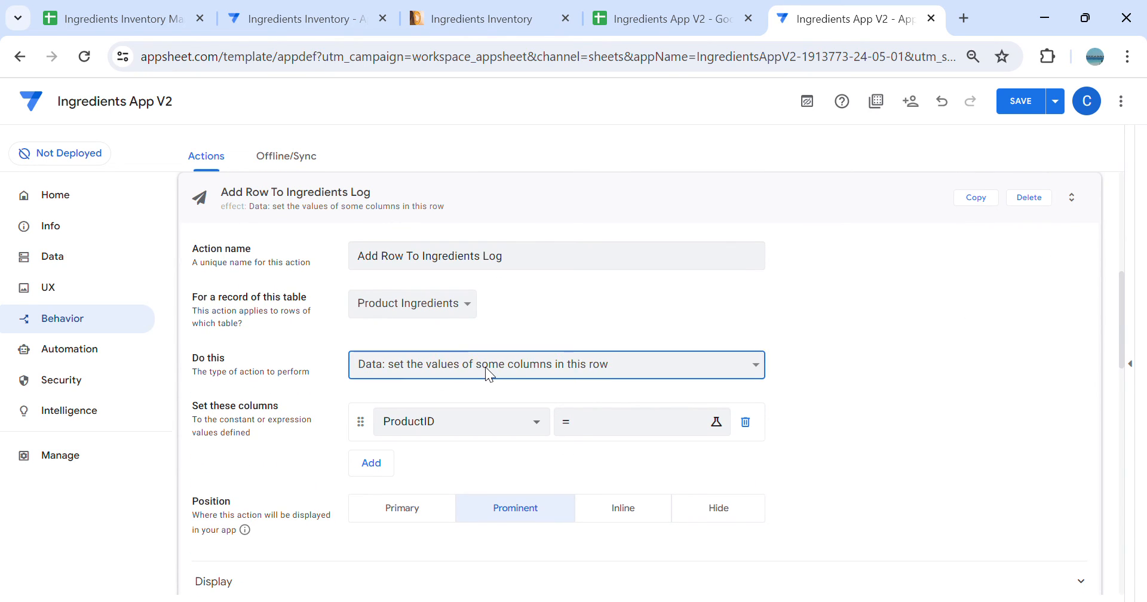
{"action": "left_click", "coordinate": [483, 214]}
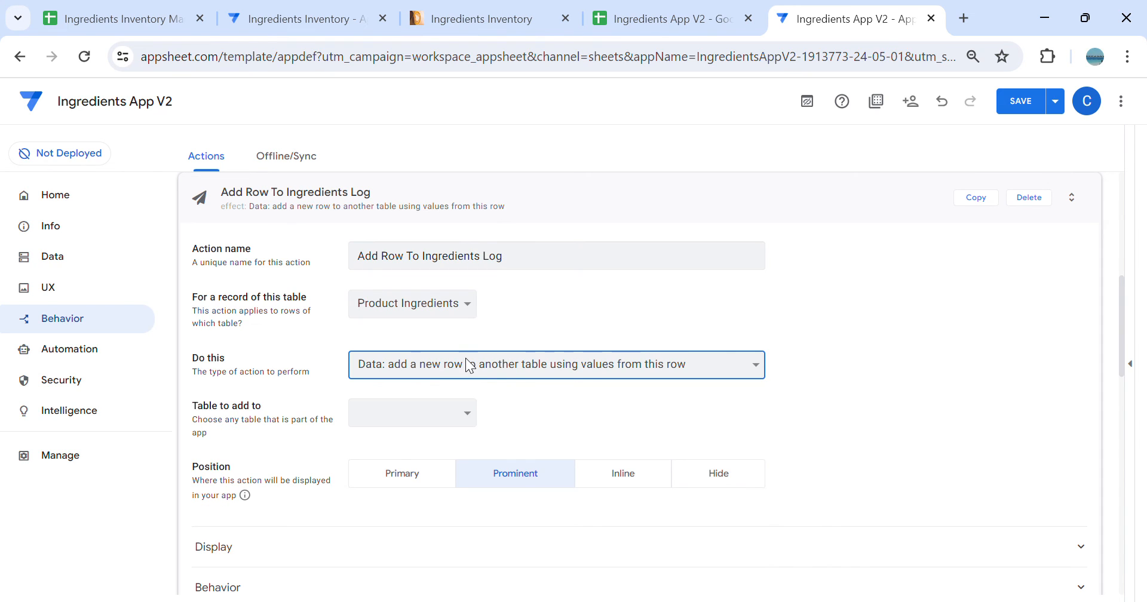
{"action": "left_click", "coordinate": [450, 411]}
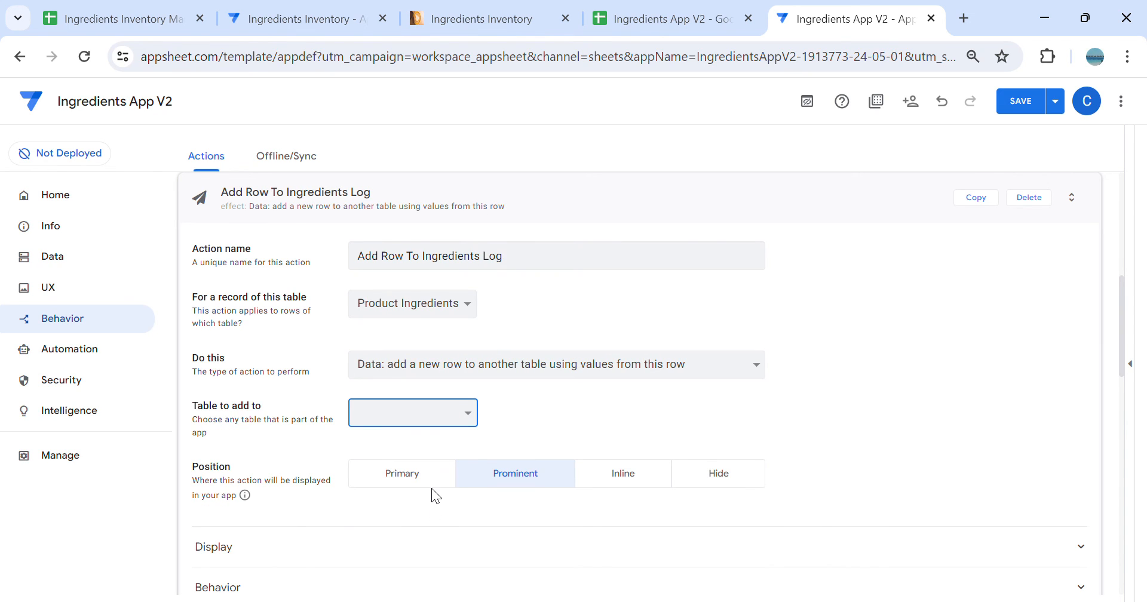
{"action": "left_click", "coordinate": [423, 450]}
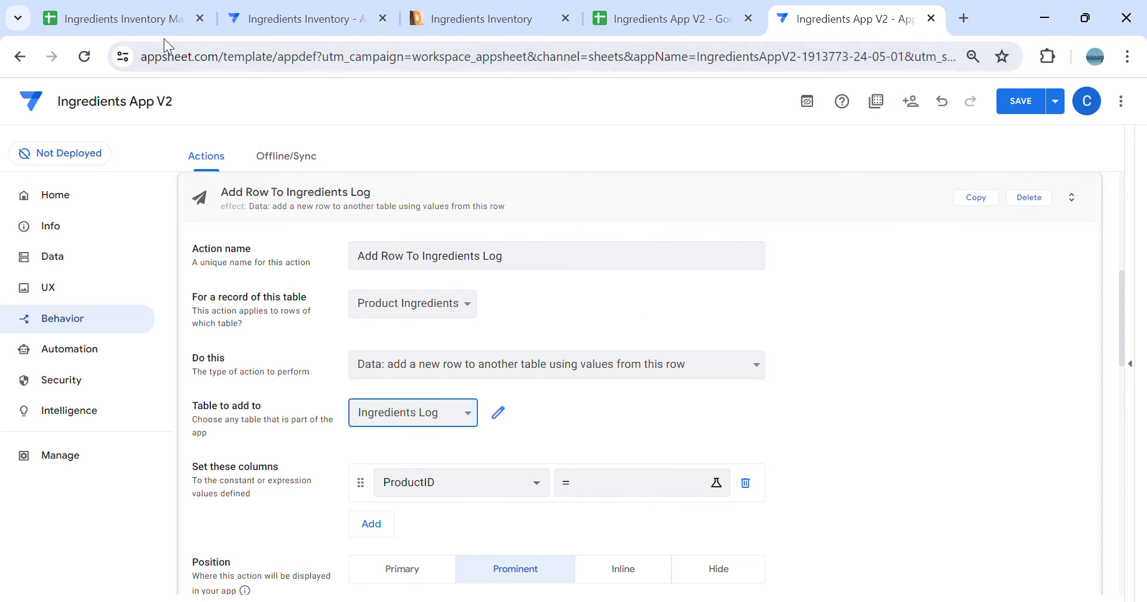
Check the reference action's column assignments, and set the new action's ProductID column to [ProductID]
{"action": "left_click", "coordinate": [287, 19]}
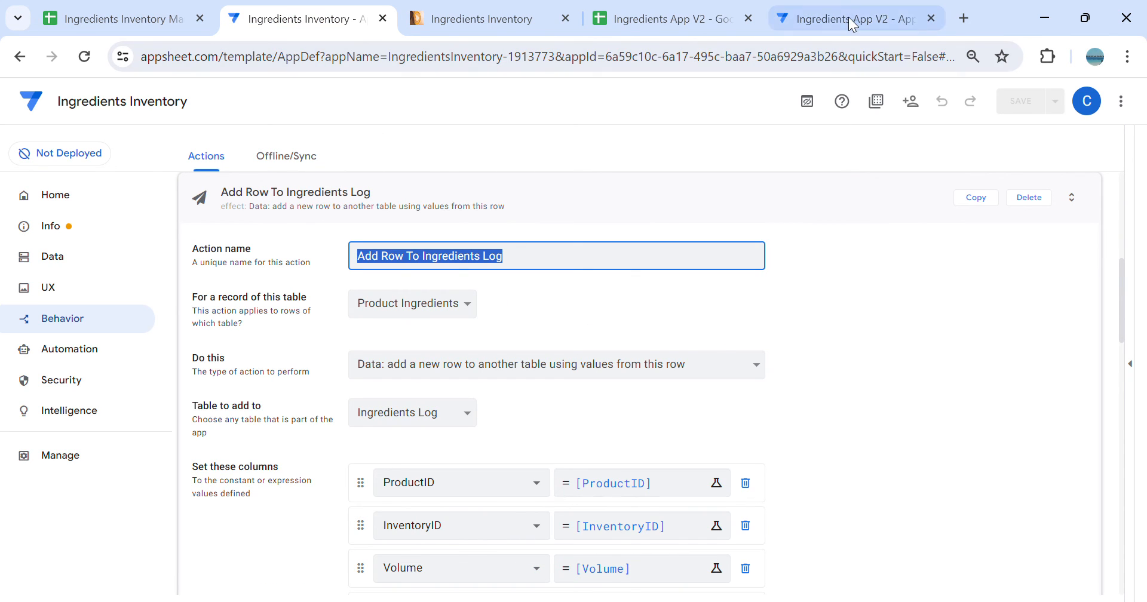
{"action": "scroll", "coordinate": [540, 504], "scroll_direction": "down", "scroll_amount": 2}
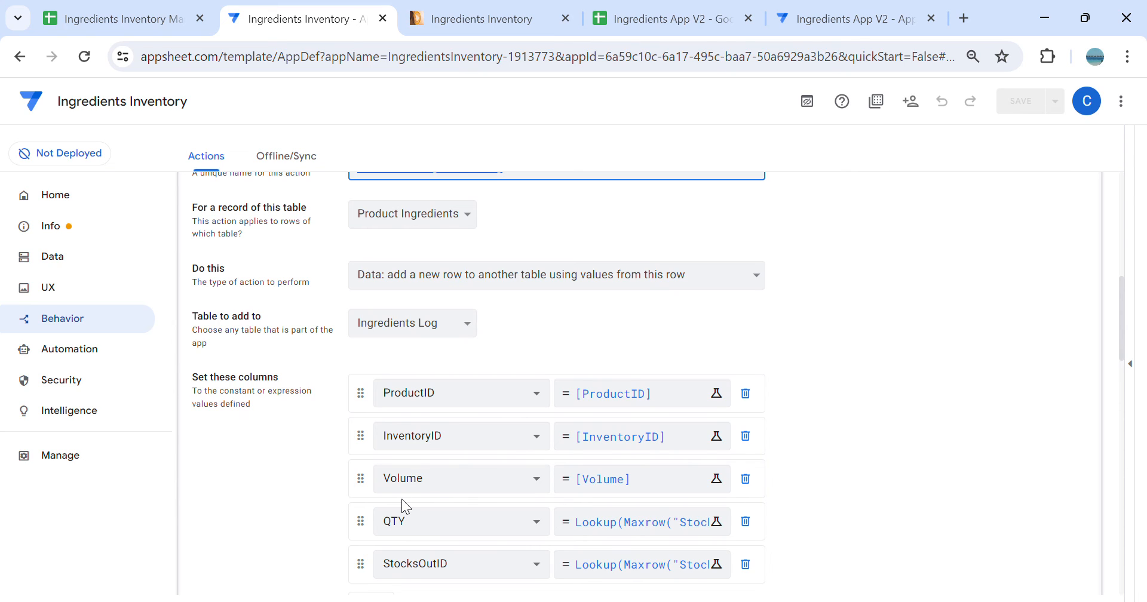
{"action": "left_click", "coordinate": [836, 24]}
{"action": "left_click", "coordinate": [610, 482]}
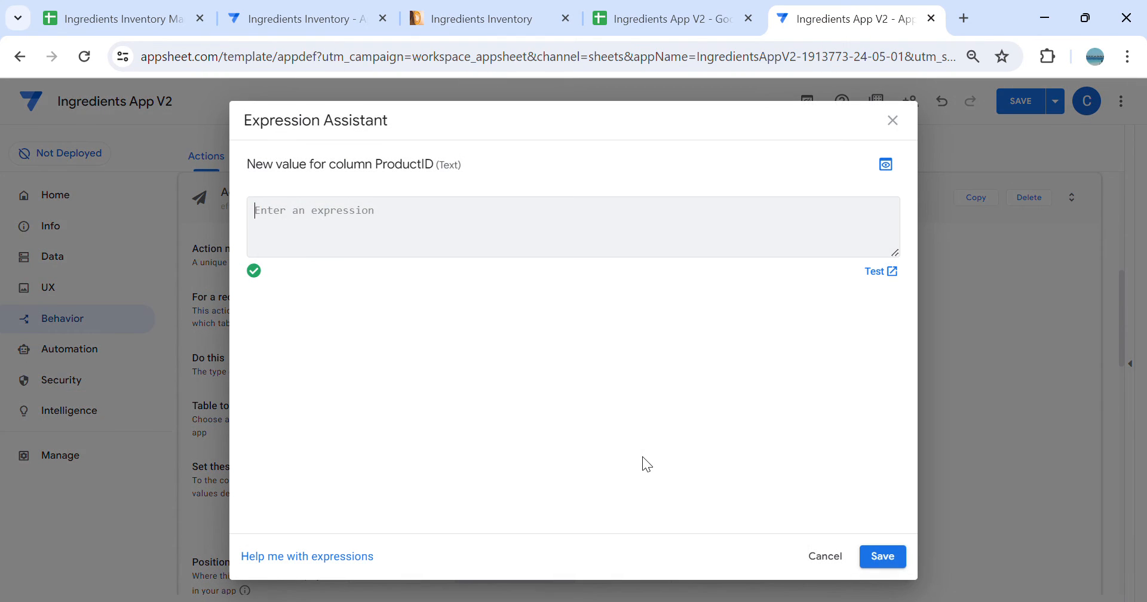
{"action": "type", "text": "["}
{"action": "left_click", "coordinate": [322, 294]}
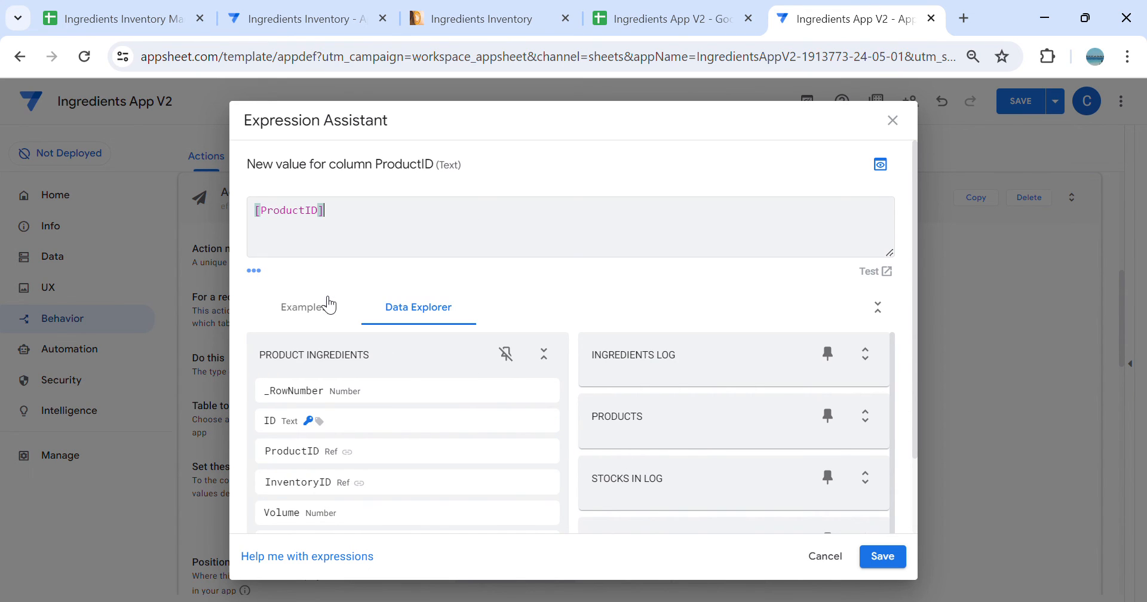
{"action": "left_click", "coordinate": [882, 557]}
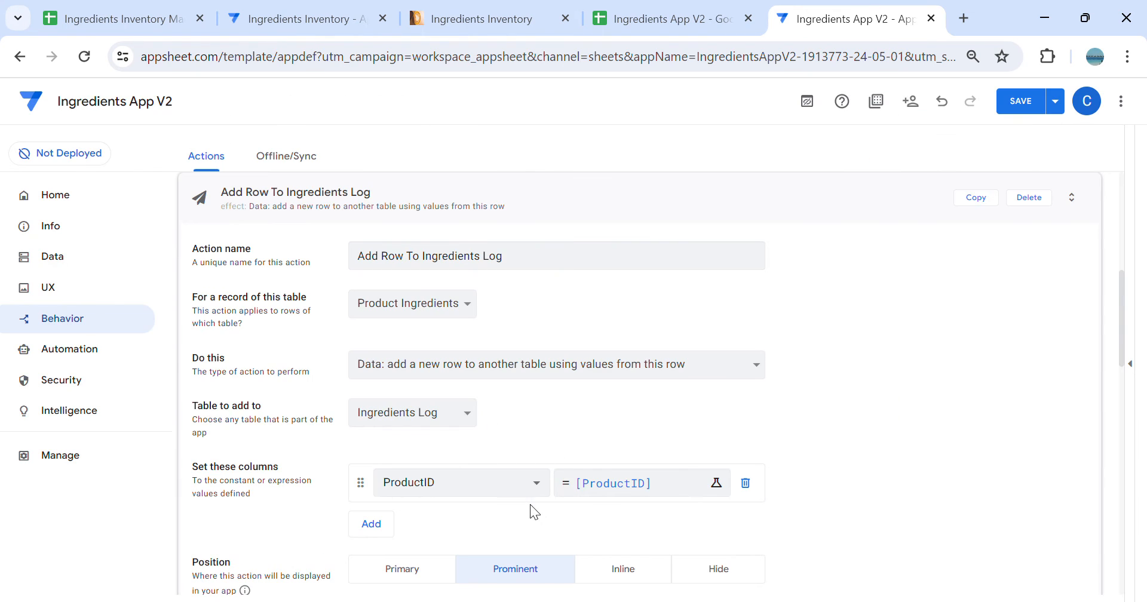
Add an InventoryID column assignment to the action, matching the reference app, and set its value to [InventoryID]
{"action": "left_click", "coordinate": [368, 523]}
{"action": "left_click", "coordinate": [459, 533]}
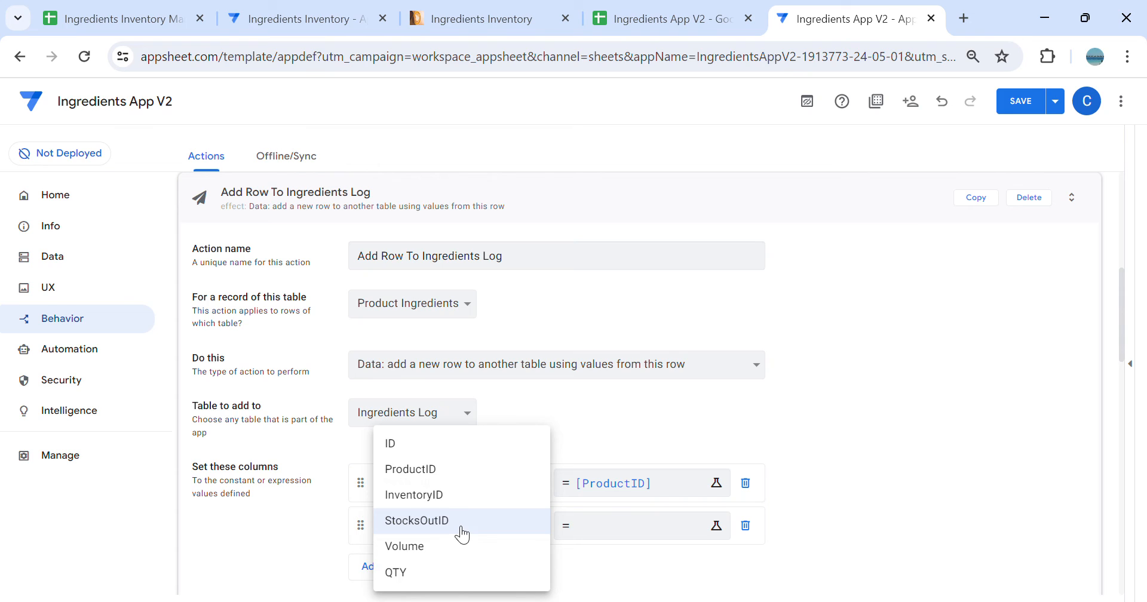
{"action": "left_click", "coordinate": [454, 495]}
{"action": "left_click", "coordinate": [299, 18]}
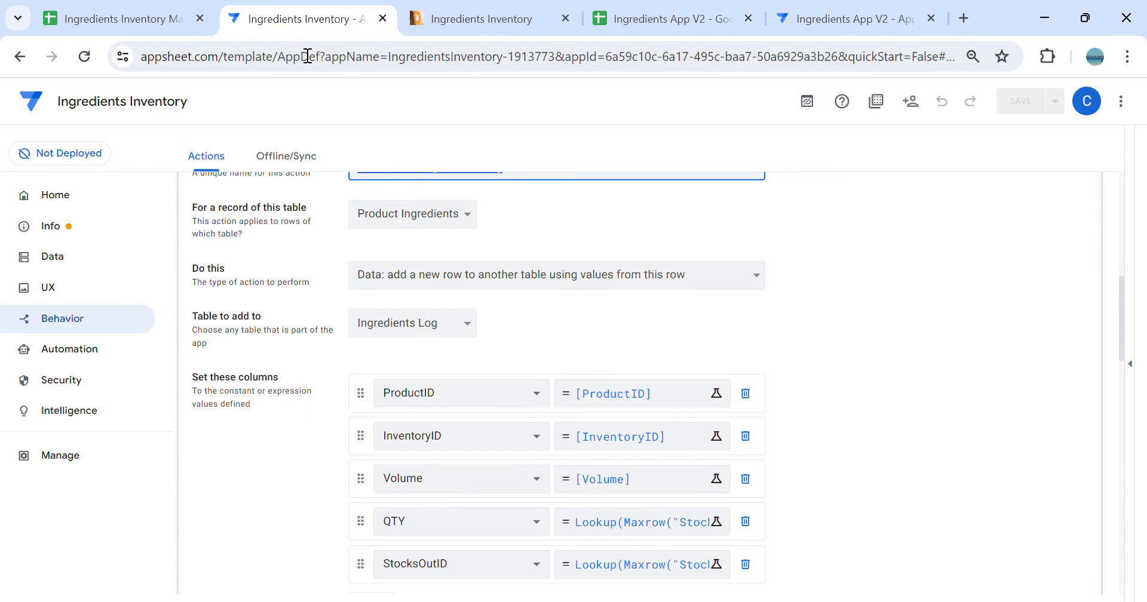
{"action": "left_click", "coordinate": [855, 19]}
{"action": "scroll", "coordinate": [723, 338], "scroll_direction": "down", "scroll_amount": 2}
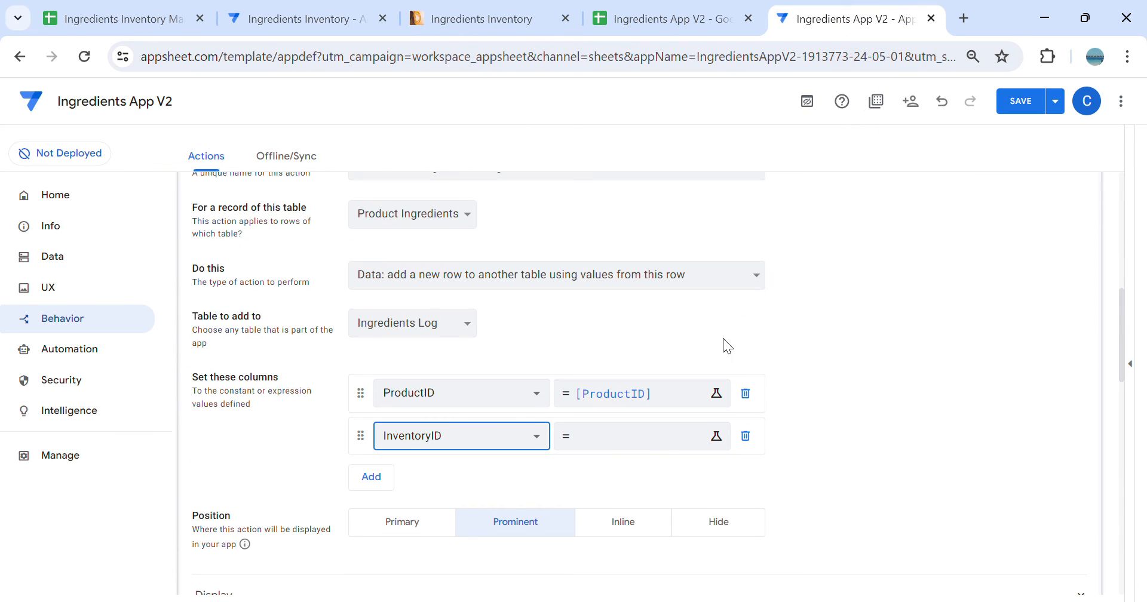
{"action": "left_click", "coordinate": [651, 430]}
{"action": "type", "text": "["}
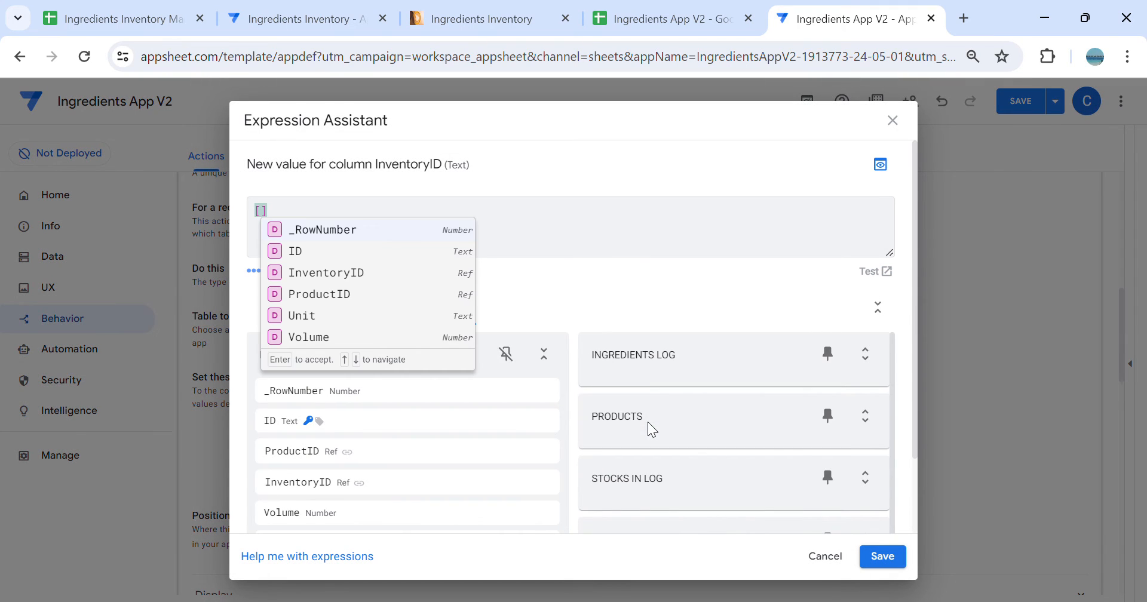
{"action": "left_click", "coordinate": [383, 278]}
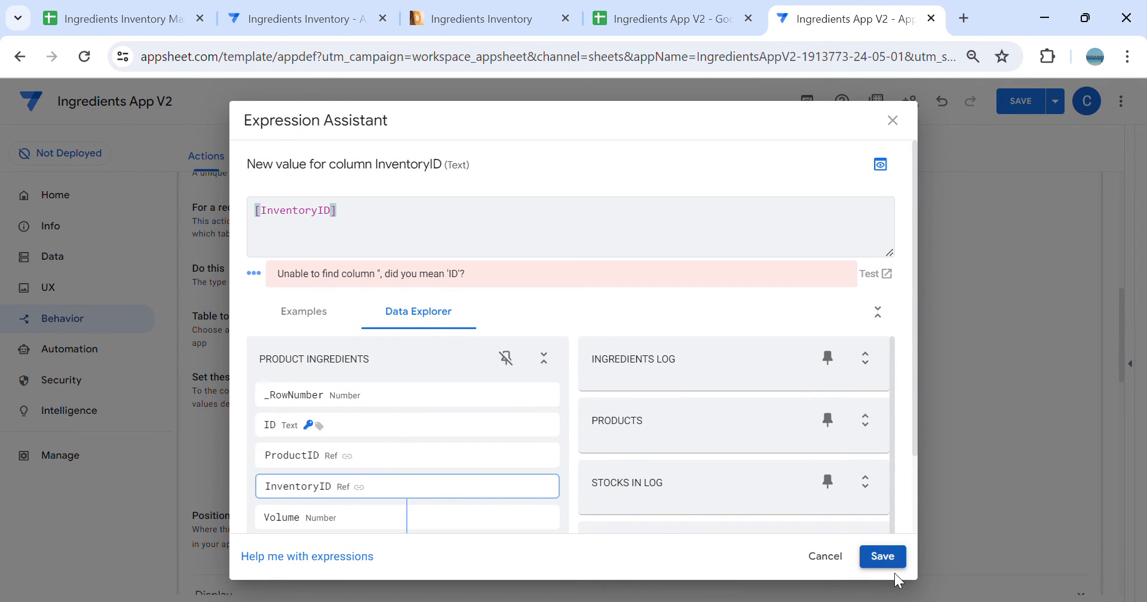
{"action": "left_click", "coordinate": [887, 554]}
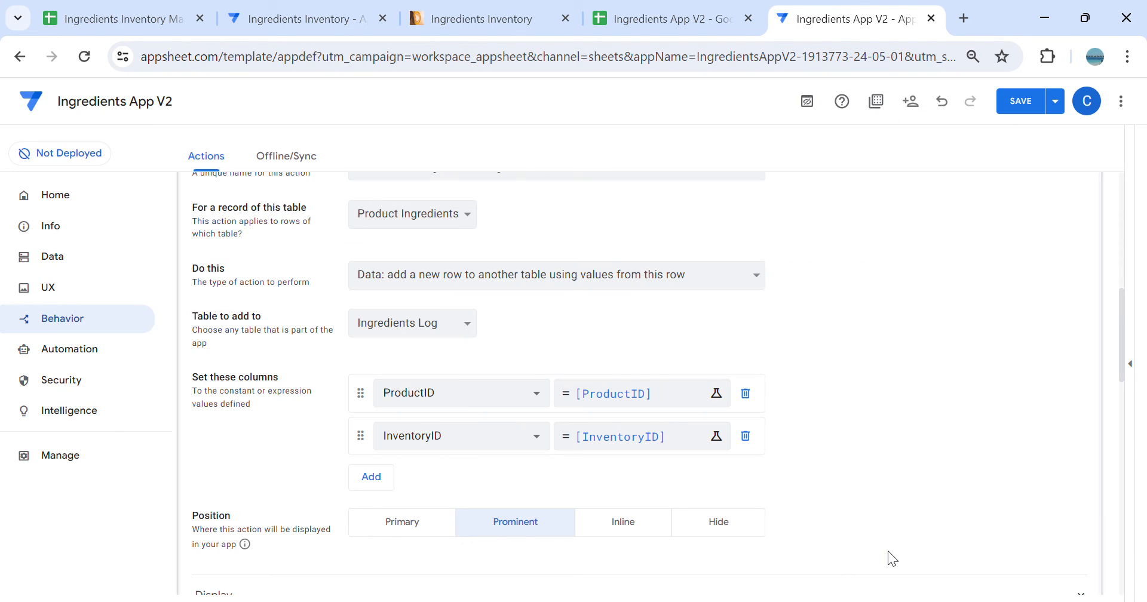
Add a StocksOutID column assignment to the action and open its value expression for editing
{"action": "left_click", "coordinate": [389, 484]}
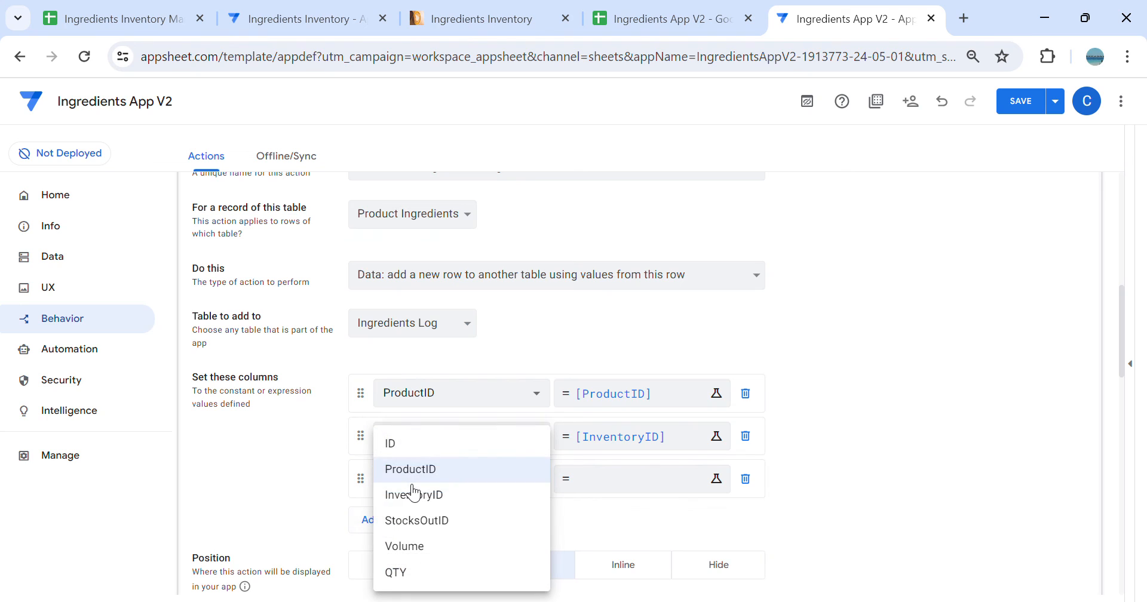
{"action": "left_click", "coordinate": [445, 522]}
{"action": "left_click", "coordinate": [614, 478]}
{"action": "type", "text": "["}
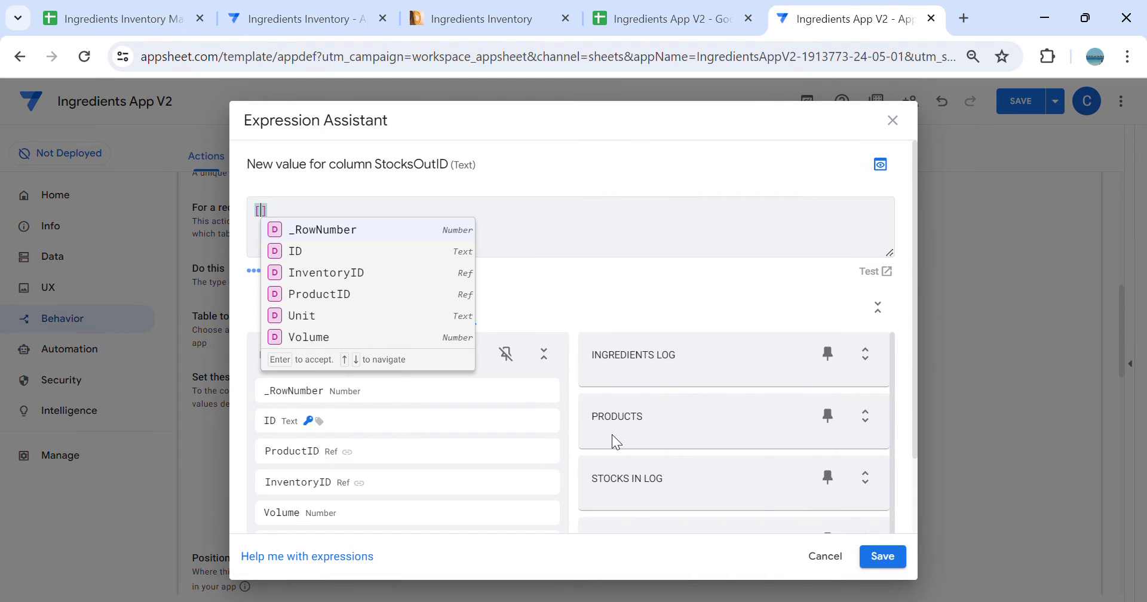
{"action": "key", "text": "Escape"}
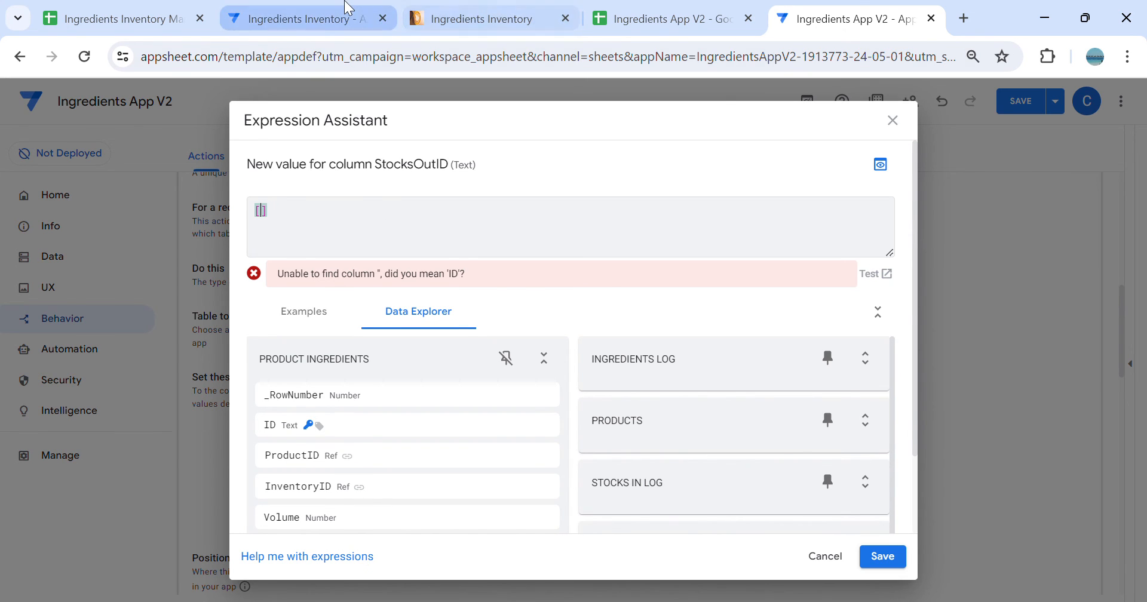
Examine the reference action's StocksOutID expression and the columns of the Stocks Out sheet in the Ingredients App V2 spreadsheet
{"action": "left_click", "coordinate": [365, 25]}
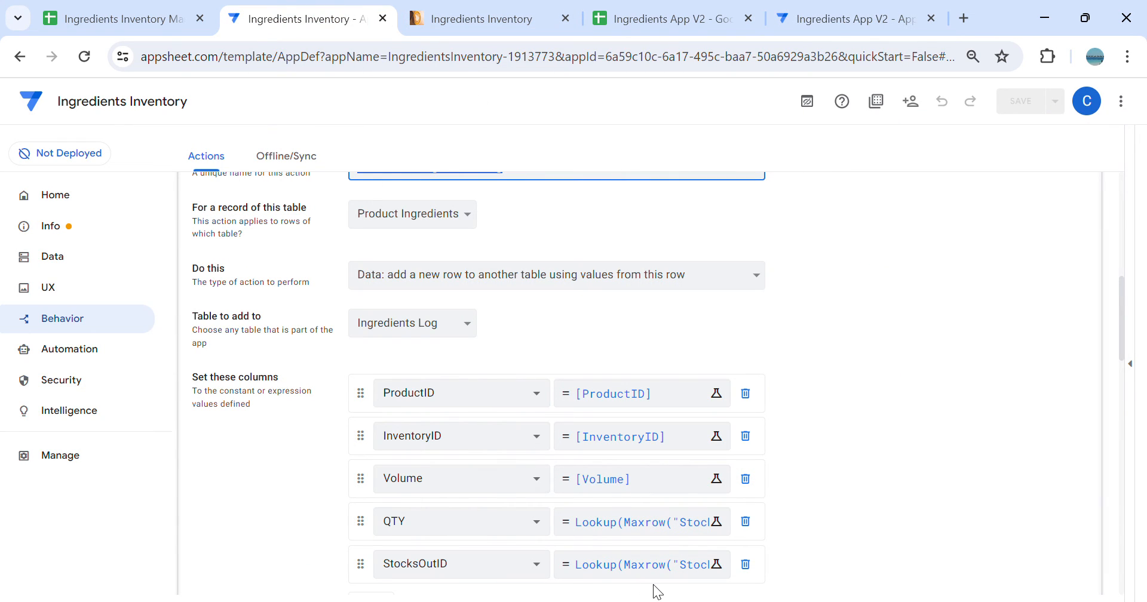
{"action": "scroll", "coordinate": [854, 346], "scroll_direction": "down", "scroll_amount": 2}
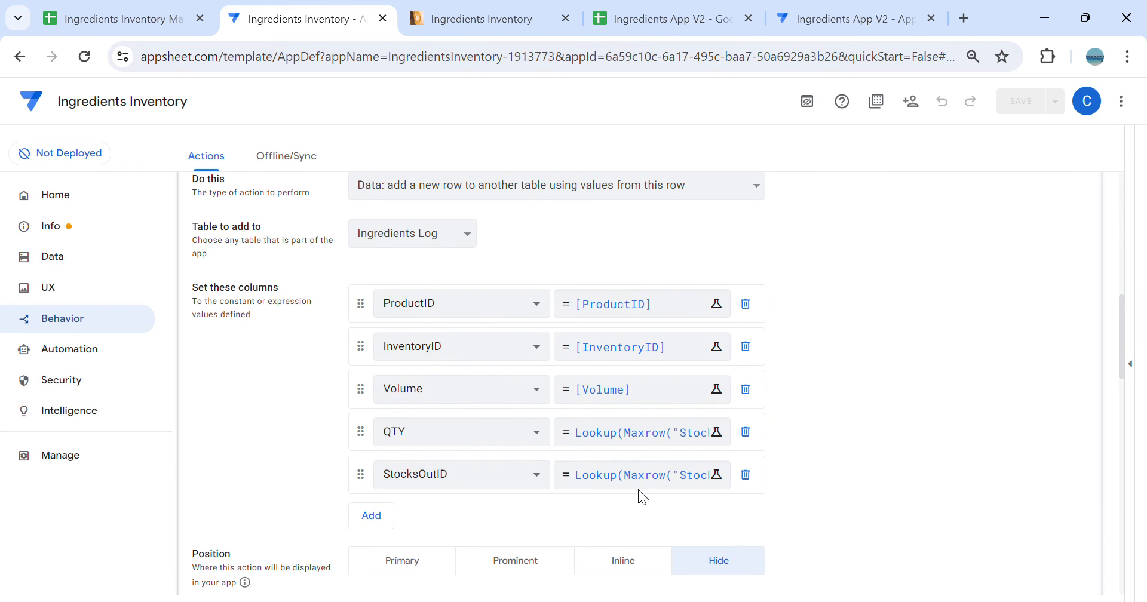
{"action": "left_click", "coordinate": [693, 469]}
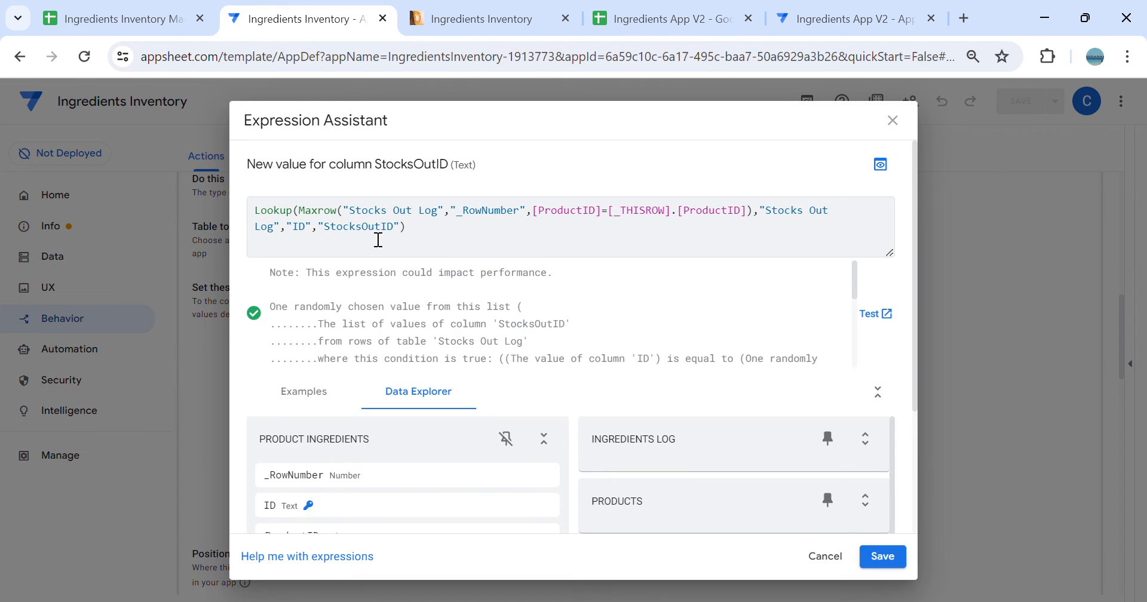
{"action": "left_click_drag", "start_coordinate": [354, 222], "coordinate": [614, 202]}
{"action": "left_click", "coordinate": [583, 240]}
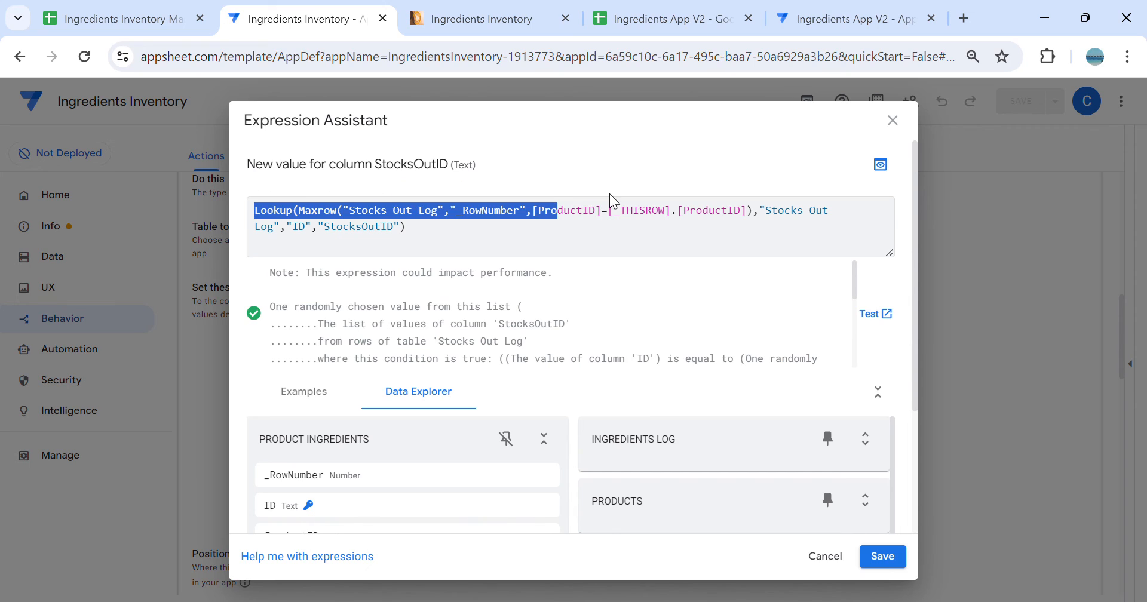
{"action": "left_click", "coordinate": [708, 238]}
{"action": "left_click", "coordinate": [744, 213]}
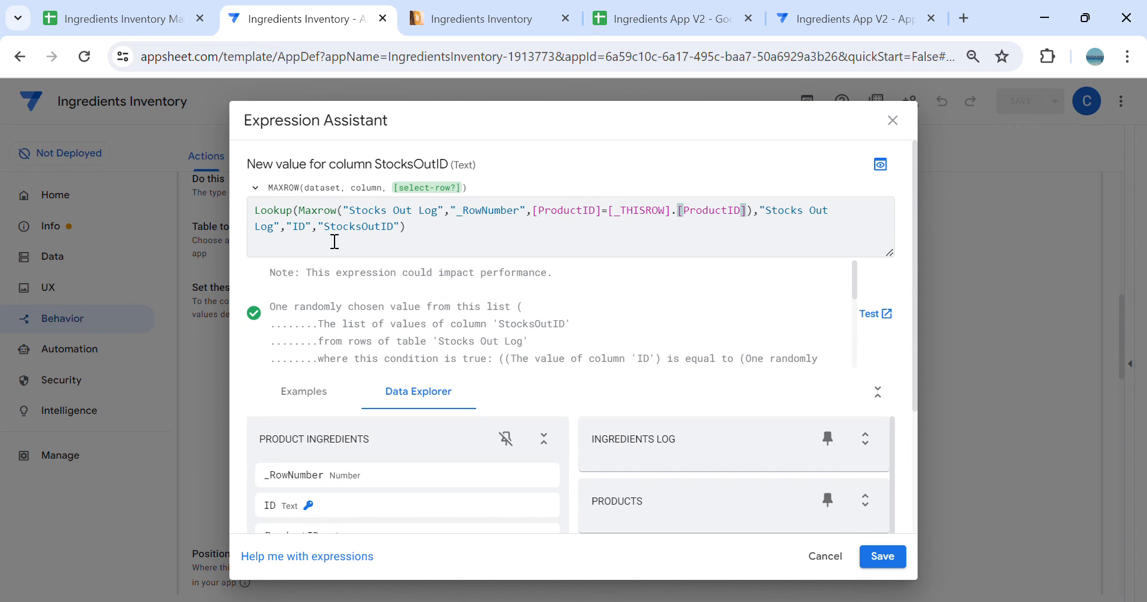
{"action": "left_click_drag", "start_coordinate": [325, 227], "coordinate": [387, 227]}
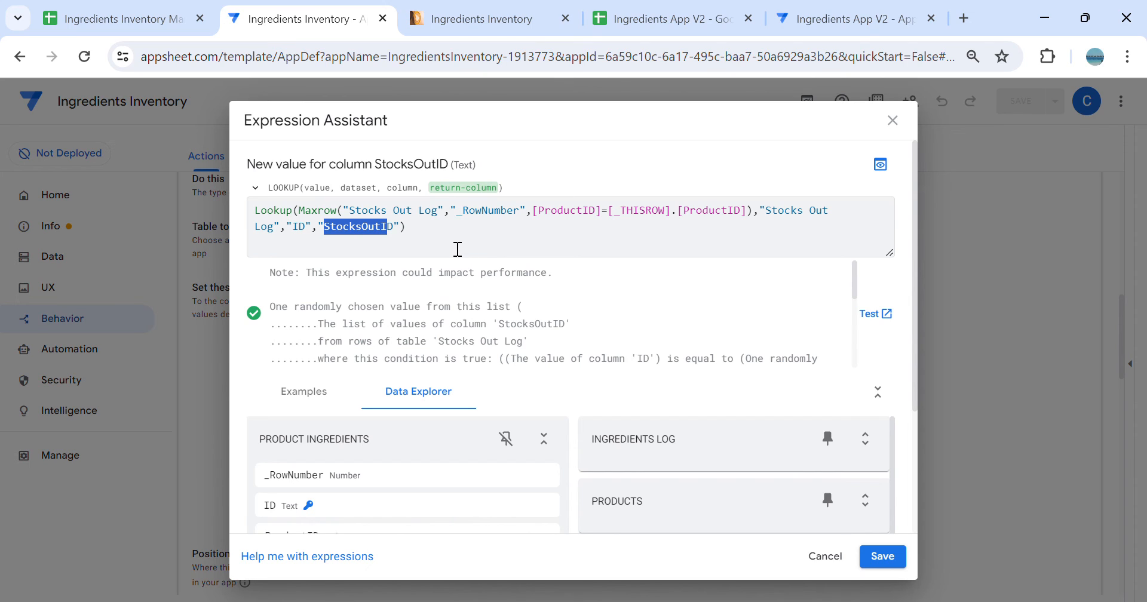
{"action": "left_click", "coordinate": [688, 18]}
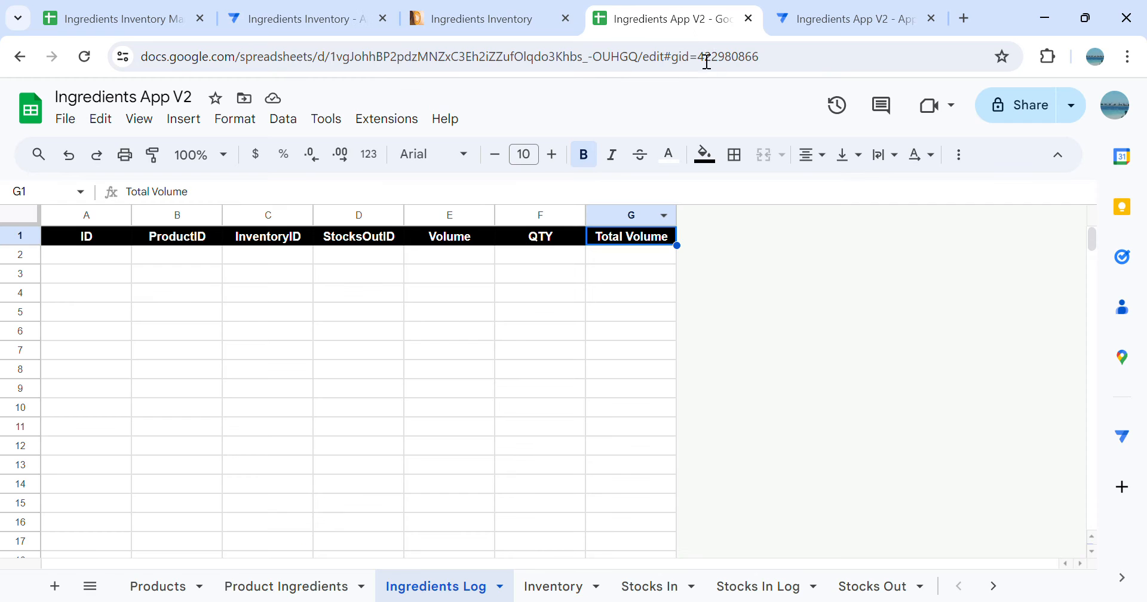
{"action": "left_click", "coordinate": [861, 586]}
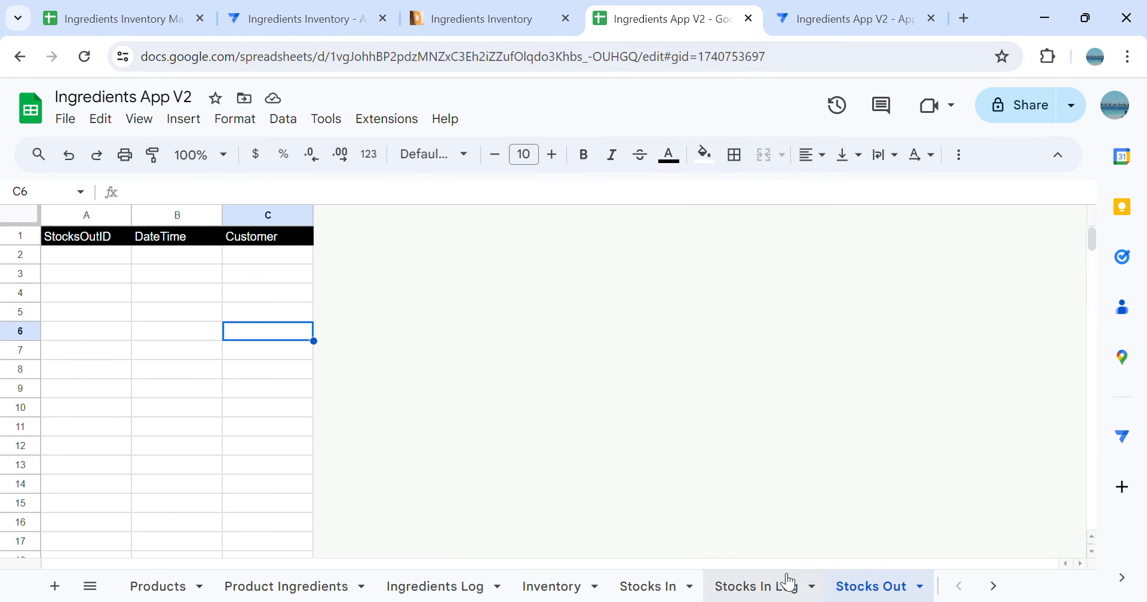
{"action": "left_click", "coordinate": [94, 255]}
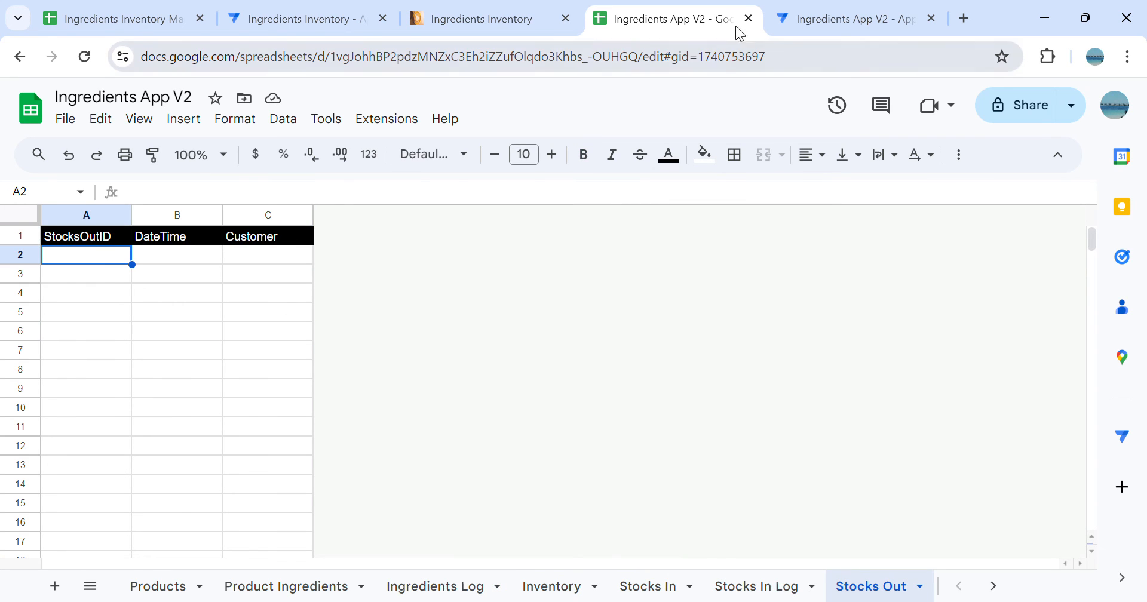
{"action": "left_click", "coordinate": [846, 19]}
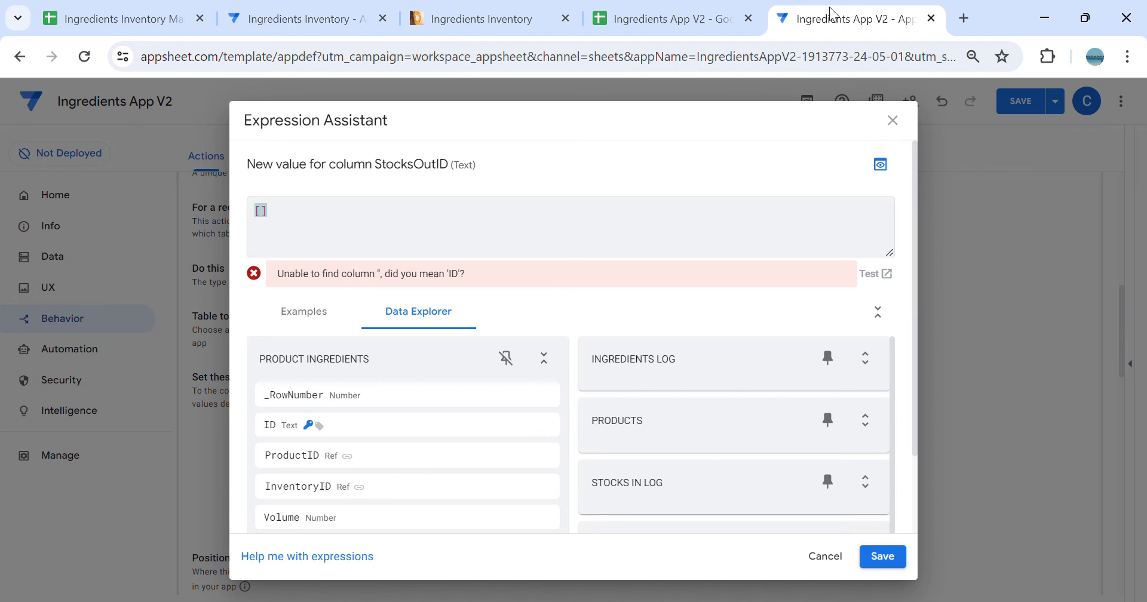
Copy the reference expression Lookup(Maxrow("Stocks Out Log","_RowNumber",[ProductID]=[_THISROW].[ProductID]),"Stocks Out Log","ID","StocksOutID") into the new action's StocksOutID value and save it
{"action": "left_click", "coordinate": [302, 30]}
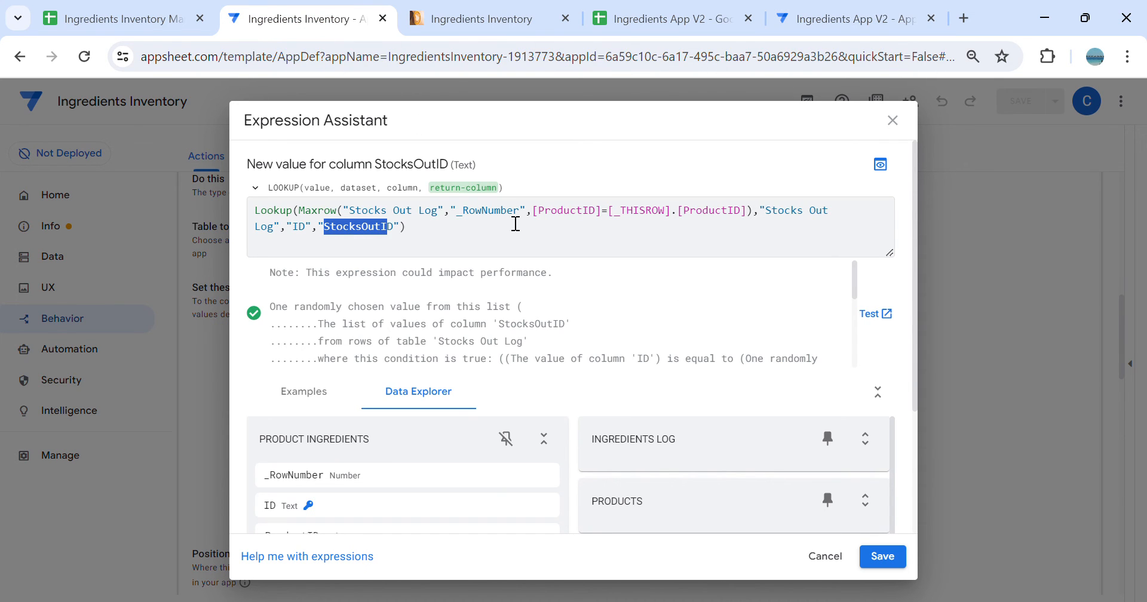
{"action": "key", "text": "ctrl+a"}
{"action": "key", "text": "ctrl+c"}
{"action": "left_click", "coordinate": [842, 24]}
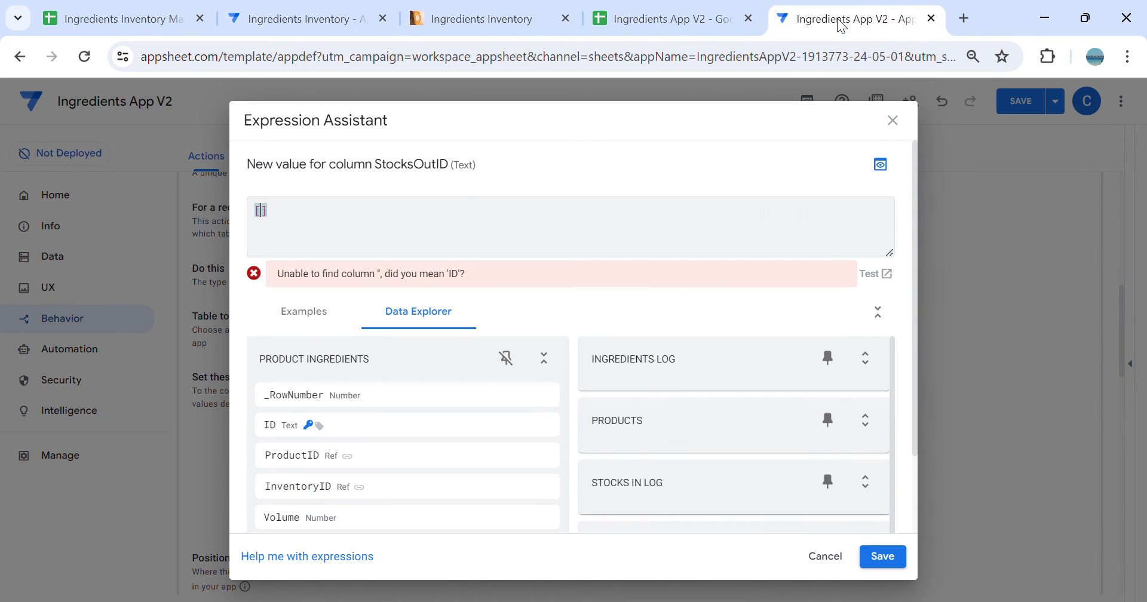
{"action": "key", "text": "BackSpace"}
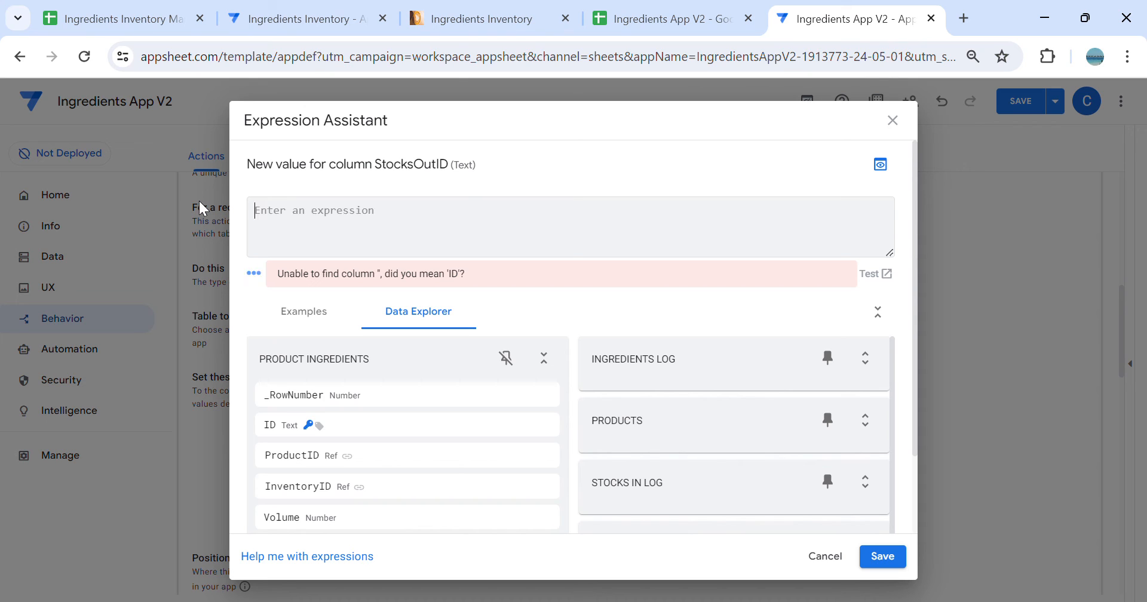
{"action": "key", "text": "ctrl+v"}
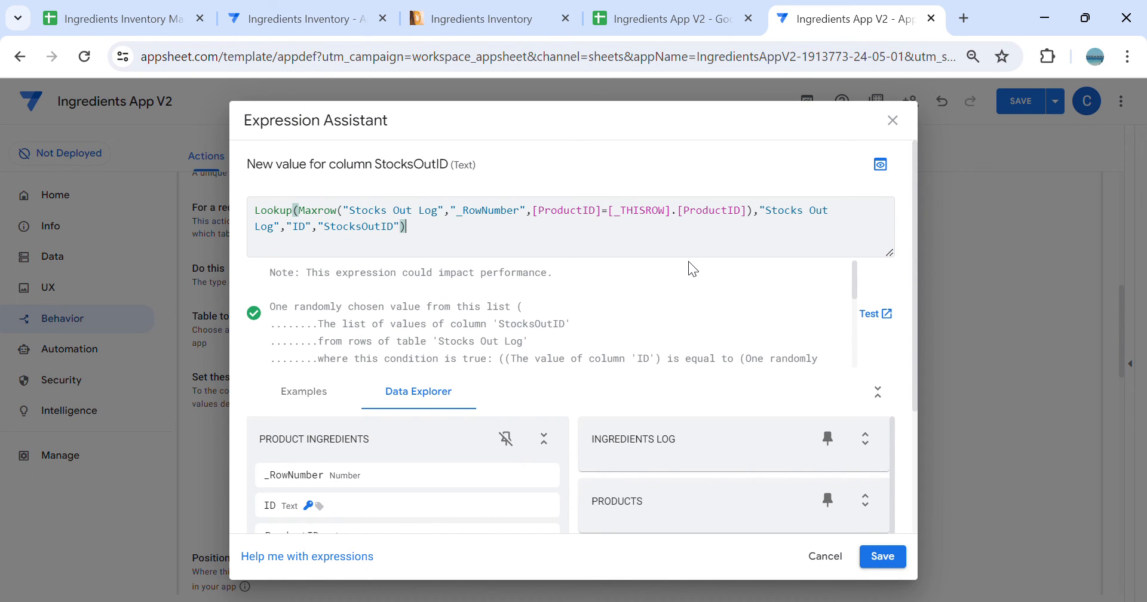
{"action": "left_click", "coordinate": [882, 556]}
Close the reference expression without changes and add Volume and QTY column assignments to the action in Ingredients App V2
{"action": "left_click", "coordinate": [271, 16]}
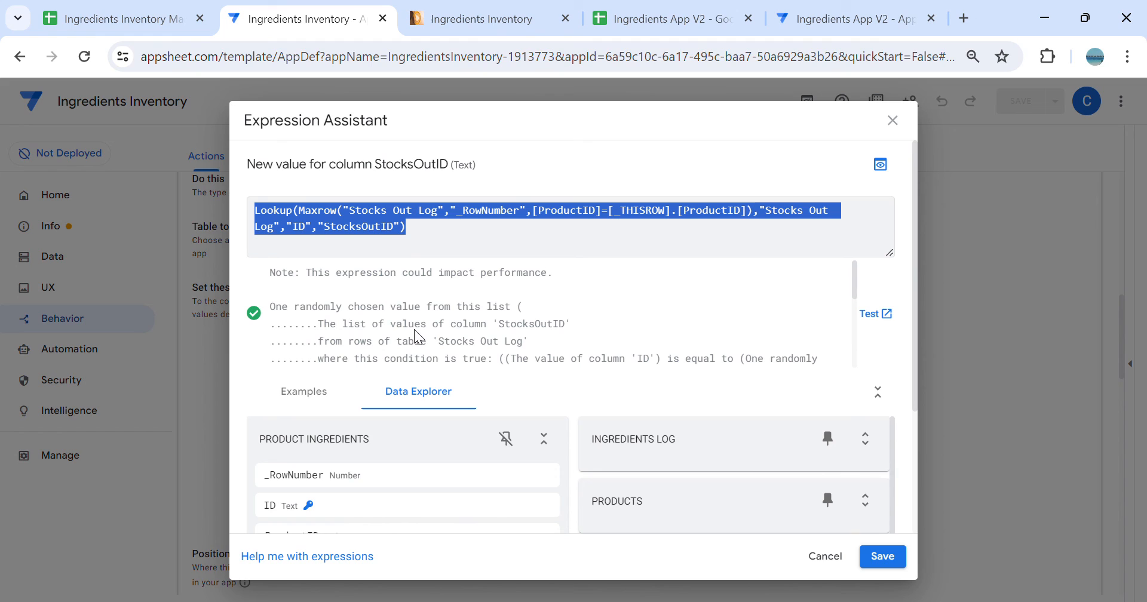
{"action": "left_click", "coordinate": [818, 557]}
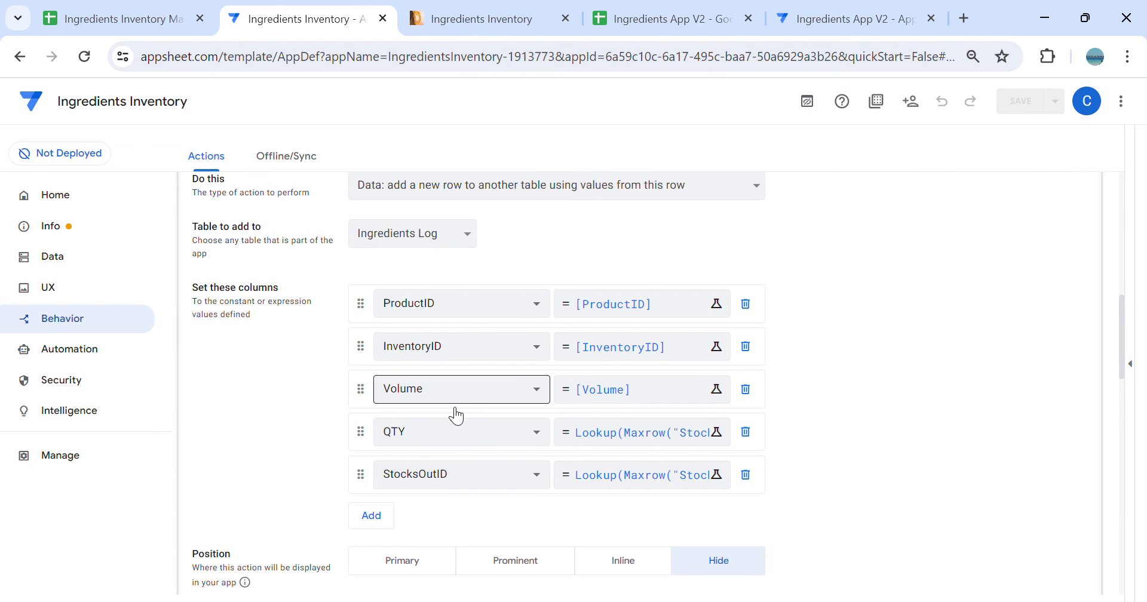
{"action": "left_click", "coordinate": [823, 33]}
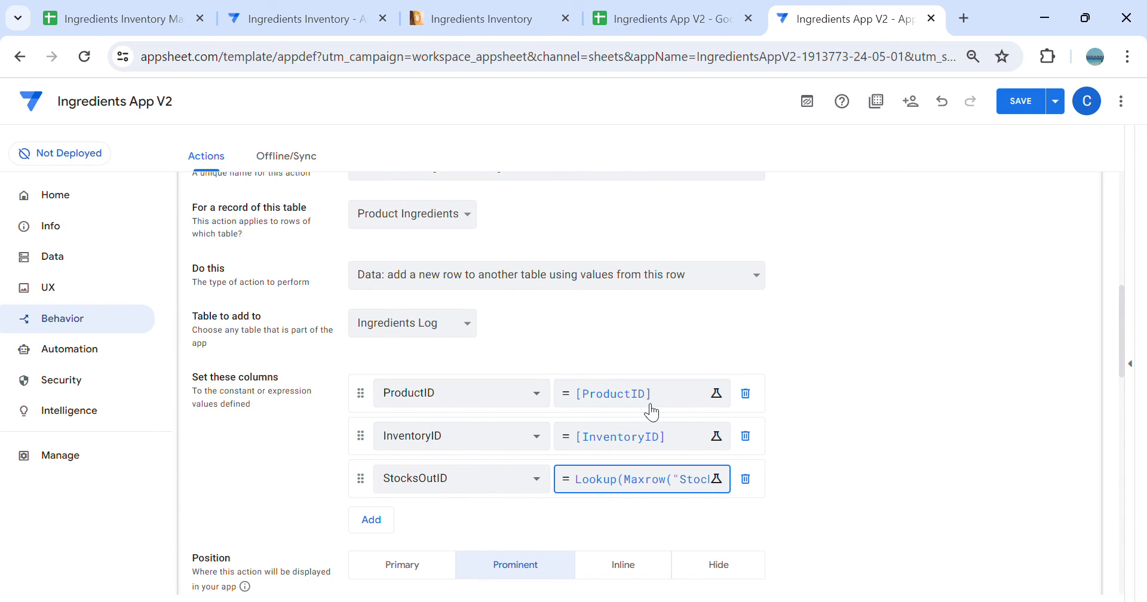
{"action": "left_click", "coordinate": [384, 522]}
{"action": "left_click", "coordinate": [389, 526]}
{"action": "left_click", "coordinate": [448, 547]}
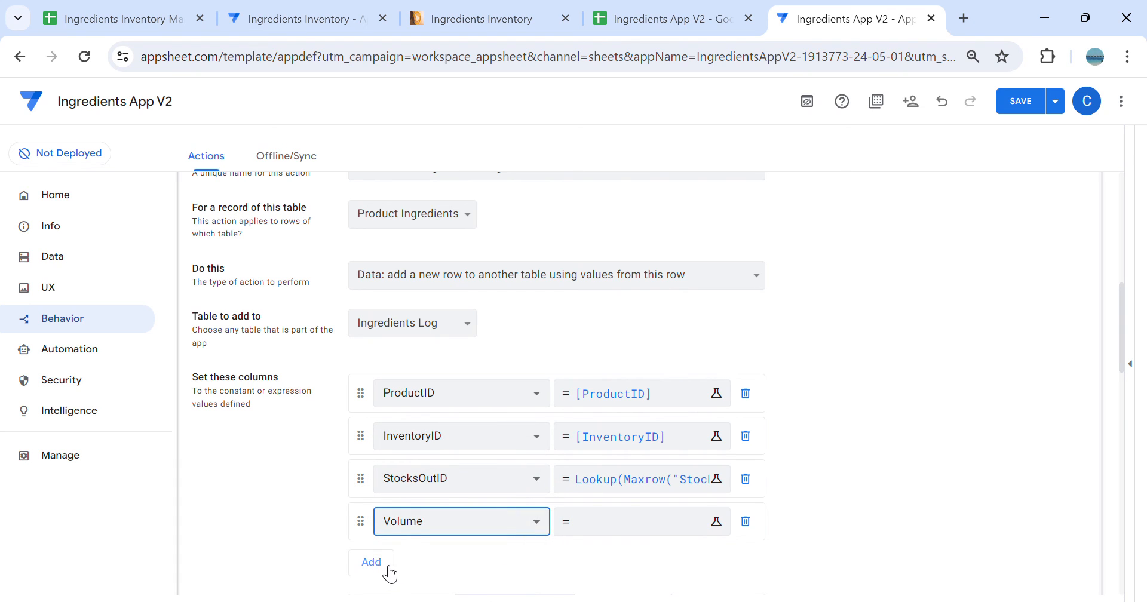
{"action": "left_click", "coordinate": [386, 565]}
{"action": "left_click", "coordinate": [397, 572]}
{"action": "left_click", "coordinate": [397, 572]}
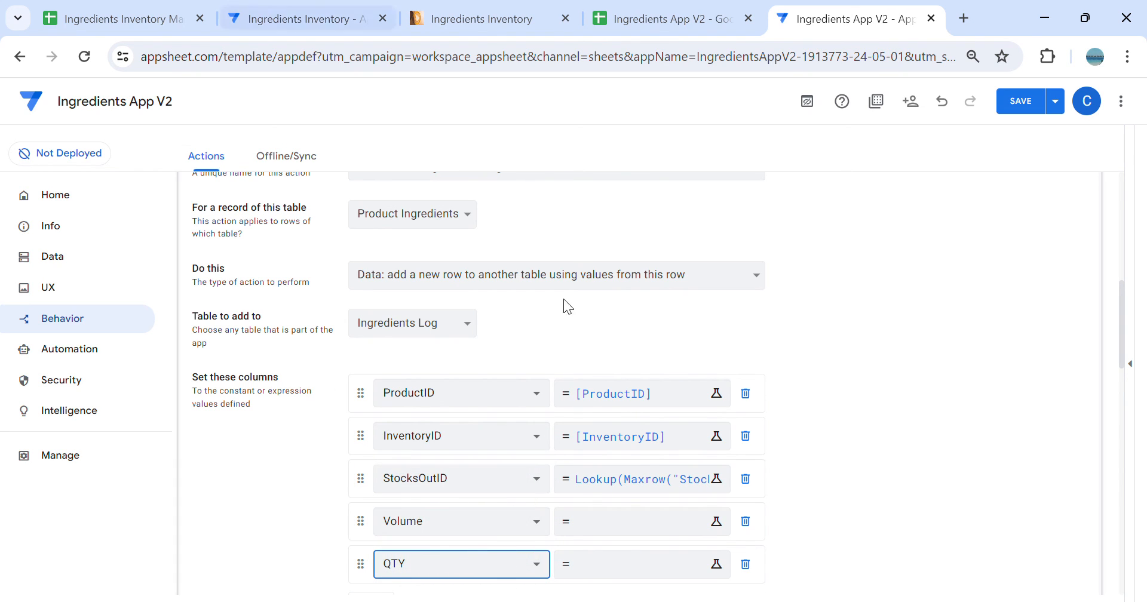
Check the reference action's Volume assignment and set the new action's Volume column to [Volume]
{"action": "left_click", "coordinate": [327, 18]}
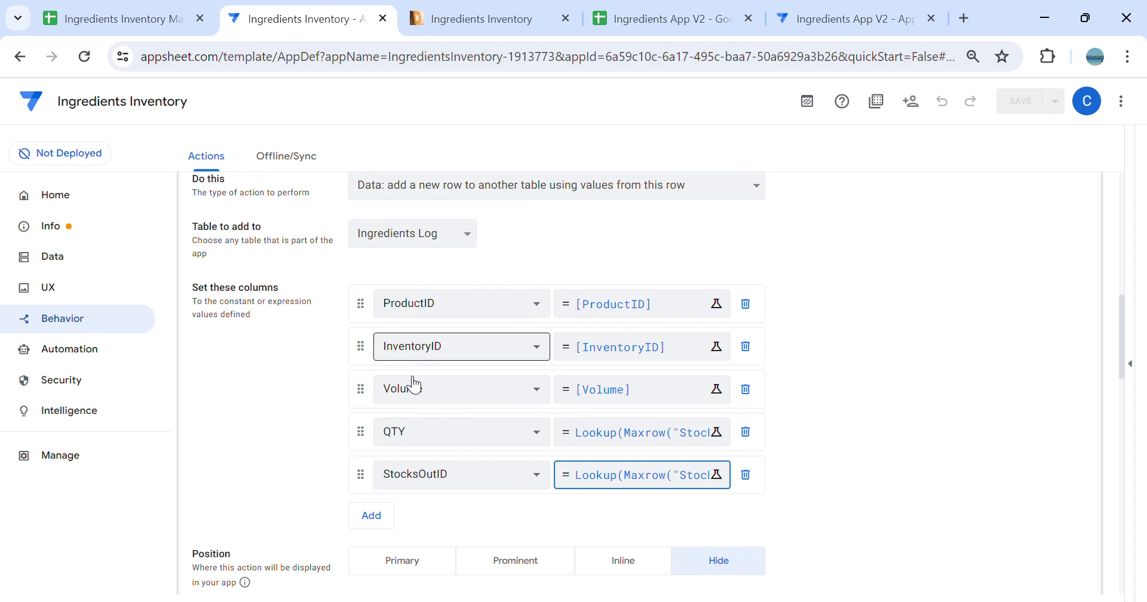
{"action": "left_click", "coordinate": [843, 19]}
{"action": "left_click", "coordinate": [666, 530]}
{"action": "type", "text": "["}
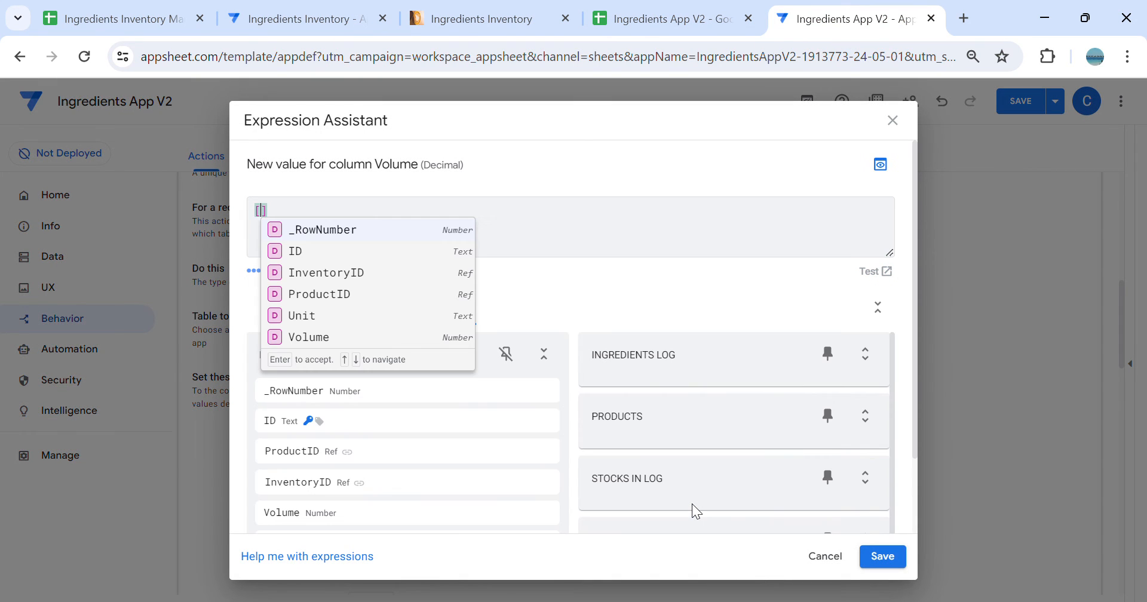
{"action": "left_click", "coordinate": [358, 337]}
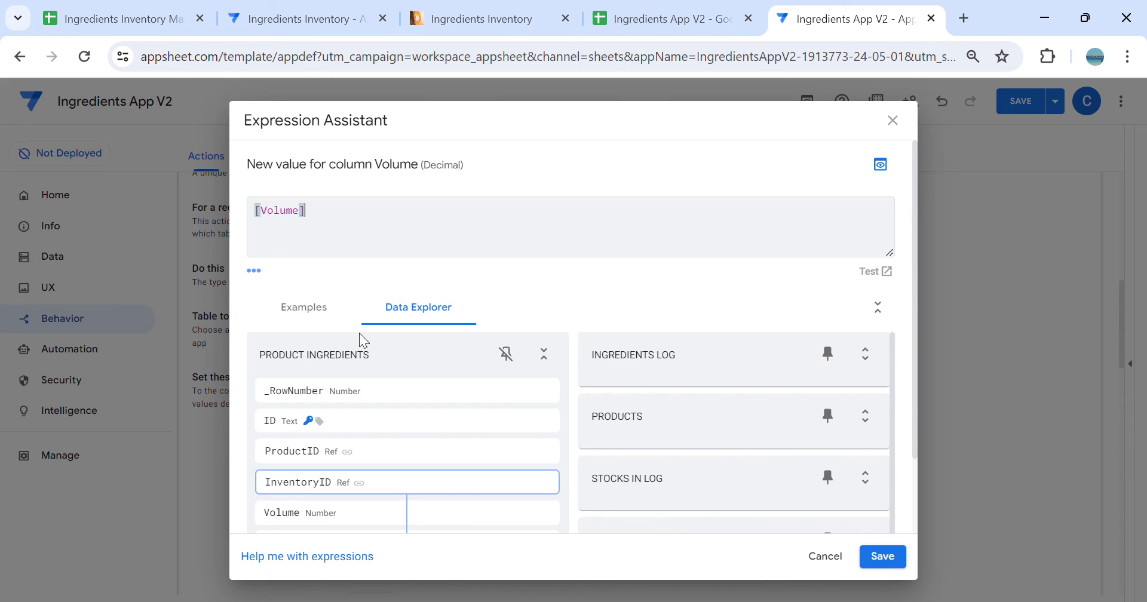
{"action": "left_click", "coordinate": [901, 560]}
Start the new action's QTY expression and open the reference action's QTY expression for comparison
{"action": "left_click", "coordinate": [638, 557]}
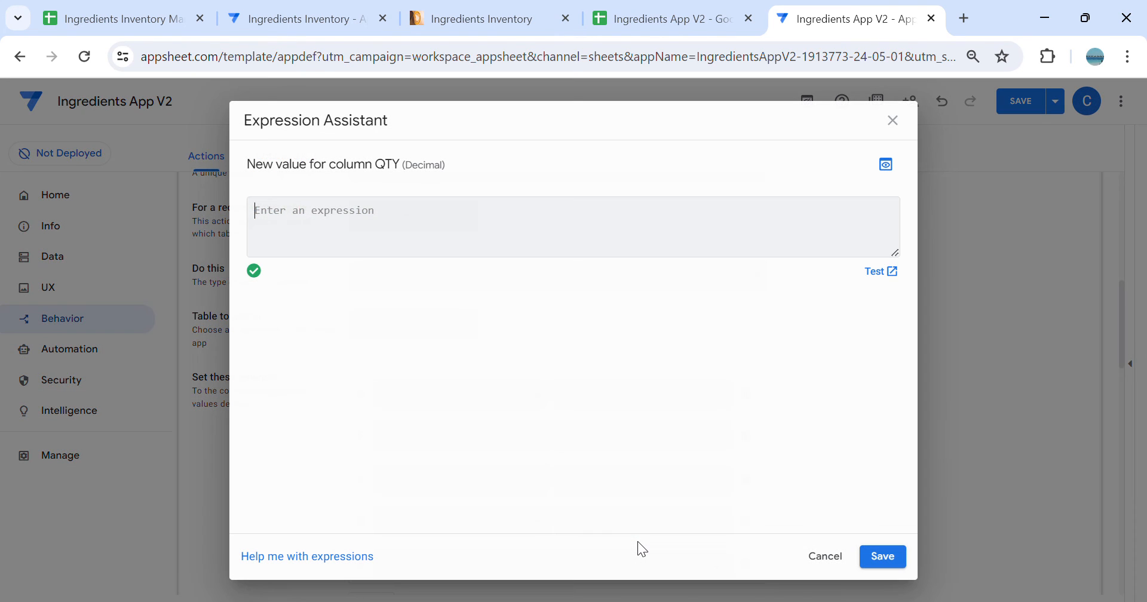
{"action": "type", "text": "[q"}
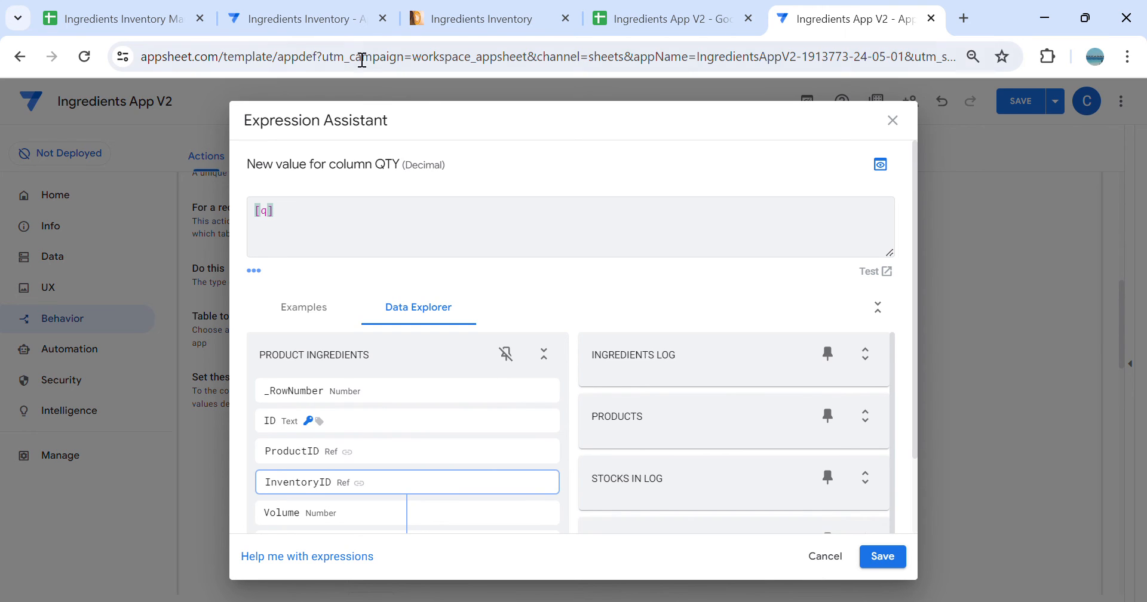
{"action": "left_click", "coordinate": [263, 18]}
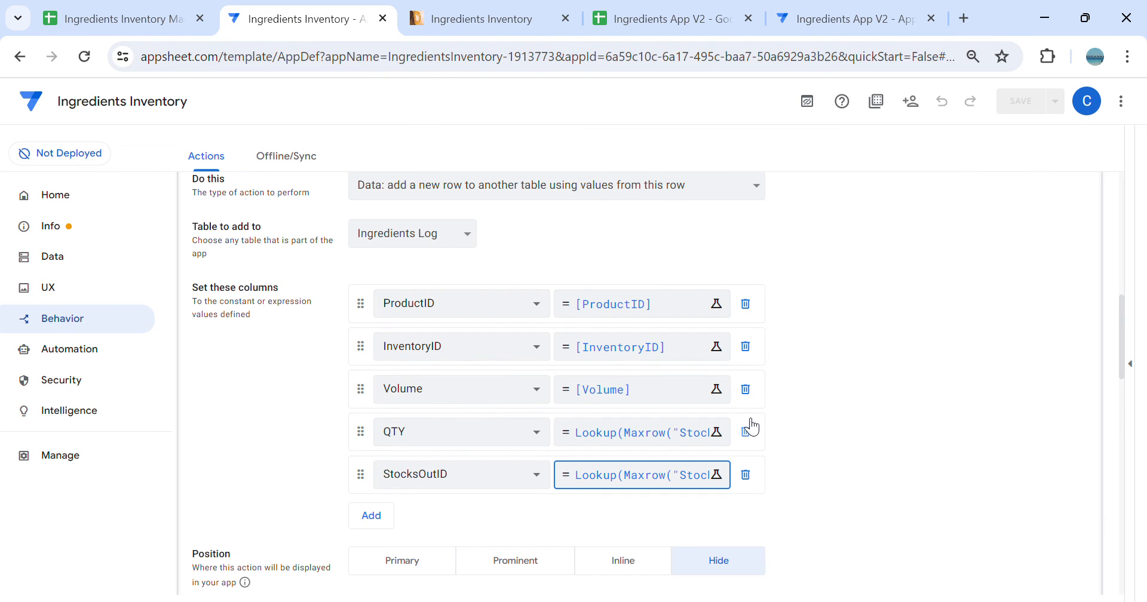
{"action": "left_click", "coordinate": [641, 447]}
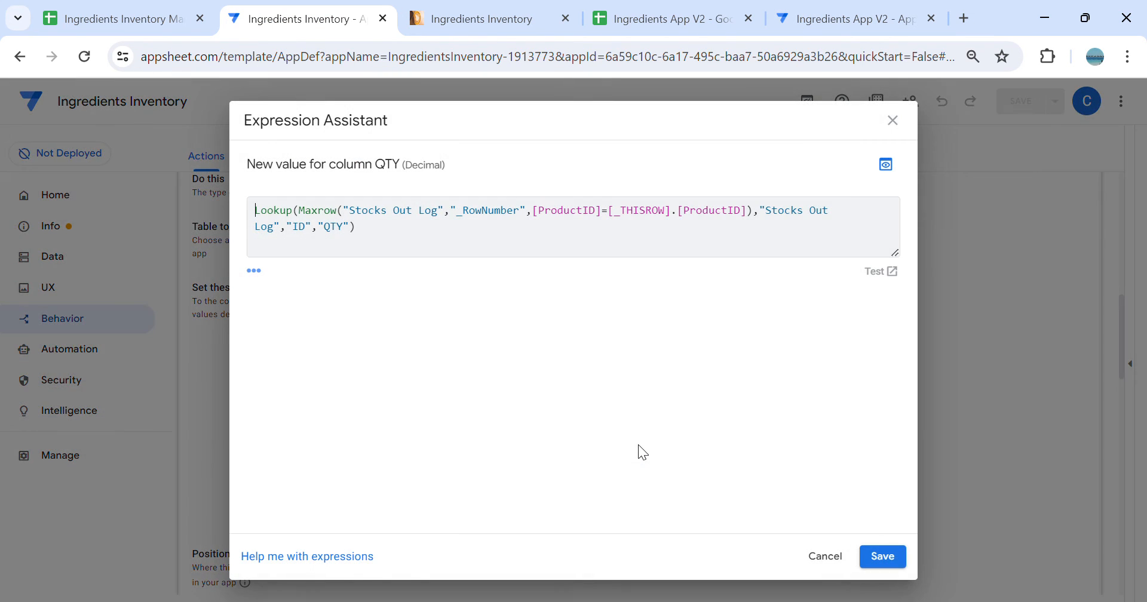
Check the Stocks Out sheet in the Ingredients App V2 spreadsheet, then return to the reference action's QTY expression
{"action": "left_click", "coordinate": [671, 24]}
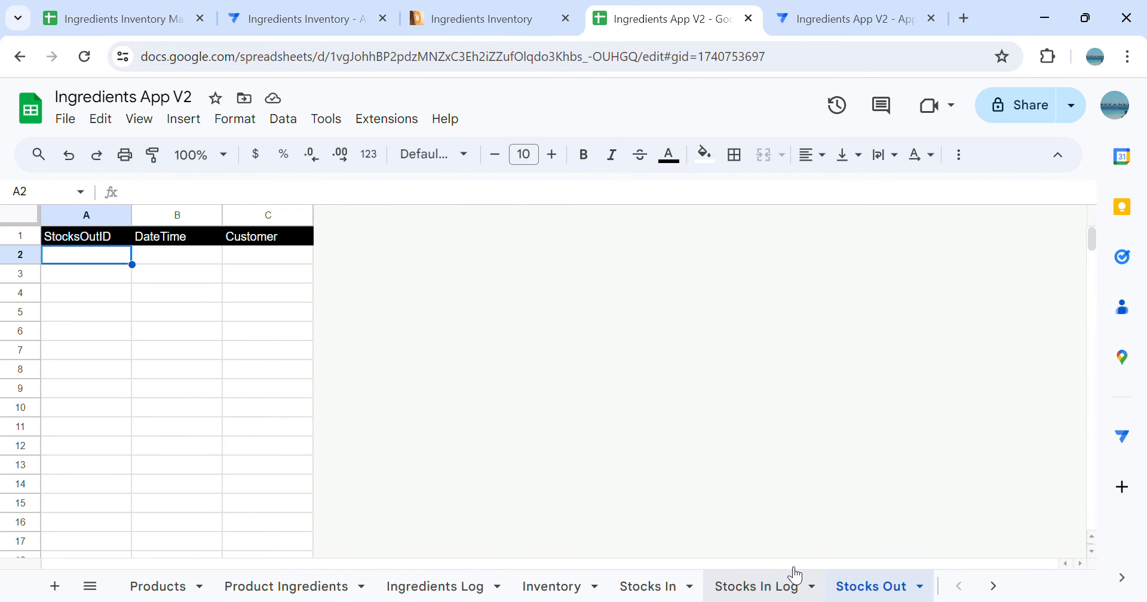
{"action": "left_click", "coordinate": [144, 337]}
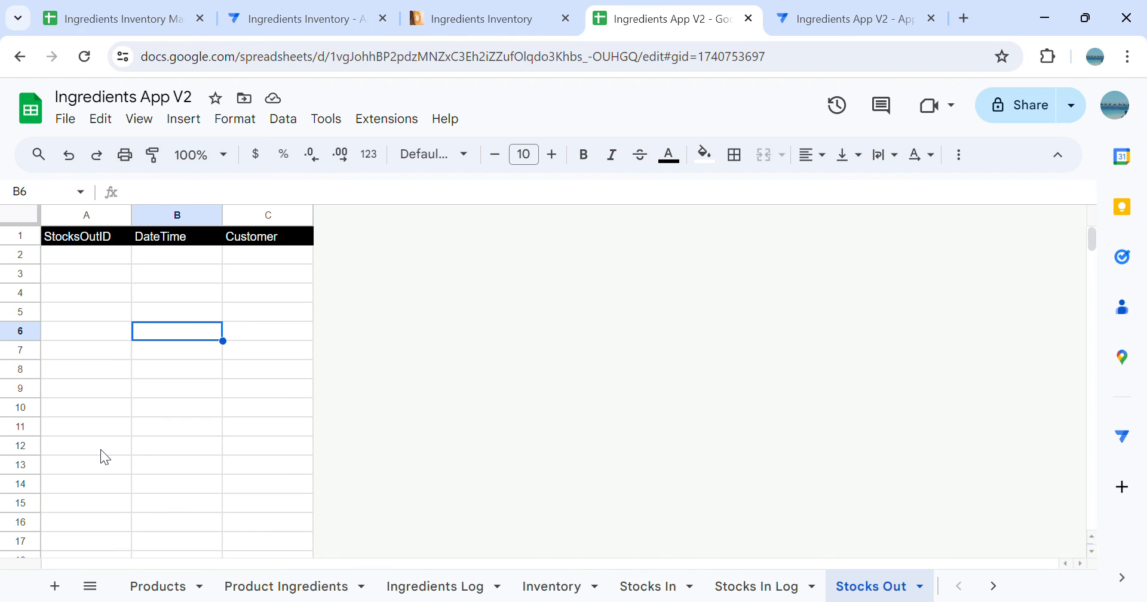
{"action": "left_click", "coordinate": [84, 449]}
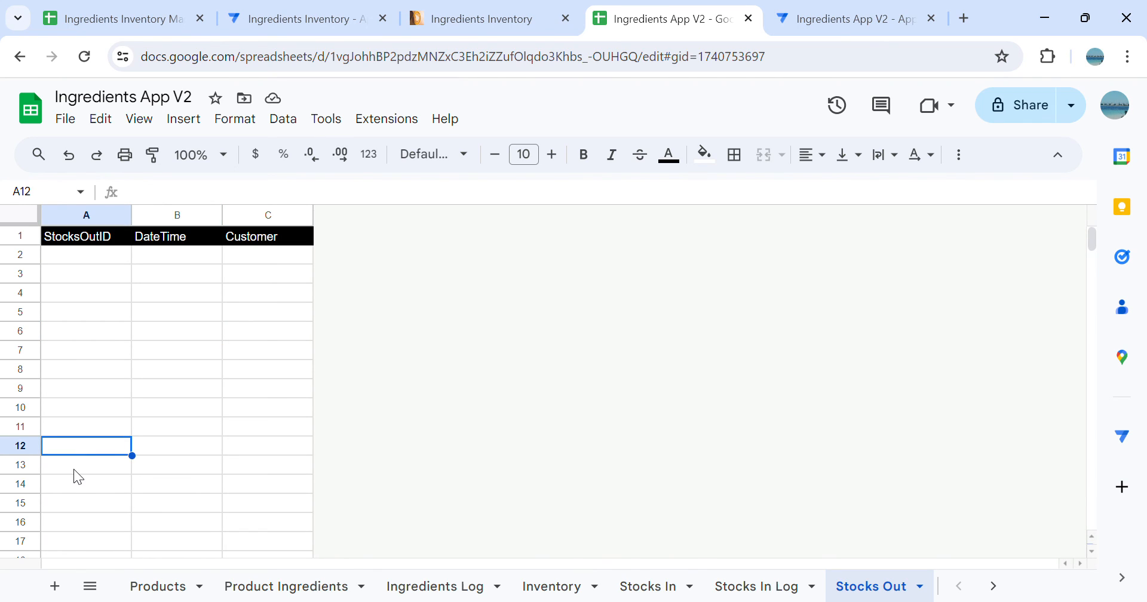
{"action": "left_click", "coordinate": [74, 470]}
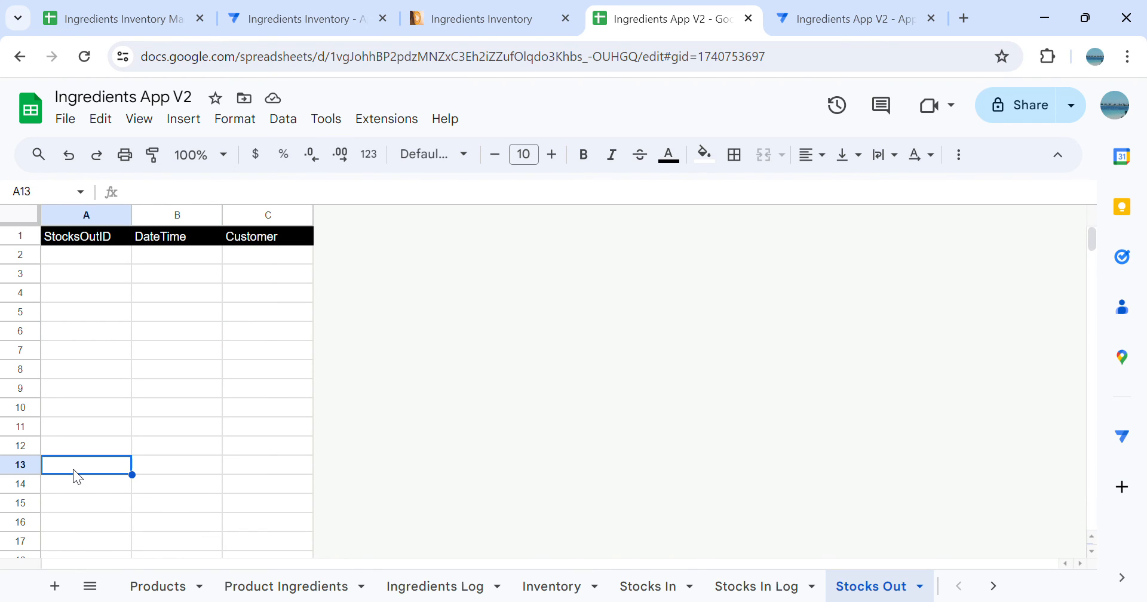
{"action": "left_click", "coordinate": [155, 472]}
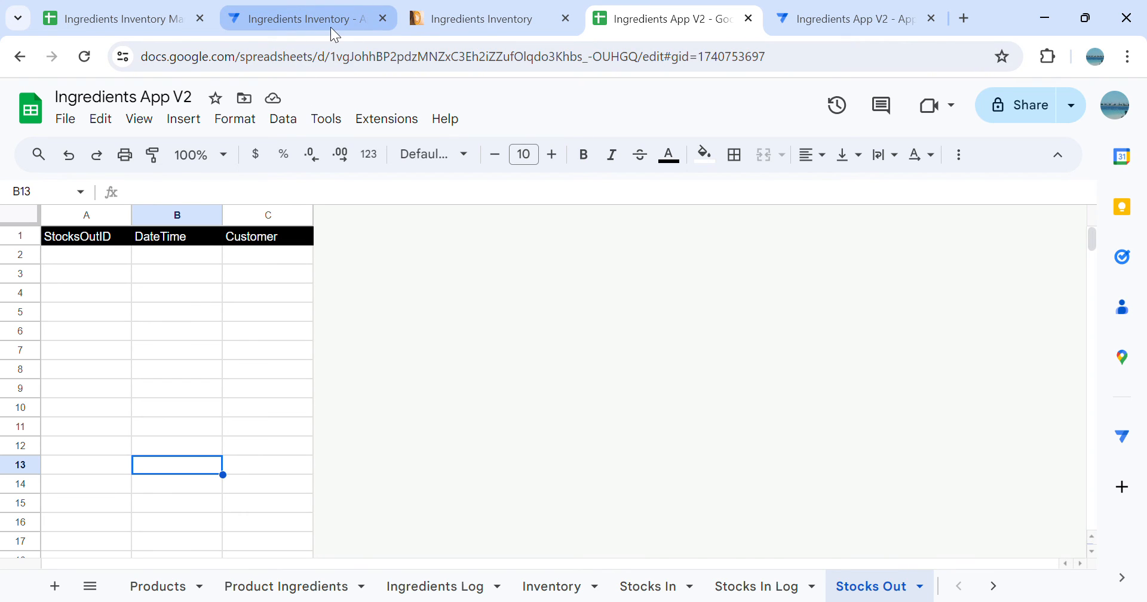
{"action": "left_click", "coordinate": [282, 17]}
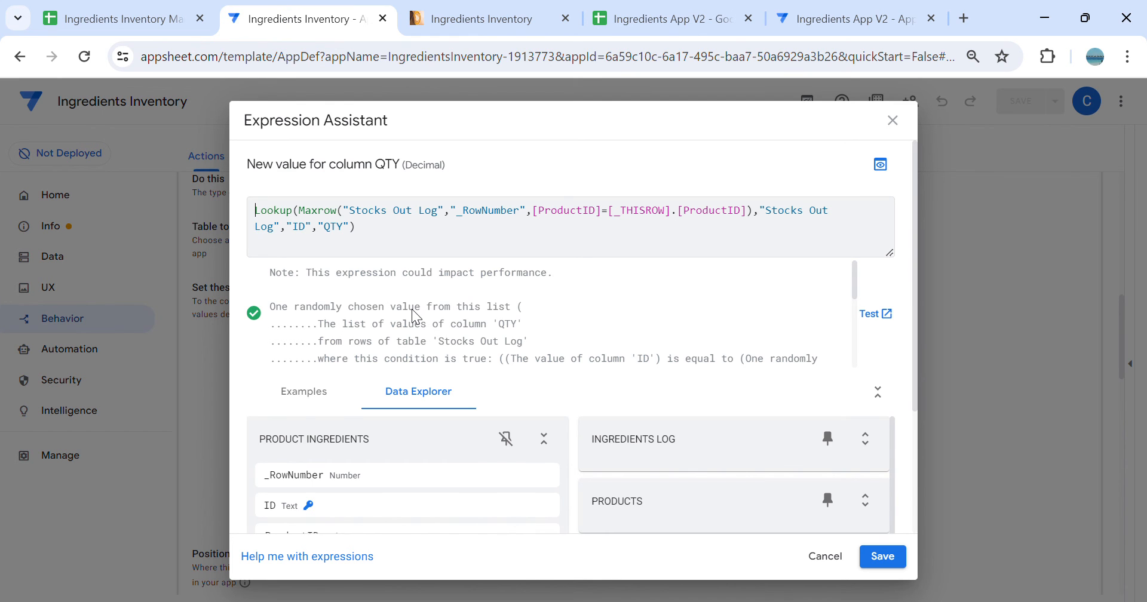
Copy the reference expression Lookup(Maxrow("Stocks Out Log","_RowNumber",[ProductID]=[_THISROW].[ProductID]),"Stocks Out Log","ID","QTY") into the new action's QTY assignment in Ingredients App V2 and save it
{"action": "left_click_drag", "start_coordinate": [384, 239], "coordinate": [269, 218]}
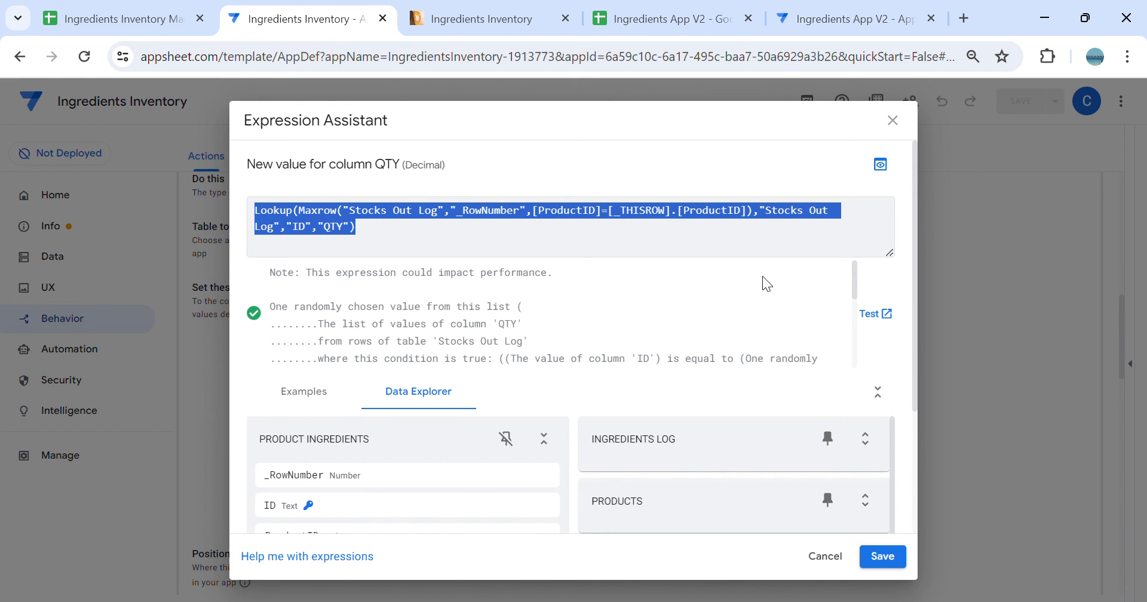
{"action": "left_click", "coordinate": [870, 21]}
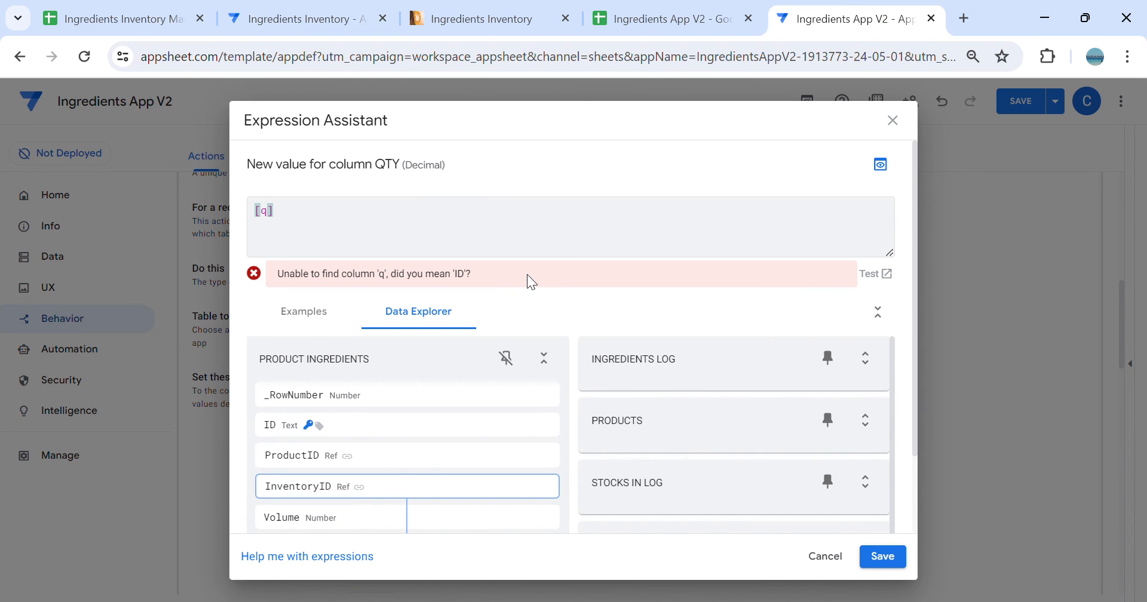
{"action": "key", "text": "ctrl+a"}
{"action": "key", "text": "BackSpace"}
{"action": "type", "text": "Lookup(MaxRow(\"Stocks Out Log\",\"_RowNumber\",[ProductID]=[_THISROW].[ProductID]),\"Stocks Out Log\",\"ID\",\"QTY\")"}
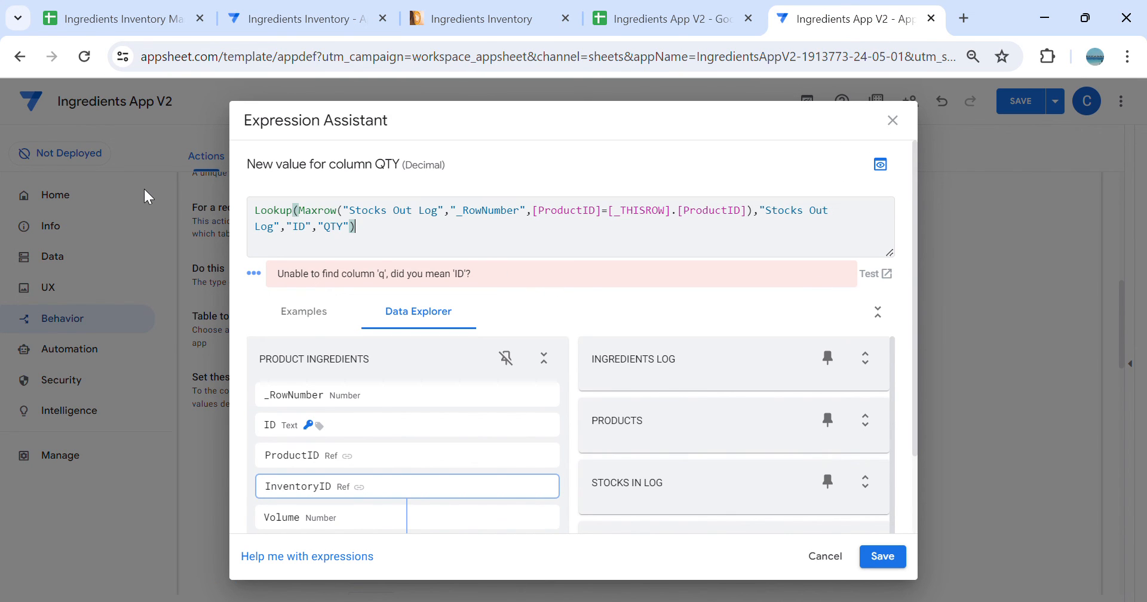
{"action": "left_click", "coordinate": [338, 210]}
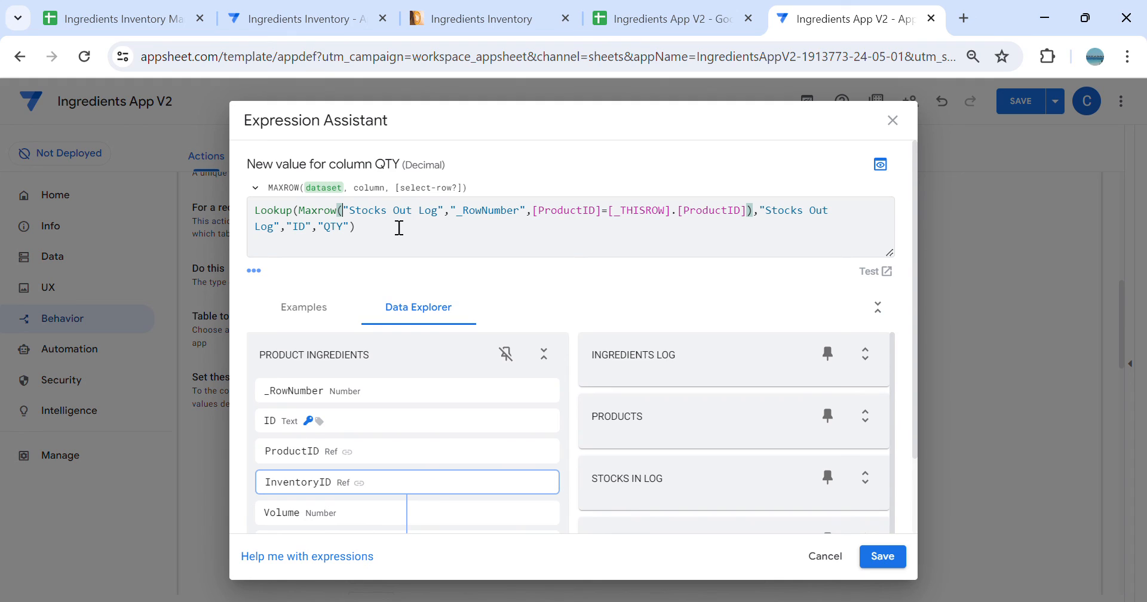
{"action": "left_click_drag", "start_coordinate": [357, 210], "coordinate": [662, 232]}
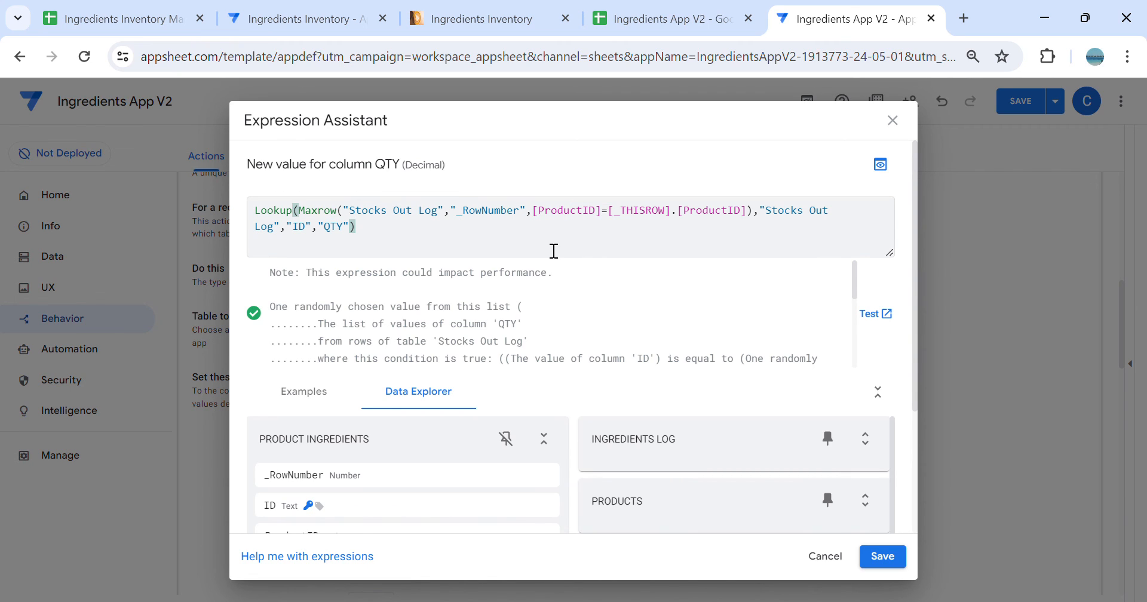
{"action": "left_click_drag", "start_coordinate": [331, 235], "coordinate": [350, 232]}
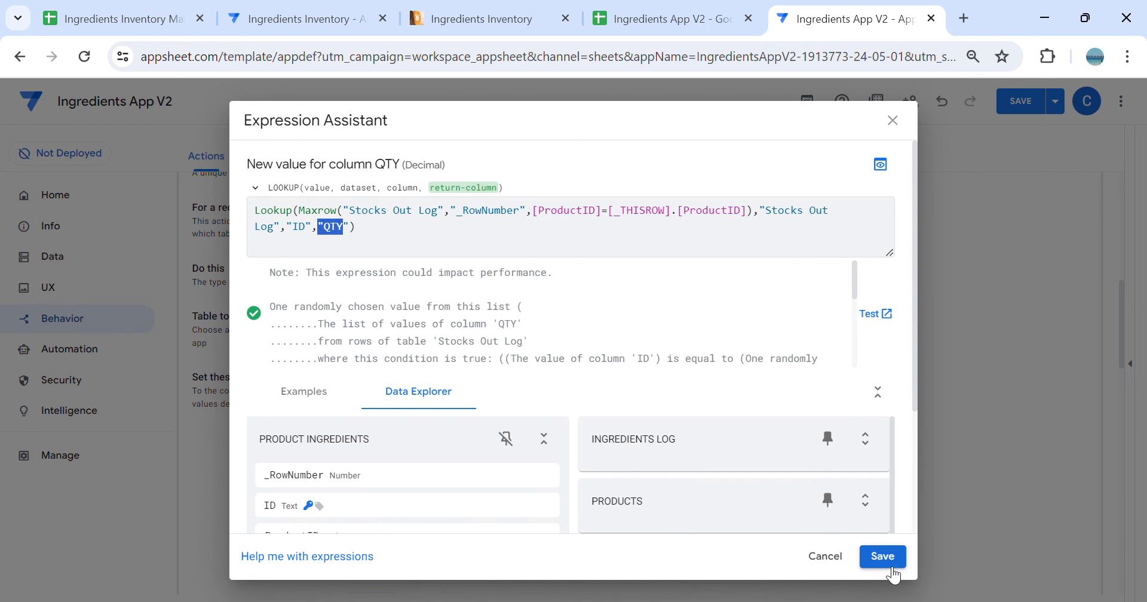
{"action": "left_click", "coordinate": [882, 556]}
Set the Add Row To Ingredients Log action's position to Hide and save the app
{"action": "scroll", "coordinate": [837, 407], "scroll_direction": "down", "scroll_amount": 9}
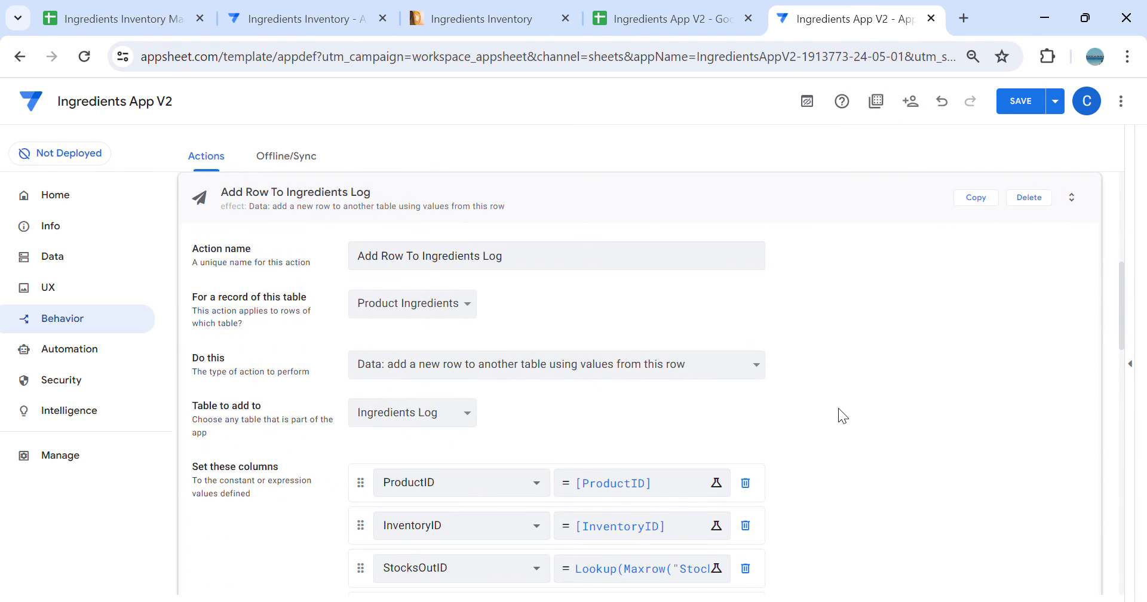
{"action": "left_click", "coordinate": [750, 478]}
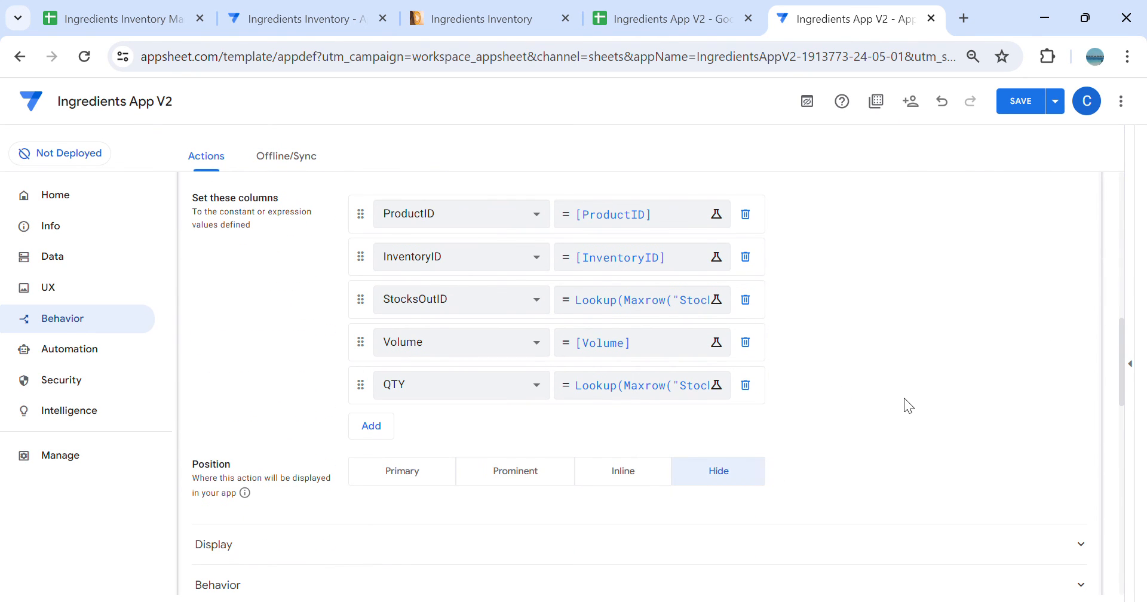
{"action": "left_click", "coordinate": [1041, 97]}
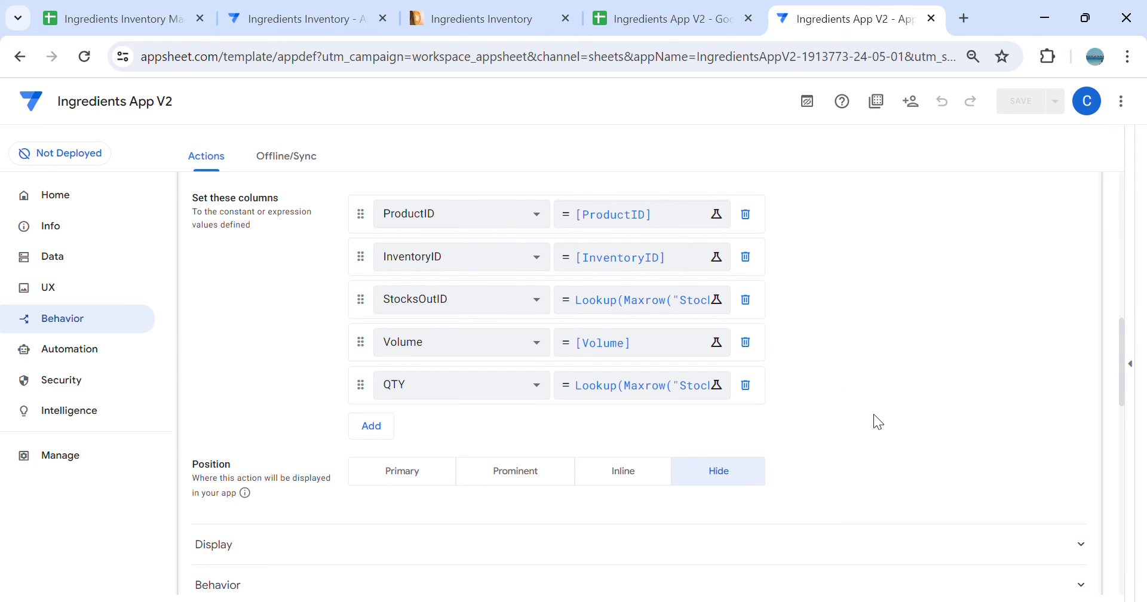
Review the Add Row To Ingredients Log settings and check the POS view in the app preview
{"action": "scroll", "coordinate": [873, 414], "scroll_direction": "up", "scroll_amount": 5}
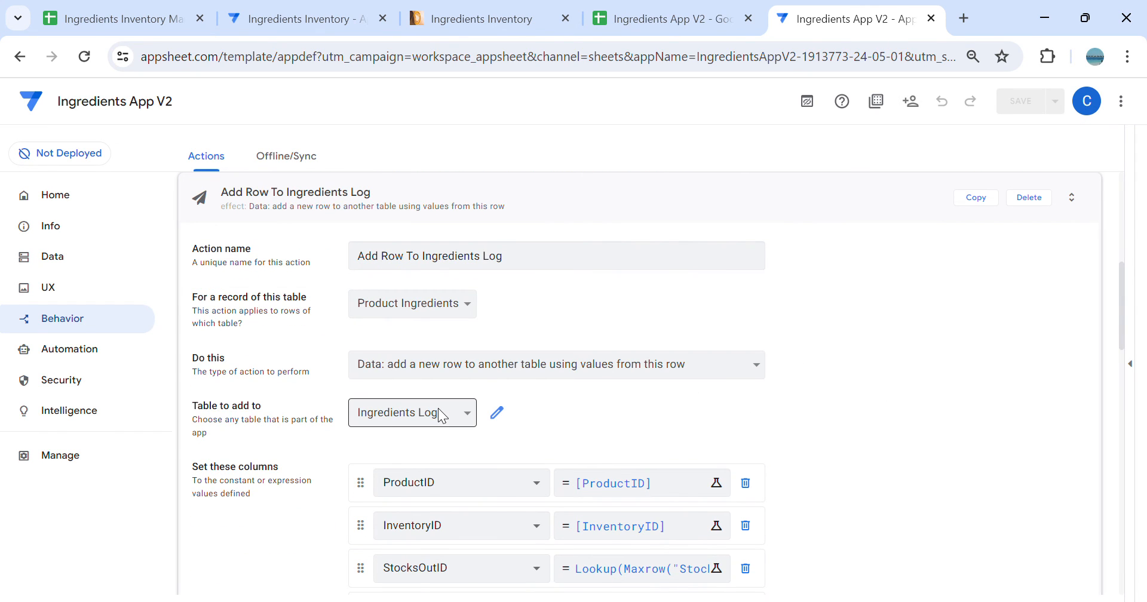
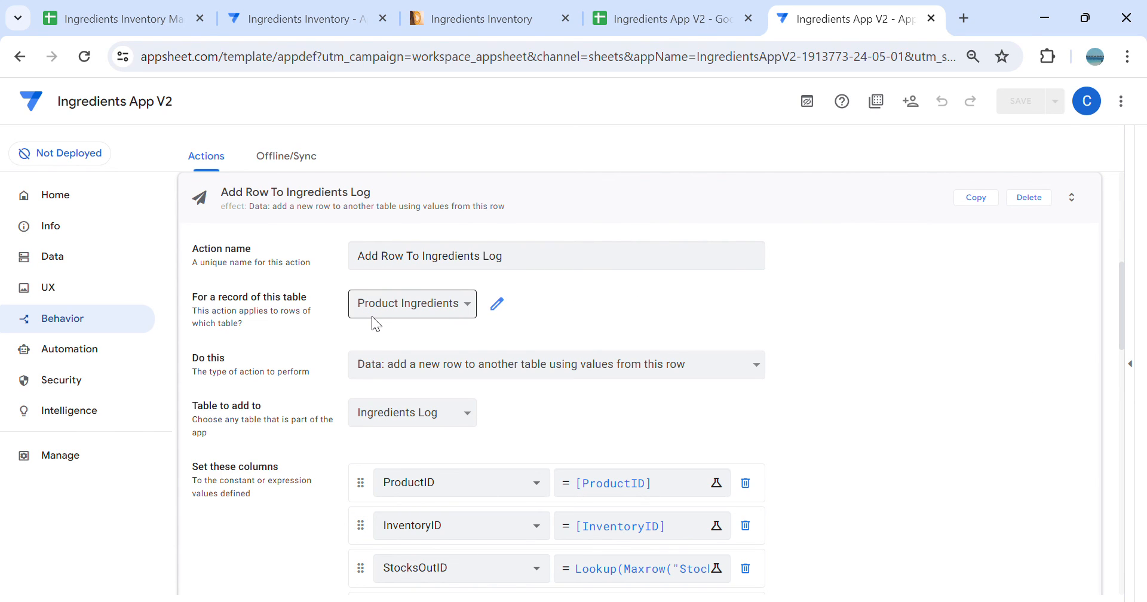
{"action": "left_click", "coordinate": [1131, 362]}
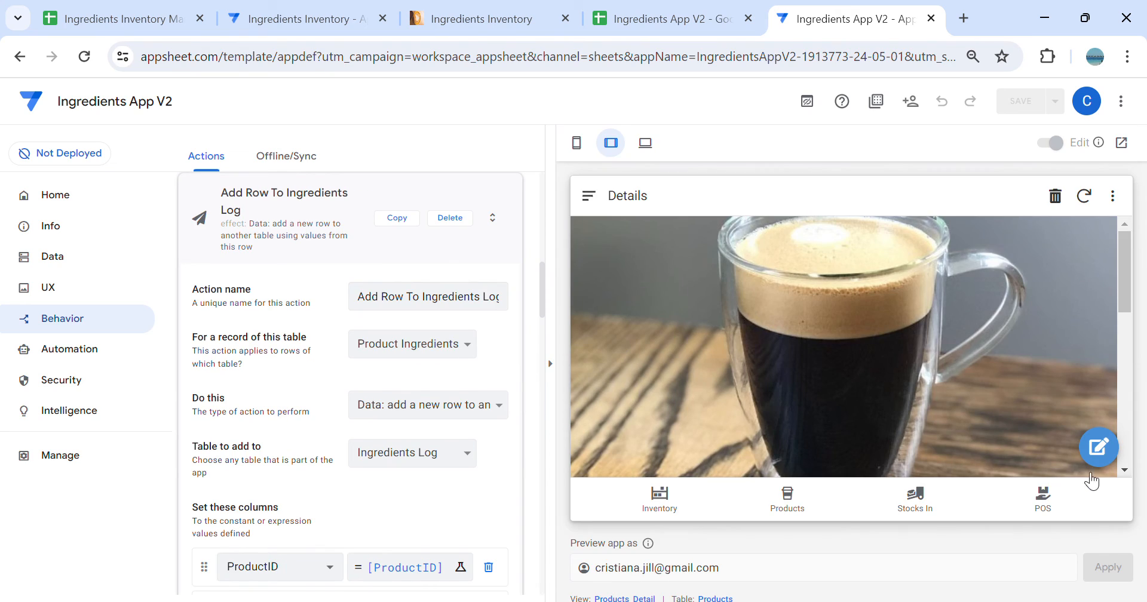
{"action": "left_click", "coordinate": [1061, 498]}
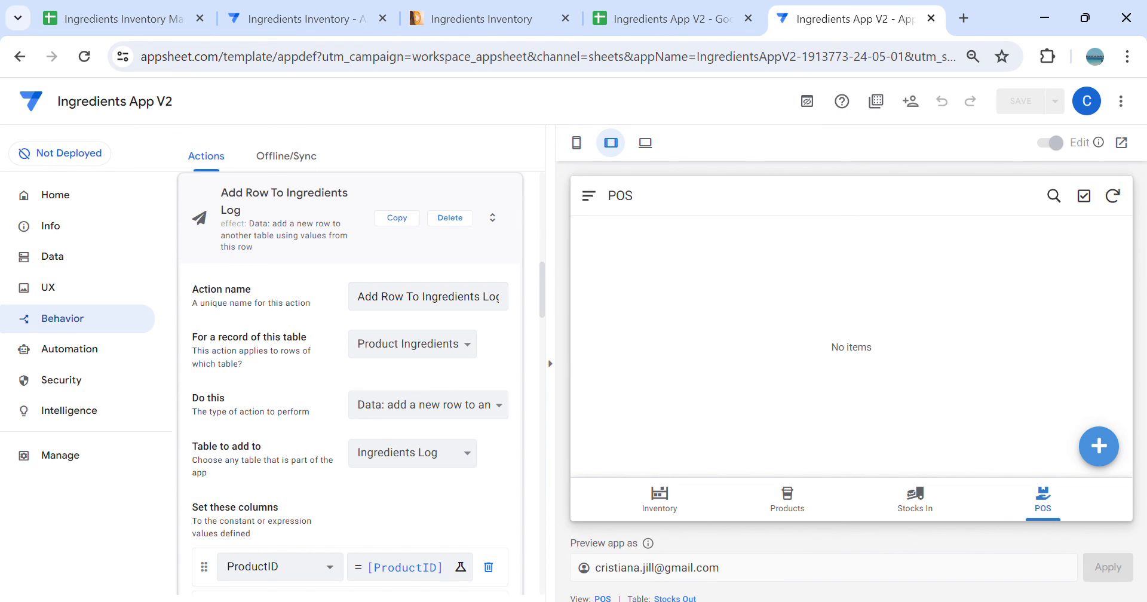
{"action": "left_click", "coordinate": [550, 364]}
Create another new action in Ingredients App V2
{"action": "scroll", "coordinate": [679, 329], "scroll_direction": "up", "scroll_amount": 4}
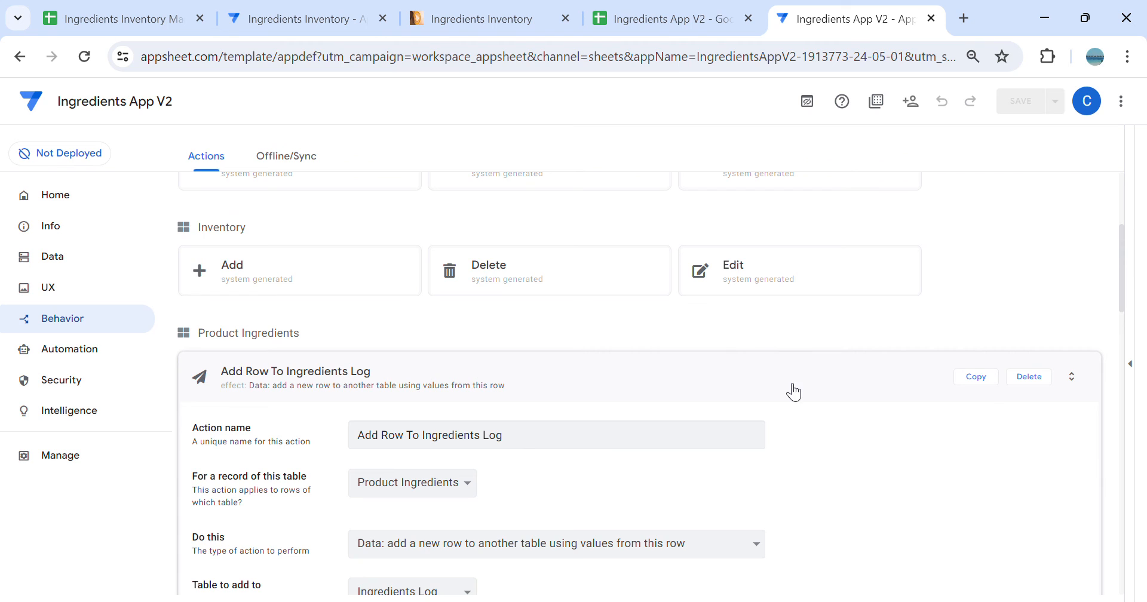
{"action": "scroll", "coordinate": [653, 273], "scroll_direction": "up", "scroll_amount": 3}
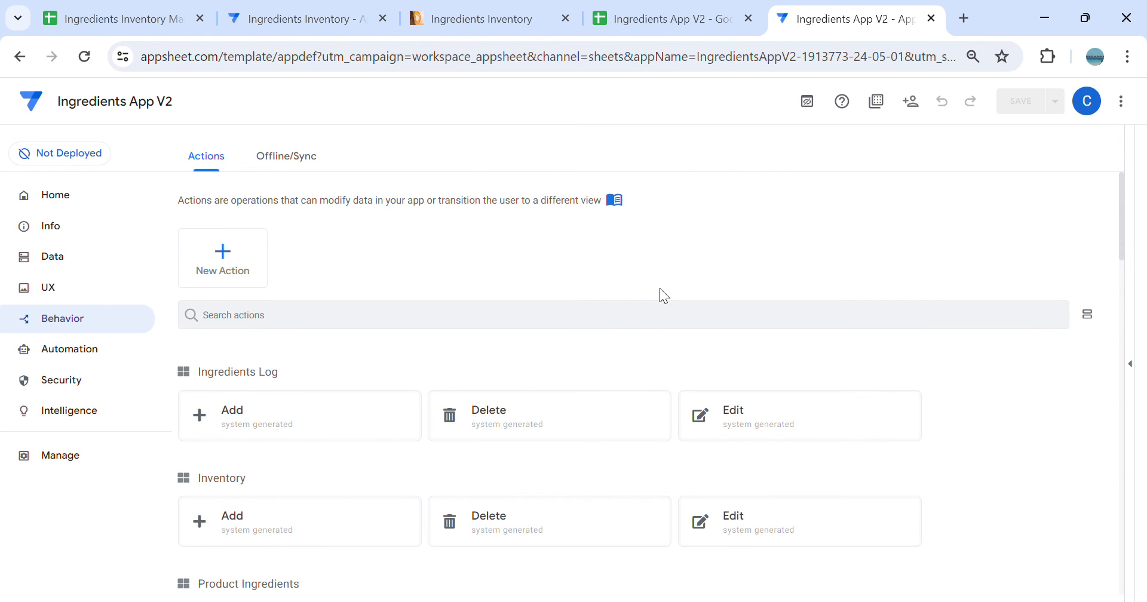
{"action": "left_click", "coordinate": [257, 260]}
{"action": "left_click", "coordinate": [434, 455]}
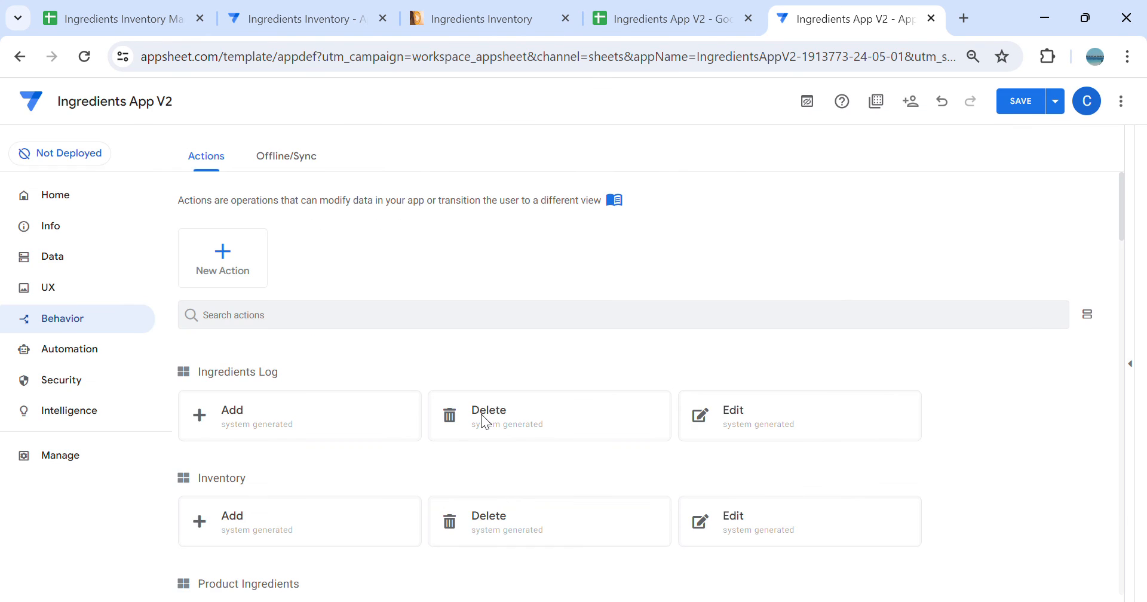
Close the reference QTY expression without changes and examine the Stocks Out Log table's Trigger Add Row action in Ingredients Inventory
{"action": "left_click", "coordinate": [307, 19]}
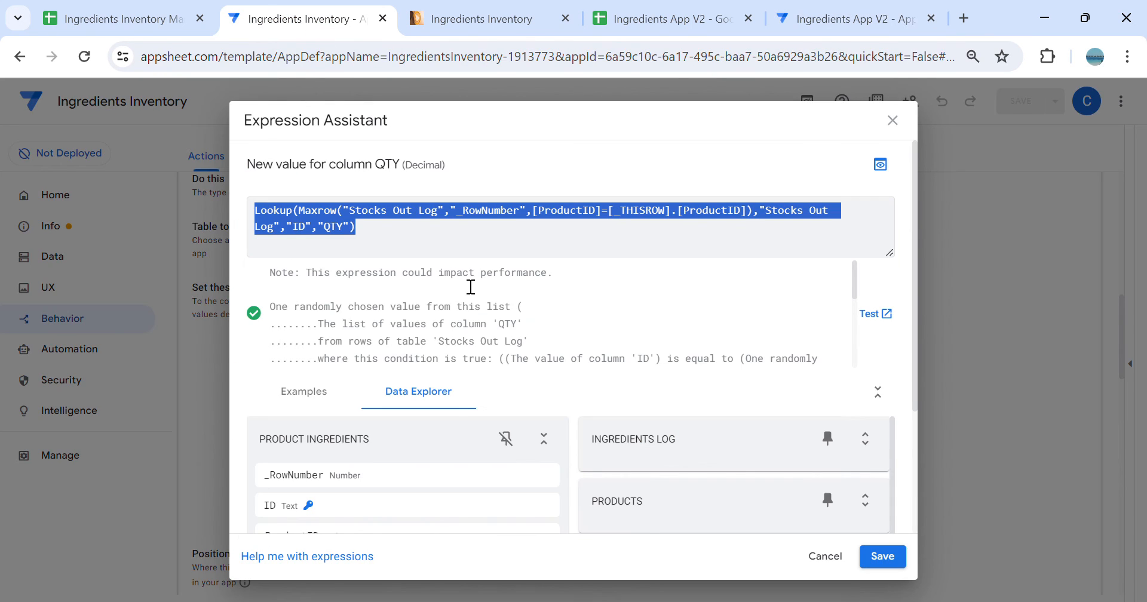
{"action": "left_click", "coordinate": [835, 562]}
{"action": "scroll", "coordinate": [597, 460], "scroll_direction": "up", "scroll_amount": 10}
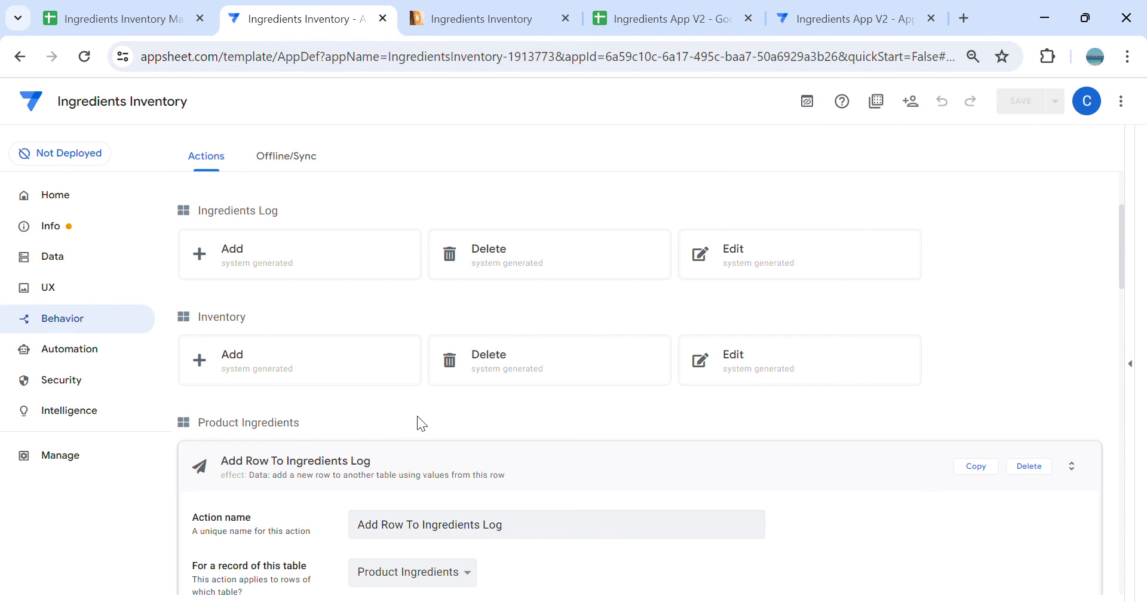
{"action": "left_click", "coordinate": [458, 466]}
{"action": "scroll", "coordinate": [399, 430], "scroll_direction": "up", "scroll_amount": 2}
{"action": "scroll", "coordinate": [401, 430], "scroll_direction": "down", "scroll_amount": 8}
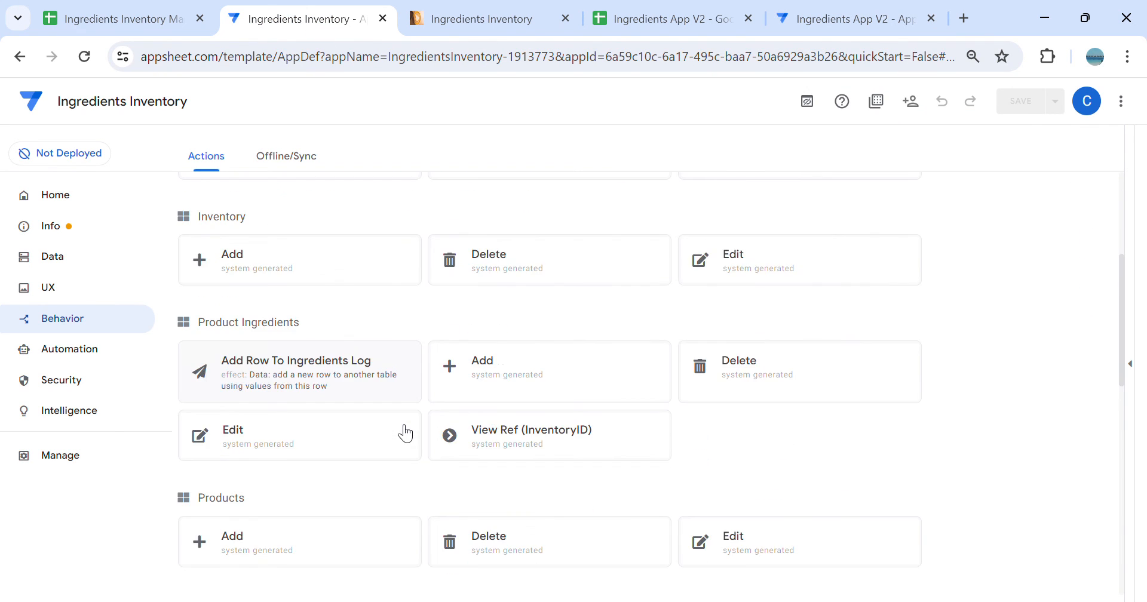
{"action": "scroll", "coordinate": [406, 434], "scroll_direction": "down", "scroll_amount": 2}
{"action": "scroll", "coordinate": [341, 397], "scroll_direction": "down", "scroll_amount": 3}
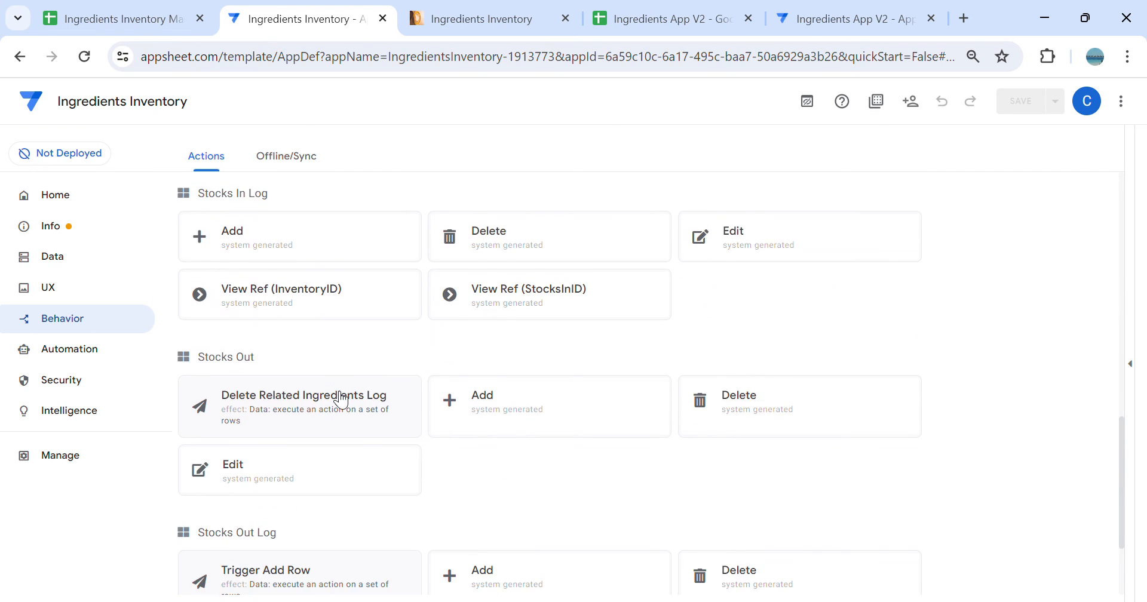
{"action": "scroll", "coordinate": [427, 389], "scroll_direction": "down", "scroll_amount": 2}
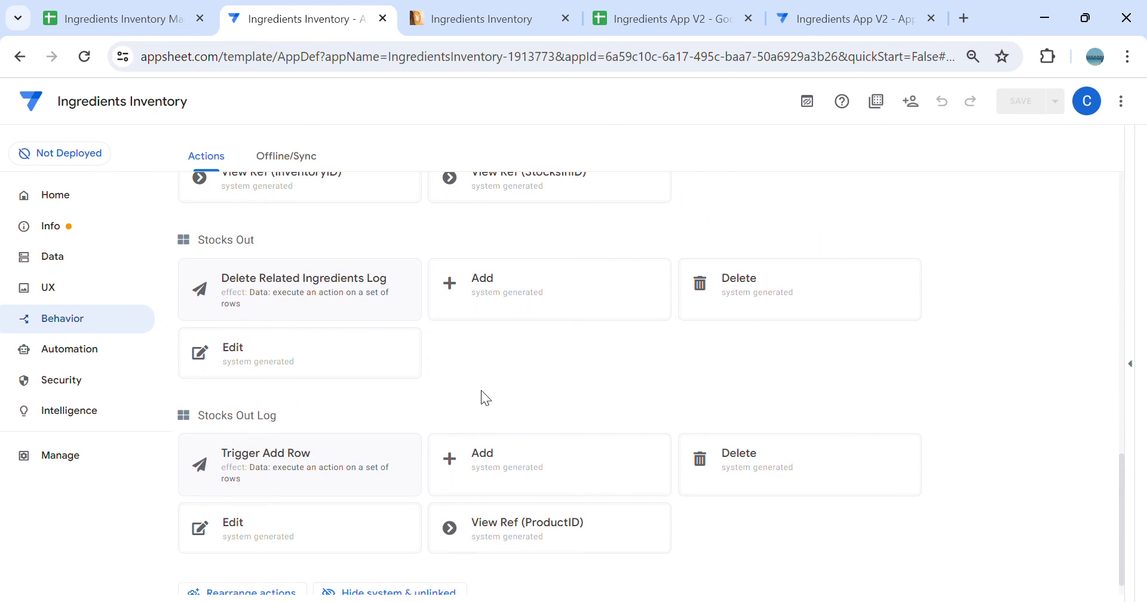
{"action": "scroll", "coordinate": [508, 395], "scroll_direction": "down", "scroll_amount": 1}
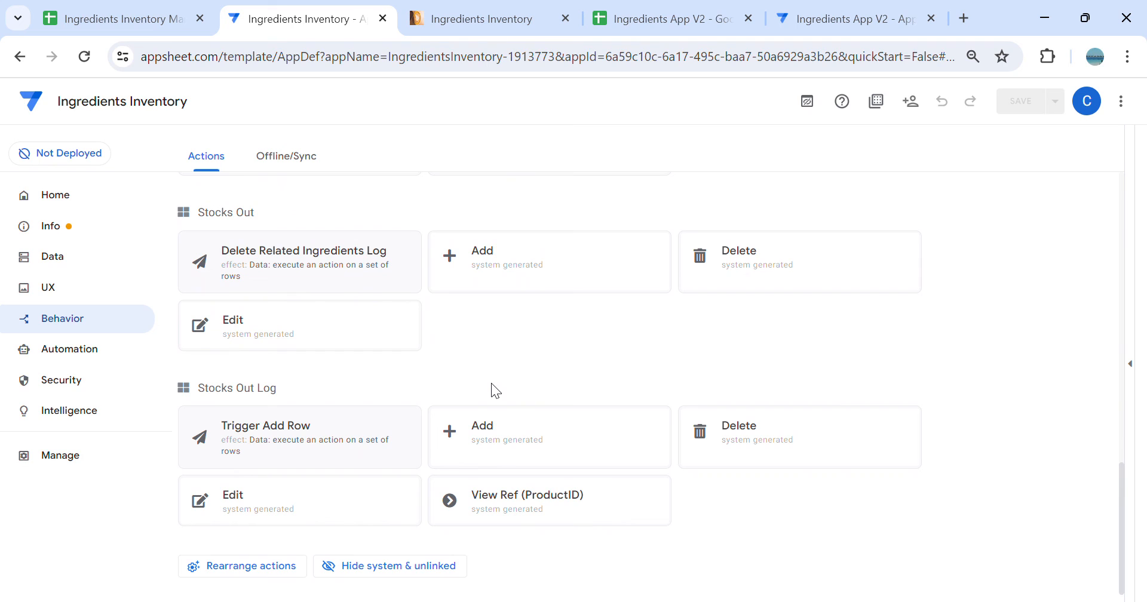
{"action": "left_click", "coordinate": [341, 465]}
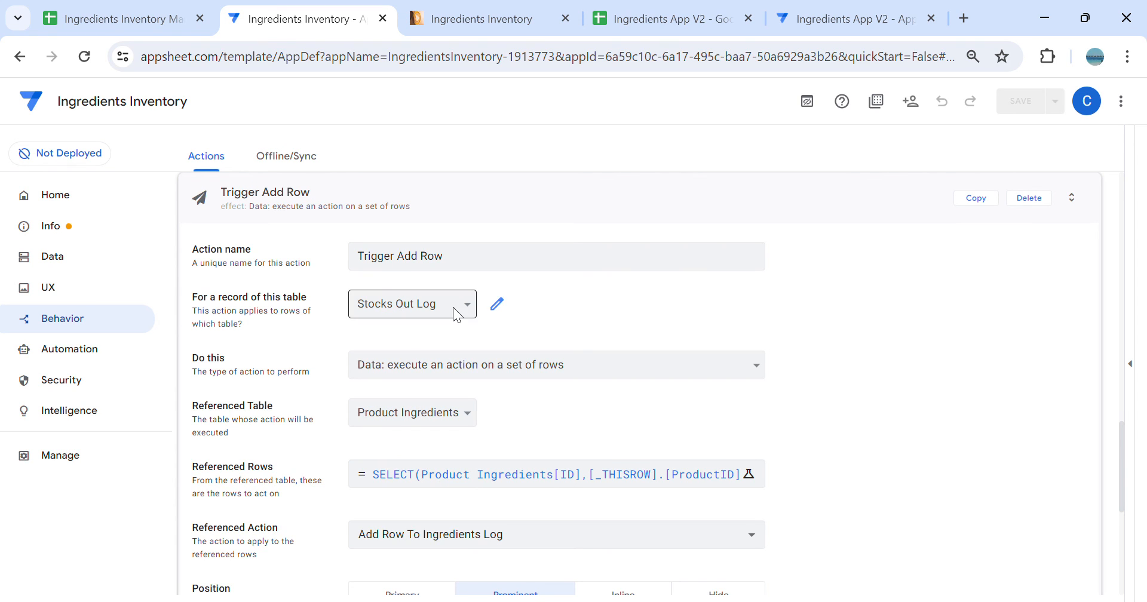
Return to Ingredients App V2 and set the new action's type to "Data: execute an action on a set of rows"
{"action": "left_click", "coordinate": [902, 18]}
{"action": "scroll", "coordinate": [567, 289], "scroll_direction": "up", "scroll_amount": 3}
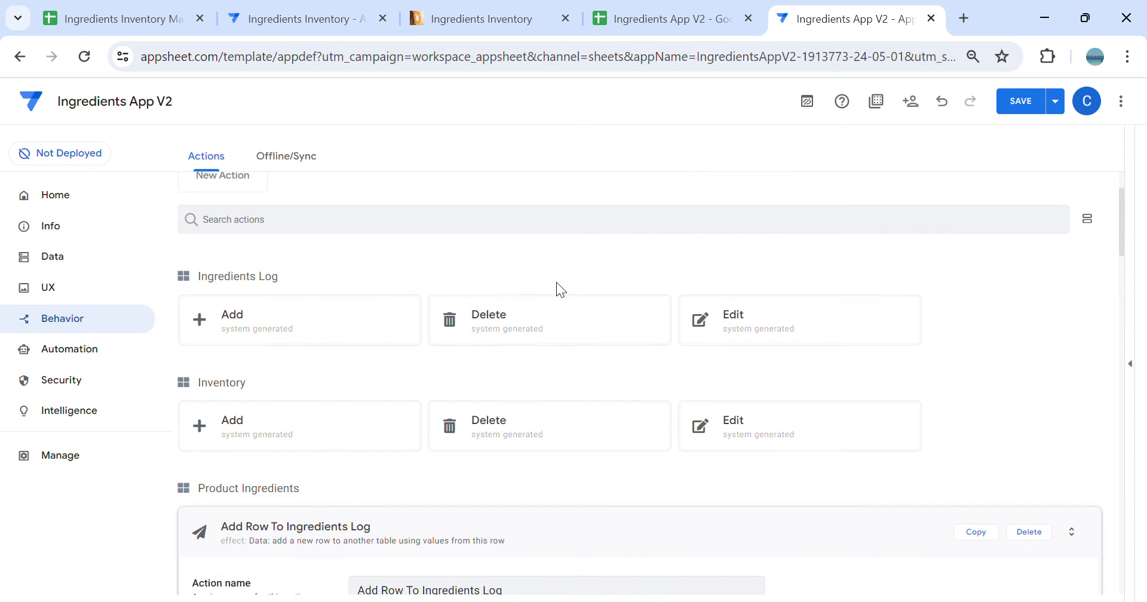
{"action": "left_click", "coordinate": [577, 546]}
{"action": "scroll", "coordinate": [628, 508], "scroll_direction": "down", "scroll_amount": 2}
{"action": "scroll", "coordinate": [645, 488], "scroll_direction": "down", "scroll_amount": 5}
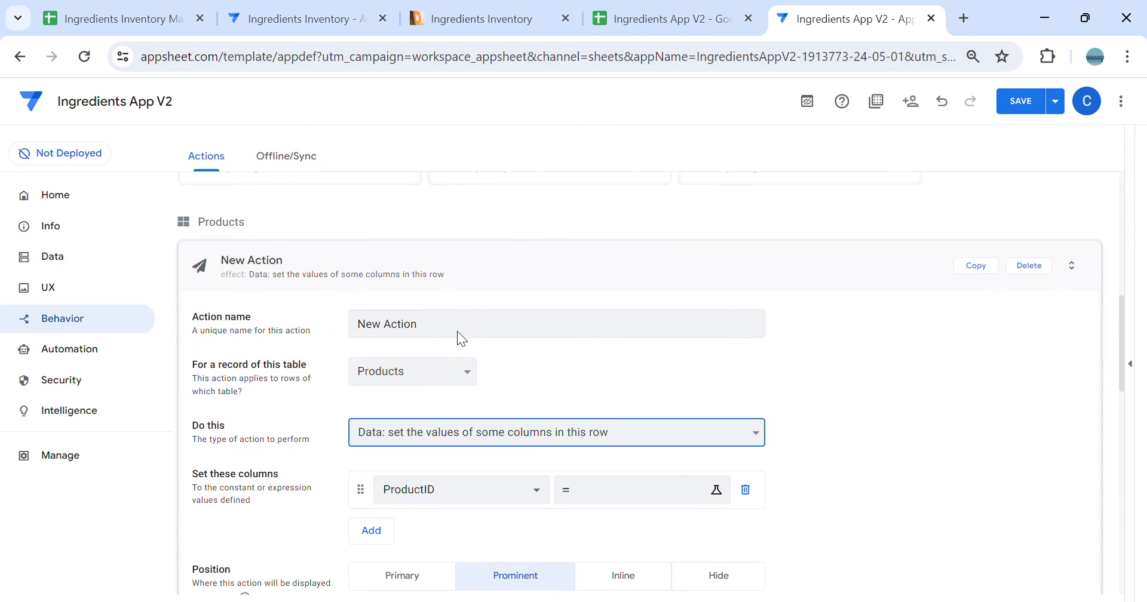
{"action": "left_click", "coordinate": [465, 318]}
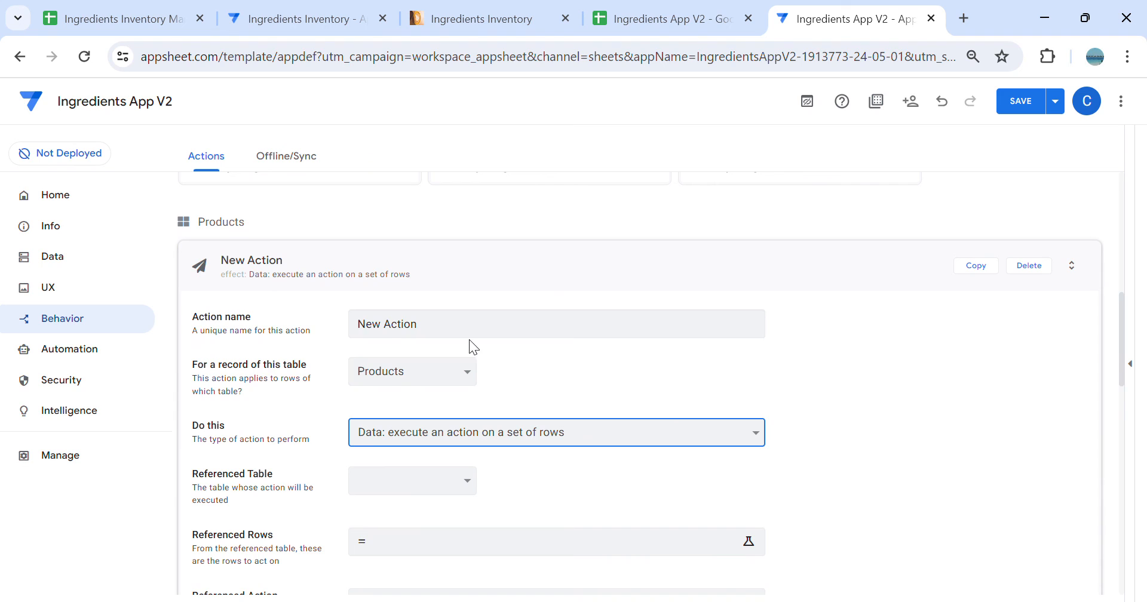
Copy the reference action's name, Trigger Add Row, into the new action's name in Ingredients App V2
{"action": "left_click", "coordinate": [274, 19]}
{"action": "triple_click", "coordinate": [485, 264]}
{"action": "key", "text": "ctrl+c"}
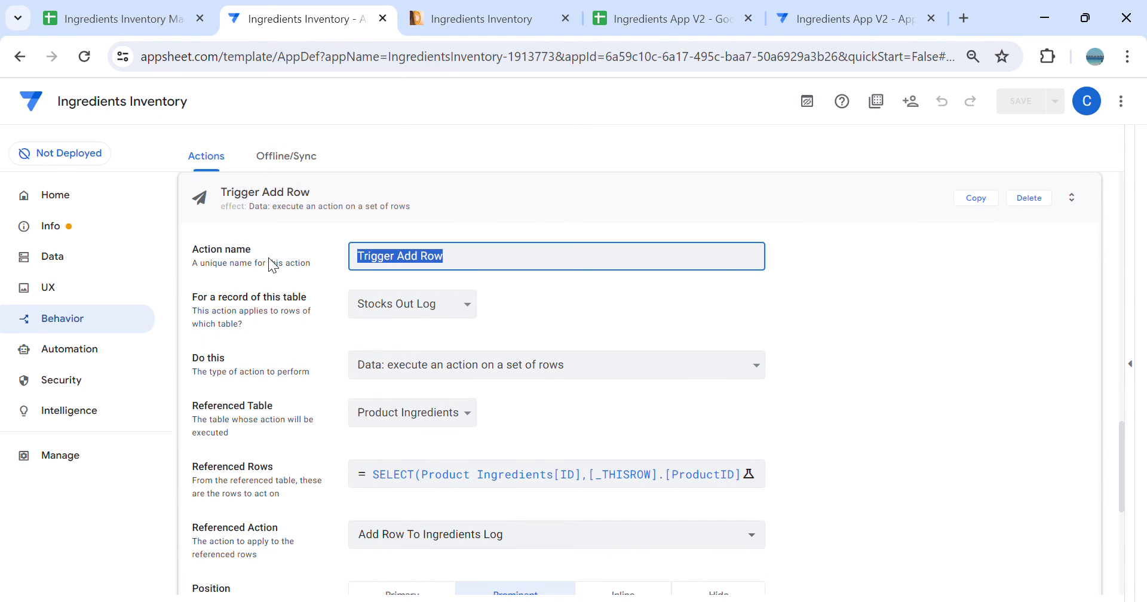
{"action": "left_click", "coordinate": [866, 24]}
{"action": "left_click_drag", "start_coordinate": [421, 325], "coordinate": [220, 329]}
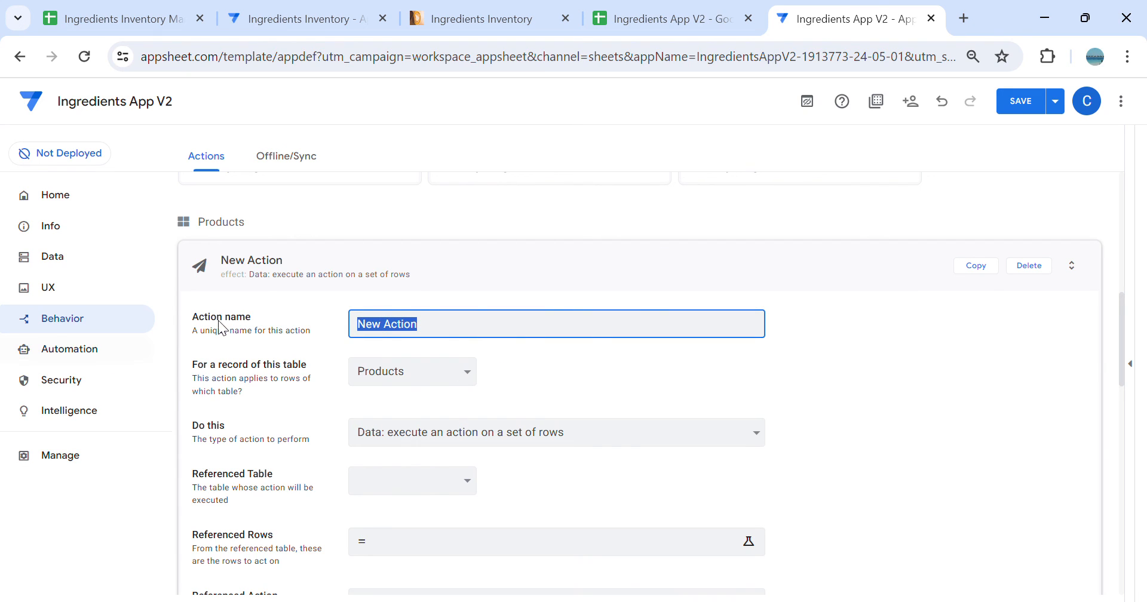
{"action": "key", "text": "ctrl+v"}
{"action": "key", "text": "Tab"}
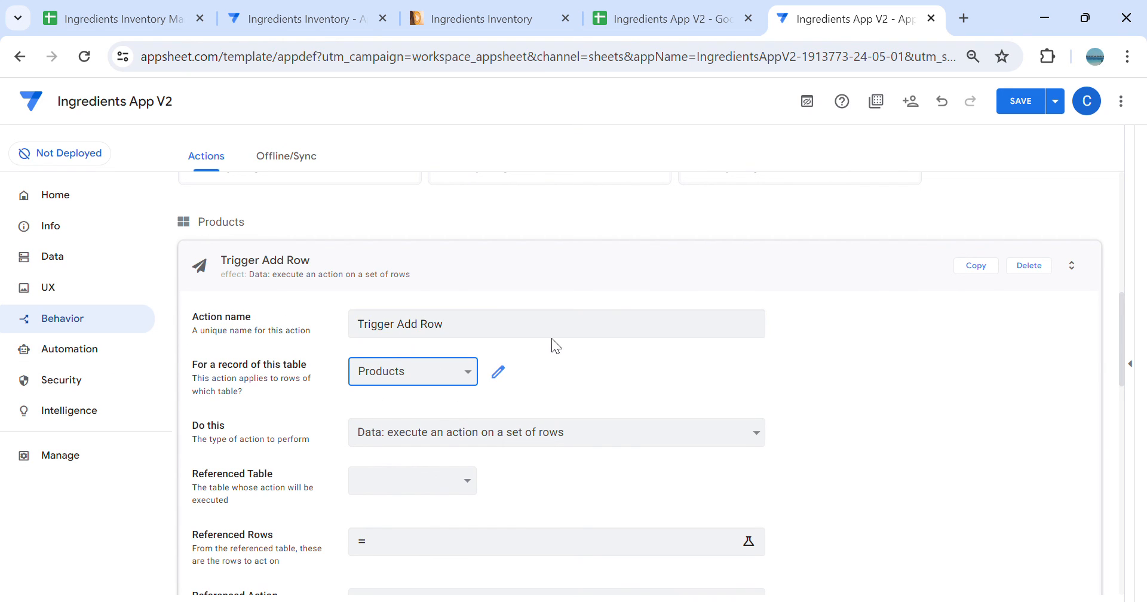
Extend the action name to Trigger Add Row To Ingredients Log and apply the action to the Stocks Out Log table
{"action": "left_click", "coordinate": [525, 338]}
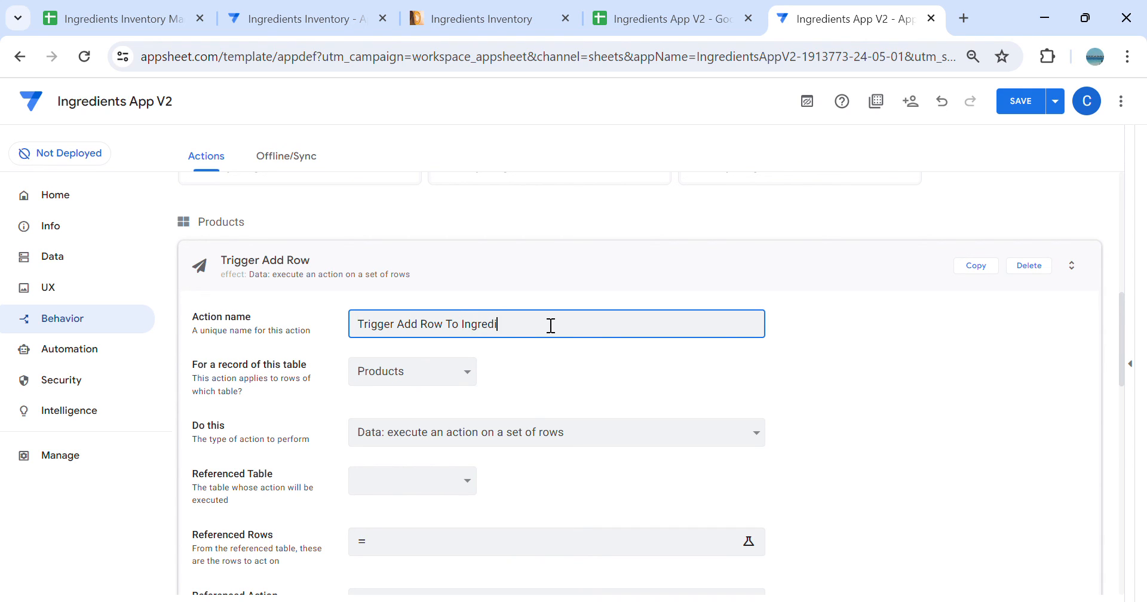
{"action": "type", "text": "To Ingredients Log"}
{"action": "key", "text": "Tab"}
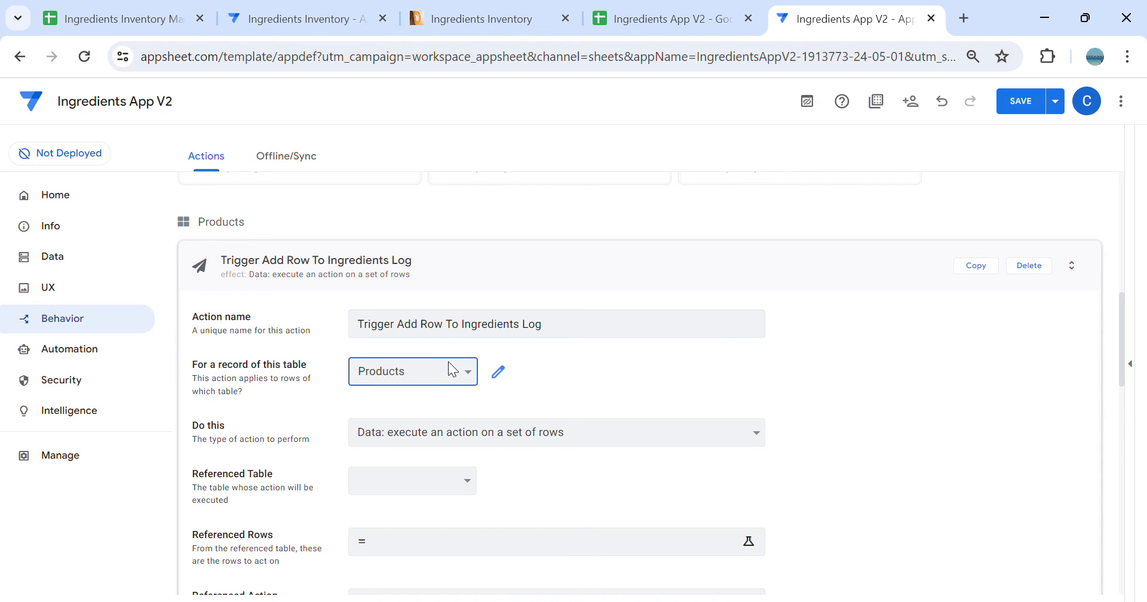
{"action": "left_click", "coordinate": [451, 495]}
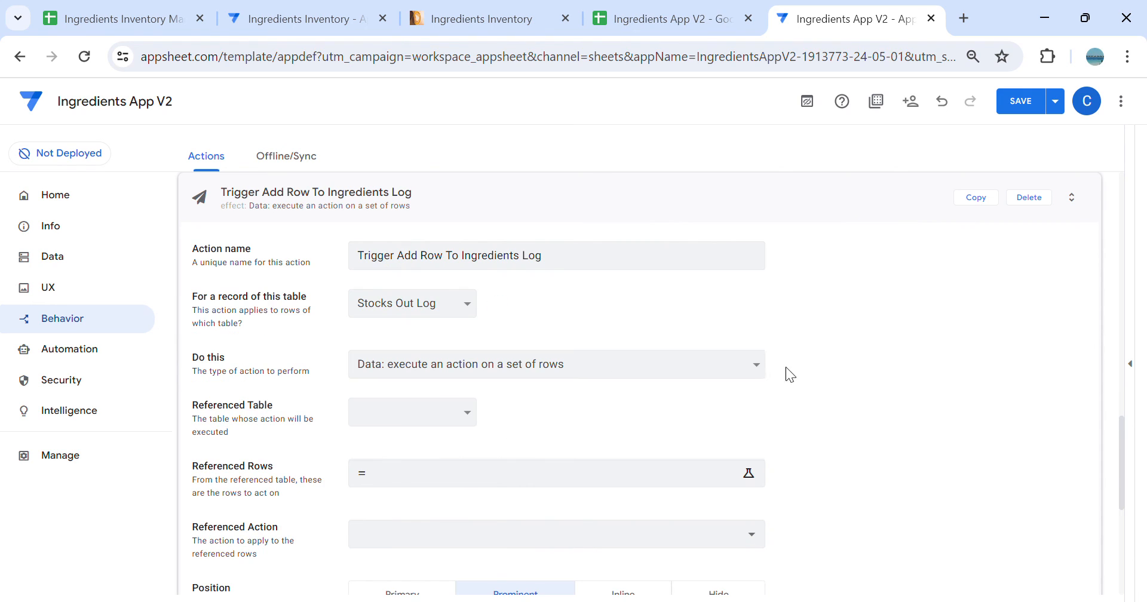
Preview the POS section's new Stocks Out Form and its product entry form, then close the preview
{"action": "left_click", "coordinate": [1128, 366]}
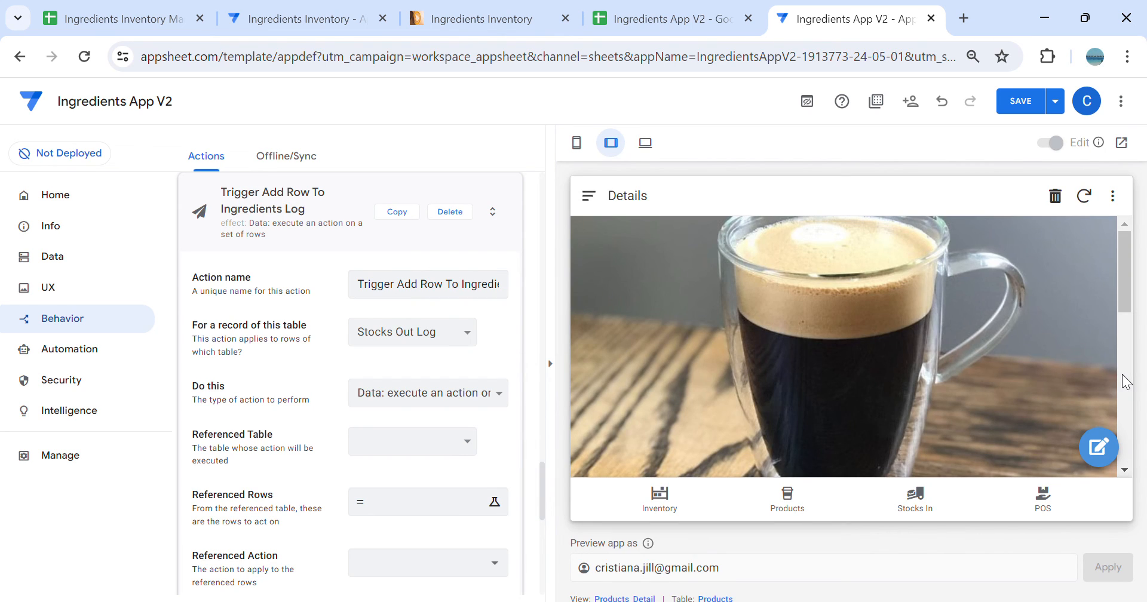
{"action": "left_click", "coordinate": [1065, 490]}
{"action": "left_click", "coordinate": [1099, 446]}
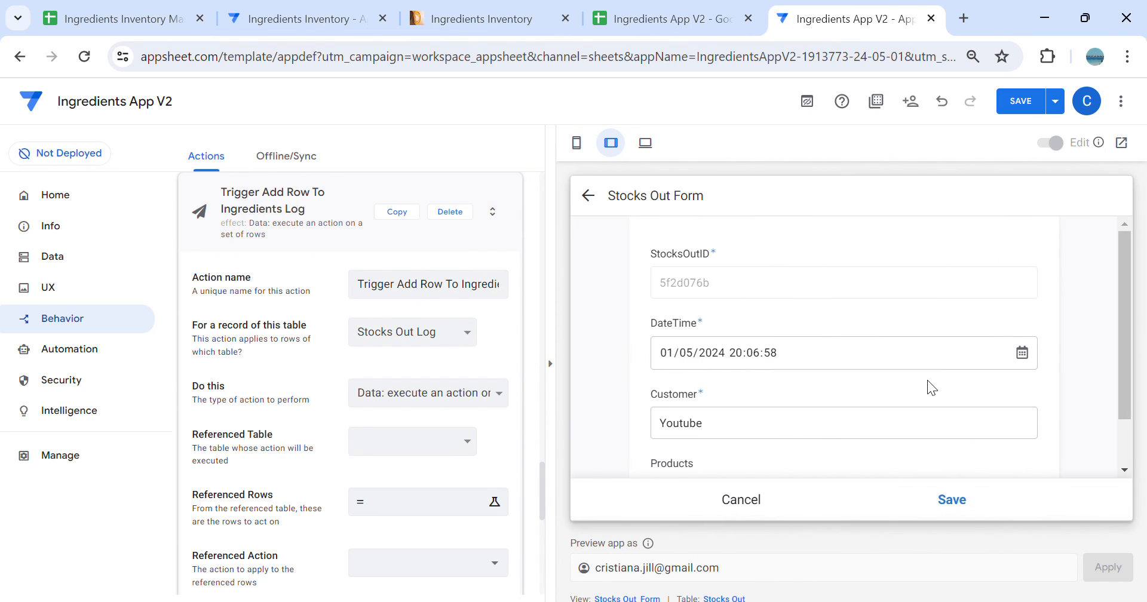
{"action": "scroll", "coordinate": [934, 399], "scroll_direction": "down", "scroll_amount": 1}
{"action": "left_click", "coordinate": [873, 436]}
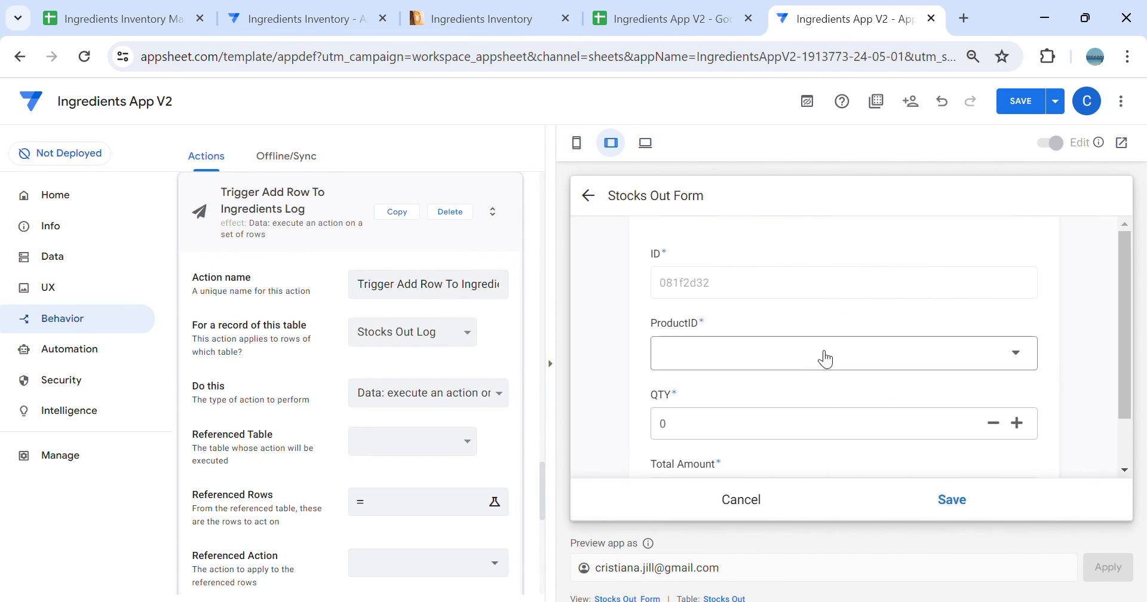
{"action": "left_click", "coordinate": [558, 366]}
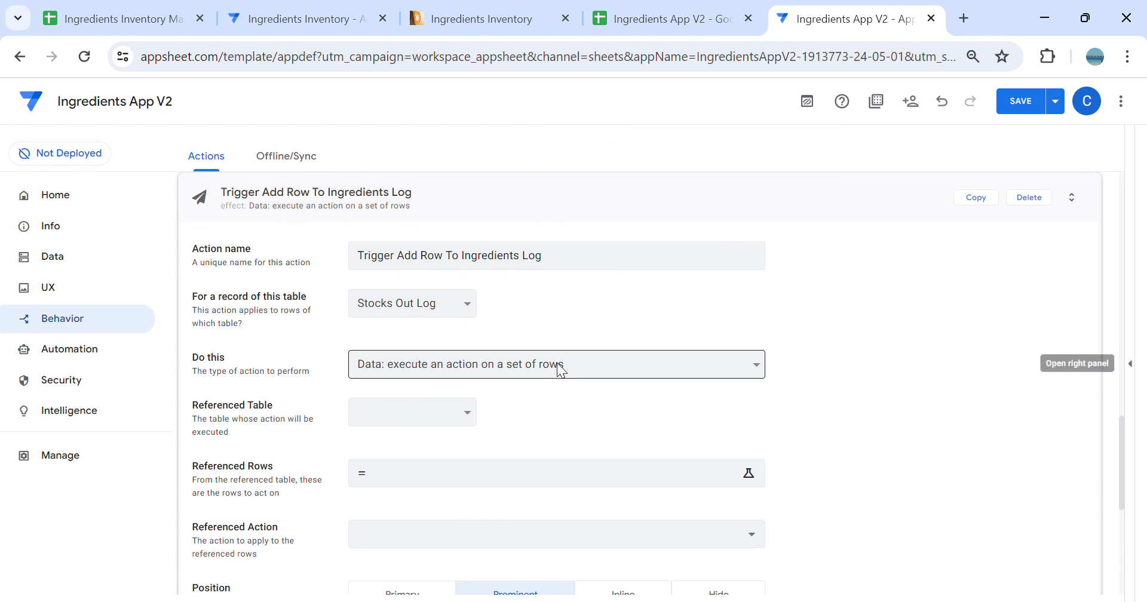
Check the reference Trigger Add Row action in Ingredients Inventory and set the Ingredients App V2 action's referenced table to Product Ingredients
{"action": "left_click", "coordinate": [306, 27]}
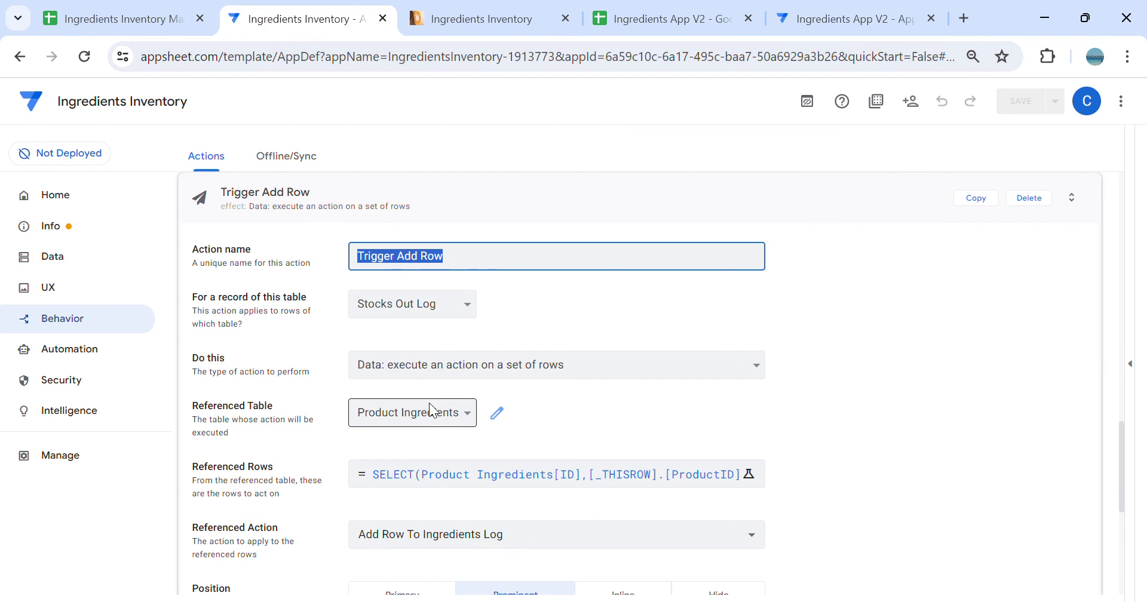
{"action": "scroll", "coordinate": [597, 352], "scroll_direction": "down", "scroll_amount": 2}
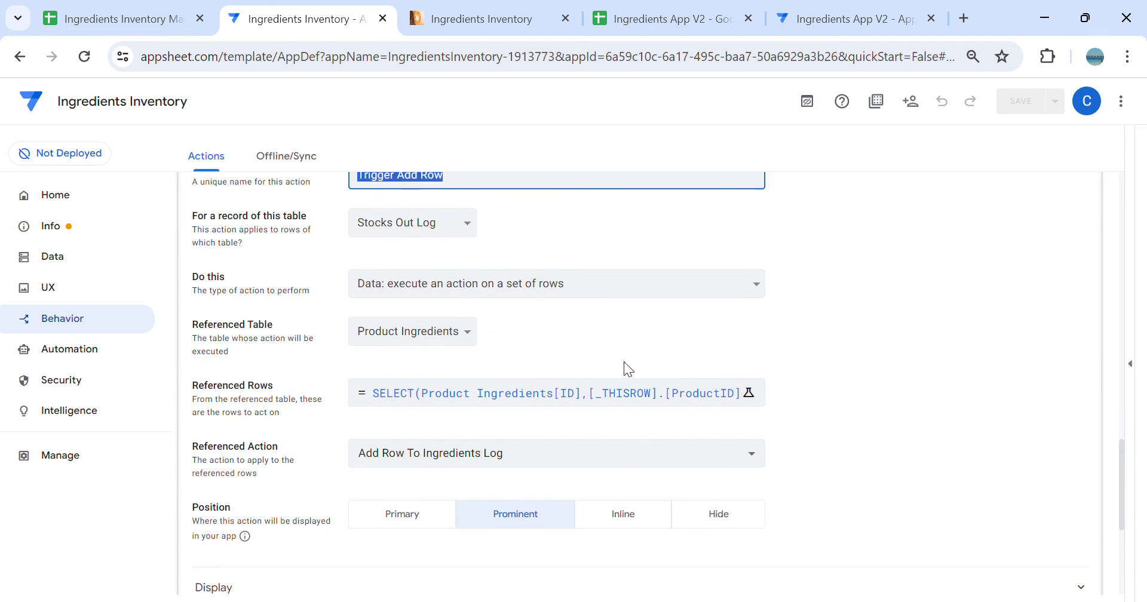
{"action": "scroll", "coordinate": [566, 361], "scroll_direction": "up", "scroll_amount": 2}
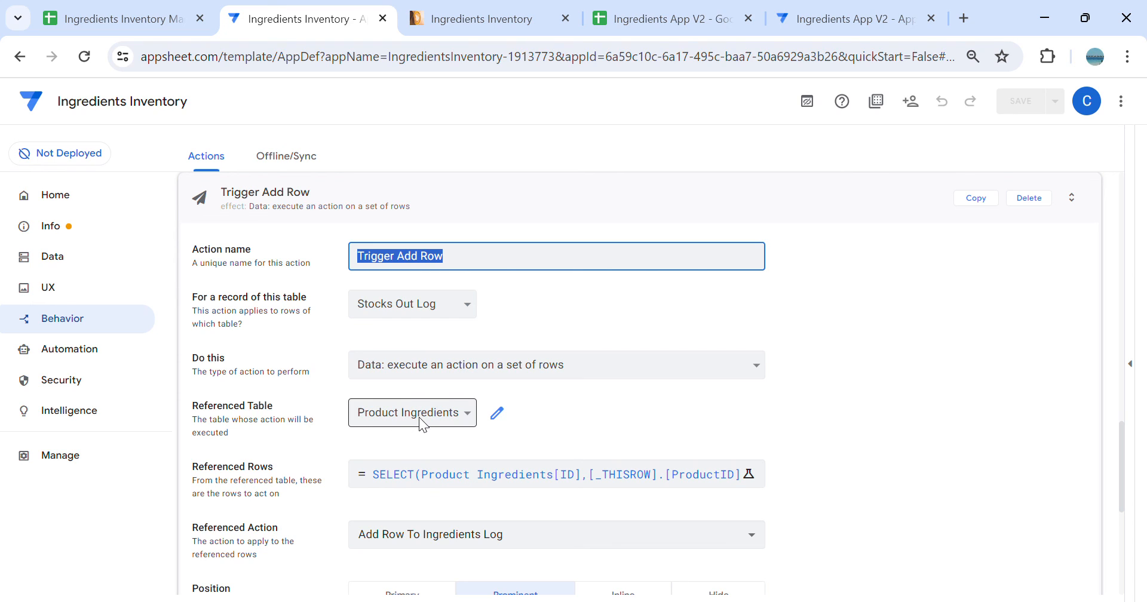
{"action": "left_click", "coordinate": [831, 9]}
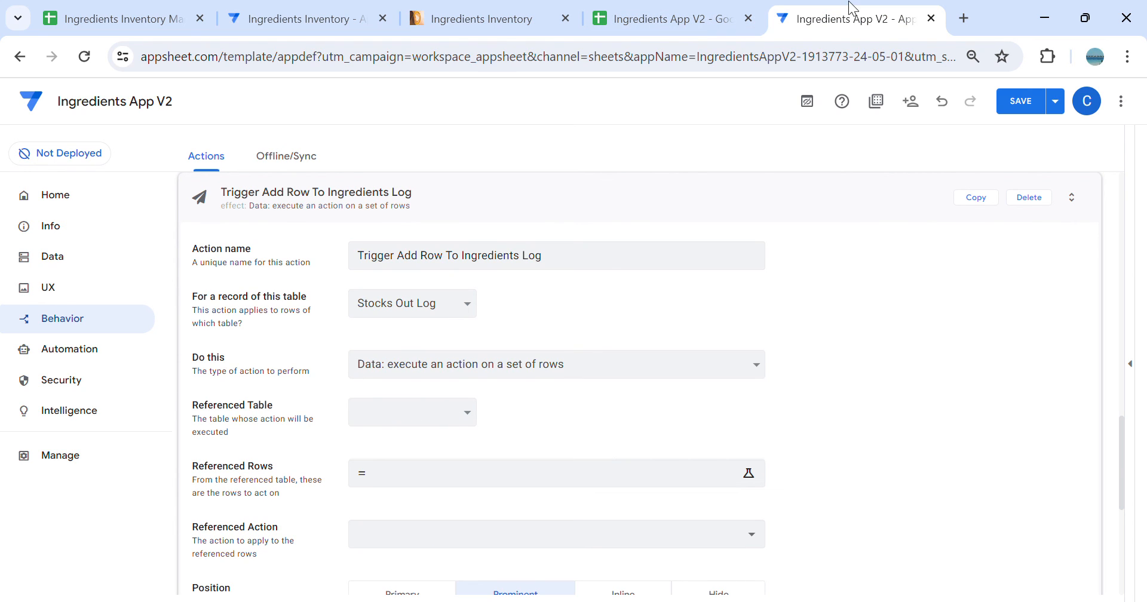
{"action": "left_click", "coordinate": [468, 421]}
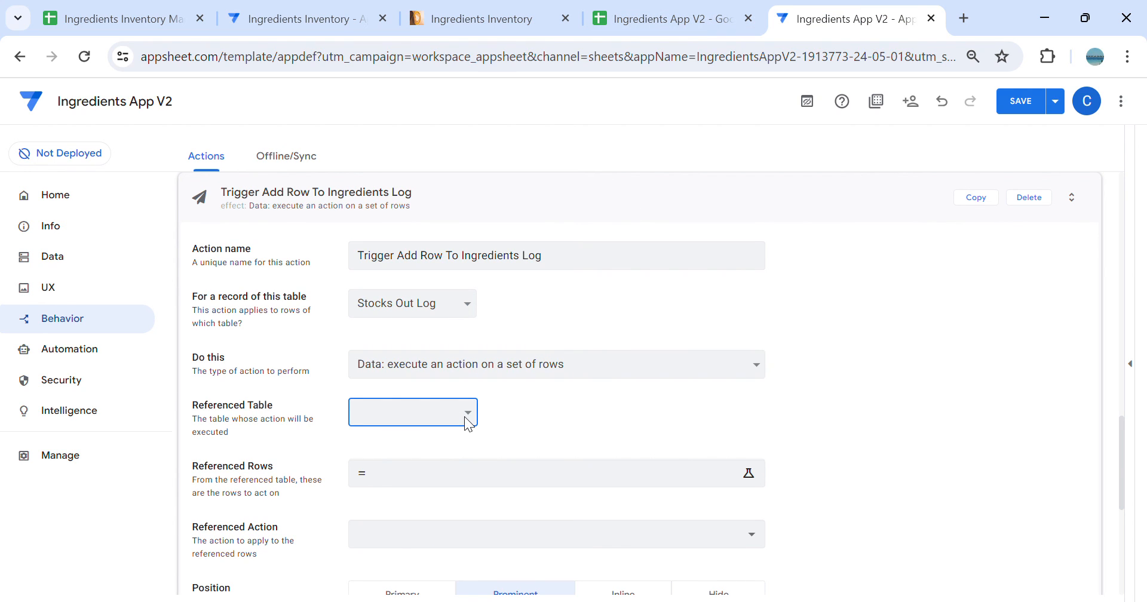
{"action": "left_click", "coordinate": [443, 479]}
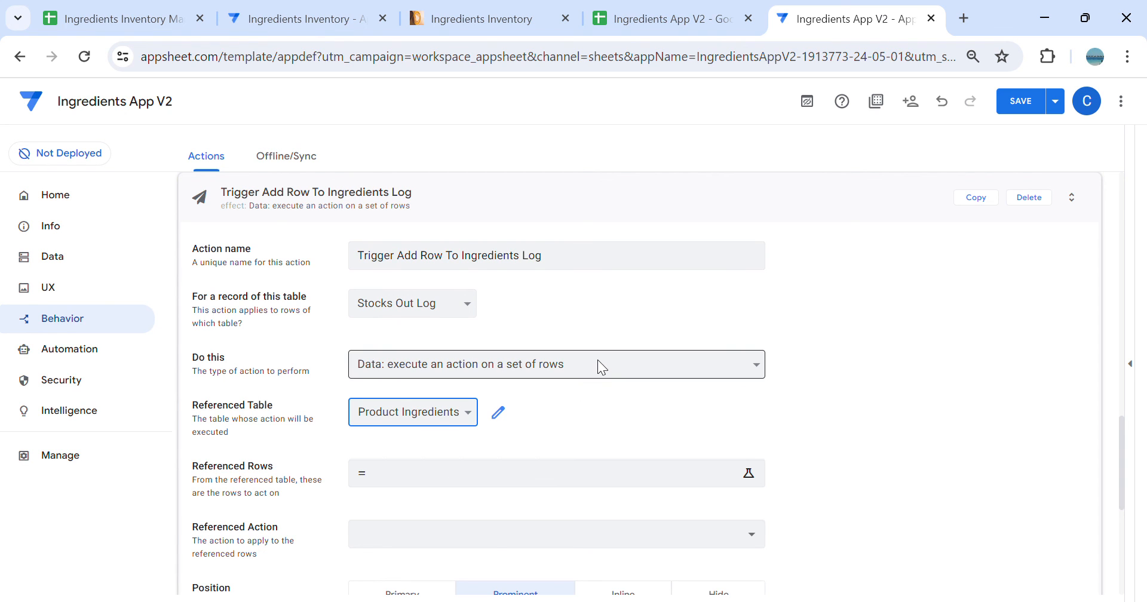
Set the trigger action's referenced action to Add Row To Ingredients Log and review its settings
{"action": "scroll", "coordinate": [597, 362], "scroll_direction": "down", "scroll_amount": 2}
{"action": "scroll", "coordinate": [536, 393], "scroll_direction": "up", "scroll_amount": 2}
{"action": "scroll", "coordinate": [535, 393], "scroll_direction": "down", "scroll_amount": 2}
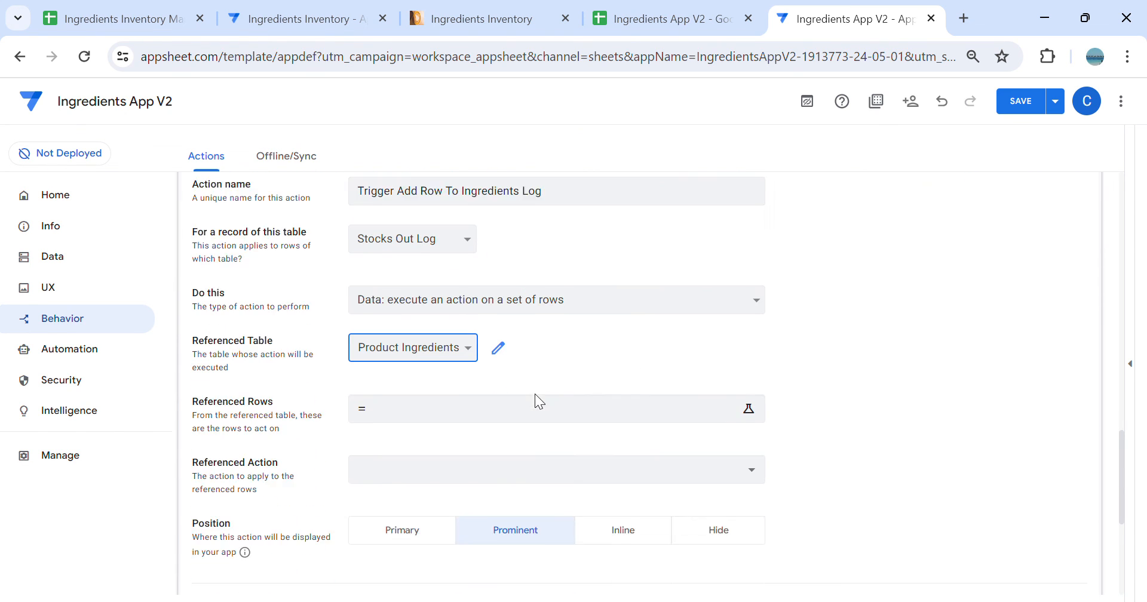
{"action": "left_click", "coordinate": [371, 445]}
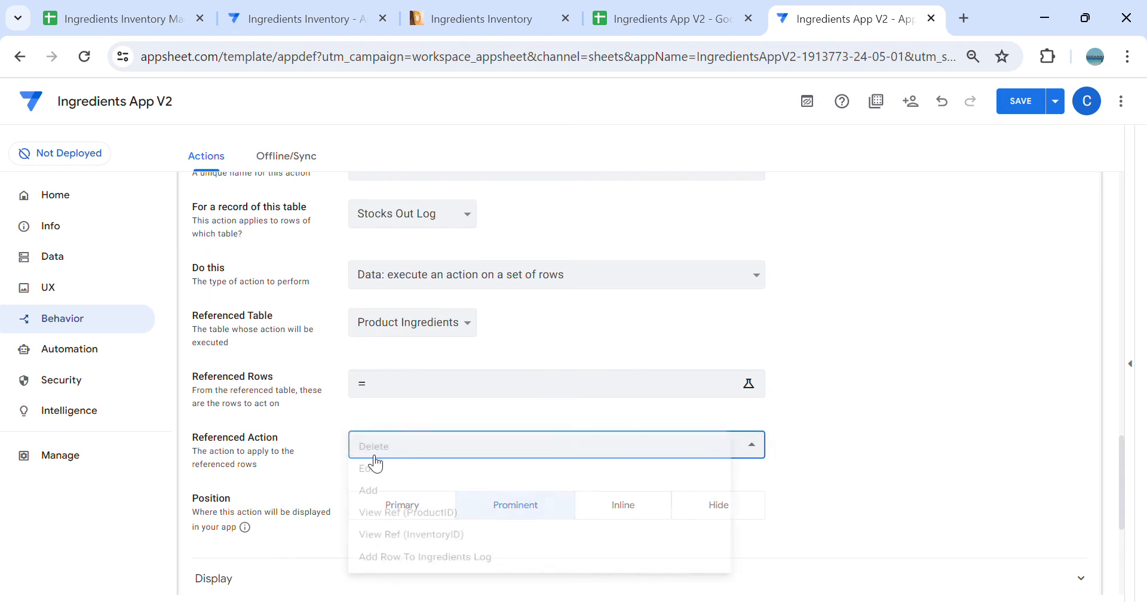
{"action": "left_click", "coordinate": [443, 572]}
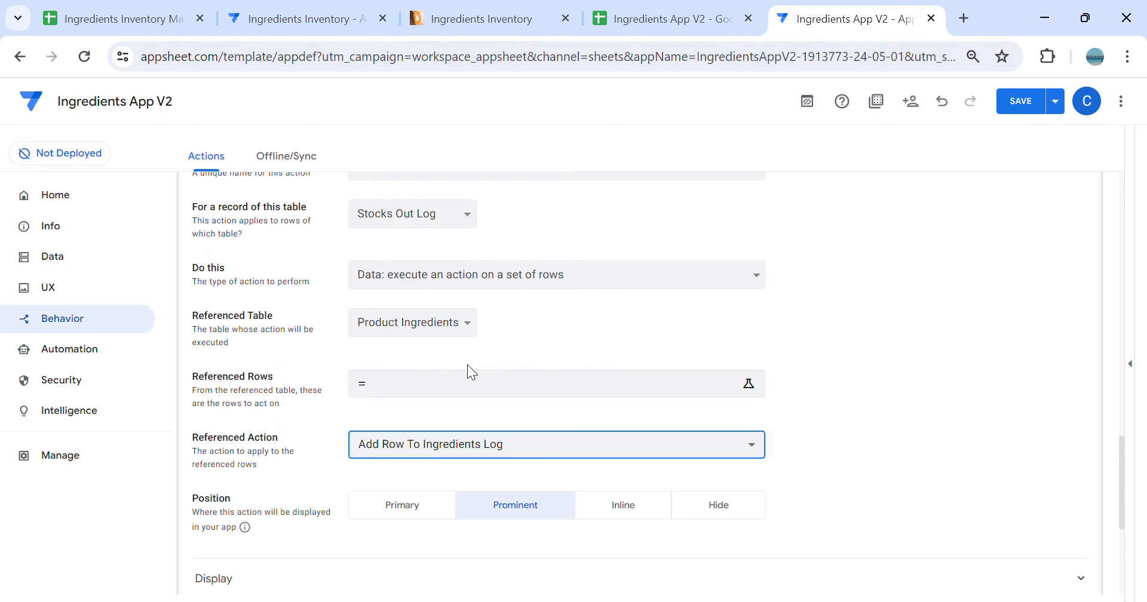
{"action": "scroll", "coordinate": [618, 334], "scroll_direction": "up", "scroll_amount": 1}
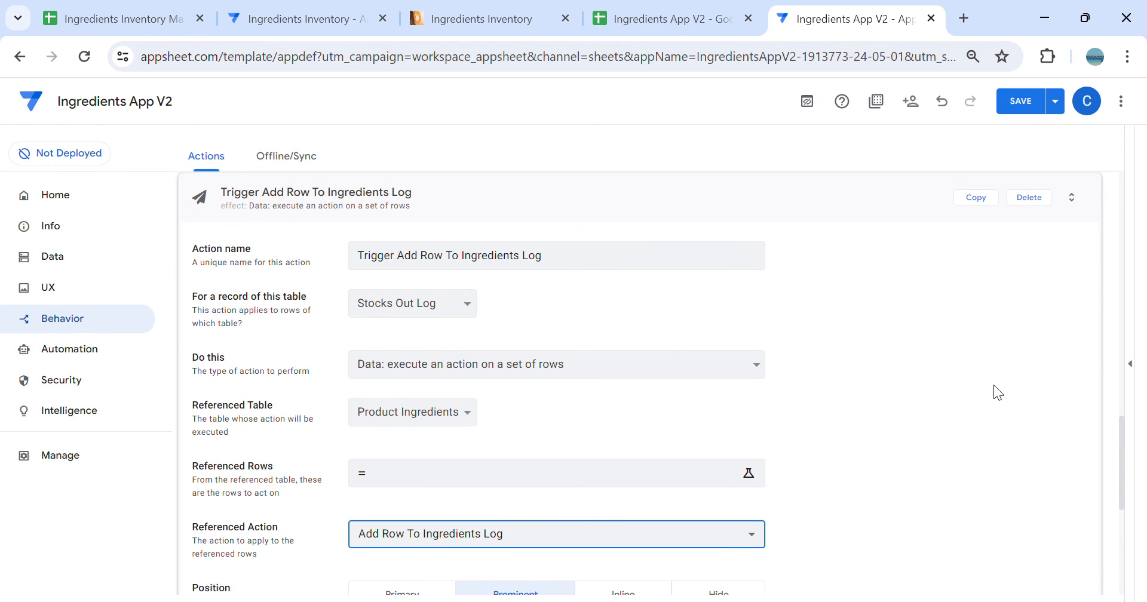
{"action": "scroll", "coordinate": [1052, 371], "scroll_direction": "down", "scroll_amount": 3}
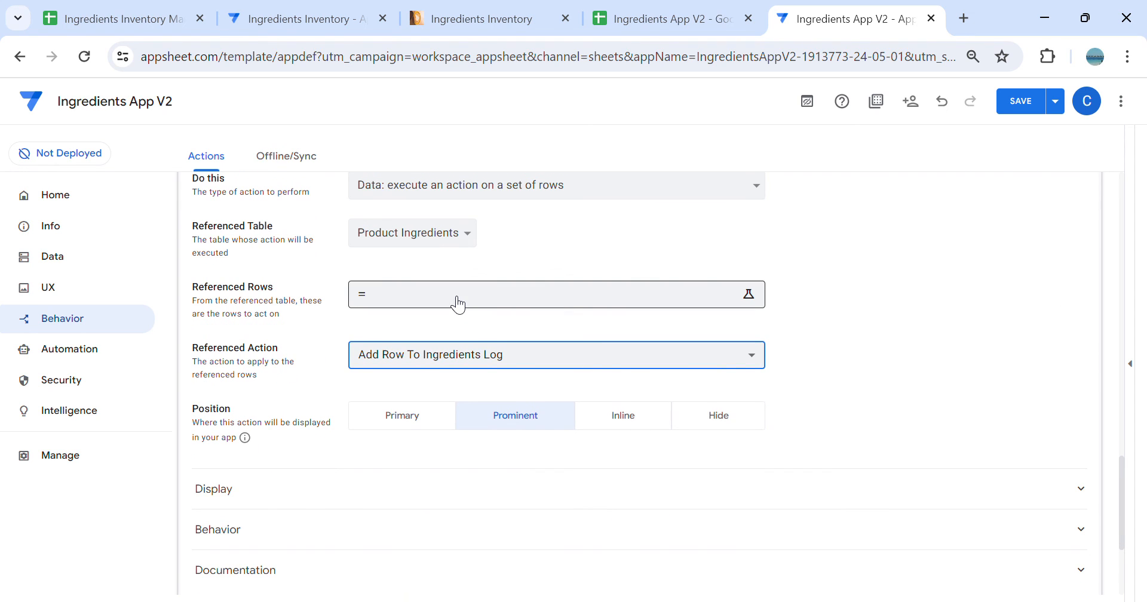
{"action": "scroll", "coordinate": [926, 329], "scroll_direction": "up", "scroll_amount": 3}
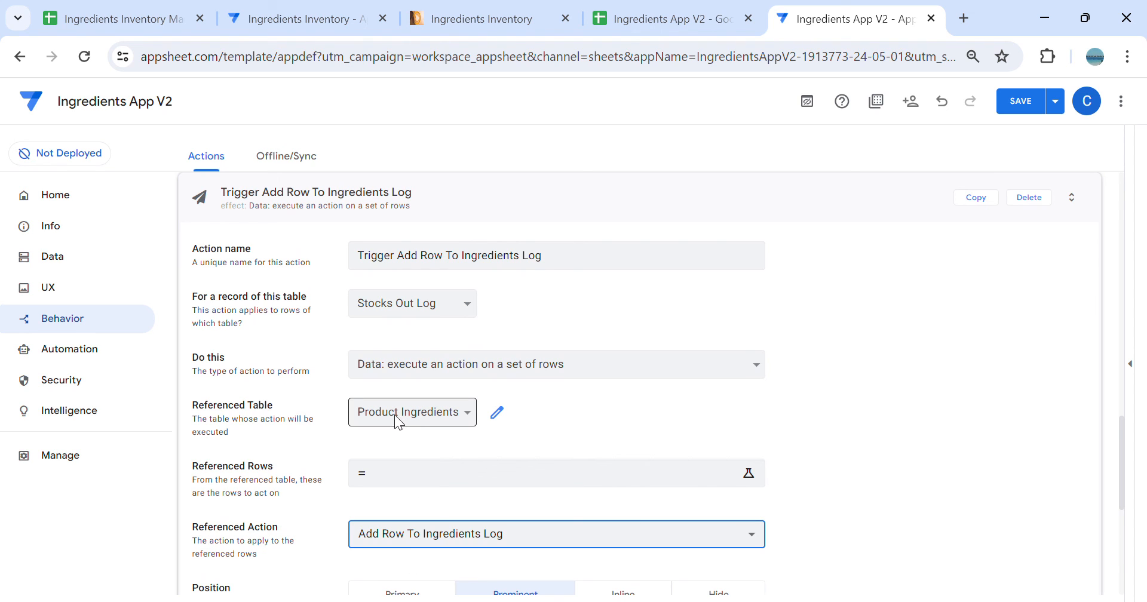
Switch to Ingredients Inventory and copy the Referenced Rows expression of its Trigger Add Row action
{"action": "key", "text": "ctrl+2"}
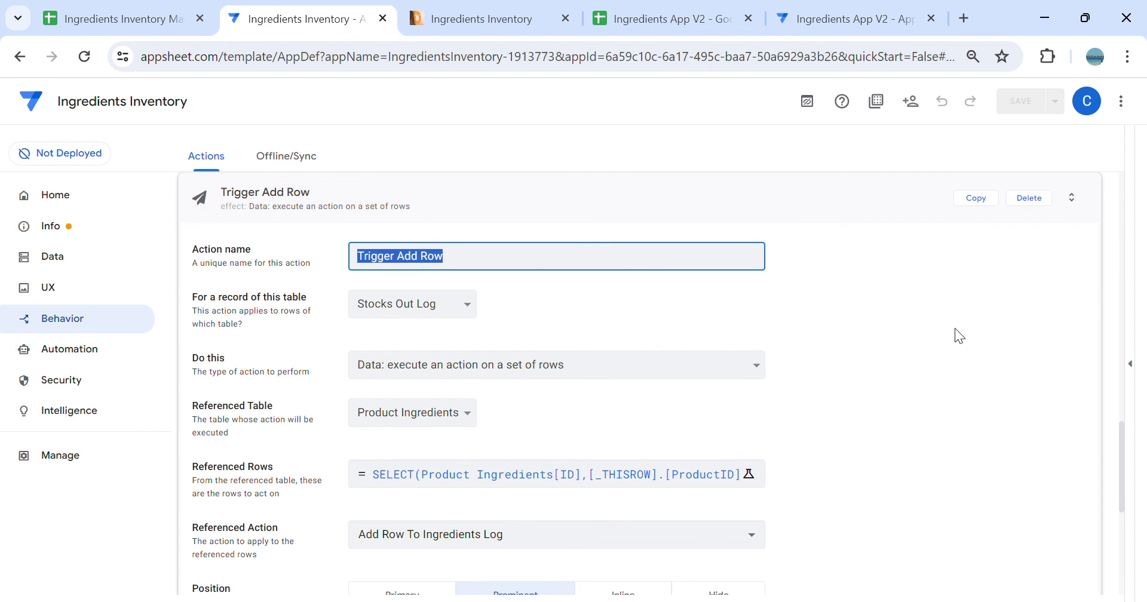
{"action": "left_click", "coordinate": [609, 483]}
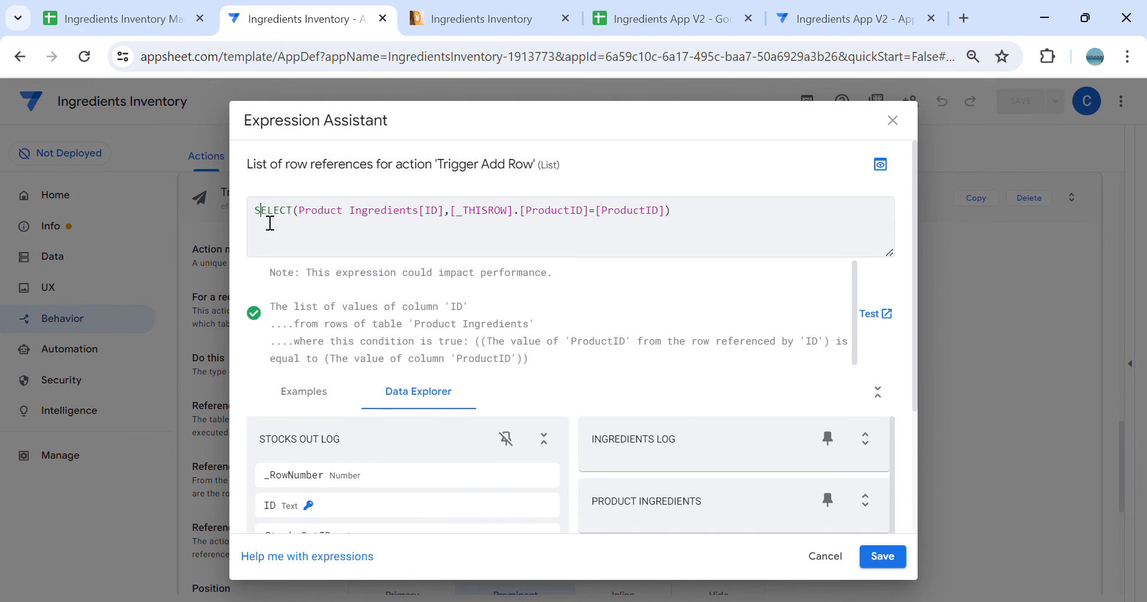
{"action": "left_click_drag", "start_coordinate": [270, 223], "coordinate": [429, 220]}
{"action": "left_click", "coordinate": [445, 220]}
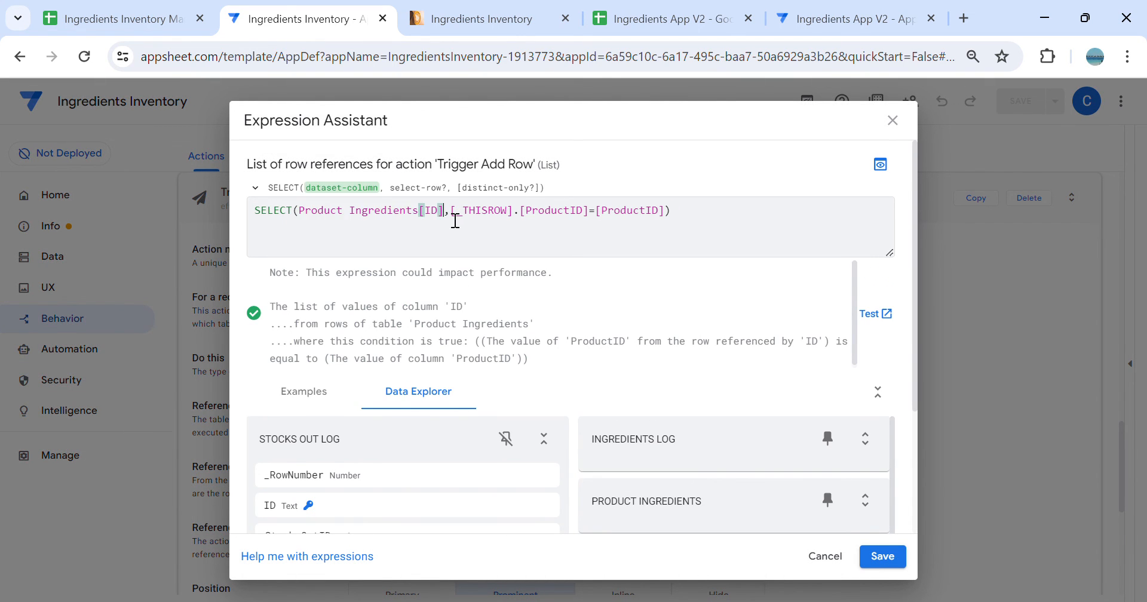
{"action": "left_click_drag", "start_coordinate": [727, 223], "coordinate": [232, 206]}
{"action": "key", "text": "ctrl+c"}
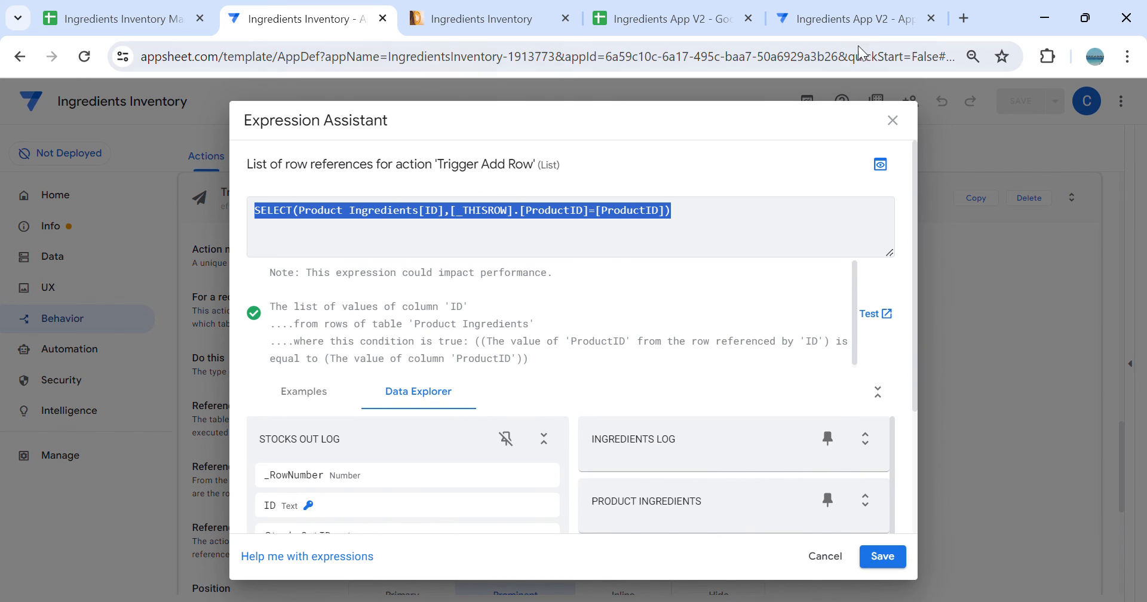
In Ingredients App V2, paste SELECT(Product Ingredients[ID],[_THISROW].[ProductID]=[ProductID]) as the trigger action's Referenced Rows expression and save it
{"action": "left_click", "coordinate": [848, 24]}
{"action": "left_click", "coordinate": [532, 469]}
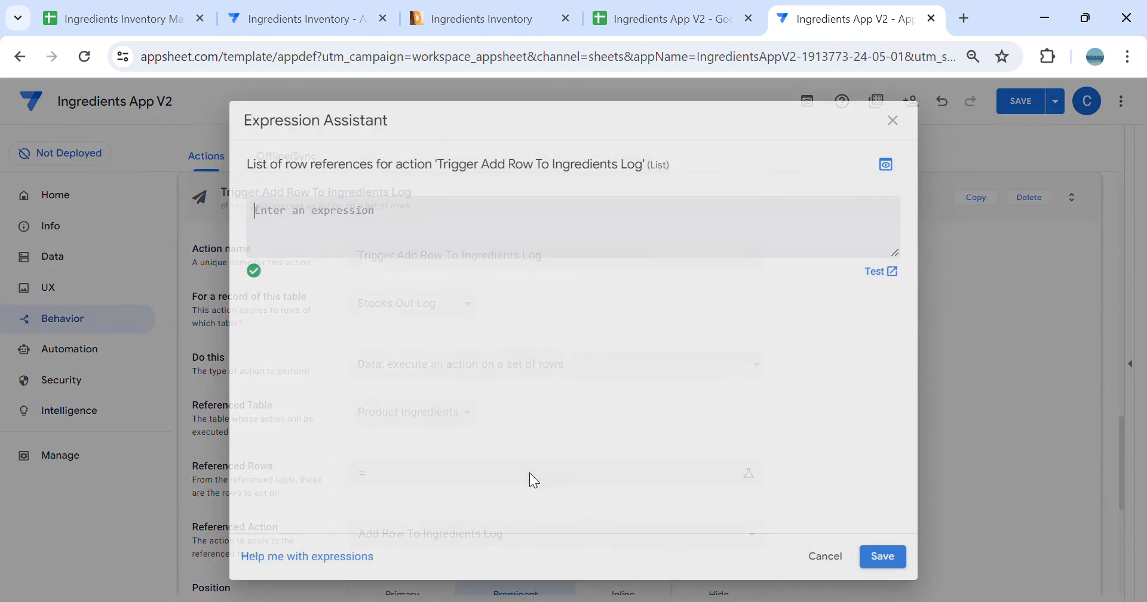
{"action": "key", "text": "ctrl+v"}
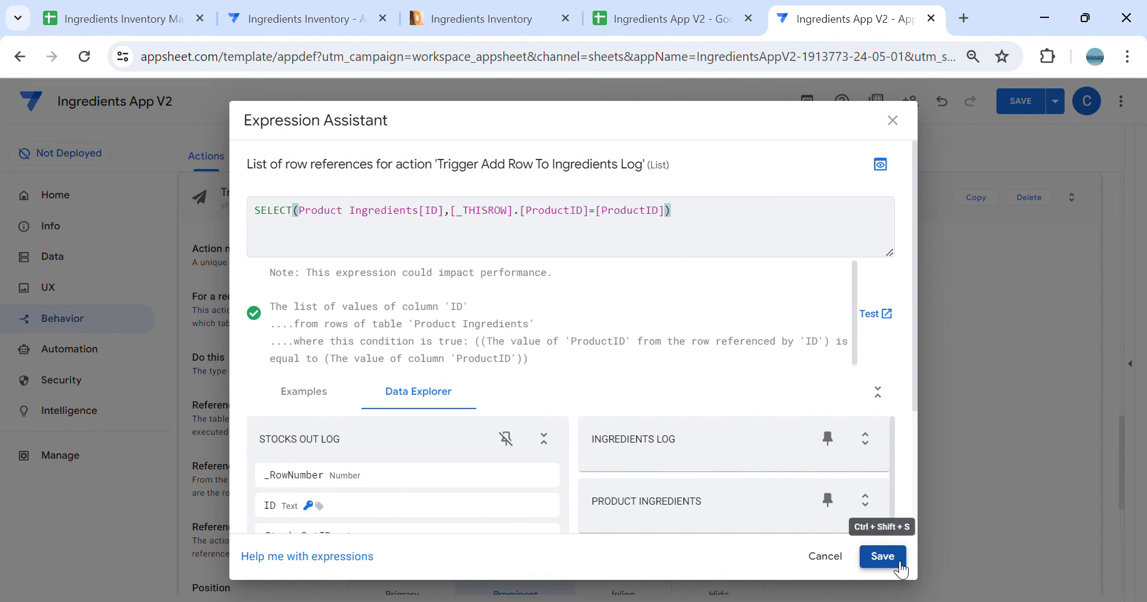
{"action": "left_click", "coordinate": [887, 556]}
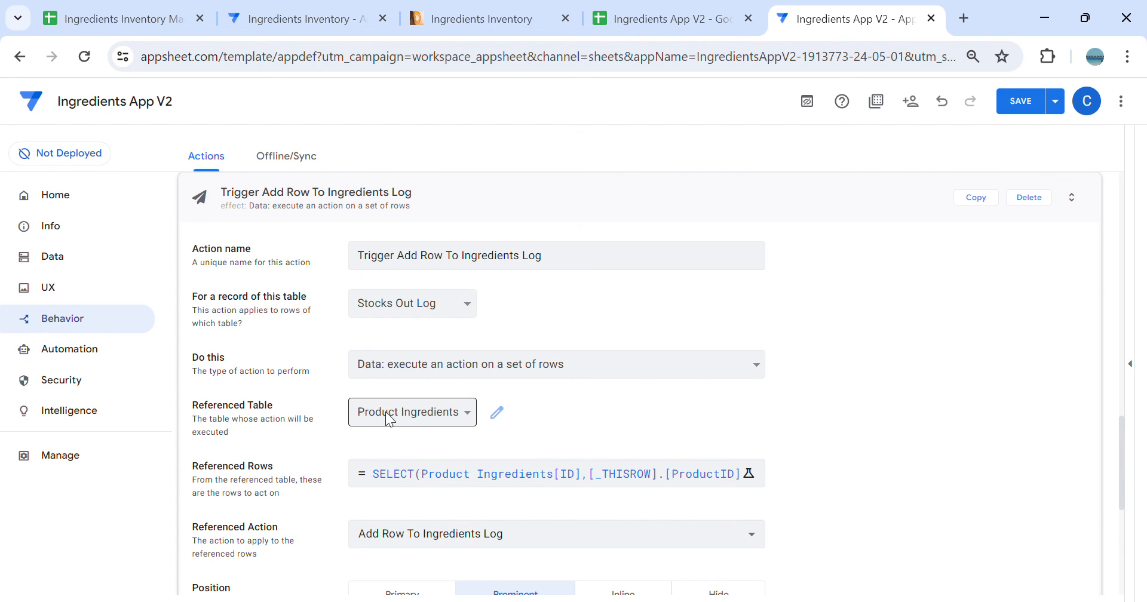
Reopen the Referenced Rows expression, examine its parts against the Product Ingredients columns, and save it unchanged
{"action": "left_click", "coordinate": [569, 487]}
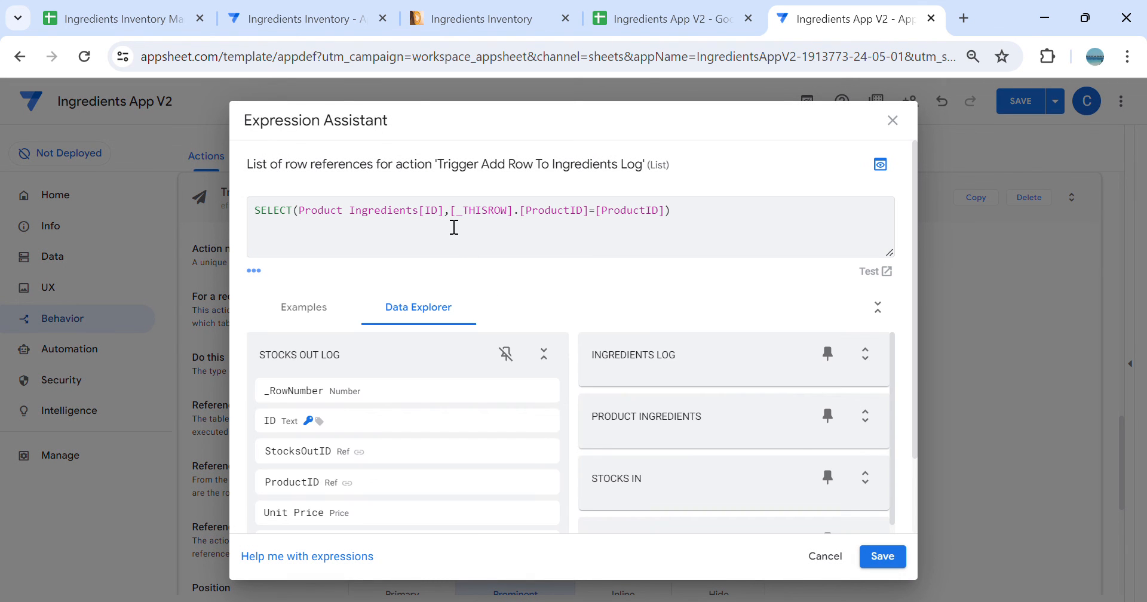
{"action": "left_click_drag", "start_coordinate": [427, 221], "coordinate": [433, 222]}
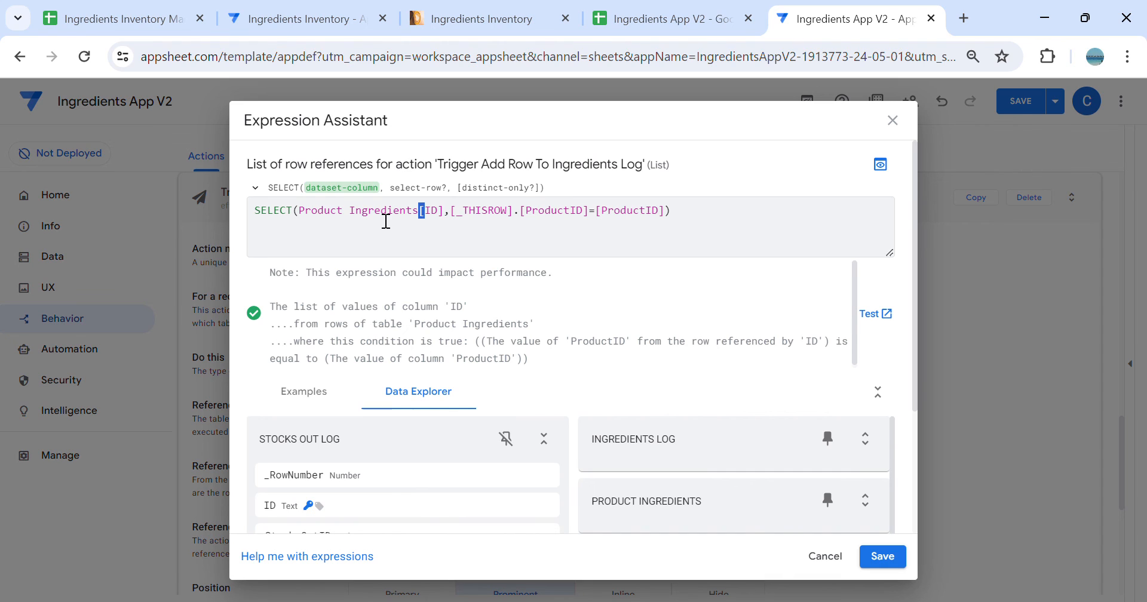
{"action": "scroll", "coordinate": [699, 416], "scroll_direction": "down", "scroll_amount": 2}
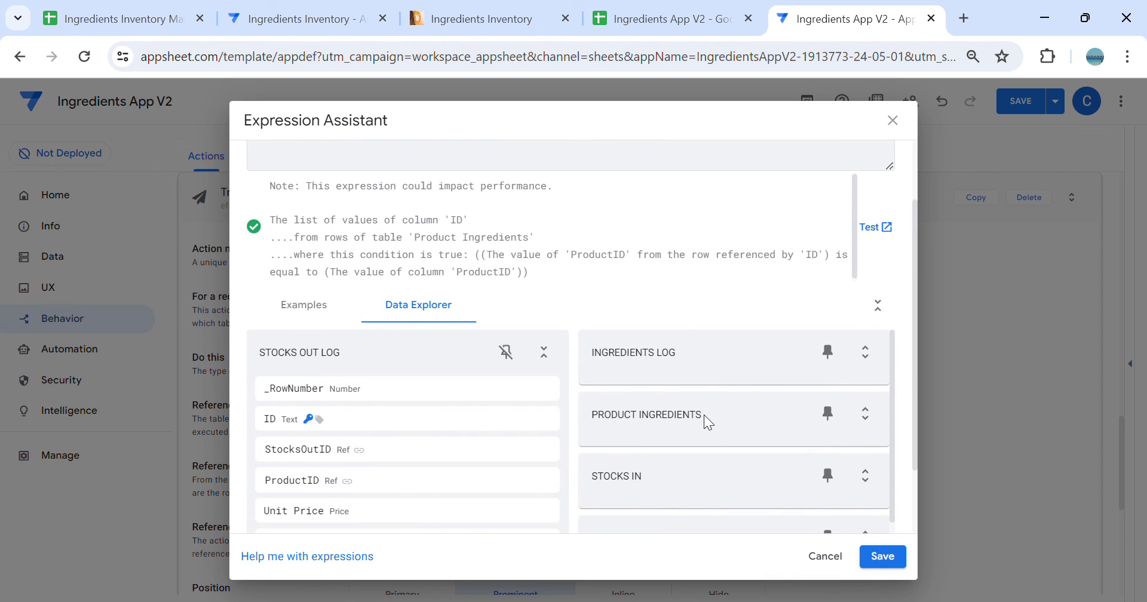
{"action": "left_click", "coordinate": [865, 411]}
{"action": "scroll", "coordinate": [633, 497], "scroll_direction": "up", "scroll_amount": 2}
{"action": "left_click", "coordinate": [502, 226]}
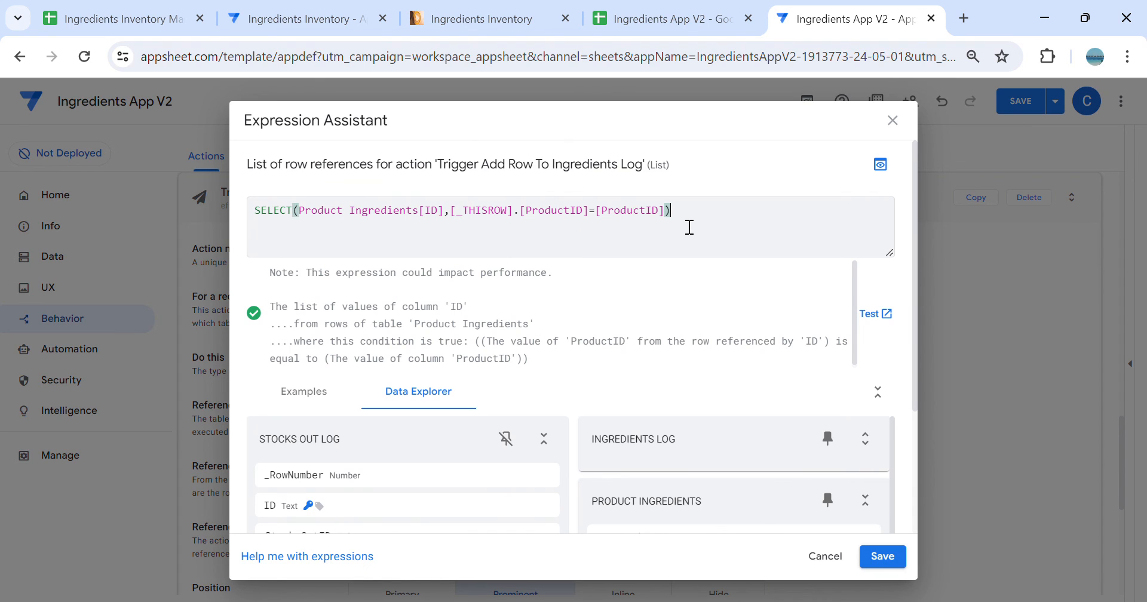
{"action": "left_click_drag", "start_coordinate": [686, 226], "coordinate": [506, 217]}
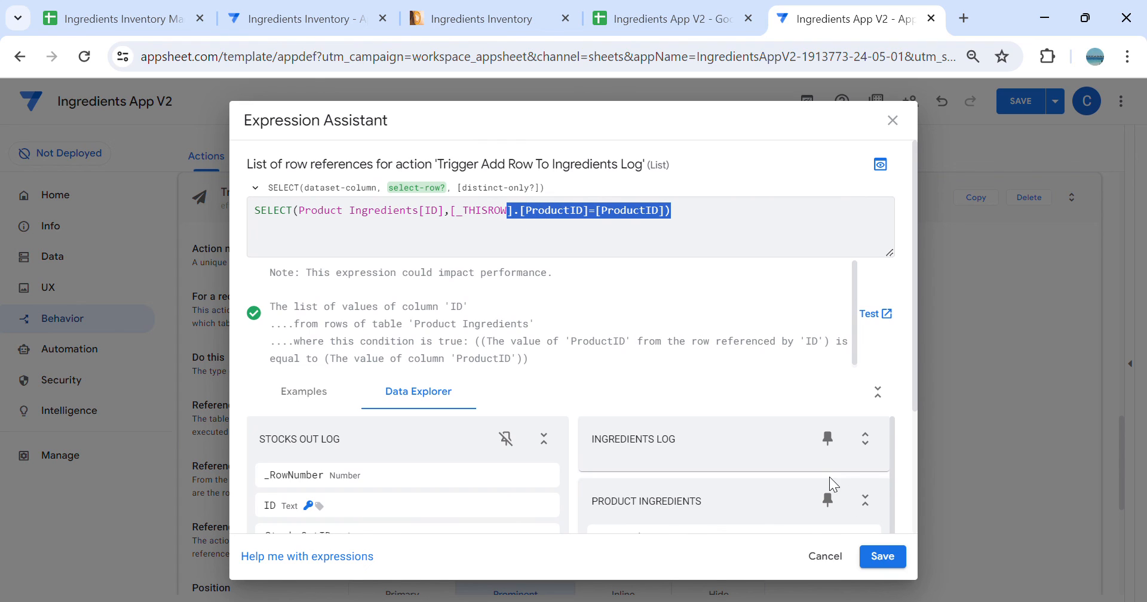
{"action": "left_click", "coordinate": [884, 556]}
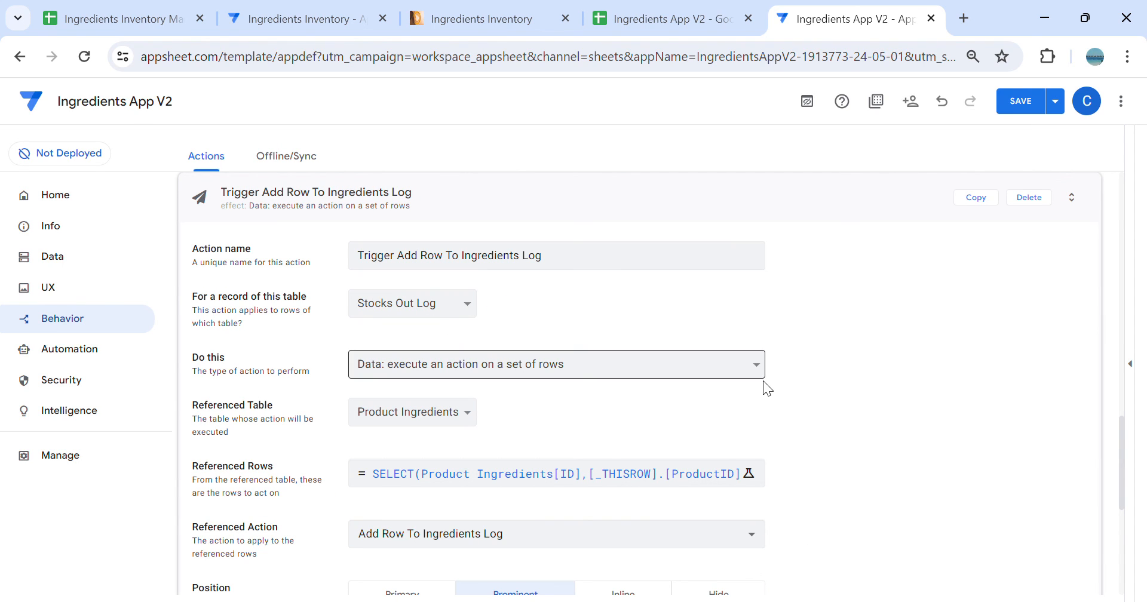
Preview a new Stocks Out product entry and view its ProductID choices, then close the preview
{"action": "left_click", "coordinate": [1131, 365]}
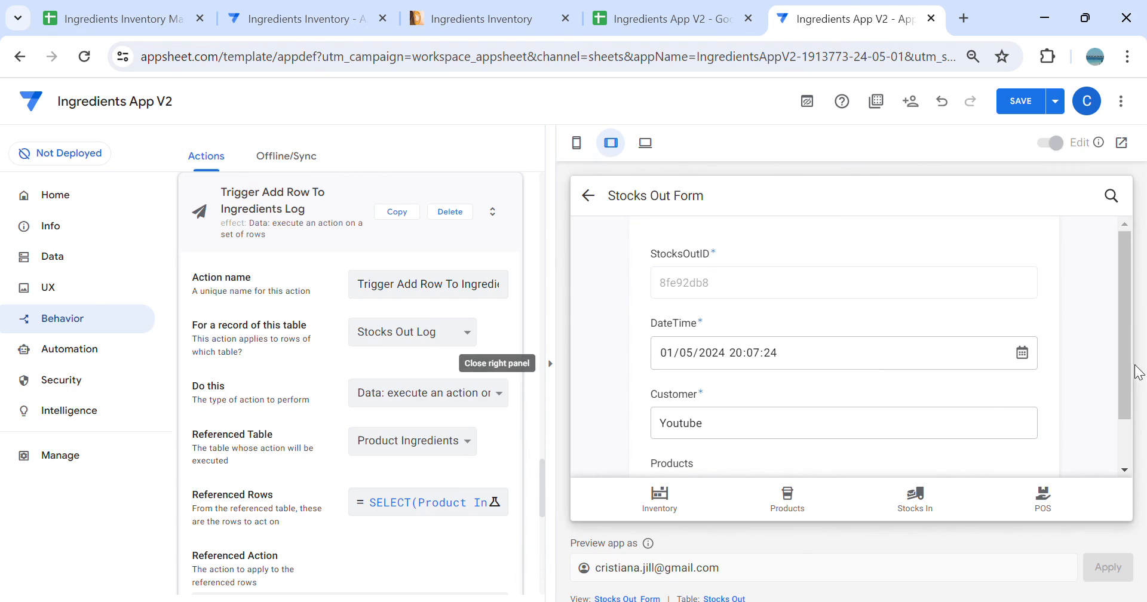
{"action": "left_click", "coordinate": [1050, 501]}
{"action": "left_click", "coordinate": [1114, 441]}
{"action": "scroll", "coordinate": [958, 384], "scroll_direction": "down", "scroll_amount": 2}
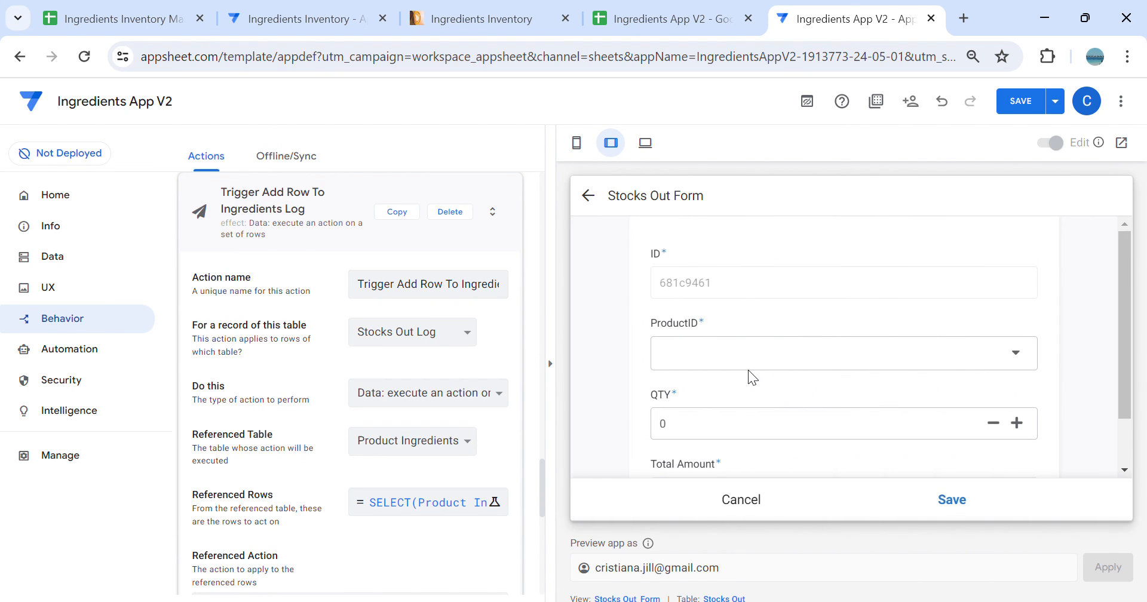
{"action": "left_click", "coordinate": [756, 358]}
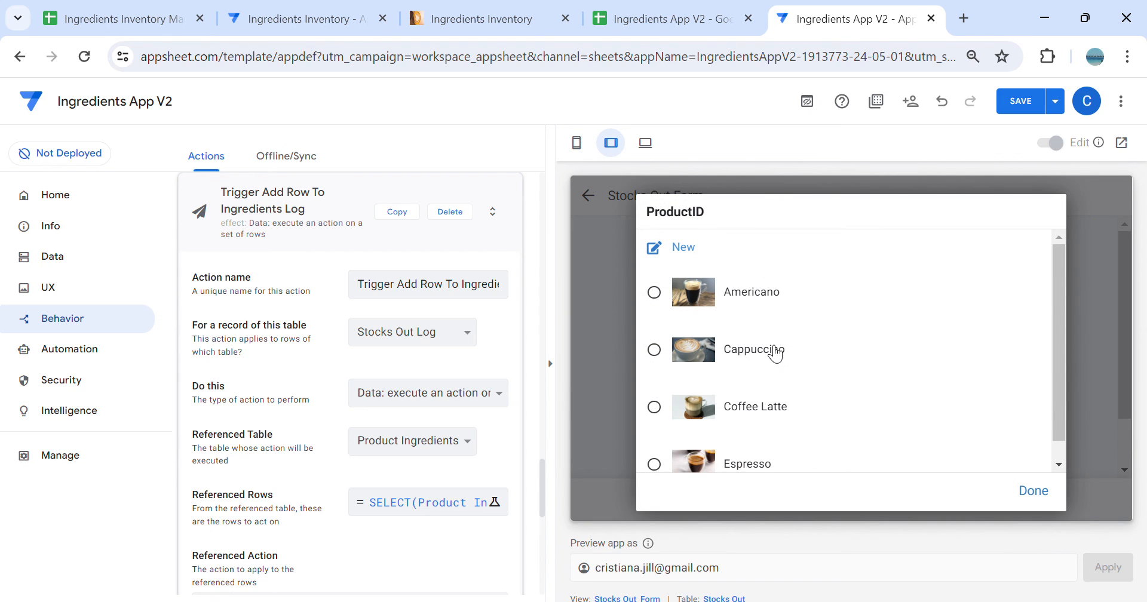
{"action": "left_click", "coordinate": [1057, 501]}
{"action": "left_click", "coordinate": [550, 363]}
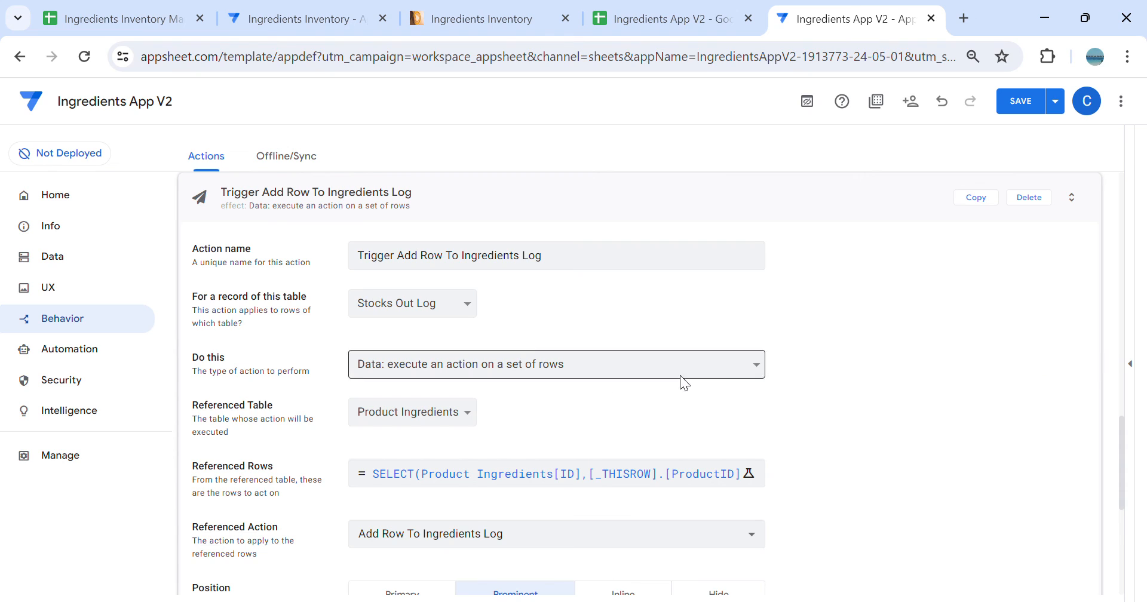
Set the Trigger Add Row To Ingredients Log action's position to Hide and review its settings
{"action": "scroll", "coordinate": [717, 382], "scroll_direction": "down", "scroll_amount": 3}
{"action": "left_click", "coordinate": [745, 424]}
{"action": "scroll", "coordinate": [876, 391], "scroll_direction": "up", "scroll_amount": 5}
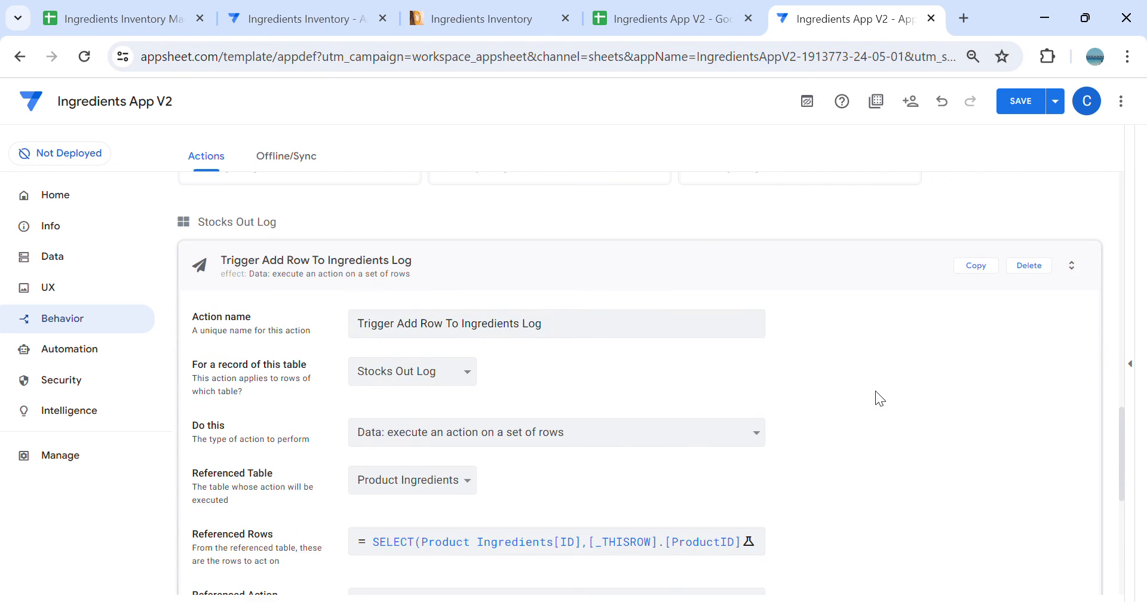
{"action": "scroll", "coordinate": [787, 300], "scroll_direction": "down", "scroll_amount": 2}
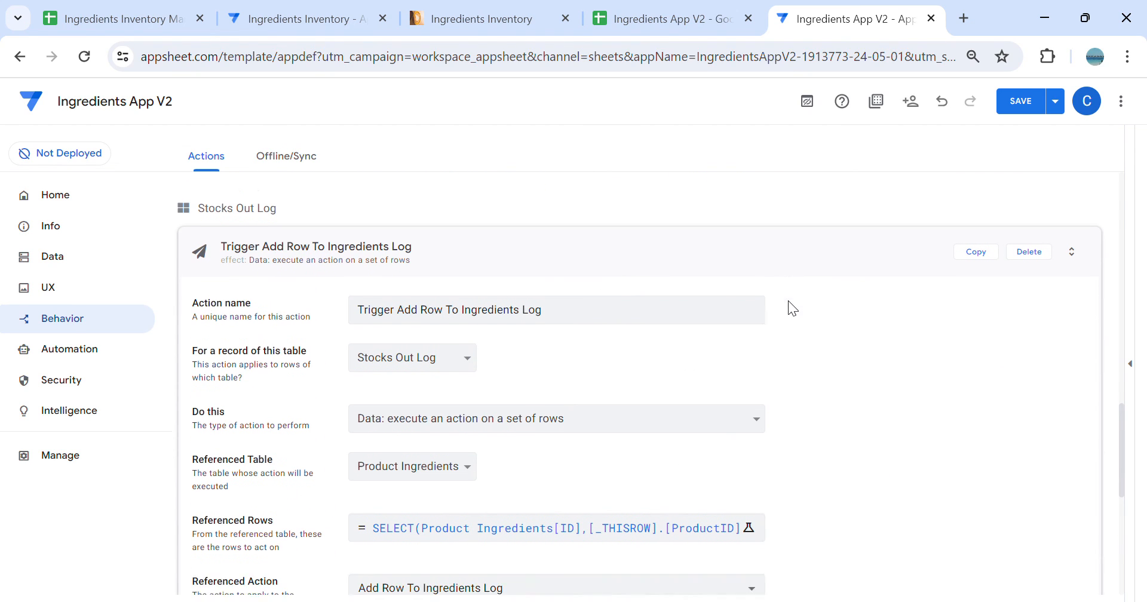
Collapse the Trigger Add Row To Ingredients Log action's settings and save the app
{"action": "left_click", "coordinate": [554, 198]}
{"action": "left_click", "coordinate": [1021, 102]}
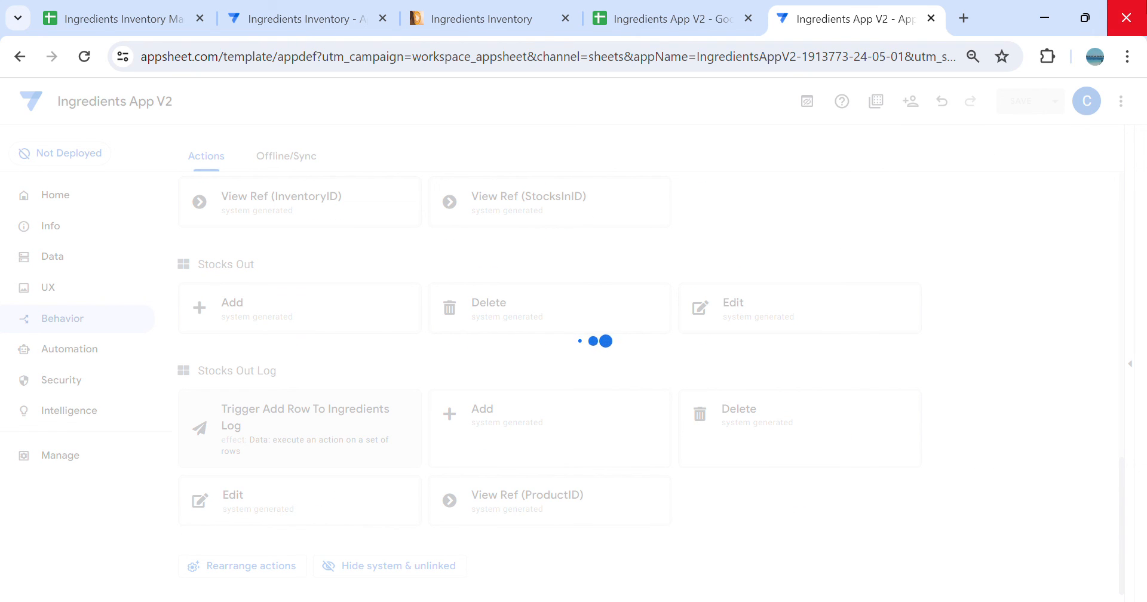
Switch to the Ingredients Inventory app editor, cancel the open expression unchanged, and view POS in the app preview
{"action": "left_click", "coordinate": [293, 10]}
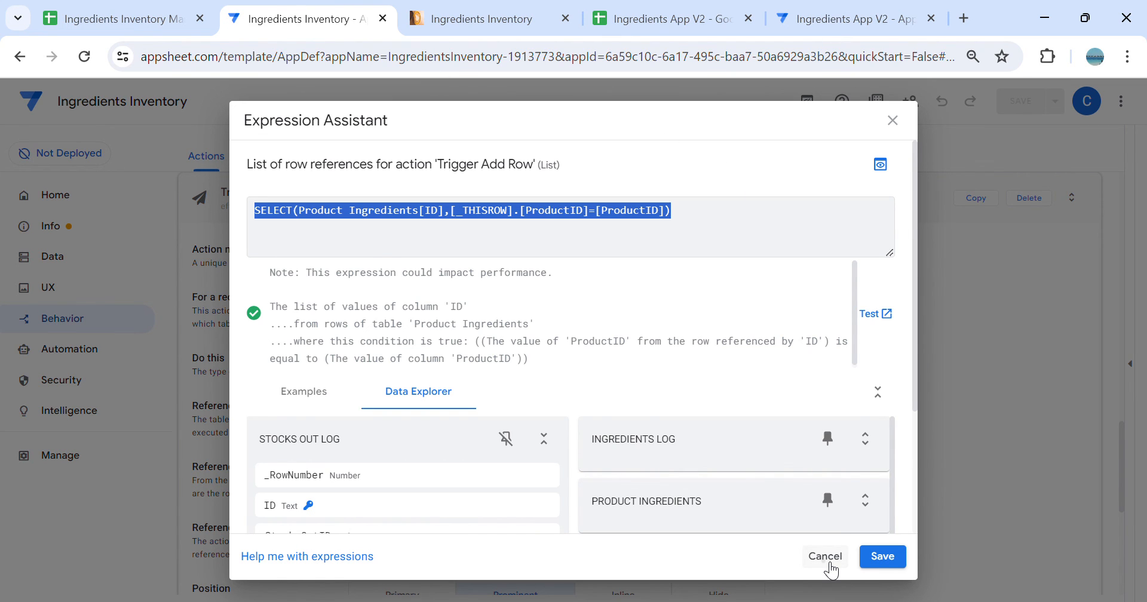
{"action": "left_click", "coordinate": [832, 570]}
{"action": "left_click", "coordinate": [1131, 363]}
{"action": "left_click", "coordinate": [1053, 507]}
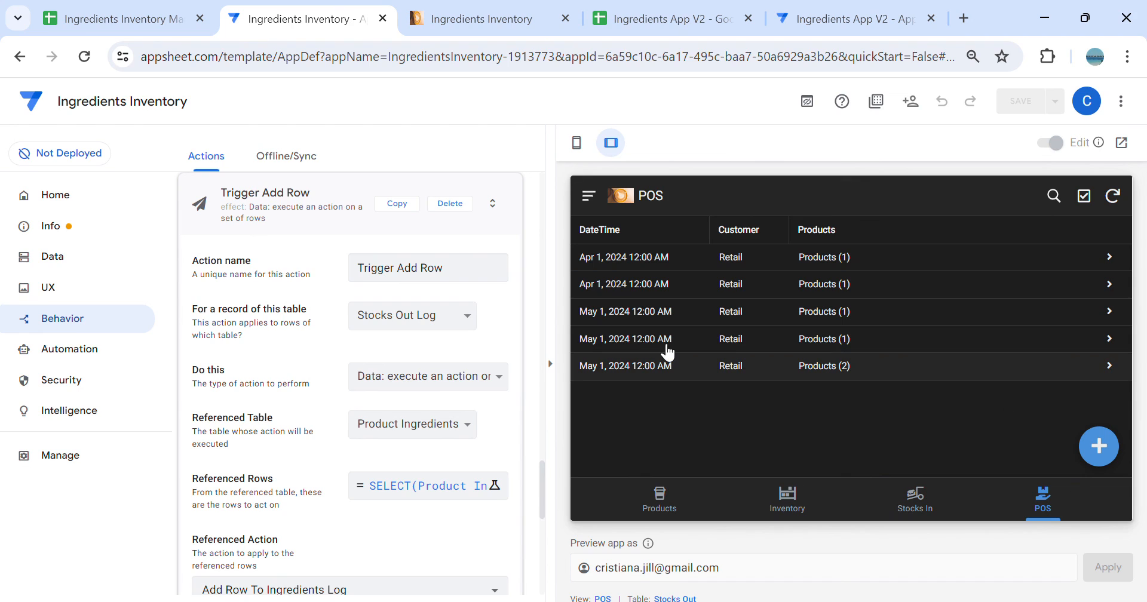
Examine the Add New Row automation bot, including its New Stock Out Log event settings and its process step
{"action": "left_click", "coordinate": [98, 352]}
{"action": "scroll", "coordinate": [300, 421], "scroll_direction": "down", "scroll_amount": 3}
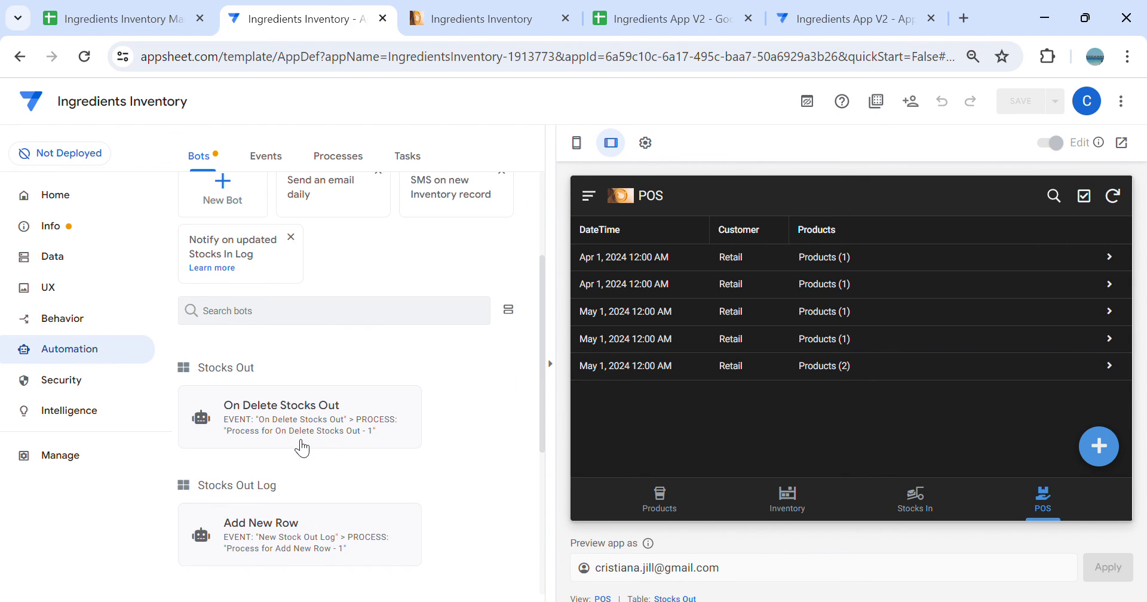
{"action": "scroll", "coordinate": [302, 448], "scroll_direction": "down", "scroll_amount": 3}
{"action": "left_click", "coordinate": [340, 460]}
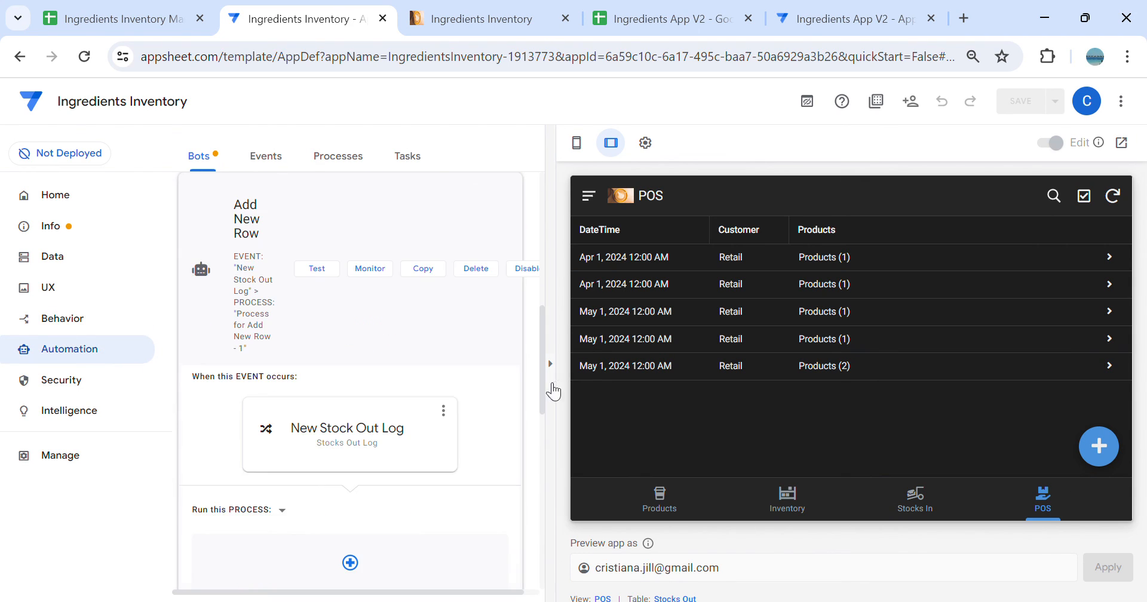
{"action": "left_click", "coordinate": [554, 366]}
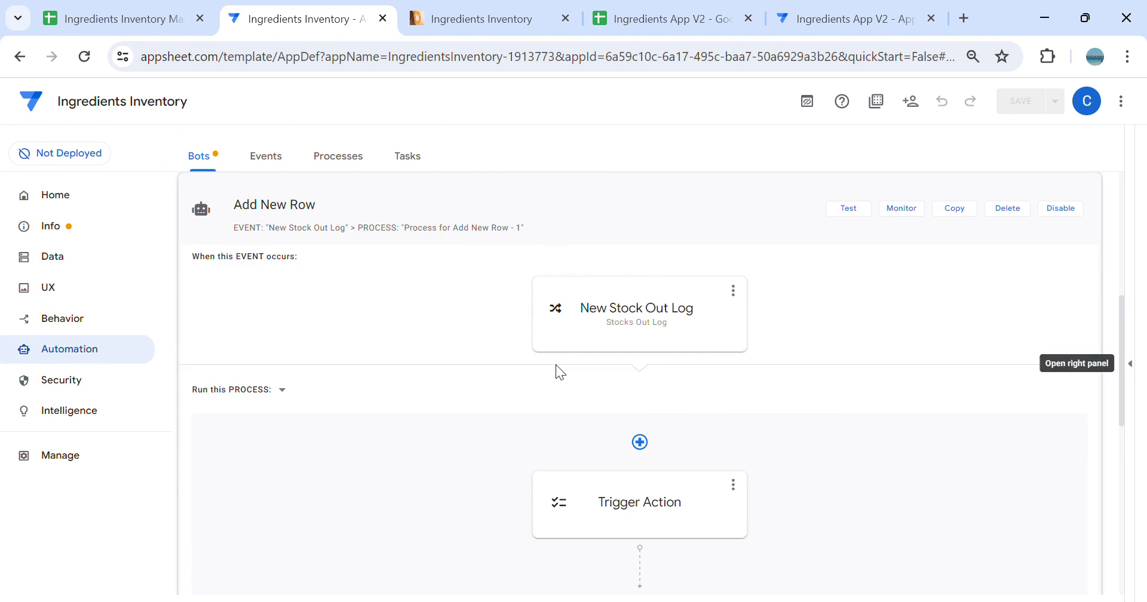
{"action": "left_click", "coordinate": [678, 337]}
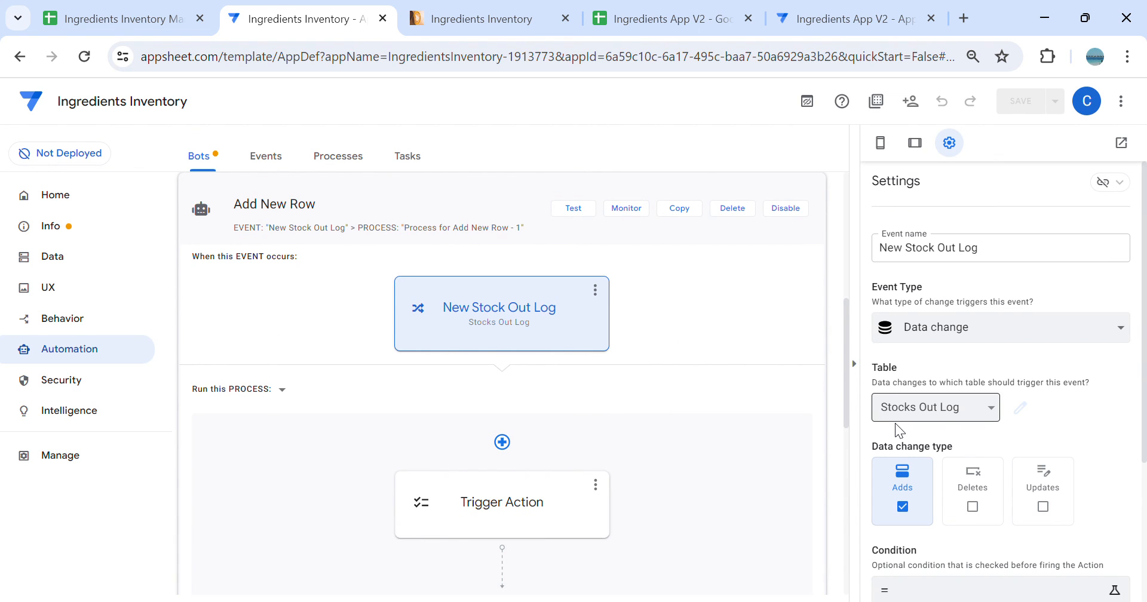
{"action": "scroll", "coordinate": [616, 439], "scroll_direction": "down", "scroll_amount": 3}
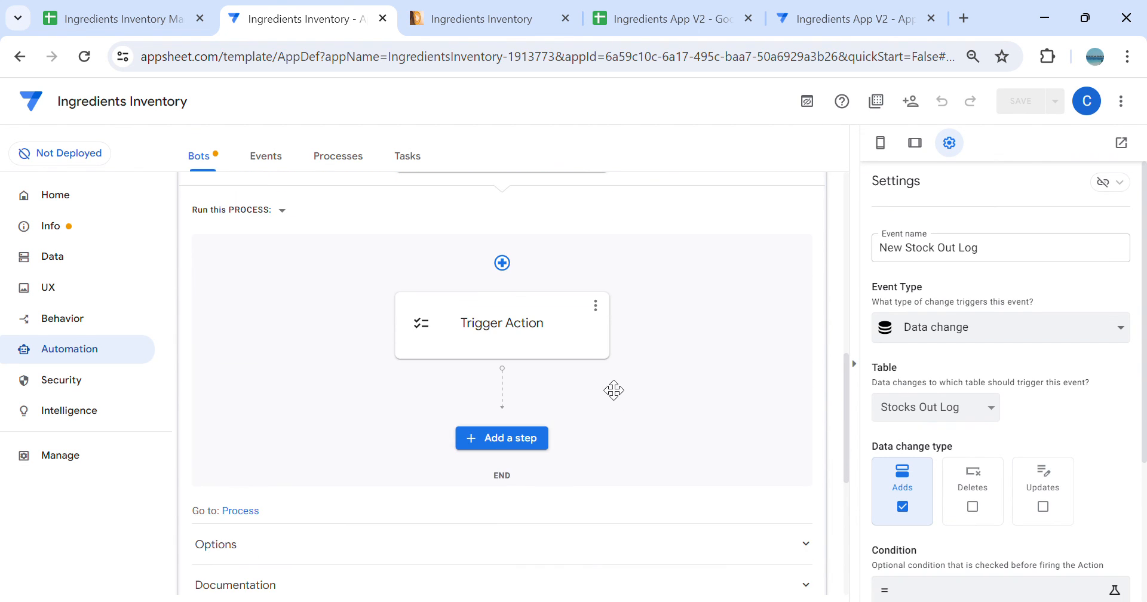
{"action": "scroll", "coordinate": [658, 374], "scroll_direction": "down", "scroll_amount": 1}
{"action": "scroll", "coordinate": [721, 456], "scroll_direction": "up", "scroll_amount": 5}
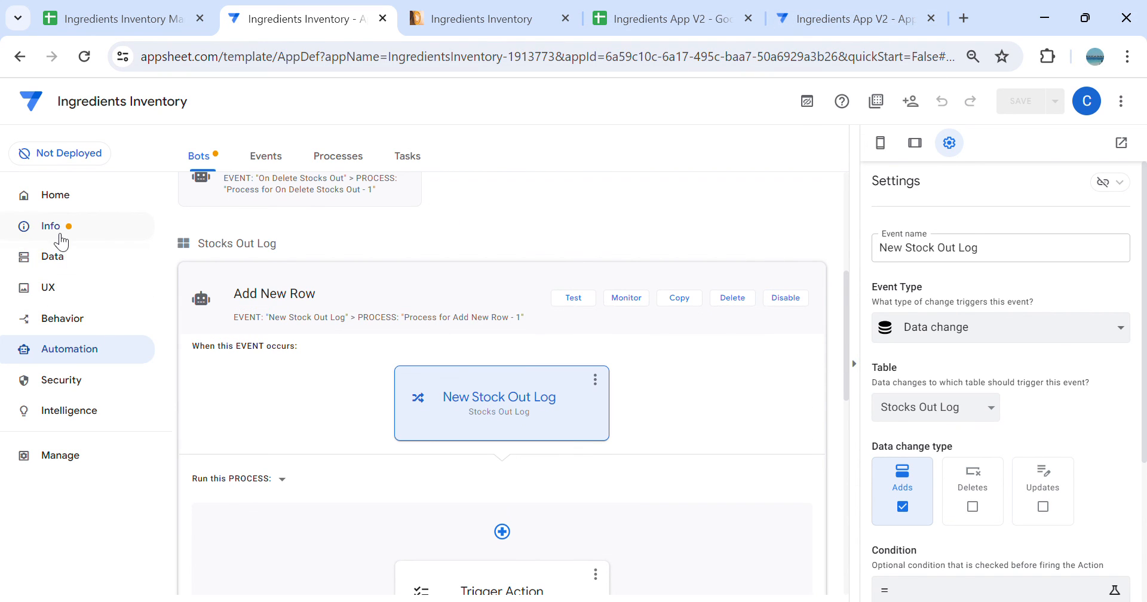
Preview a new POS order and examine the event actions in the behavior settings of the Stocks Out_Form view
{"action": "left_click", "coordinate": [52, 257]}
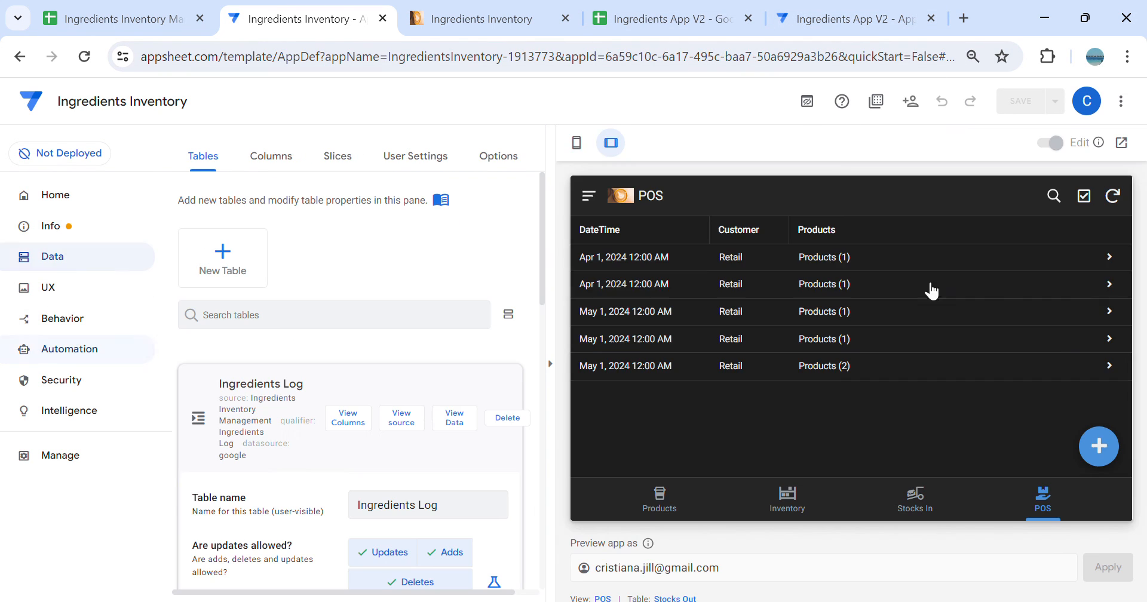
{"action": "left_click", "coordinate": [1099, 448]}
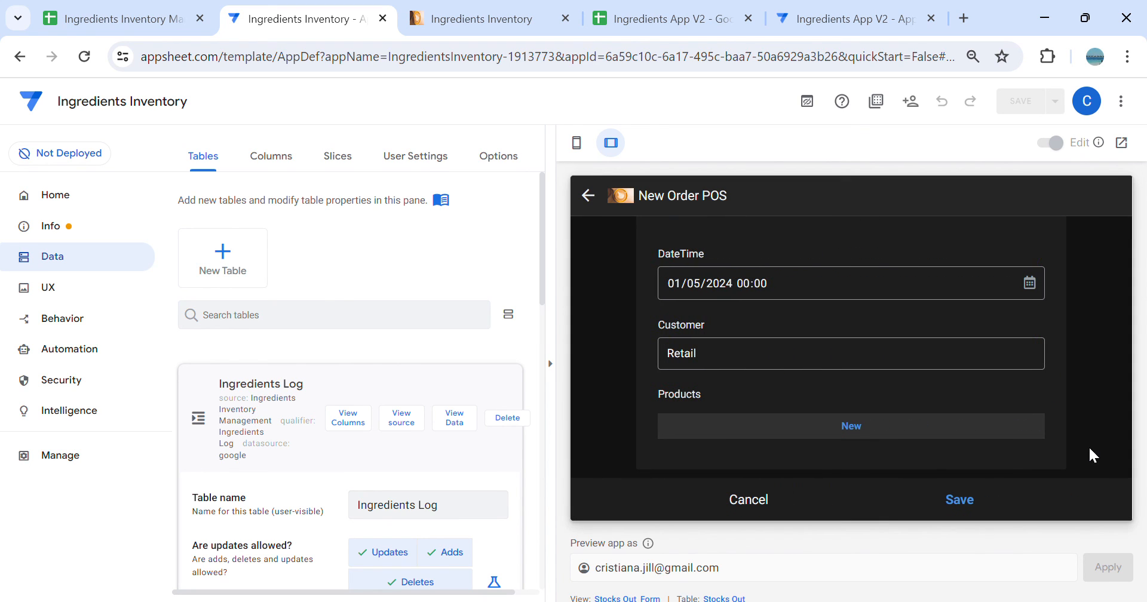
{"action": "left_click", "coordinate": [639, 597]}
{"action": "scroll", "coordinate": [453, 423], "scroll_direction": "down", "scroll_amount": 8}
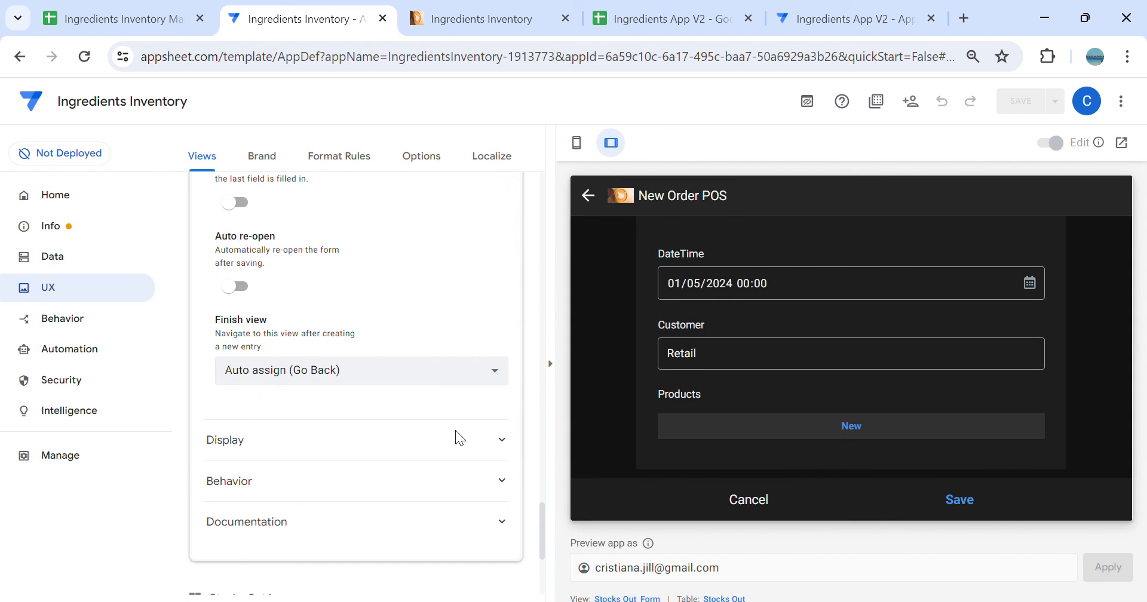
{"action": "left_click", "coordinate": [275, 472]}
{"action": "scroll", "coordinate": [464, 486], "scroll_direction": "down", "scroll_amount": 3}
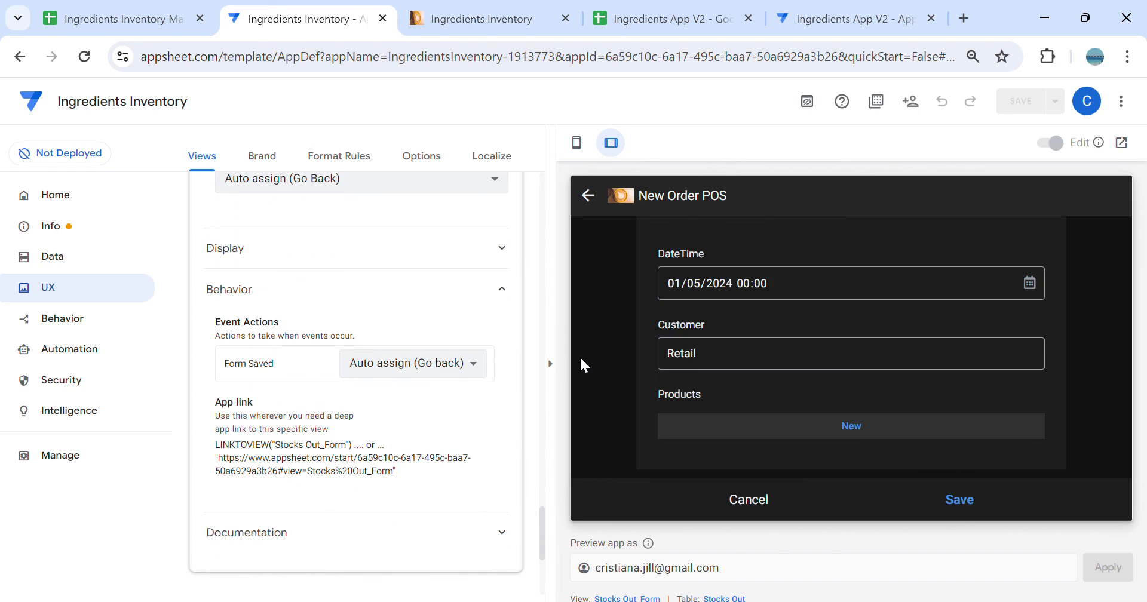
Switch to the Ingredients App V2 editor and create a custom automation bot
{"action": "left_click", "coordinate": [842, 16]}
{"action": "left_click", "coordinate": [81, 353]}
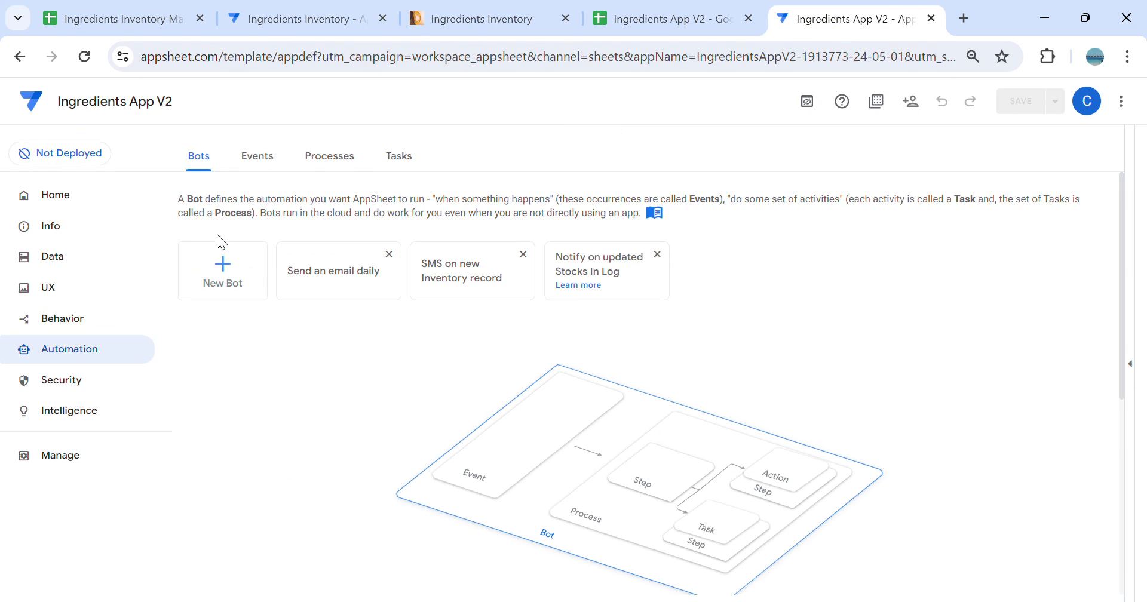
{"action": "left_click", "coordinate": [242, 281]}
{"action": "scroll", "coordinate": [412, 520], "scroll_direction": "down", "scroll_amount": 3}
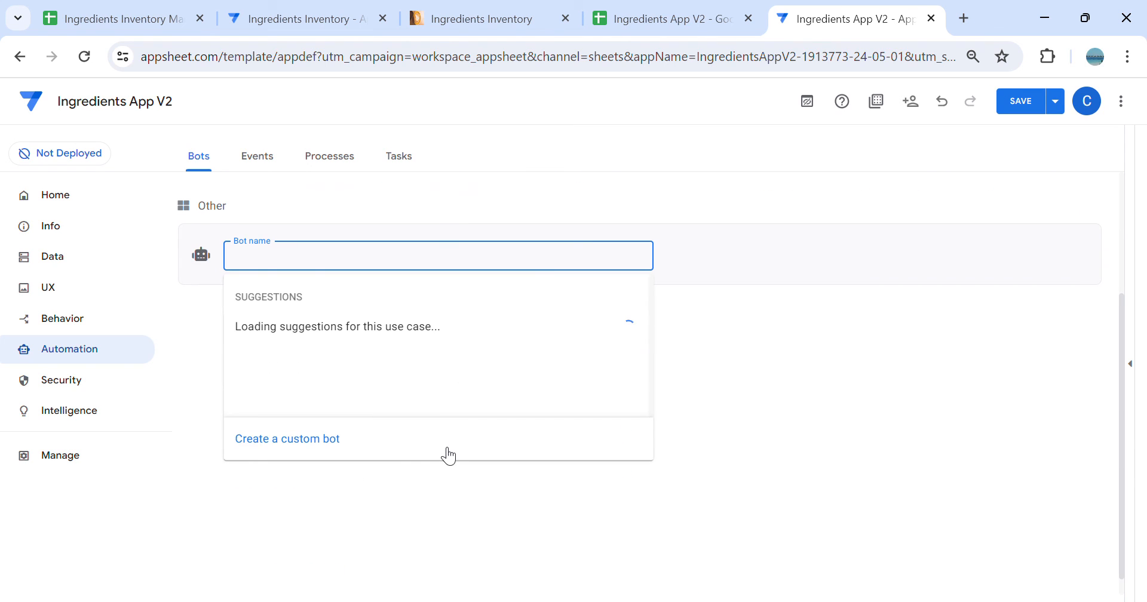
{"action": "left_click", "coordinate": [369, 451]}
Return to Ingredients Inventory and review the name and event settings of its Add New Row bot
{"action": "left_click", "coordinate": [298, 18]}
{"action": "left_click", "coordinate": [95, 351]}
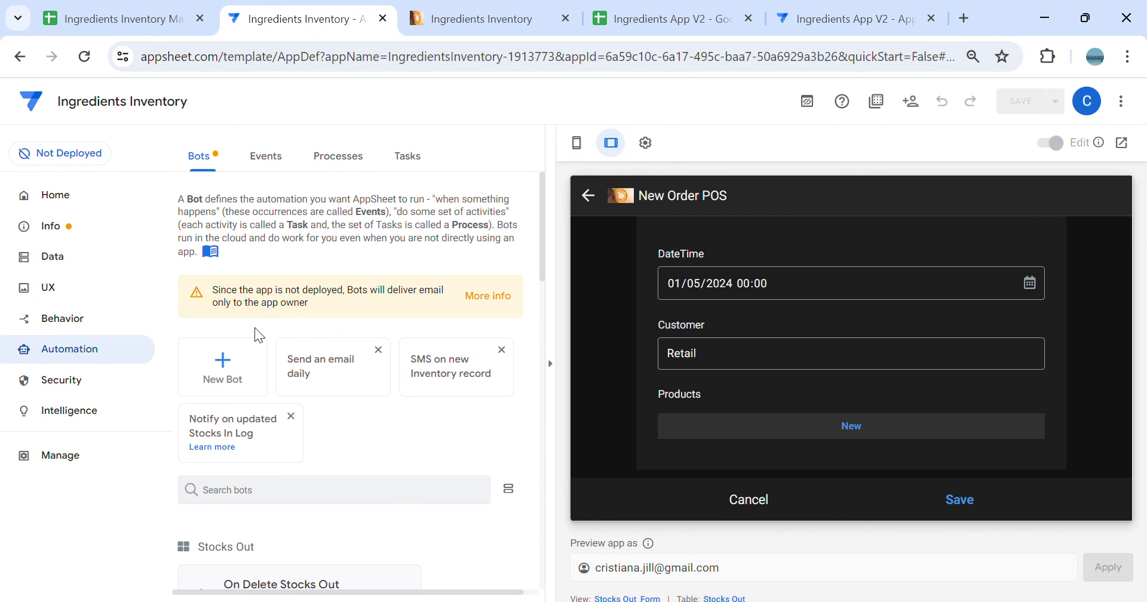
{"action": "scroll", "coordinate": [308, 404], "scroll_direction": "down", "scroll_amount": 3}
{"action": "scroll", "coordinate": [307, 405], "scroll_direction": "down", "scroll_amount": 5}
{"action": "scroll", "coordinate": [404, 431], "scroll_direction": "up", "scroll_amount": 3}
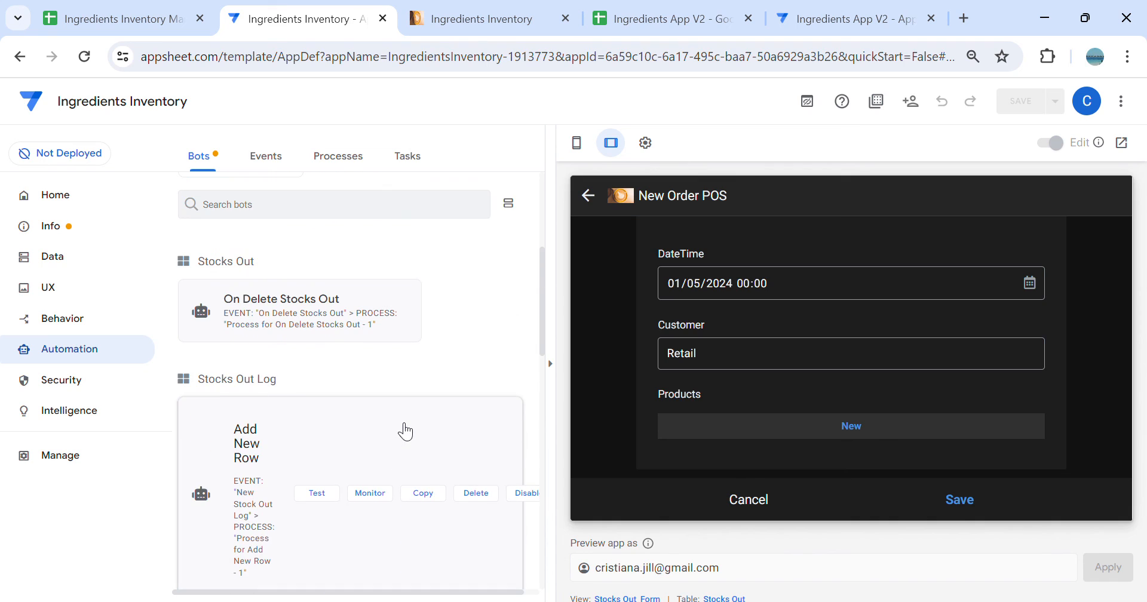
{"action": "scroll", "coordinate": [395, 382], "scroll_direction": "down", "scroll_amount": 5}
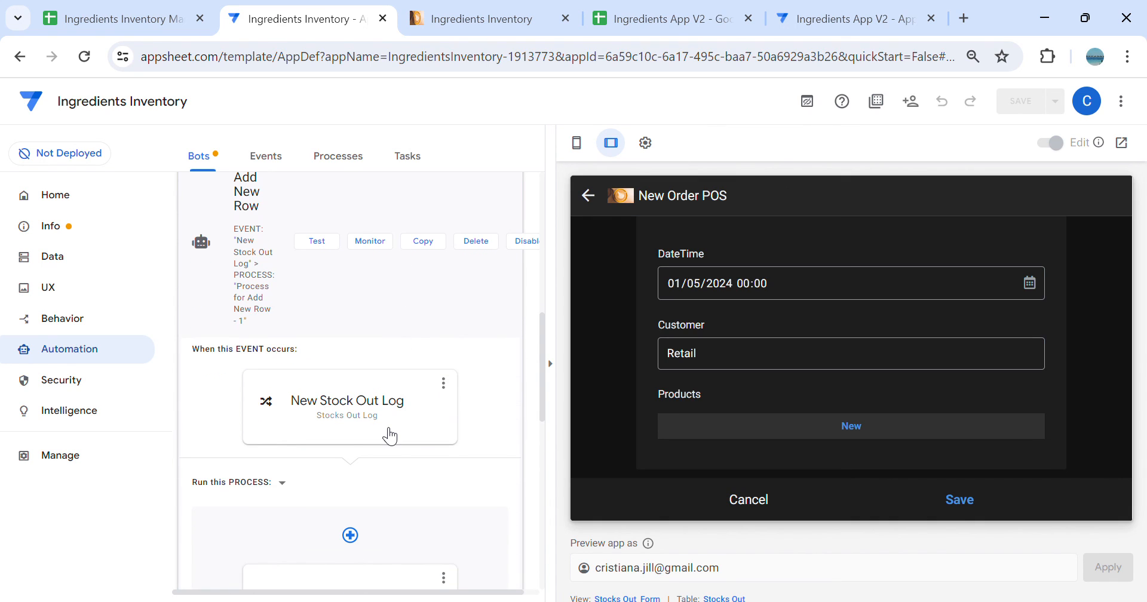
{"action": "left_click", "coordinate": [392, 436]}
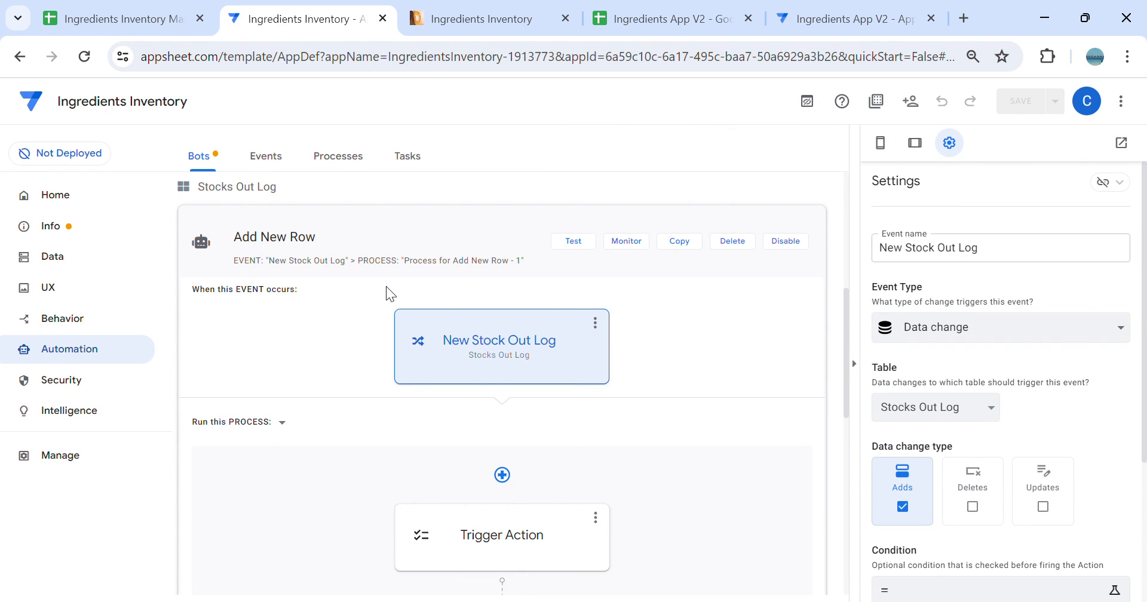
In Ingredients App V2, rename the new bot as Add New Row to Ingredients Log
{"action": "left_click", "coordinate": [878, 10]}
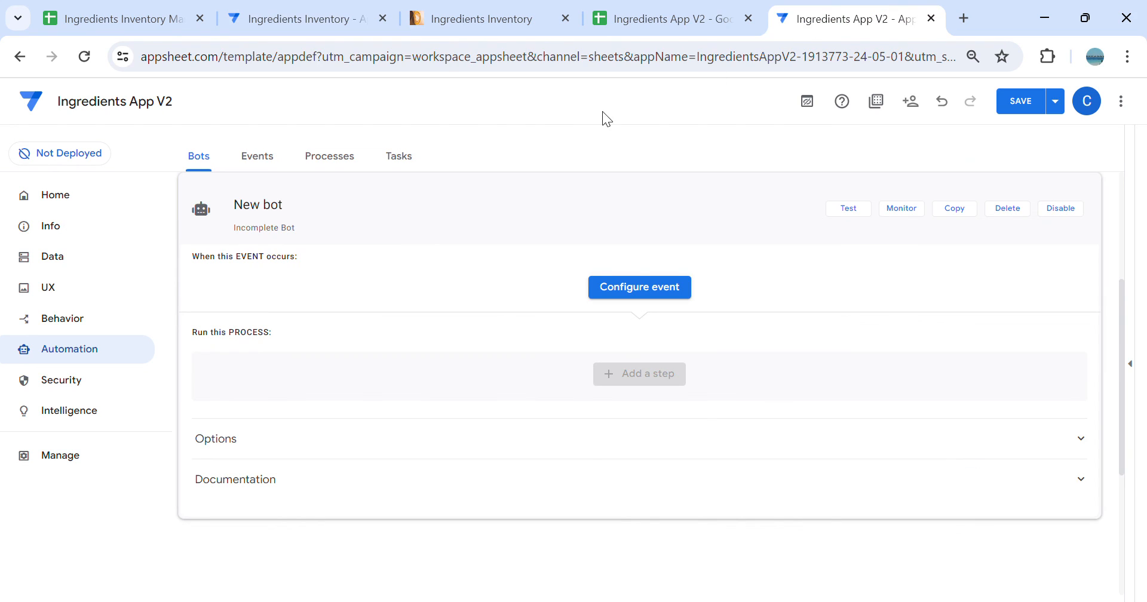
{"action": "left_click", "coordinate": [257, 204]}
{"action": "type", "text": "a"}
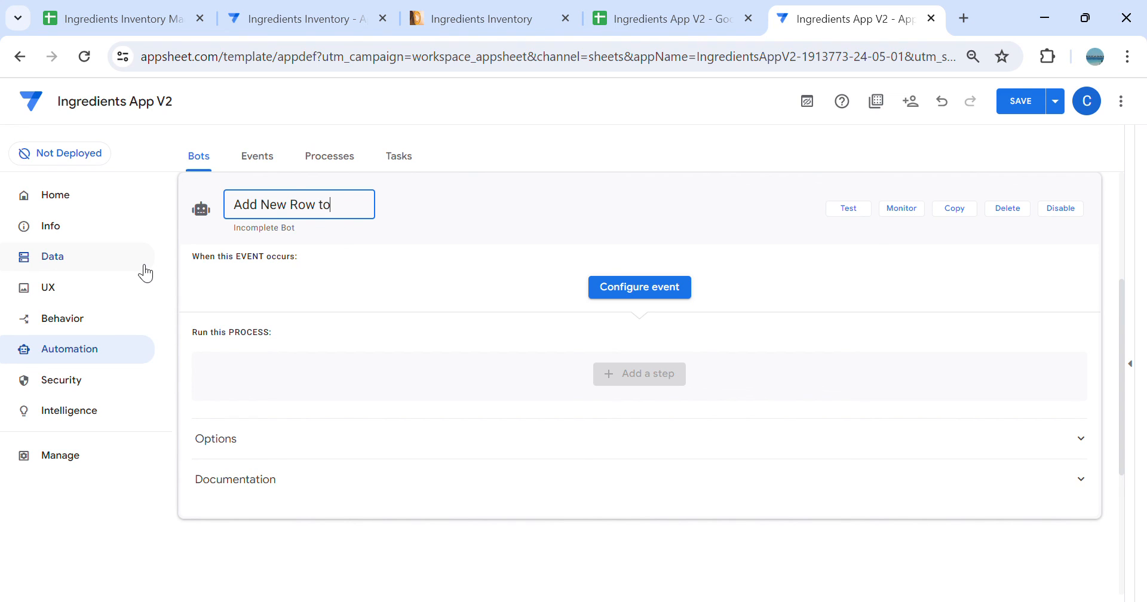
{"action": "type", "text": "dd New Row to Ingredient"}
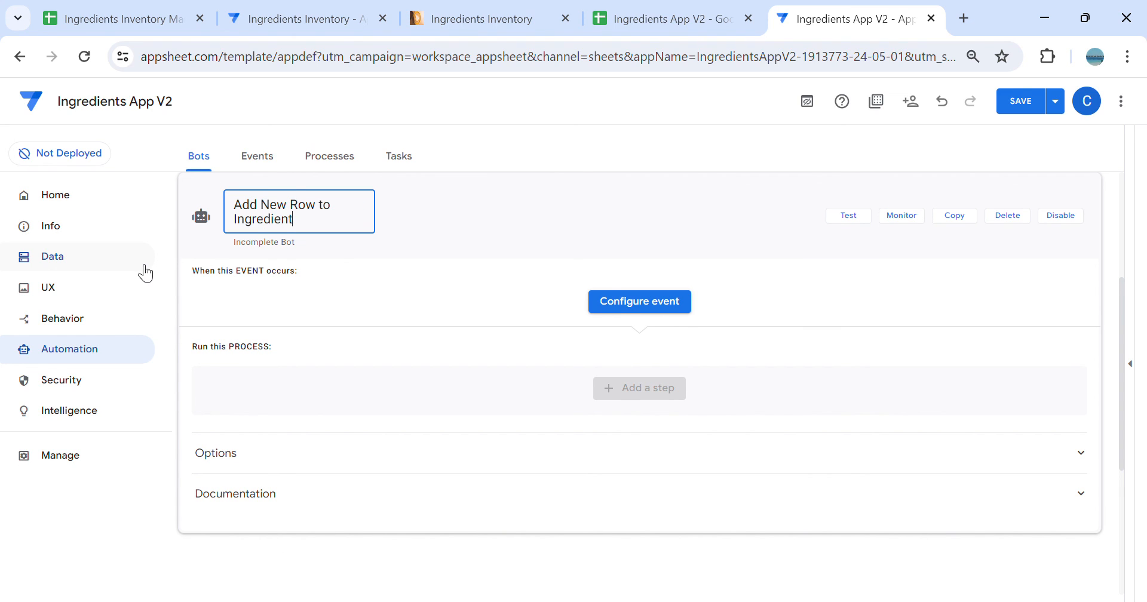
{"action": "type", "text": "s Log"}
{"action": "key", "text": "Tab"}
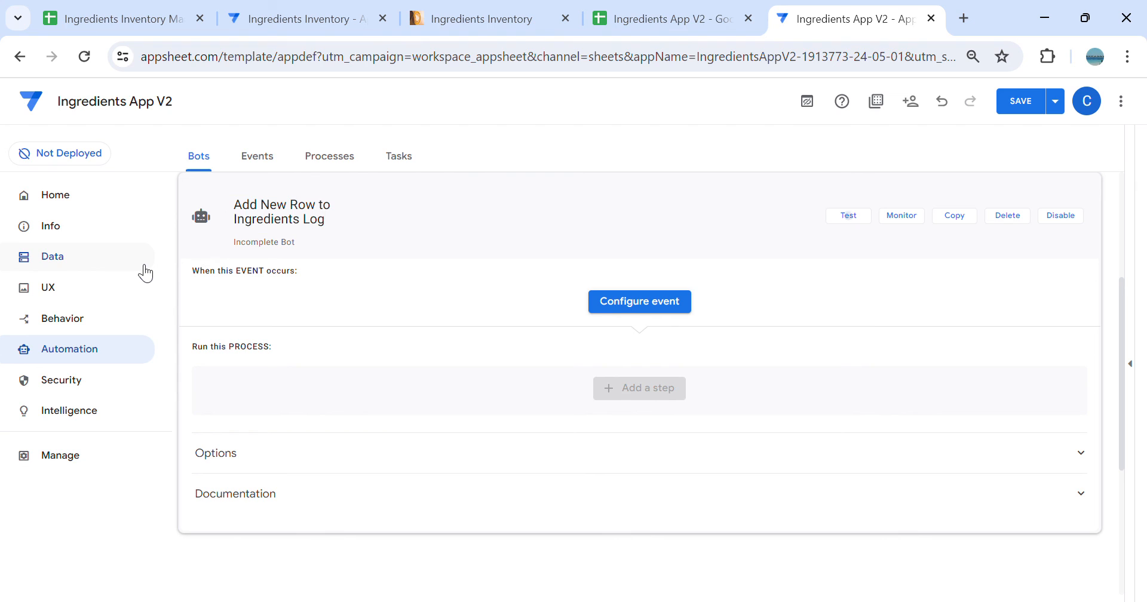
Check the Ingredients Log sheet in the Ingredients App V2 spreadsheet, and return to the app editor
{"action": "left_click", "coordinate": [651, 20]}
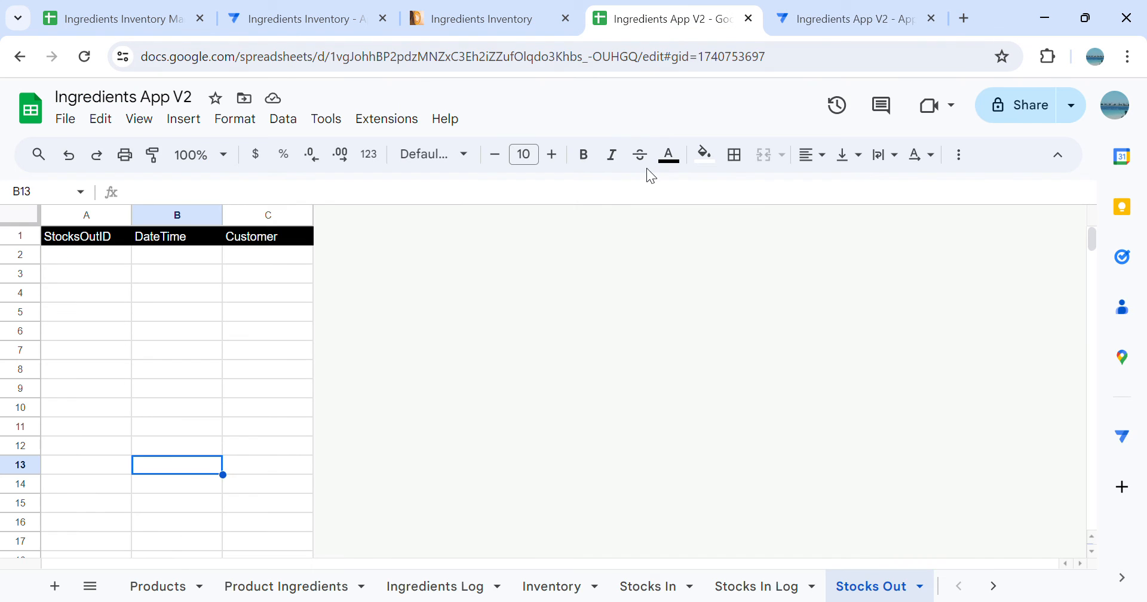
{"action": "left_click", "coordinate": [456, 586]}
{"action": "left_click", "coordinate": [840, 18]}
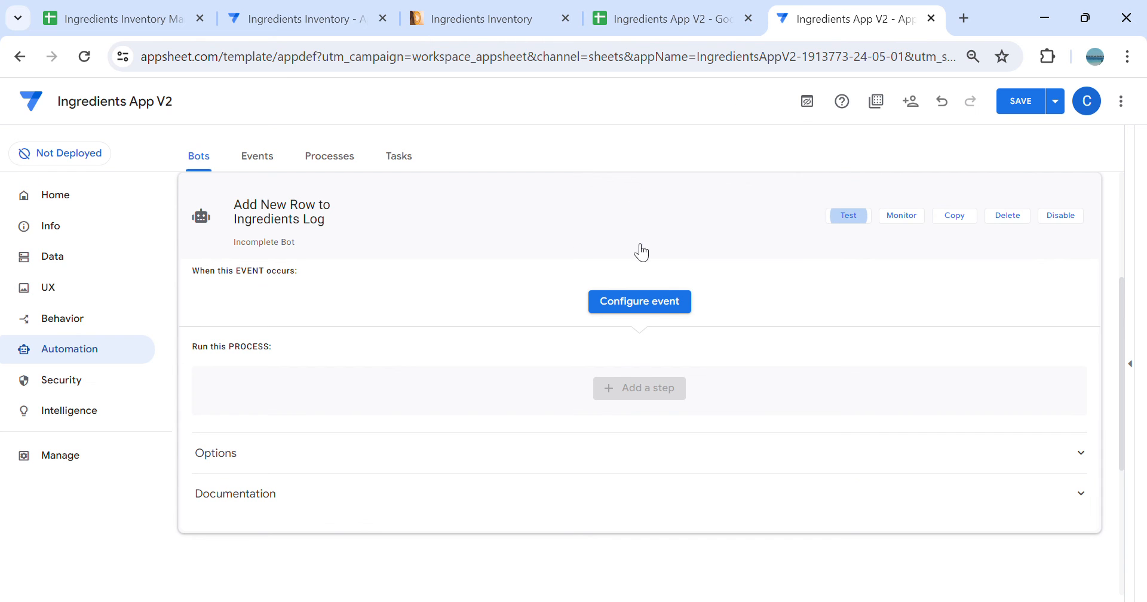
Configure a custom event for the bot and name it When New Row is Added
{"action": "left_click", "coordinate": [661, 300]}
{"action": "left_click", "coordinate": [549, 507]}
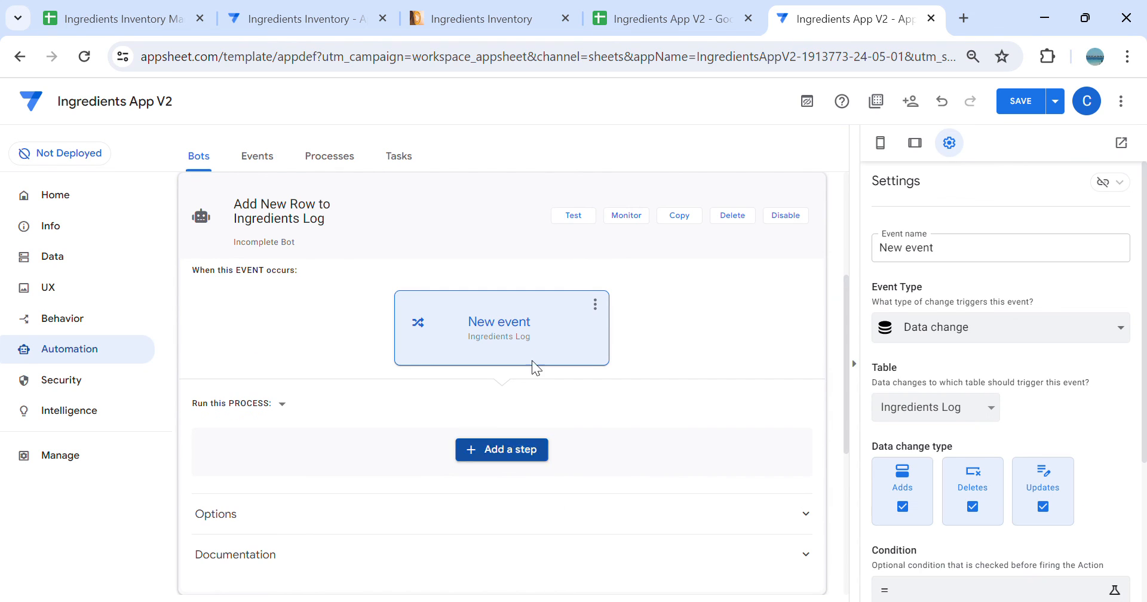
{"action": "key", "text": "ctrl+a"}
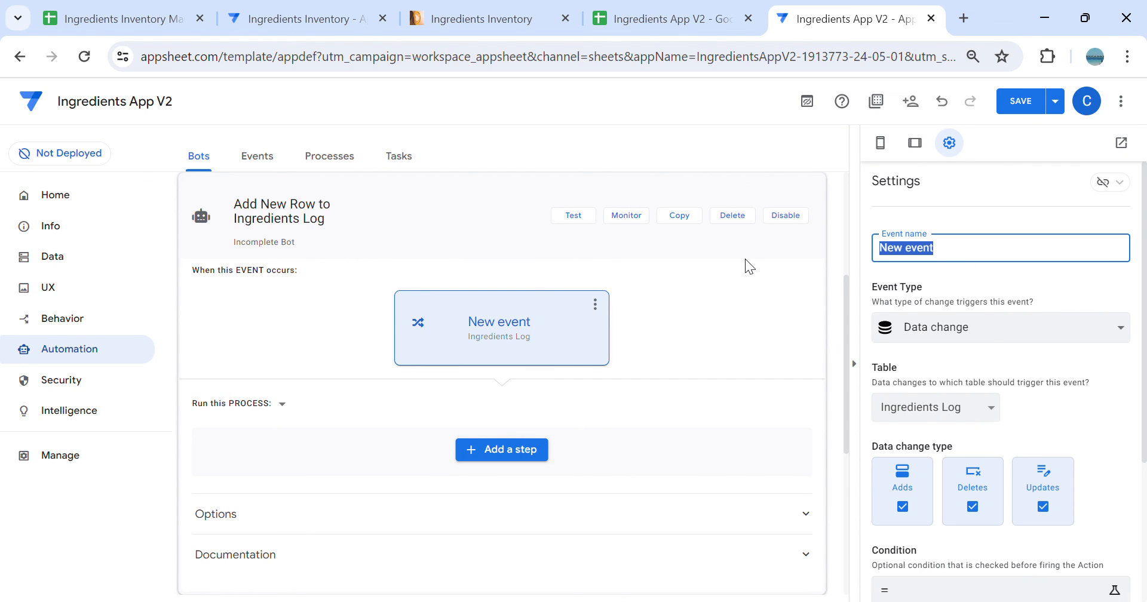
{"action": "type", "text": "When New Ro"}
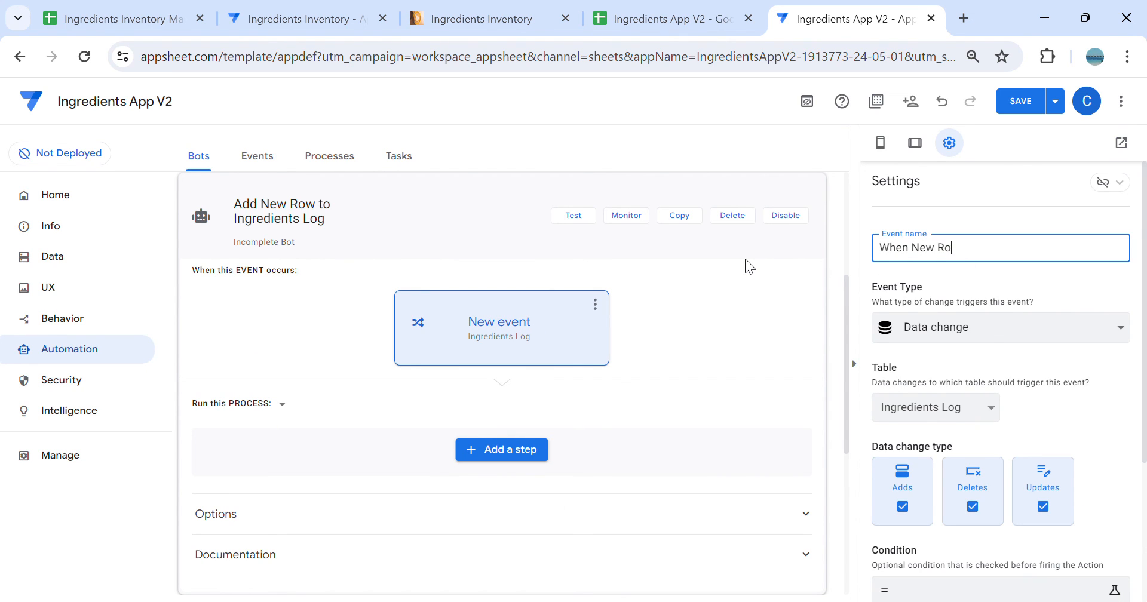
{"action": "type", "text": "w is Added"}
Following the Ingredients Inventory event, set the event's table to Stocks Out Log and limit its data change type to Adds
{"action": "left_click", "coordinate": [971, 428]}
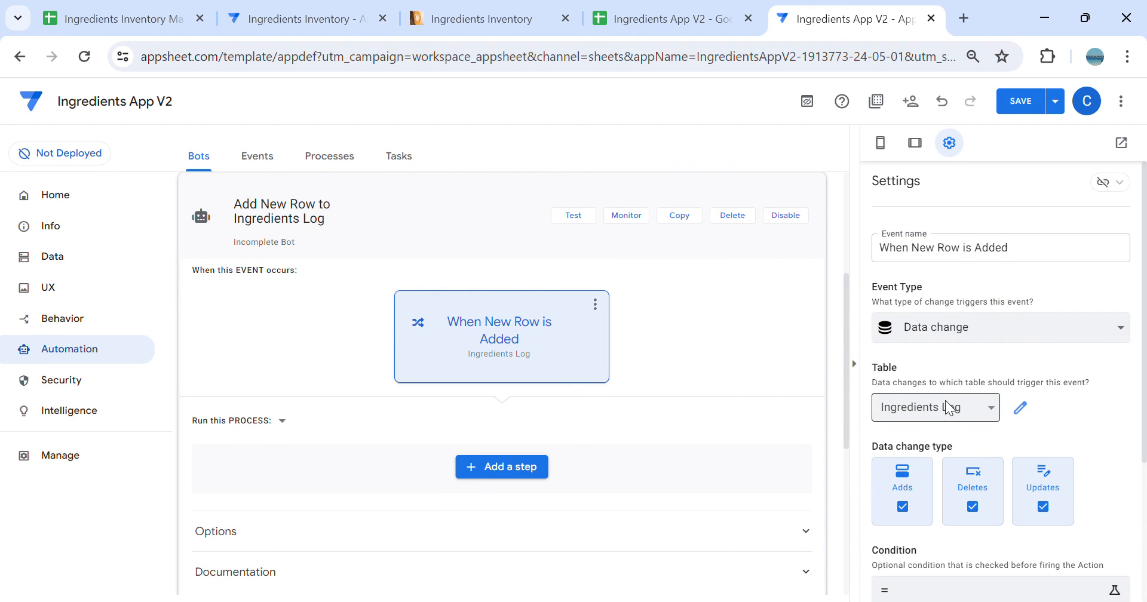
{"action": "left_click", "coordinate": [295, 42]}
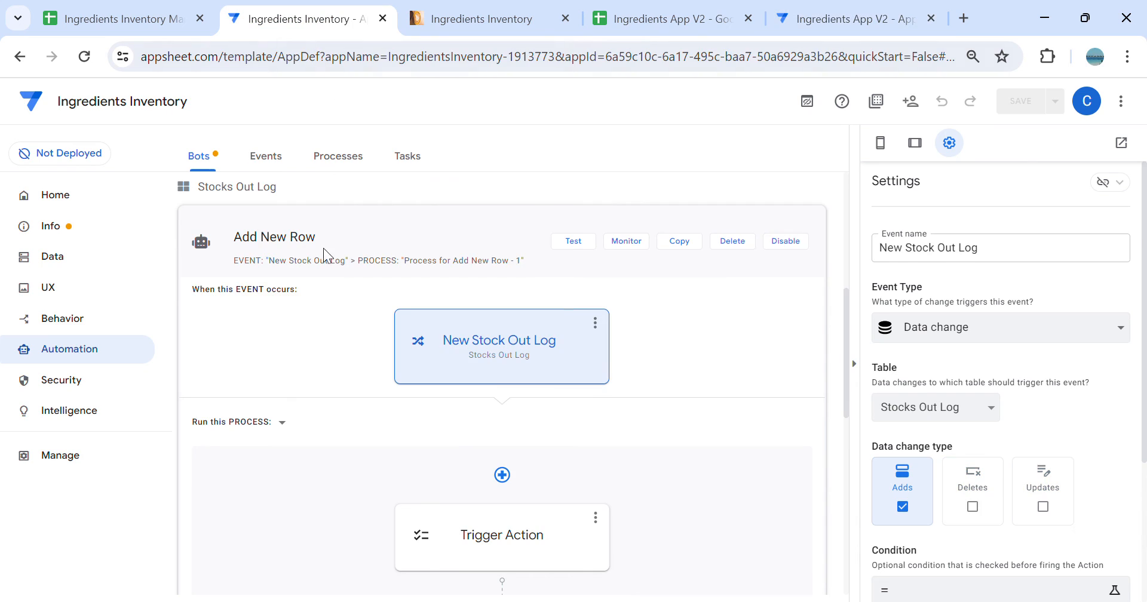
{"action": "left_click", "coordinate": [837, 5]}
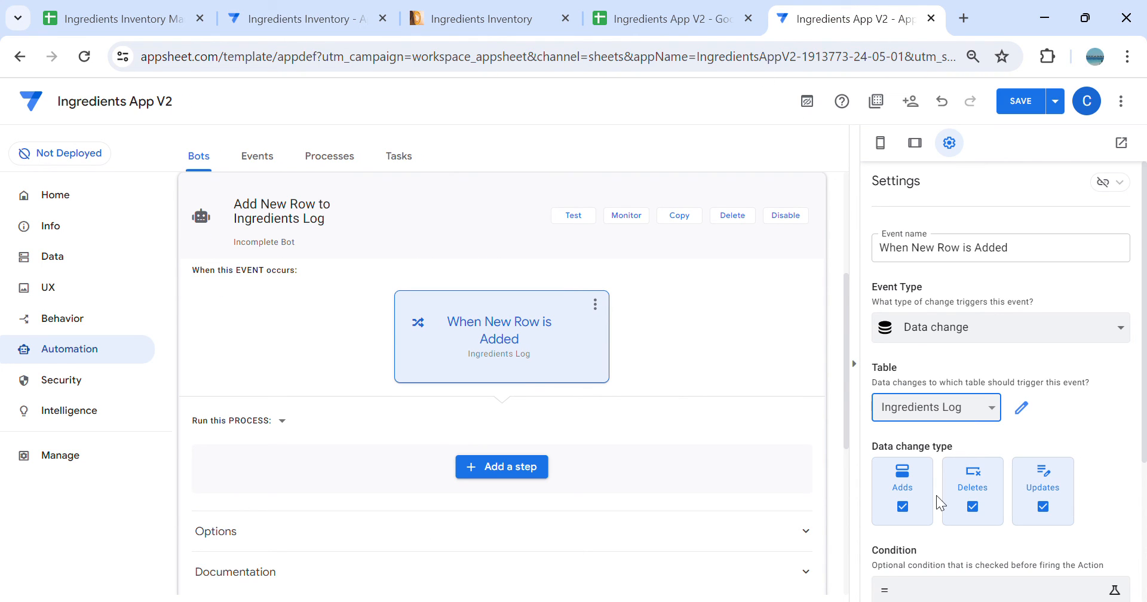
{"action": "left_click", "coordinate": [952, 529]}
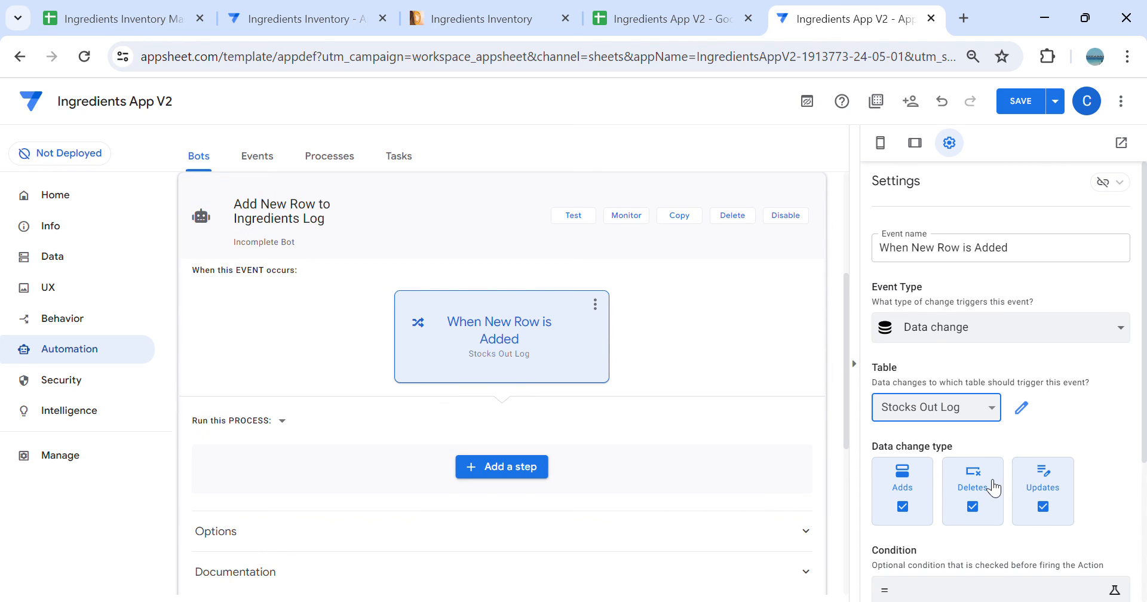
{"action": "left_click", "coordinate": [973, 507]}
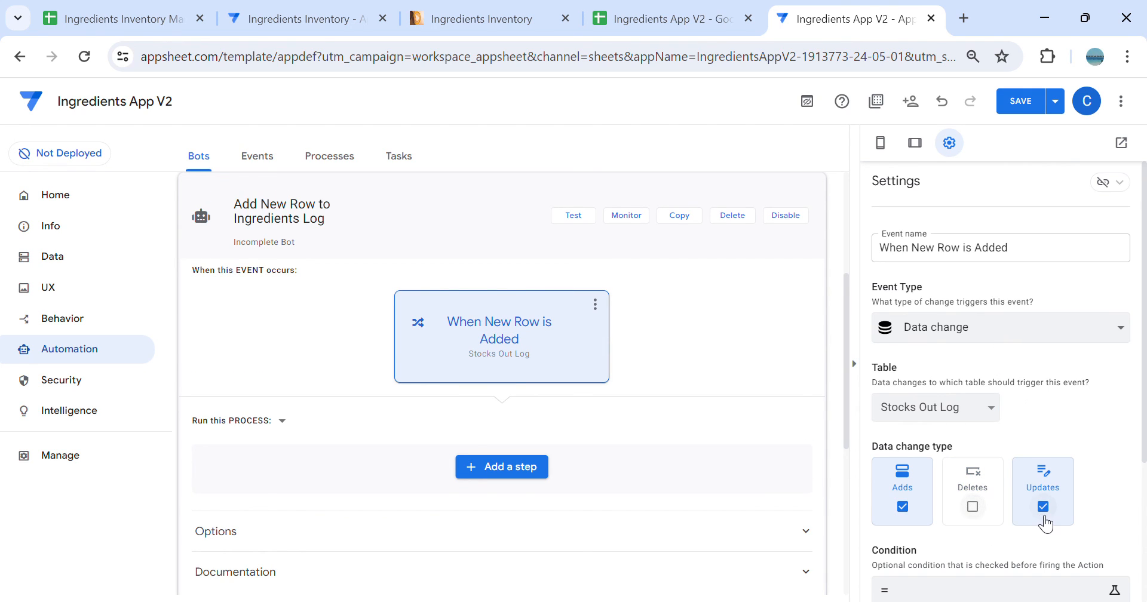
{"action": "left_click", "coordinate": [1043, 507]}
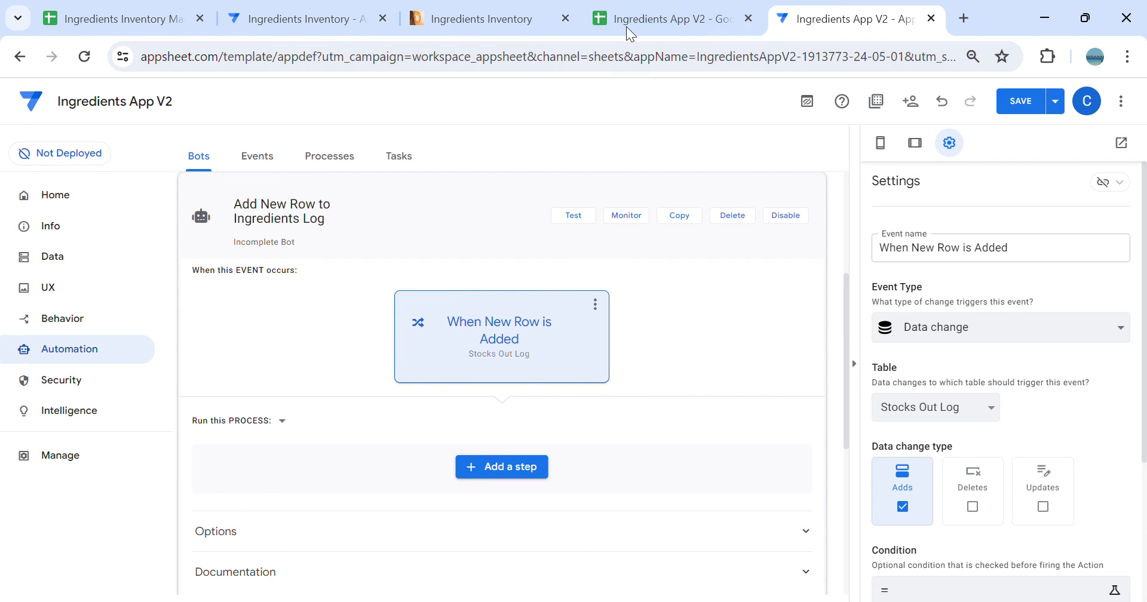
Compare the POS order form and Inventory view of the running Ingredients Inventory app, and return to the Ingredients App V2 editor
{"action": "left_click", "coordinate": [520, 13]}
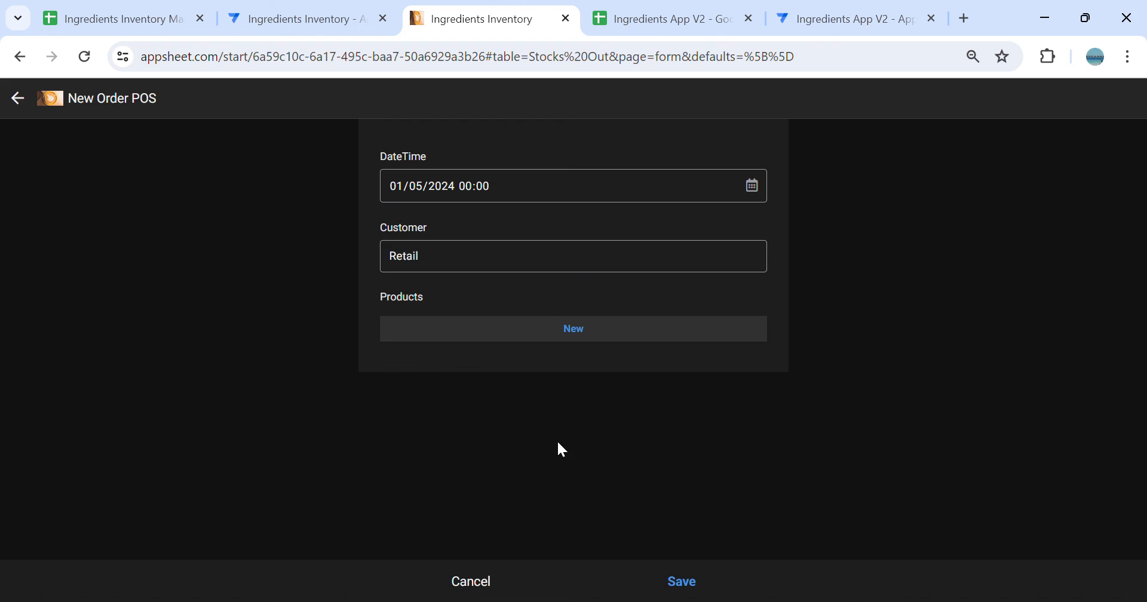
{"action": "left_click", "coordinate": [487, 591]}
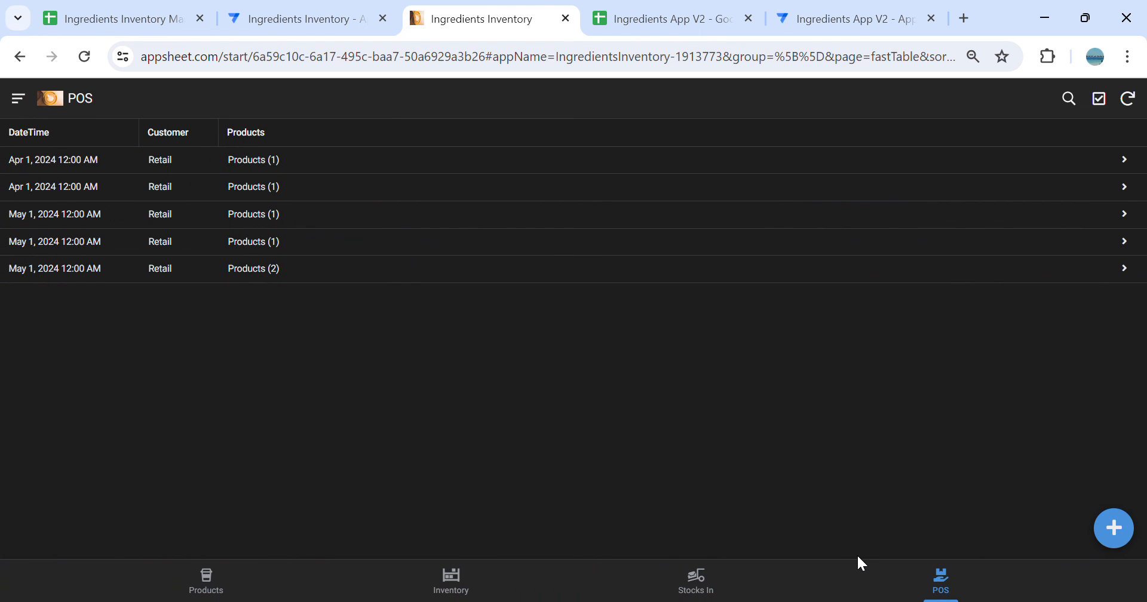
{"action": "left_click", "coordinate": [479, 592]}
{"action": "left_click", "coordinate": [1015, 574]}
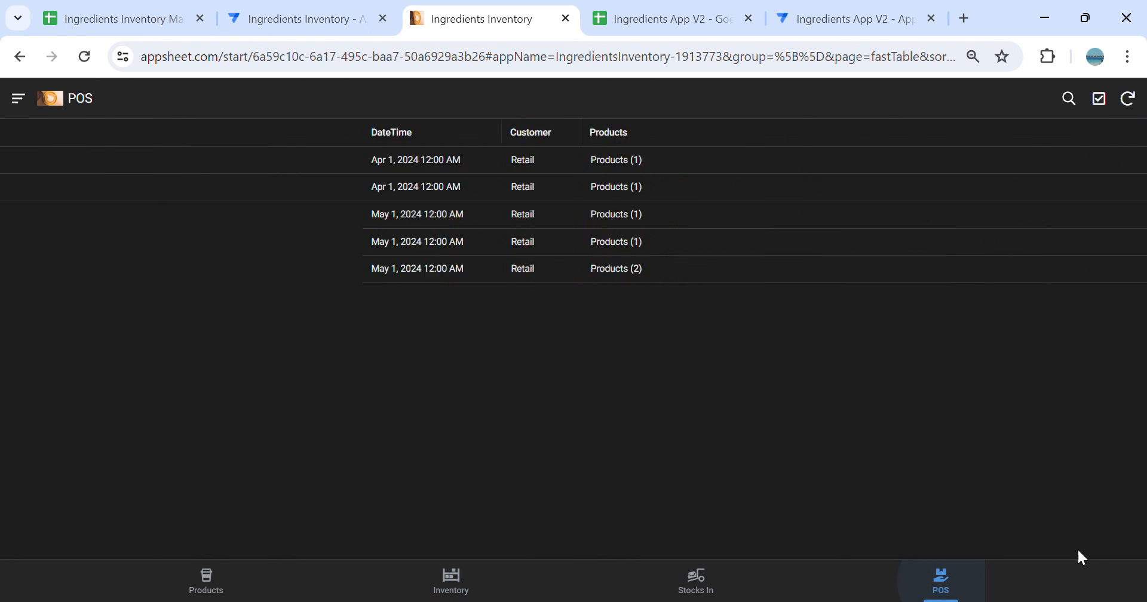
{"action": "left_click", "coordinate": [1115, 538]}
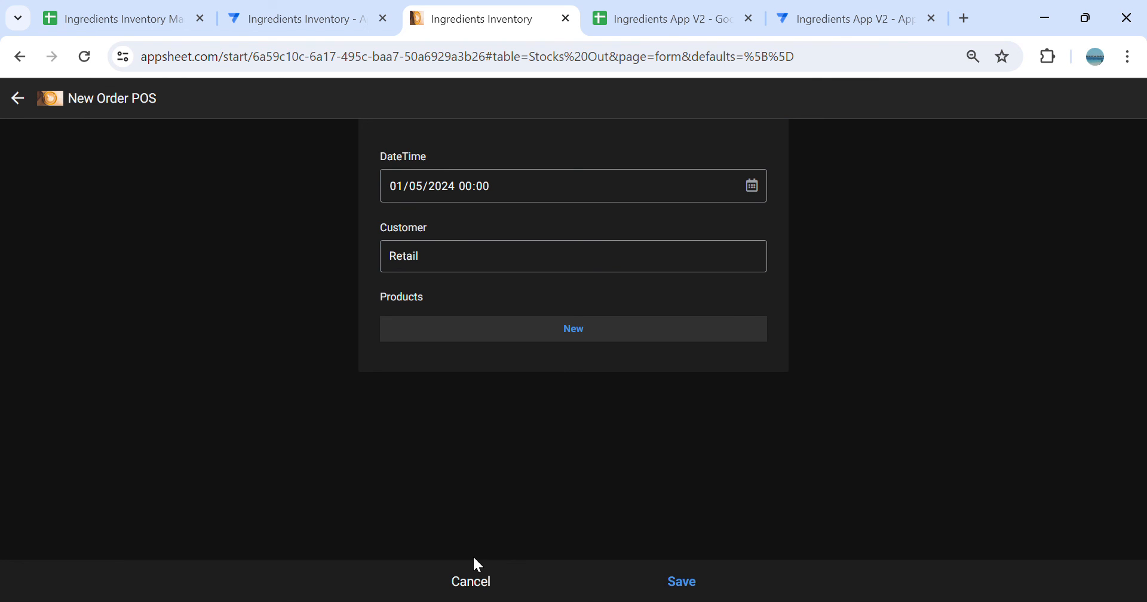
{"action": "left_click", "coordinate": [485, 585]}
{"action": "left_click", "coordinate": [468, 591]}
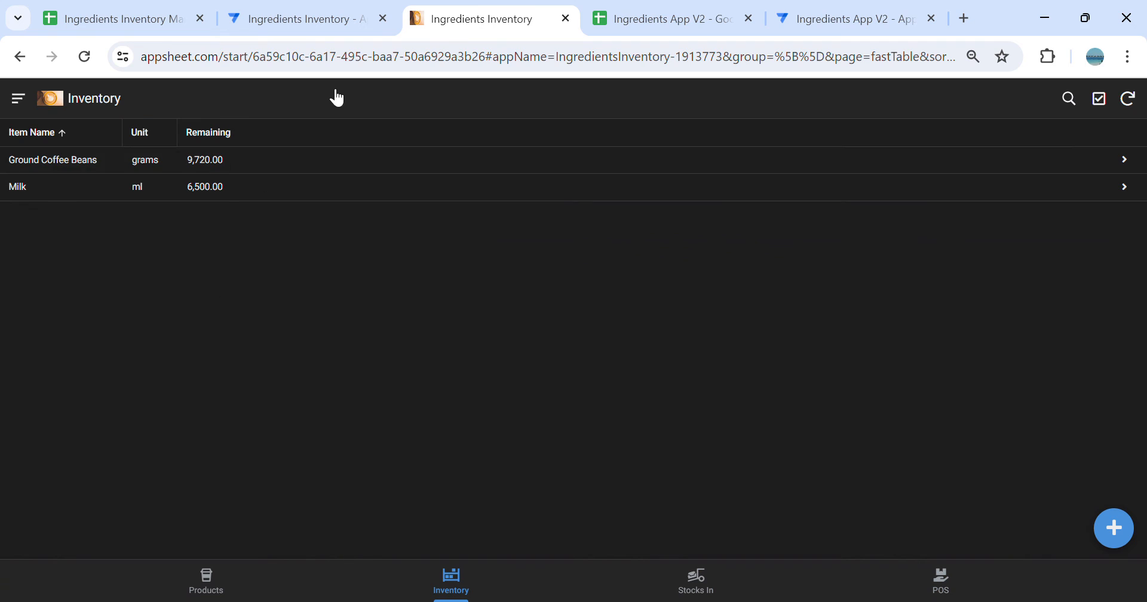
{"action": "left_click", "coordinate": [872, 18]}
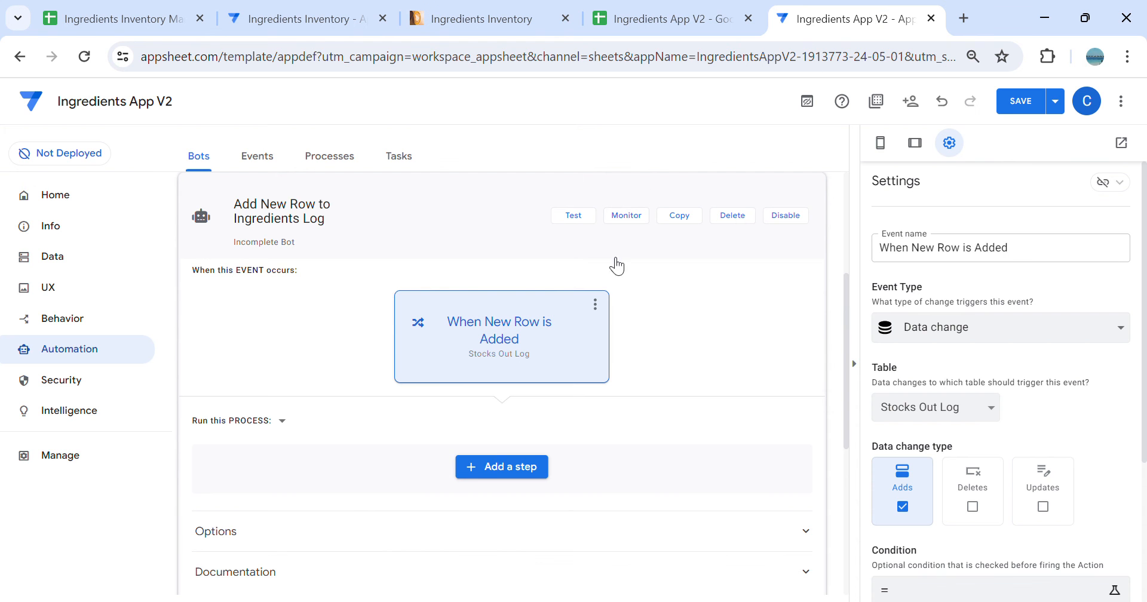
Add a custom step to the bot's process and name it Trigger Add Row
{"action": "scroll", "coordinate": [658, 430], "scroll_direction": "down", "scroll_amount": 2}
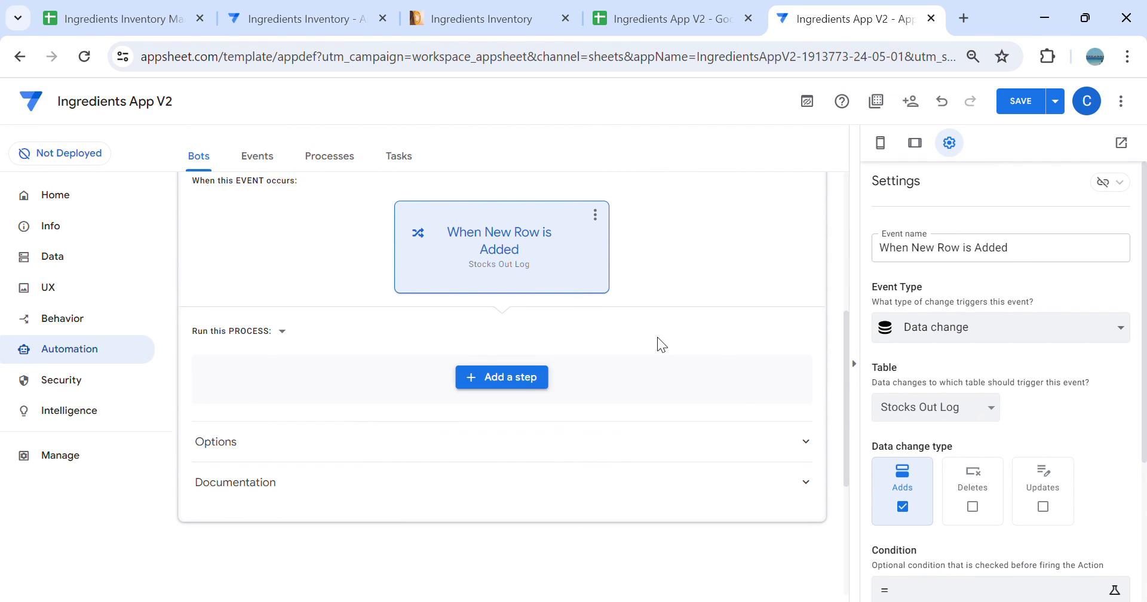
{"action": "left_click", "coordinate": [541, 377]}
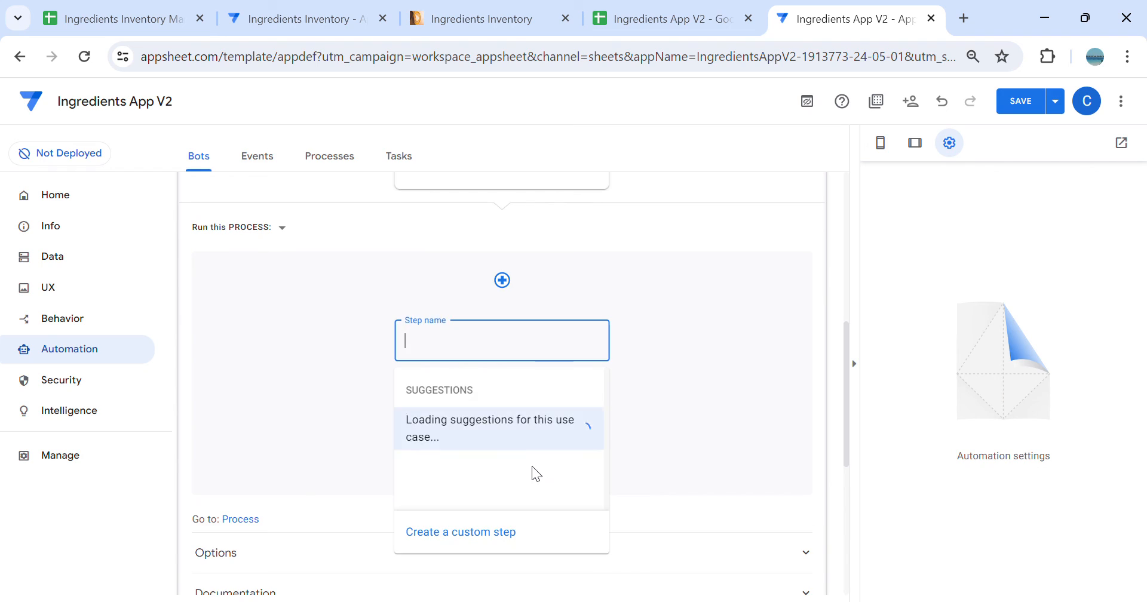
{"action": "left_click", "coordinate": [509, 532]}
{"action": "left_click", "coordinate": [549, 339]}
{"action": "left_click_drag", "start_coordinate": [553, 357], "coordinate": [315, 347]}
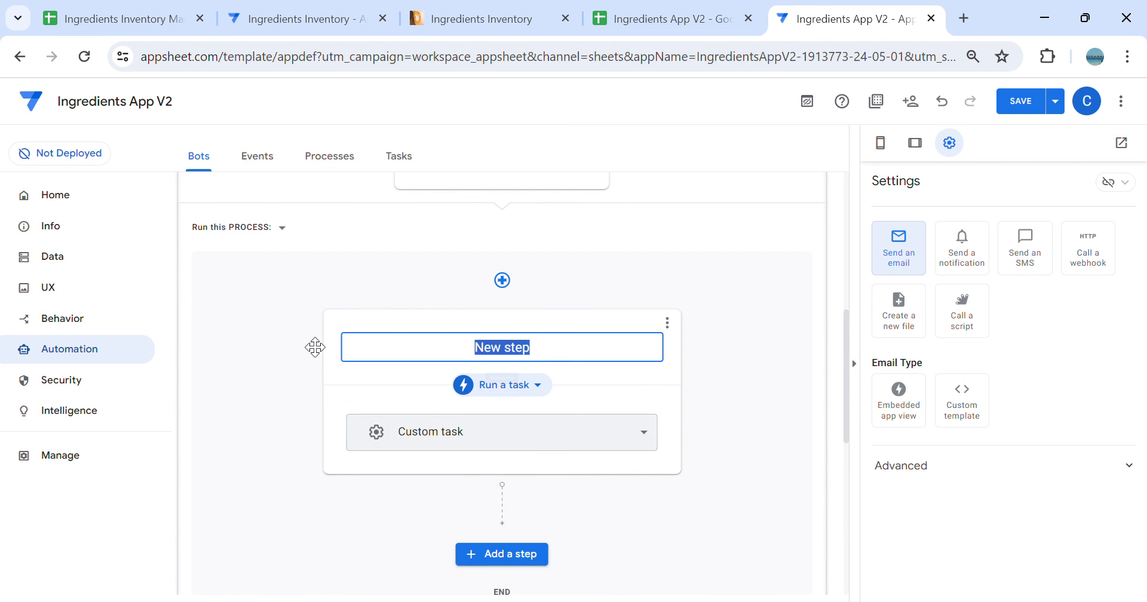
{"action": "key", "text": "BackSpace"}
{"action": "type", "text": "Trigg"}
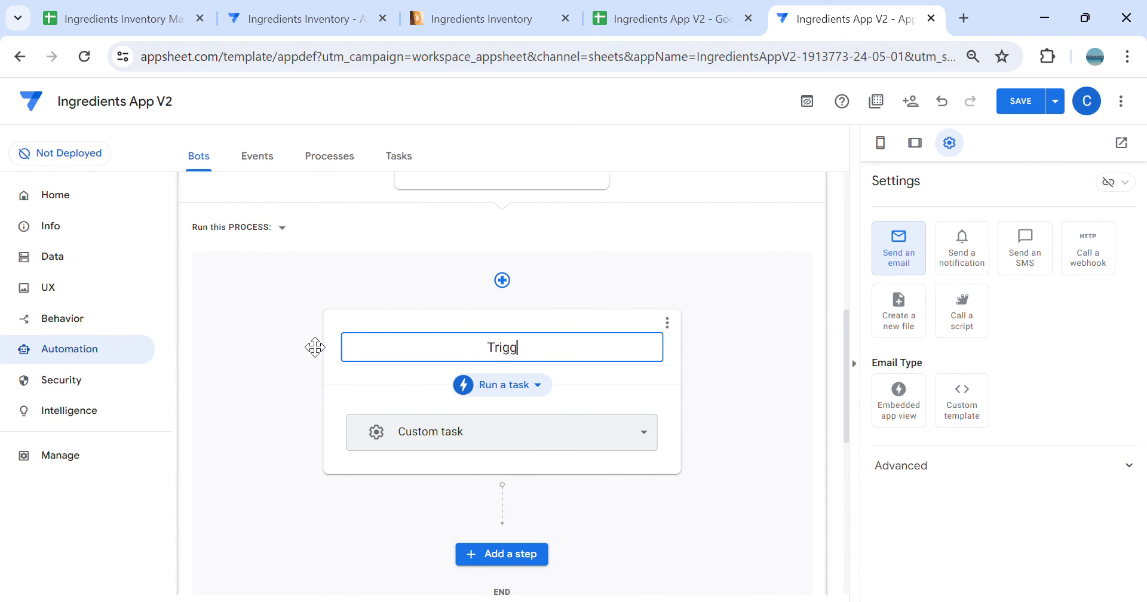
{"action": "type", "text": "er Add Row"}
{"action": "key", "text": "Return"}
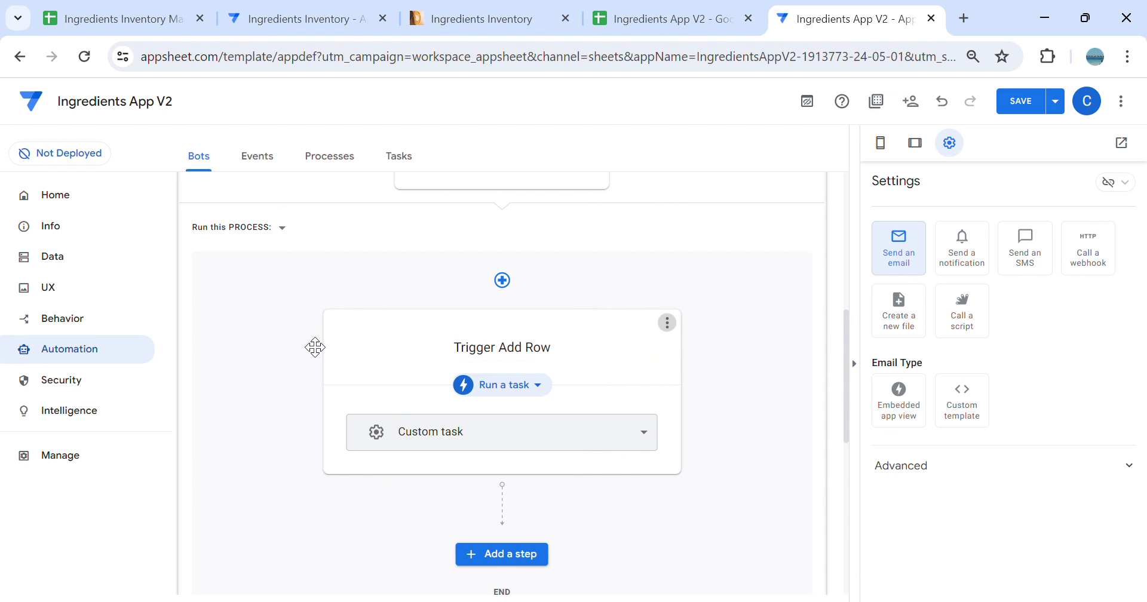
Make the step run the existing data action Trigger Add Row To Ingredients Log, and save the app
{"action": "left_click", "coordinate": [624, 430]}
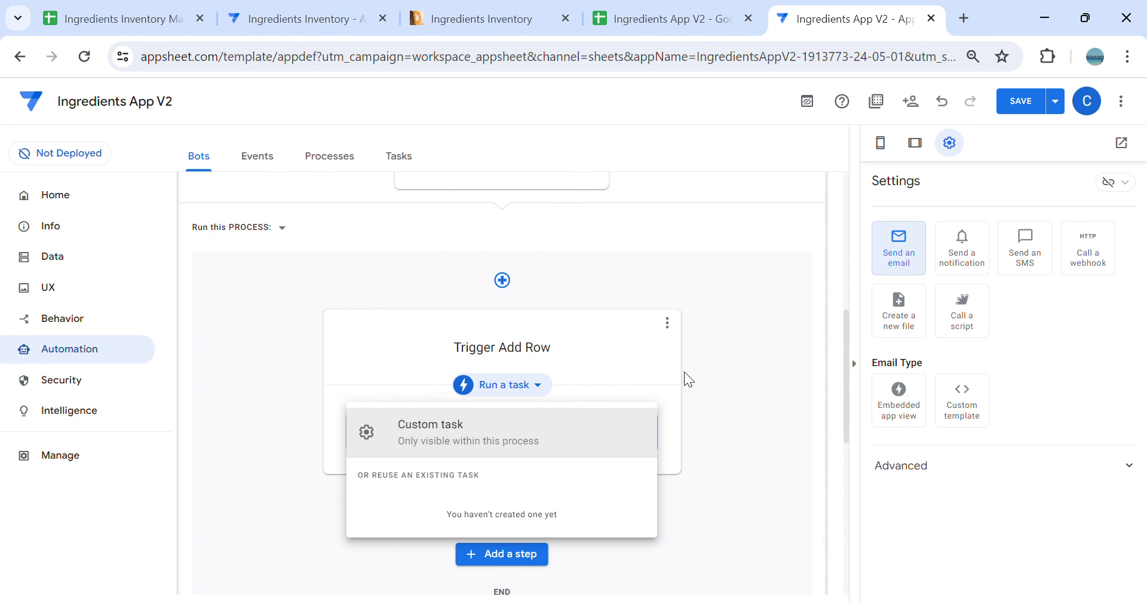
{"action": "left_click", "coordinate": [536, 395]}
{"action": "left_click", "coordinate": [536, 392]}
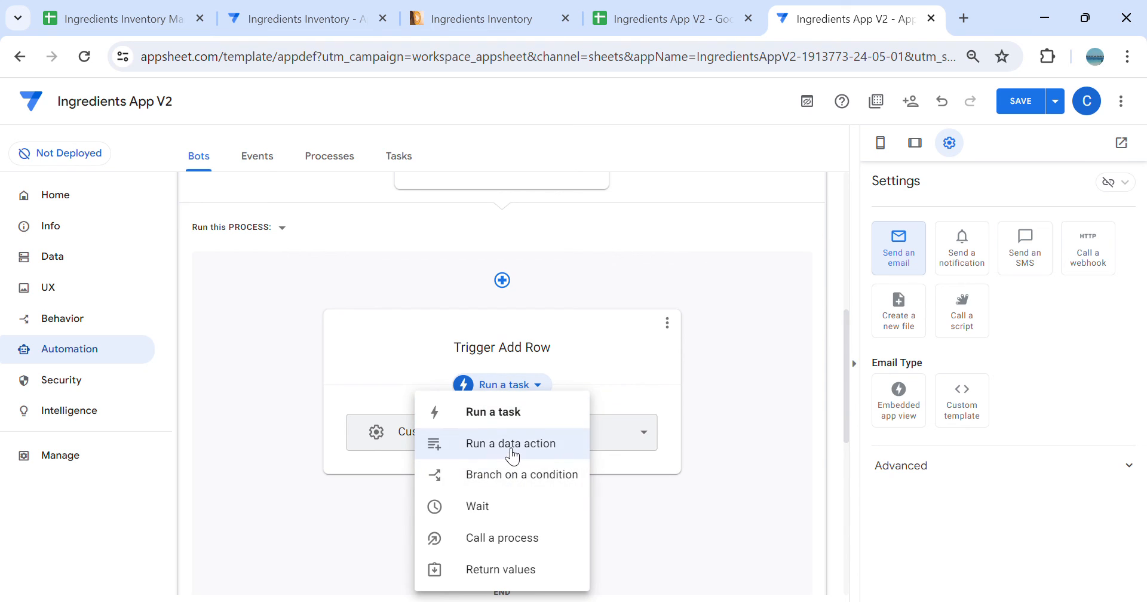
{"action": "left_click", "coordinate": [512, 443]}
{"action": "left_click", "coordinate": [630, 442]}
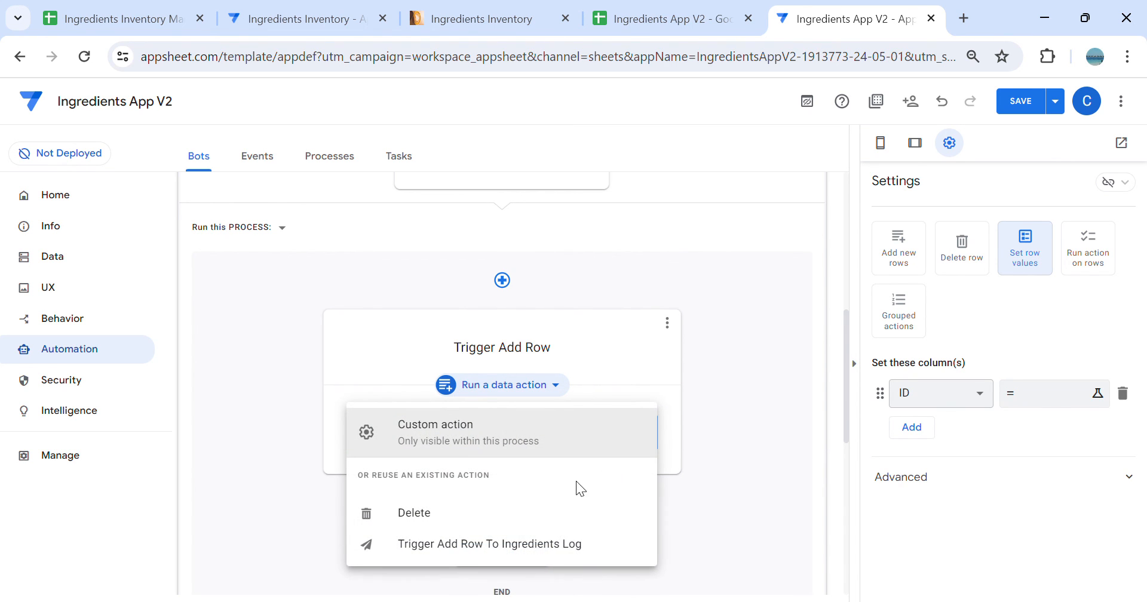
{"action": "left_click", "coordinate": [440, 545]}
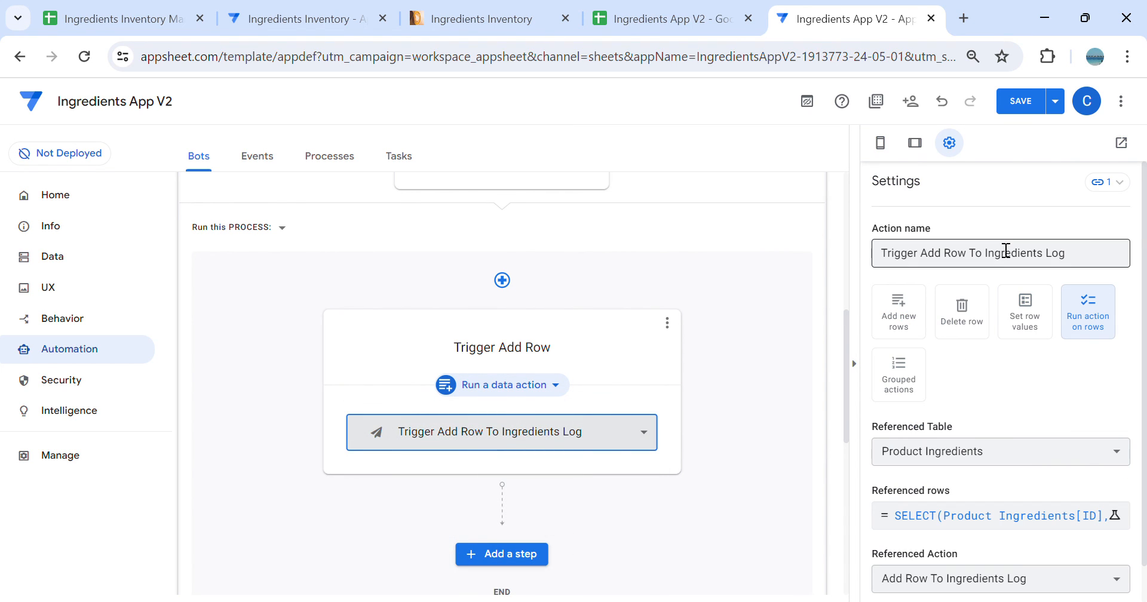
{"action": "left_click", "coordinate": [1025, 103]}
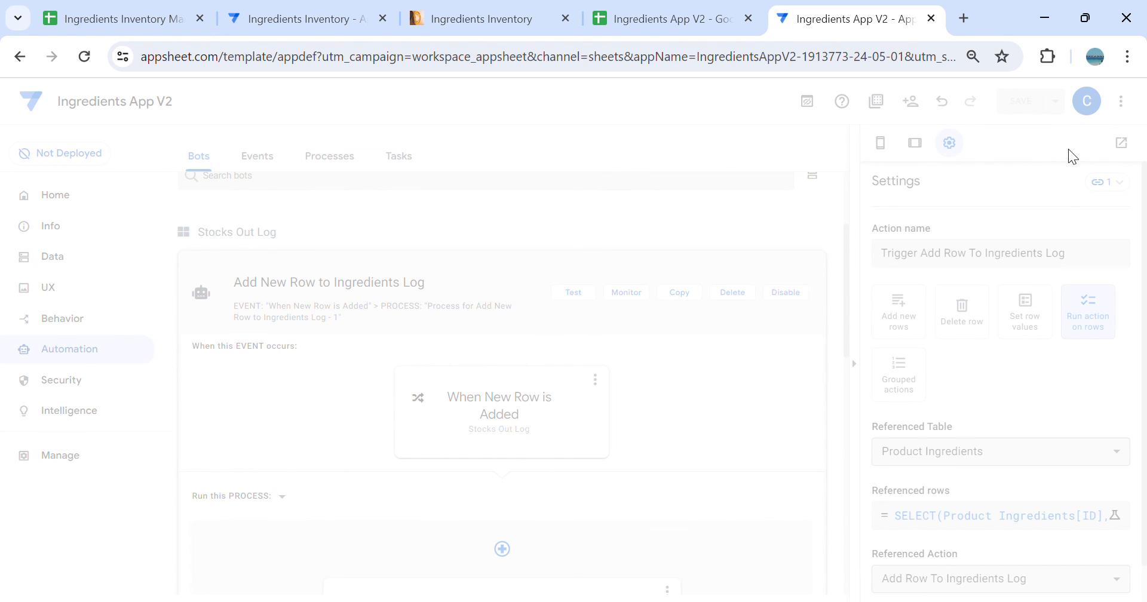
Go to the app's data tables, collapse the Inventory table's settings, and leave the previewed Stocks Out form for the Inventory view
{"action": "left_click", "coordinate": [75, 263]}
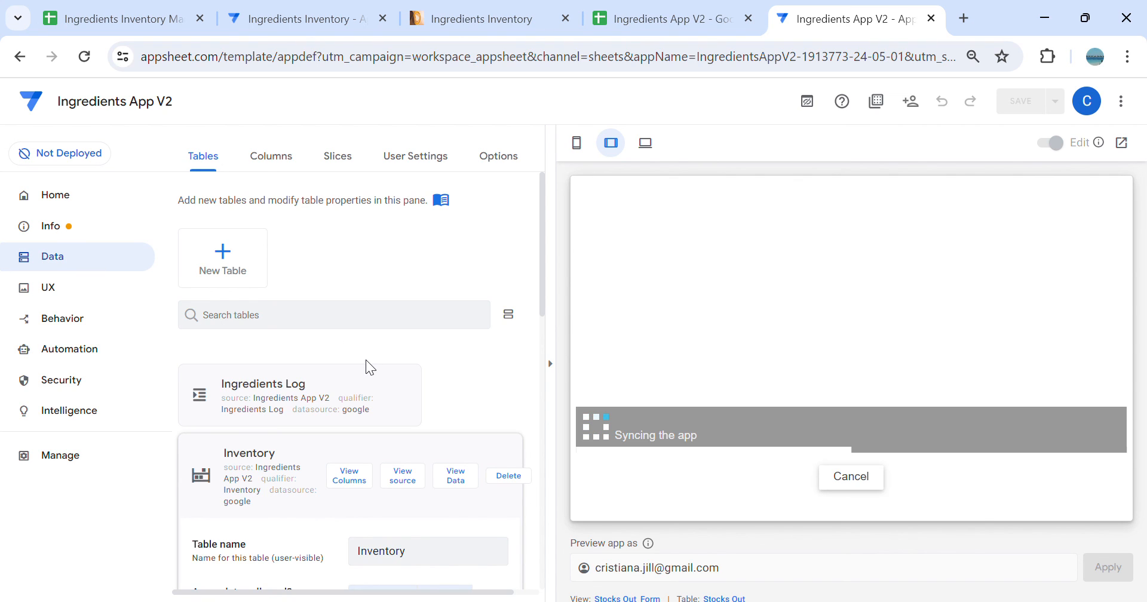
{"action": "left_click", "coordinate": [359, 439]}
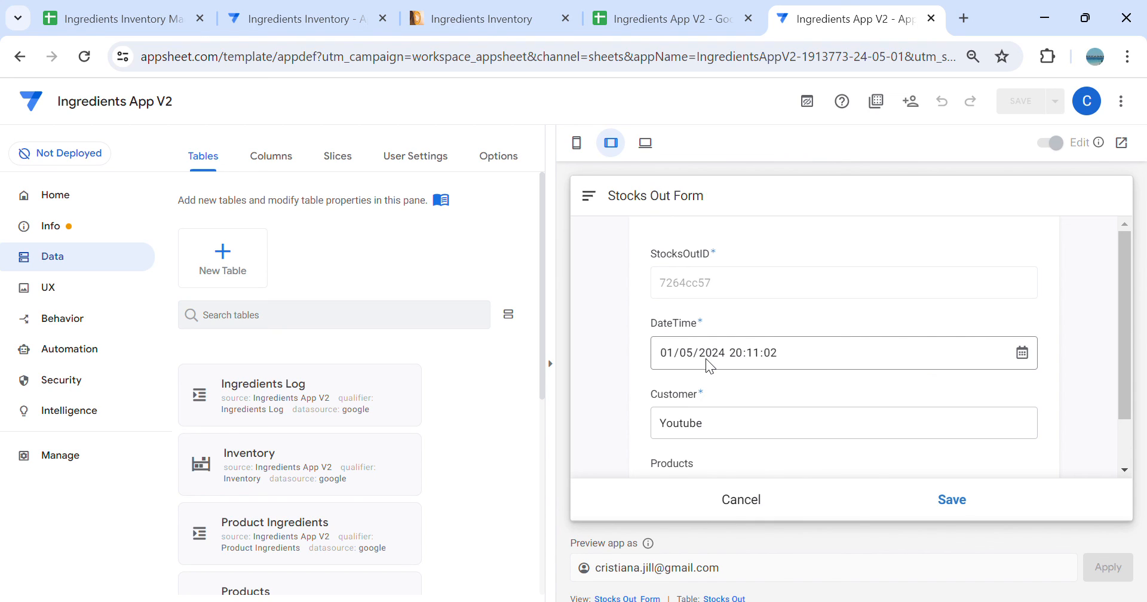
{"action": "left_click", "coordinate": [748, 503]}
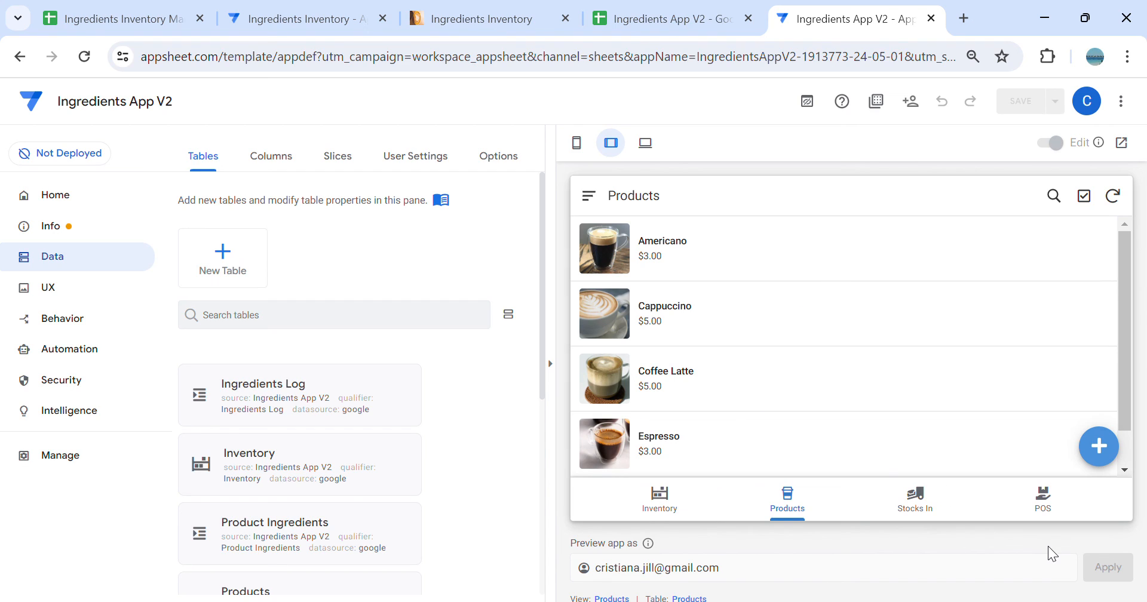
{"action": "left_click", "coordinate": [667, 512]}
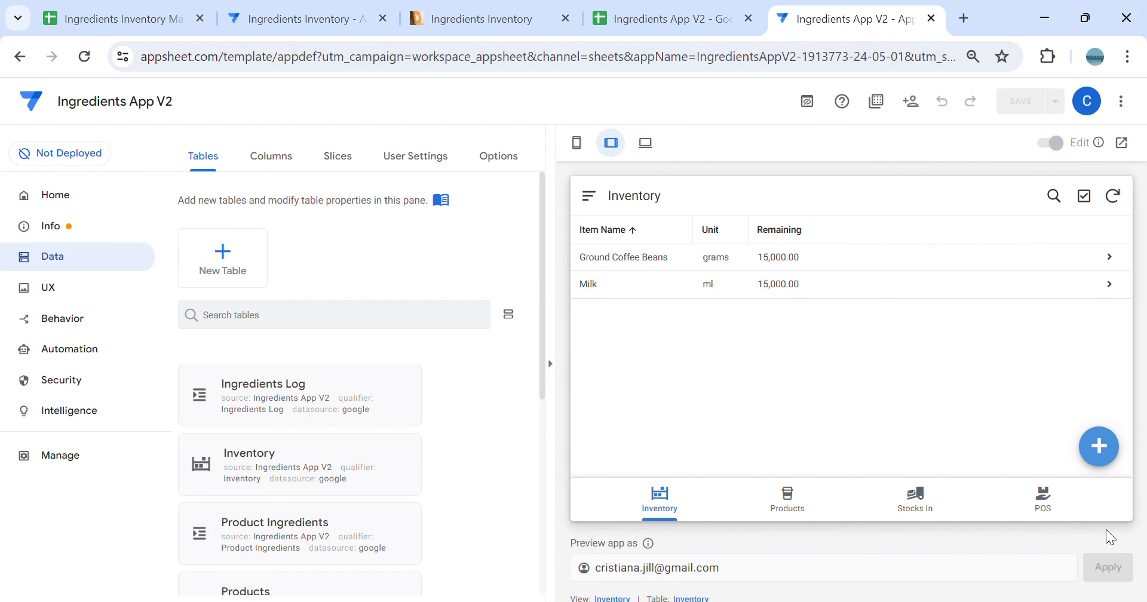
{"action": "left_click", "coordinate": [1042, 501]}
{"action": "left_click", "coordinate": [1113, 457]}
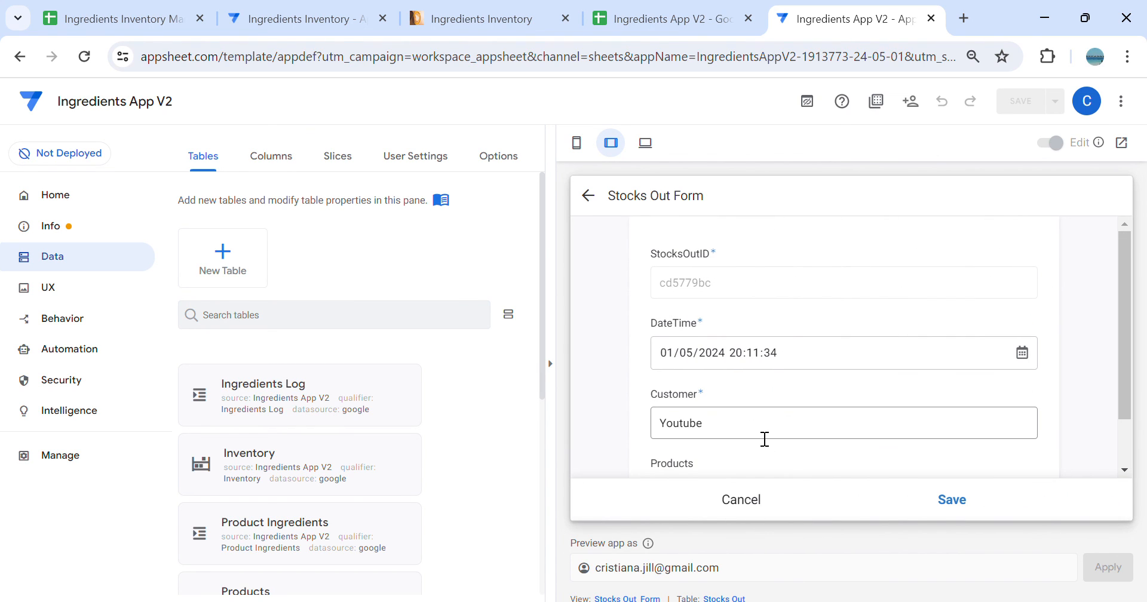
{"action": "scroll", "coordinate": [768, 442], "scroll_direction": "down", "scroll_amount": 1}
{"action": "left_click", "coordinate": [804, 442]}
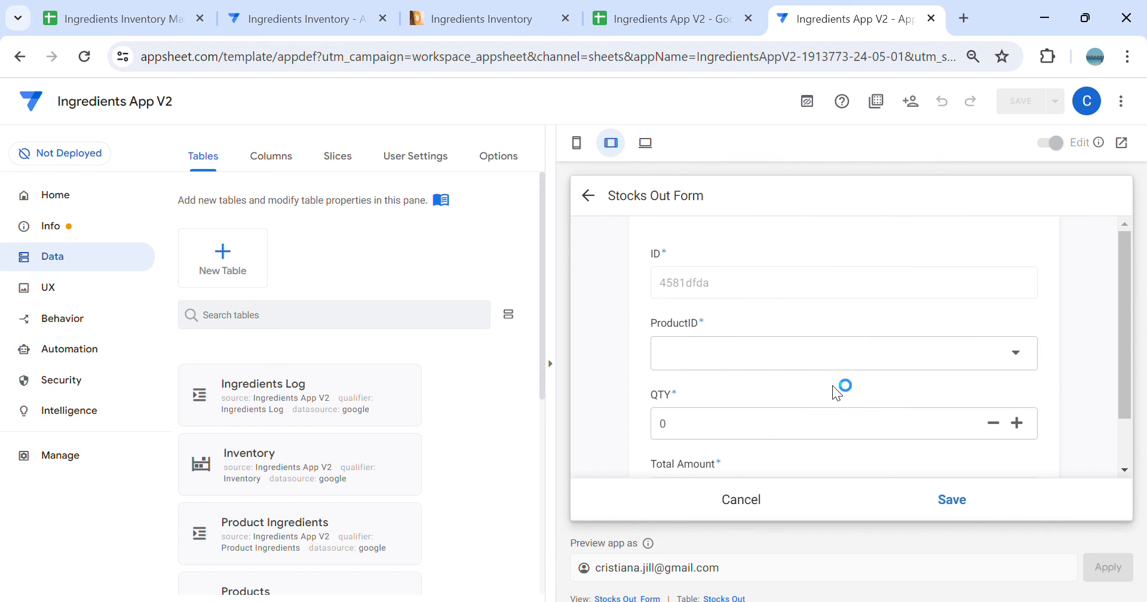
{"action": "left_click", "coordinate": [837, 358]}
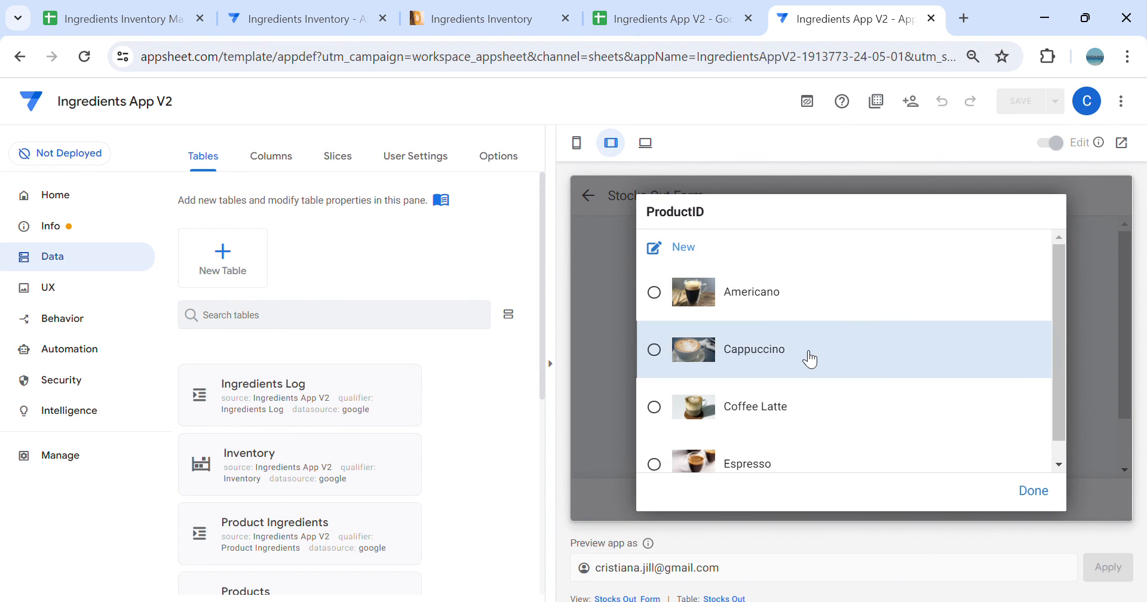
{"action": "left_click", "coordinate": [810, 359]}
{"action": "left_click", "coordinate": [766, 436]}
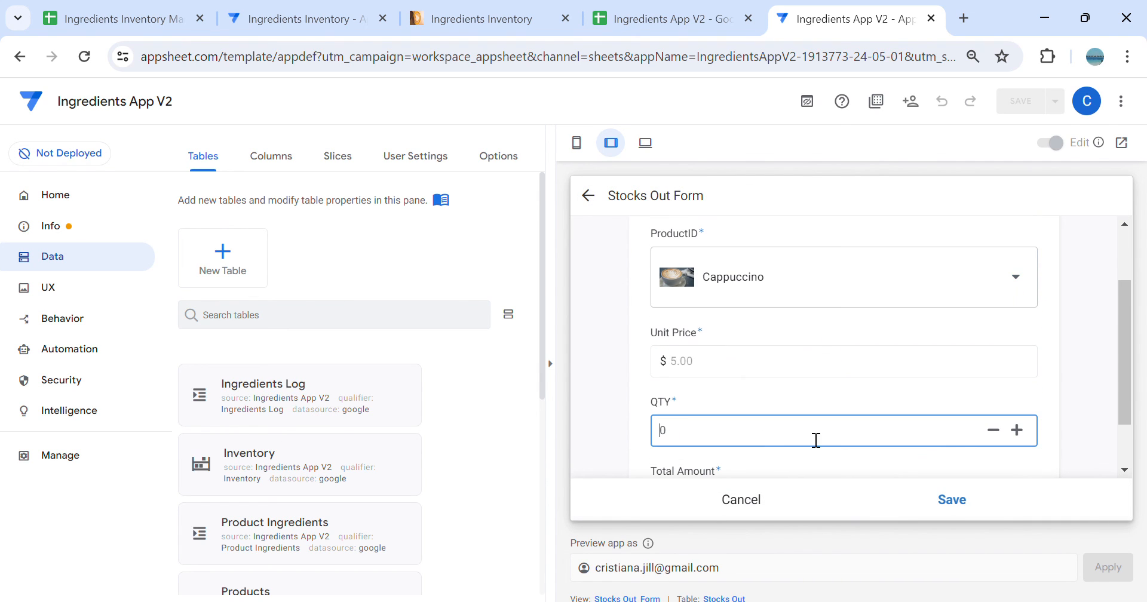
{"action": "type", "text": "100"}
{"action": "key", "text": "BackSpace"}
{"action": "key", "text": "BackSpace"}
{"action": "key", "text": "BackSpace"}
{"action": "left_click", "coordinate": [744, 504]}
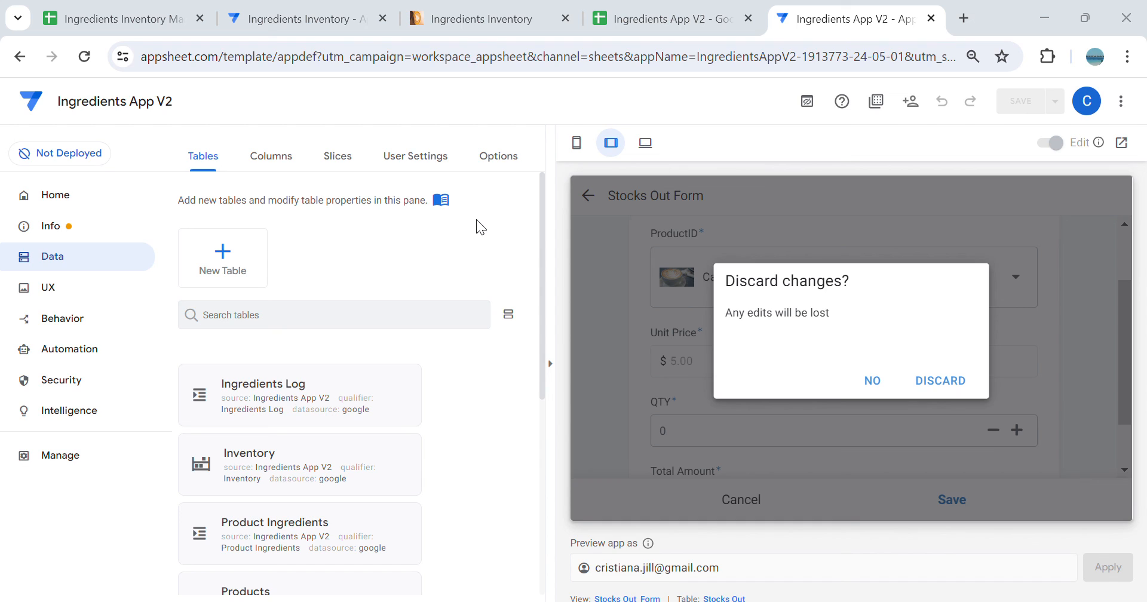
{"action": "left_click", "coordinate": [873, 381]}
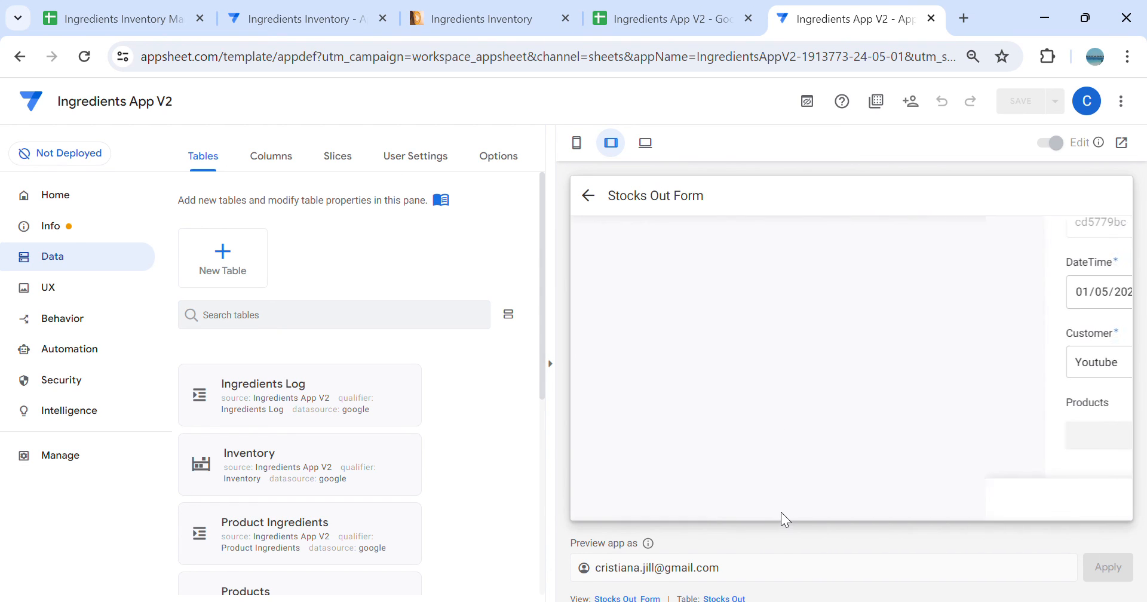
{"action": "left_click", "coordinate": [759, 515]}
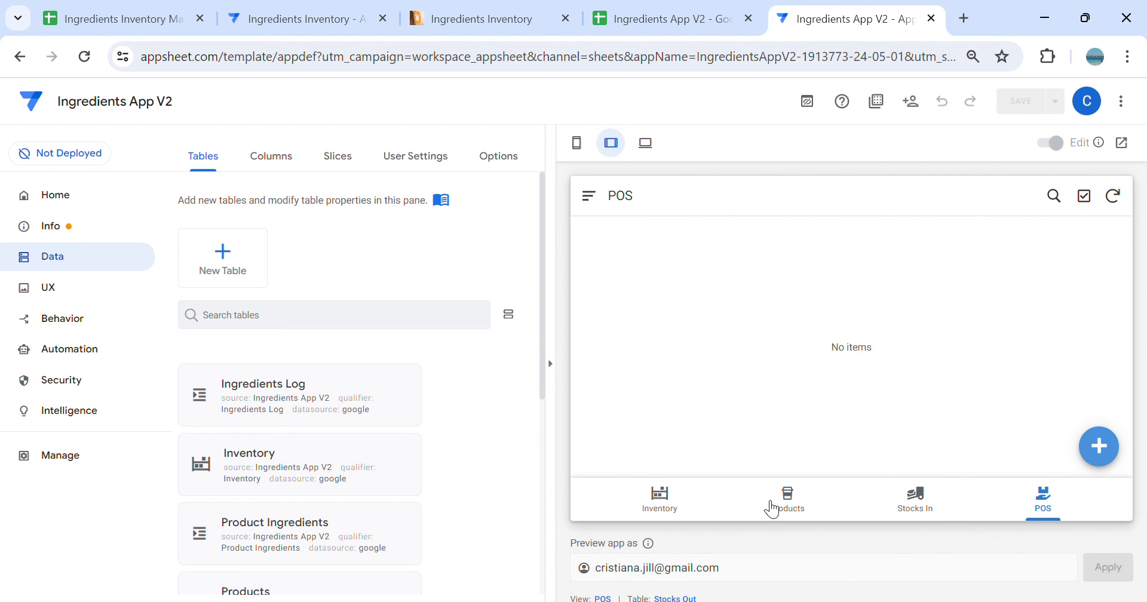
In the app preview, review the Inventory quantities and the ingredient volumes of Americano and Cappuccino, and open the POS view
{"action": "left_click", "coordinate": [685, 511]}
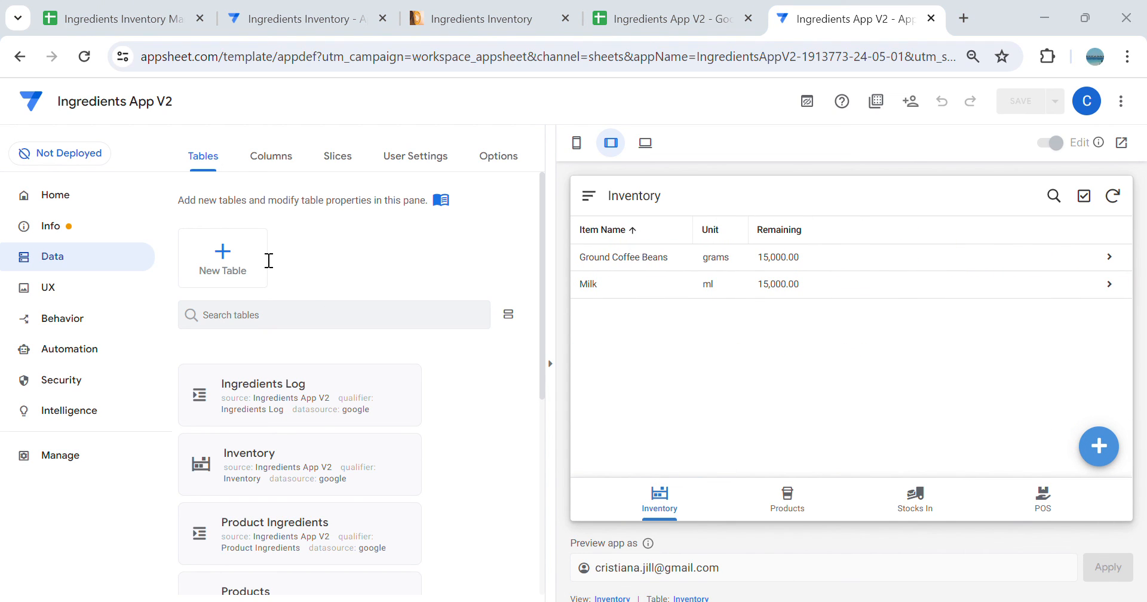
{"action": "left_click", "coordinate": [800, 514]}
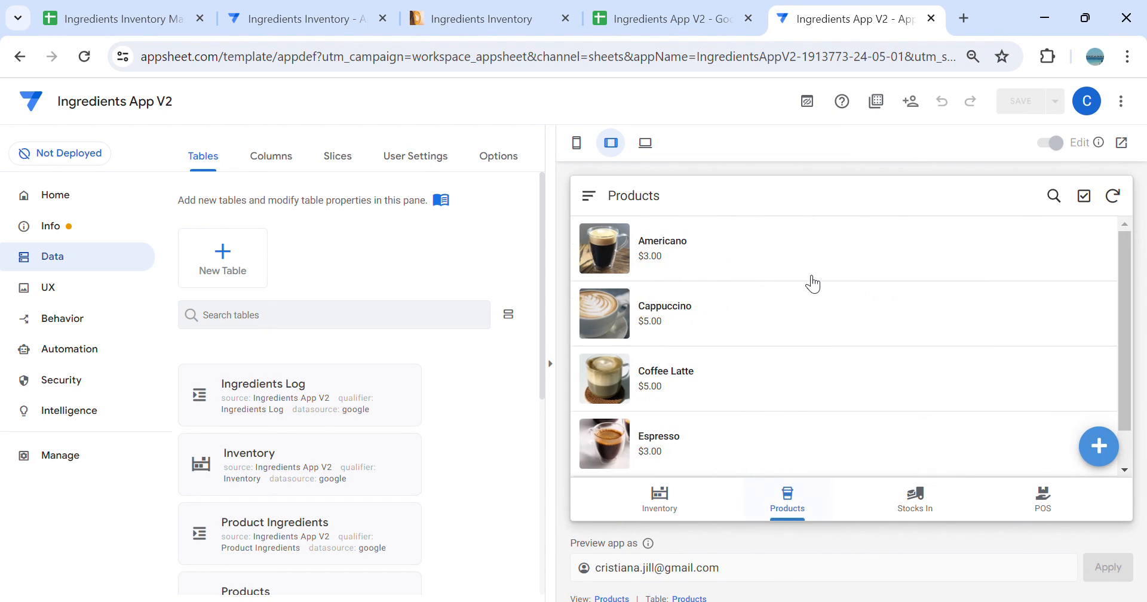
{"action": "left_click", "coordinate": [824, 257]}
{"action": "scroll", "coordinate": [848, 344], "scroll_direction": "down", "scroll_amount": 5}
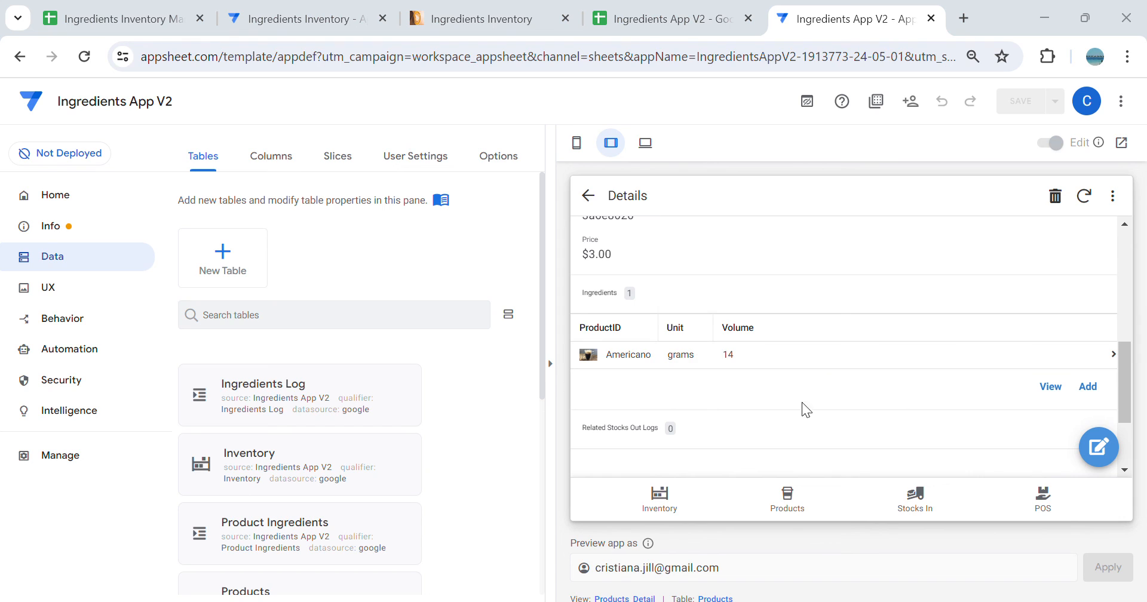
{"action": "scroll", "coordinate": [928, 403], "scroll_direction": "up", "scroll_amount": 1}
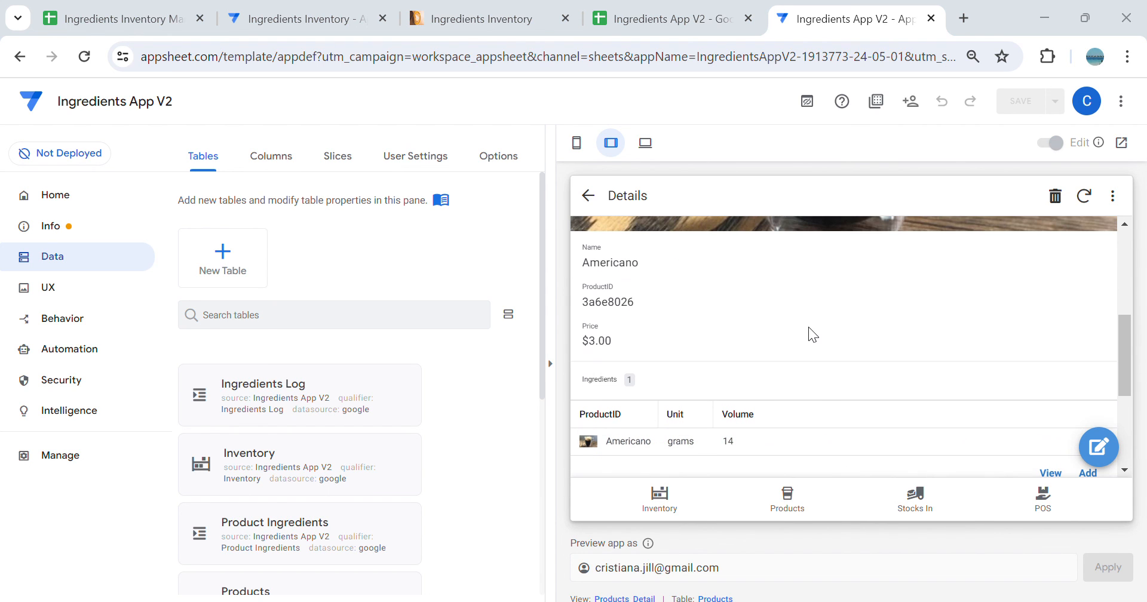
{"action": "left_click", "coordinate": [588, 196]}
{"action": "left_click", "coordinate": [606, 338]}
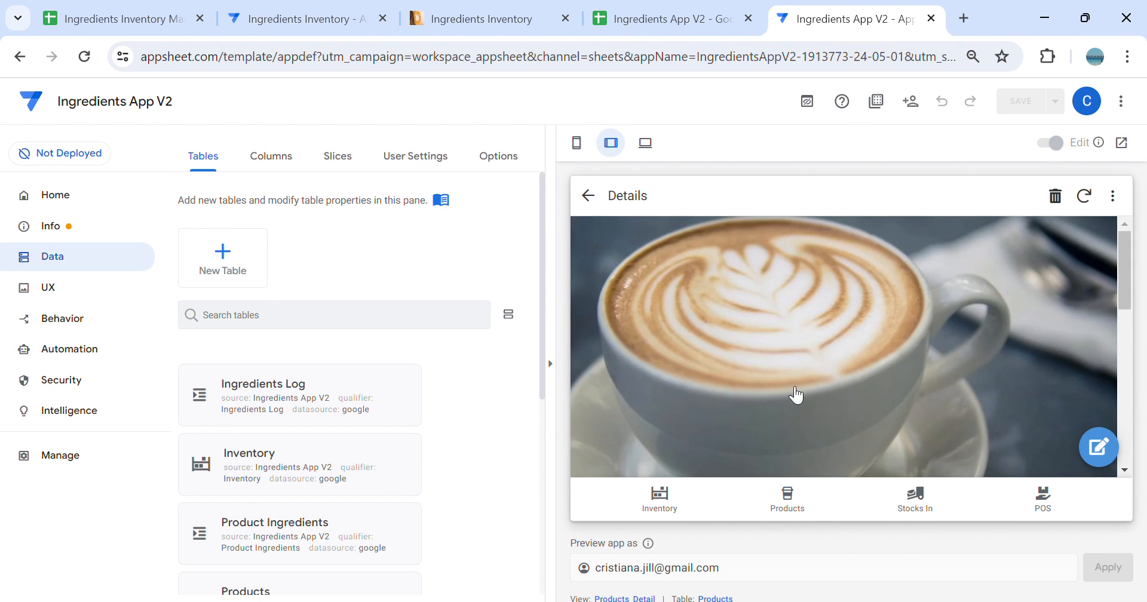
{"action": "scroll", "coordinate": [710, 396], "scroll_direction": "down", "scroll_amount": 2}
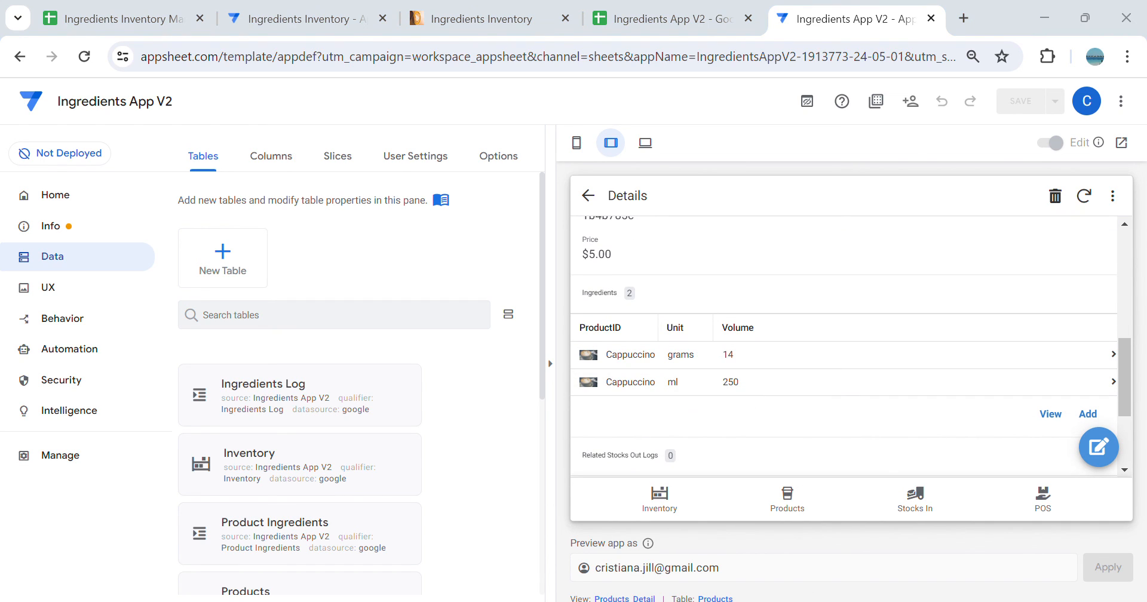
{"action": "left_click", "coordinate": [668, 505]}
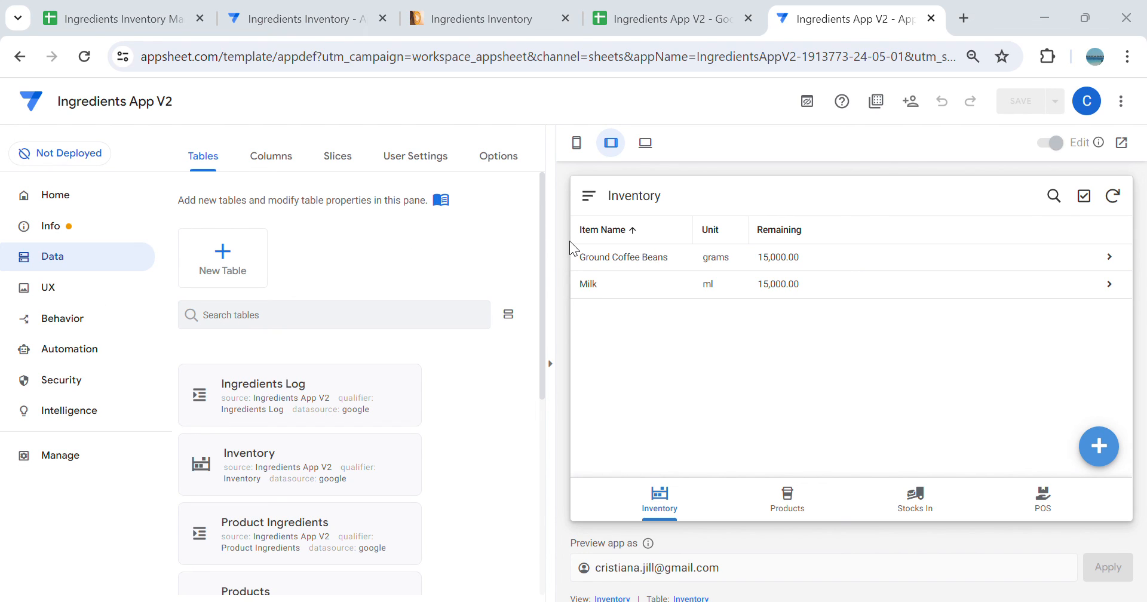
{"action": "left_click", "coordinate": [1033, 493]}
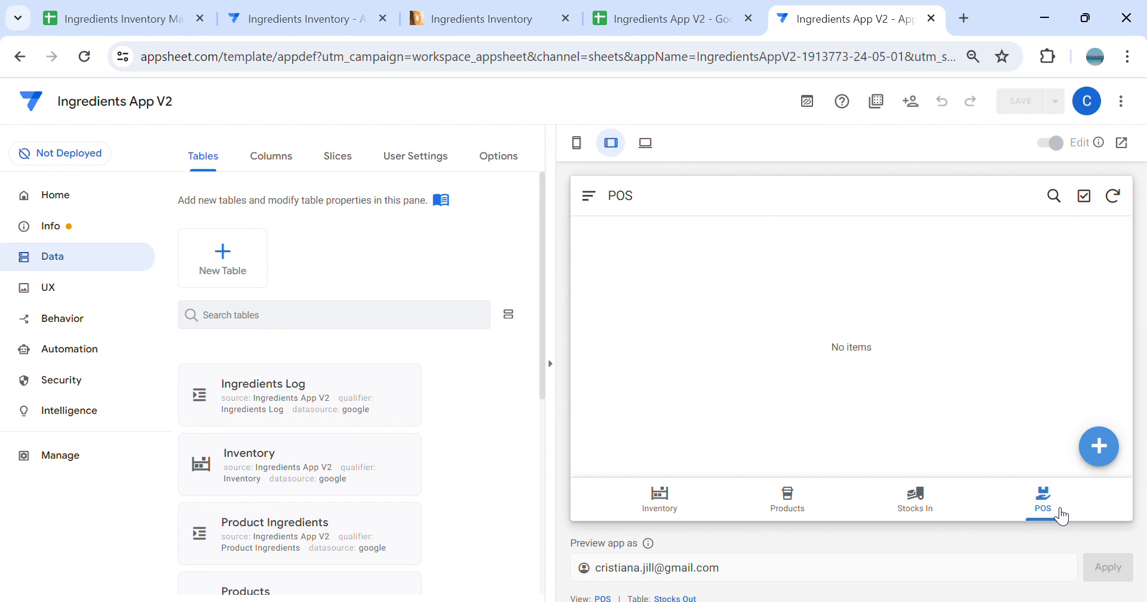
Create and save a POS order for Cappuccino with quantity 2, and check the remaining stock in the Inventory view
{"action": "left_click", "coordinate": [1105, 454]}
{"action": "scroll", "coordinate": [824, 439], "scroll_direction": "down", "scroll_amount": 2}
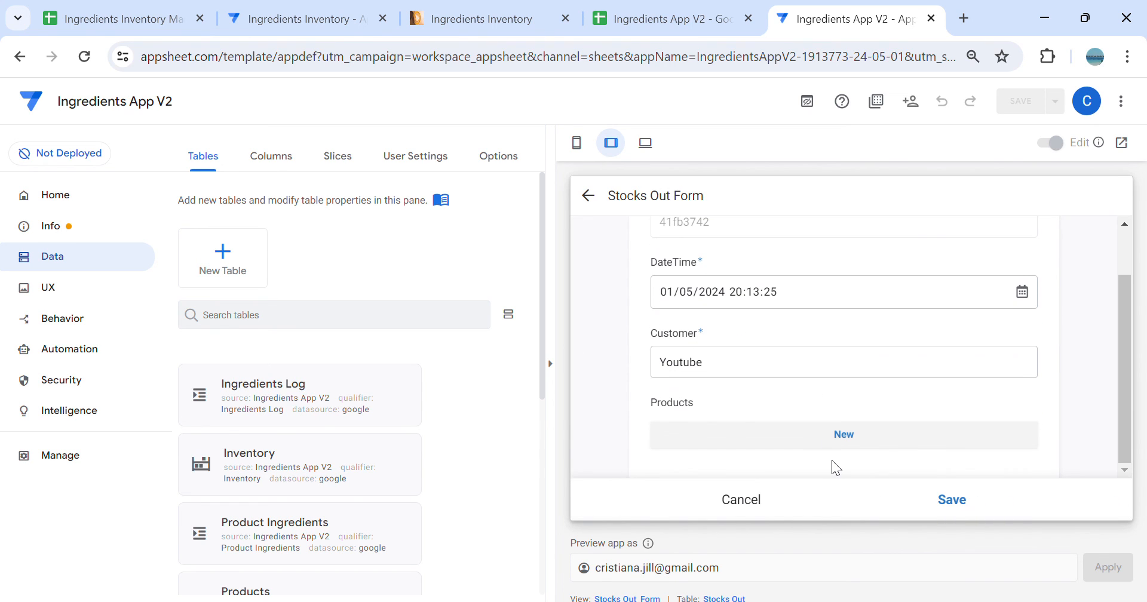
{"action": "left_click", "coordinate": [871, 444]}
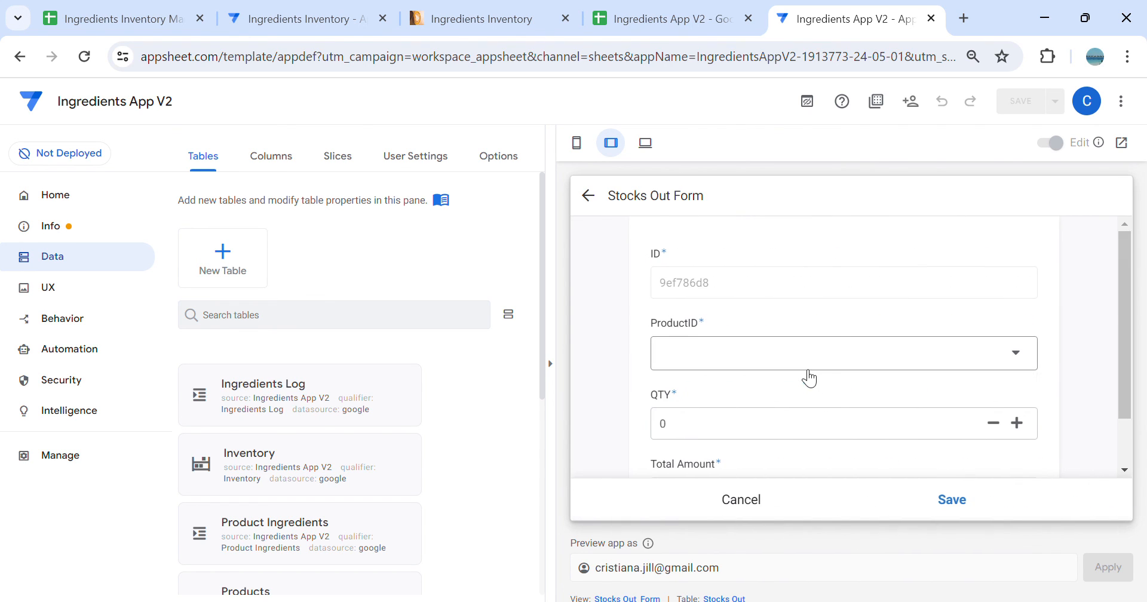
{"action": "left_click", "coordinate": [809, 378]}
{"action": "left_click", "coordinate": [758, 338]}
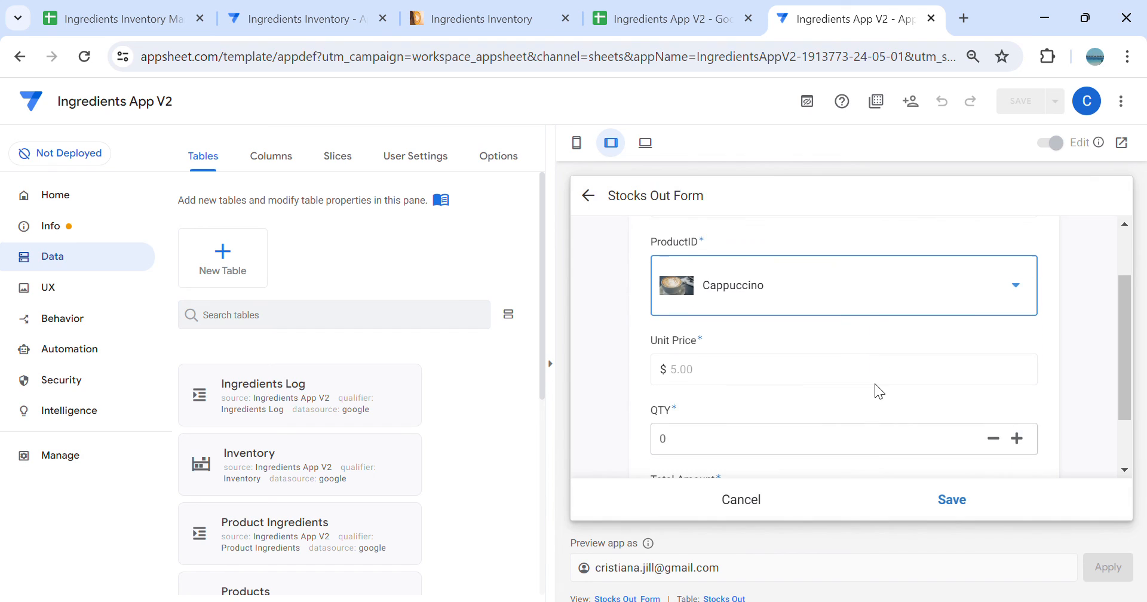
{"action": "left_click", "coordinate": [1023, 436]}
{"action": "left_click", "coordinate": [1023, 436]}
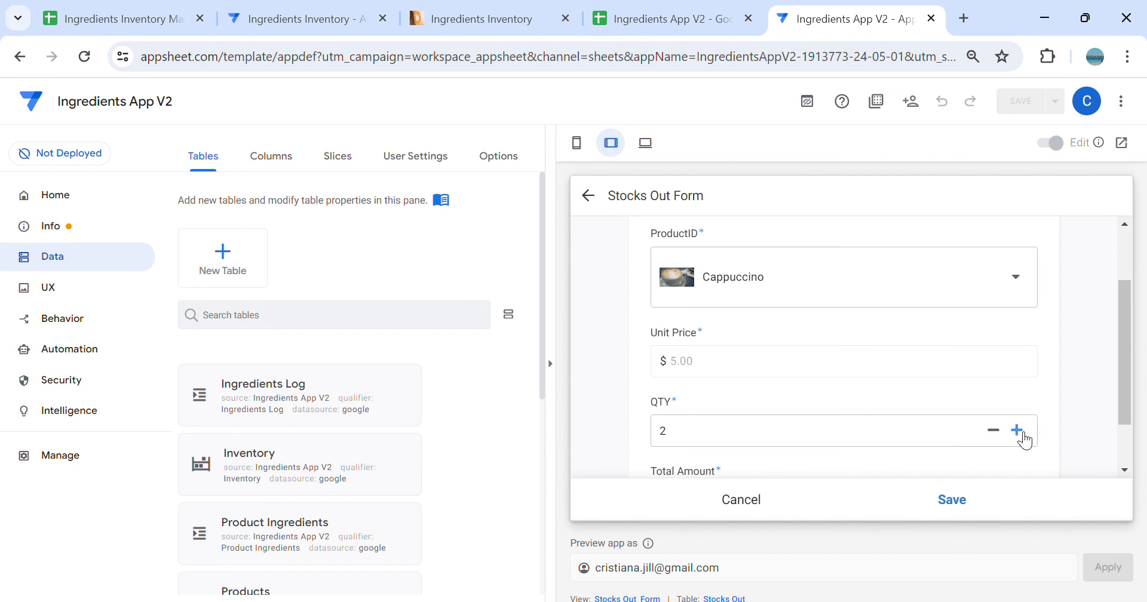
{"action": "left_click", "coordinate": [952, 501]}
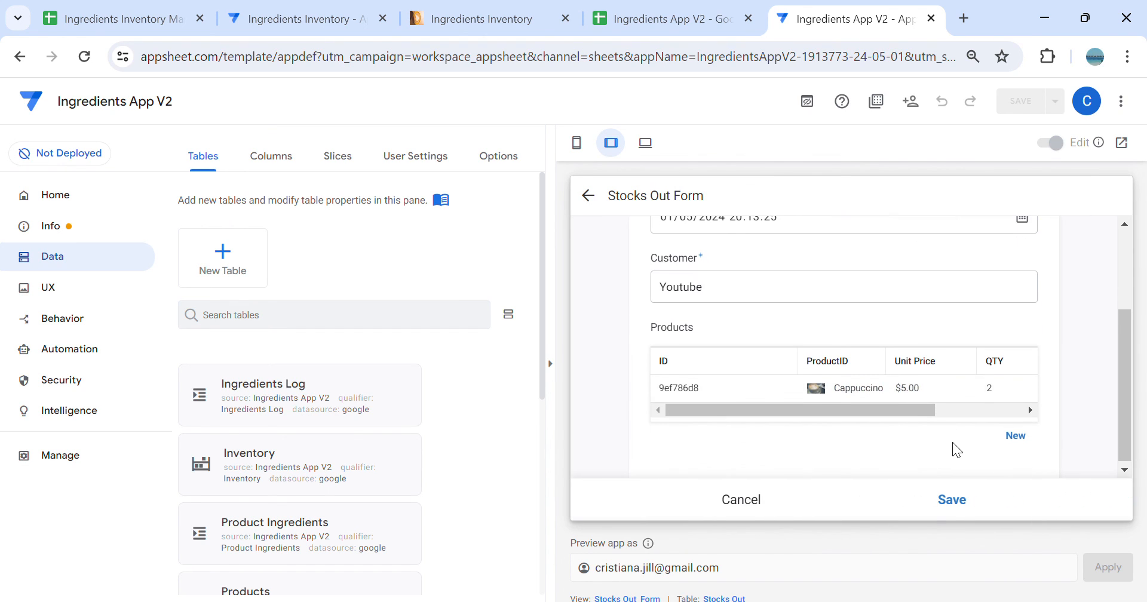
{"action": "left_click", "coordinate": [959, 506]}
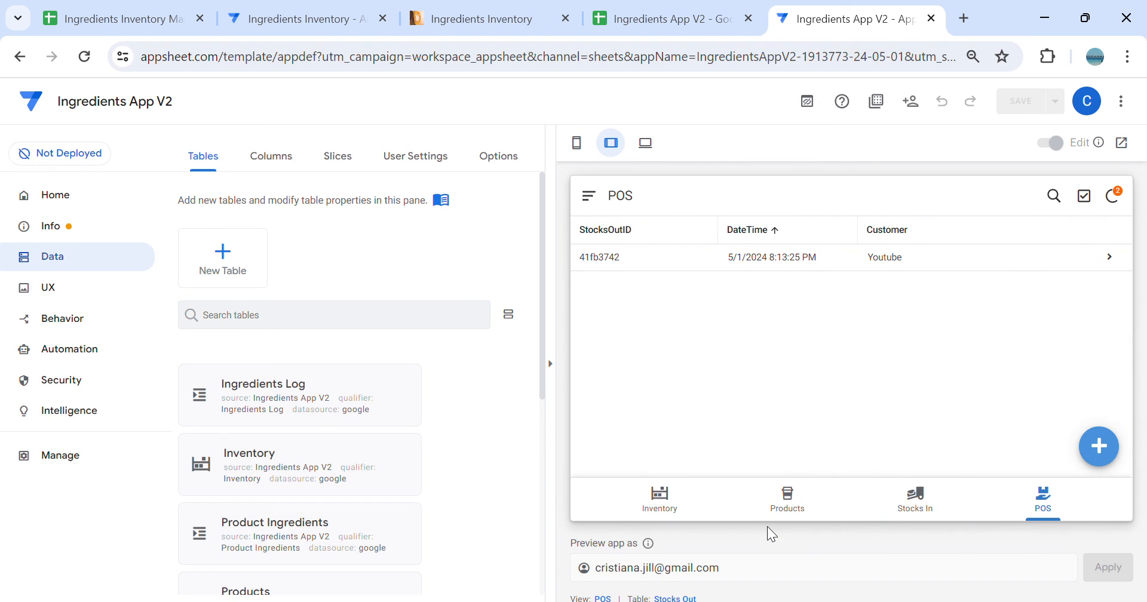
{"action": "left_click", "coordinate": [660, 501]}
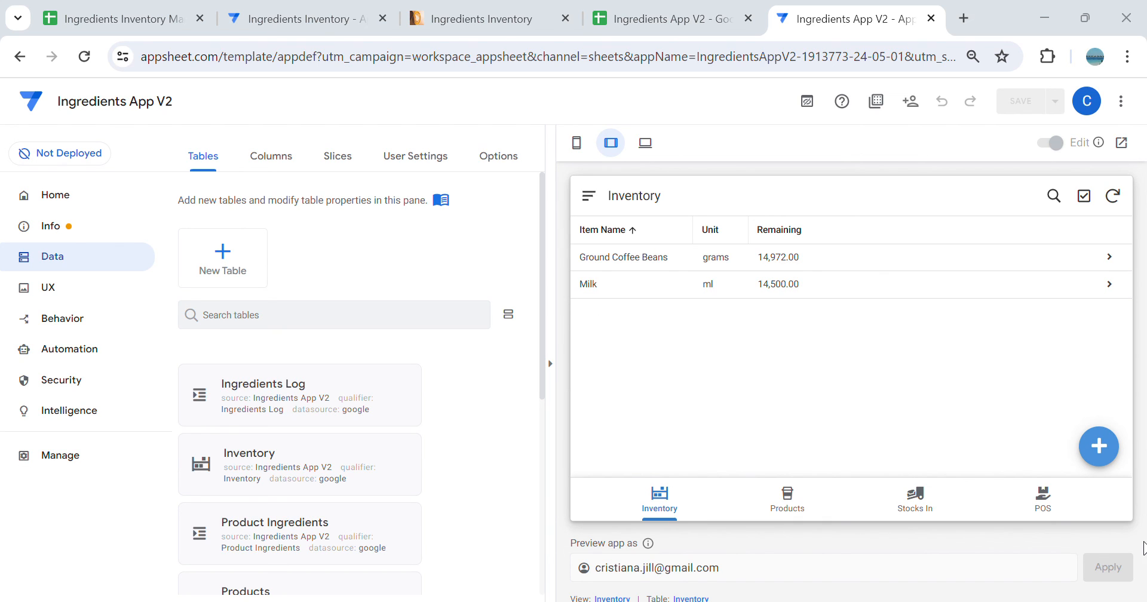
Start another POS order and add Americano with quantity 5 as its first product line
{"action": "left_click", "coordinate": [1047, 502]}
{"action": "left_click", "coordinate": [1097, 447]}
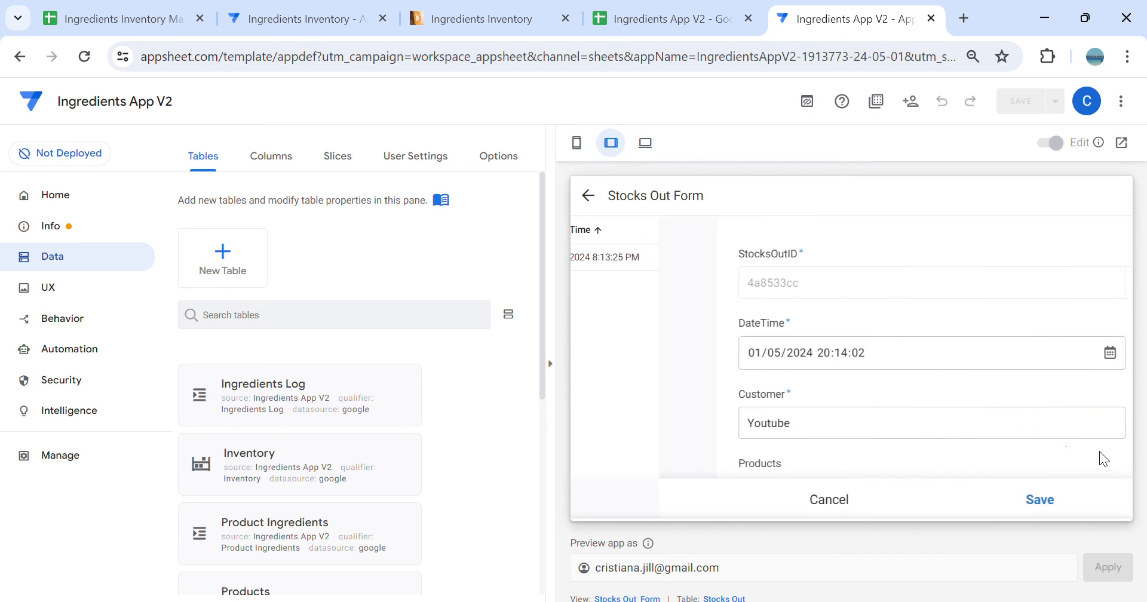
{"action": "scroll", "coordinate": [1028, 452], "scroll_direction": "down", "scroll_amount": 2}
{"action": "left_click", "coordinate": [892, 448]}
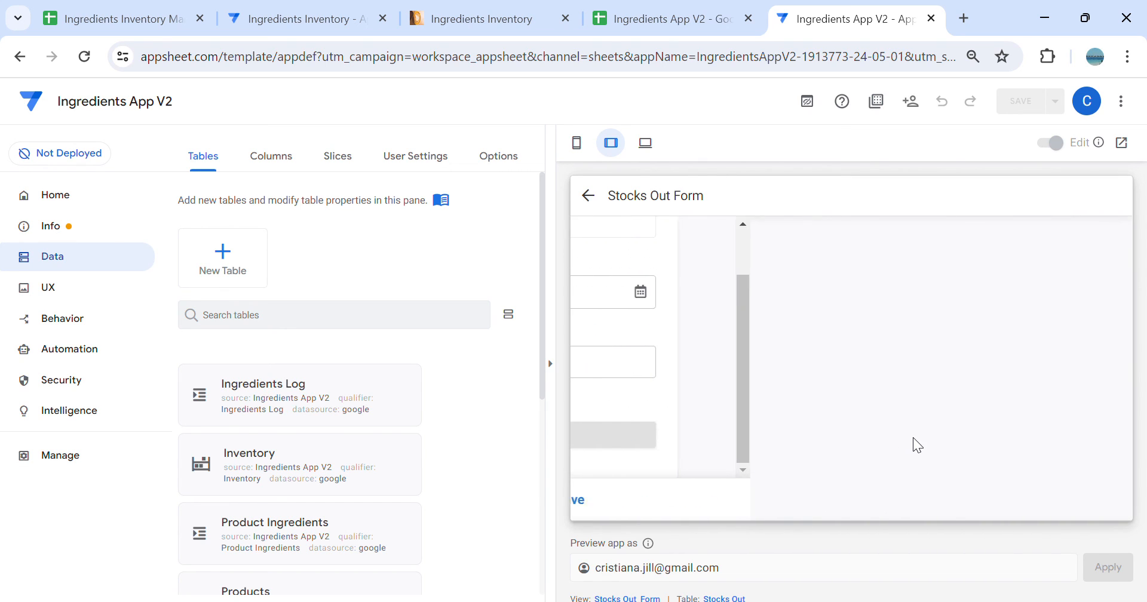
{"action": "scroll", "coordinate": [881, 395], "scroll_direction": "down", "scroll_amount": 1}
{"action": "left_click", "coordinate": [884, 291]}
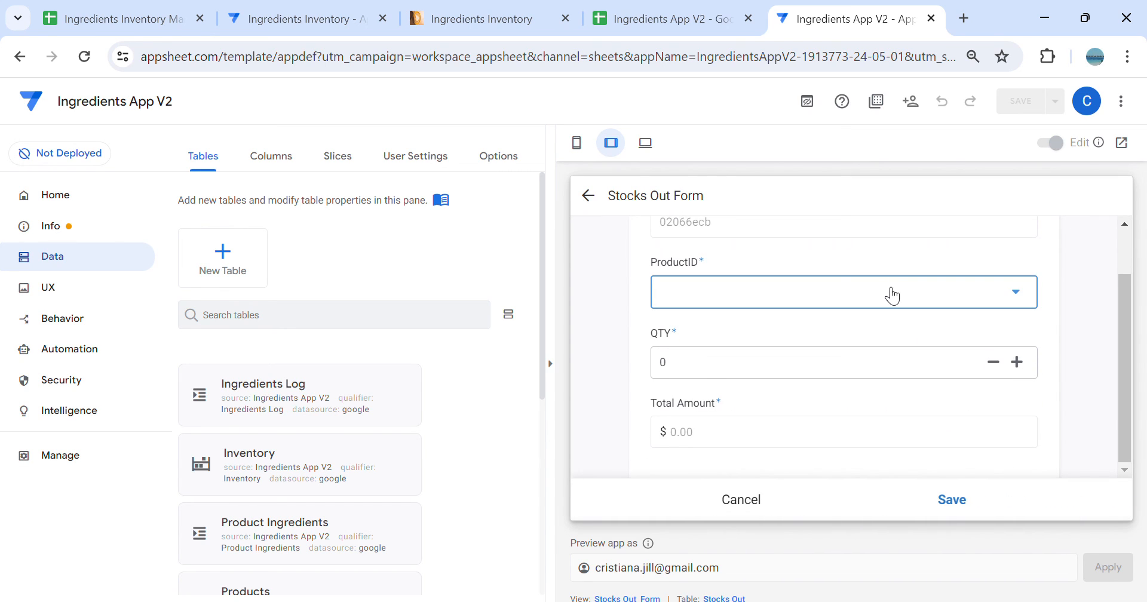
{"action": "left_click", "coordinate": [677, 288]}
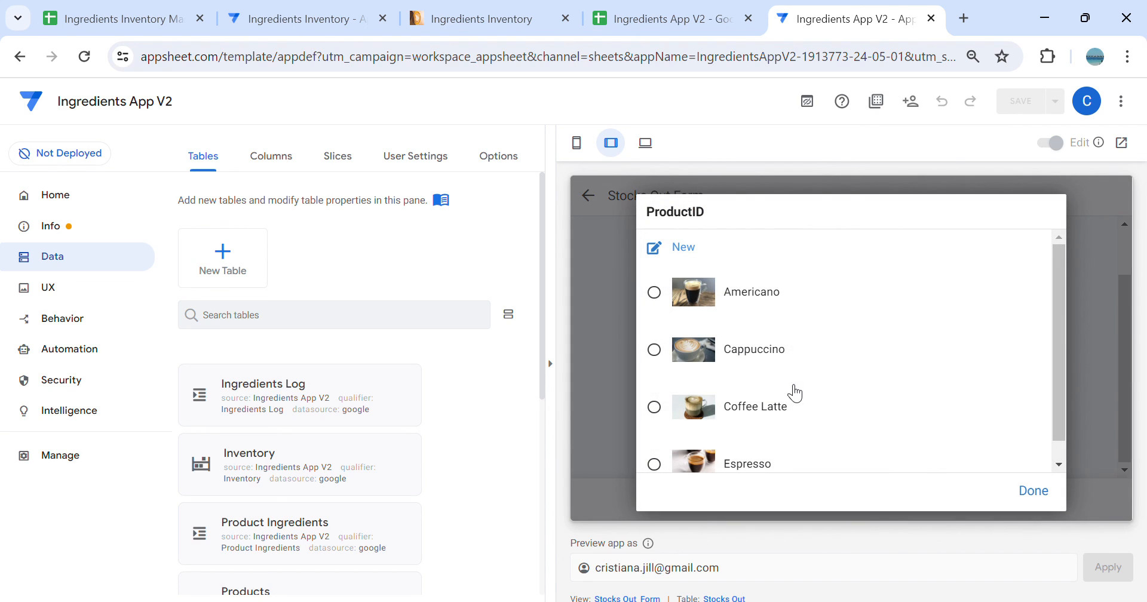
{"action": "left_click", "coordinate": [777, 307]}
{"action": "scroll", "coordinate": [777, 307], "scroll_direction": "down", "scroll_amount": 2}
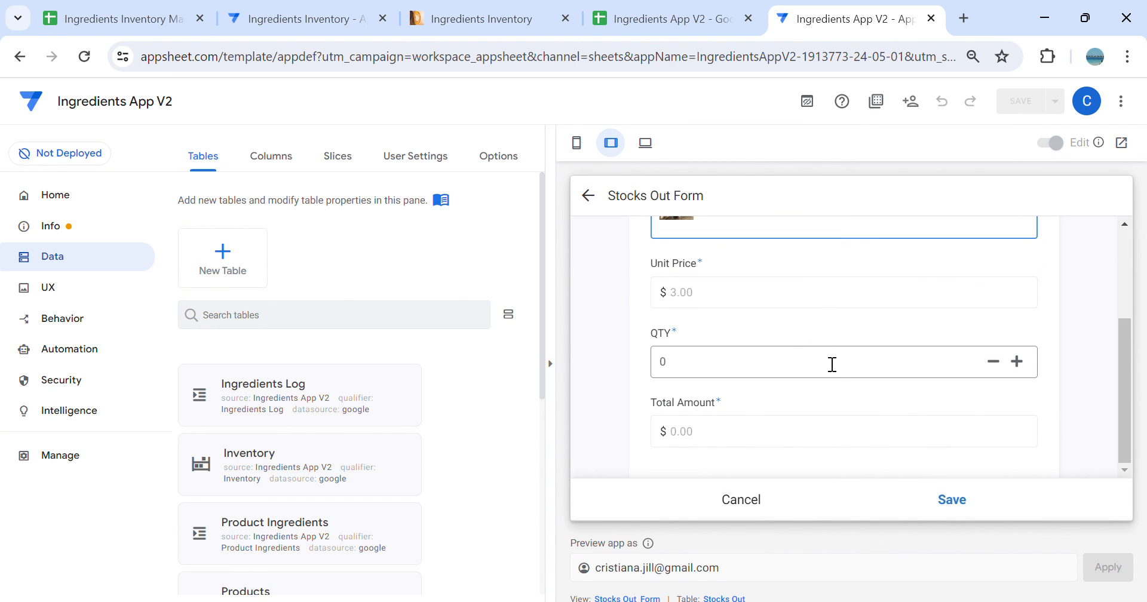
{"action": "triple_click", "coordinate": [1027, 363]}
{"action": "double_click", "coordinate": [1027, 363]}
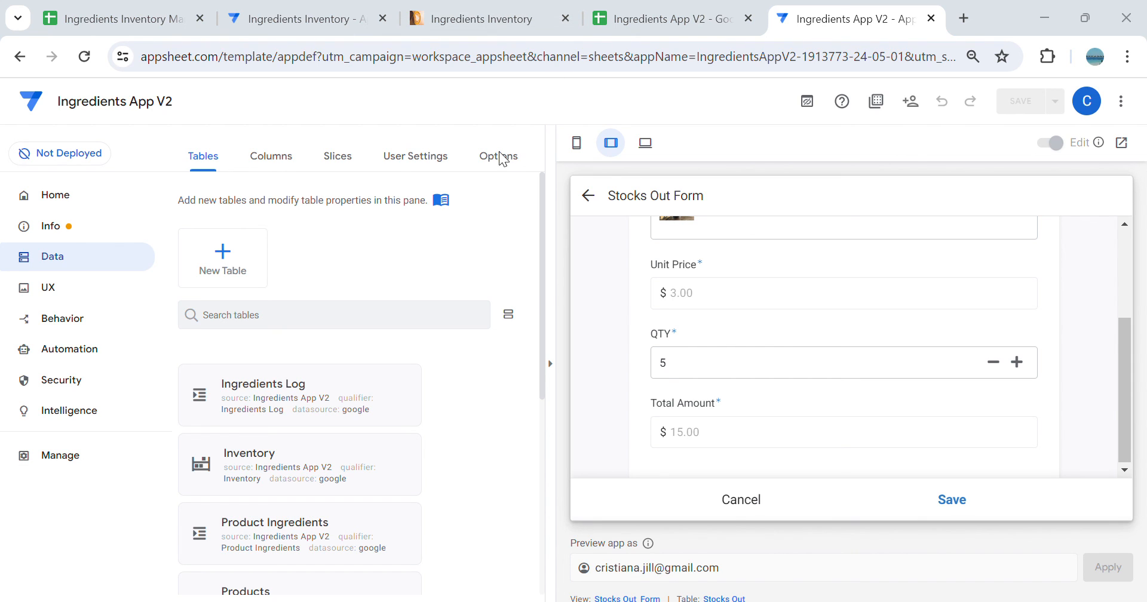
{"action": "left_click", "coordinate": [950, 509]}
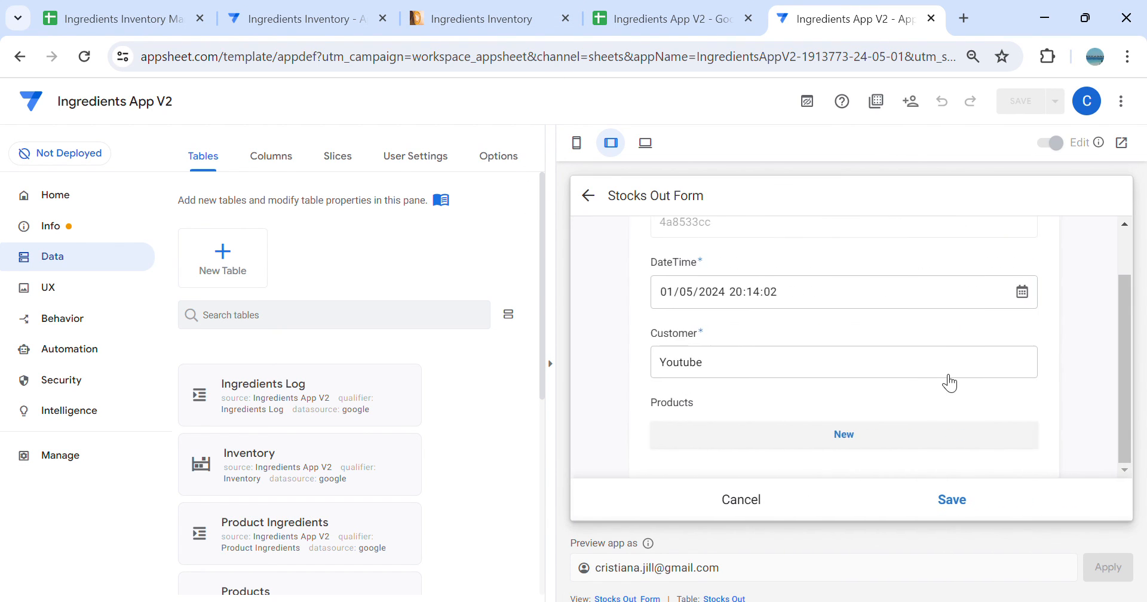
Add a second product line to the same order for Cappuccino with quantity 5
{"action": "left_click", "coordinate": [1016, 436]}
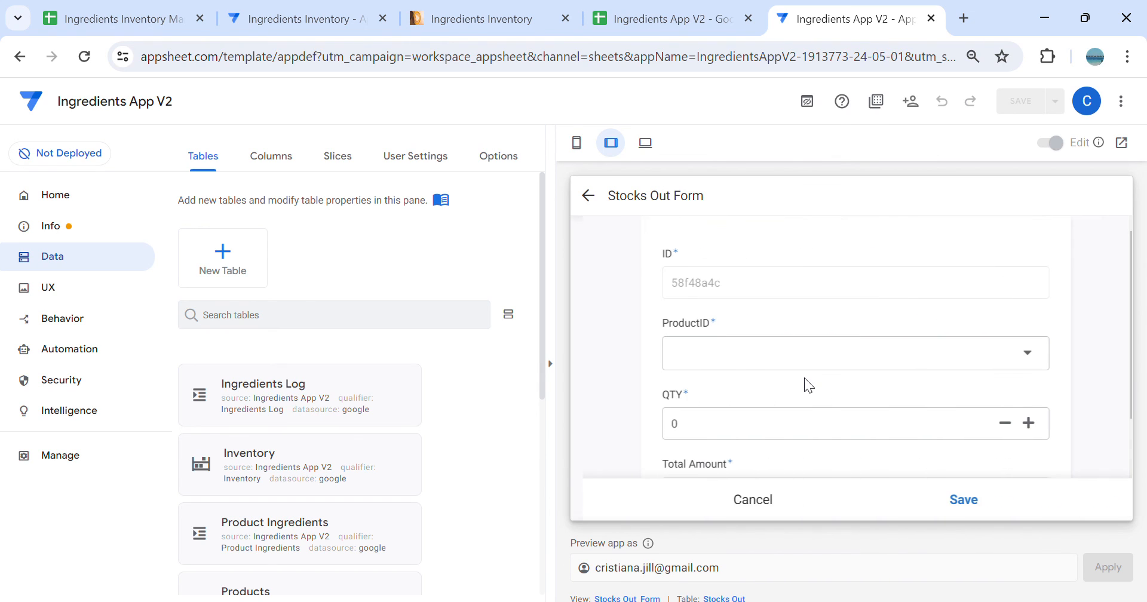
{"action": "left_click", "coordinate": [800, 362]}
{"action": "left_click", "coordinate": [776, 354]}
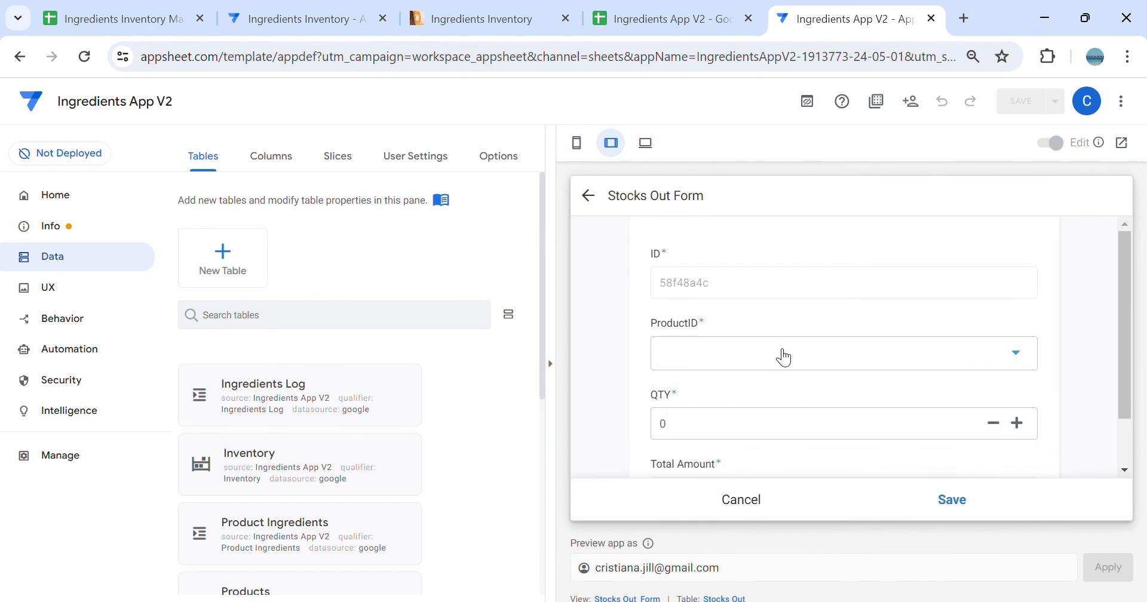
{"action": "scroll", "coordinate": [789, 358], "scroll_direction": "down", "scroll_amount": 3}
{"action": "left_click", "coordinate": [780, 362]}
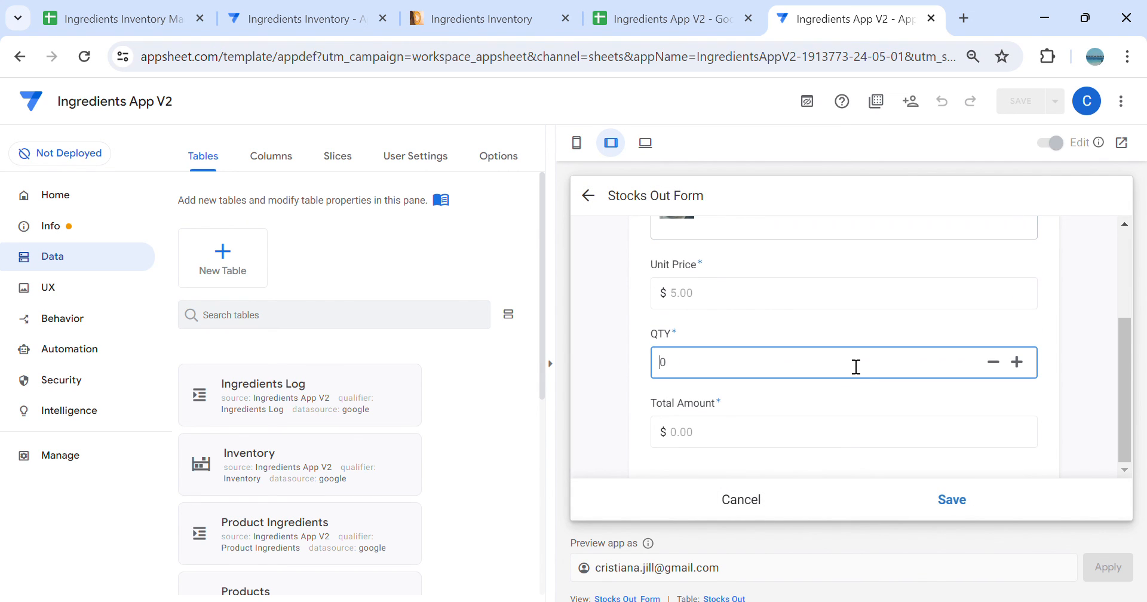
{"action": "type", "text": "5"}
{"action": "left_click", "coordinate": [959, 502]}
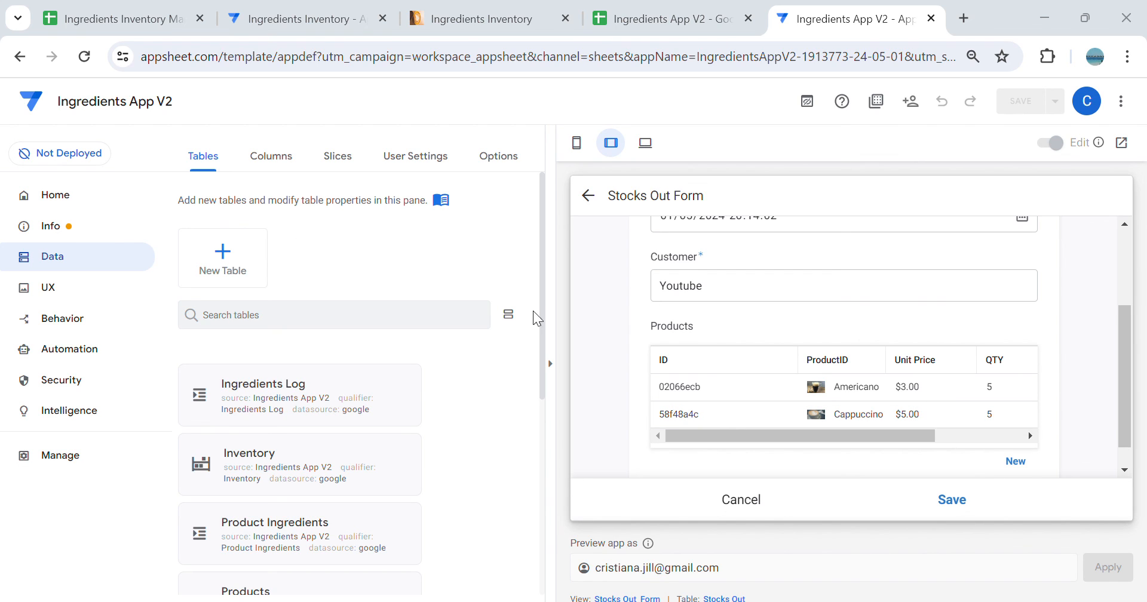
Save the two-product order and review the remaining ground coffee beans and milk in the Inventory view
{"action": "left_click", "coordinate": [956, 505]}
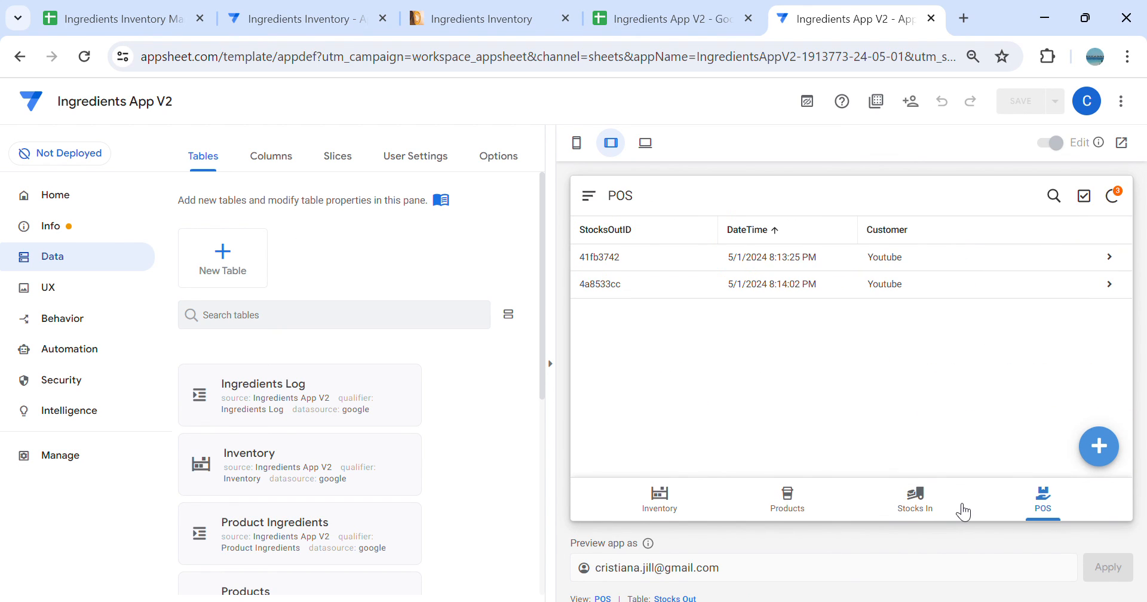
{"action": "left_click", "coordinate": [660, 499]}
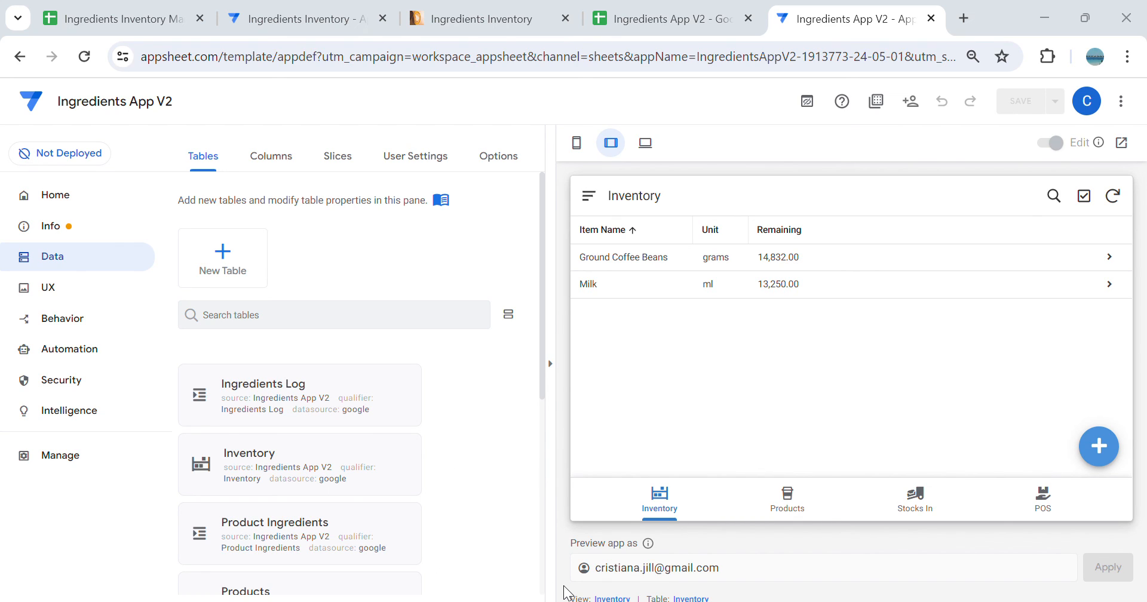
{"action": "left_click", "coordinate": [719, 309]}
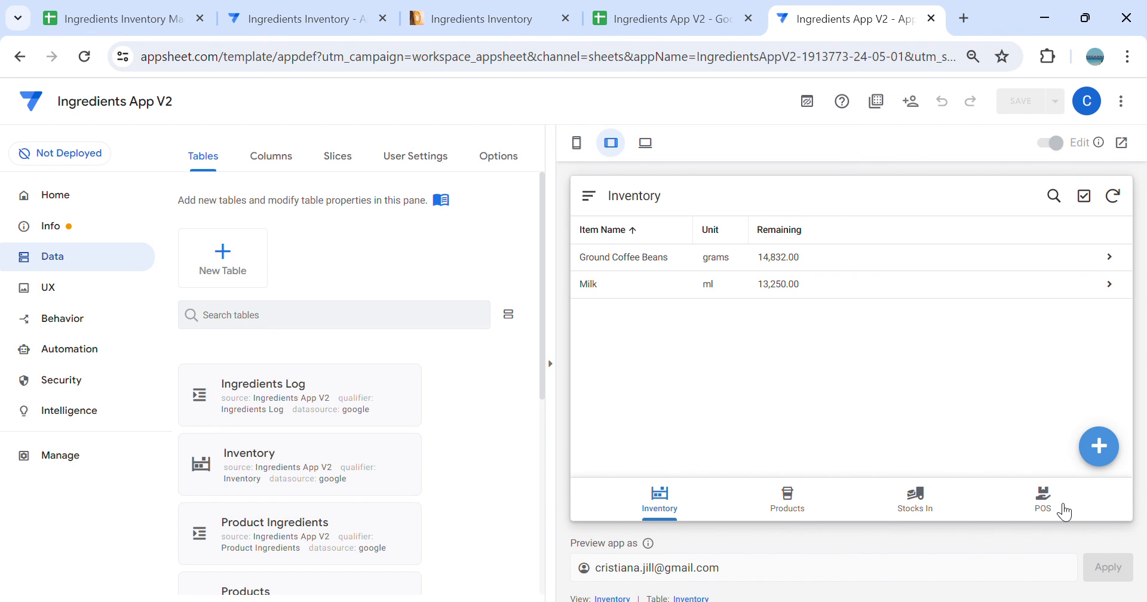